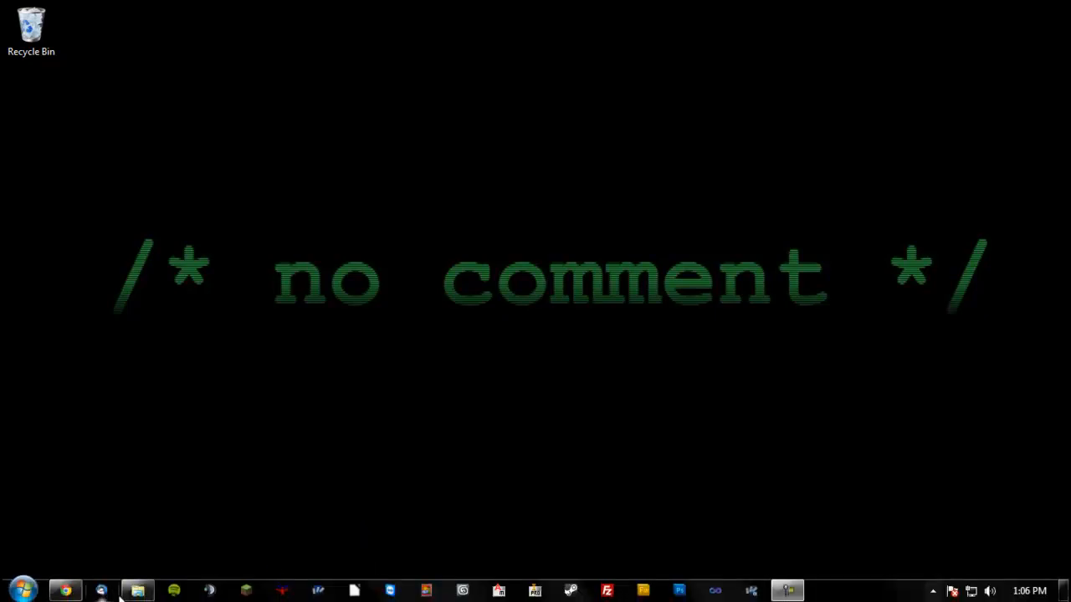
Create a shortcut to ioUrbanTerror.exe from the UrbanTerror folder, move it to the desktop, and minimize the folder window
left_click(136, 588)
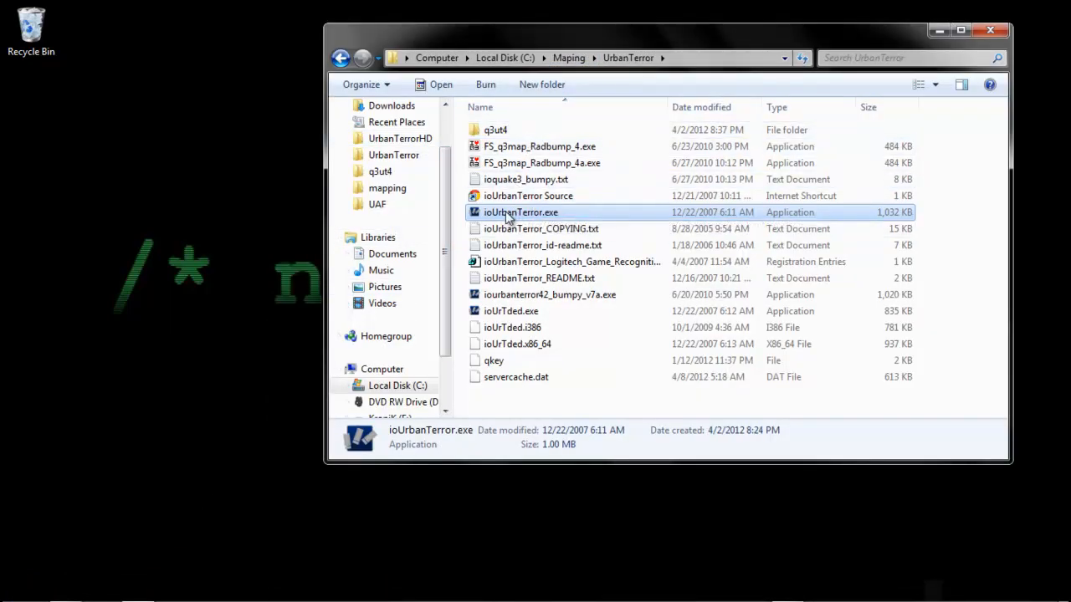
right_click(507, 214)
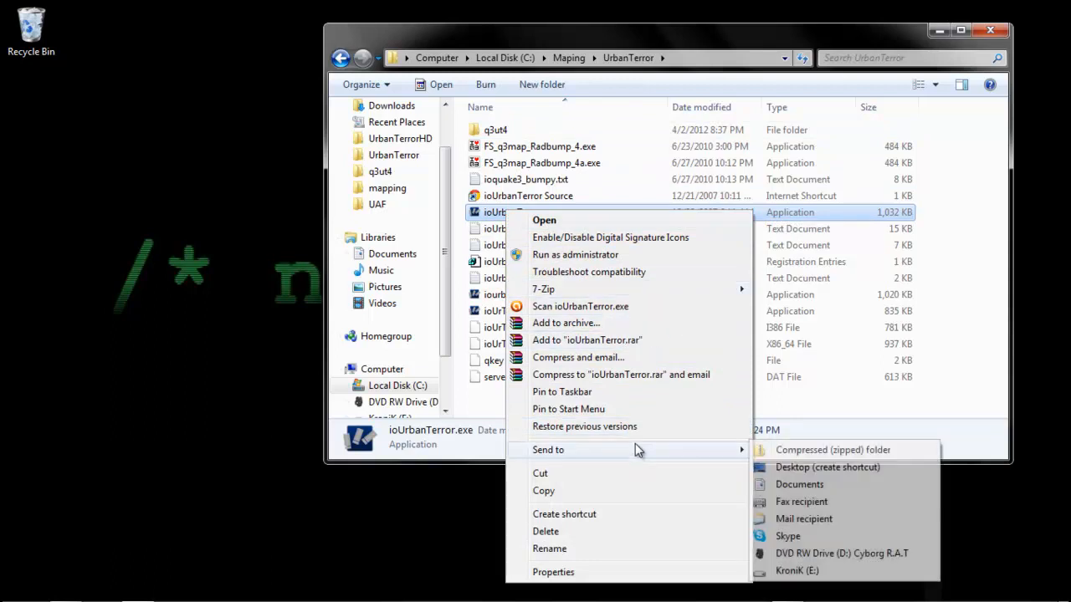
left_click(629, 514)
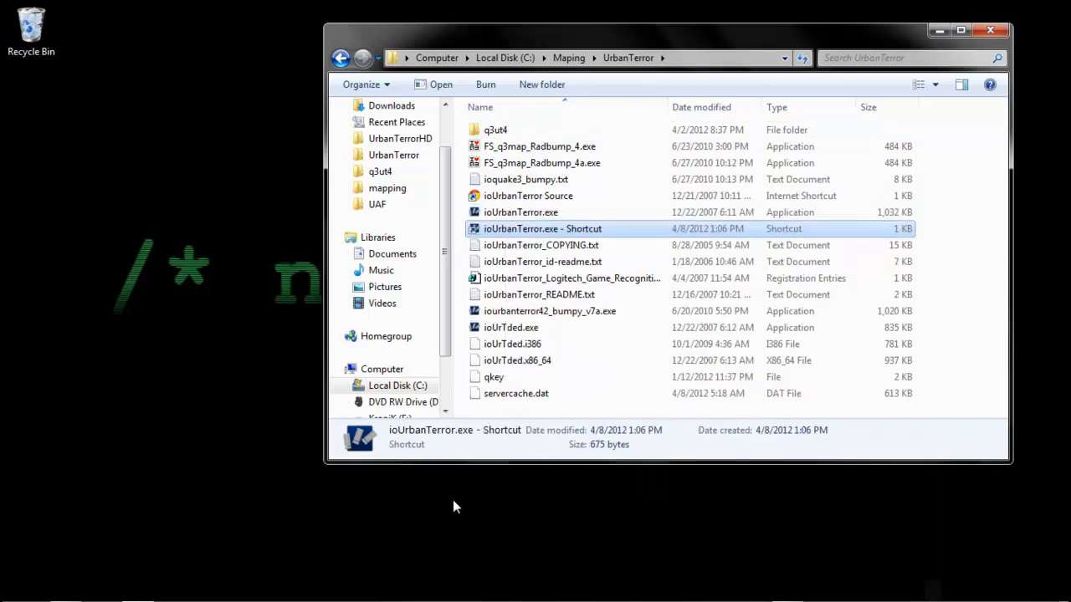
left_click_drag(527, 231, 85, 256)
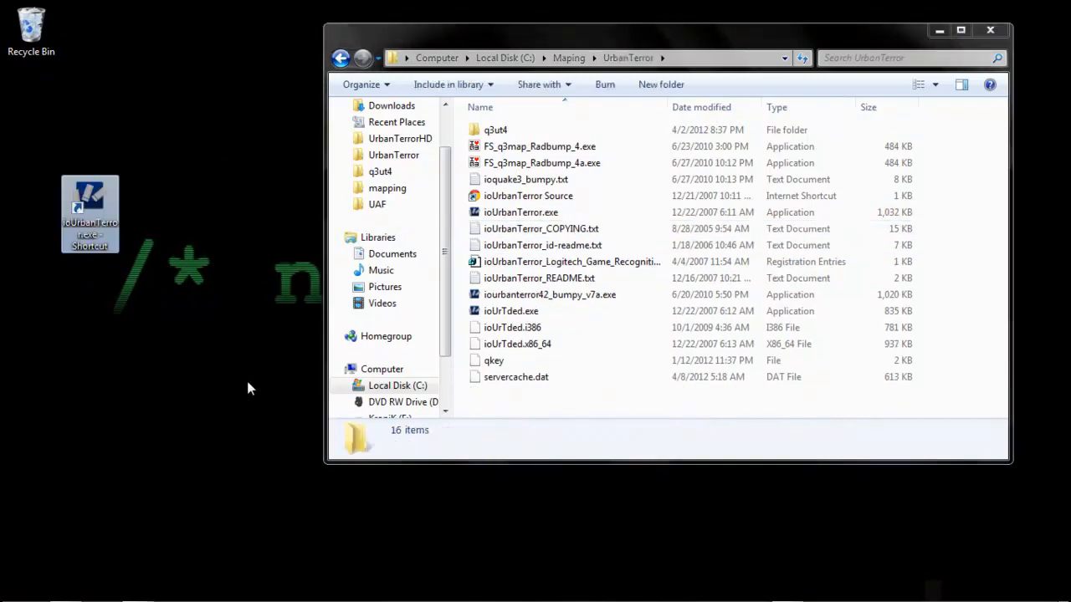
left_click(160, 381)
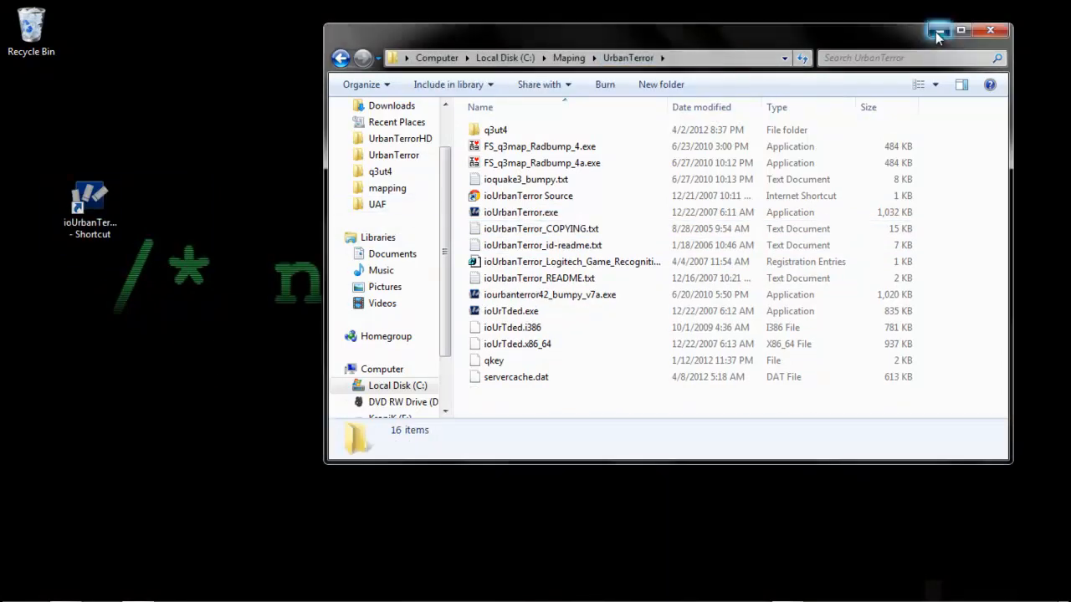
left_click(938, 30)
Append "+set sv_pure 0" to the target of the desktop ioUrbanTerror.exe shortcut and save its properties
left_click(92, 220)
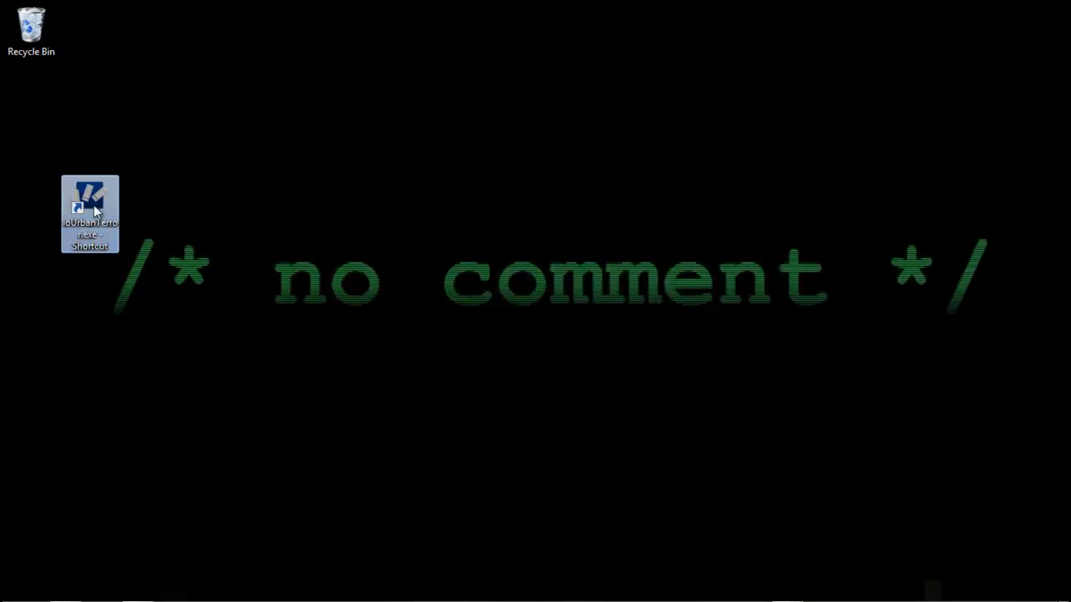
right_click(93, 206)
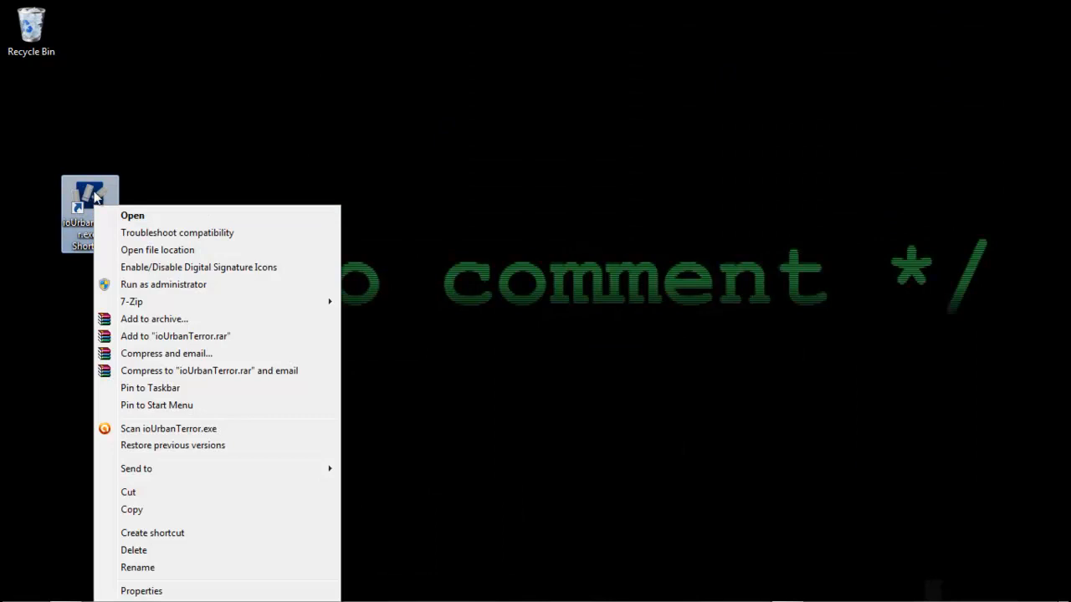
left_click(149, 591)
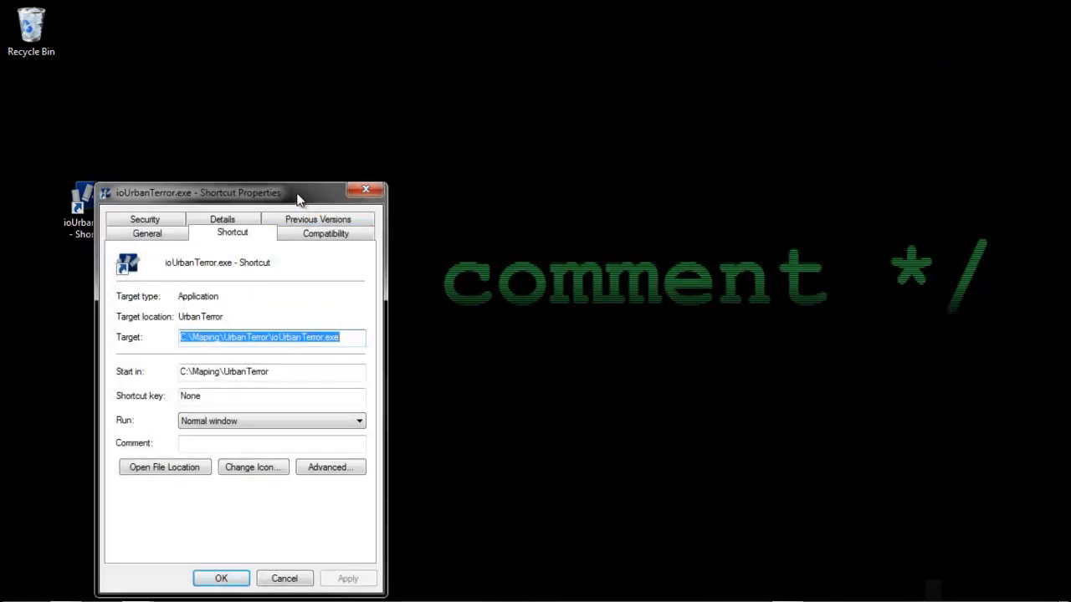
left_click_drag(301, 194, 482, 103)
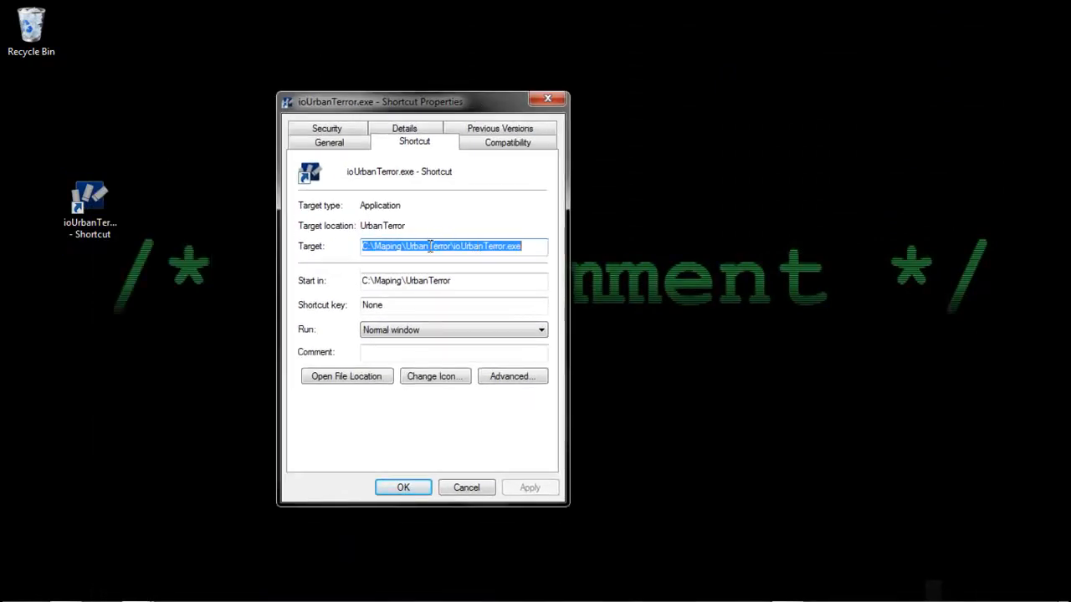
left_click(370, 246)
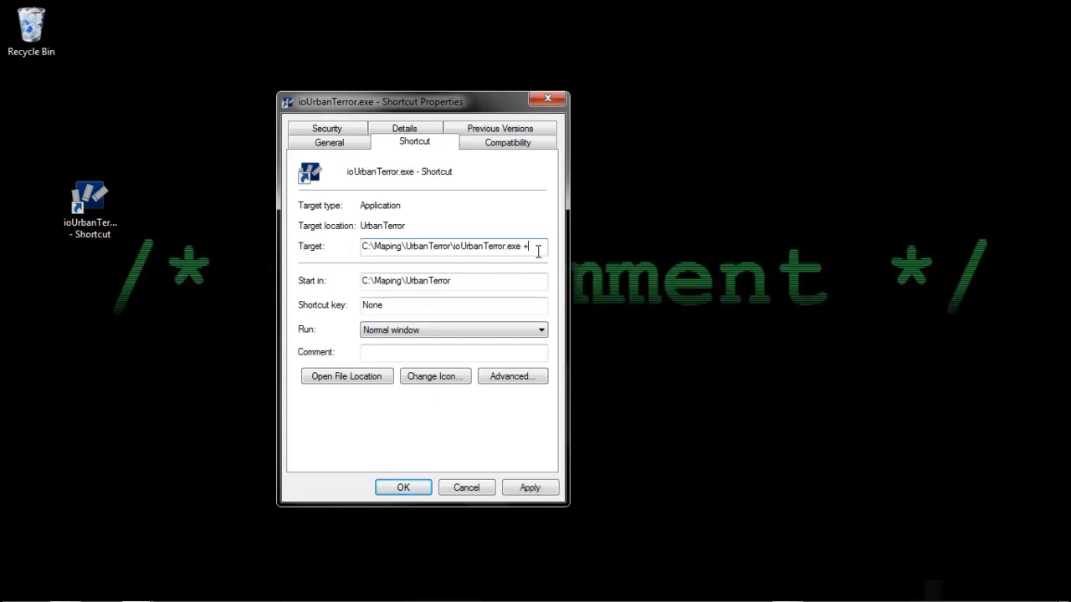
type("+set sv_p")
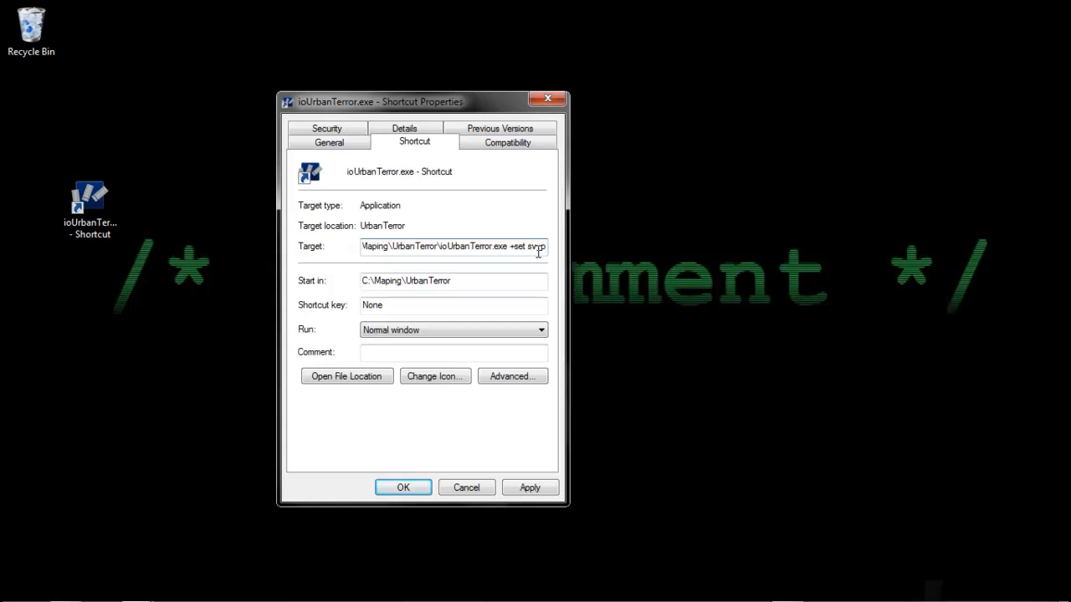
type("ure 0")
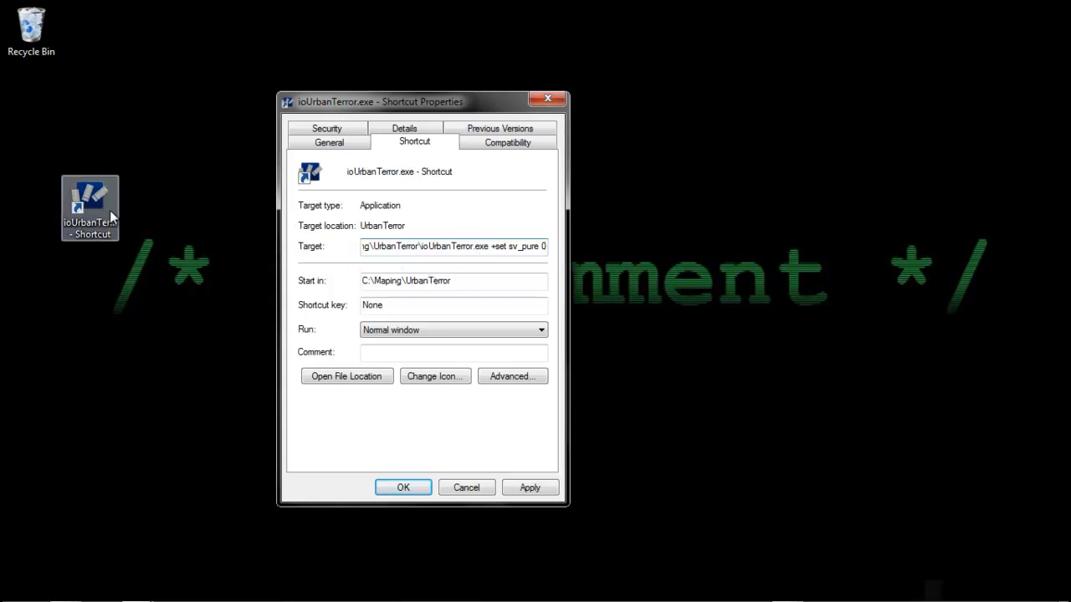
left_click(415, 486)
Pin the edited ioUrbanTerror.exe shortcut to the taskbar and move its desktop copy to the Recycle Bin
left_click_drag(100, 201, 295, 577)
left_click_drag(295, 577, 271, 594)
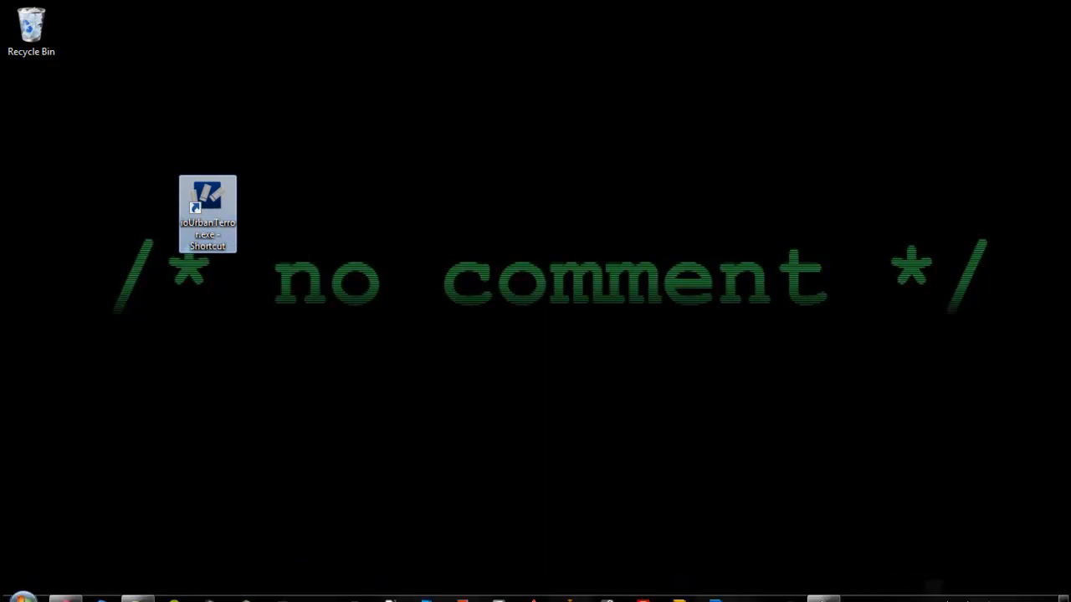
left_click_drag(209, 192, 31, 27)
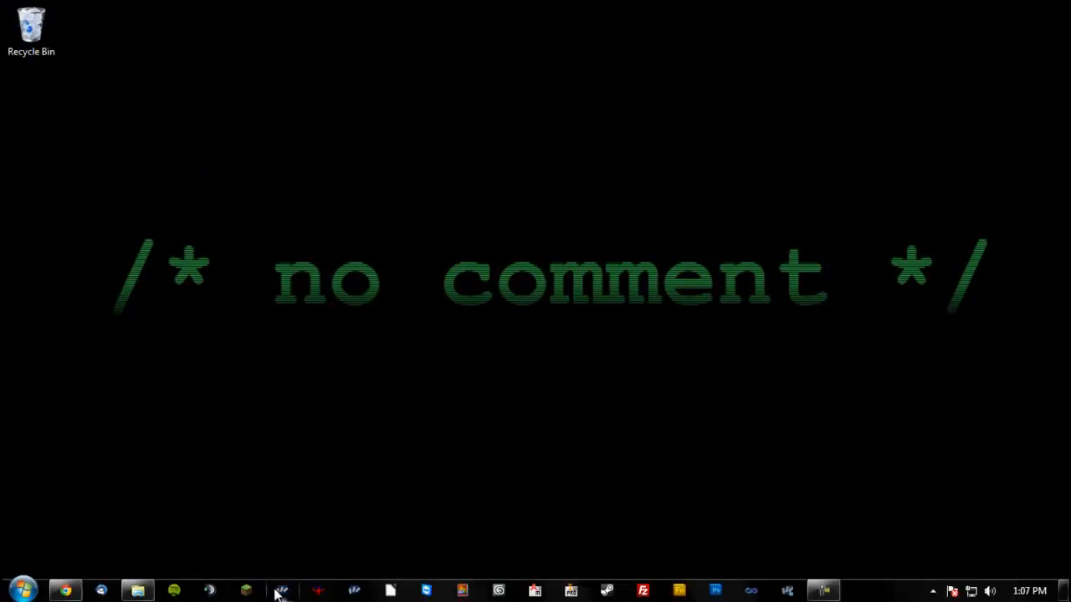
Check the launch target in the properties of the pinned ioUrbanTerror.exe shortcut, then close them without changes
right_click(282, 591)
right_click(279, 534)
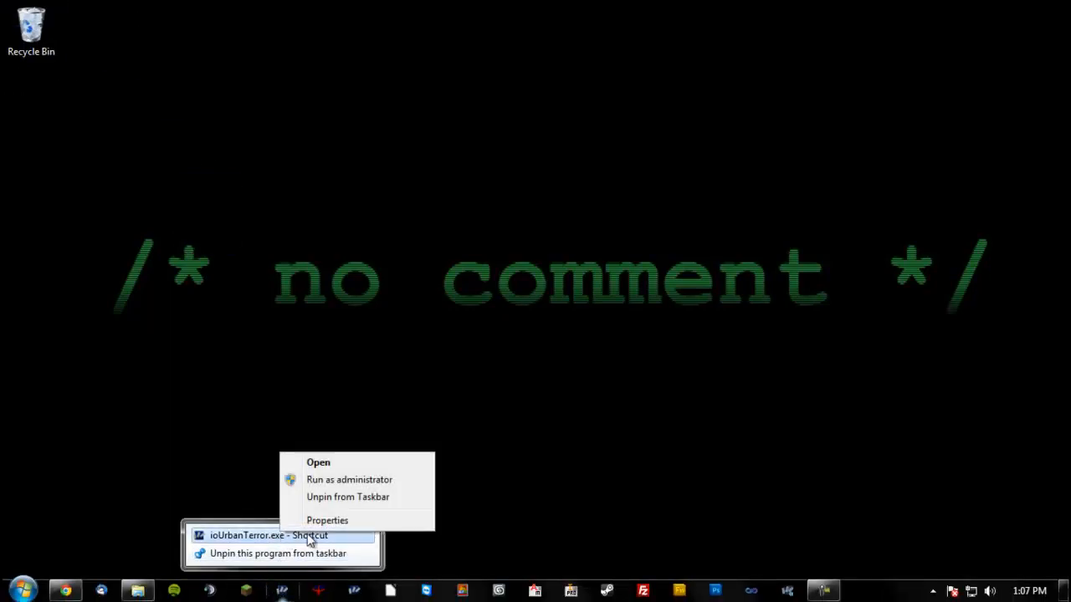
left_click(342, 519)
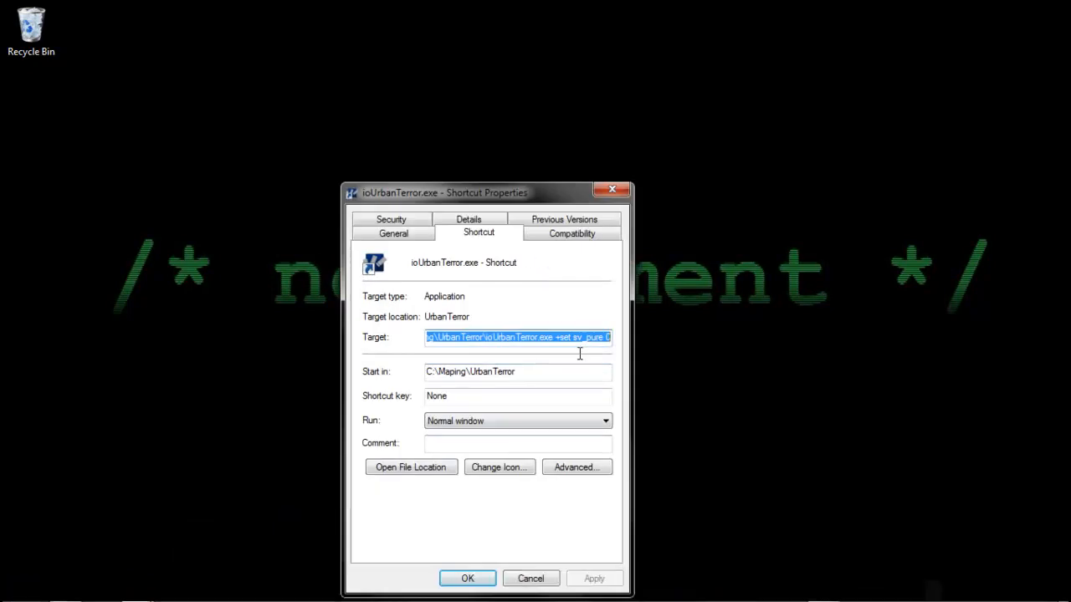
left_click(547, 579)
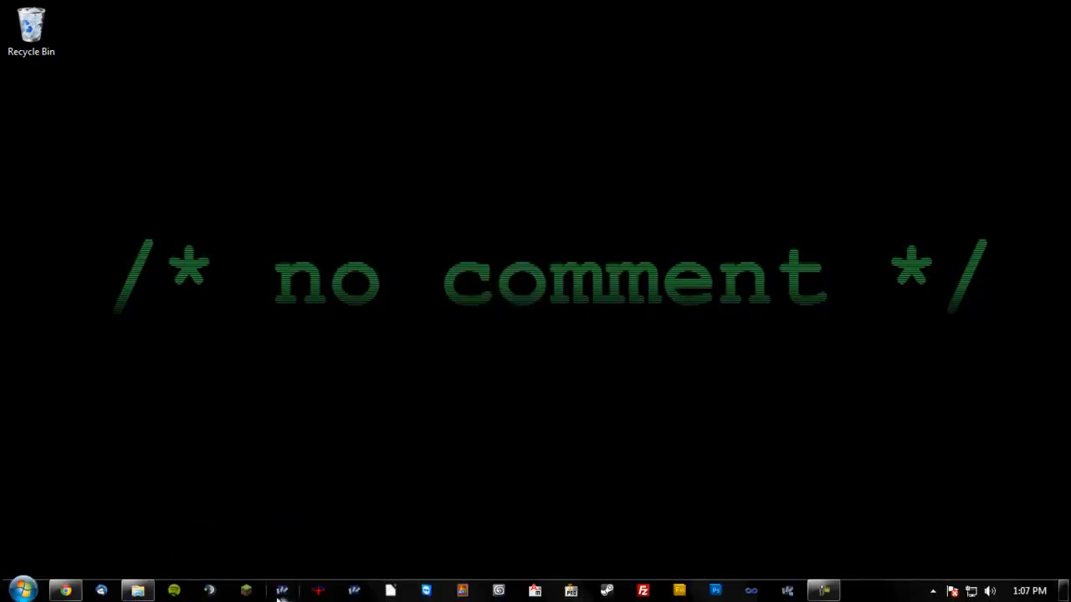
Launch the GtkRadiant map editor
left_click(318, 591)
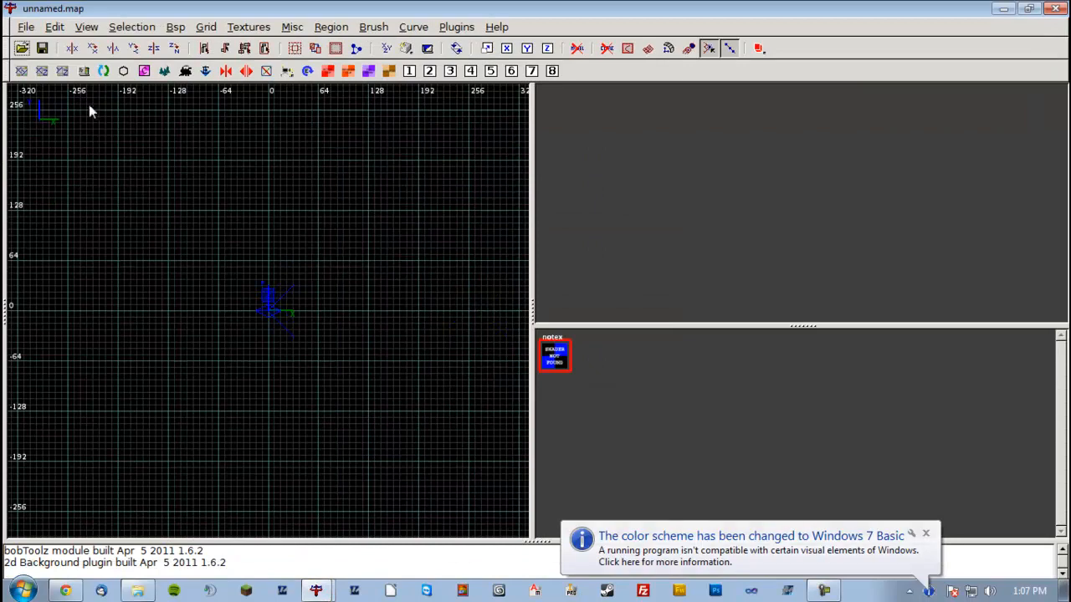
left_click(26, 28)
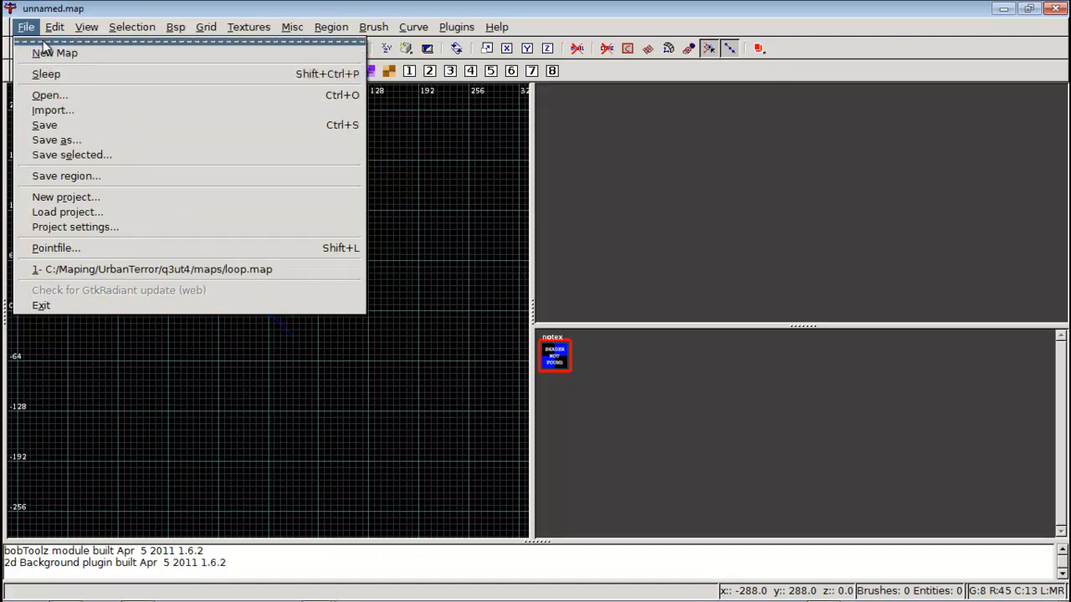
mouse_move(56, 28)
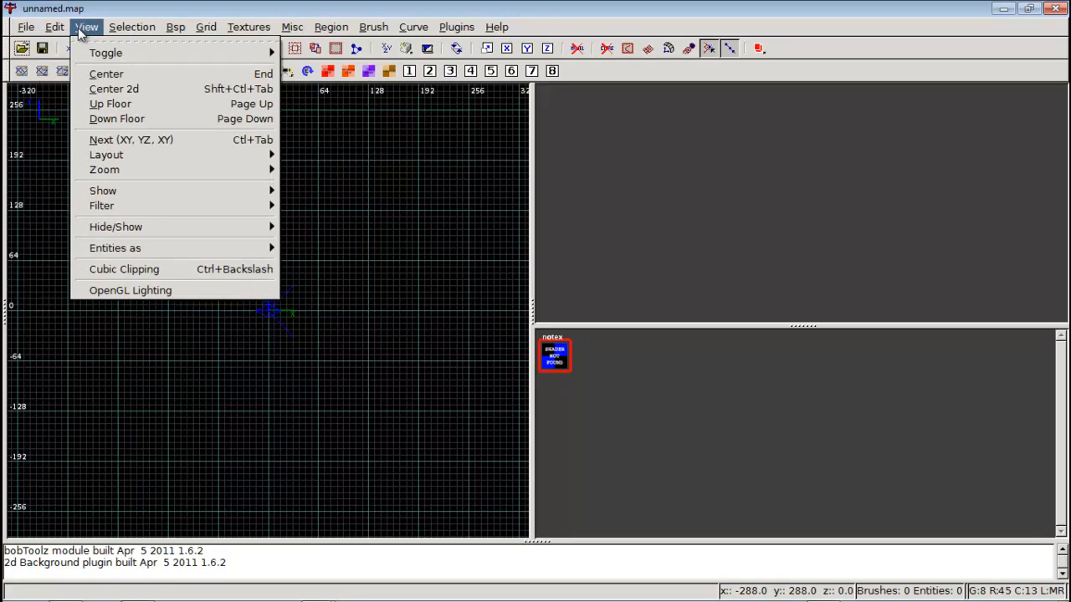
left_click(46, 175)
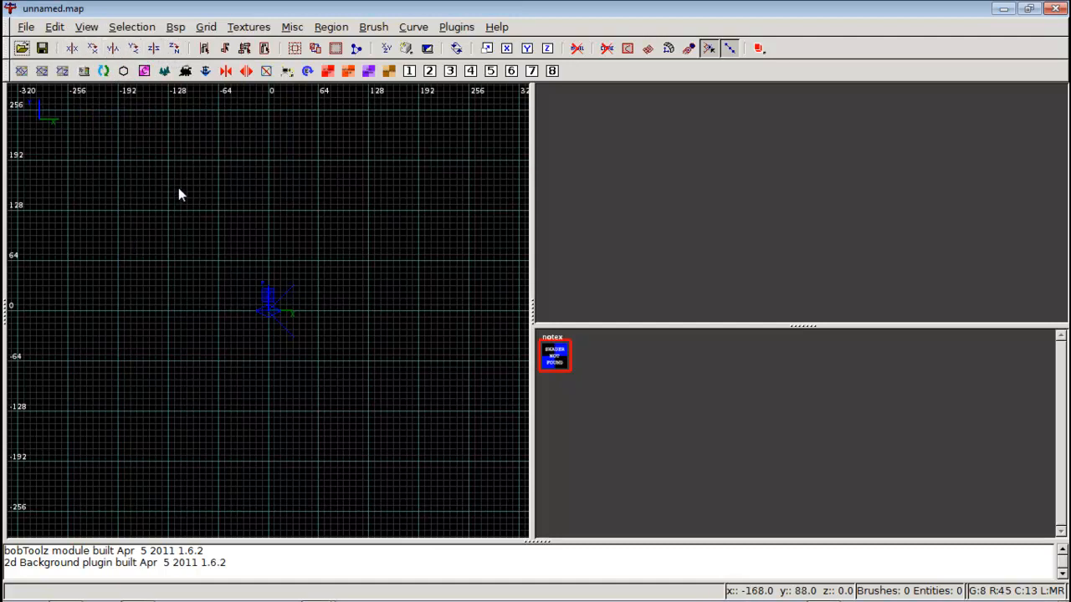
Open the map file ut4_icycube_b1_1.map from the q3ut4 maps folder
left_click(21, 48)
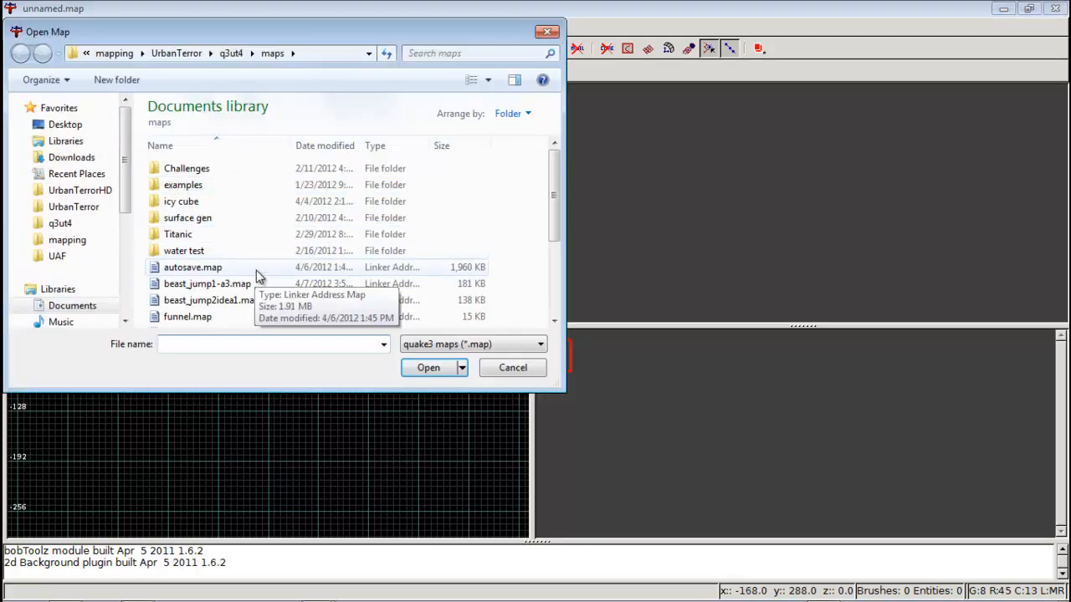
left_click(255, 286)
scroll(262, 298, "down", 2)
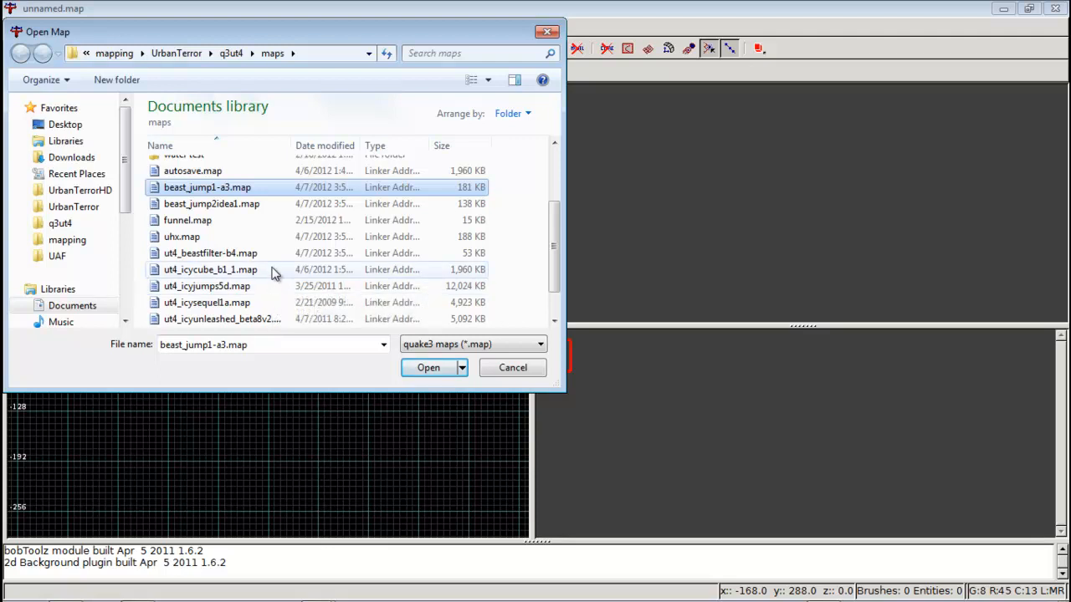
double_click(272, 271)
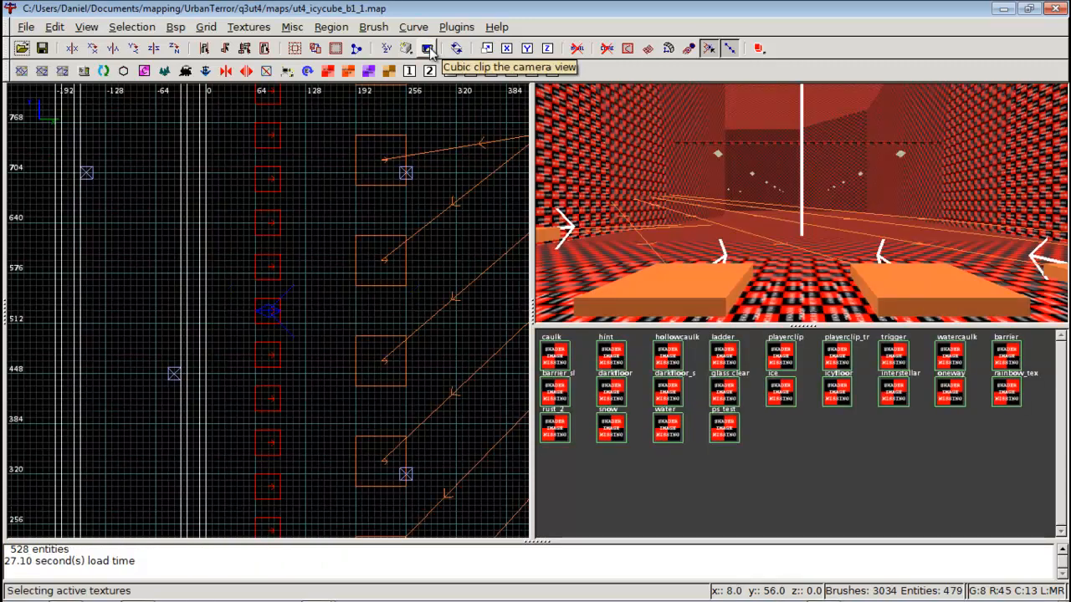
Fly the 3D camera through the map's rooms and out above its exterior to examine the geometry
right_click(747, 191)
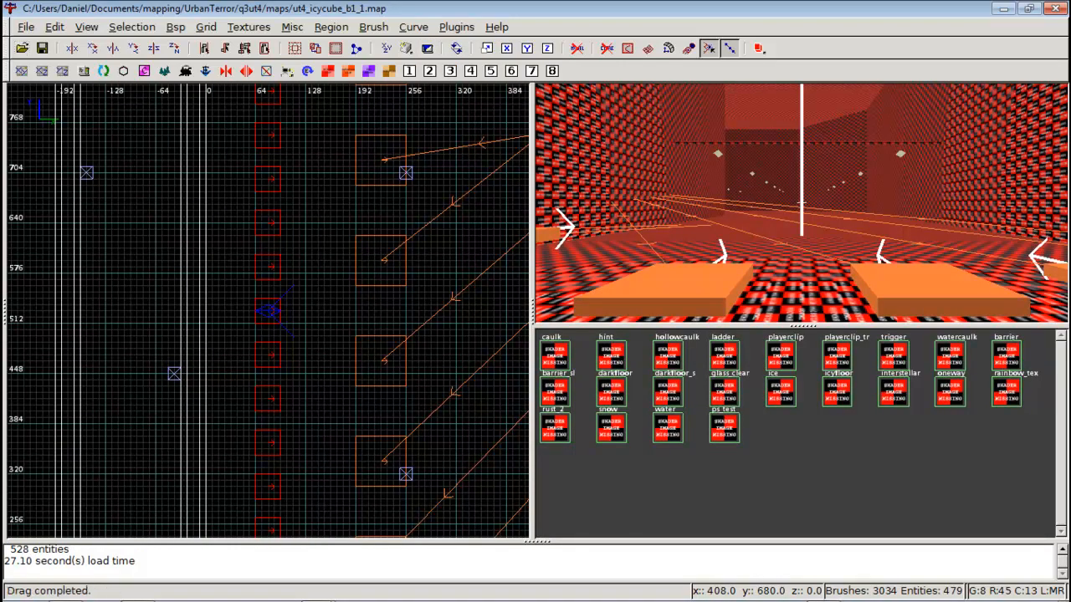
key("Up")
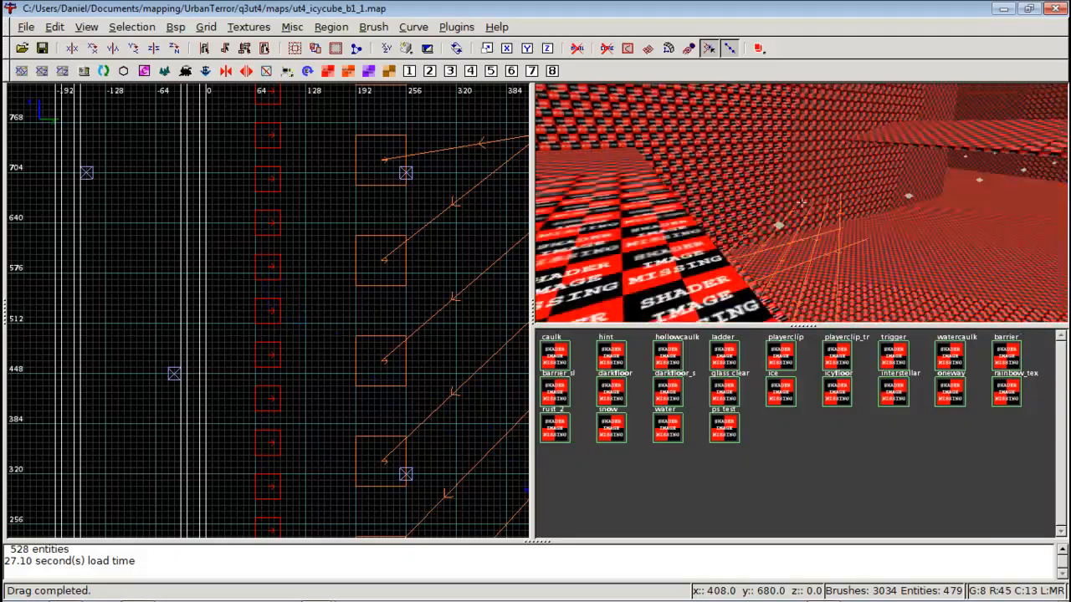
key("Up")
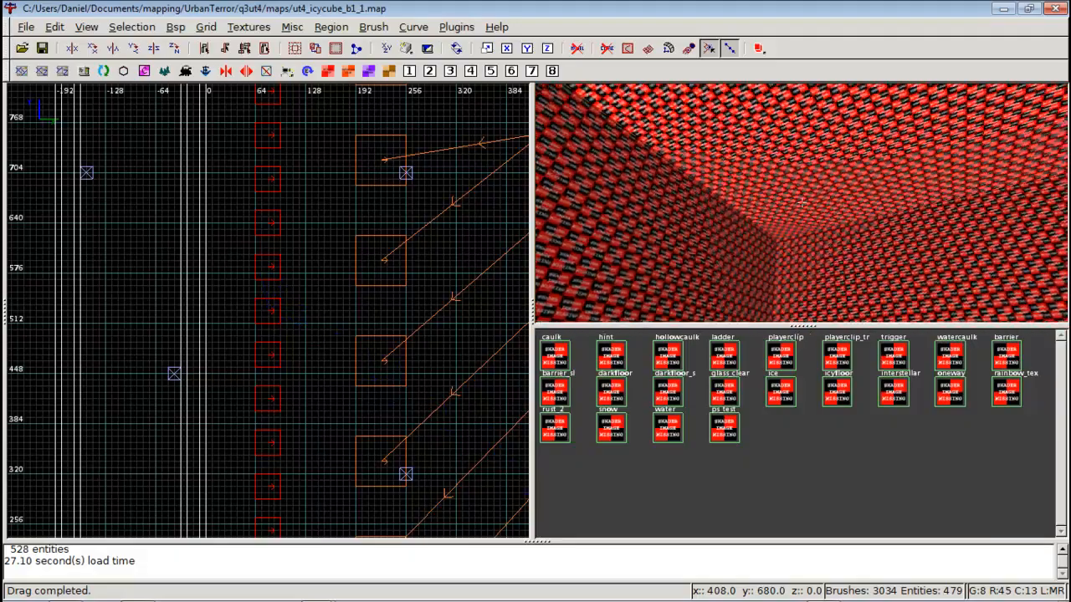
key("Up")
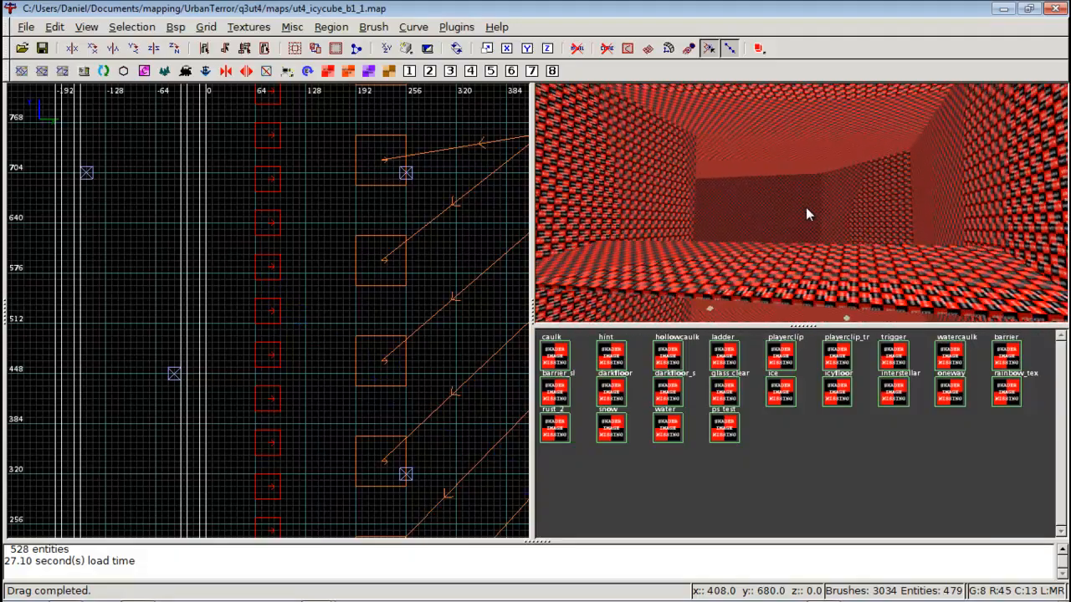
key("Down")
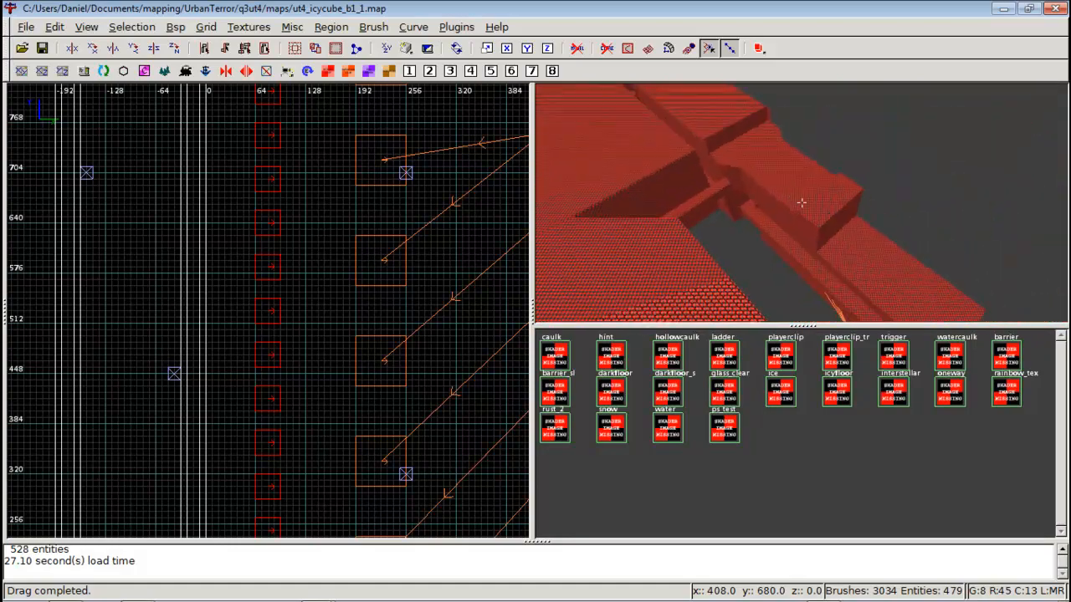
right_click(800, 202)
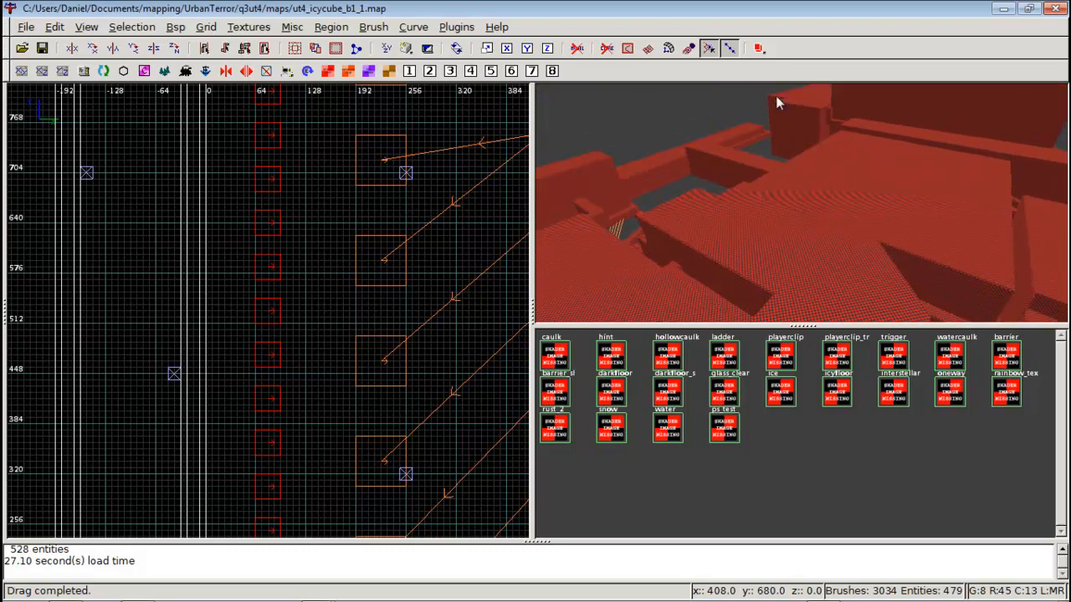
Enable cubic clipping of the camera view, fly through the map to examine the clipped geometry, and disable it again
left_click(427, 49)
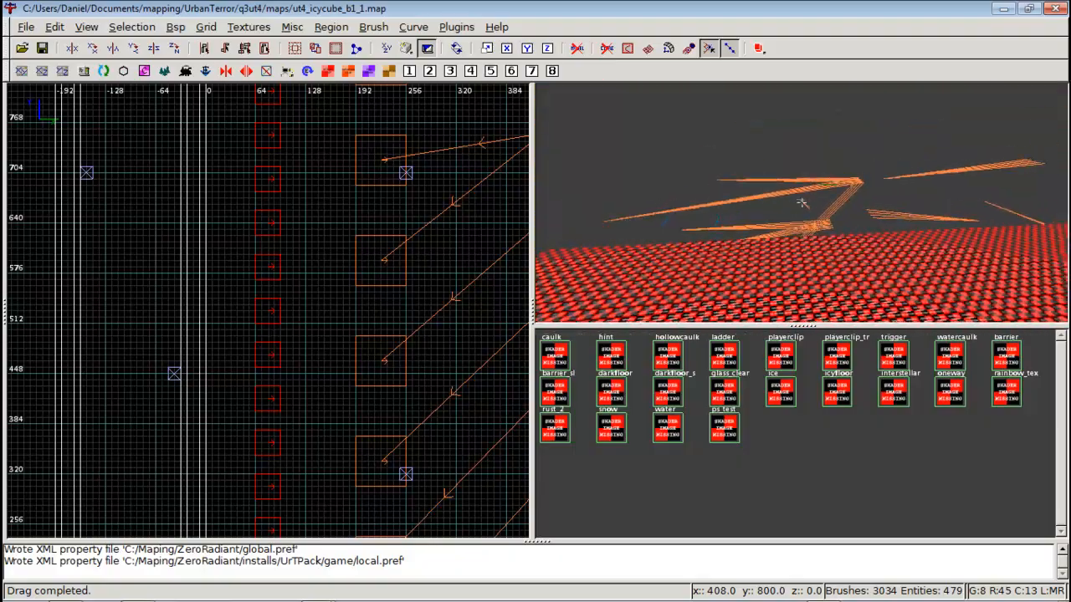
key("Up")
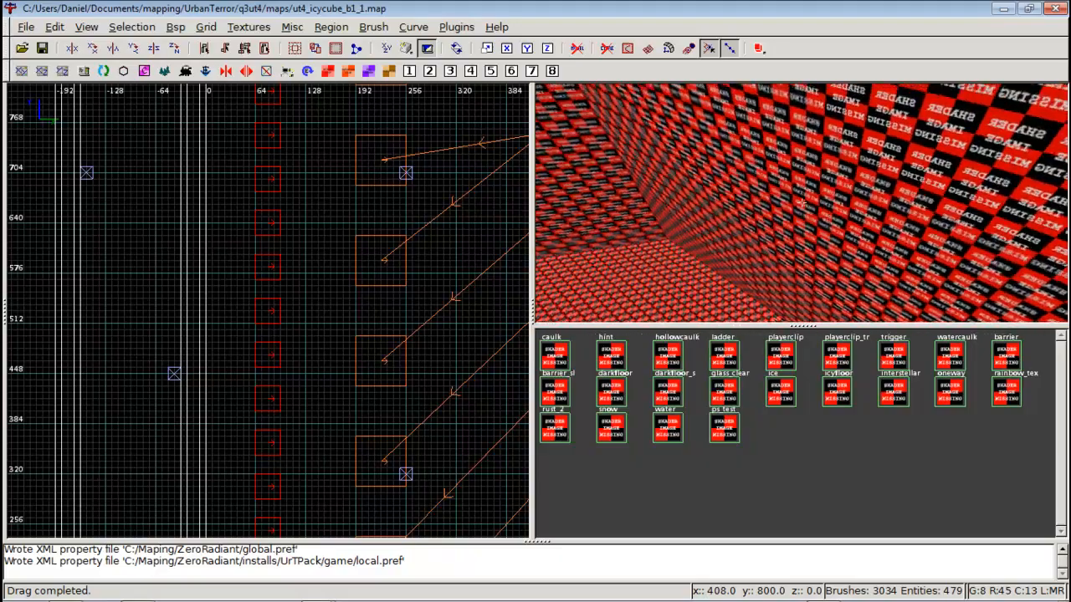
key("Up")
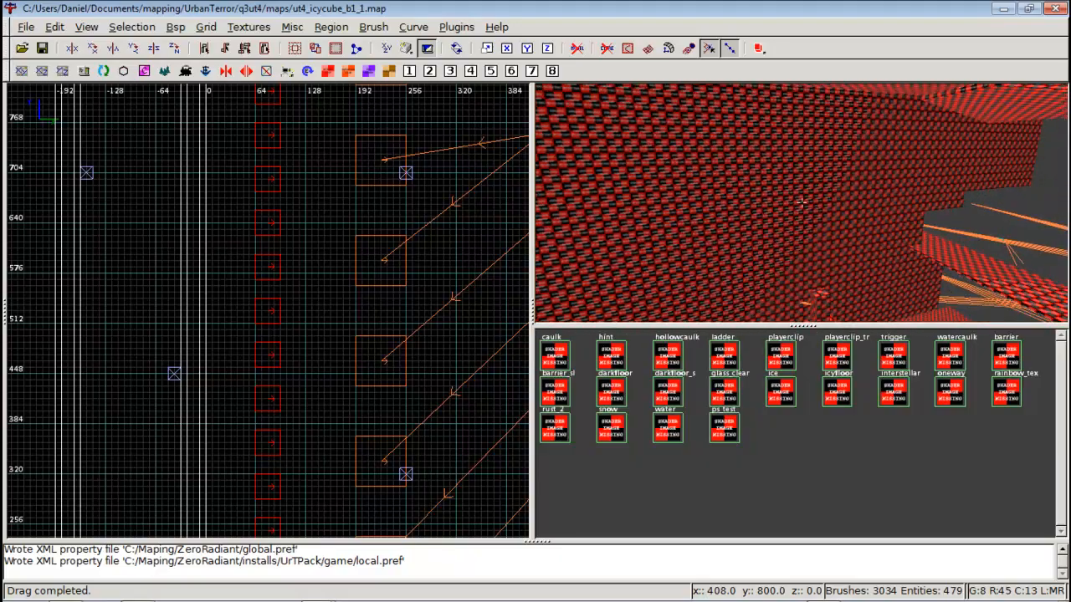
key("Up")
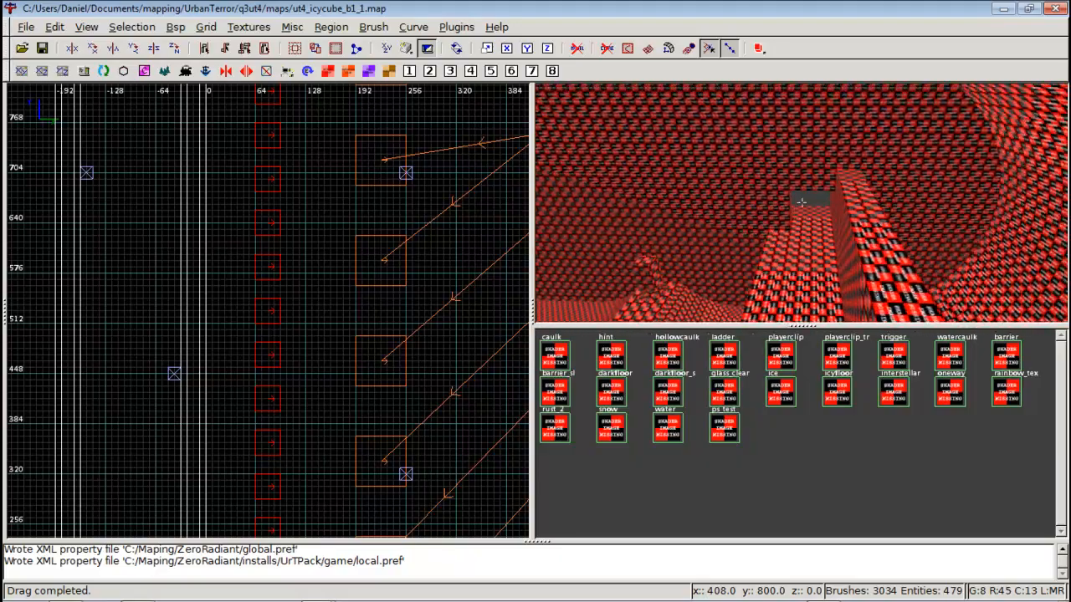
right_click(801, 202)
left_click(427, 48)
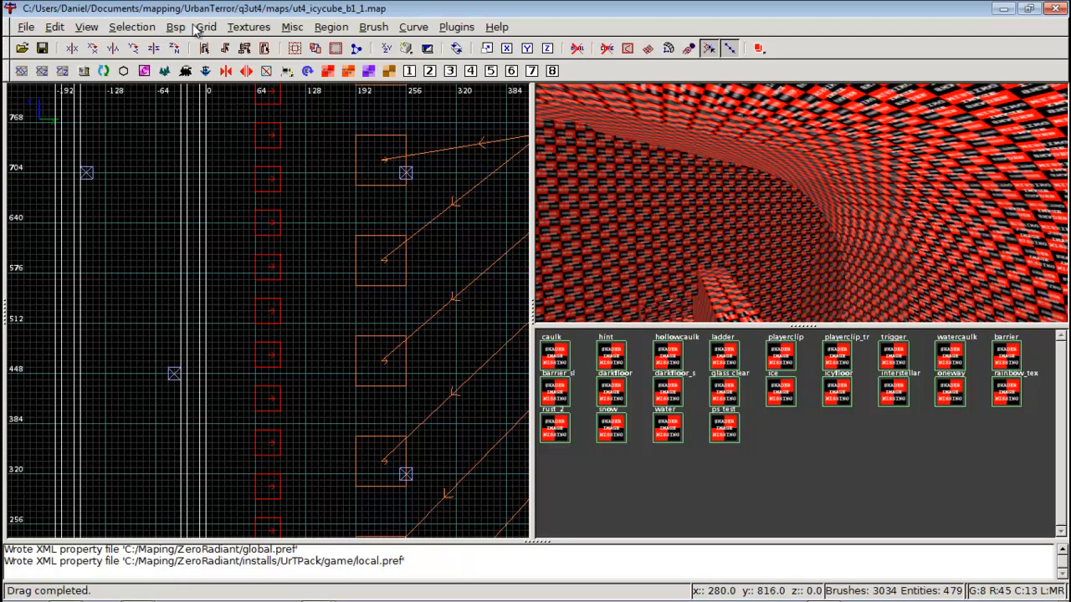
Start a new empty map, and flush and reload the shaders
left_click(26, 27)
left_click(46, 50)
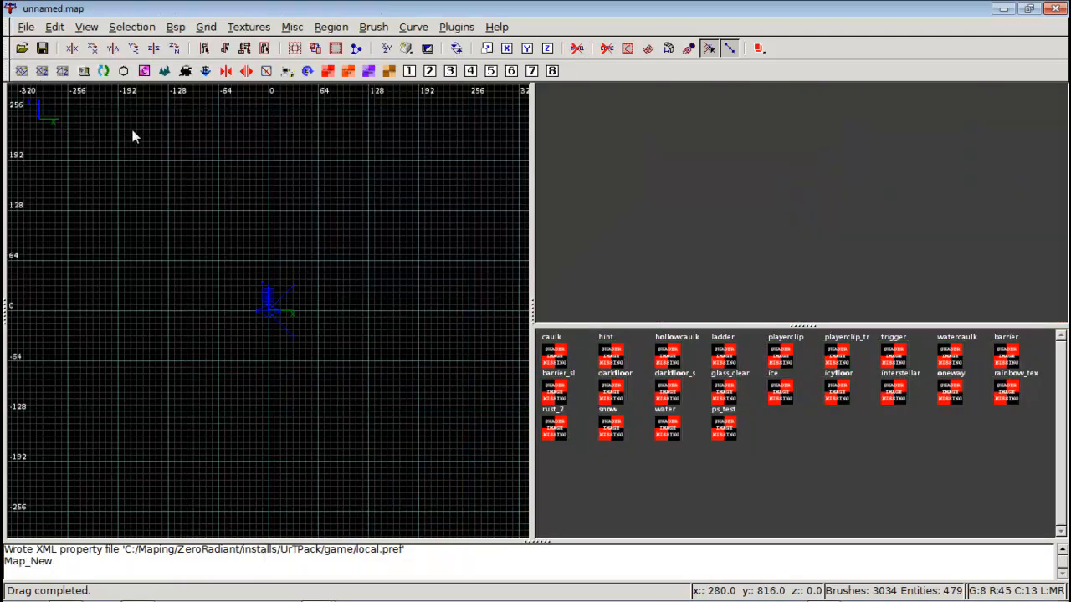
left_click(133, 27)
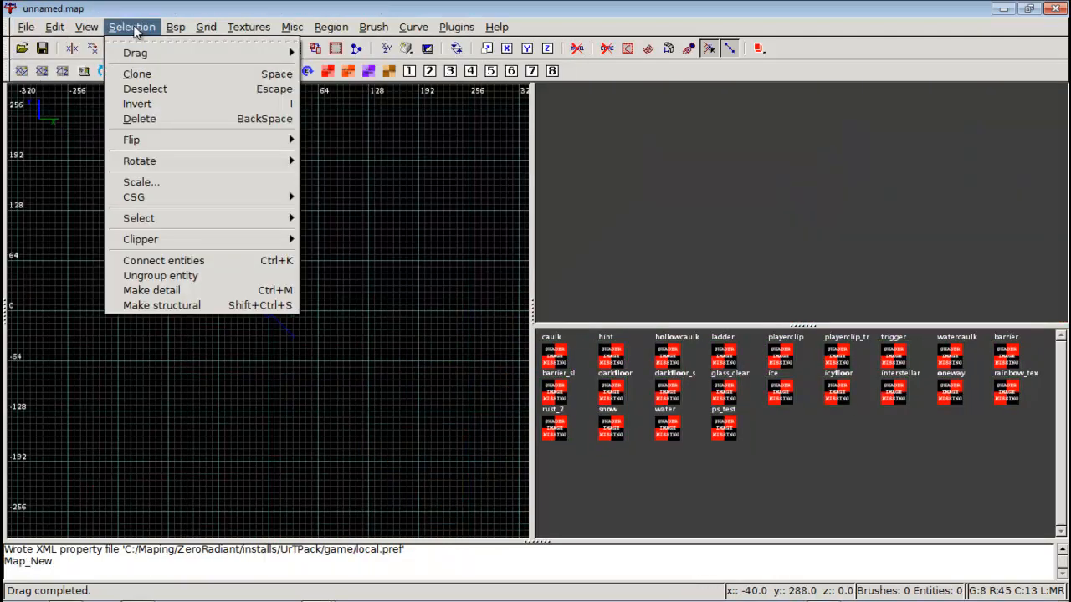
mouse_move(175, 29)
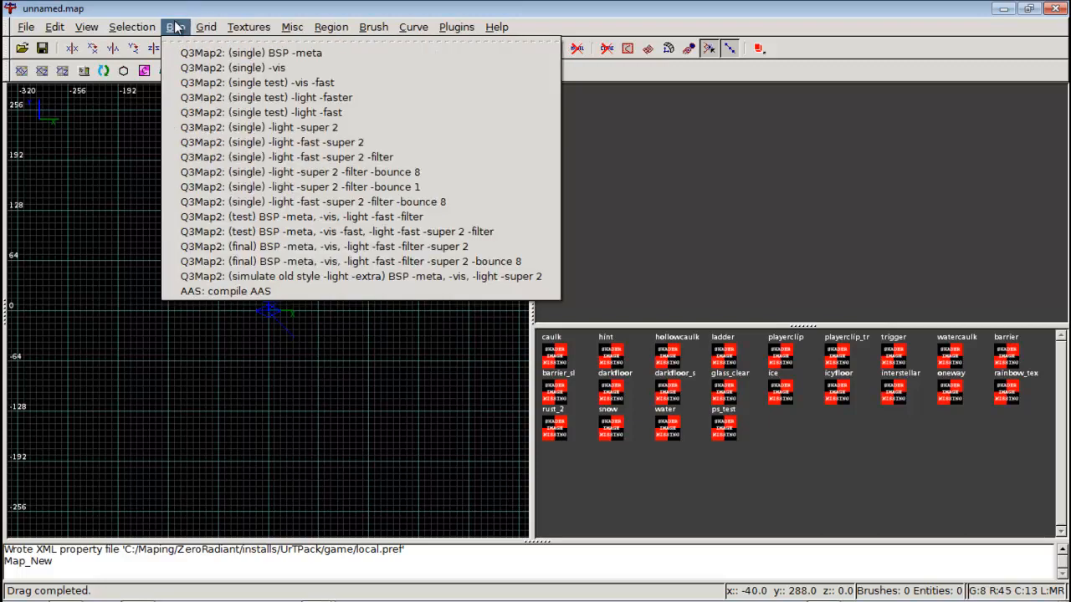
mouse_move(249, 29)
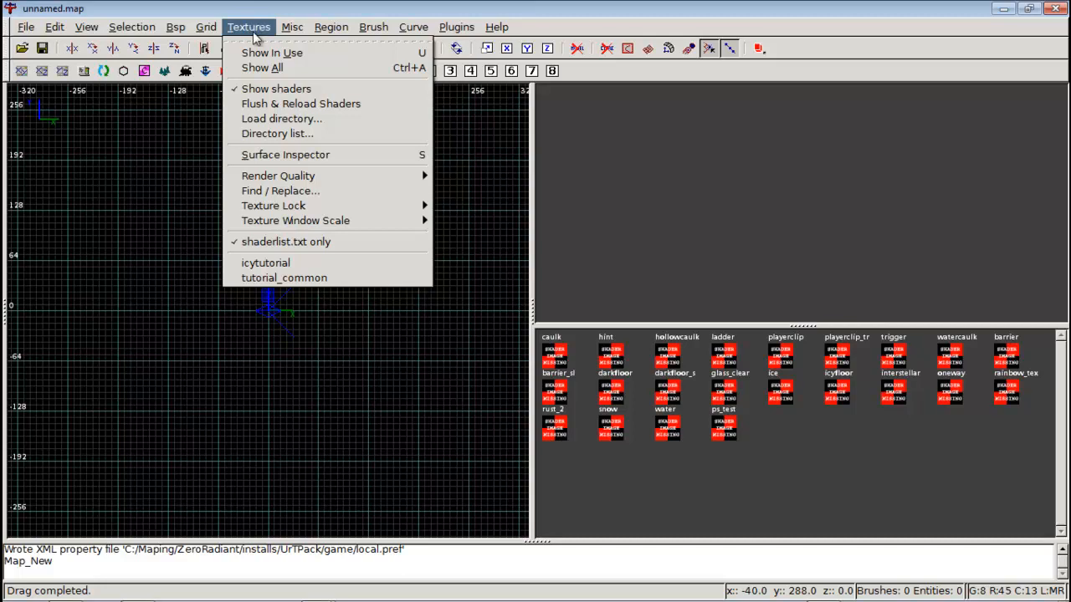
left_click(353, 105)
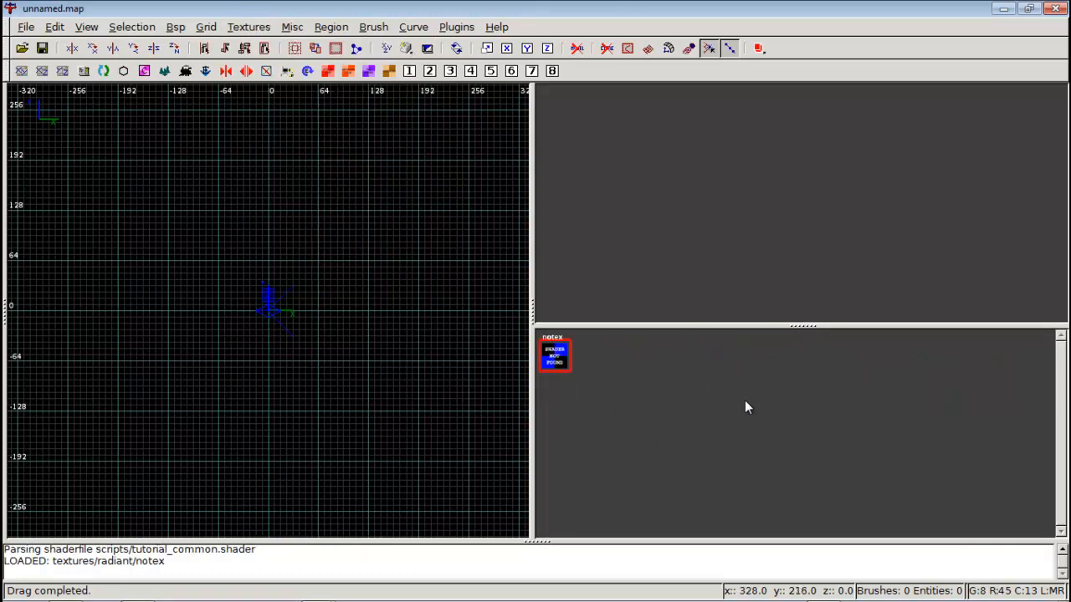
Open the Surface Inspector, examine its shift, scale and rotate fields, and cancel it
left_click(249, 26)
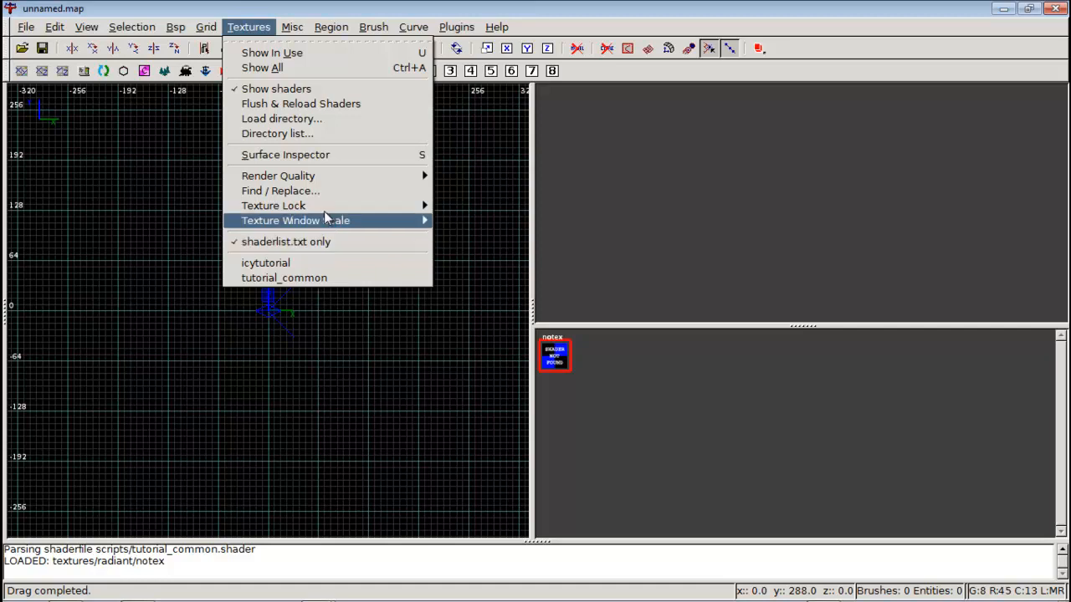
left_click(331, 159)
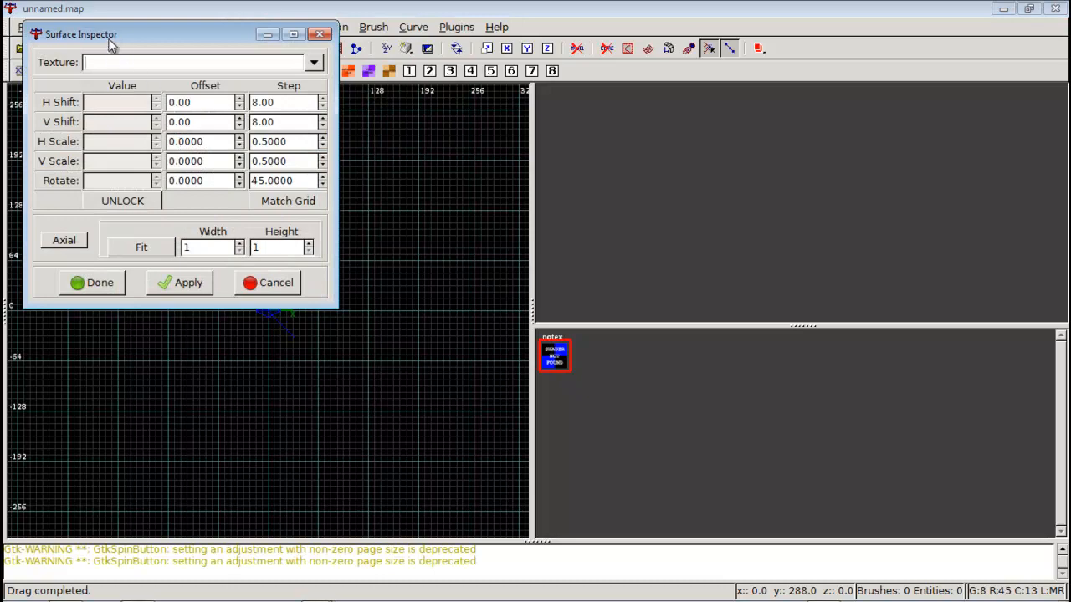
left_click_drag(109, 40, 207, 161)
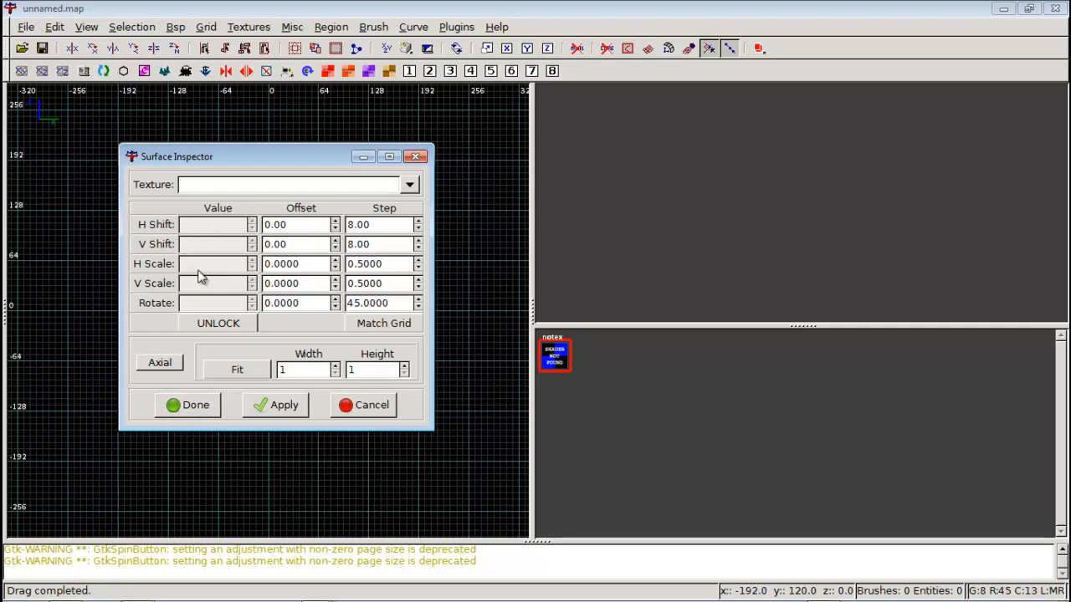
left_click(370, 414)
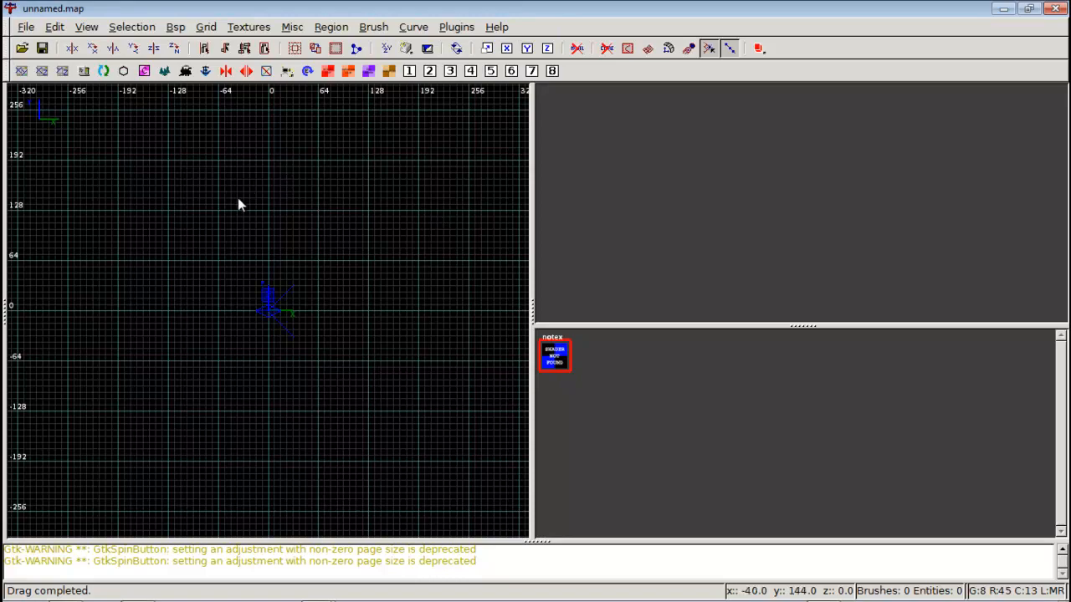
Draw a brush about 832 by 520 units from the origin in the XY top view, and adjust its far Y edge to 512
right_click_drag(277, 196, 222, 196)
scroll(277, 196, "down", 2)
scroll(226, 197, "down", 2)
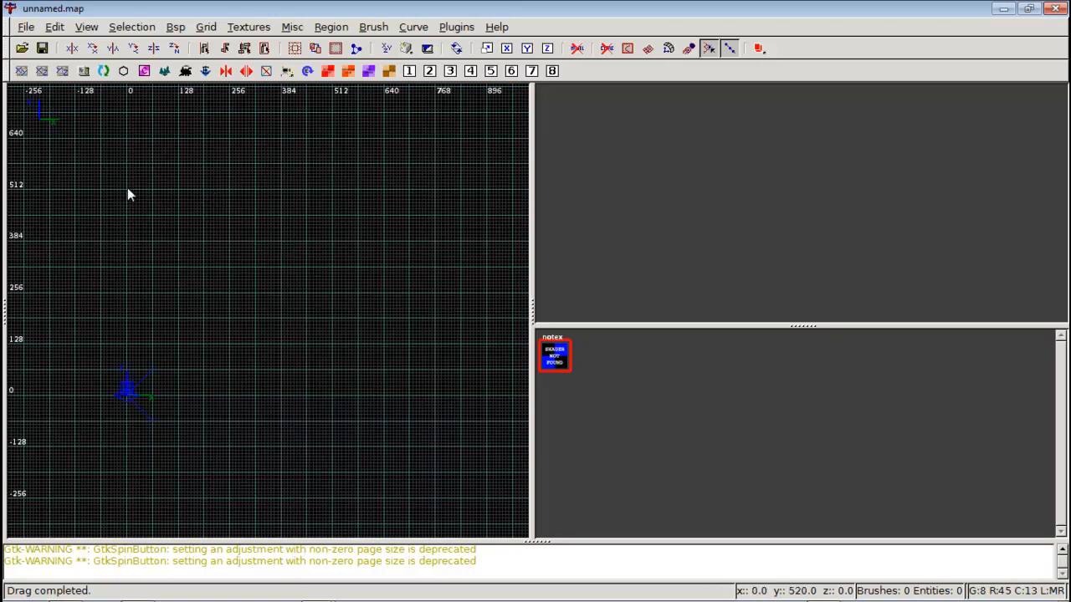
mouse_move(127, 188)
left_mouse_down()
mouse_move(413, 423)
mouse_move(462, 396)
left_mouse_up()
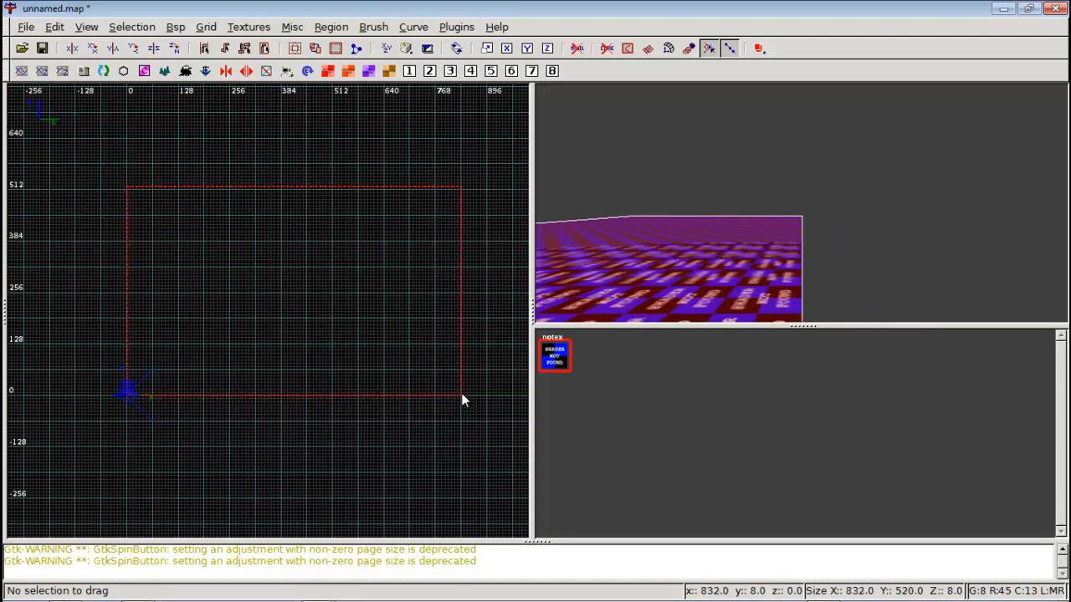
left_click_drag(348, 163, 350, 170)
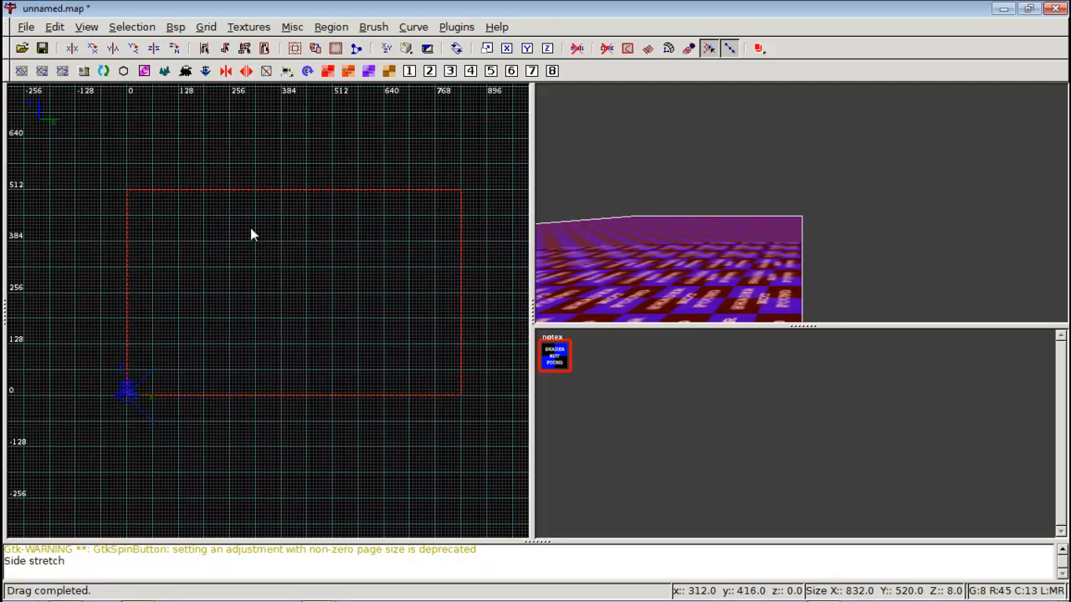
Cycle the 2D view through the XZ, YZ and XY projections to examine the flat brush from each side
key("ctrl+Tab")
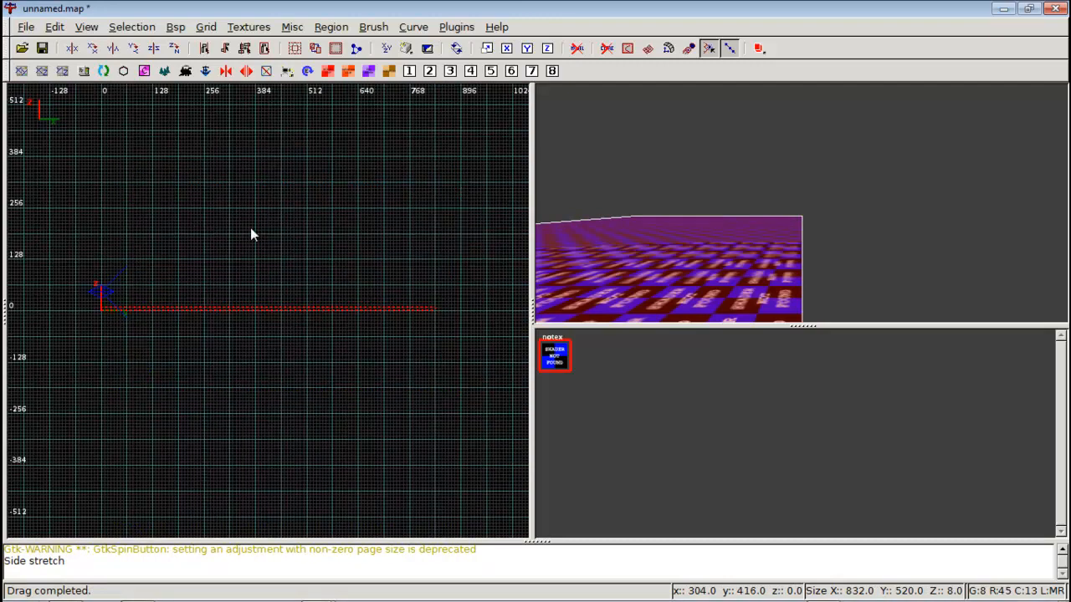
key("ctrl+Tab")
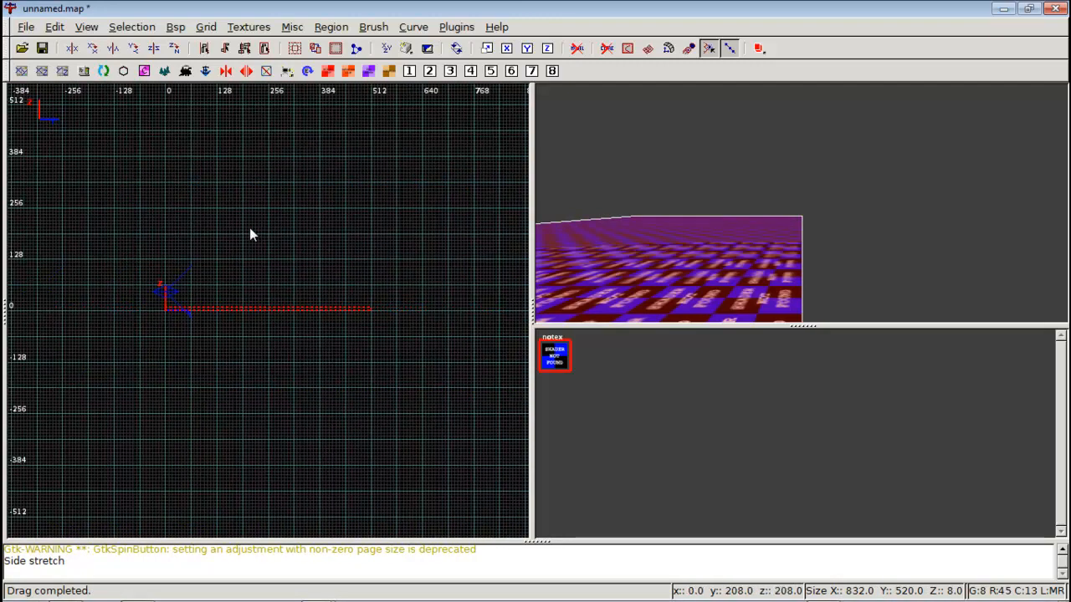
key("ctrl+Tab")
key("ctrl+Tab")
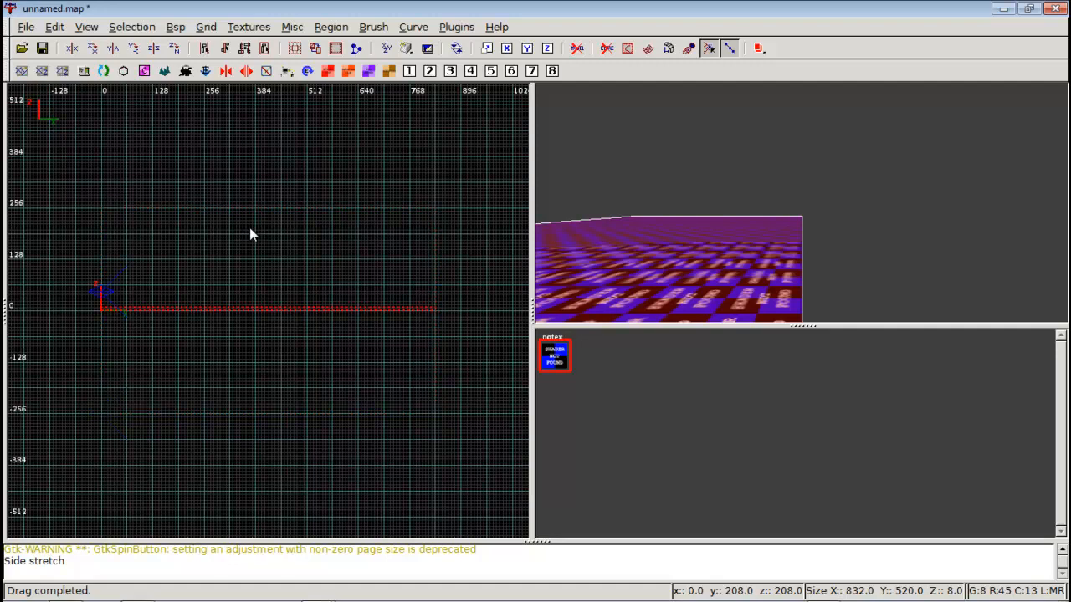
key("ctrl+Tab")
key("ctrl+Tab")
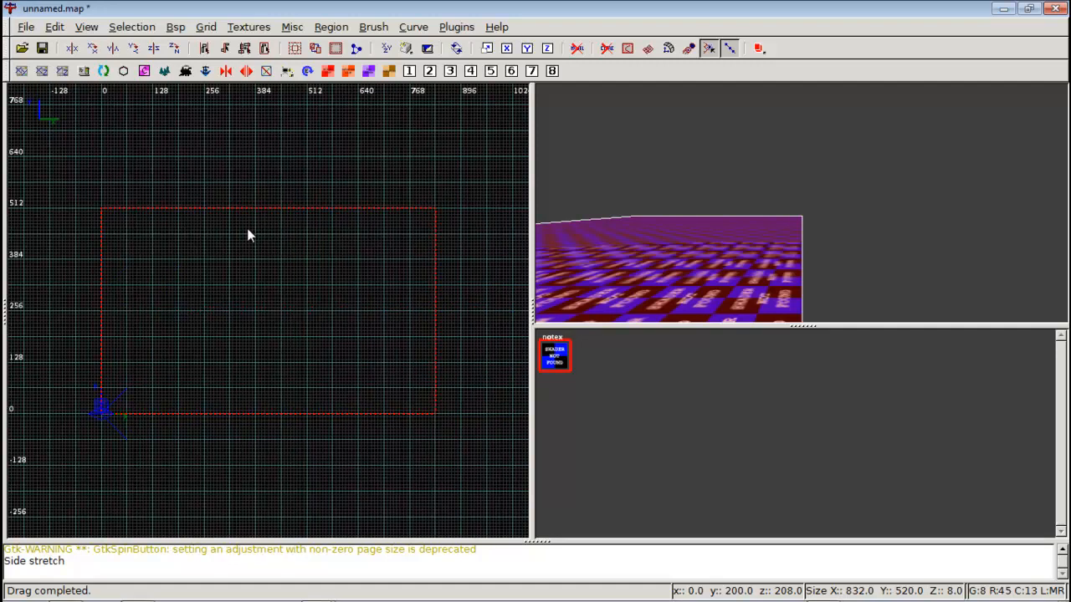
Fly the 3D camera around and over the new brush to examine it from different distances and angles
right_click(802, 203)
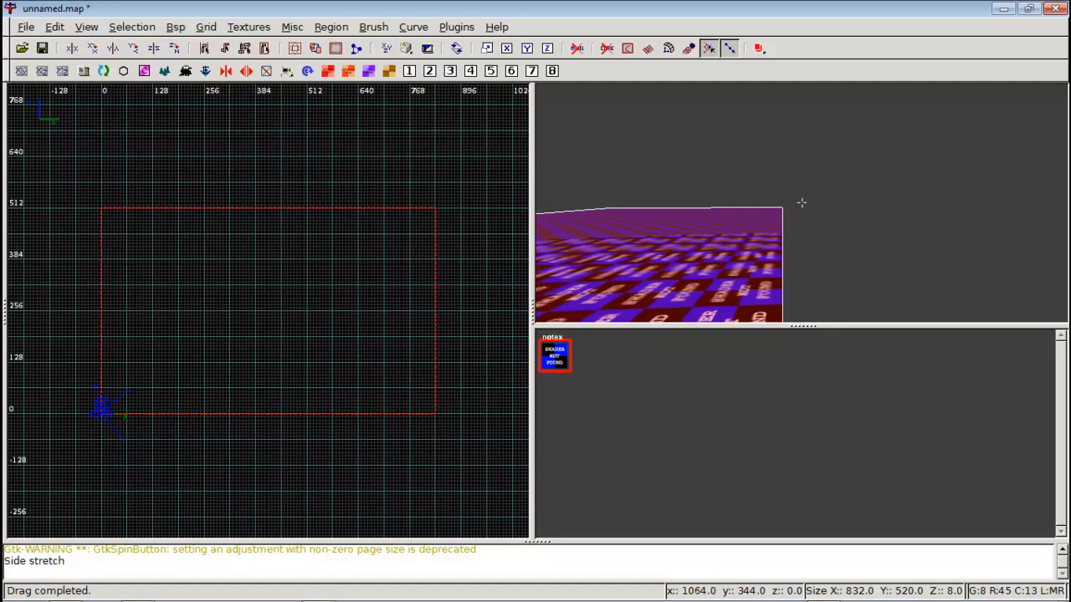
right_click(778, 198)
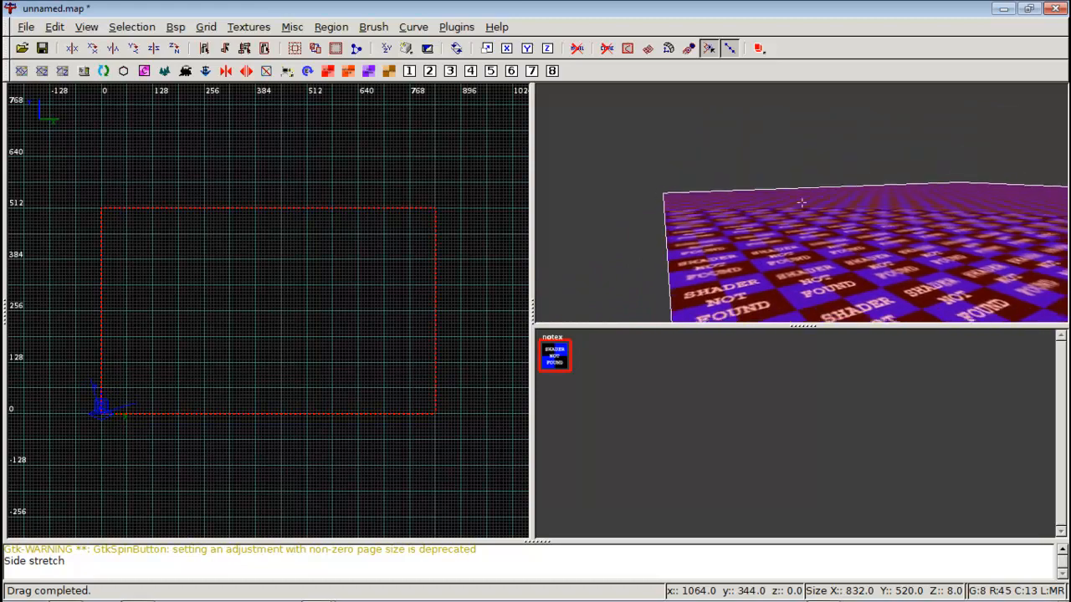
key("ctrl")
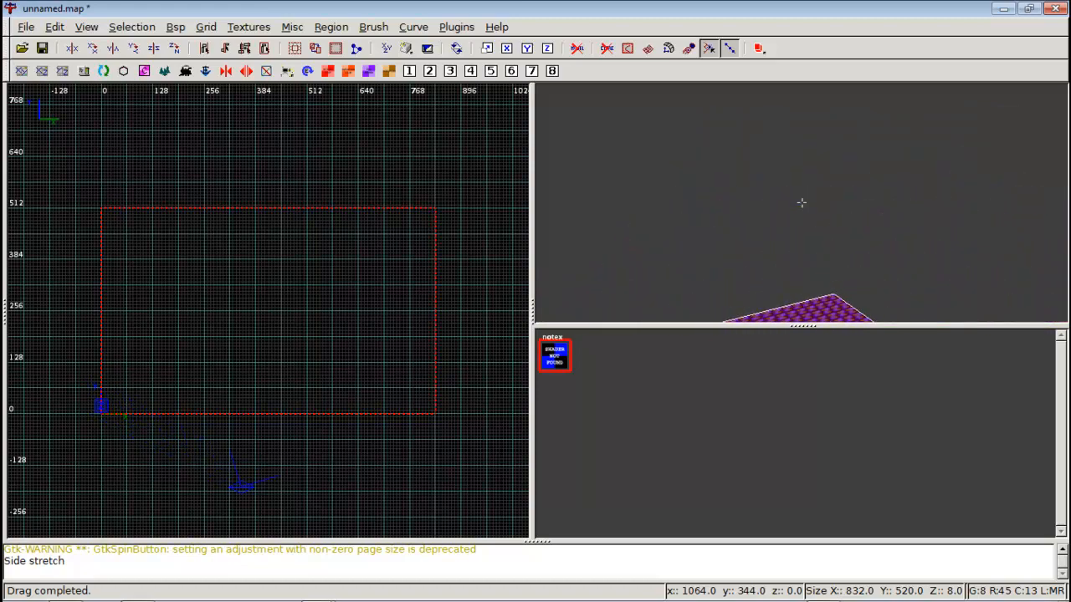
key("Right")
key("Left")
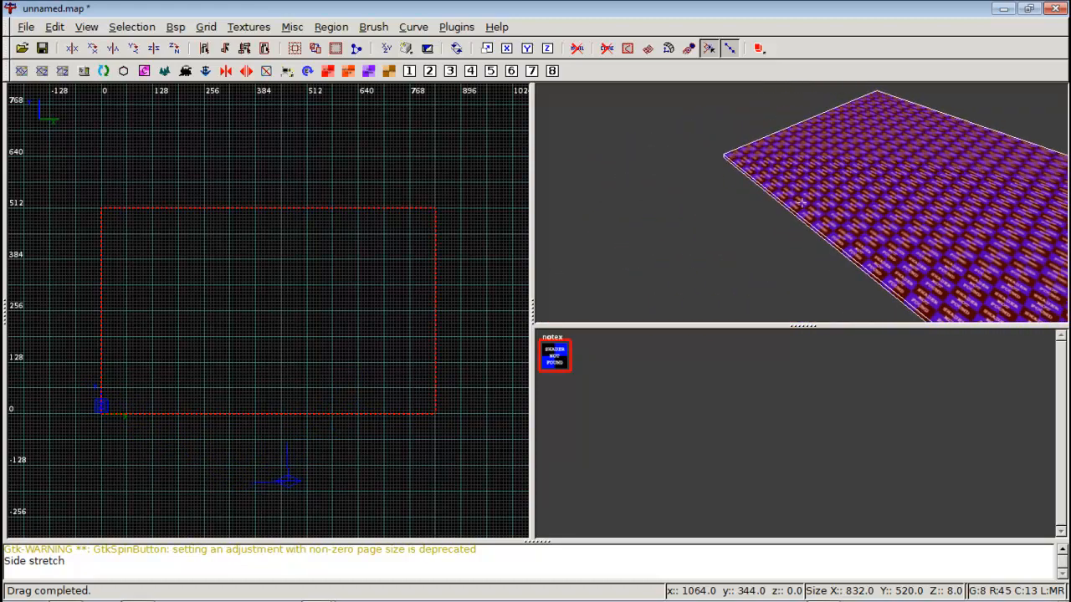
key("Up")
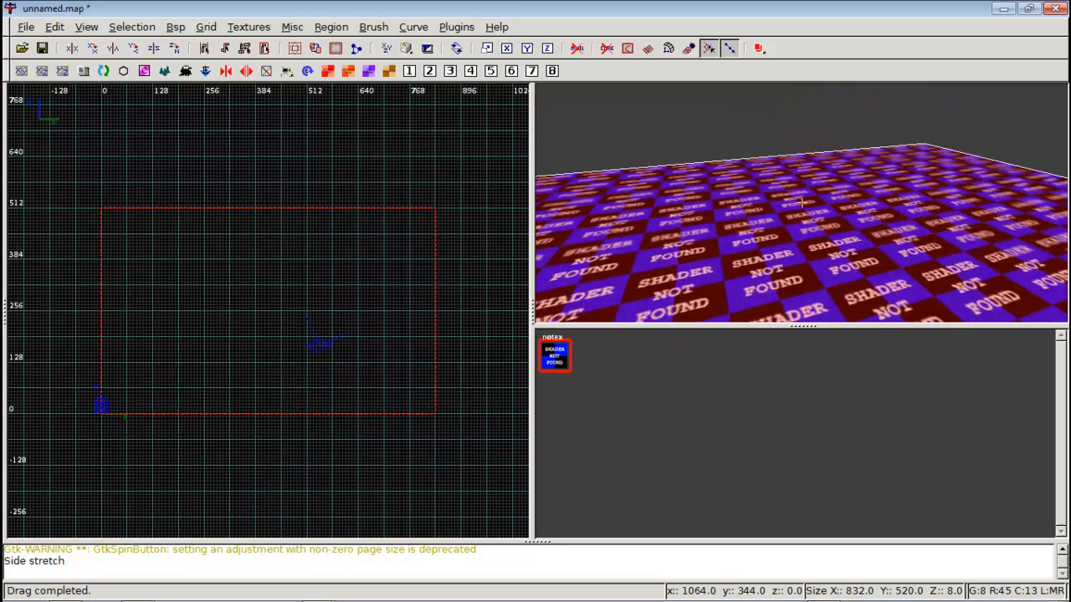
key("Down")
key("Up")
key("Down")
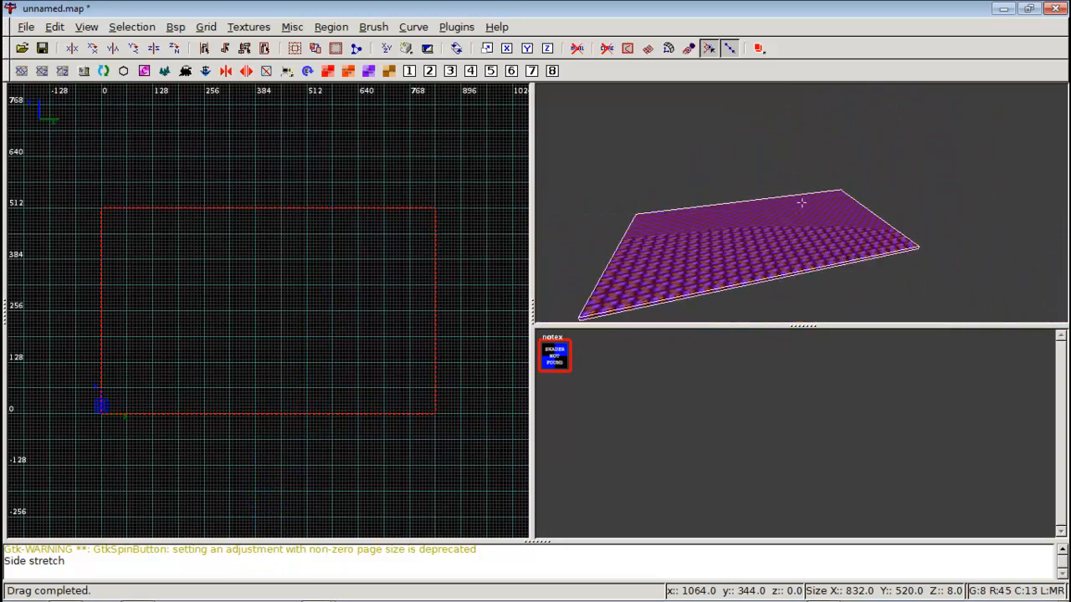
key("Up")
key("Down")
key("Up")
key("Down")
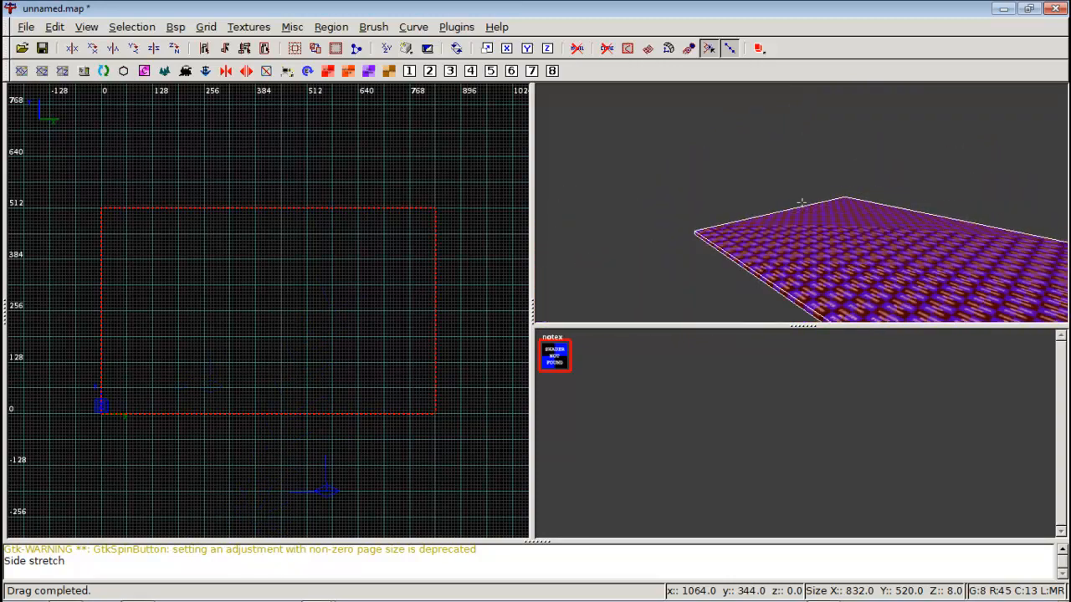
key("Right")
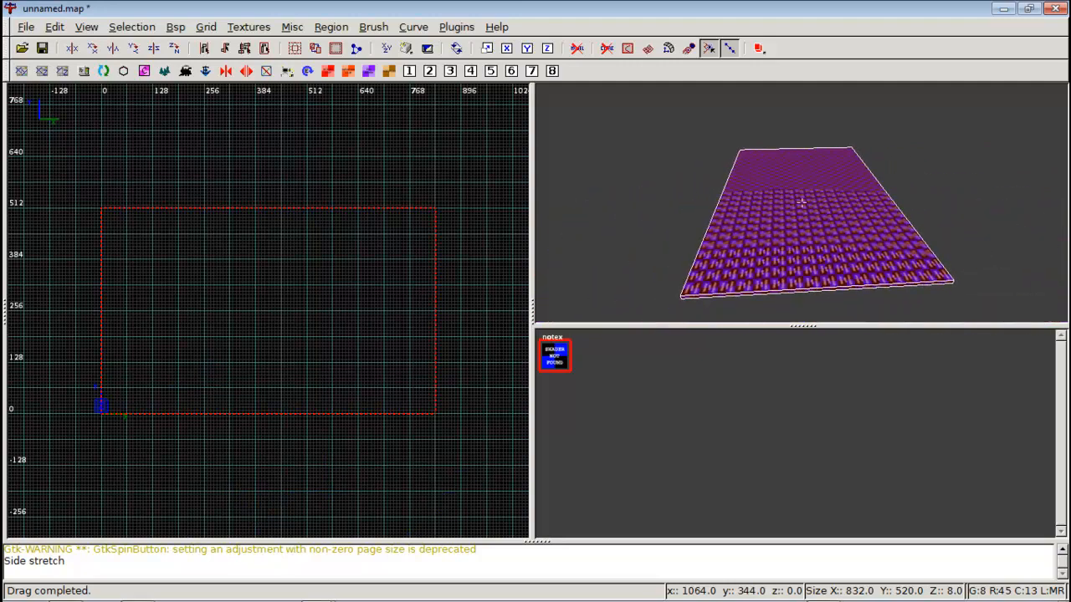
right_click(801, 203)
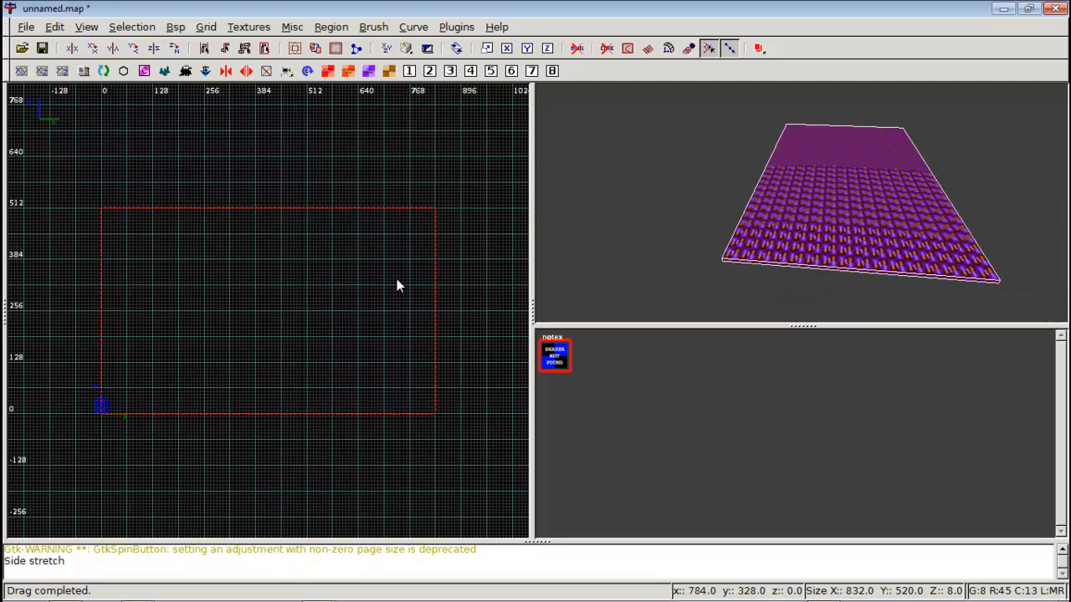
Stretch the brush's upper face to a height of 64 units in the XZ side view
key("ctrl+Tab")
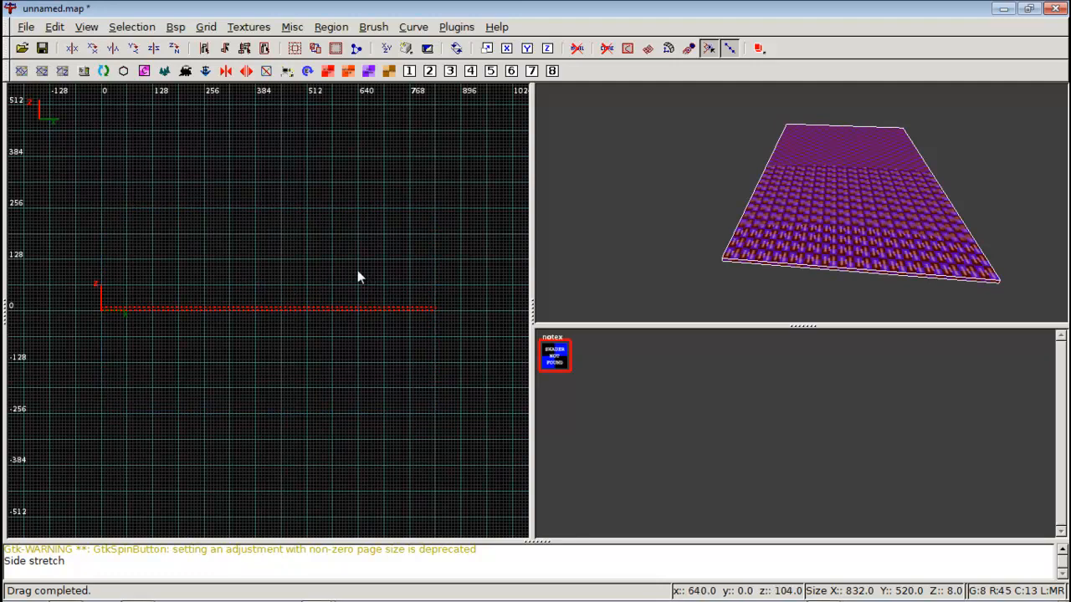
scroll(358, 275, "up", 1)
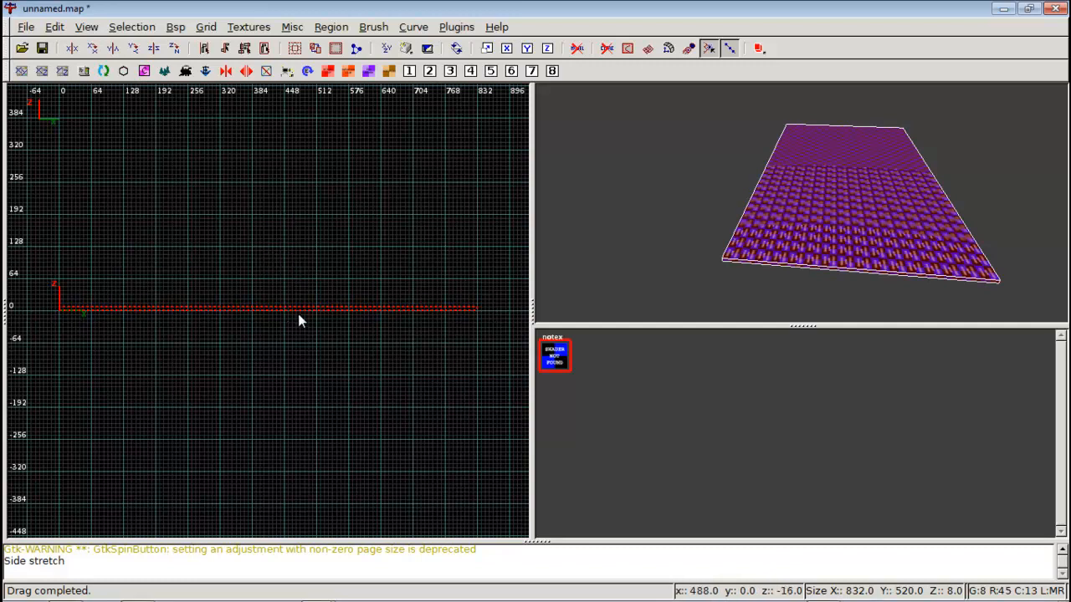
left_click(255, 277)
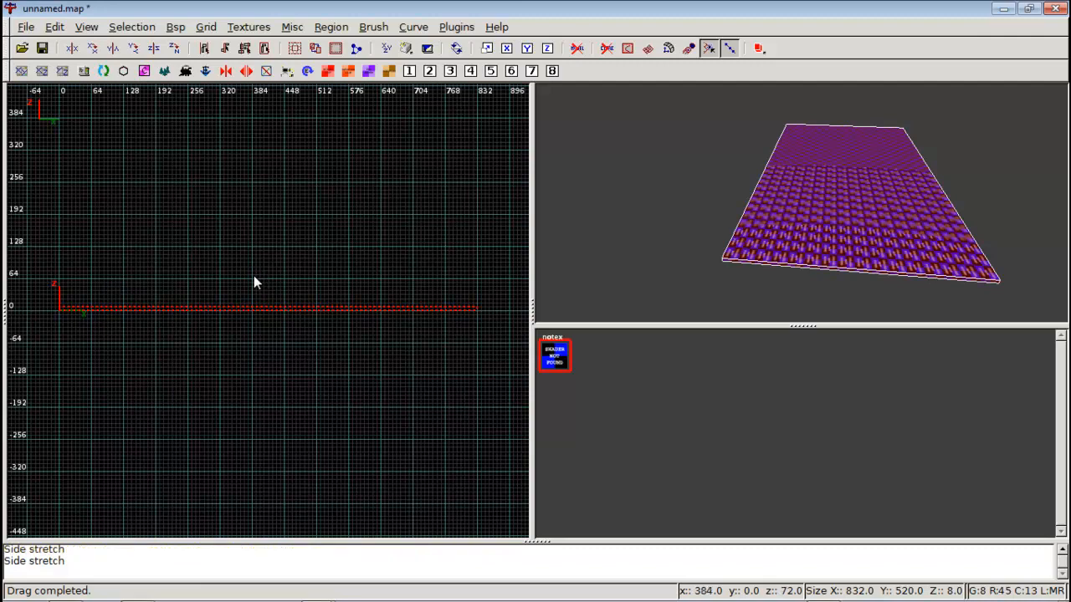
mouse_move(254, 276)
left_mouse_down()
mouse_move(260, 256)
mouse_move(289, 254)
mouse_move(199, 229)
mouse_move(209, 272)
mouse_move(254, 149)
mouse_move(273, 268)
mouse_move(276, 256)
left_mouse_up()
Stretch the brush's far X end out to about 1216 units, and pull it back in to 768
mouse_move(472, 310)
left_mouse_down()
mouse_move(507, 297)
mouse_move(299, 293)
mouse_move(479, 309)
left_mouse_up()
mouse_move(509, 235)
left_mouse_down()
mouse_move(517, 225)
mouse_move(501, 236)
mouse_move(510, 158)
mouse_move(490, 243)
mouse_move(361, 143)
mouse_move(356, 213)
mouse_move(270, 231)
mouse_move(229, 214)
mouse_move(257, 231)
left_mouse_up()
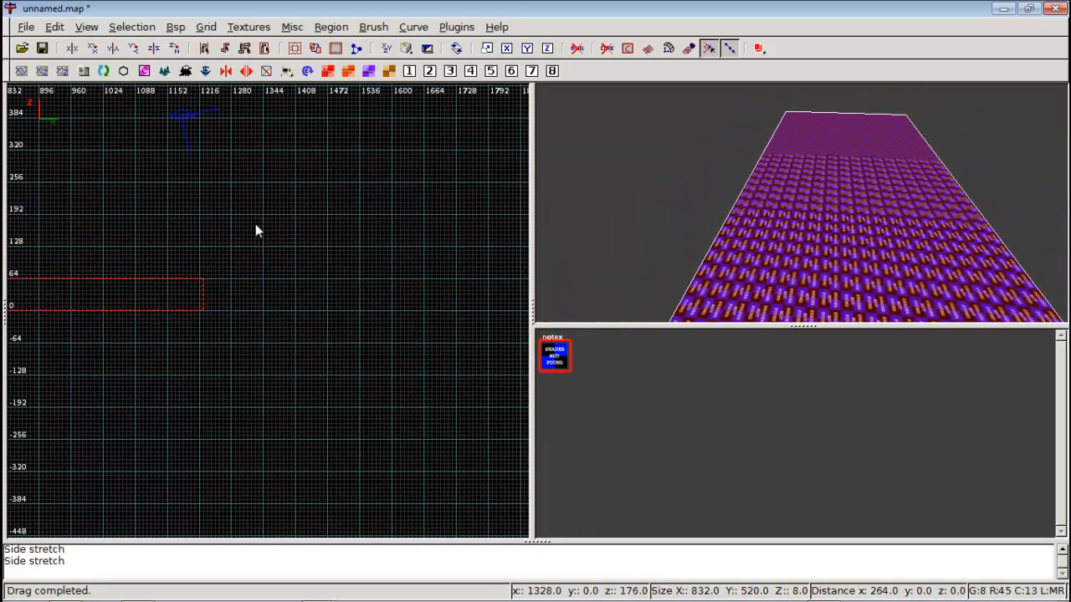
mouse_move(230, 243)
right_mouse_down()
mouse_move(554, 237)
mouse_move(201, 237)
right_mouse_up()
scroll(229, 242, "down", 2)
scroll(229, 242, "up", 1)
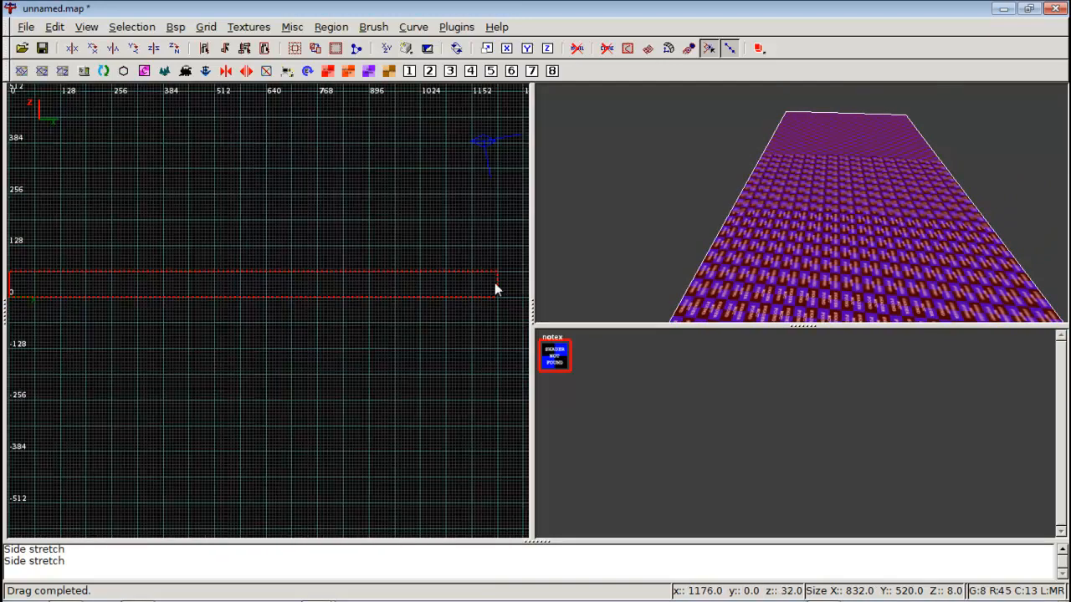
mouse_move(445, 288)
left_mouse_down()
mouse_move(311, 293)
mouse_move(323, 293)
mouse_move(308, 269)
left_mouse_up()
Move the whole brush around in the XZ side view and return it to its place at the origin
right_click_drag(275, 221, 393, 234)
scroll(274, 222, "up", 1)
scroll(275, 222, "down", 2)
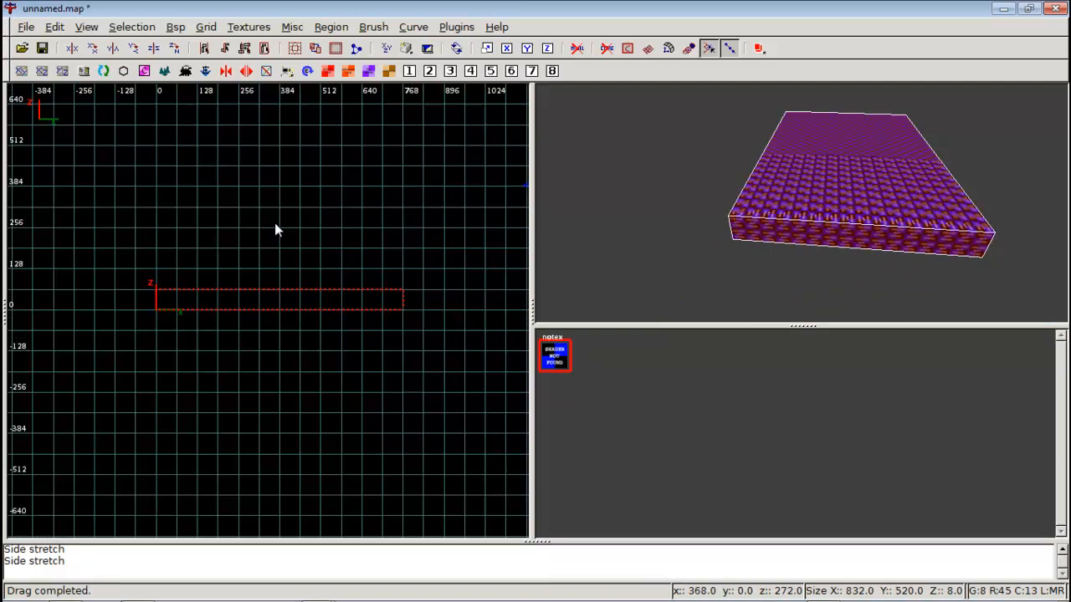
scroll(274, 222, "up", 2)
mouse_move(287, 240)
right_mouse_down()
mouse_move(260, 250)
mouse_move(265, 243)
right_mouse_up()
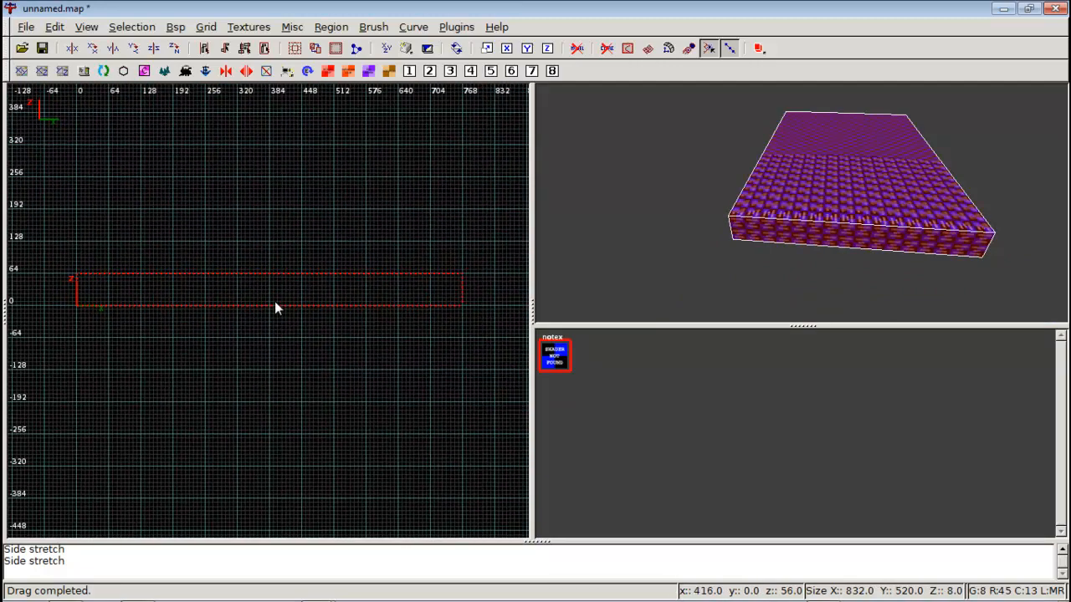
mouse_move(284, 293)
left_mouse_down()
mouse_move(316, 315)
mouse_move(263, 315)
mouse_move(255, 279)
mouse_move(254, 316)
mouse_move(285, 291)
left_mouse_up()
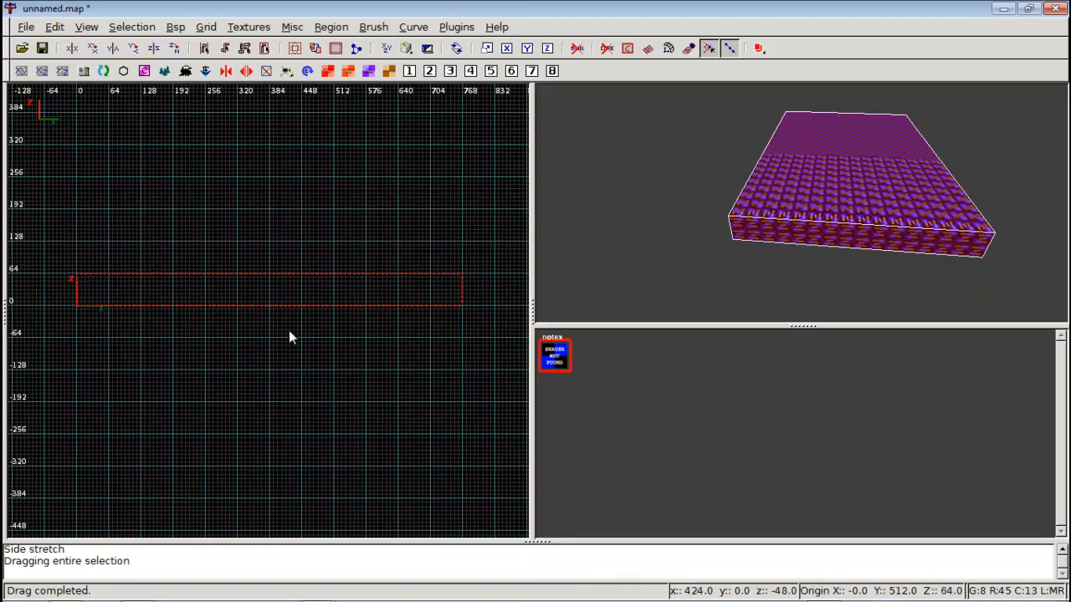
Switch the 2D view through YZ and XY back to XZ to examine the thickened brush
key("ctrl+Tab")
scroll(290, 316, "down", 4)
key("ctrl+Tab")
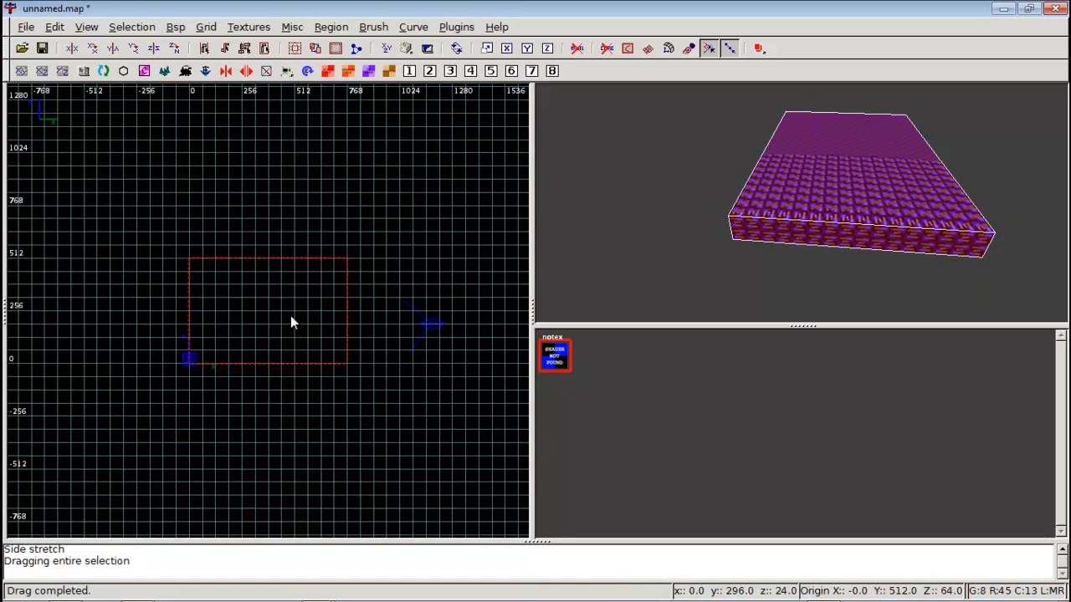
scroll(290, 316, "down", 1)
scroll(290, 316, "up", 2)
key("ctrl+Tab")
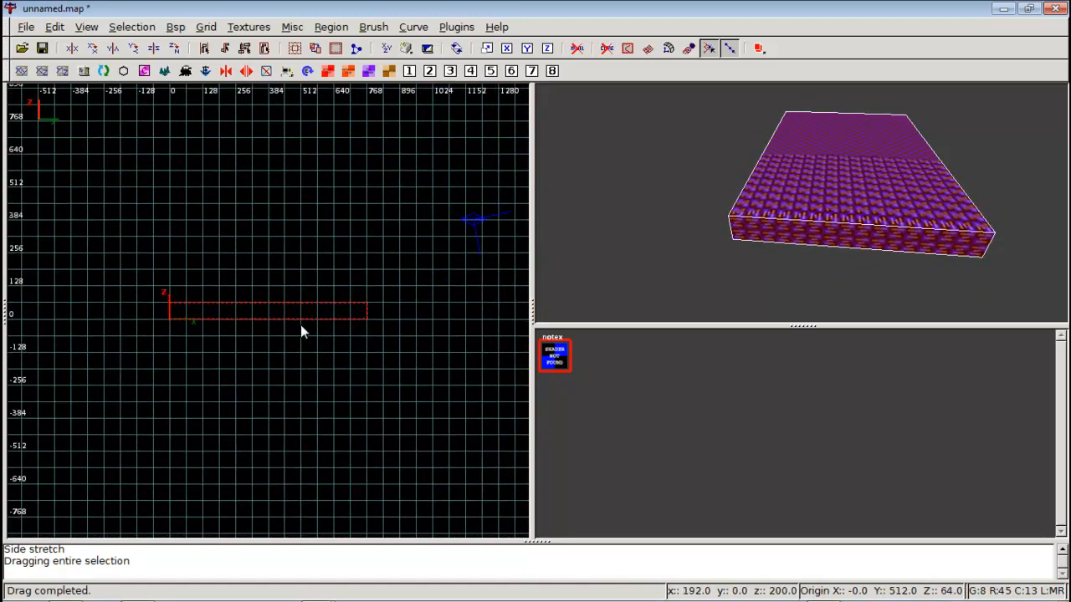
Show the brush's vertices and move the upper corners of its far X end in to X 704, forming a slope
scroll(301, 323, "up", 2)
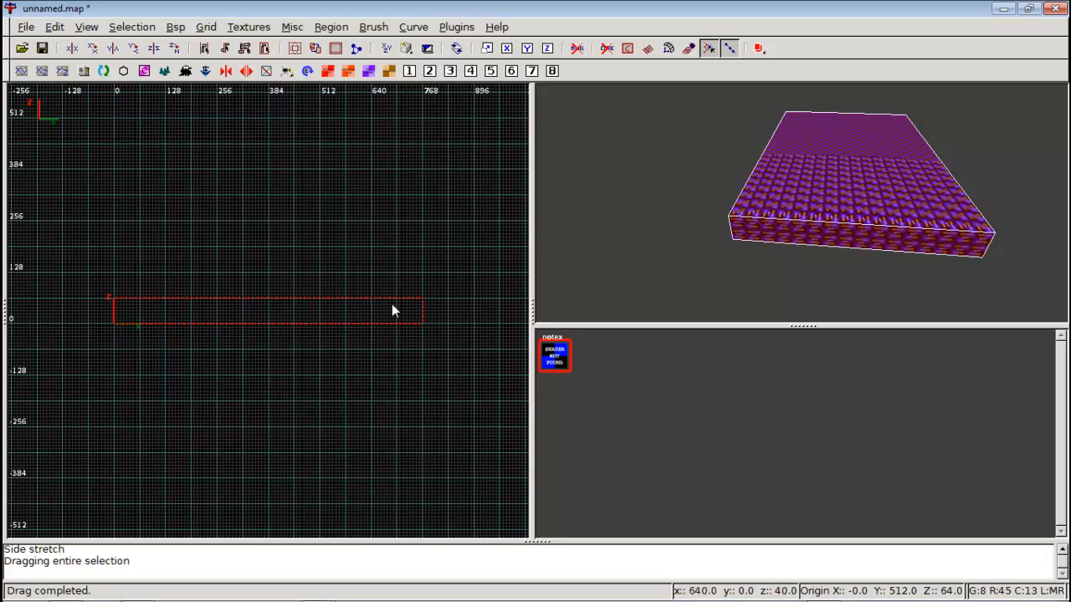
scroll(391, 305, "up", 1)
right_click_drag(392, 303, 275, 297)
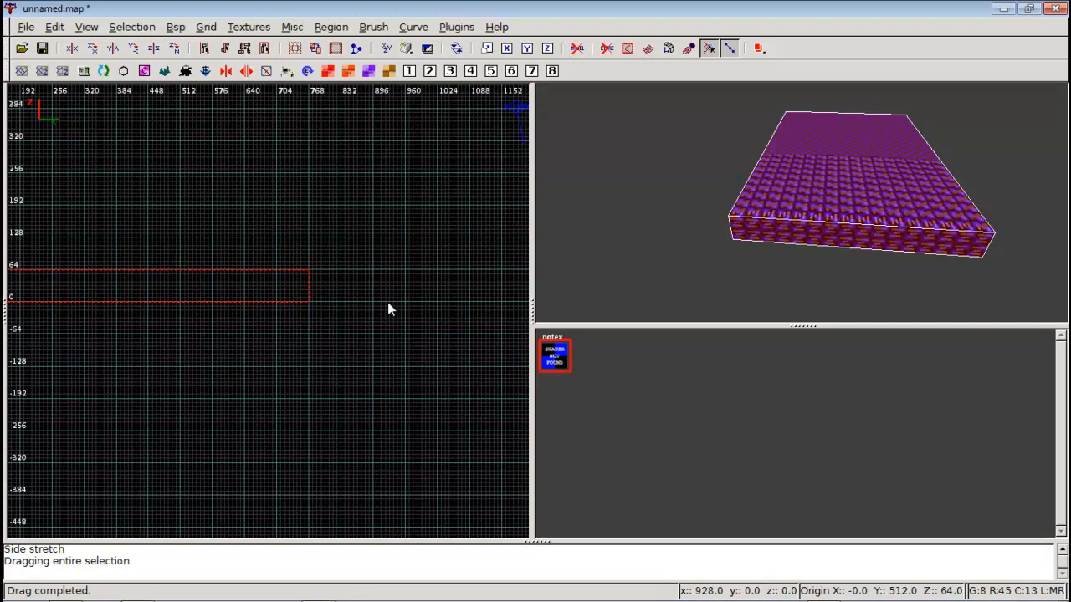
scroll(309, 267, "up", 1)
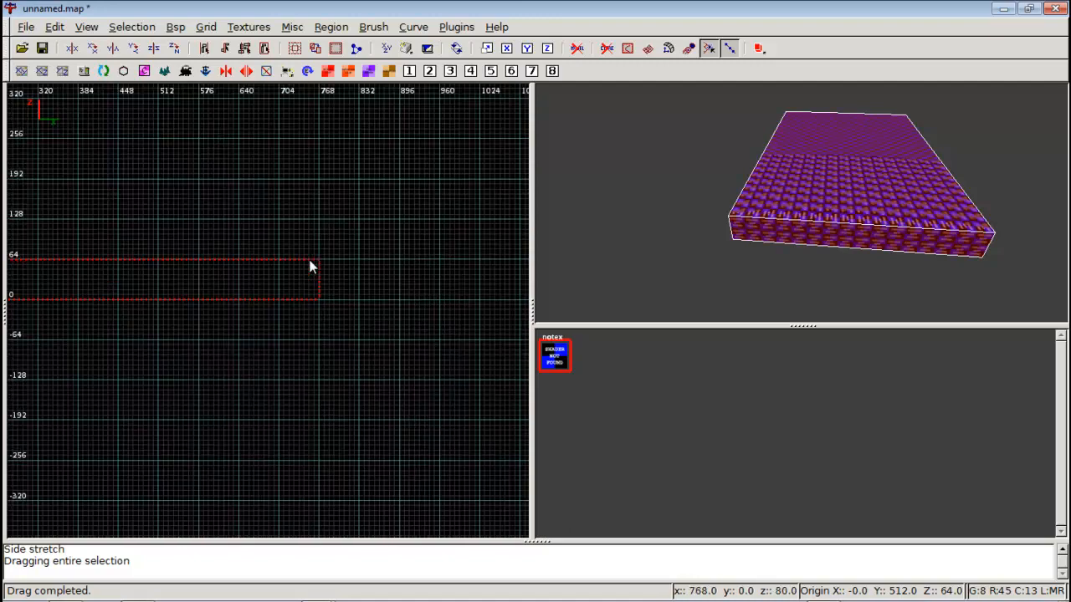
key("v")
mouse_move(286, 233)
right_mouse_down()
mouse_move(425, 233)
mouse_move(334, 282)
mouse_move(278, 257)
right_mouse_up()
scroll(285, 232, "down", 4)
scroll(299, 249, "up", 3)
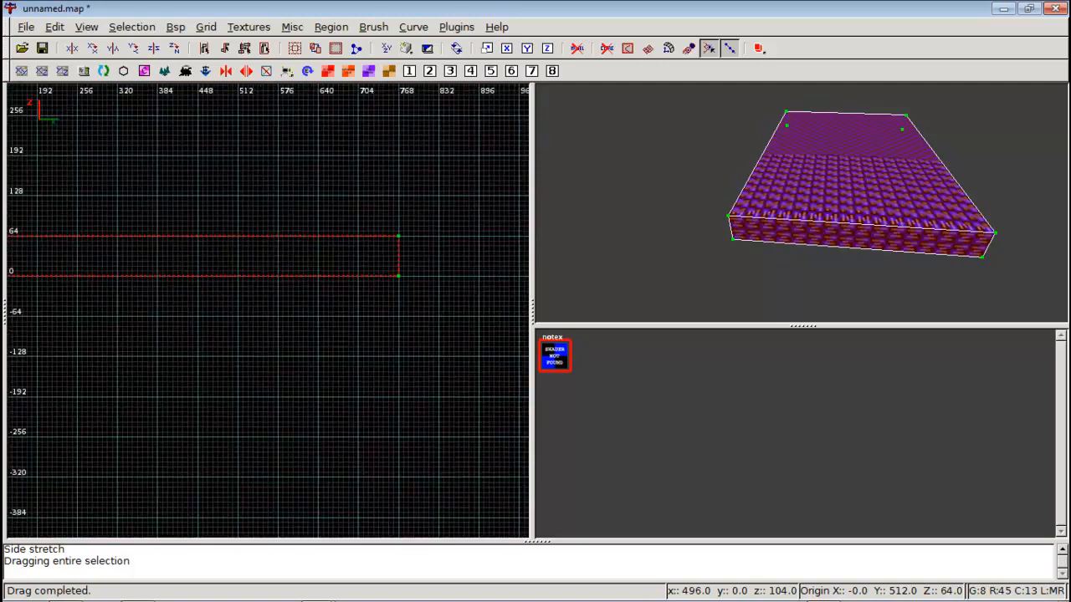
mouse_move(380, 287)
left_mouse_down()
mouse_move(323, 290)
mouse_move(349, 292)
mouse_move(333, 292)
left_mouse_up()
Fly the 3D camera around the sloped end of the brush to examine it, and leave vertex editing
right_click(867, 196)
key("Right")
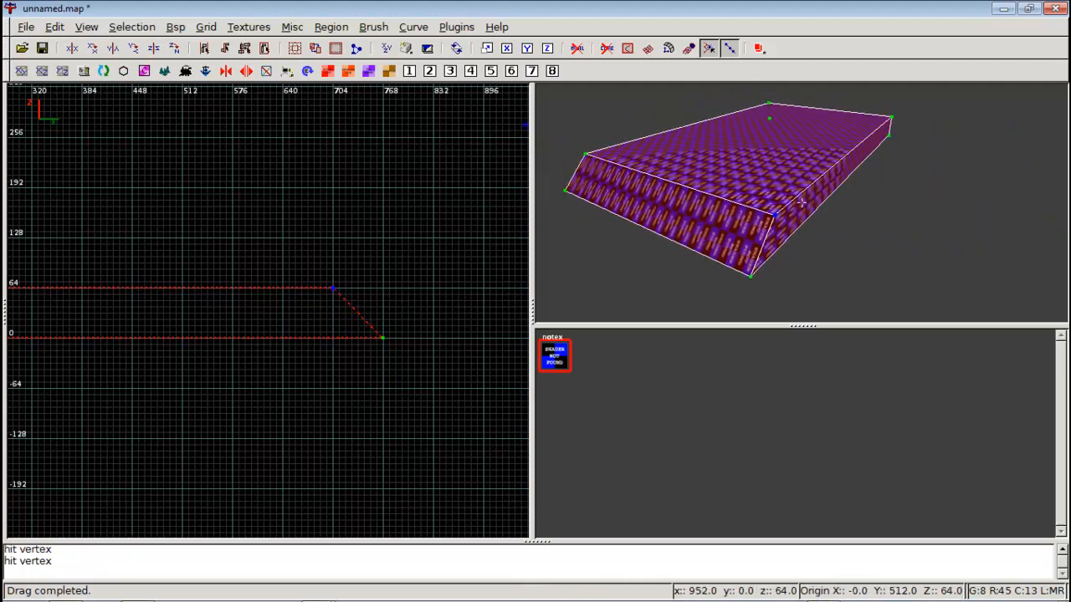
key("Right")
key("c")
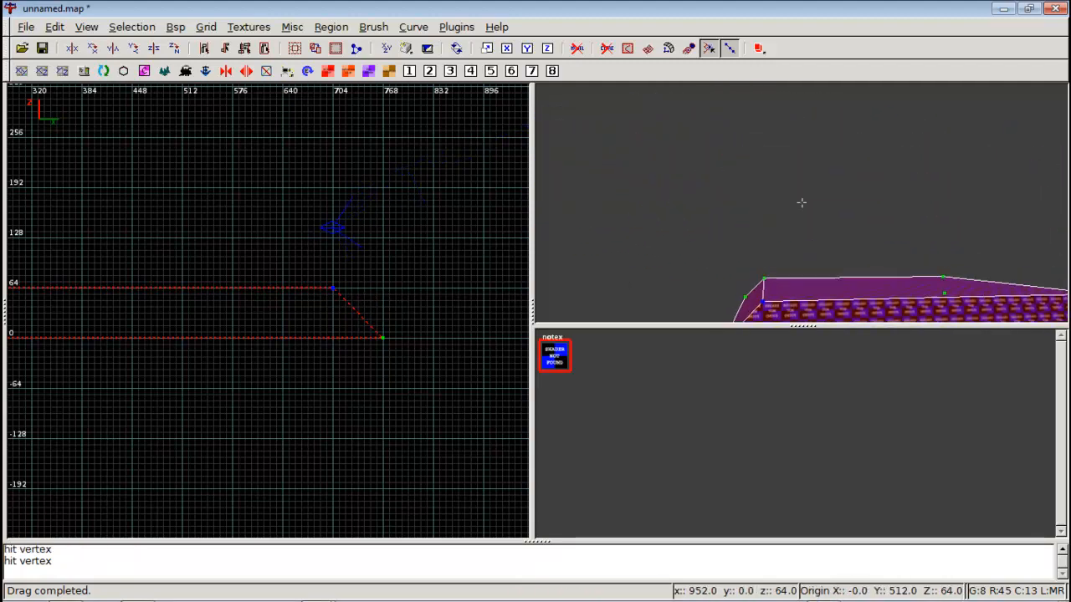
key("c")
key("c")
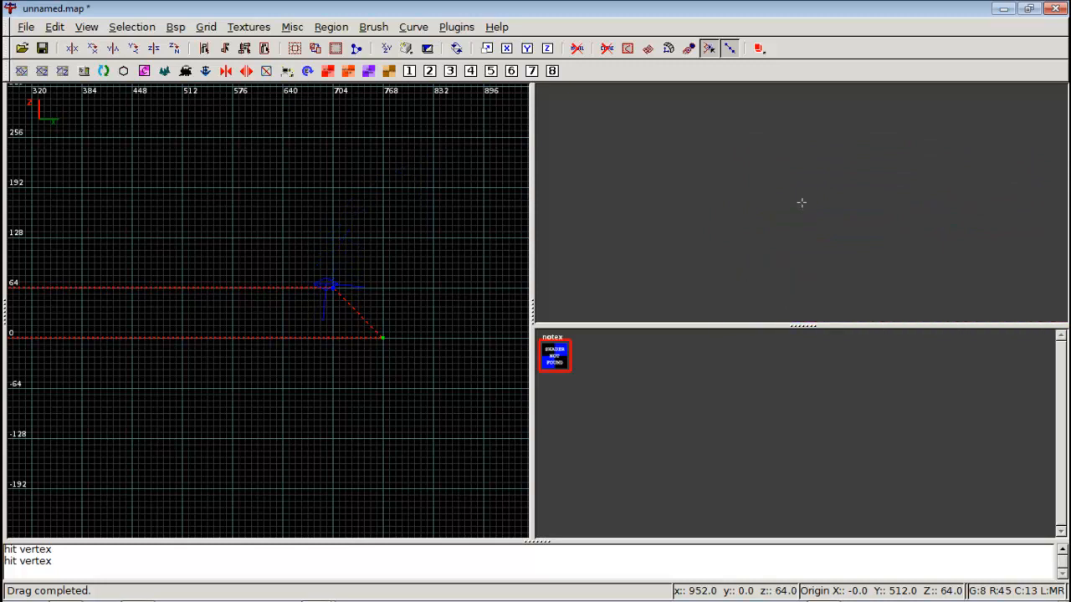
key("Left")
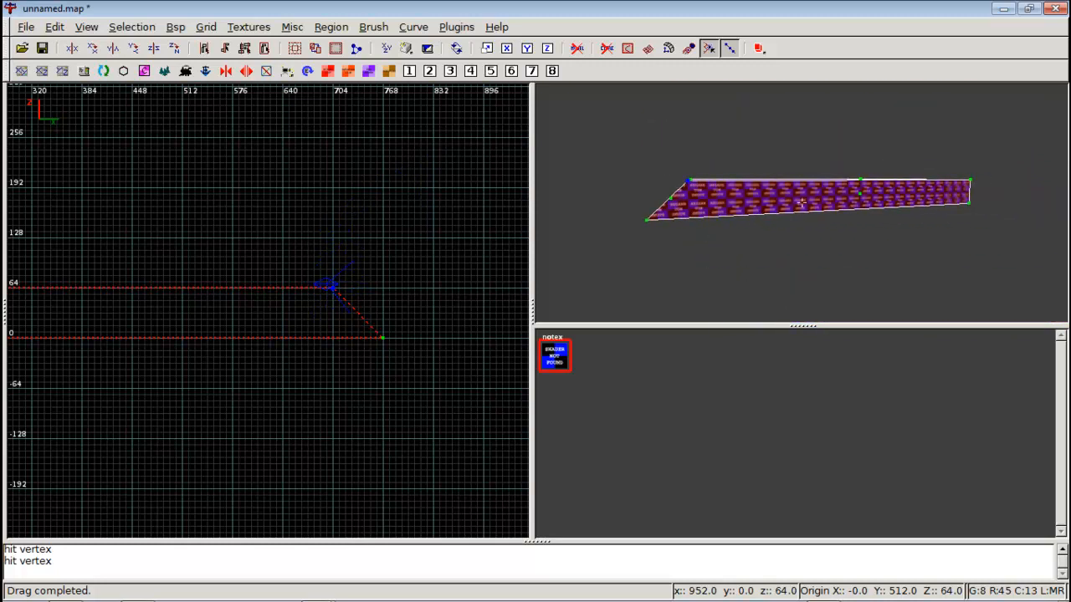
key("d")
key("Left")
key("c")
right_click(801, 203)
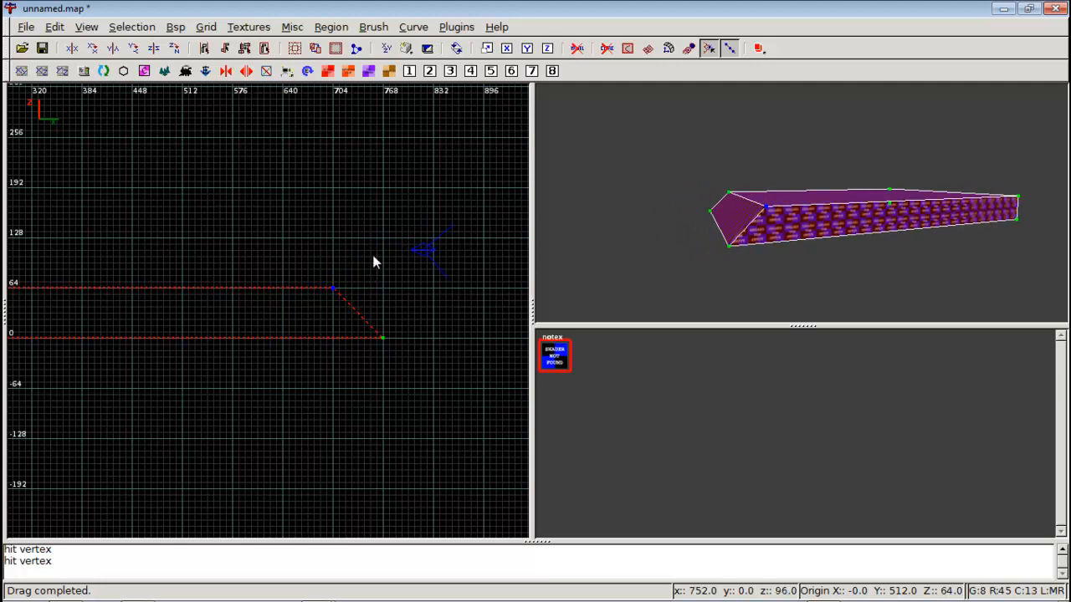
right_click(787, 218)
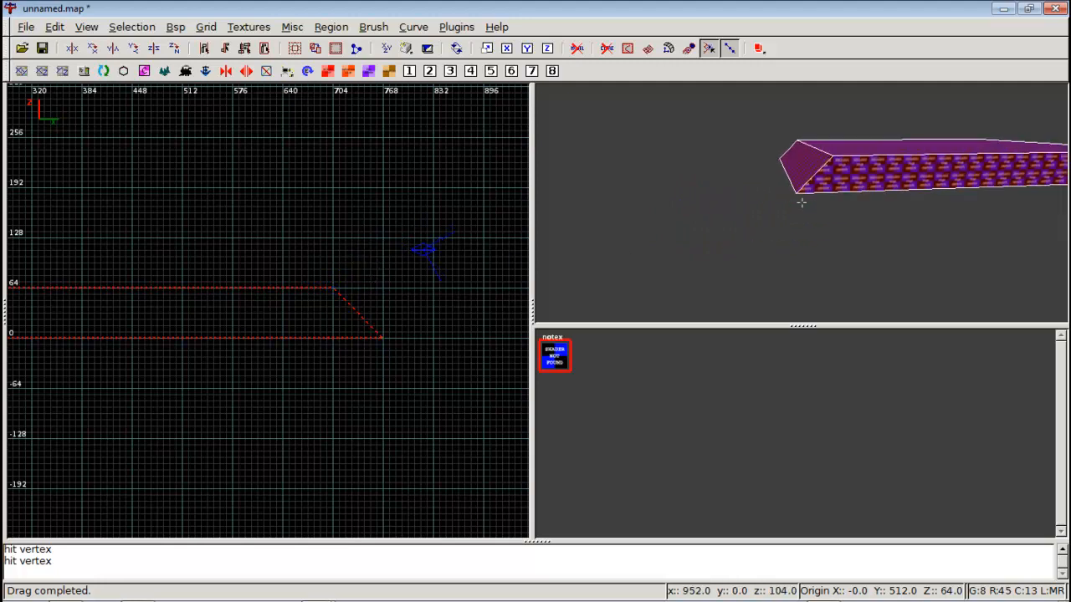
key("Right")
key("d")
key("Down")
right_click(802, 203)
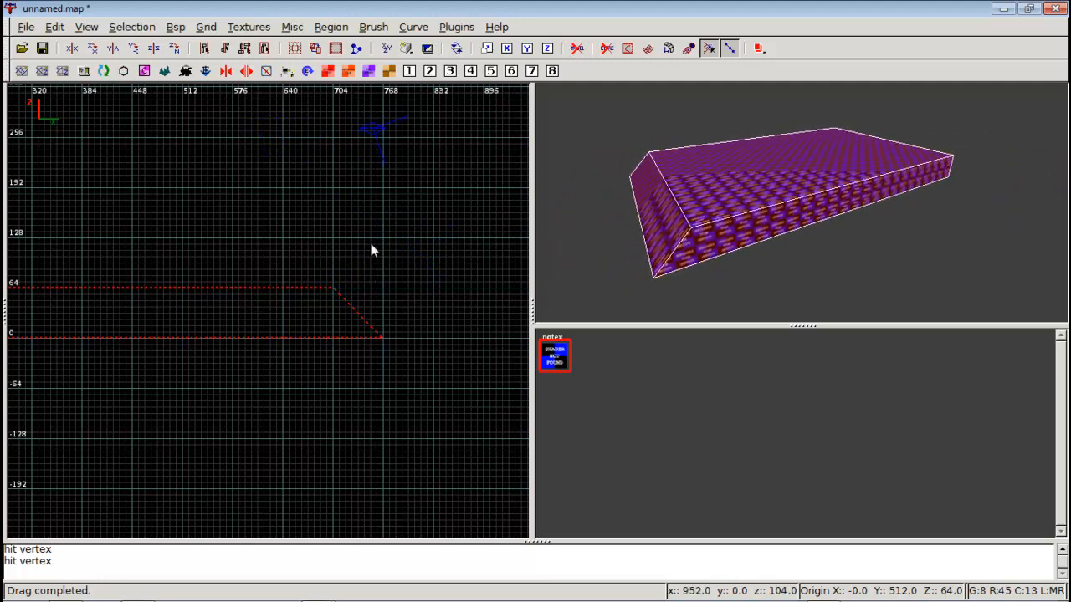
Undo both vertex moves on the sloped end, redo them, and undo them again
scroll(306, 280, "down", 3)
right_click_drag(305, 278, 219, 311)
scroll(312, 280, "up", 2)
right_click_drag(400, 277, 376, 283)
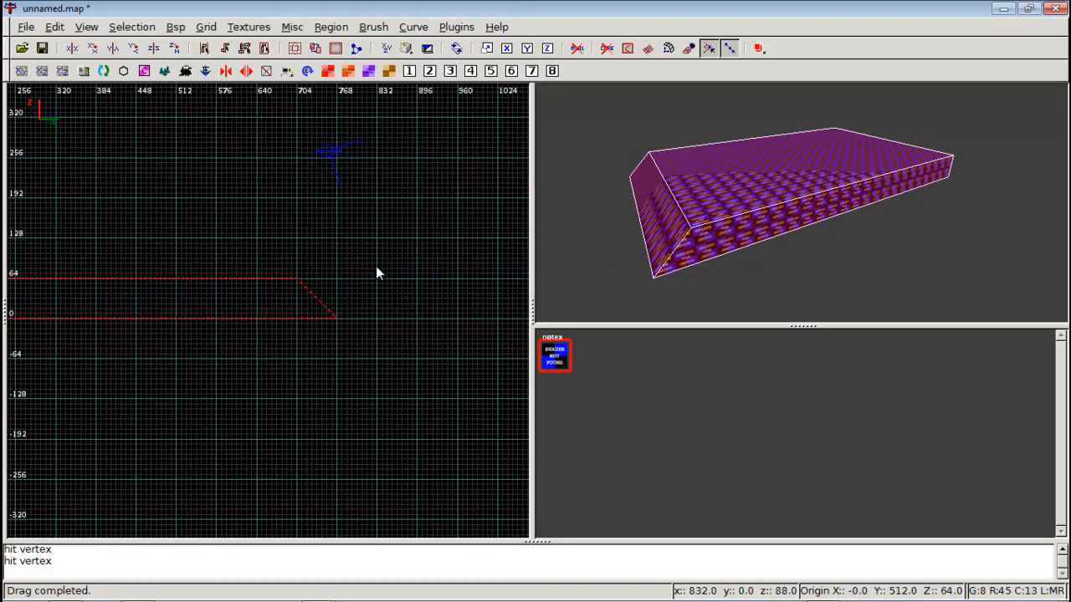
key("ctrl+z")
key("ctrl+z")
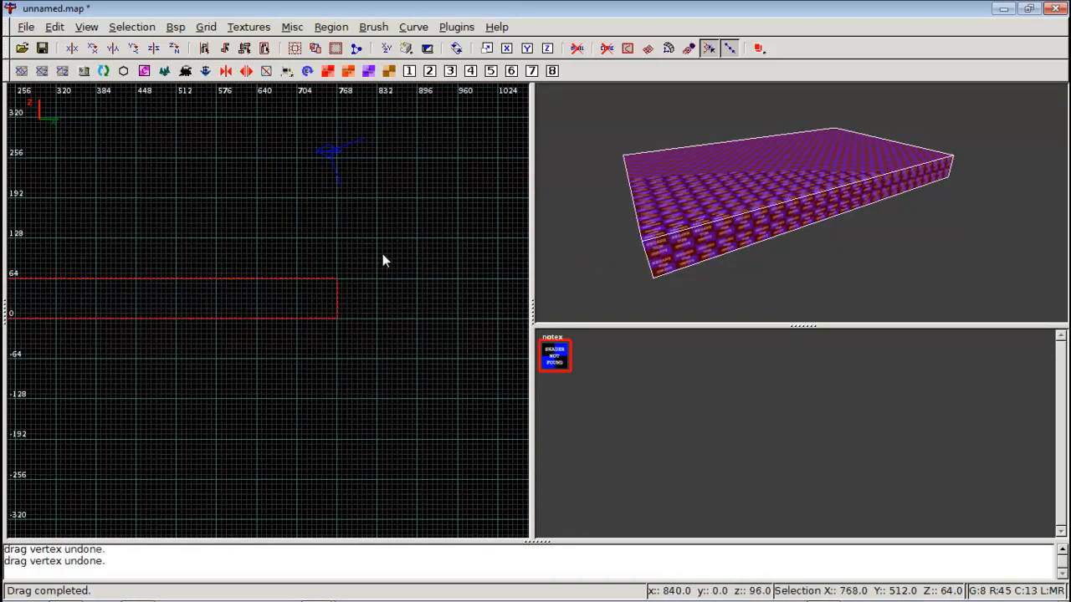
key("ctrl+y")
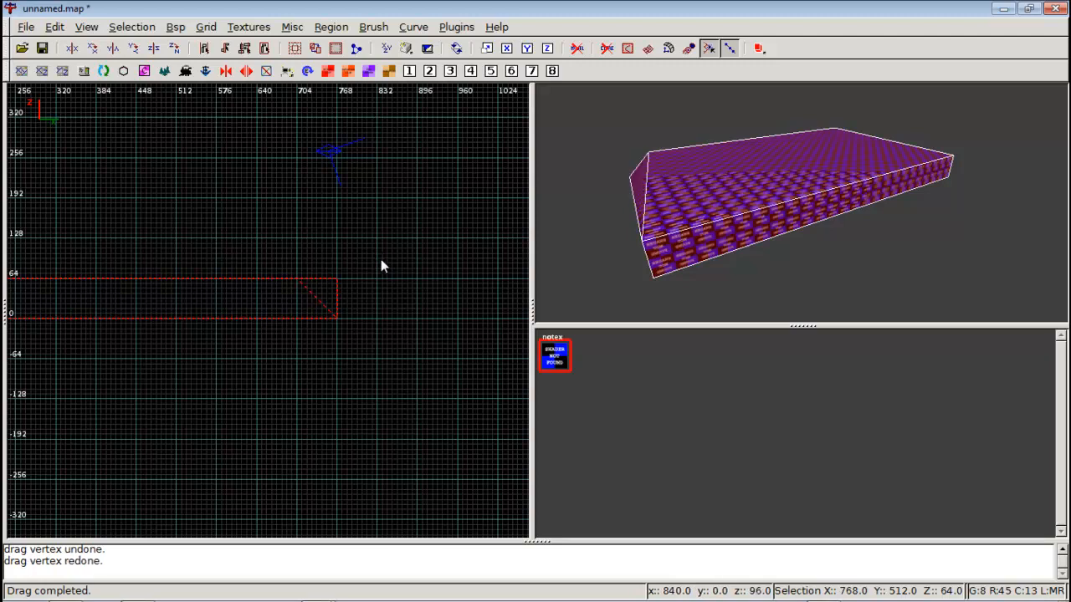
key("ctrl+y")
key("ctrl+z")
key("ctrl+z")
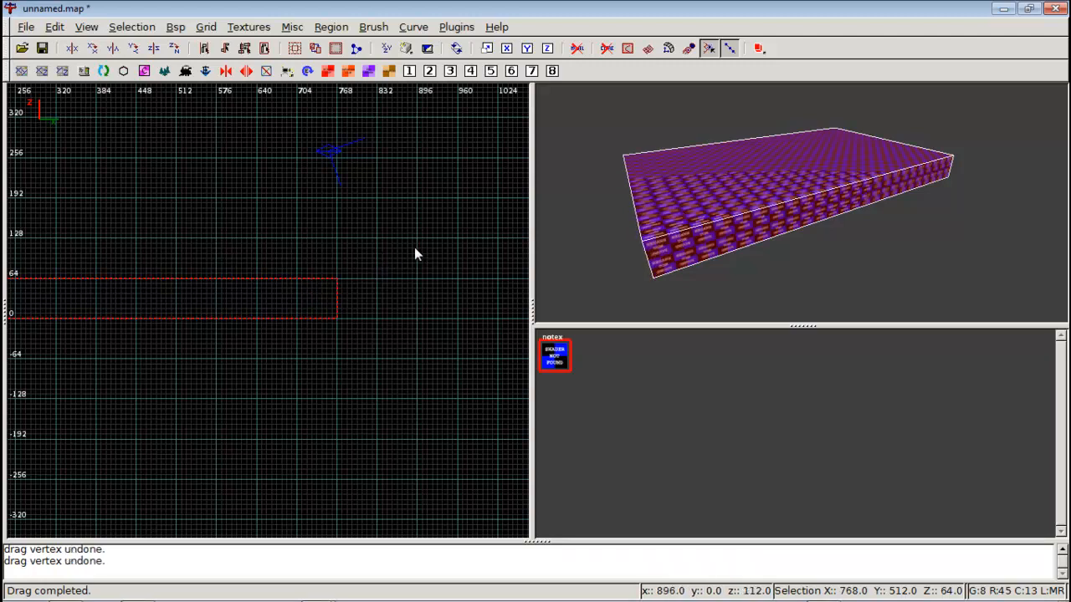
Pull the brush's far X end in to 704 units in the XZ side view
left_click(361, 305)
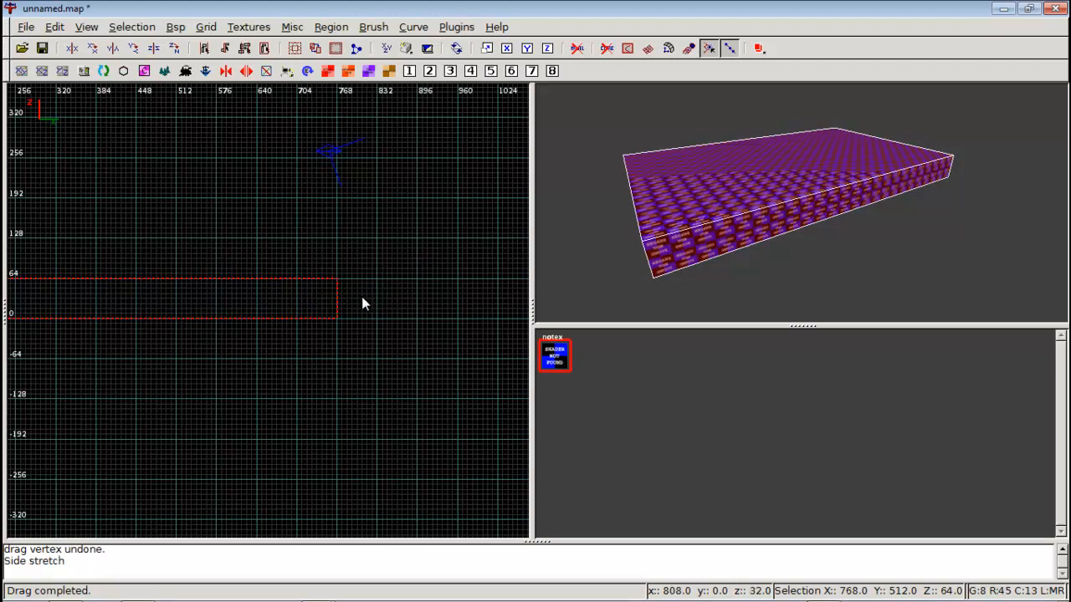
mouse_move(361, 305)
left_mouse_down("ctrl")
mouse_move(385, 287)
mouse_move(356, 229)
mouse_move(292, 307)
mouse_move(287, 456)
mouse_move(438, 287)
mouse_move(327, 364)
mouse_move(334, 423)
mouse_move(358, 306)
mouse_move(363, 191)
mouse_move(358, 352)
mouse_move(368, 197)
mouse_move(374, 282)
mouse_move(366, 276)
mouse_move(361, 306)
left_mouse_up("ctrl")
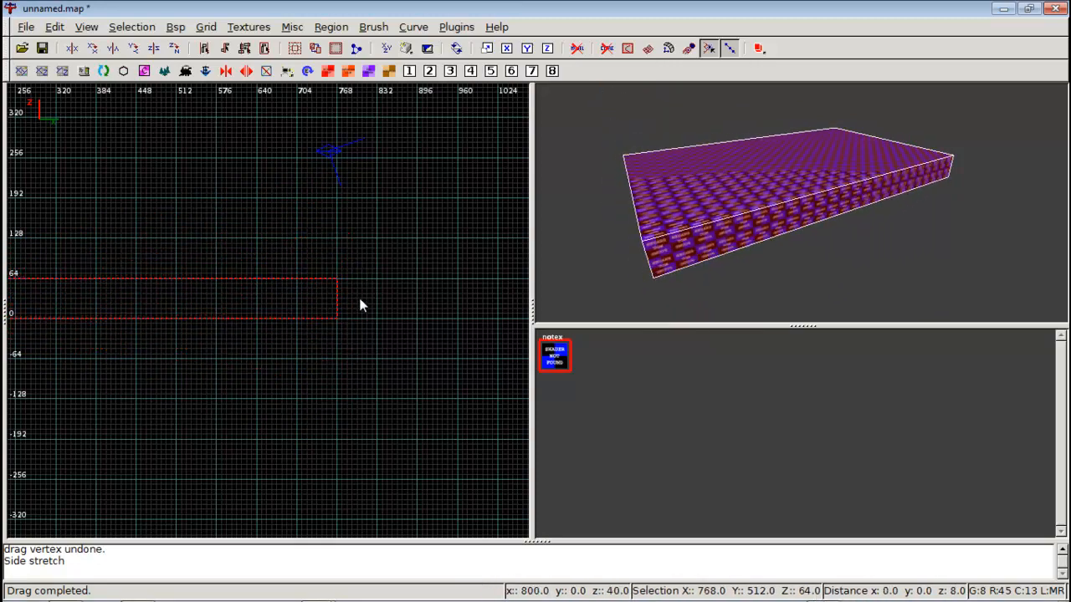
scroll(359, 306, "down", 1)
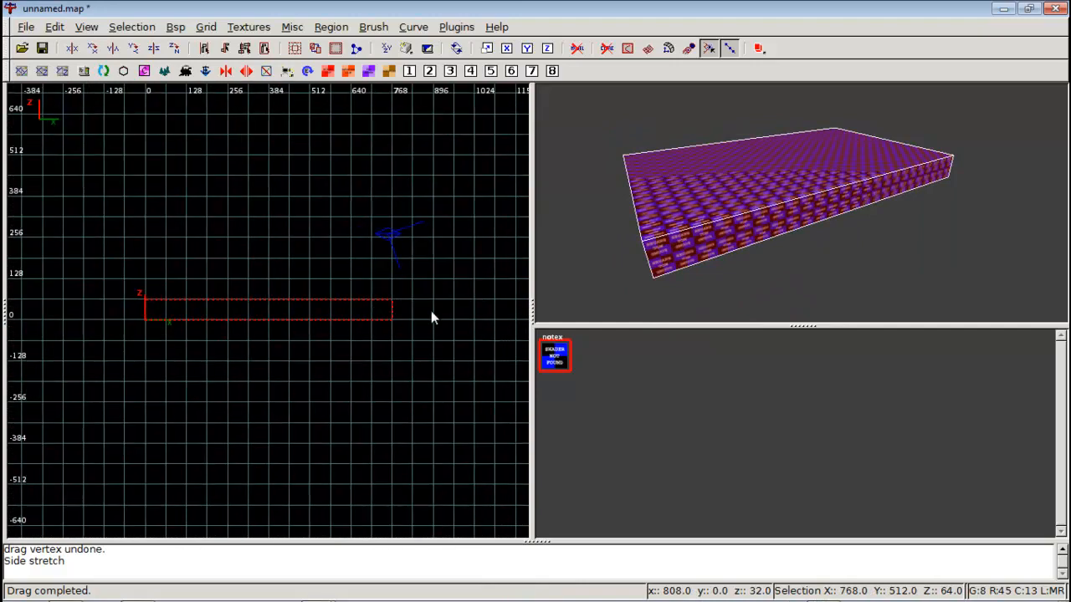
mouse_move(404, 304)
left_mouse_down("ctrl")
mouse_move(418, 242)
mouse_move(412, 184)
mouse_move(396, 339)
mouse_move(380, 310)
mouse_move(386, 317)
left_mouse_up("ctrl")
scroll(385, 307, "up", 2)
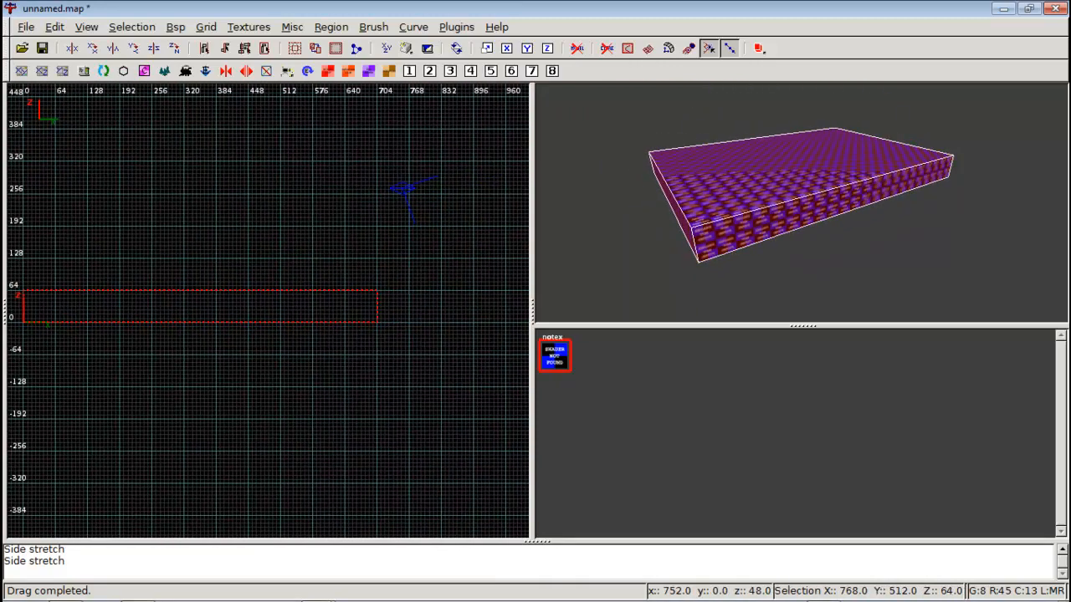
scroll(415, 298, "up", 2)
mouse_move(415, 298)
right_mouse_down()
mouse_move(468, 289)
mouse_move(436, 286)
right_mouse_up()
scroll(415, 298, "down", 4)
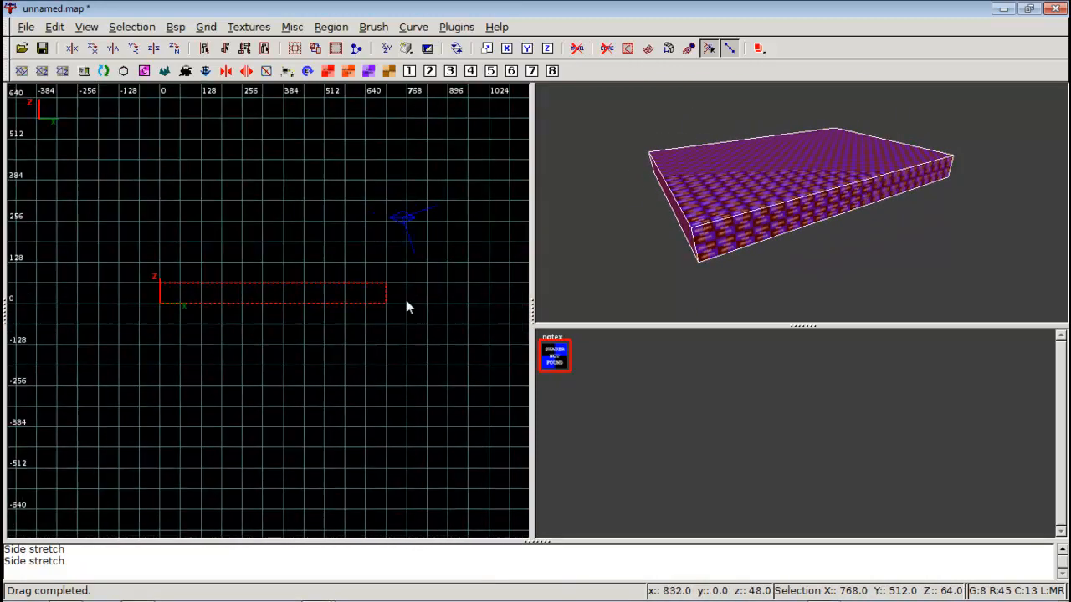
scroll(392, 296, "up", 2)
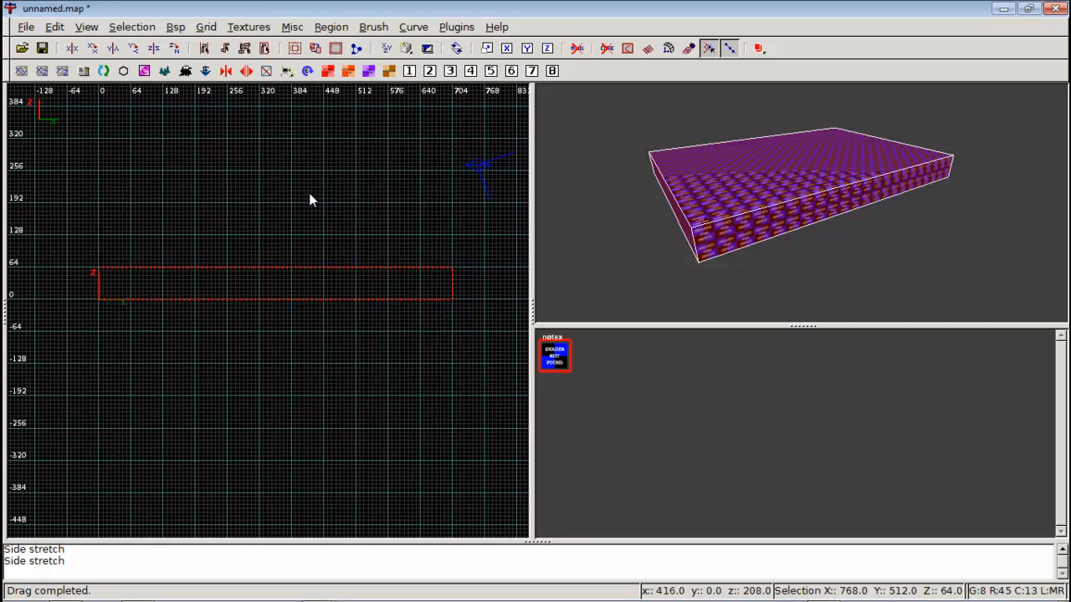
Clip the brush diagonally from the origin to its upper corner at X 704, Z 64, keeping the lower wedge, and inspect it in 3D
left_click(357, 49)
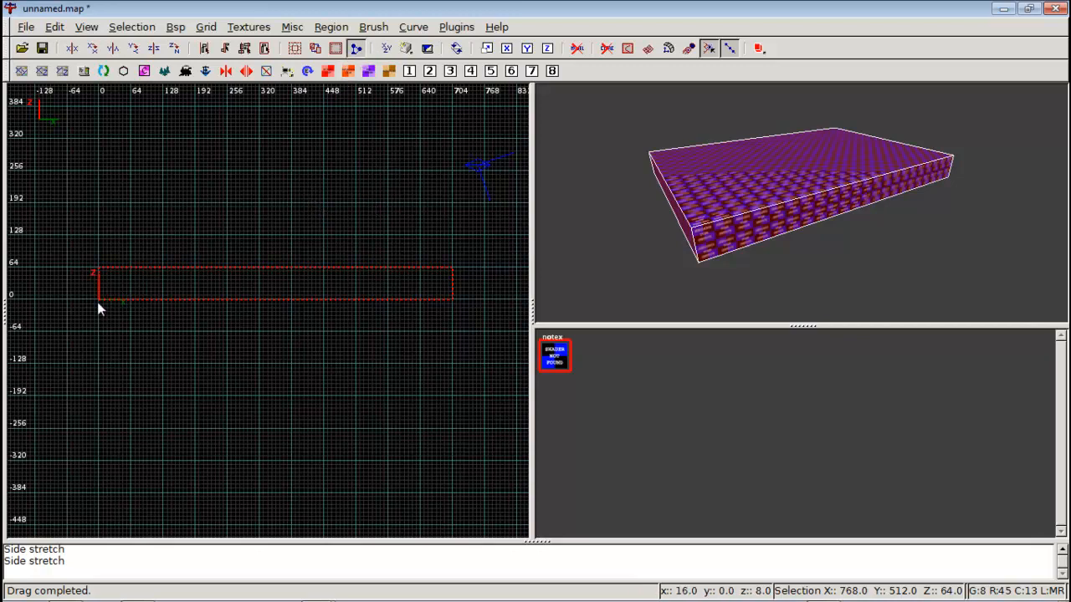
left_click(452, 268)
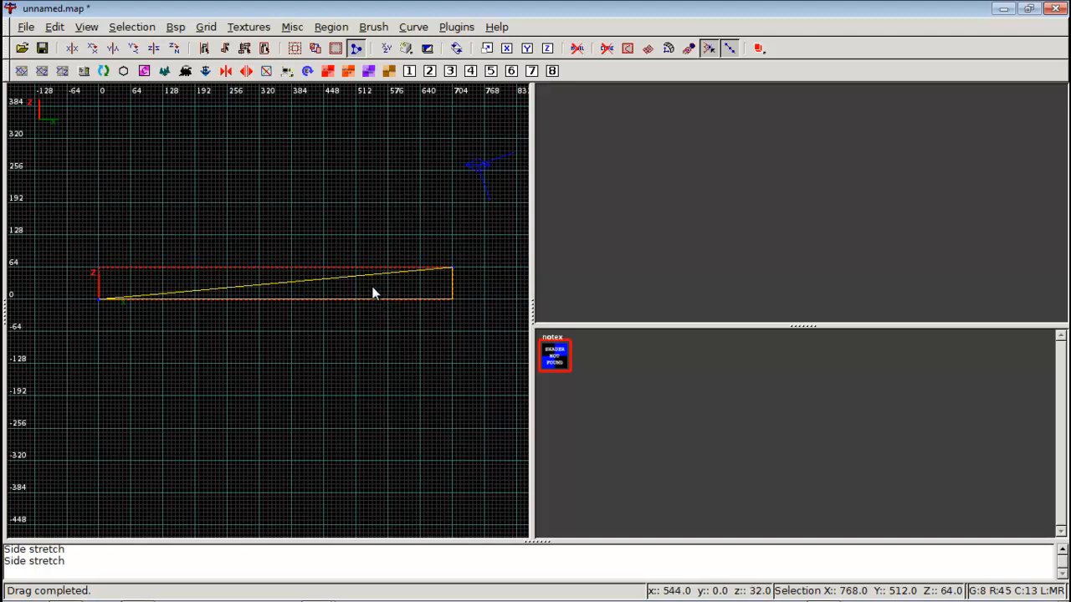
key("Return")
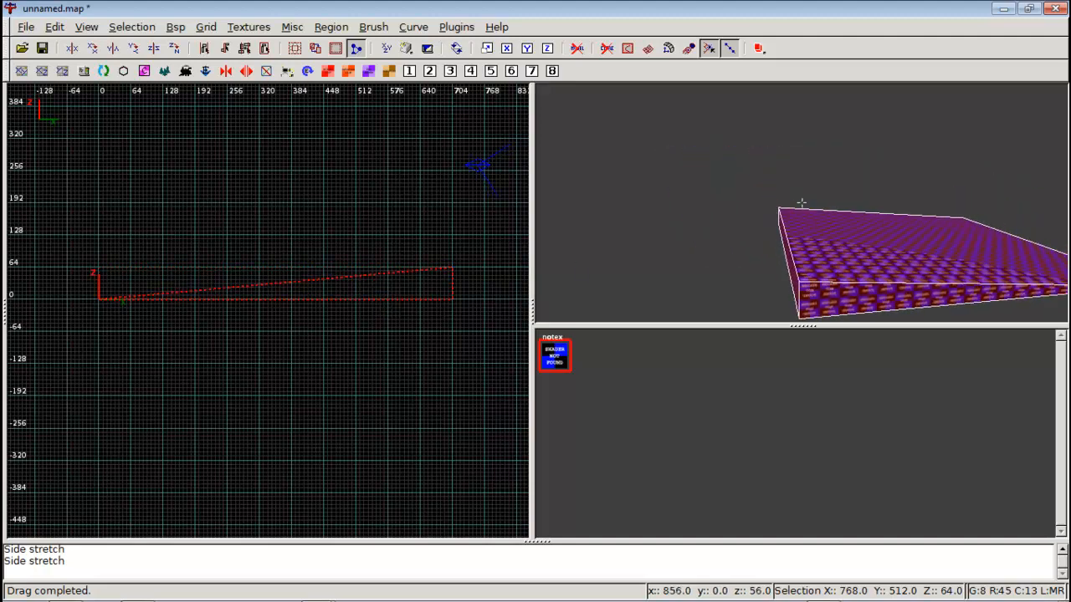
key("Right")
key("Down")
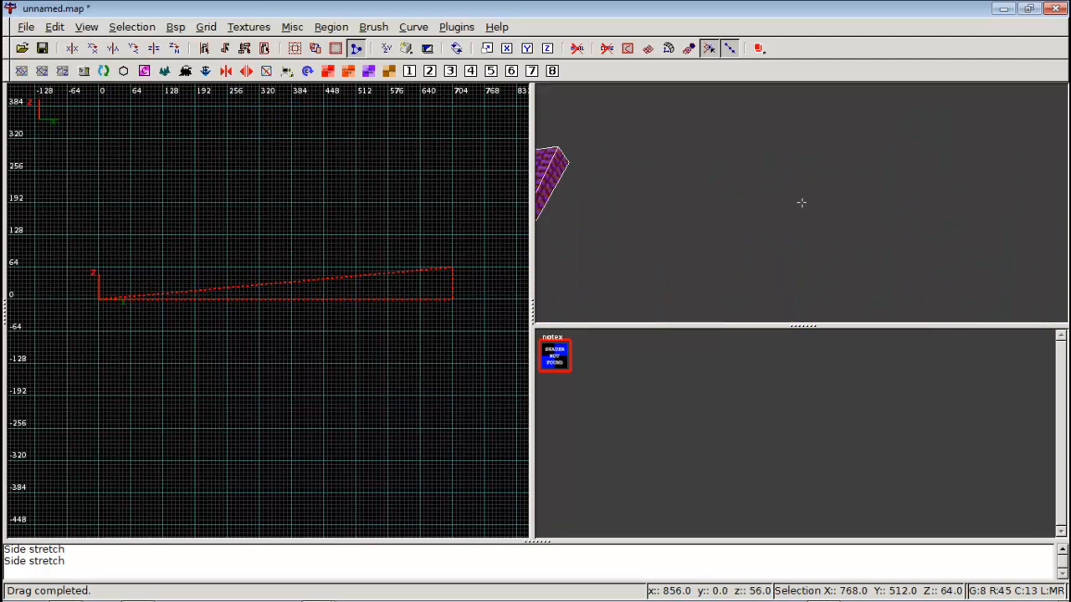
key("Right")
key("Down")
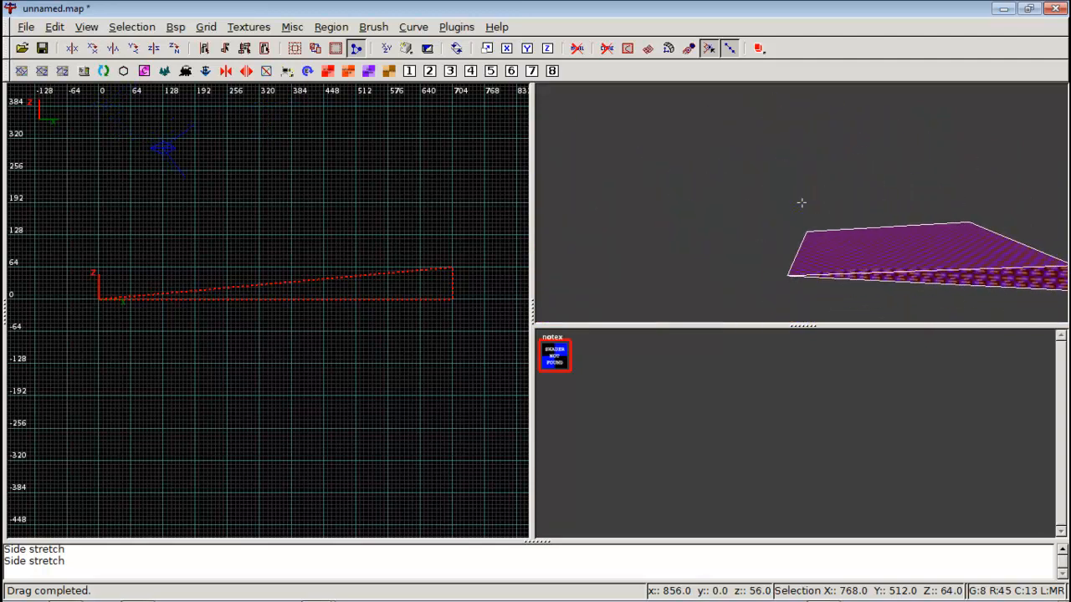
Undo the clip and split the brush along the same diagonal, keeping both wedges
key("ctrl+z")
right_click(801, 202)
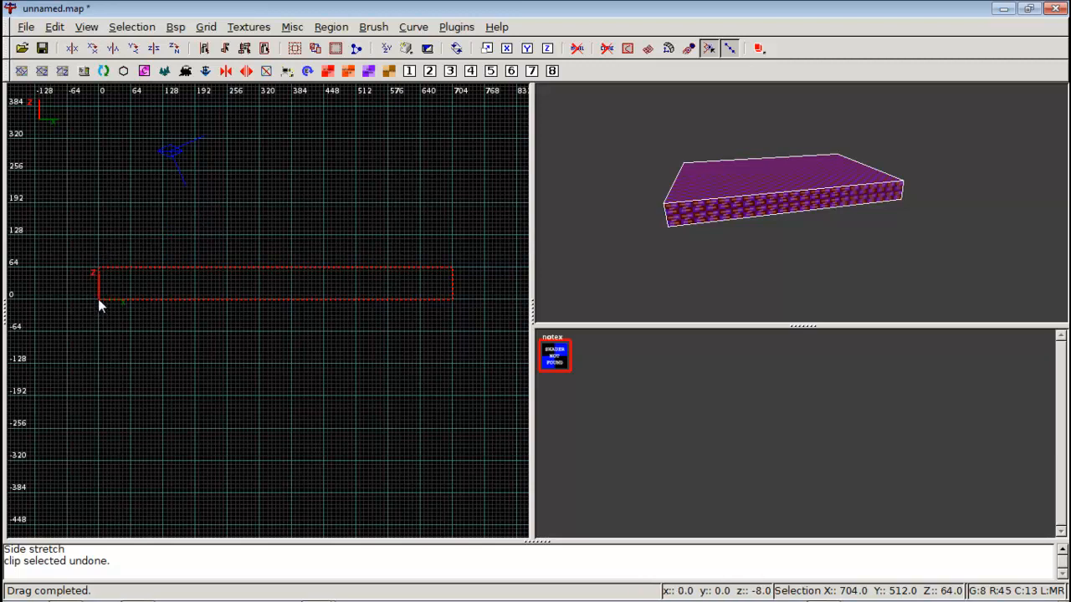
left_click(453, 269)
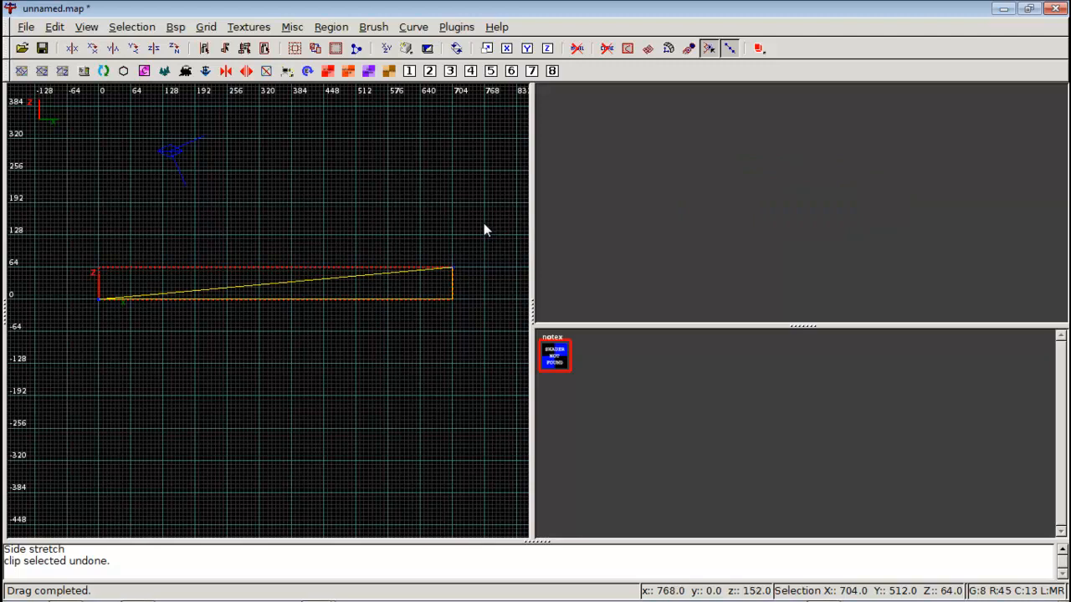
key("Return")
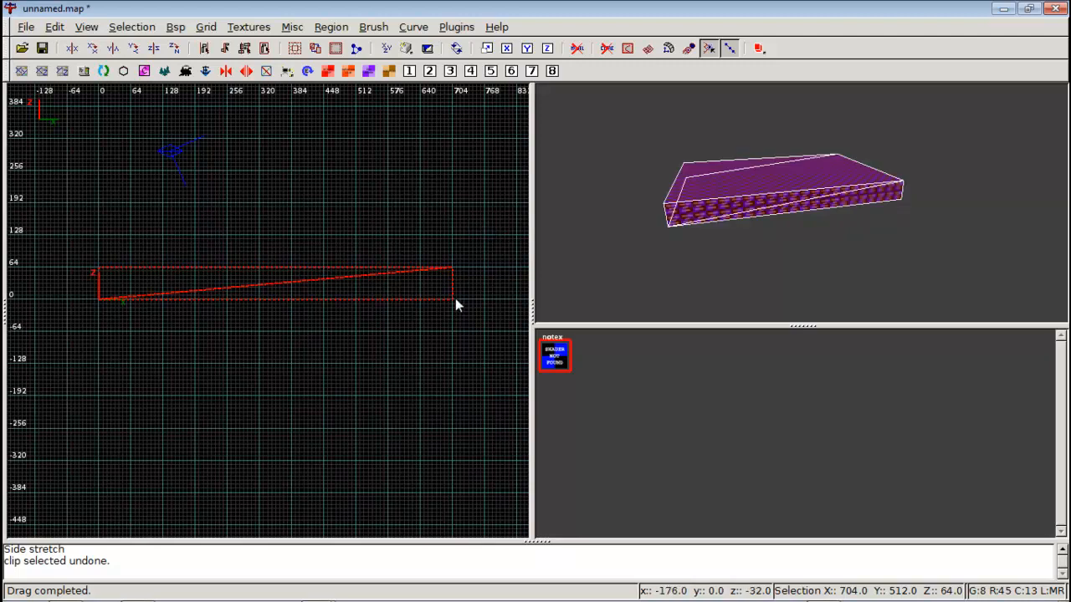
Select only the upper wedge and move it straight up 128 units, away from the lower wedge
left_click(720, 198, "shift")
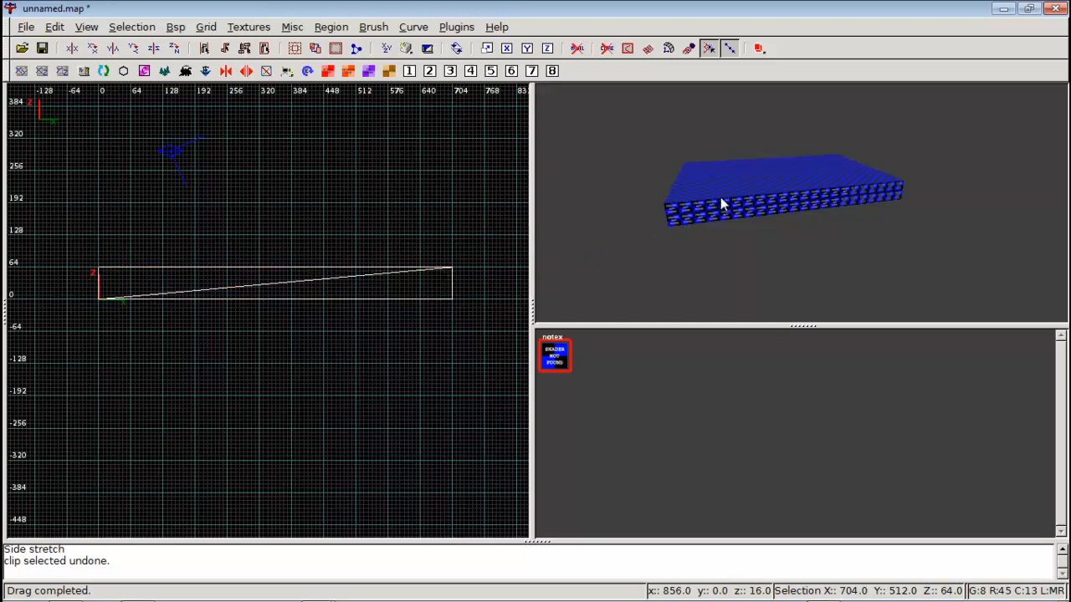
left_click(716, 193, "shift")
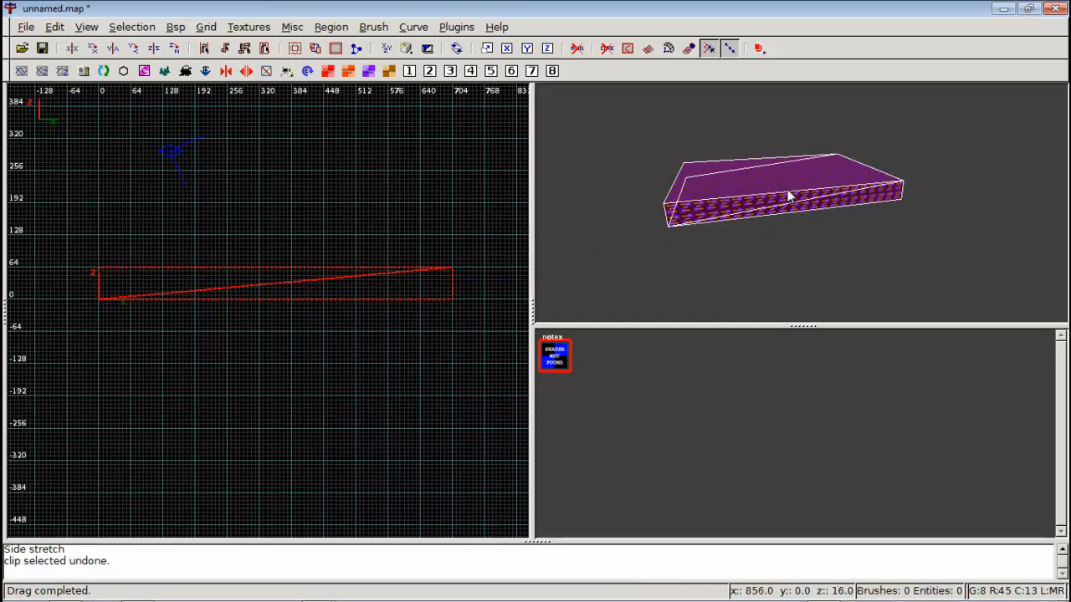
left_click(777, 194, "shift")
left_click(836, 203, "shift")
left_click(795, 195, "shift")
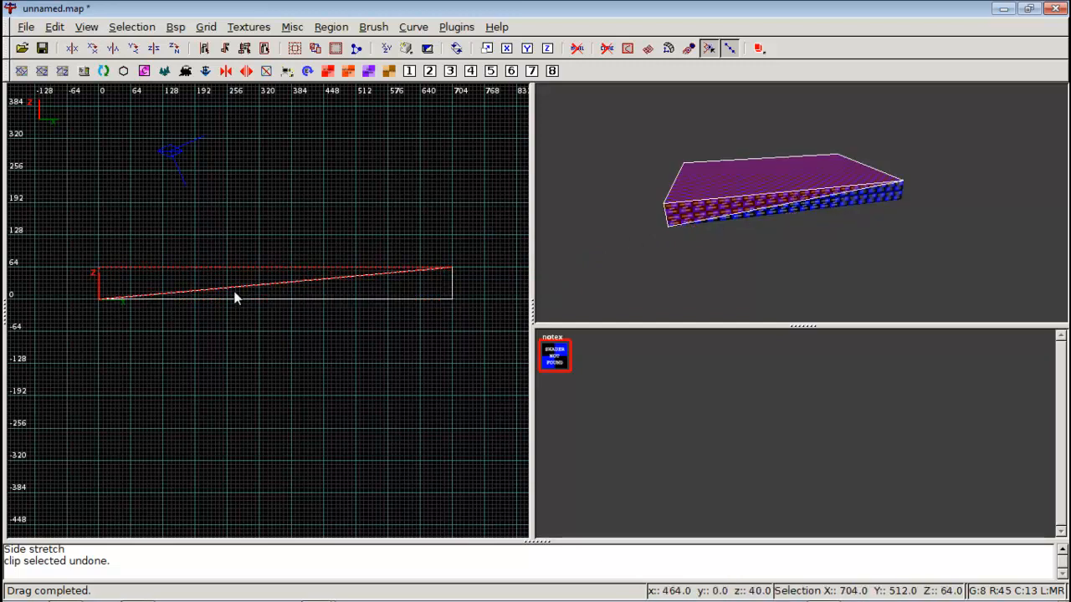
mouse_move(234, 292)
left_mouse_down()
mouse_move(289, 217)
mouse_move(210, 222)
mouse_move(211, 209)
mouse_move(225, 212)
mouse_move(176, 219)
left_mouse_up()
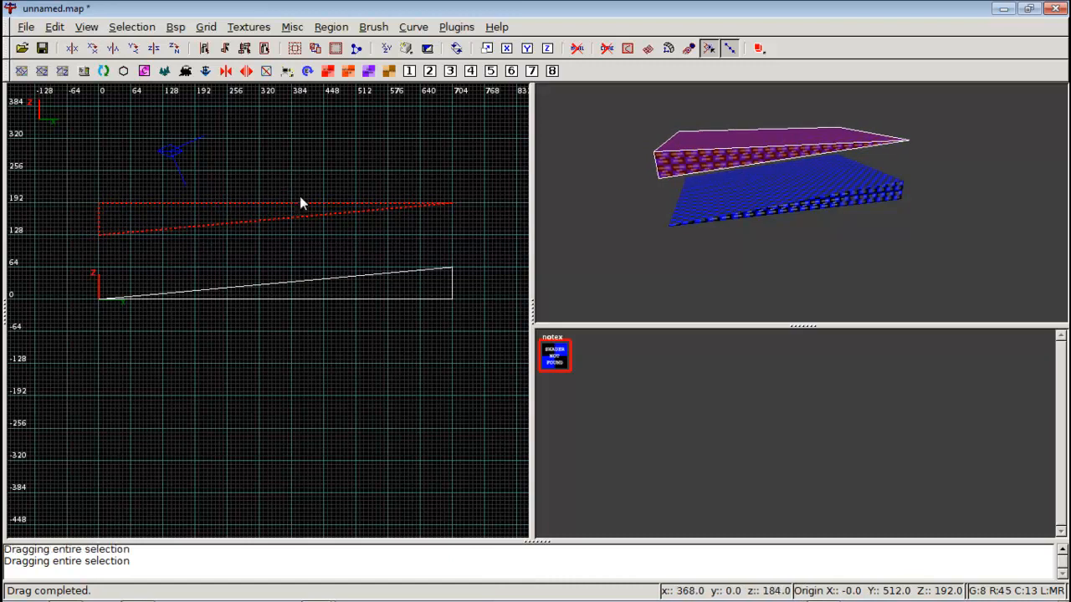
Undo the upper wedge's move and the diagonal split
key("ctrl+z")
key("ctrl+z")
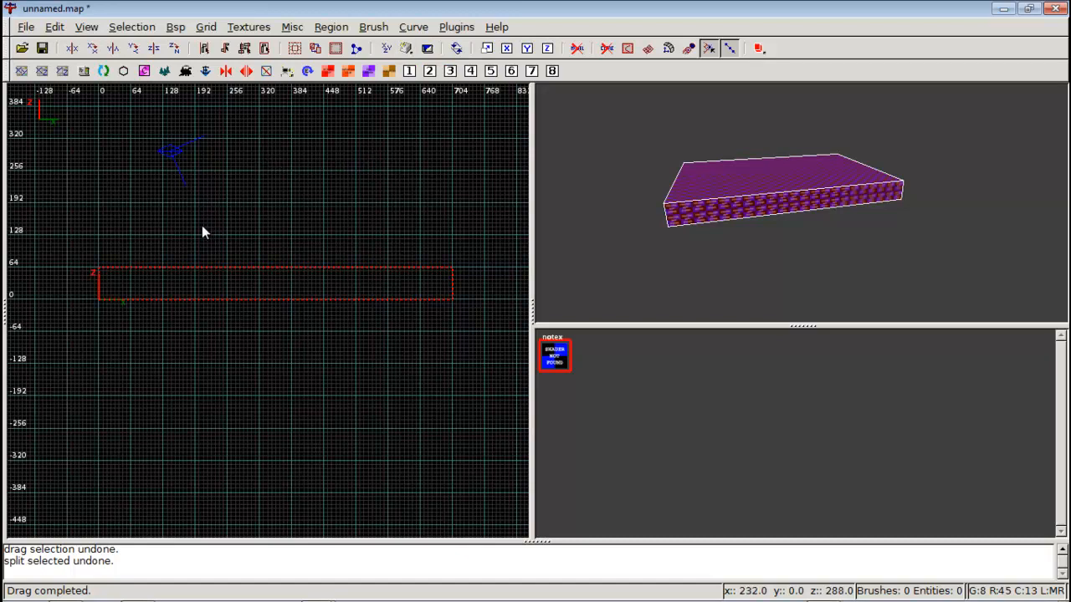
left_click(301, 278)
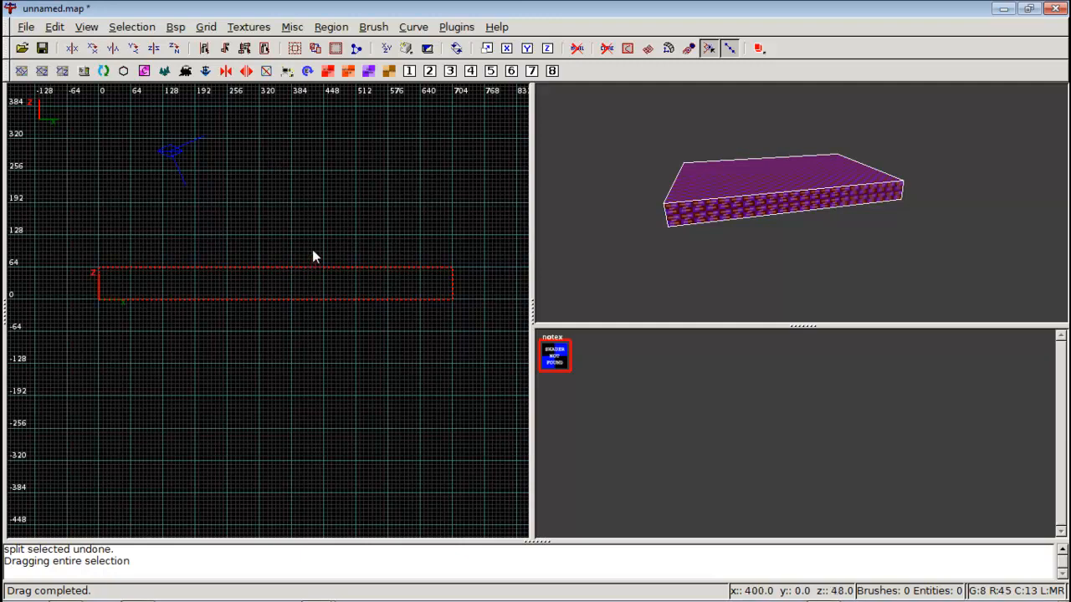
Check the brush in the top view, then in the front view lower its top to make a flat slab about 8 units thick
scroll(310, 244, "down", 1)
key("ctrl+Tab")
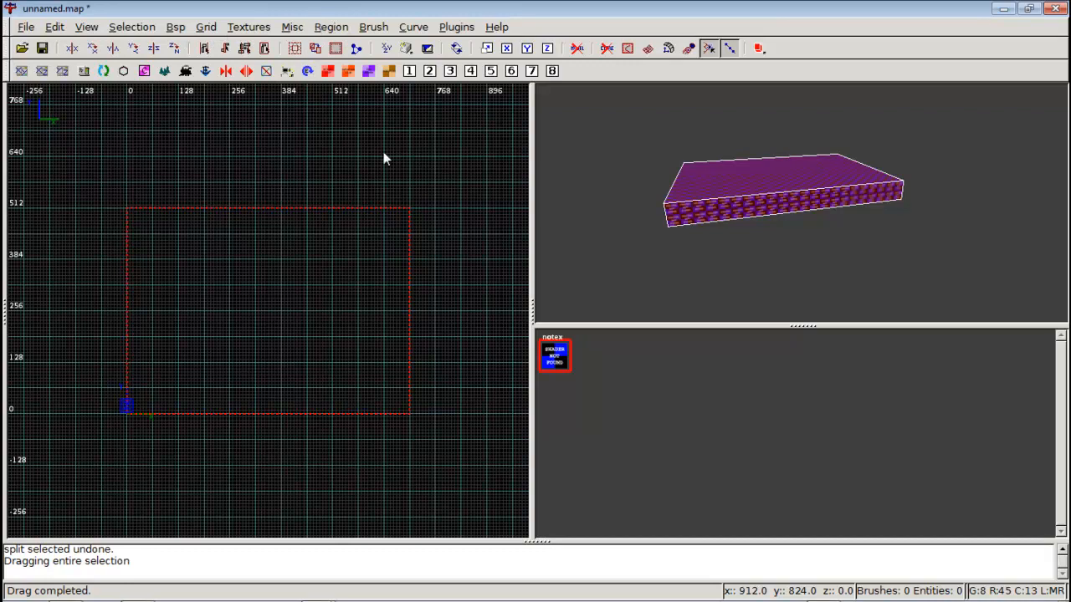
right_click(649, 193)
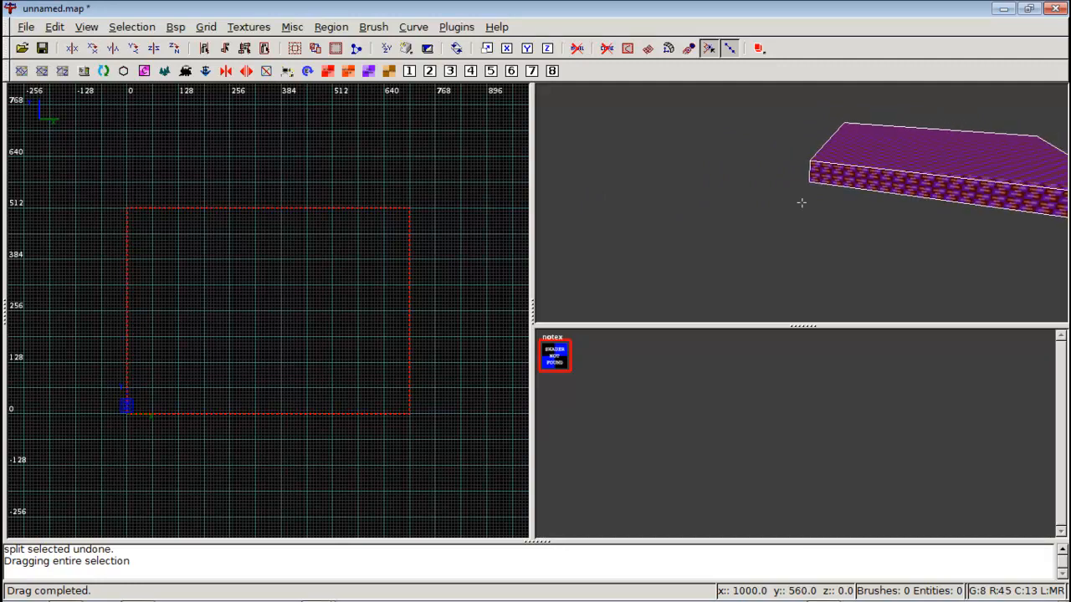
right_click(801, 202)
key("ctrl+Tab")
left_click_drag(306, 215, 287, 263)
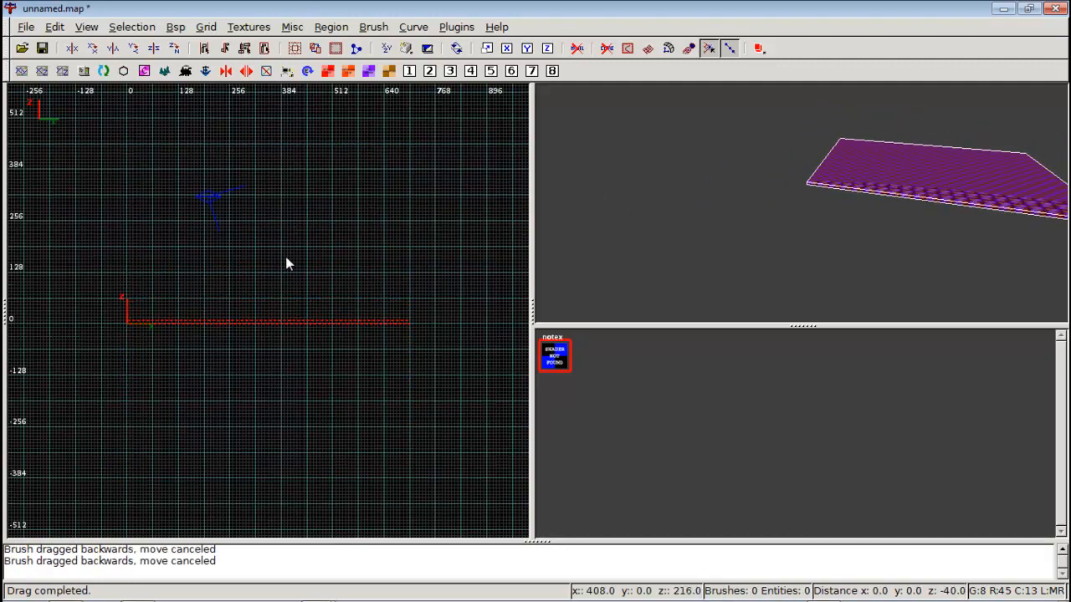
right_click(801, 201)
key("Left")
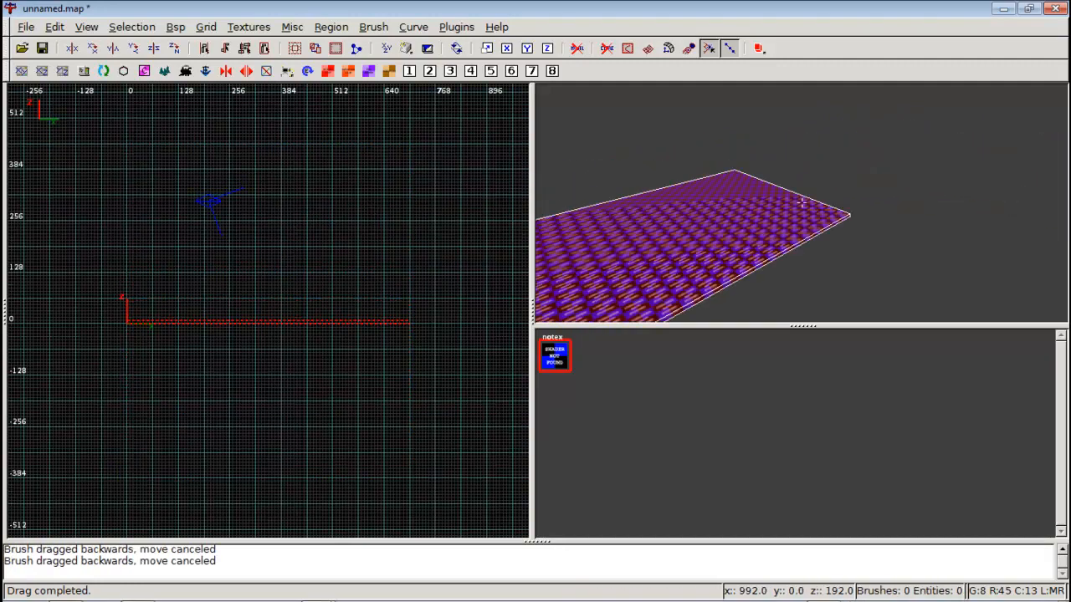
right_click(800, 202)
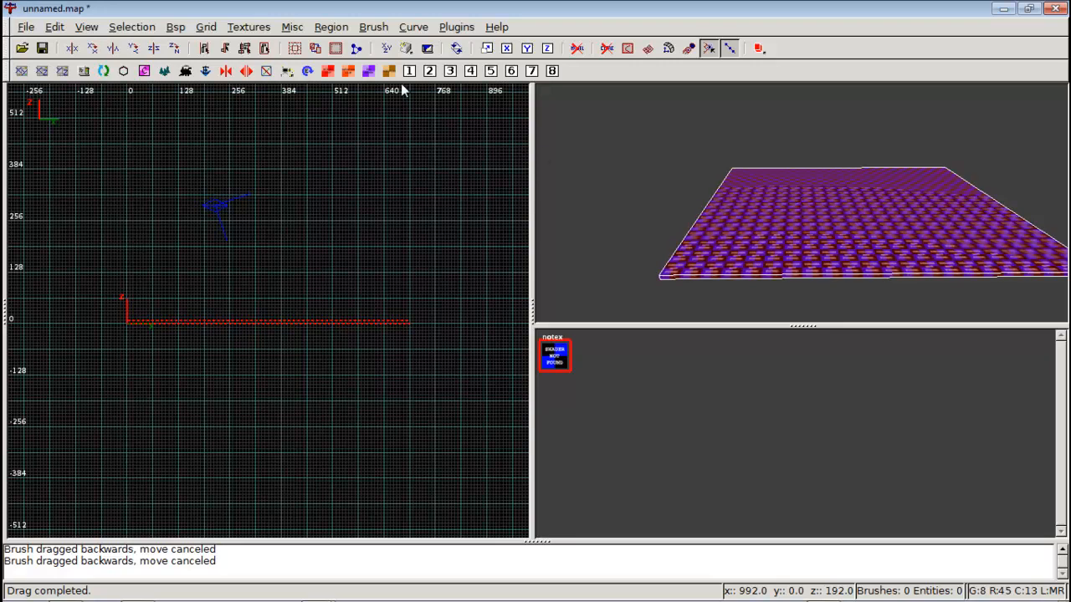
Load the tutorial_common texture set and apply its caulk texture to the selected brush
left_click(249, 27)
left_click(276, 263)
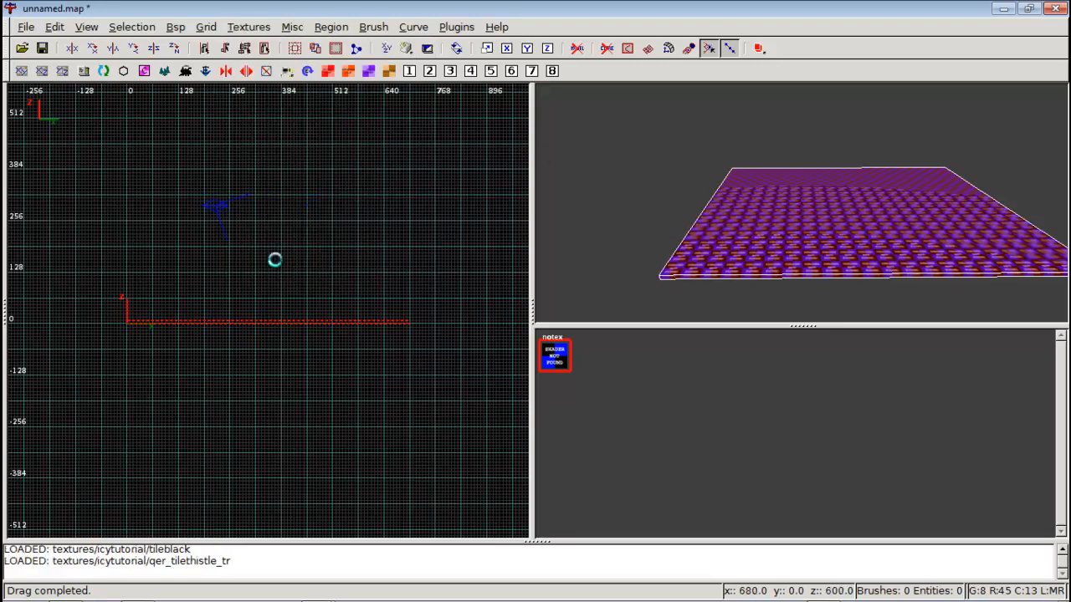
left_click(248, 28)
left_click(285, 279)
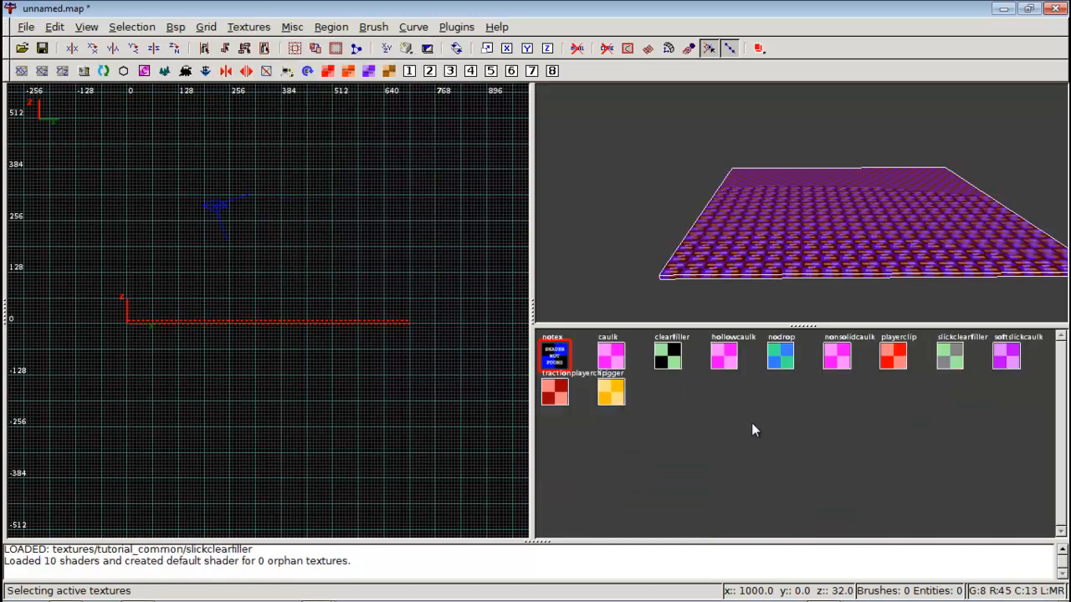
left_click(620, 360)
Inspect the caulked brush in the 3D view and deselect it
right_click_drag(926, 223, 800, 201)
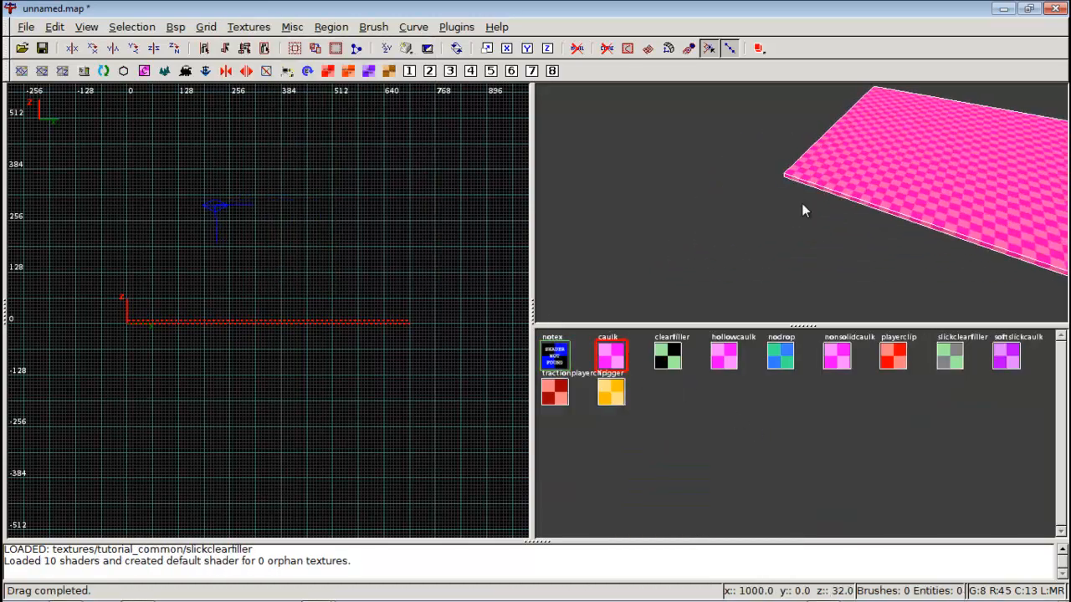
right_click(803, 201)
key("Right")
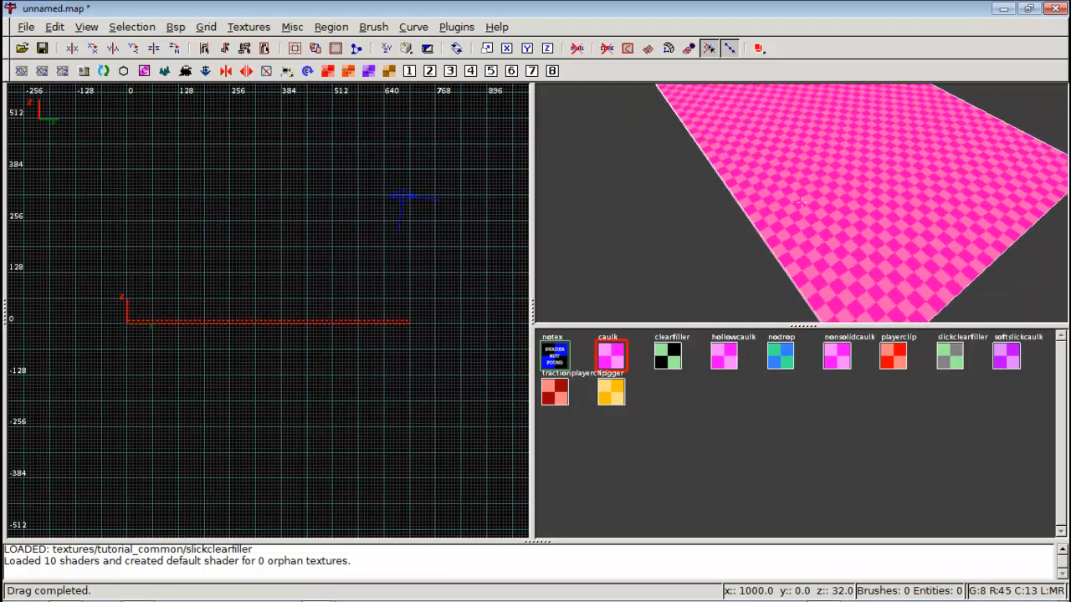
key("Up")
right_click(801, 203)
key("Escape")
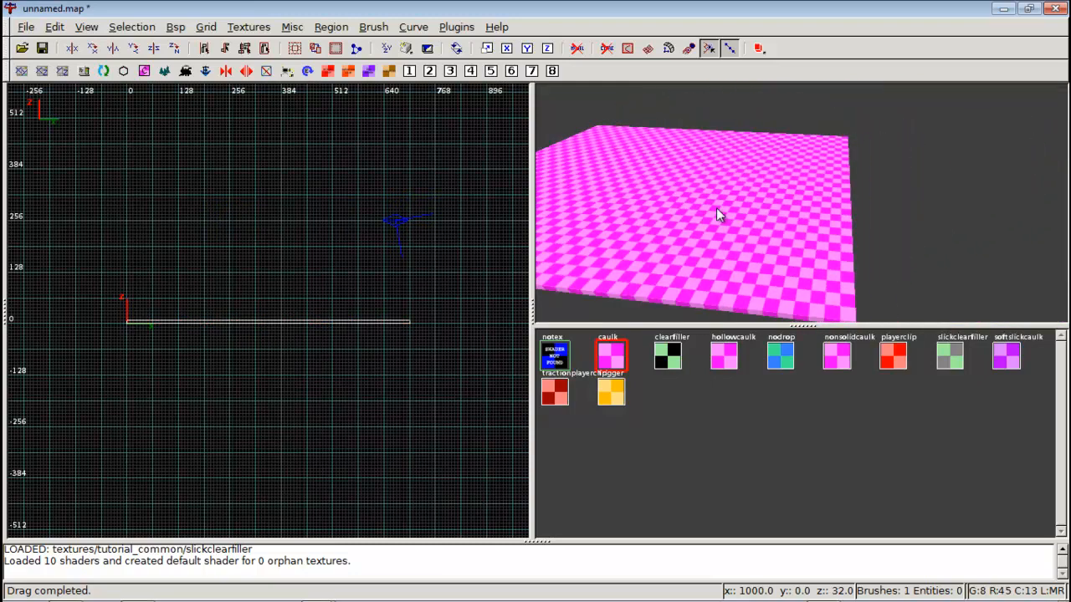
Examine the caulk-textured slab from several sides, heights and distances in the 3D view
right_click(832, 242)
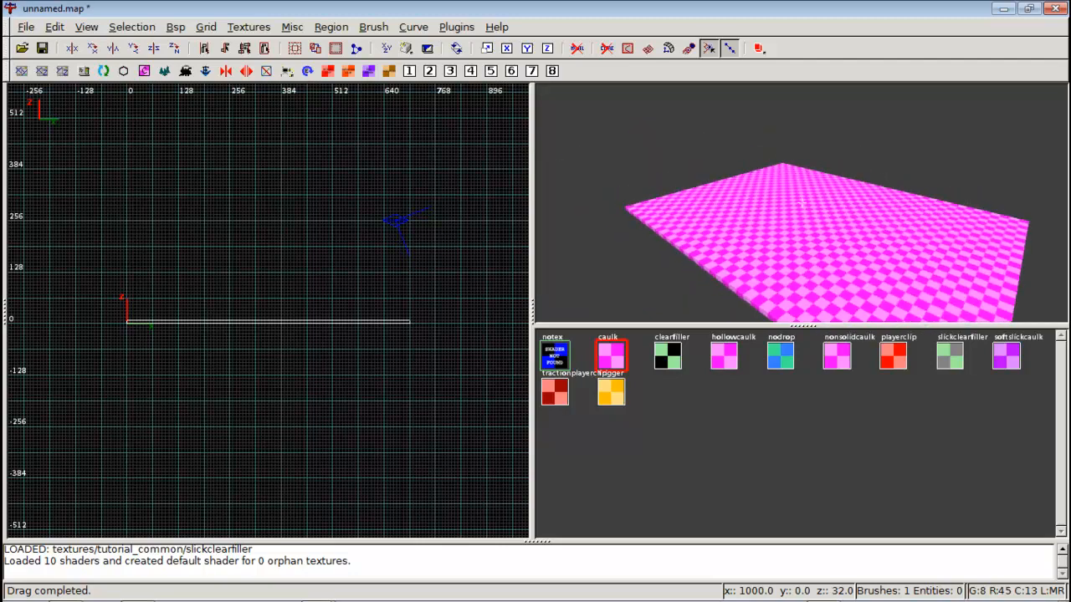
key("Up")
key("Right")
key("Left")
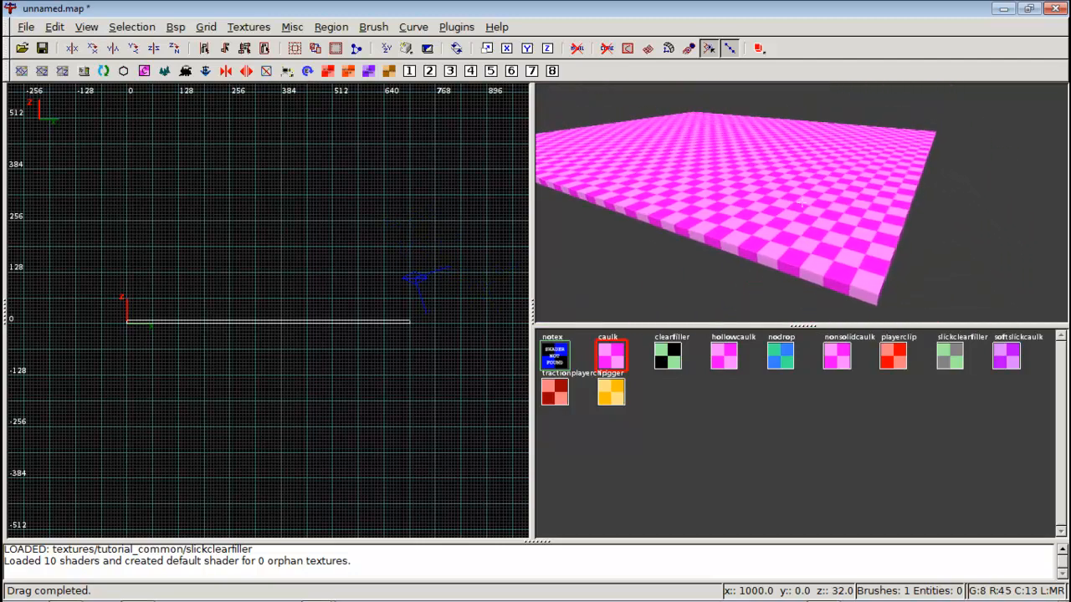
key("Down")
key("Left")
key("Left")
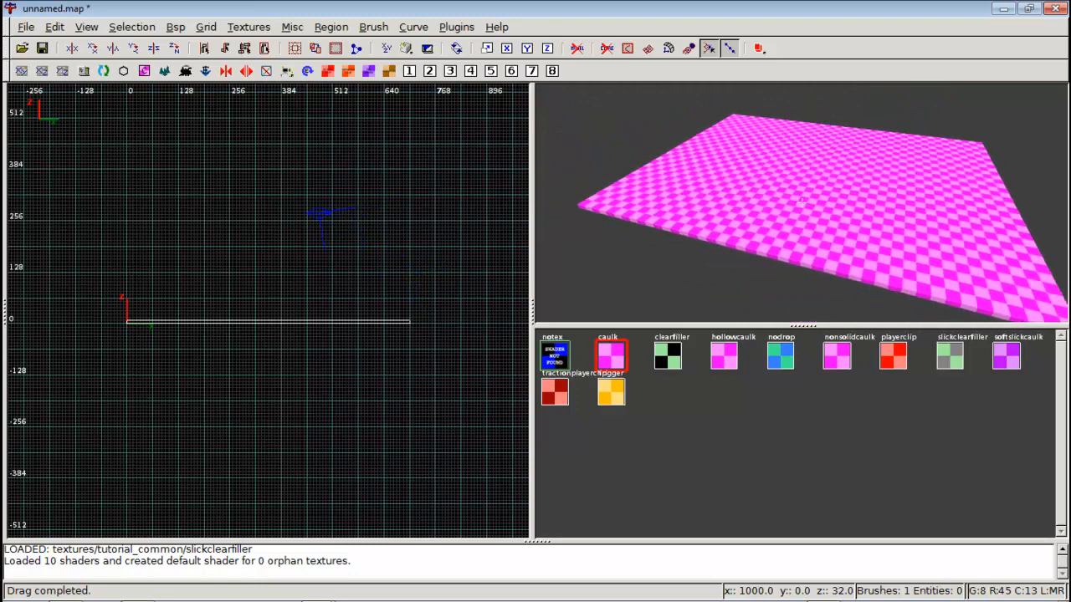
right_click(802, 204)
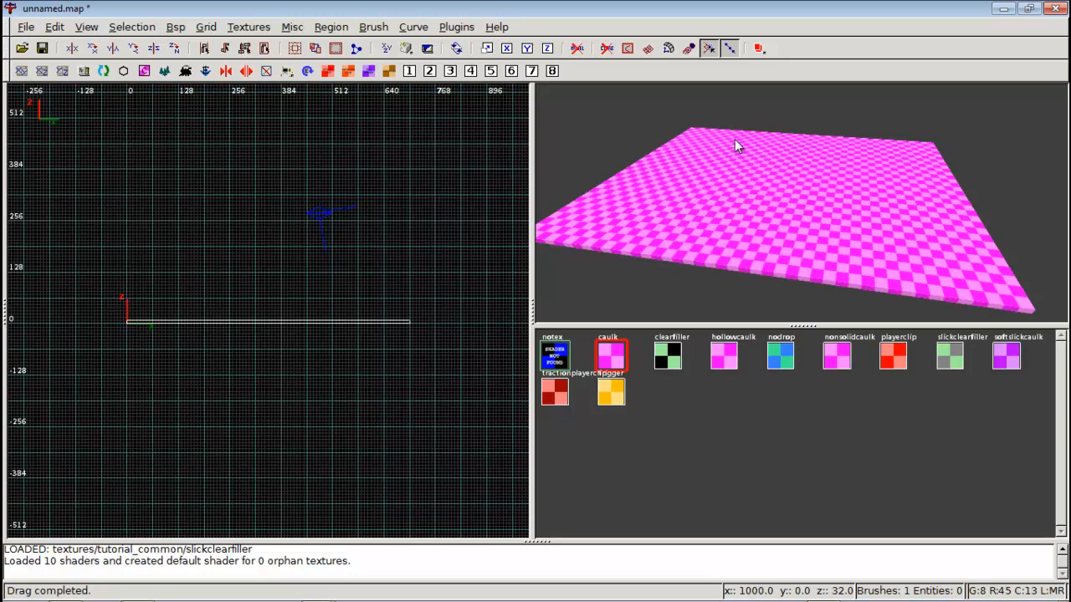
right_click(759, 167)
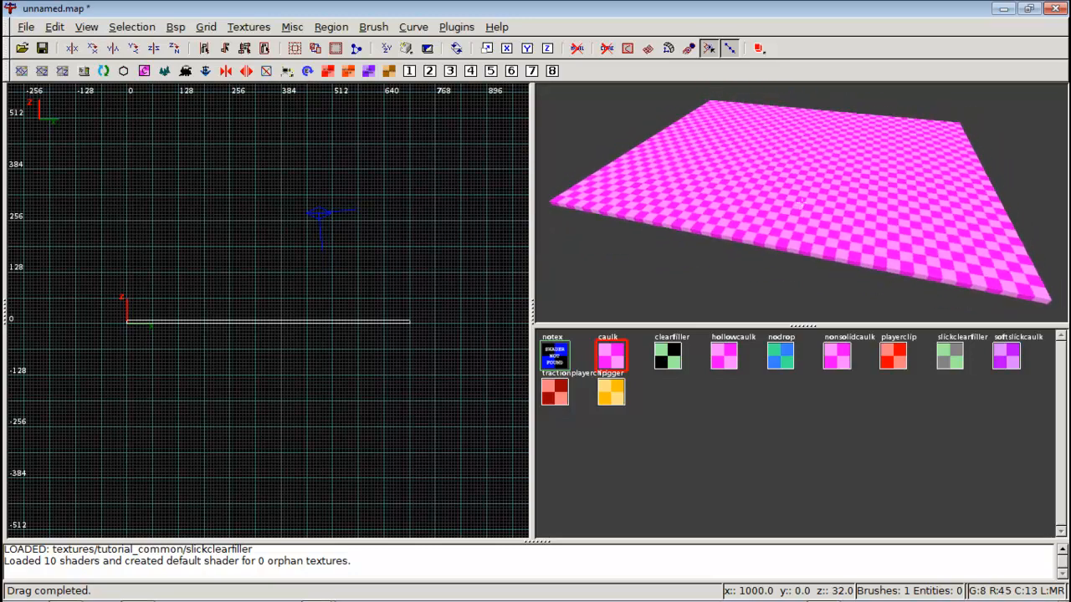
key("d")
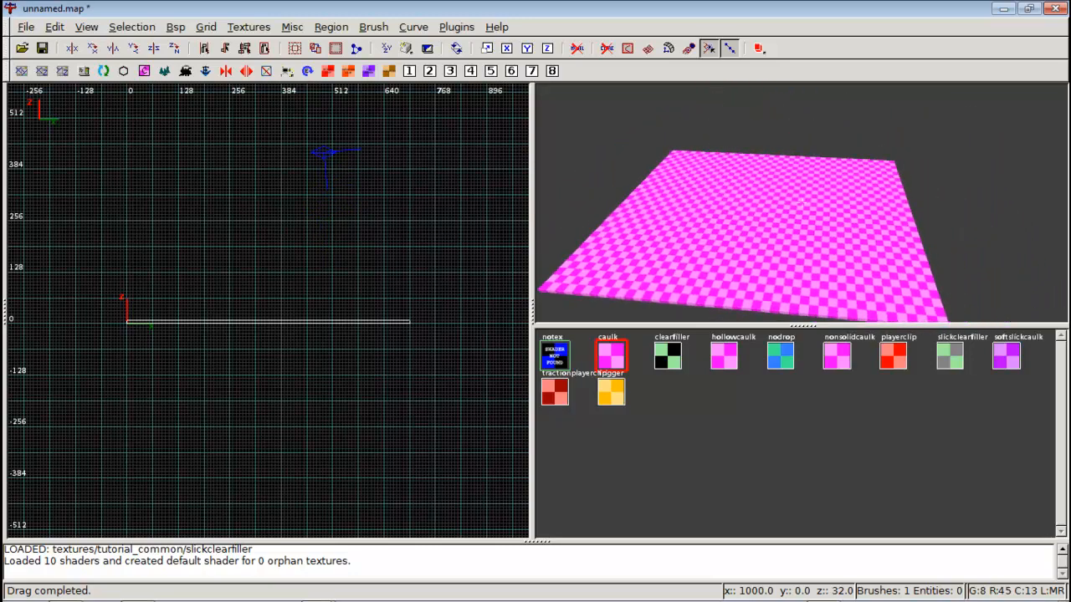
right_click(802, 212)
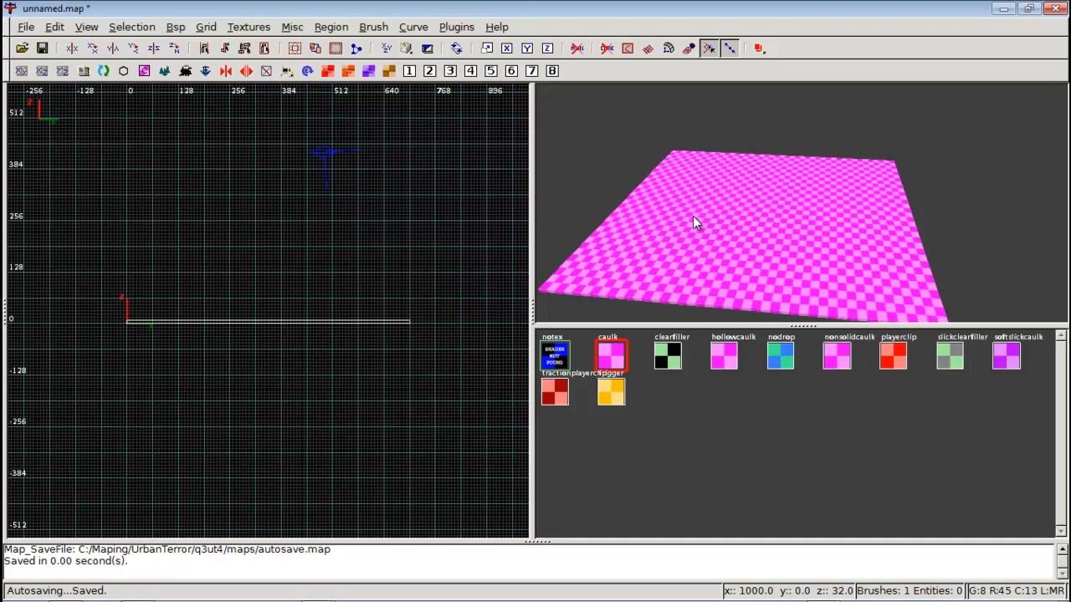
right_click(798, 244)
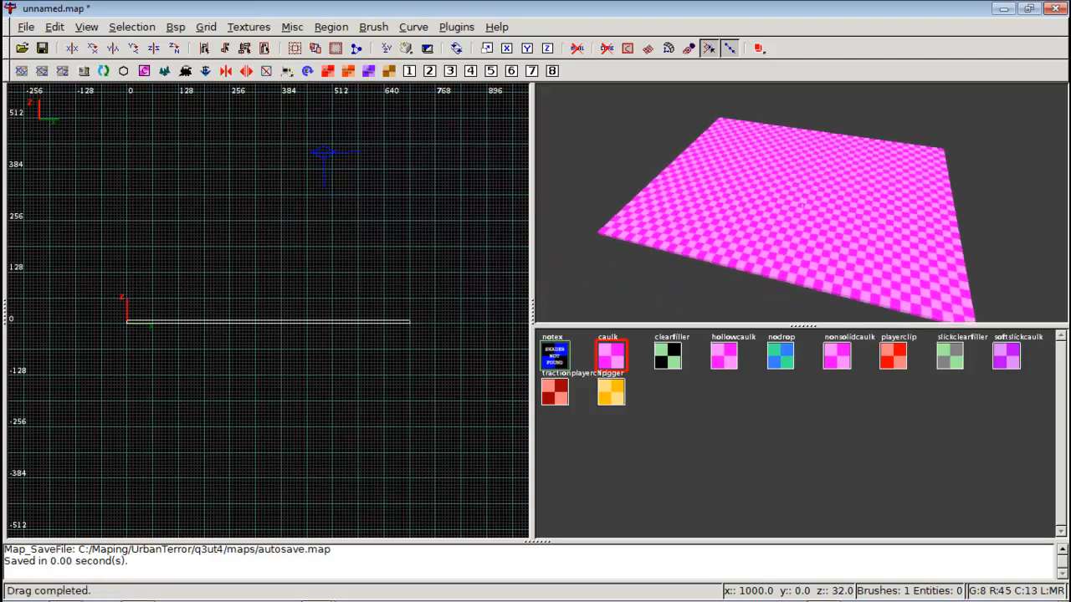
key("Left")
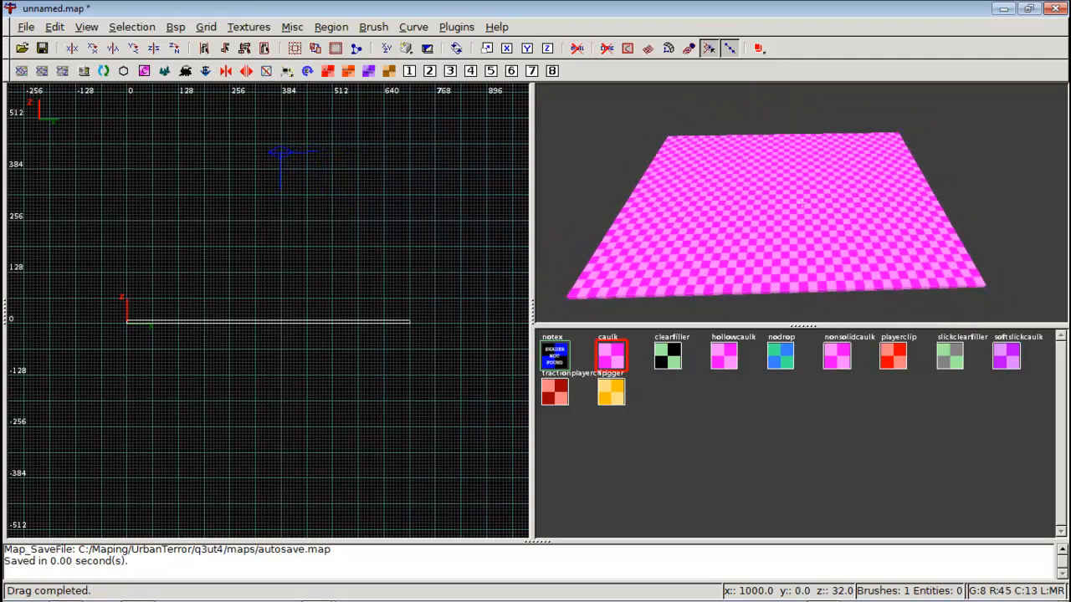
key("Right")
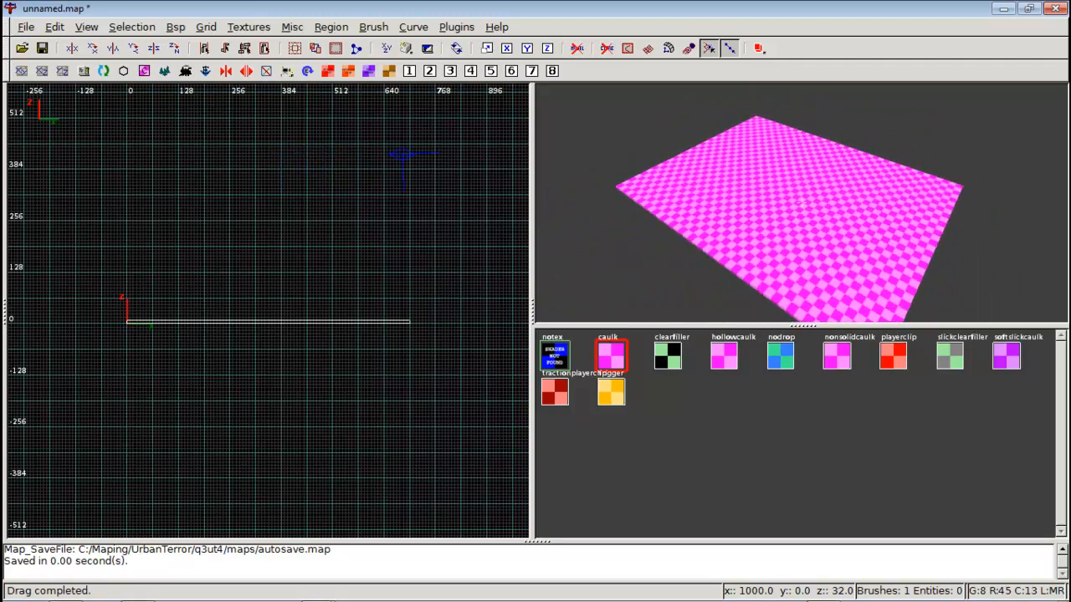
key("Up")
key("Right")
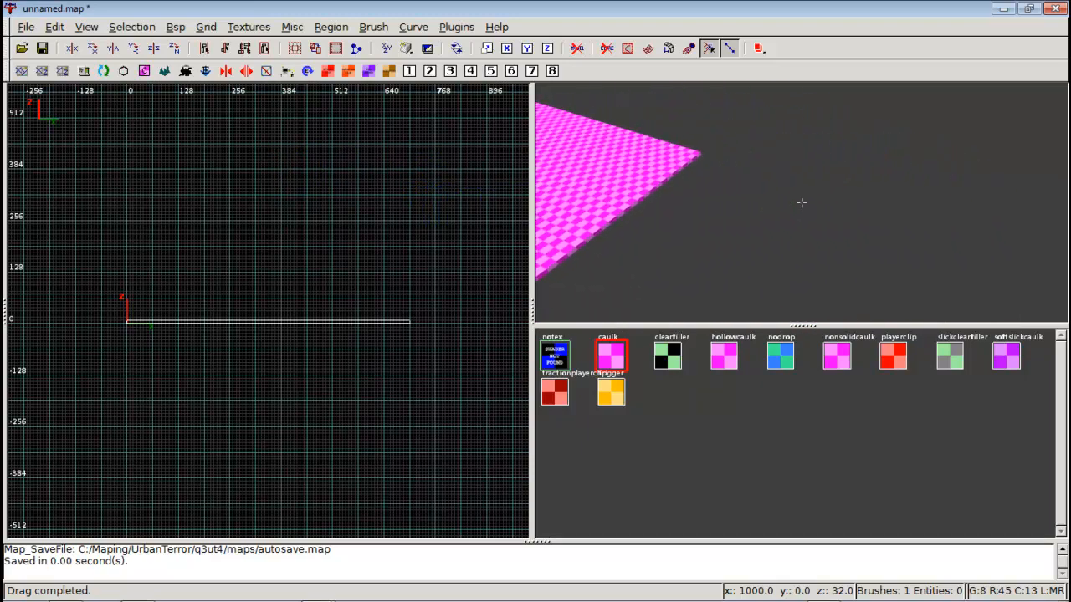
right_click(800, 203)
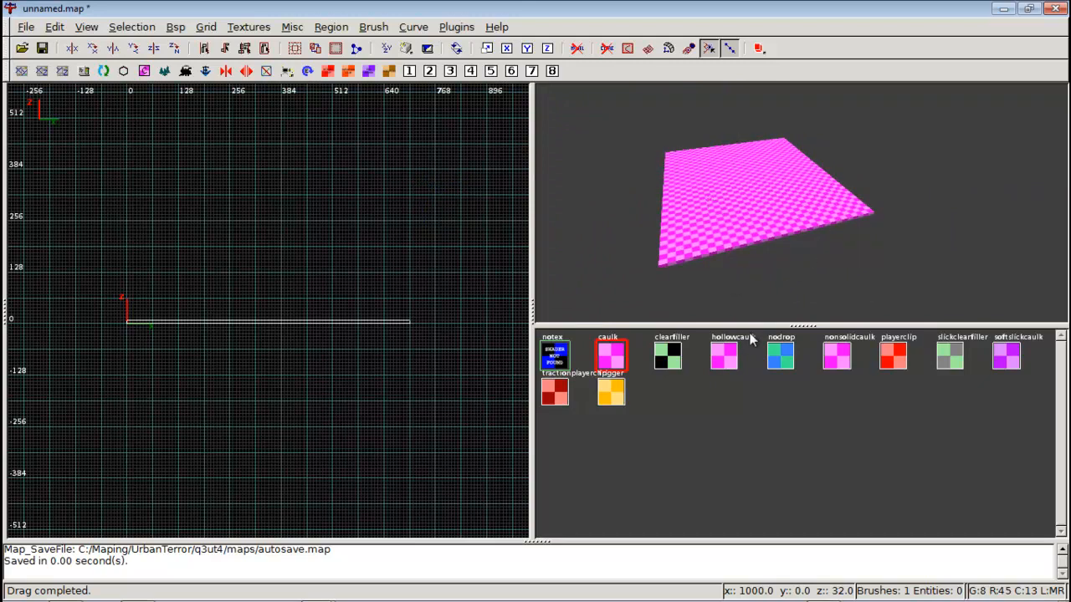
right_click(847, 216)
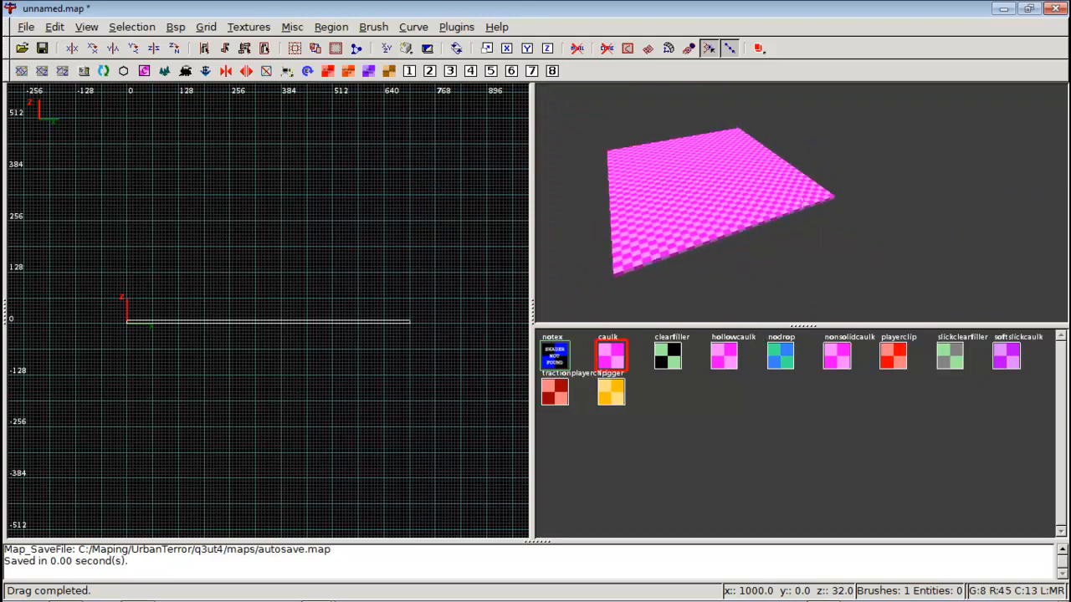
key("Left")
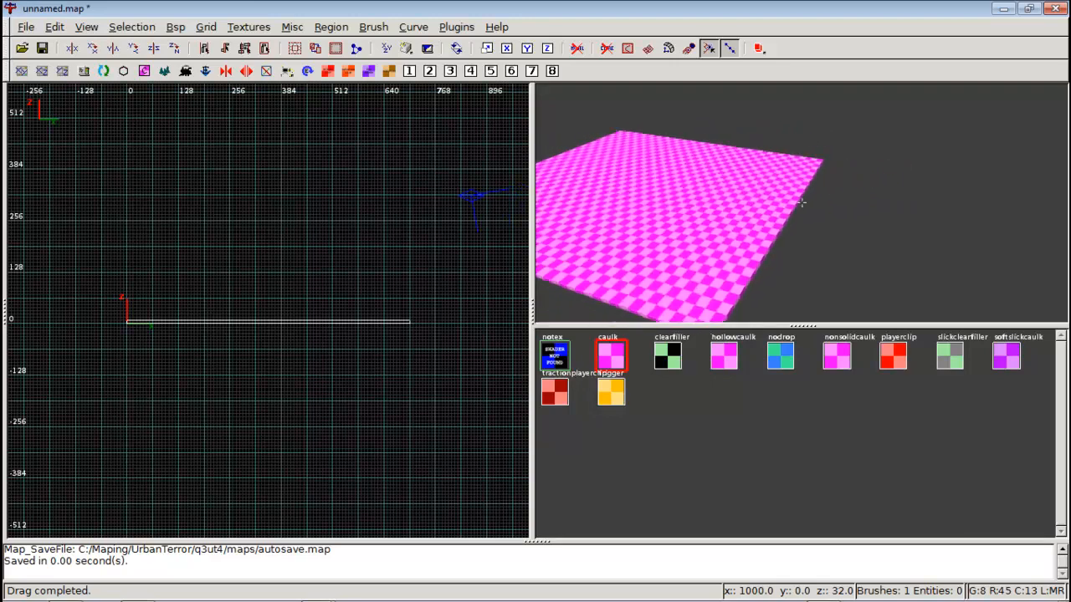
right_click(801, 203)
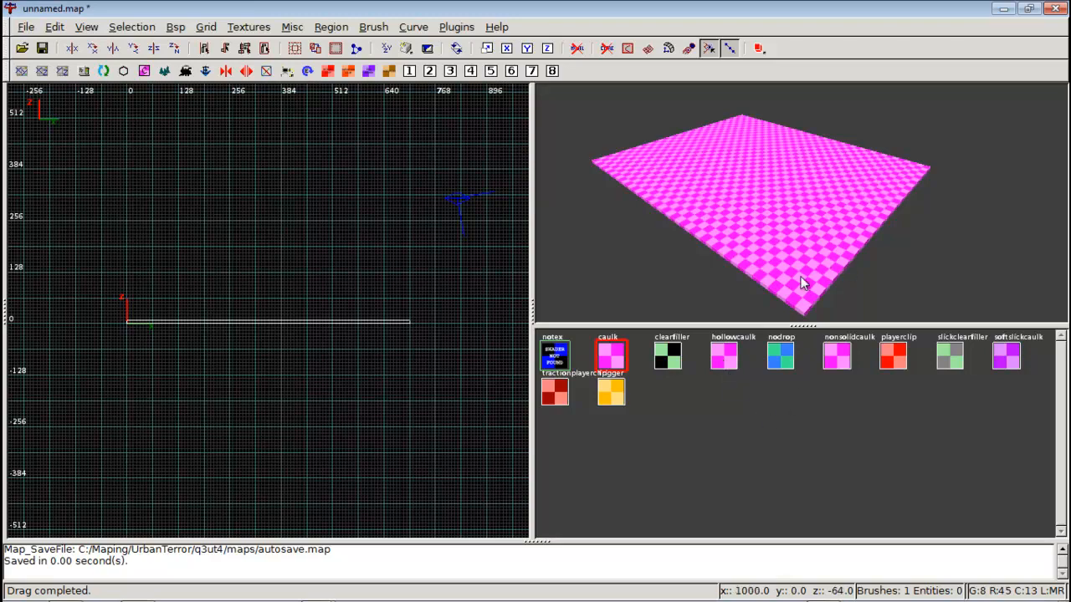
right_click(755, 263)
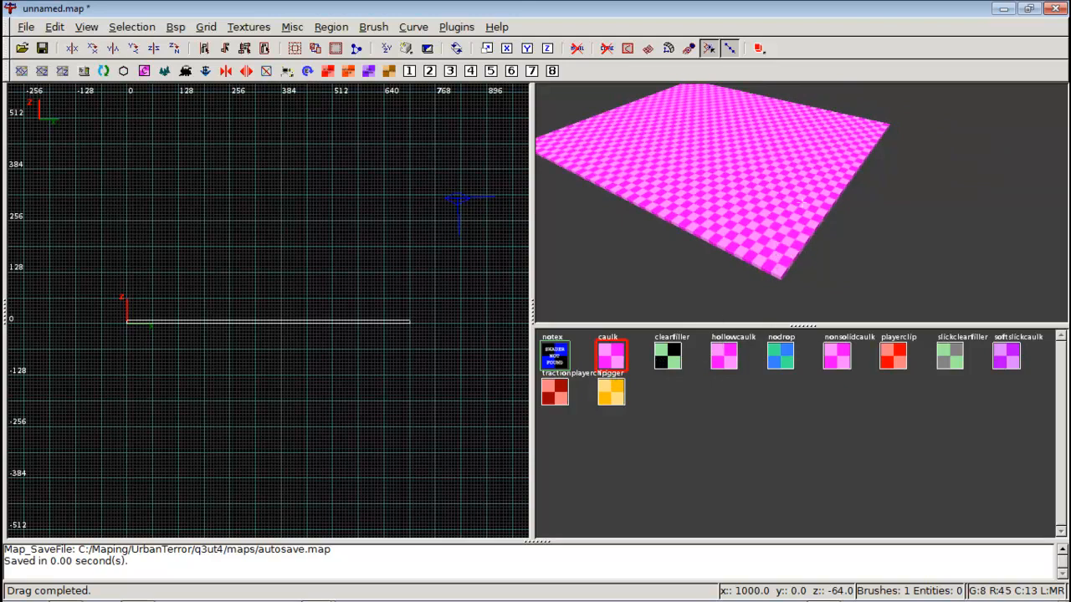
right_click(774, 224)
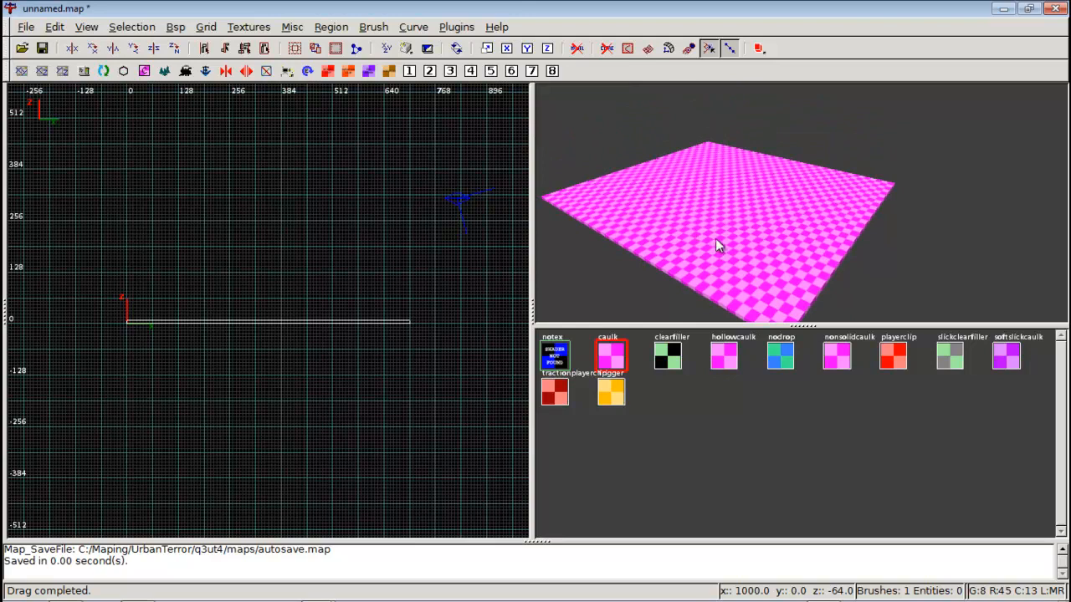
right_click(718, 198)
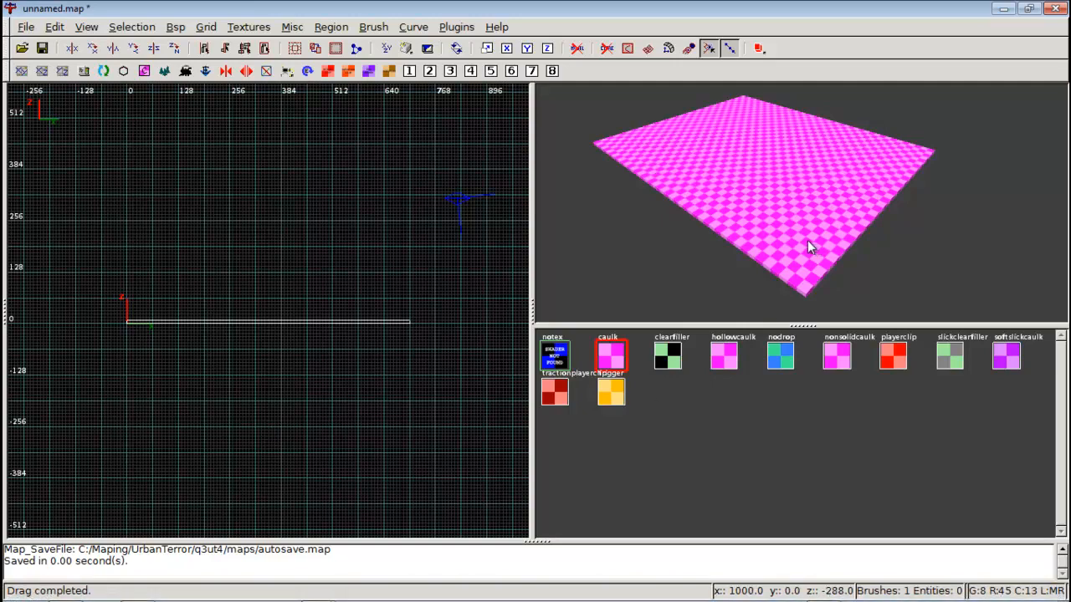
Switch to Windows Explorer, open the textures folder under mapping\UrbanTerror\q3ut4, and select the acommon folder
left_click(1004, 8)
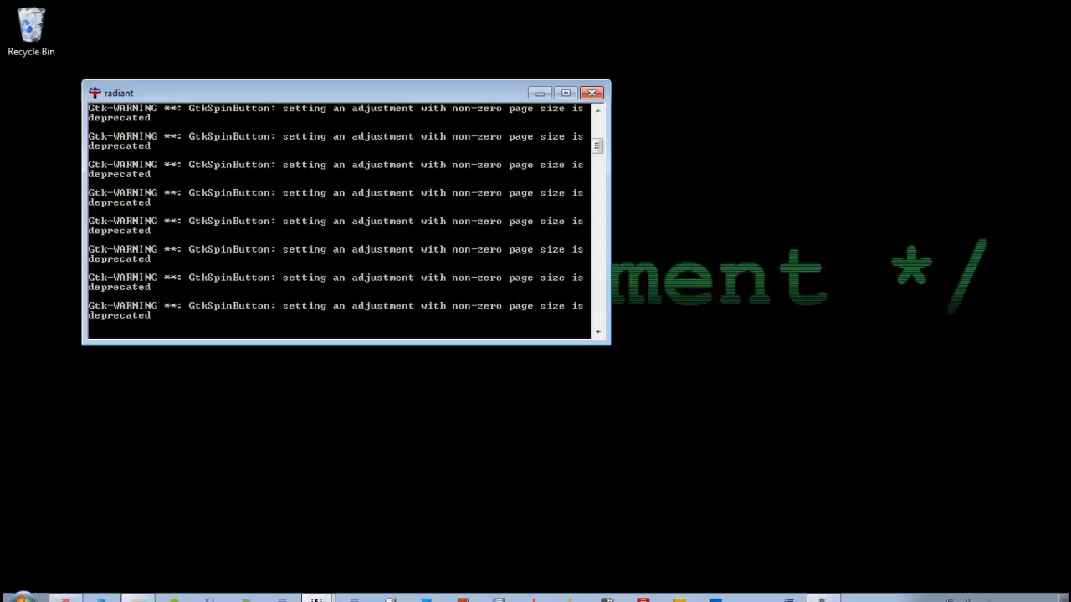
left_click(137, 591)
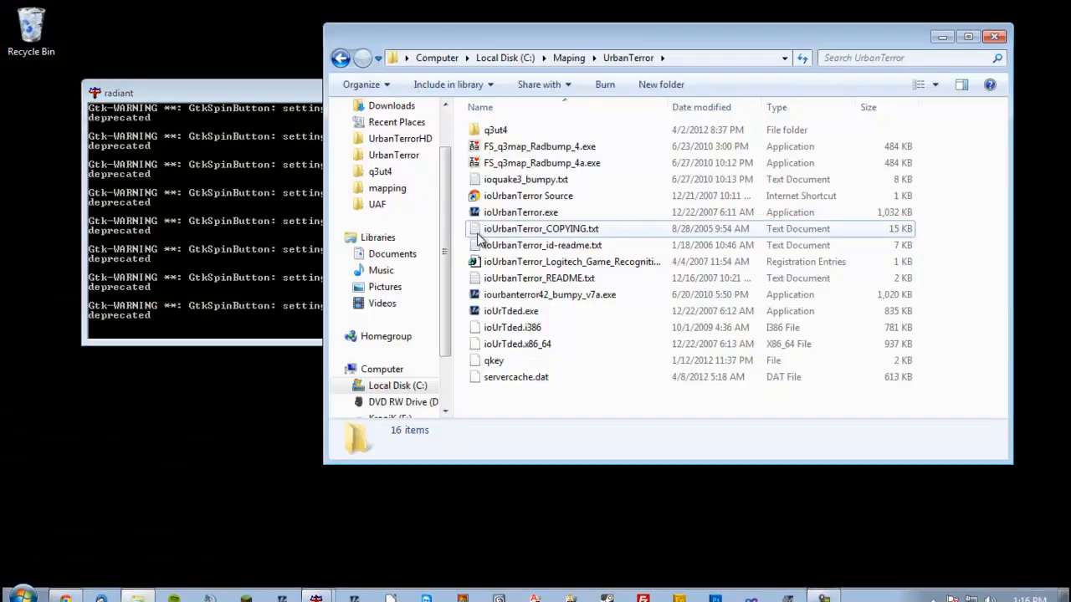
left_click(411, 188)
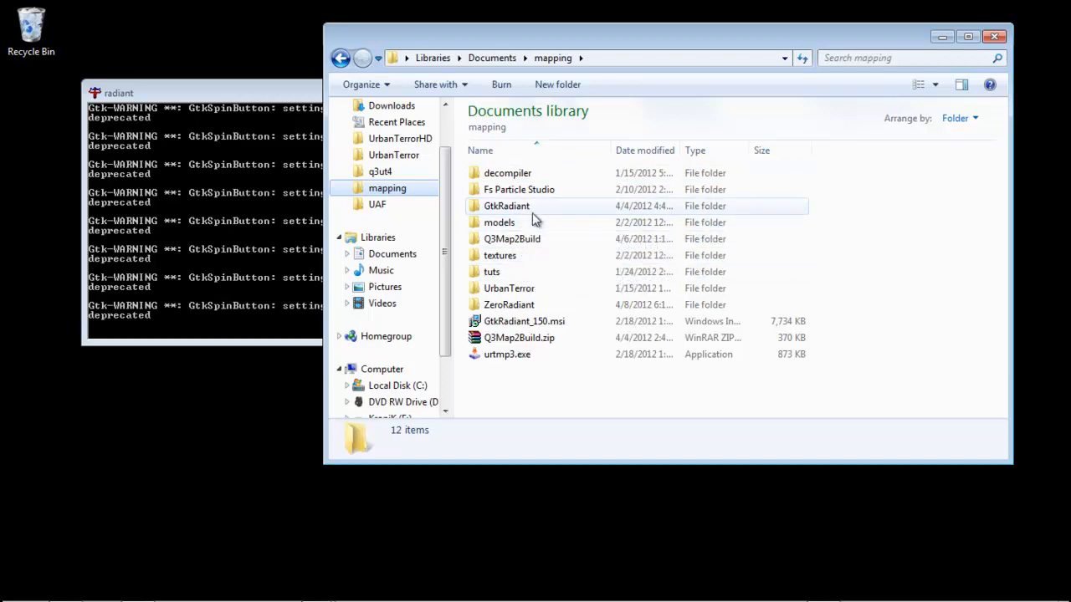
left_click(527, 293)
double_click(527, 292)
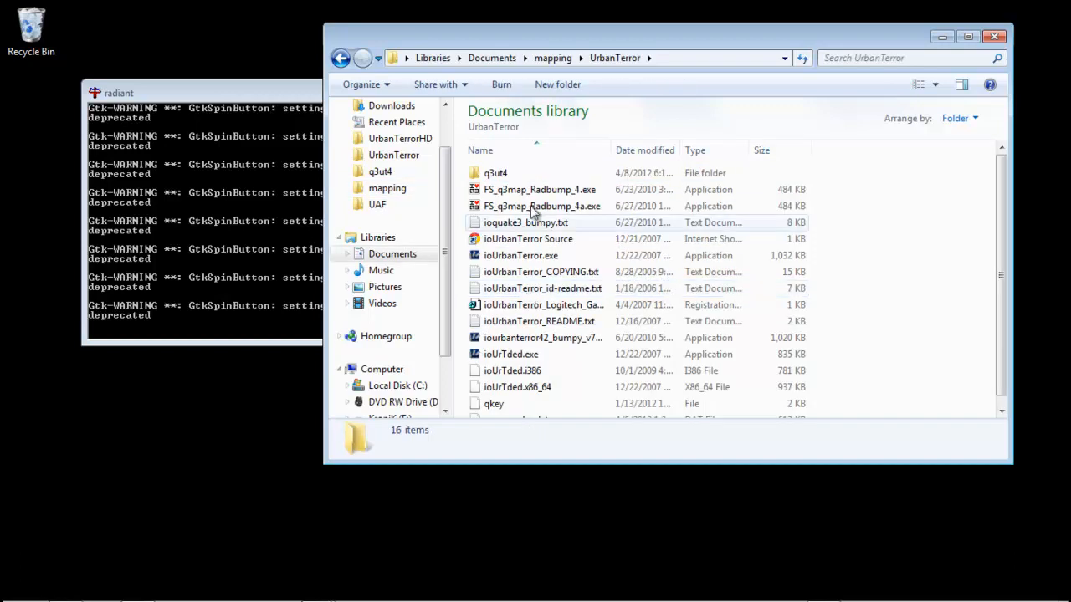
double_click(530, 173)
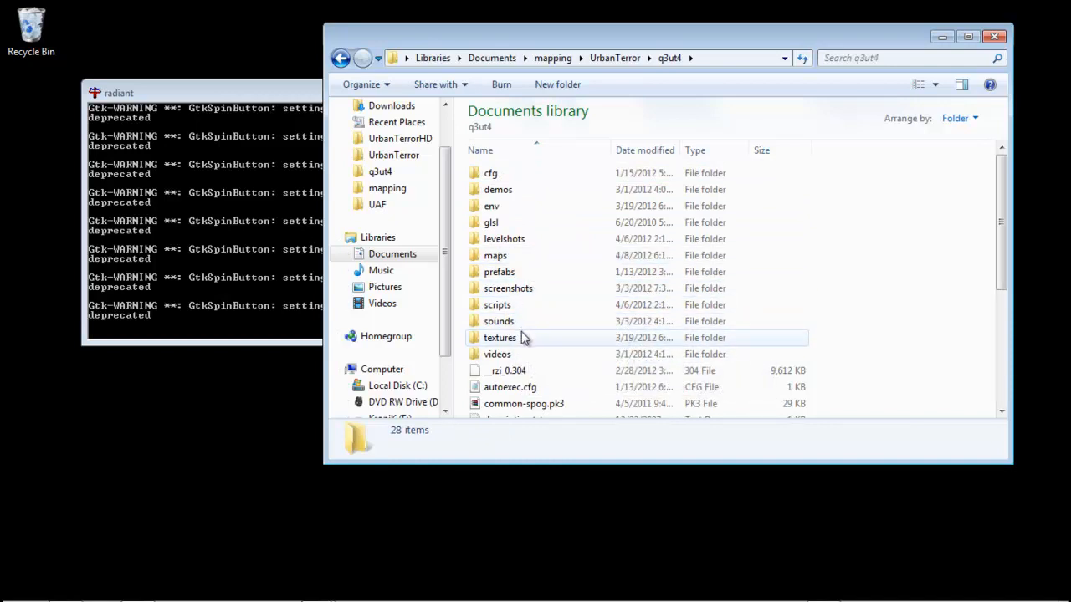
double_click(521, 337)
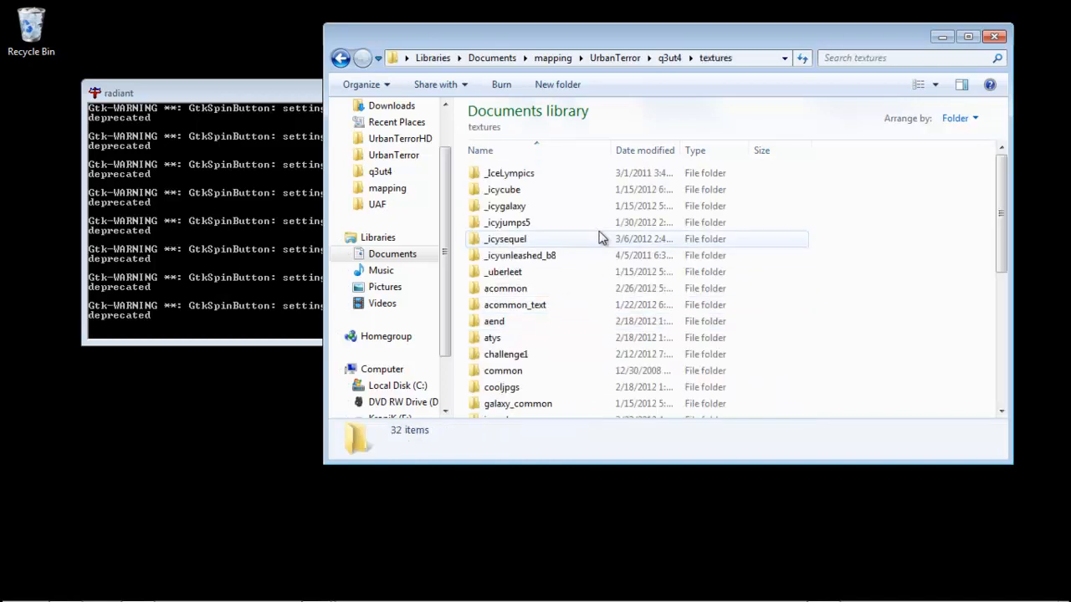
left_click(523, 292)
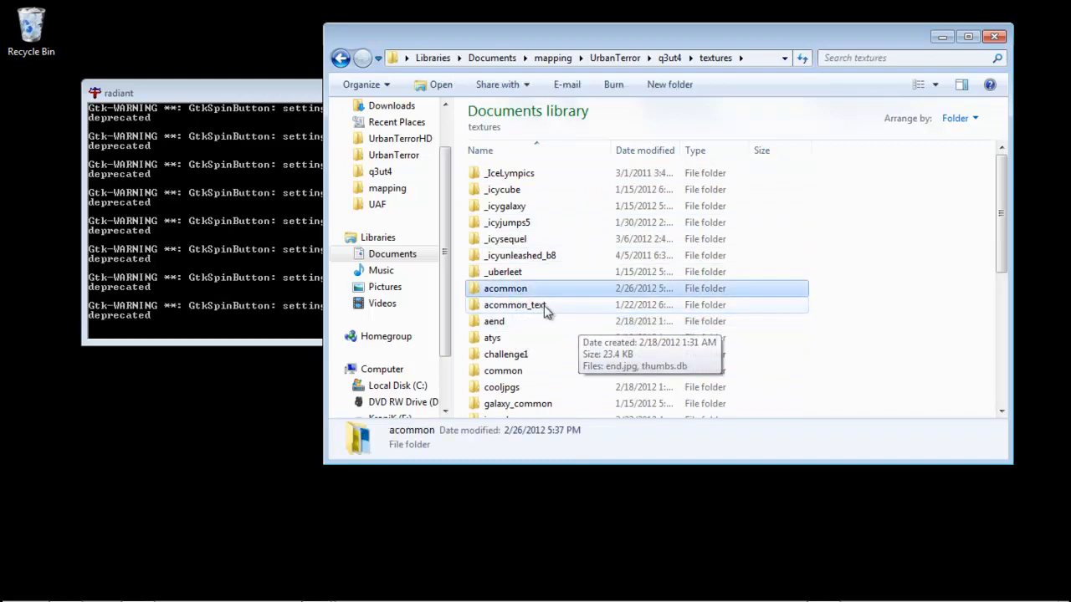
Add the acommon_text folder to the selection and arrange two Explorer windows of the textures folder side by side
left_click(508, 309)
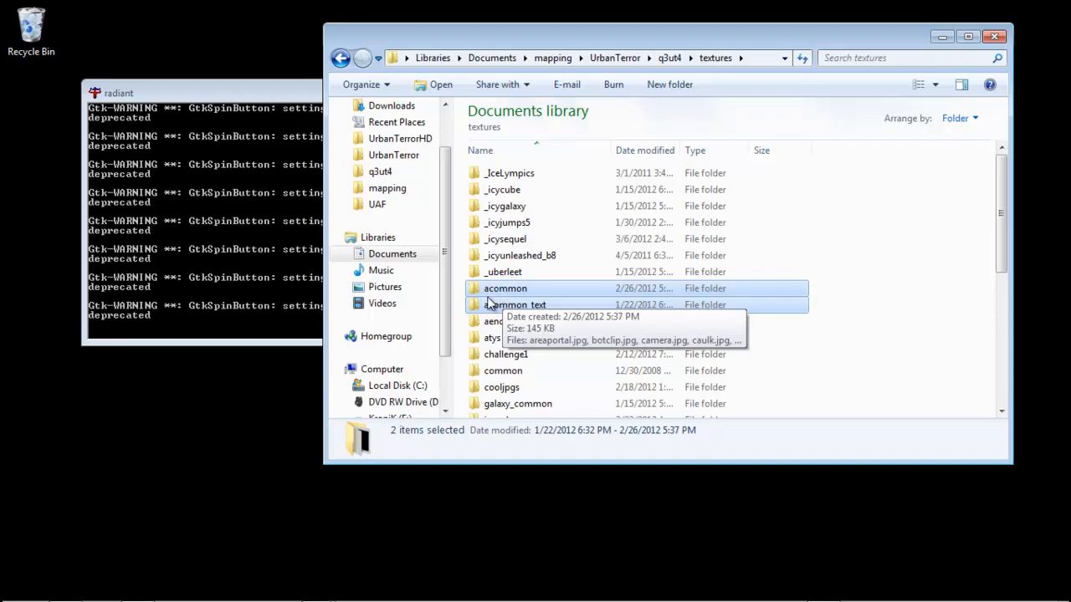
left_click_drag(504, 303, 382, 171)
mouse_move(248, 600)
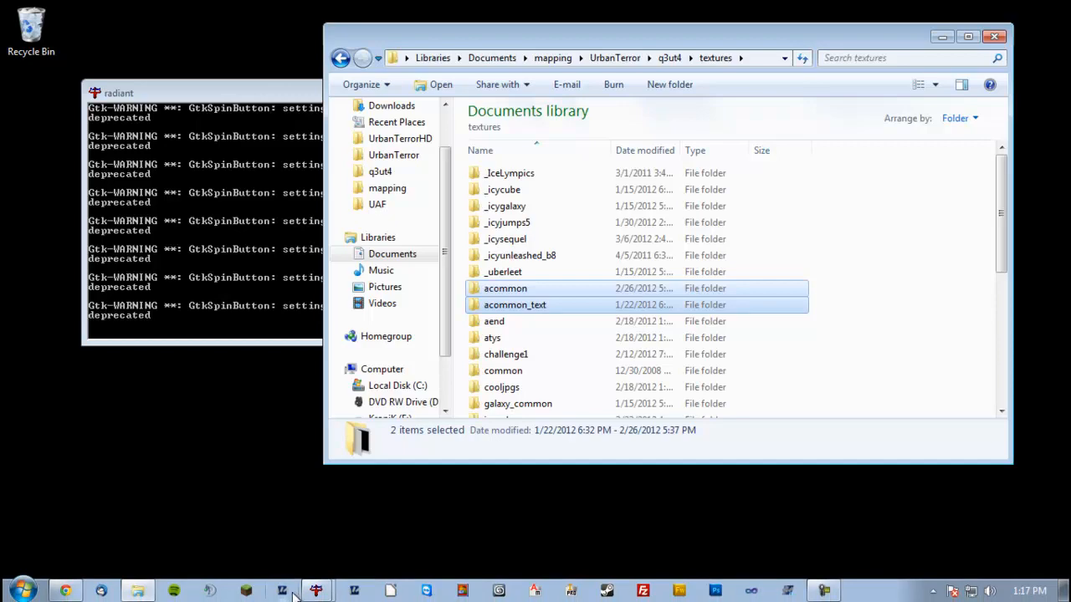
left_click_drag(490, 42, 1038, 63)
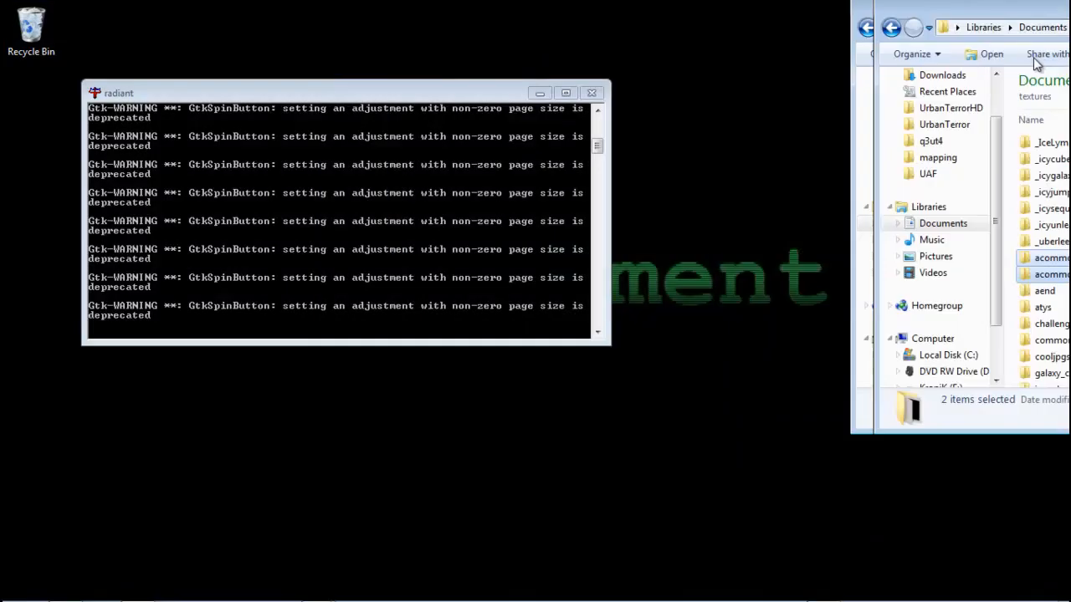
left_click_drag(818, 6, 1070, 163)
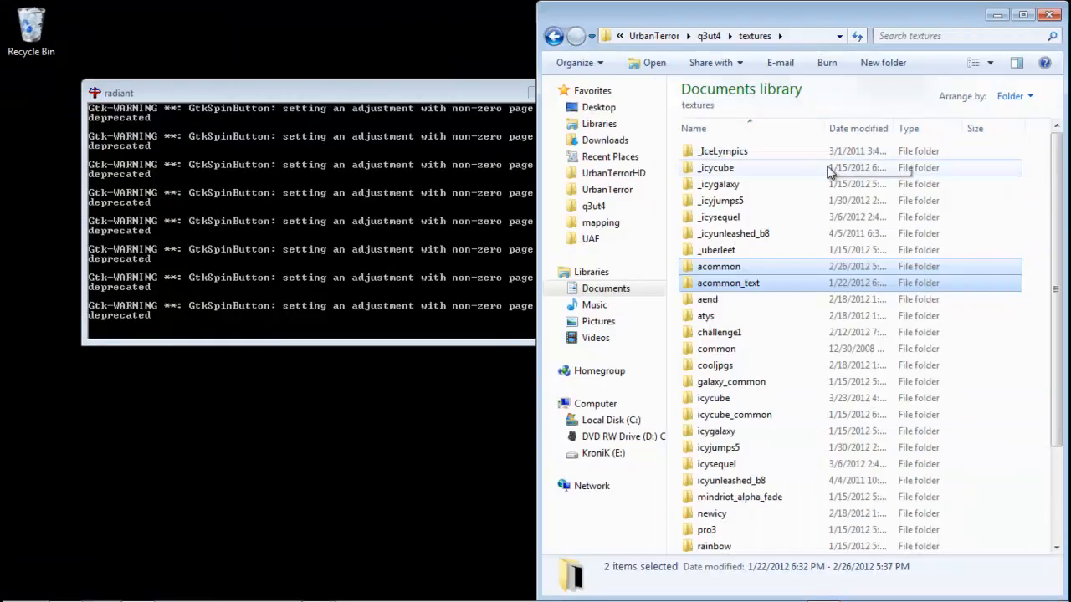
key("ctrl+n")
left_click_drag(672, 58, 2, 162)
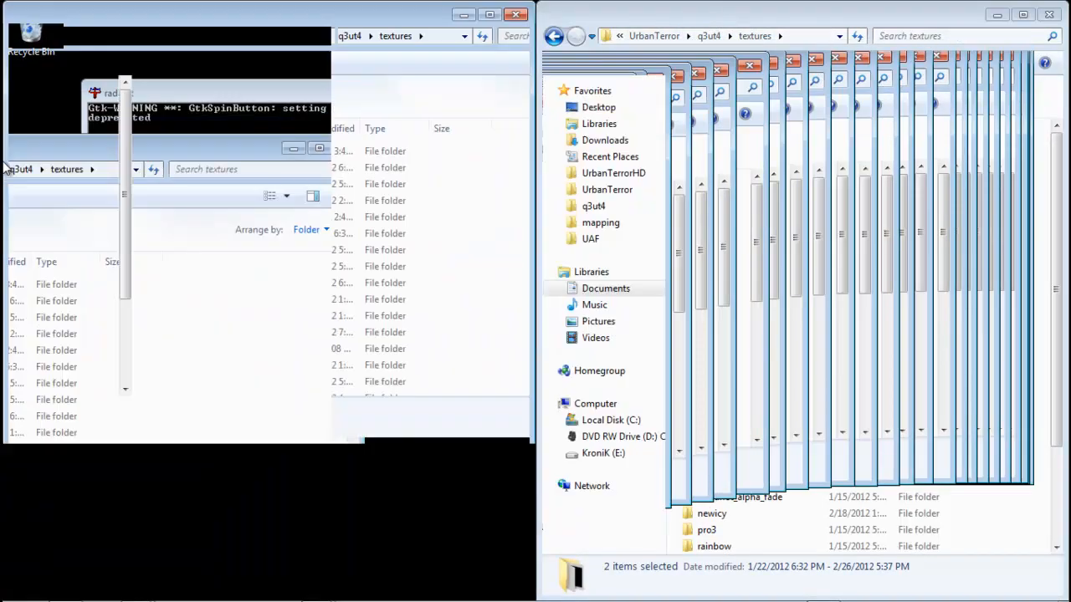
Move the acommon and acommon_text folders into the textures folder under C:\Maping\UrbanTerror\q3ut4
left_click(59, 420)
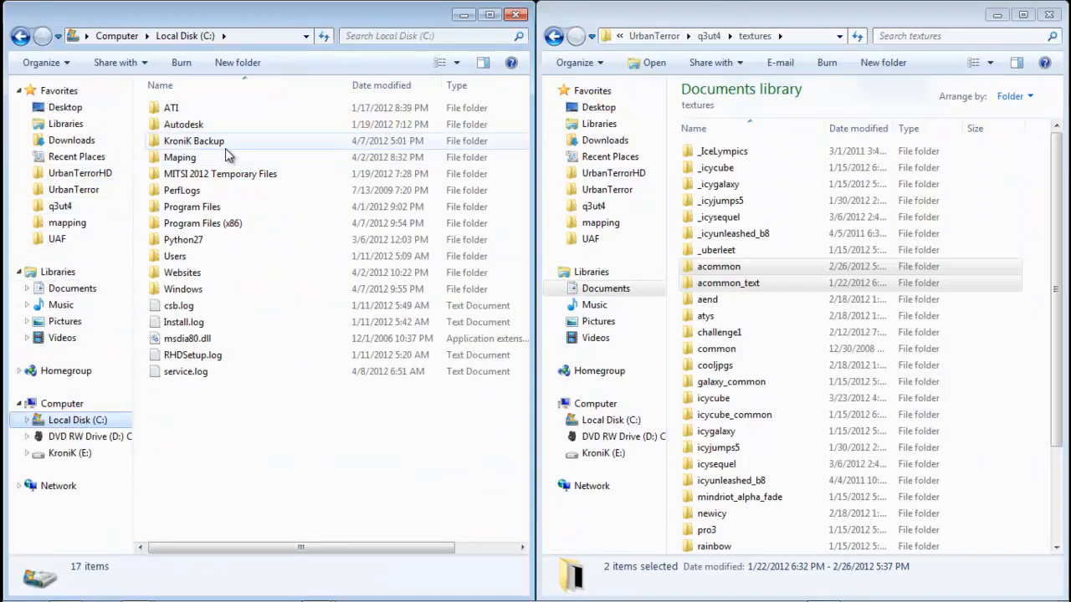
double_click(206, 157)
left_click(207, 110)
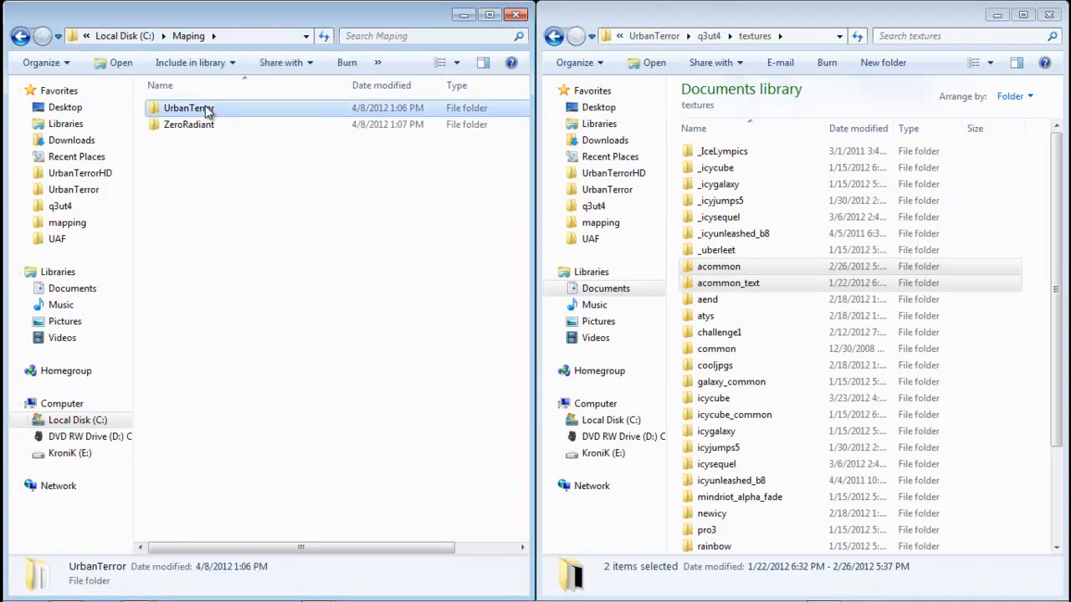
double_click(208, 110)
double_click(226, 111)
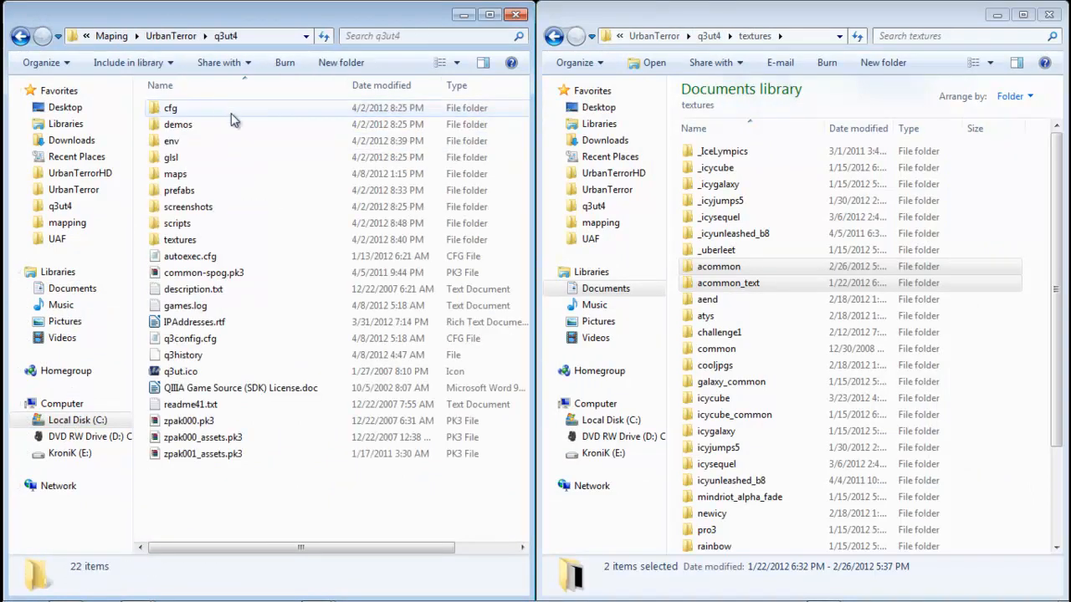
double_click(220, 242)
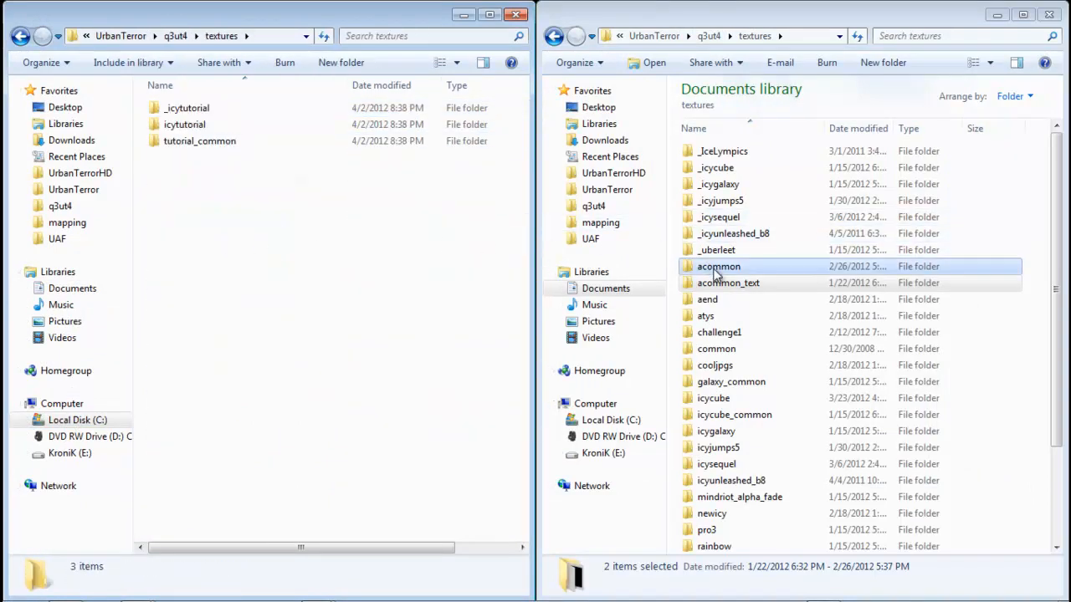
left_click_drag(714, 272, 338, 277)
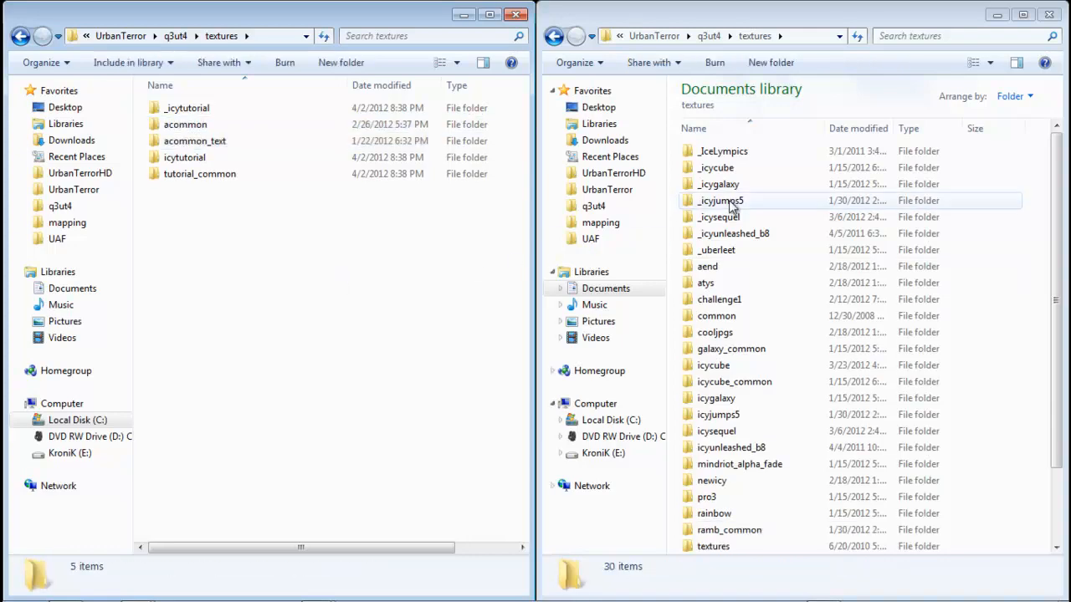
Move acommon.shader from the Documents library's q3ut4\scripts folder into C:\Maping\UrbanTerror\q3ut4\scripts
left_click(554, 36)
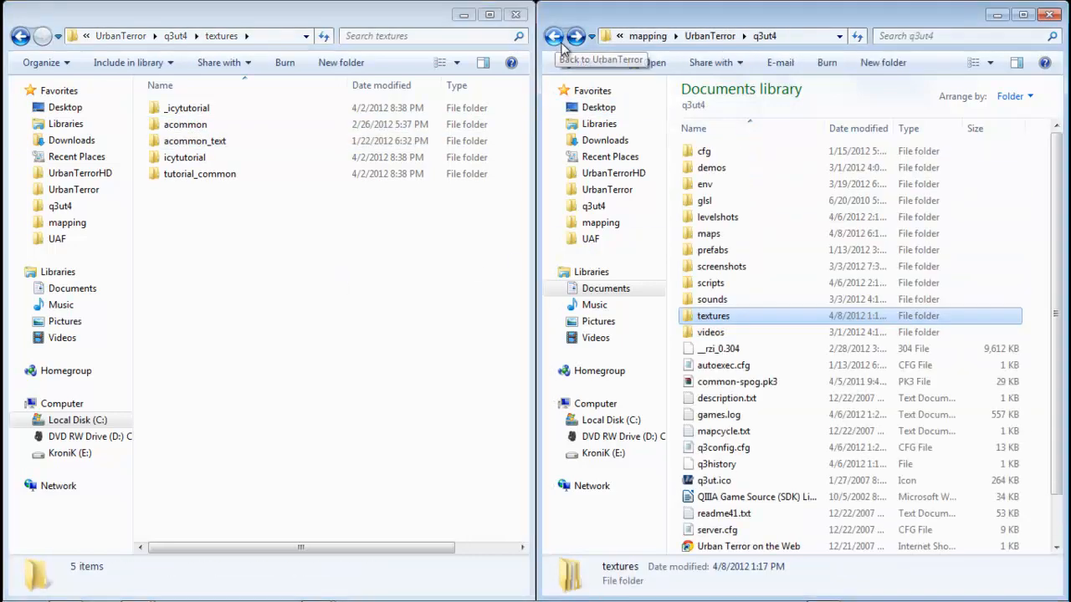
double_click(734, 282)
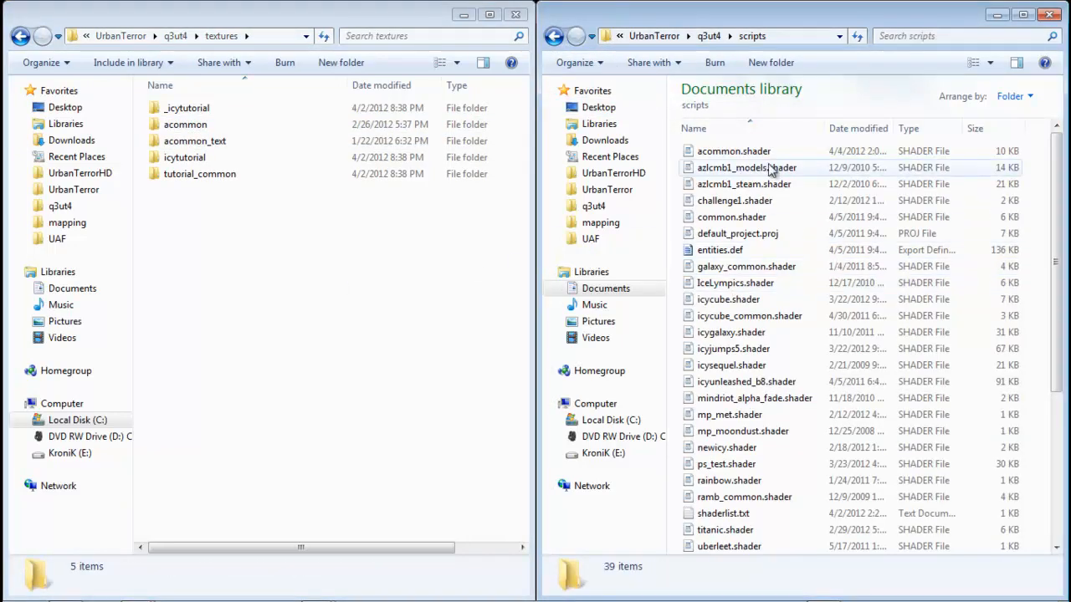
left_click(724, 152)
left_click(20, 36)
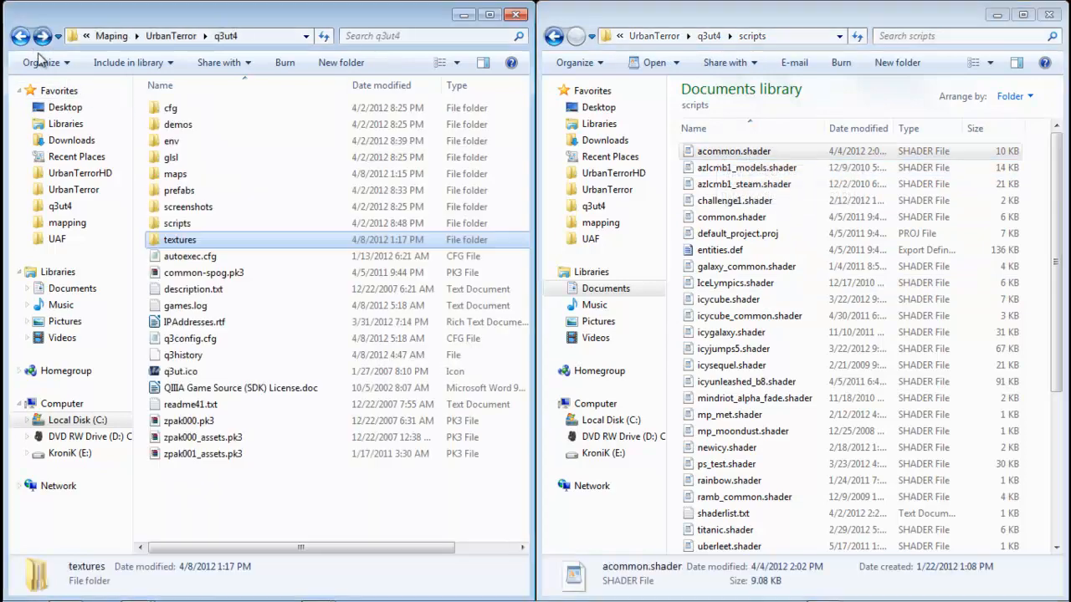
double_click(177, 223)
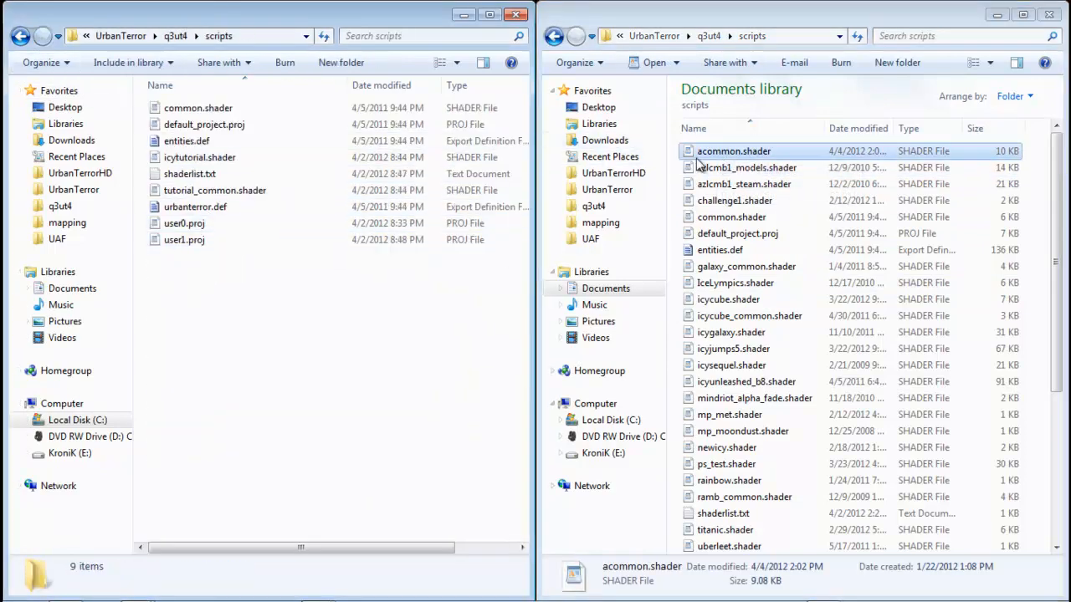
left_click_drag(696, 154, 251, 352)
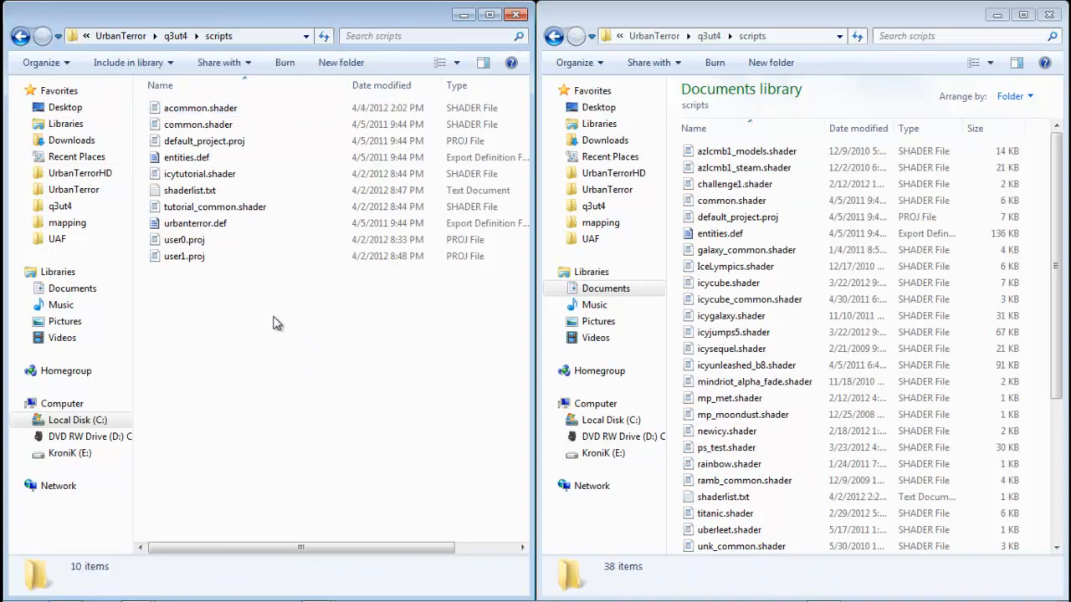
Add an acommon line under tutorial_common in shaderlist.txt in the C:\Maping scripts folder, then save and close the file
left_click(20, 36)
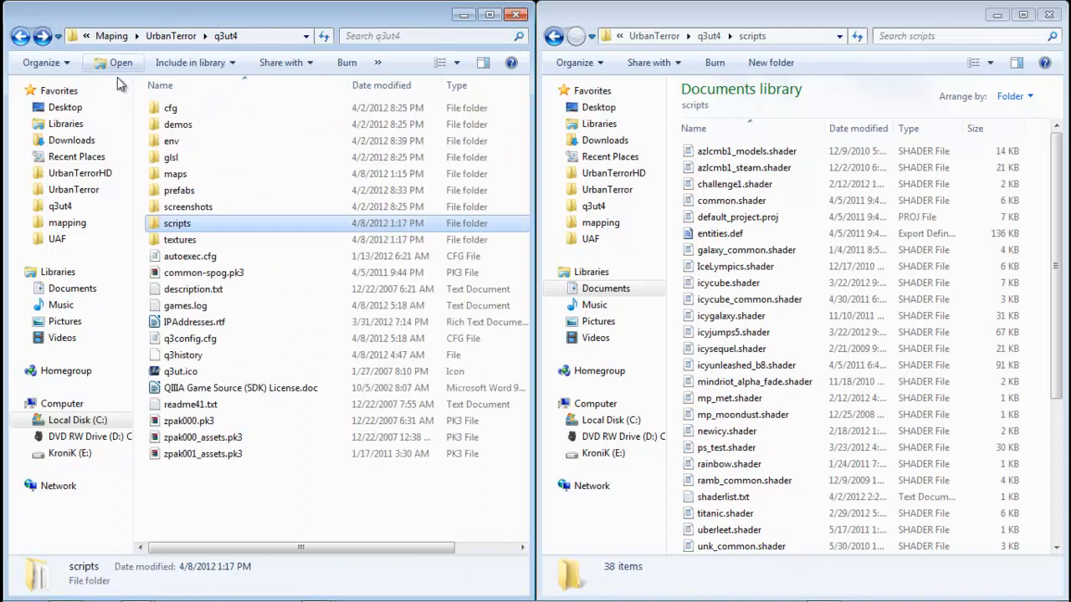
double_click(195, 225)
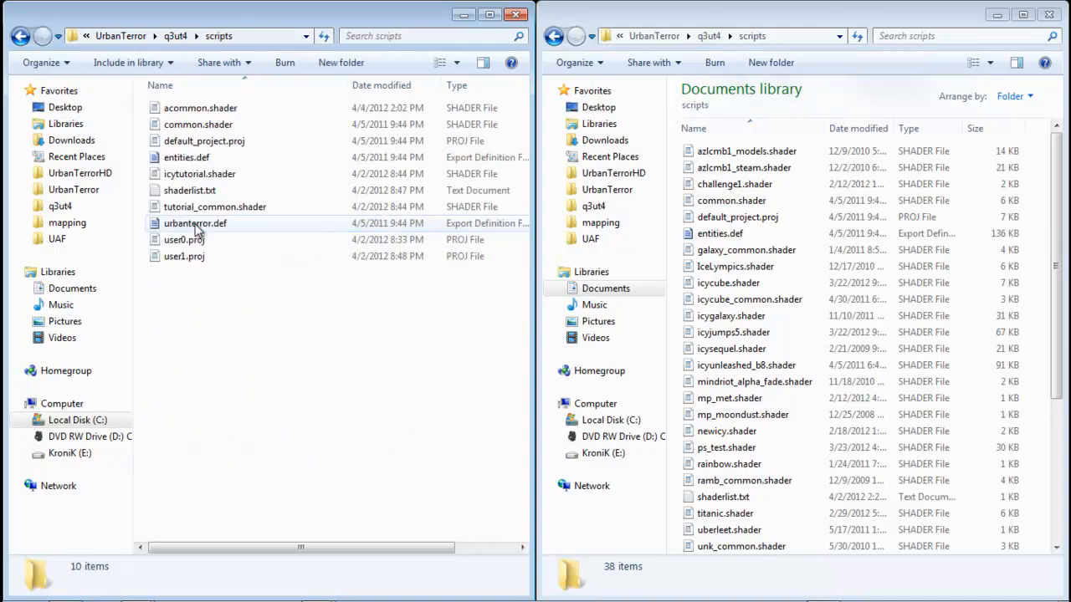
double_click(198, 193)
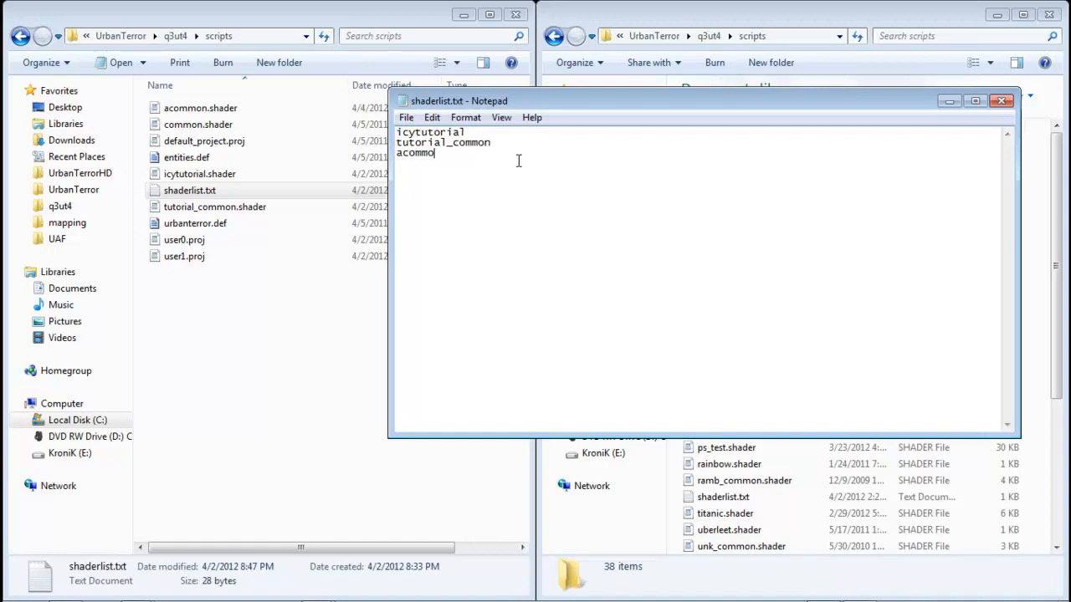
key("BackSpace")
key("BackSpace")
key("BackSpace")
key("BackSpace")
key("BackSpace")
key("BackSpace")
key("BackSpace")
key("ctrl+s")
key("ctrl+s")
left_click(1001, 100)
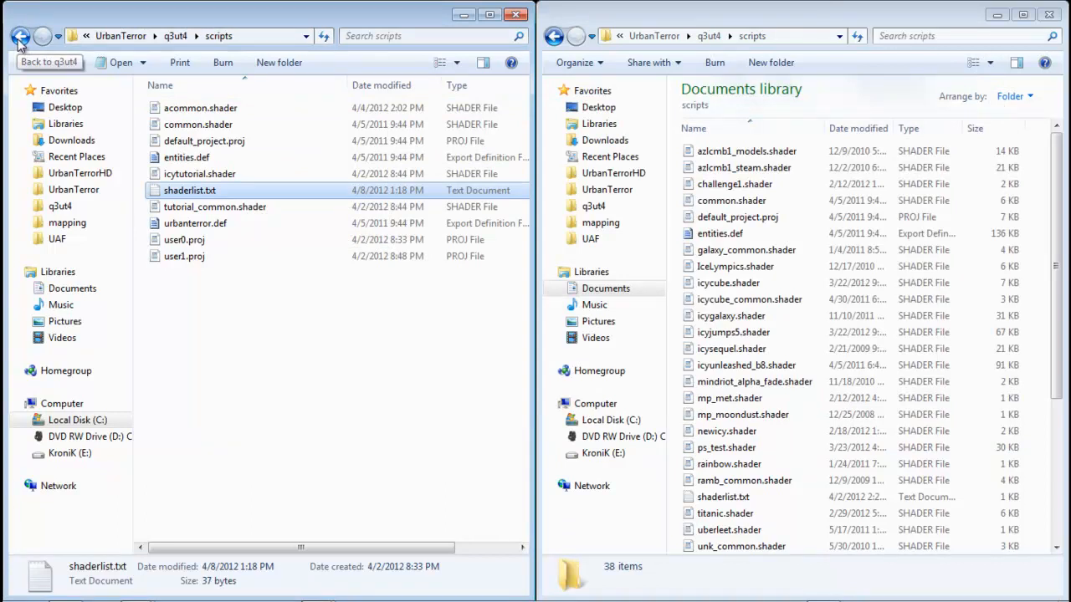
Close both Explorer windows and switch to GtkRadiant's unnamed.map window
left_click(878, 23)
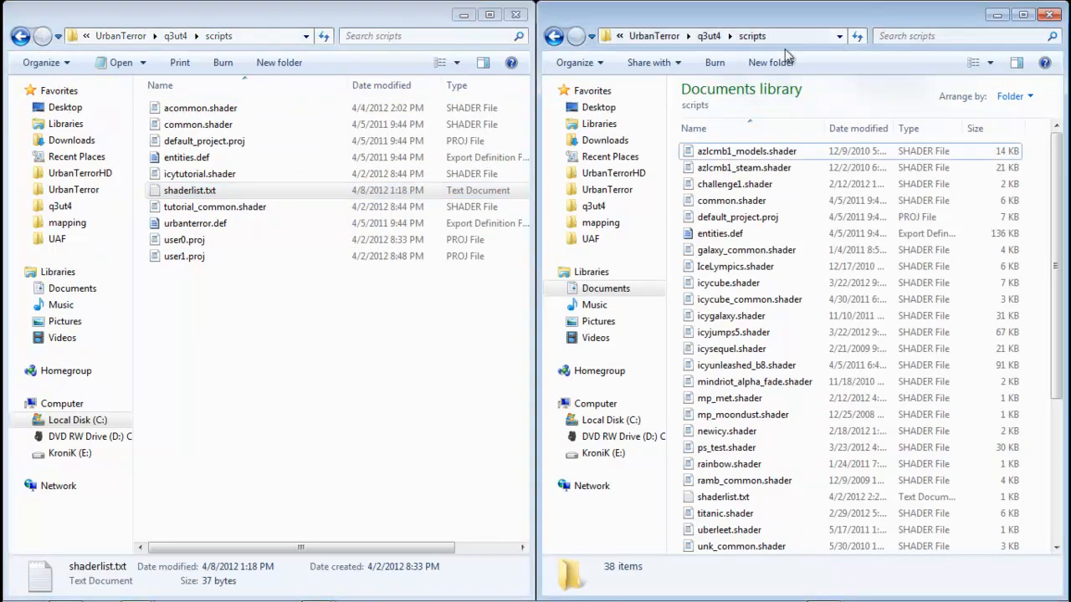
left_click(1050, 15)
left_click(516, 15)
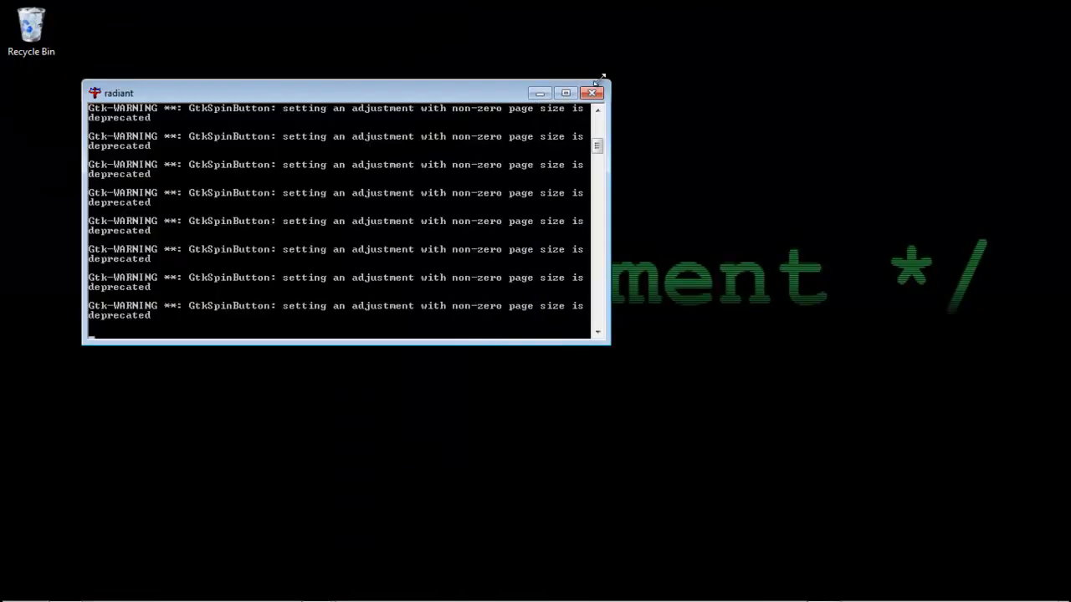
left_click(329, 587)
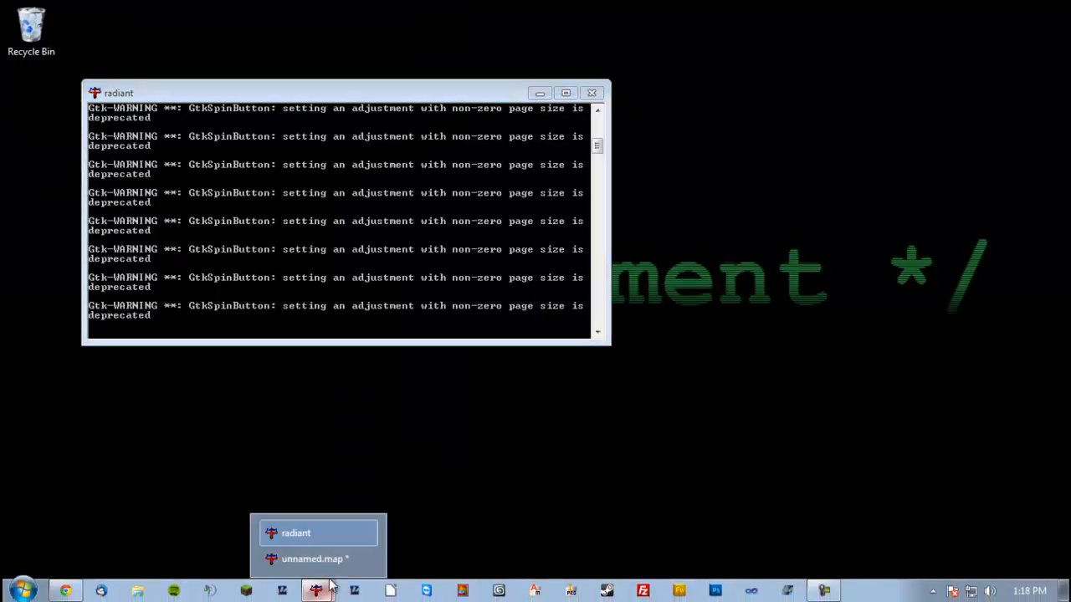
left_click(322, 558)
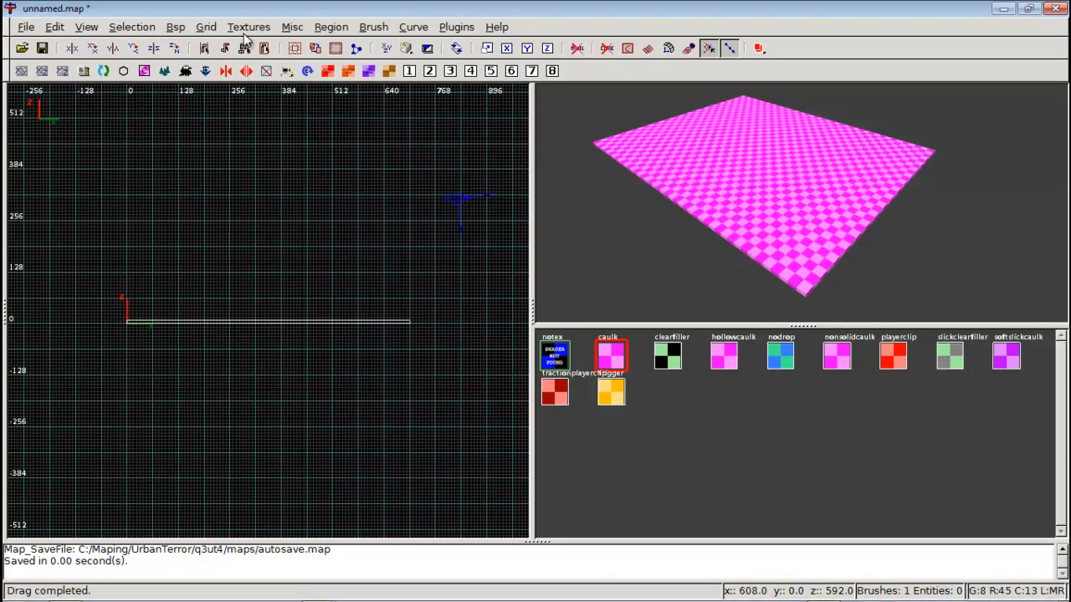
Restrict the texture sets to shaderlist.txt only and load the acommon set
left_click(248, 29)
left_click(269, 241)
left_click(262, 29)
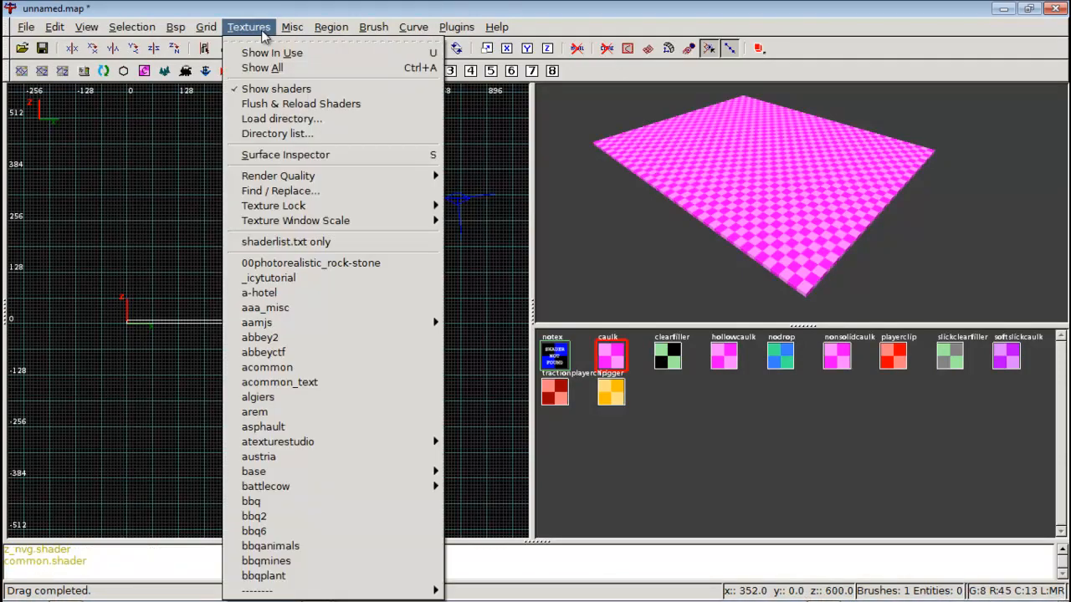
left_click(274, 242)
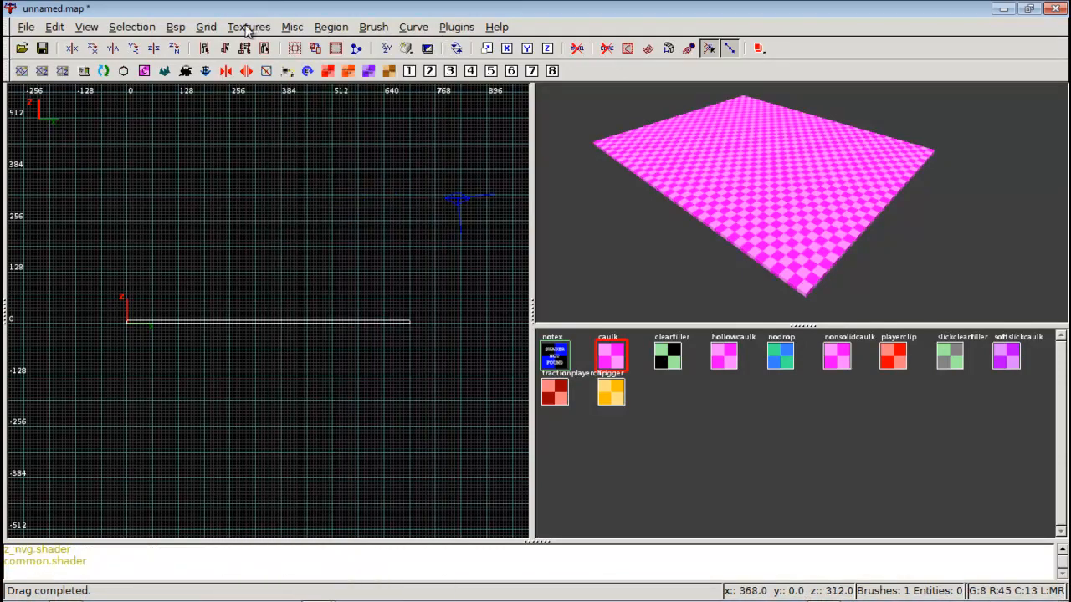
left_click(249, 27)
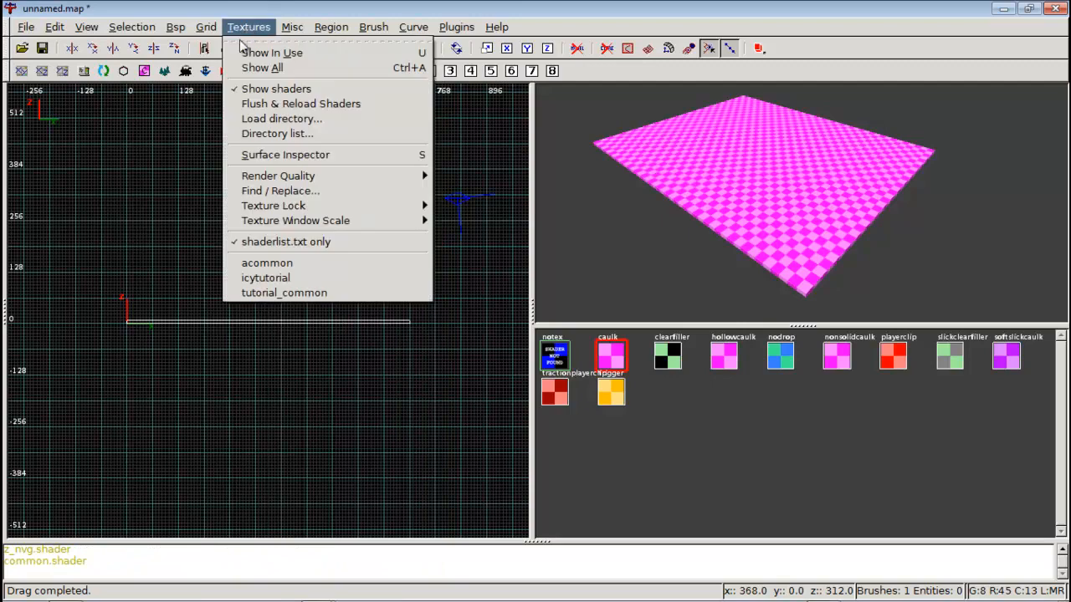
left_click(273, 264)
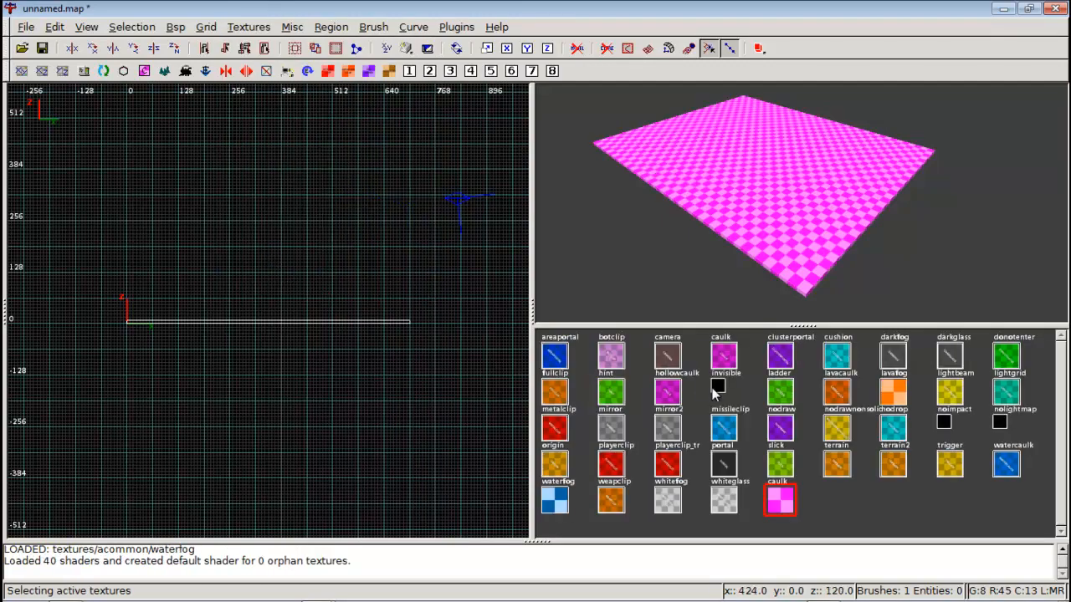
left_click(757, 382)
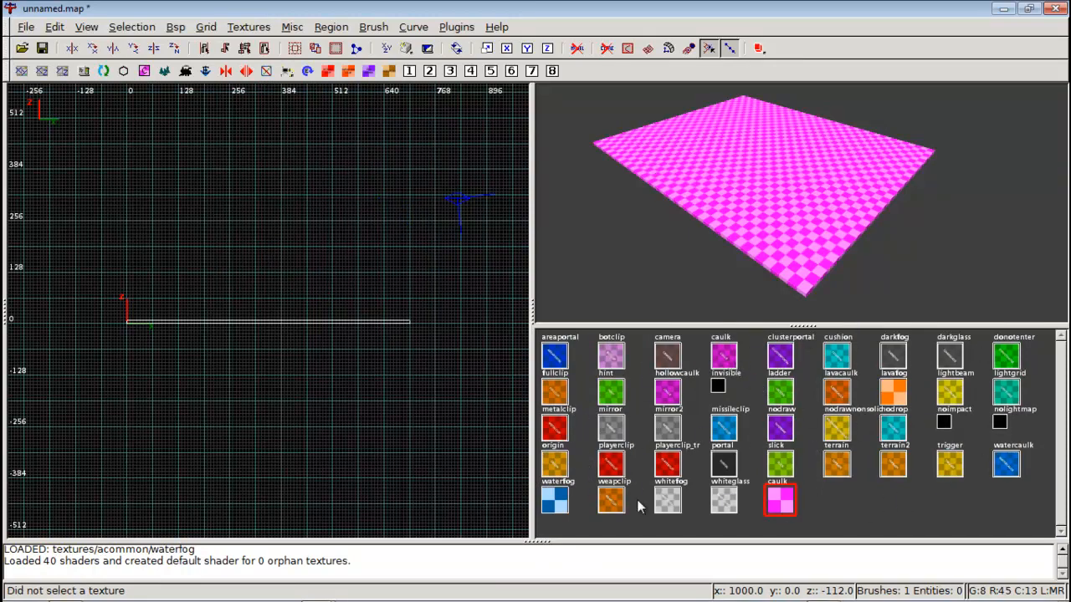
Apply the acommon caulk texture to the slab, deselect it, and inspect it up close in the 3D view
left_click(811, 235, "shift")
left_click(725, 357)
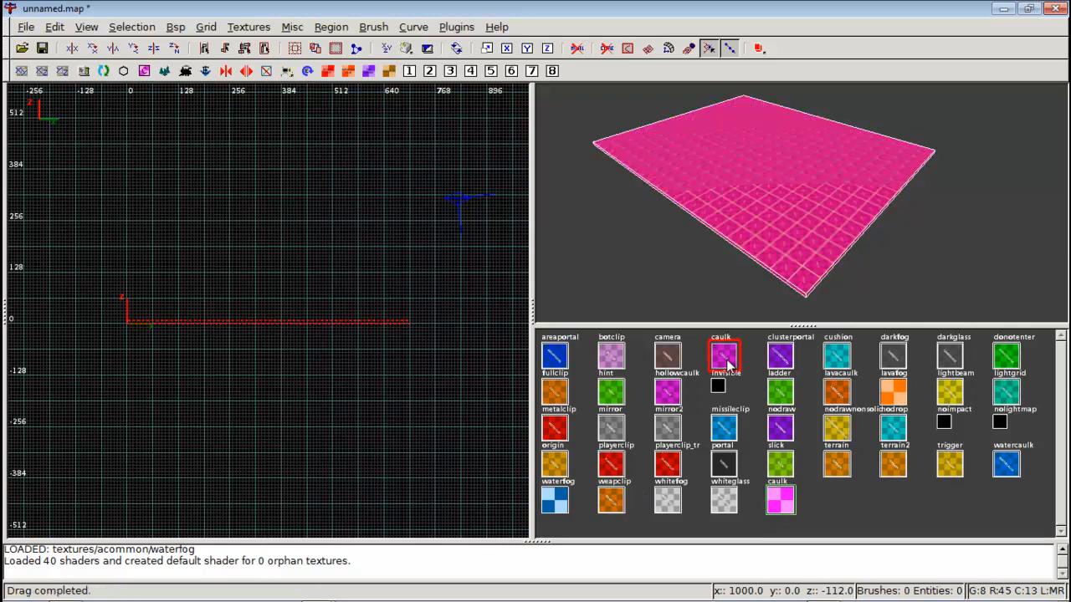
key("Escape")
right_click(848, 200)
key("Up")
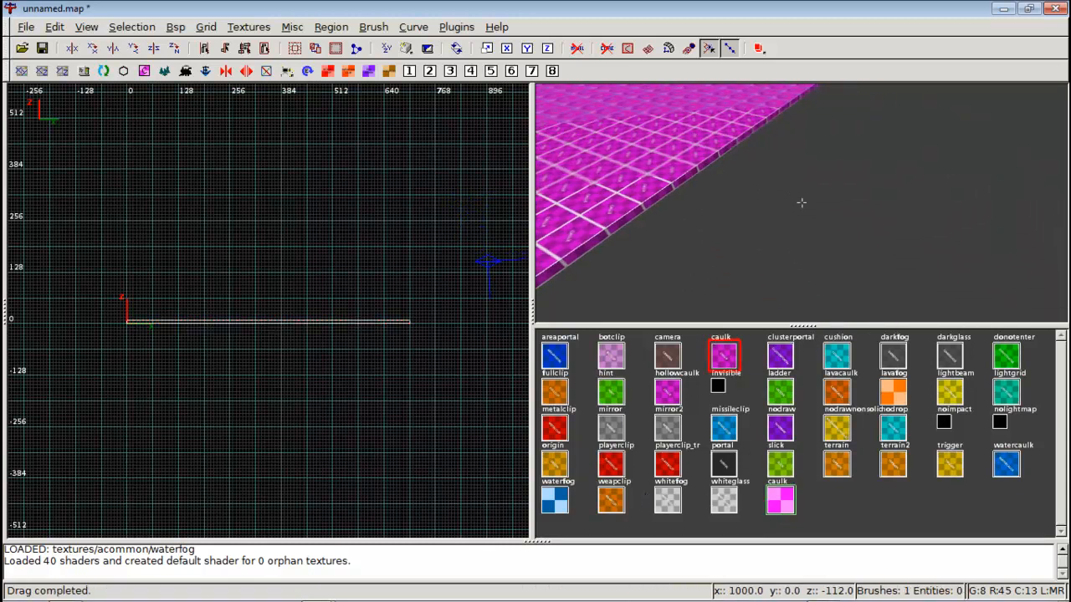
key("Down")
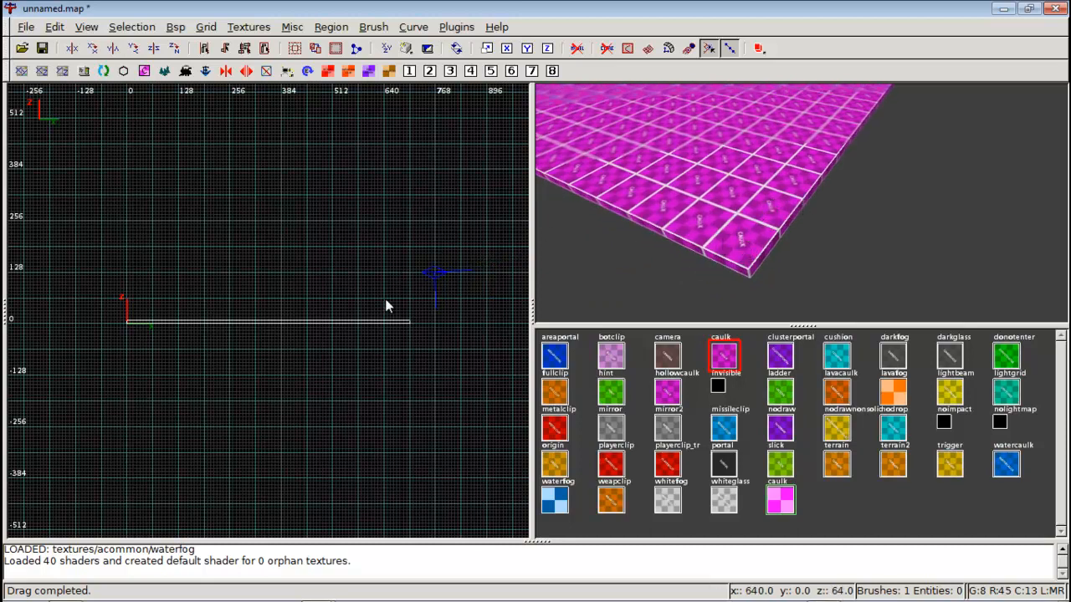
Shrink the slab in the top view to a square of about 64 by 64 units and inspect it in 3D
key("ctrl+Tab")
scroll(325, 306, "down", 2)
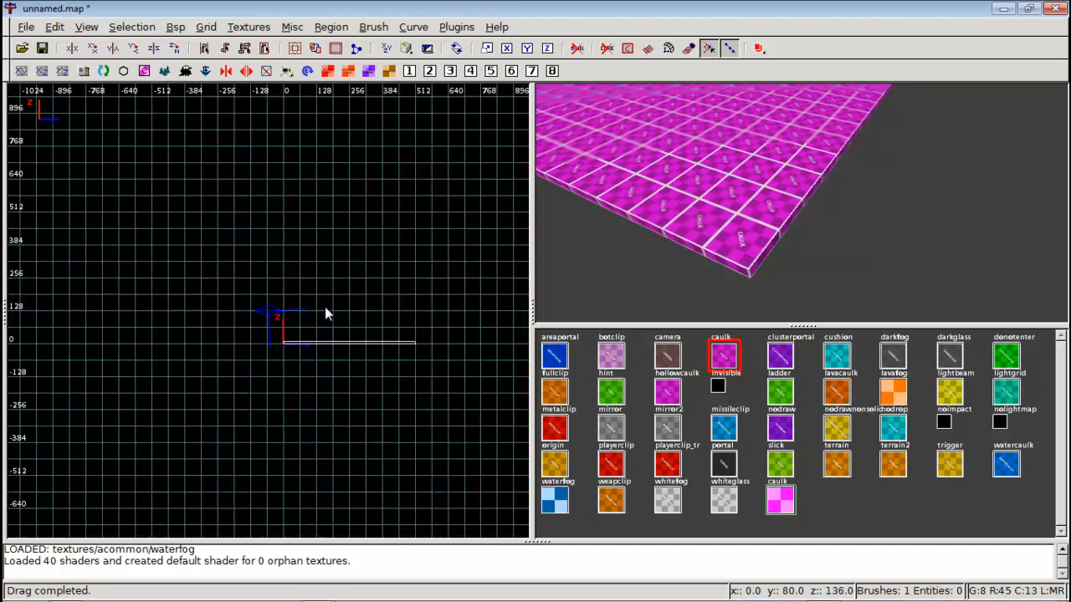
key("ctrl+Tab")
right_click_drag(303, 315, 408, 388)
scroll(303, 316, "up", 2)
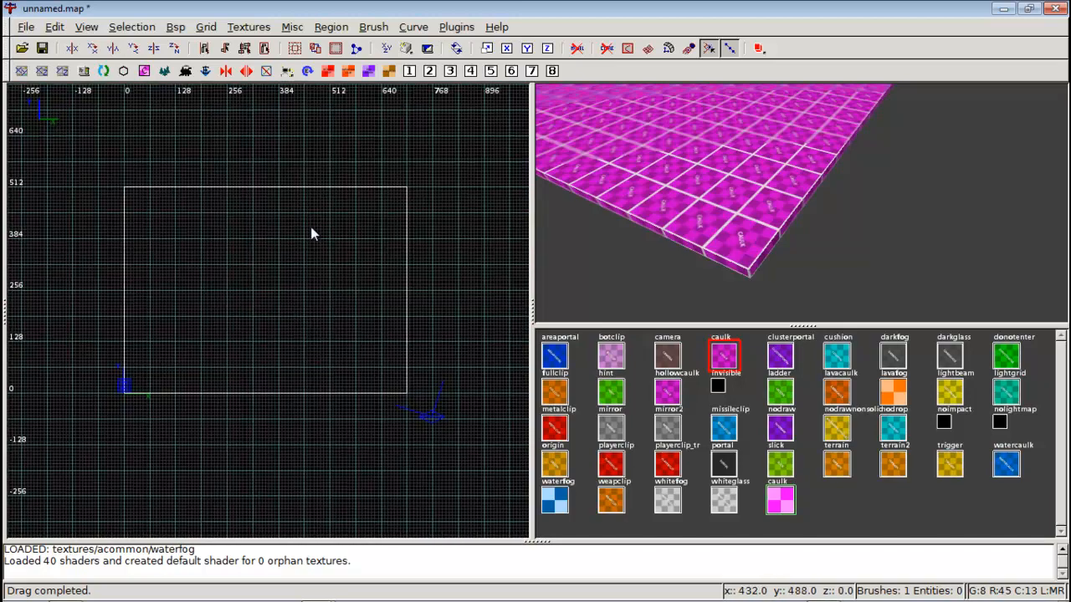
left_click(310, 227, "shift")
left_click_drag(290, 127, 295, 305)
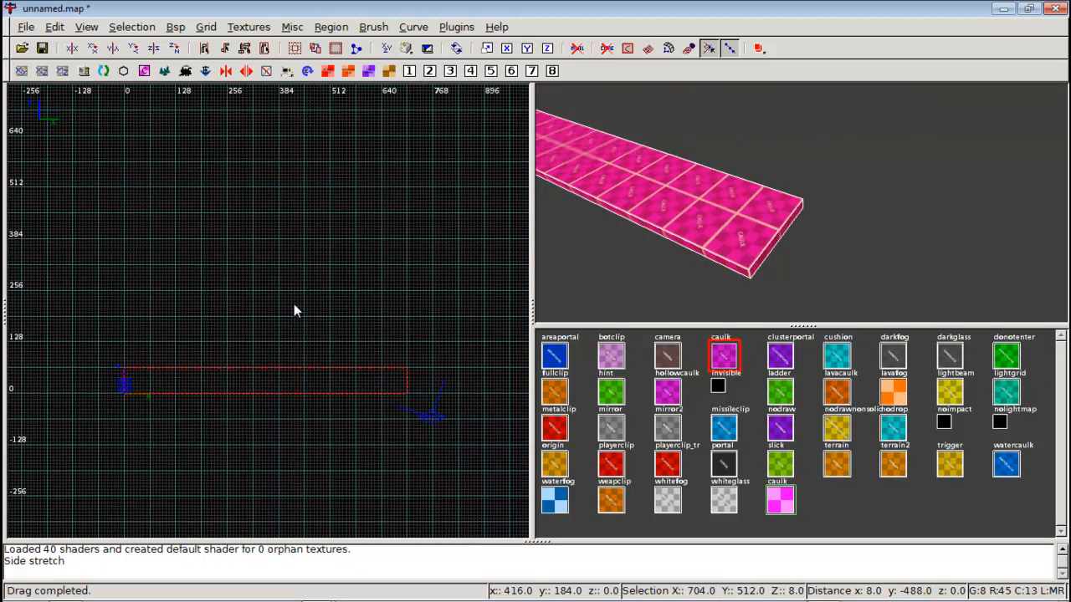
mouse_move(85, 374)
left_mouse_down()
mouse_move(150, 390)
mouse_move(327, 381)
left_mouse_up()
right_click(651, 274)
key("Up")
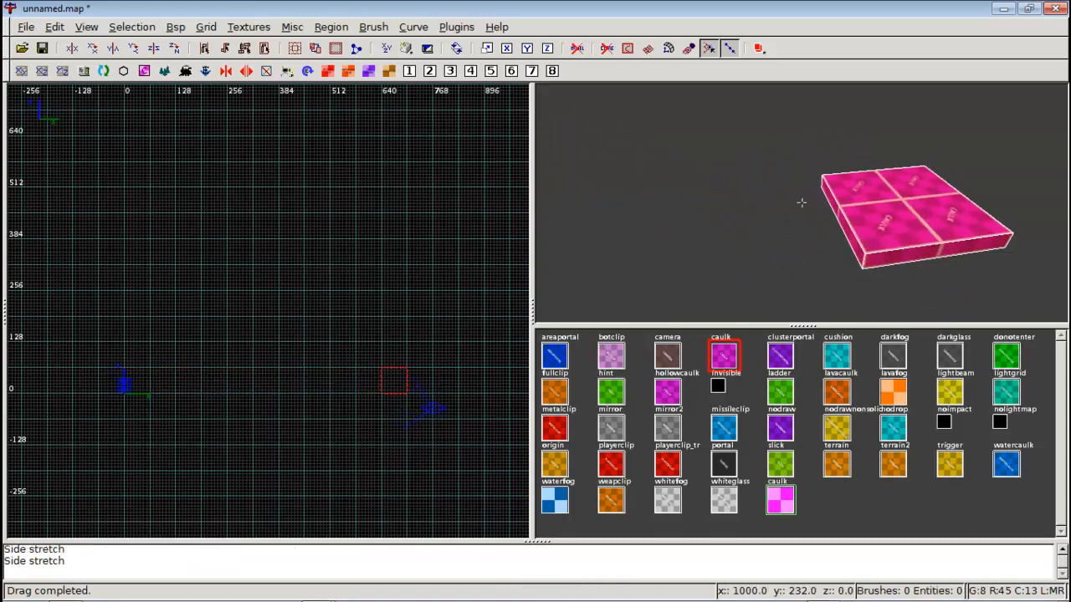
Examine the shrunken caulk slab from several angles in 3D and close up in the top view
key("Left")
right_click(802, 203)
right_click(802, 204)
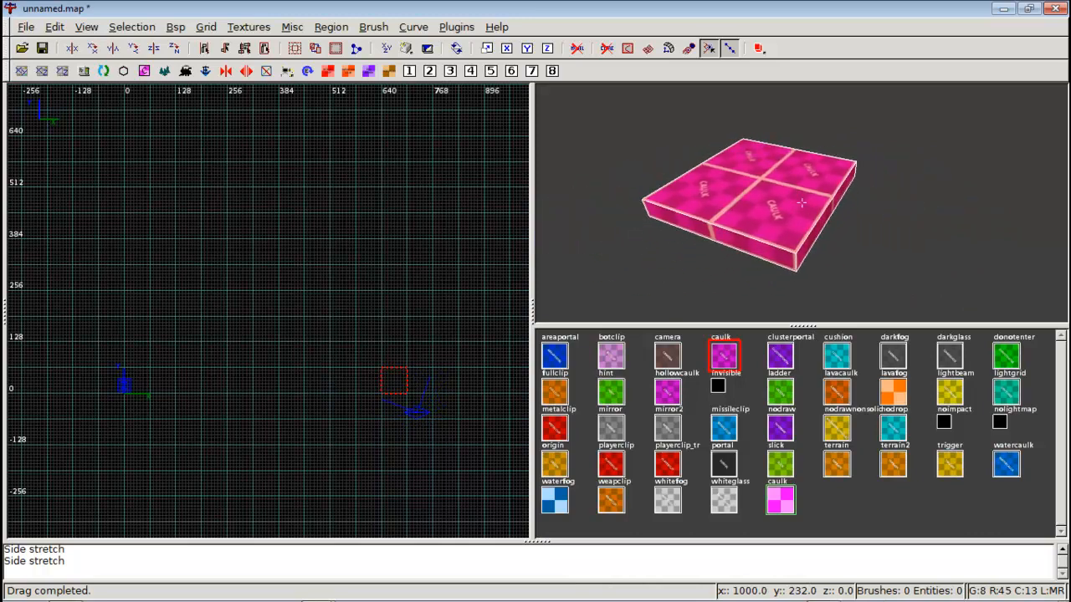
right_click(800, 203)
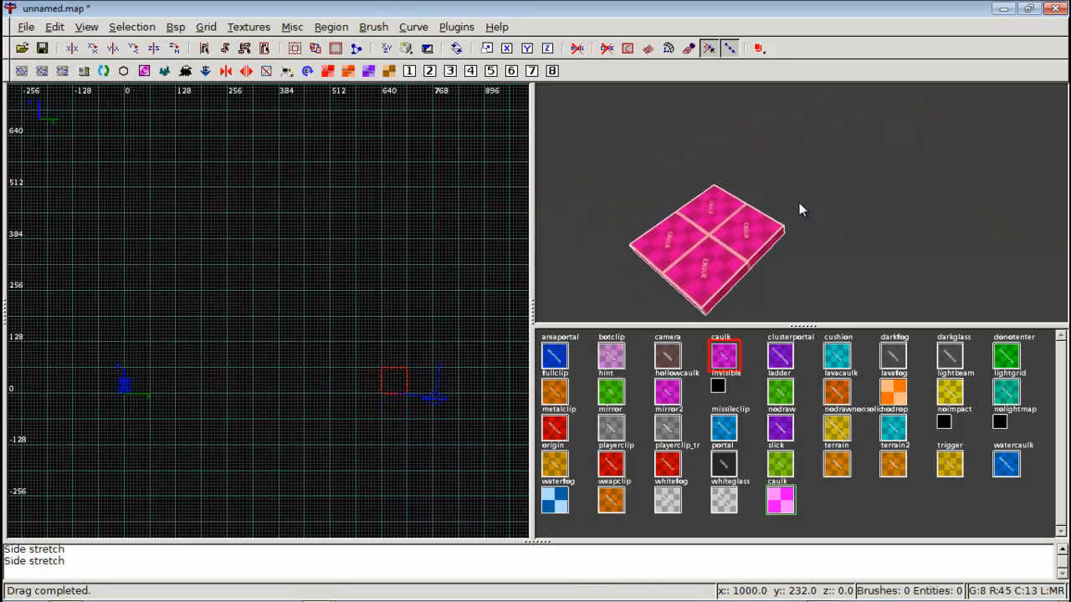
mouse_move(416, 314)
right_mouse_down()
mouse_move(342, 271)
mouse_move(341, 288)
mouse_move(367, 270)
right_mouse_up()
scroll(416, 314, "up", 3)
scroll(342, 288, "up", 2)
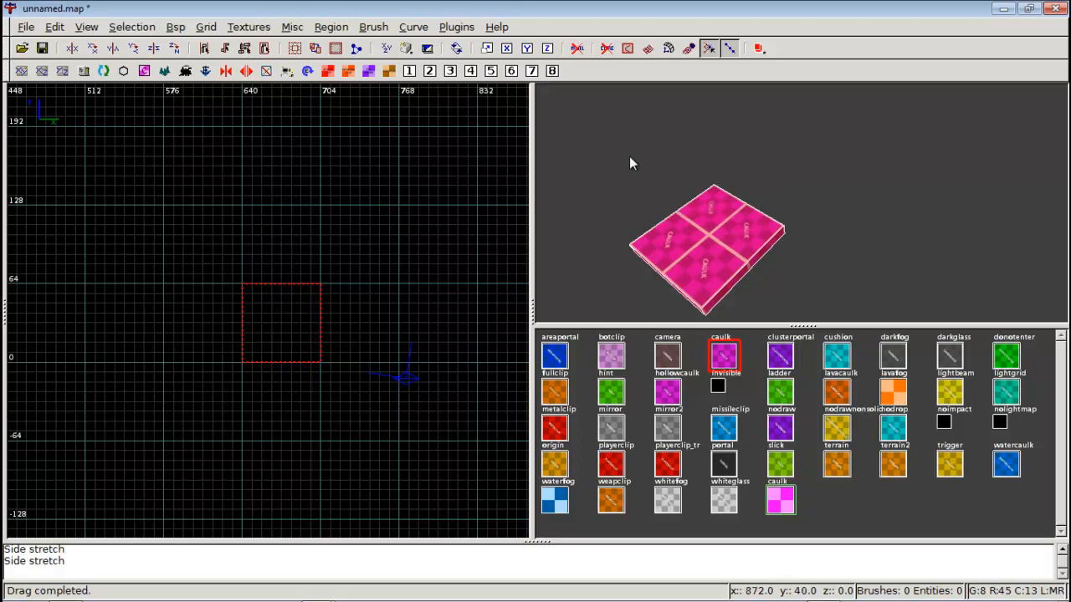
Load the icytutorial texture set and browse it to the amber tile textures
left_click(248, 27)
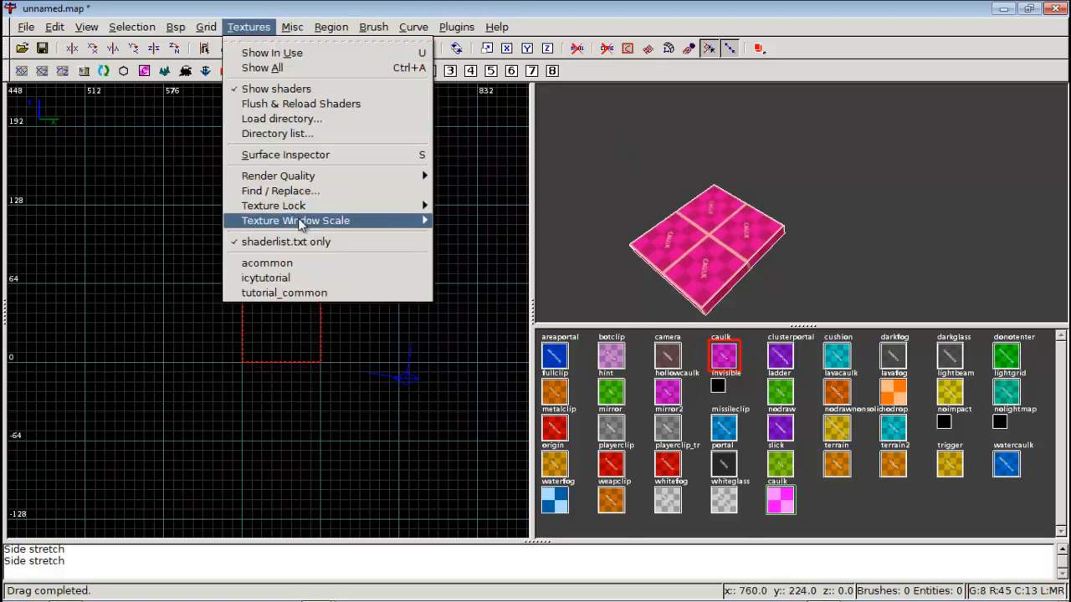
left_click(305, 278)
scroll(879, 401, "down", 5)
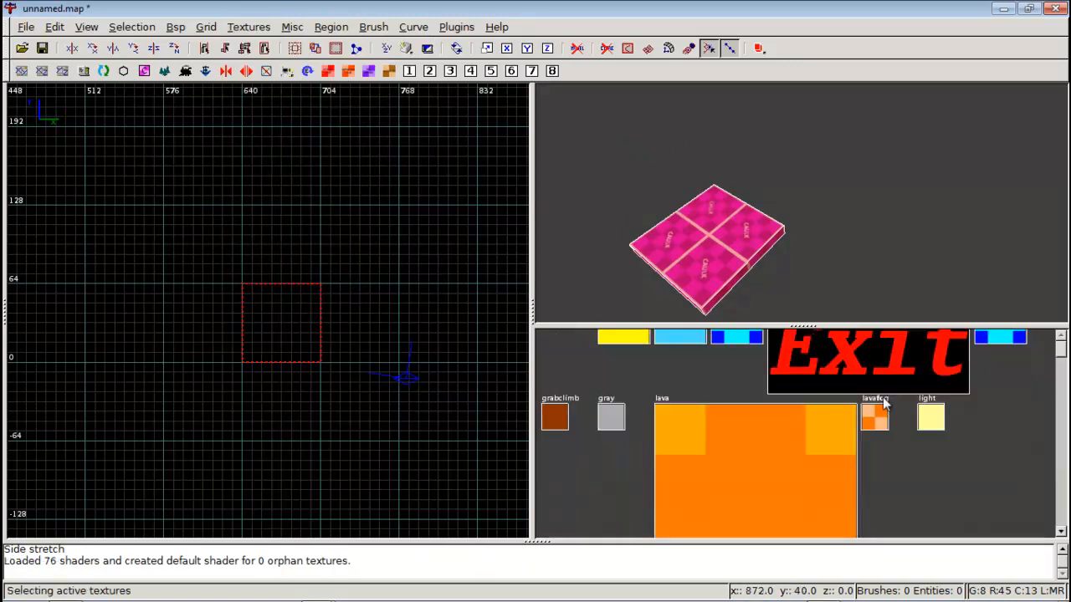
scroll(879, 400, "down", 3)
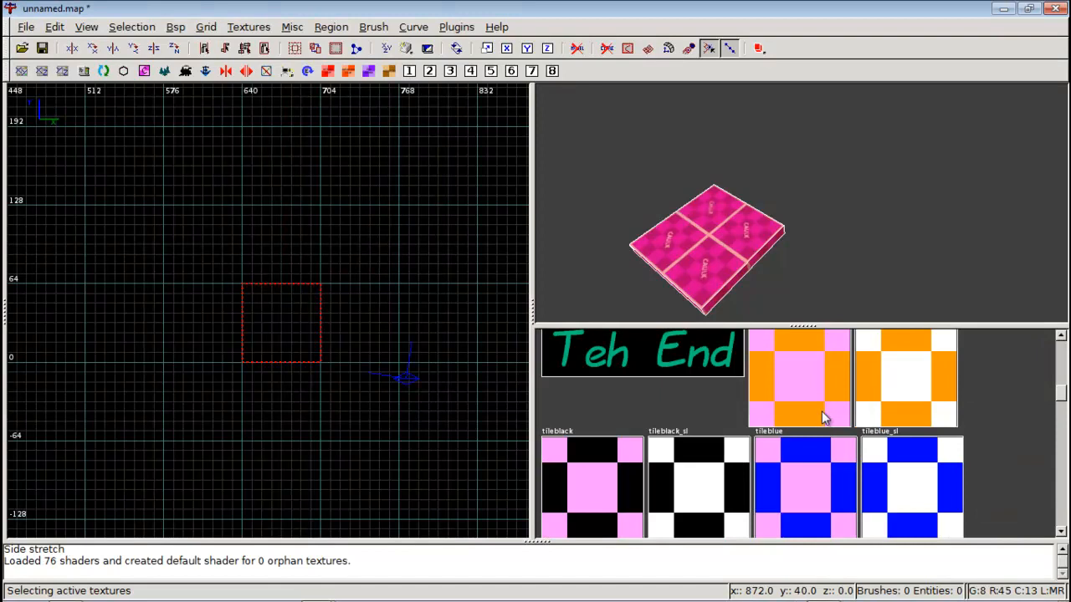
scroll(909, 414, "up", 1)
scroll(908, 413, "down", 2)
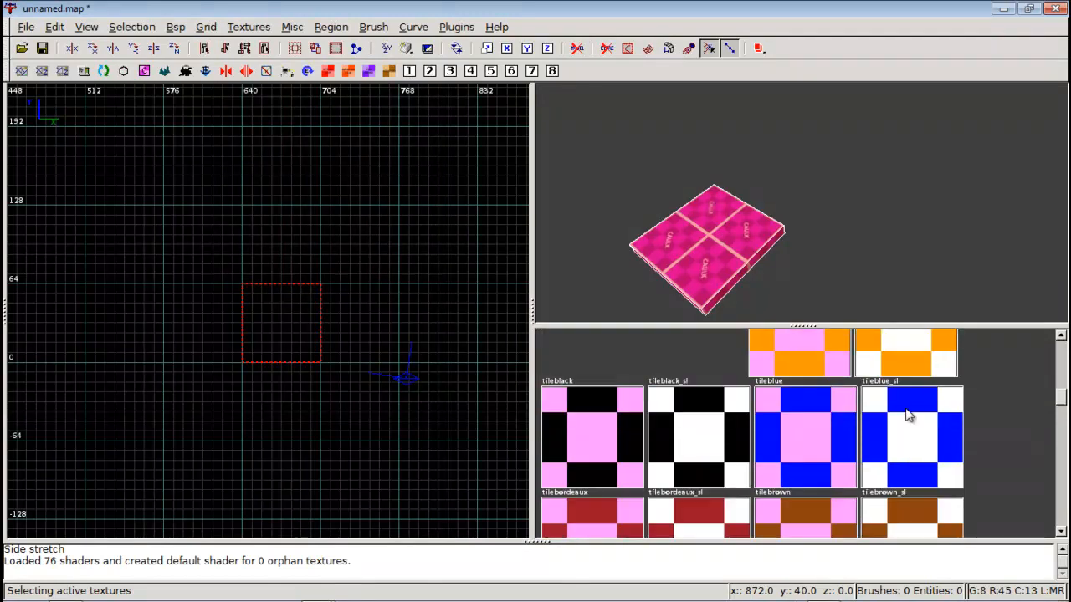
scroll(862, 401, "up", 1)
left_click(824, 404, "shift")
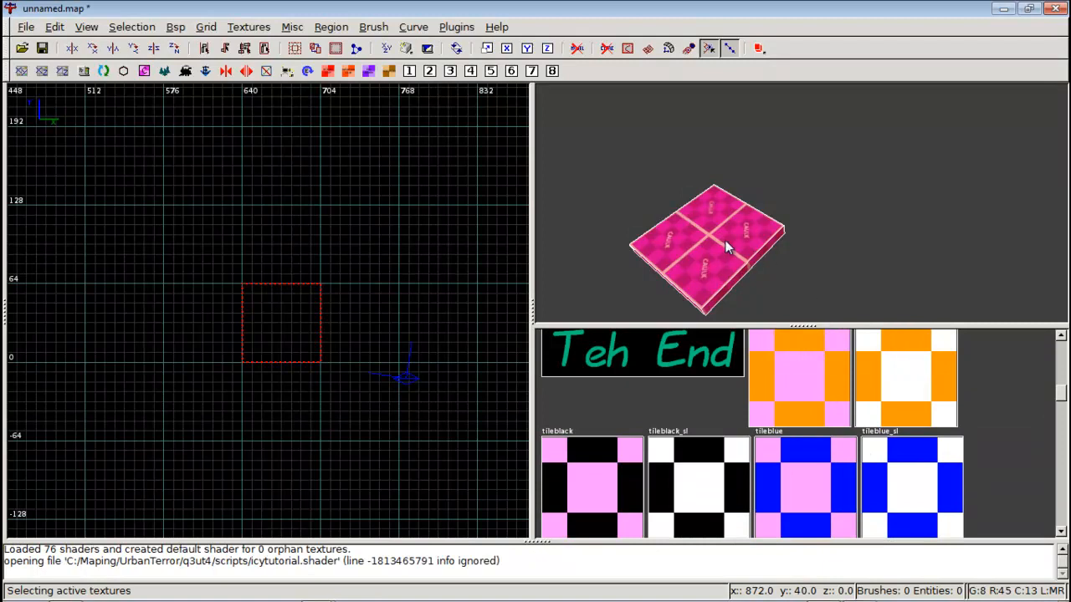
Select only the slab's top face, apply the tileamber_sl texture, deselect it, and inspect the face in 3D
key("Escape")
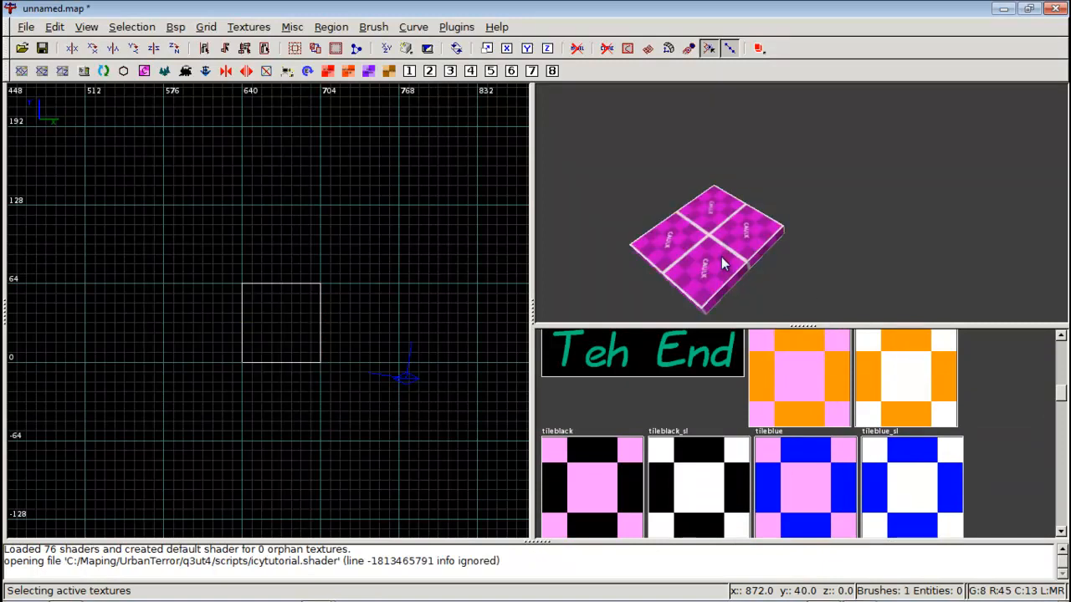
left_click(721, 256, "ctrl+shift")
scroll(862, 394, "down", 4)
scroll(863, 393, "down", 3)
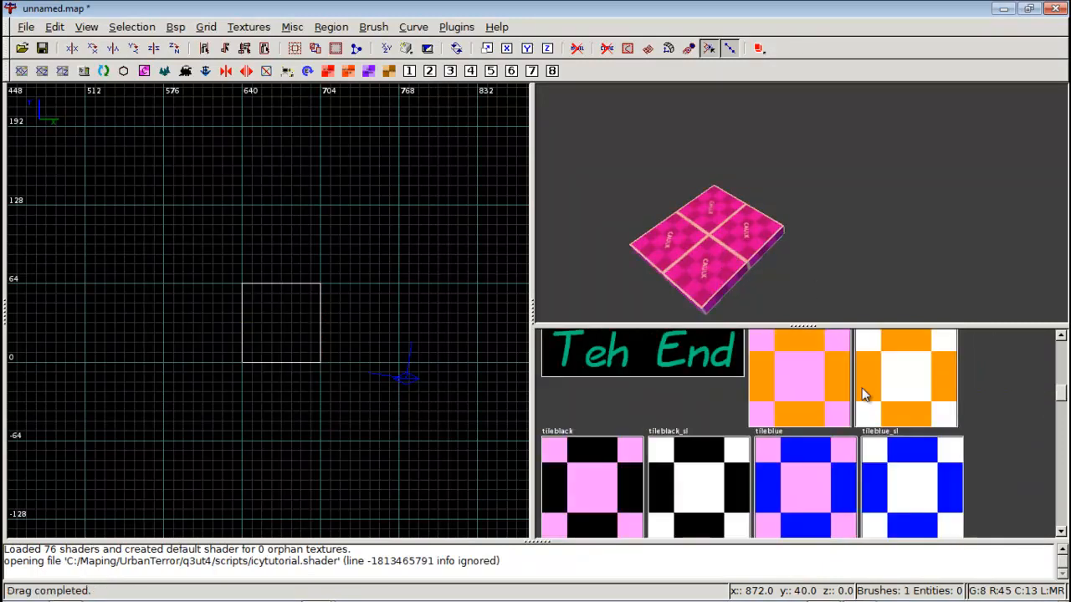
left_click(911, 394)
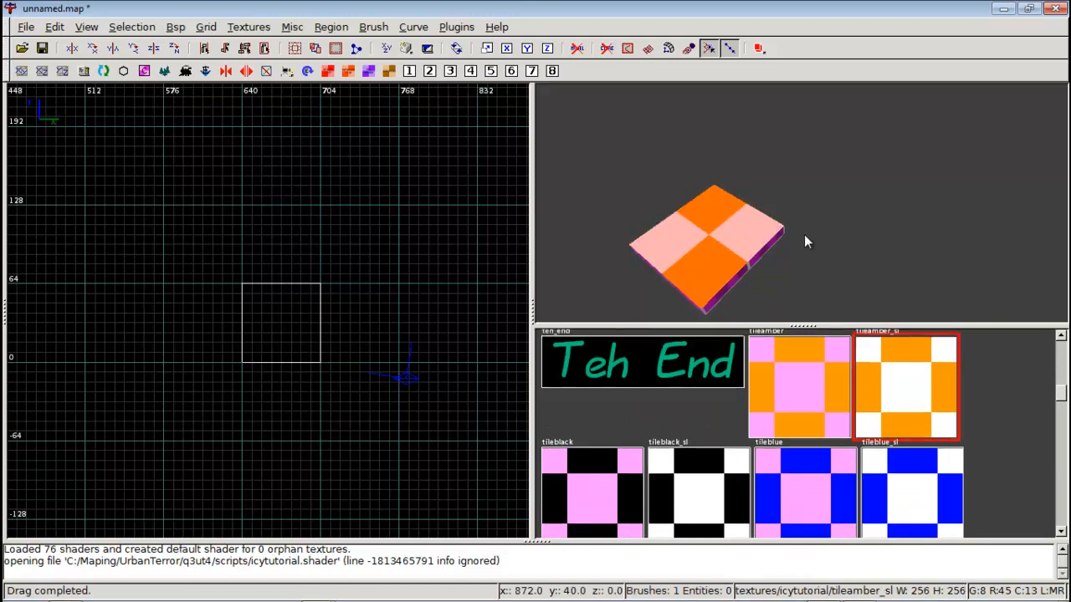
key("Escape")
right_click(801, 203)
key("Left")
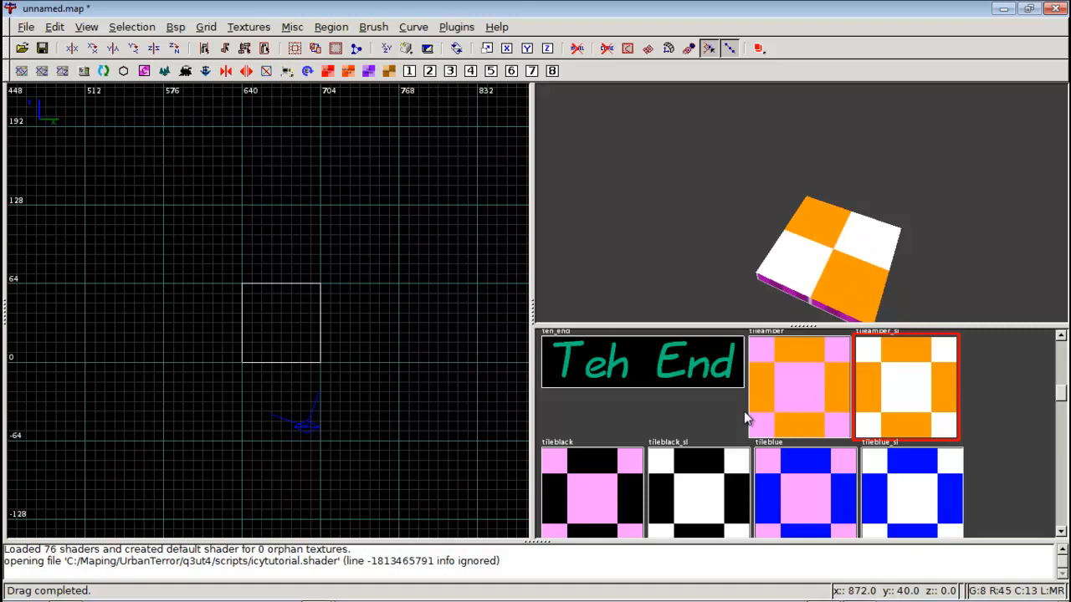
Reselect the slab's top face and apply the acommon caulk texture to it
scroll(744, 409, "up", 3)
scroll(744, 408, "up", 3)
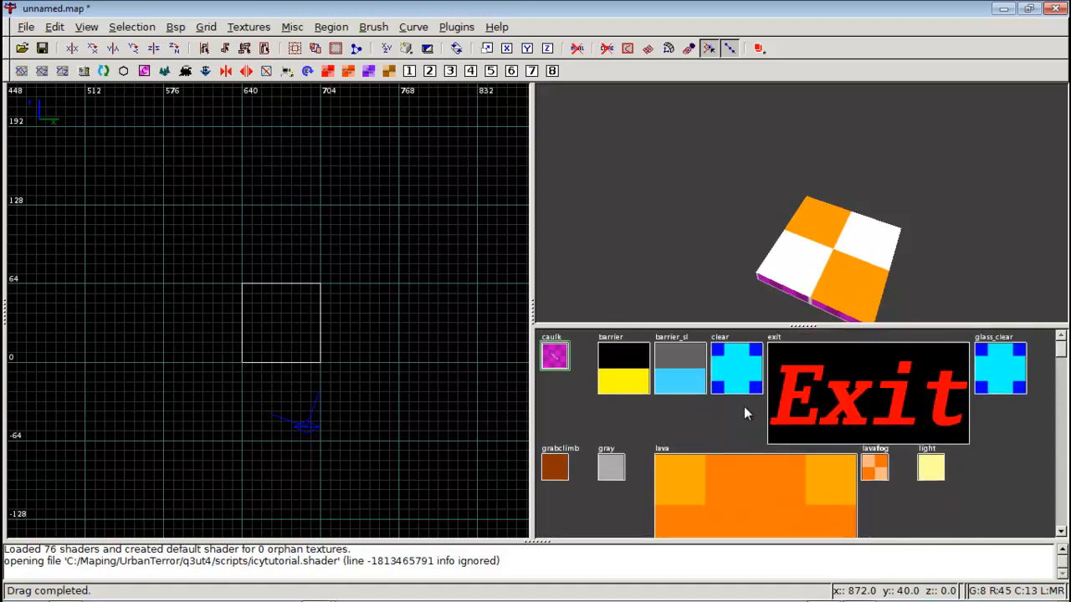
left_click(836, 265, "shift")
scroll(612, 377, "up", 5)
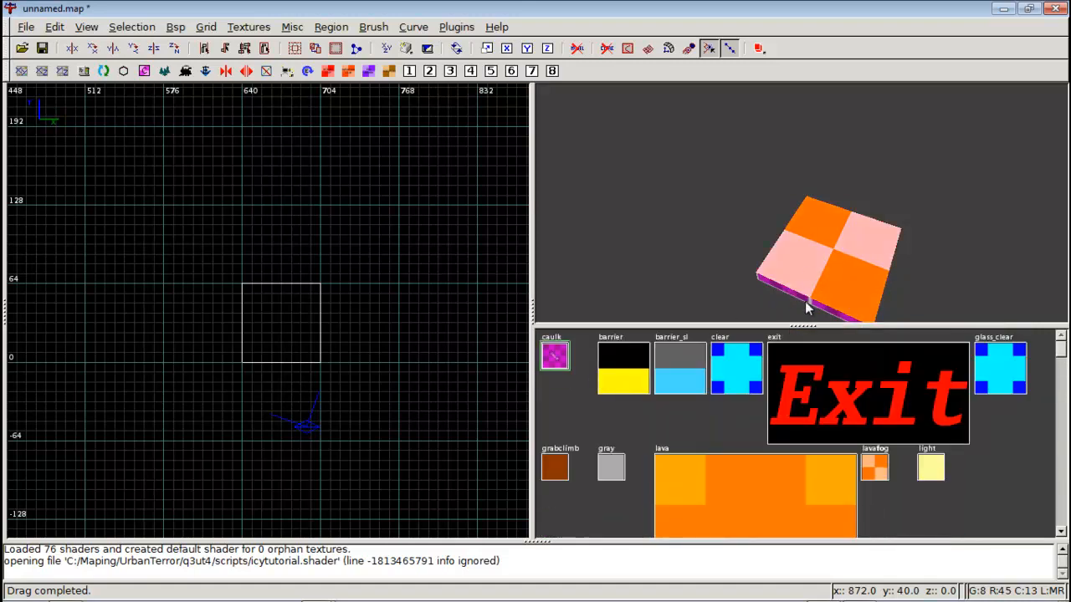
left_click(555, 356)
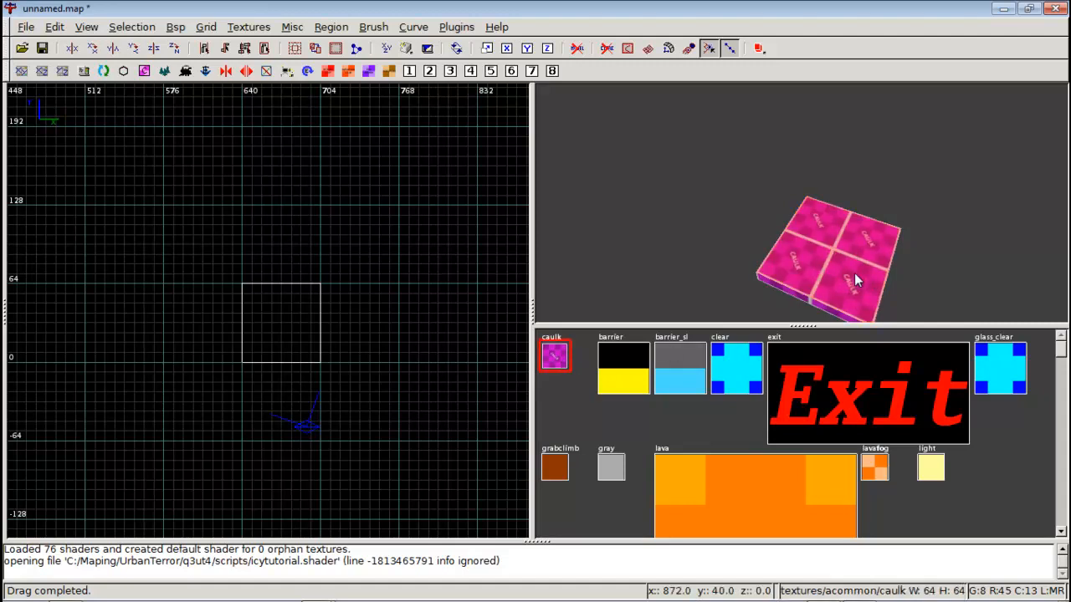
Load the tutorial_common set, try its caulk on the slab's top face, and reapply the acommon caulk
left_click(249, 27)
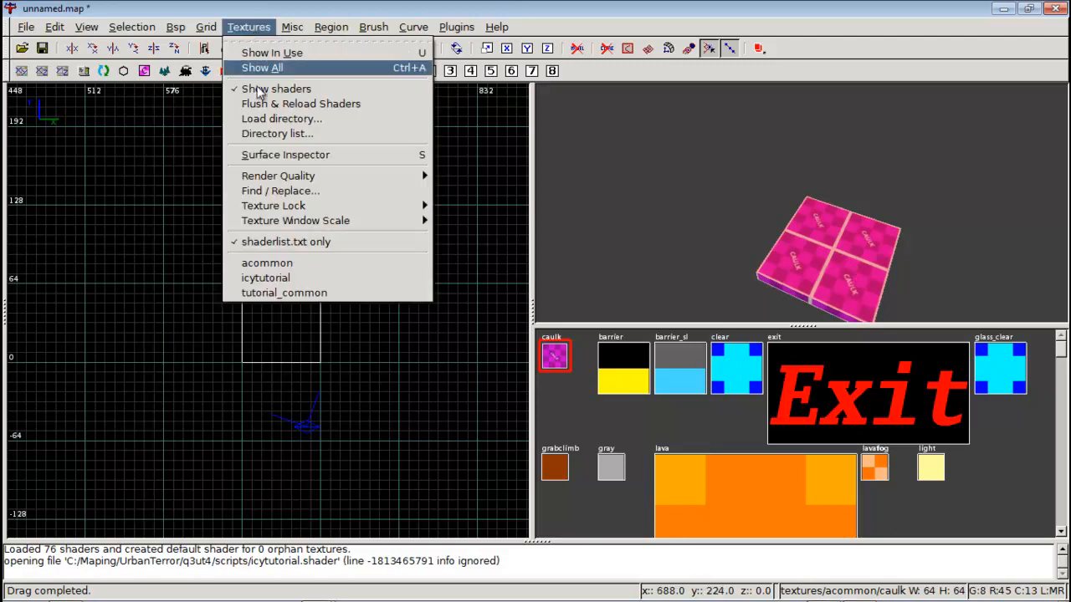
left_click(285, 293)
left_click(611, 355)
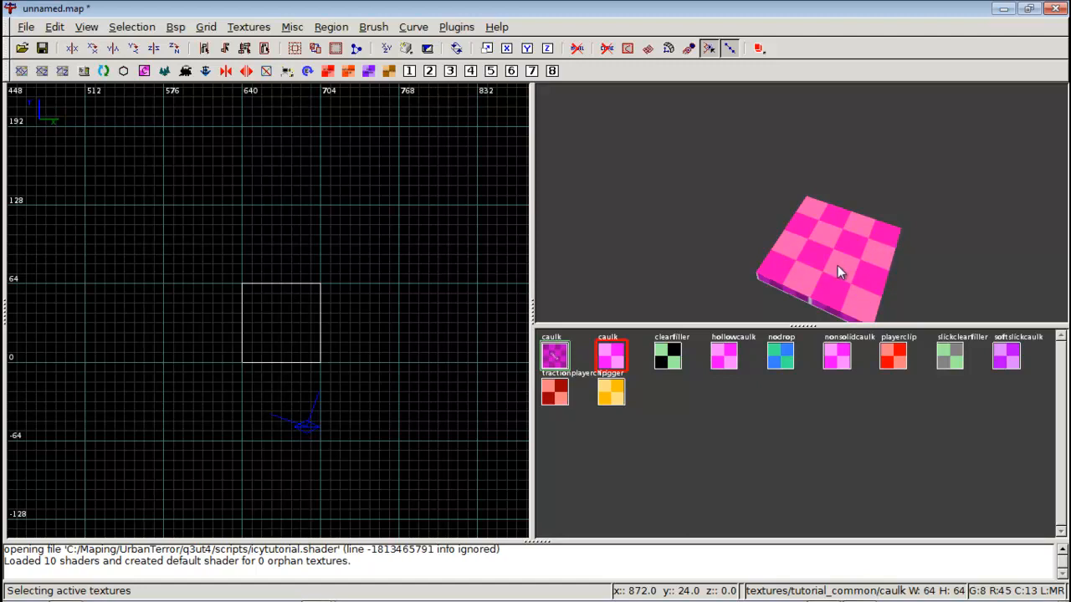
left_click(566, 354)
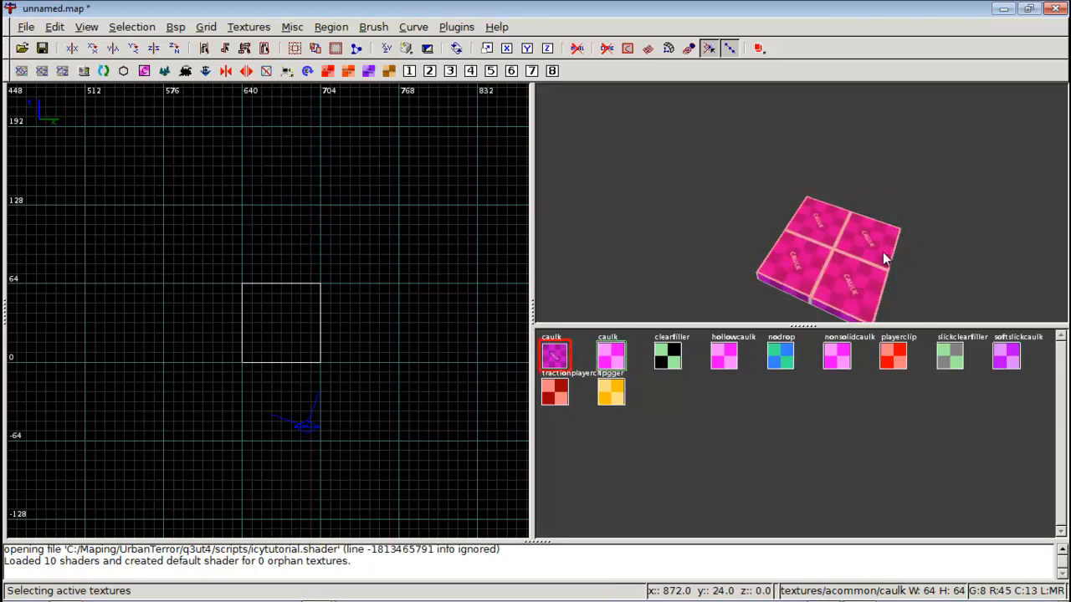
right_click(883, 253)
right_click(801, 201)
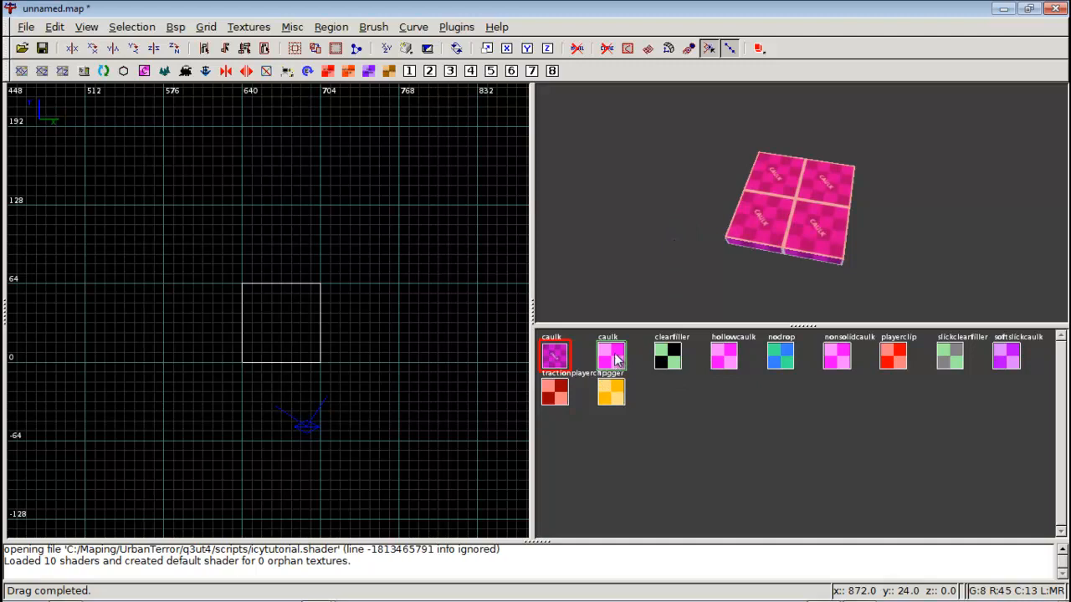
Load the acommon texture set again and check the slab in the 3D view
left_click(249, 27)
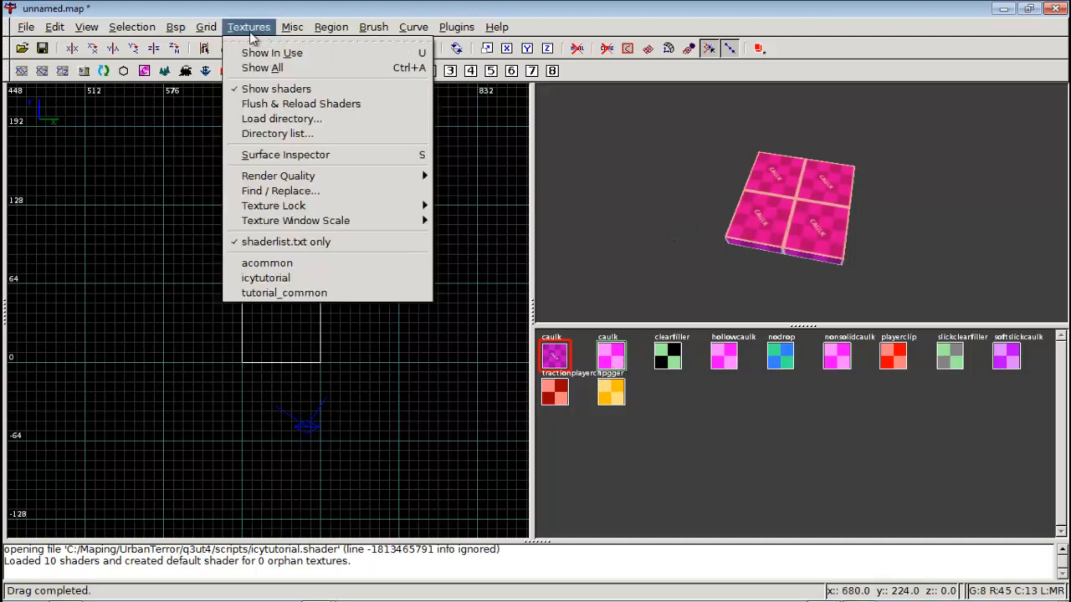
left_click(276, 264)
right_click(801, 210)
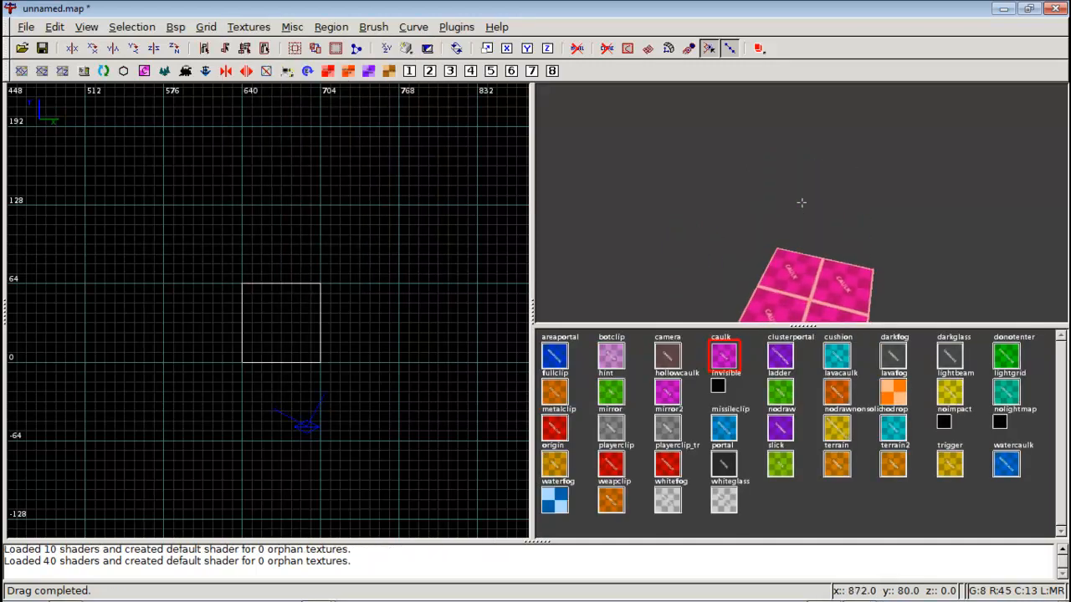
Stretch the slab along Y in the top view to a length of 512 units and inspect it in 3D
scroll(362, 300, "down", 8)
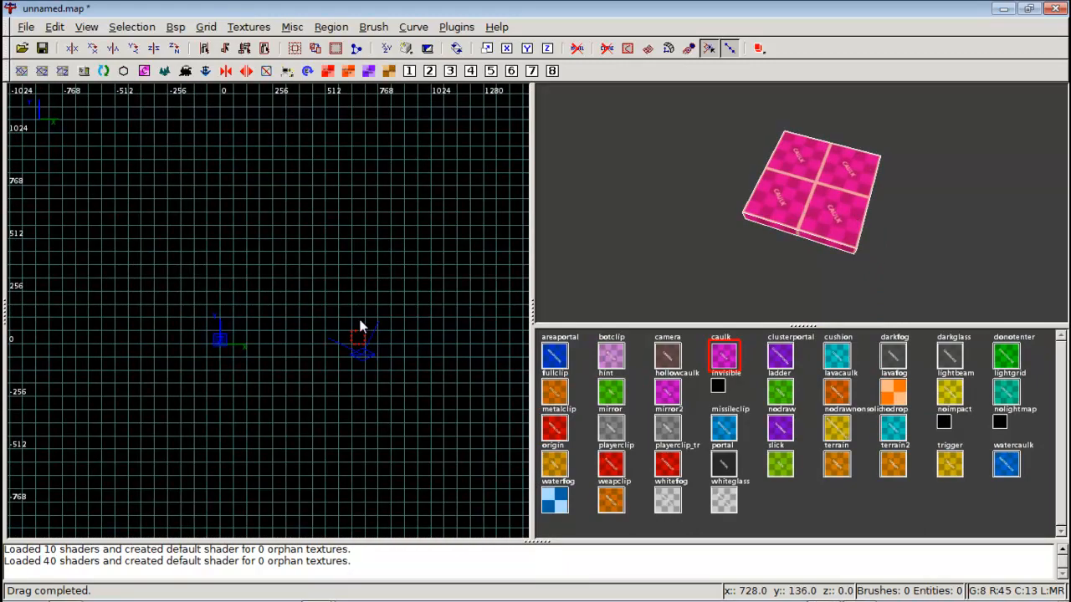
left_click_drag(359, 325, 363, 253)
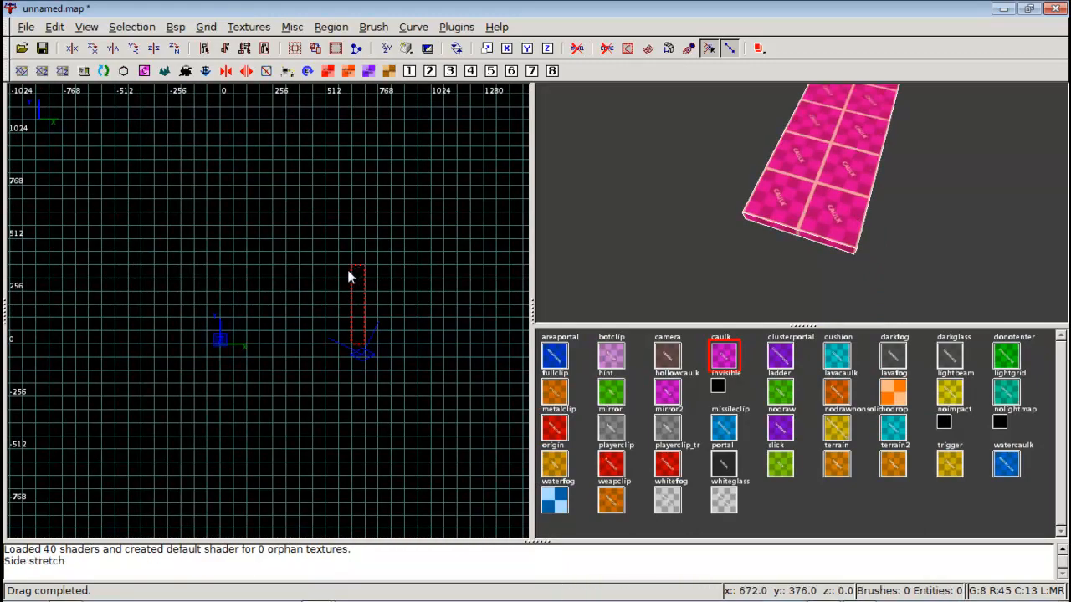
right_click_drag(348, 269, 327, 286)
scroll(341, 279, "up", 3)
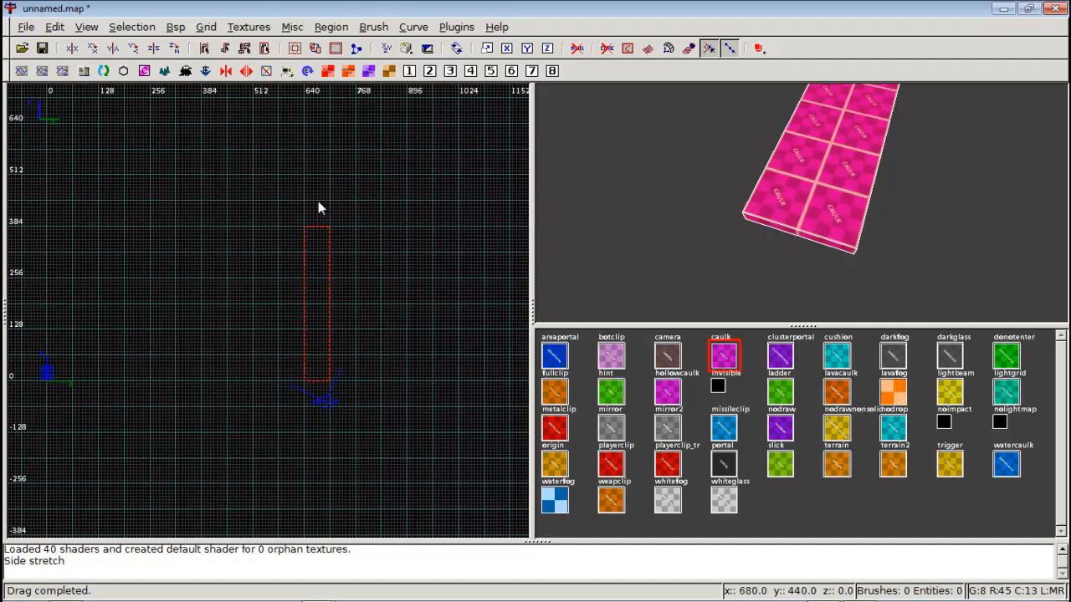
left_click_drag(316, 206, 310, 158)
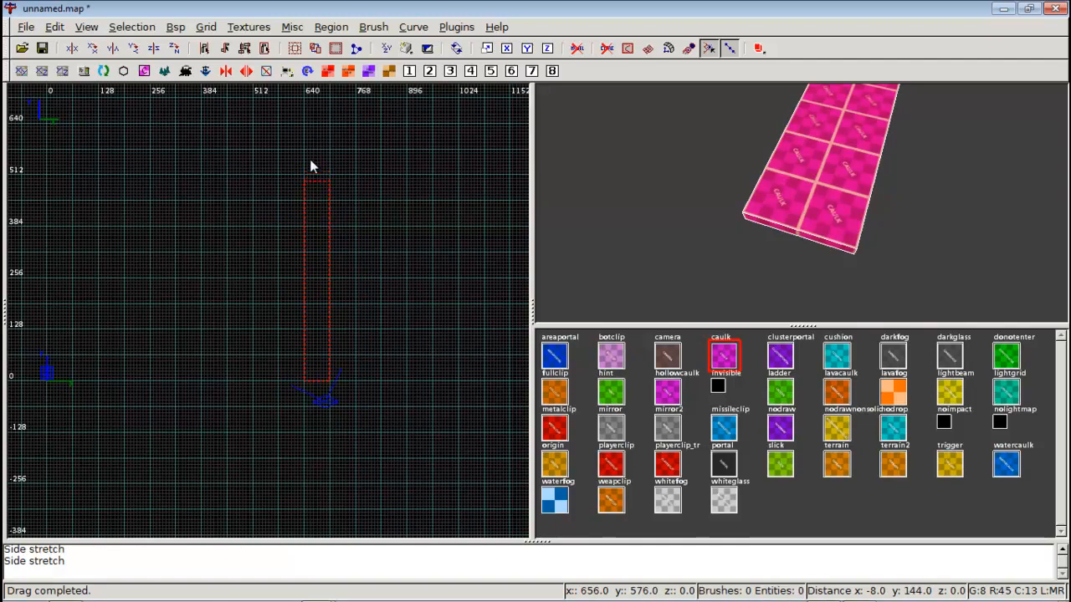
scroll(713, 235, "down", 4)
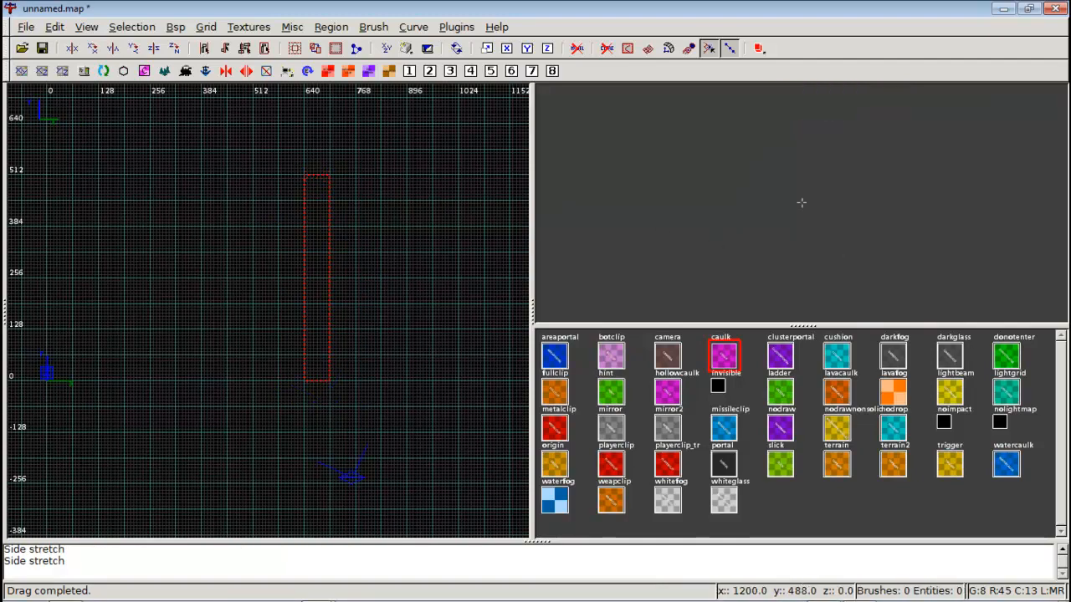
key("Right")
key("Left")
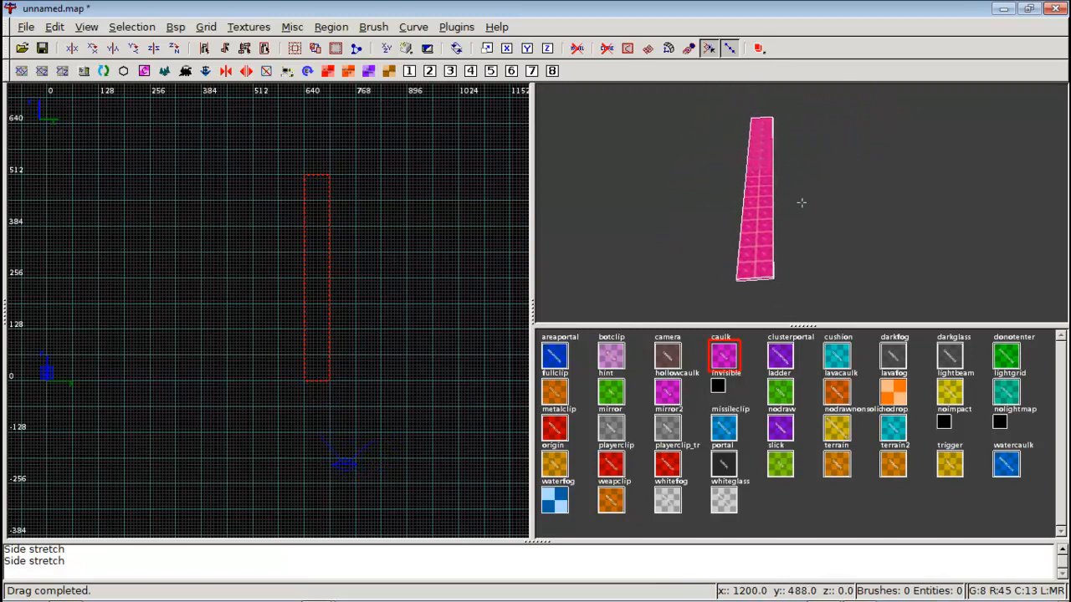
right_click(801, 203)
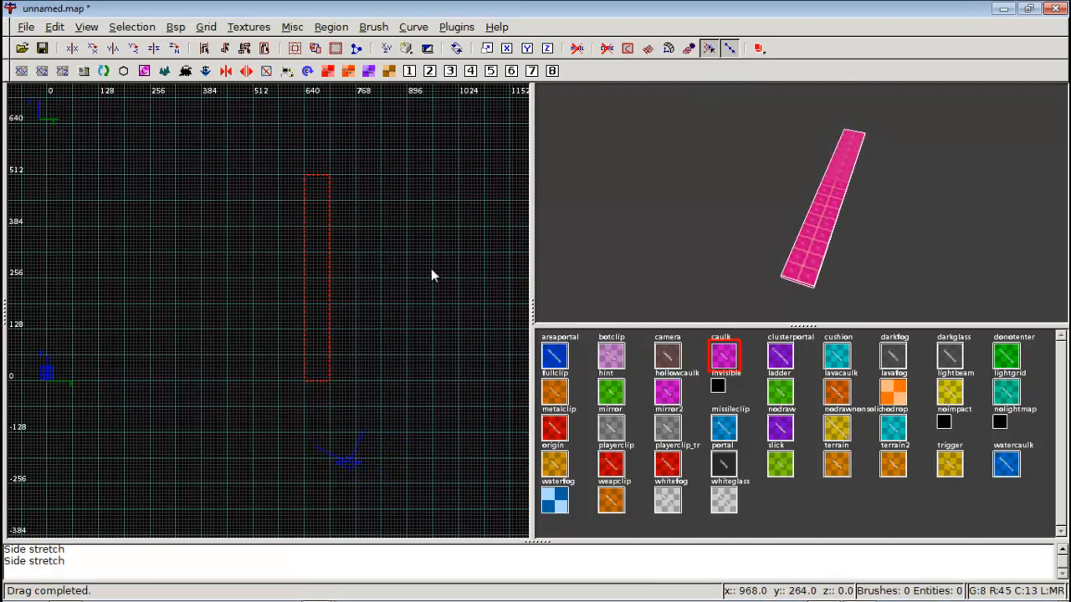
Extend the slab's far end in the top view to Y 1024 and inspect the longer strip in 3D
scroll(431, 268, "down", 3)
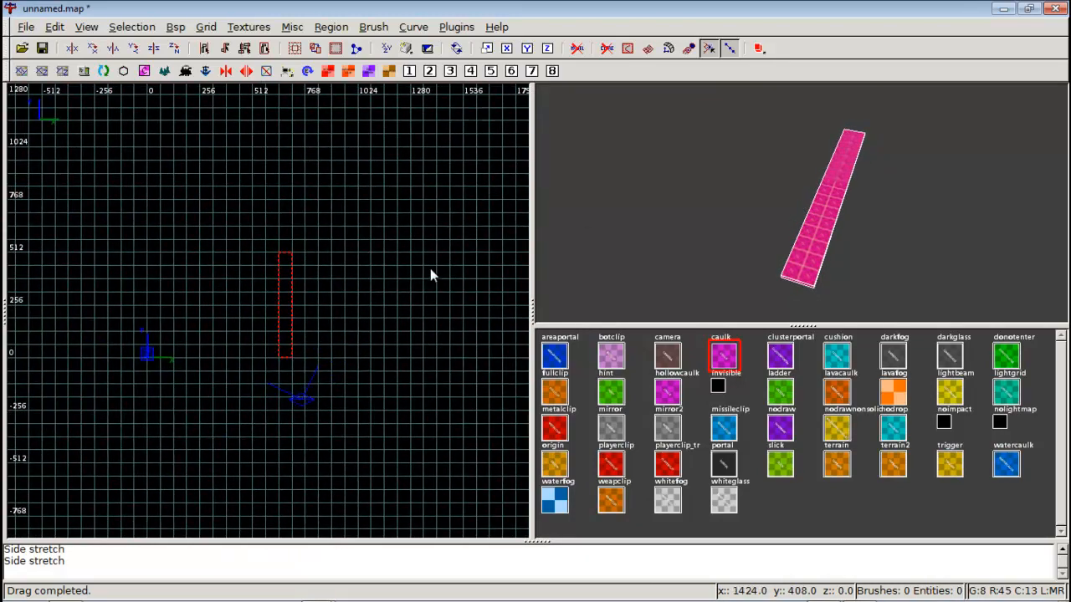
scroll(430, 269, "up", 1)
right_click_drag(394, 251, 379, 272)
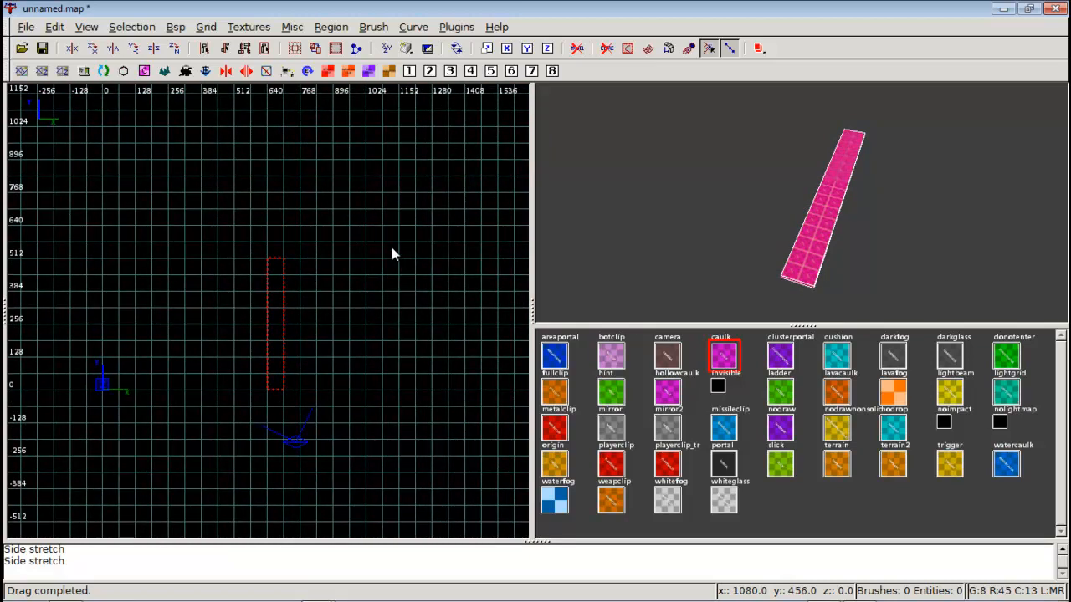
scroll(392, 247, "down", 1)
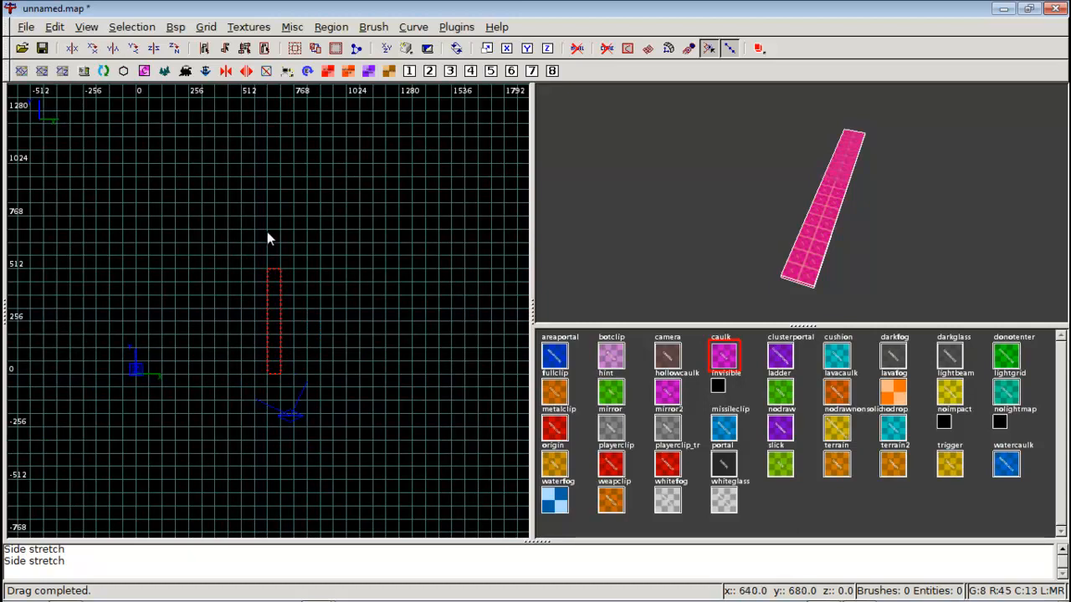
right_click_drag(270, 228, 271, 227)
scroll(271, 228, "up", 1)
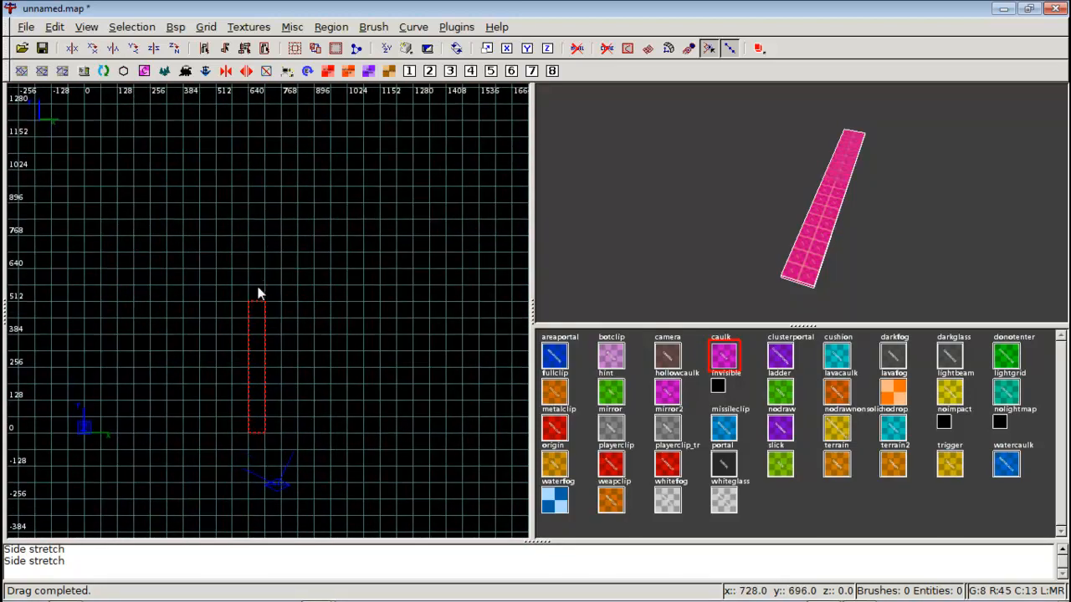
left_click_drag(258, 292, 265, 175)
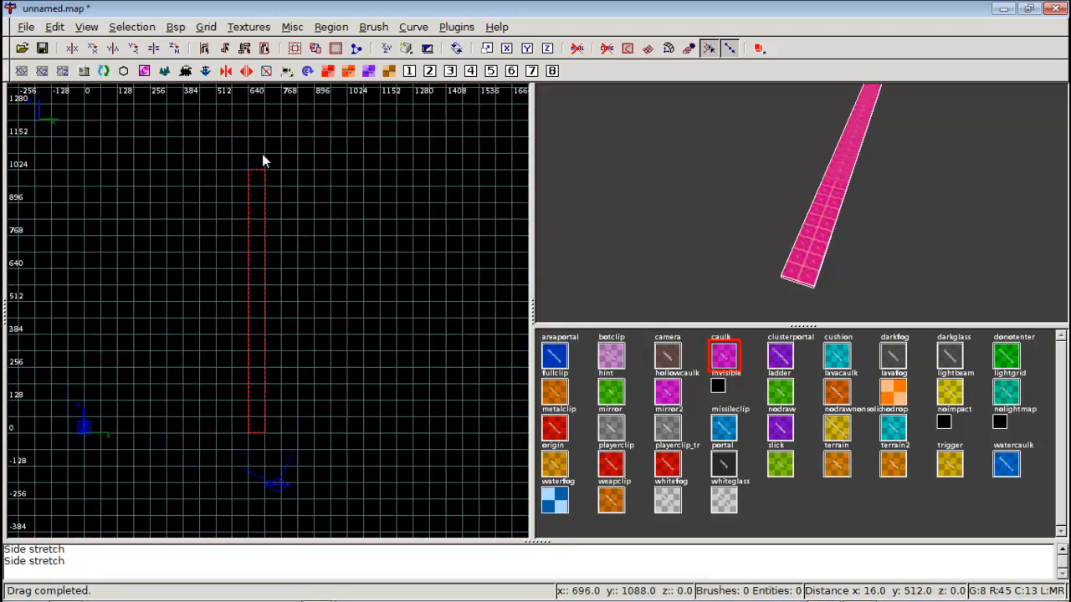
right_click(801, 203)
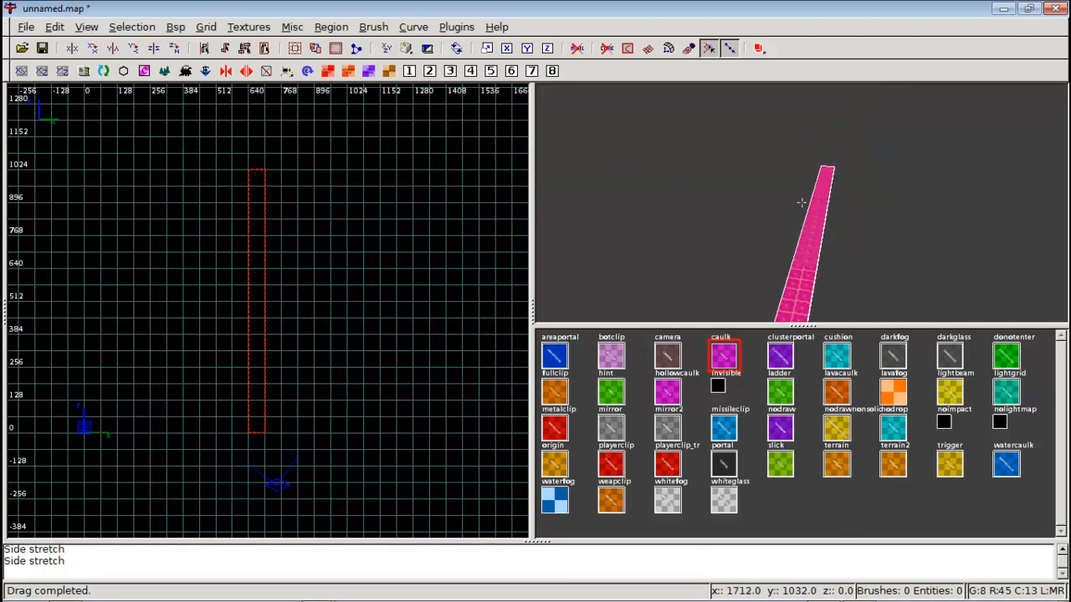
key("Right")
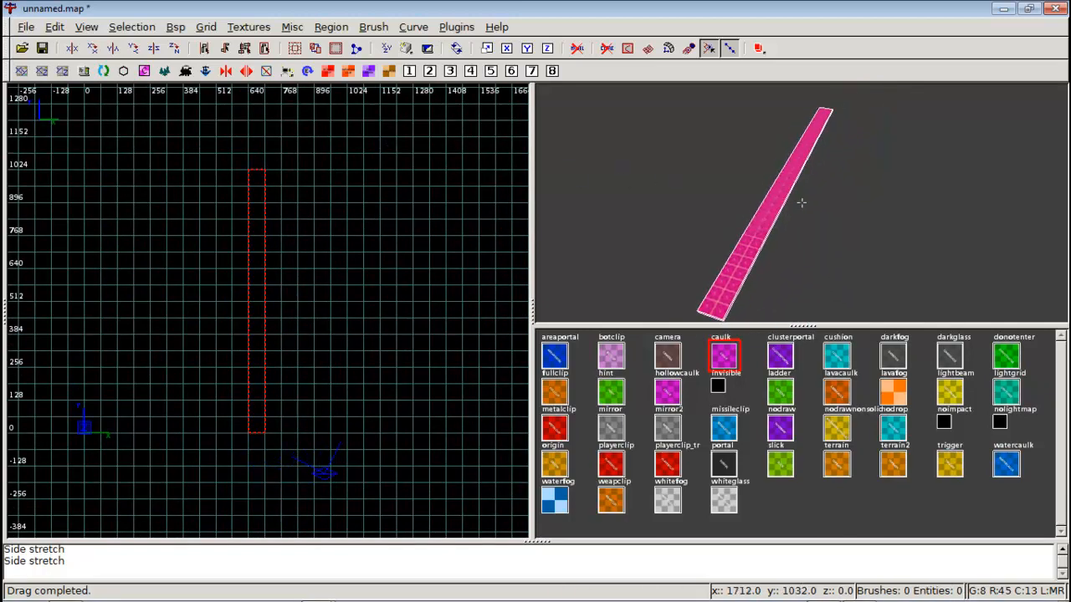
Widen the caulk slab in the top view to X 384 and shorten its far end to Y 512
right_click(802, 203)
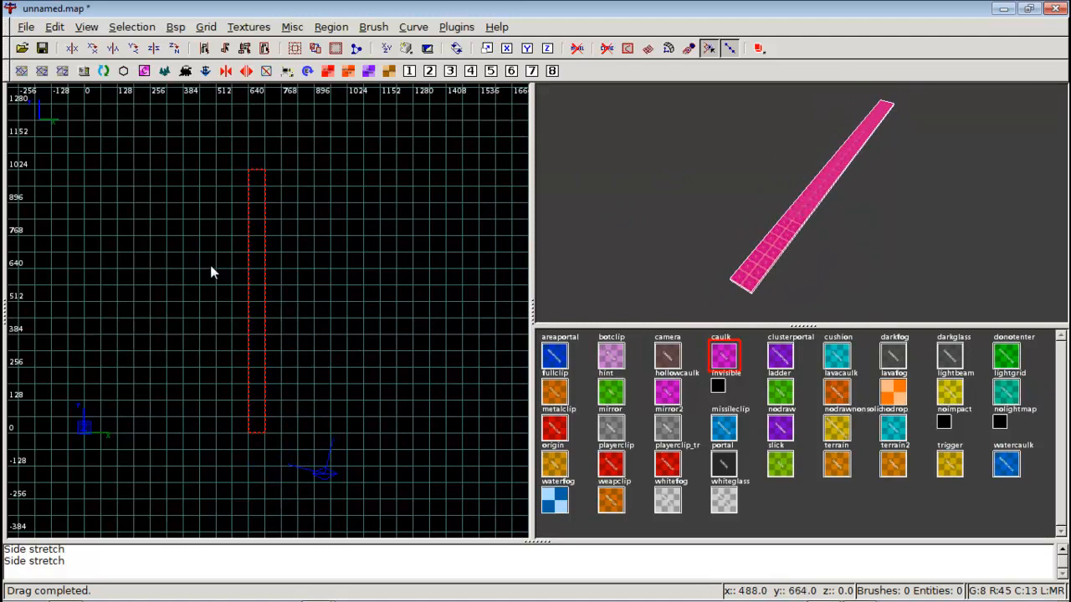
left_click_drag(211, 272, 146, 264)
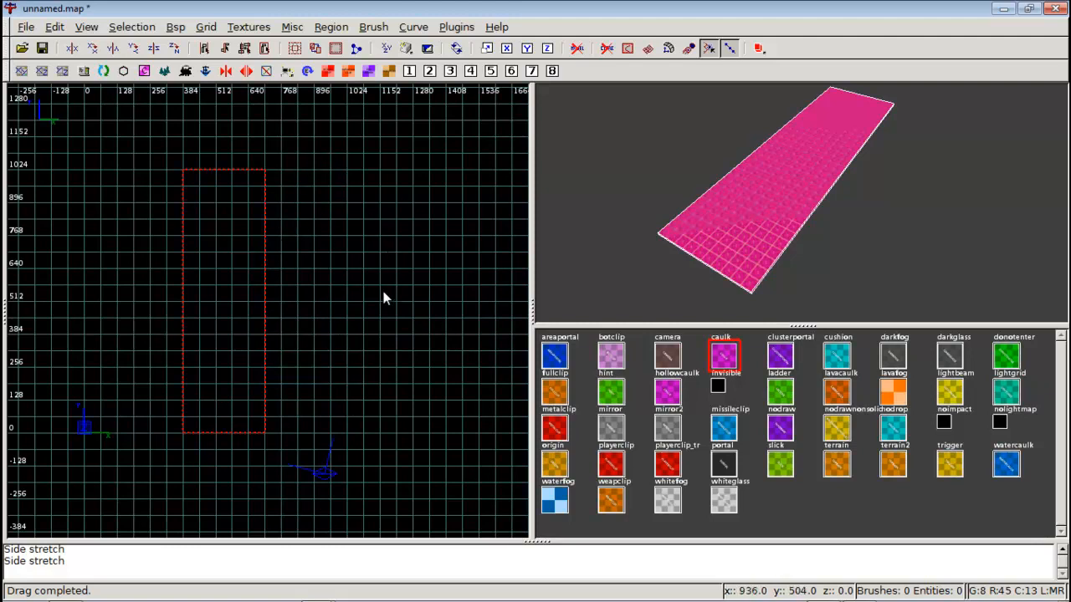
left_click_drag(229, 124, 205, 242)
right_click_drag(206, 242, 206, 190)
right_click_drag(213, 273, 209, 279)
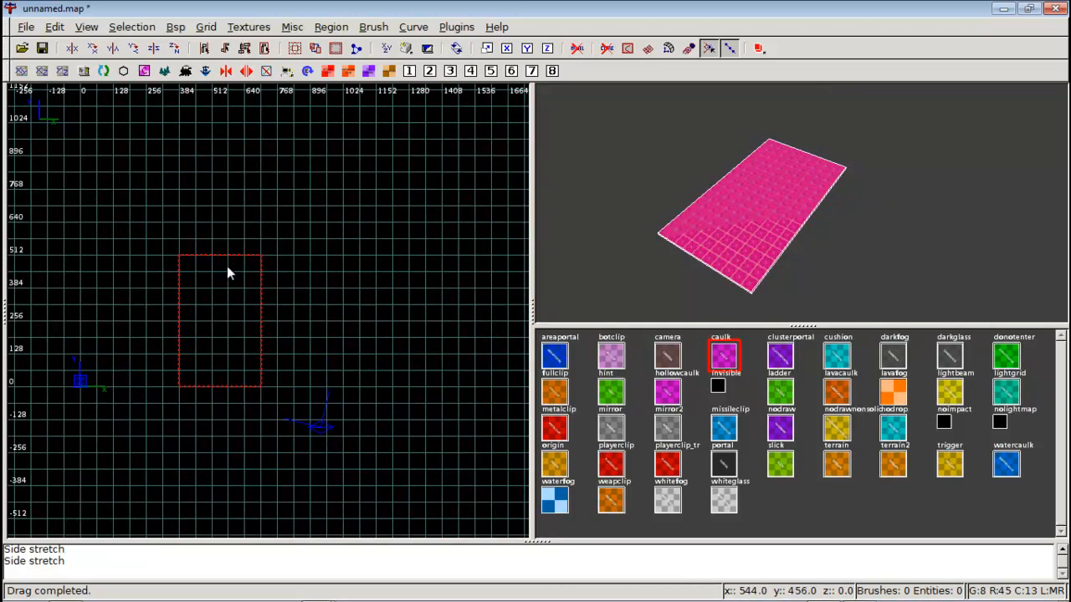
Examine the resized slab by panning and zooming the top view and flying the 3D camera over its surface
left_click_drag(120, 304, 116, 309)
right_click_drag(442, 309, 375, 296)
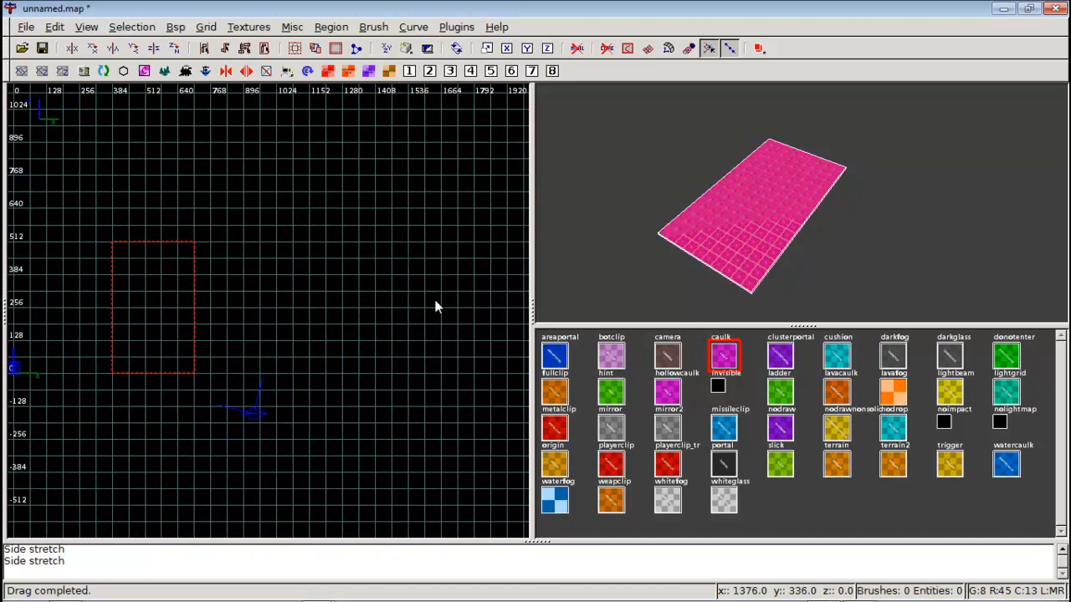
right_click_drag(270, 282, 300, 275)
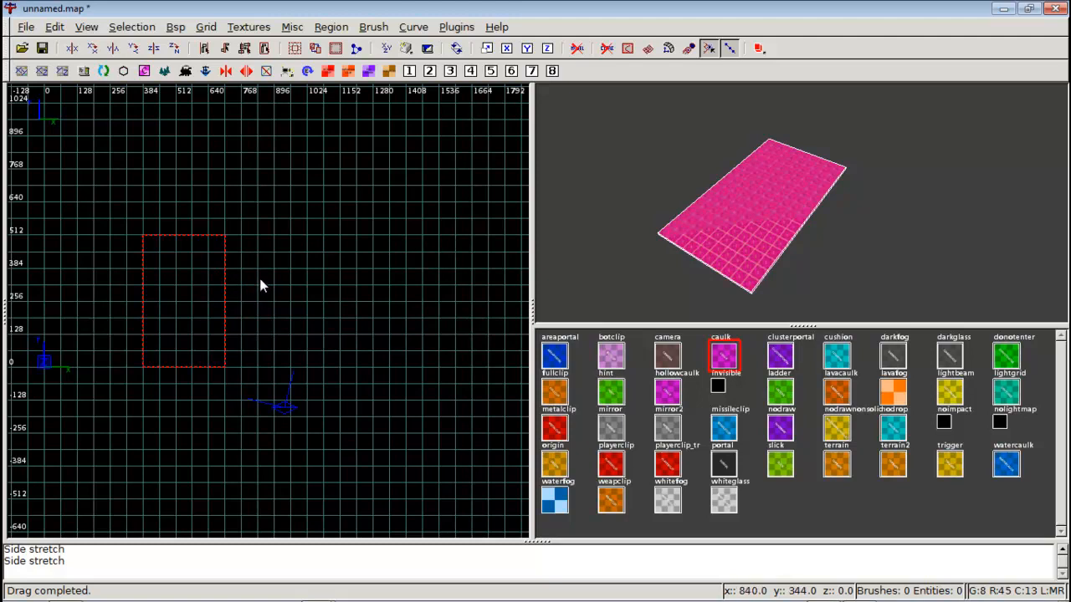
right_click_drag(259, 286, 265, 290)
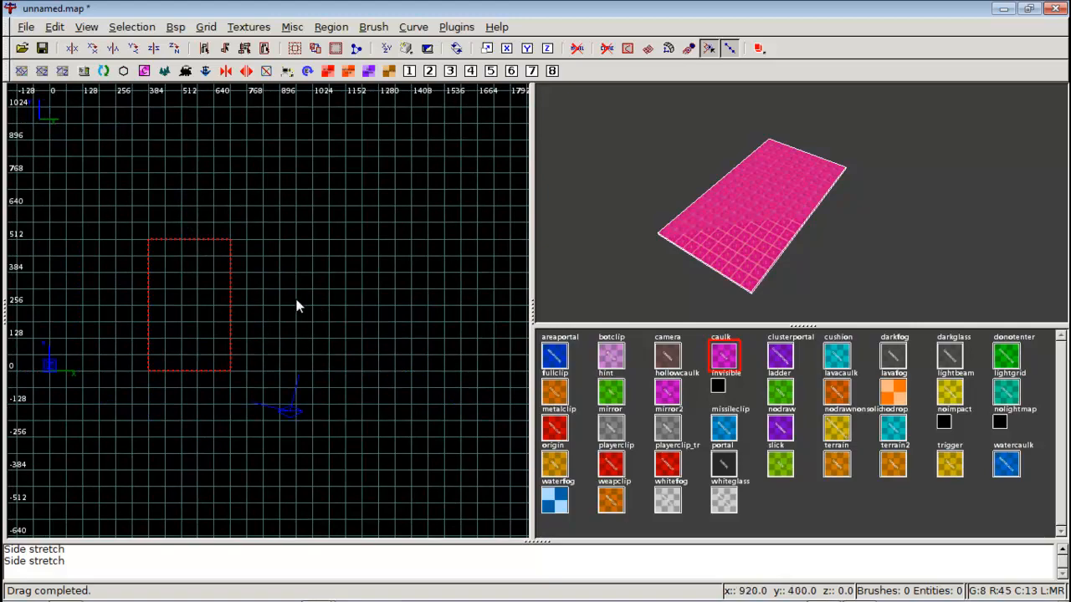
mouse_move(297, 303)
right_mouse_down()
mouse_move(268, 274)
mouse_move(211, 264)
right_mouse_up()
scroll(233, 301, "up", 1)
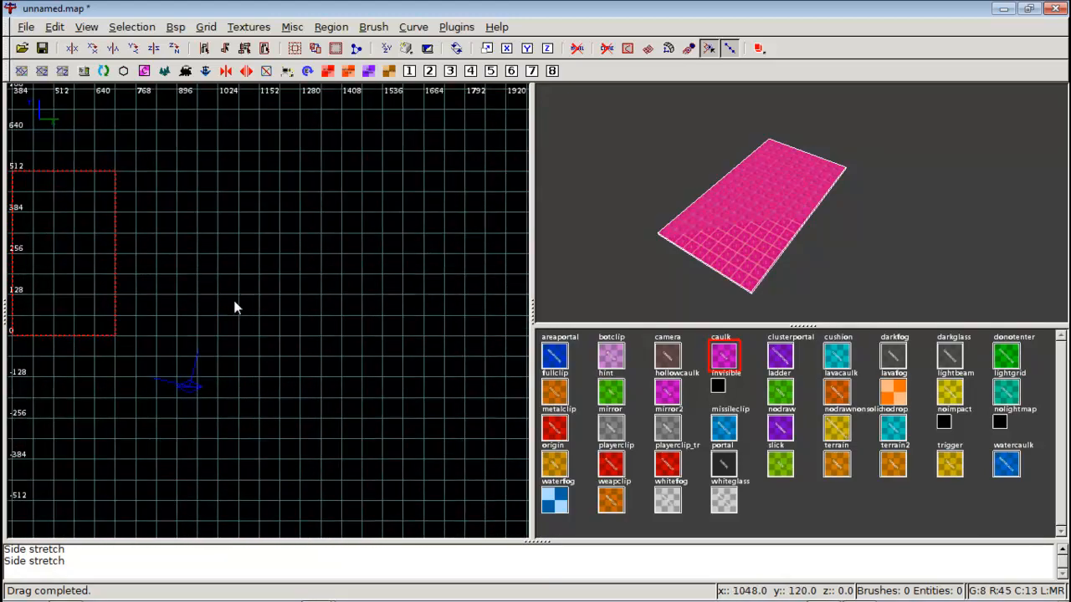
right_click_drag(233, 300, 333, 336)
right_click(576, 297)
key("Up")
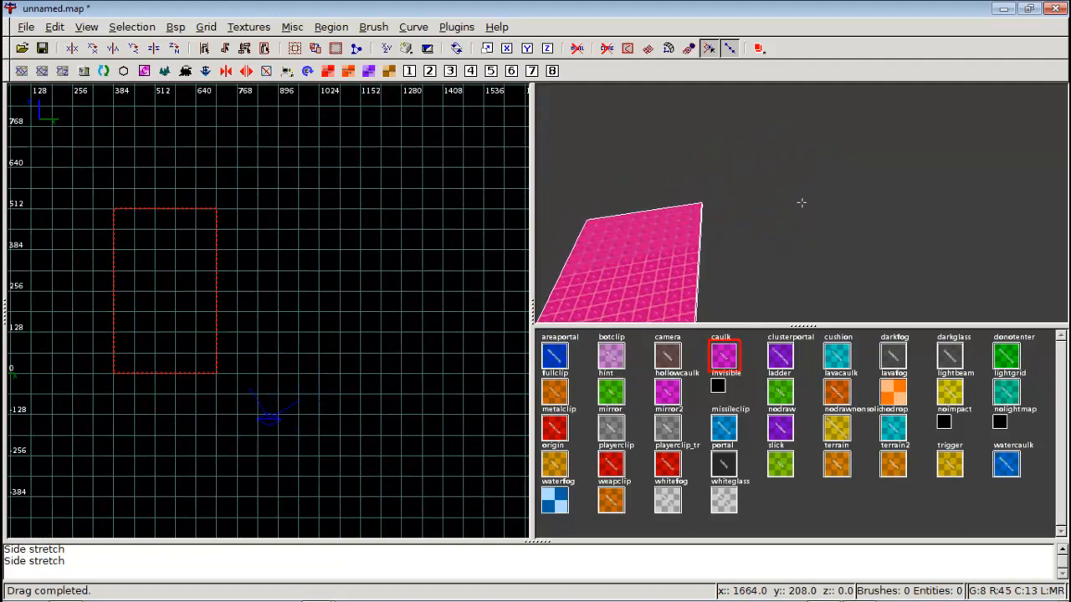
key("Up")
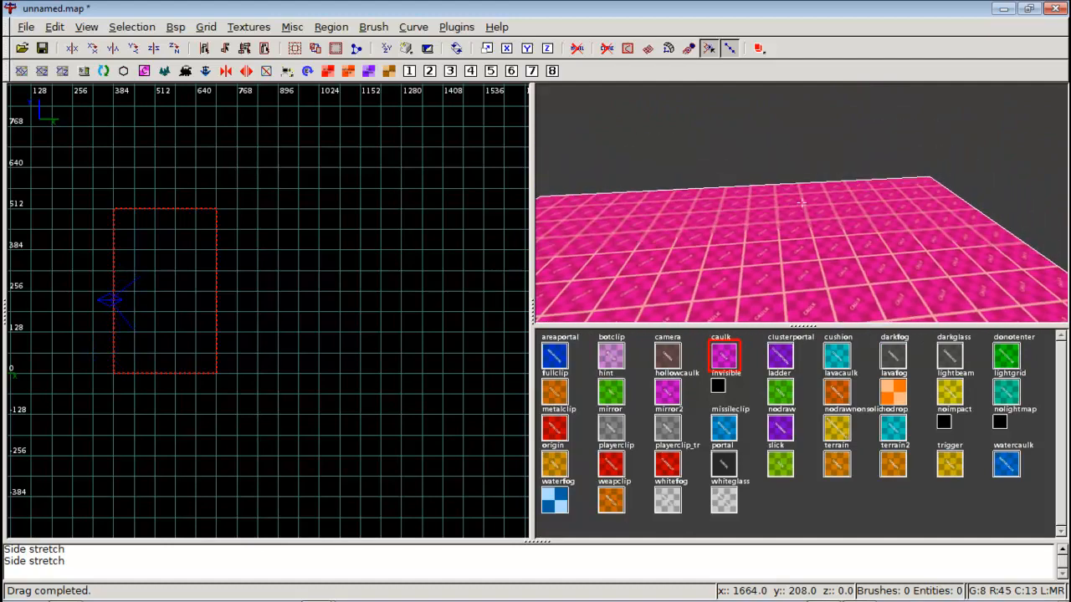
key("Up")
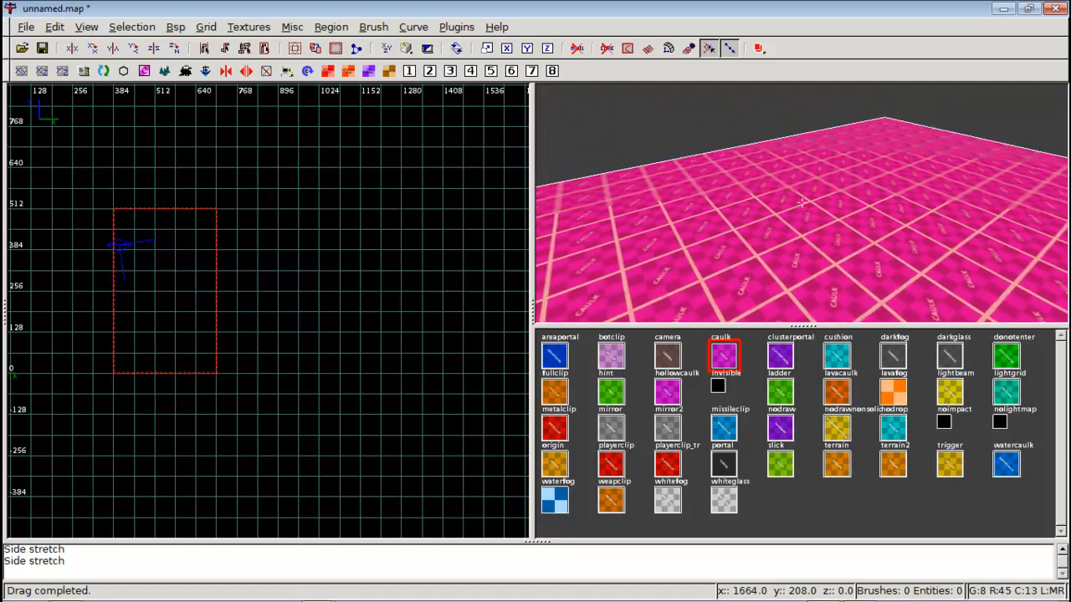
key("Right")
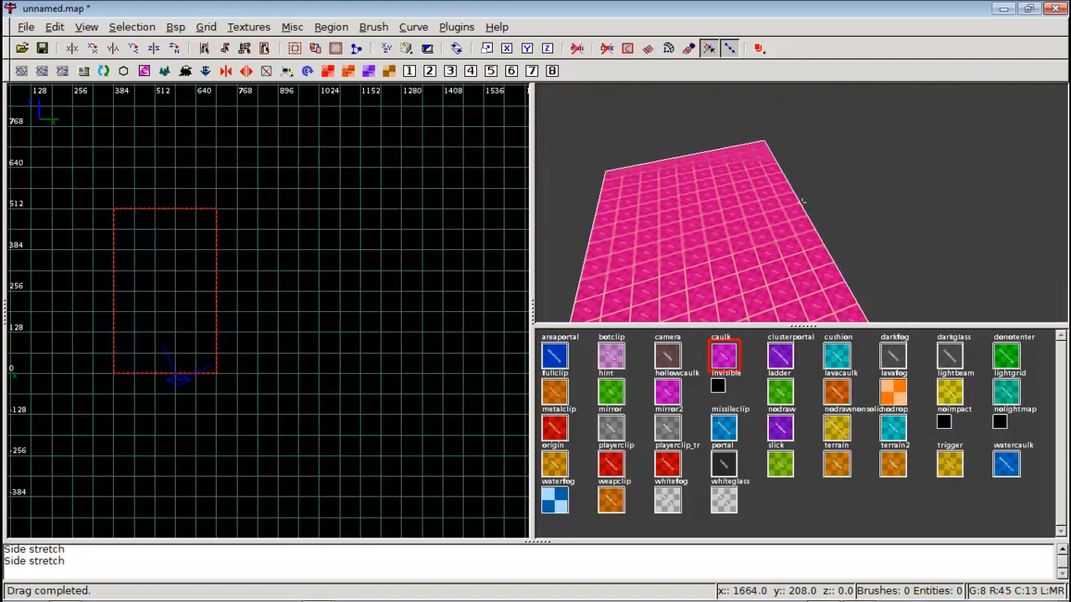
Move the slab 384 units to start at X 0, stretch its opposite side to X 384, and inspect it in 3D
mouse_move(224, 308)
right_mouse_down()
mouse_move(184, 307)
mouse_move(151, 280)
mouse_move(214, 265)
mouse_move(197, 270)
right_mouse_up()
scroll(232, 303, "down", 1)
left_click_drag(273, 287, 177, 292)
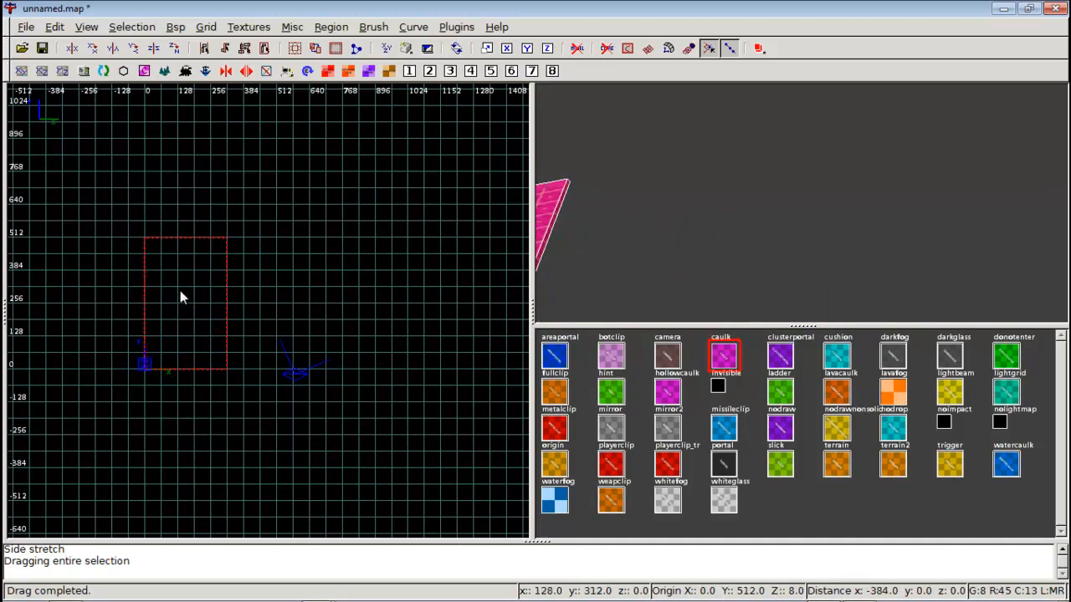
scroll(205, 286, "up", 1)
left_click_drag(236, 271, 255, 271)
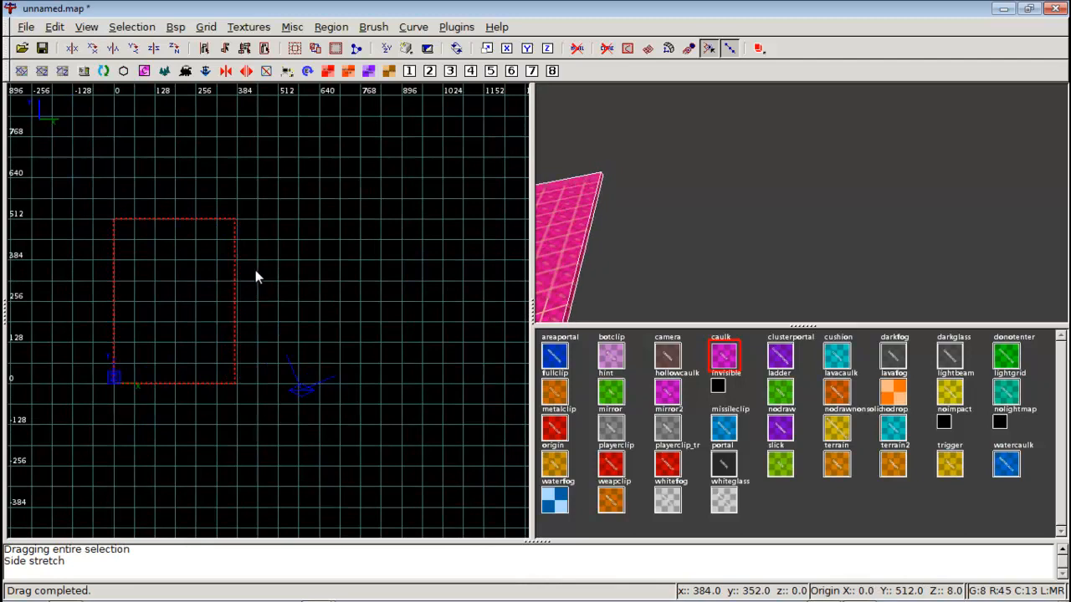
right_click(634, 215)
key("Left")
key("Right")
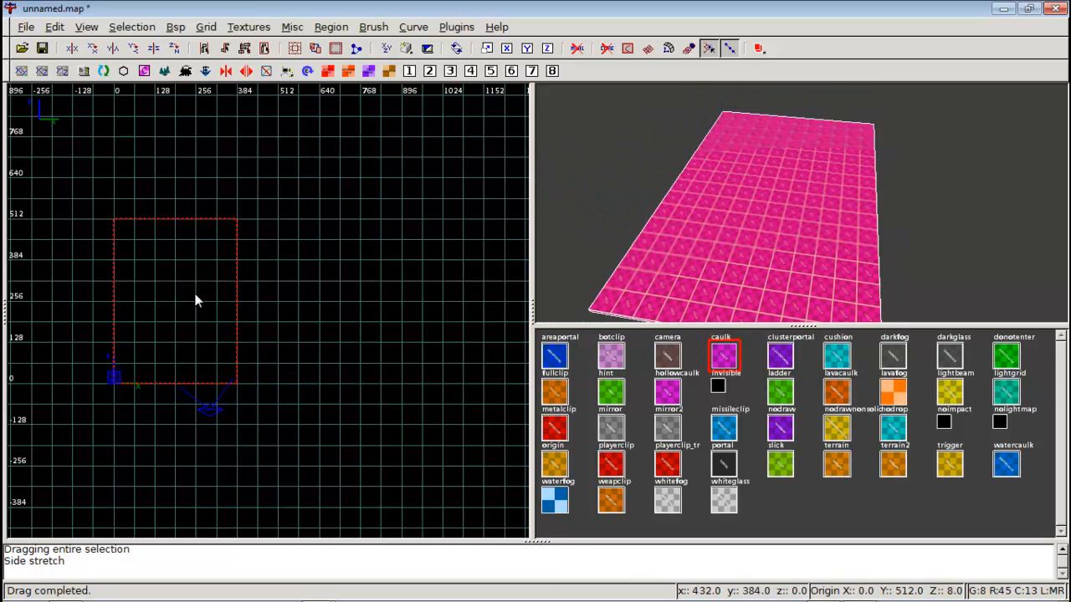
Duplicate the slab and place the copy directly beside it, starting at X 384
right_click_drag(305, 313, 226, 311)
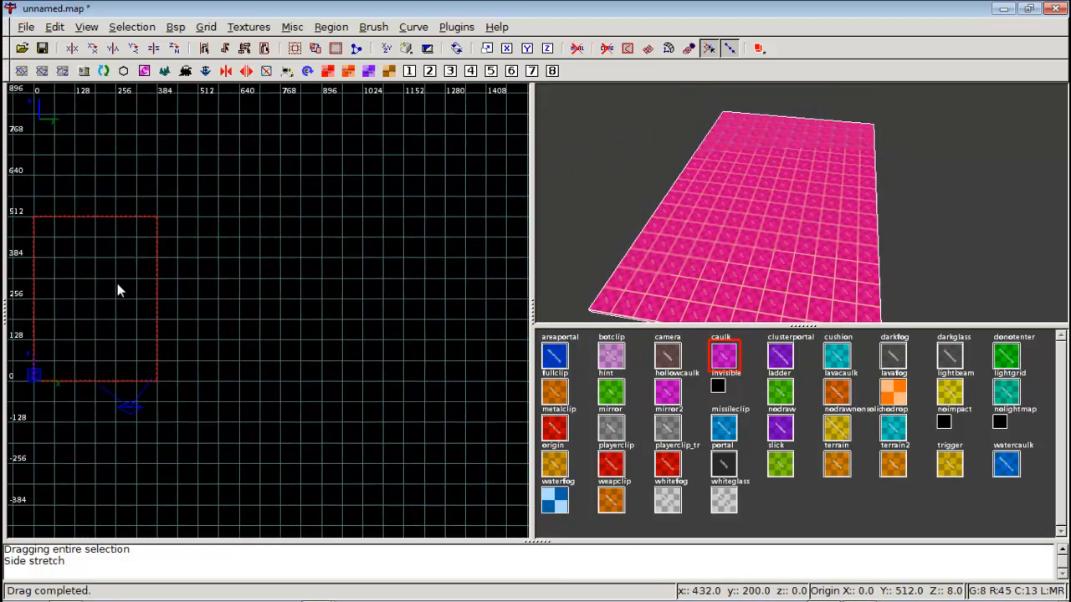
key("space")
mouse_move(117, 286)
left_mouse_down()
mouse_move(242, 288)
mouse_move(229, 290)
left_mouse_up()
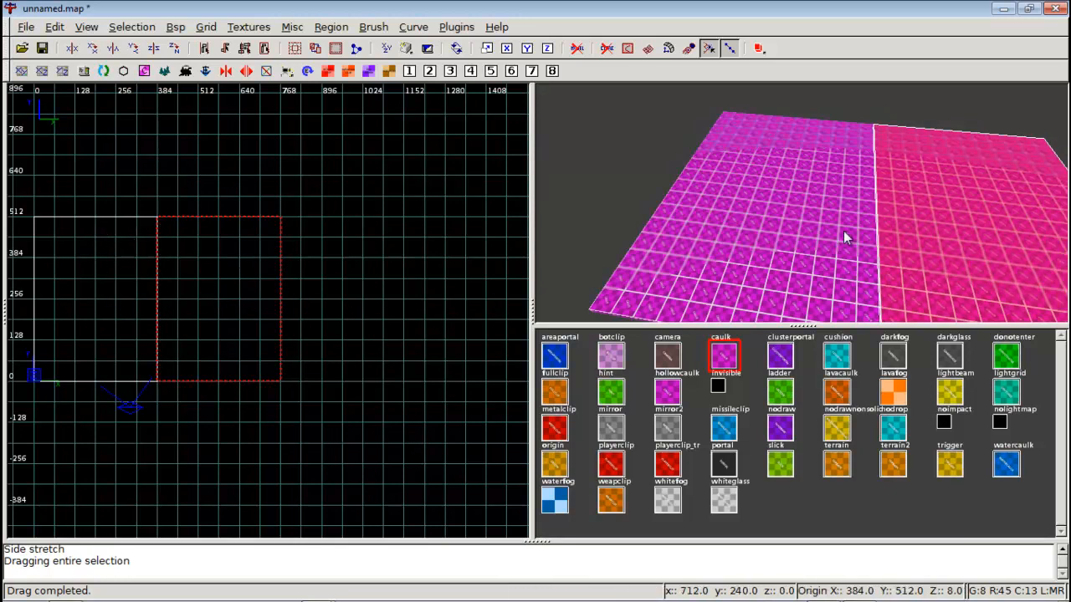
Stretch the copied slab's outer side along X to 1536 in the top view
right_click_drag(300, 273, 165, 305)
scroll(219, 282, "down", 2)
mouse_move(178, 309)
left_mouse_down()
mouse_move(167, 311)
mouse_move(325, 314)
left_mouse_up()
scroll(326, 307, "up", 2)
right_click_drag(326, 307, 266, 317)
scroll(336, 306, "down", 1)
scroll(335, 307, "down", 1)
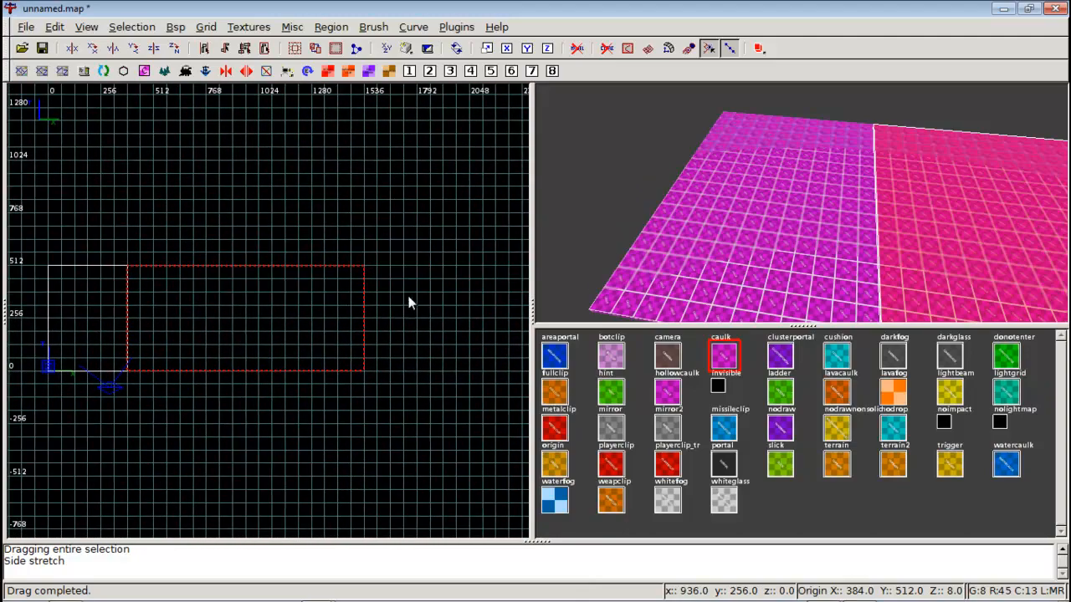
Examine the two adjoining slabs in the top view at different zoom levels
right_click_drag(419, 284, 373, 236)
scroll(418, 283, "down", 2)
scroll(418, 283, "up", 2)
right_click_drag(350, 279, 419, 231)
scroll(339, 245, "down", 2)
scroll(340, 245, "up", 2)
mouse_move(358, 248)
right_mouse_down()
mouse_move(356, 218)
mouse_move(361, 254)
mouse_move(386, 240)
right_mouse_up()
scroll(380, 240, "up", 1)
scroll(381, 245, "down", 1)
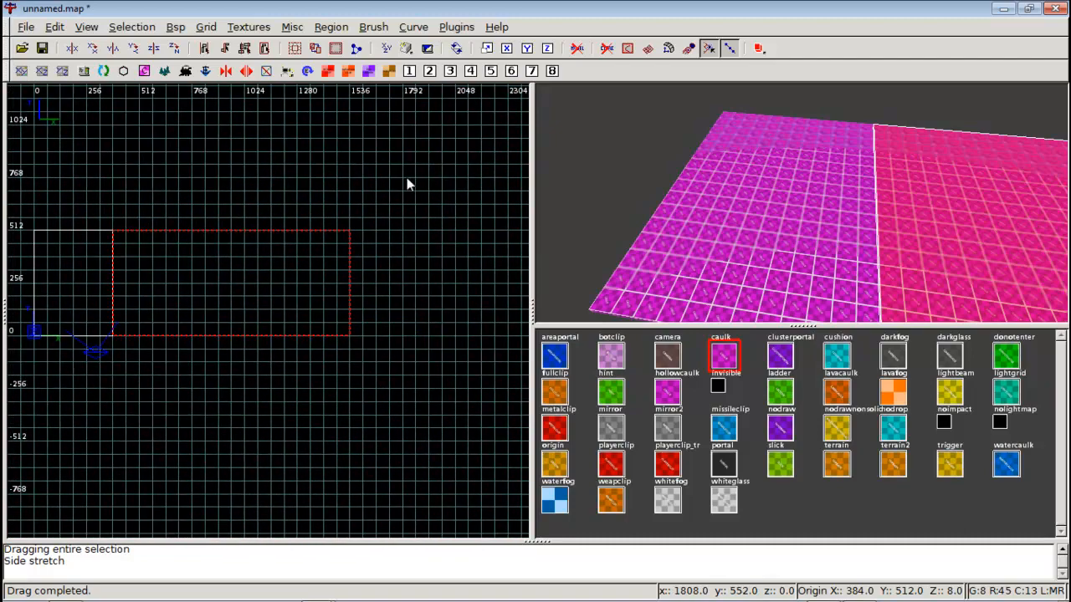
Deselect the long slab and view its far end in the 3D and top views
right_click(789, 193)
key("Escape")
right_click(801, 203)
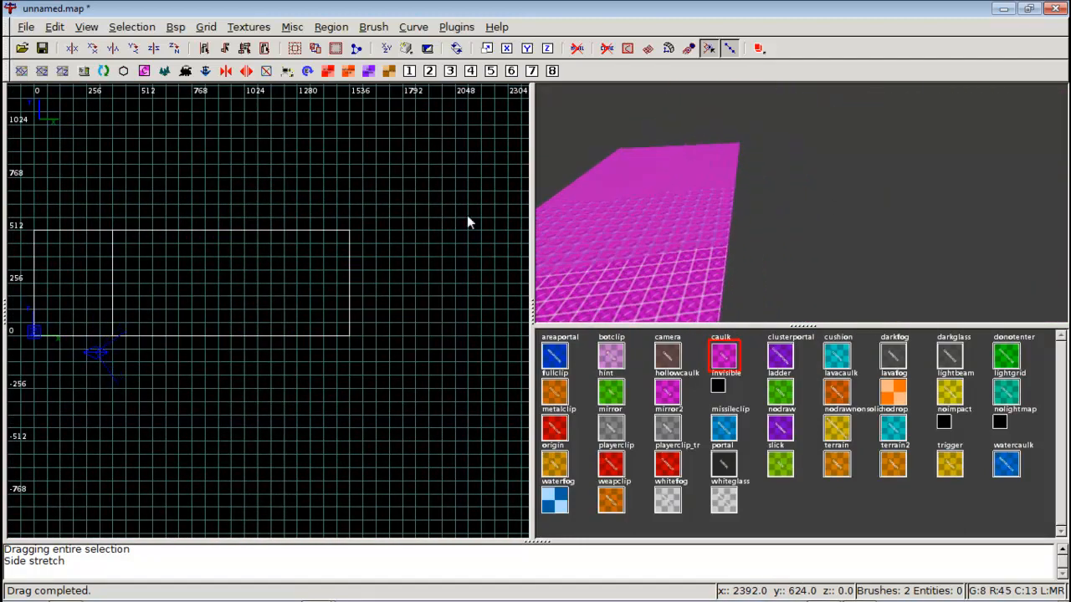
scroll(280, 224, "down", 2)
scroll(285, 226, "up", 2)
mouse_move(280, 224)
right_mouse_down()
mouse_move(46, 227)
mouse_move(519, 216)
mouse_move(243, 255)
mouse_move(107, 333)
right_mouse_up()
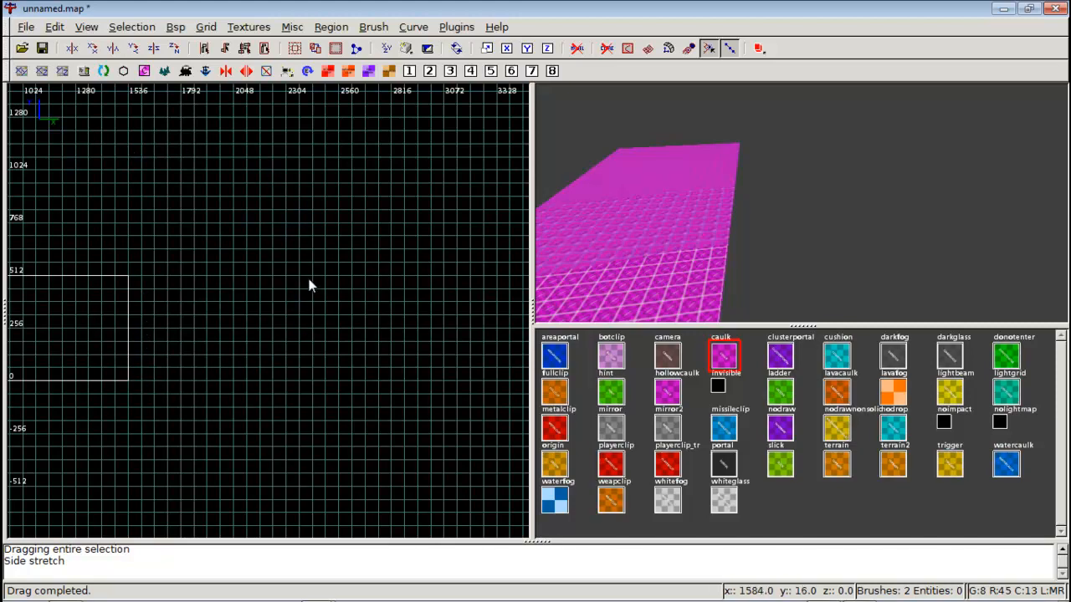
right_click_drag(84, 214, 229, 161)
Select the long slab in the 3D view and extend its far end by 320 units to X 1856
right_click(802, 203)
key("Right")
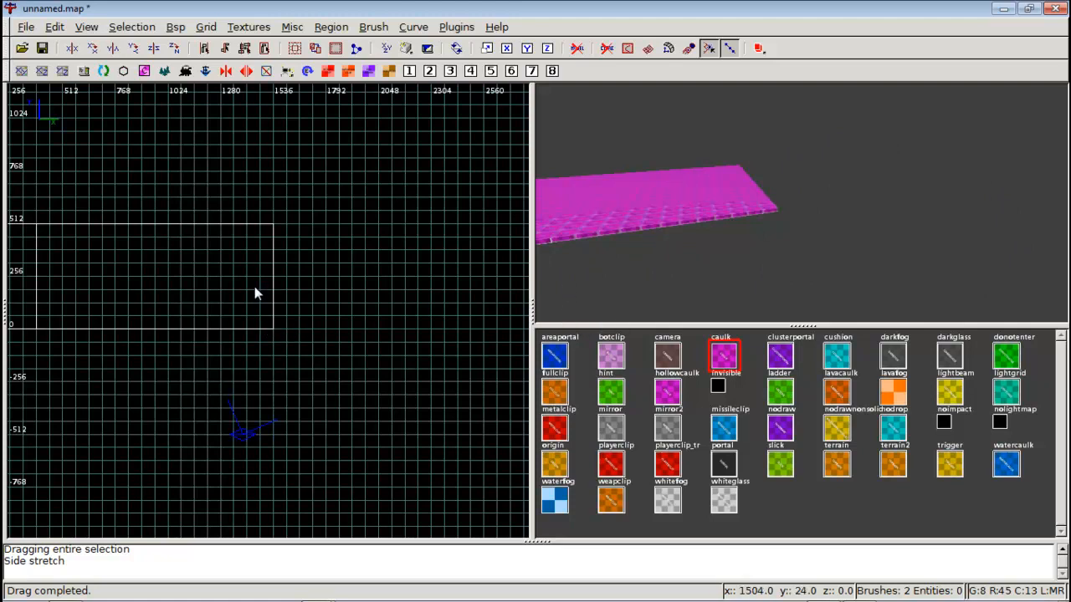
left_click(728, 212, "shift")
left_click_drag(287, 282, 352, 274)
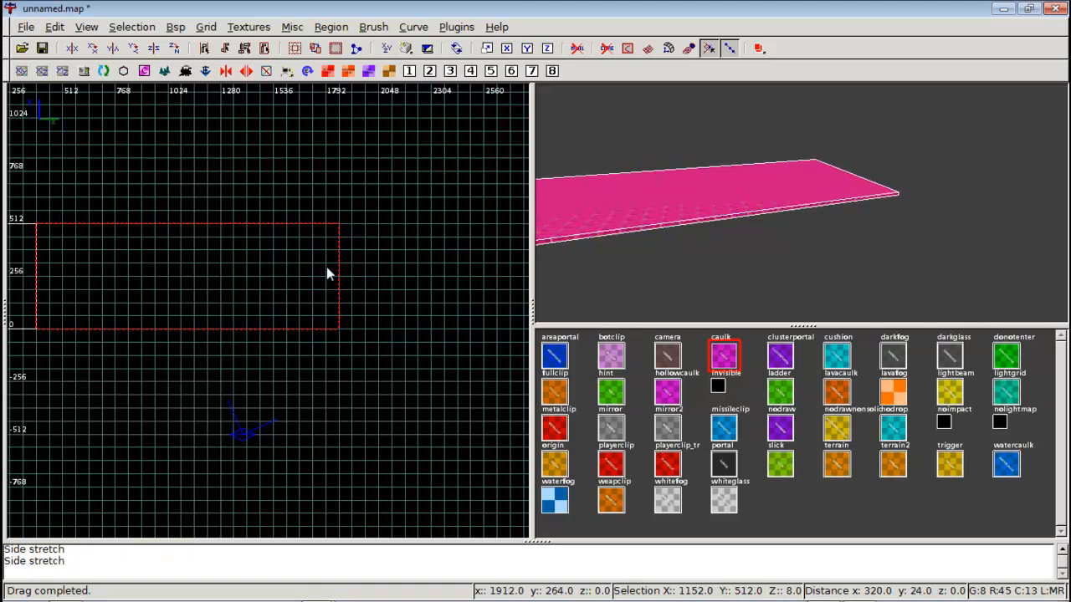
scroll(324, 266, "down", 4)
mouse_move(324, 267)
right_mouse_down()
mouse_move(386, 273)
mouse_move(281, 251)
right_mouse_up()
scroll(325, 266, "up", 3)
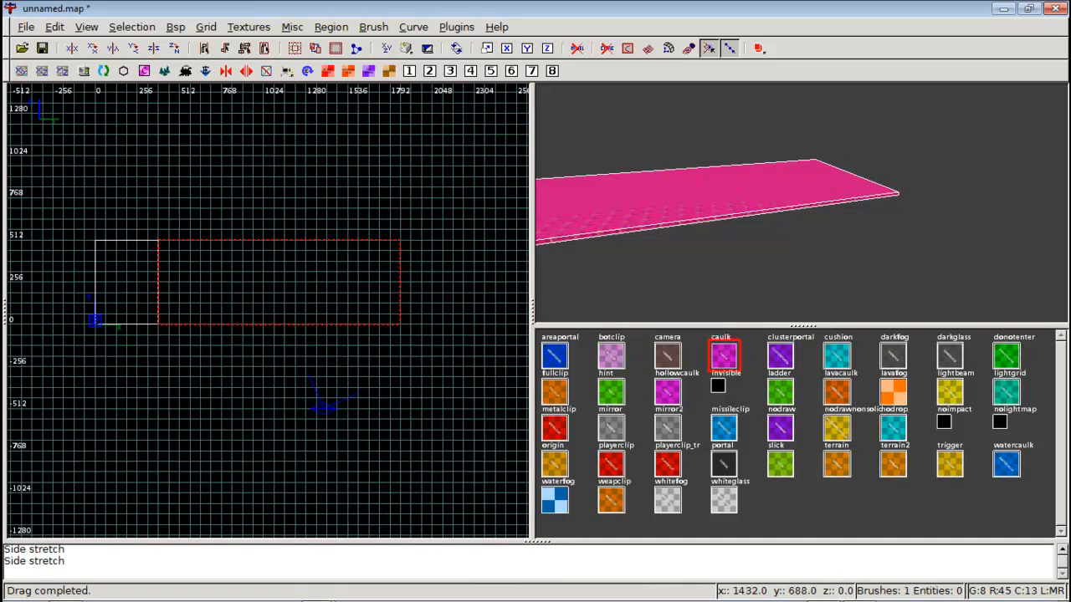
Fly the 3D camera along the extended slab, clear the selection, and view both slabs from the side
right_click(678, 219)
key("Left")
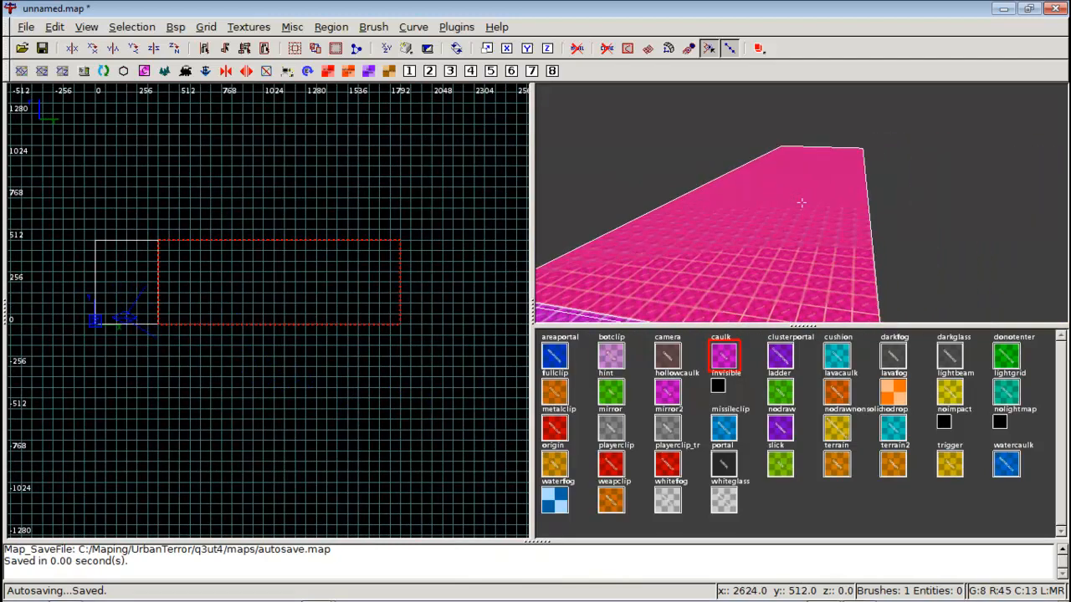
key("Right")
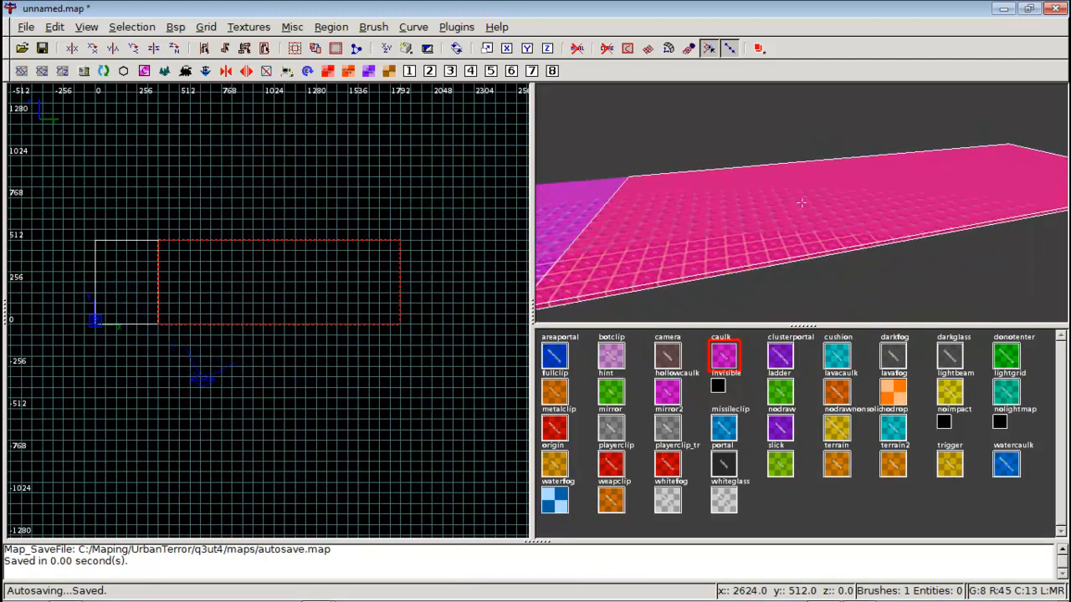
key("Right")
key("Escape")
right_click(756, 218)
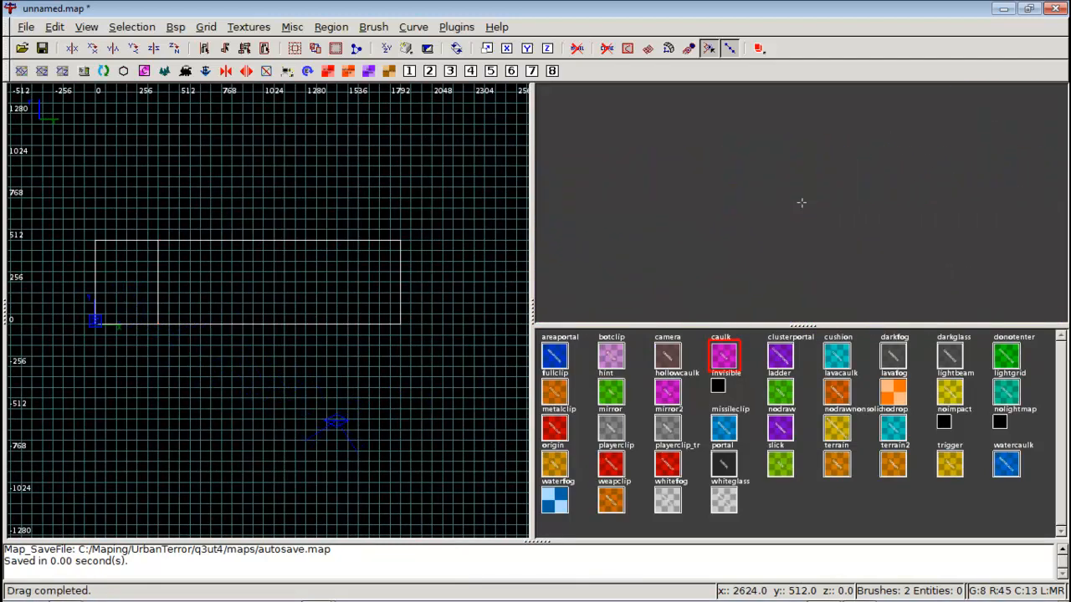
right_click(801, 202)
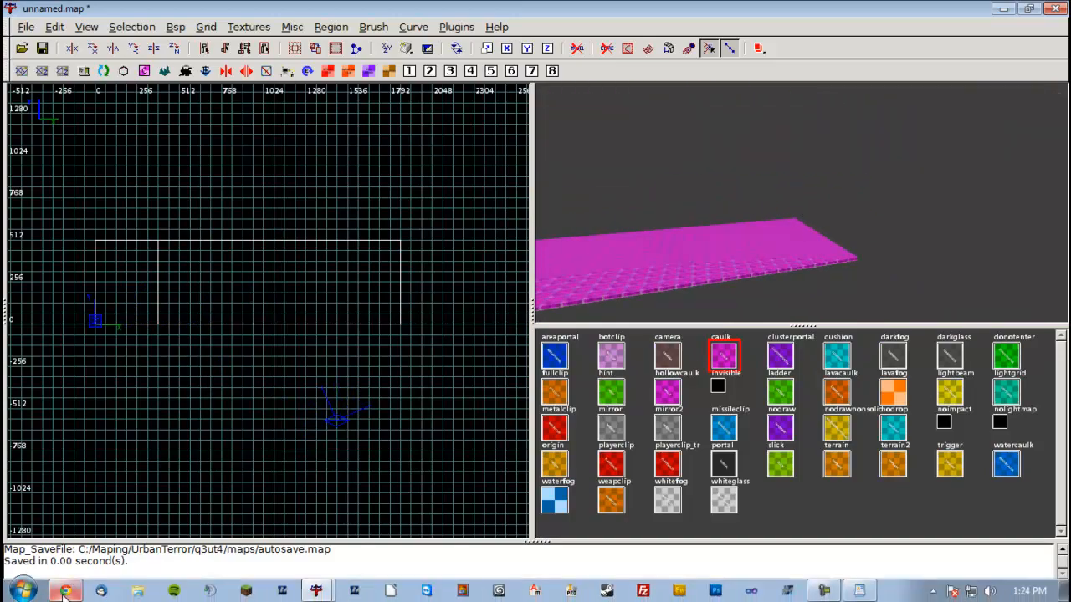
Switch to Chrome and open the bookmarked Surface Generators page at mapgen.nerius.com in a new tab
left_click(65, 596)
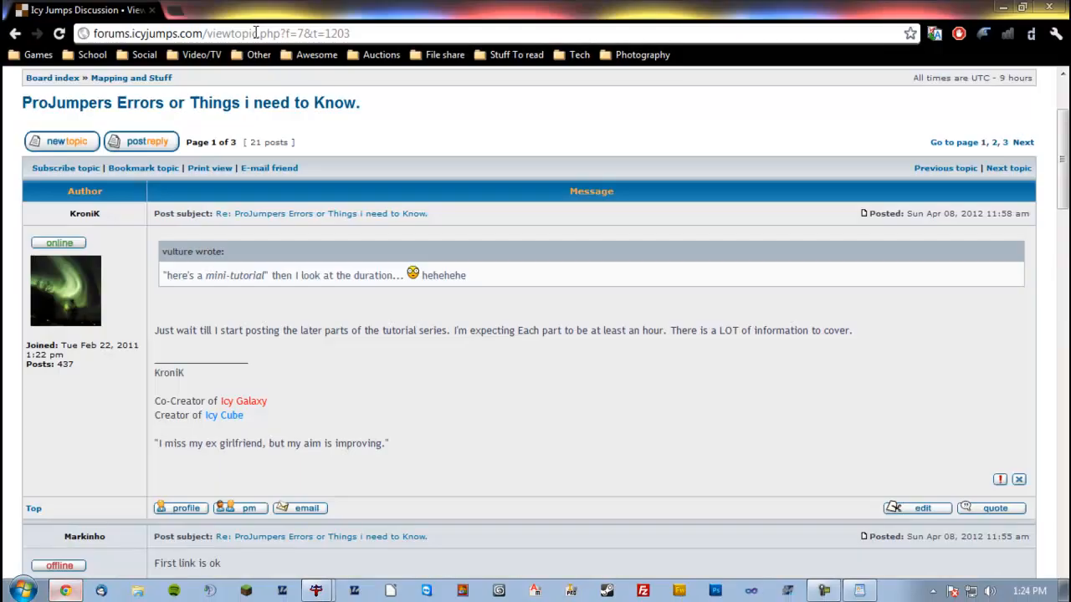
left_click(172, 11)
left_click(38, 54)
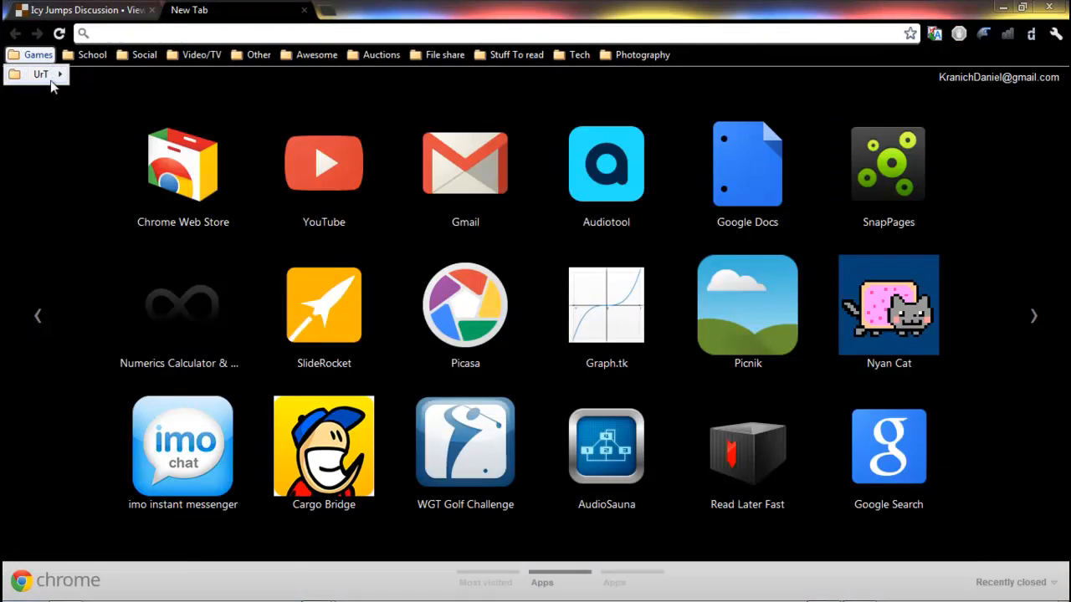
mouse_move(50, 76)
mouse_move(142, 71)
left_click(485, 144)
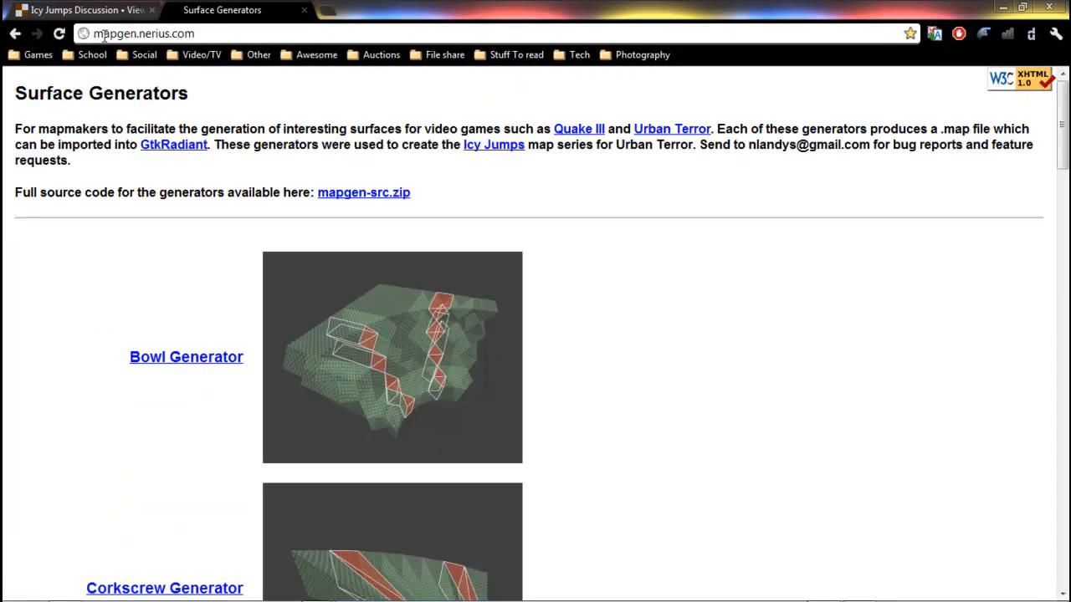
Find the Cylinder Generator in the list of surface generators and open its page
scroll(263, 198, "down", 4)
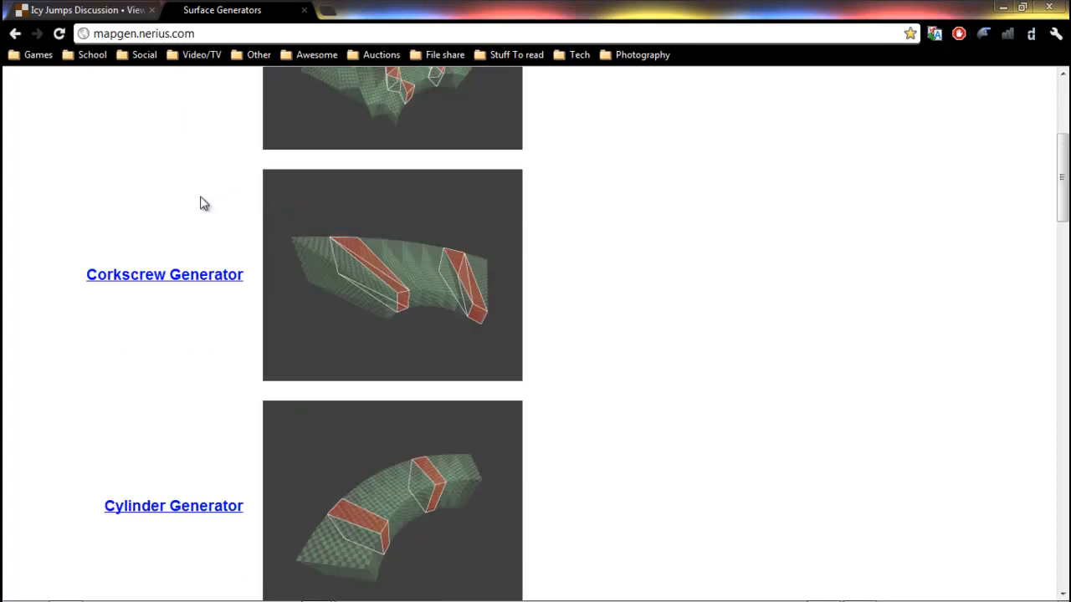
scroll(203, 205, "down", 2)
left_click(184, 352)
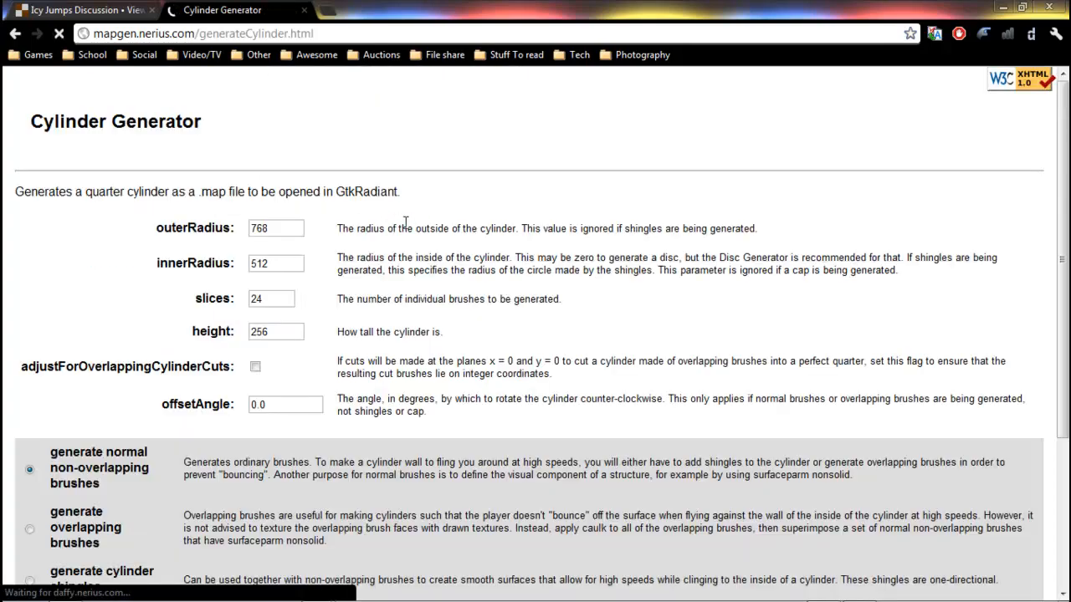
Review the Cylinder Generator's parameters, including the outer radius, inner radius, slices and height
scroll(399, 220, "down", 3)
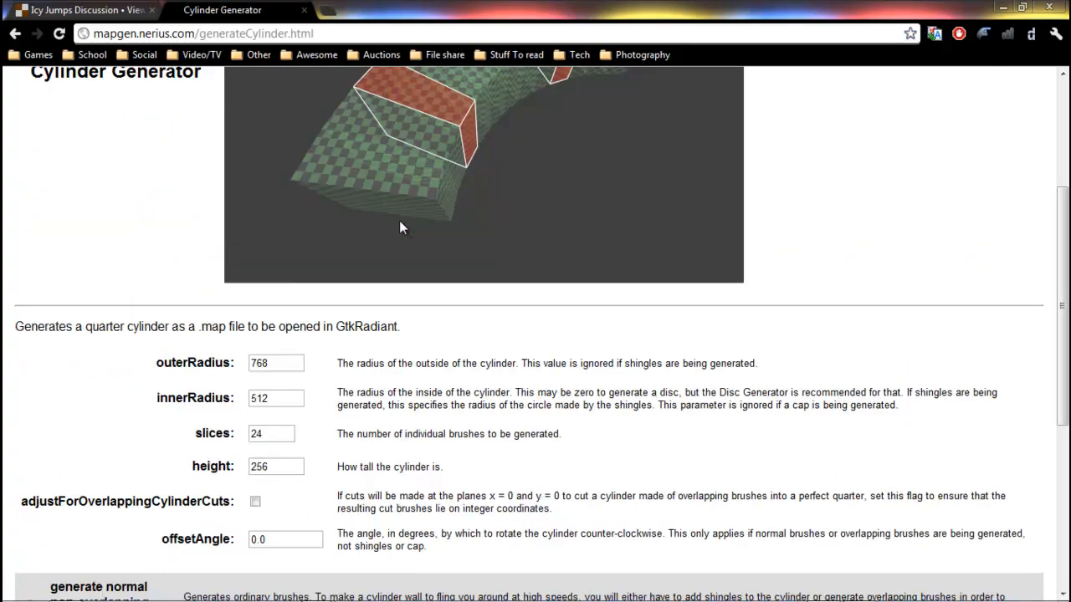
scroll(399, 220, "down", 2)
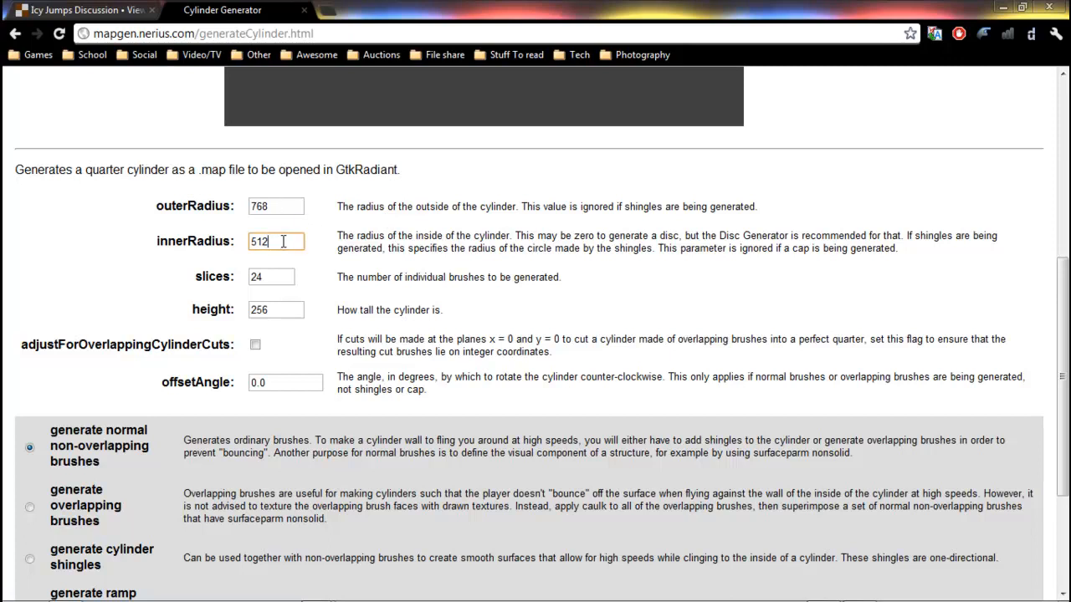
double_click(286, 241)
left_click(299, 237)
mouse_move(152, 600)
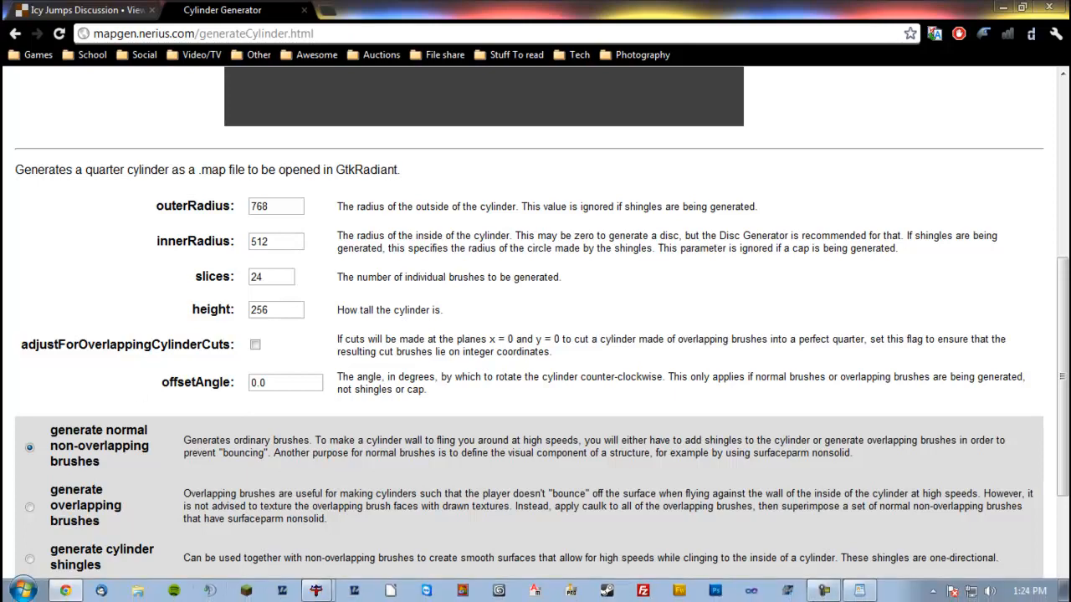
Switch to GtkRadiant and examine the end of the extended slab in the top view
mouse_move(316, 591)
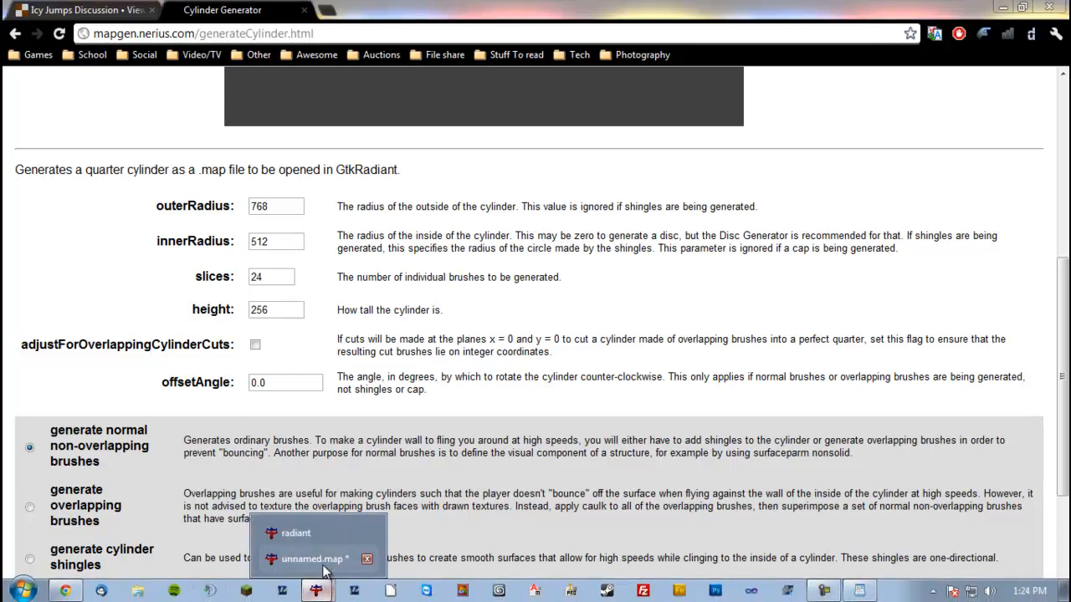
left_click(327, 571)
right_click_drag(430, 421, 159, 477)
scroll(390, 354, "up", 2)
mouse_move(390, 354)
right_mouse_down()
mouse_move(426, 358)
mouse_move(350, 345)
right_mouse_up()
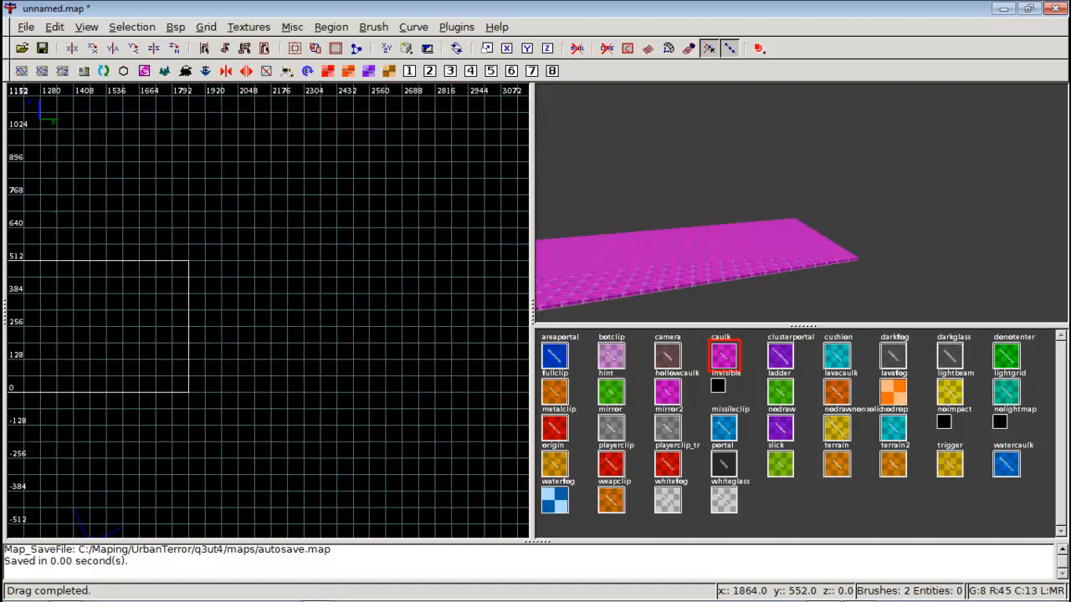
right_click_drag(191, 257, 169, 307)
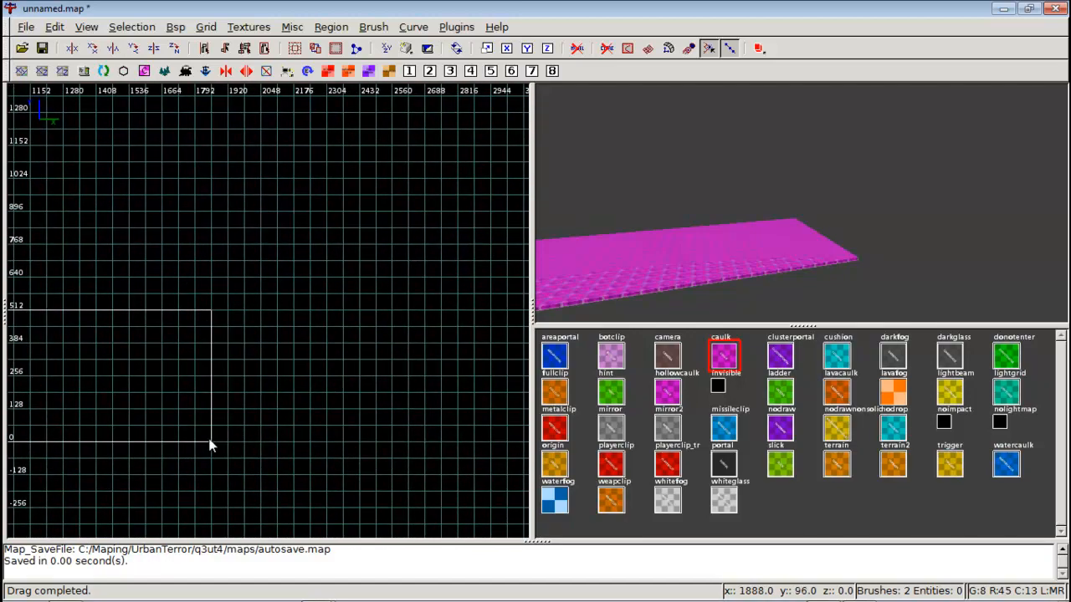
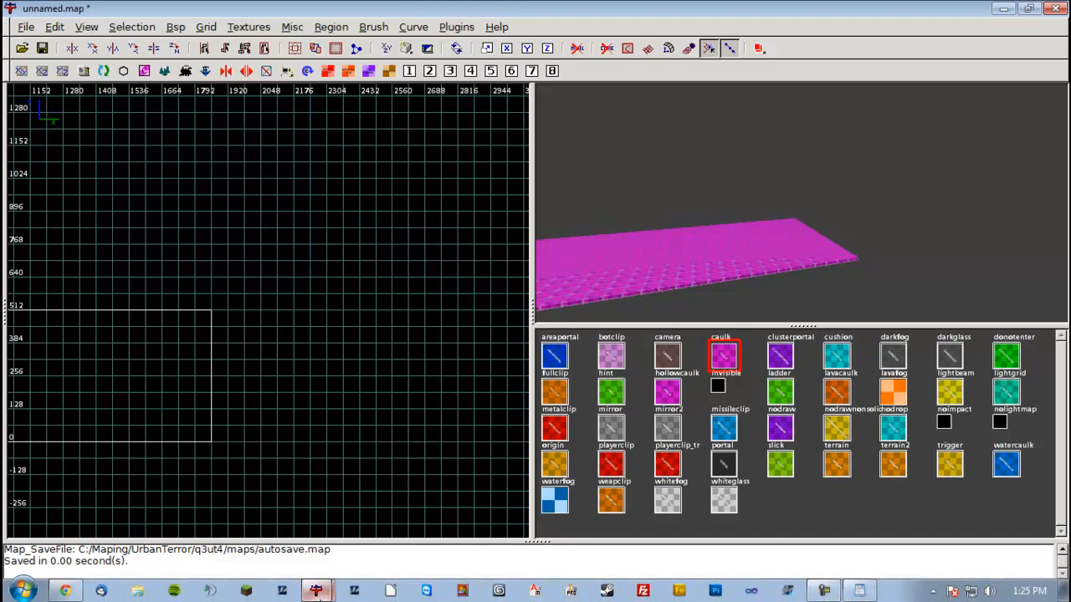
Switch to Chrome and set the Cylinder Generator's inner radius to 640 and outer radius to 648
left_click(65, 590)
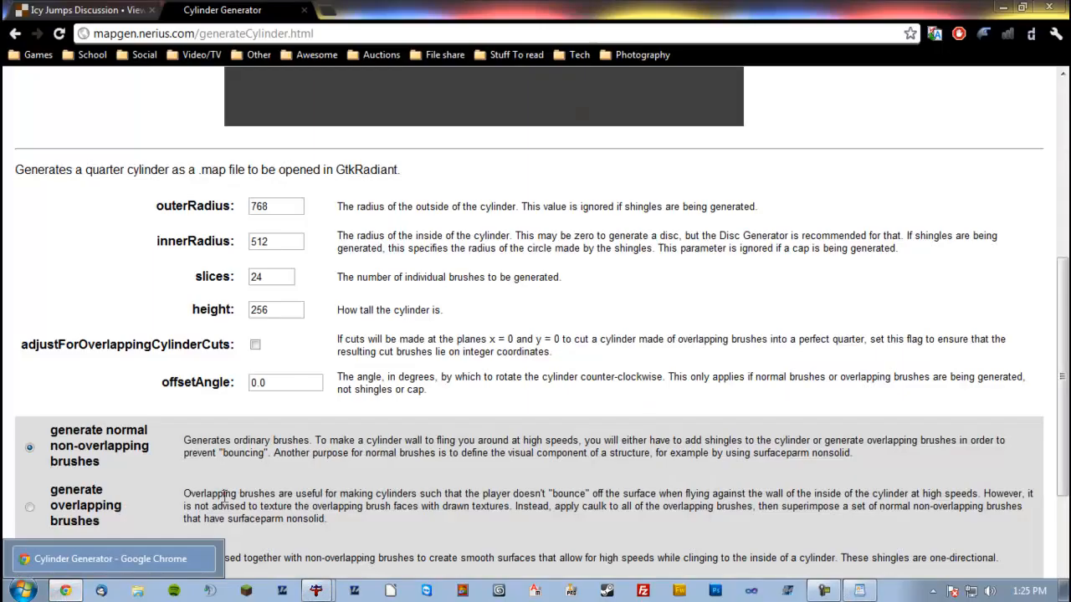
double_click(285, 242)
type("640")
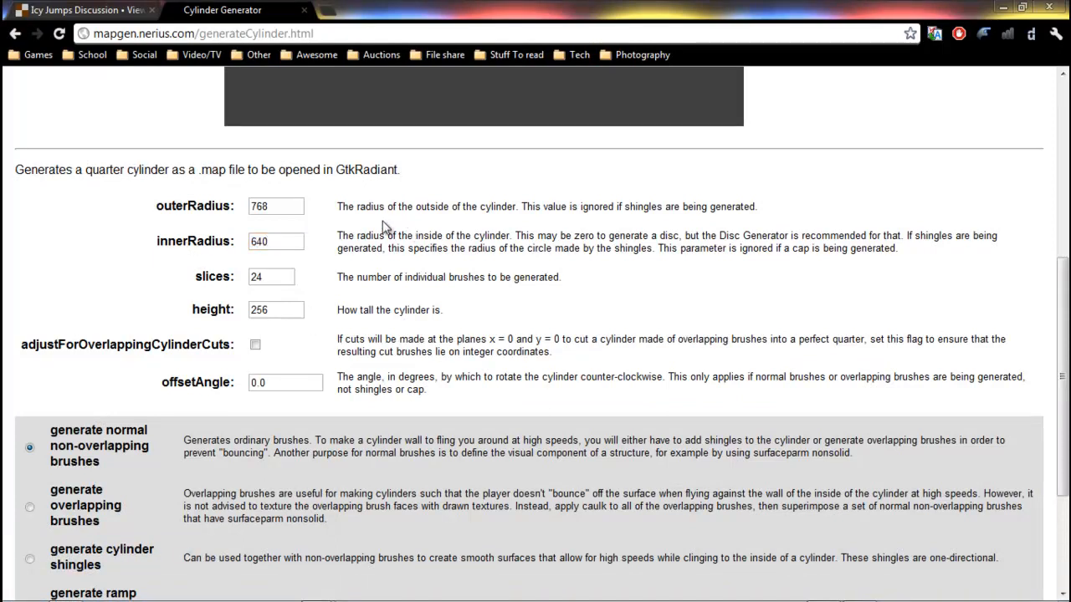
double_click(284, 207)
type("648")
left_click(326, 207)
Switch to GtkRadiant and examine the slab's end corner at y = 0 up close in the top view
mouse_move(243, 594)
mouse_move(318, 590)
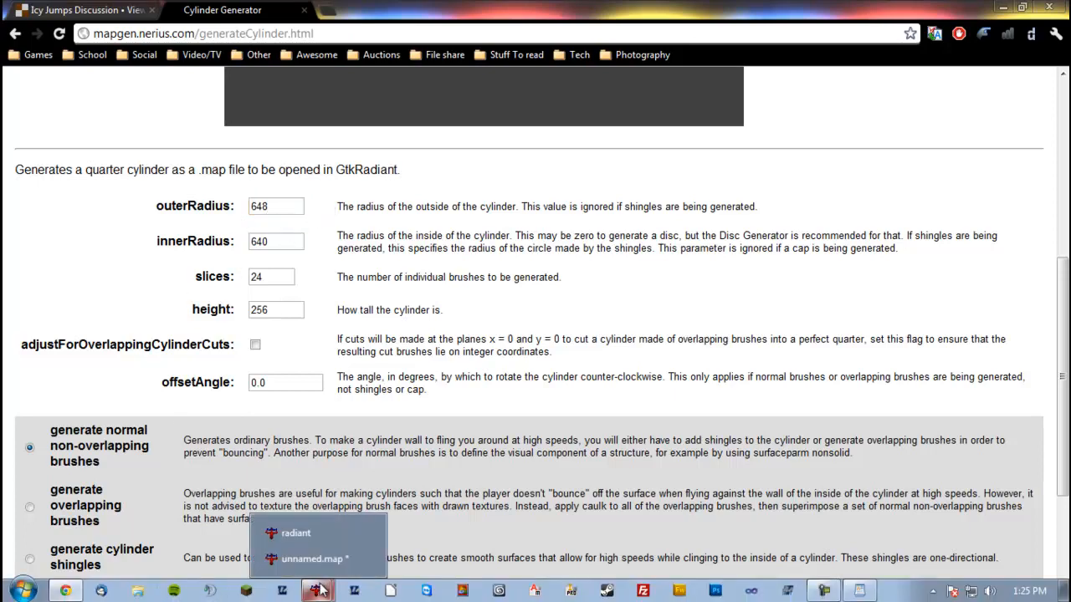
left_click(320, 564)
scroll(294, 373, "down", 2)
mouse_move(292, 373)
right_mouse_down()
mouse_move(396, 367)
mouse_move(270, 283)
mouse_move(200, 415)
mouse_move(111, 413)
right_mouse_up()
scroll(293, 370, "up", 2)
scroll(282, 370, "up", 2)
scroll(282, 370, "up", 1)
scroll(269, 371, "up", 1)
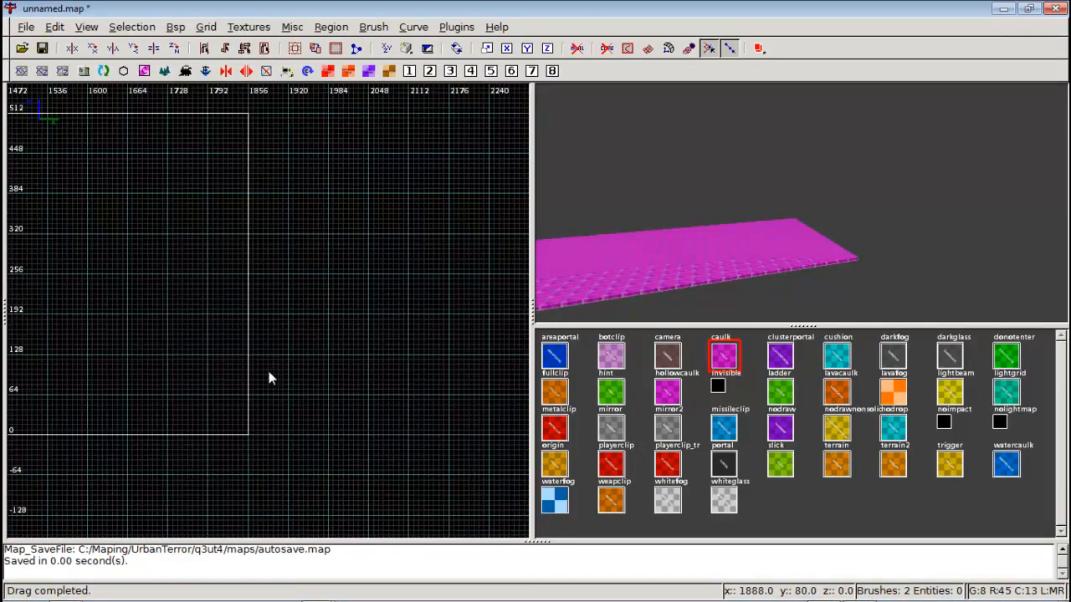
mouse_move(268, 370)
right_mouse_down()
mouse_move(193, 377)
mouse_move(341, 366)
right_mouse_up()
scroll(268, 370, "up", 2)
right_click_drag(268, 370, 277, 300)
scroll(267, 370, "up", 2)
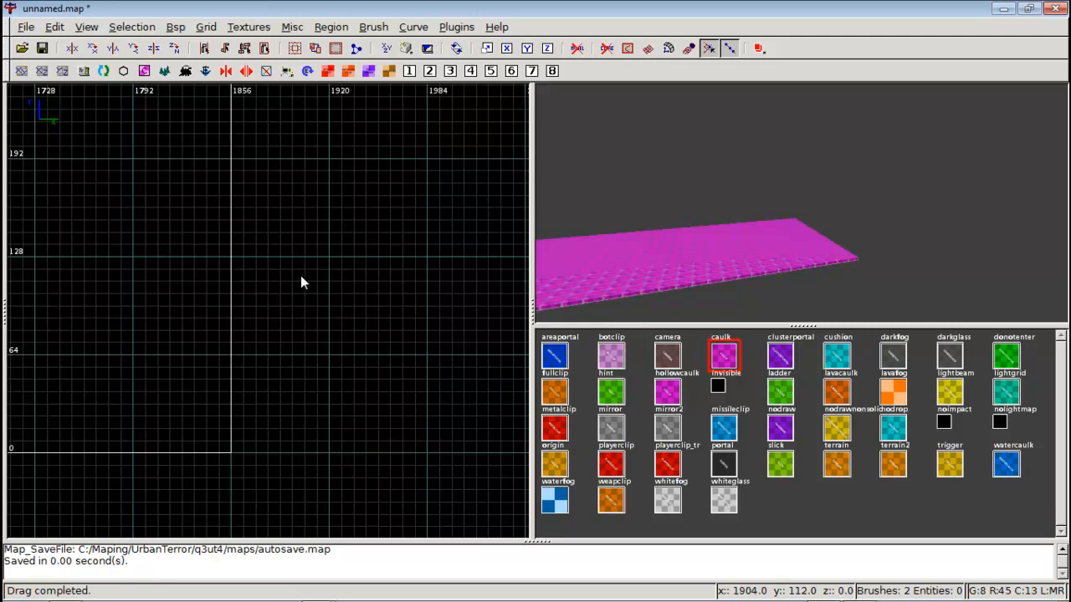
Try a grid size of 1 around the slab's corner and return to grid size 8
key("1")
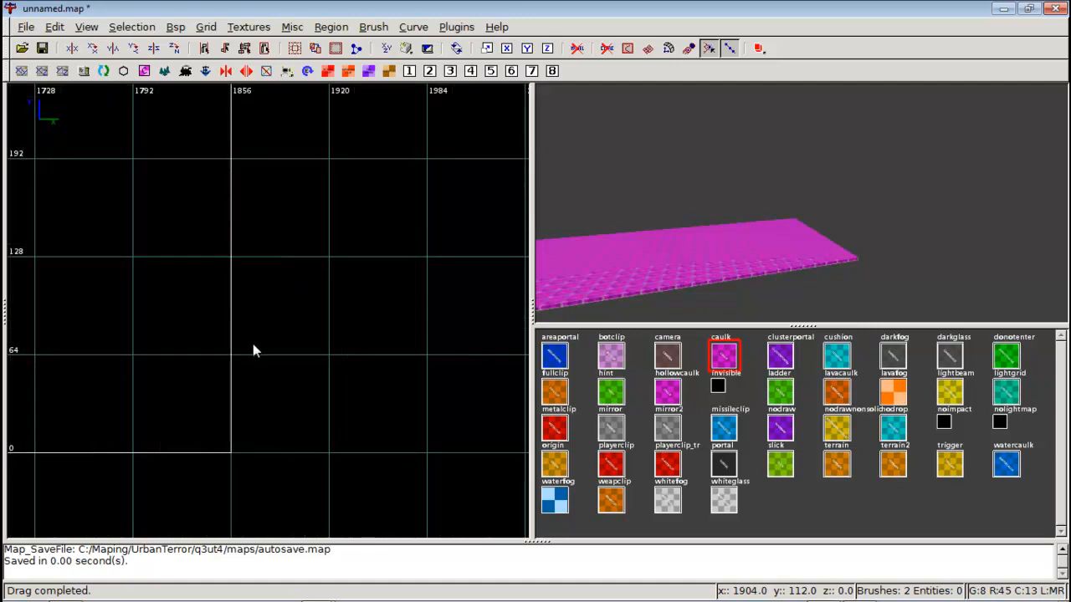
scroll(252, 344, "up", 2)
mouse_move(253, 344)
right_mouse_down()
mouse_move(275, 237)
mouse_move(257, 306)
mouse_move(285, 318)
mouse_move(173, 372)
mouse_move(231, 308)
right_mouse_up()
scroll(252, 343, "up", 4)
scroll(253, 344, "up", 1)
scroll(252, 344, "up", 1)
scroll(253, 344, "up", 1)
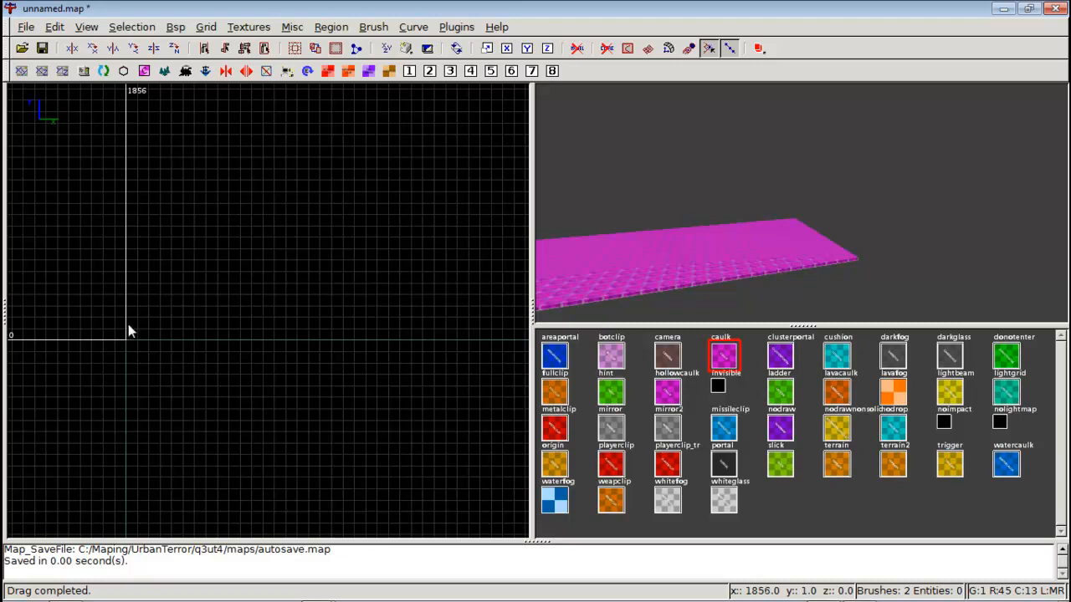
scroll(162, 344, "down", 5)
right_click_drag(163, 340, 106, 388)
right_click_drag(141, 299, 164, 271)
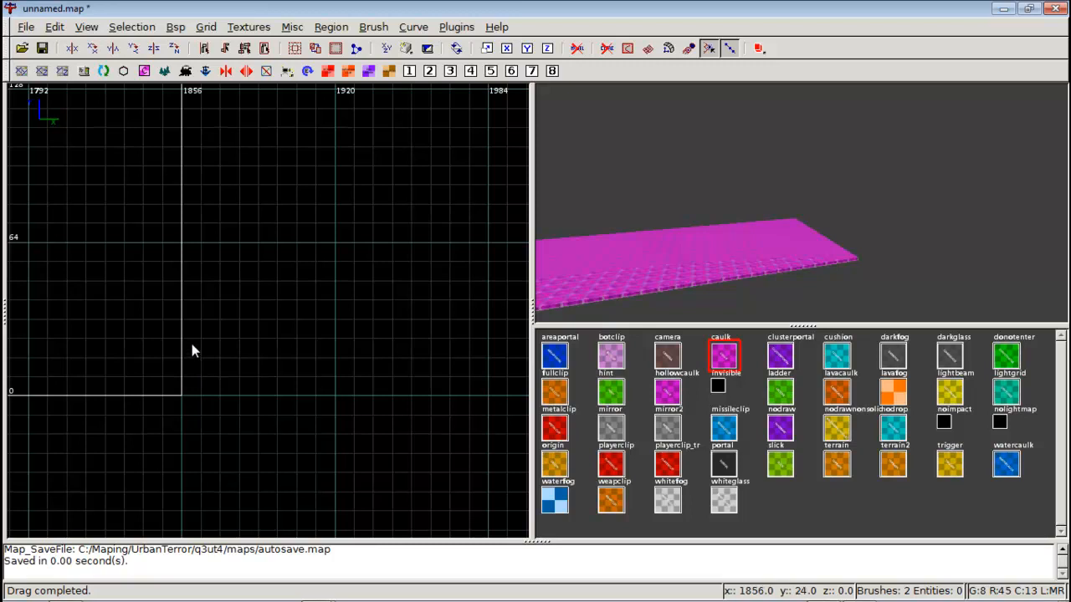
Try grid sizes of 32, 256 and 64 at the slab's corner and return to grid size 8
key("6")
scroll(192, 352, "down", 2)
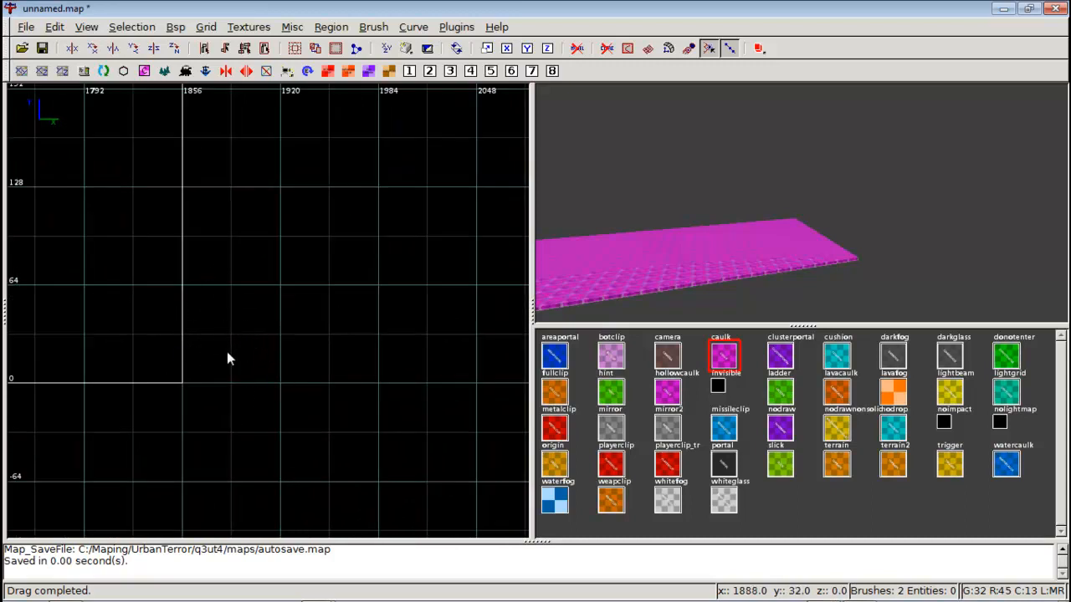
key("9")
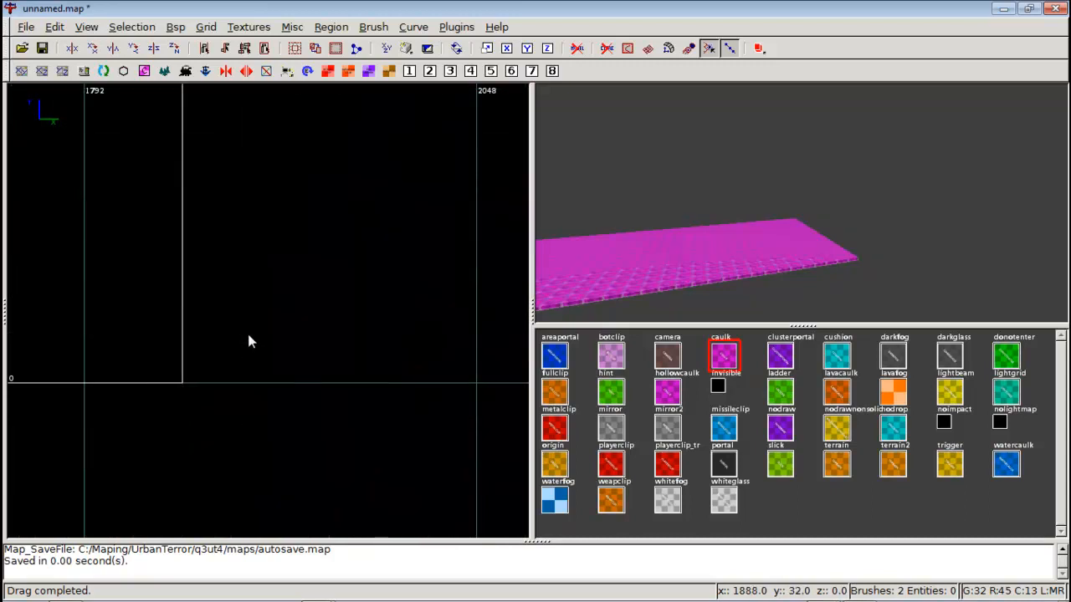
key("7")
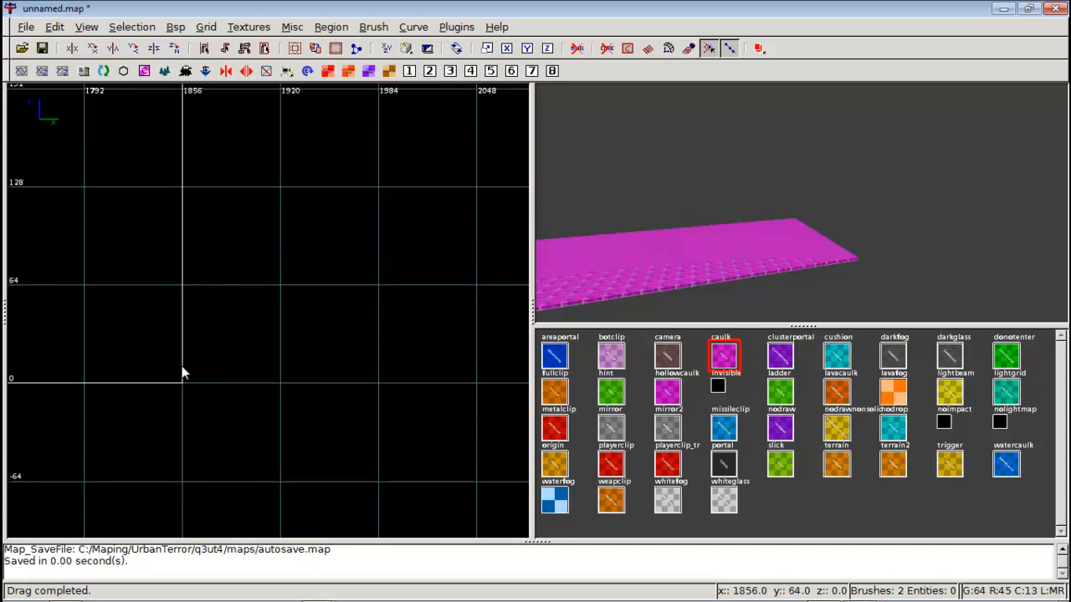
scroll(264, 278, "down", 7)
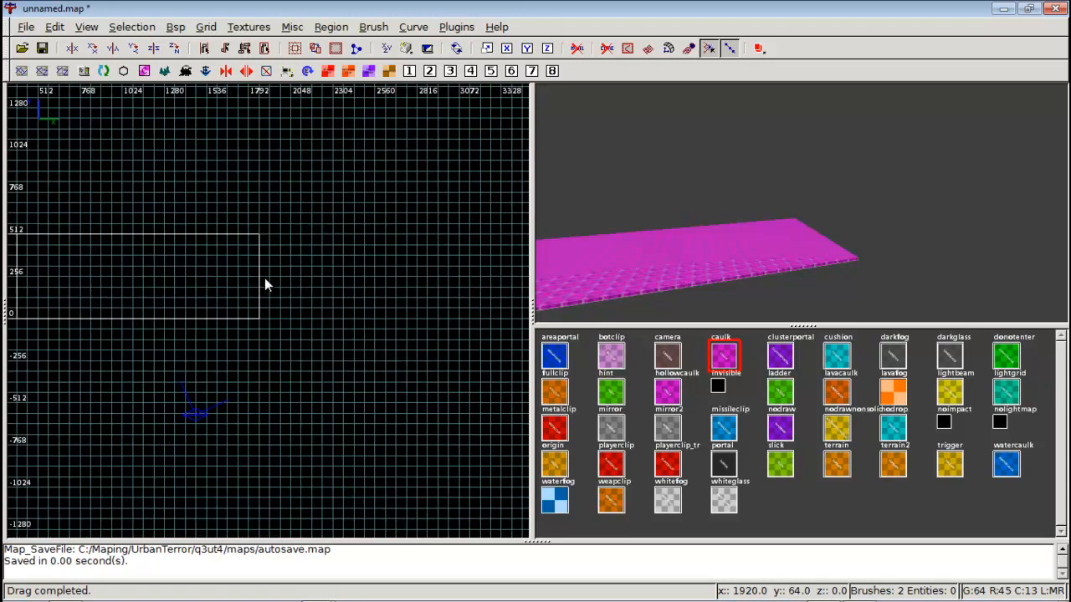
scroll(265, 280, "up", 6)
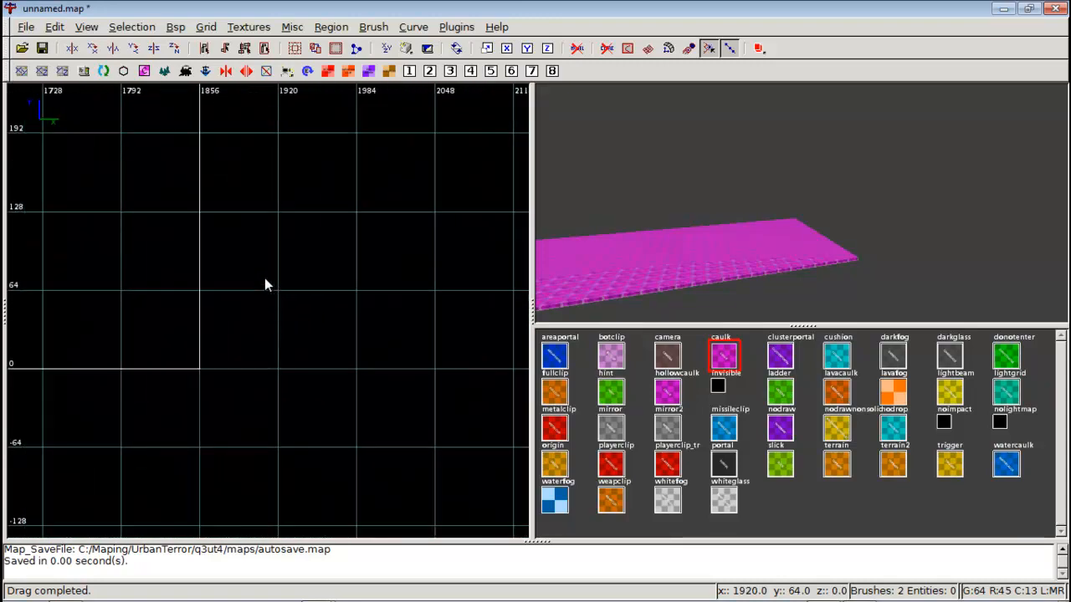
scroll(252, 293, "up", 3)
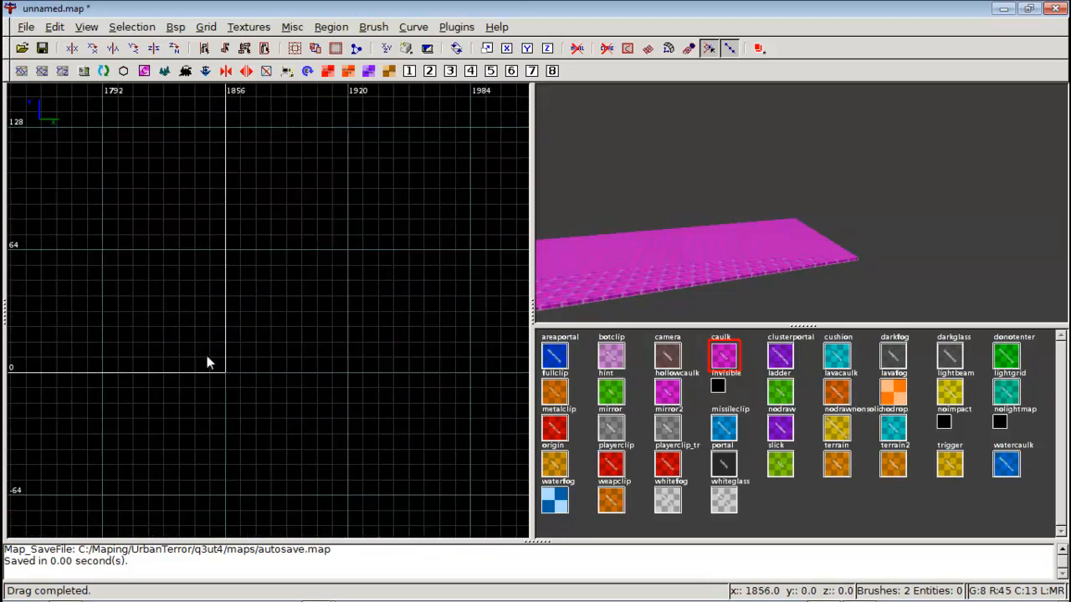
Change the 2D view to XZ and examine the thickness of the slab's end
key("ctrl+Tab")
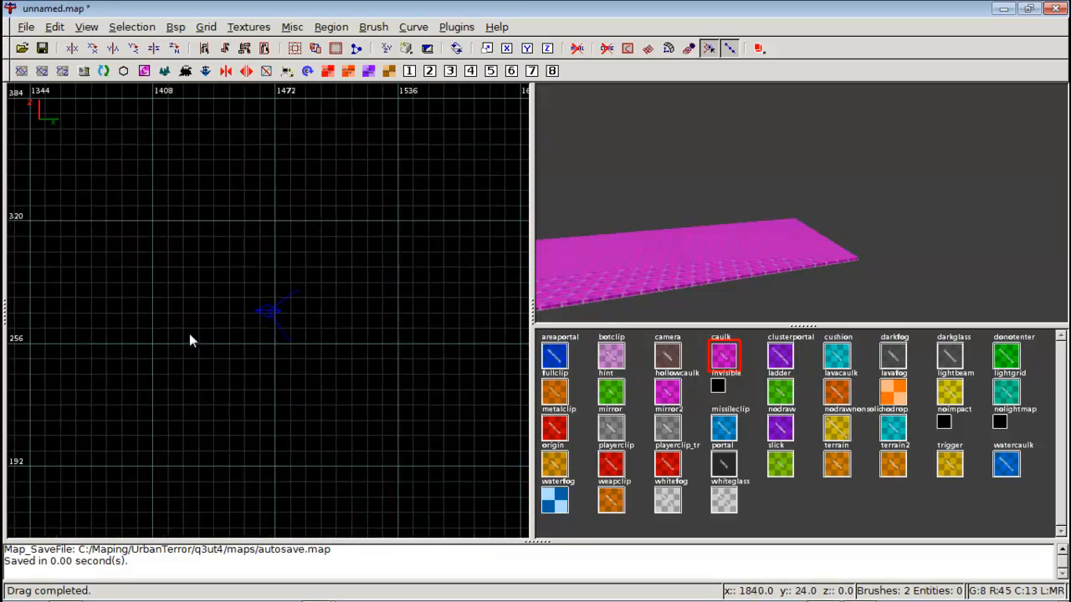
right_click_drag(188, 337, 349, 317)
scroll(189, 337, "down", 1)
scroll(188, 336, "down", 10)
scroll(190, 339, "up", 3)
mouse_move(190, 341)
right_mouse_down()
mouse_move(291, 172)
mouse_move(32, 431)
mouse_move(50, 358)
mouse_move(350, 281)
right_mouse_up()
scroll(188, 346, "up", 4)
scroll(188, 343, "up", 2)
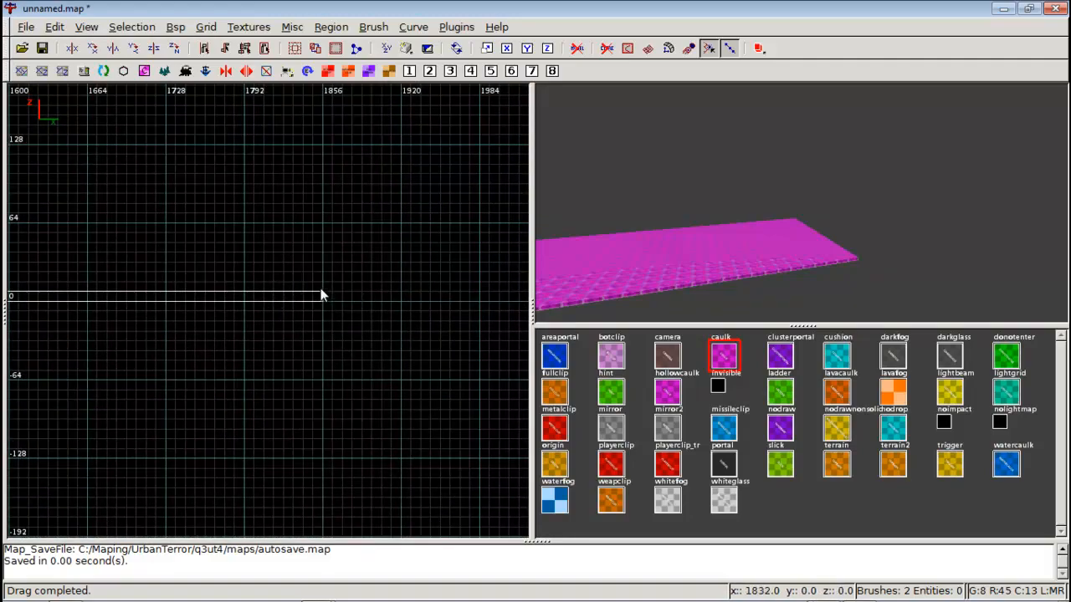
View the slab along the YZ plane and return to the top view of its end
scroll(310, 274, "down", 8)
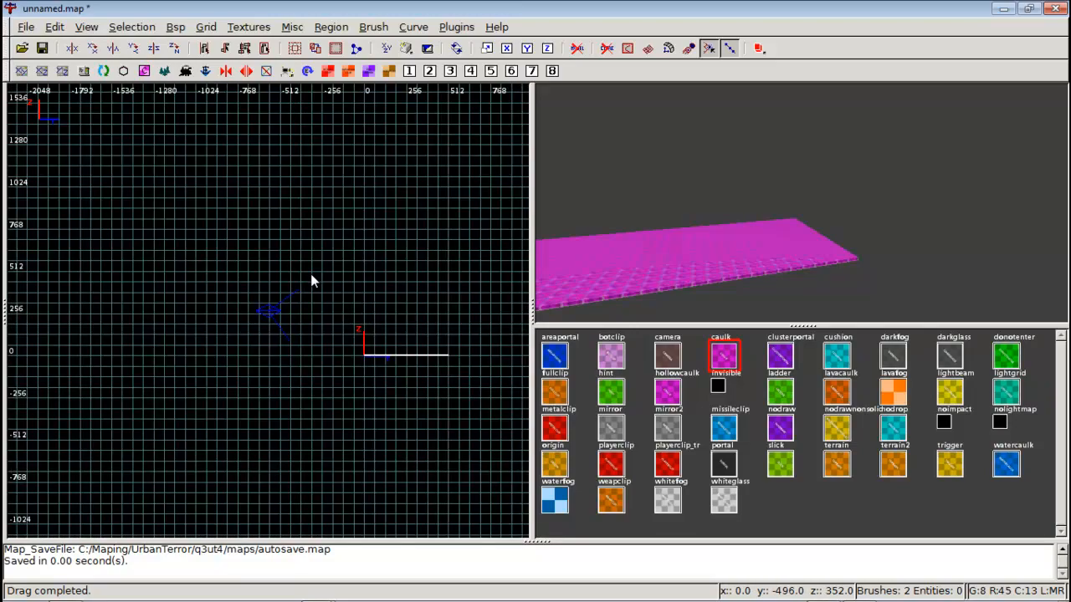
scroll(323, 284, "up", 2)
right_click_drag(323, 284, 340, 216)
key("ctrl+Tab")
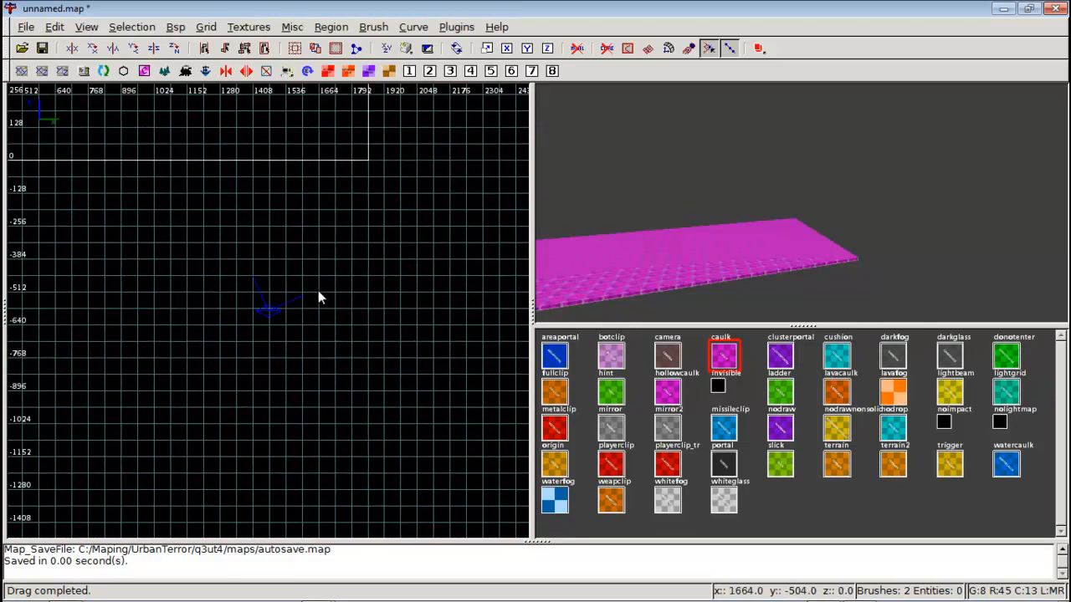
right_click_drag(318, 290, 315, 440)
scroll(312, 227, "up", 2)
mouse_move(307, 224)
right_mouse_down()
mouse_move(216, 141)
mouse_move(290, 197)
mouse_move(294, 224)
right_mouse_up()
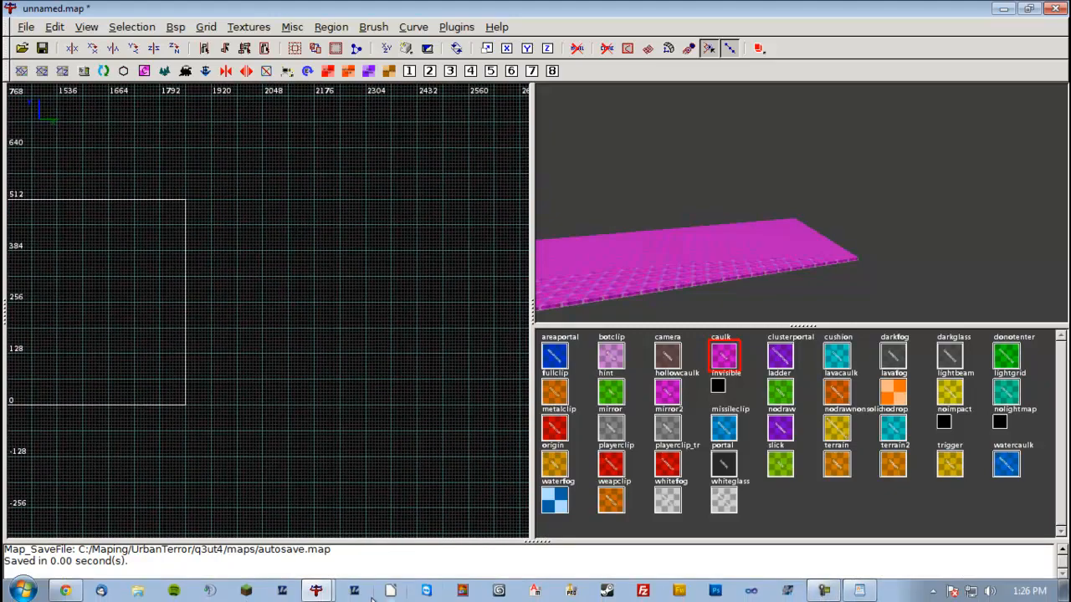
Switch to Chrome, select the cylinder's height value, and return to GtkRadiant
mouse_move(317, 592)
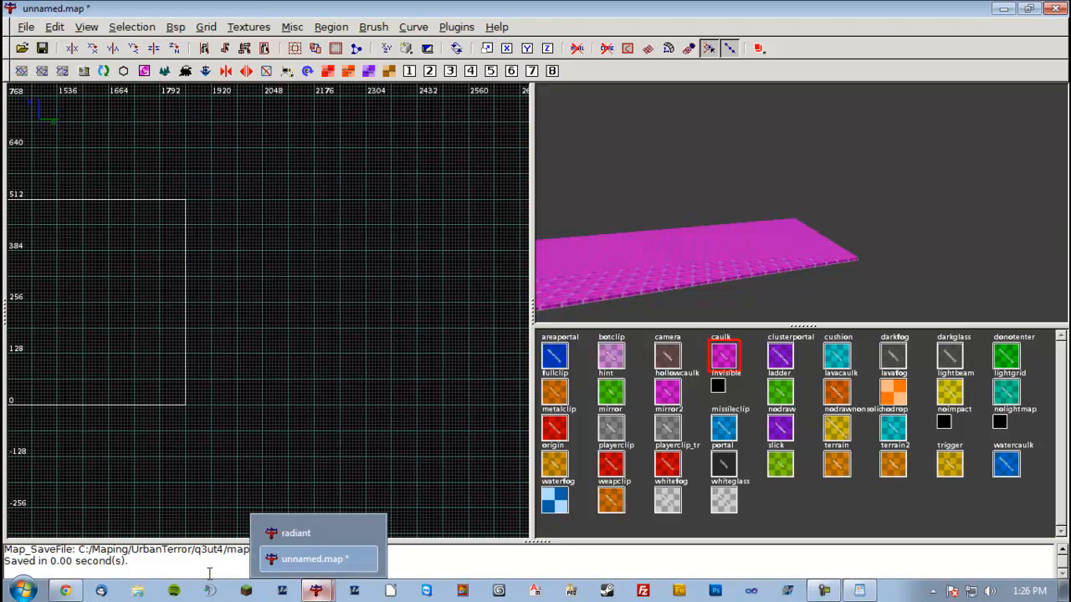
mouse_move(66, 591)
left_click(117, 549)
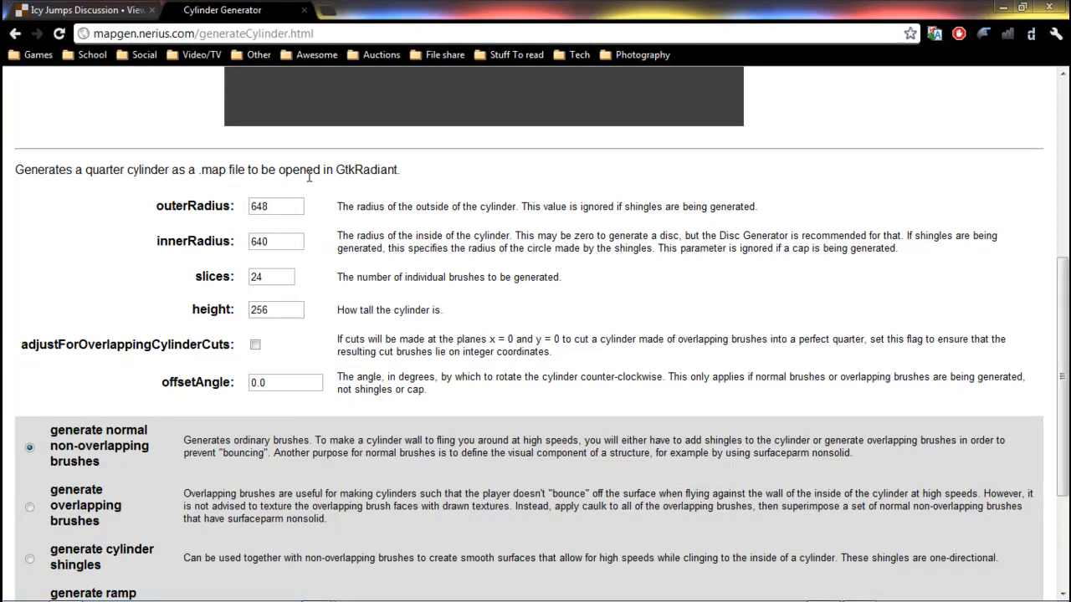
left_click_drag(289, 310, 244, 308)
left_click(67, 592)
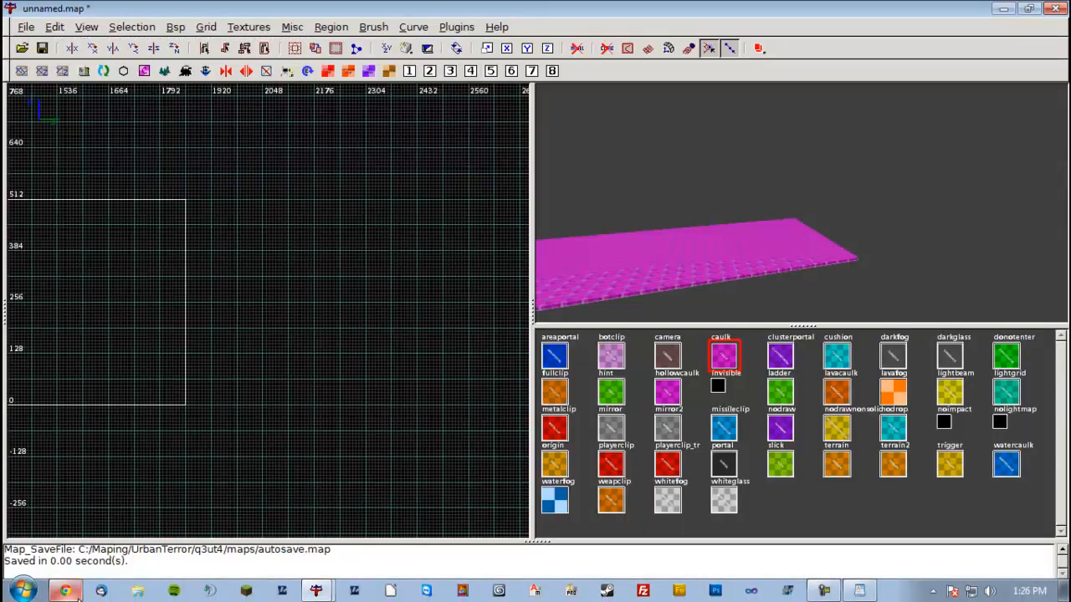
Change the 2D view to XZ and examine the empty space beyond the slab's end
scroll(188, 340, "down", 2)
right_click_drag(187, 340, 302, 283)
key("ctrl+Tab")
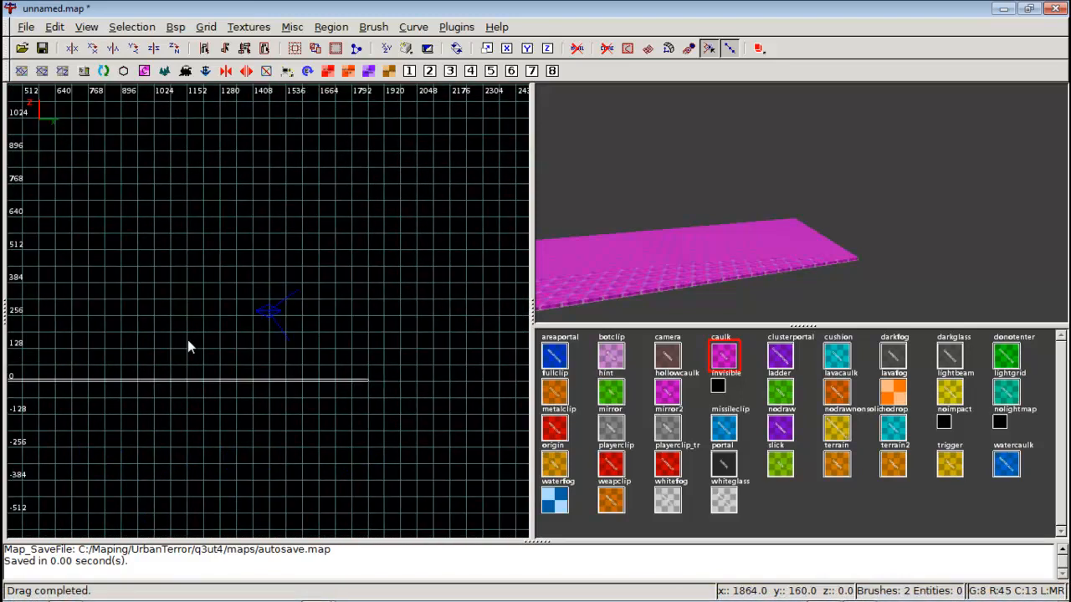
scroll(188, 340, "down", 2)
right_click_drag(188, 339, 62, 283)
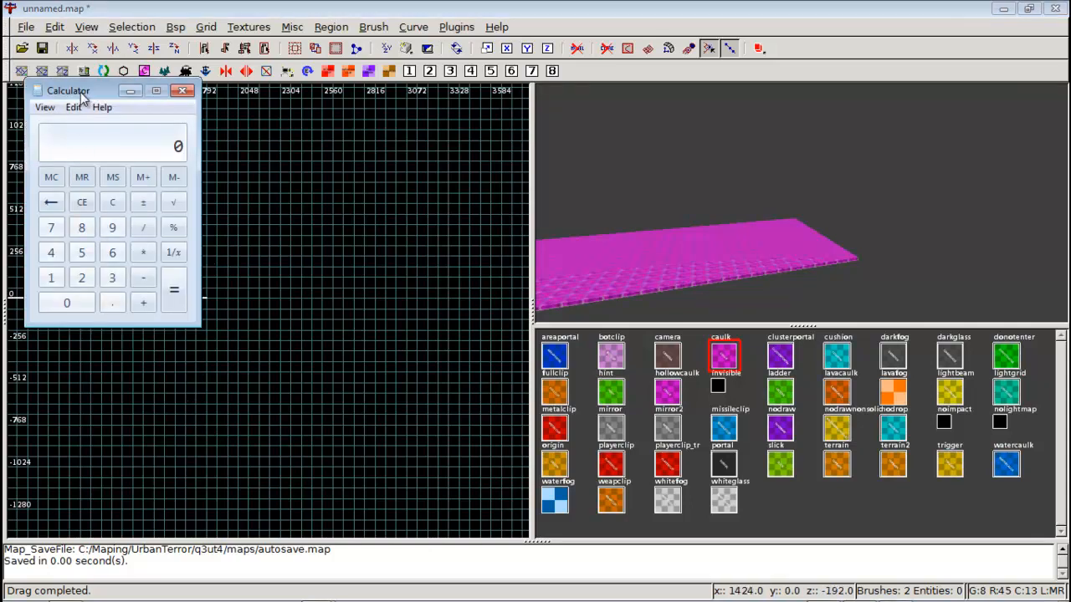
Add 768 and 256 in Calculator and close it
left_click_drag(80, 92, 590, 102)
type("768 ")
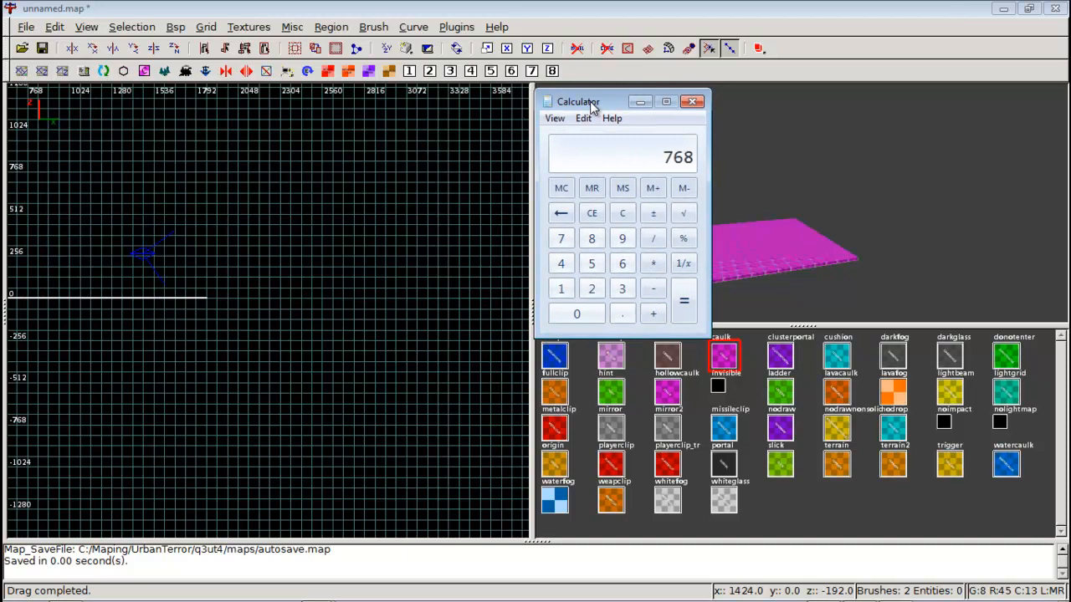
type("+ 256")
key("Return")
left_click(695, 104)
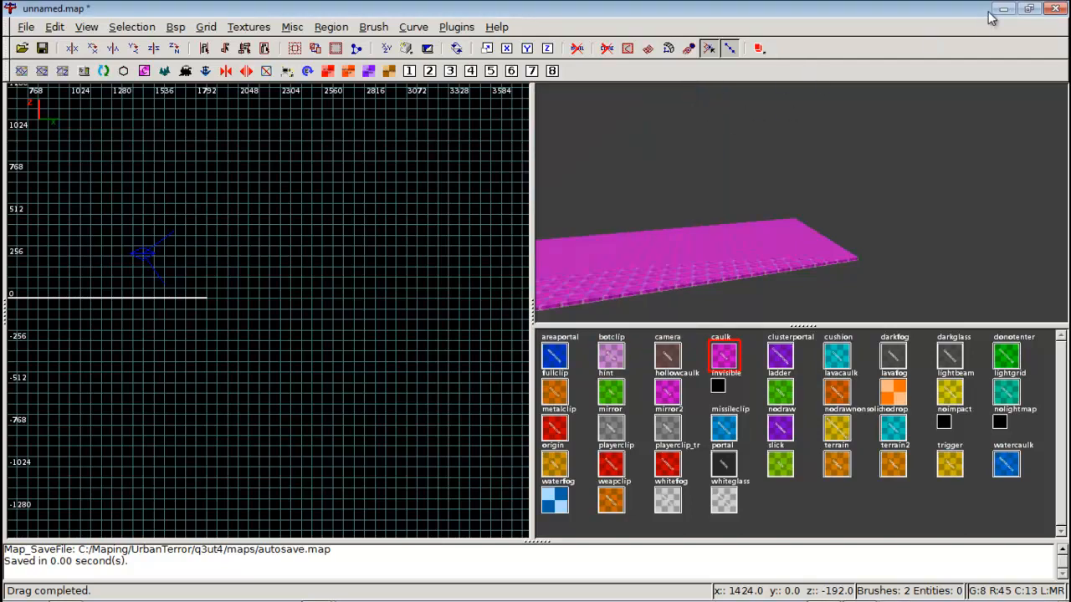
Minimize GtkRadiant, close the WordPad shader file, and set the cylinder's height to 1024 in Chrome
left_click(1003, 8)
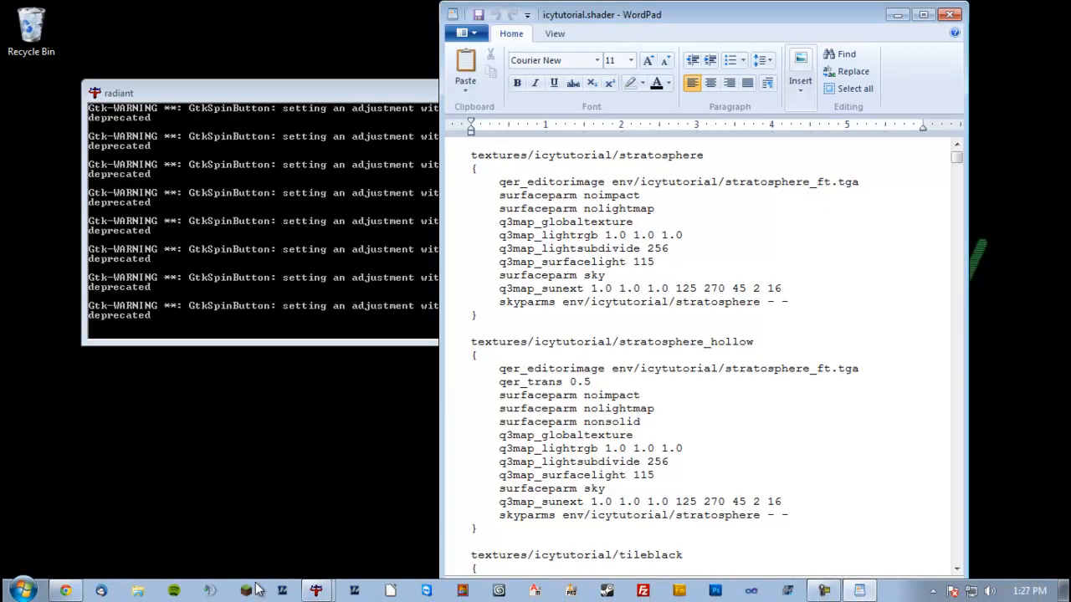
left_click(950, 14)
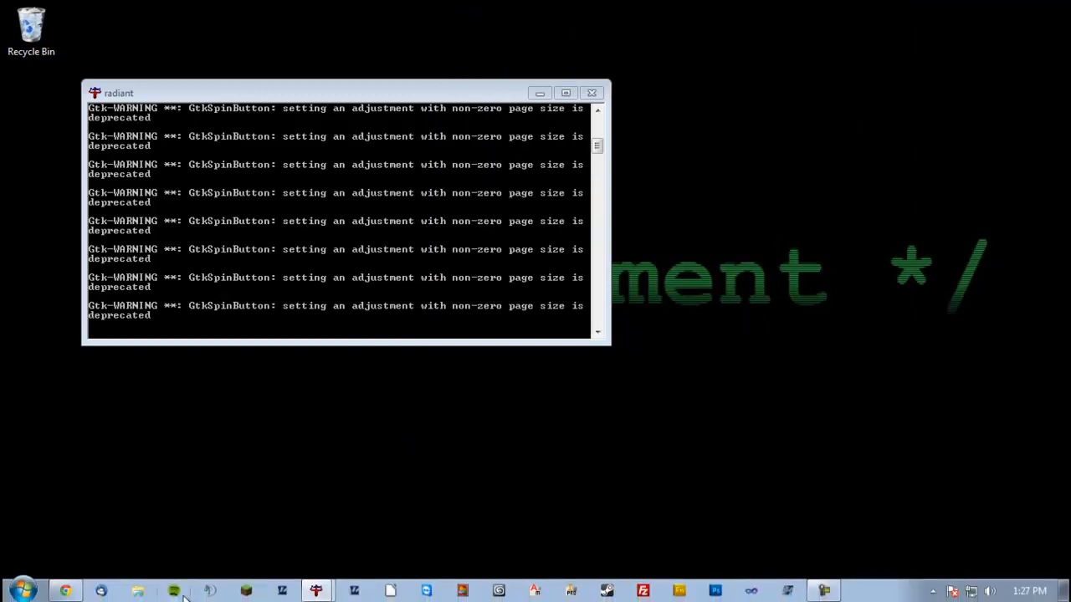
left_click(65, 591)
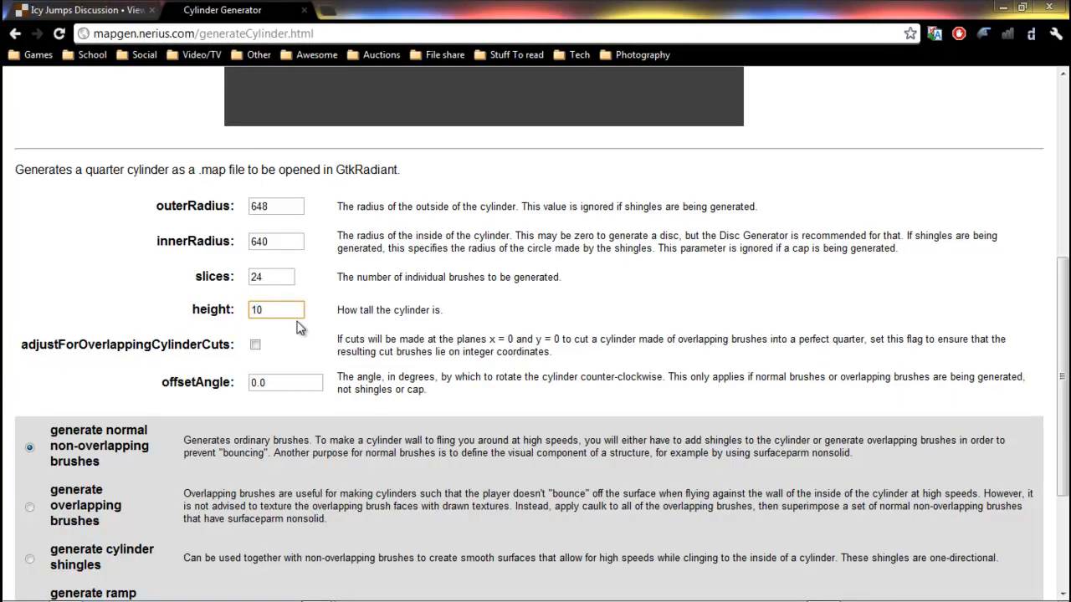
Submit the cylinder as normal non-overlapping brushes and browse the save location to C:\Maping\UrbanTerror\q3ut4\maps
scroll(350, 334, "down", 2)
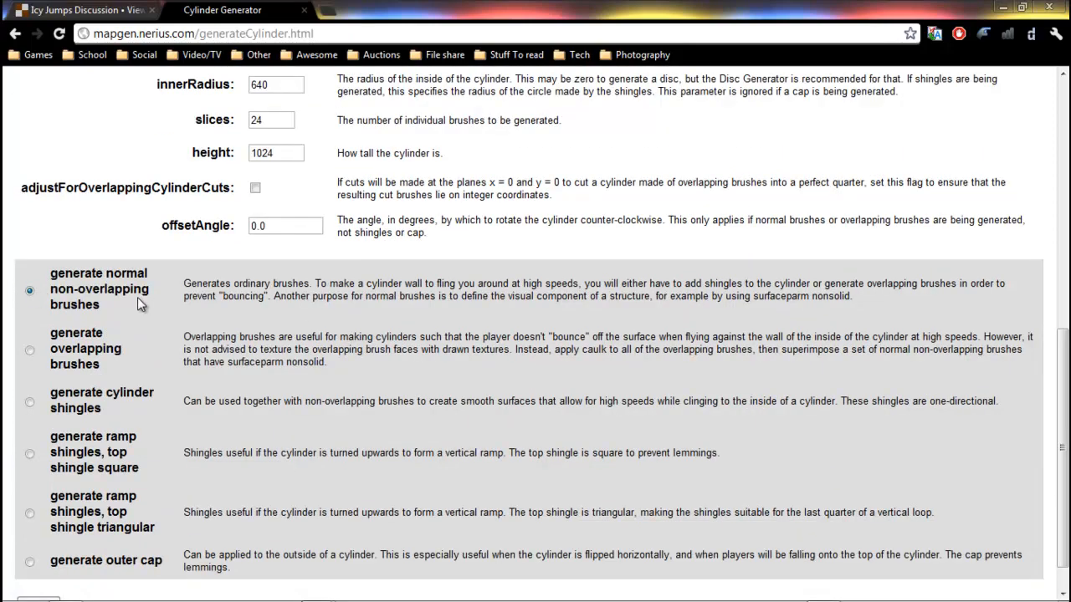
scroll(137, 297, "down", 1)
left_click(38, 564)
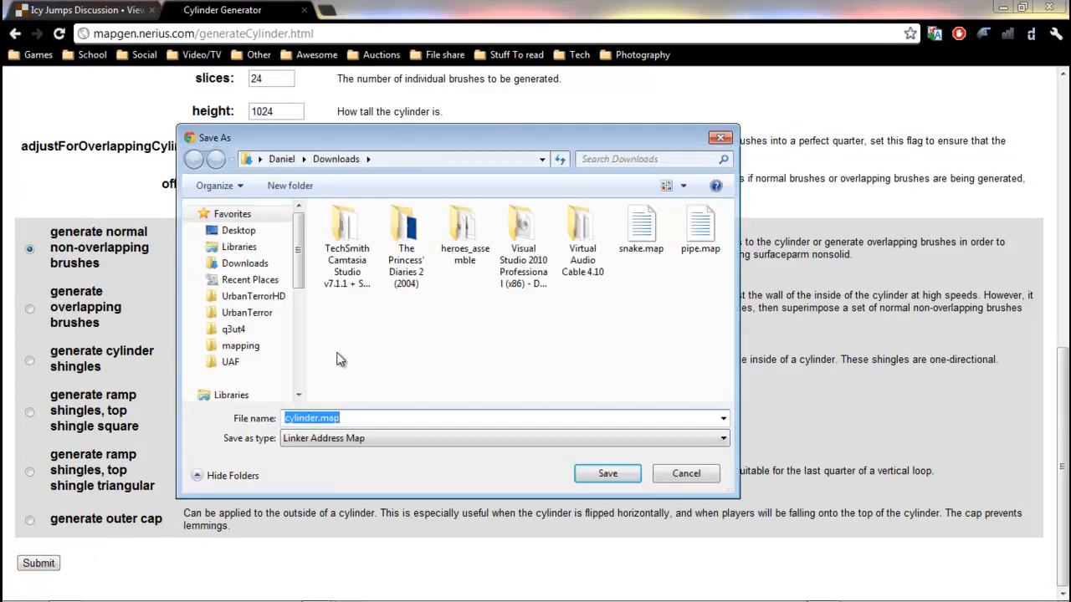
left_click(239, 346)
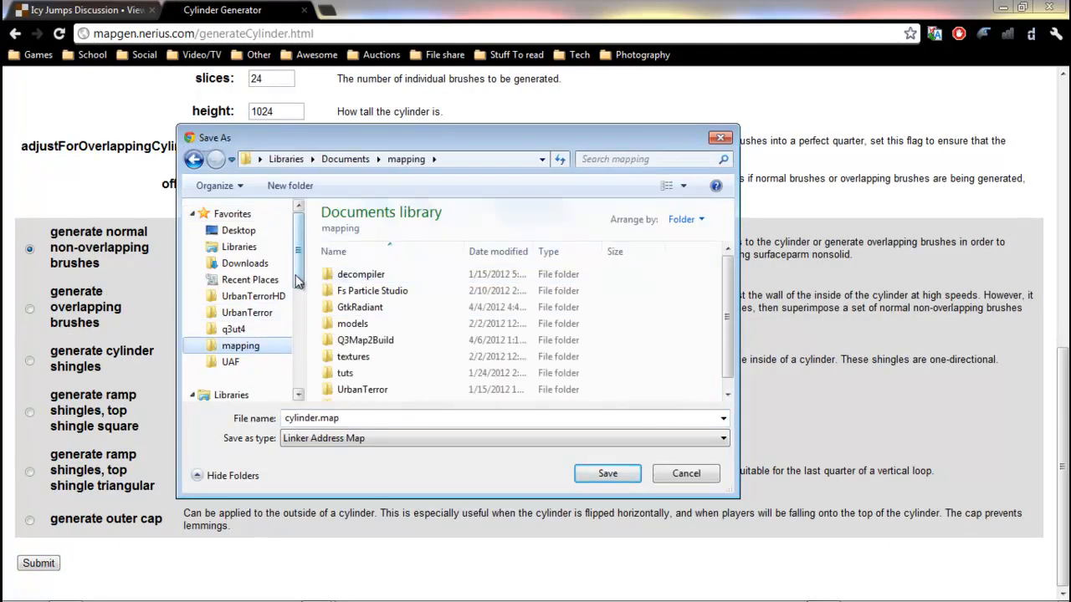
scroll(239, 334, "down", 5)
left_click(250, 306)
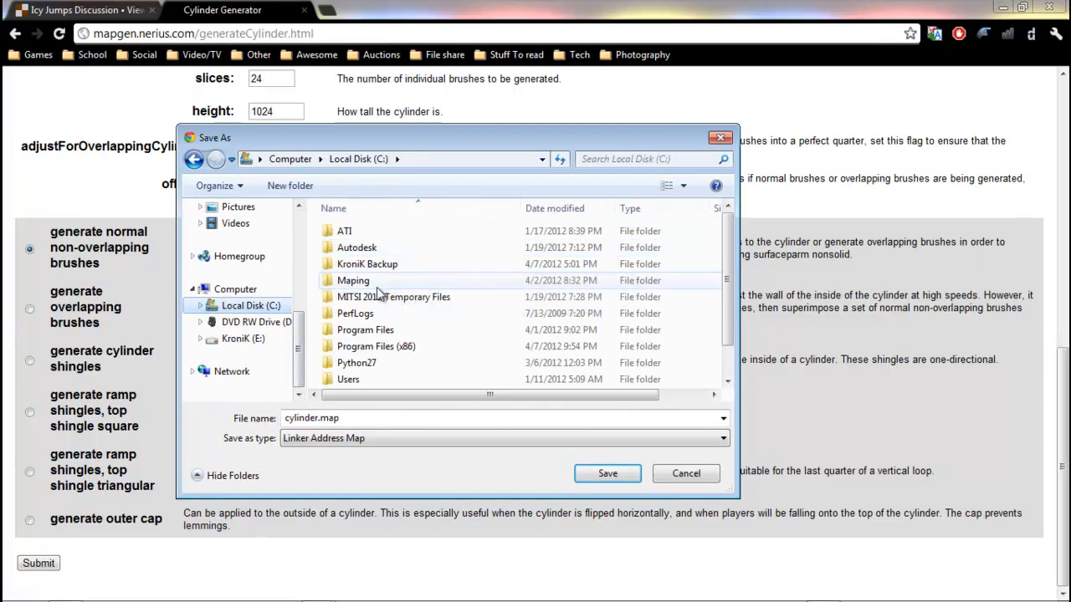
double_click(375, 282)
double_click(391, 234)
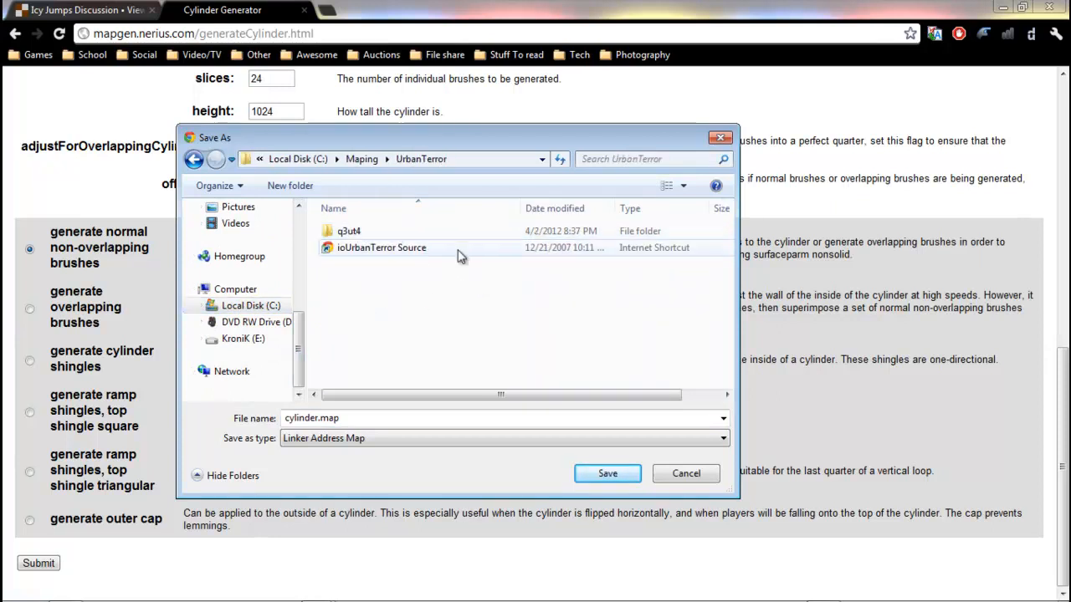
double_click(418, 231)
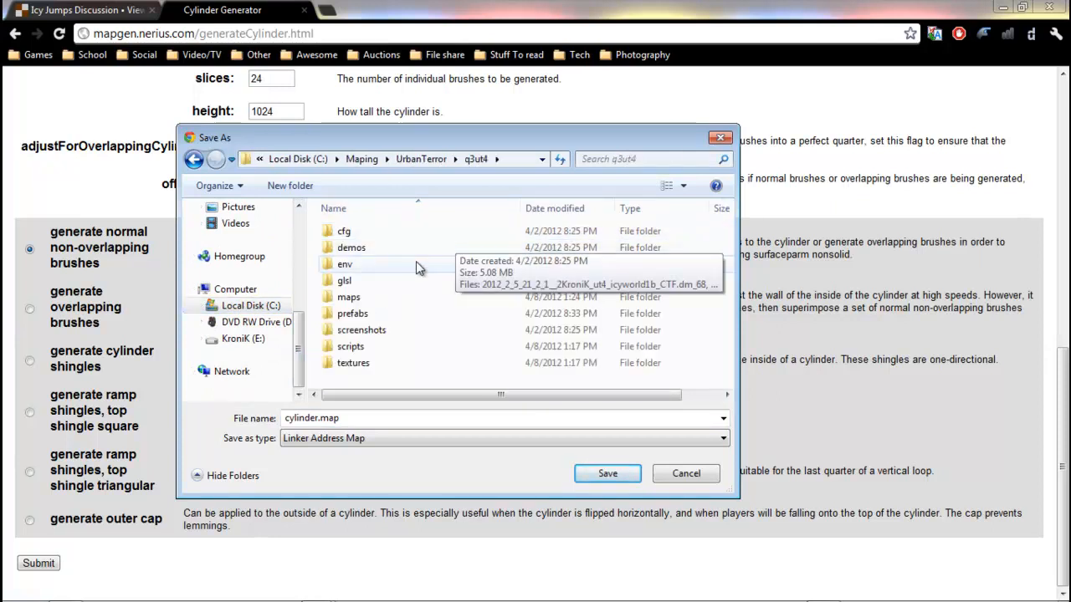
double_click(359, 297)
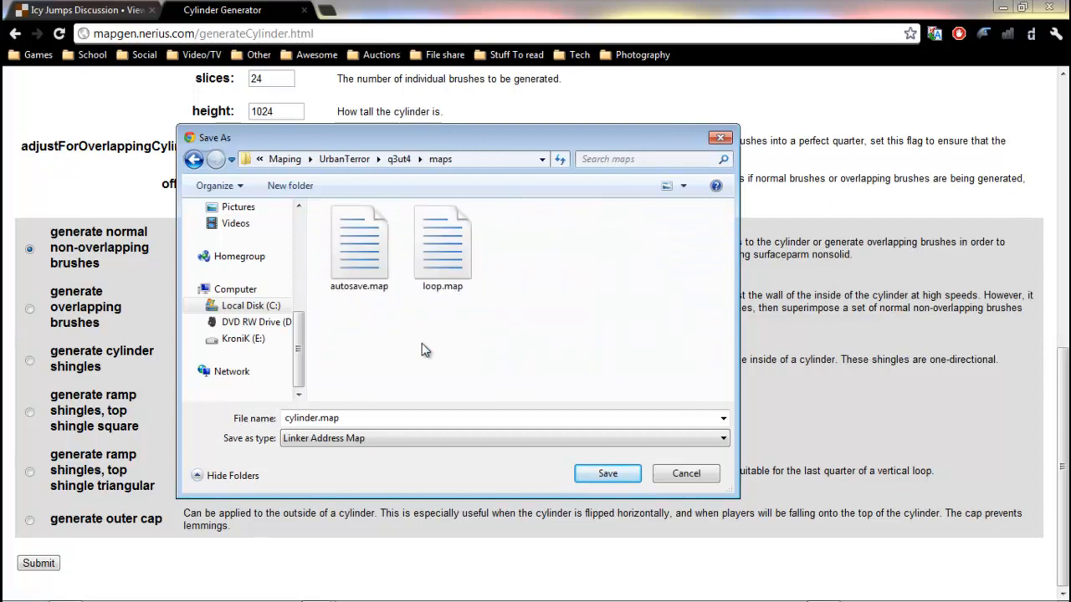
Delete autosave.map from the maps folder
left_click(368, 242)
key("Delete")
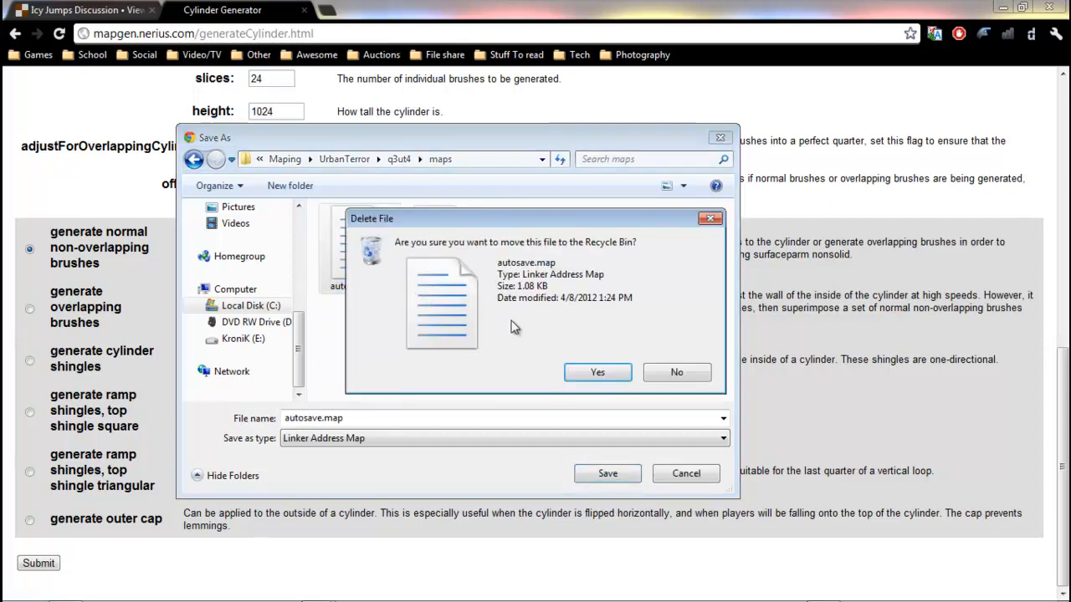
left_click(604, 374)
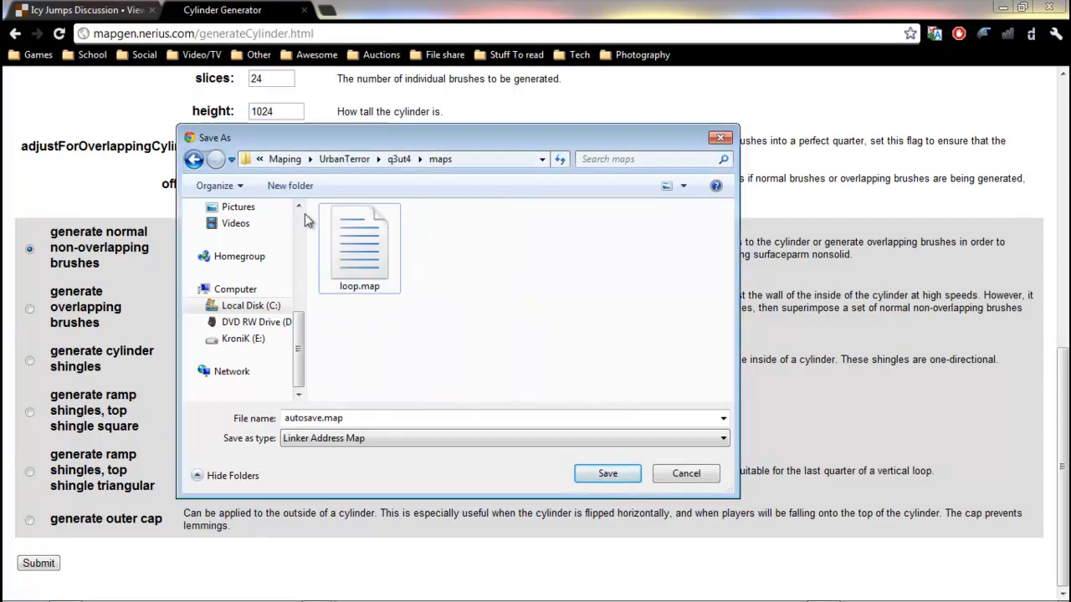
Create a folder named part2 in the maps folder and open it
left_click(290, 185)
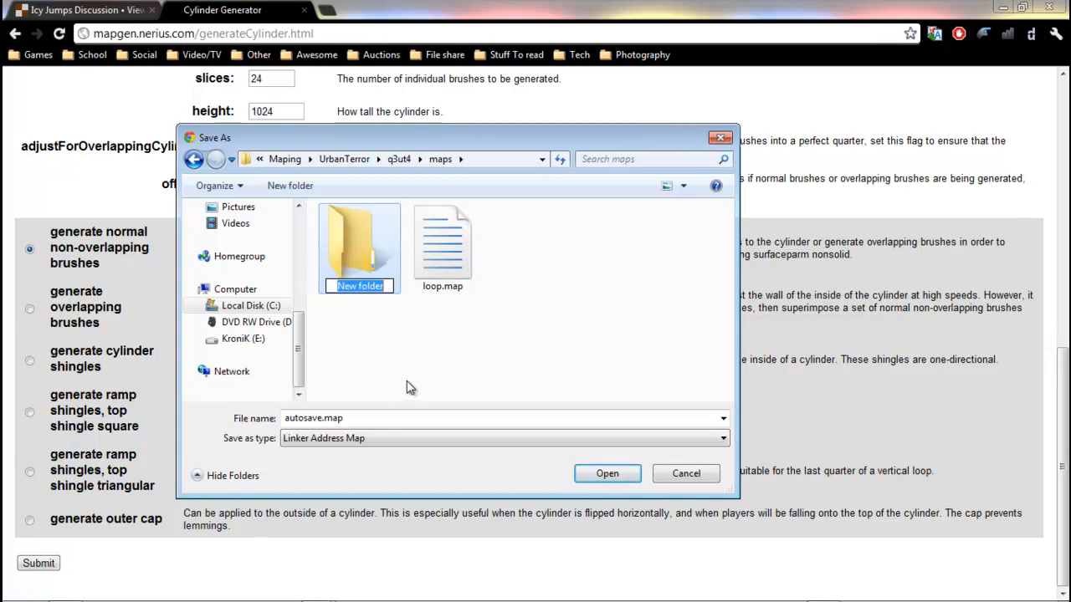
type("part2")
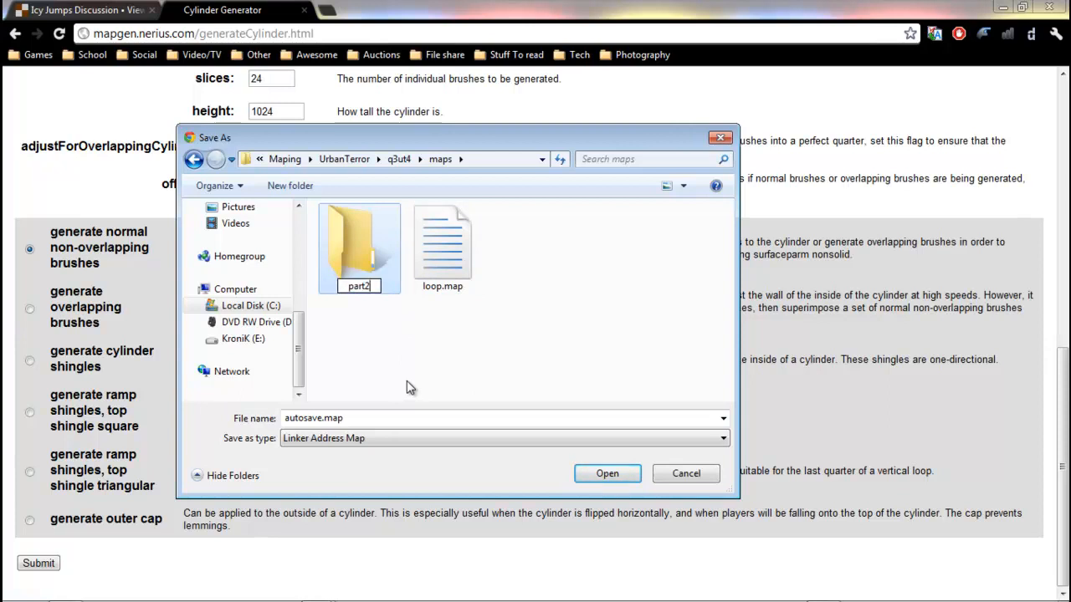
left_click(390, 334)
double_click(378, 255)
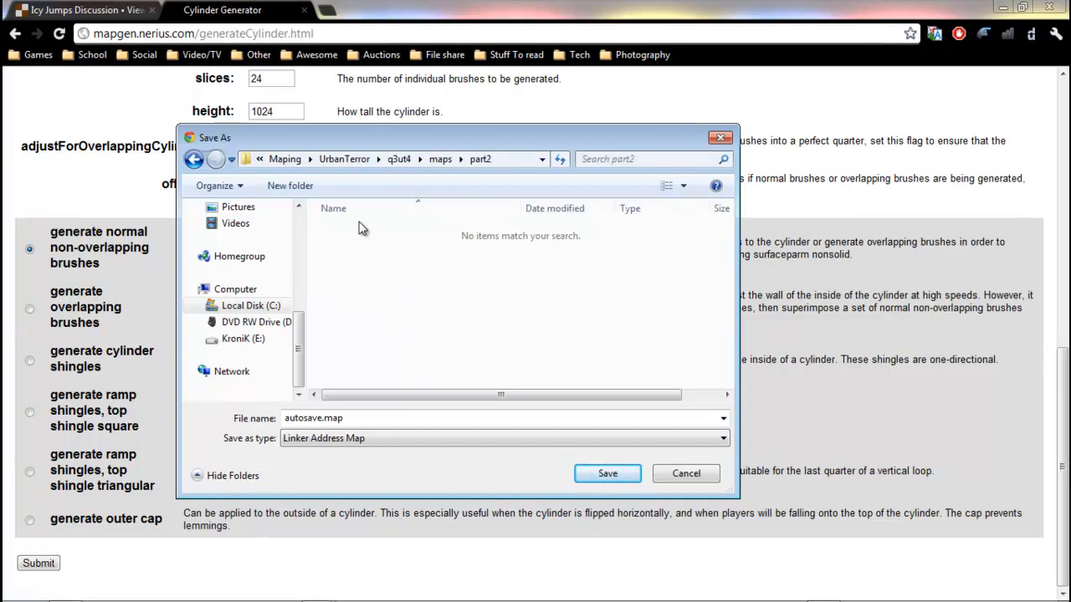
Create a subfolder named "surface gen" inside part2, open it, and cancel saving the file
left_click(300, 185)
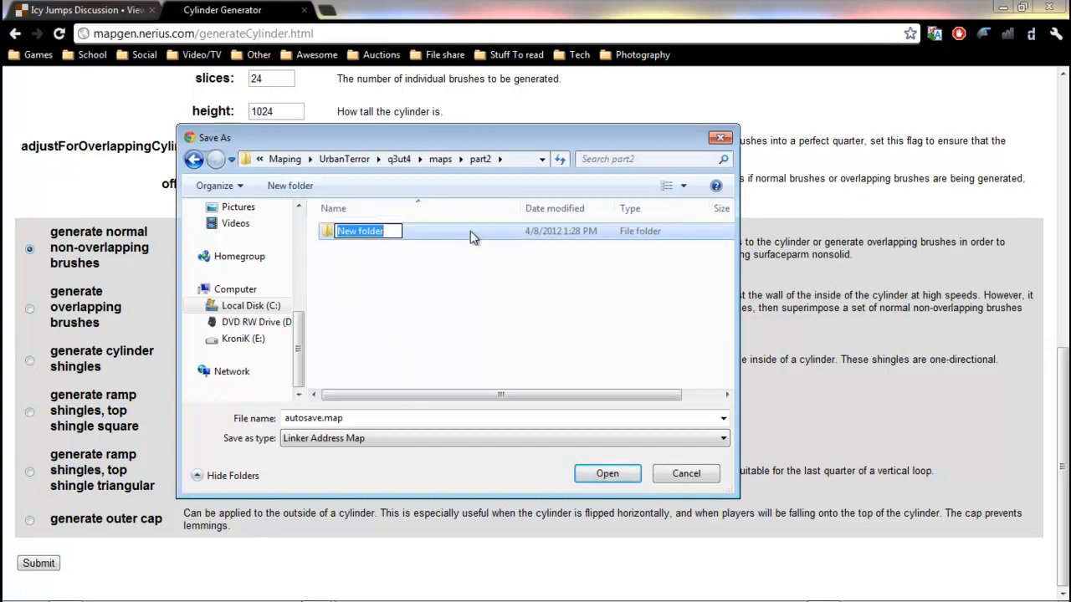
type("surface gen")
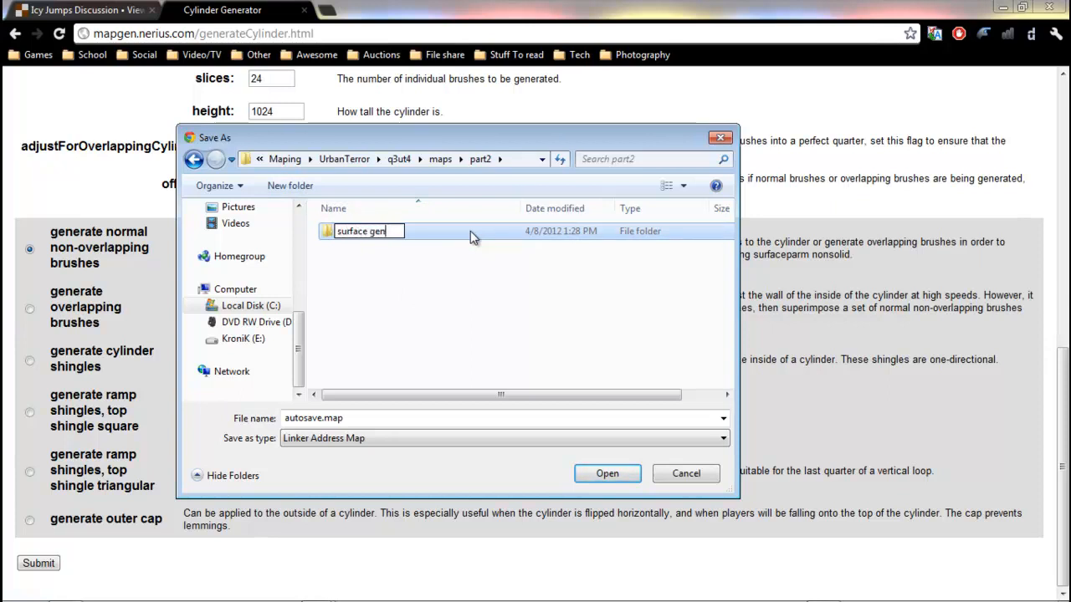
left_click(378, 303)
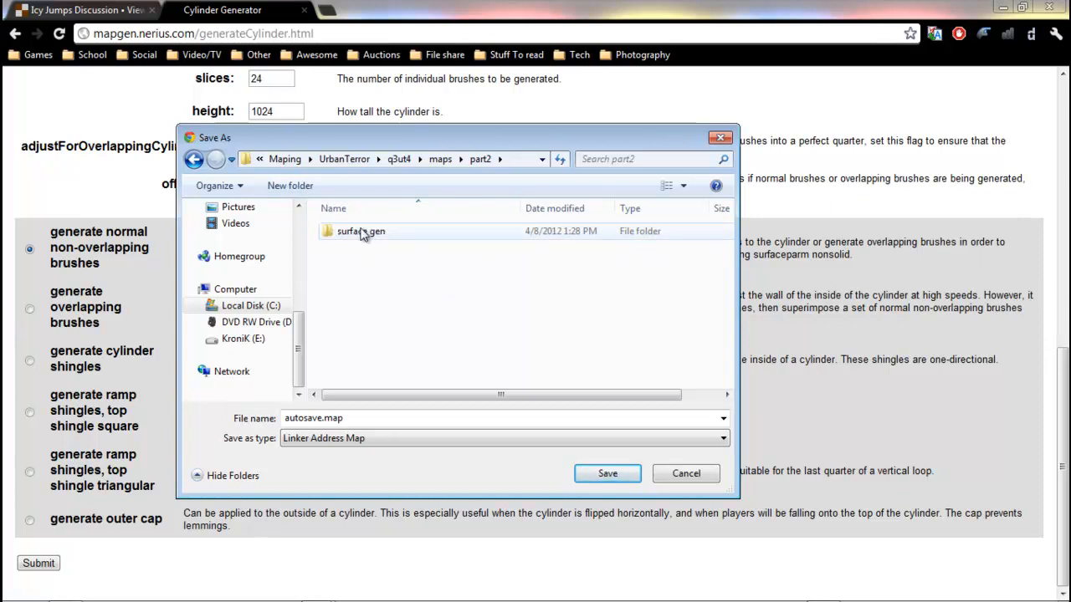
double_click(362, 233)
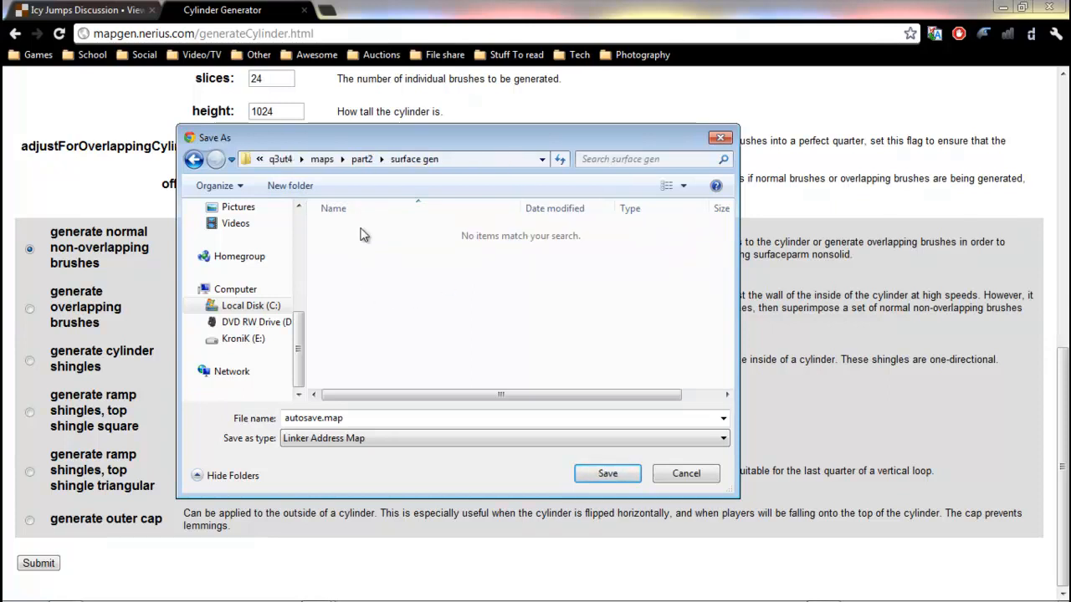
double_click(323, 418)
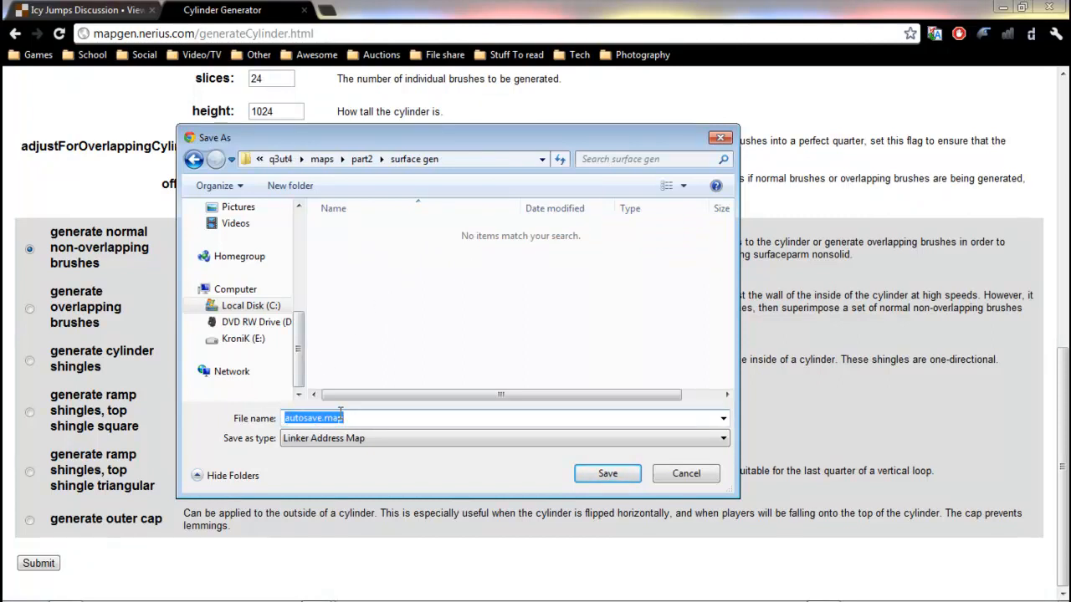
left_click(691, 475)
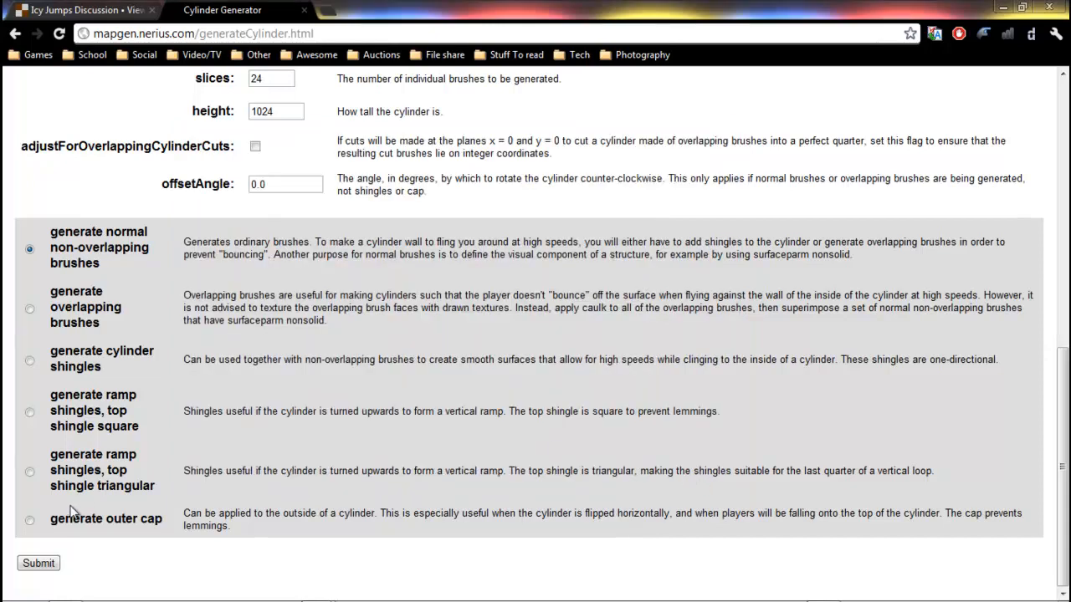
Submit the non-overlapping cylinder again and save it as cylinder.map in C:\Maping\UrbanTerror\q3ut4\maps\part2\surface gen
left_click(38, 563)
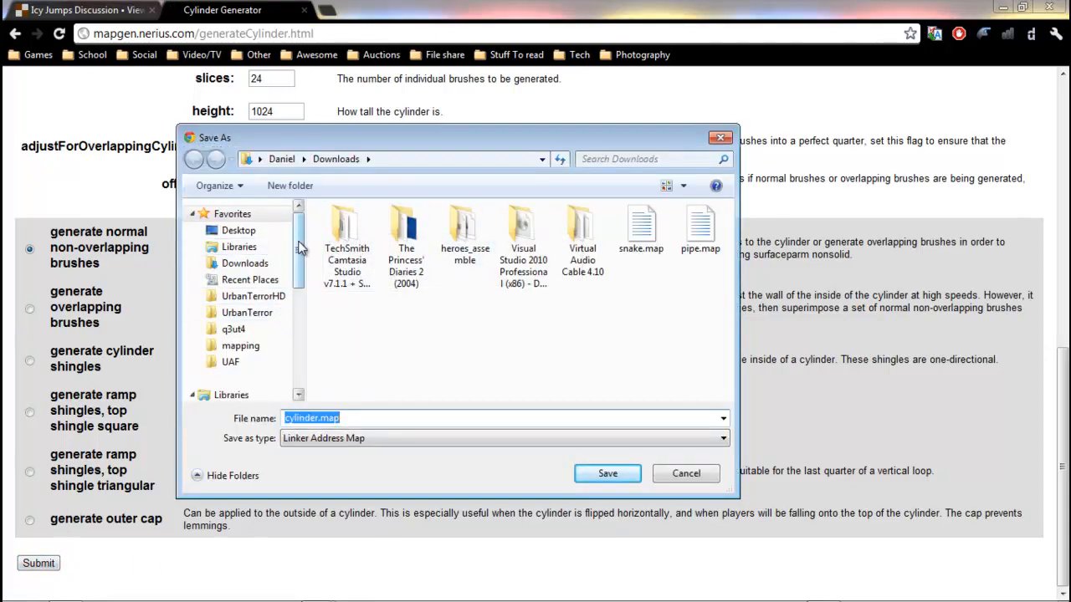
left_click_drag(300, 247, 298, 333)
left_click(242, 339)
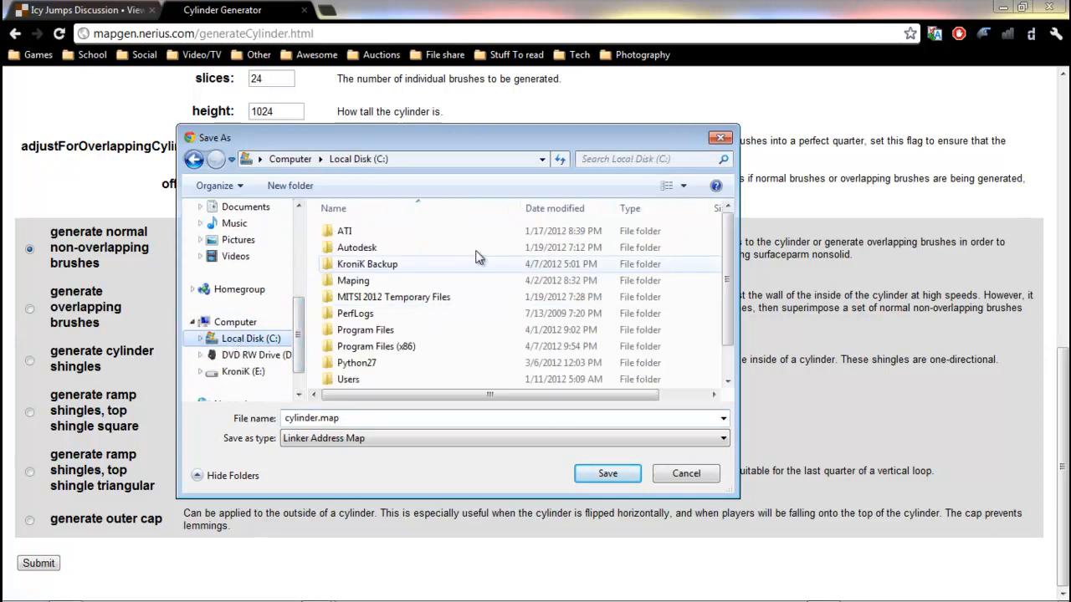
double_click(353, 281)
double_click(386, 234)
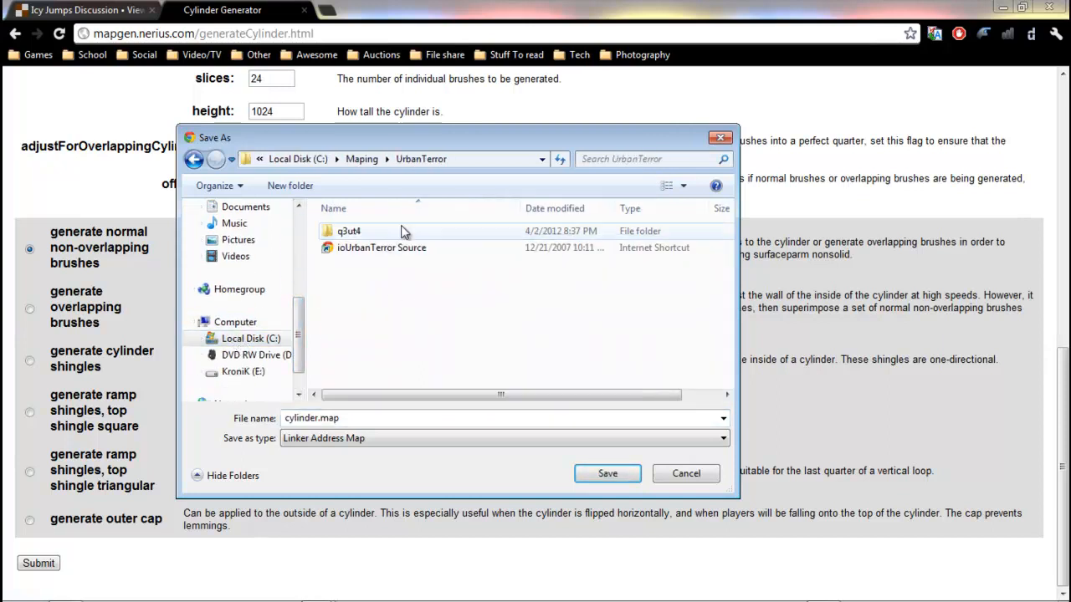
double_click(395, 230)
double_click(383, 299)
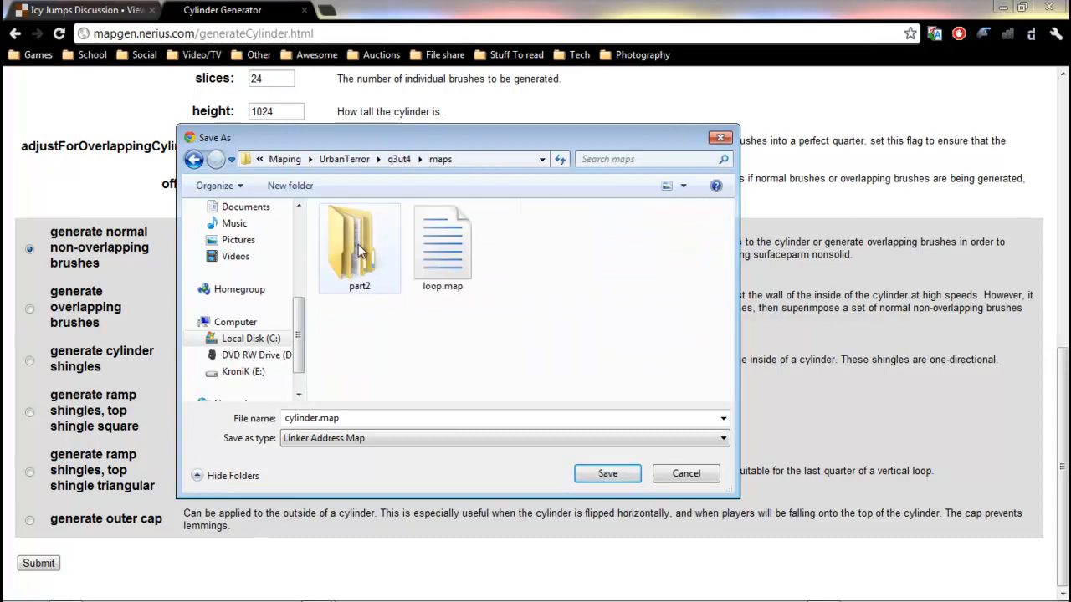
double_click(356, 236)
double_click(376, 233)
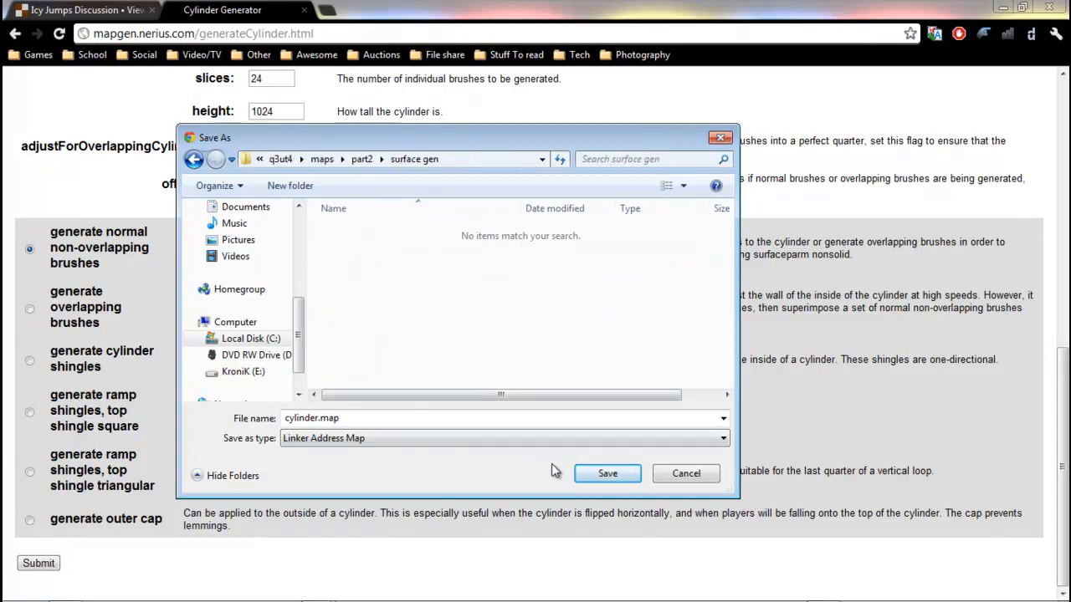
left_click(589, 474)
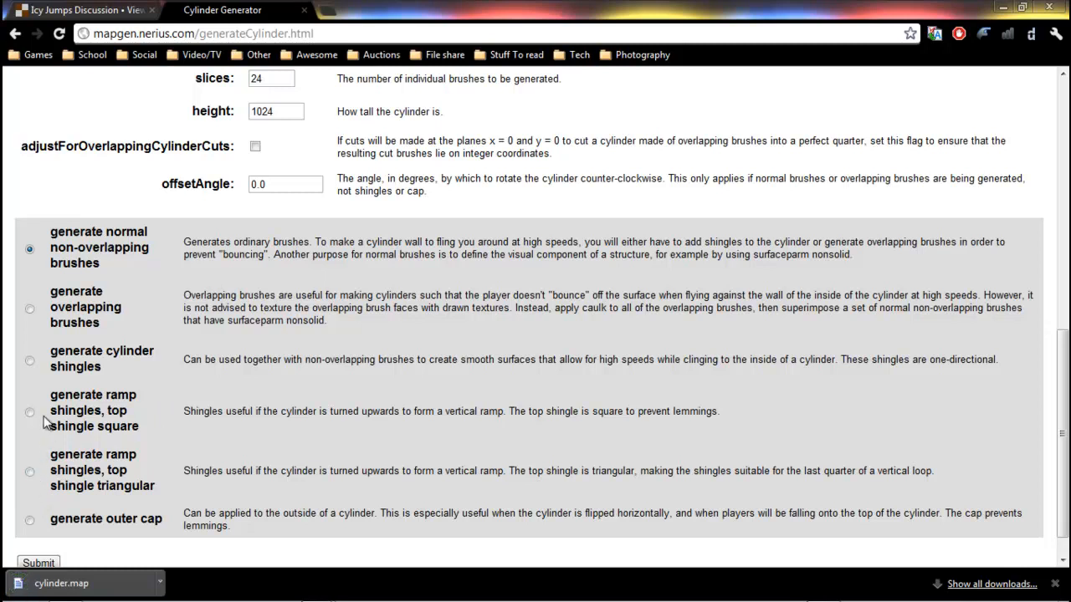
Generate the cylinder shingles and save them as cylinder-shingles.map in the surface gen folder
left_click(30, 361)
left_click_drag(481, 360, 857, 368)
left_click(904, 367)
scroll(60, 445, "down", 1)
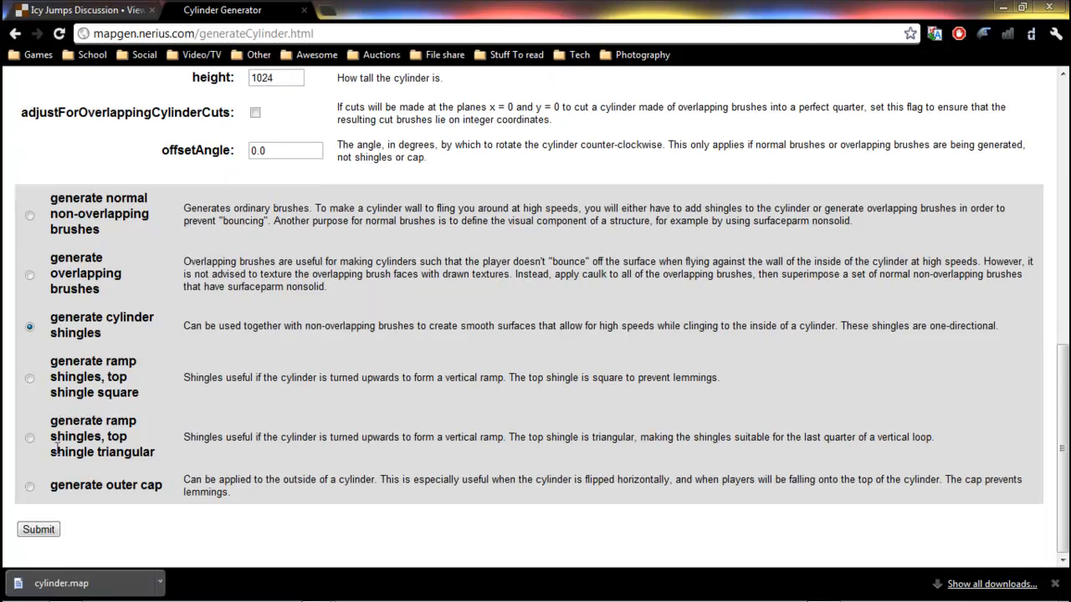
left_click(41, 531)
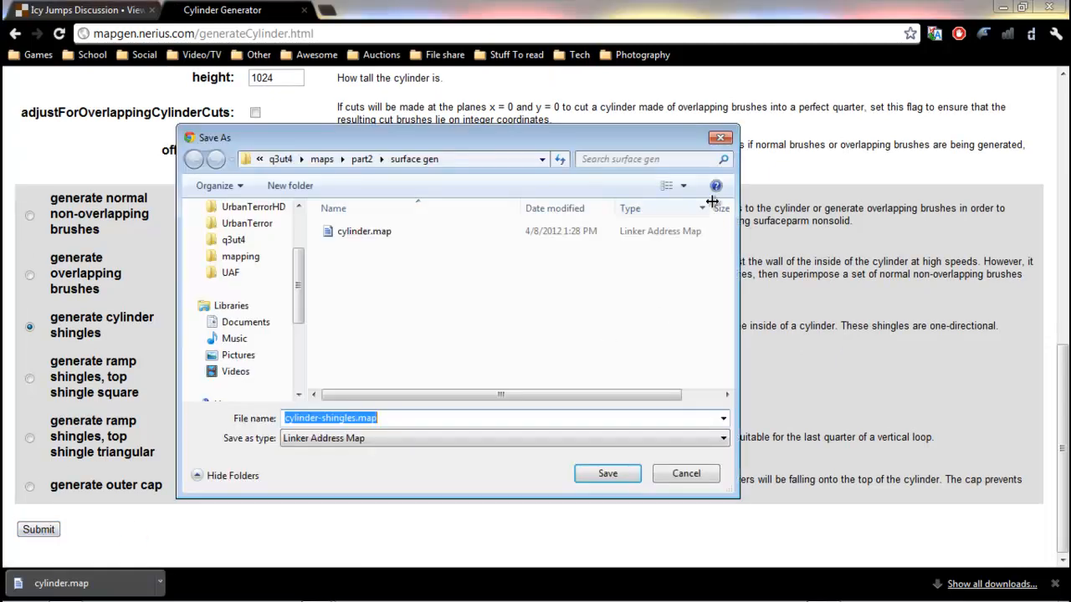
left_click(605, 474)
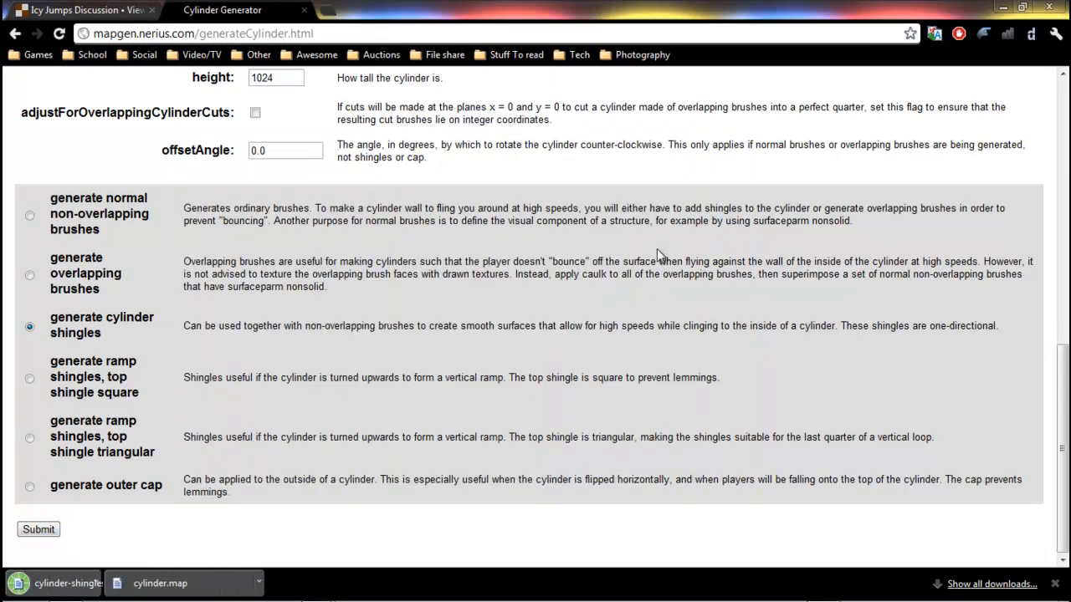
Close the mistakenly launched ioUrbanTerror window and switch to GtkRadiant
left_click(316, 592)
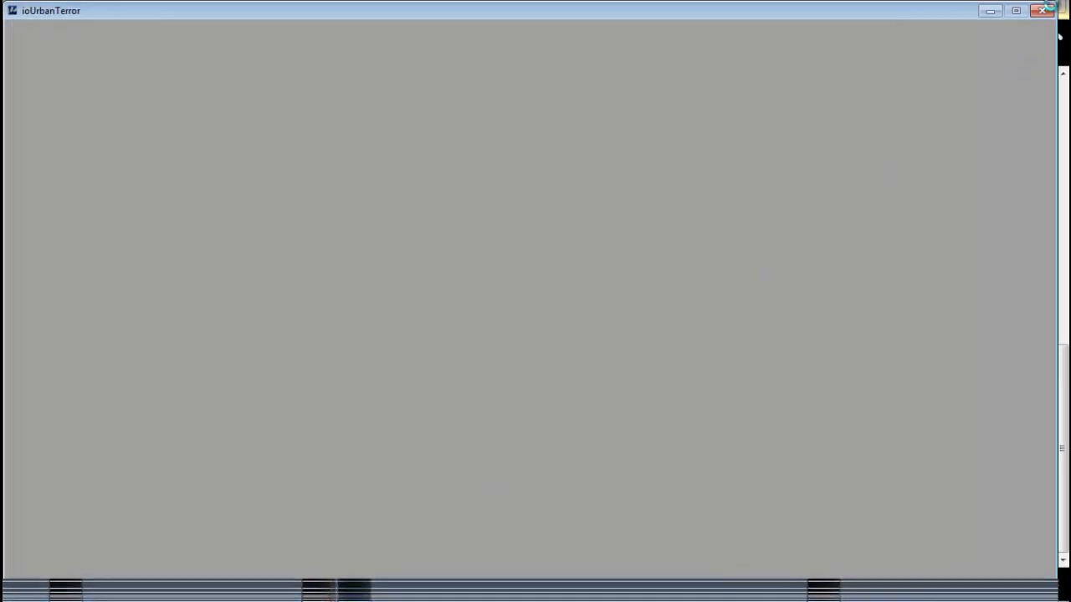
left_click(1044, 12)
mouse_move(412, 593)
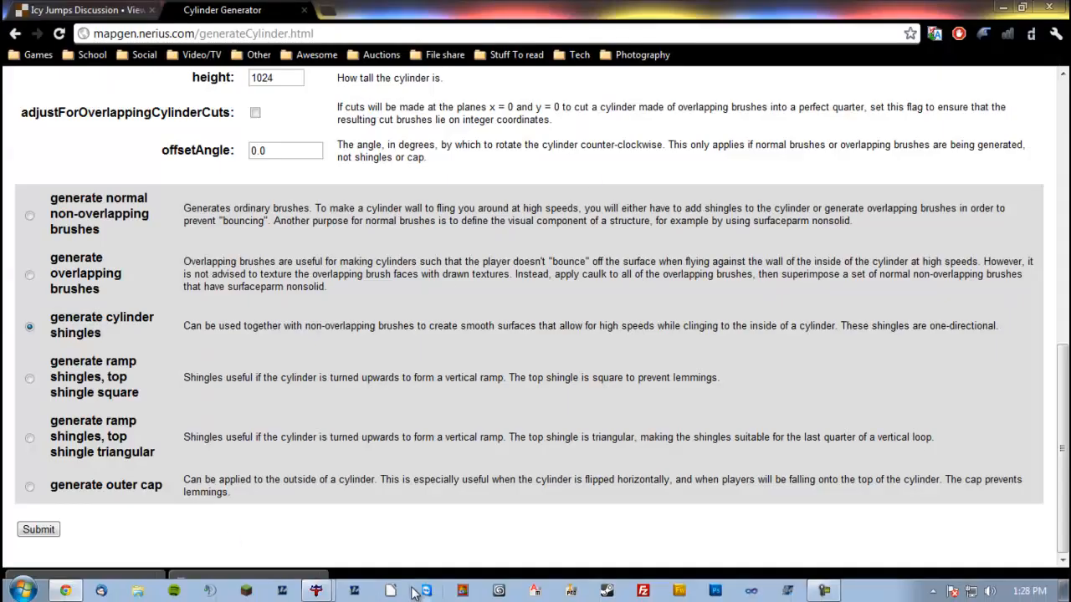
mouse_move(322, 596)
left_click(310, 555)
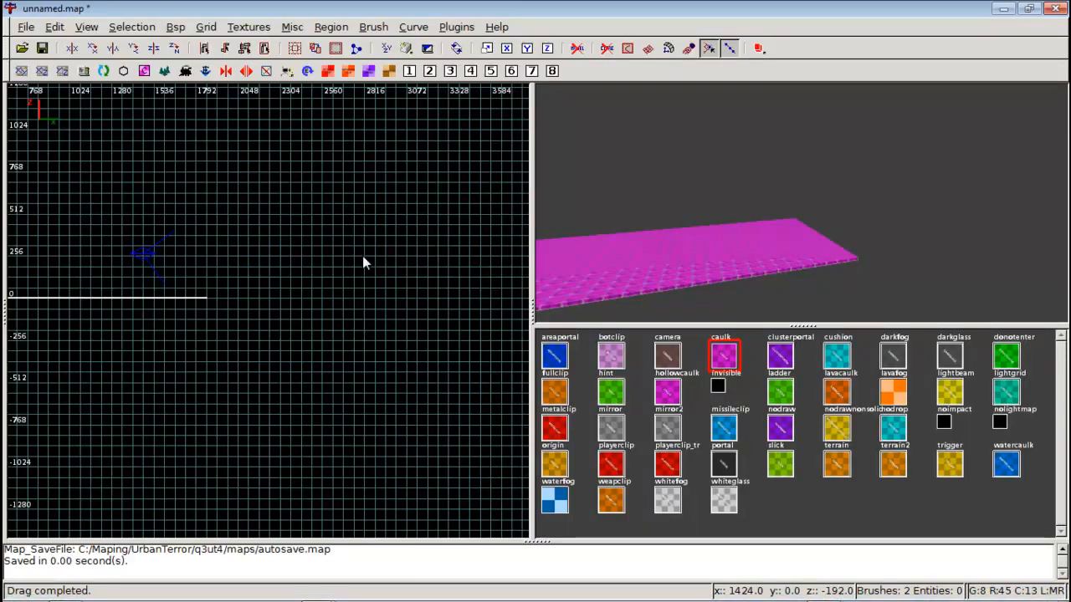
Import cylinder.map from C:\Maping\UrbanTerror\q3ut4\maps\part2\surface gen into the current map
left_click(28, 27)
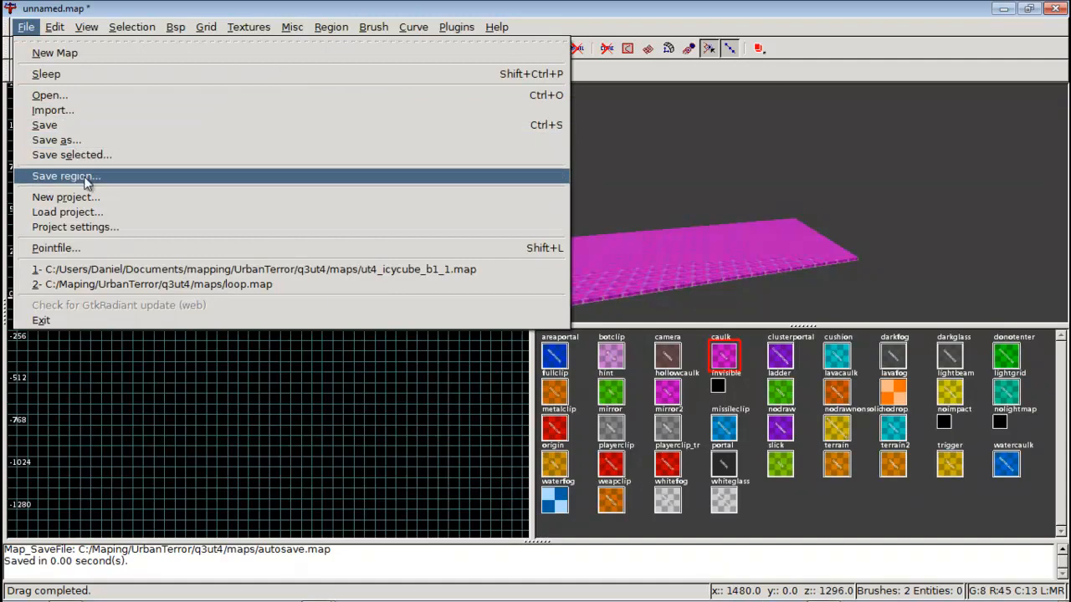
left_click(85, 112)
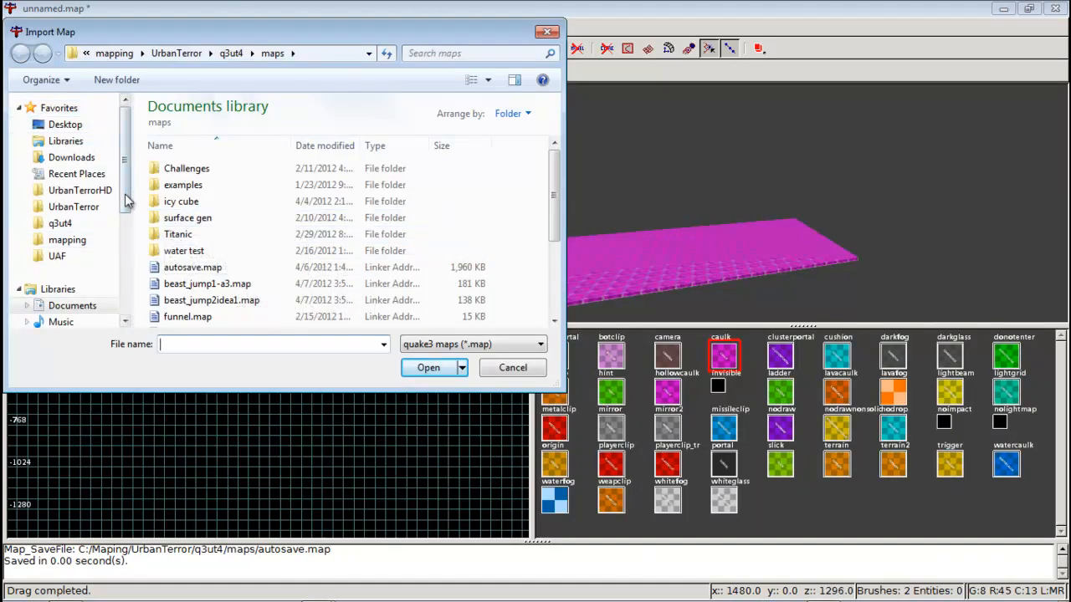
scroll(71, 251, "down", 2)
scroll(129, 242, "down", 2)
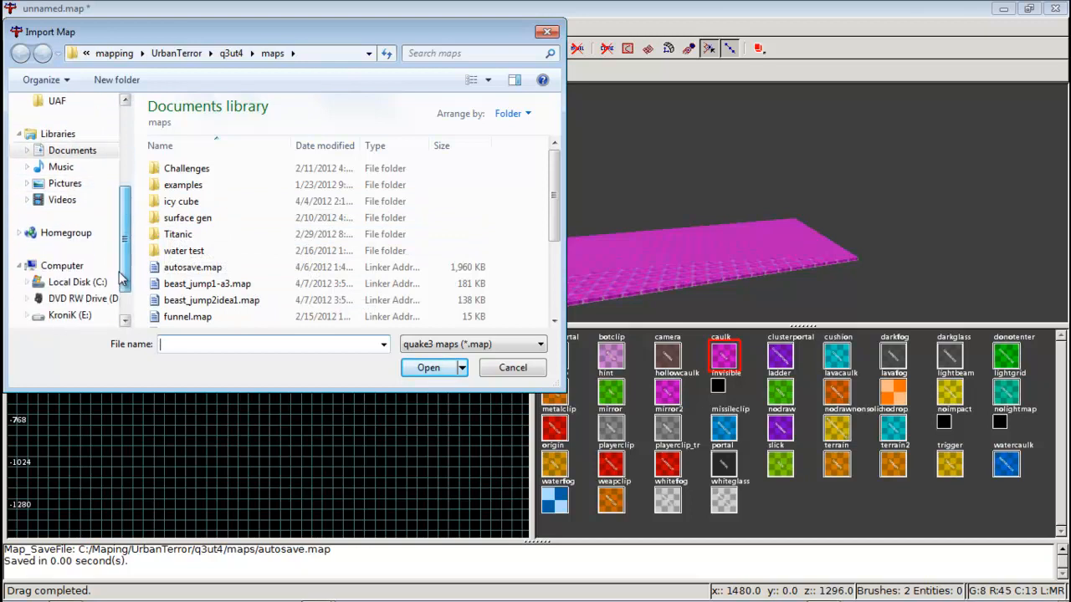
left_click(62, 265)
double_click(255, 148)
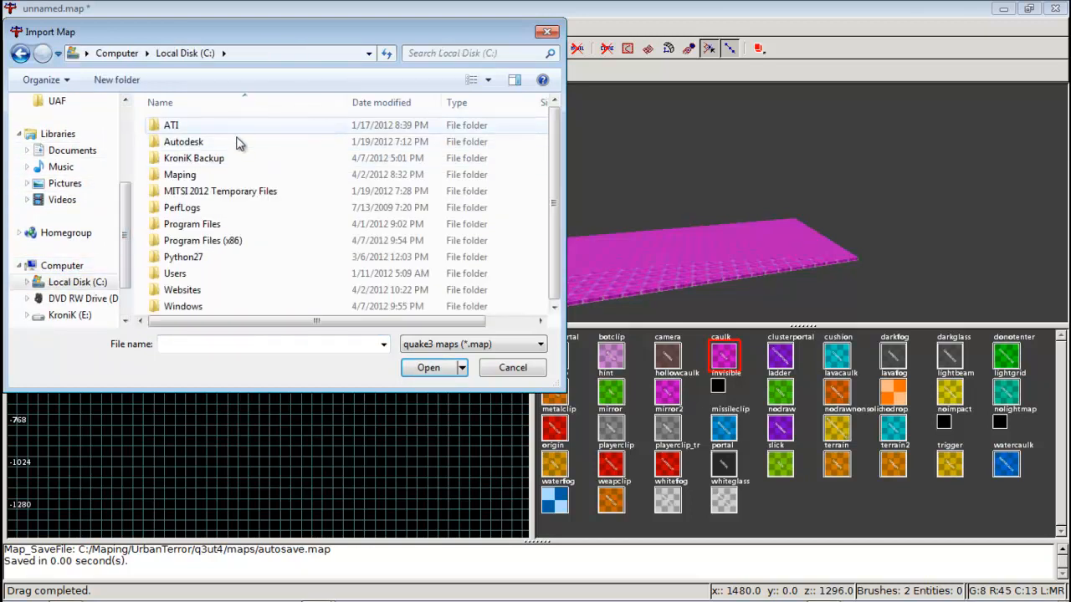
double_click(220, 176)
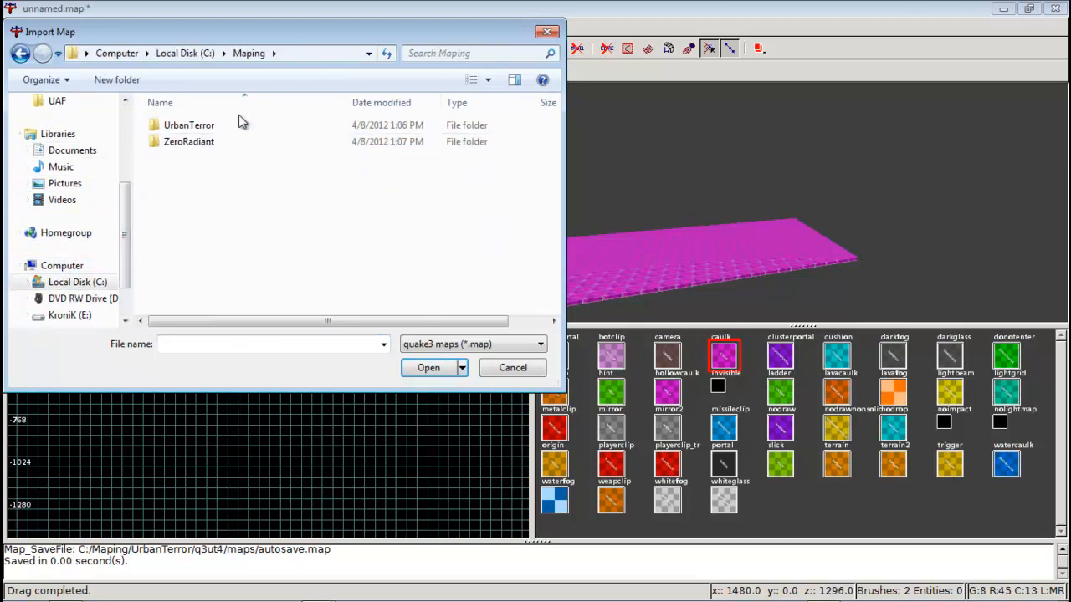
double_click(239, 126)
double_click(262, 127)
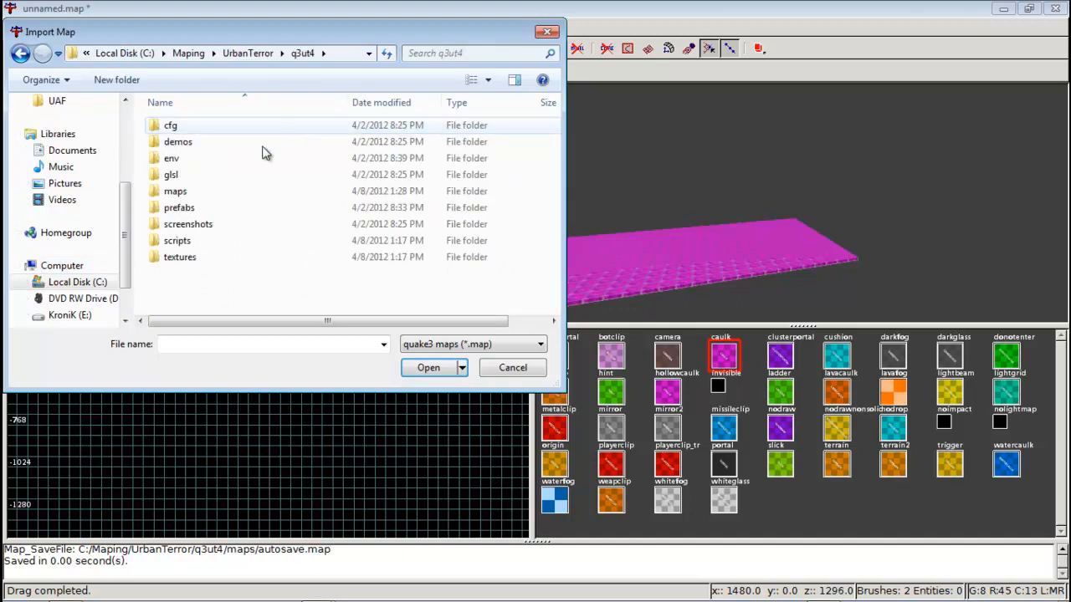
double_click(252, 193)
double_click(194, 161)
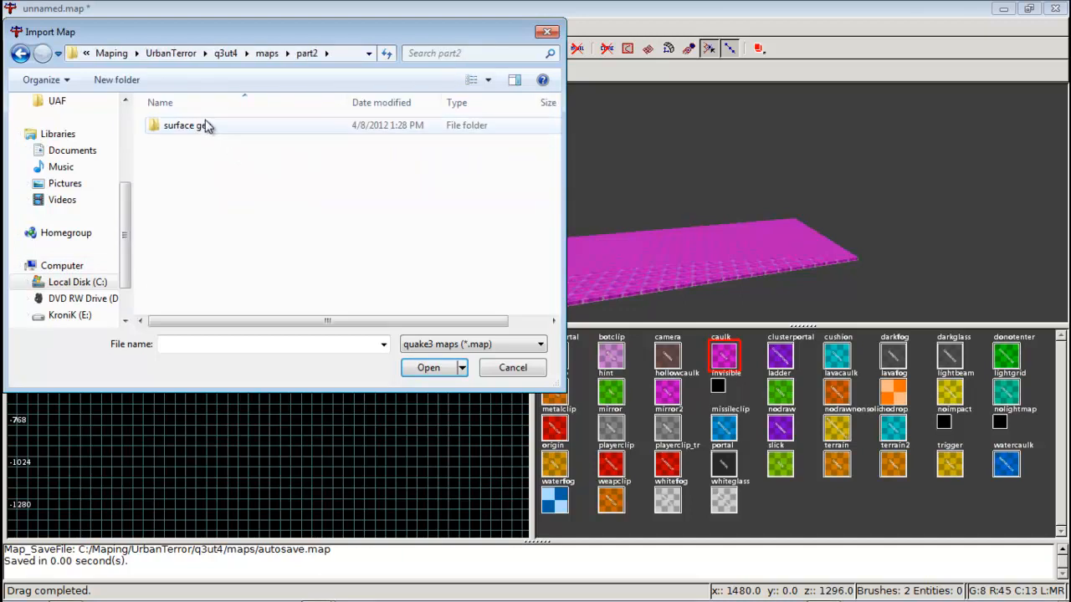
double_click(209, 126)
left_click(244, 126)
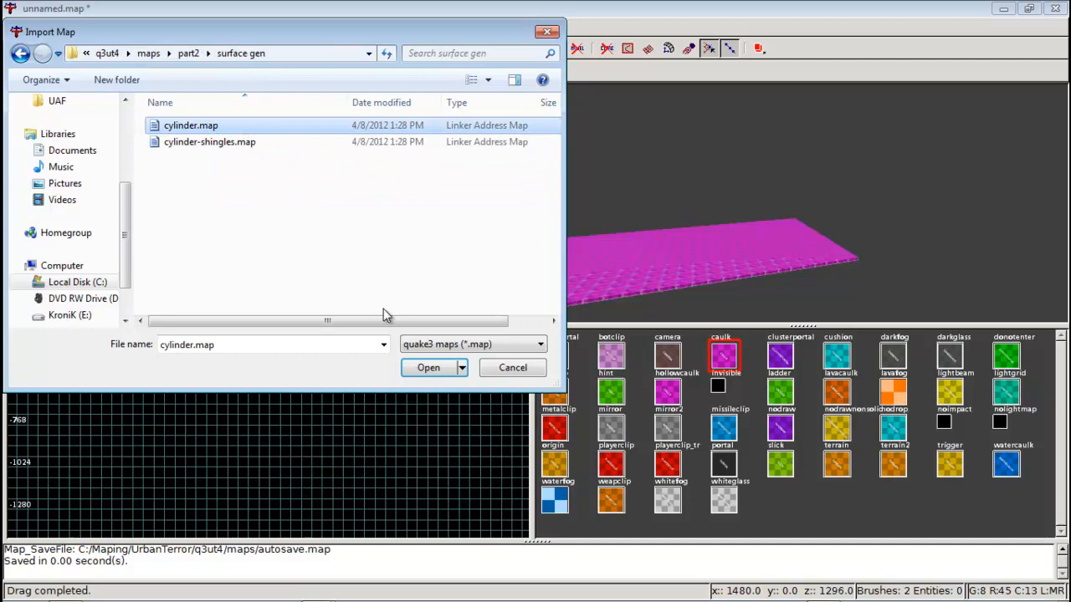
left_click(431, 368)
Apply the caulk texture to the imported quarter cylinder and deselect it
scroll(199, 318, "down", 3)
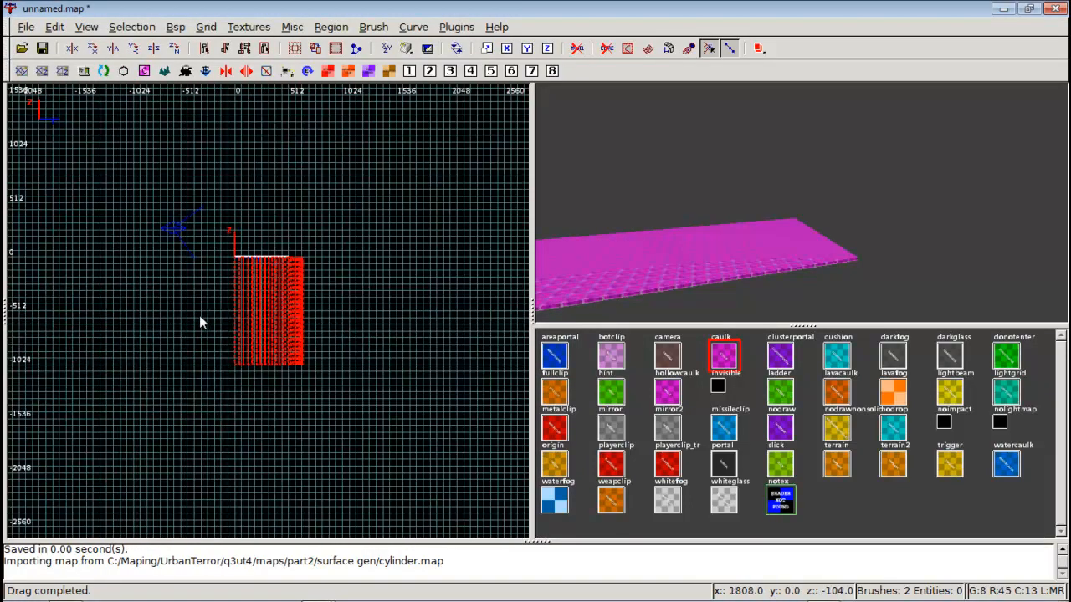
key("ctrl+Tab")
scroll(200, 316, "up", 5)
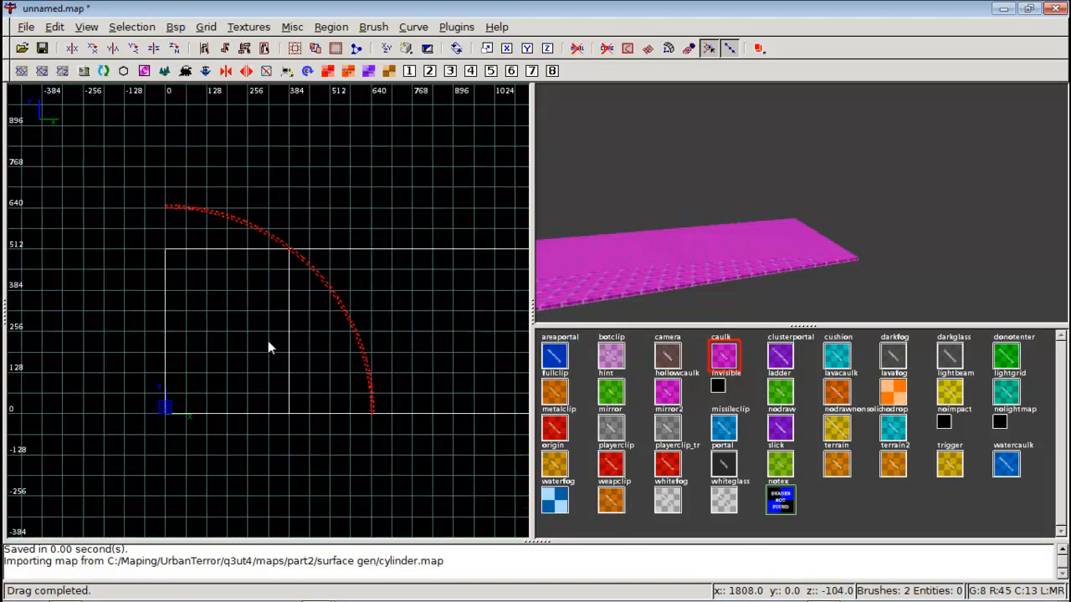
right_click(802, 203)
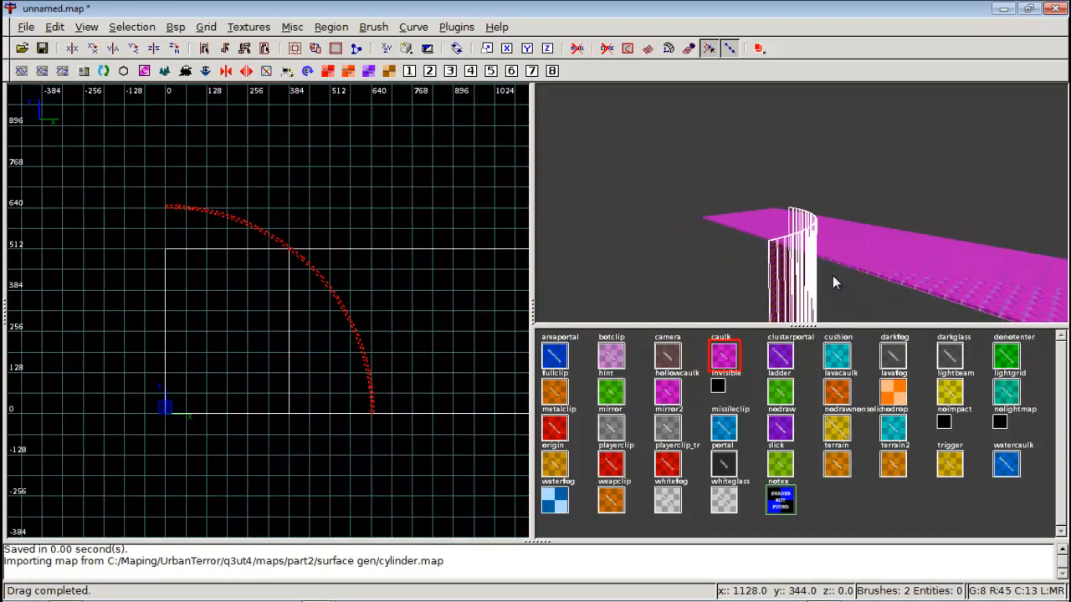
right_click(834, 277)
right_click(802, 203)
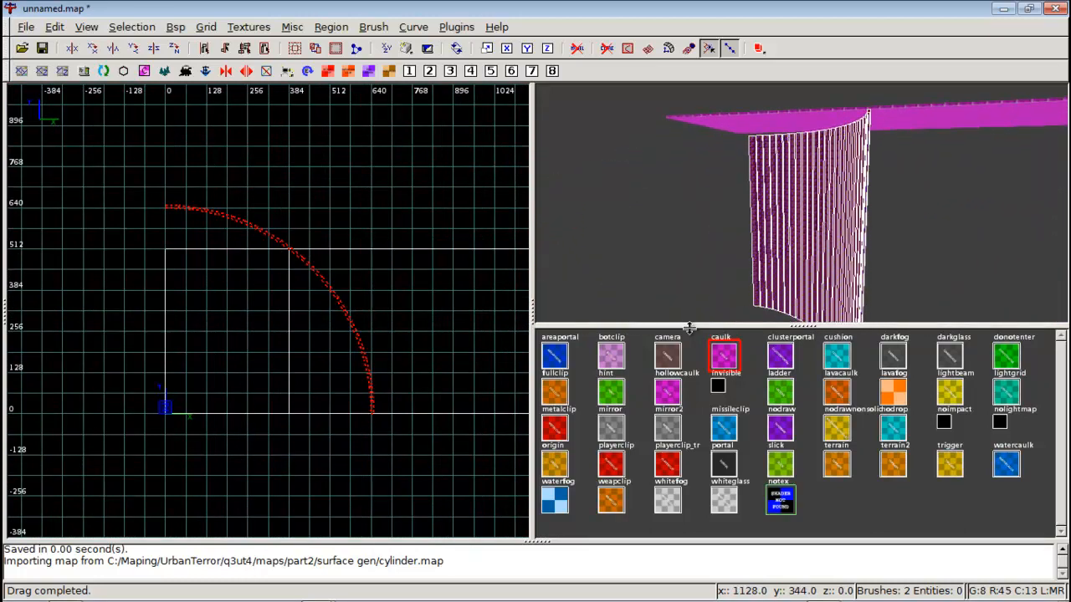
left_click(725, 356)
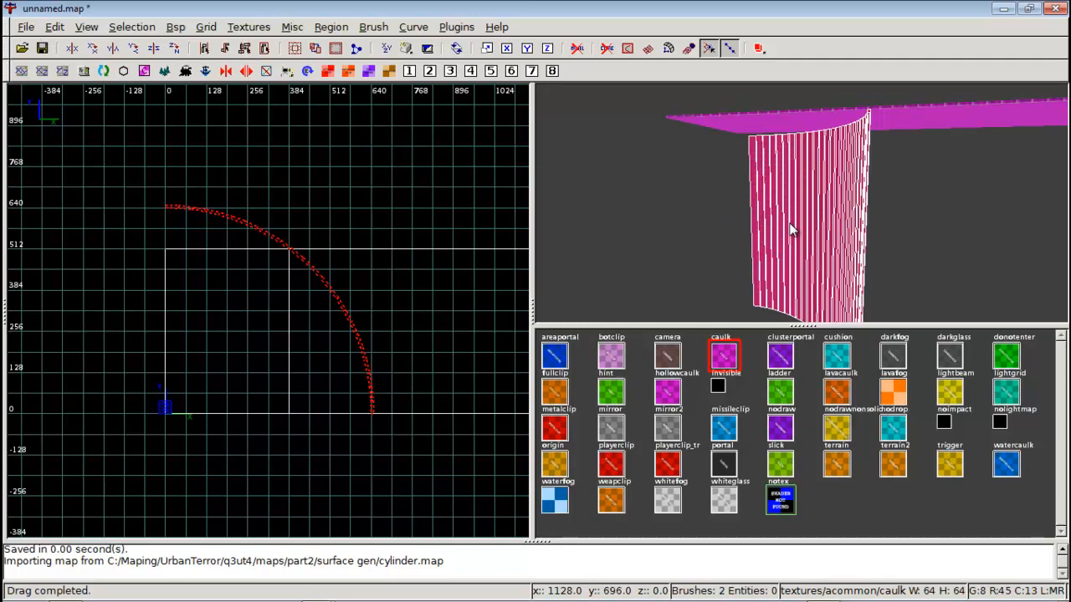
key("Escape")
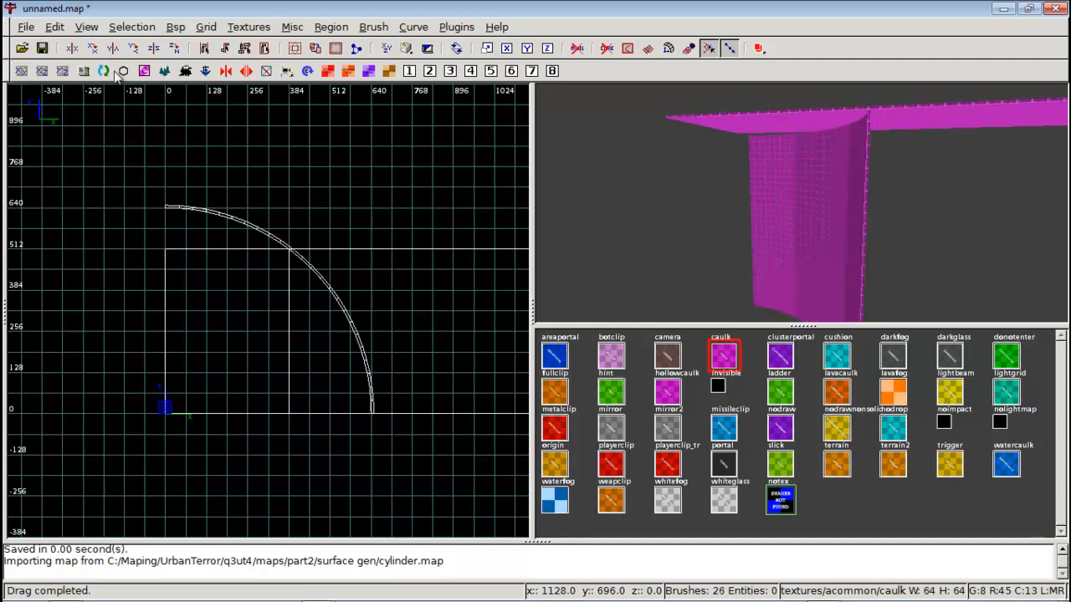
Import cylinder-shingles.map from the surface gen folder
left_click(26, 27)
left_click(77, 107)
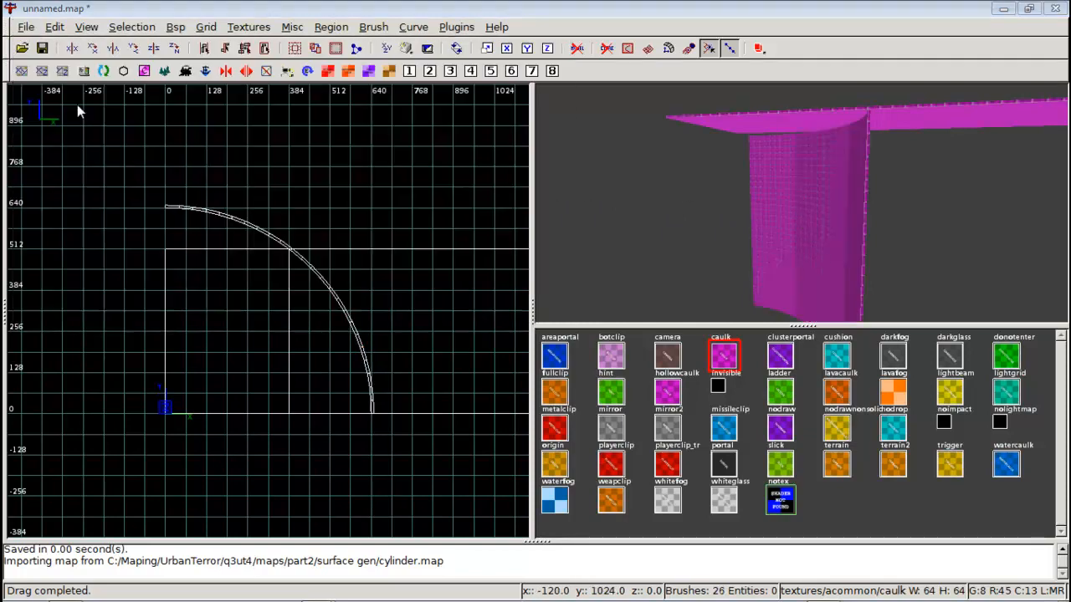
double_click(246, 143)
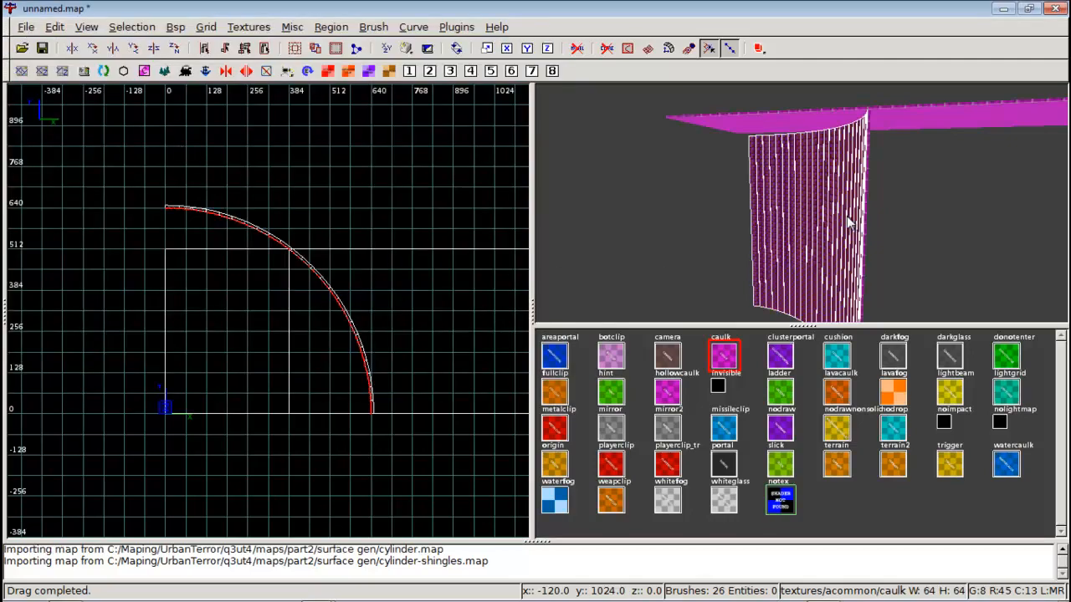
Apply the playerclip texture to the imported shingles on the cylinder's inner side
right_click(847, 222)
key("Up")
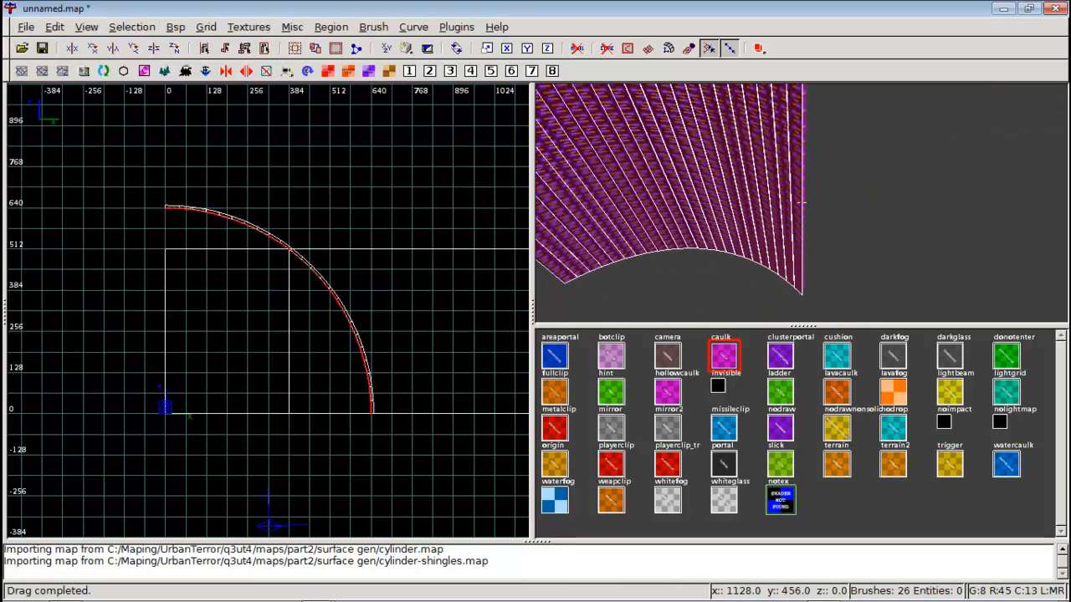
right_click(801, 202)
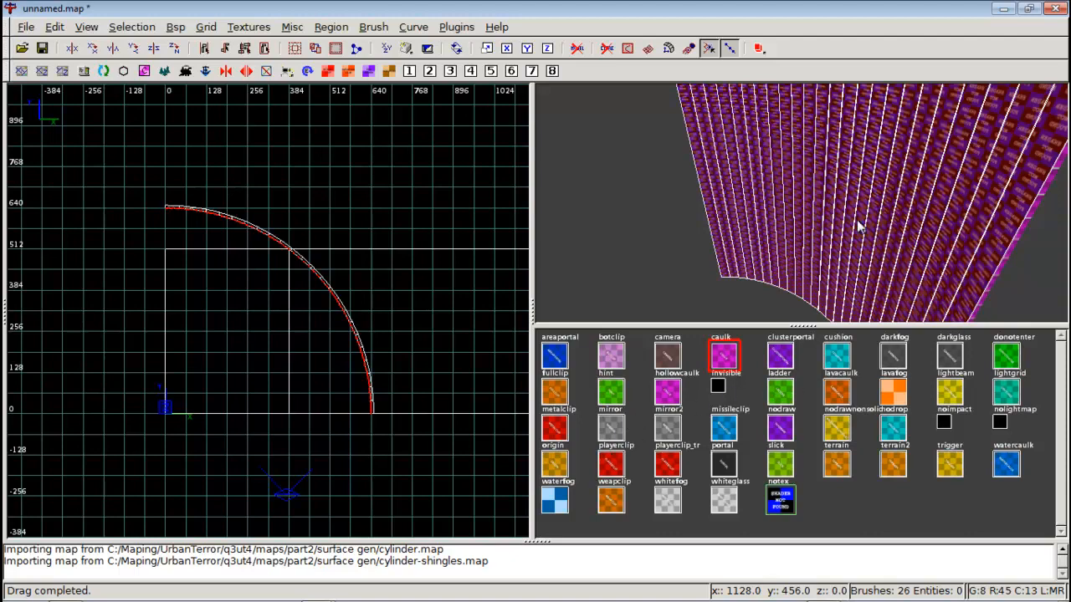
left_click(610, 473)
Add all the caulk cylinder brushes to the shingle selection from the curve's outer side in the 3D view
right_click(801, 202)
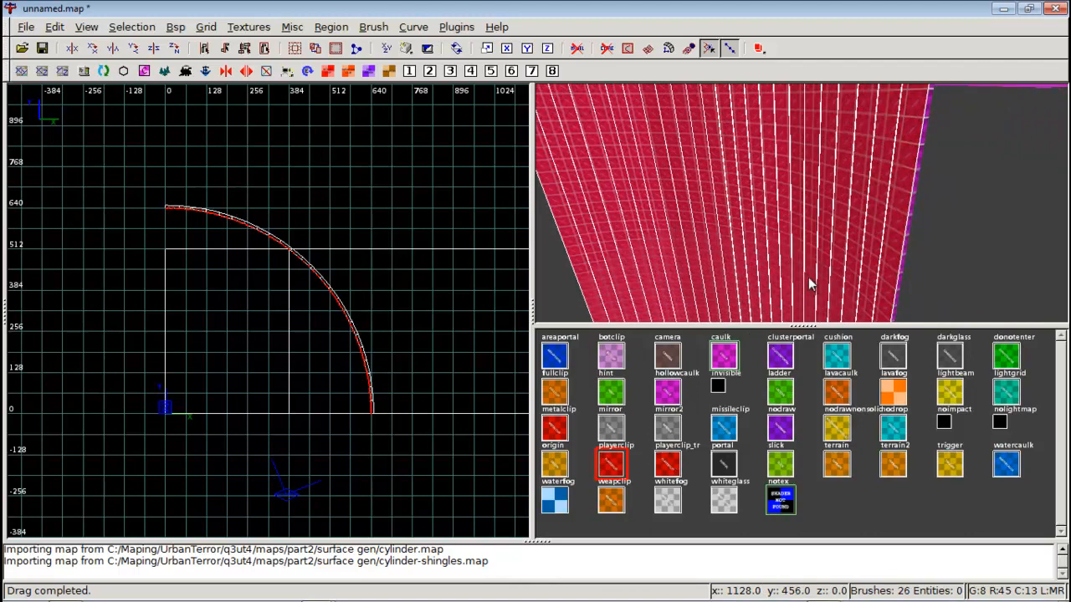
key("Left")
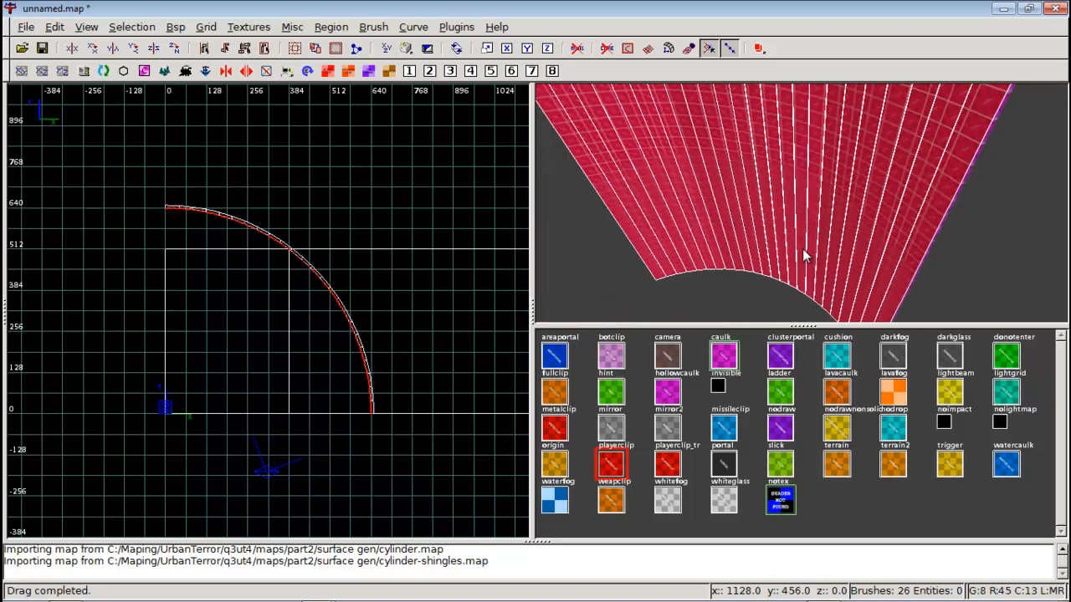
key("Up")
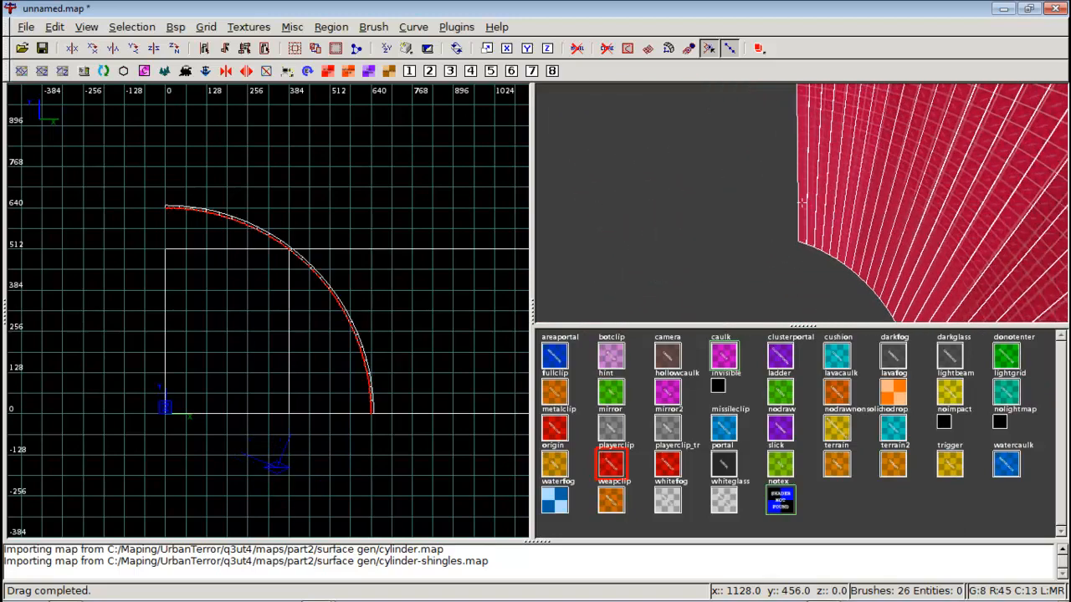
key("Left")
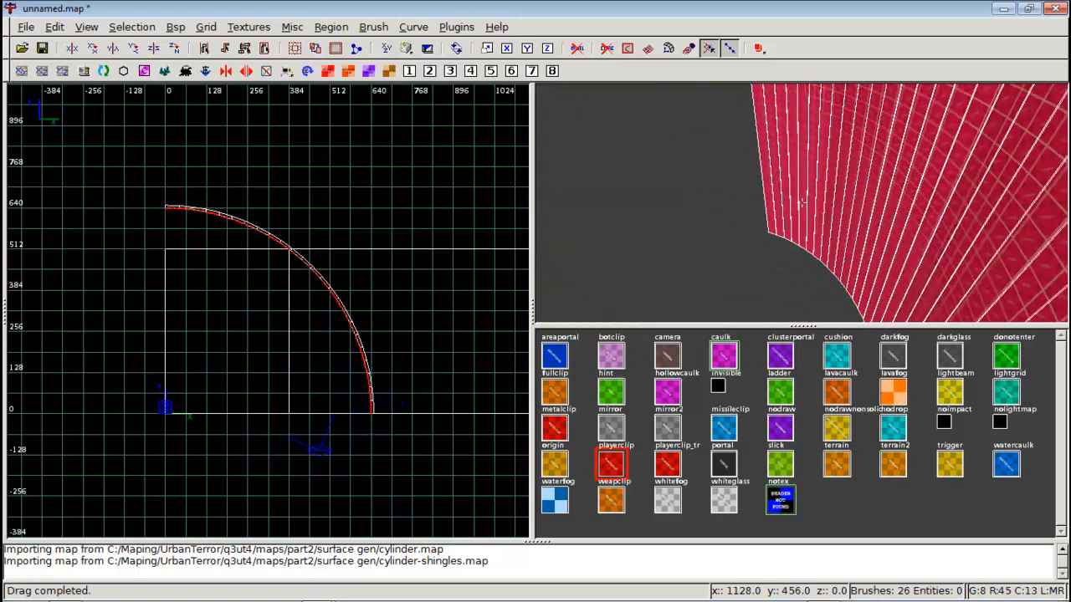
key("Left")
key("Left")
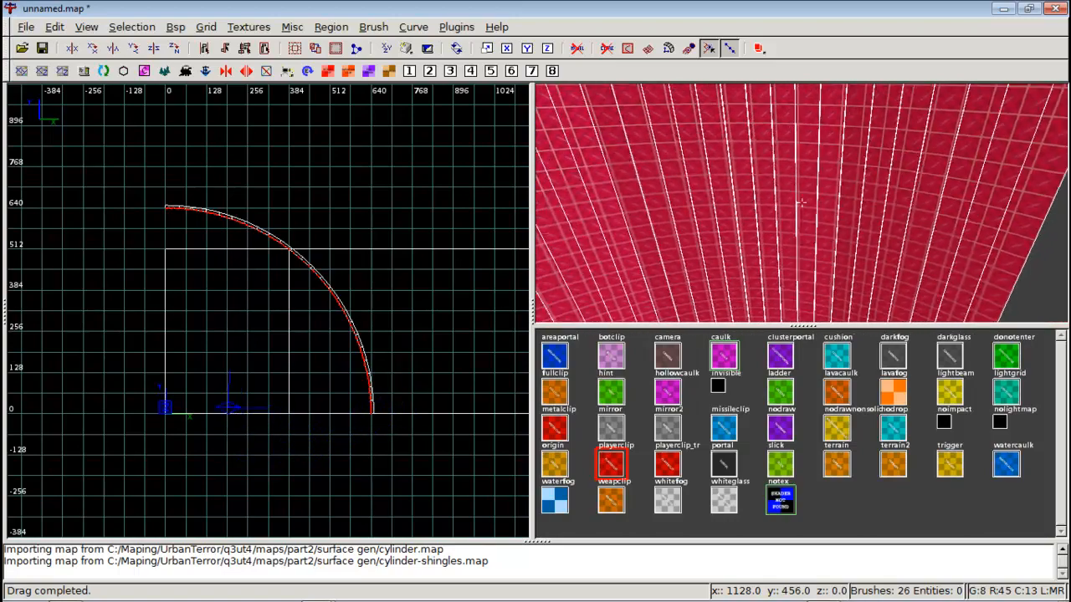
key("Left")
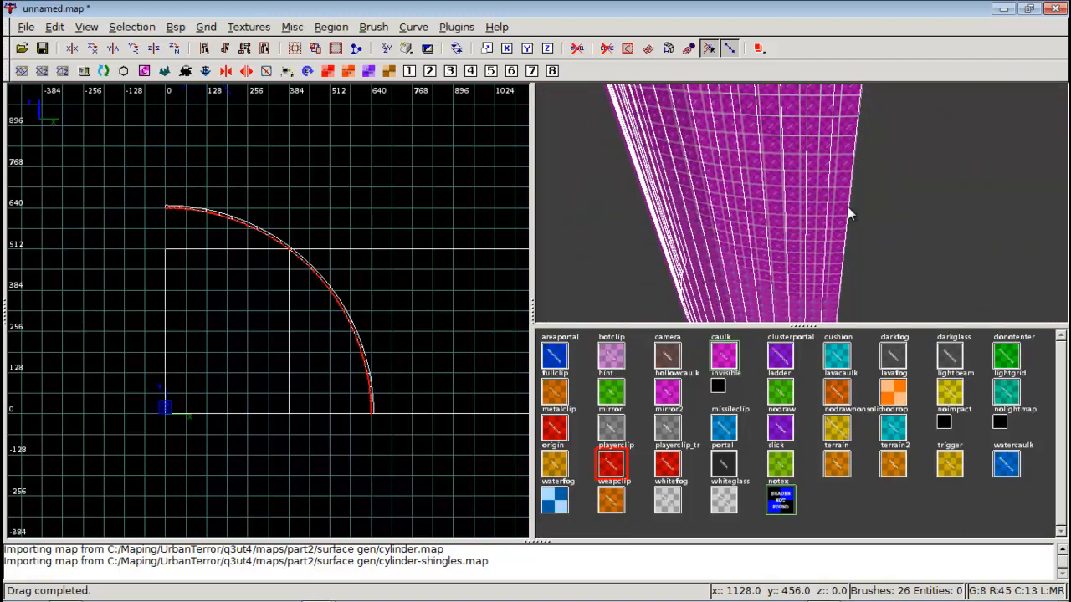
mouse_move(848, 206)
left_mouse_down("shift")
mouse_move(788, 201)
mouse_move(642, 148)
left_mouse_up("shift")
right_click(642, 148)
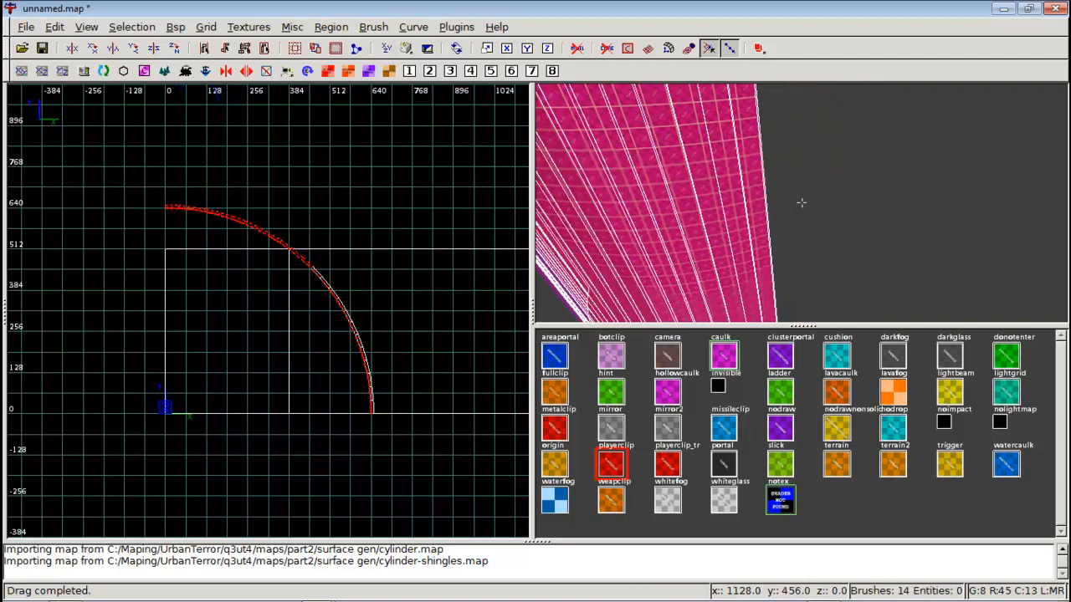
key("Left")
right_click(803, 204)
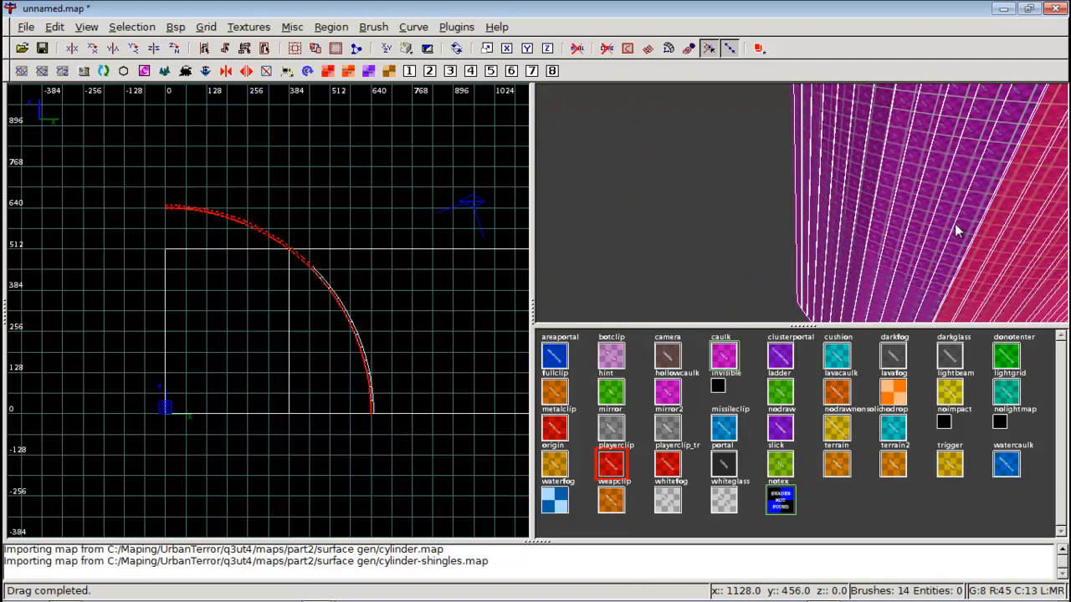
mouse_move(955, 224)
left_mouse_down("shift")
mouse_move(858, 208)
mouse_move(784, 172)
mouse_move(701, 191)
left_mouse_up("shift")
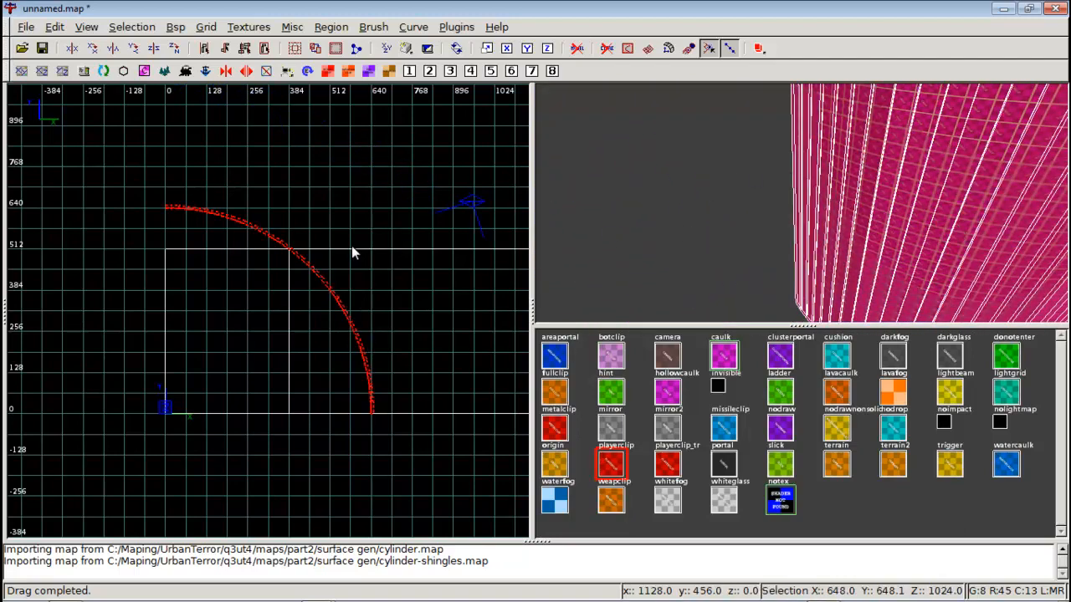
Move the selected cylinder and shingles along X to the far end of the caulk slabs, at X 1856
scroll(344, 245, "down", 2)
right_click_drag(343, 245, 173, 232)
scroll(310, 238, "up", 2)
right_click_drag(311, 237, 527, 205)
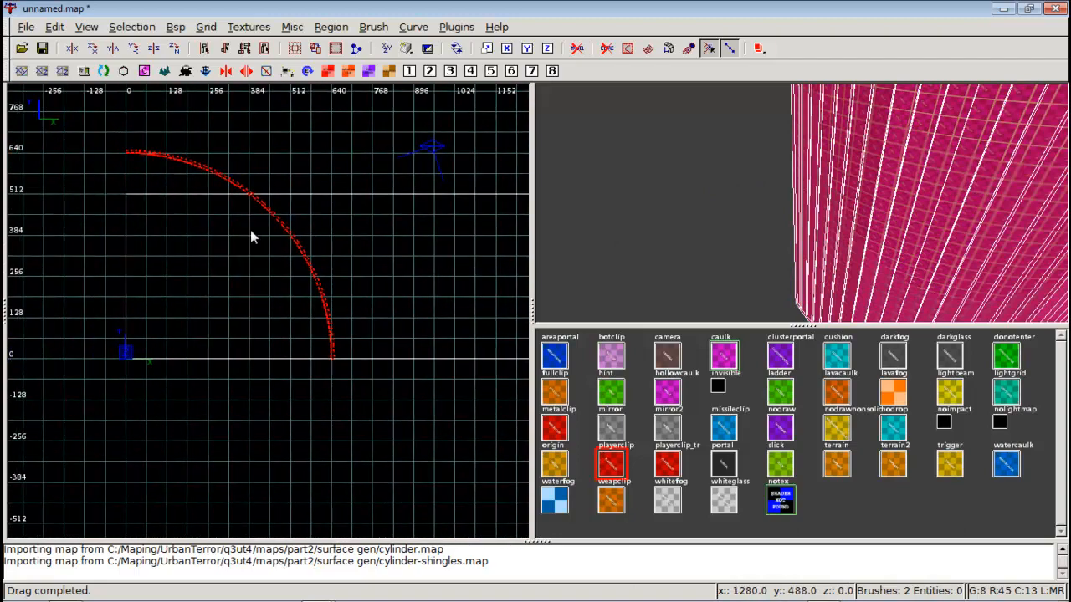
key("ctrl+Tab")
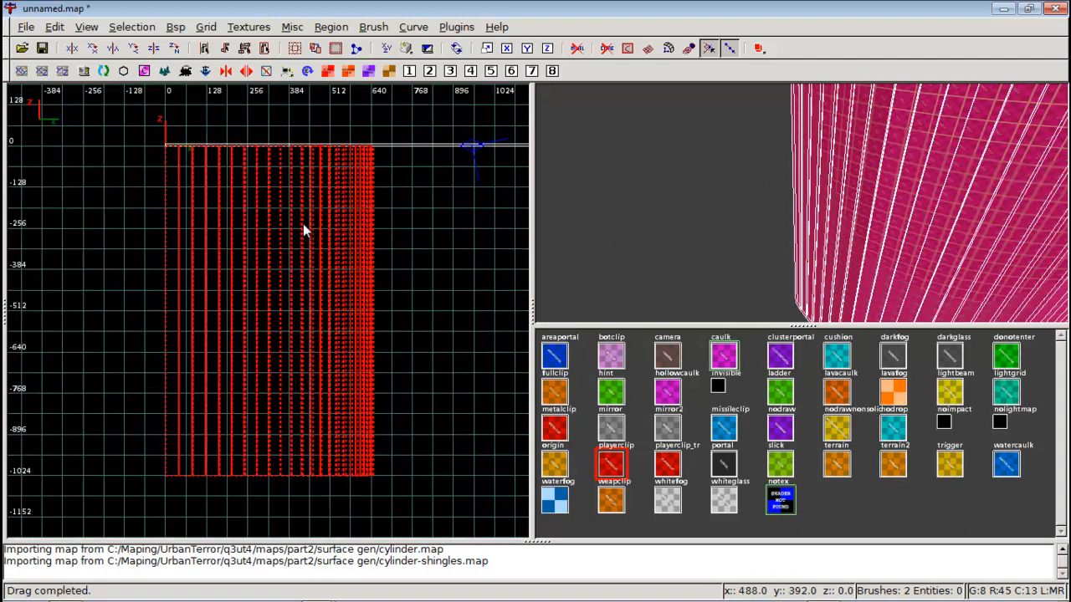
scroll(303, 223, "down", 2)
mouse_move(303, 224)
right_mouse_down()
mouse_move(306, 246)
mouse_move(205, 294)
mouse_move(148, 298)
right_mouse_up()
left_click_drag(148, 299, 437, 281)
Raise the selected cylinder and shingles so their upper edge sits at Z 256
scroll(438, 280, "up", 2)
right_click_drag(437, 280, 257, 364)
scroll(437, 280, "up", 2)
left_click_drag(300, 285, 307, 160)
scroll(307, 161, "down", 4)
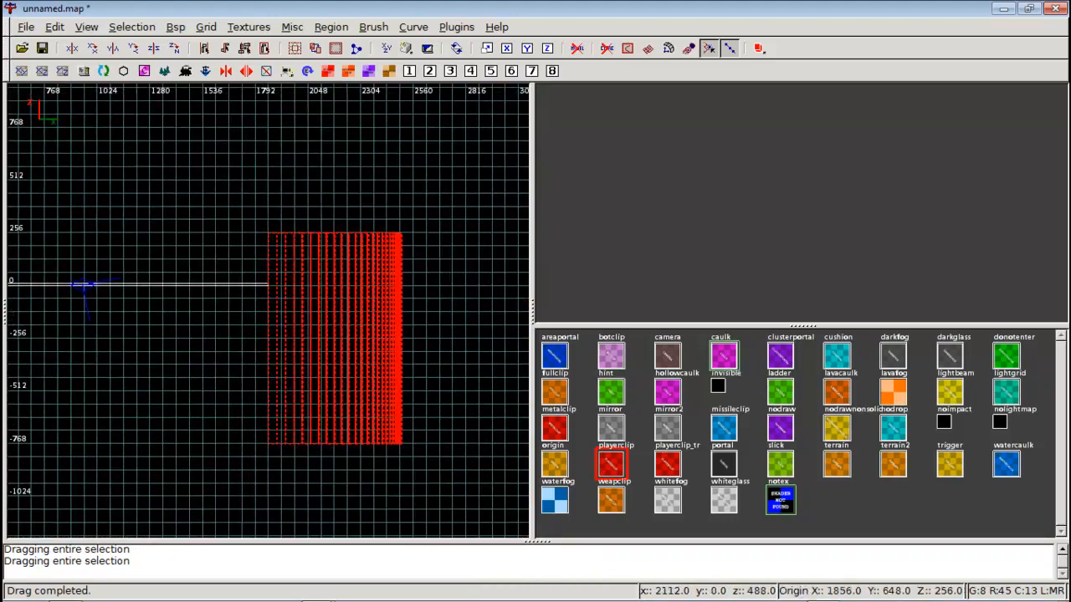
key("ctrl+Tab")
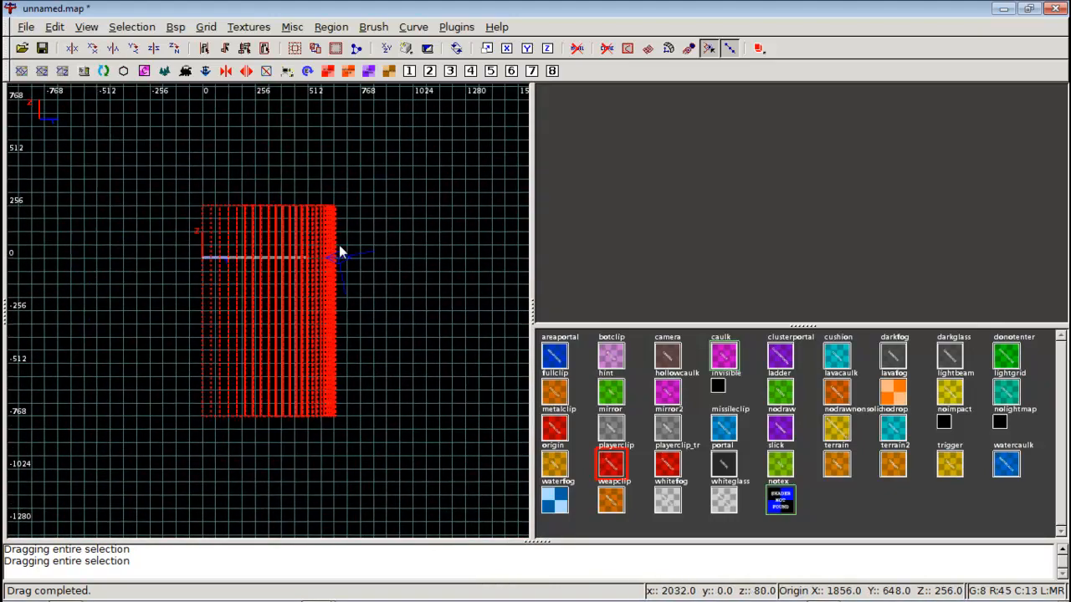
key("ctrl+Tab")
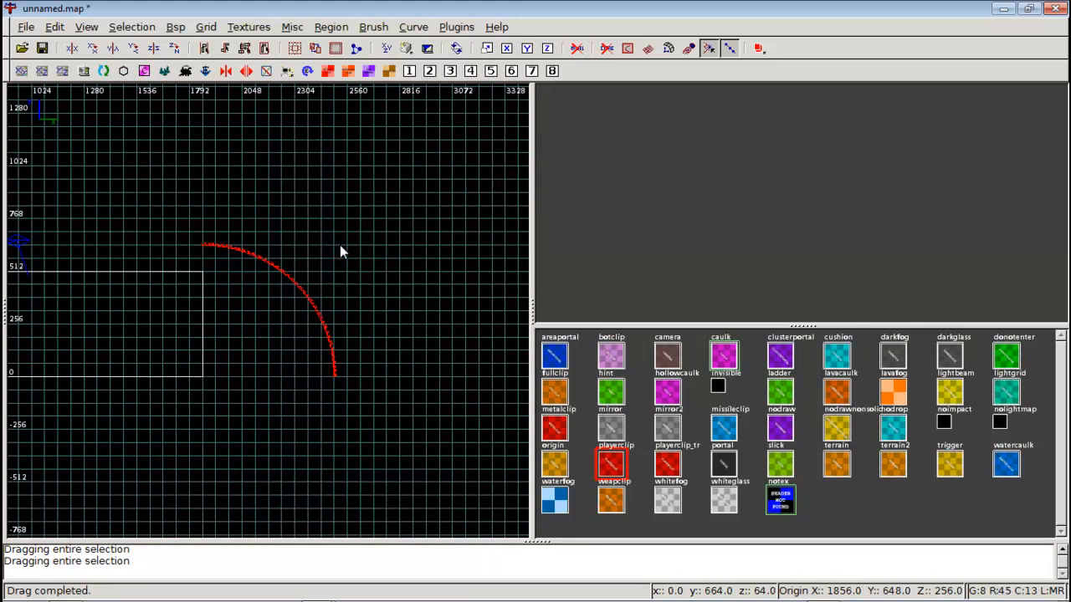
scroll(340, 245, "up", 2)
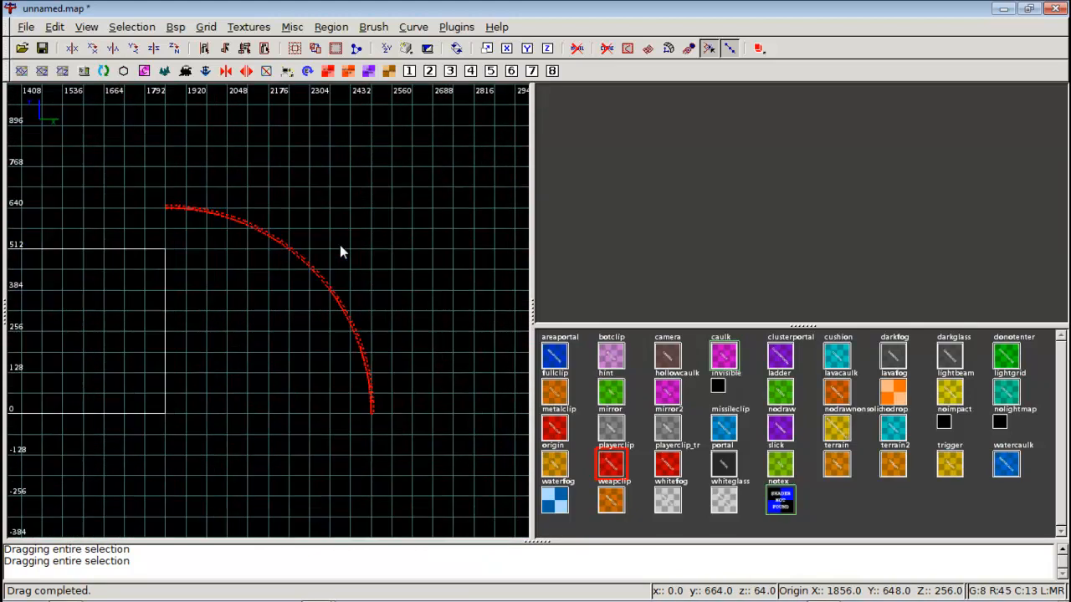
Rotate the selected quarter-circle wall 90 degrees about the Z axis so it curves from the floor's corner at X 1856, Y 0
left_click(174, 48)
Examine the rotated curved wall up close, checking its start at the floor corner and the joints between its segments
scroll(335, 261, "up", 6)
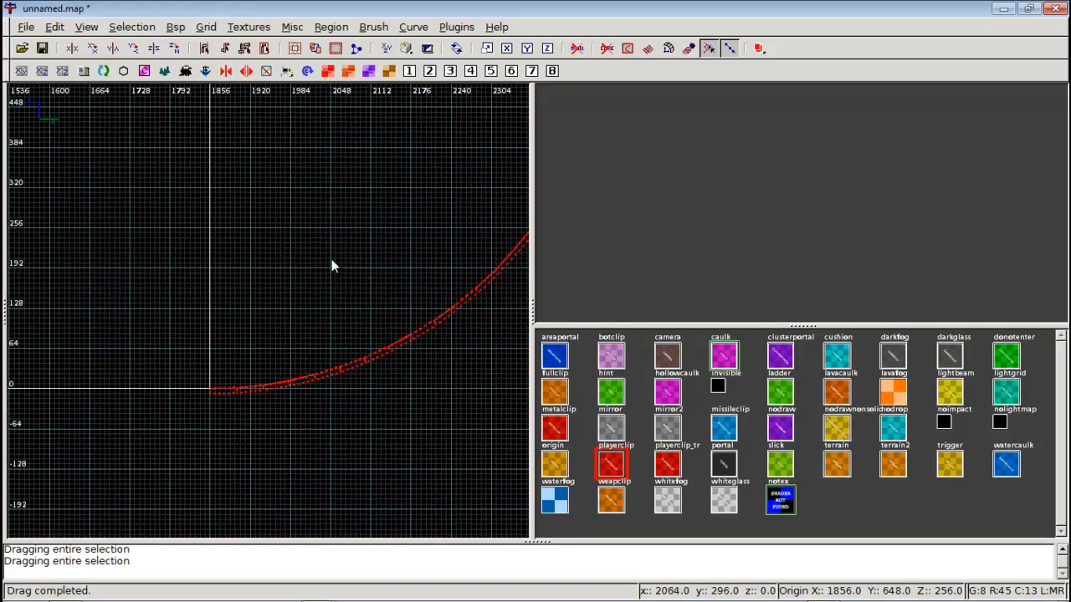
scroll(335, 256, "up", 5)
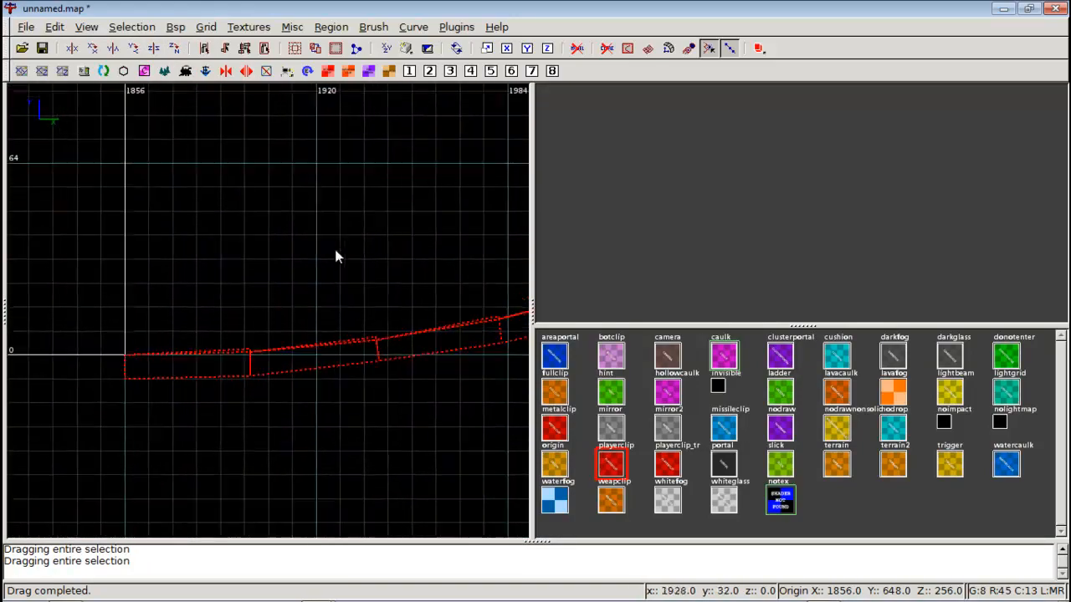
right_click_drag(200, 279, 322, 260)
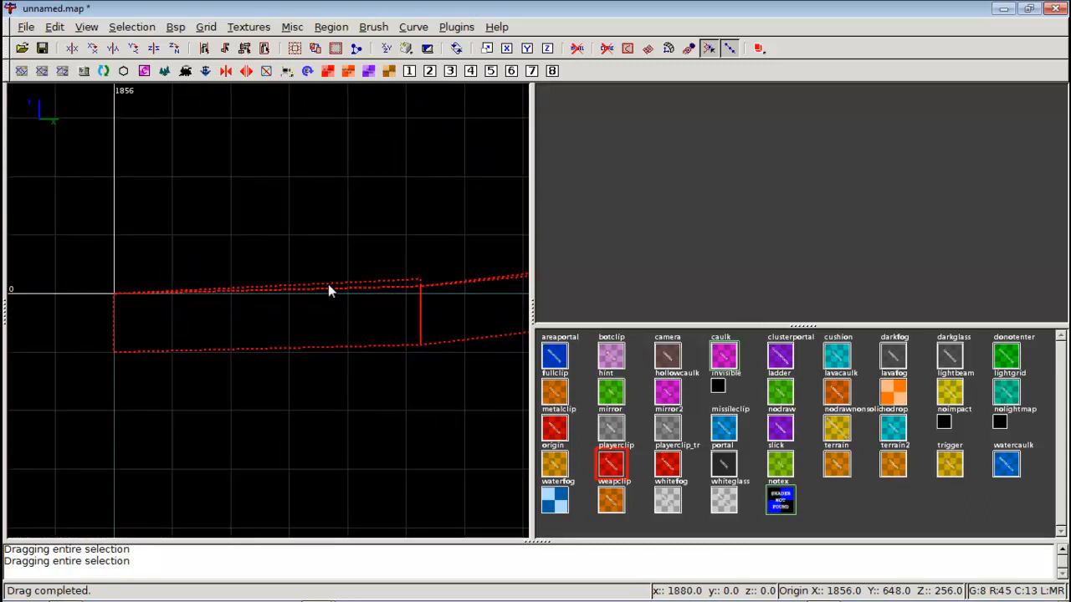
scroll(232, 279, "down", 1)
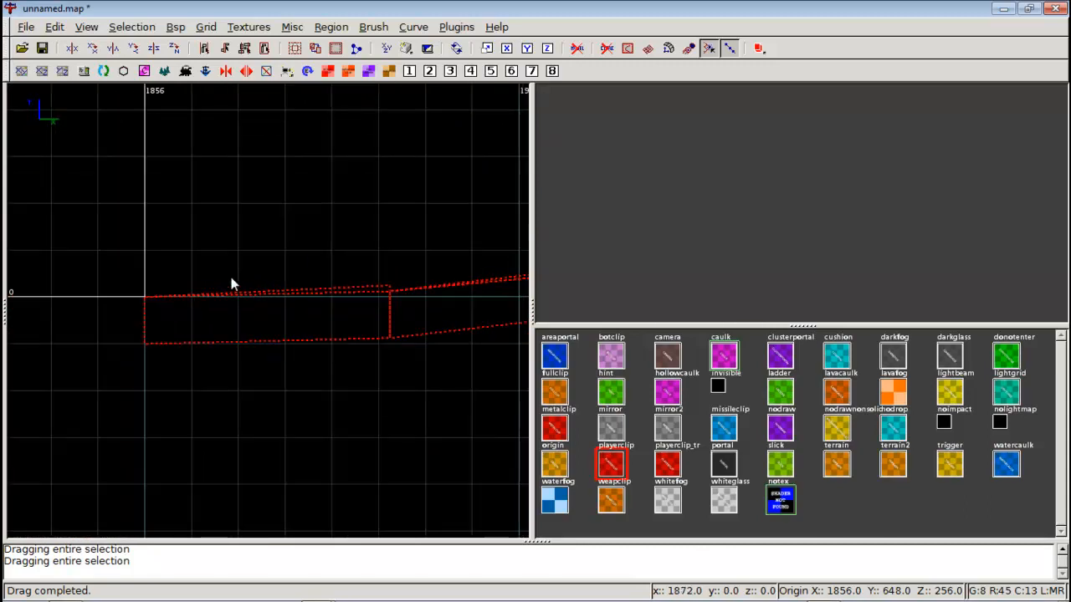
scroll(379, 221, "down", 9)
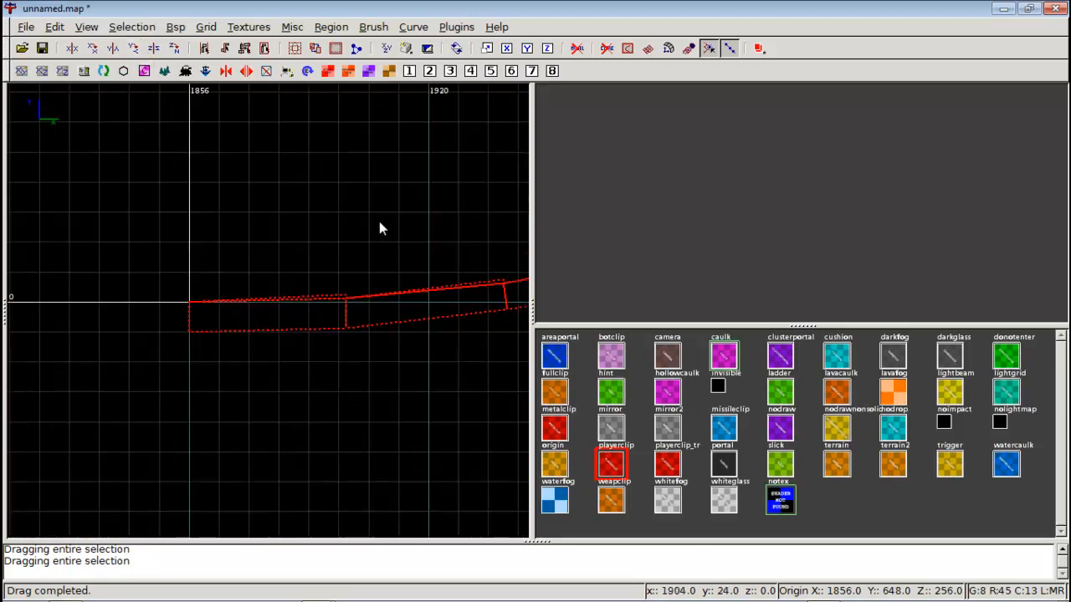
scroll(381, 226, "down", 3)
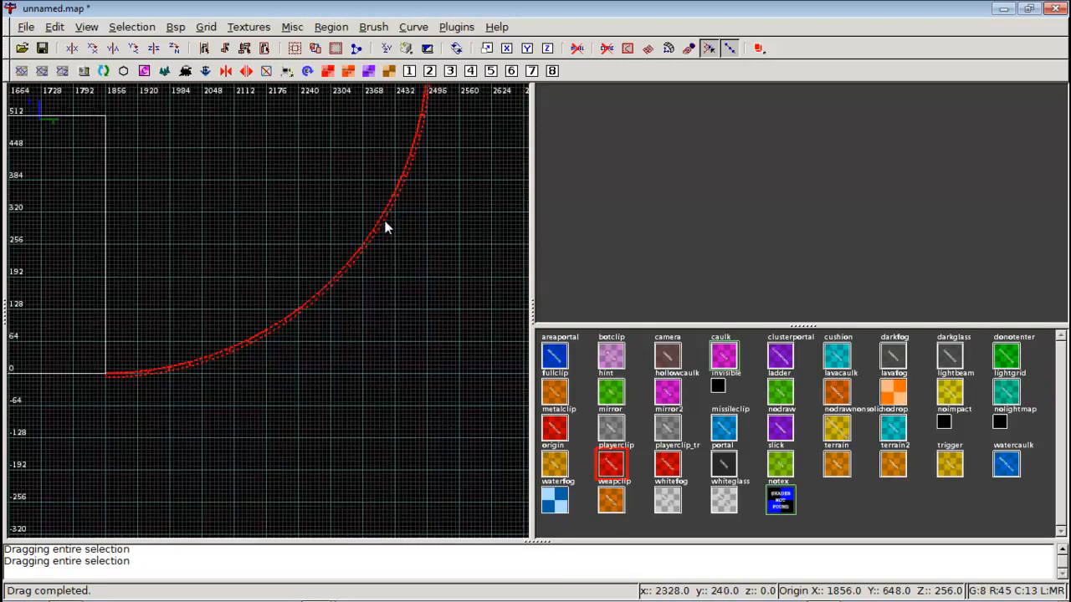
scroll(389, 391, "up", 10)
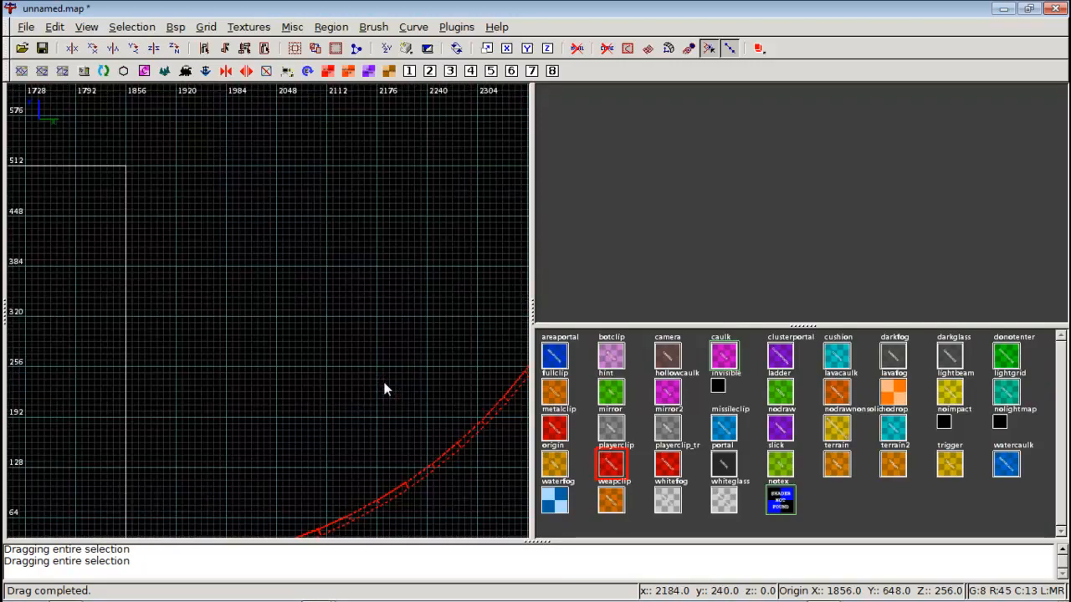
right_click_drag(424, 357, 236, 342)
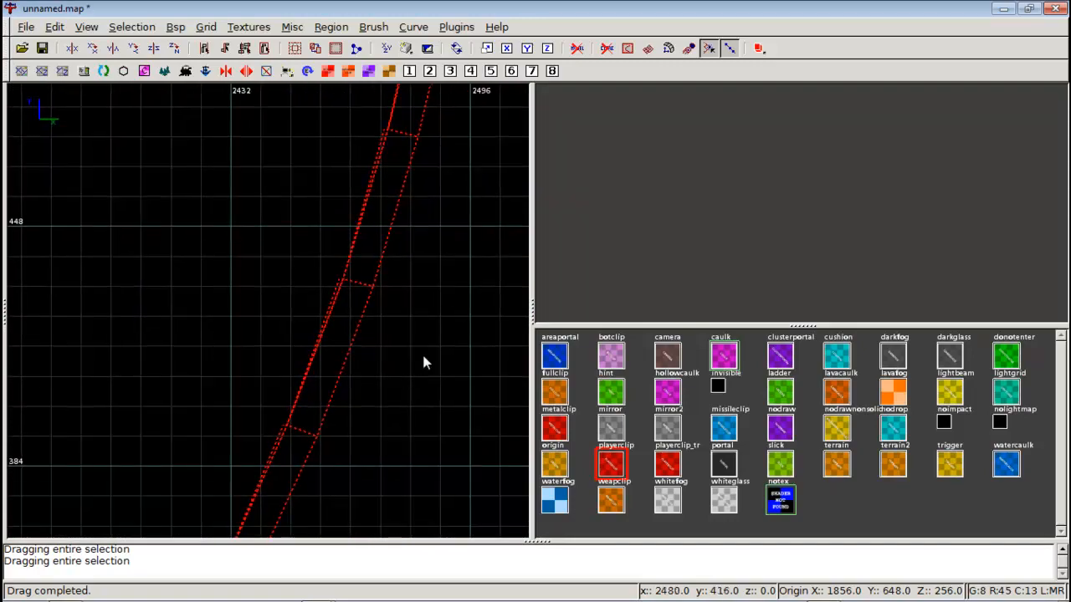
scroll(339, 225, "up", 2)
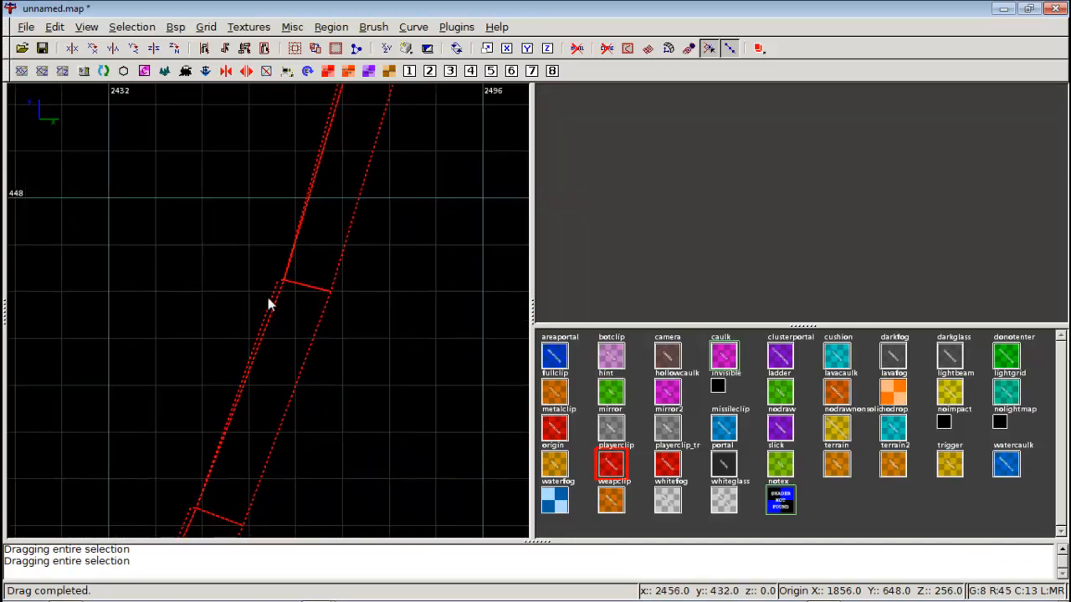
scroll(277, 289, "down", 6)
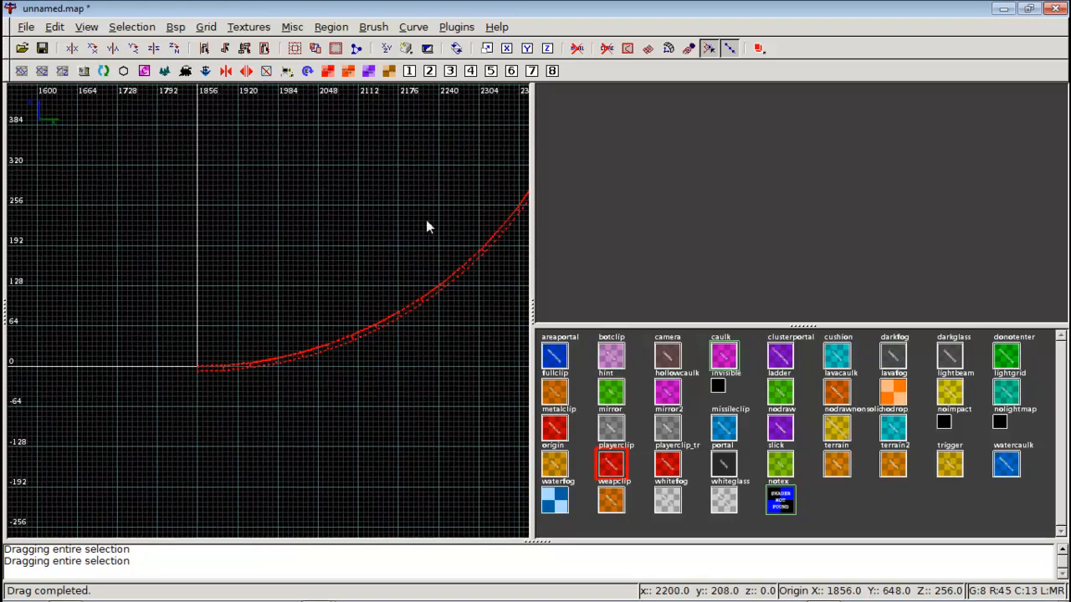
mouse_move(426, 221)
right_mouse_down()
mouse_move(262, 284)
mouse_move(476, 217)
right_mouse_up()
scroll(407, 223, "down", 4)
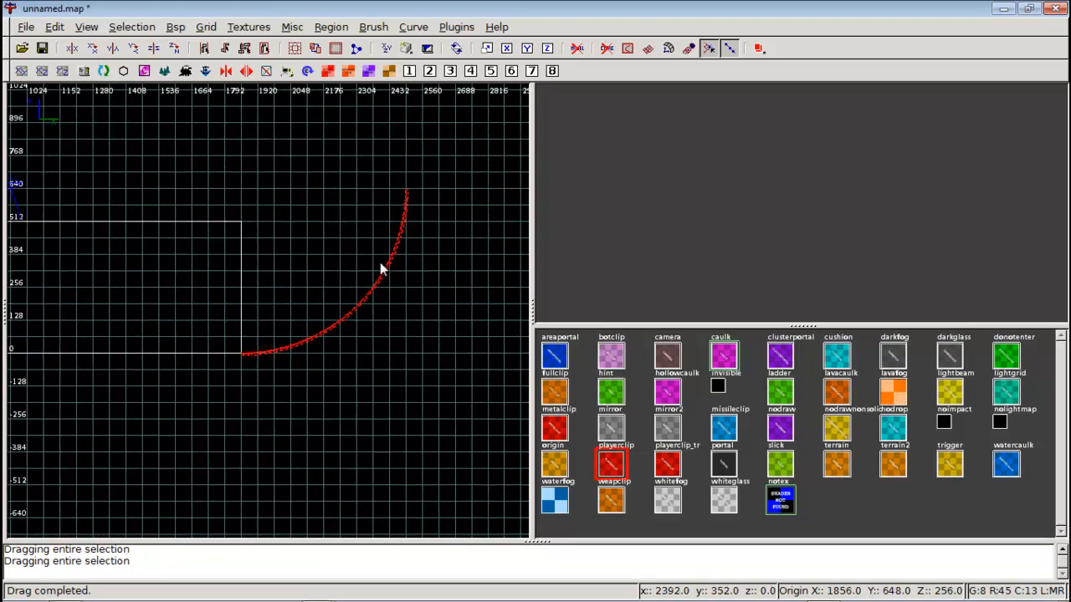
Duplicate the curved wall and rotate the copy about the Z axis in 90-degree turns until it forms the opposite, upper quarter
key("space")
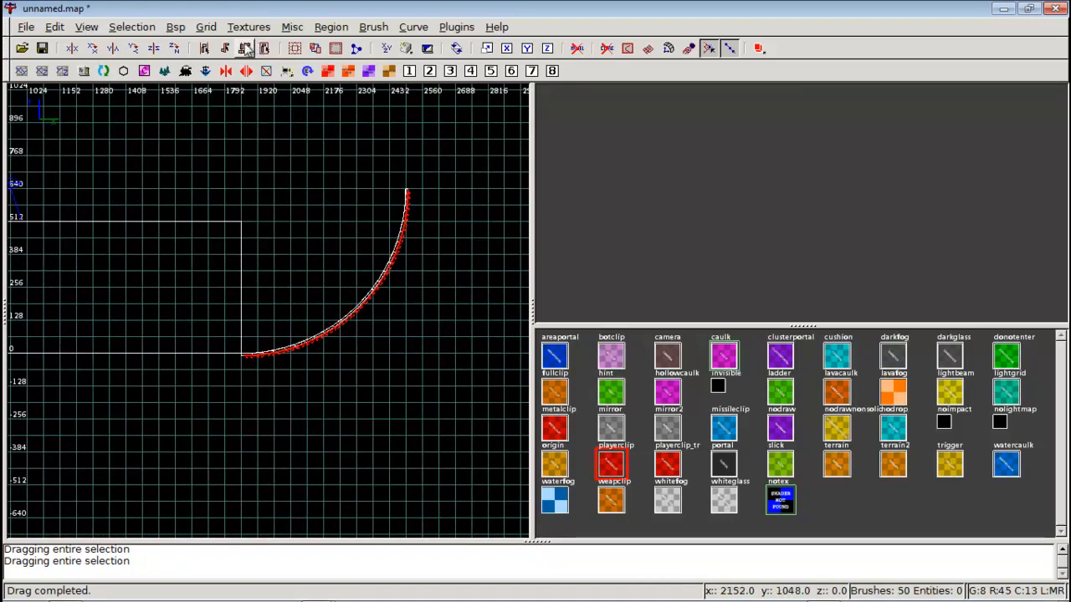
left_click(179, 47)
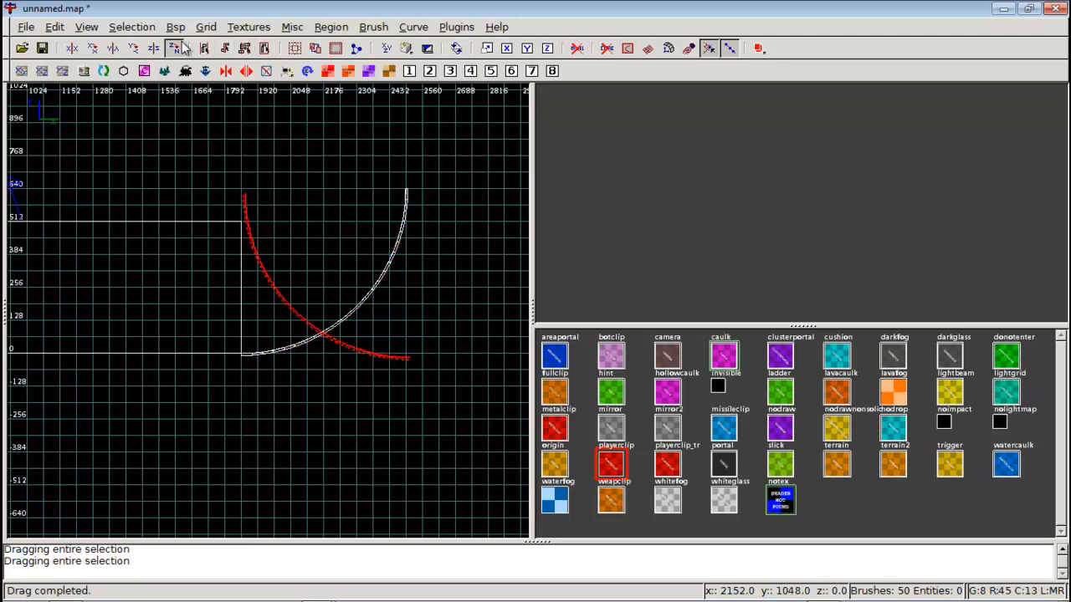
left_click(179, 48)
Move the duplicated curved wall along the Y axis so it continues from the original's end at Y 640
key("ctrl+Tab")
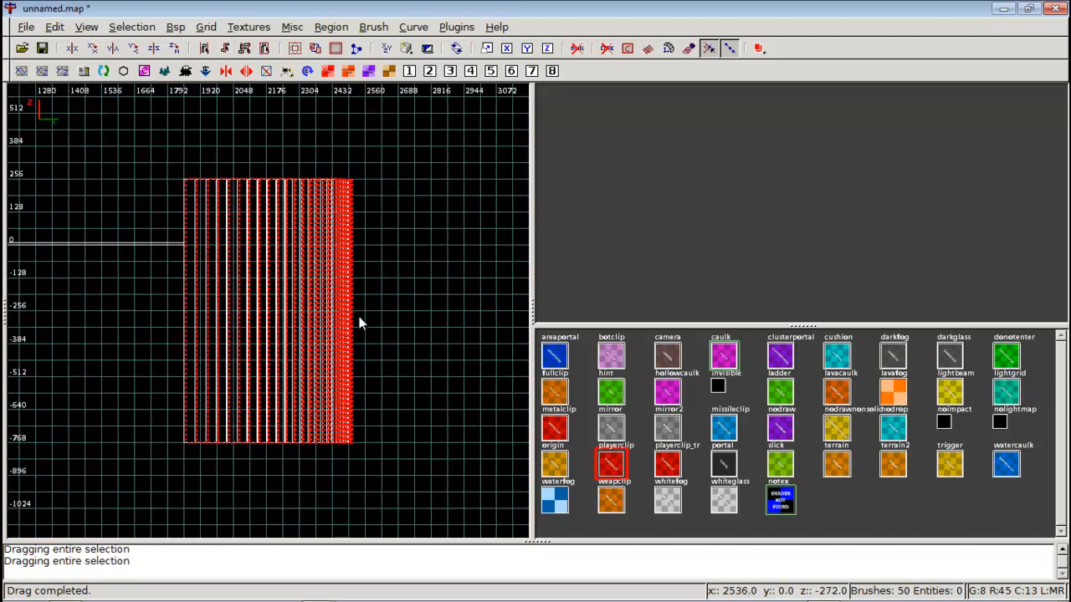
key("ctrl+Tab")
scroll(354, 318, "down", 3)
right_click_drag(354, 318, 298, 317)
scroll(355, 318, "up", 3)
mouse_move(98, 272)
left_mouse_down()
mouse_move(246, 292)
mouse_move(320, 273)
mouse_move(311, 270)
left_mouse_up()
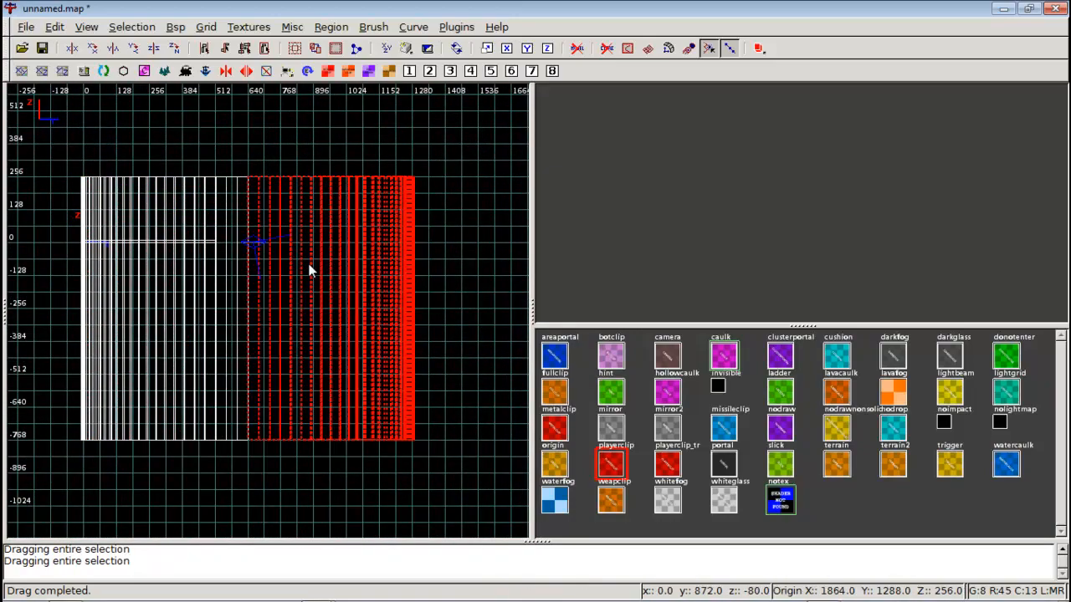
Shift the copy 8 units along negative X so its end meets the original wall, and clear the selection
scroll(312, 271, "up", 3)
key("ctrl+Tab")
scroll(317, 259, "down", 2)
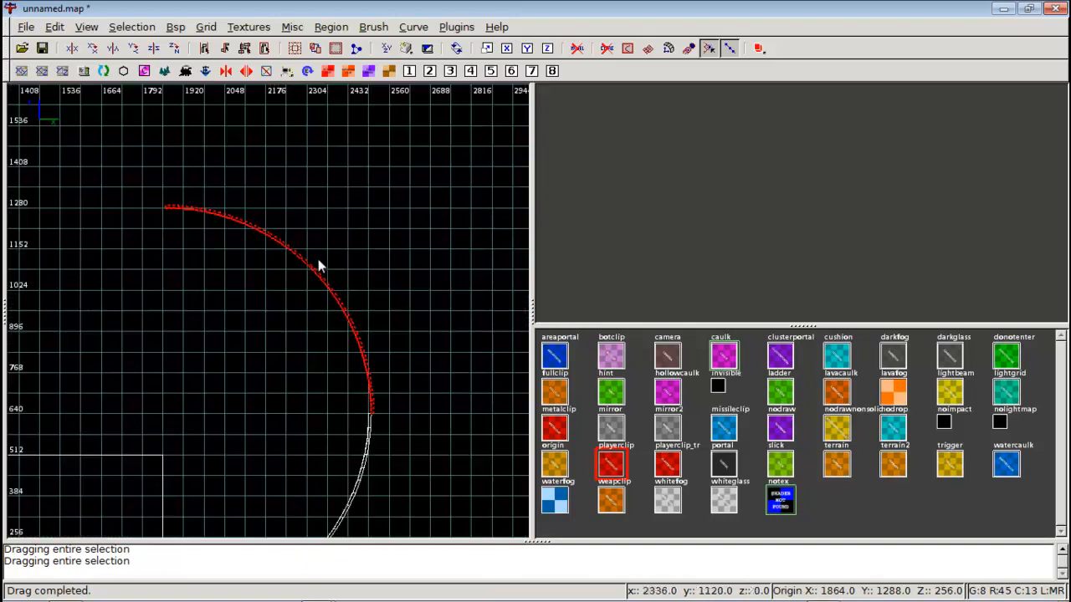
mouse_move(317, 259)
right_mouse_down()
mouse_move(381, 197)
mouse_move(270, 244)
right_mouse_up()
scroll(365, 281, "up", 7)
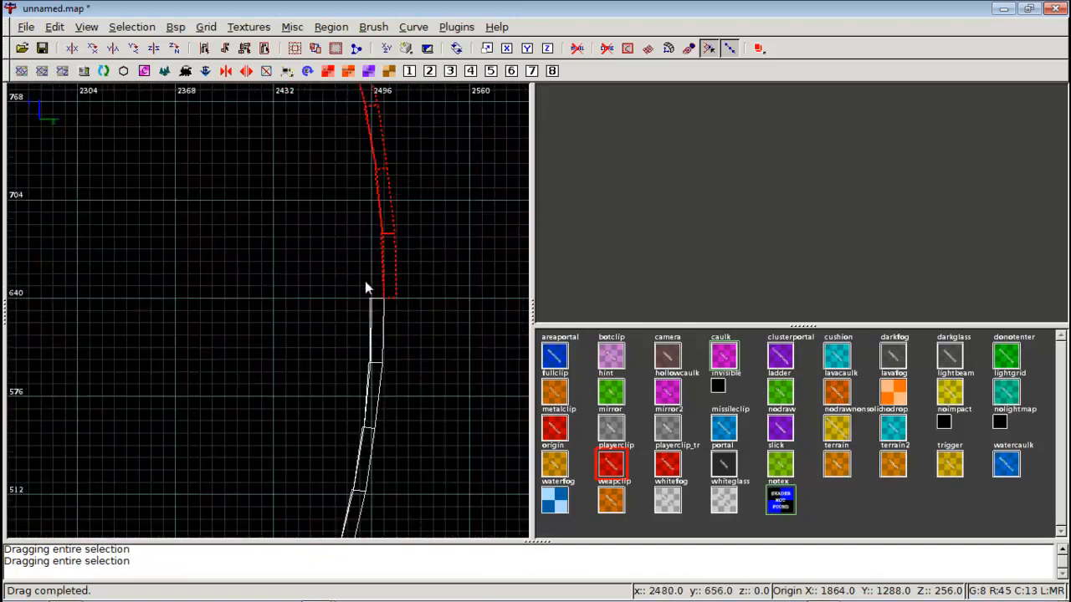
scroll(386, 285, "down", 7)
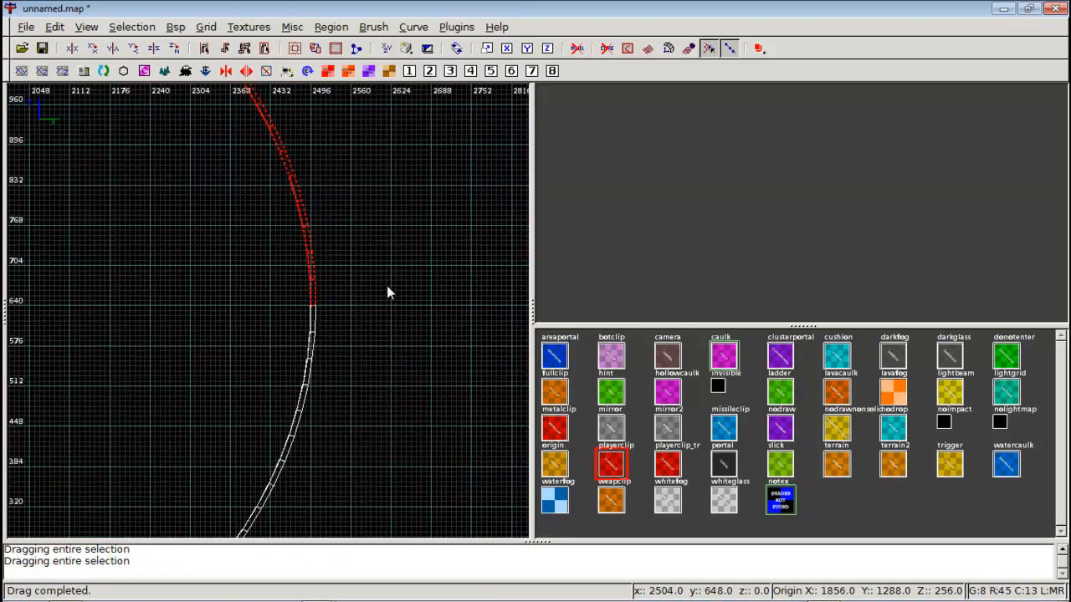
right_click_drag(388, 303, 350, 293)
scroll(388, 304, "down", 3)
key("Escape")
Examine the semicircular wall around the floor in the 3D view, including its open end on the far side
right_click(674, 250)
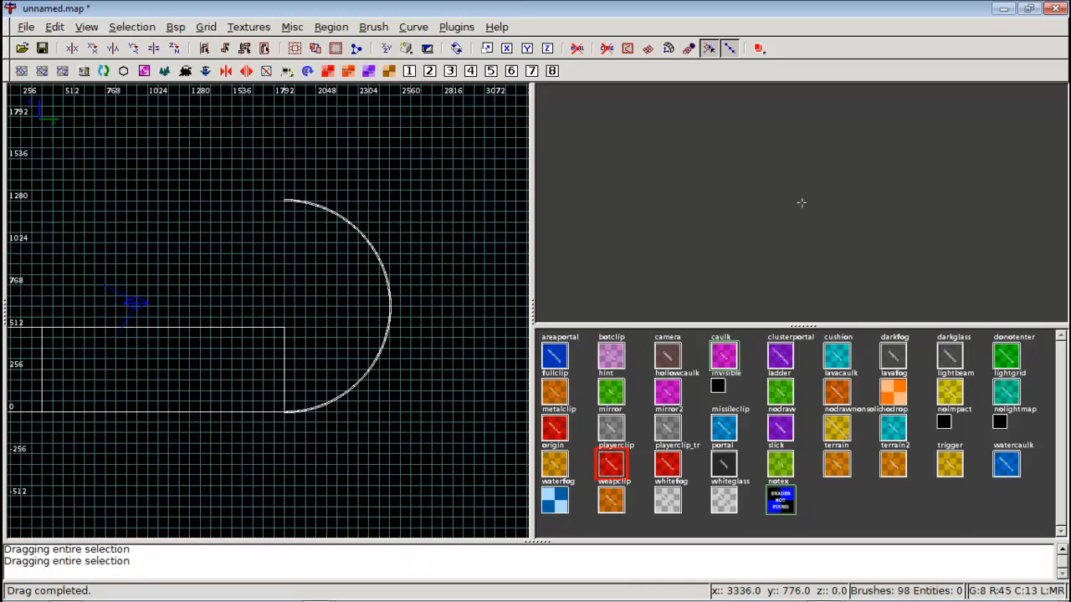
key("Right")
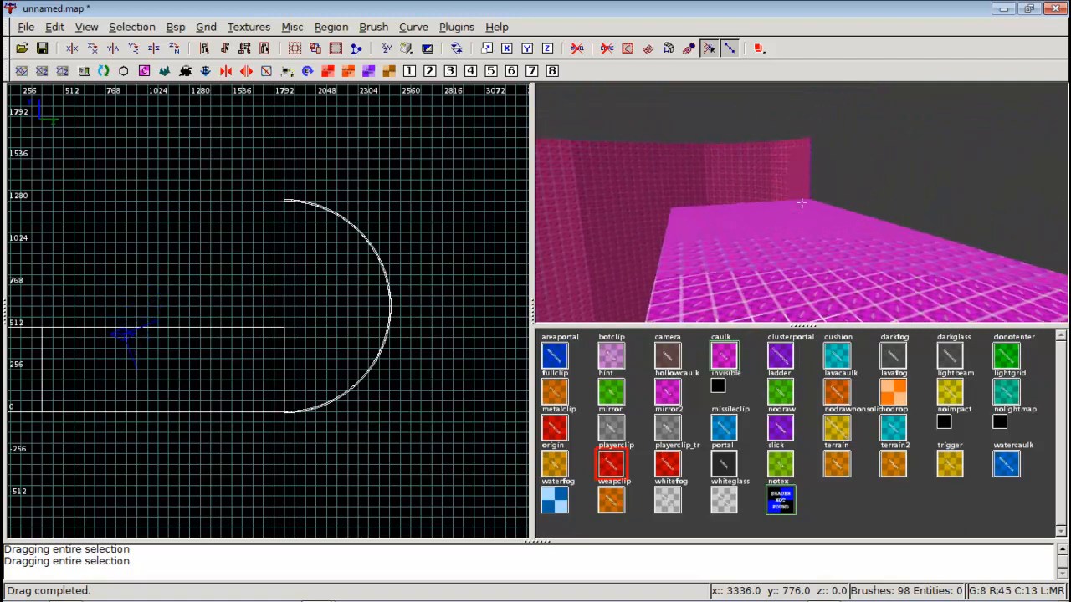
key("Left")
key("Right")
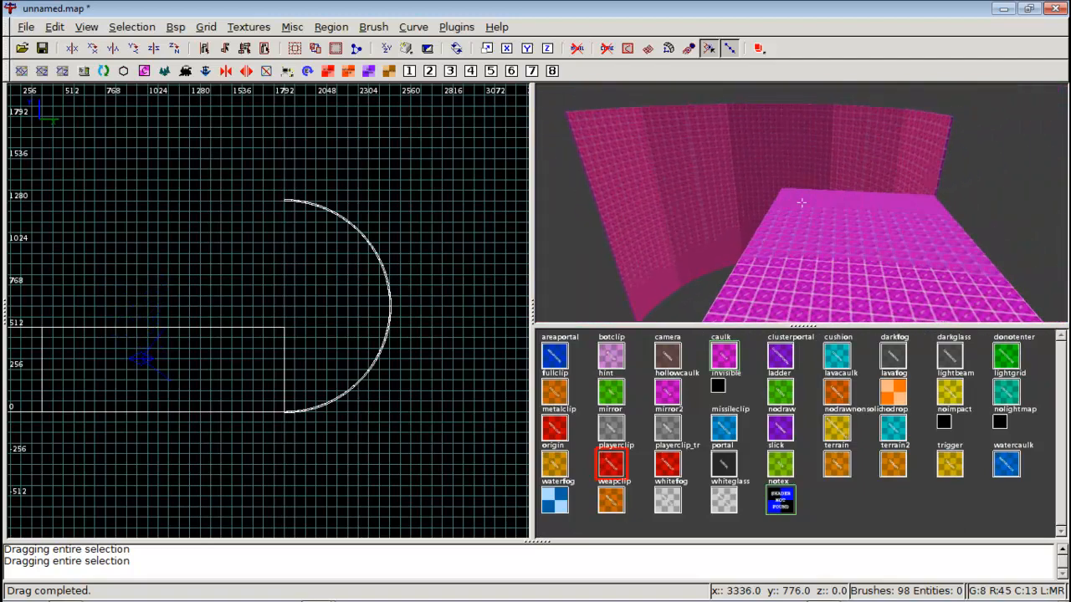
key("Left")
key("Left")
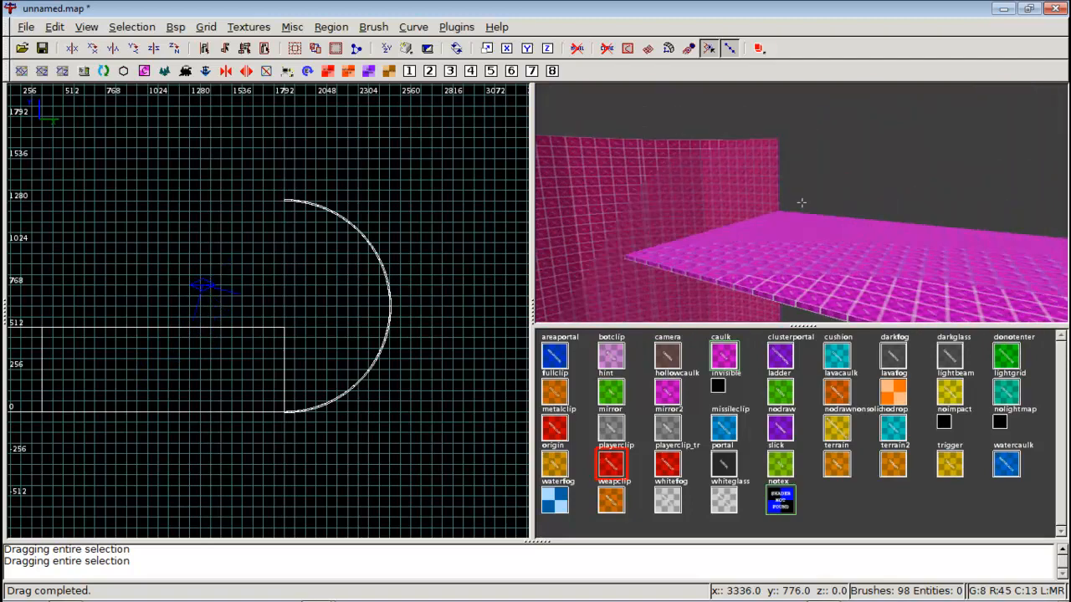
right_click(790, 221)
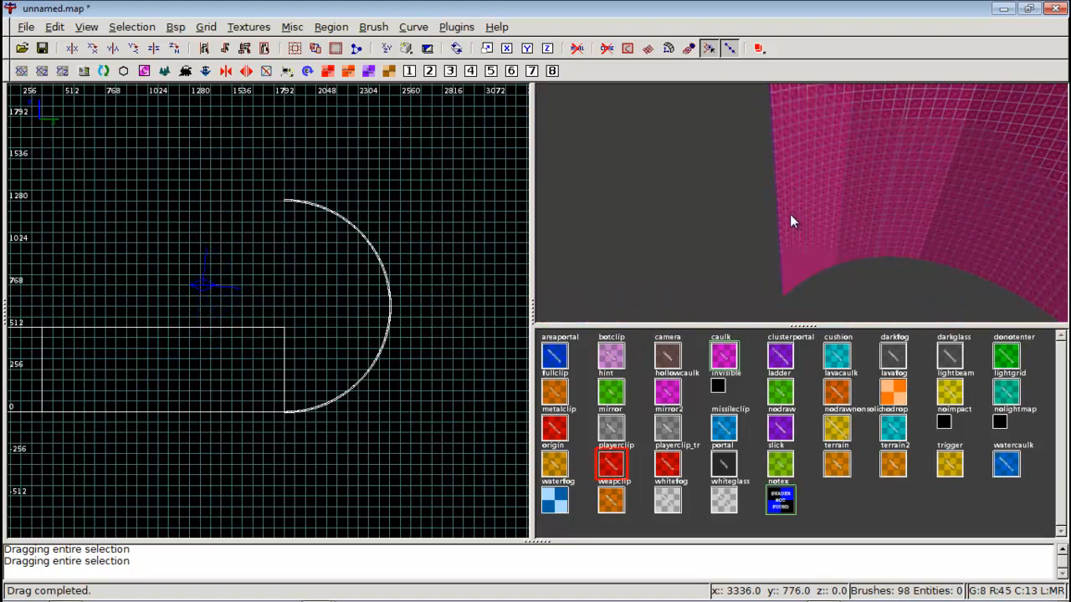
scroll(317, 243, "up", 4)
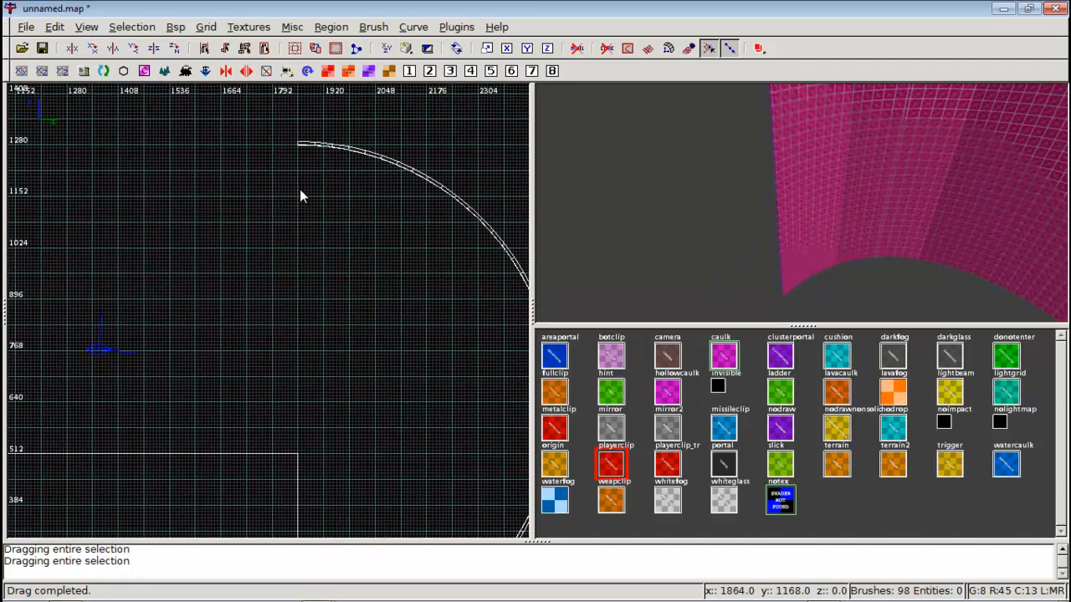
right_click_drag(303, 153, 317, 155)
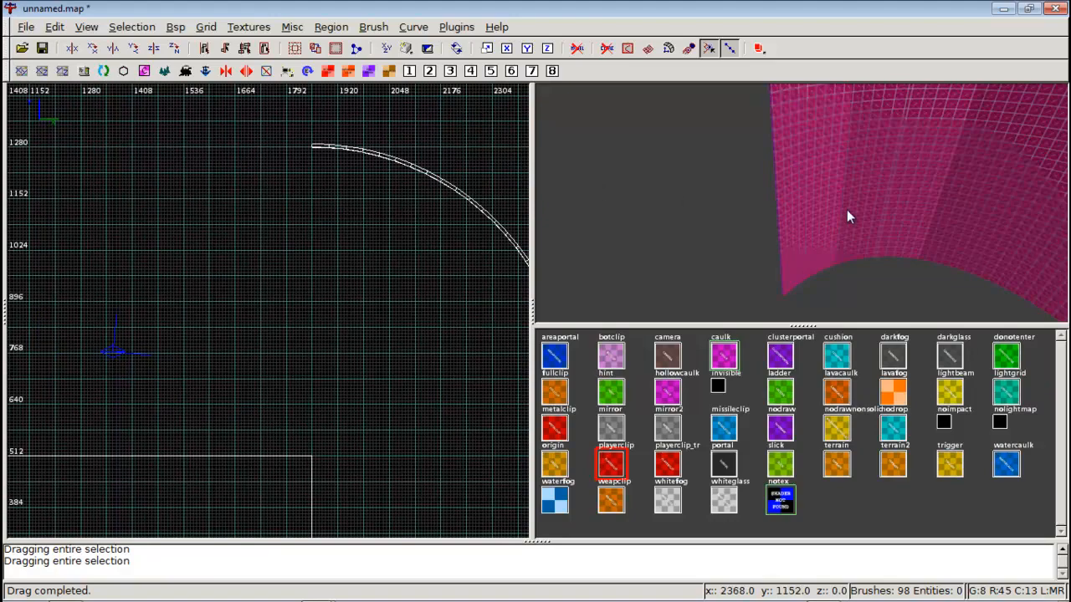
right_click(1034, 299)
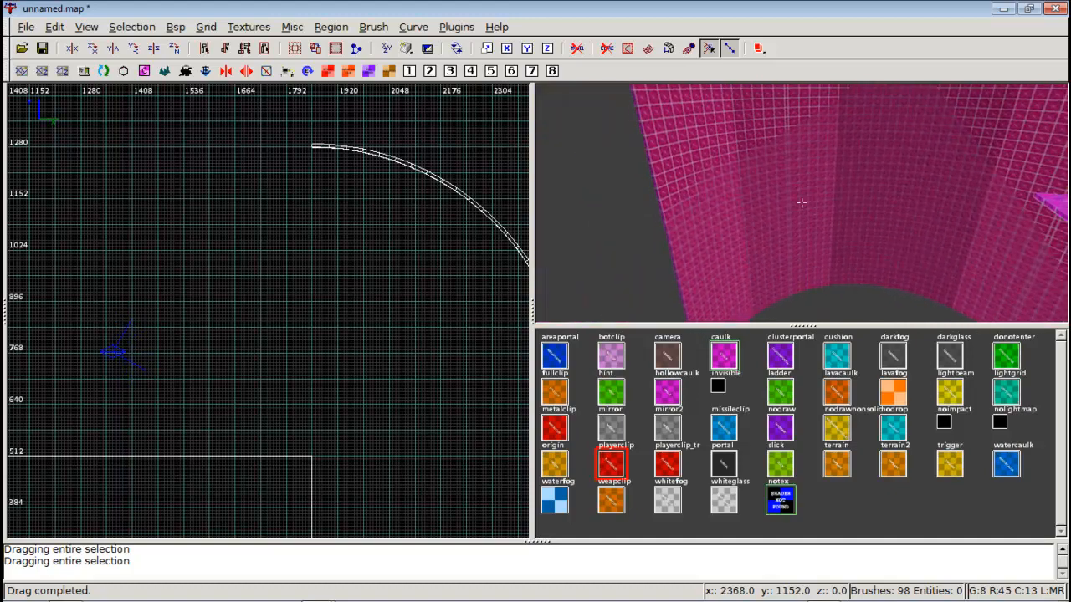
right_click(802, 202)
right_click(801, 202)
key("Right")
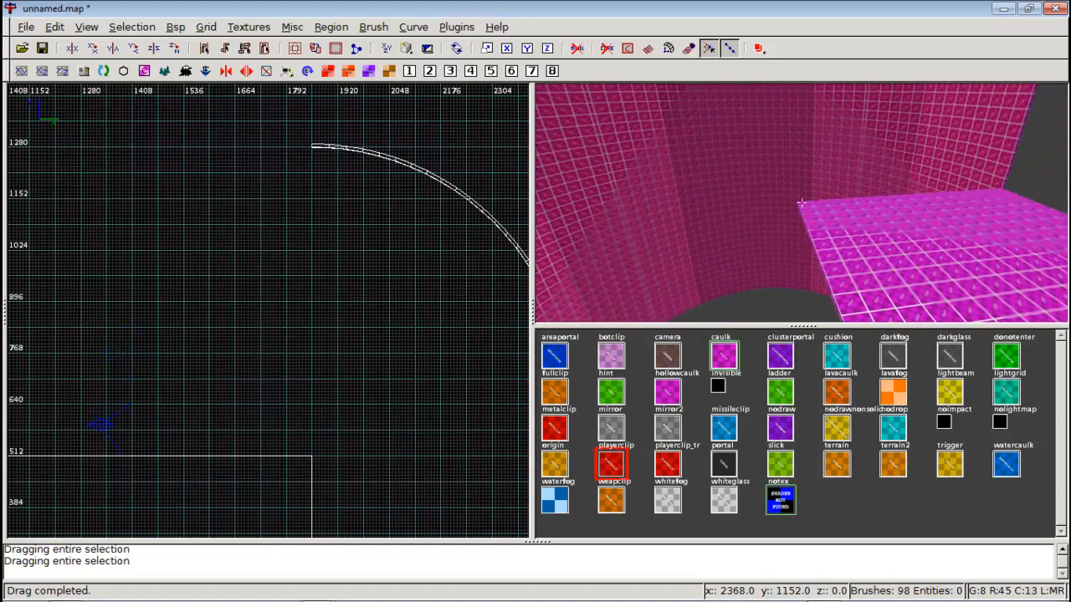
right_click(801, 203)
right_click(802, 202)
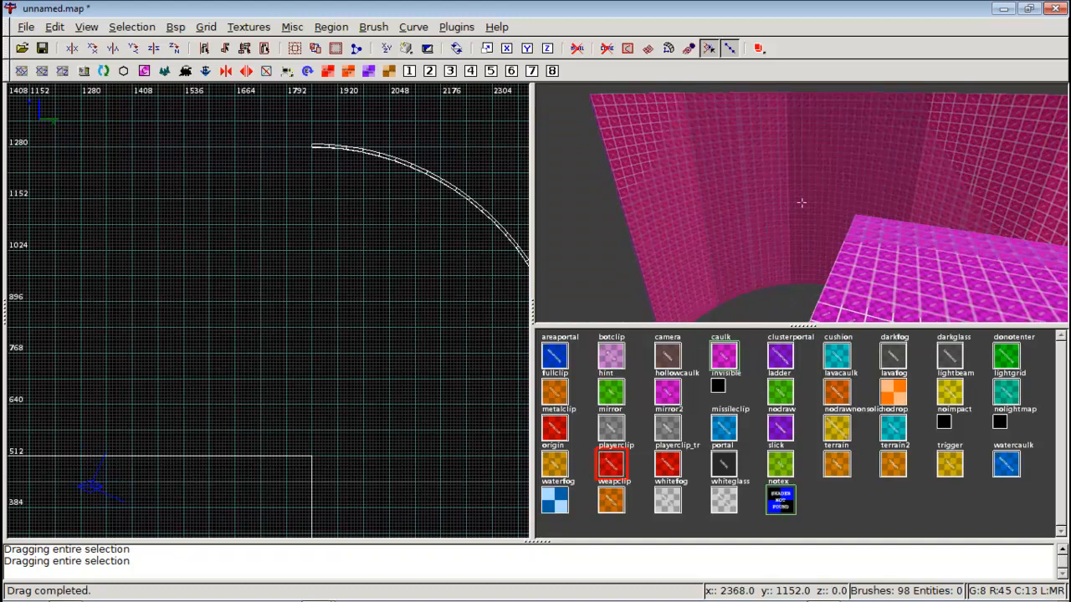
Draw a straight wall brush 16 units wide and about 448 units long from the curve's end at X 1856, Y 1280 toward the floor
right_click_drag(399, 226, 460, 218)
scroll(399, 226, "down", 2)
scroll(323, 266, "up", 3)
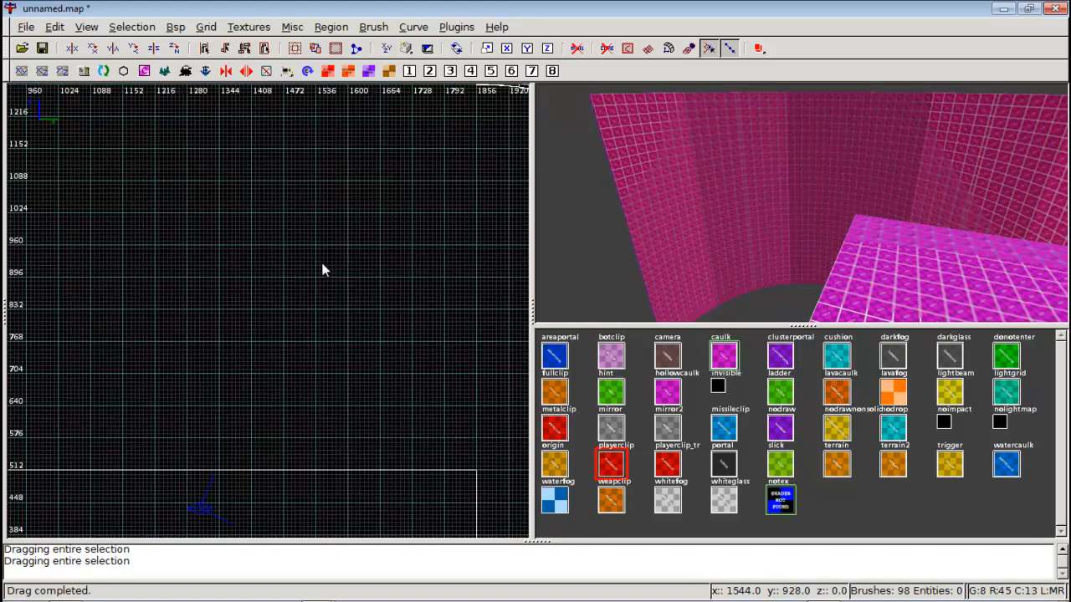
right_click_drag(323, 266, 195, 304)
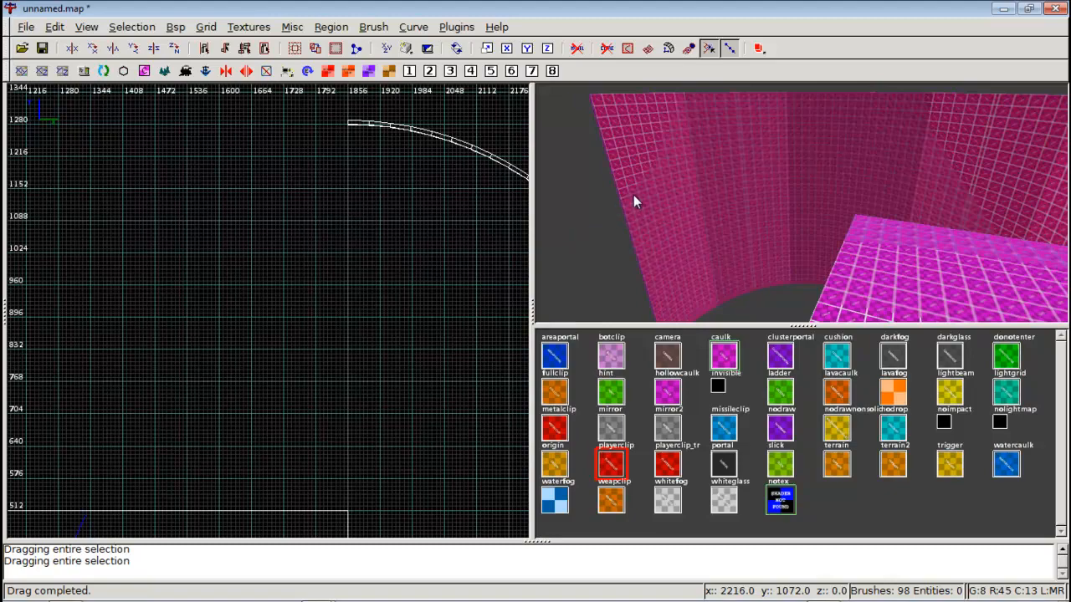
right_click_drag(410, 180, 401, 66)
scroll(336, 182, "down", 3)
scroll(336, 181, "down", 1)
right_click_drag(336, 181, 312, 245)
scroll(323, 209, "up", 2)
mouse_move(324, 209)
right_mouse_down()
mouse_move(302, 227)
mouse_move(312, 199)
right_mouse_up()
scroll(325, 199, "up", 2)
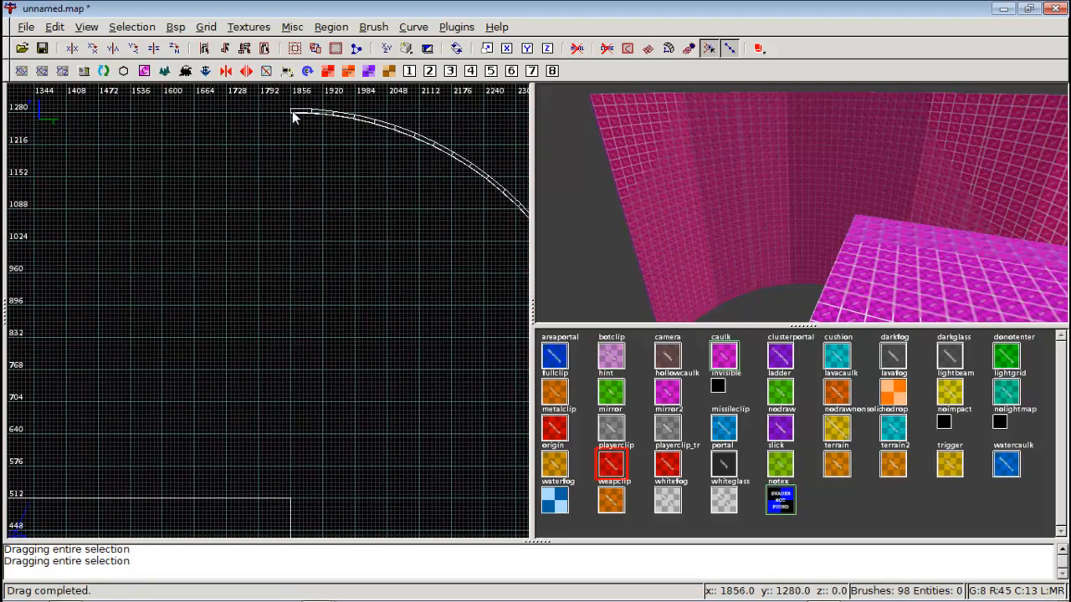
left_click_drag(292, 111, 287, 348)
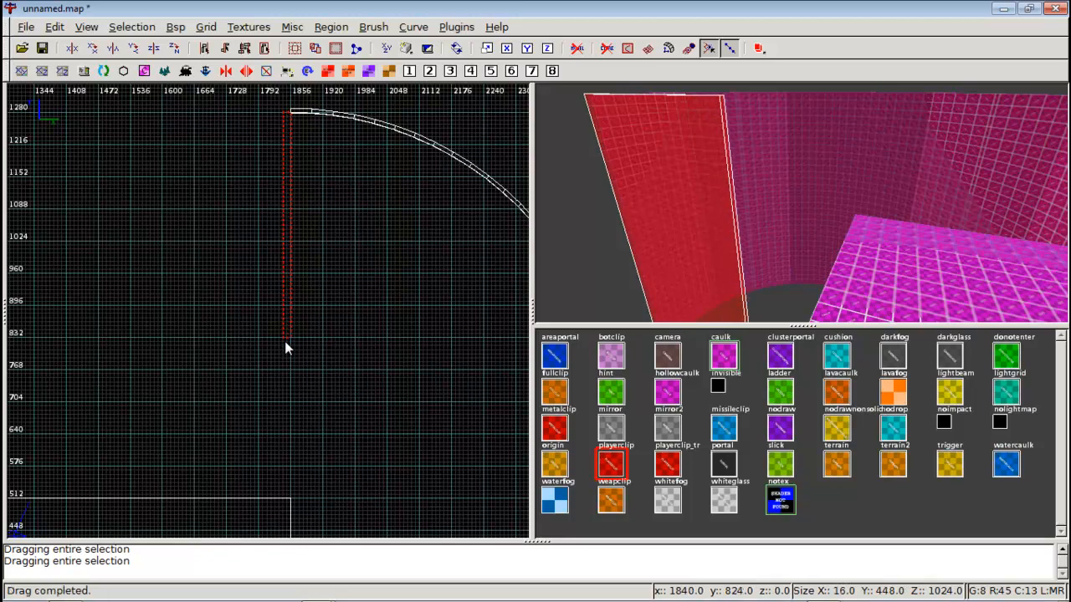
Stretch the straight wall's lower end to Y 640, halfway across the semicircle's opening
scroll(285, 348, "down", 2)
scroll(290, 342, "up", 1)
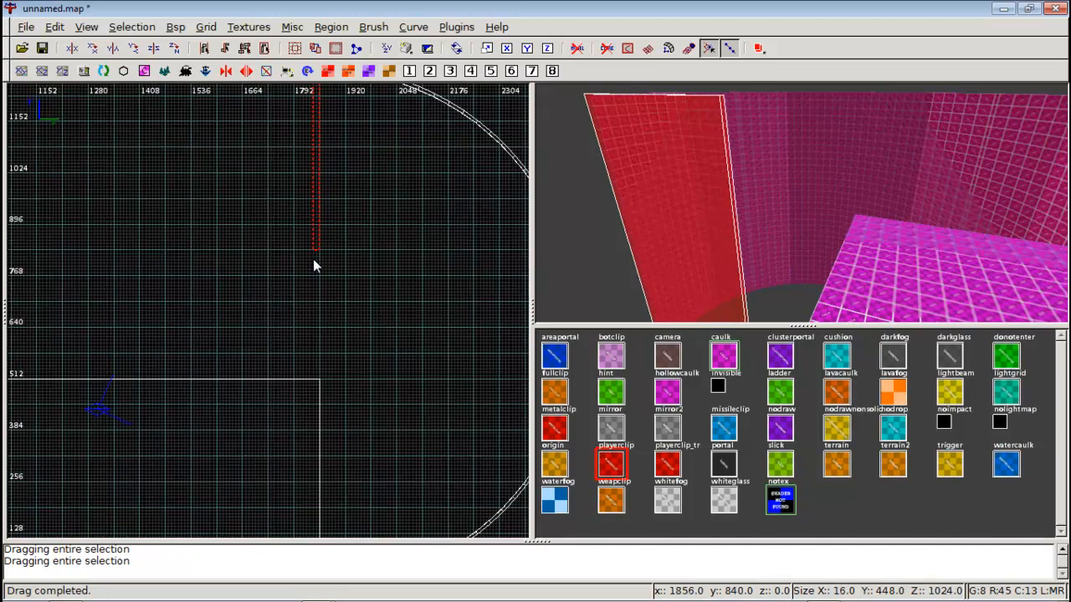
left_click_drag(314, 260, 314, 288)
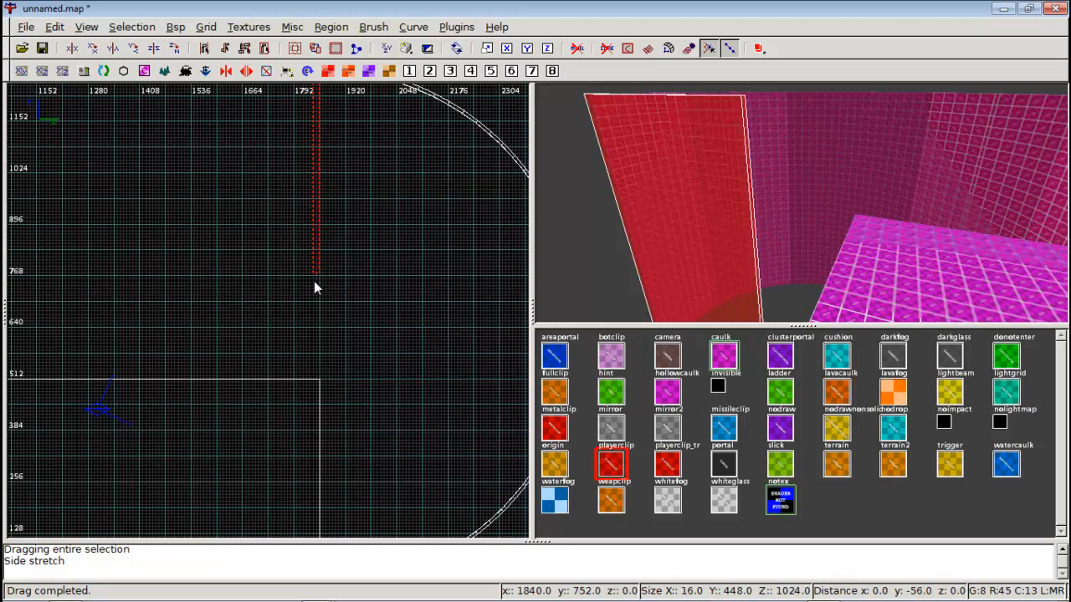
left_click_drag(315, 282, 316, 334)
scroll(316, 335, "down", 1)
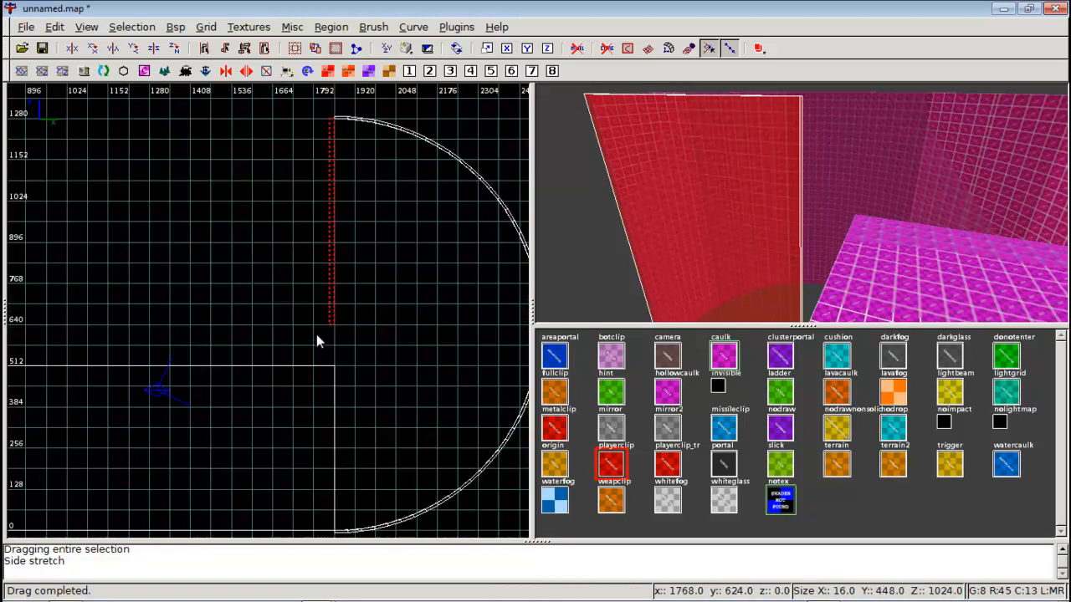
Lower the straight wall's top to the base of the curved wall, flattening it into a slab about 8 units thick
scroll(316, 335, "down", 1)
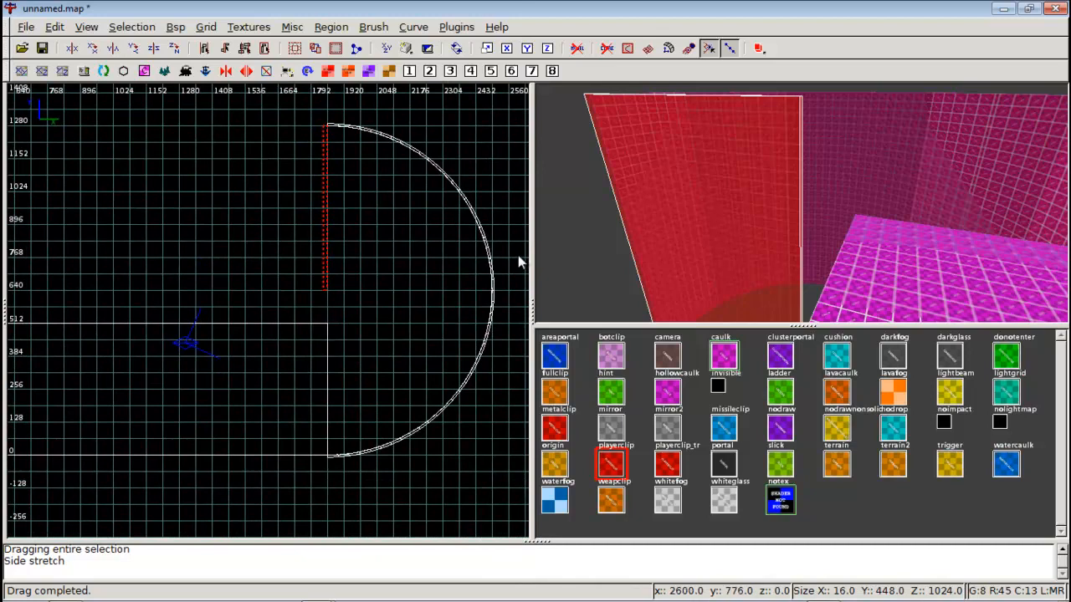
key("ctrl+Tab")
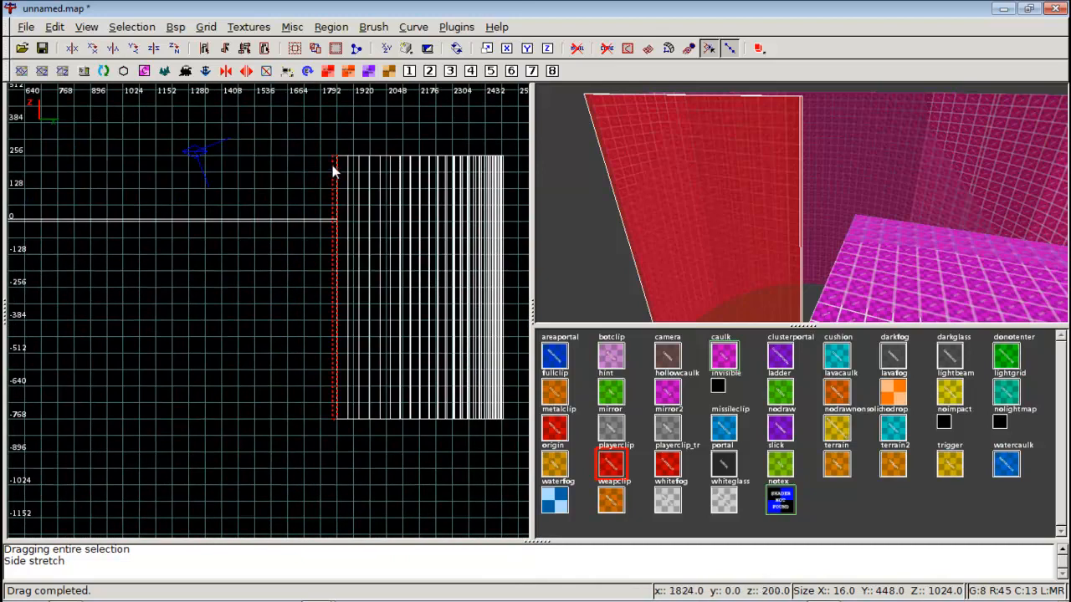
mouse_move(335, 138)
left_mouse_down()
mouse_move(323, 215)
mouse_move(327, 397)
left_mouse_up()
scroll(327, 397, "up", 1)
scroll(326, 395, "up", 4)
mouse_move(326, 395)
right_mouse_down()
mouse_move(216, 243)
mouse_move(252, 259)
right_mouse_up()
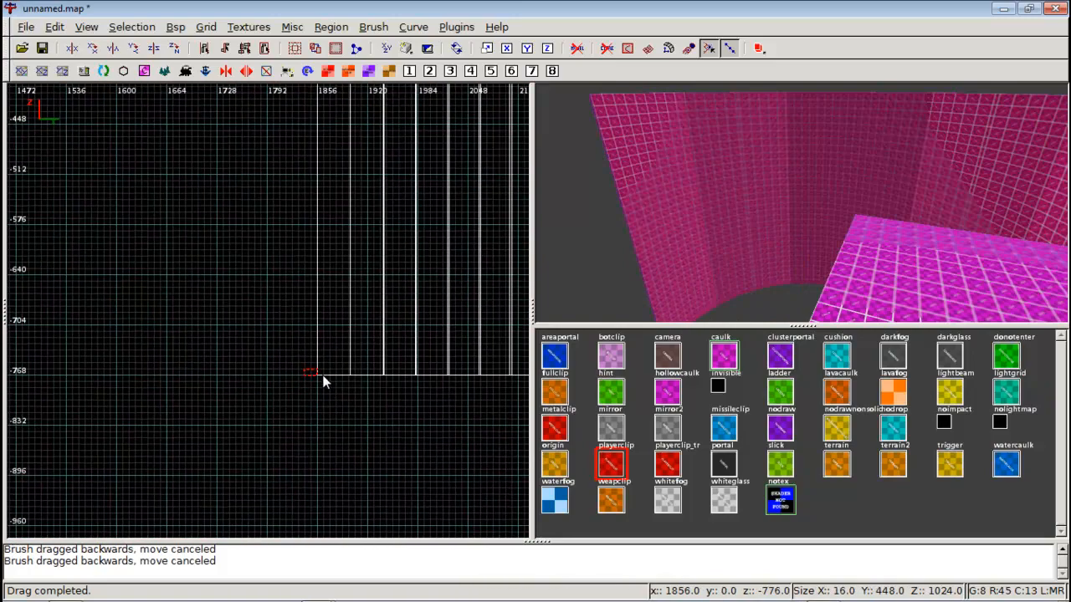
Stretch the thin slab's outer side 688 units along negative X, away from the curved wall, to X 1152
key("ctrl+Tab")
key("ctrl+Tab")
scroll(321, 376, "down", 4)
mouse_move(321, 376)
right_mouse_down()
mouse_move(324, 430)
mouse_move(403, 296)
right_mouse_up()
scroll(322, 377, "up", 3)
scroll(402, 296, "down", 1)
left_click_drag(402, 301, 173, 309)
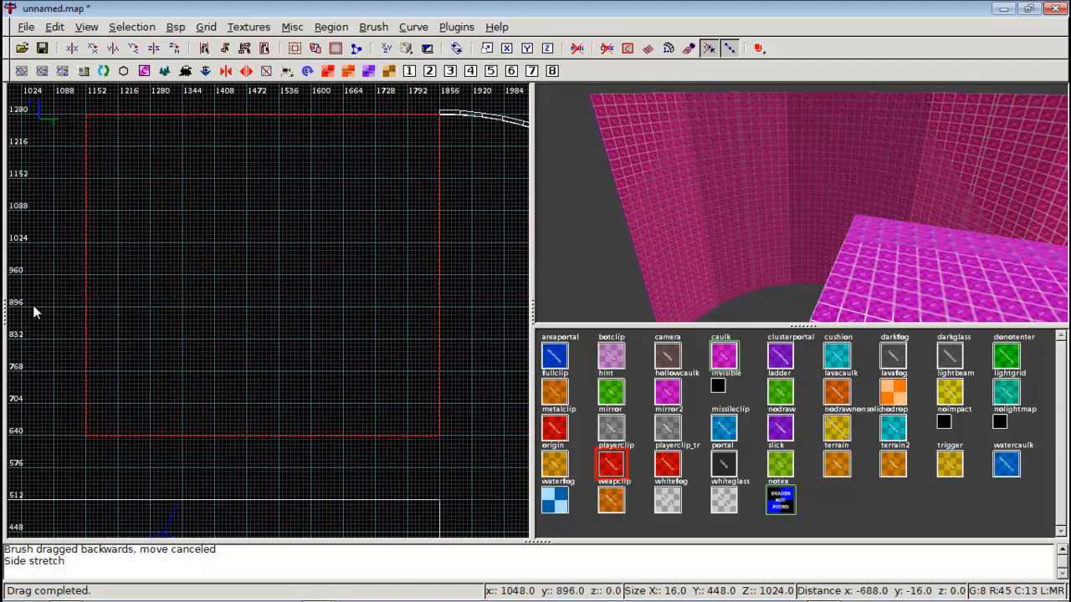
Apply the caulk texture to the stretched slab
right_click_drag(34, 306, 57, 298)
scroll(109, 301, "down", 5)
right_click_drag(179, 296, 221, 267)
right_click(653, 234)
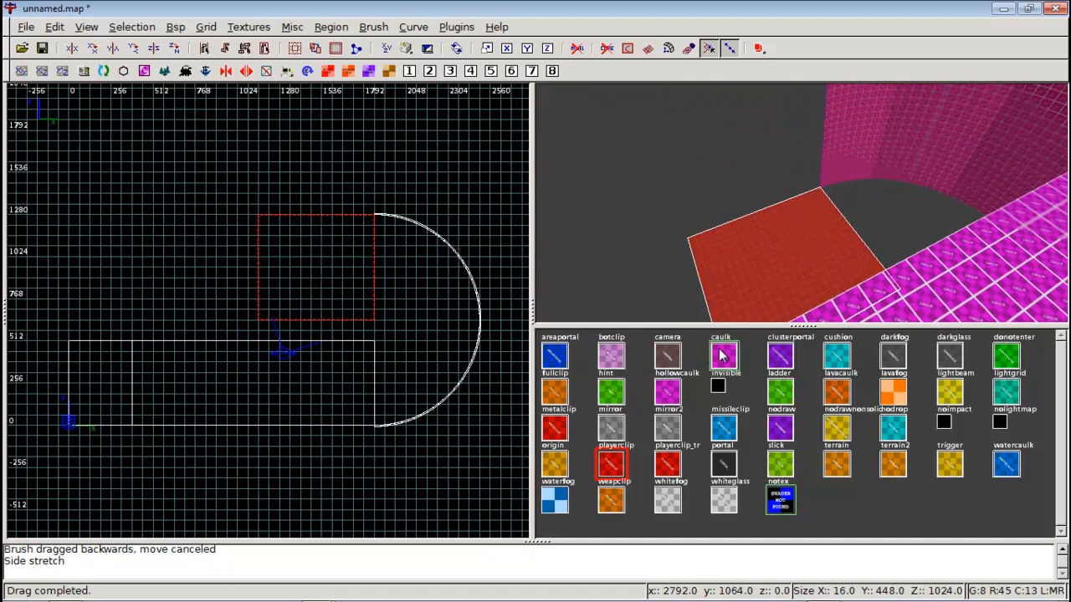
left_click(722, 356)
right_click(806, 231)
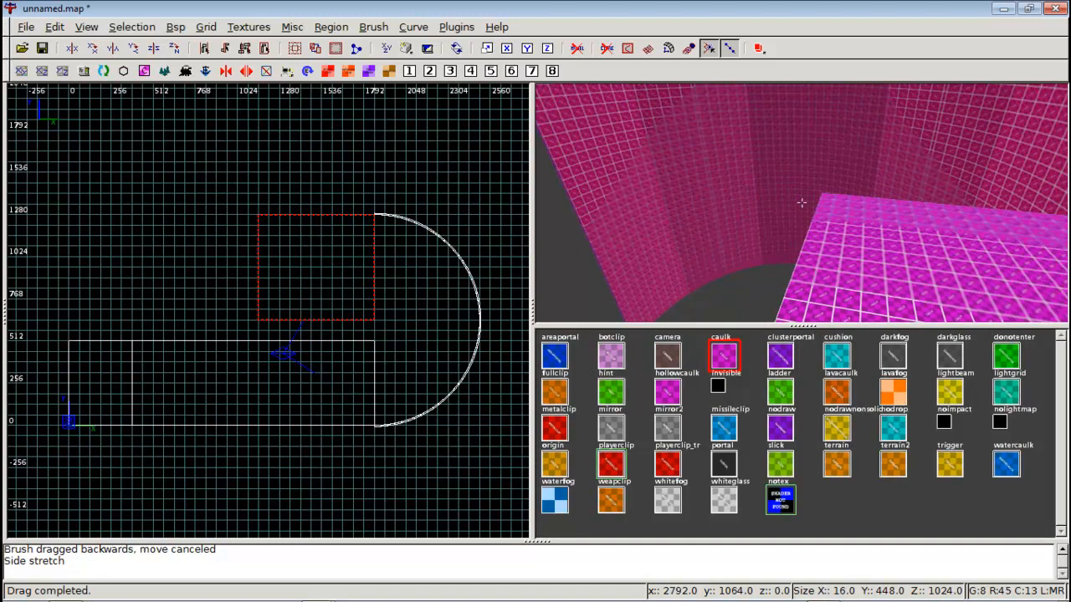
right_click(802, 204)
Raise the slab's top 312 units to Z -448 to turn it into a tall block
key("ctrl+Tab")
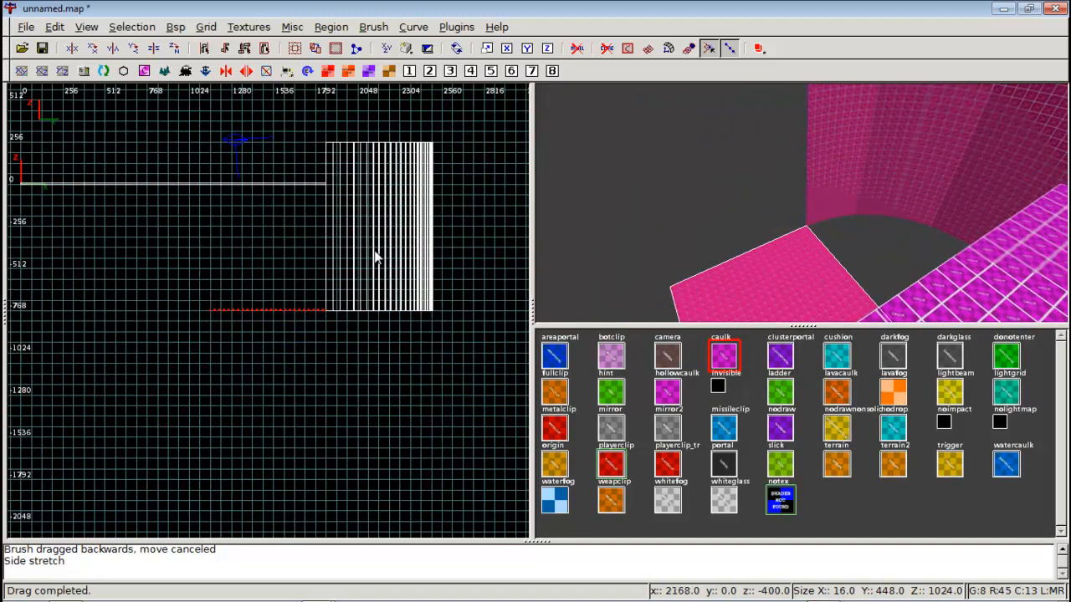
scroll(374, 254, "up", 5)
mouse_move(375, 253)
right_mouse_down()
mouse_move(384, 276)
mouse_move(321, 213)
mouse_move(376, 284)
right_mouse_up()
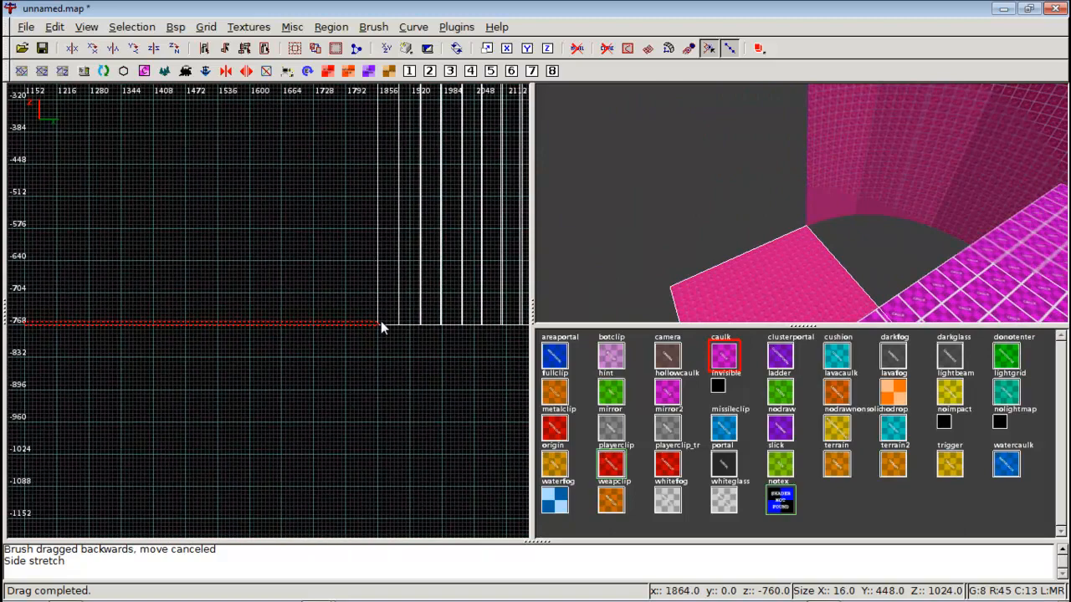
left_click_drag(303, 292, 301, 139)
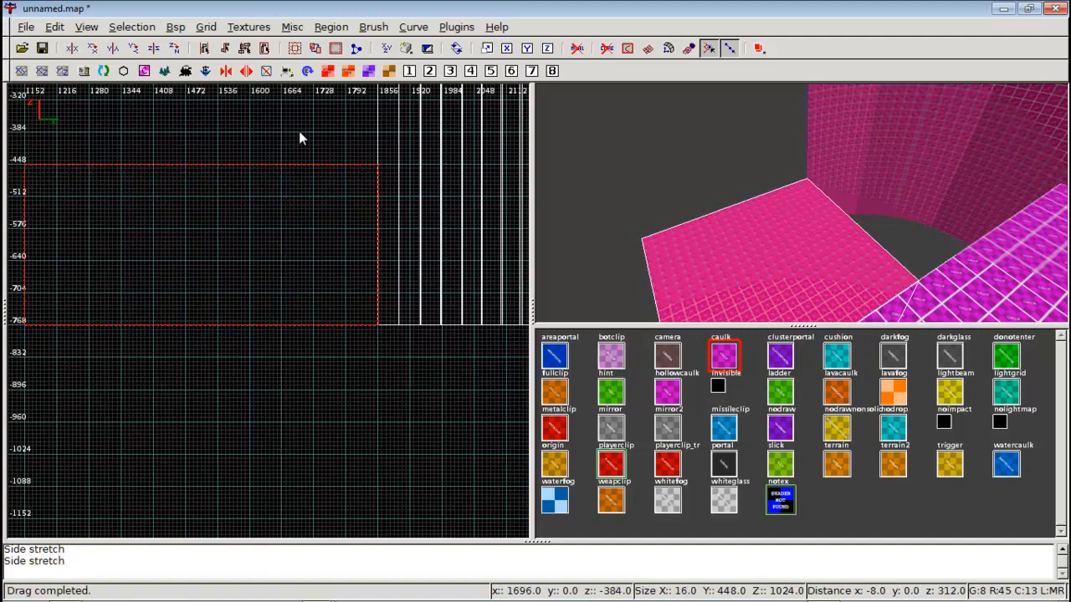
right_click(802, 203)
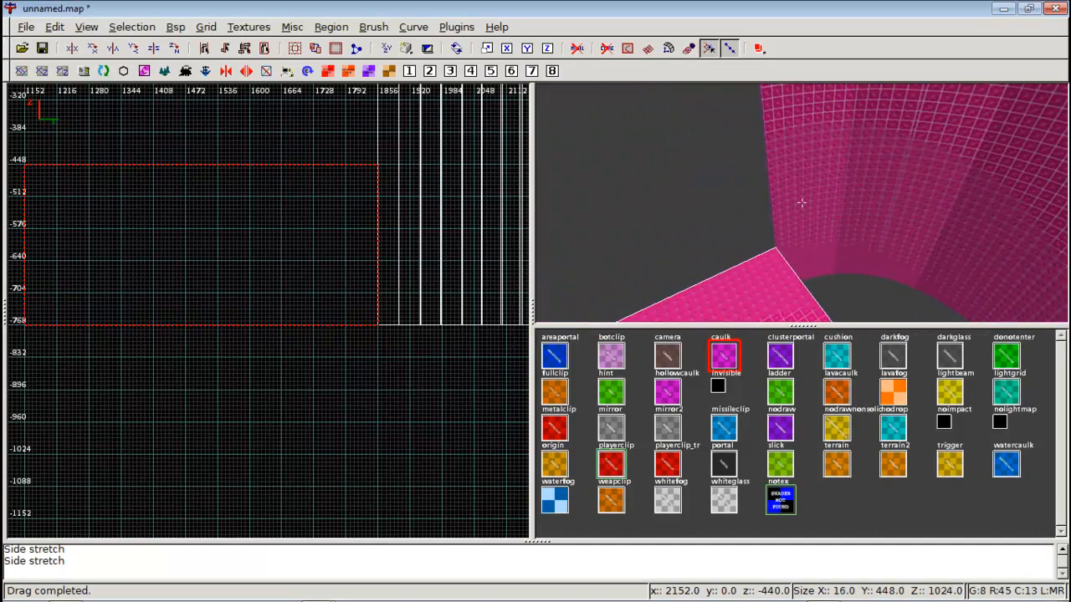
right_click(802, 203)
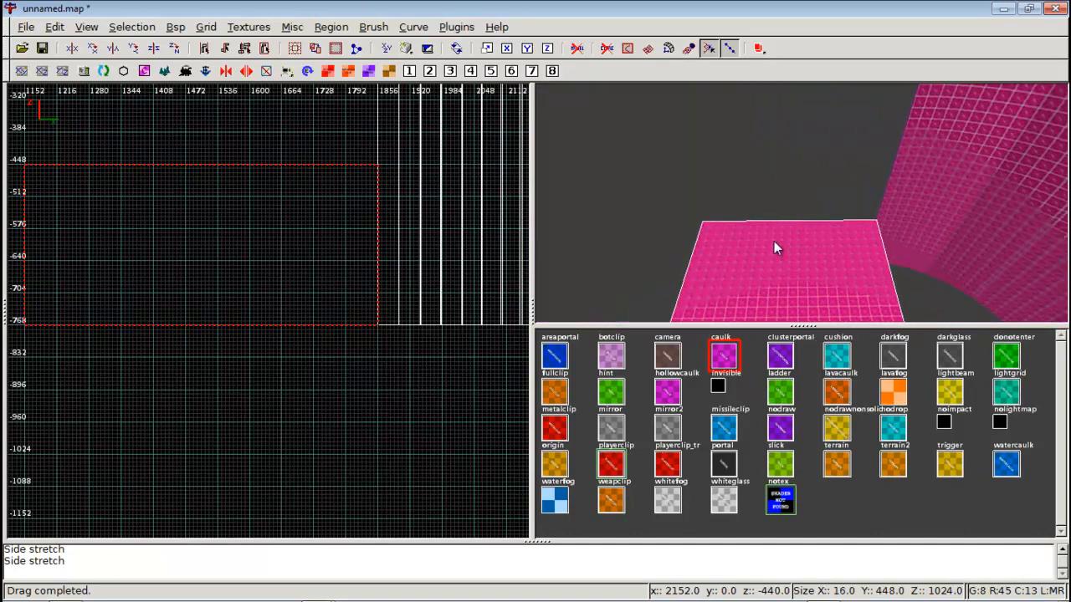
Move the block 448 units along negative X, away from the curved wall's end
key("ctrl+Tab")
key("ctrl+Tab")
scroll(314, 330, "down", 3)
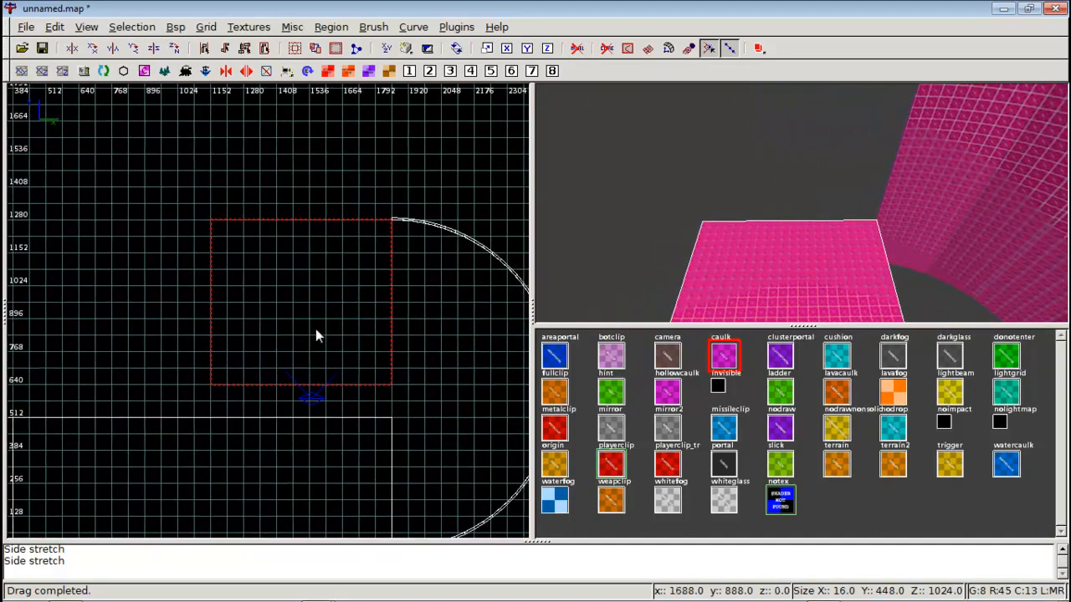
scroll(315, 329, "up", 2)
right_click_drag(315, 337, 276, 331)
left_click_drag(419, 296, 192, 301)
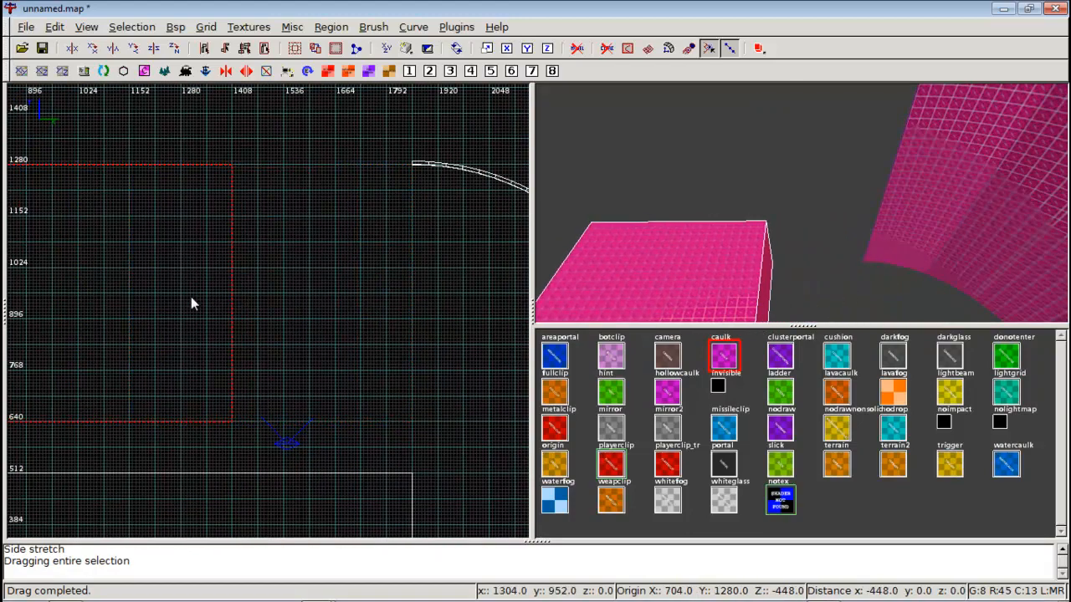
right_click_drag(192, 301, 325, 301)
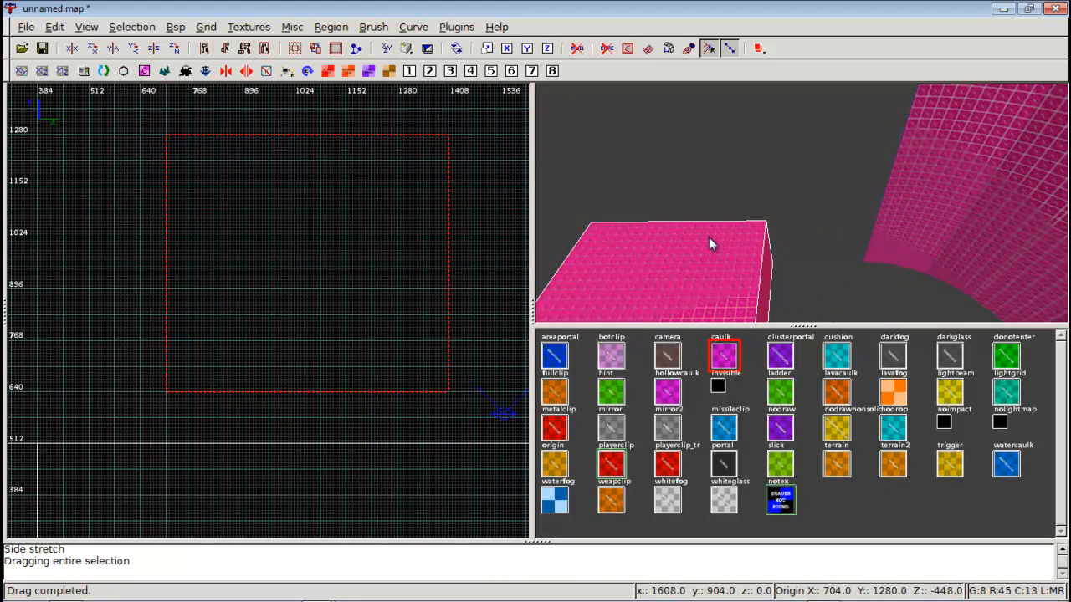
Try to slope the block into a ramp by lowering both upper vertices at X 704 to about Z -760
right_click(813, 240)
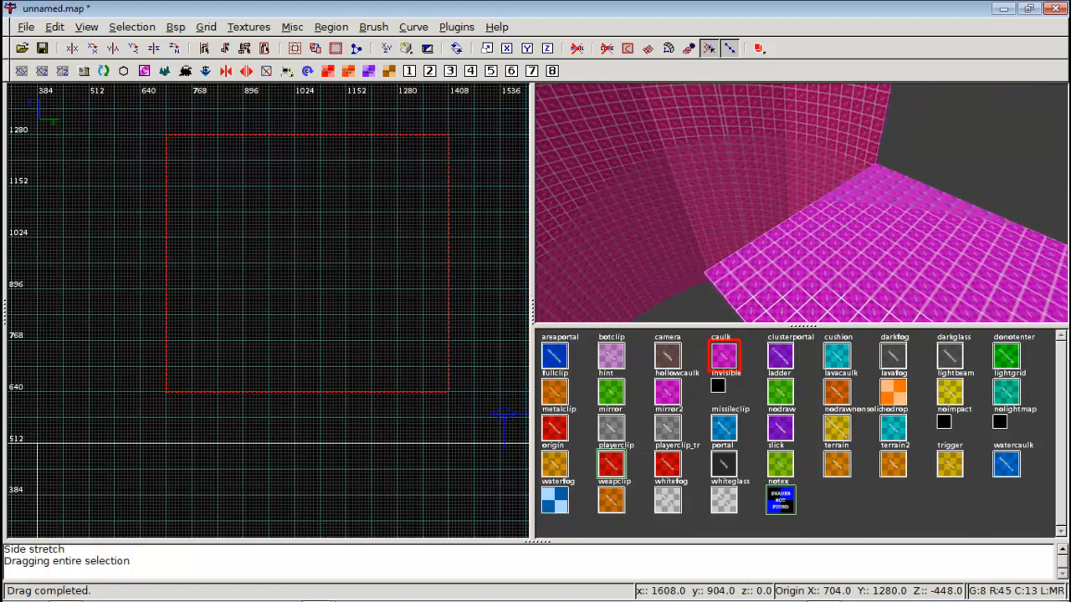
right_click(750, 228)
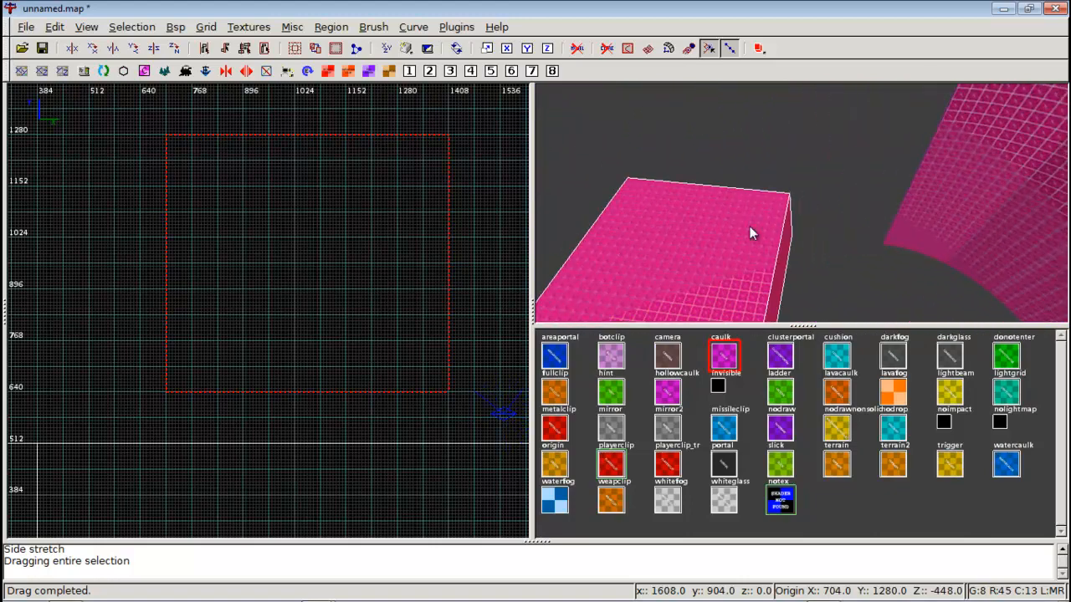
scroll(363, 329, "down", 4)
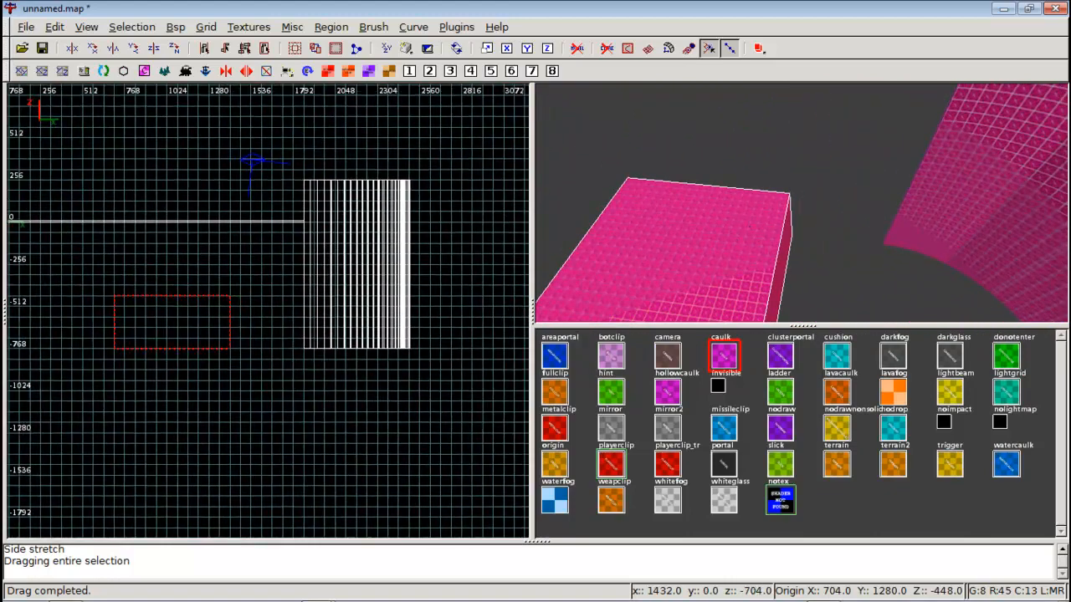
right_click_drag(374, 323, 418, 322)
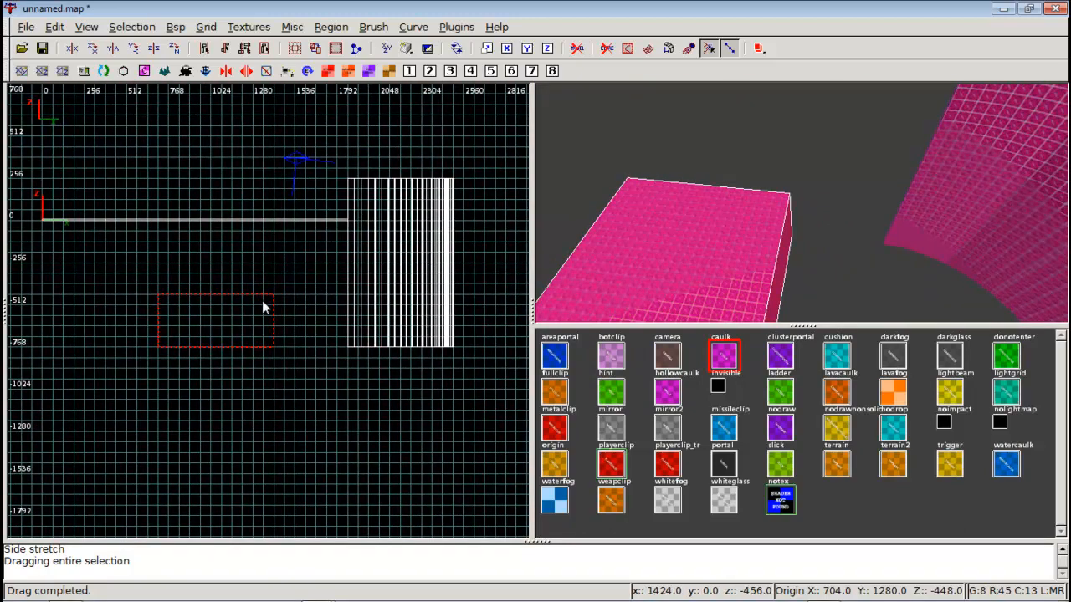
right_click_drag(253, 304, 163, 275)
scroll(254, 305, "up", 3)
scroll(239, 302, "up", 1)
mouse_move(238, 301)
right_mouse_down()
mouse_move(195, 303)
mouse_move(159, 283)
mouse_move(192, 287)
mouse_move(140, 305)
right_mouse_up()
scroll(164, 338, "up", 1)
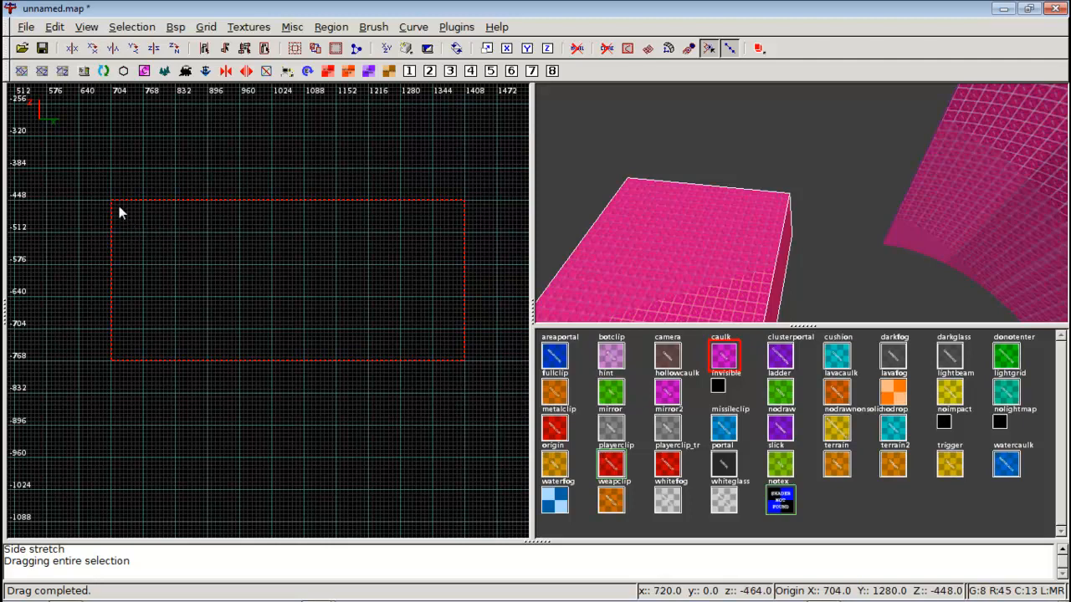
left_click_drag(115, 205, 114, 381)
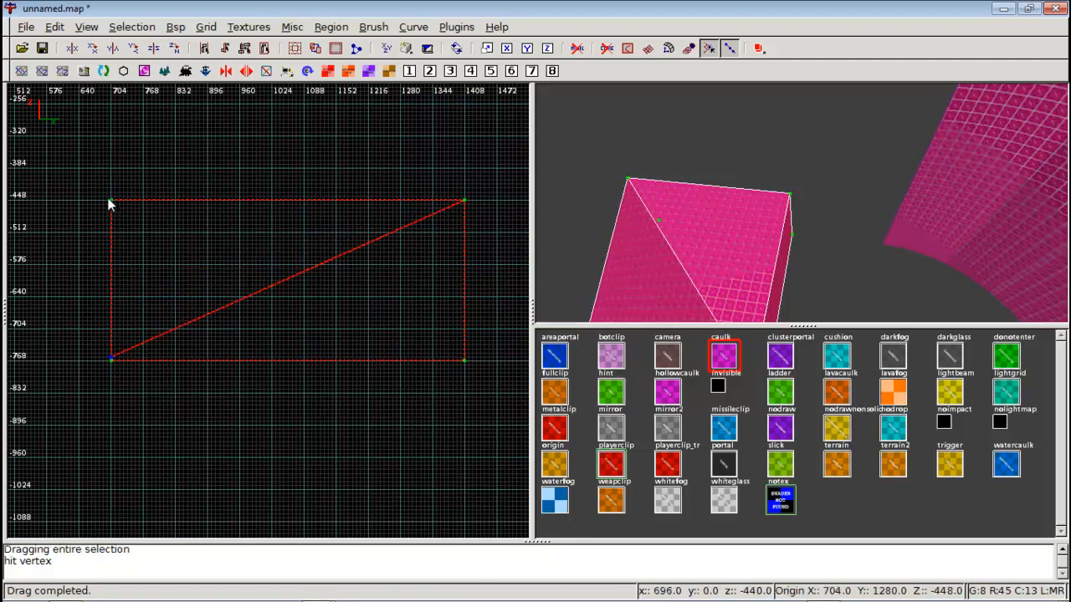
left_click_drag(110, 202, 109, 373)
Inspect the sloped block in the 3D view and undo both vertex moves
right_click(646, 217)
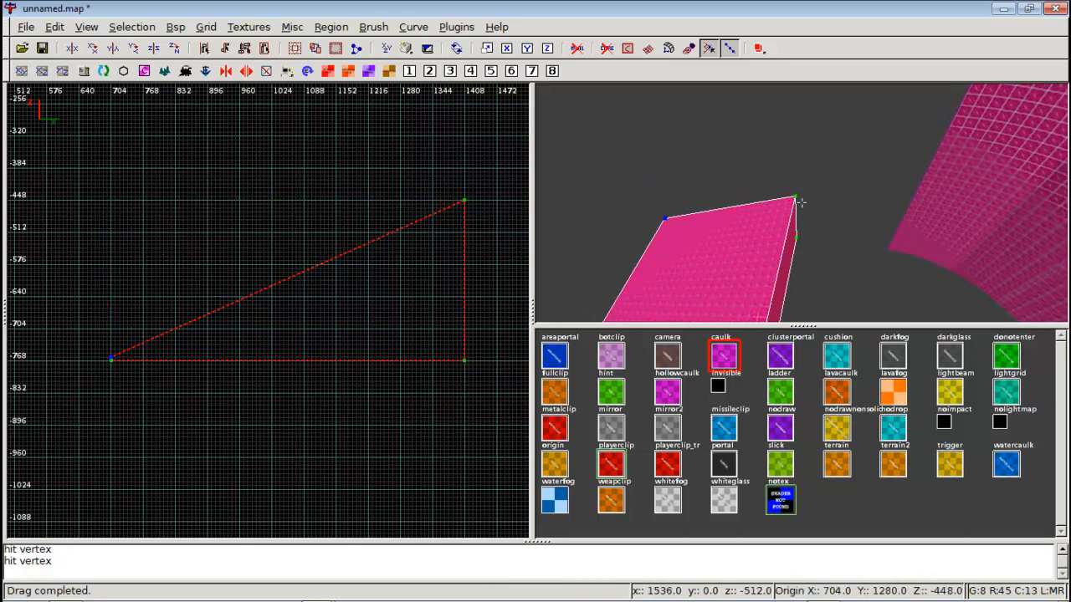
key("Up")
key("Right")
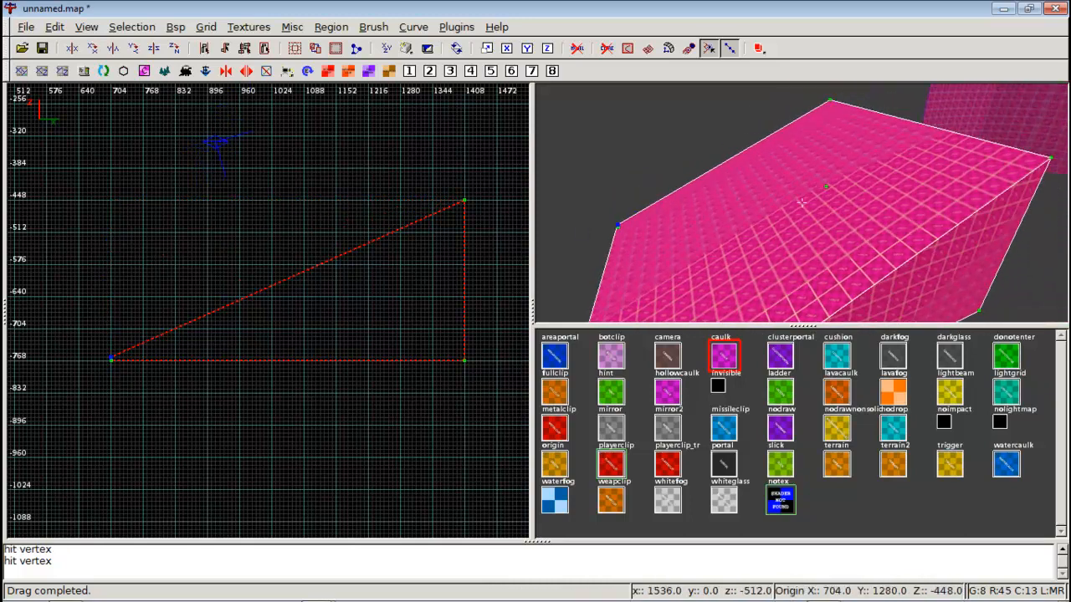
right_click(697, 225)
key("ctrl+z")
key("ctrl+z")
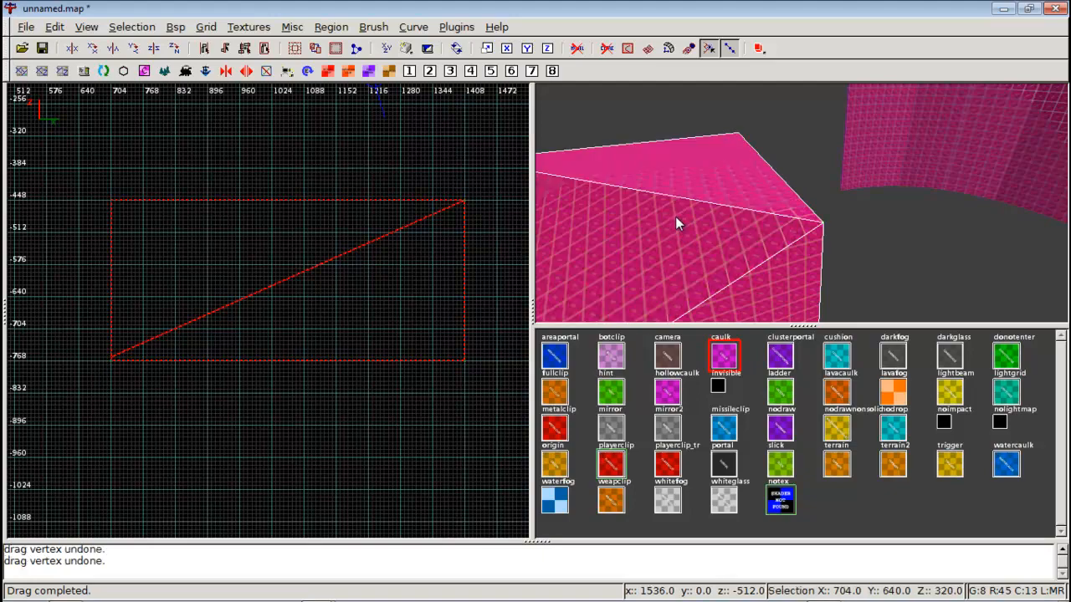
Split the block diagonally with the clipper from X 1408, Z -448 to X 704, Z -760, and clear the selection
scroll(466, 197, "up", 2)
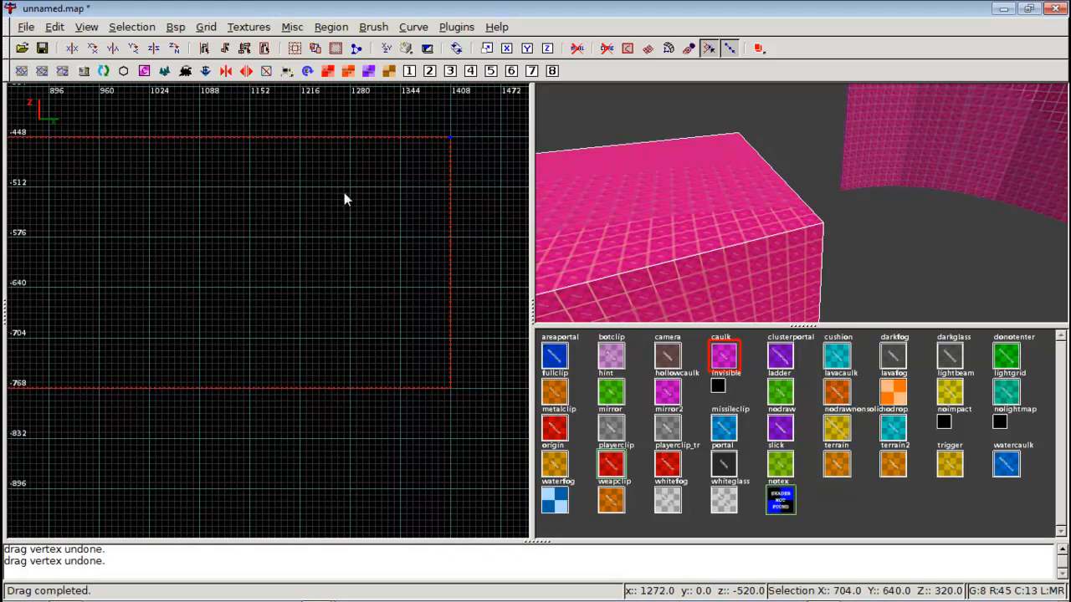
right_click_drag(344, 192, 700, 132)
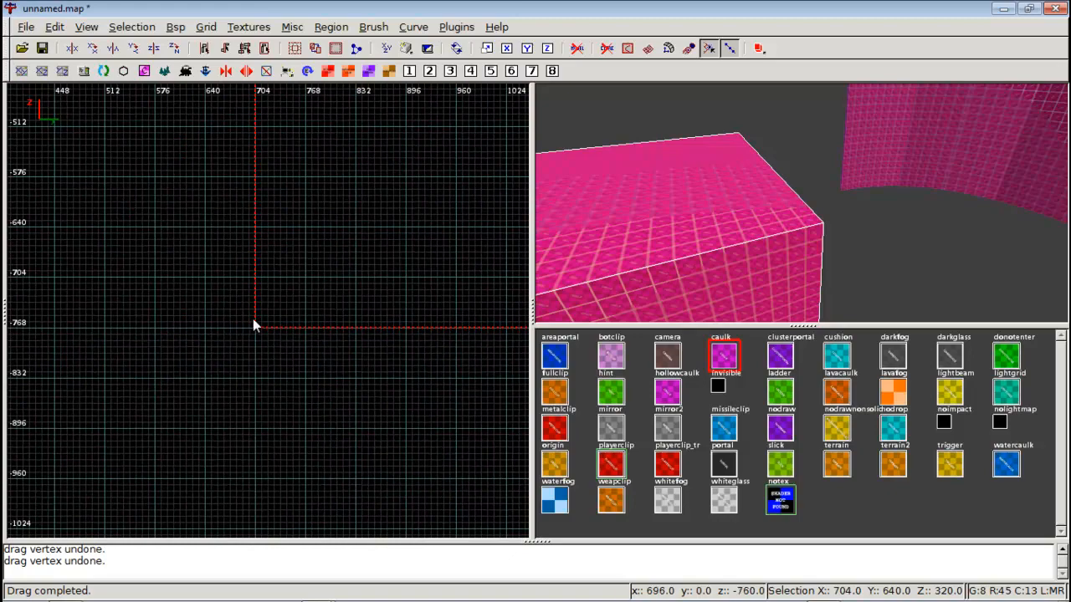
right_click(255, 321, "ctrl")
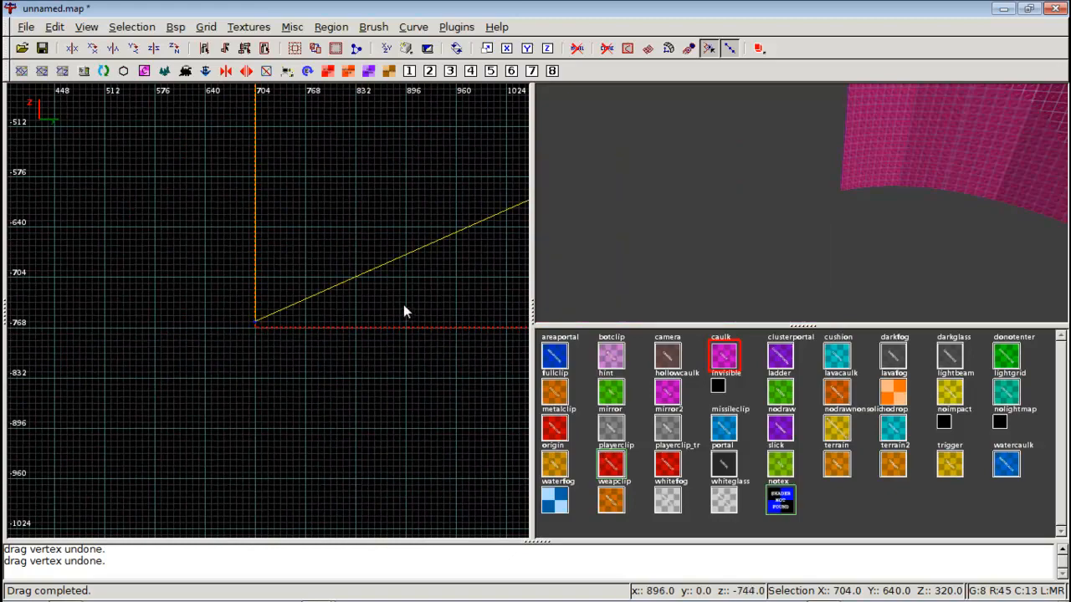
scroll(394, 305, "down", 4)
key("shift+Return")
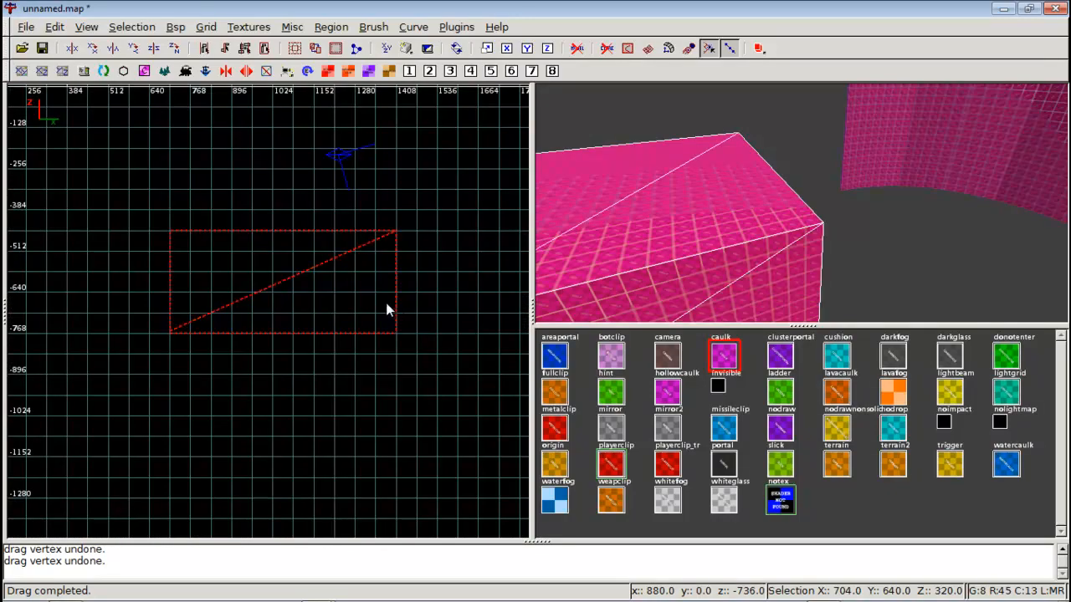
right_click(656, 203)
key("Left")
key("Escape")
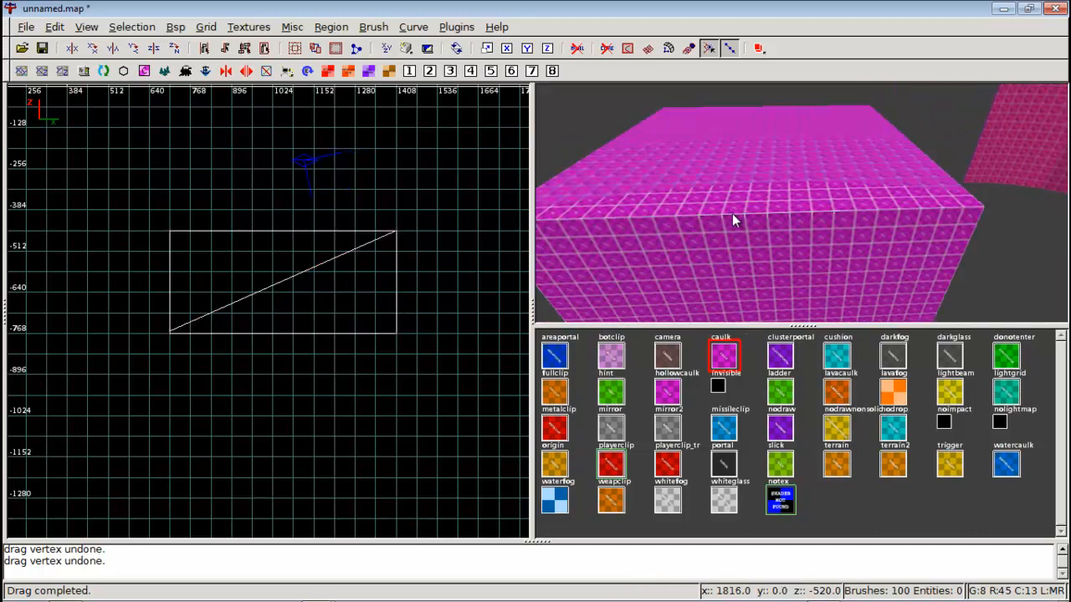
Delete the upper wedge of the split block
left_click(734, 210, "shift")
key("BackSpace")
right_click(734, 210)
key("Right")
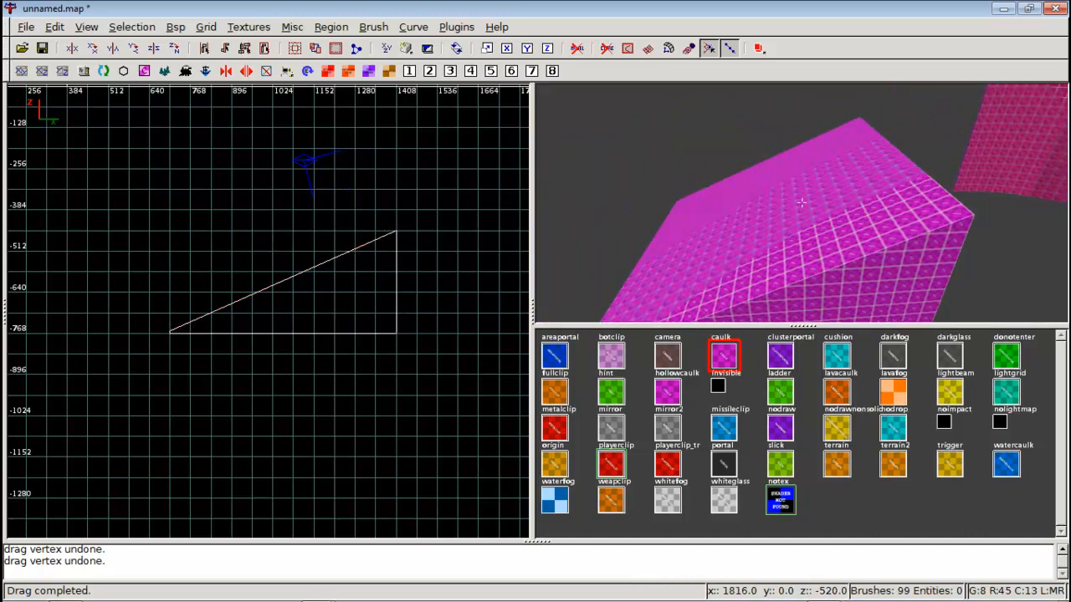
Examine the ramp's profile and the gap between its high end and the curved wall
scroll(391, 285, "down", 2)
scroll(392, 285, "up", 6)
right_click_drag(391, 284, 358, 293)
scroll(372, 289, "down", 2)
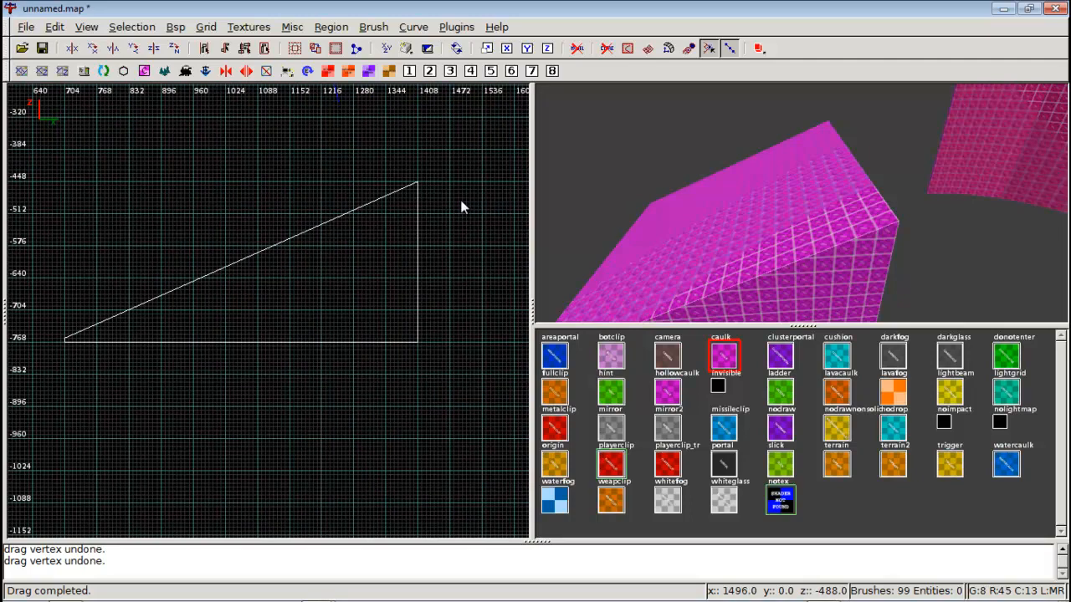
right_click_drag(461, 201, 425, 203)
scroll(461, 201, "up", 1)
scroll(340, 197, "down", 2)
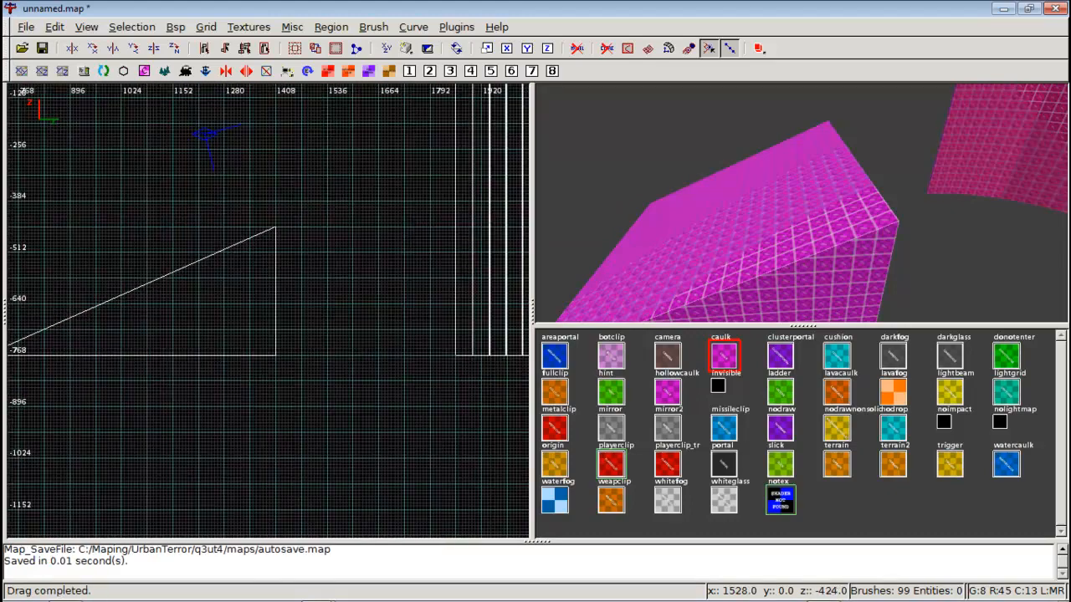
scroll(341, 197, "down", 3)
right_click_drag(340, 197, 314, 193)
scroll(341, 197, "up", 1)
scroll(358, 178, "up", 3)
right_click(788, 197)
key("Right")
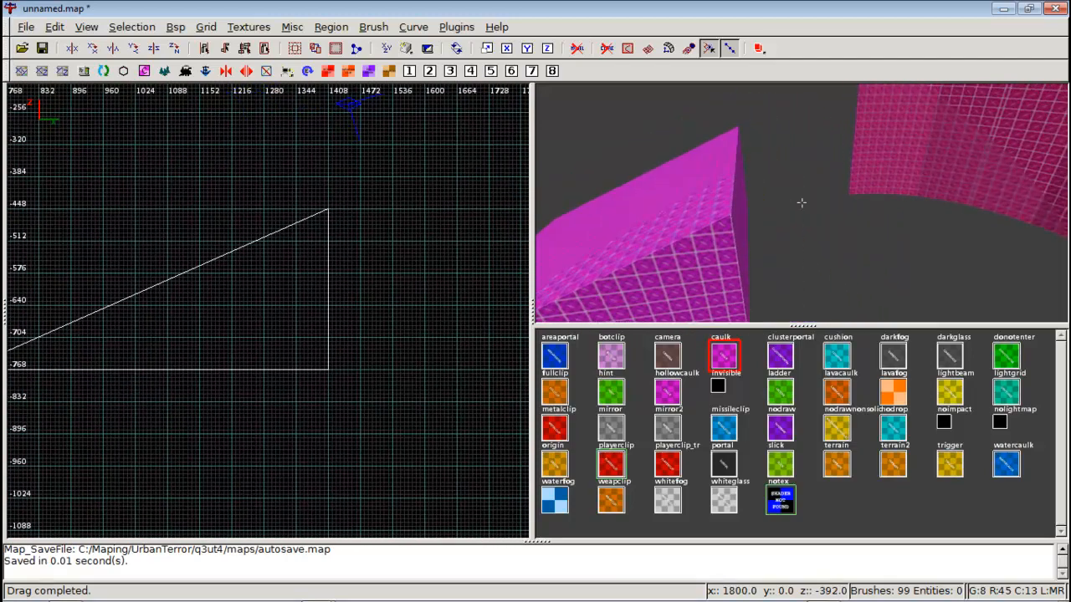
right_click(789, 197)
Draw a brush 16 units wide and about 64 units tall against the ramp's high end, from X 1408, Z -448 downward
scroll(316, 210, "up", 2)
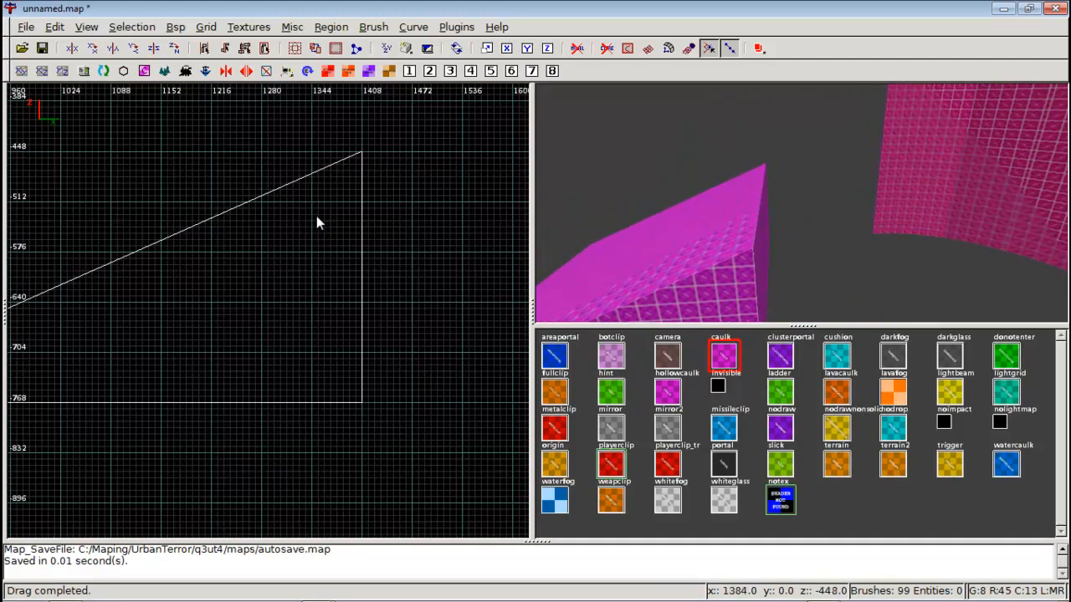
right_click_drag(317, 211, 249, 263)
scroll(323, 194, "up", 2)
right_click_drag(318, 134, 318, 165)
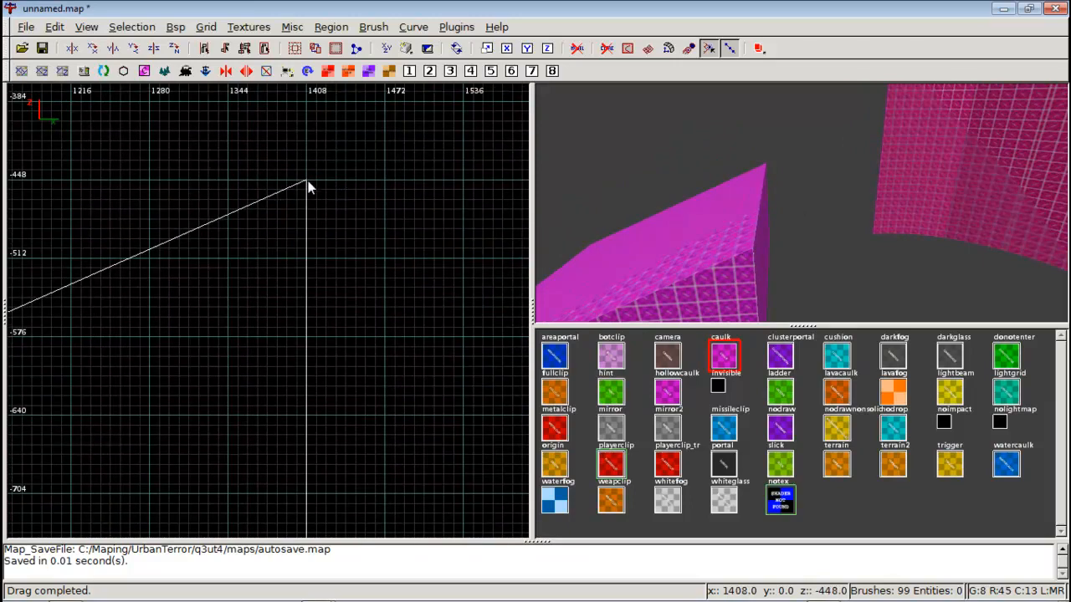
left_click_drag(326, 179, 327, 261)
right_click_drag(314, 270, 317, 193)
Stretch the new brush's lower end further down along the ramp's vertical face
left_click_drag(317, 201, 326, 396)
right_click_drag(326, 396, 319, 324)
left_click_drag(319, 324, 312, 373)
right_click_drag(308, 398, 273, 577)
scroll(308, 398, "down", 2)
scroll(308, 335, "up", 2)
right_click_drag(308, 335, 353, 377)
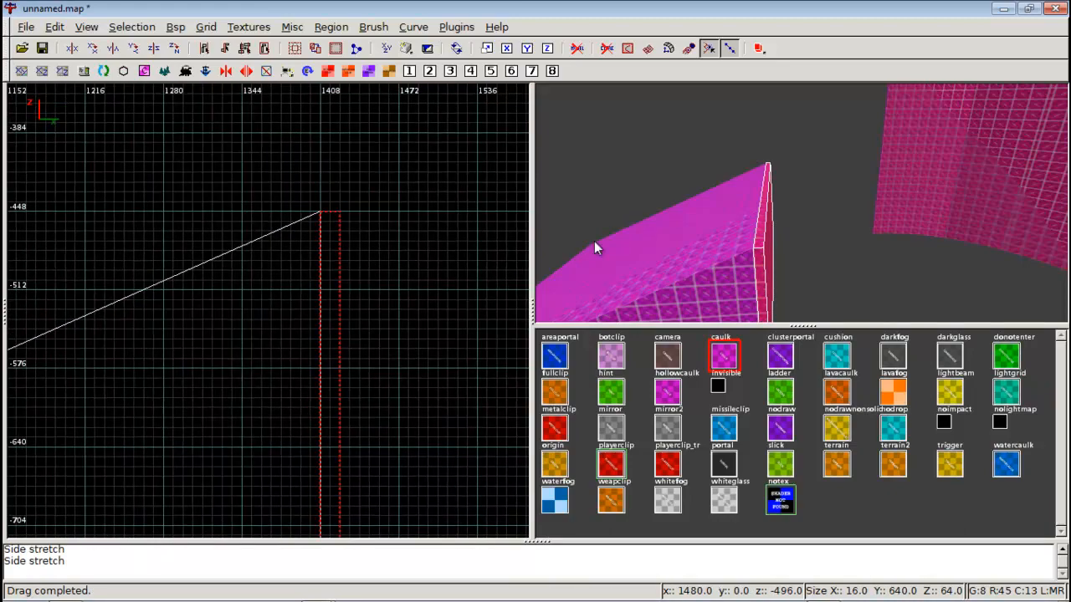
Deselect the new wall brush and examine the ramp and the wall from the side, from high end to low end
key("Escape")
right_click(763, 249)
right_click(800, 203)
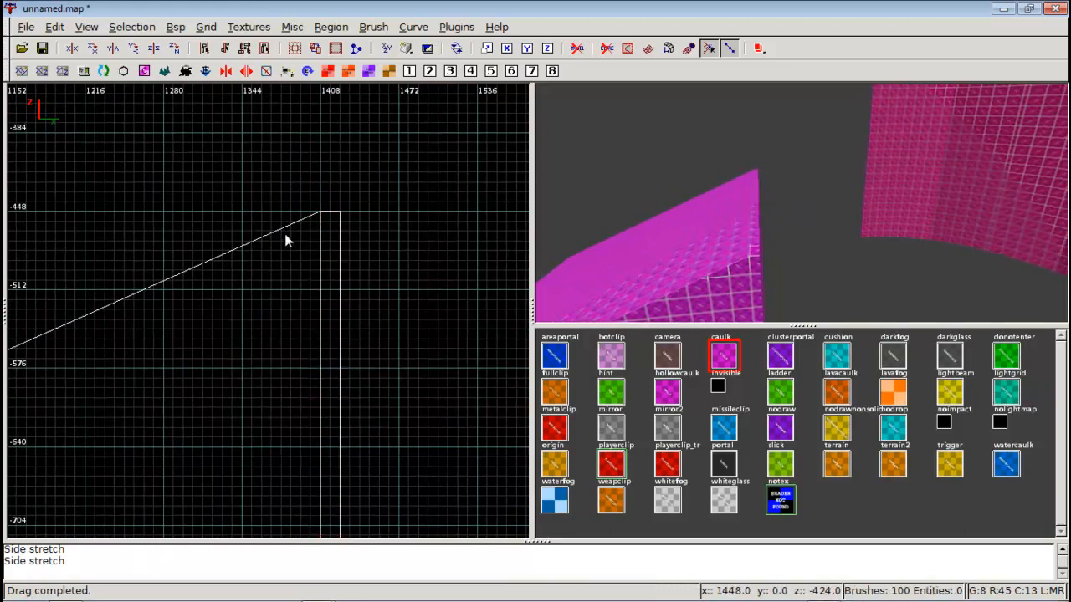
mouse_move(327, 267)
right_mouse_down()
mouse_move(438, 223)
mouse_move(387, 194)
right_mouse_up()
scroll(358, 201, "down", 2)
right_click_drag(205, 298, 286, 285)
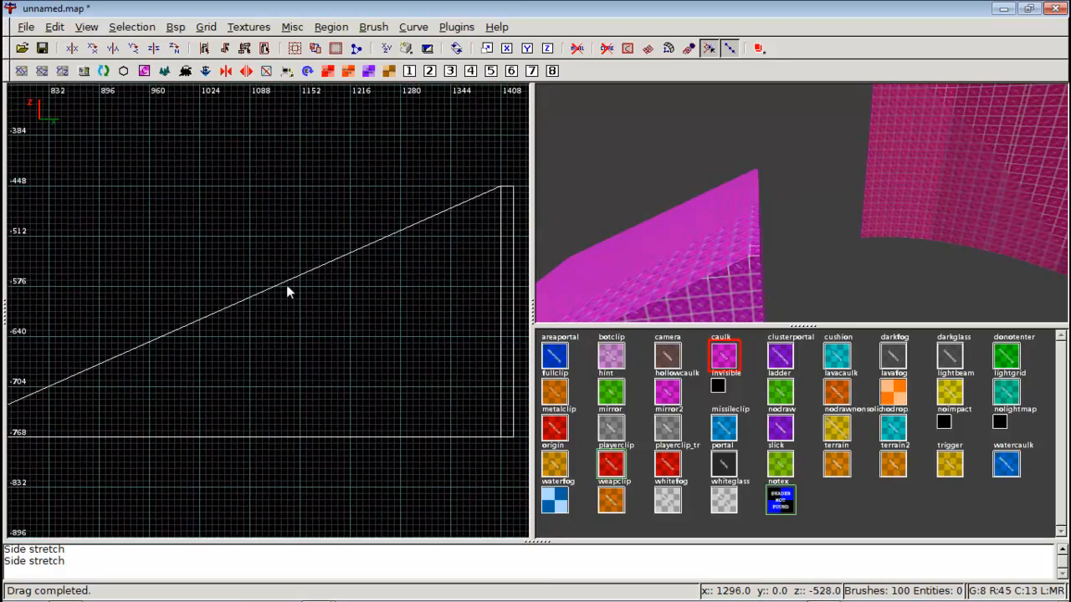
right_click_drag(120, 382, 129, 376)
right_click_drag(426, 251, 264, 308)
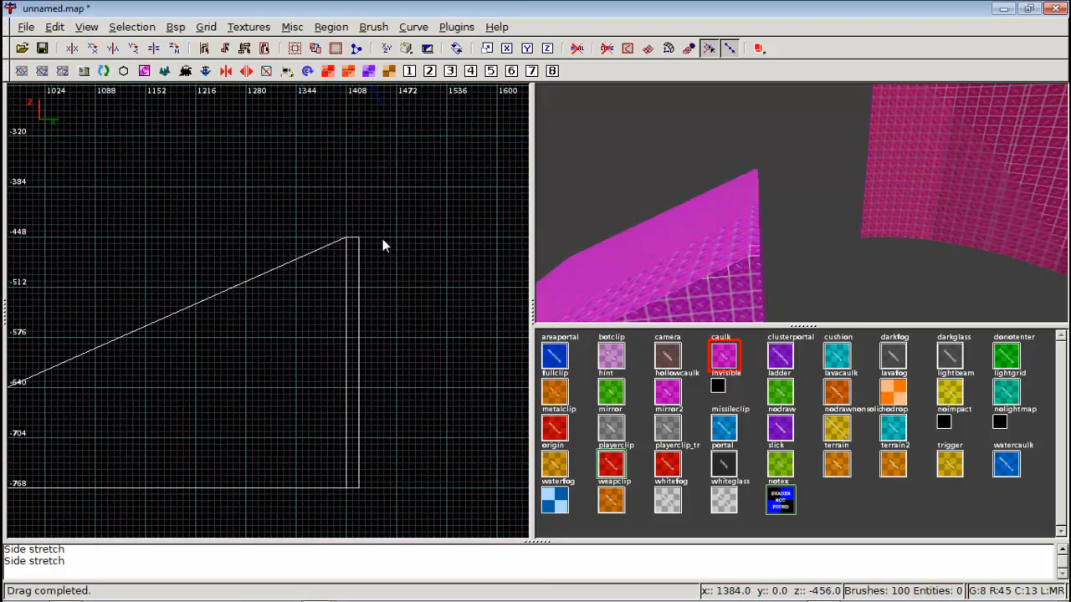
right_click_drag(382, 239, 294, 248)
scroll(286, 214, "up", 2)
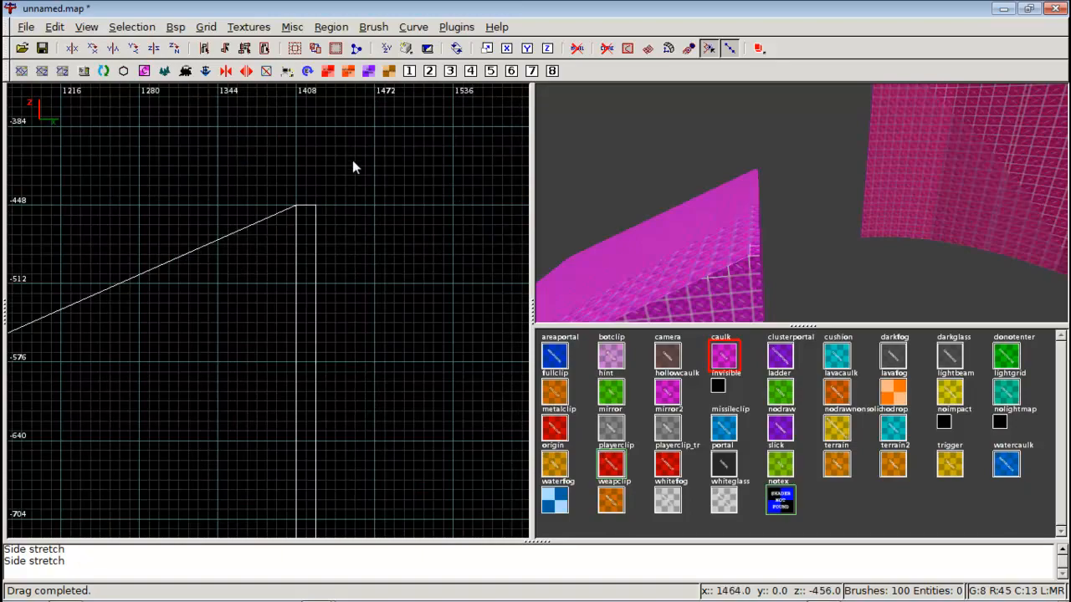
scroll(326, 196, "down", 2)
scroll(325, 193, "down", 2)
mouse_move(326, 196)
right_mouse_down()
mouse_move(382, 171)
mouse_move(414, 181)
right_mouse_up()
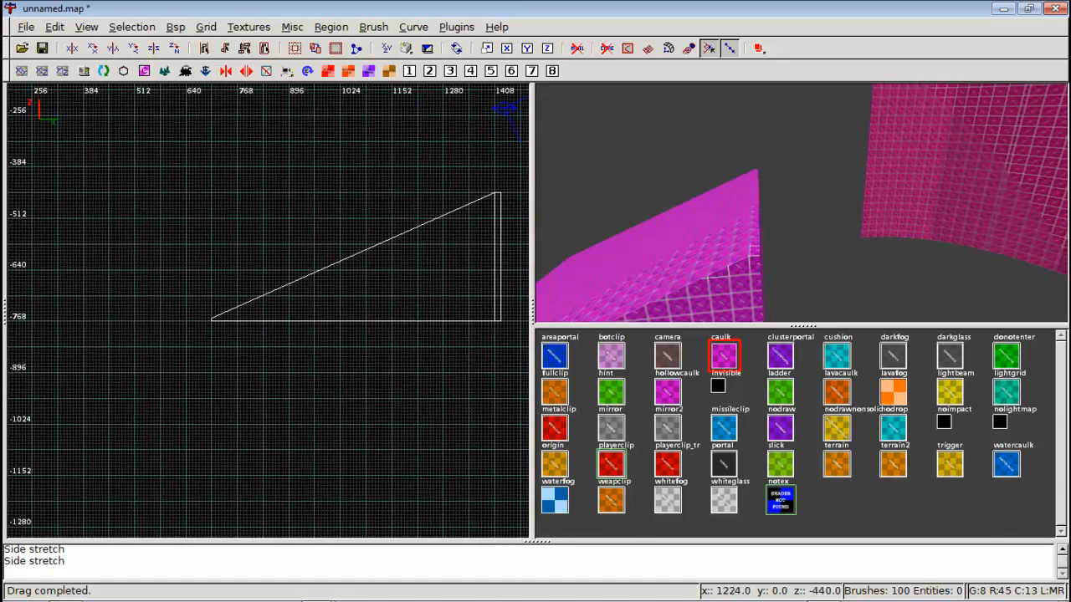
right_click_drag(333, 203, 374, 213)
Draw a flat floor brush about 184 units long and 8 units thick outward from the ramp's low end at X 704
scroll(296, 225, "up", 2)
scroll(295, 228, "up", 3)
right_click_drag(295, 224, 183, 264)
left_click_drag(326, 253, 201, 268)
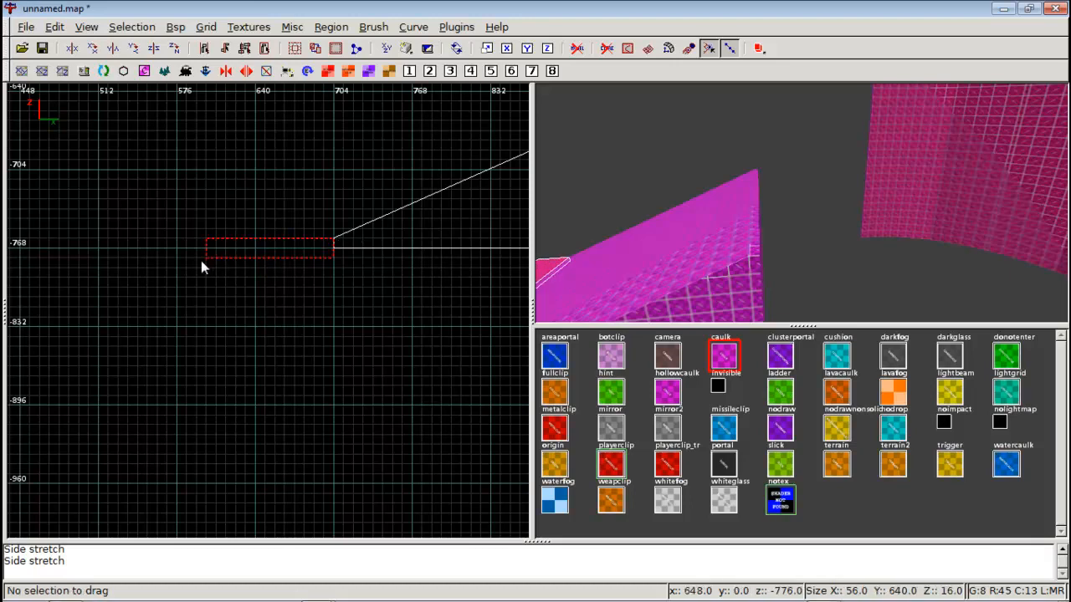
left_click_drag(112, 251, 112, 253)
mouse_move(112, 252)
right_mouse_down()
mouse_move(348, 246)
mouse_move(215, 291)
mouse_move(225, 290)
right_mouse_up()
scroll(114, 254, "down", 3)
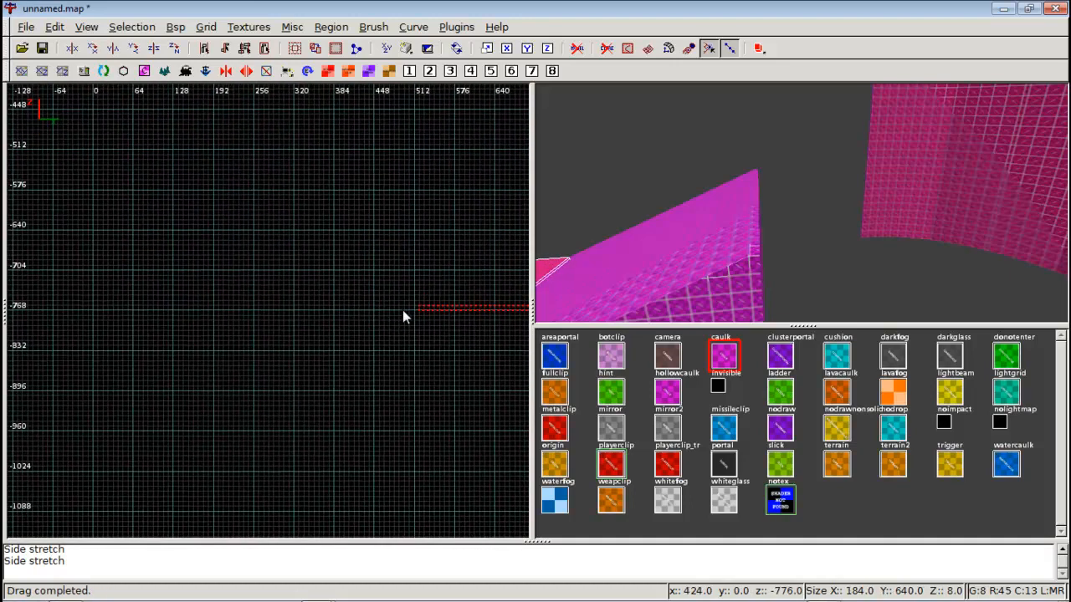
Stretch the floor brush's free end away from the ramp to about X -960
left_click_drag(411, 313, 356, 312)
left_click_drag(230, 314, 163, 316)
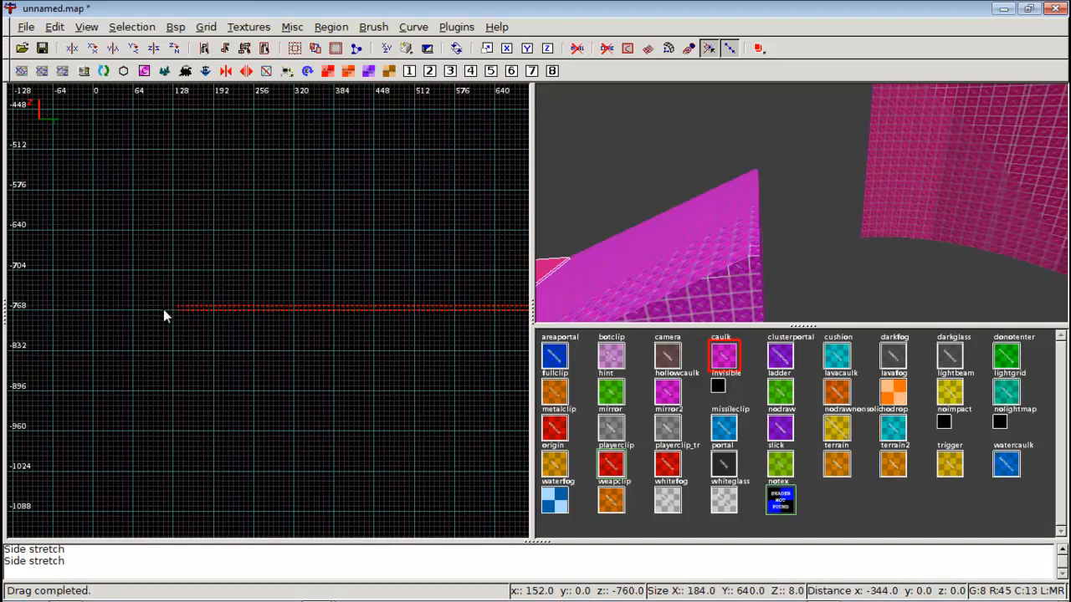
scroll(123, 306, "down", 8)
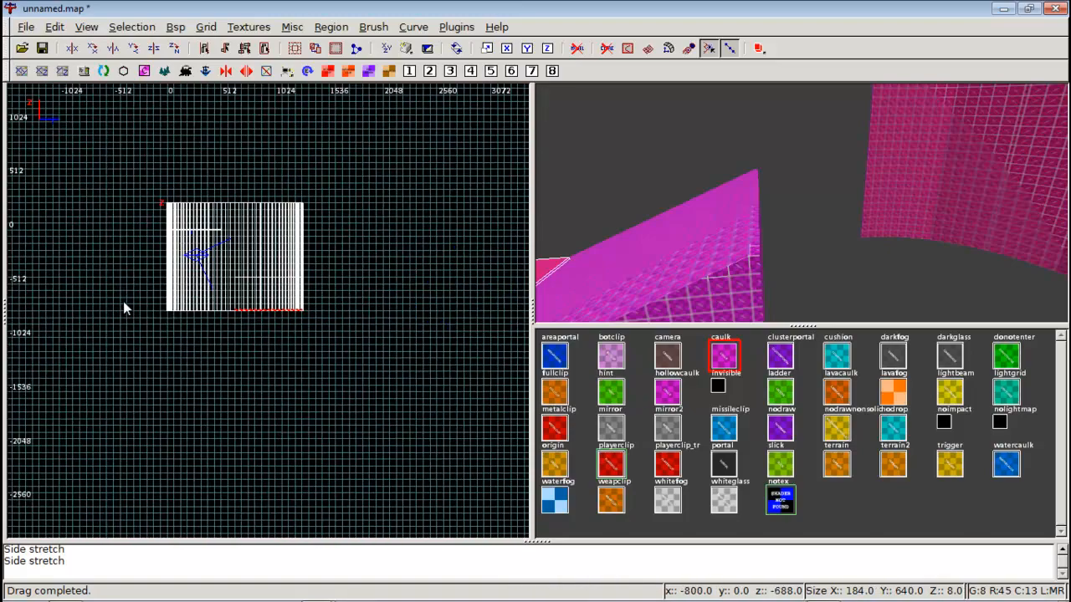
scroll(125, 307, "up", 4)
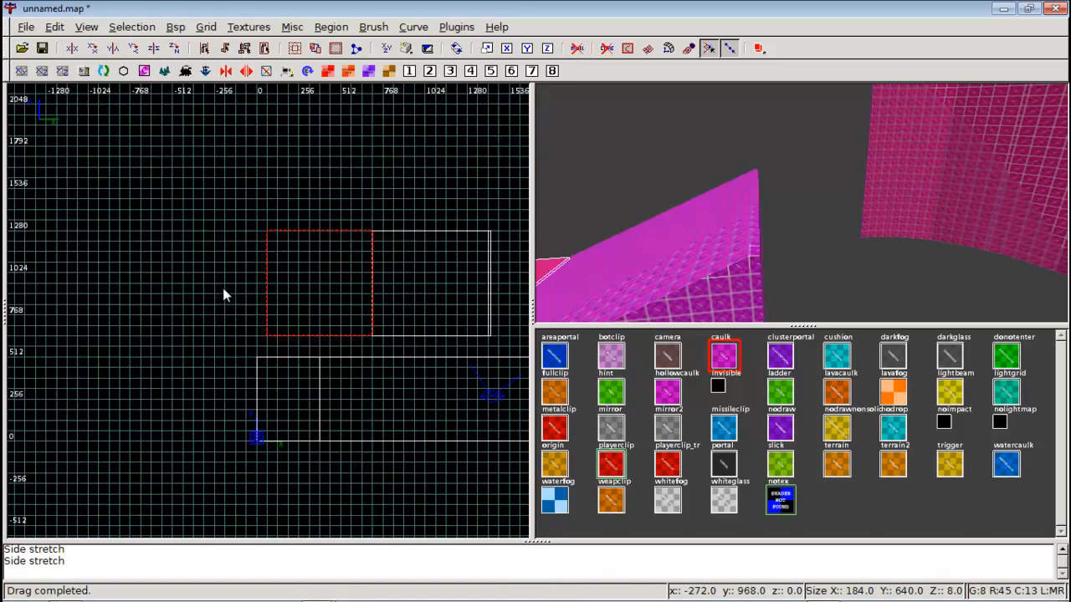
left_click_drag(192, 288, 62, 300)
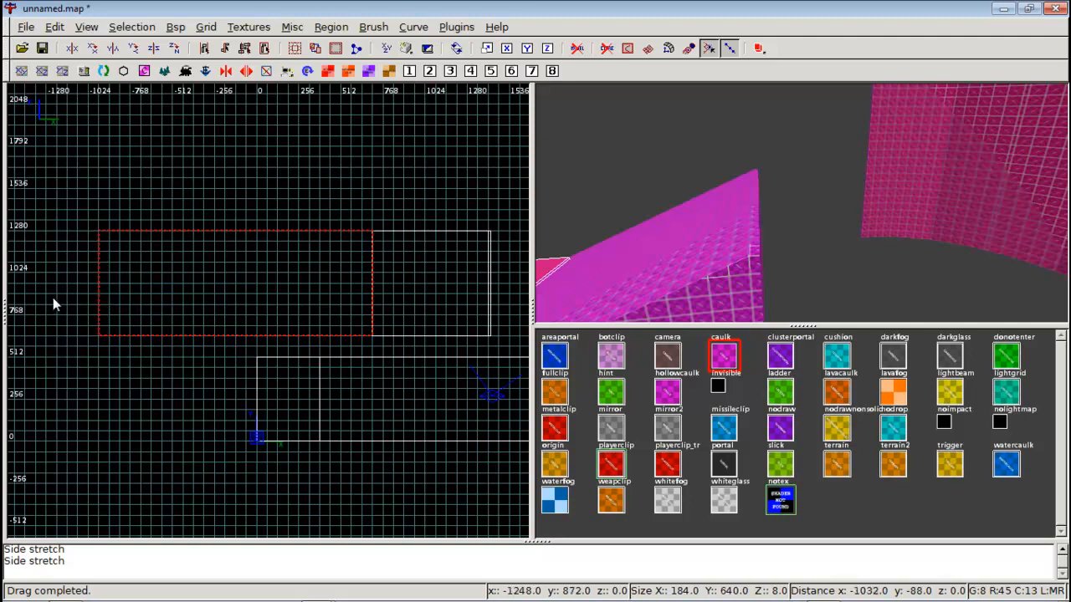
Examine the lower floor and ramp against the upper floor and curved wall in the top and 3D views, ending with nothing selected
scroll(170, 289, "down", 1)
right_click_drag(169, 289, 210, 283)
right_click(802, 202)
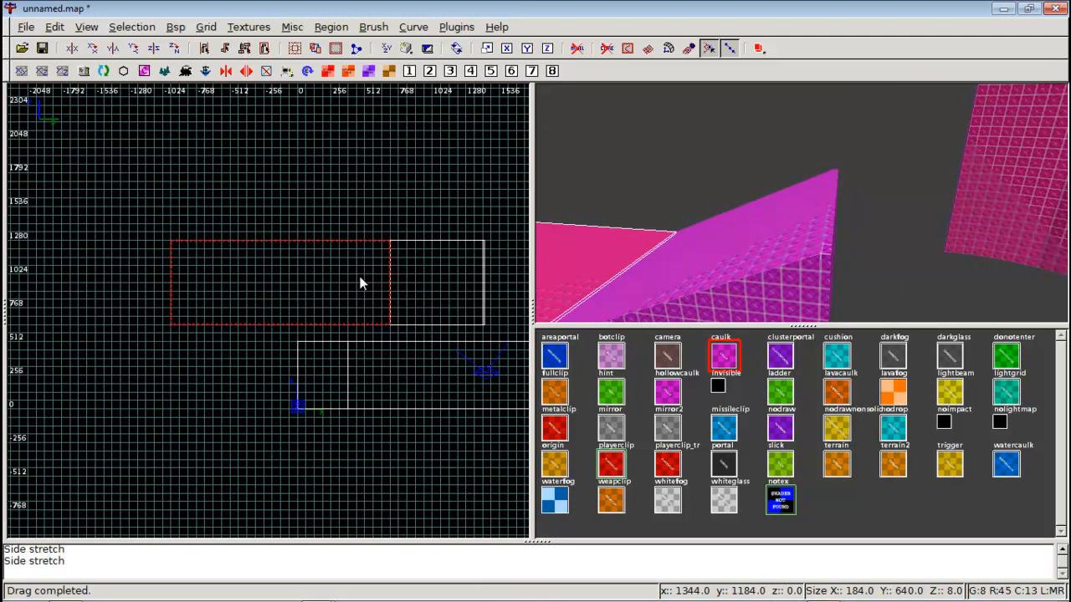
scroll(360, 283, "down", 1)
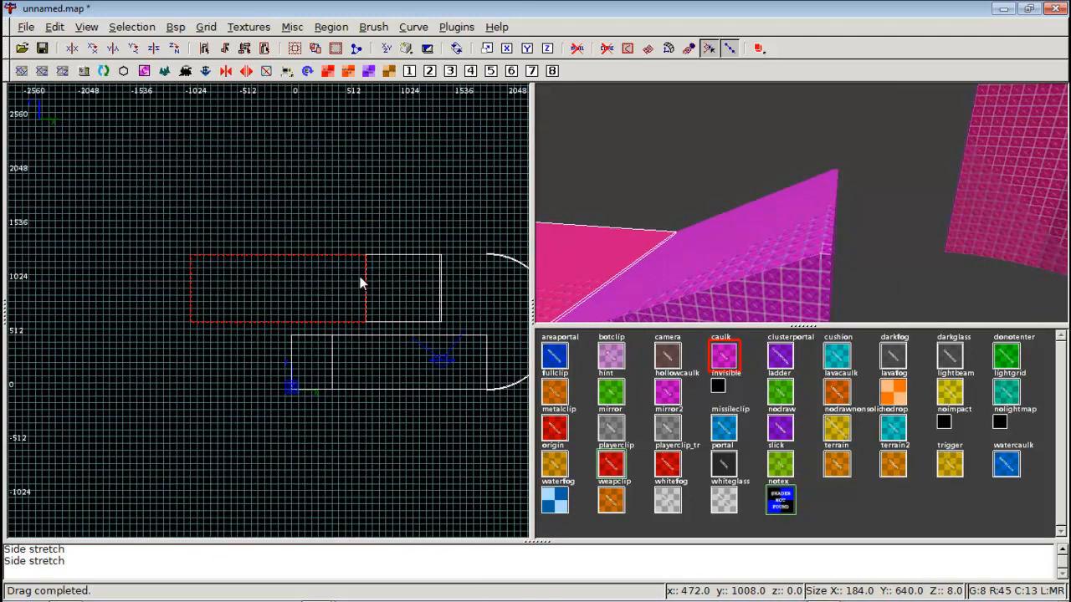
right_click(704, 218)
right_click(801, 203)
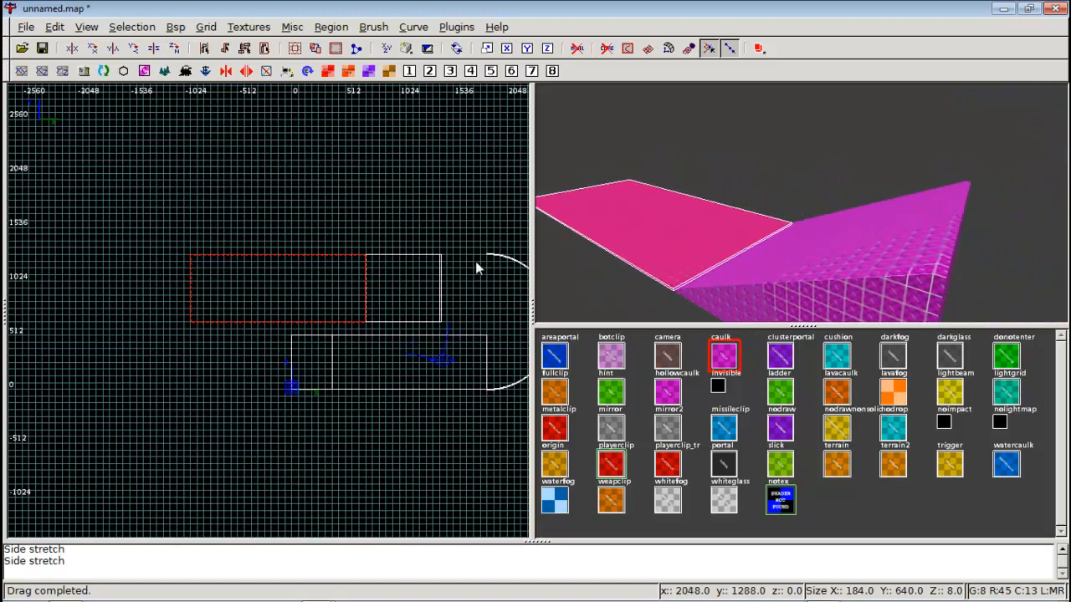
mouse_move(469, 261)
right_mouse_down()
mouse_move(341, 250)
mouse_move(471, 256)
right_mouse_up()
right_click(686, 222)
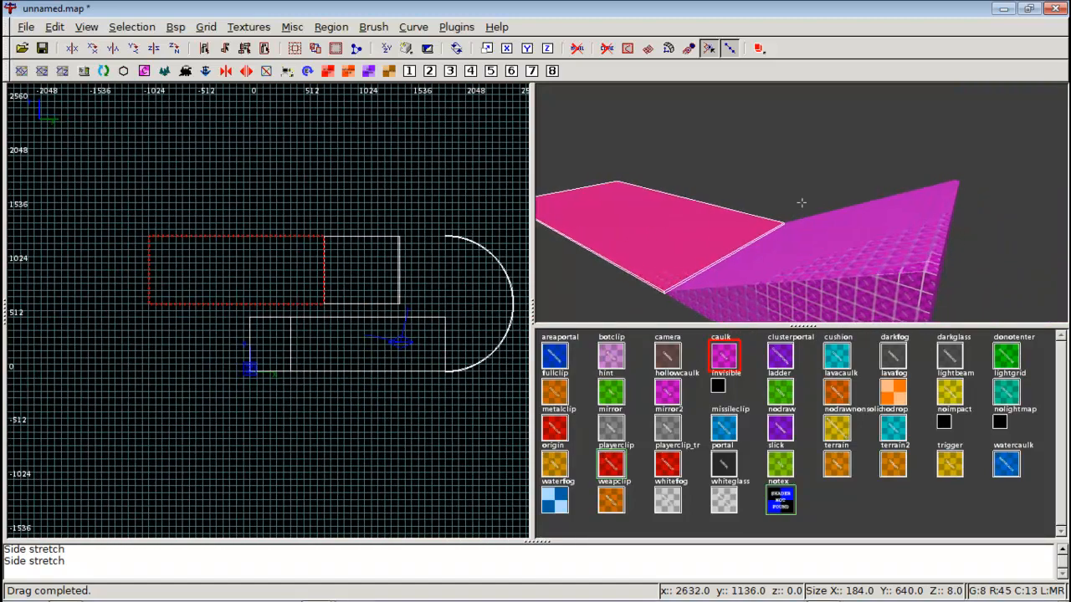
key("Up")
key("Down")
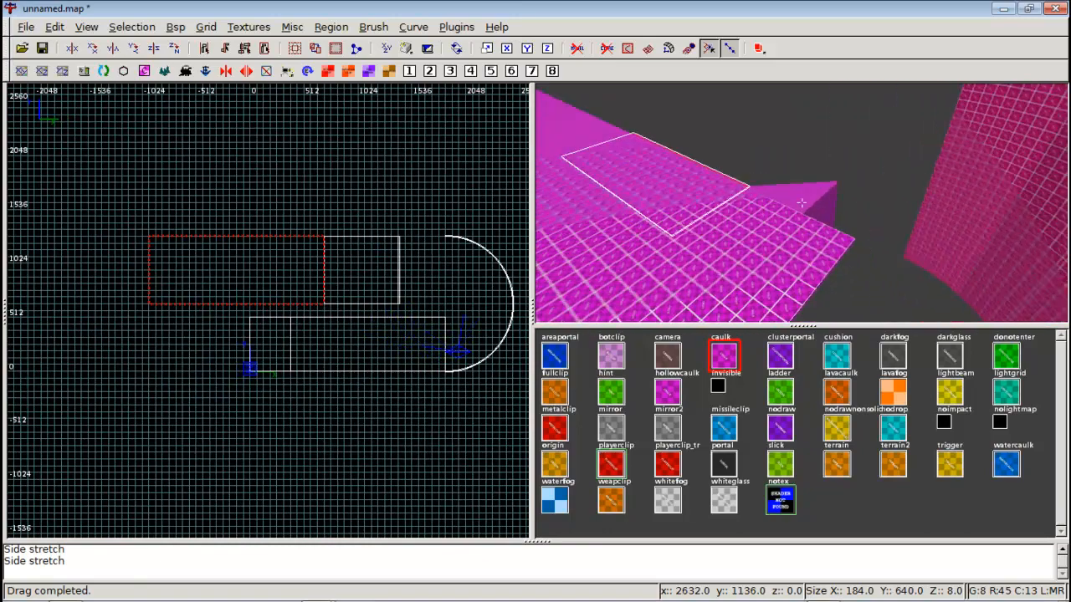
key("Up")
right_click(801, 203)
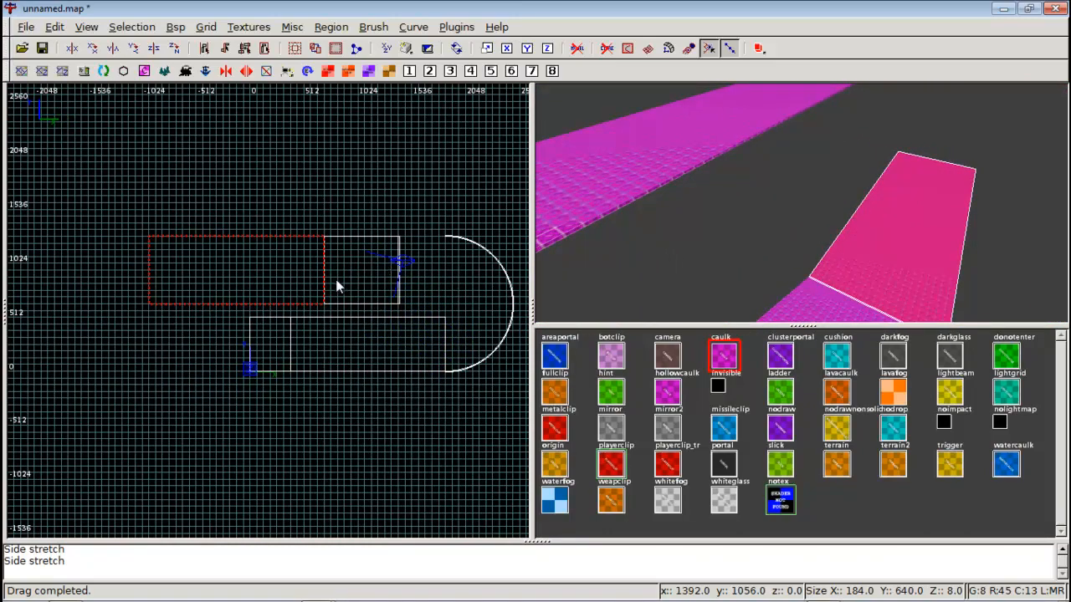
key("Escape")
right_click_drag(336, 281, 496, 244)
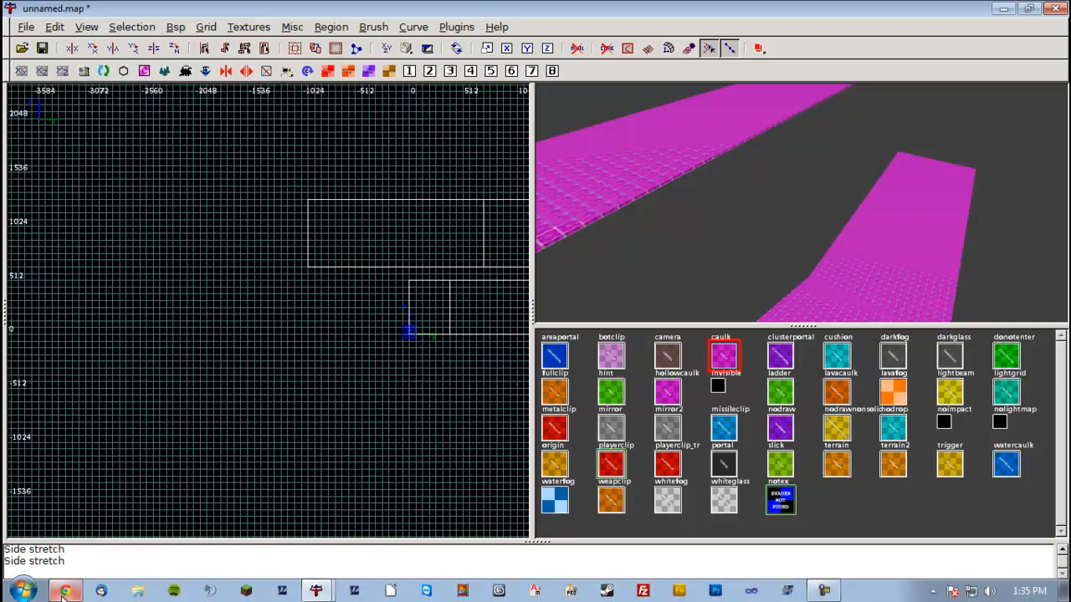
Switch to the browser and open the Quarter Pipe Generator's parameter form from the Surface Generators page
left_click(63, 591)
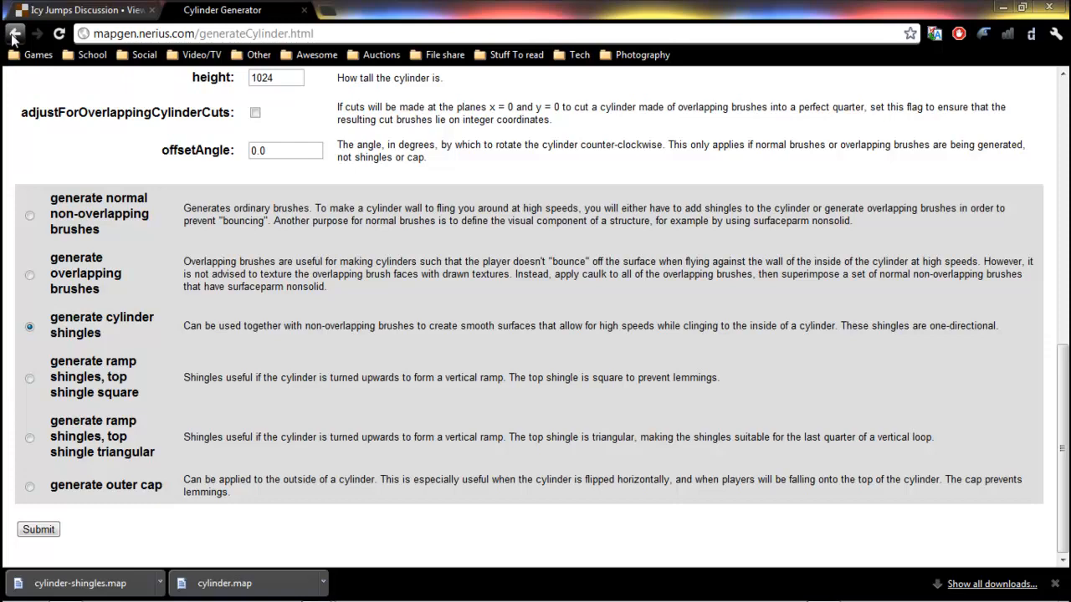
left_click(14, 38)
scroll(42, 228, "down", 3)
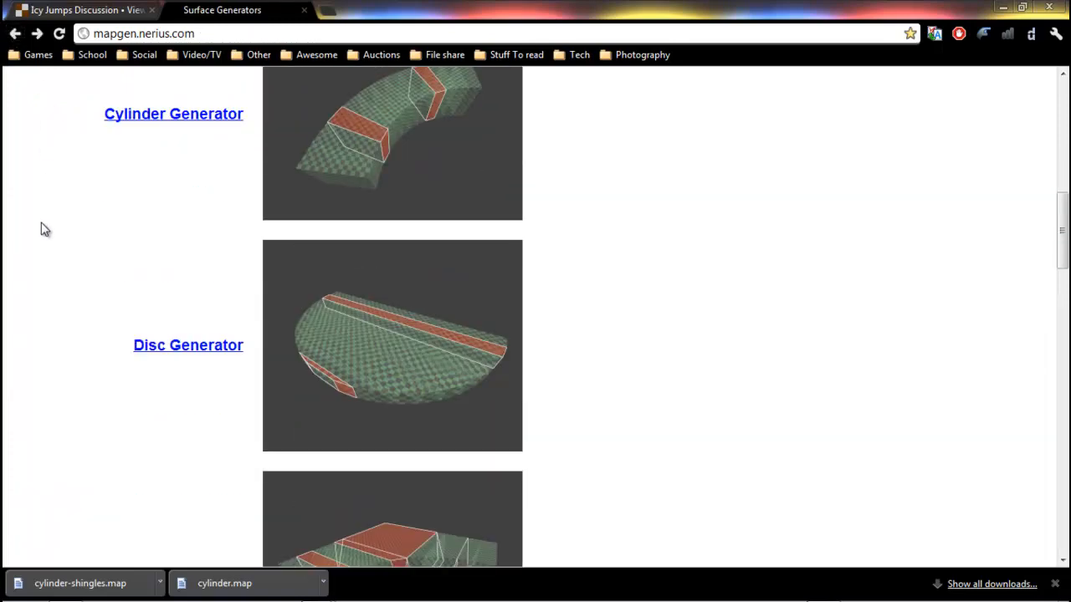
scroll(45, 228, "down", 10)
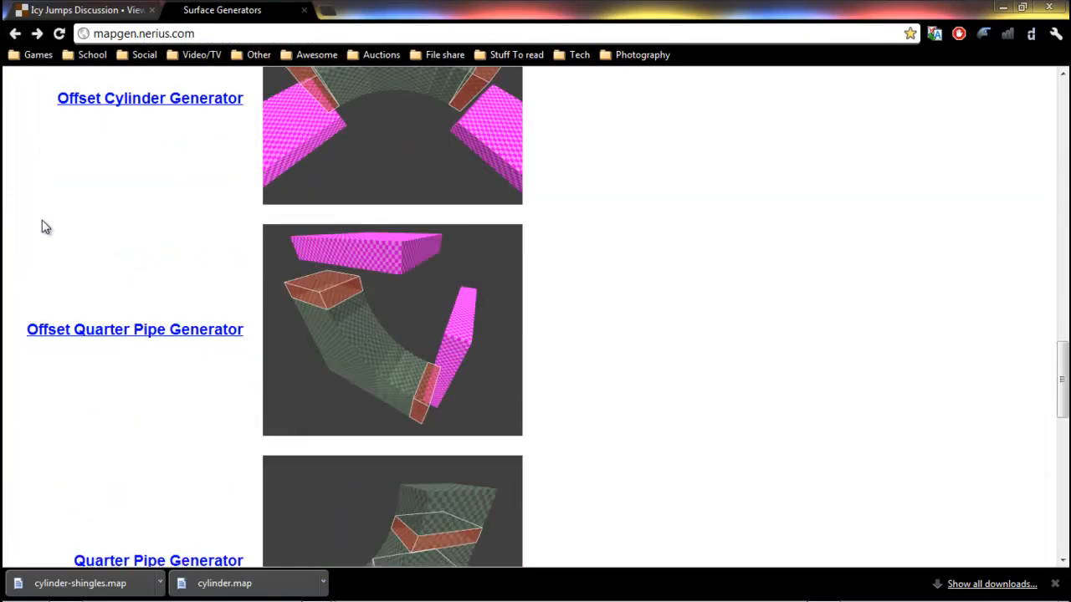
scroll(42, 226, "down", 3)
left_click(175, 330)
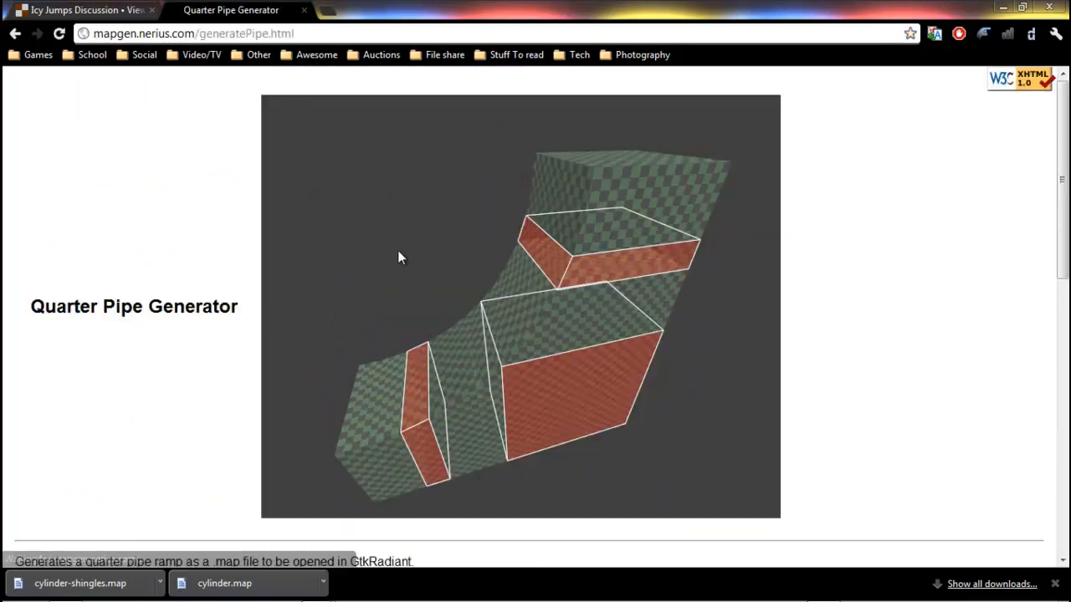
scroll(148, 339, "down", 5)
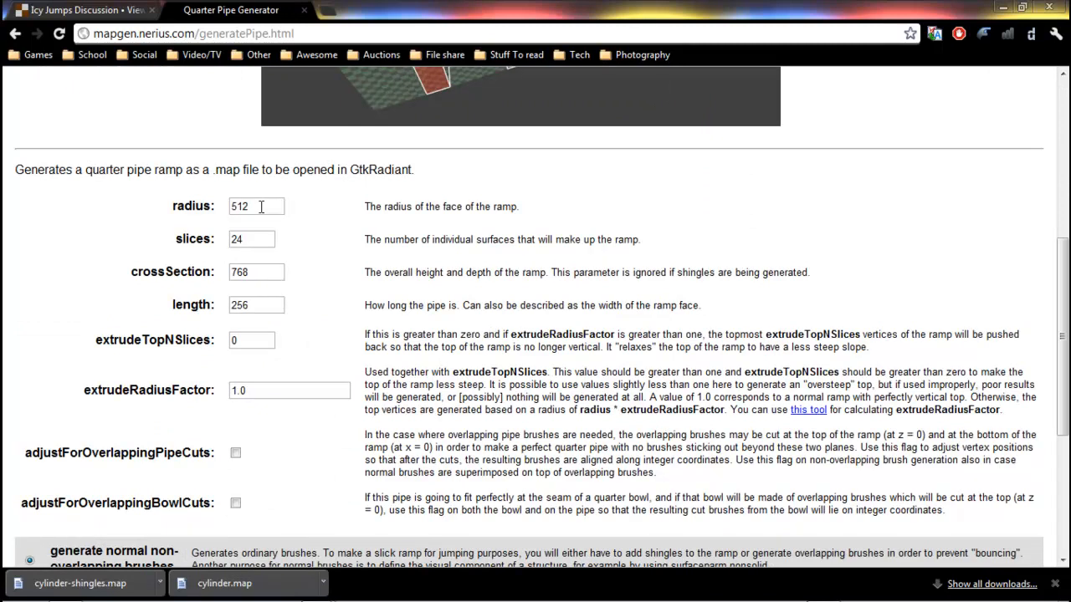
Return to the map editor and check the height difference between the upper and lower floors in the side view
mouse_move(247, 600)
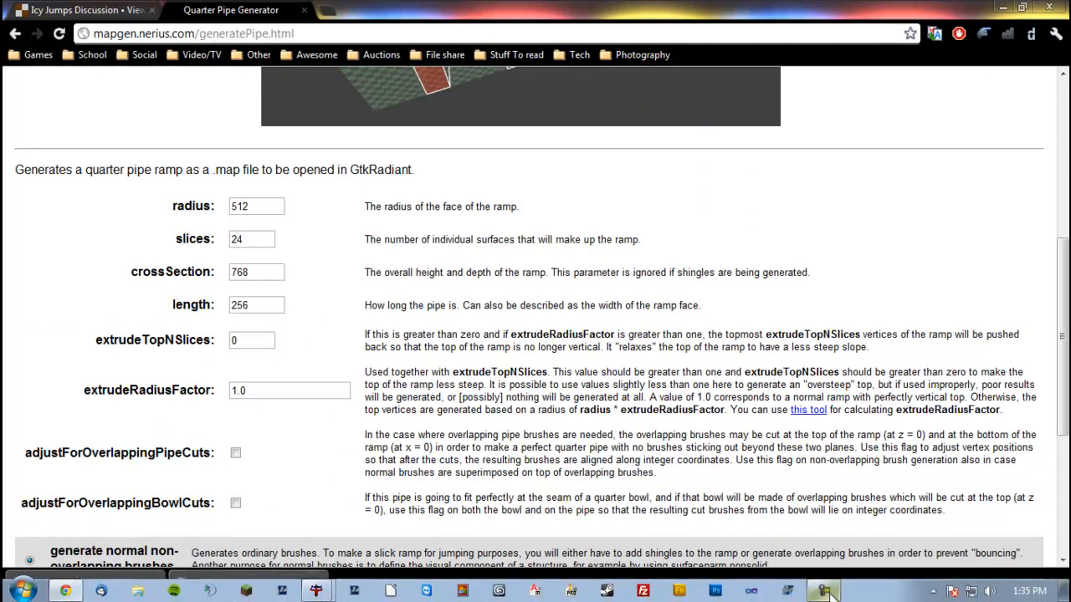
left_click_drag(251, 206, 218, 206)
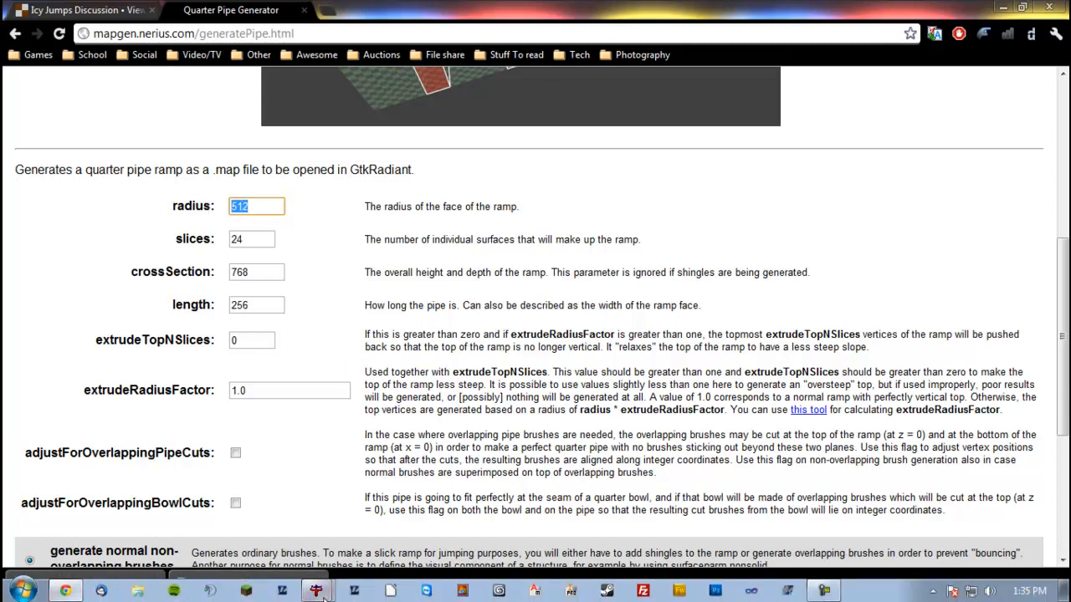
left_click(316, 590)
left_click(317, 559)
scroll(115, 356, "down", 4)
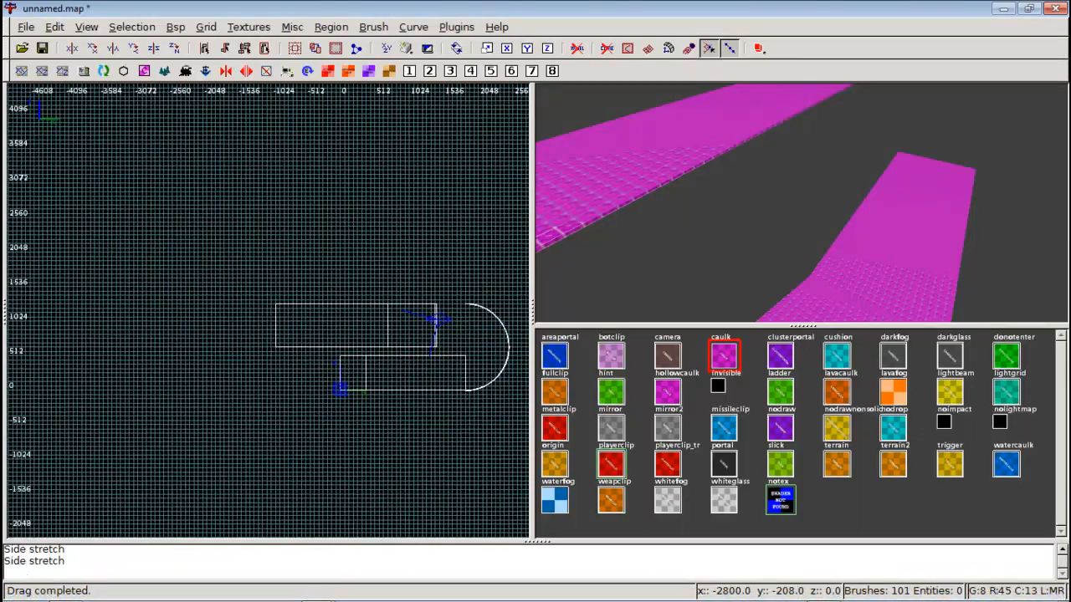
scroll(115, 356, "up", 3)
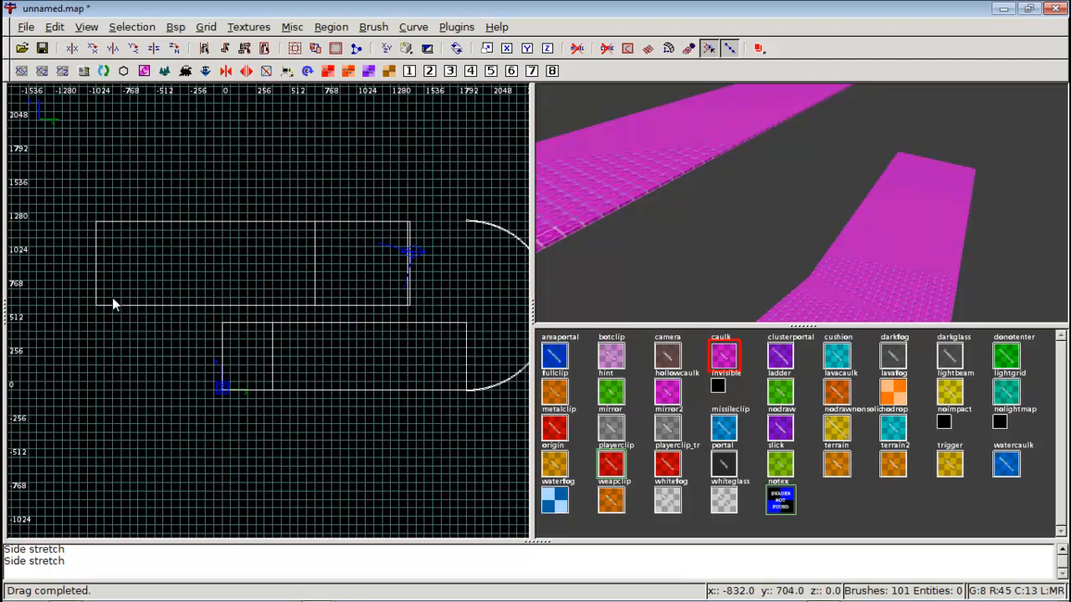
key("ctrl+Tab")
right_click_drag(112, 298, 427, 275)
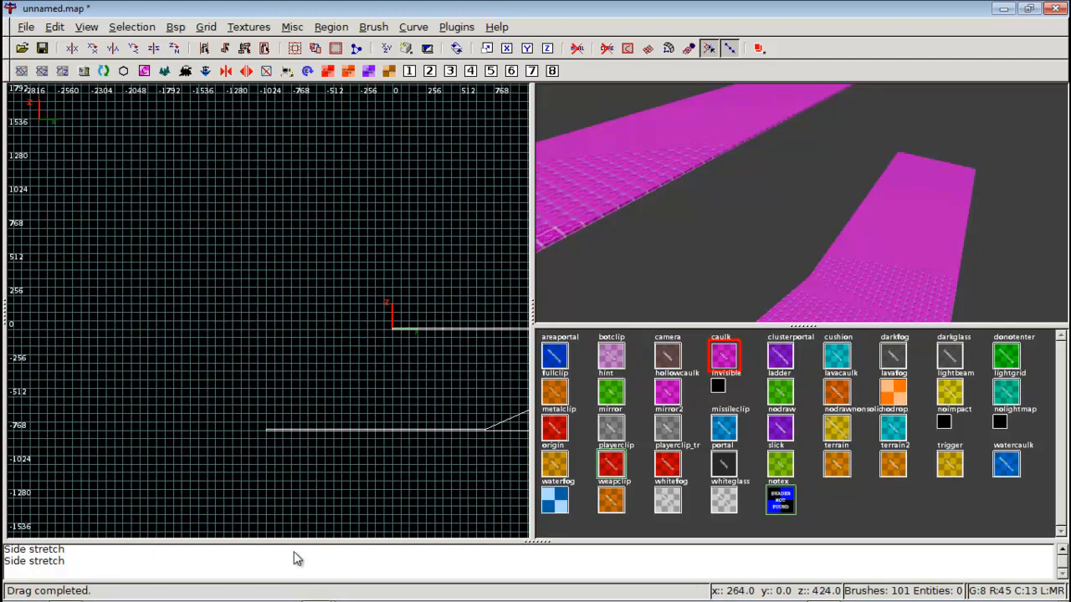
mouse_move(429, 598)
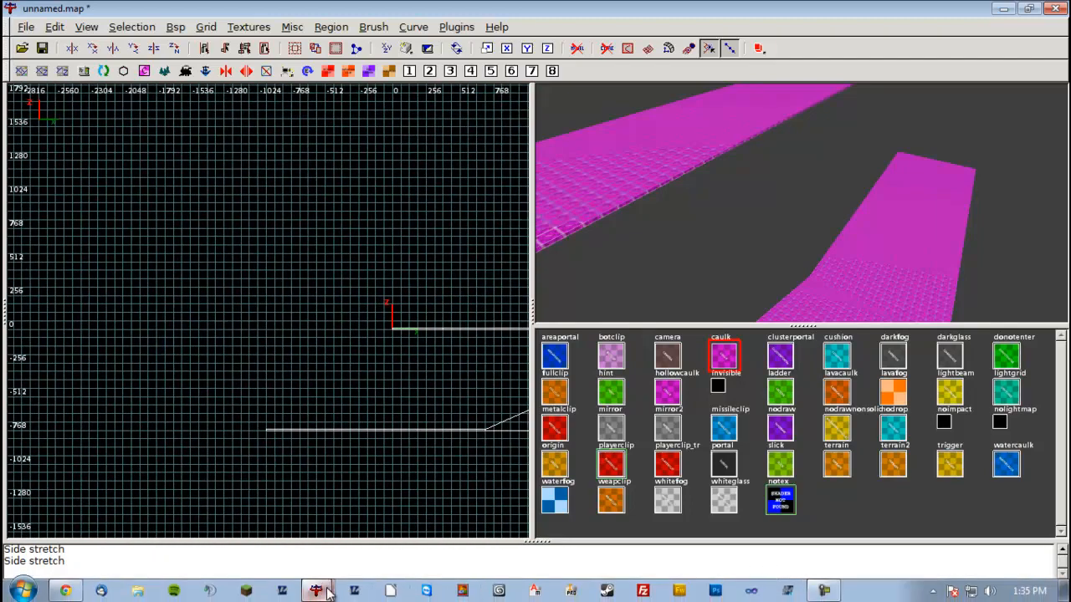
Back in the browser, set the quarter pipe's radius to 768 and its crossSection to 776, using the calculator for the sum
left_click(105, 589)
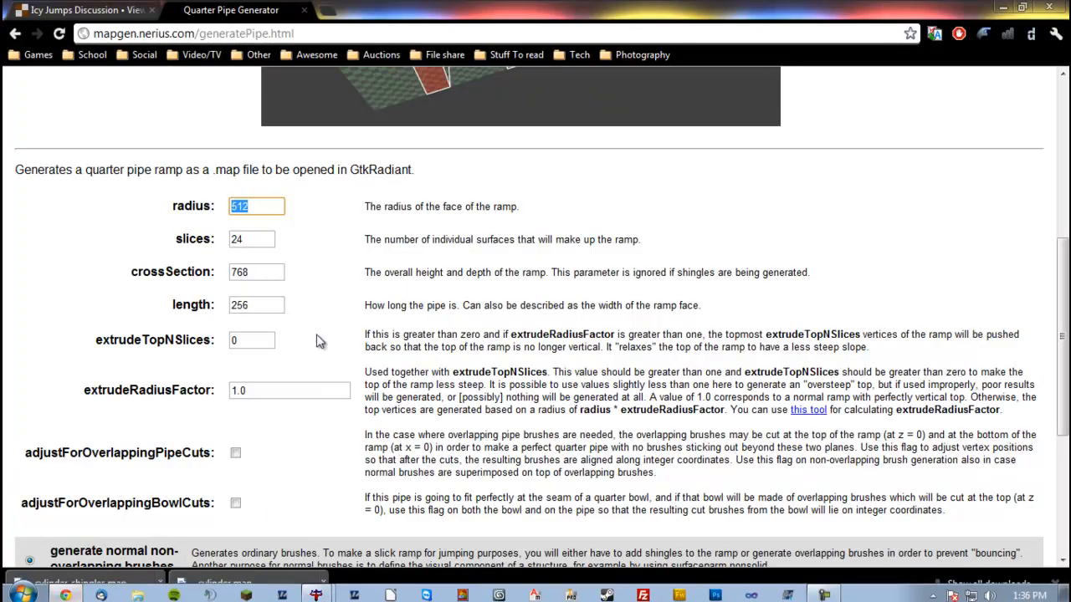
type("768")
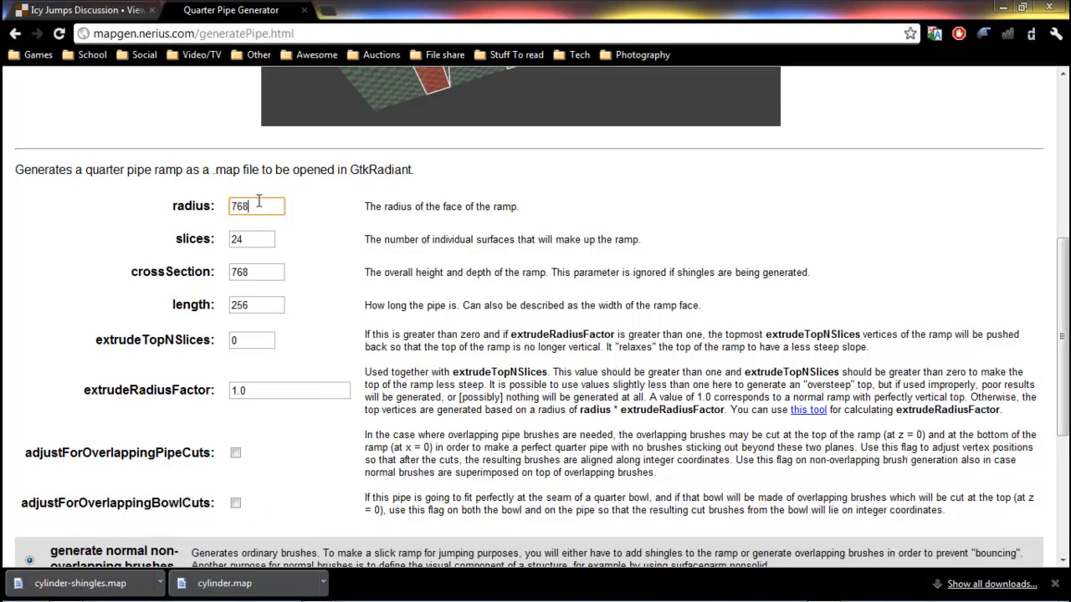
left_click(263, 272)
left_click_drag(261, 273, 232, 280)
type("77")
mouse_move(427, 594)
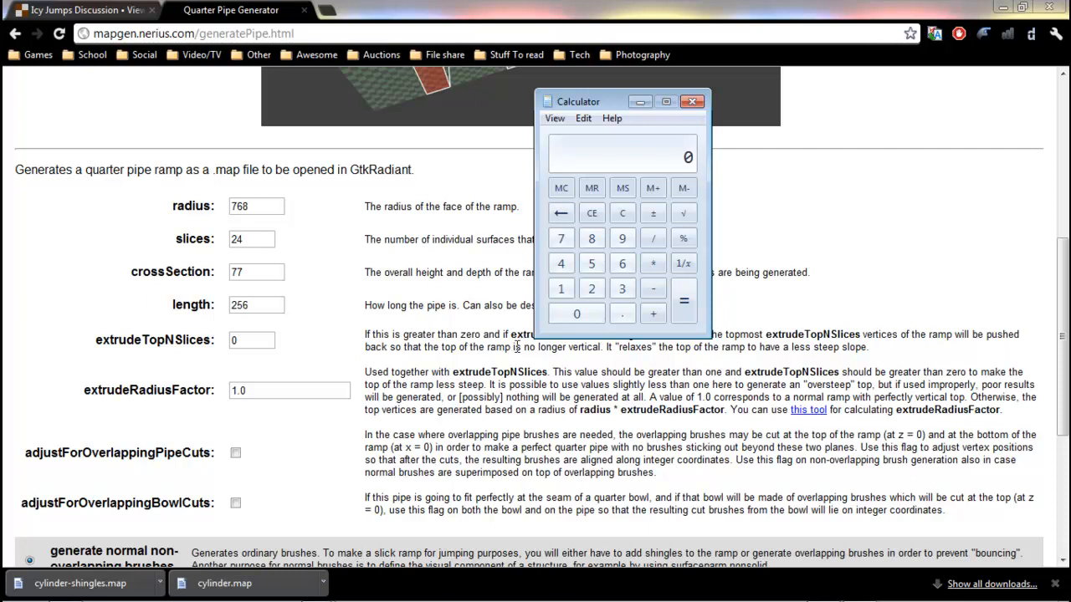
type("768 +")
key("Return")
left_click(258, 273)
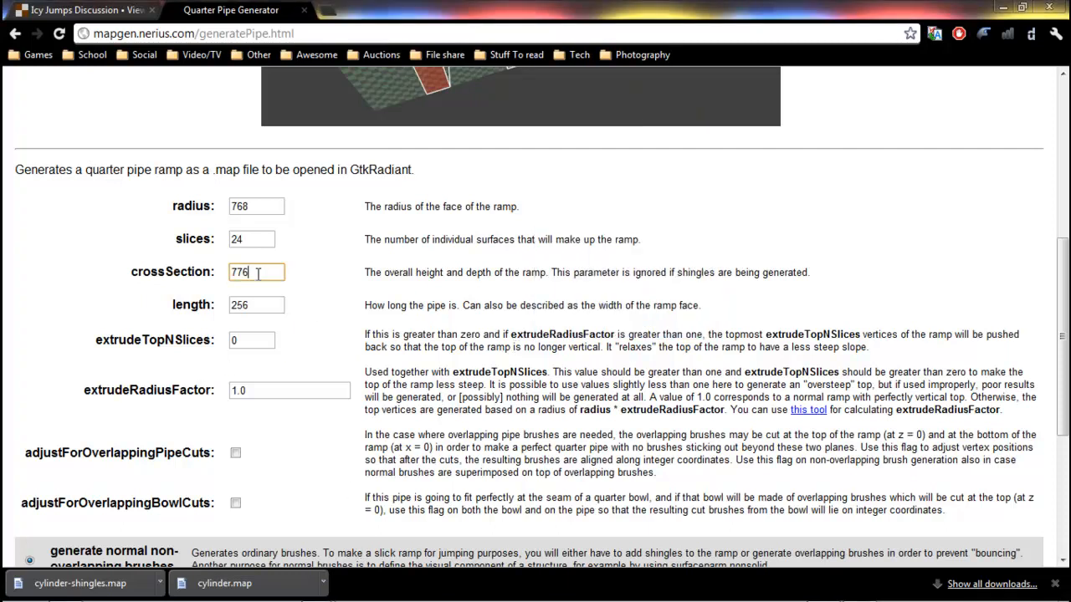
Set the quarter pipe's length to 512 and bring up the brush generation options
key("Tab")
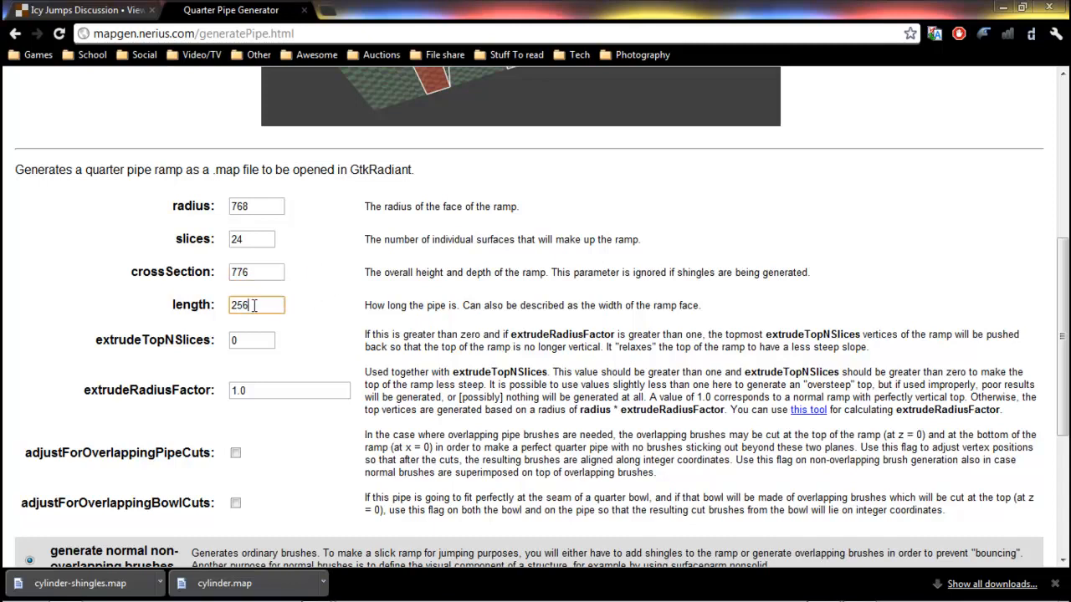
type("512")
scroll(351, 251, "down", 3)
scroll(35, 313, "down", 1)
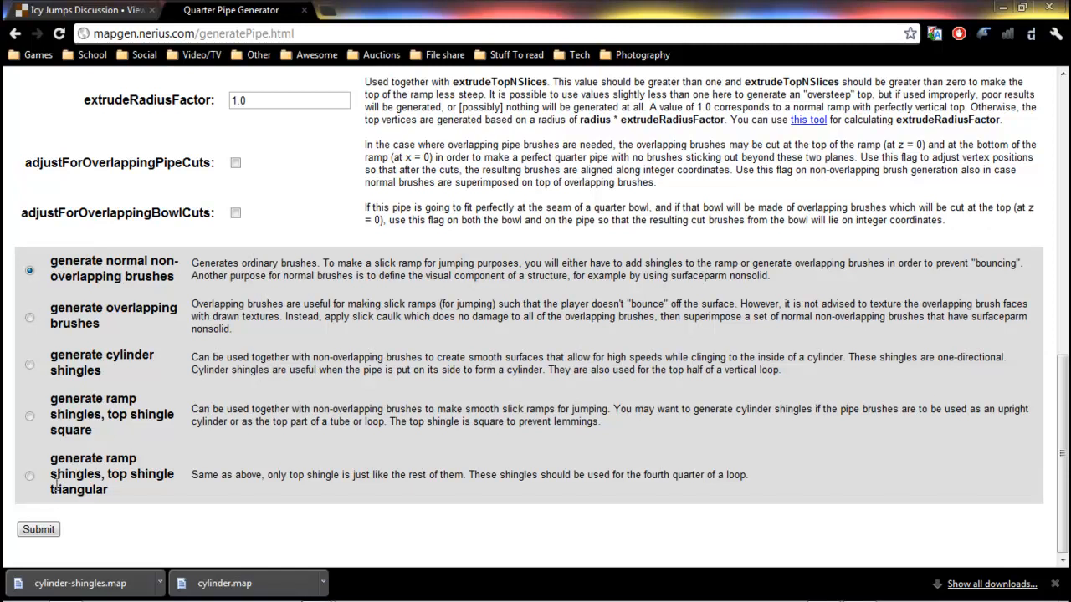
Generate the quarter pipe with normal non-overlapping brushes as pipe.map and with overlapping brushes as pipe-overlapping.map, saving both in the surface gen folder
left_click(46, 530)
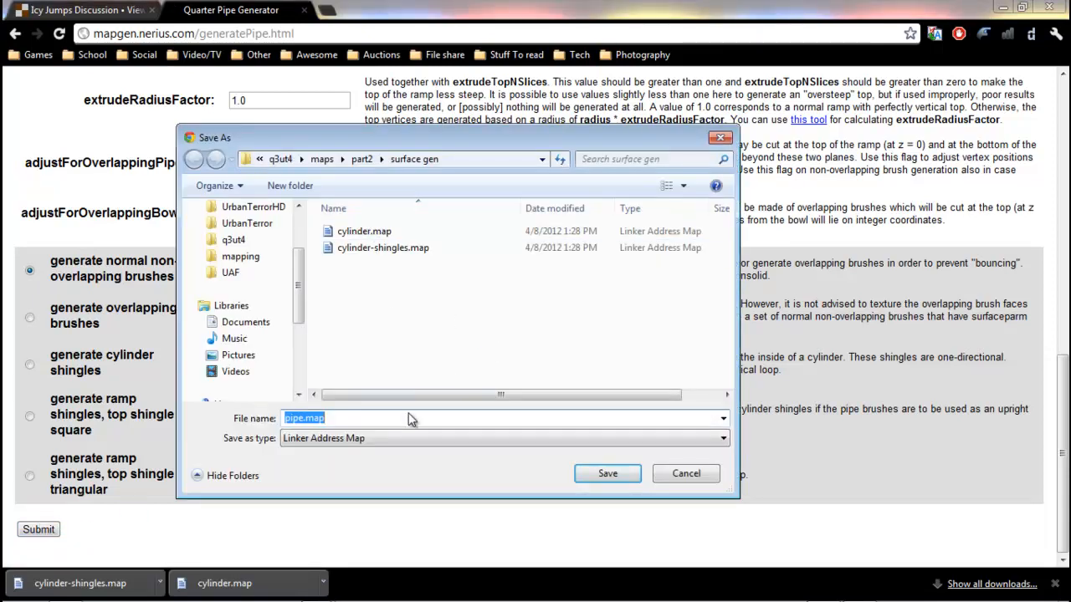
left_click(604, 474)
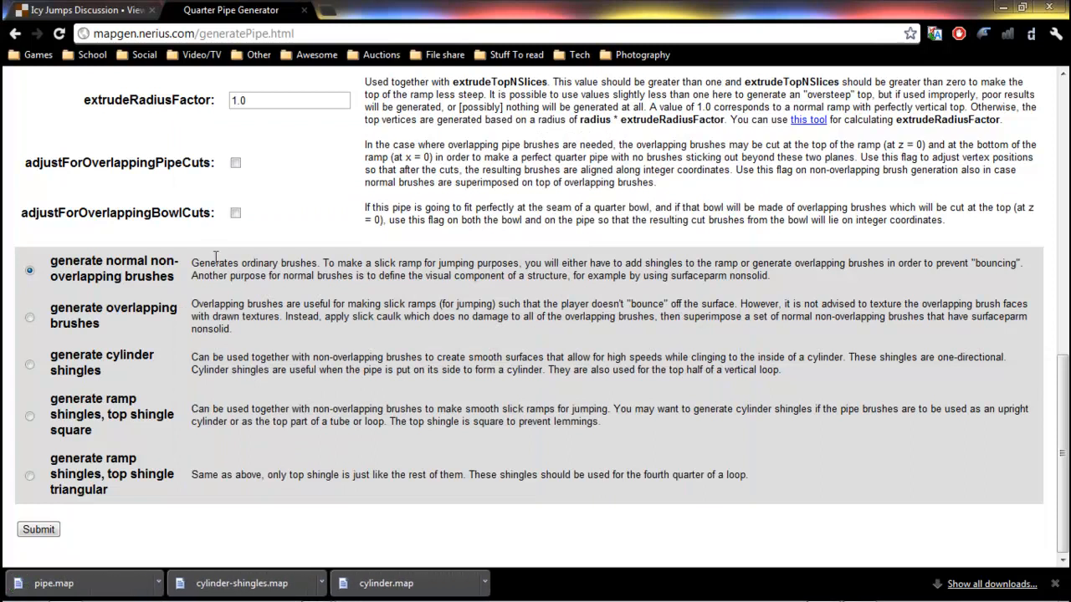
left_click(29, 319)
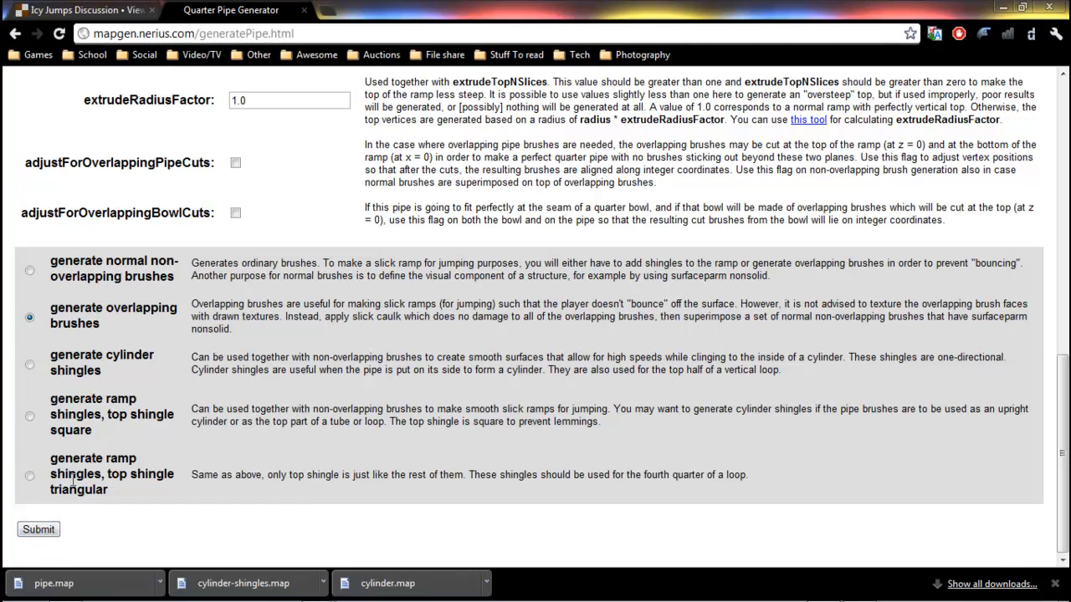
left_click(46, 533)
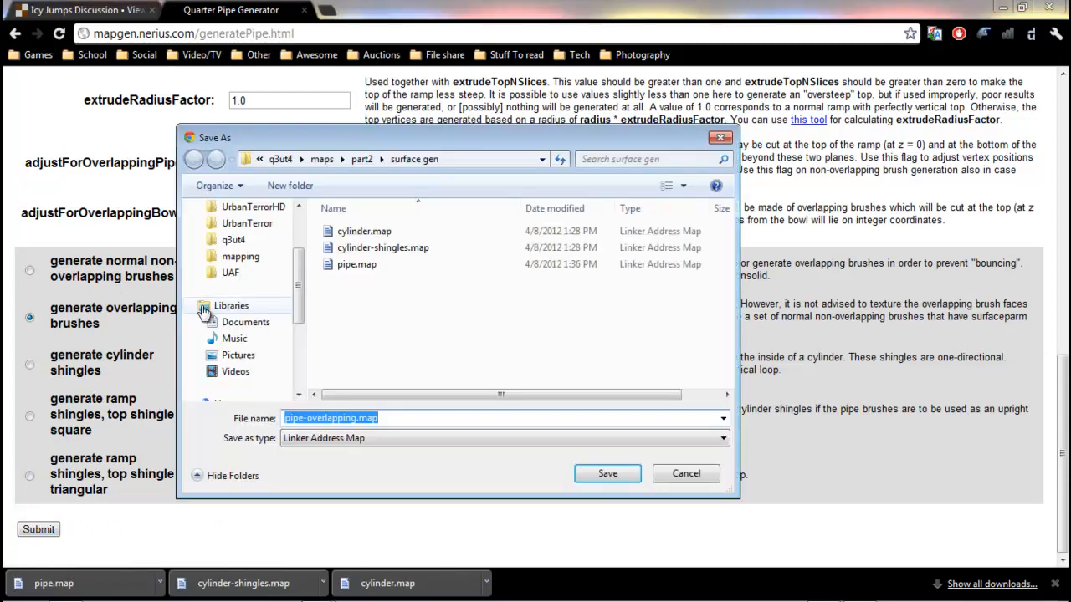
left_click(595, 473)
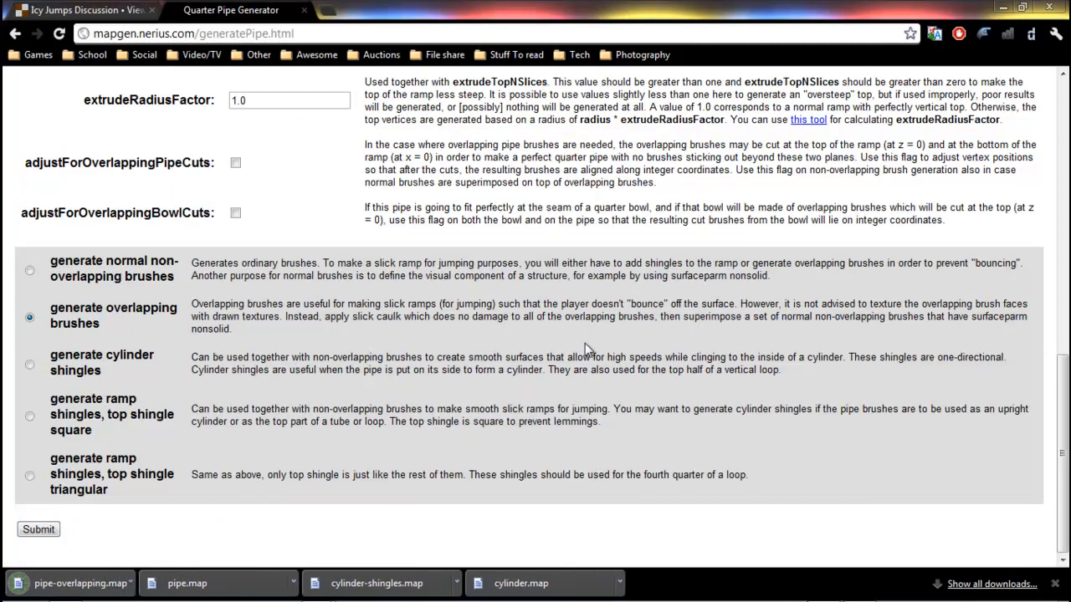
Switch to the map editor, close the calculator and start saving the map under a new name, browsing to the part2 folder
left_click(1002, 6)
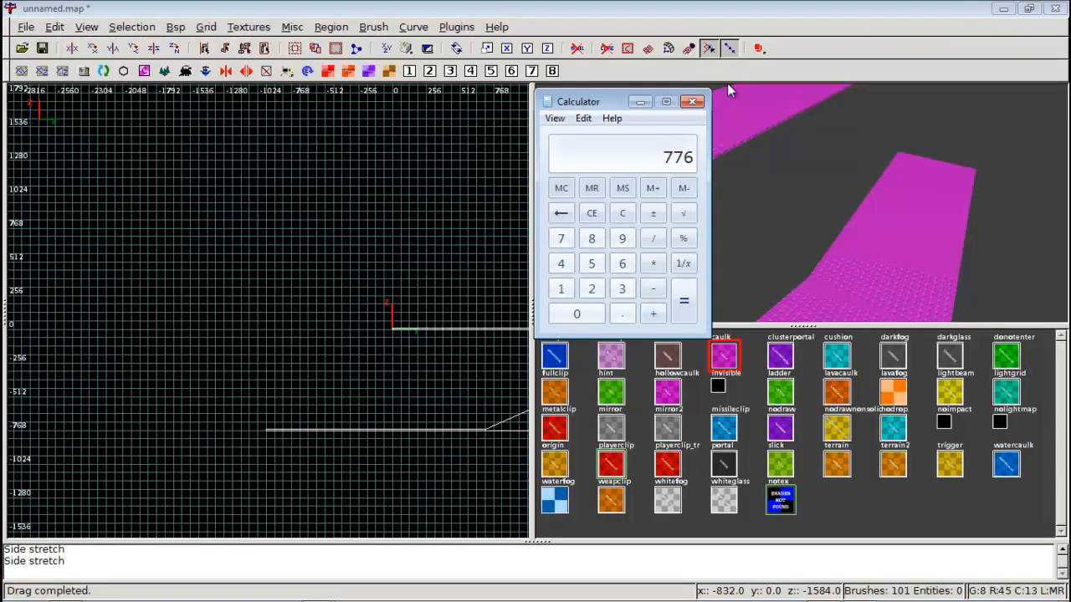
left_click(692, 102)
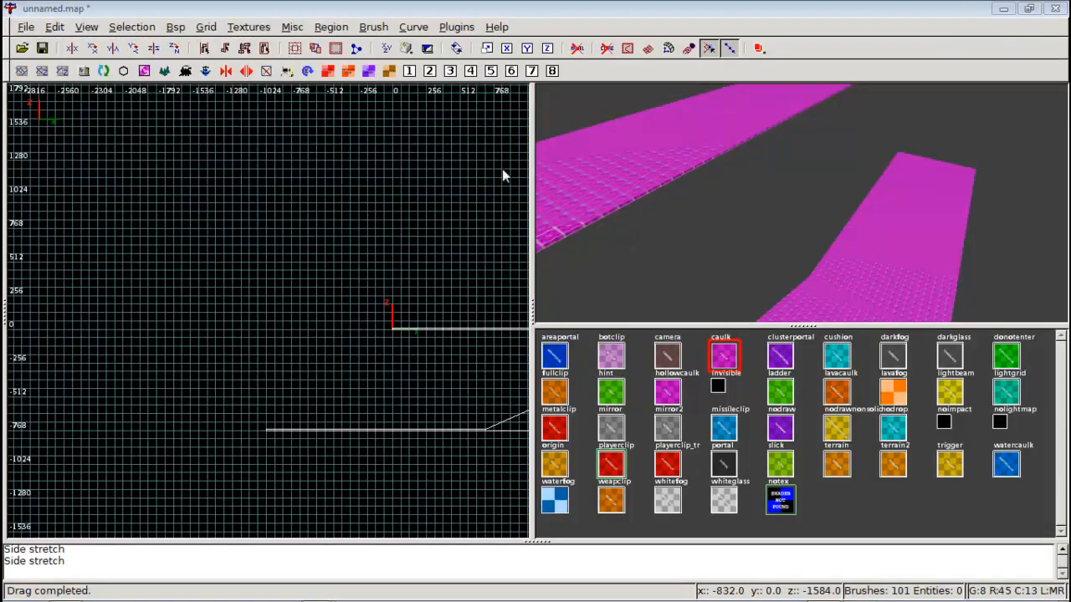
left_click(27, 30)
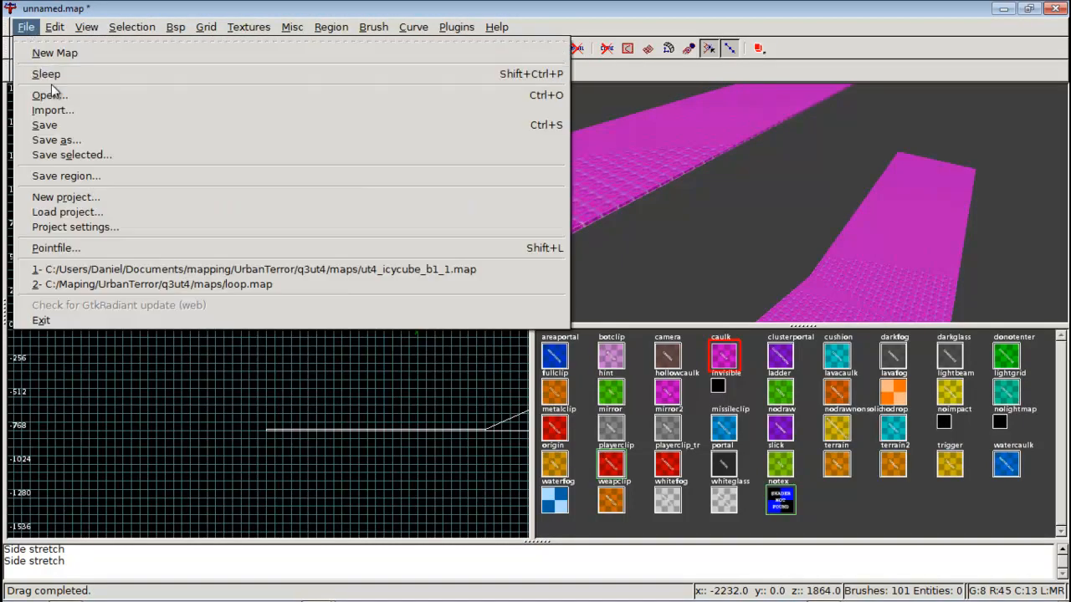
left_click(105, 143)
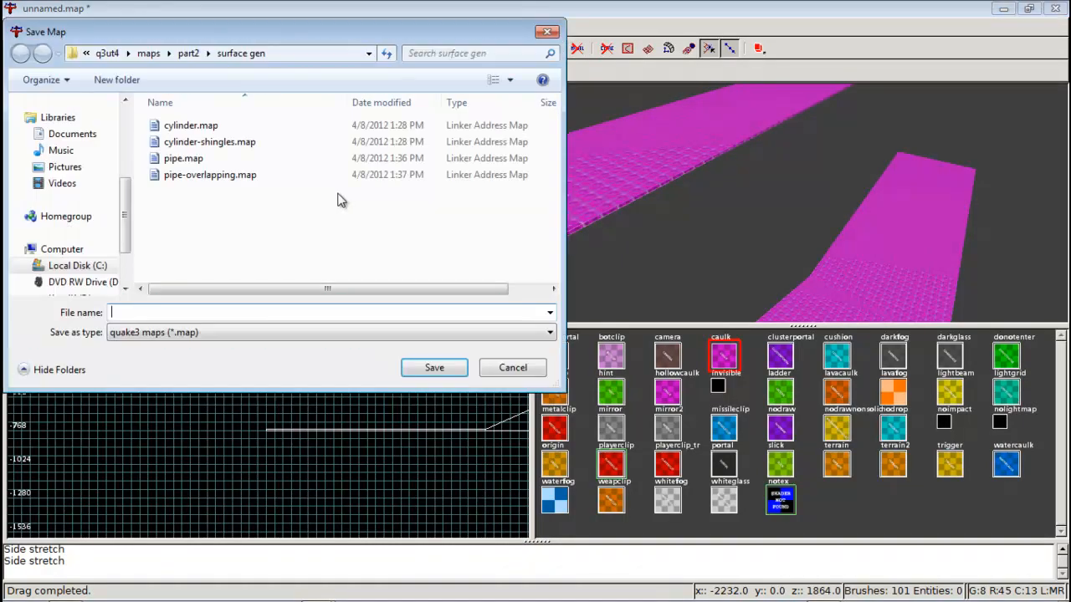
left_click(245, 53)
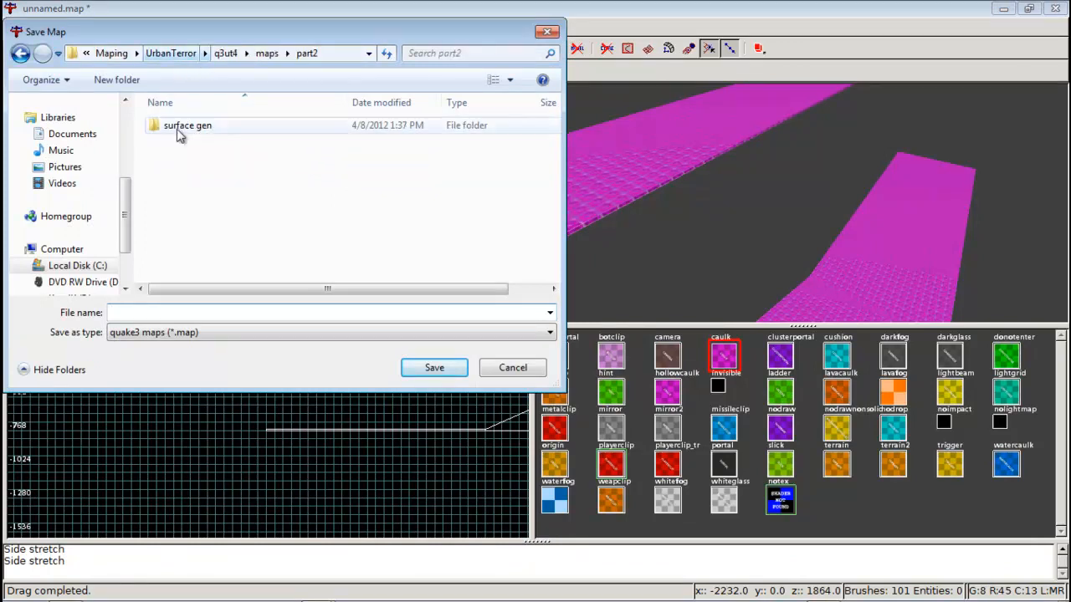
left_click(116, 80)
type("mpa")
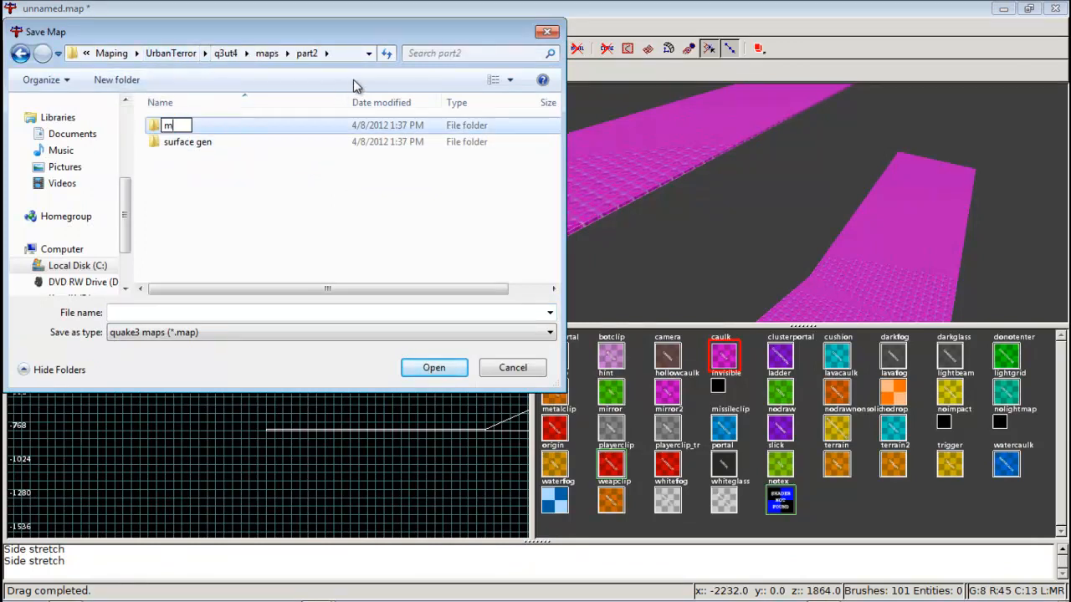
key("BackSpace")
key("BackSpace")
type("aps")
left_click(209, 229)
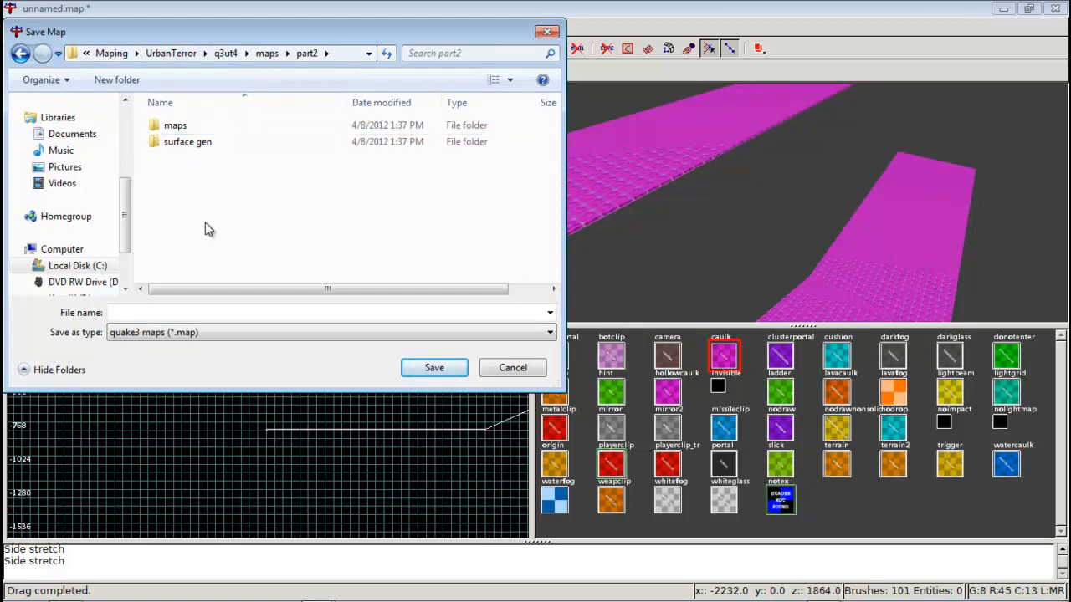
left_click(201, 128)
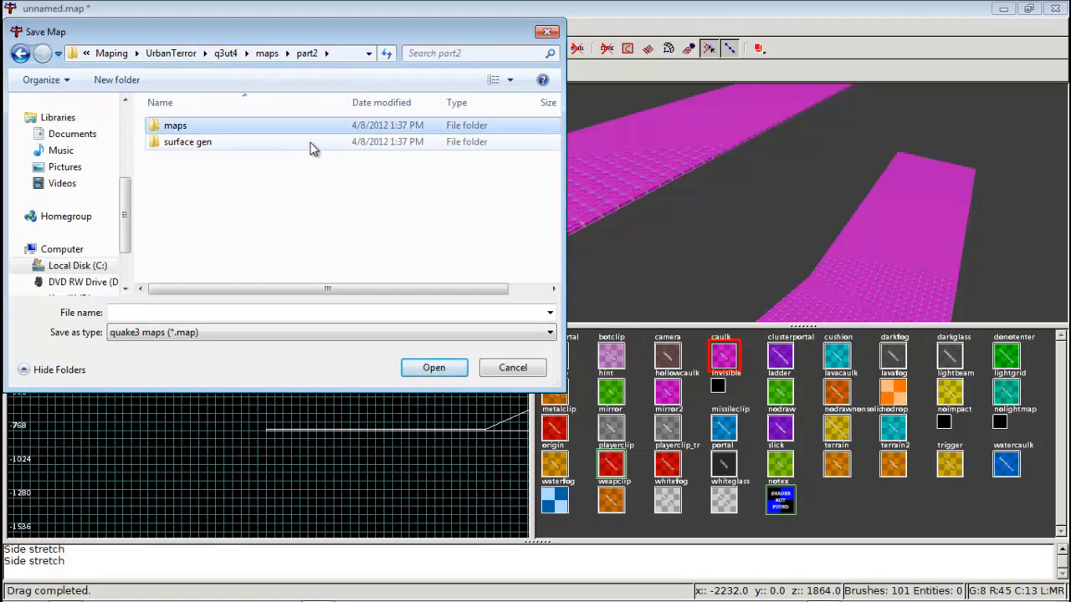
key("Delete")
left_click(601, 374)
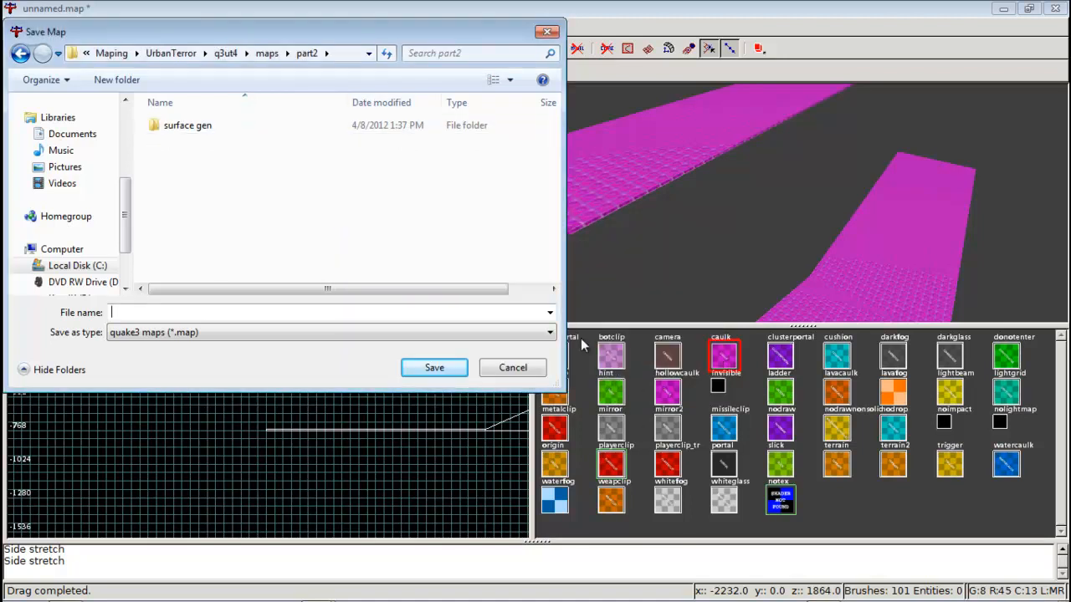
Try to save the map as part2 in the maps folder
left_click(266, 54)
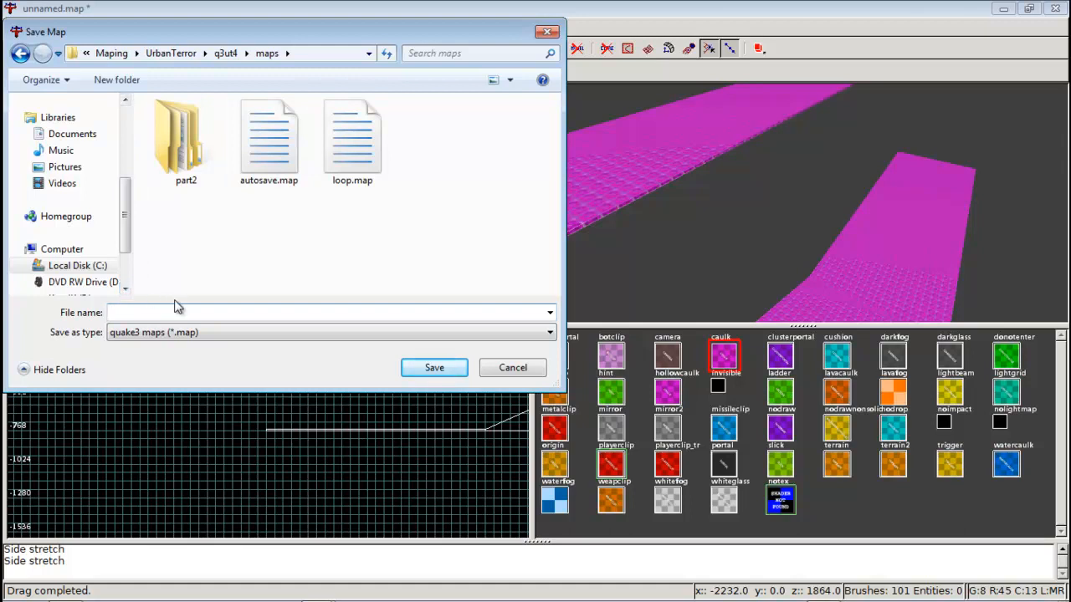
type("part2")
left_click(452, 370)
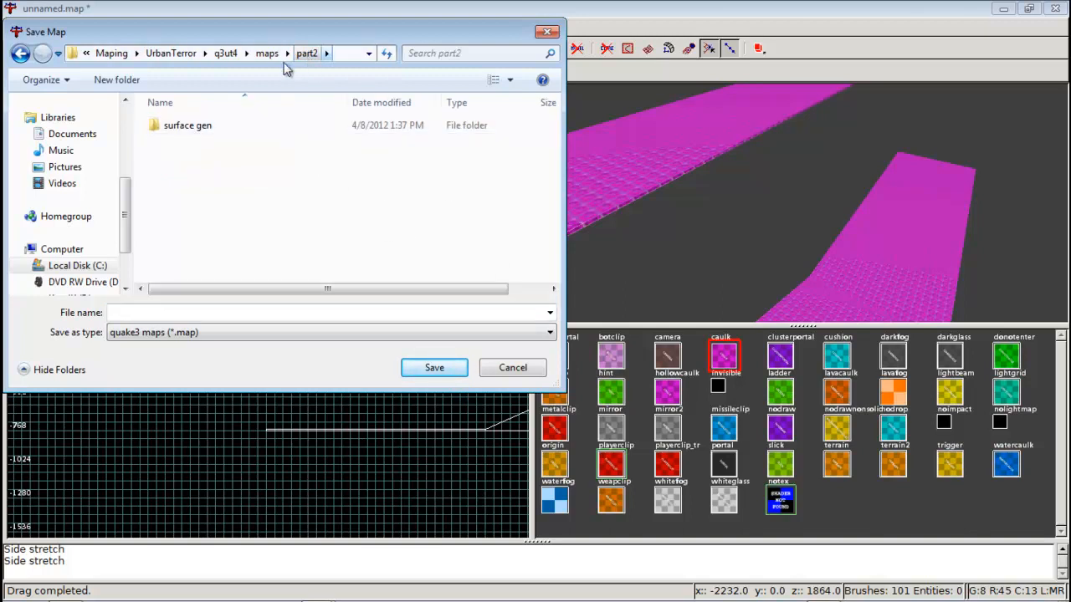
left_click(20, 53)
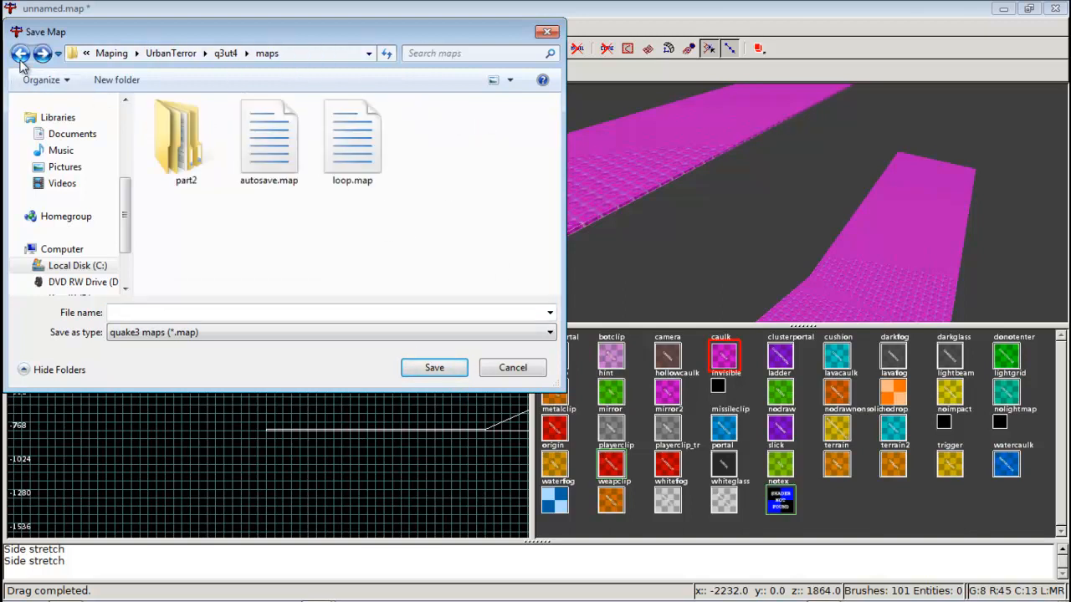
left_click(132, 316)
type("part")
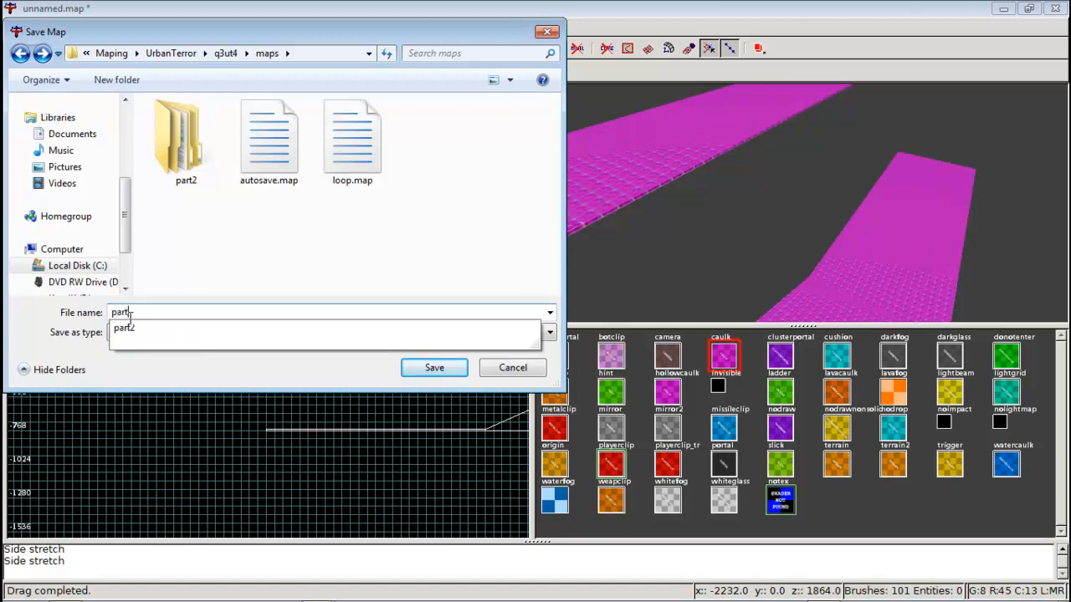
type("2")
key("Return")
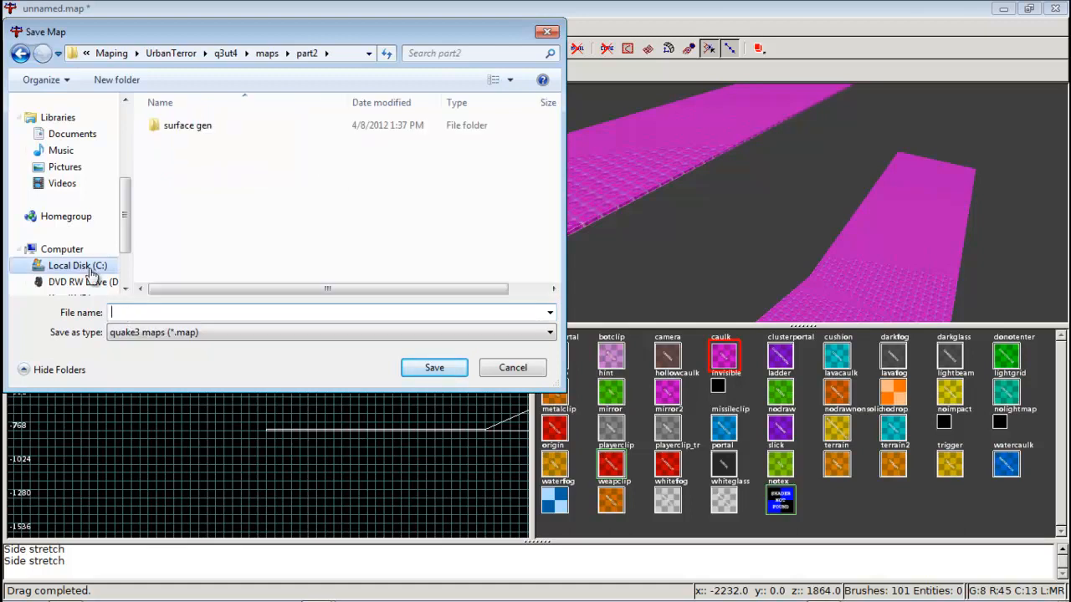
Save the map in the maps folder as part2.map, basing the file name on the existing loop.map
left_click(20, 53)
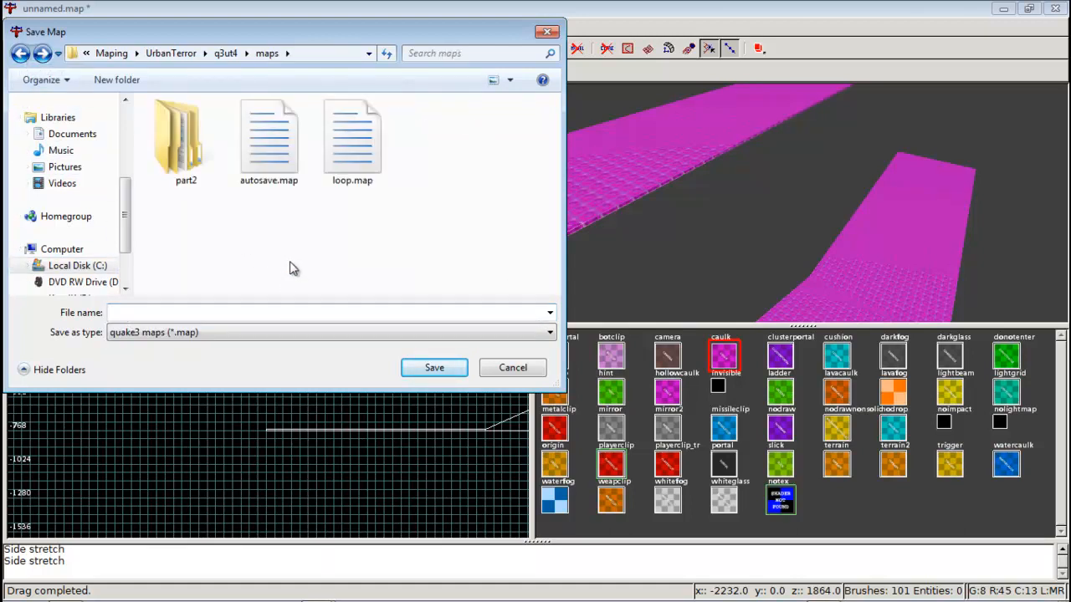
left_click(347, 168)
left_click(131, 316)
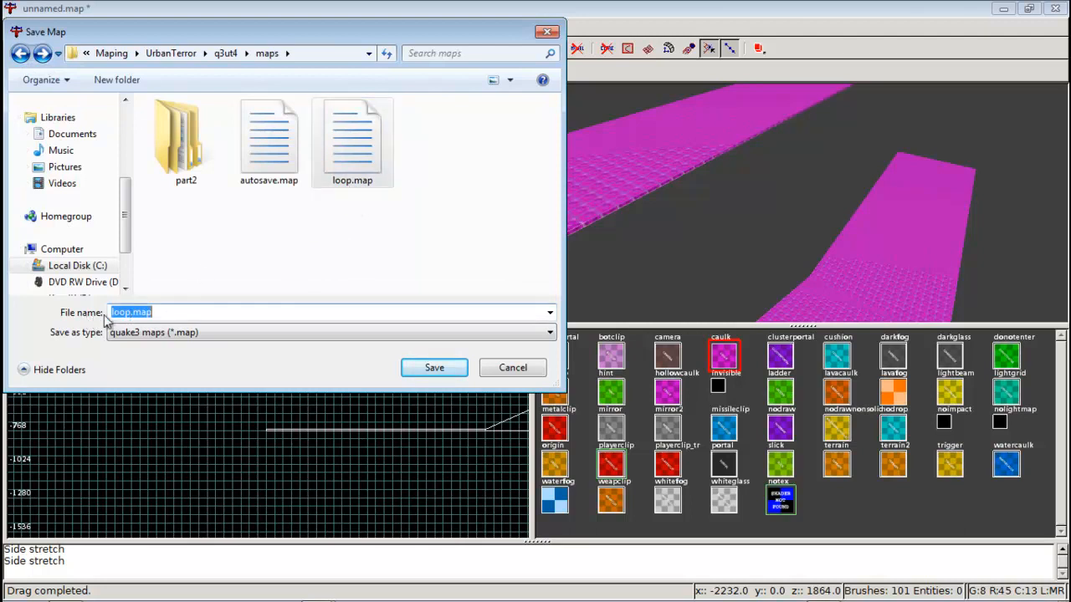
left_click(129, 316)
left_click_drag(128, 315, 102, 316)
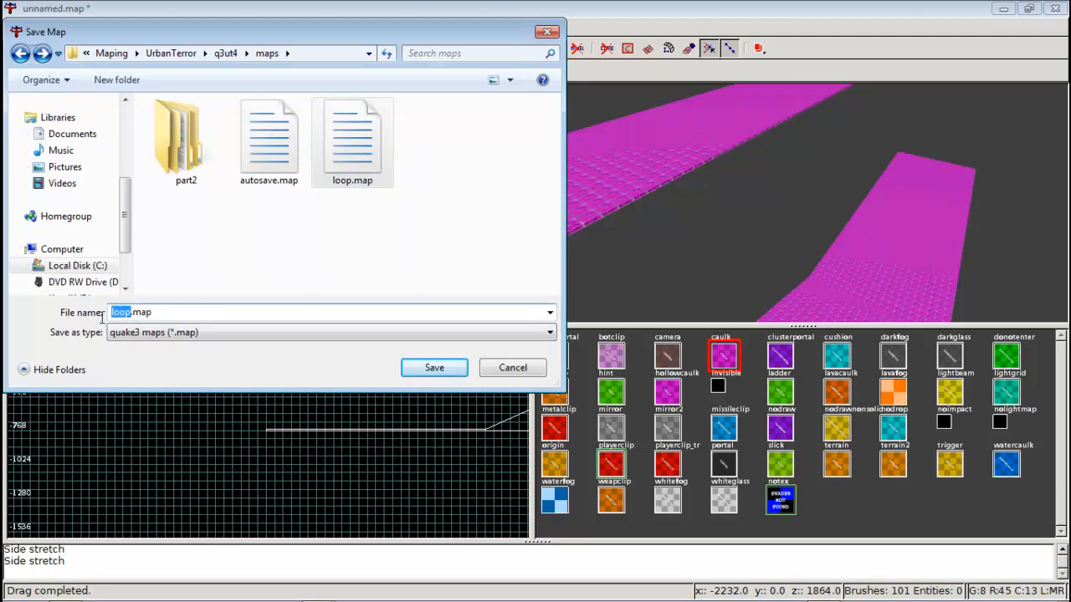
type("part2")
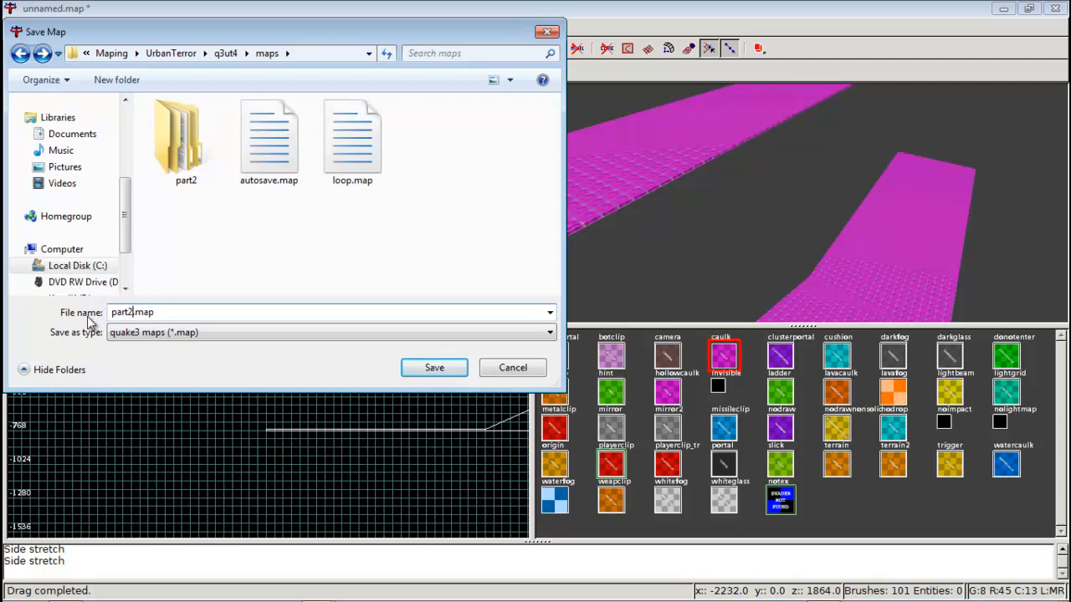
key("Return")
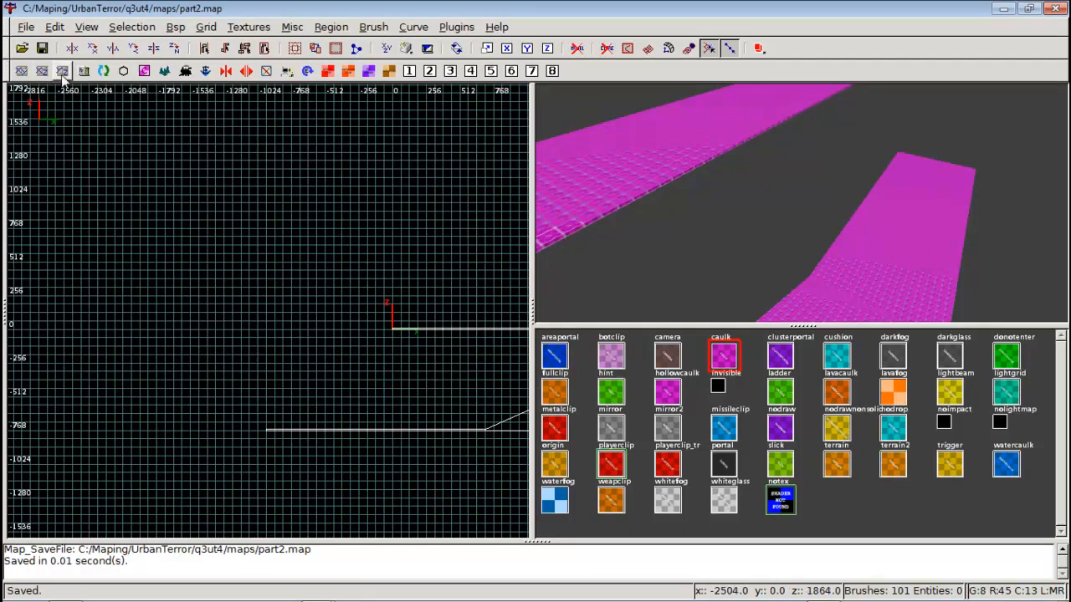
Import pipe.map from the surface gen folder inside part2 into the map
left_click(26, 27)
mouse_move(54, 27)
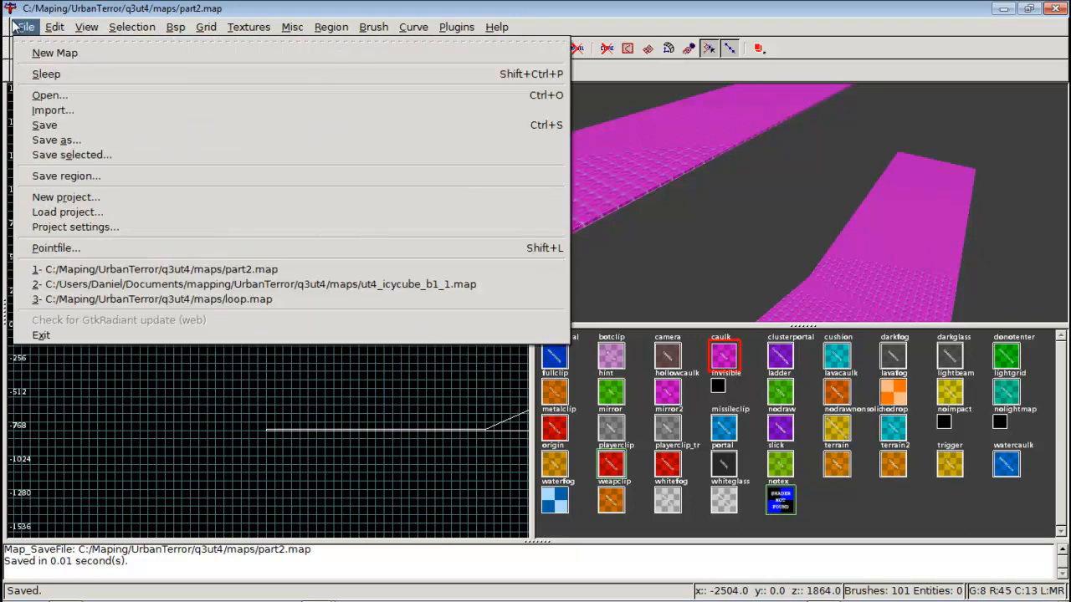
left_click(58, 108)
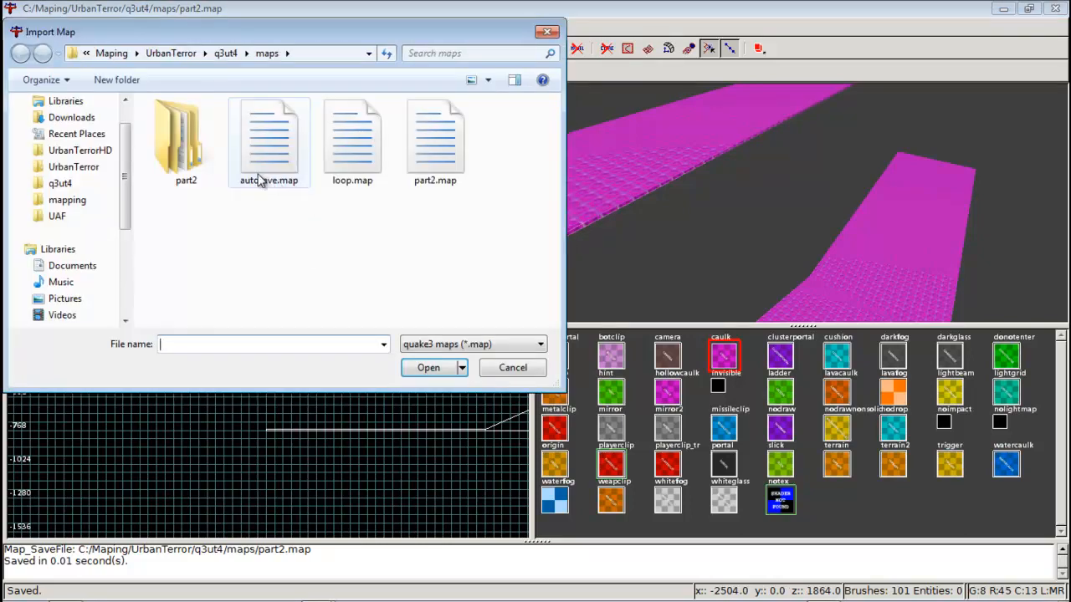
double_click(178, 134)
double_click(191, 132)
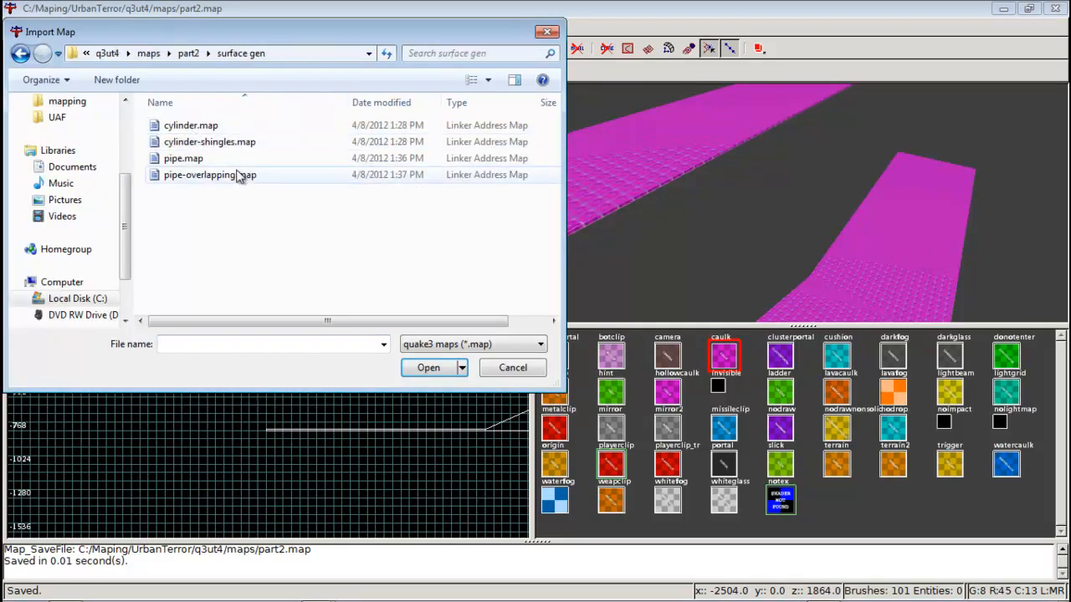
left_click(209, 159)
left_click(427, 368)
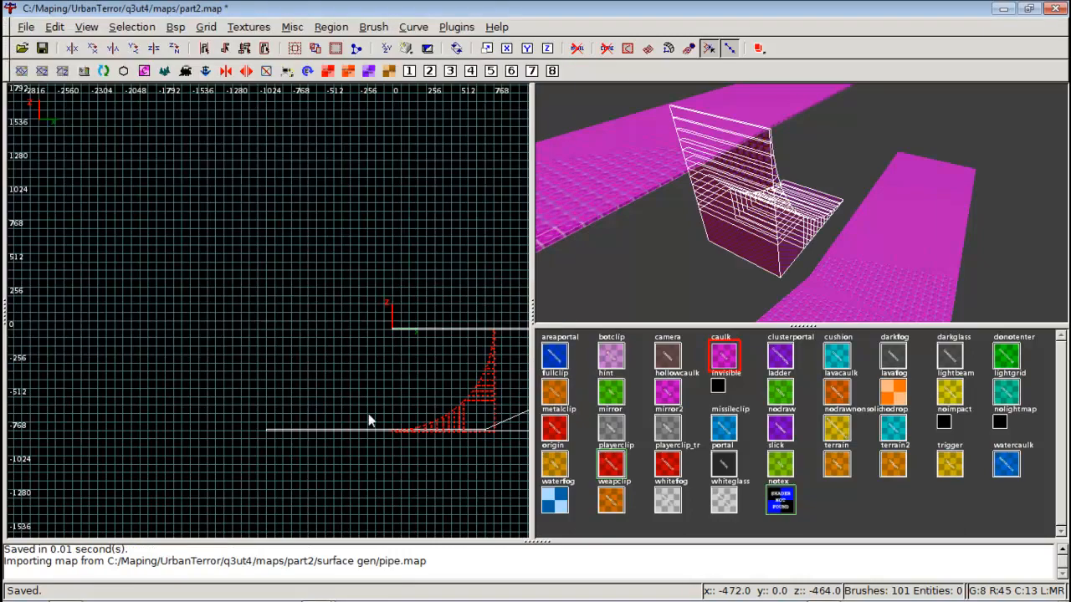
Inspect the imported quarter pipe against the floors in the side and camera views and delete it
right_click_drag(369, 414, 226, 397)
right_click(694, 276)
key("Down")
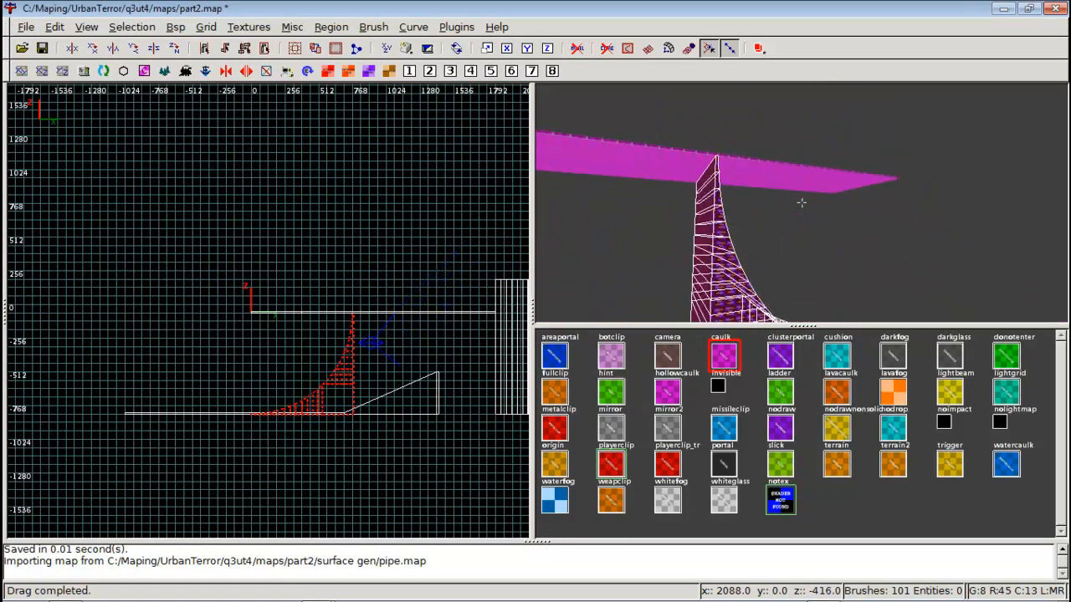
key("Down")
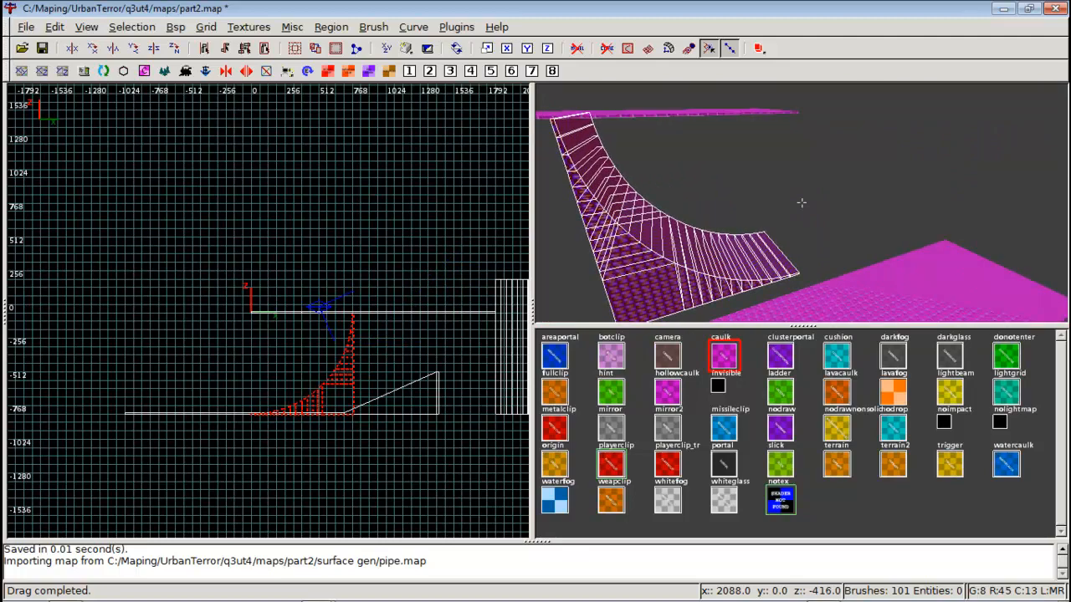
key("Down")
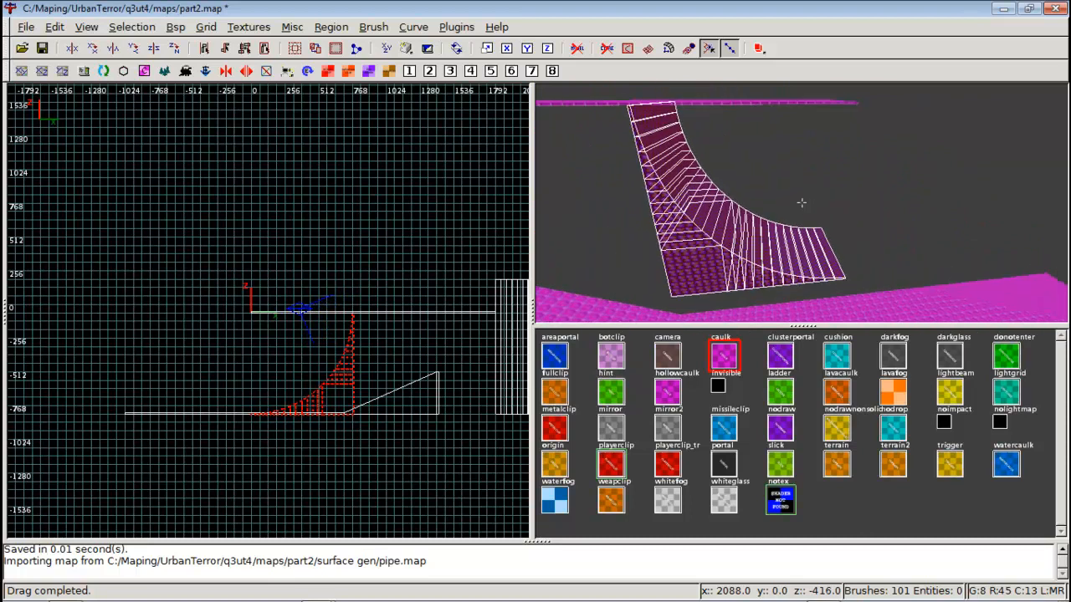
key("BackSpace")
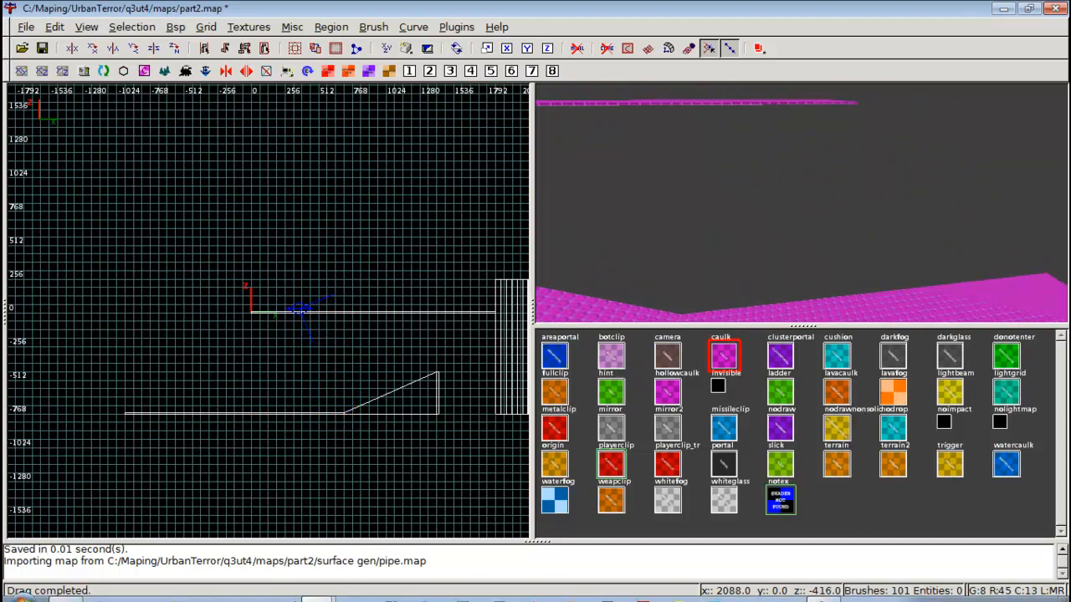
Switch to the browser and set the quarter pipe's radius to 512
key("alt+Tab")
scroll(265, 193, "up", 4)
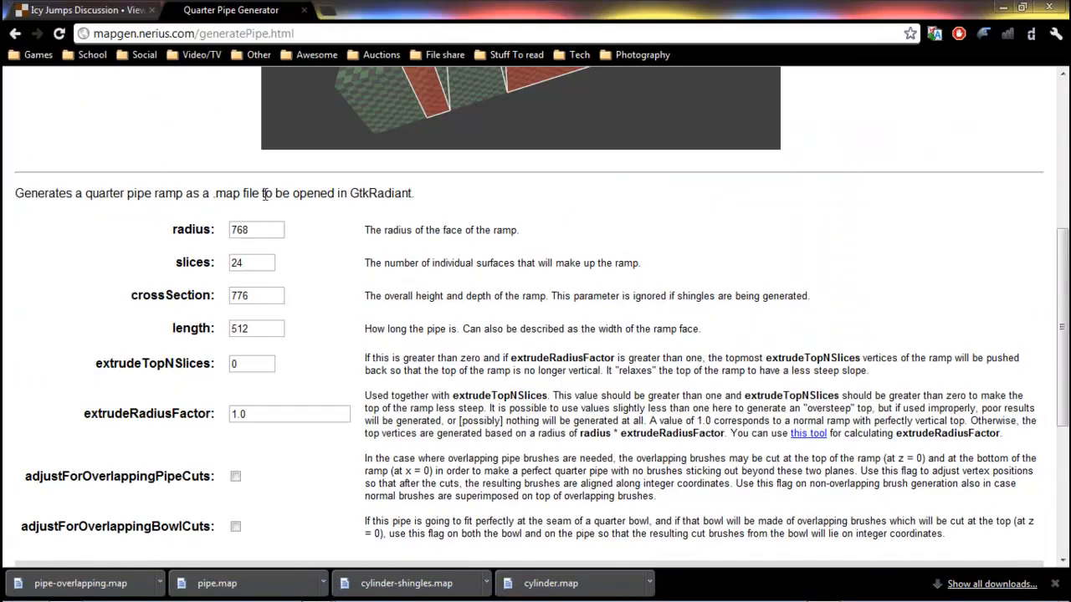
left_click_drag(262, 228, 219, 235)
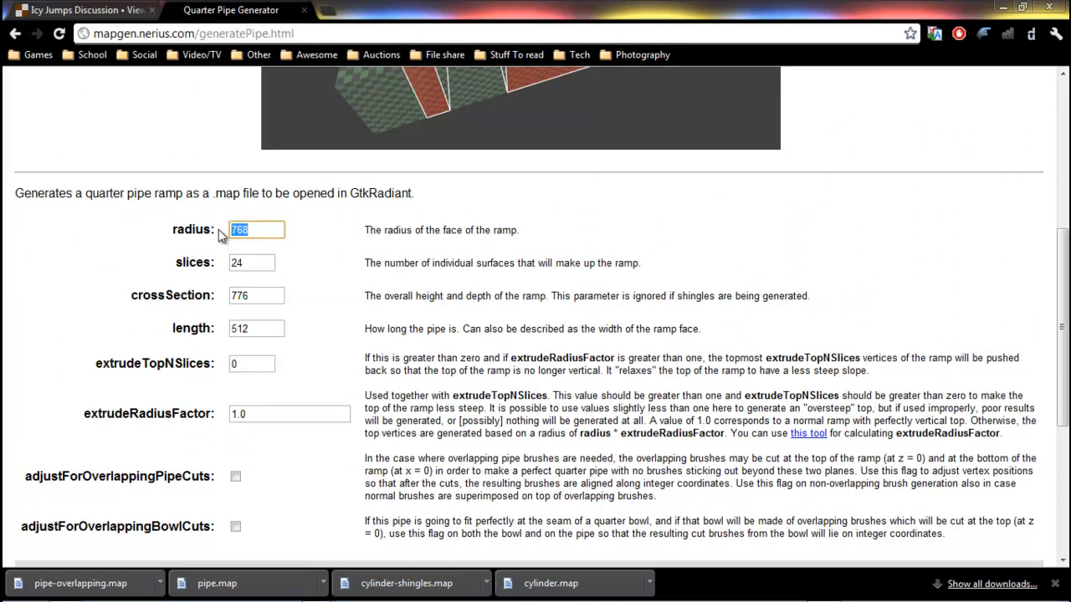
type("512")
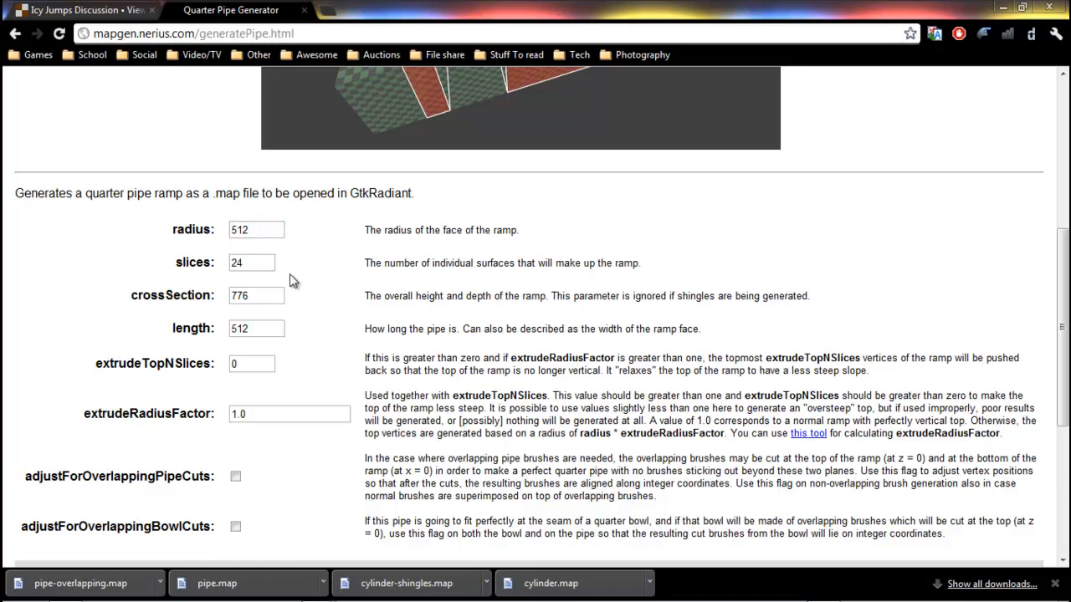
Set the quarter pipe's crossSection to 520
left_click_drag(270, 296, 162, 289)
type("520")
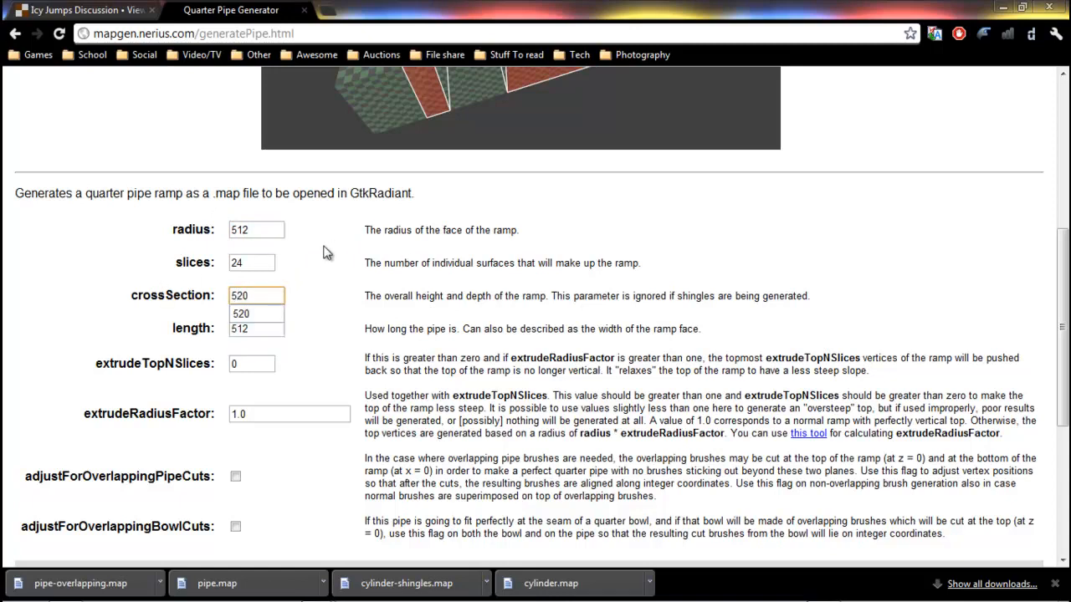
left_click(328, 253)
Generate the quarter pipe as normal non-overlapping brushes and save it over pipe.map in the surface gen folder
scroll(317, 204, "down", 4)
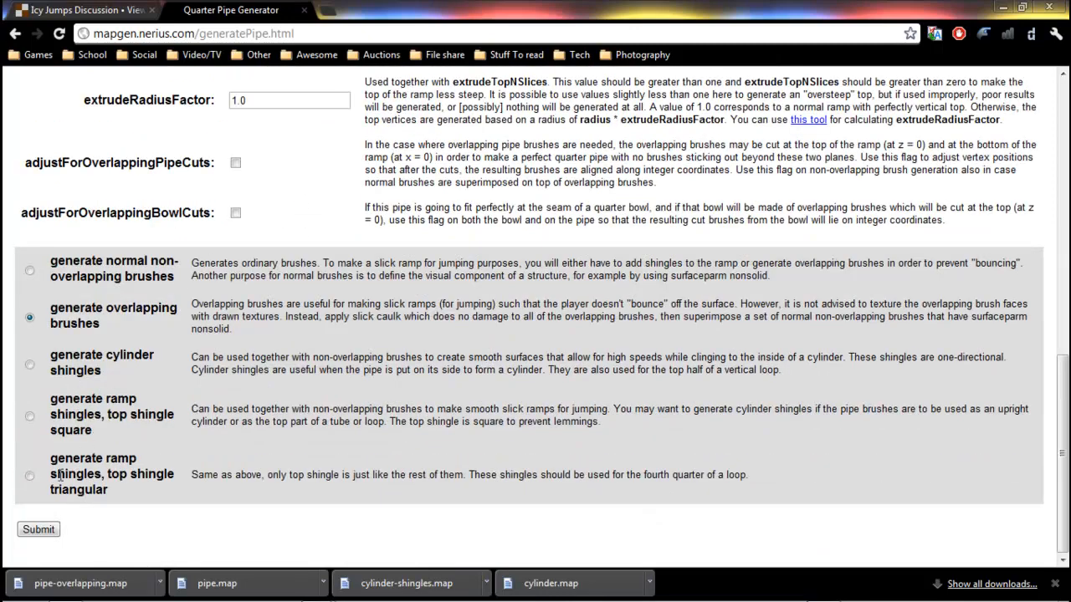
left_click(30, 271)
left_click(39, 530)
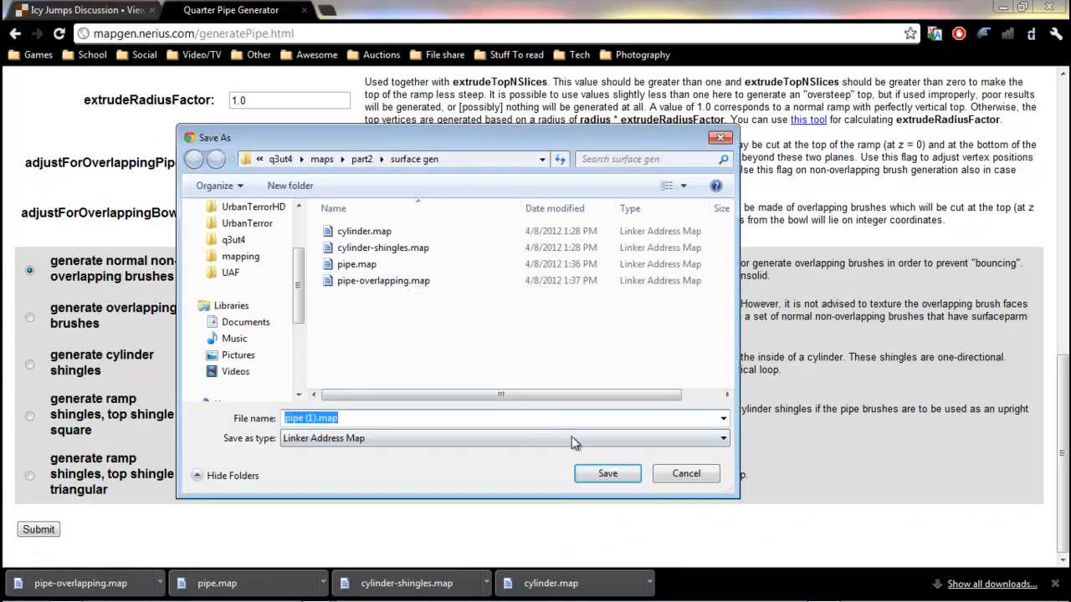
left_click(392, 265)
left_click(608, 474)
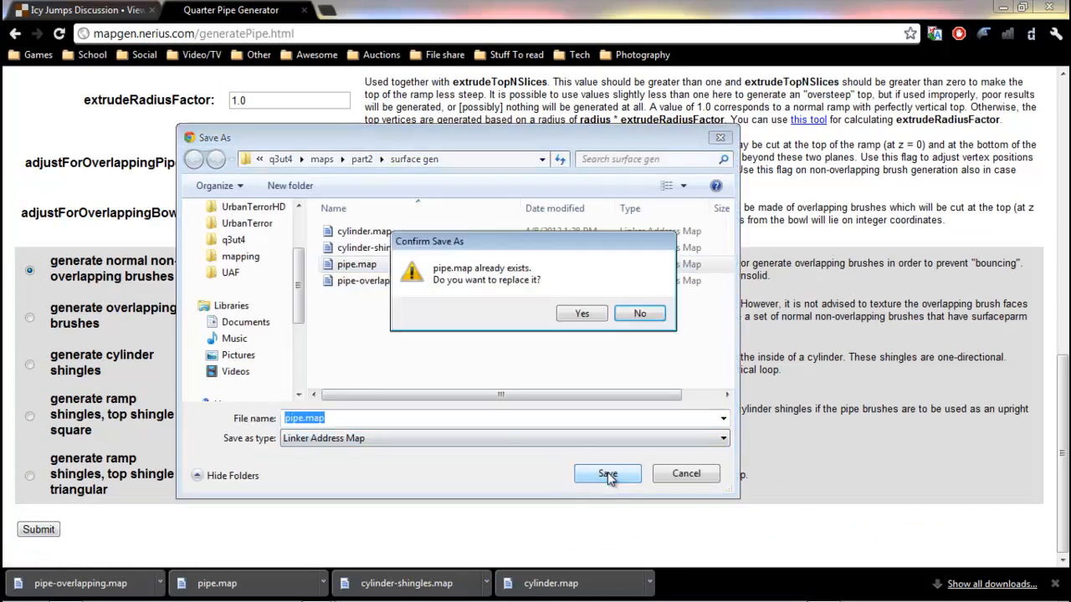
left_click(596, 315)
Generate the same quarter pipe as overlapping brushes and save it over pipe-overlapping.map in the surface gen folder
left_click(31, 317)
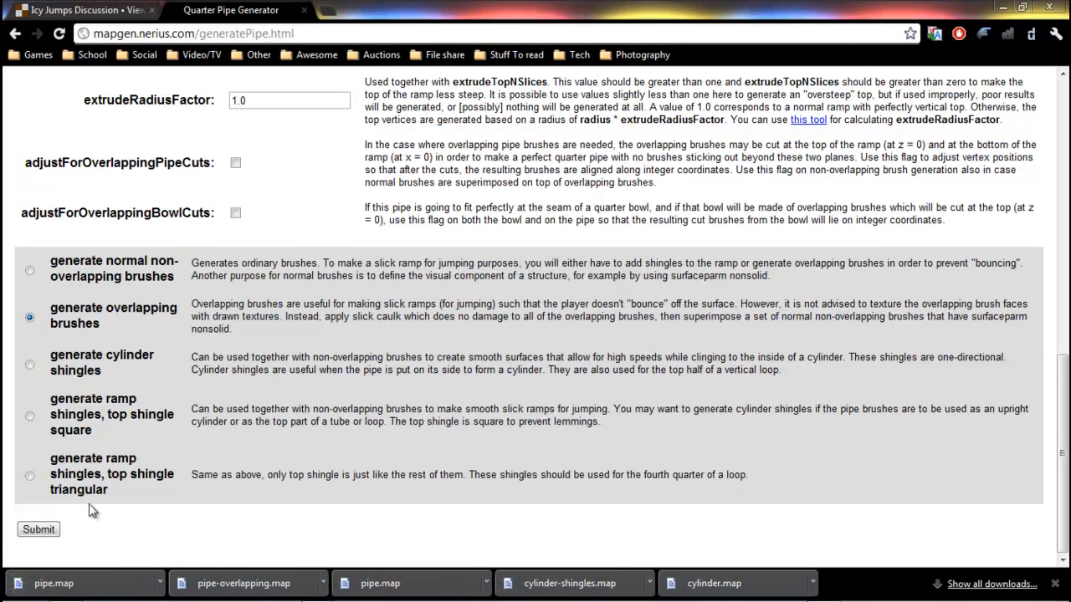
left_click(38, 529)
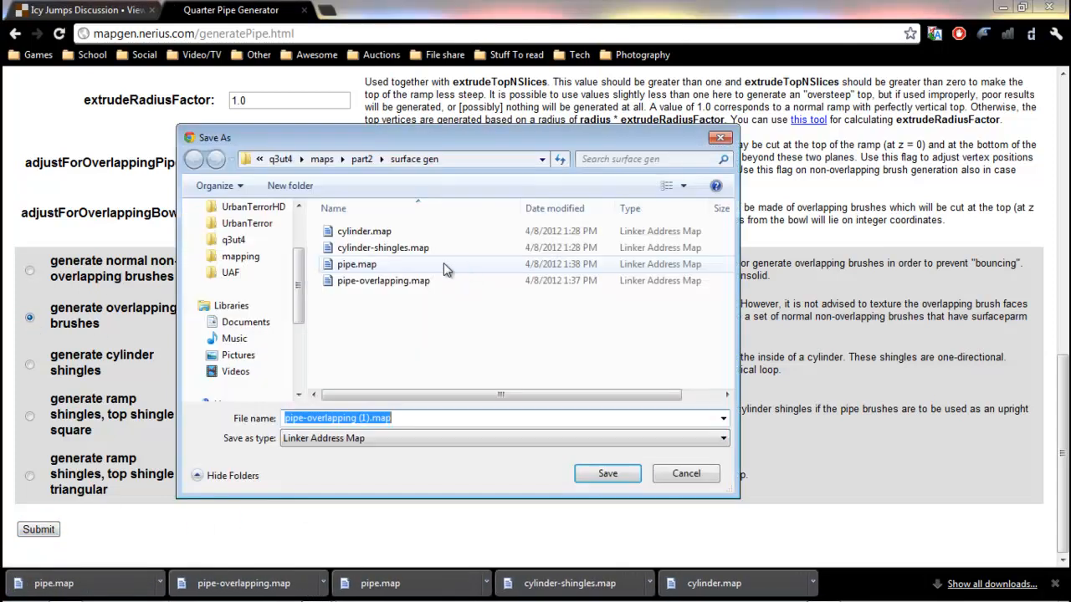
left_click(383, 283)
left_click(607, 474)
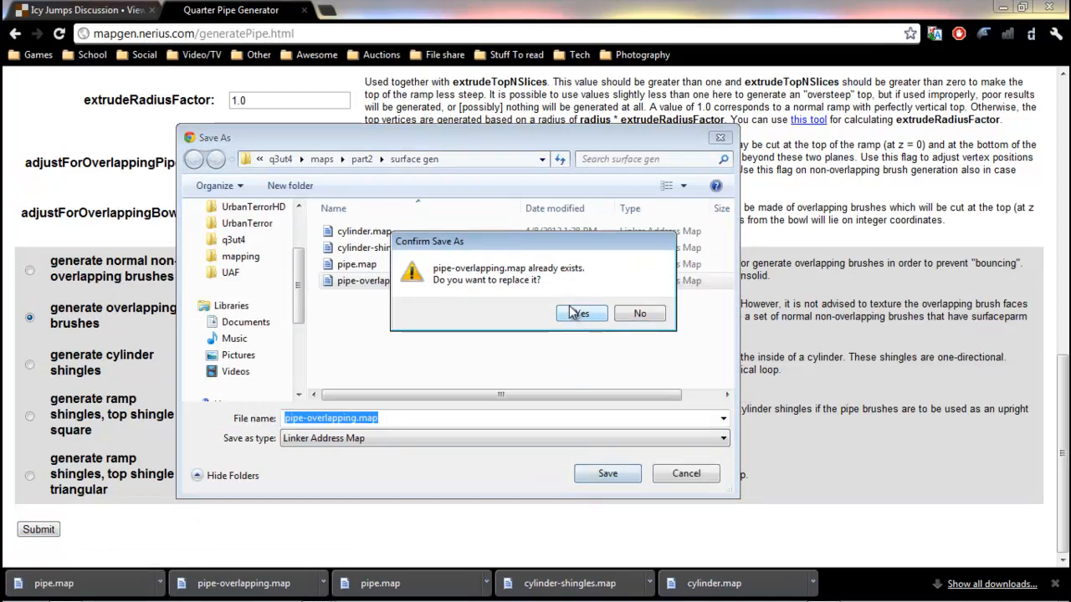
left_click(596, 328)
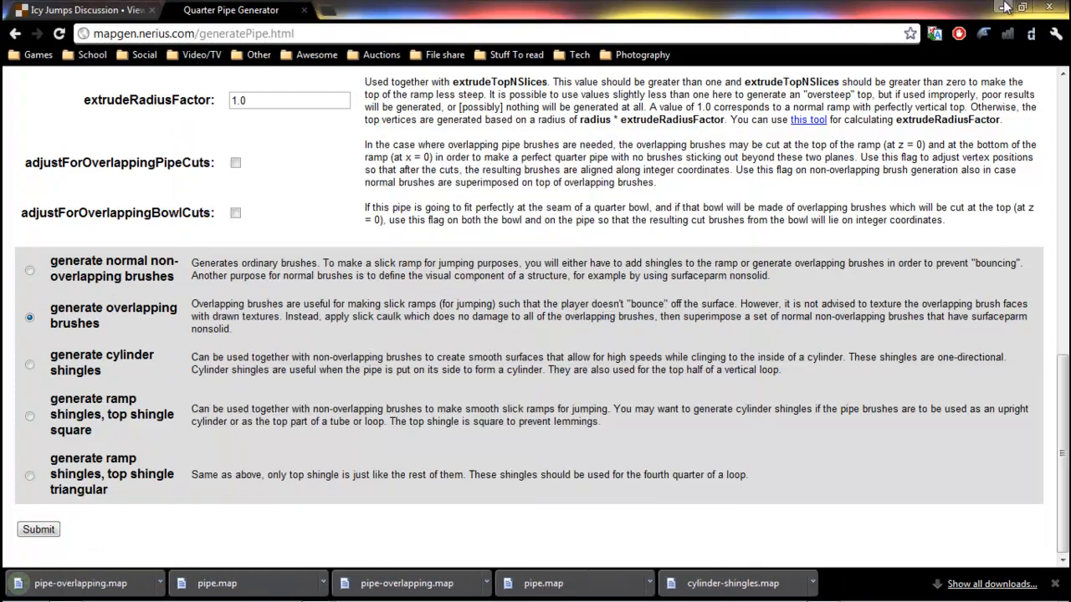
Switch back to GtkRadiant and import the regenerated pipe.map into the map
left_click(1004, 8)
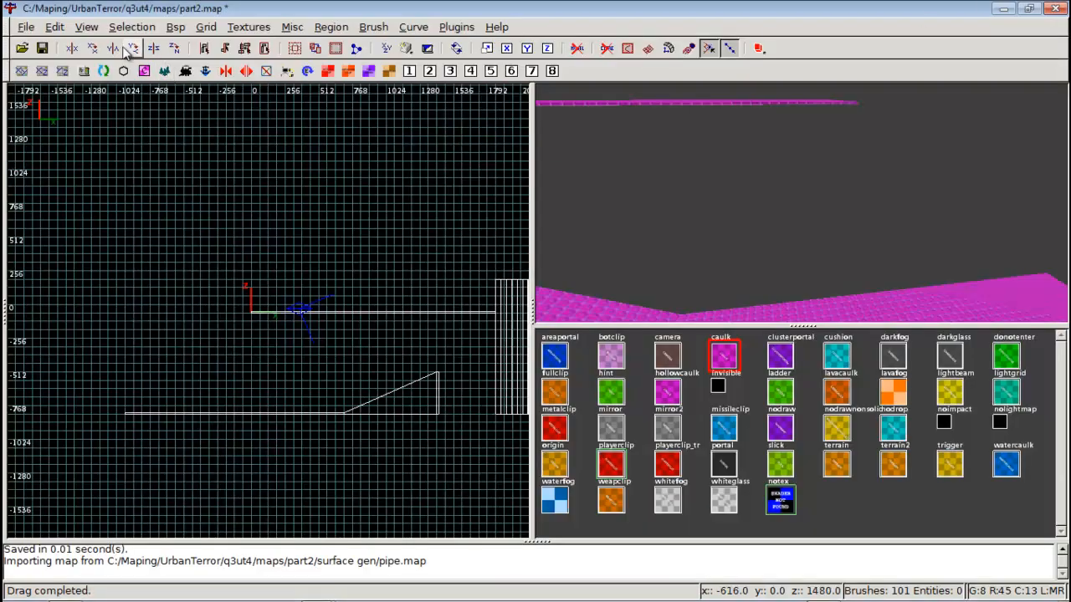
left_click(35, 31)
left_click(50, 108)
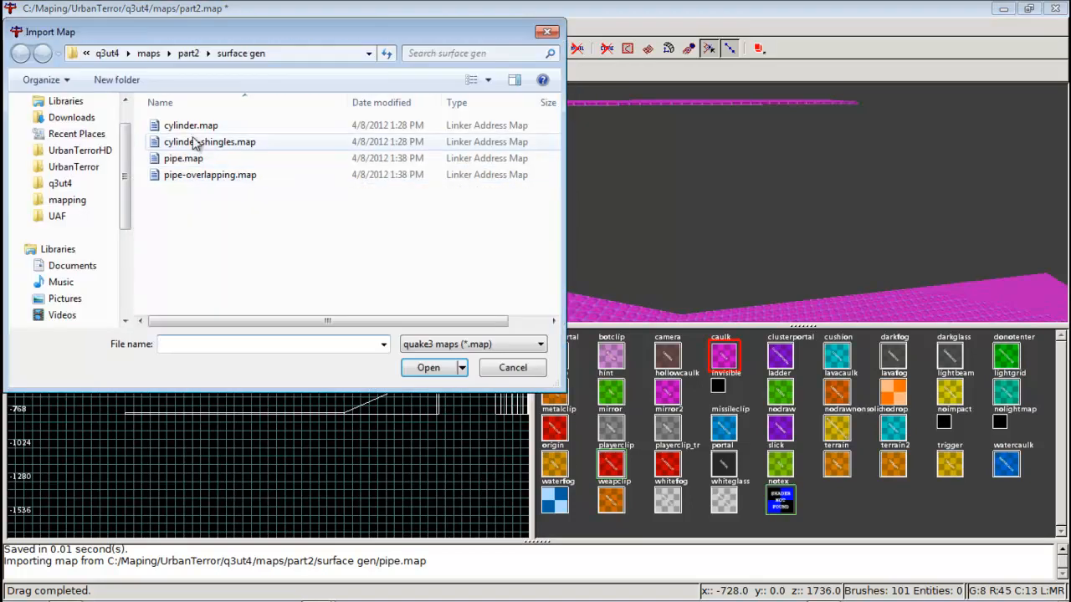
double_click(185, 158)
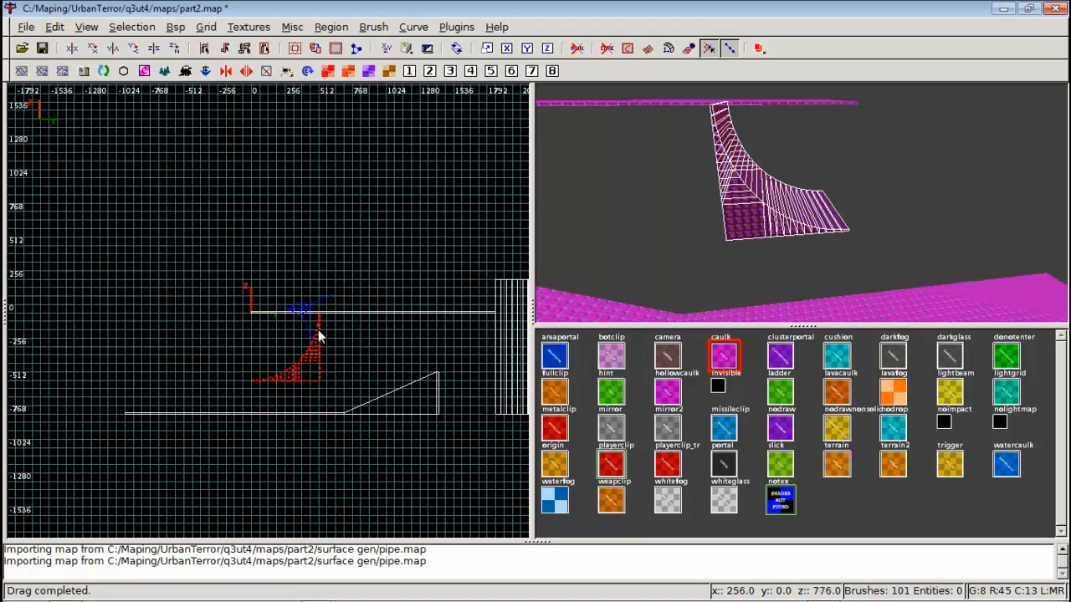
right_click_drag(802, 202, 801, 202)
right_click(802, 202)
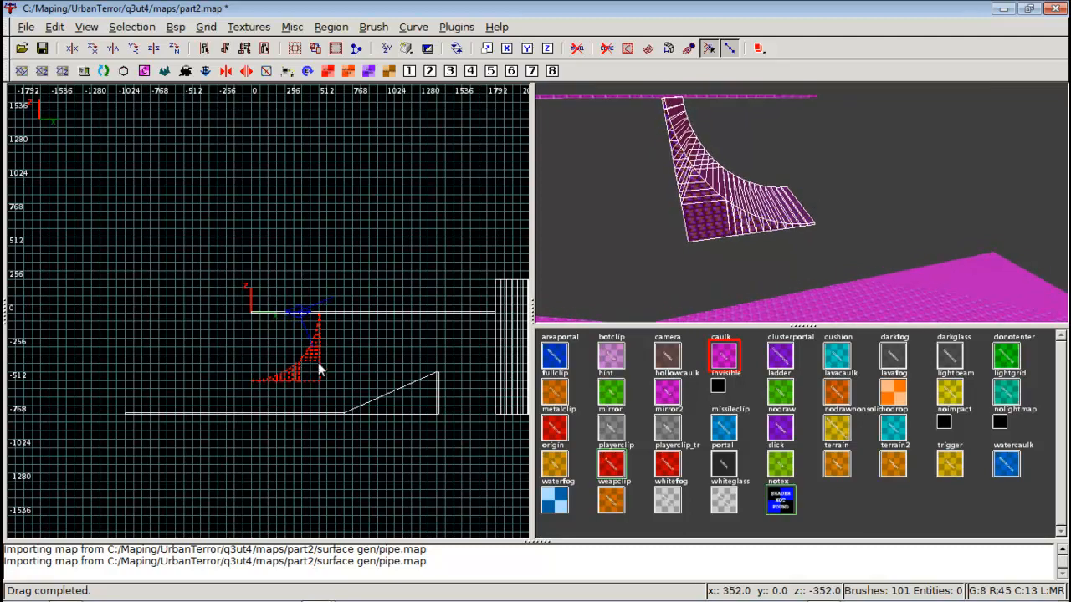
scroll(318, 362, "up", 2)
right_click_drag(325, 354, 340, 288)
left_click_drag(369, 303, 230, 339)
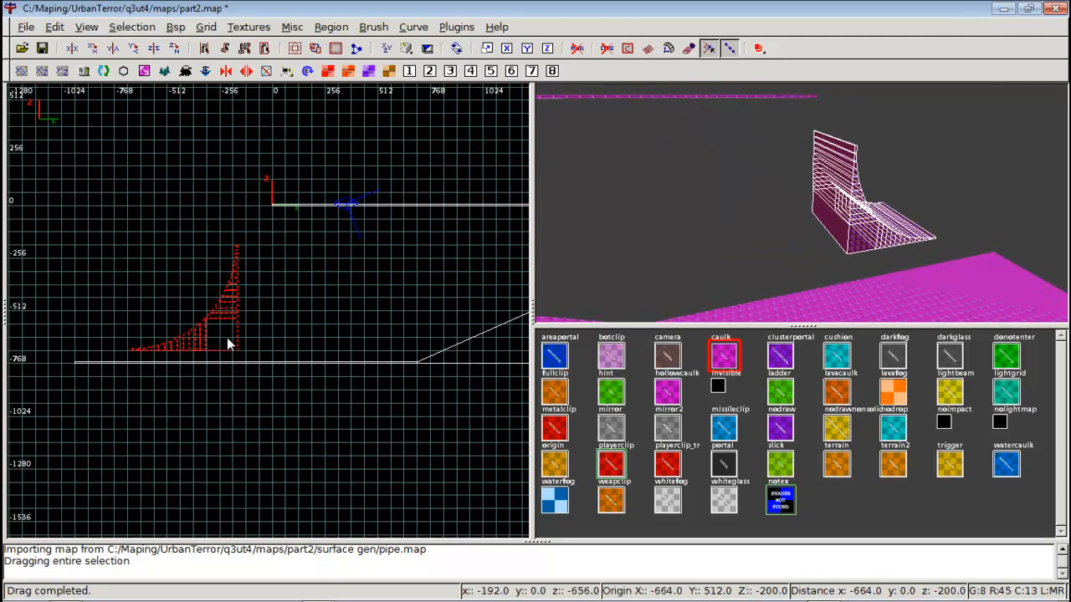
left_click(712, 358)
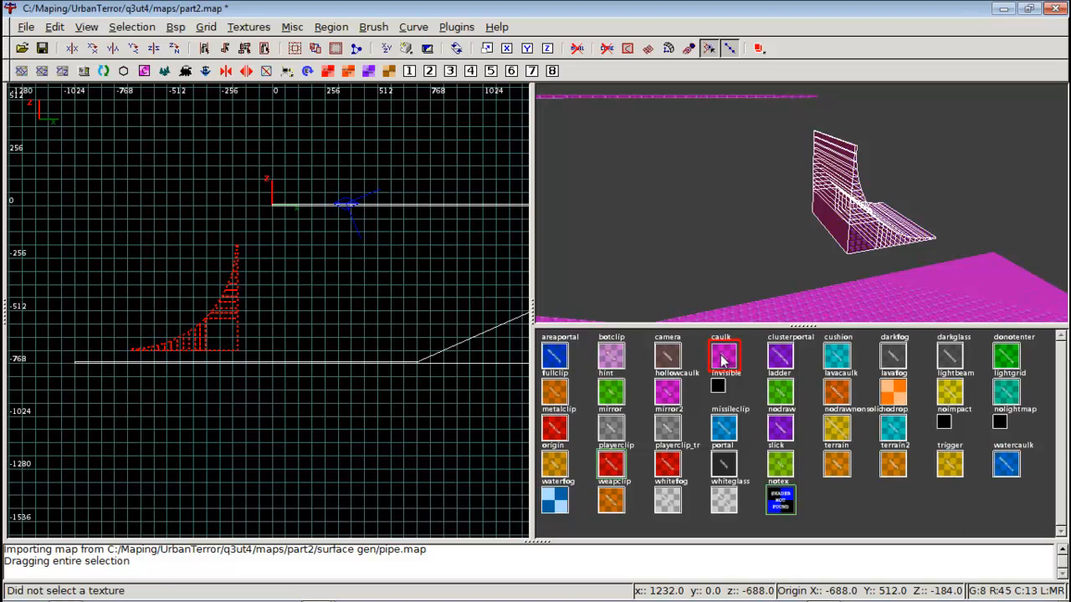
key("ctrl+z")
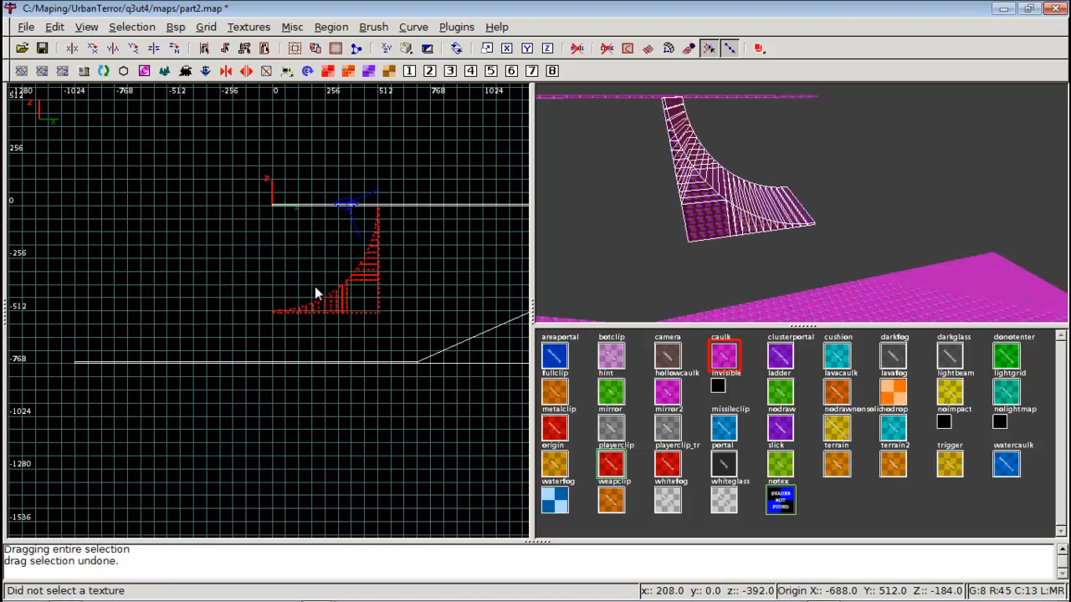
Apply the hollowcaulk texture to the imported quarter pipe and deselect it
left_click(725, 357)
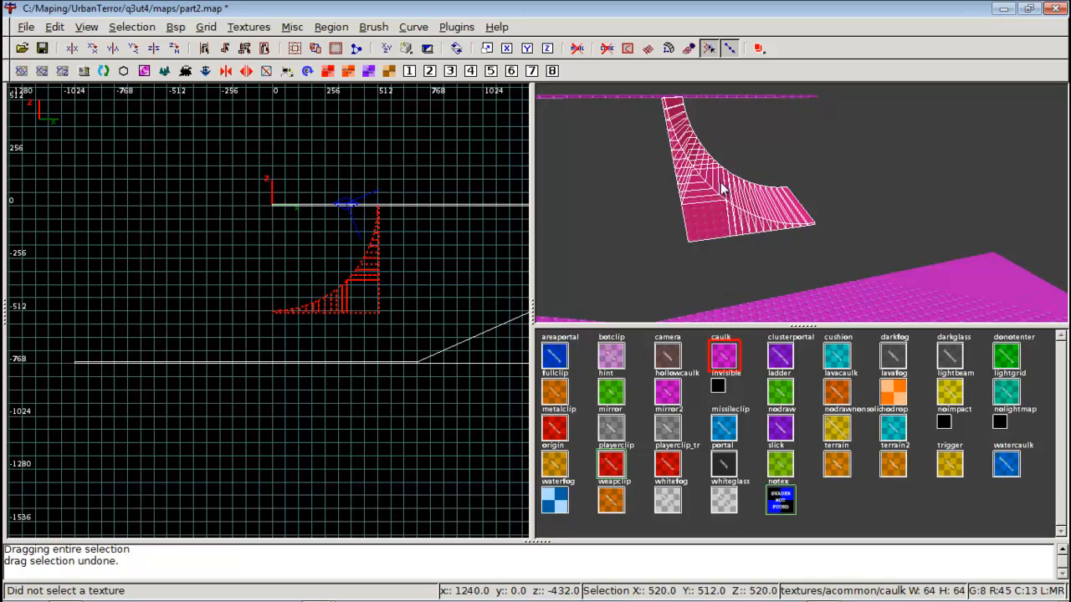
left_click(668, 391)
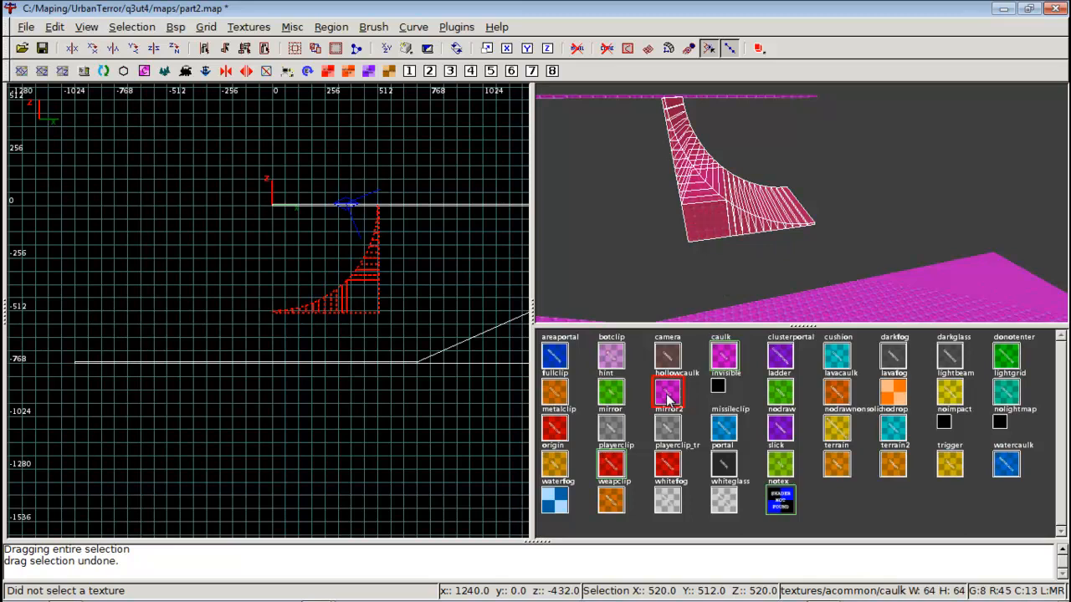
right_click(808, 319)
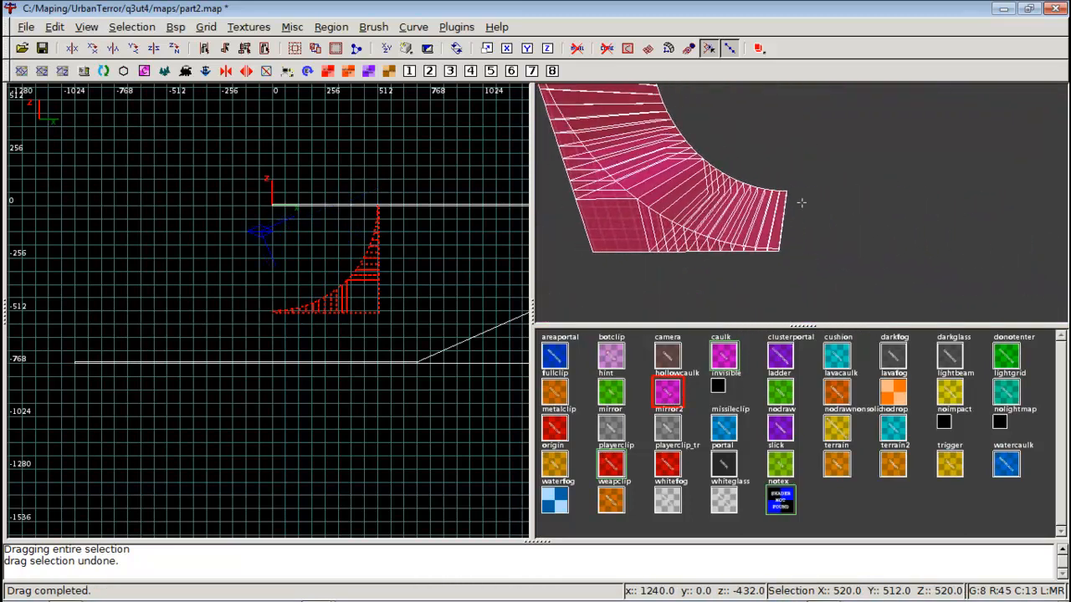
key("Left")
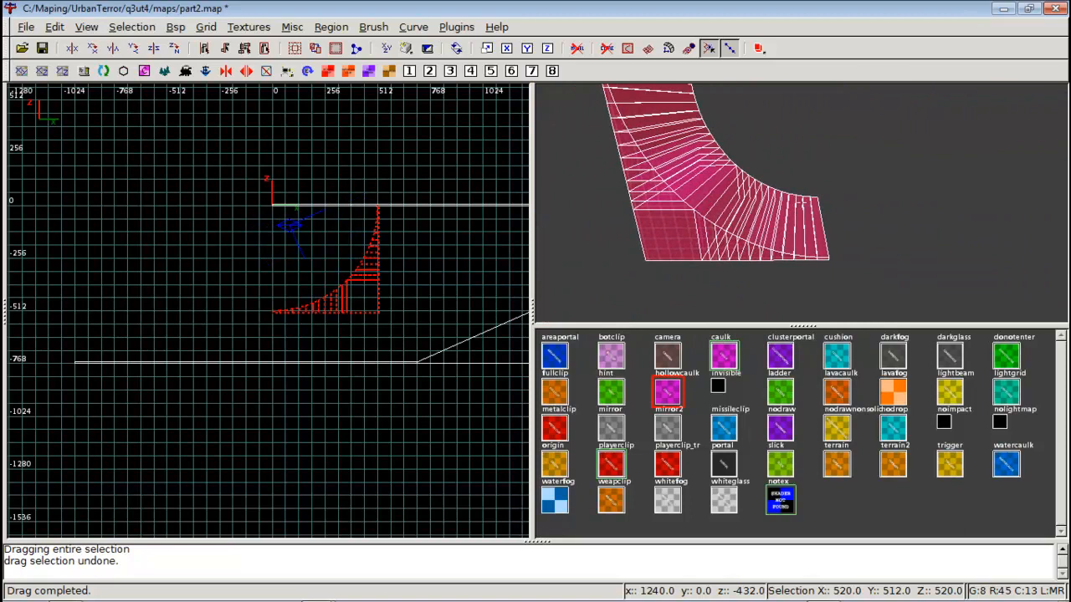
key("Escape")
right_click(802, 202)
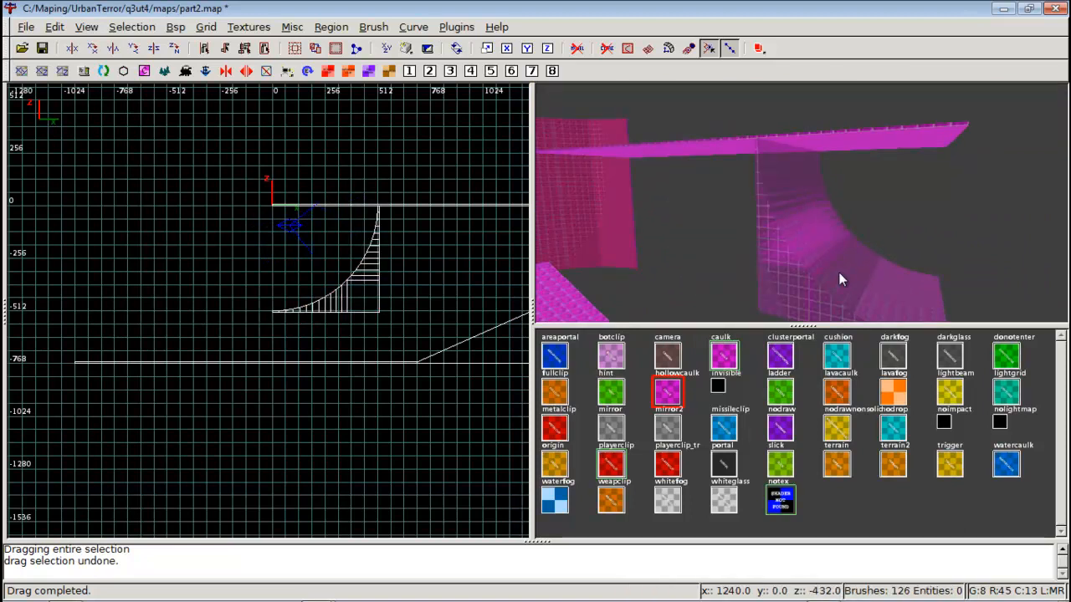
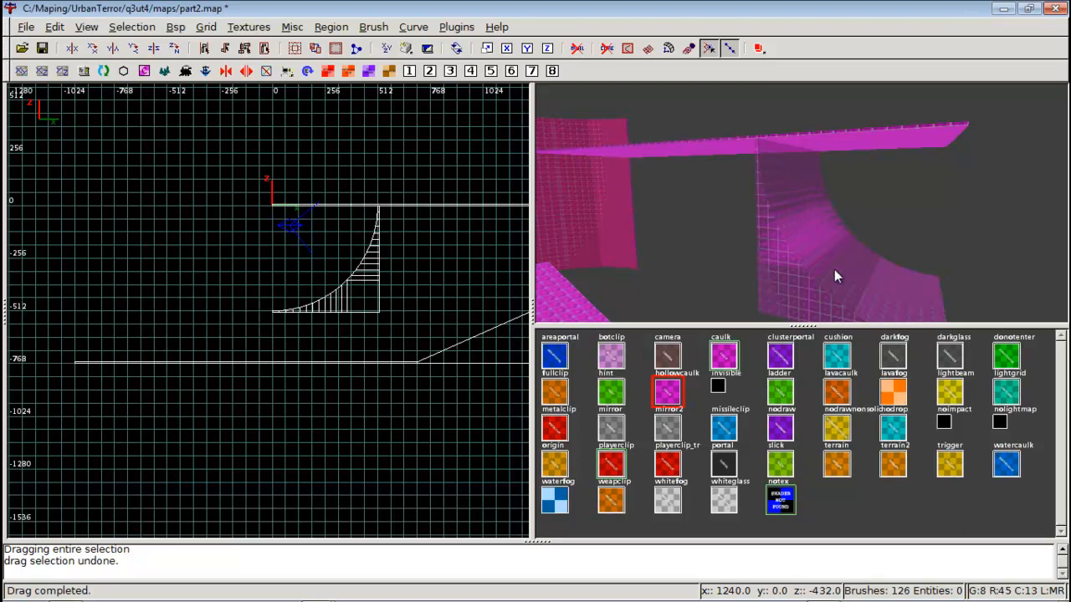
Import pipe-overlapping.map from the surface gen folder onto the hollowcaulk quarter pipe
right_click(908, 295)
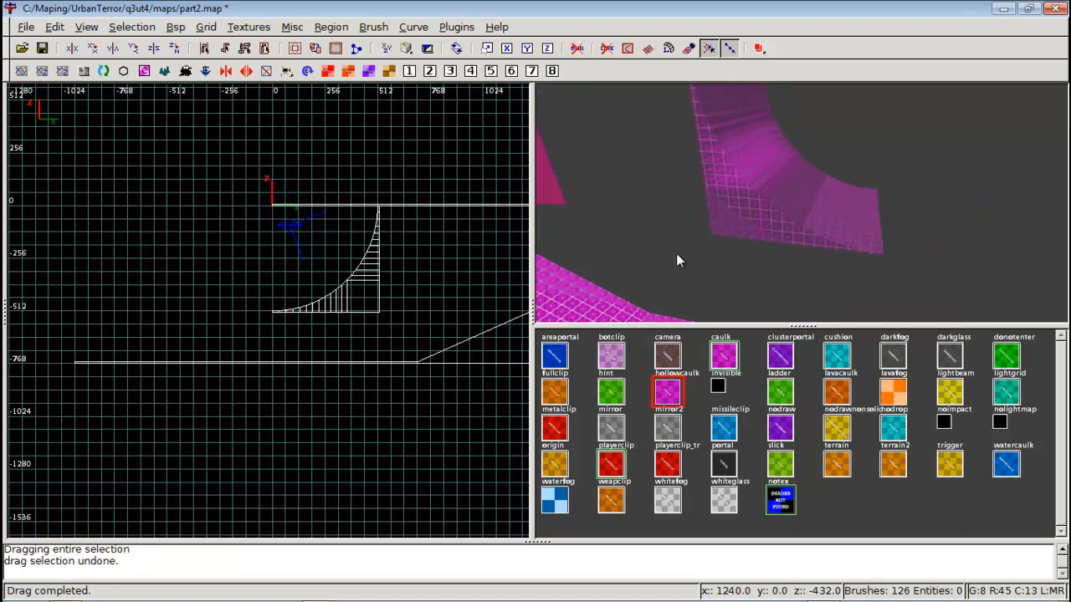
right_click(745, 212)
right_click(736, 159)
right_click(802, 202)
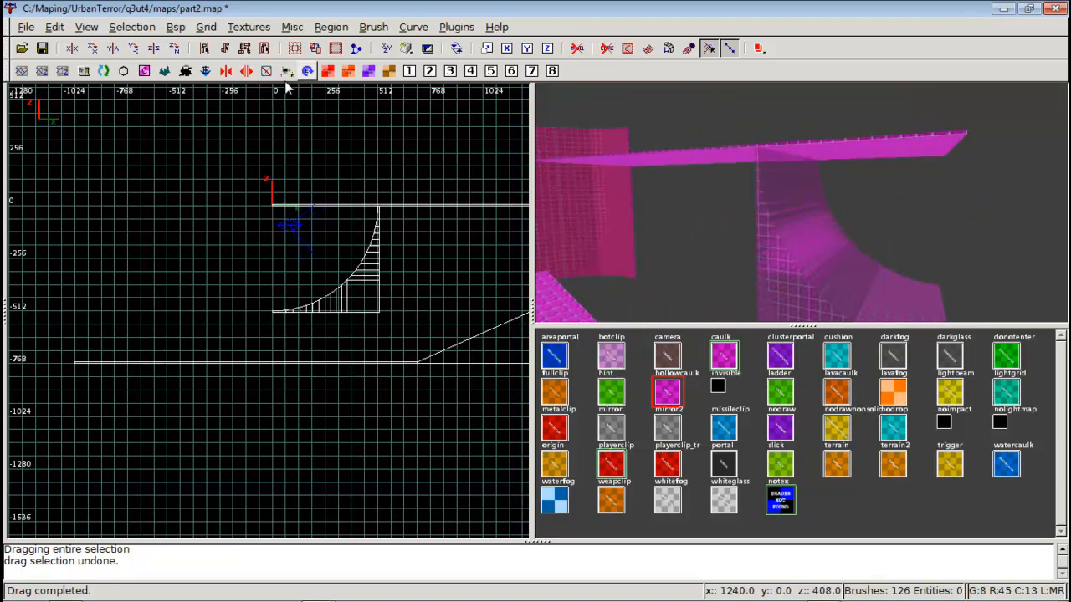
left_click(25, 27)
left_click(42, 110)
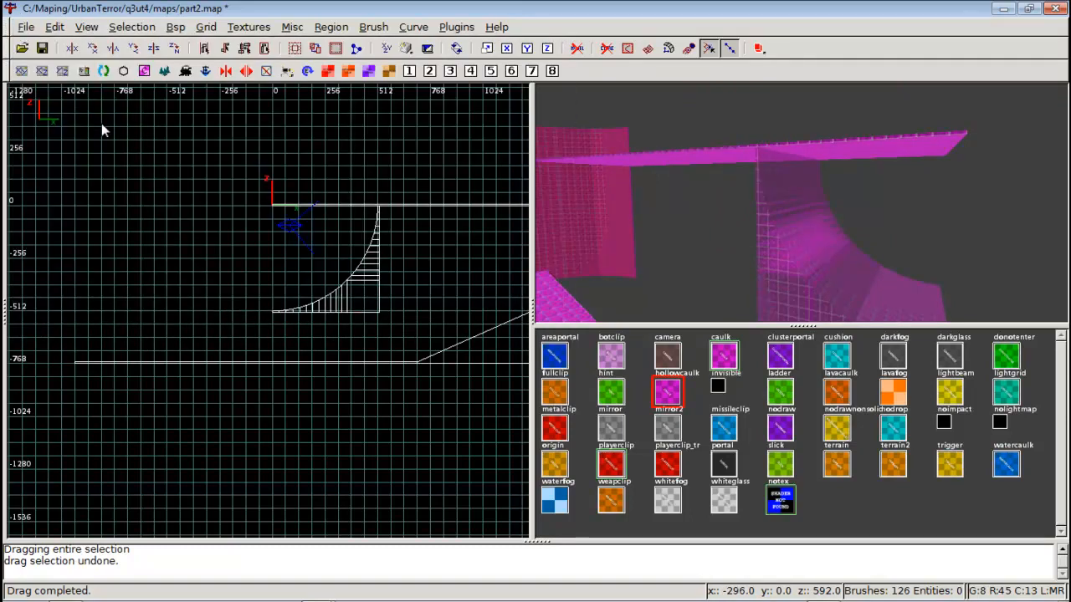
double_click(210, 175)
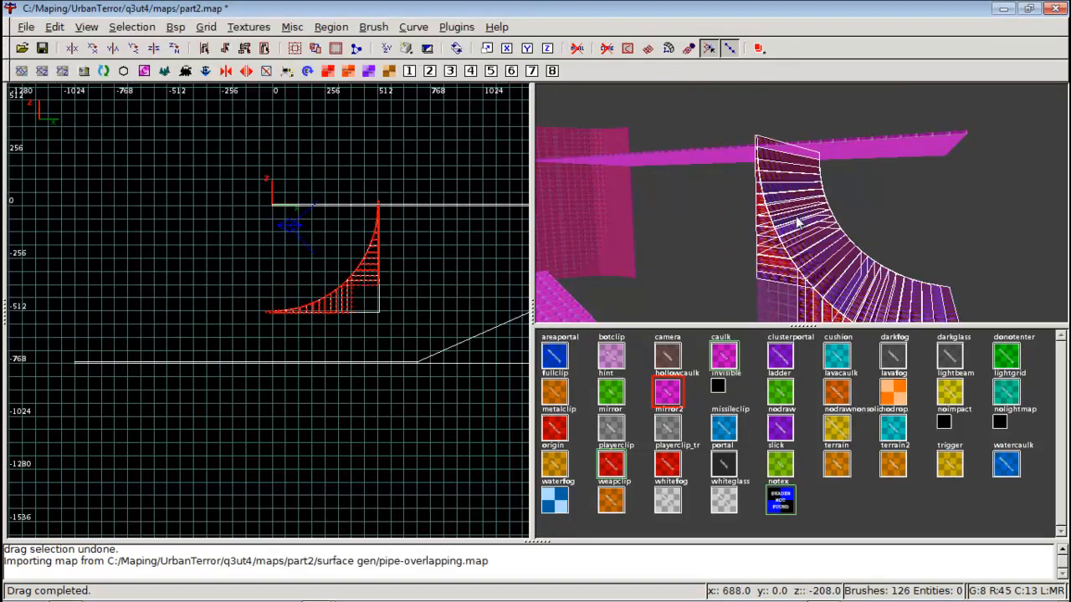
Apply the playerclip texture to the imported overlapping quarter pipe brushes
right_click(890, 319)
right_click(802, 202)
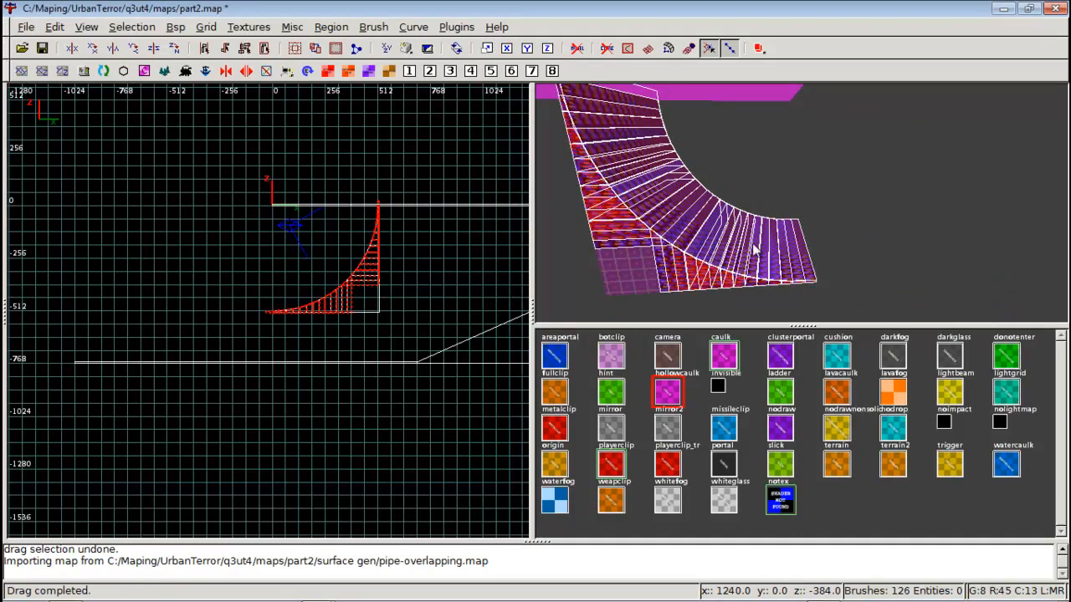
left_click(613, 464)
right_click(821, 232)
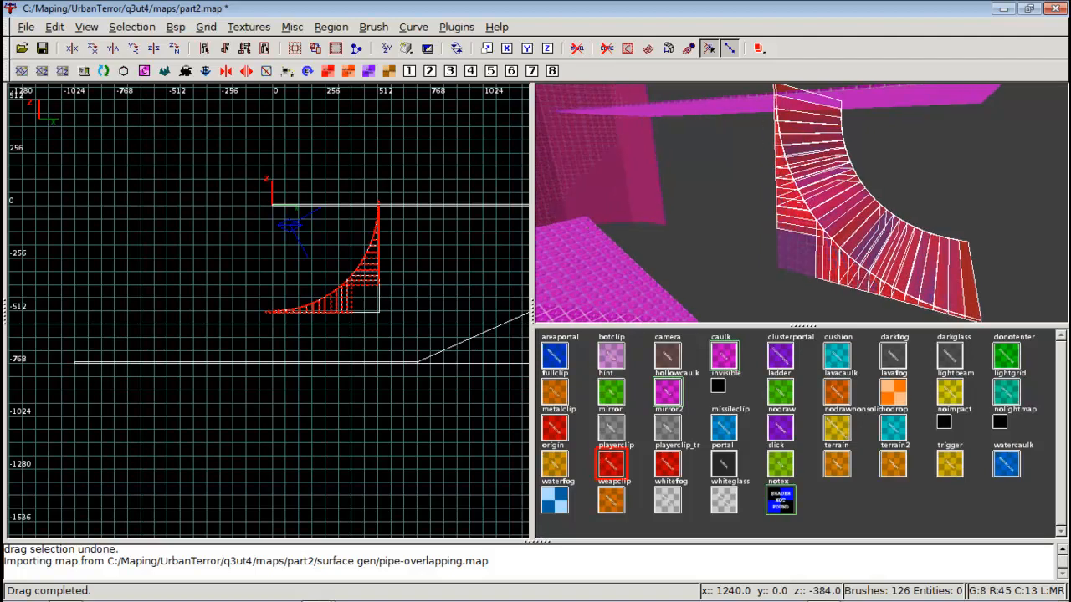
Add all hollowcaulk quarter pipe brushes to the selected playerclip brushes, leaving the upper floor out of the selection
key("Right")
key("Down")
key("Up")
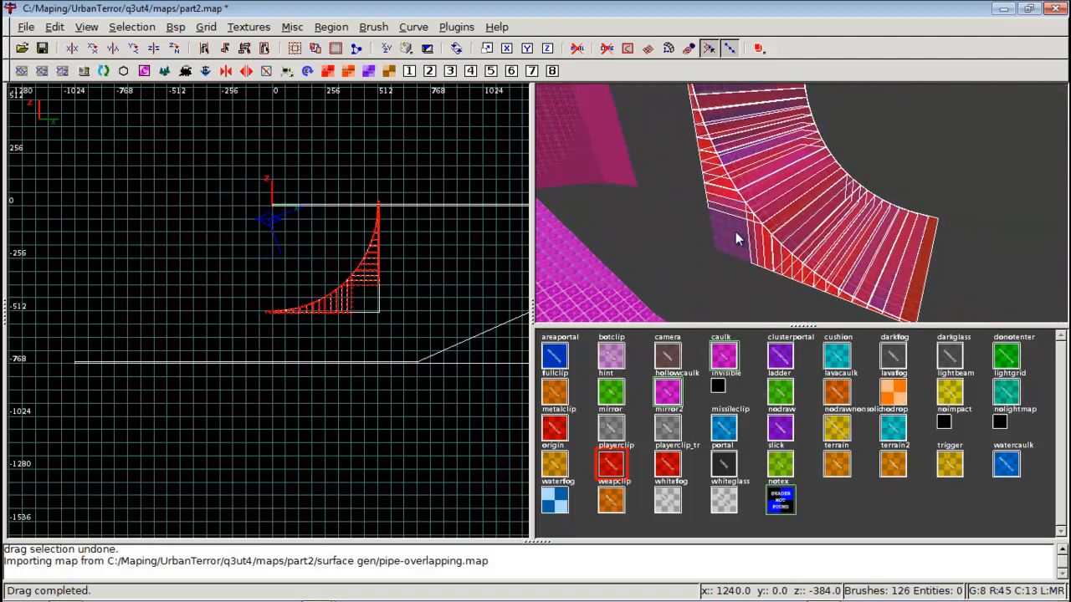
mouse_move(735, 231)
left_mouse_down("shift")
mouse_move(772, 204)
mouse_move(747, 156)
mouse_move(761, 170)
left_mouse_up("shift")
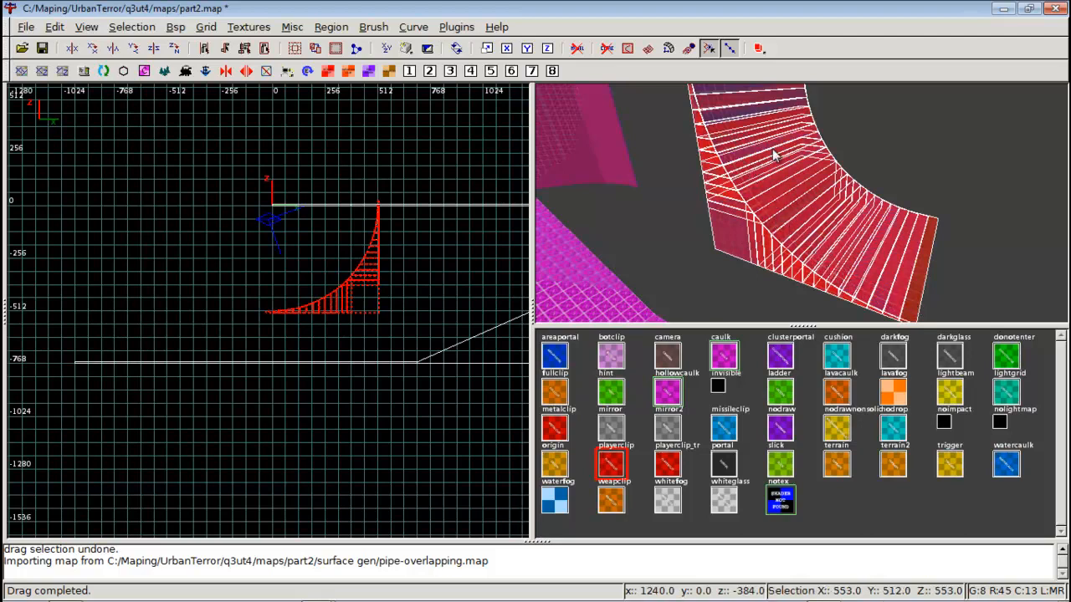
right_click(741, 106)
right_click(765, 185)
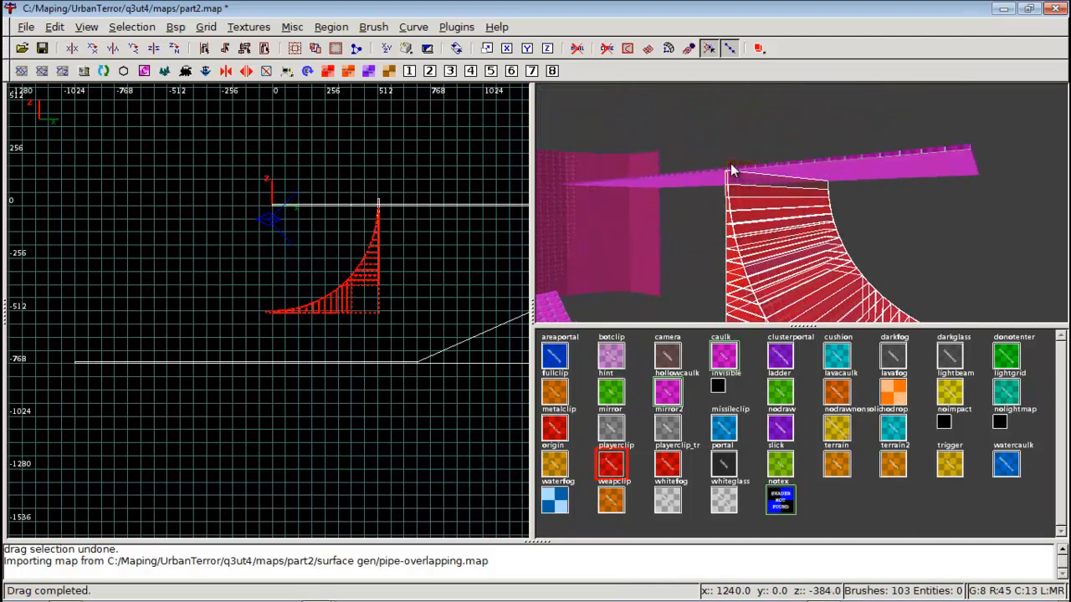
left_click(732, 173, "shift")
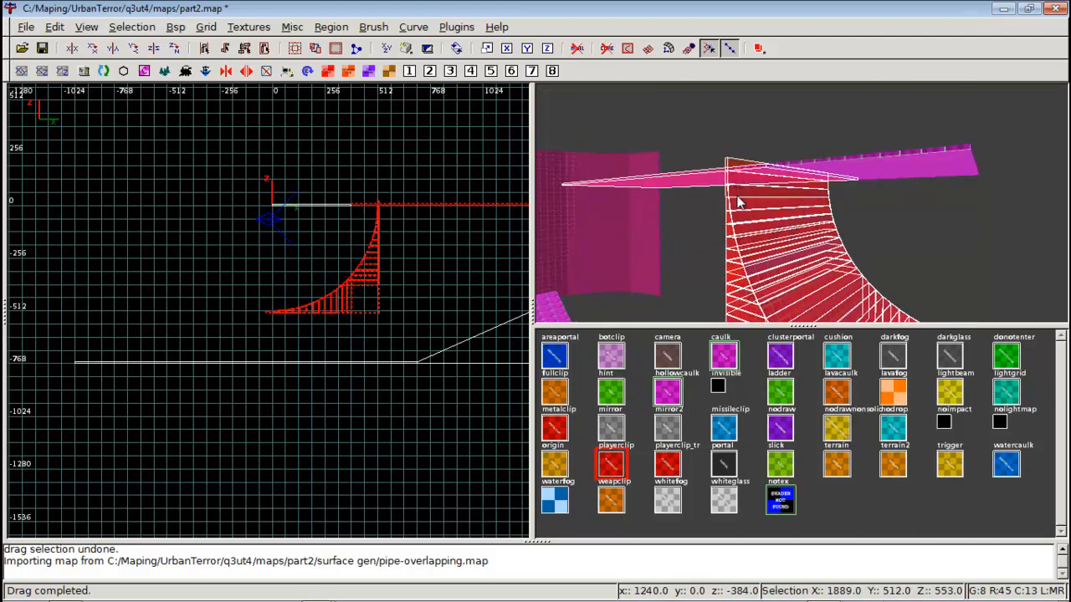
left_click(707, 180, "shift")
Move the combined quarter pipe in the side view to just above the lower floor's far end, origin about X -873, Z -135
right_click(779, 209)
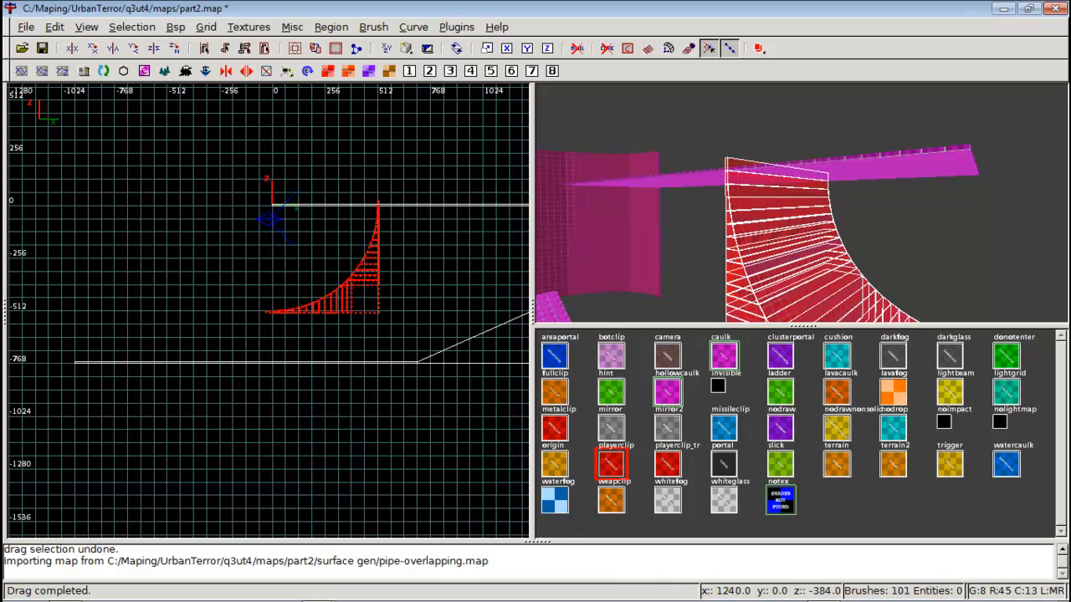
right_click(802, 205)
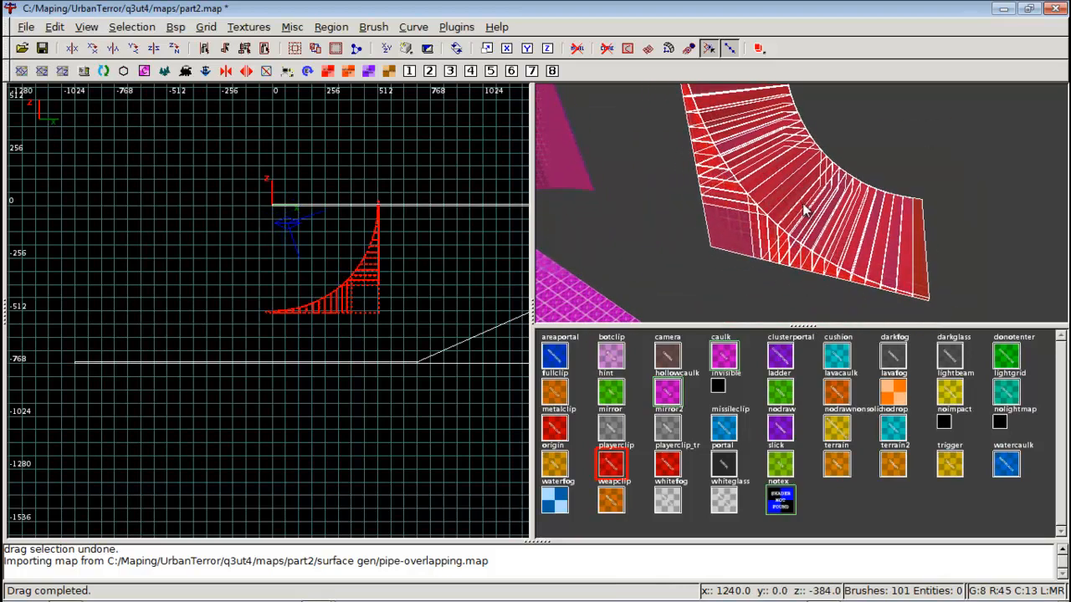
right_click(801, 203)
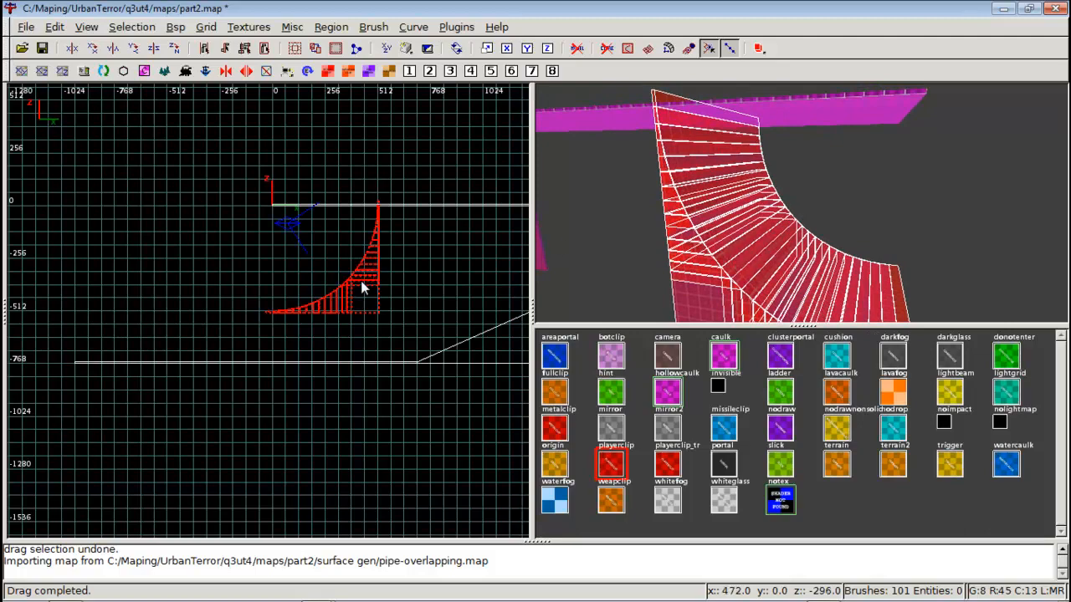
left_click_drag(361, 286, 188, 323)
right_click_drag(232, 323, 354, 289)
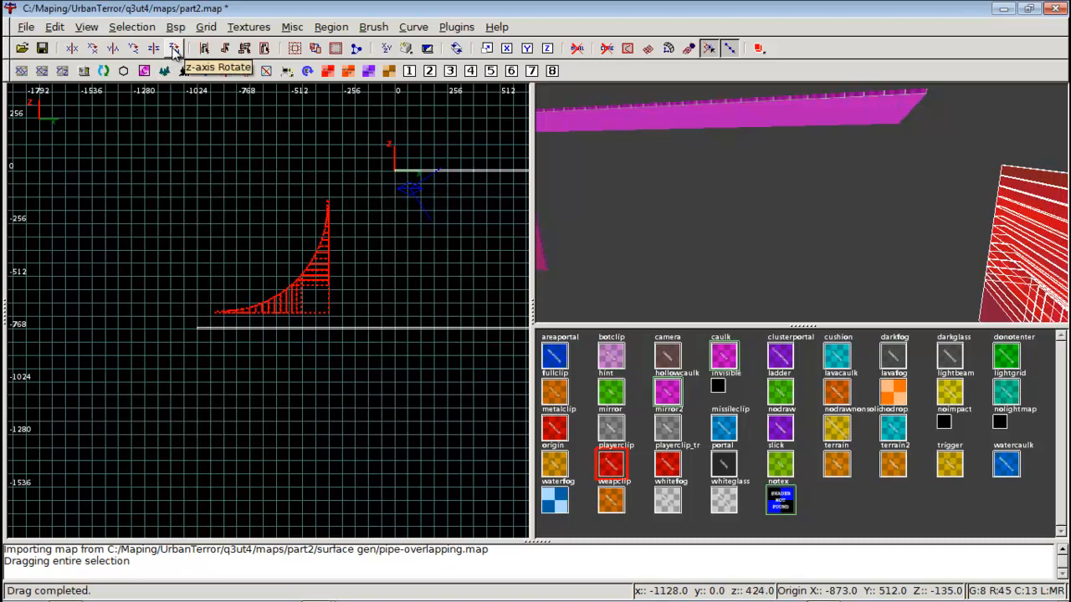
Move the quarter pipe in the top view onto the lower floor's far end, origin about X -1233, Y 1280
key("ctrl+Tab")
key("ctrl+Tab")
key("ctrl+Tab")
key("ctrl+Tab")
key("ctrl+Tab")
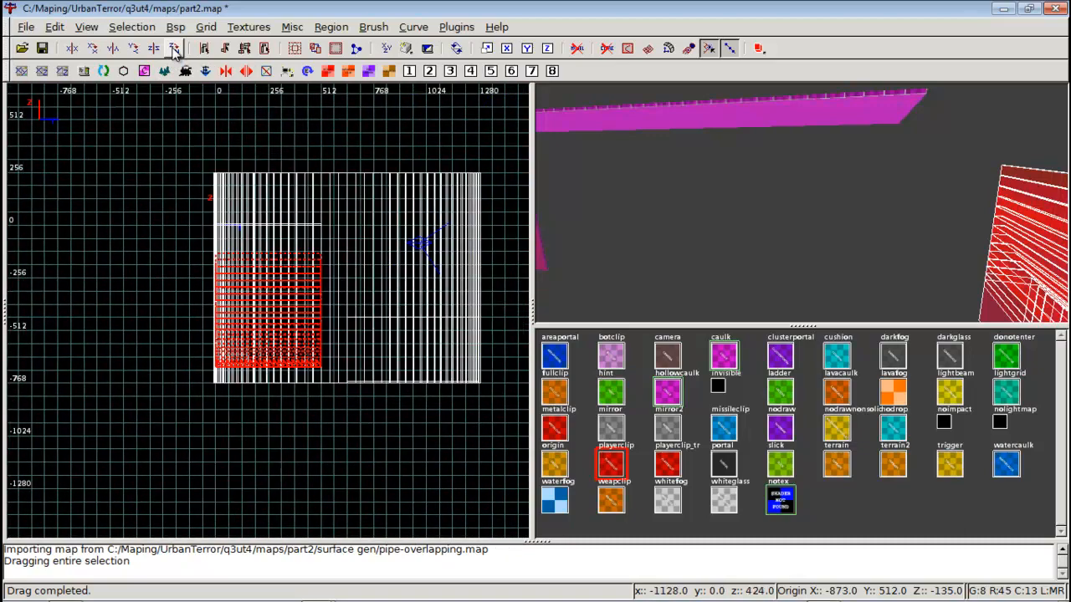
scroll(298, 201, "down", 2)
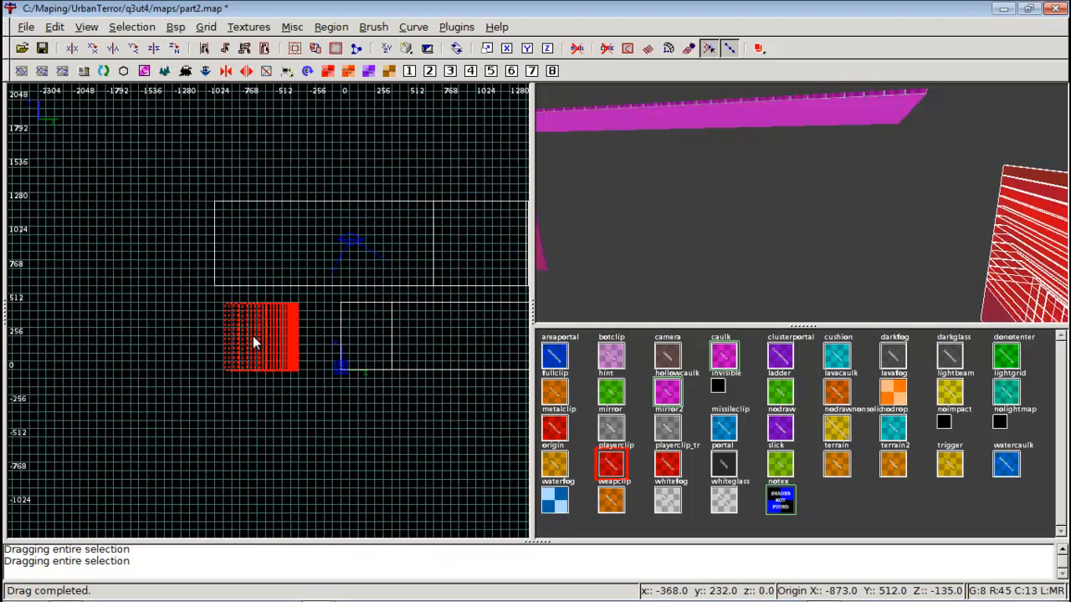
mouse_move(251, 342)
left_mouse_down()
mouse_move(213, 257)
mouse_move(229, 237)
left_mouse_up()
right_click_drag(229, 237, 55, 216)
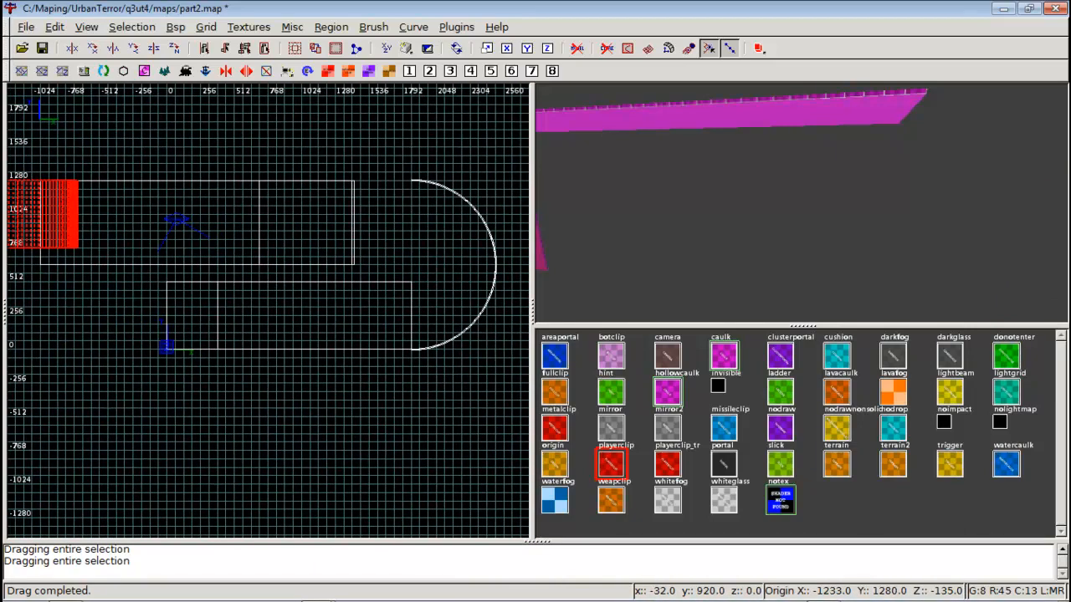
right_click_drag(240, 253, 340, 247)
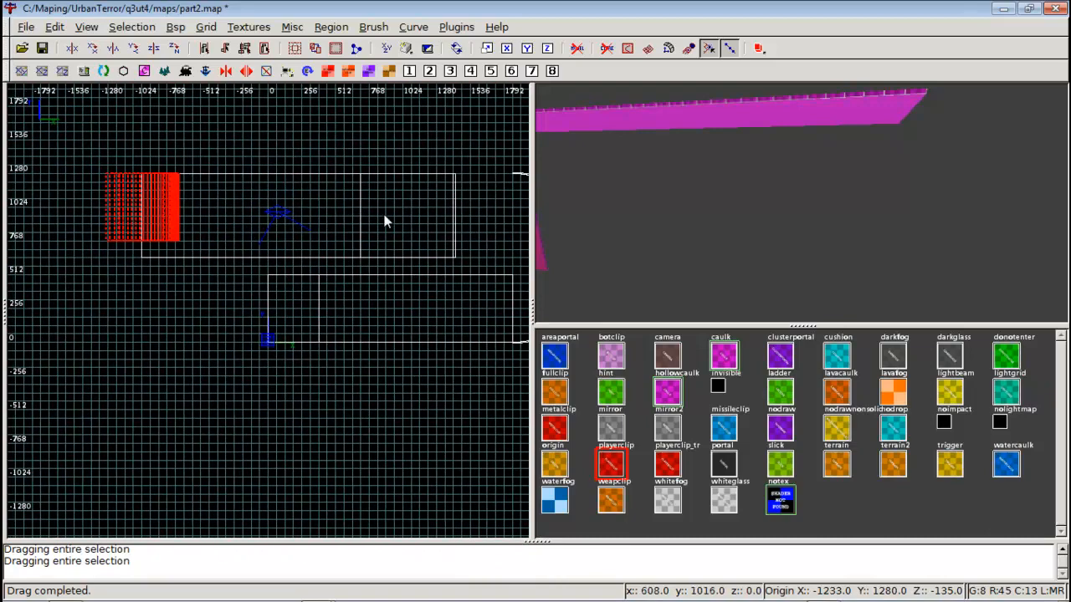
right_click(662, 170)
key("Right")
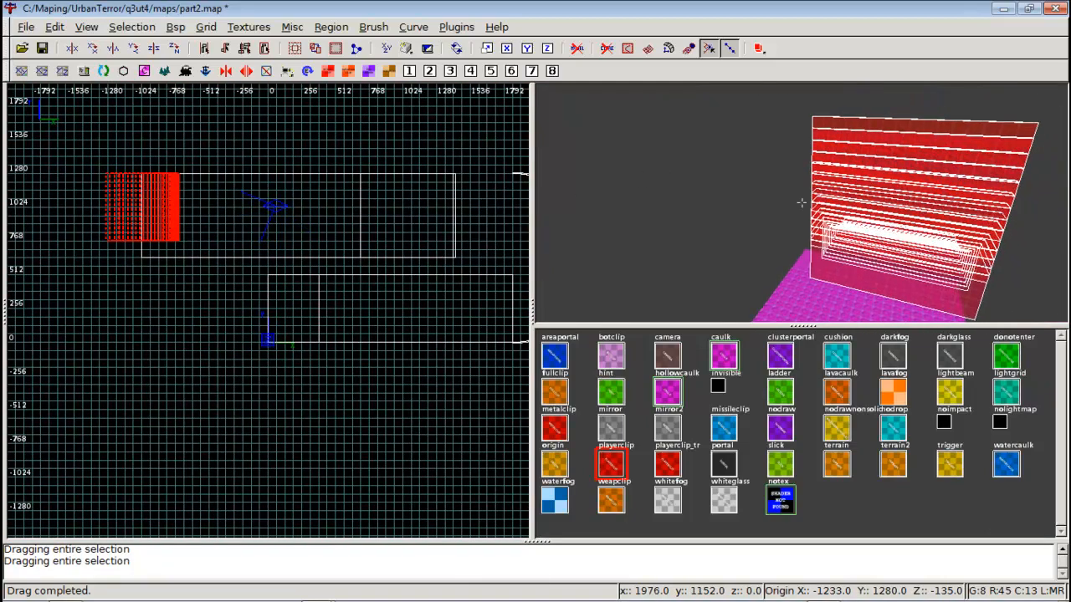
key("Right")
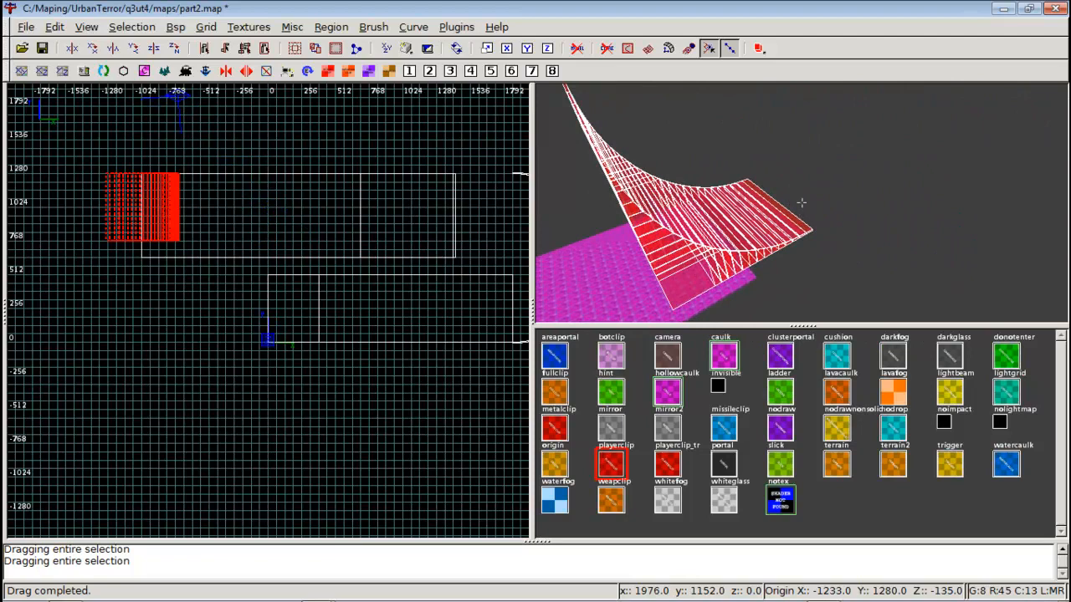
right_click(801, 202)
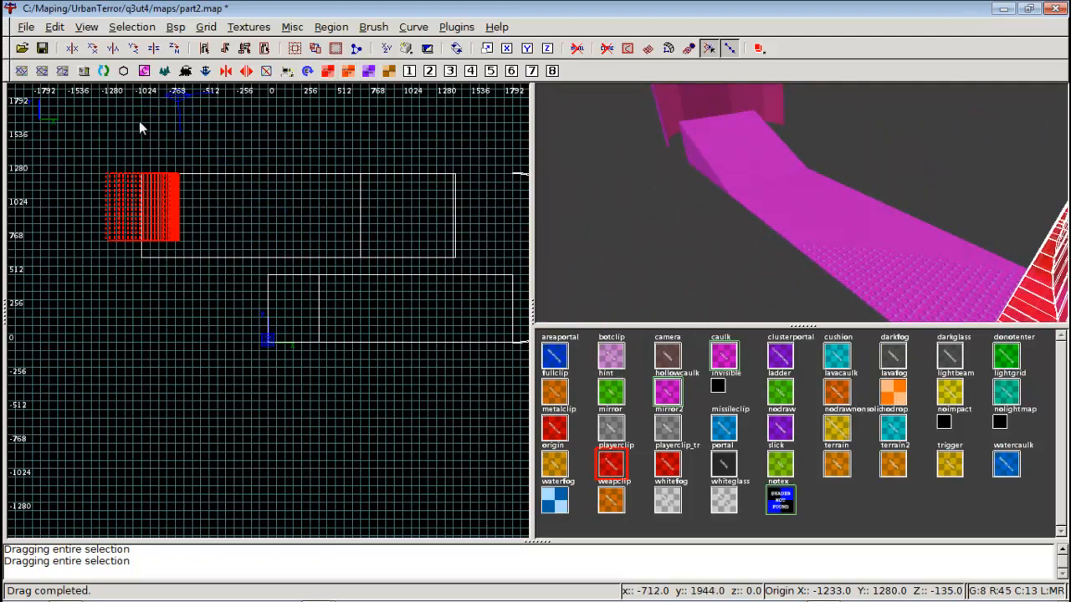
Rotate the quarter pipe about the z-axis until its low edge faces the floor, and move it to the floor's end, origin X -1512
left_click(173, 47)
scroll(142, 197, "up", 5)
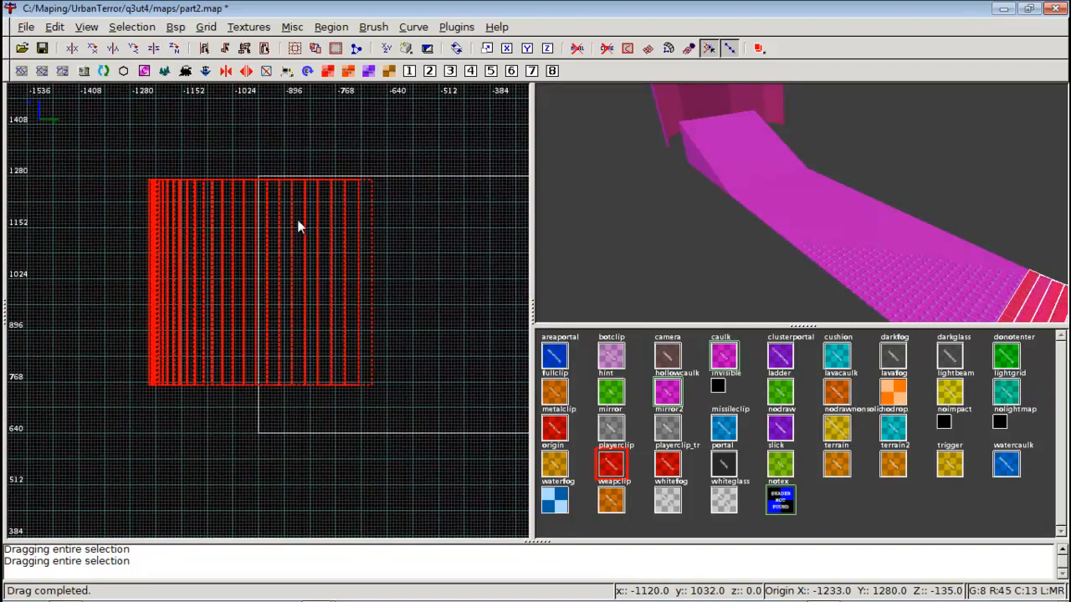
left_click_drag(299, 226, 187, 224)
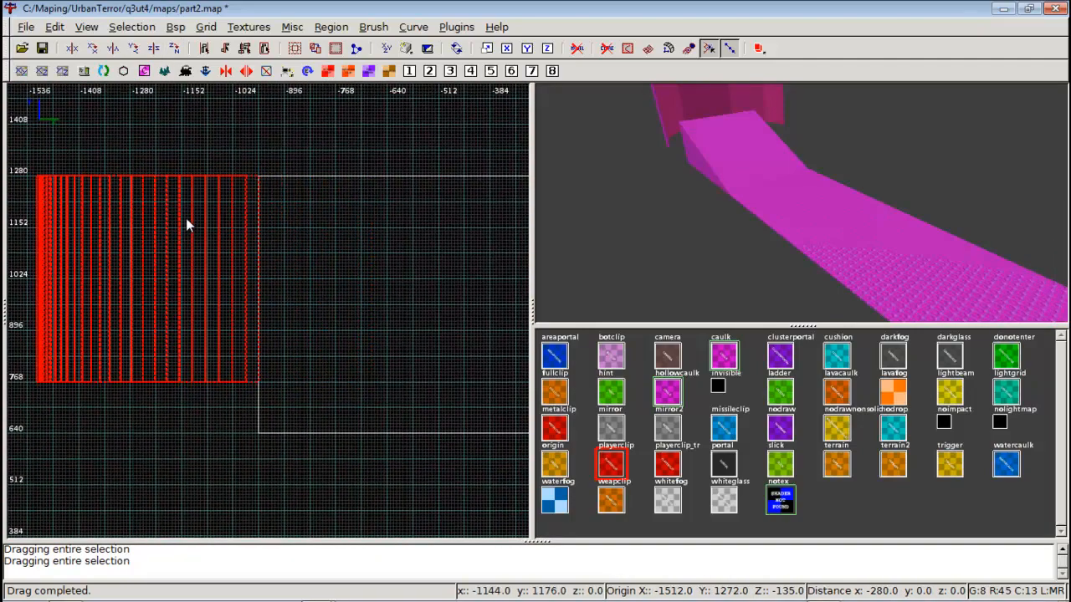
Lower the quarter pipe onto the lower floor in the side view, slightly overlapping the floor's end, origin X -1480, Z -215
key("ctrl+Tab")
right_click_drag(193, 224, 235, 253)
scroll(202, 230, "up", 3)
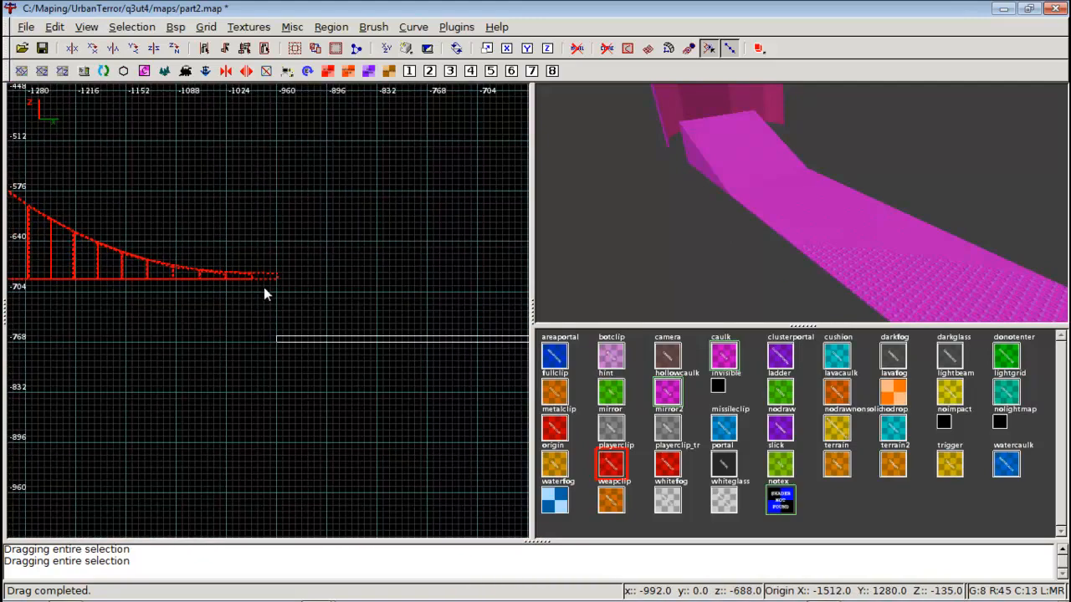
left_click_drag(244, 279, 268, 343)
right_click(636, 281)
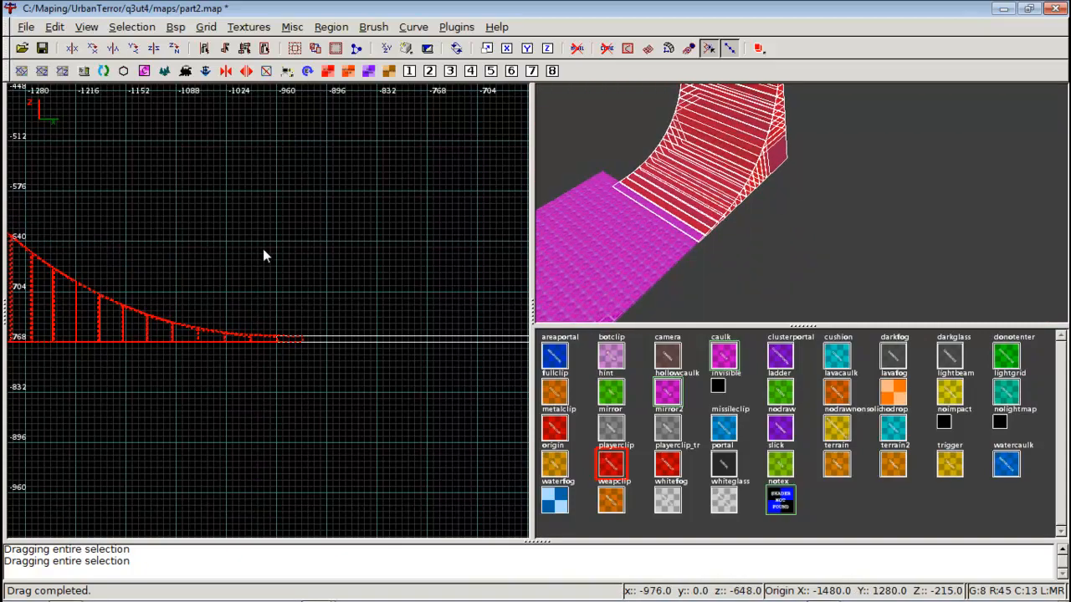
scroll(265, 248, "down", 2)
key("ctrl+Tab")
key("ctrl+Tab")
scroll(266, 248, "down", 2)
scroll(264, 246, "down", 1)
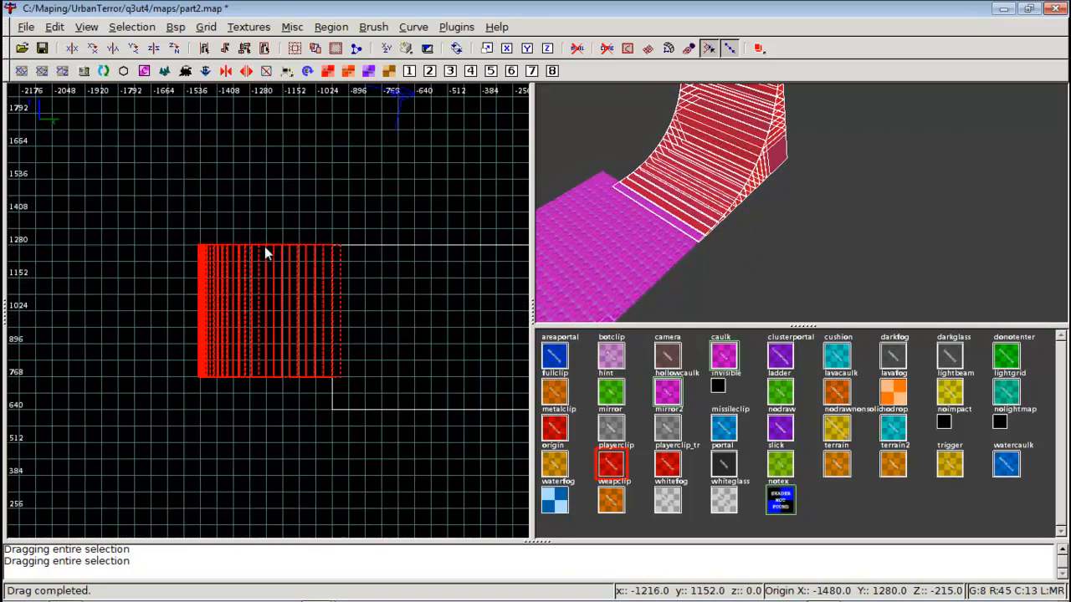
right_click_drag(265, 246, 174, 215)
right_click(693, 181)
right_click(802, 204)
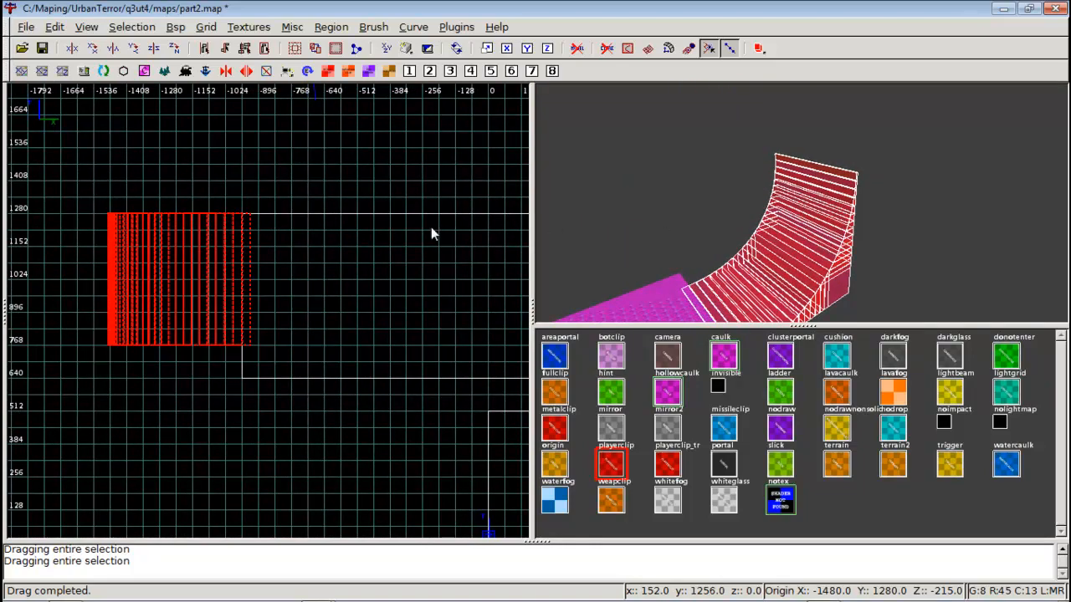
Duplicate the quarter pipe and rotate the copy about the y-axis so that it curves overhead
key("ctrl+Tab")
scroll(323, 242, "up", 2)
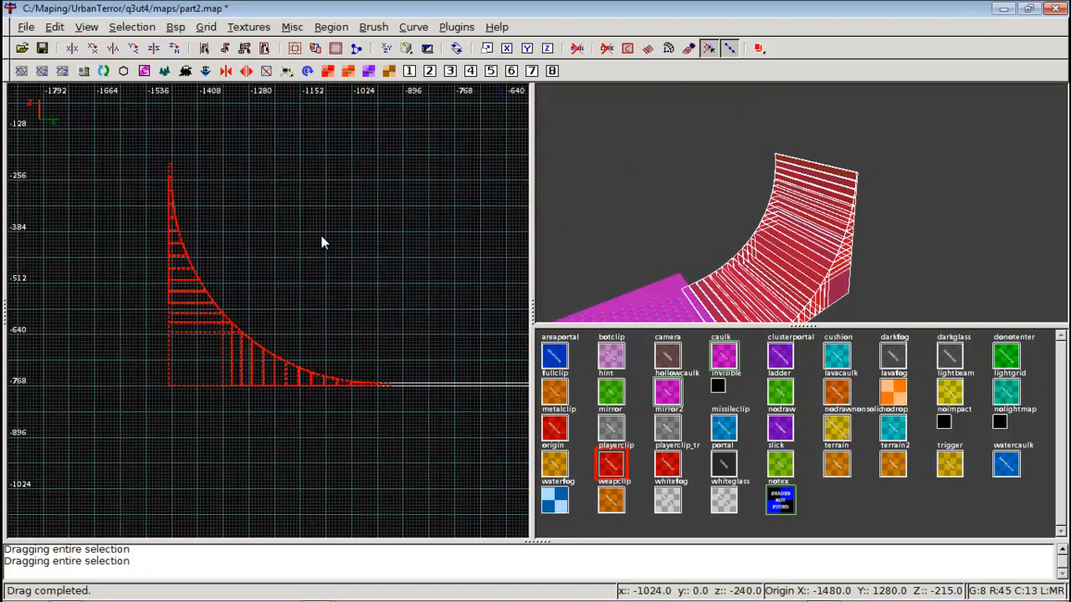
key("space")
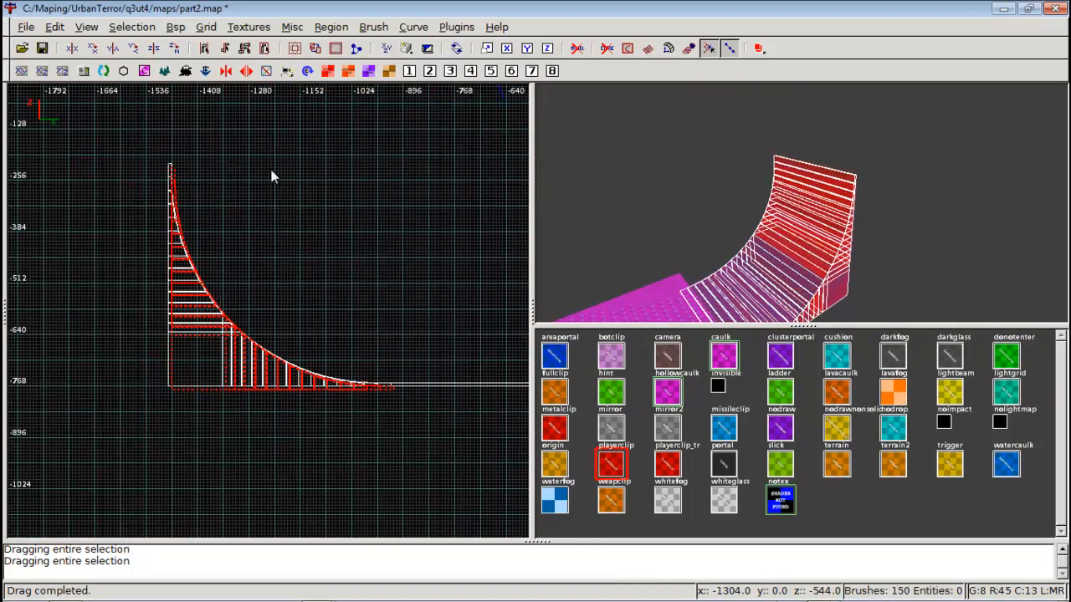
left_click(175, 48)
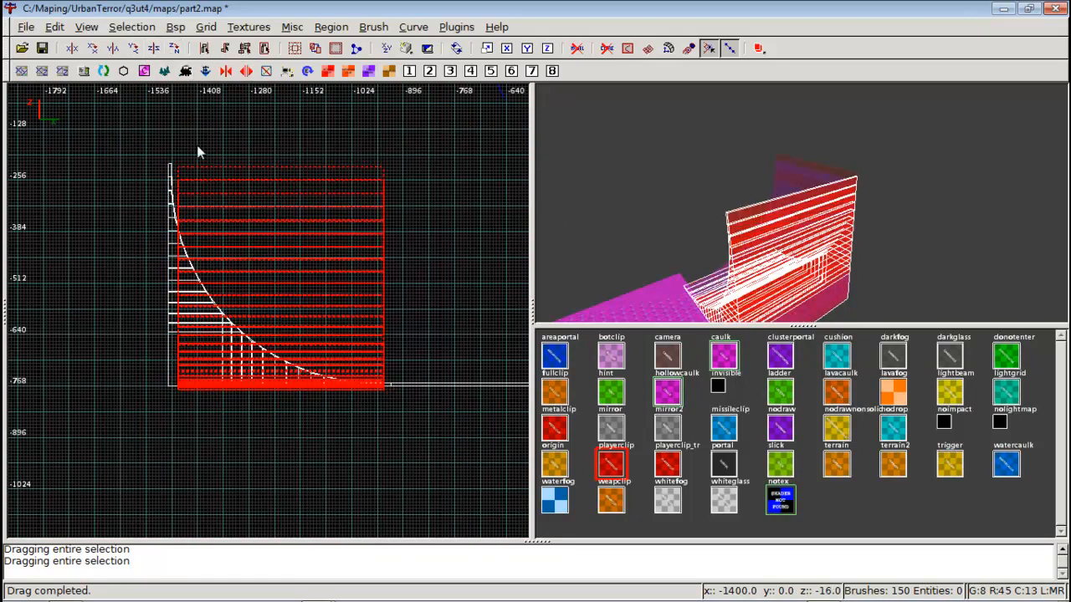
key("ctrl+z")
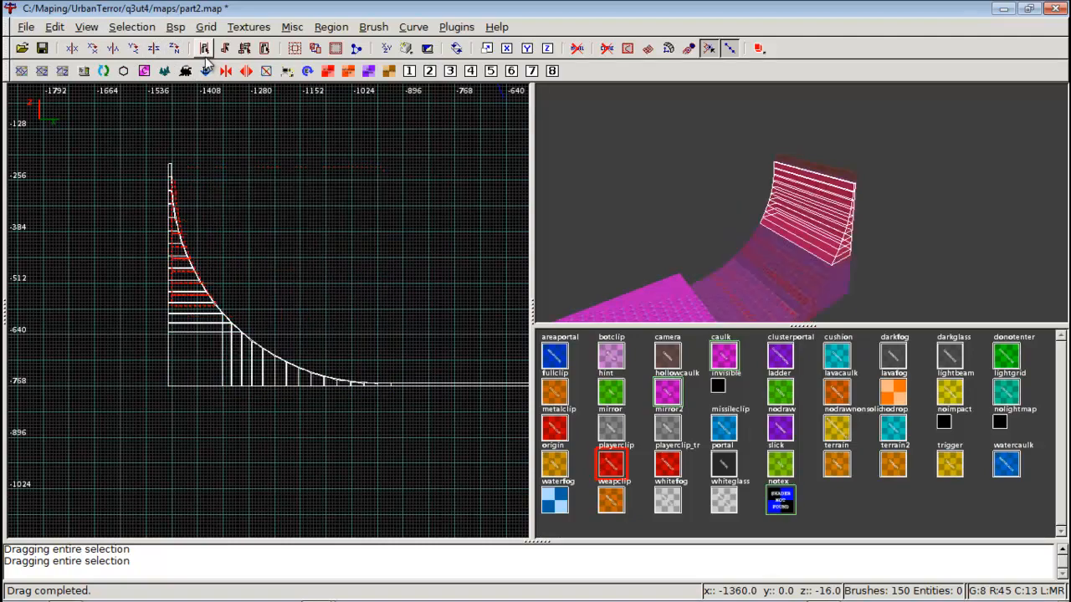
left_click(133, 48)
Move the rotated copy onto the upper edge of the original quarter pipe, origin X -1480, Z 272, and deselect it
right_click_drag(227, 207, 254, 286)
left_click_drag(241, 289, 244, 126)
right_click_drag(220, 152, 236, 216)
scroll(235, 198, "up", 5)
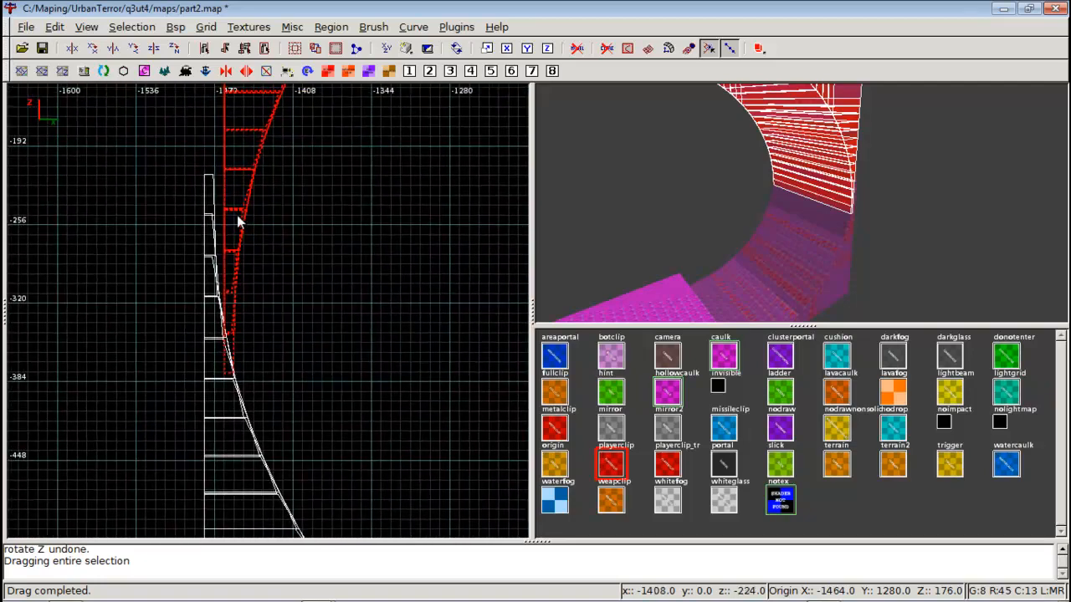
mouse_move(237, 216)
left_mouse_down()
mouse_move(213, 168)
mouse_move(210, 106)
left_mouse_up()
scroll(205, 174, "up", 5)
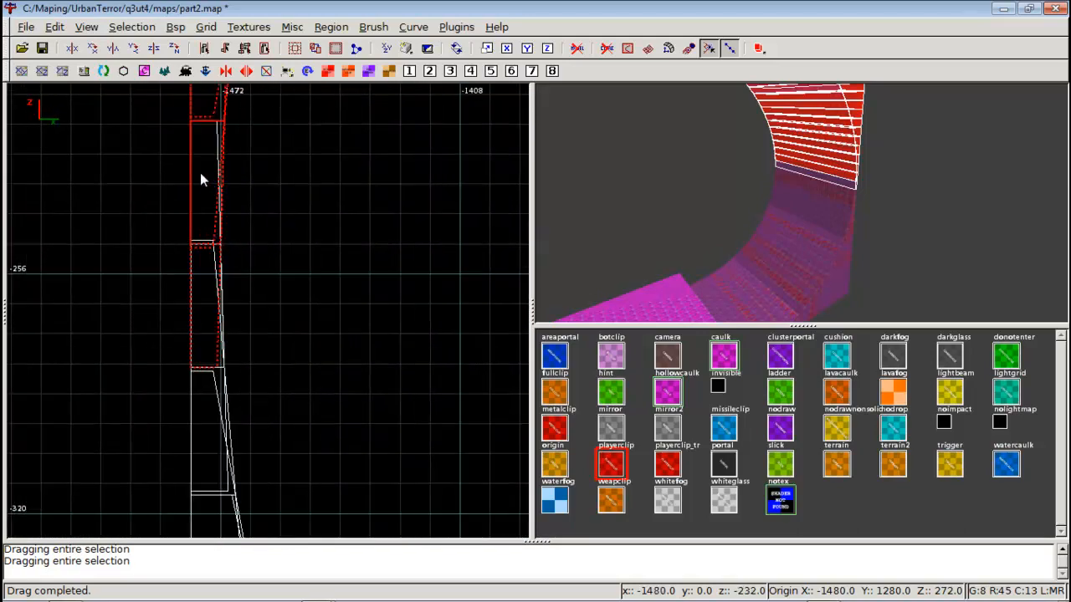
mouse_move(201, 177)
left_mouse_down()
mouse_move(208, 159)
mouse_move(206, 173)
left_mouse_up()
right_click(686, 163)
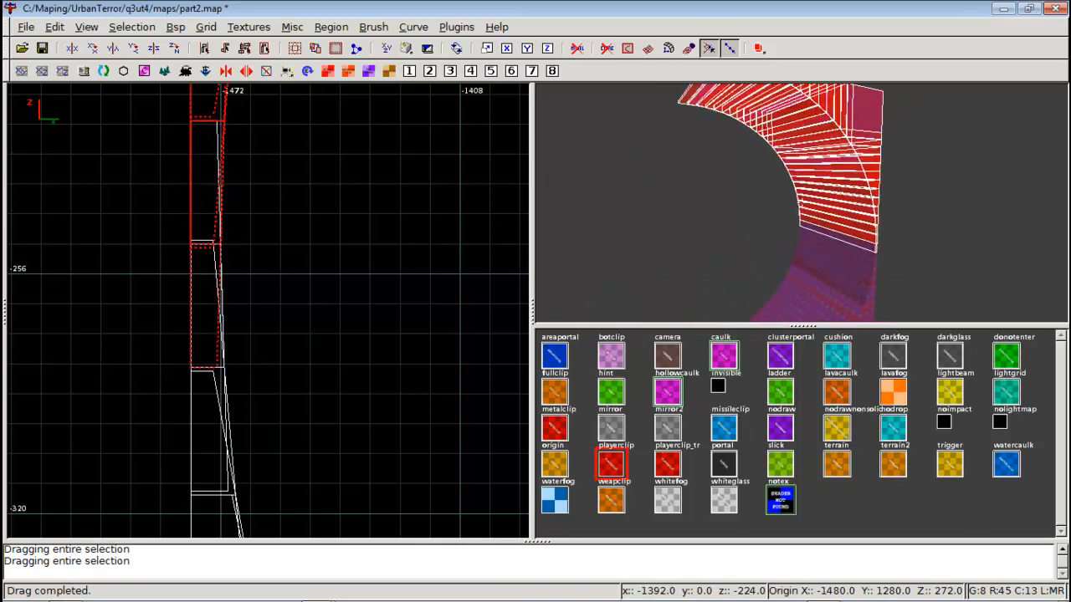
right_click(800, 202)
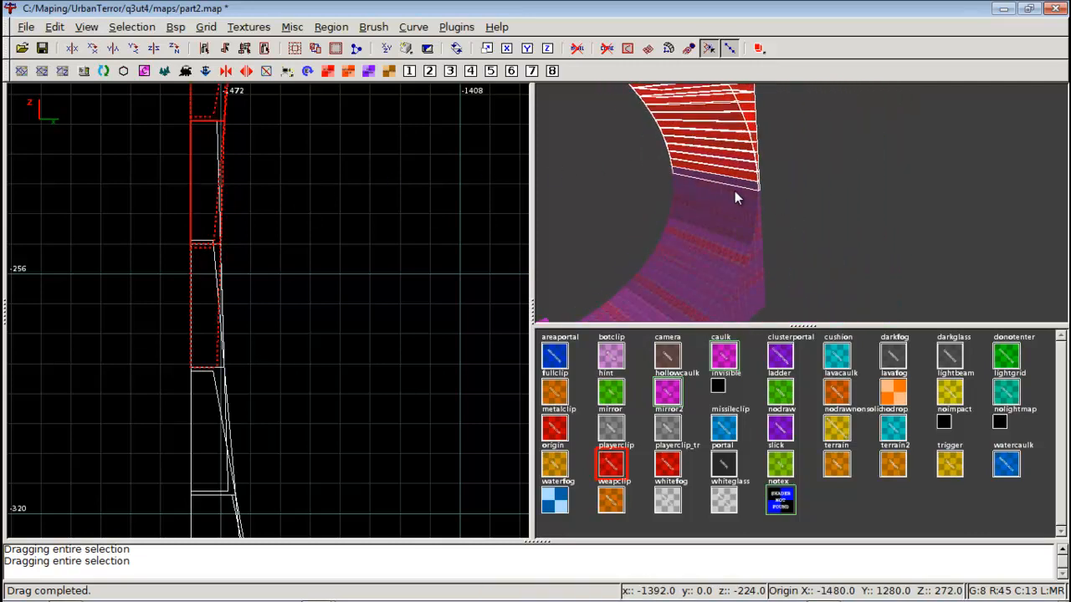
key("Escape")
Select the lower floor, the adjoining ramp and the thin wall brush at the ramp's high end
right_click(672, 203)
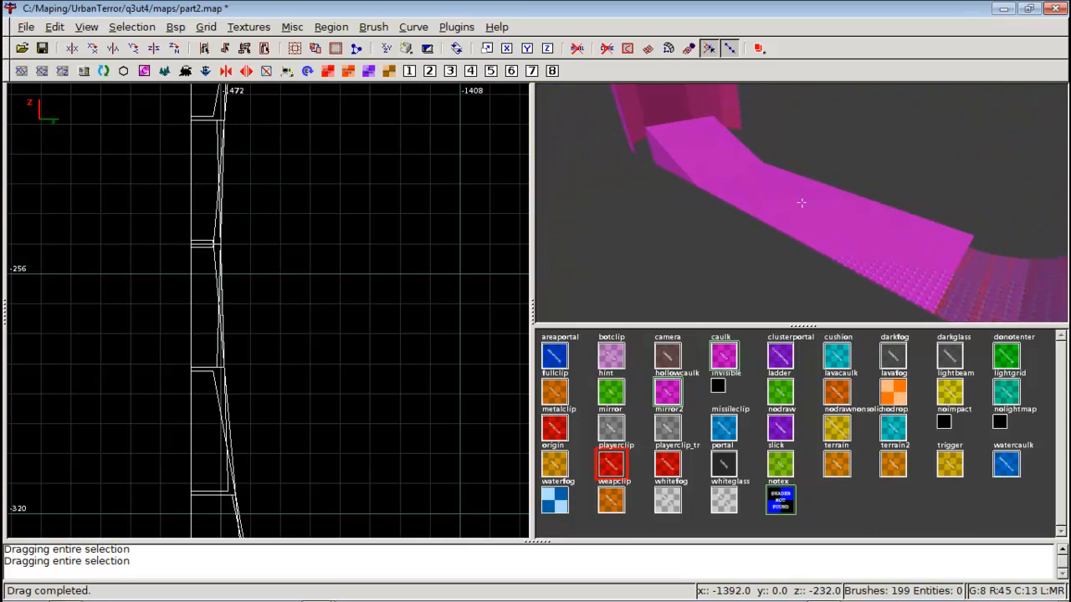
scroll(371, 210, "down", 10)
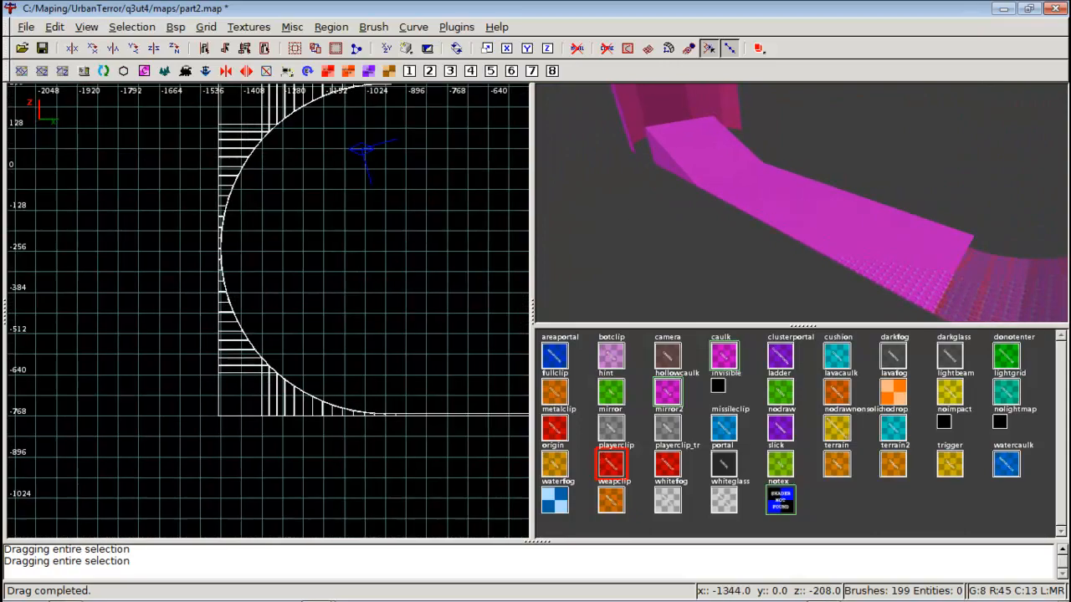
right_click_drag(362, 270, 334, 259)
right_click(802, 202)
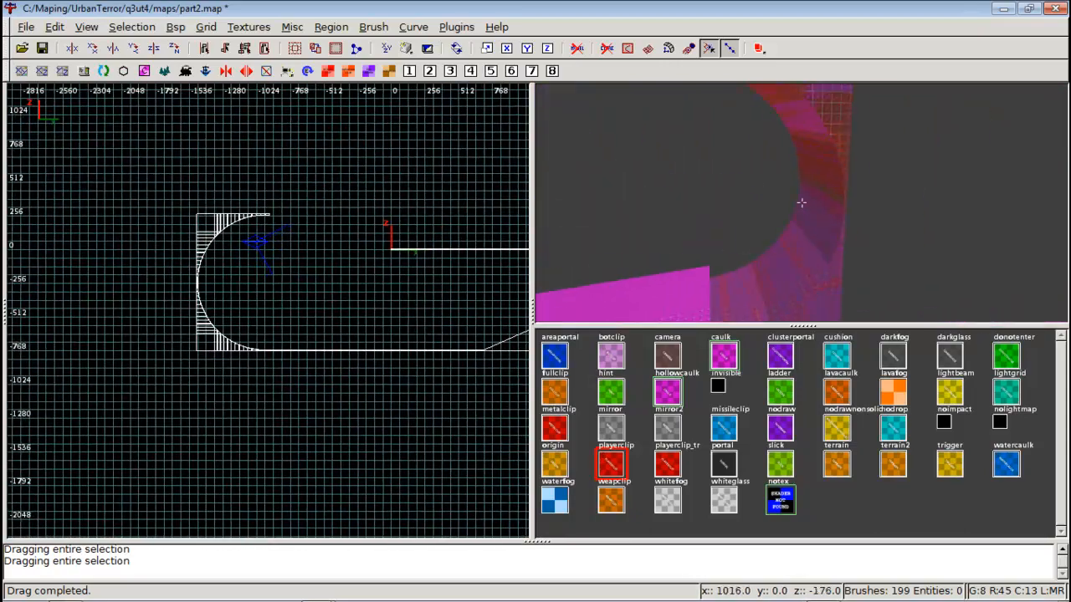
scroll(802, 202, "down", 6)
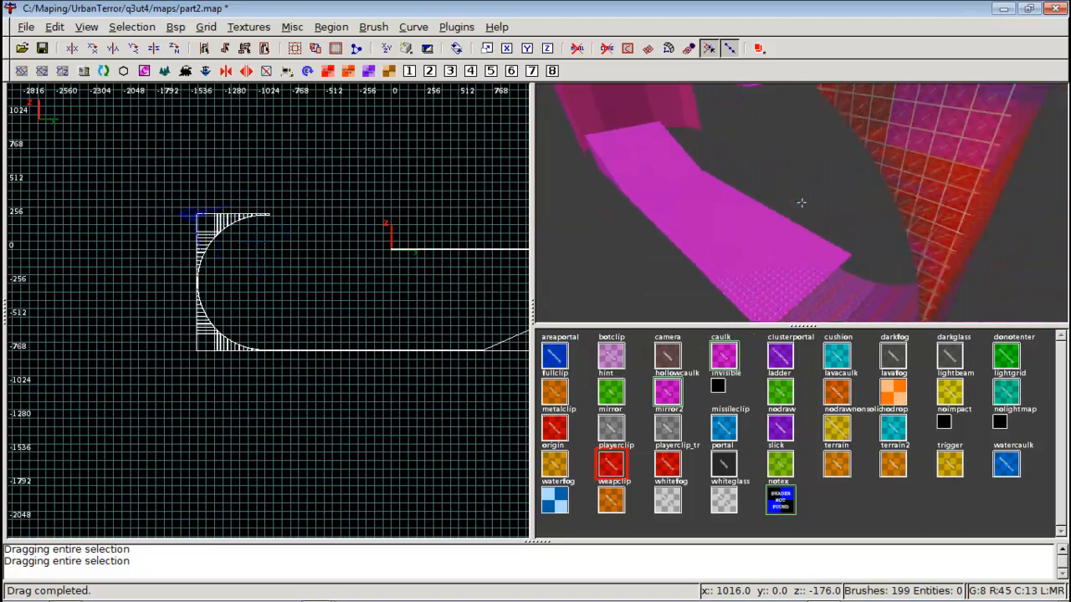
scroll(802, 203, "down", 8)
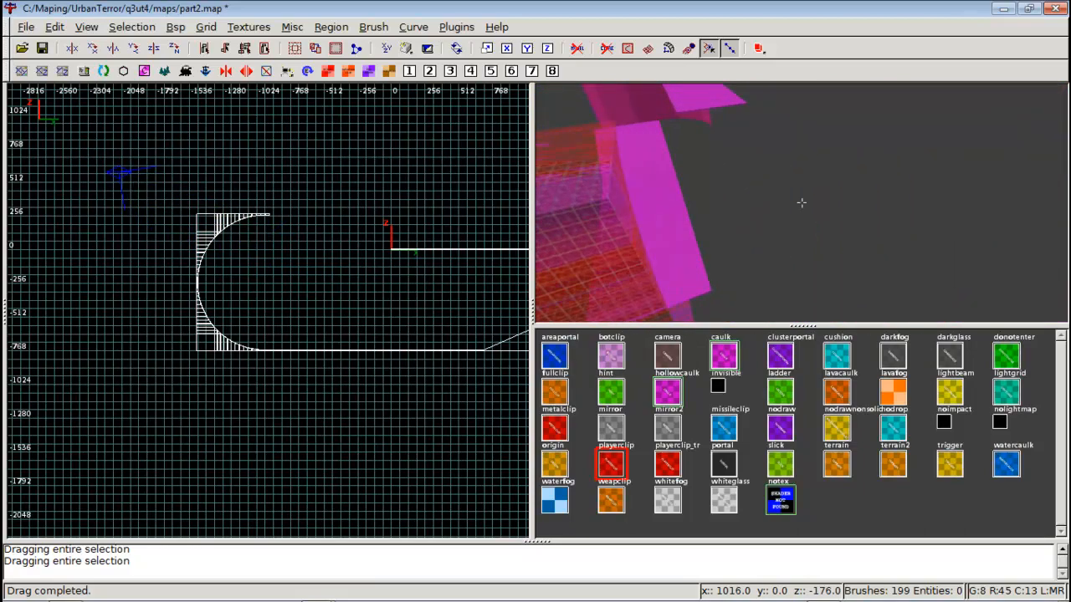
left_click(707, 186, "shift")
left_click(699, 277, "shift")
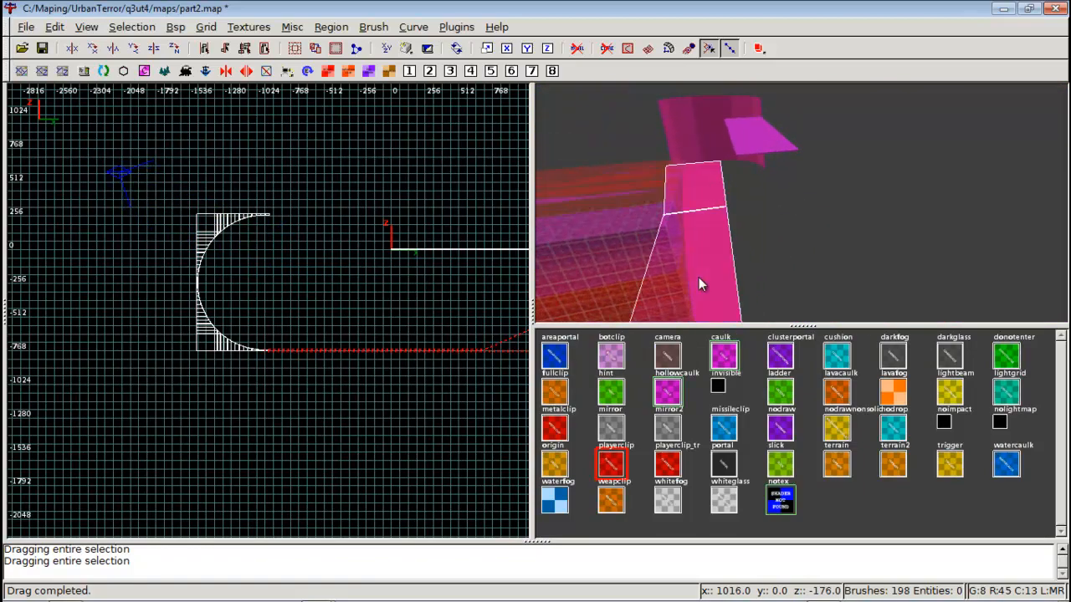
right_click(712, 193)
scroll(801, 203, "up", 12)
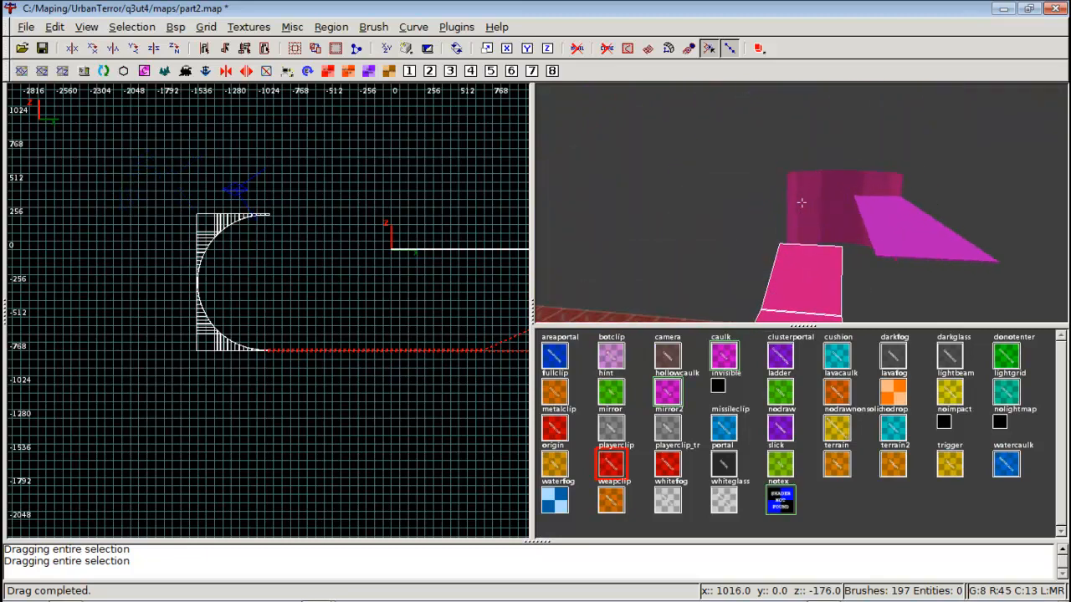
scroll(801, 202, "up", 8)
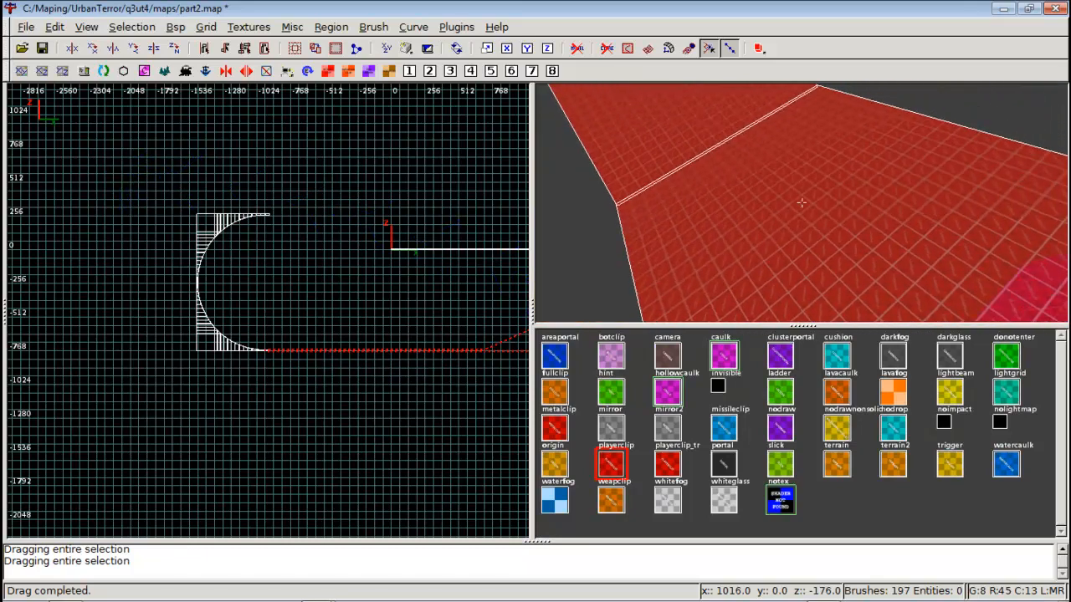
left_click(891, 203, "shift")
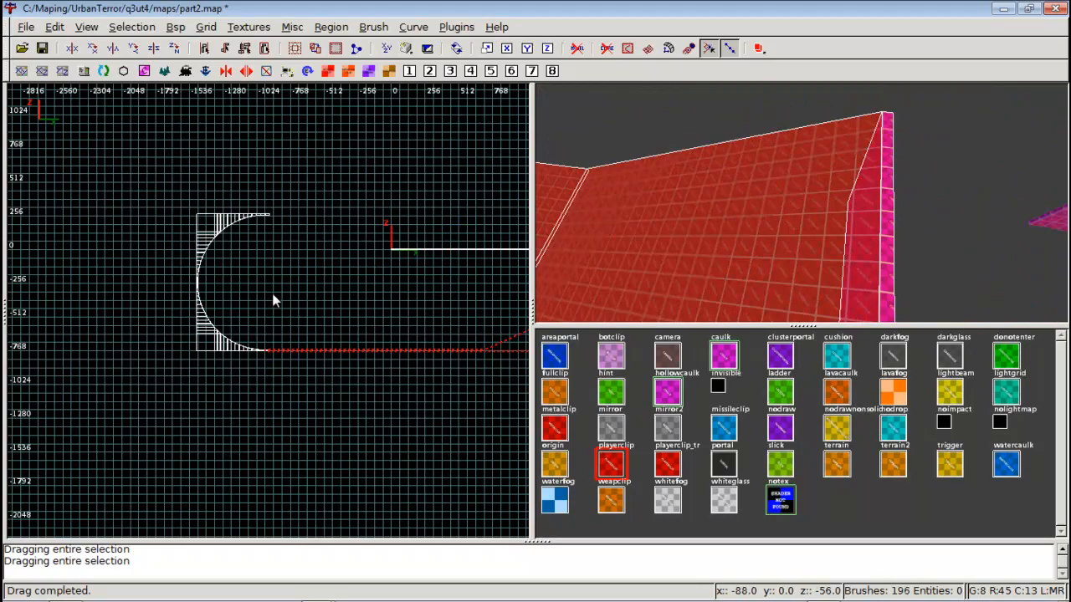
Stretch the selected floor, ramp and wall in the top view almost to the upper floor's edge, about Y 520, and deselect them
key("ctrl+Tab")
key("ctrl+Tab")
scroll(273, 294, "down", 1)
scroll(273, 294, "up", 3)
right_click_drag(273, 295, 234, 219)
scroll(424, 348, "up", 4)
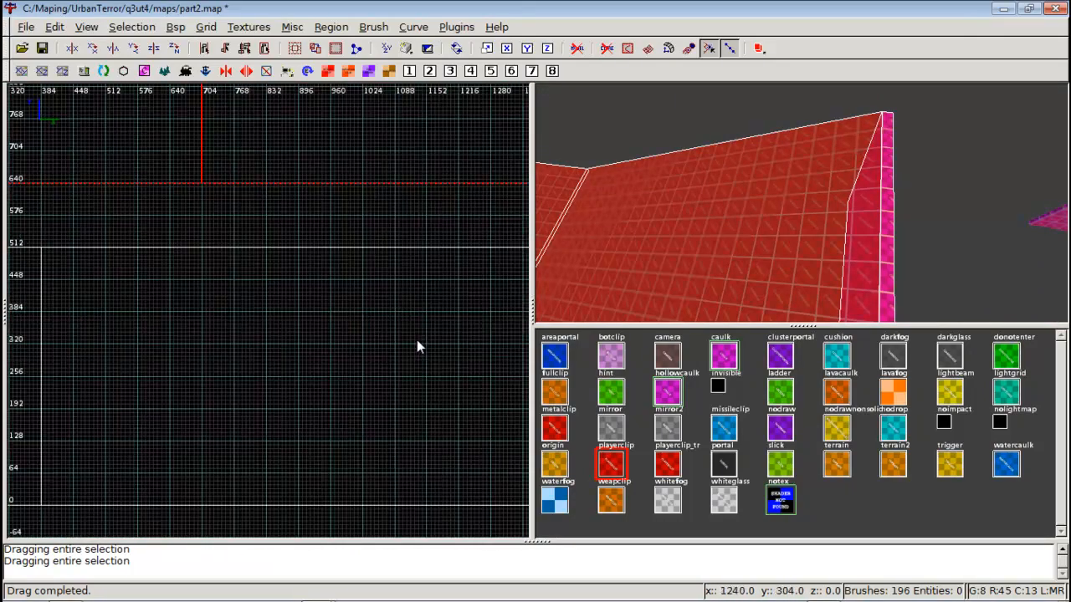
left_click_drag(217, 205, 218, 263)
left_click_drag(327, 255, 535, 276)
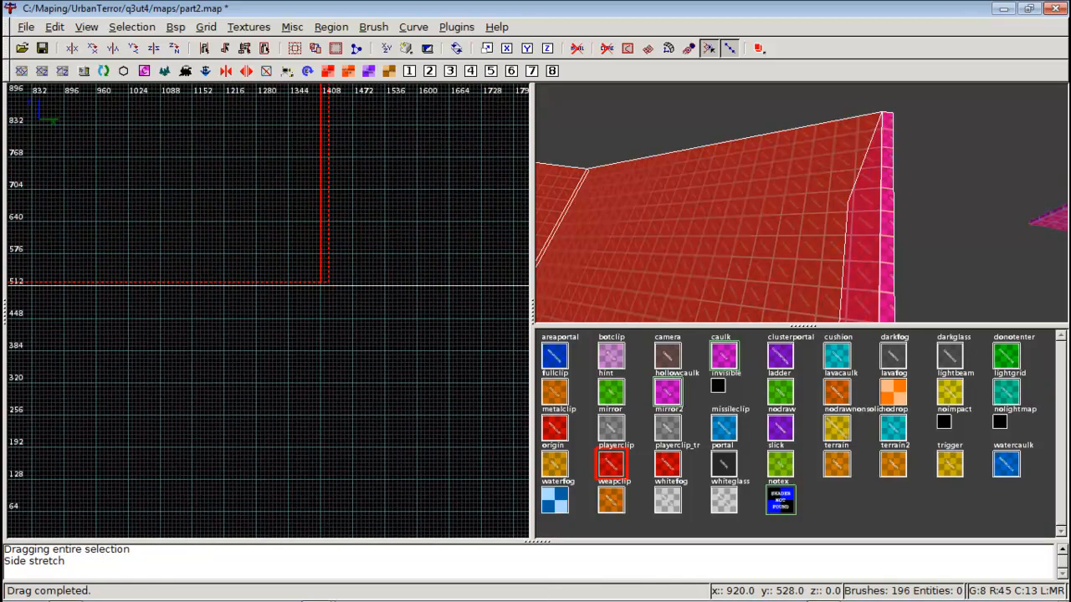
scroll(498, 259, "down", 7)
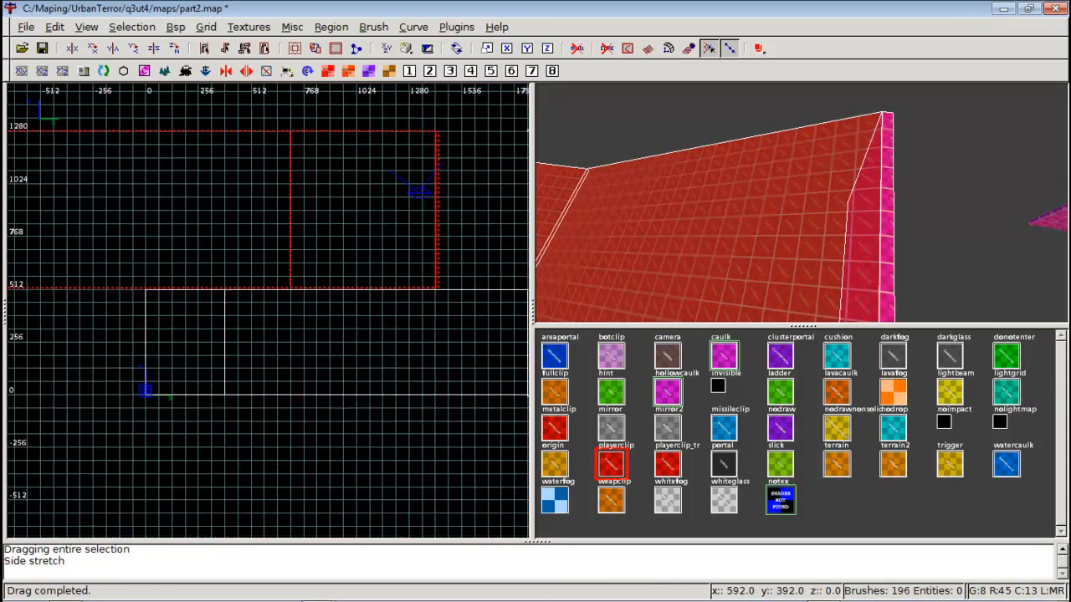
key("Escape")
right_click(792, 177)
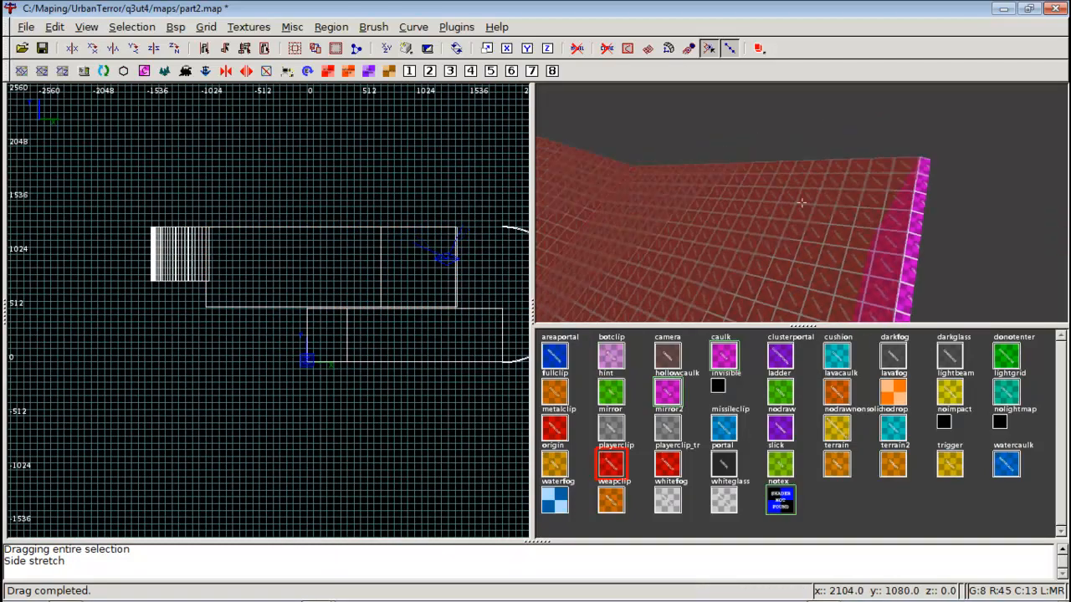
key("Up")
right_click(710, 235)
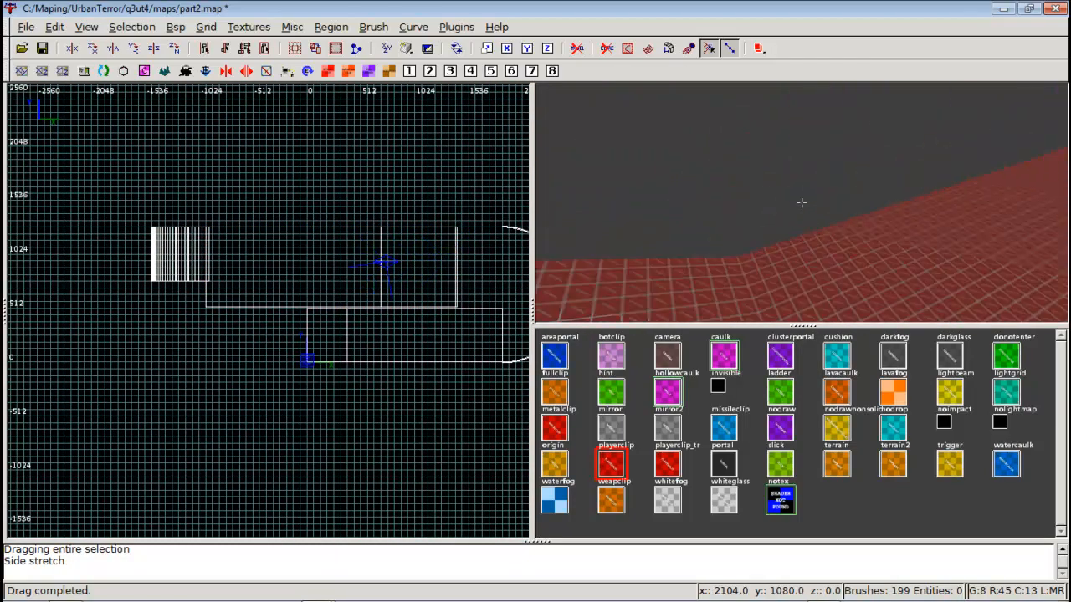
Apply the caulk texture to the lower floor and the adjoining ramp and deselect them
right_click(802, 200)
left_click(981, 261, "shift")
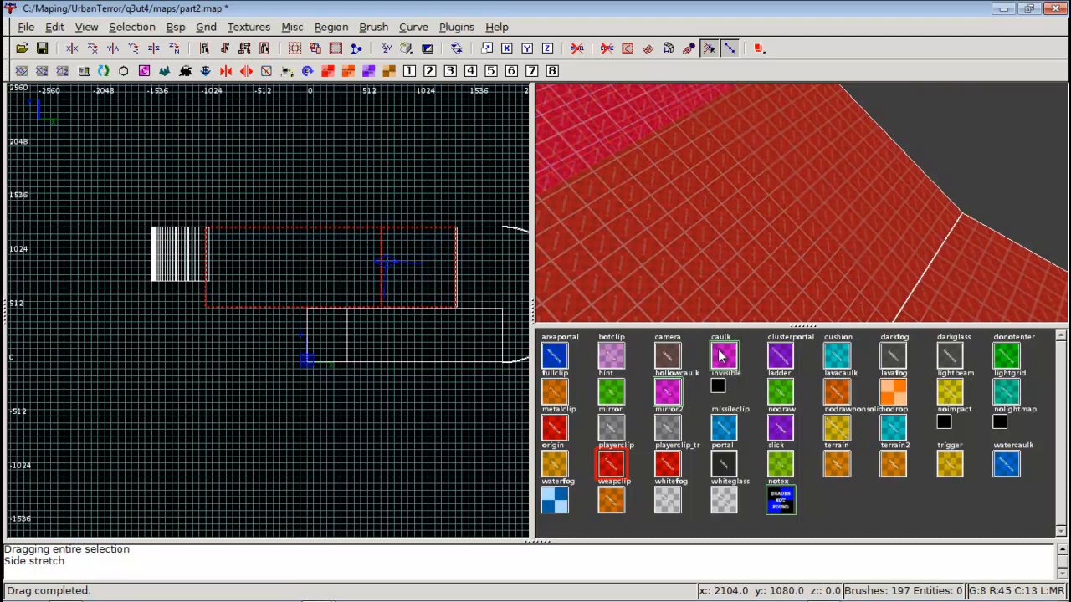
left_click(735, 360)
key("Escape")
Select the brushes of the overhead quarter pipe and continue the selection down the upper part of the quarter pipe below it
right_click(972, 224)
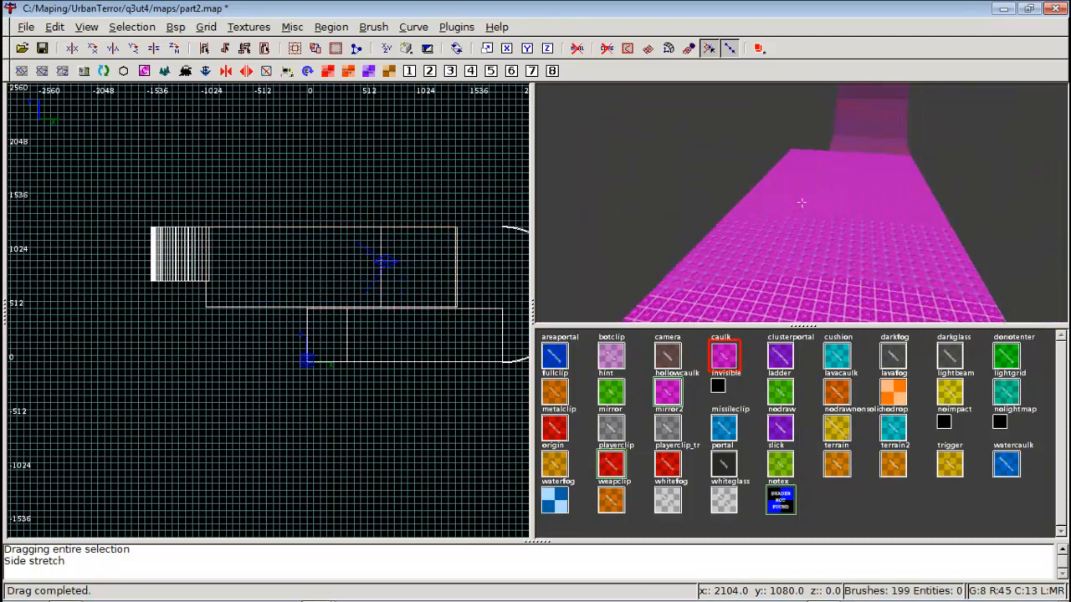
key("Up")
right_click(801, 202)
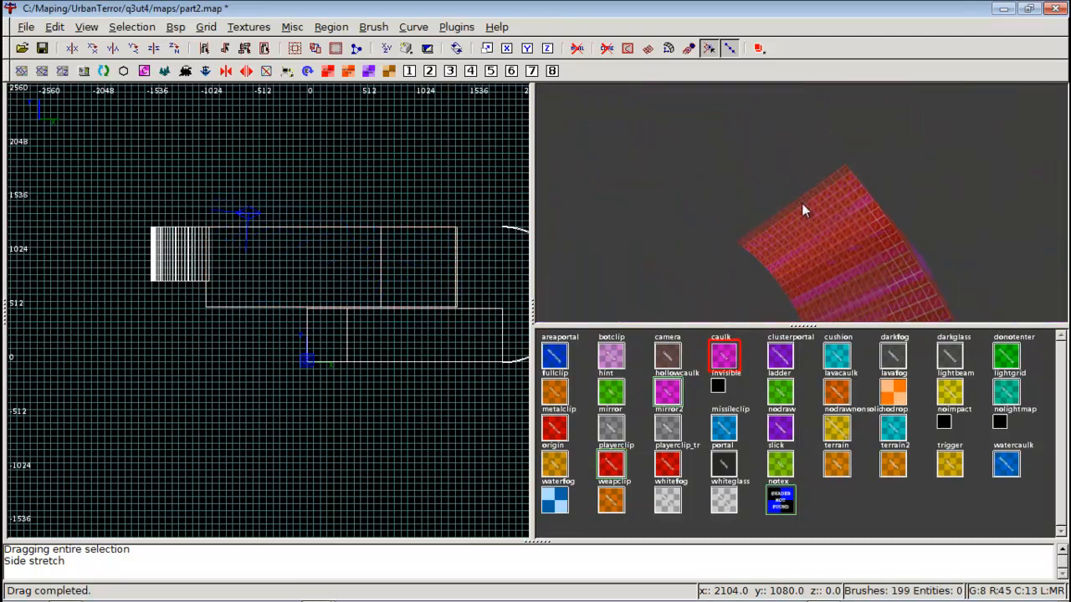
left_click(804, 202, "shift")
left_click_drag(804, 202, 876, 277, "shift")
right_click(880, 312)
right_click(801, 202)
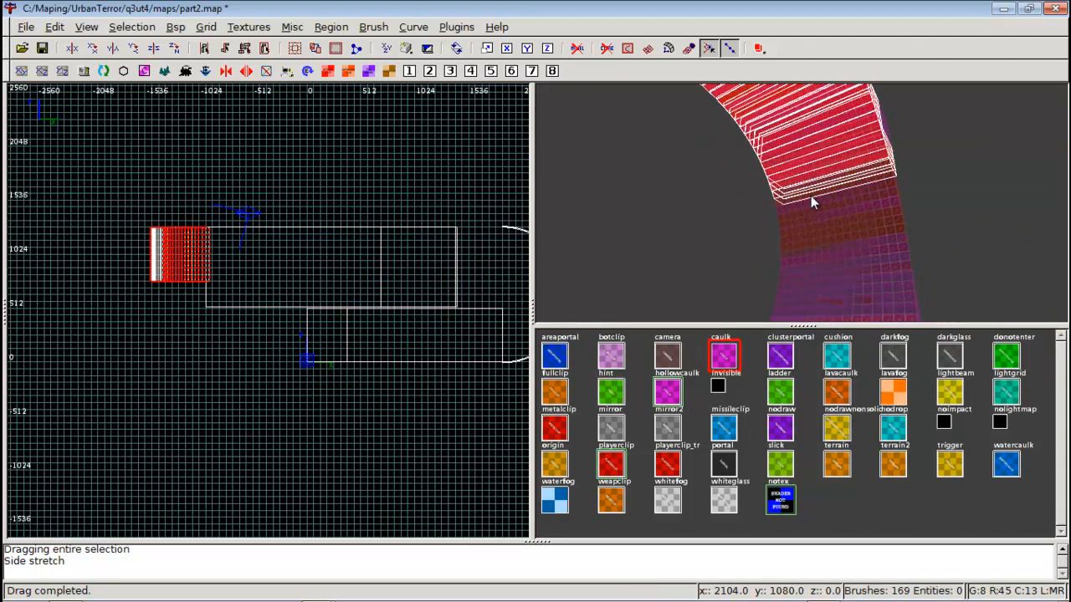
left_click_drag(811, 196, 812, 234, "shift")
mouse_move(822, 191)
left_mouse_down("shift")
mouse_move(823, 256)
mouse_move(842, 253)
left_mouse_up("shift")
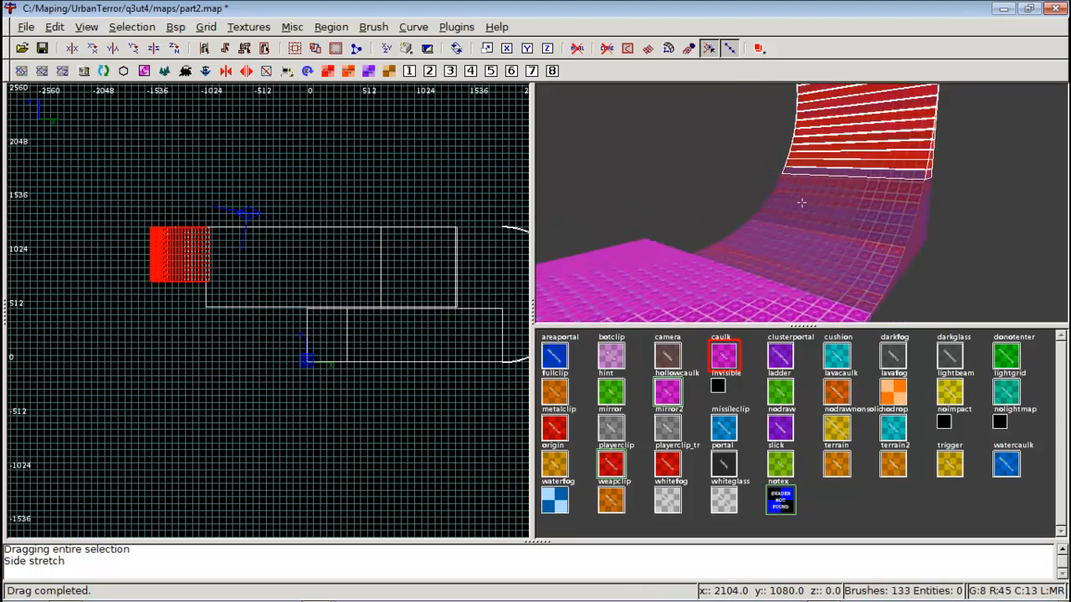
Add the remaining half pipe brushes down to the lower floor and both square corner brushes to the selection
right_click(802, 203)
mouse_move(810, 212)
left_mouse_down("shift")
mouse_move(784, 305)
mouse_move(756, 322)
left_mouse_up("shift")
left_click(747, 314, "shift")
right_click(834, 270)
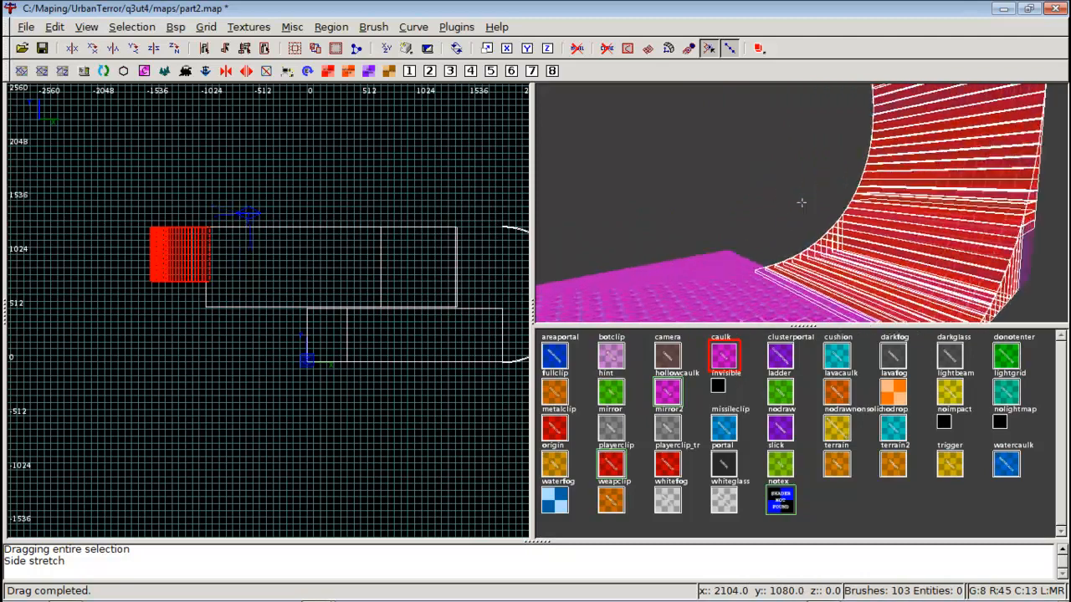
right_click(855, 218)
left_click(854, 218, "shift")
right_click(855, 219)
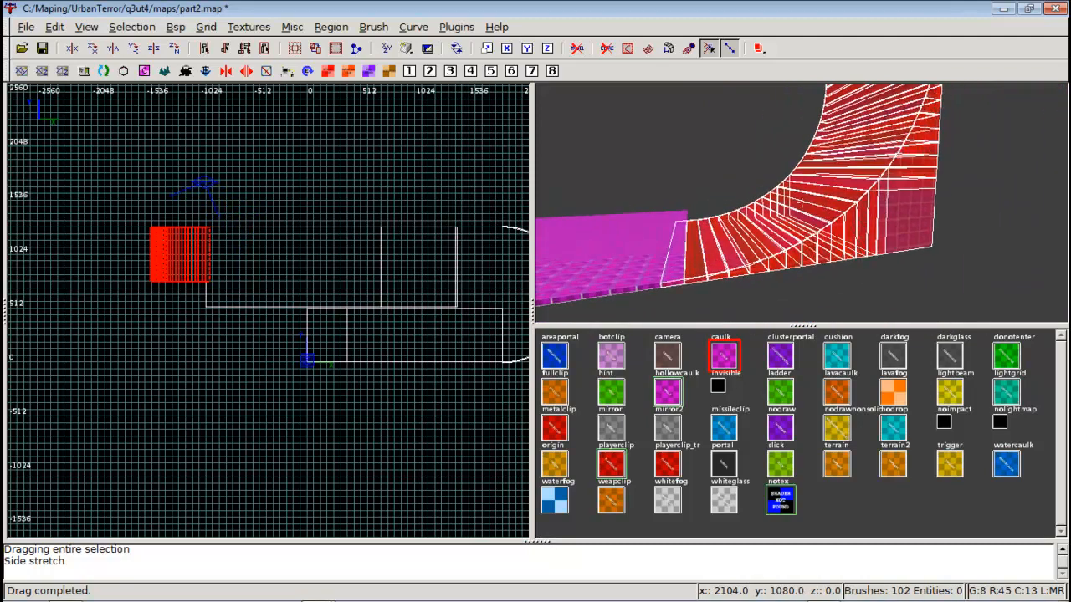
right_click(801, 204)
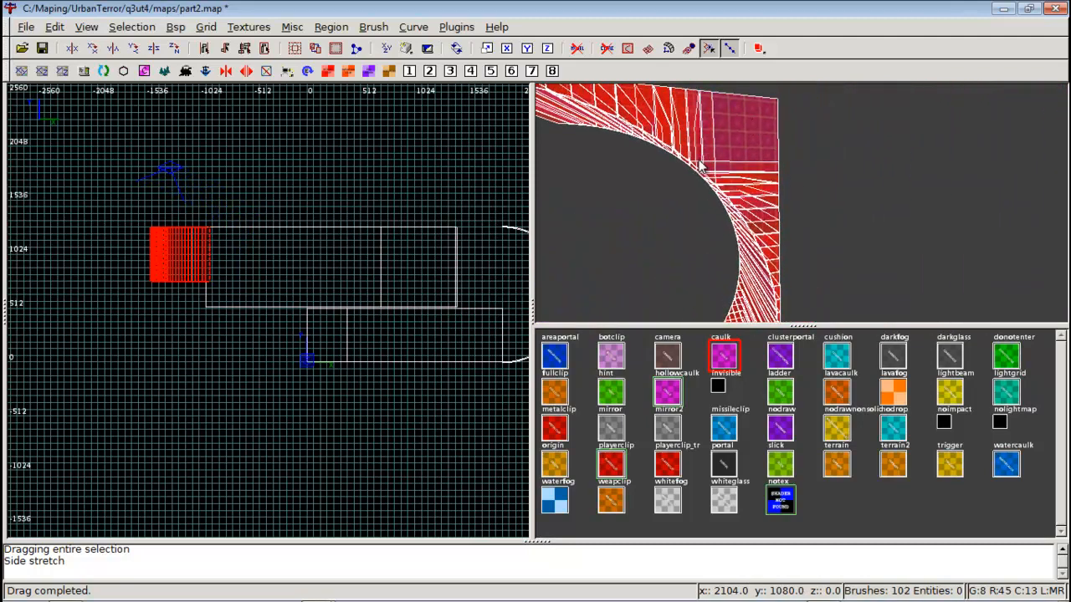
right_click(691, 192)
right_click(801, 203)
left_click(717, 201, "shift")
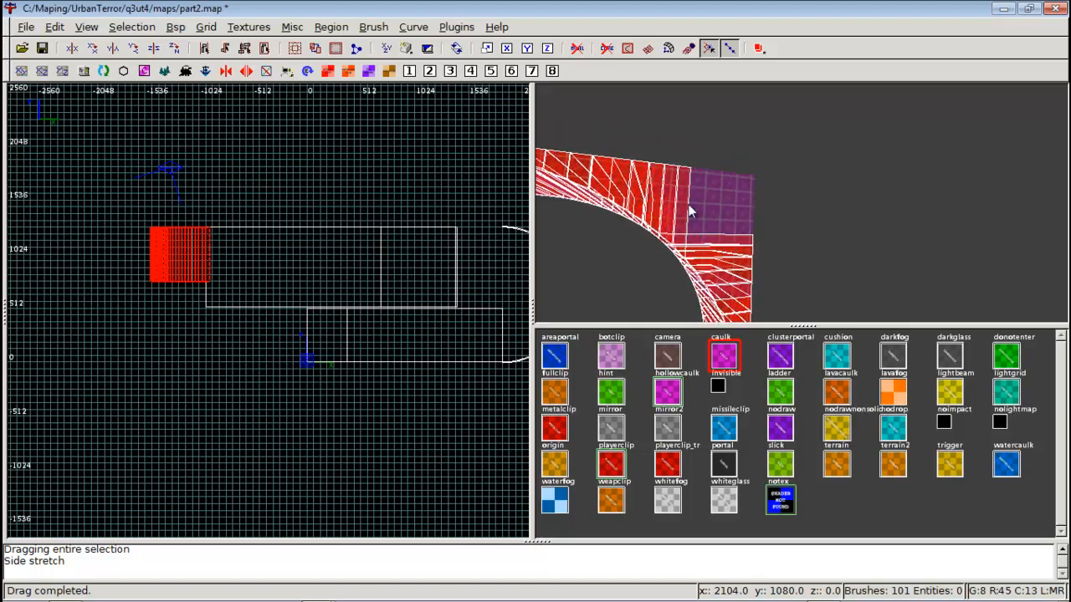
left_click(685, 205, "shift")
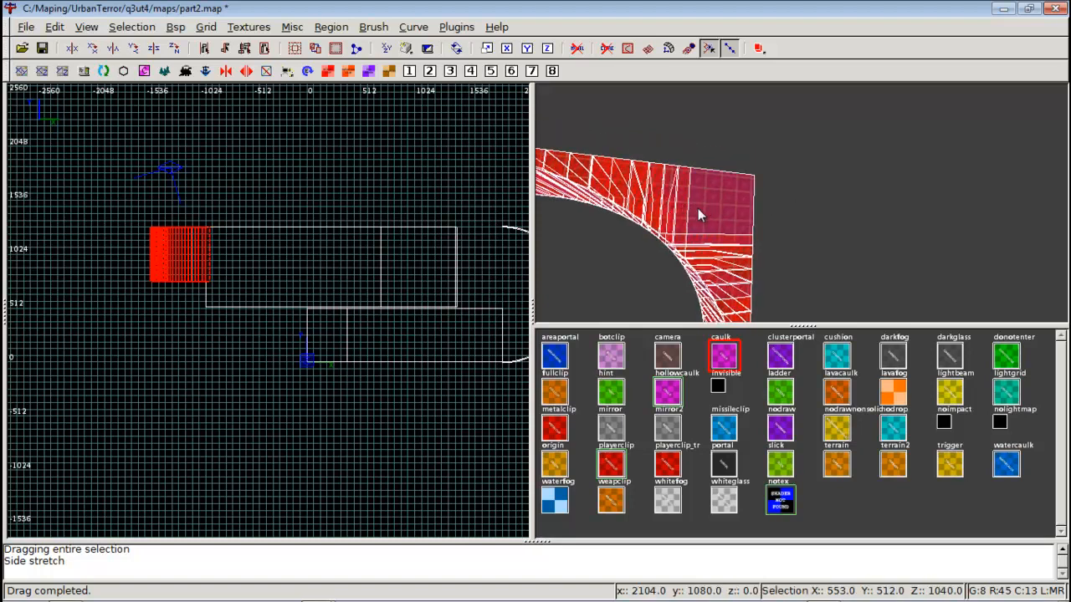
Stretch the selected half pipe in the top view to the lower floor's long edge, about Y 520
scroll(148, 300, "up", 3)
right_click_drag(148, 300, 206, 236)
key("ctrl+Tab")
scroll(265, 297, "up", 4)
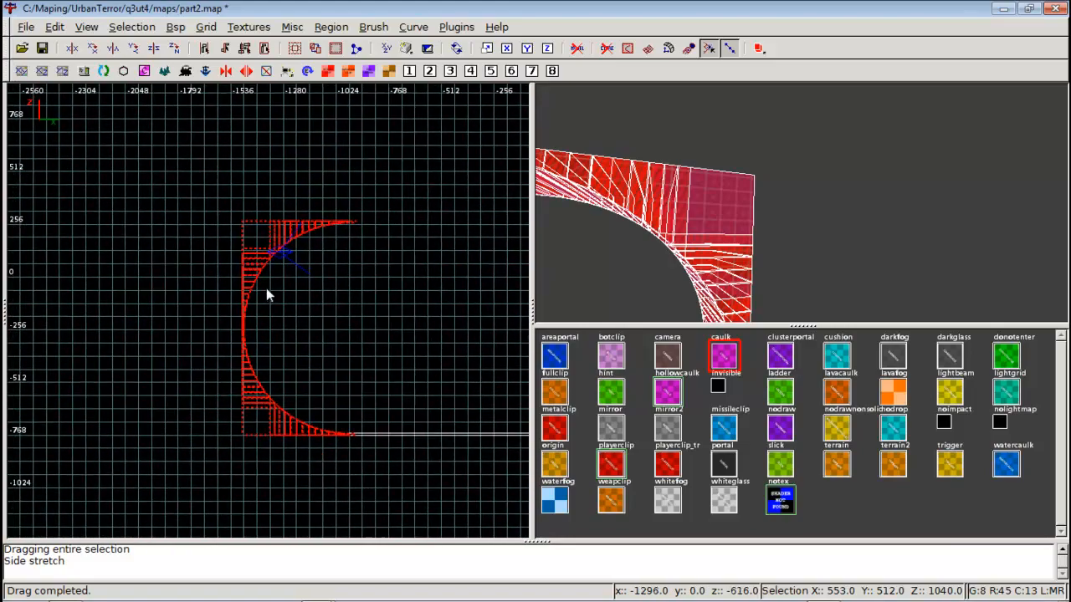
key("ctrl+Tab")
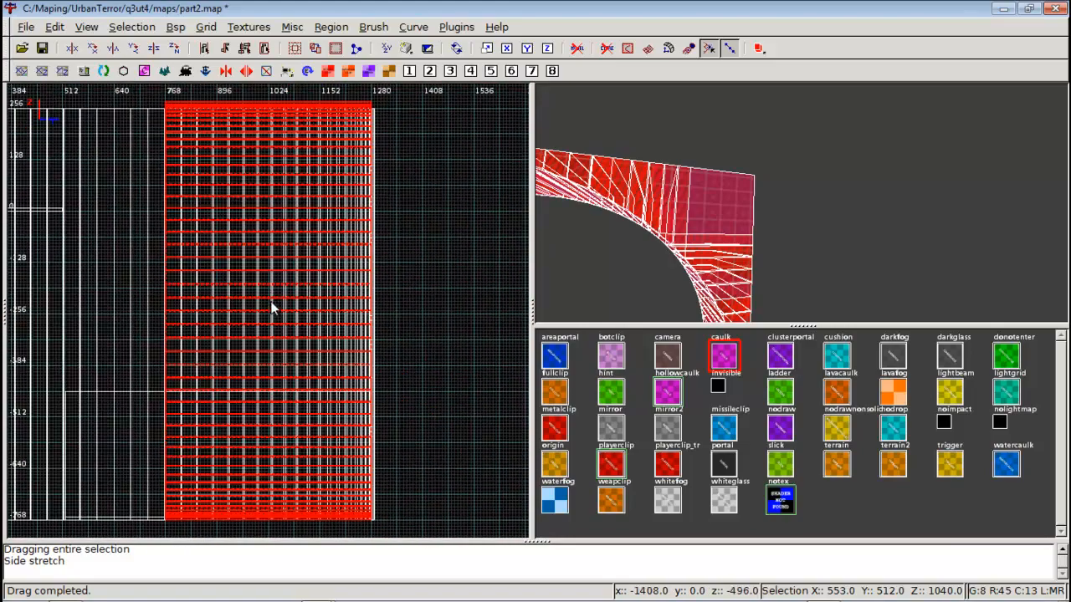
key("ctrl+Tab")
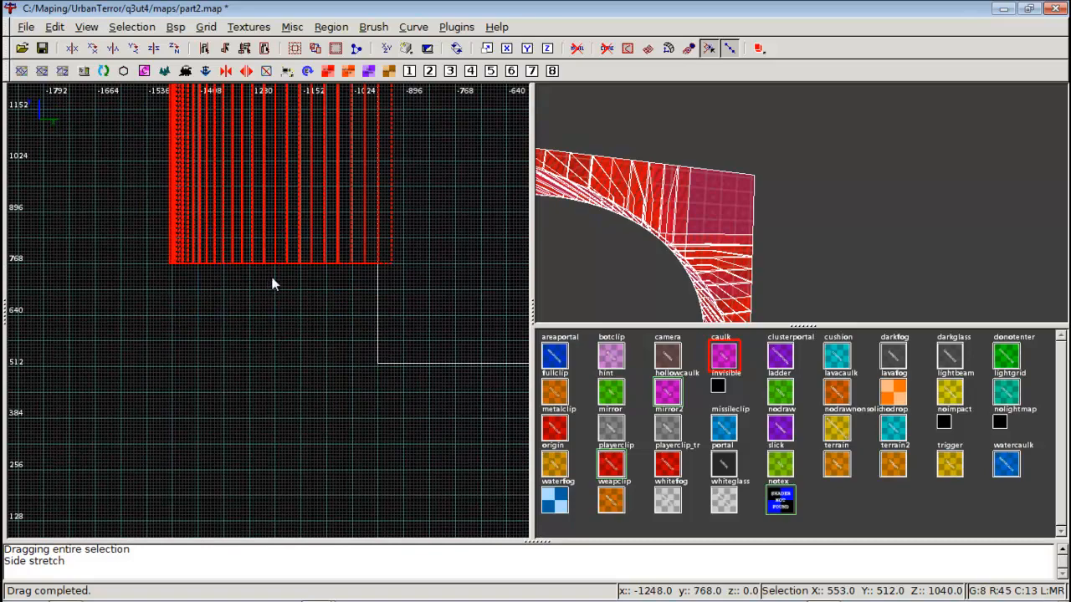
left_click_drag(272, 284, 274, 382)
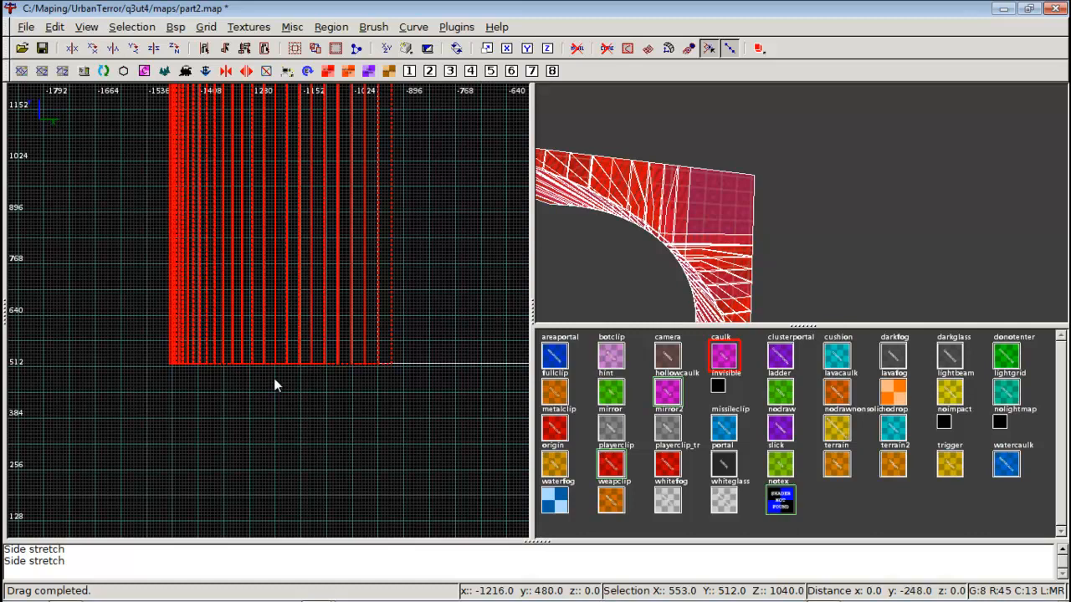
left_click_drag(274, 378, 272, 374)
Inspect how the half pipe's brushes meet in the 3D and front views, and deselect them
right_click(801, 204)
key("Up")
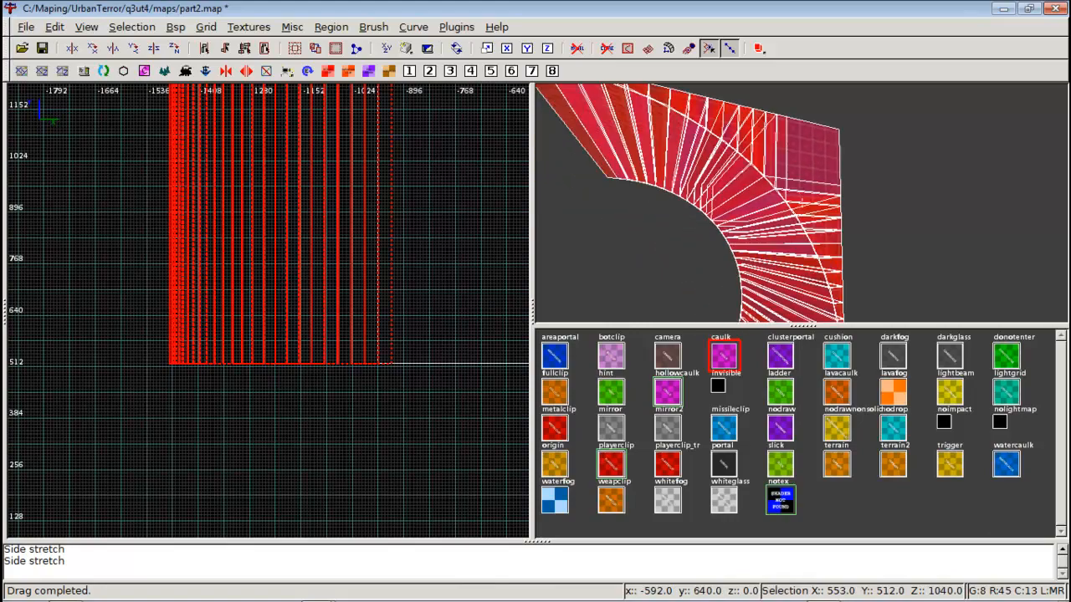
key("Up")
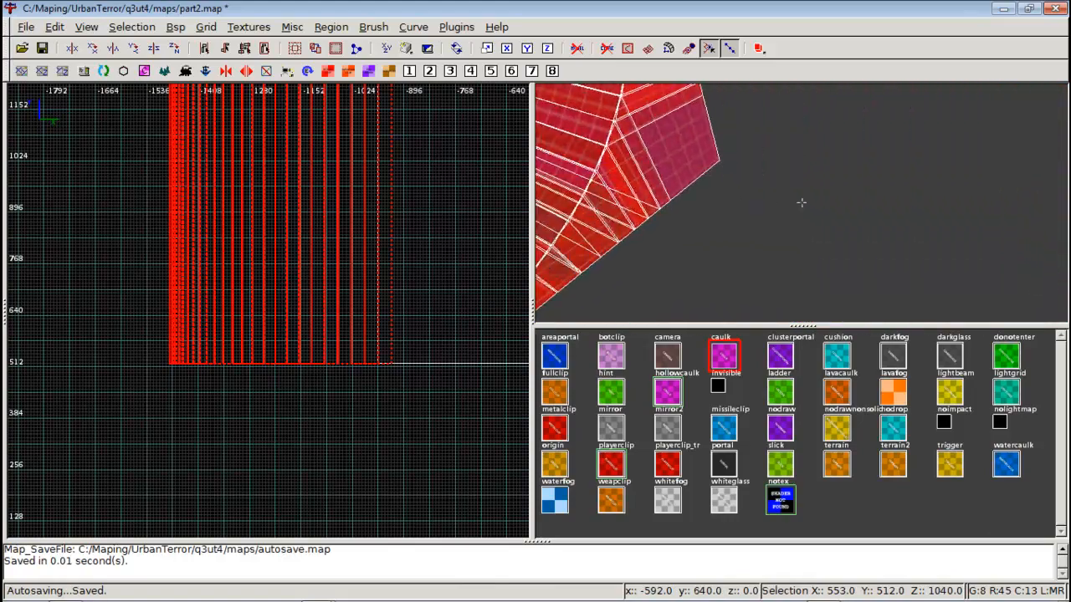
key("Up")
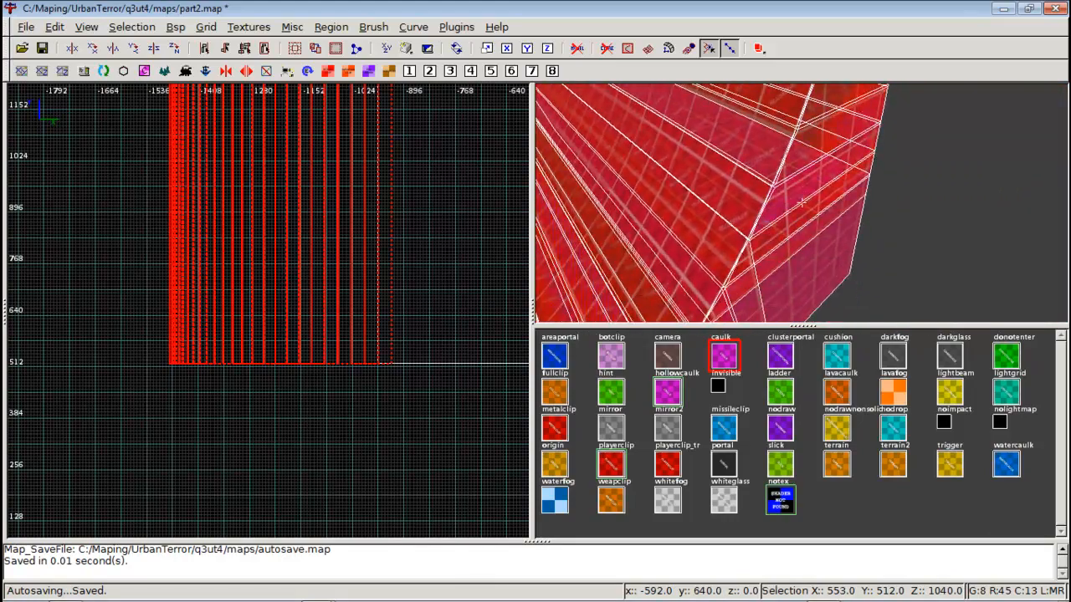
right_click(801, 203)
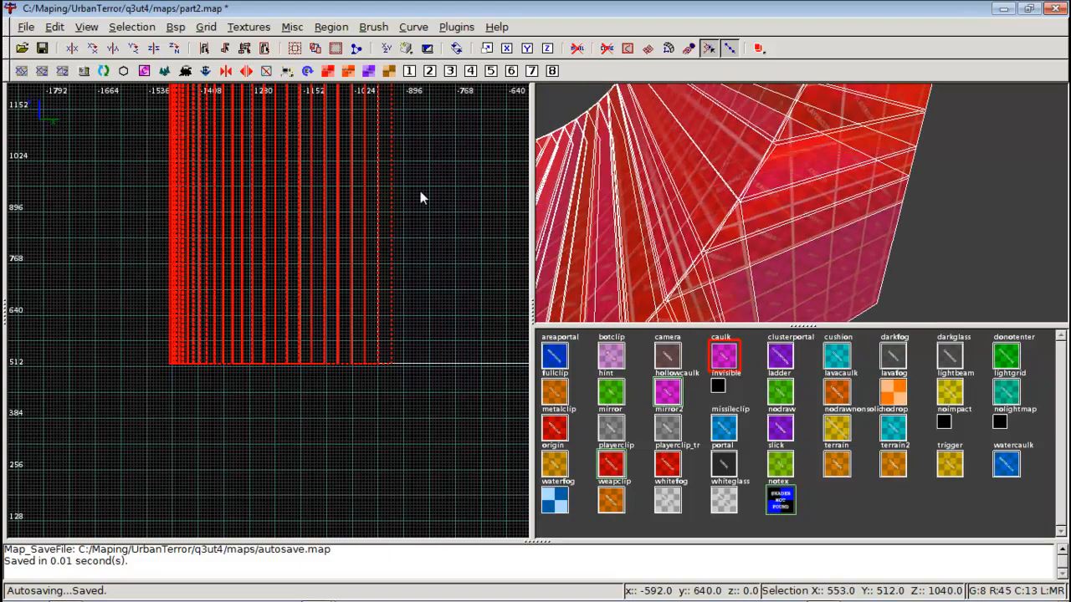
key("ctrl+Tab")
right_click_drag(334, 242, 322, 93)
scroll(333, 243, "up", 3)
scroll(333, 243, "up", 4)
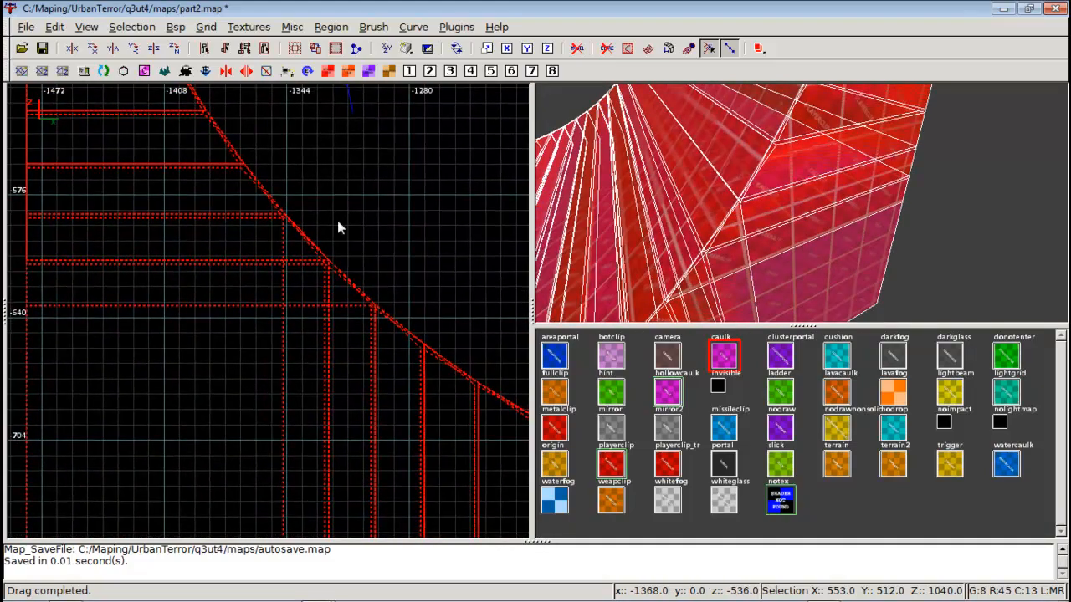
scroll(338, 222, "down", 8)
right_click_drag(337, 223, 283, 282)
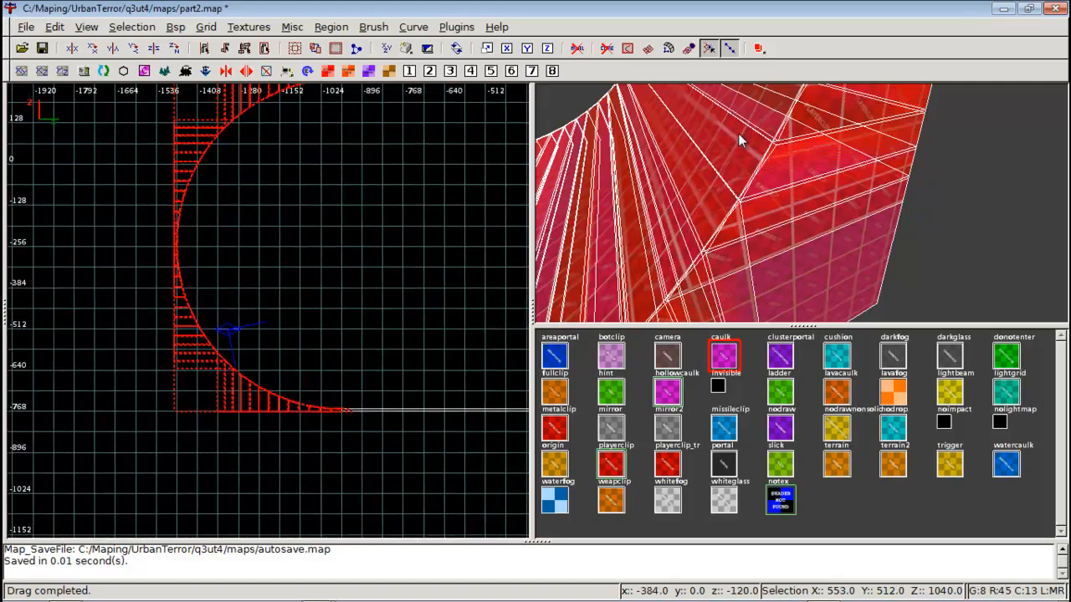
key("Escape")
Examine the whole section in 3D, from the half pipe over the lower floor and ramp to the curved wall and upper floor
right_click(718, 151)
key("Down")
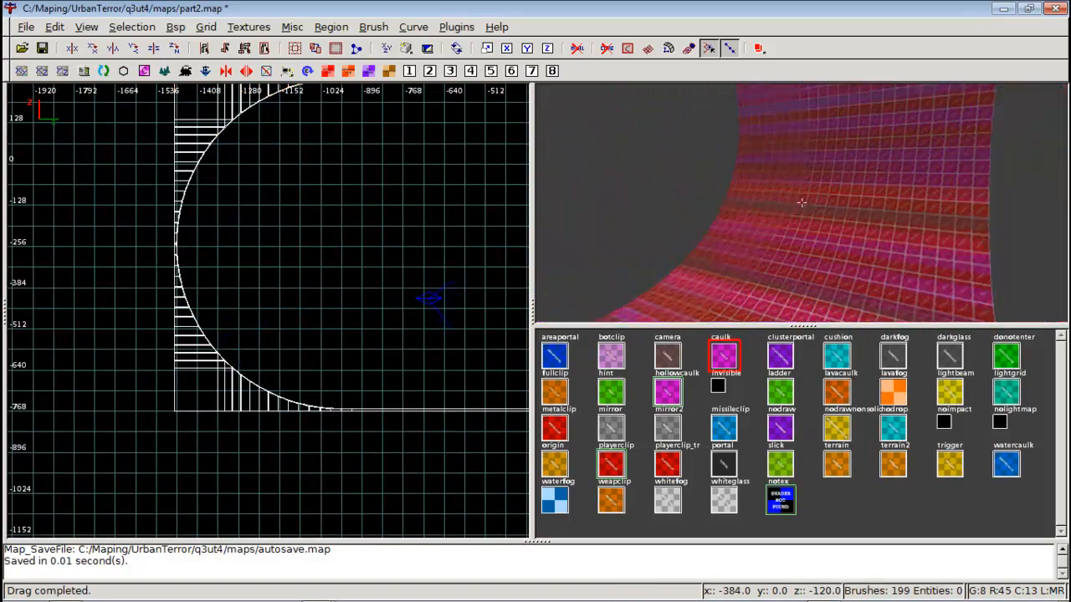
key("Up")
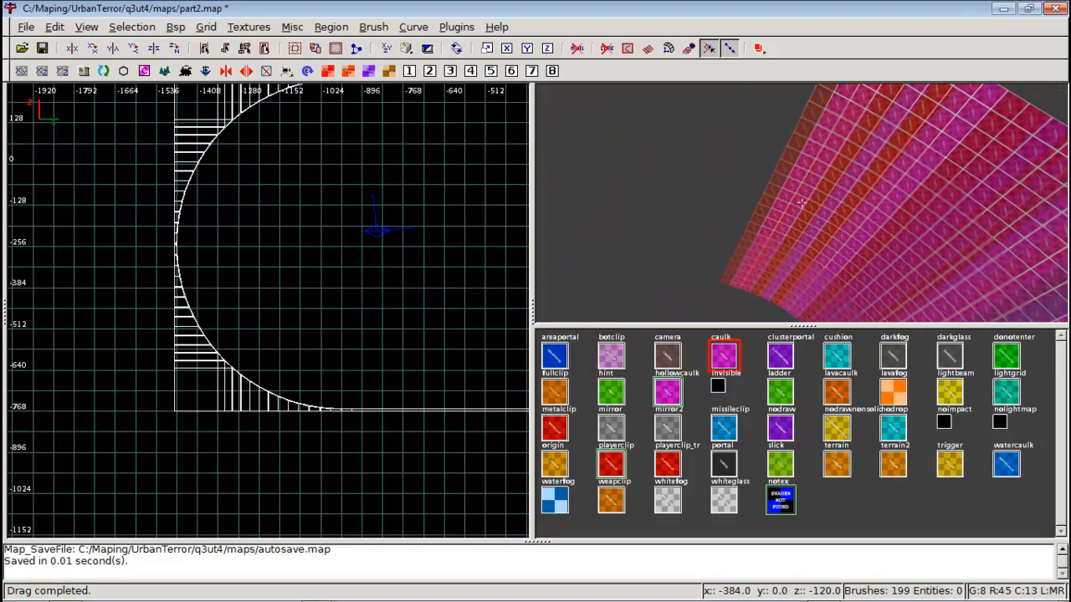
key("Left")
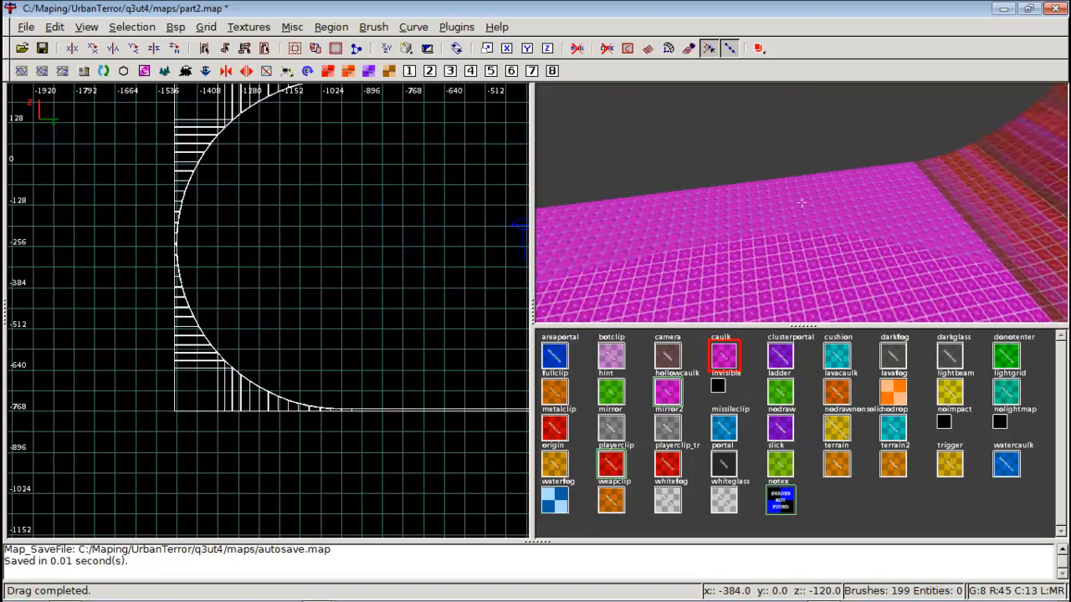
key("Up")
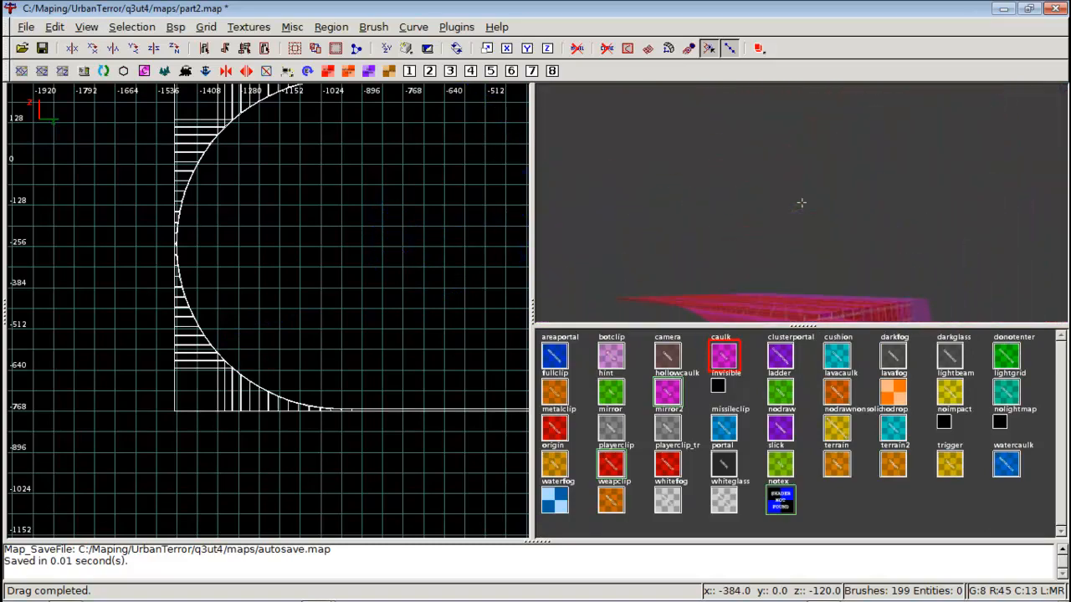
key("Up")
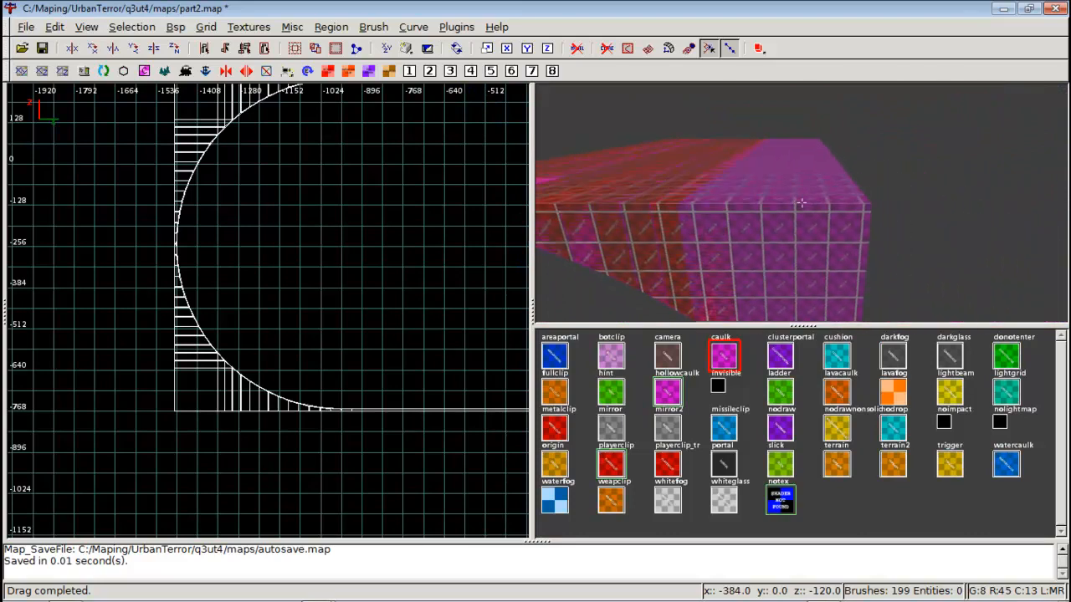
key("Up")
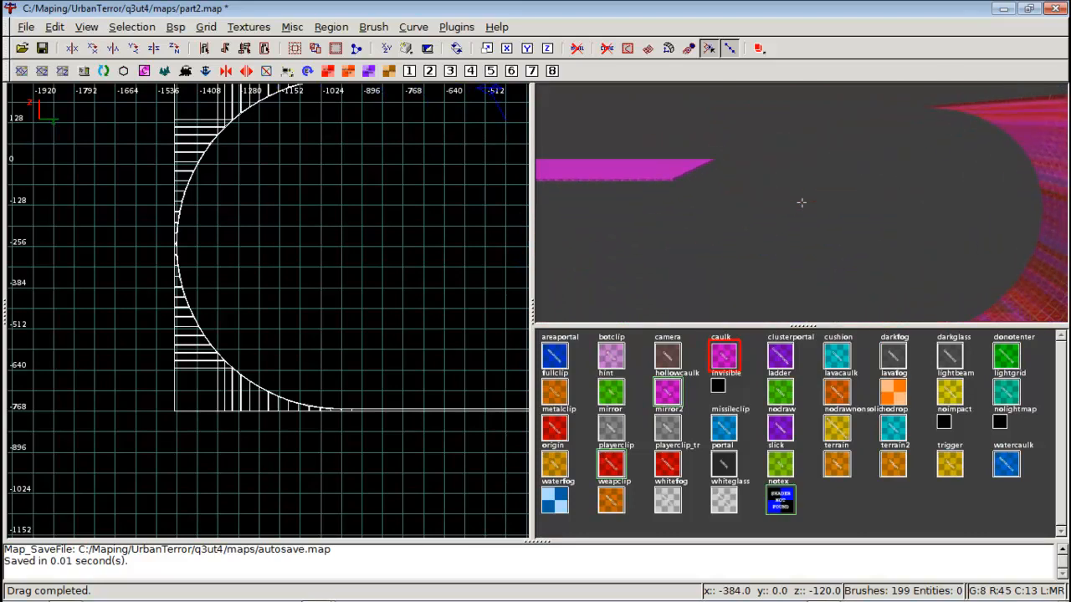
key("Up")
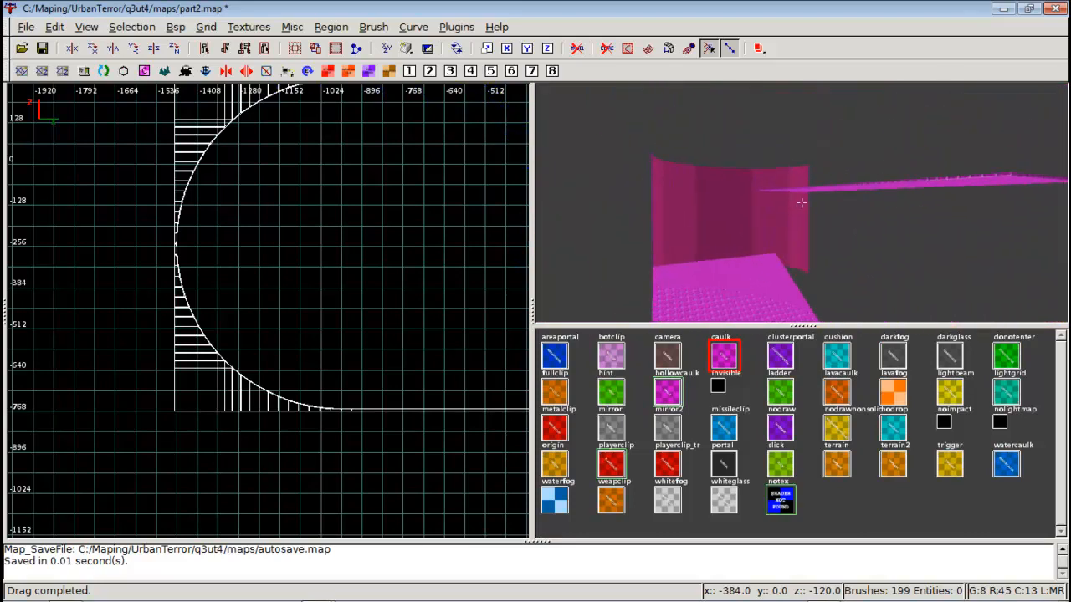
key("Down")
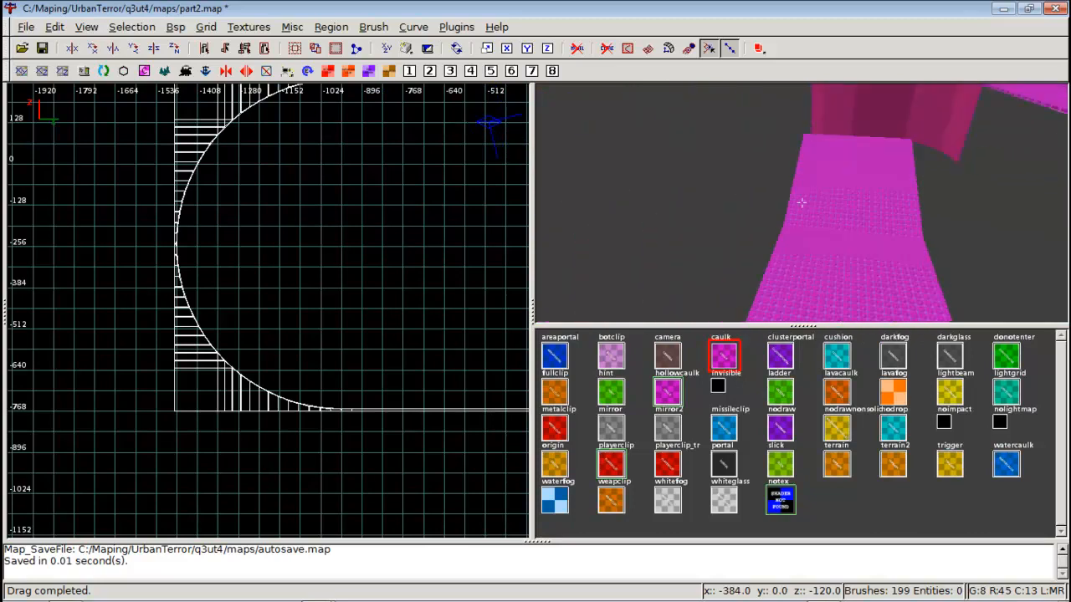
key("Up")
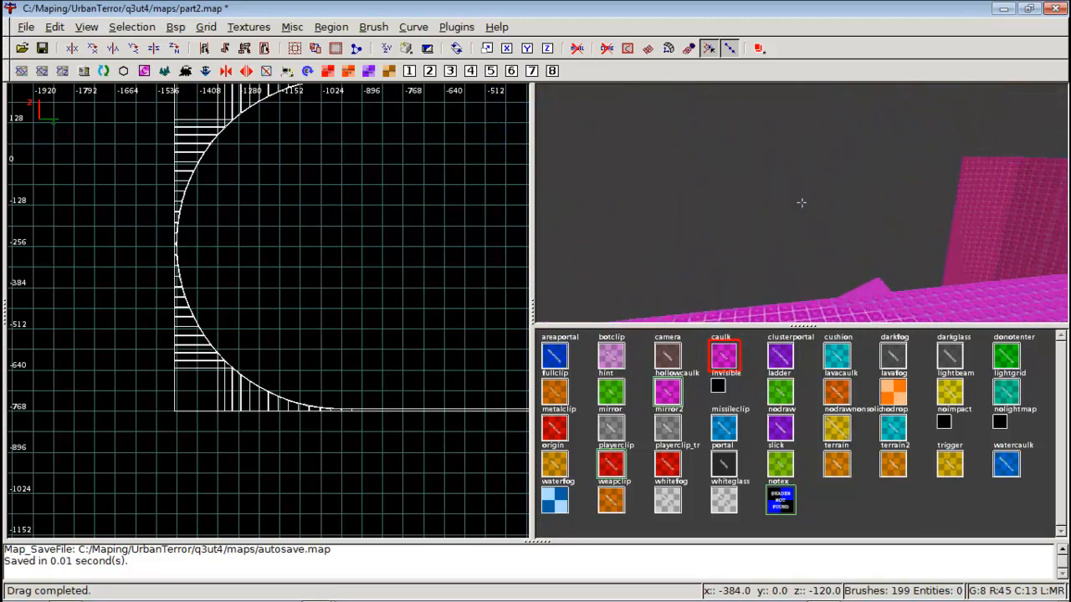
key("Down")
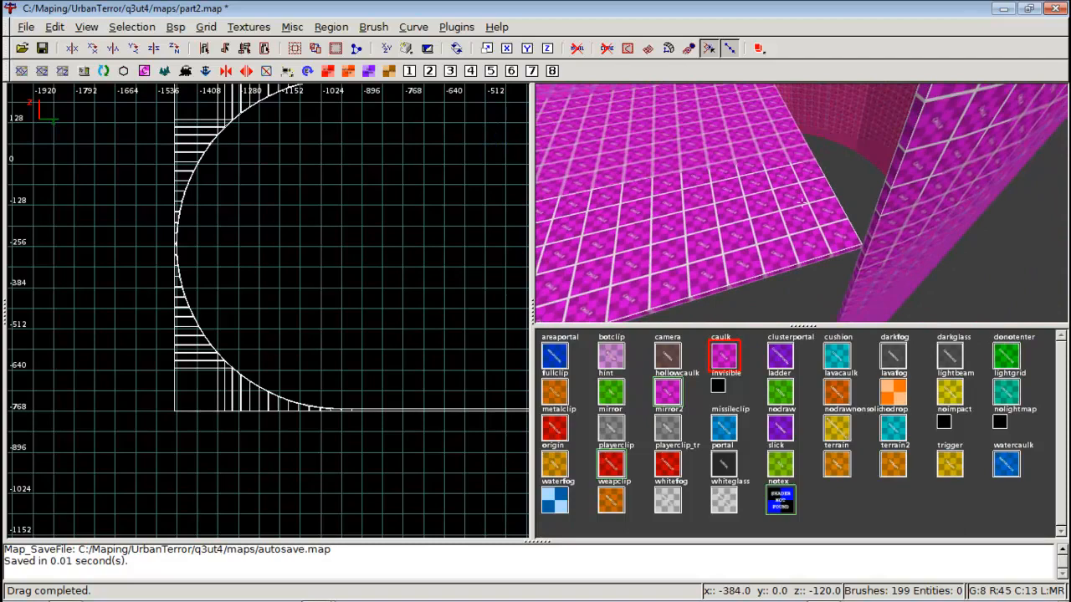
key("Up")
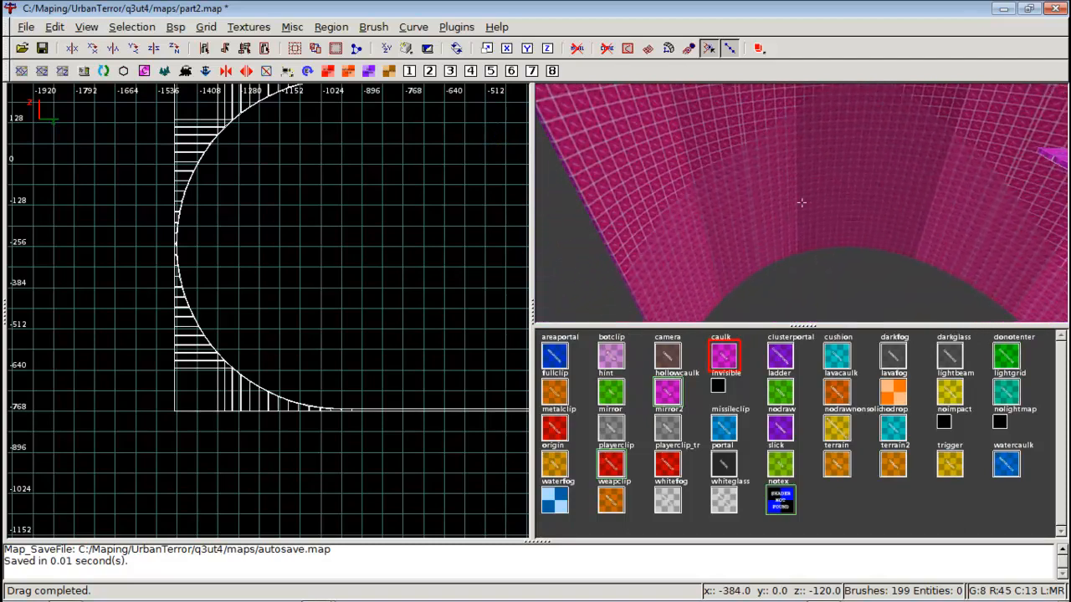
key("Up")
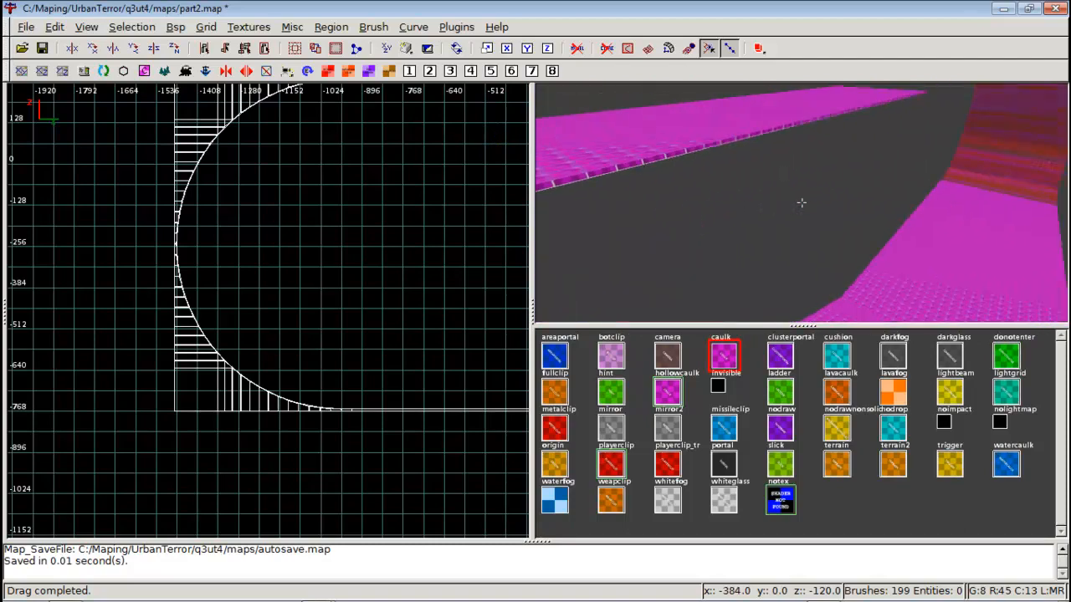
key("Down")
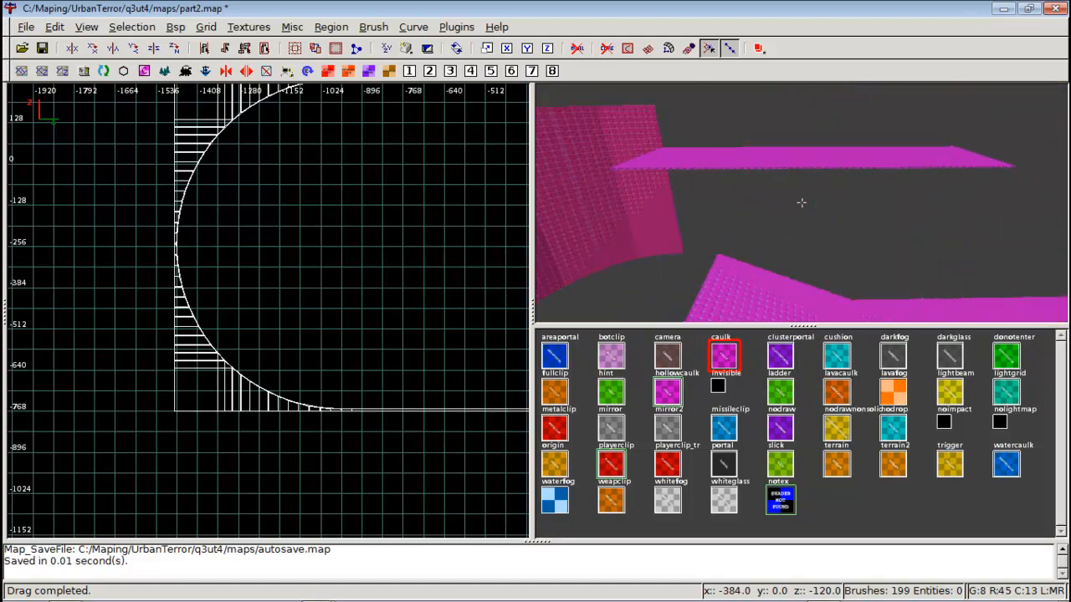
key("Up")
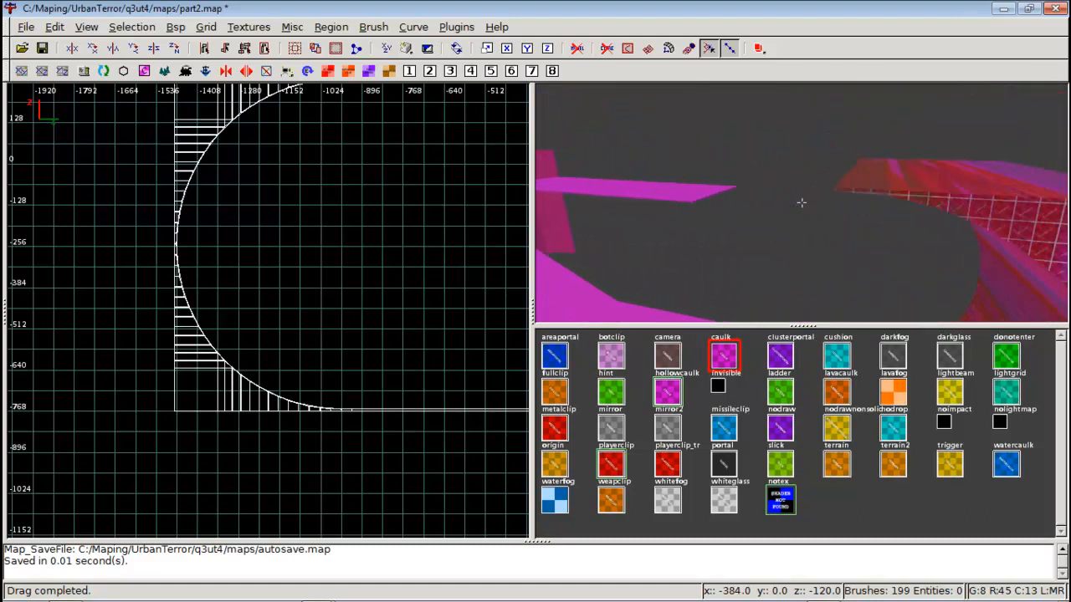
key("Up")
key("Down")
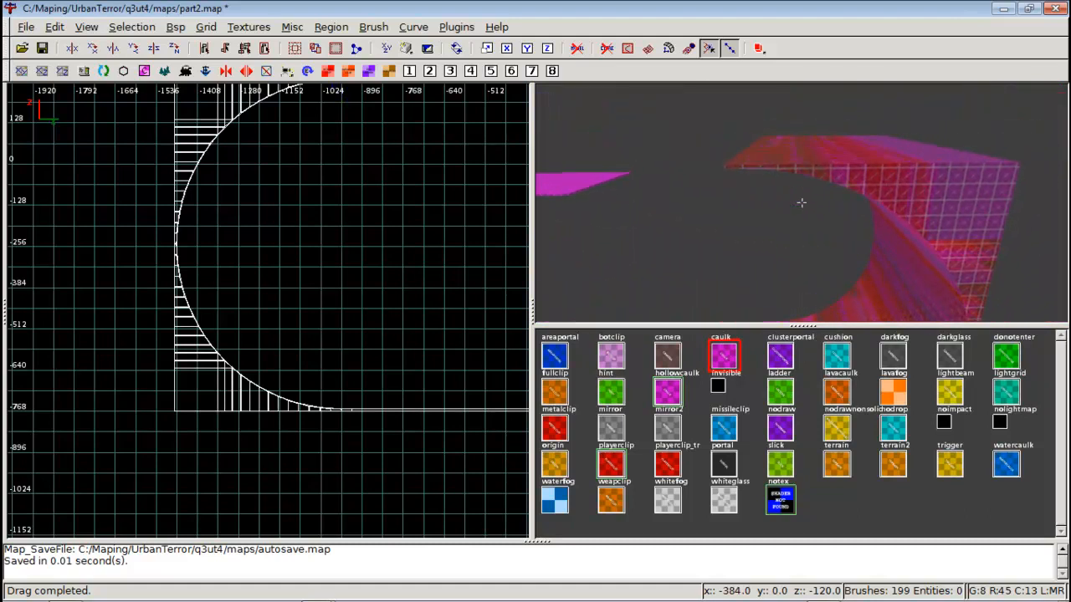
Delete the outermost brushes along the free edge of the half pipe's upper lip
key("d")
right_click(801, 202)
mouse_move(719, 241)
left_mouse_down("shift")
mouse_move(769, 246)
mouse_move(741, 256)
left_mouse_up("shift")
key("Escape")
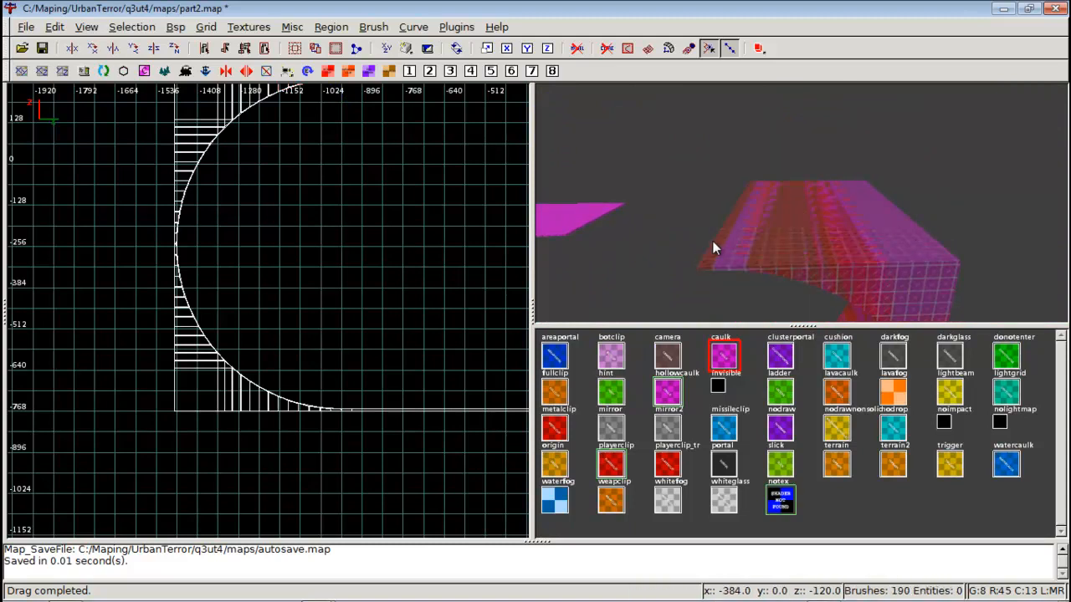
key("BackSpace")
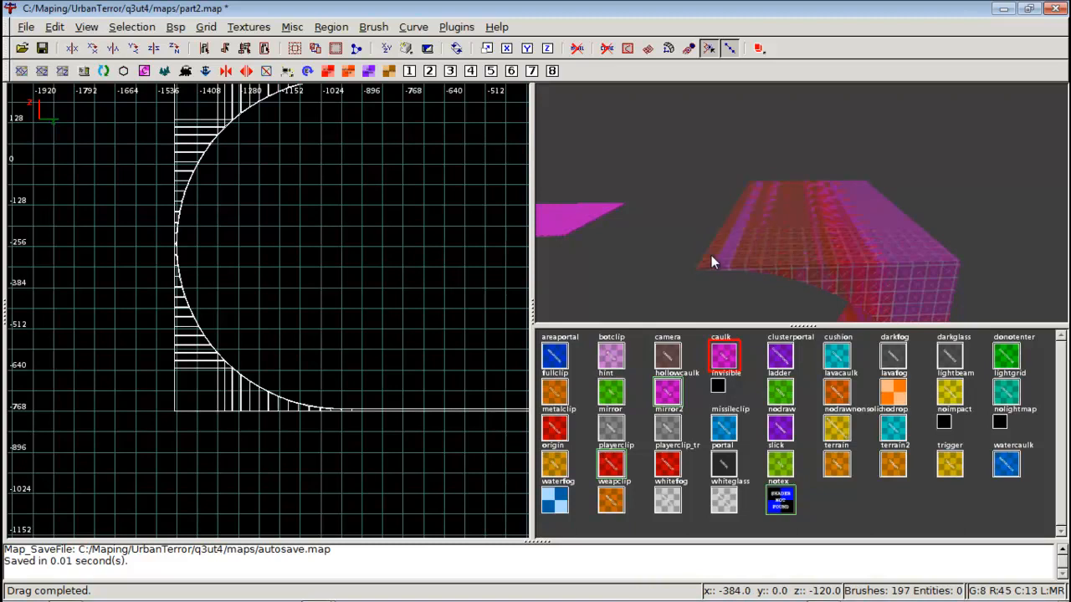
mouse_move(709, 256)
left_mouse_down("shift")
mouse_move(821, 256)
mouse_move(813, 241)
left_mouse_up("shift")
key("BackSpace")
right_click(818, 243)
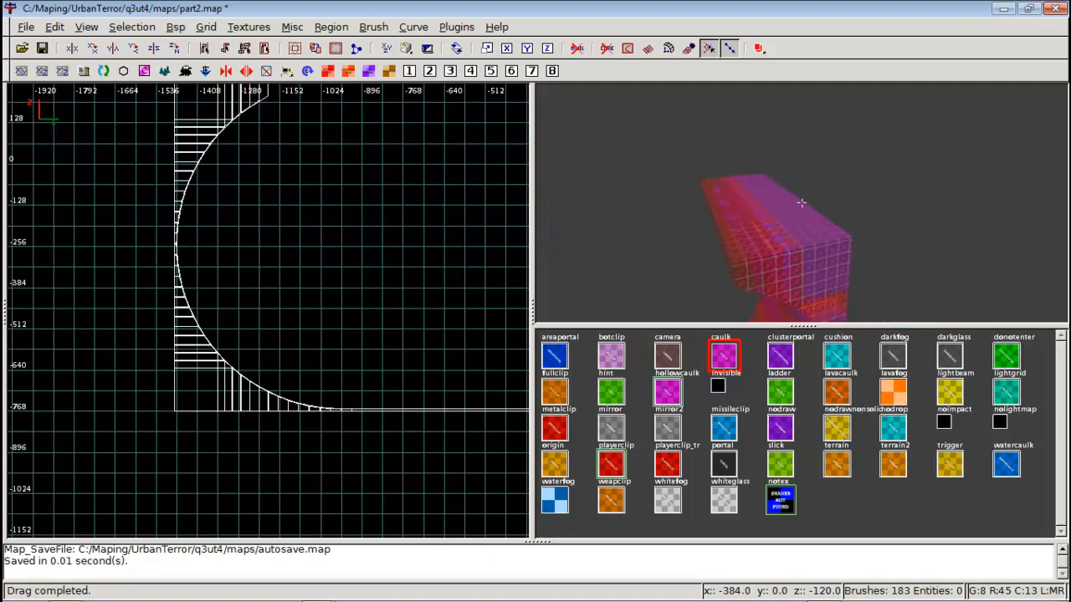
Delete one more brush from the edge of the upper lip and check the shortened half pipe in 3D and side views
right_click(698, 189)
left_click(699, 189, "shift")
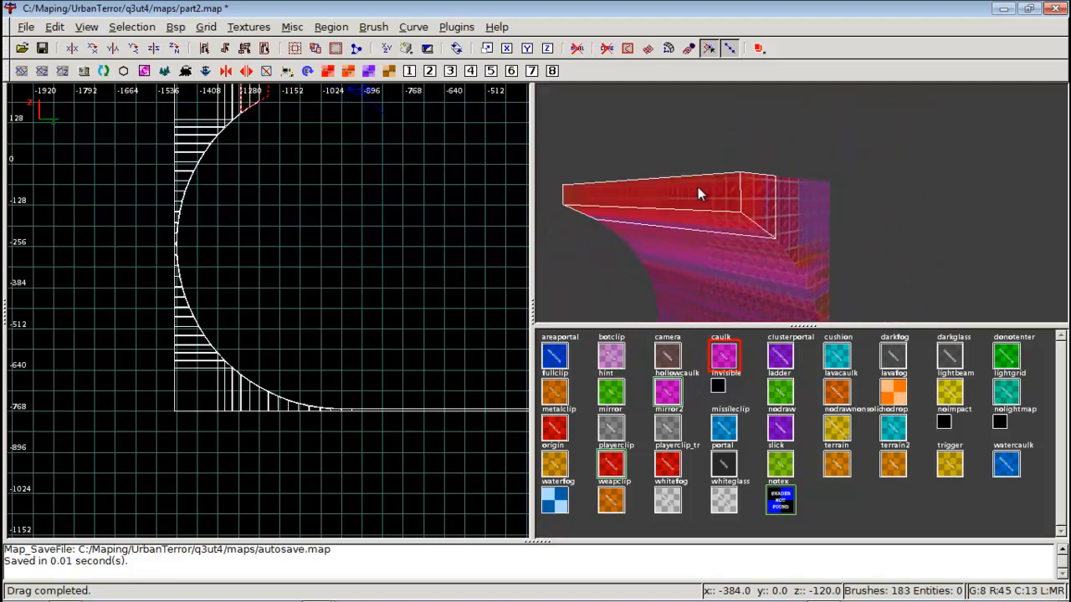
key("BackSpace")
right_click(694, 195)
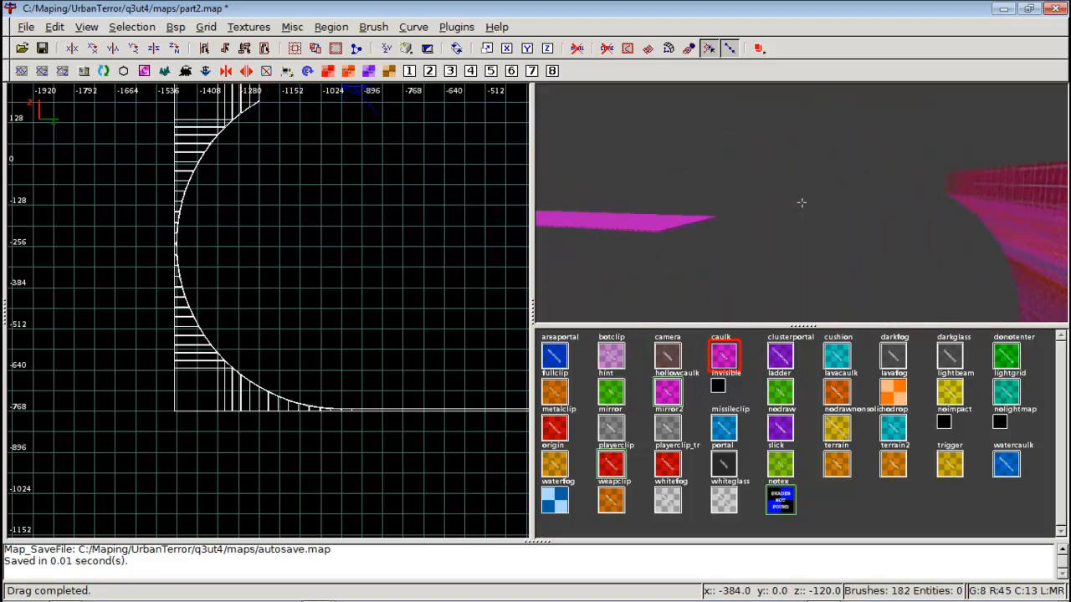
key("Left")
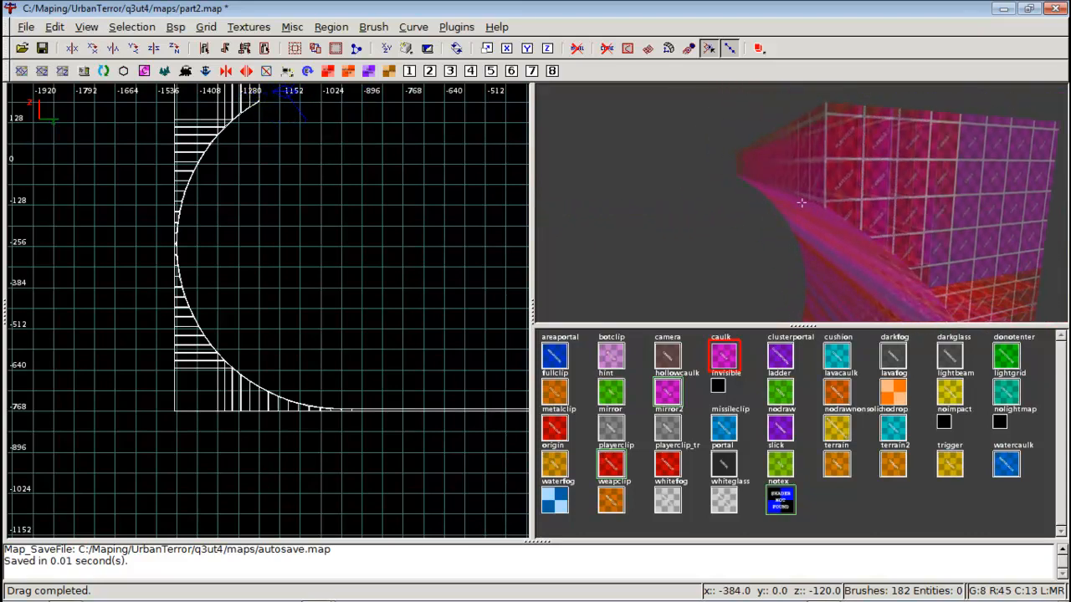
key("Up")
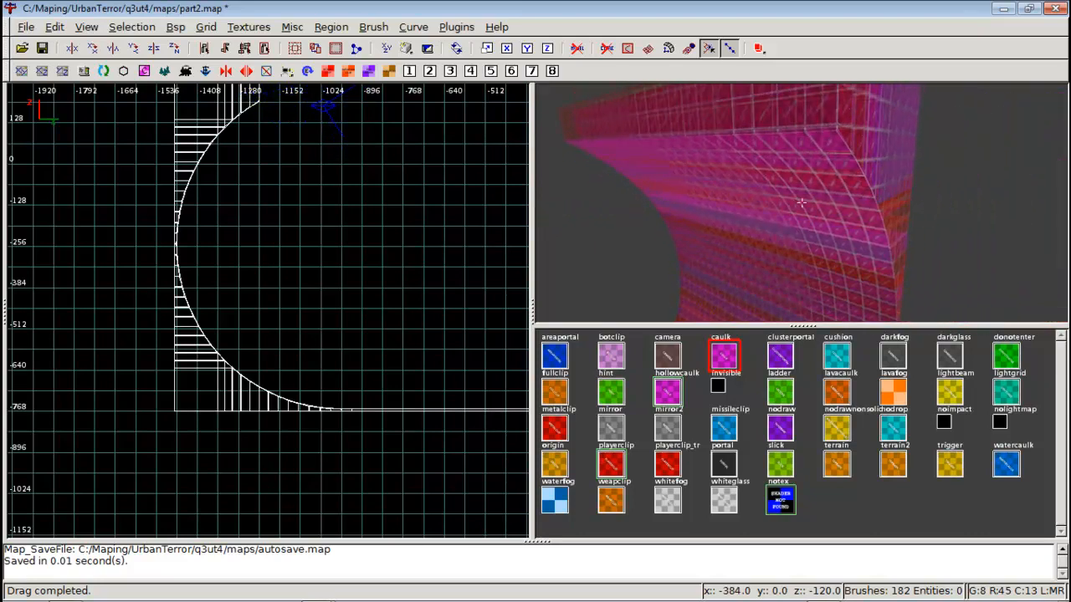
scroll(242, 223, "down", 3)
mouse_move(242, 223)
right_mouse_down()
mouse_move(184, 276)
mouse_move(175, 204)
mouse_move(228, 223)
right_mouse_up()
scroll(241, 223, "down", 1)
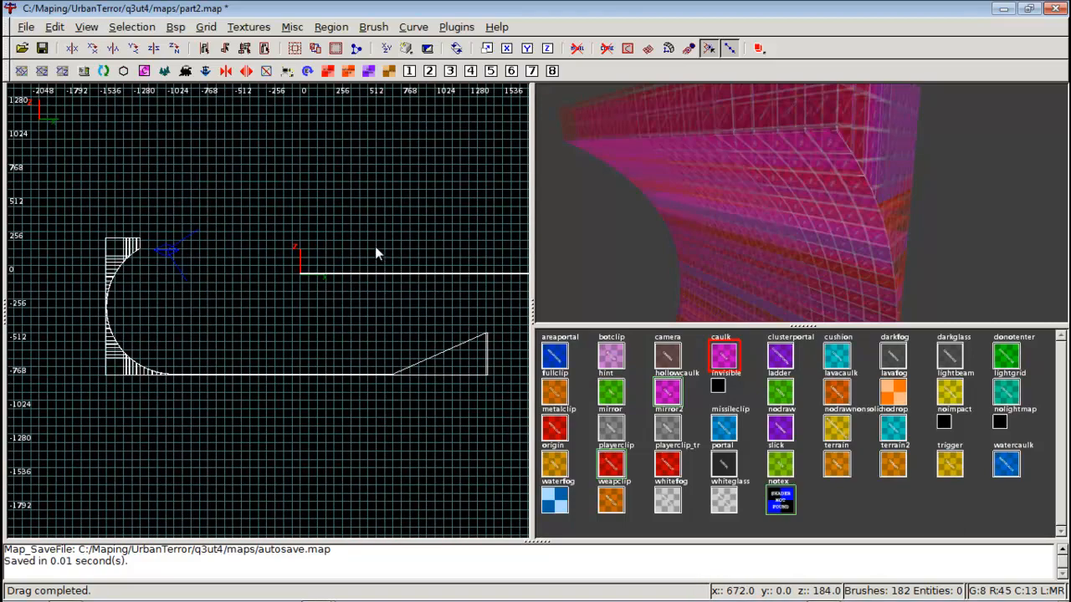
Draw a 384 × 760 × 16 caulk platform in the top view, spanning the lower floor's width and ending at the ramp's start line
right_click(783, 195)
right_click(783, 196)
key("ctrl+Tab")
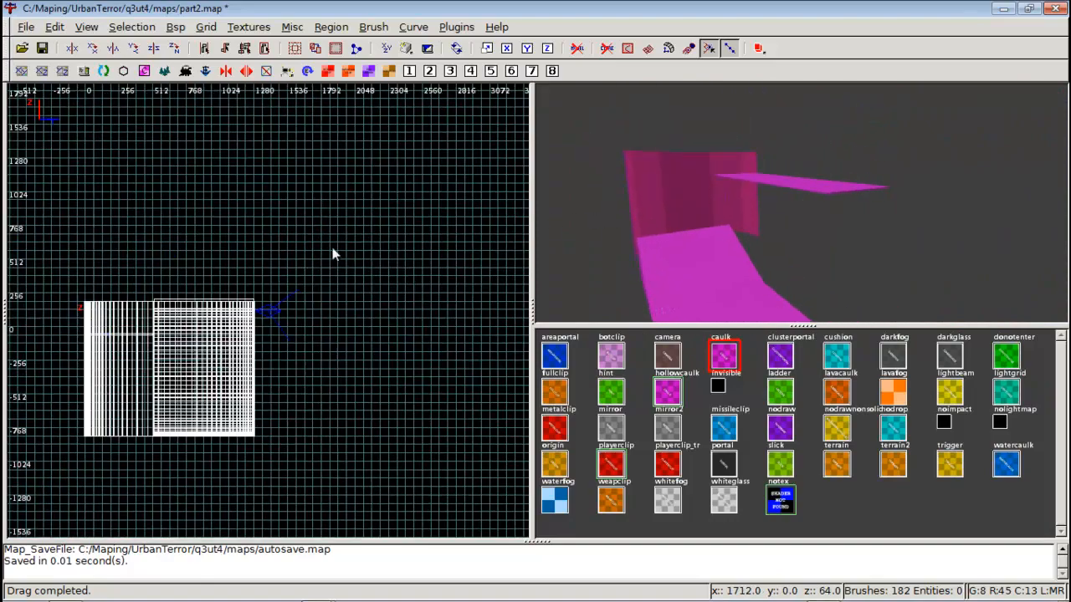
scroll(303, 258, "down", 3)
key("ctrl+Tab")
scroll(317, 262, "up", 1)
right_click_drag(319, 265, 237, 362)
scroll(309, 275, "up", 1)
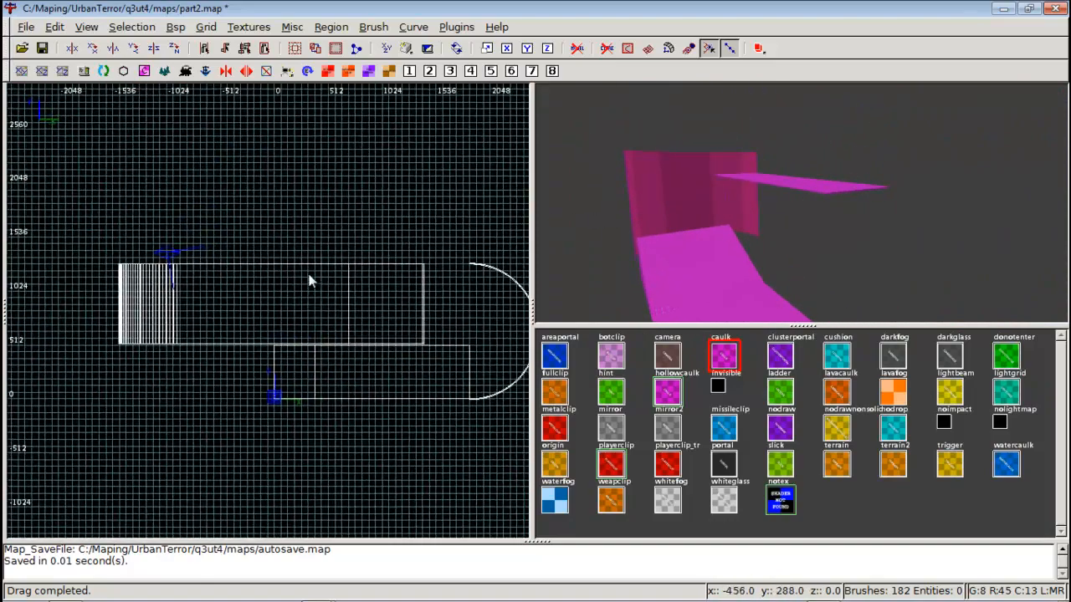
scroll(301, 283, "up", 2)
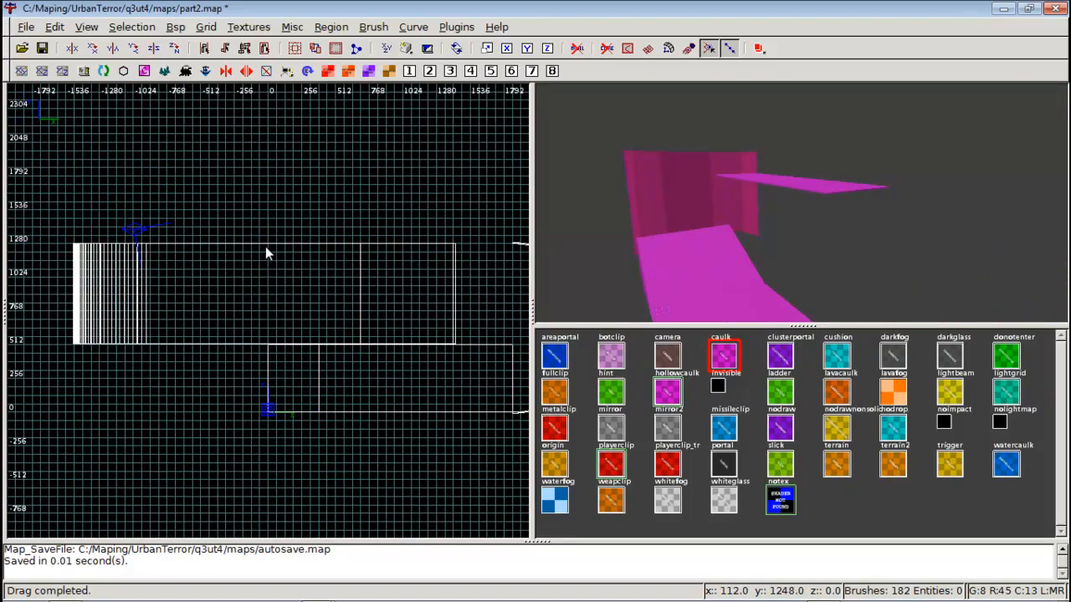
right_click_drag(275, 249, 210, 246)
scroll(286, 248, "up", 1)
right_click_drag(285, 248, 311, 241)
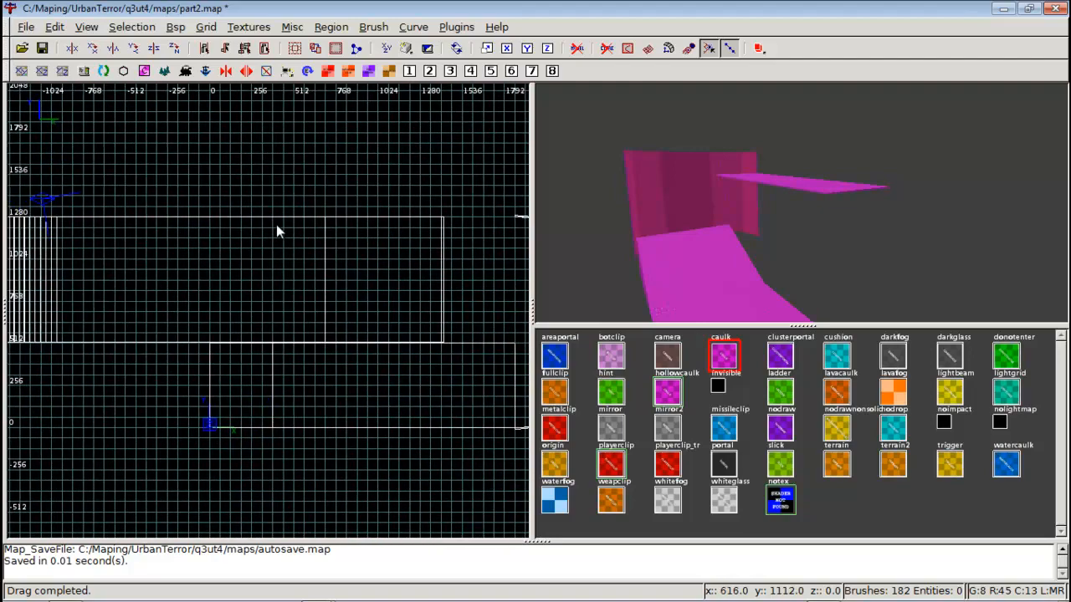
scroll(259, 201, "up", 2)
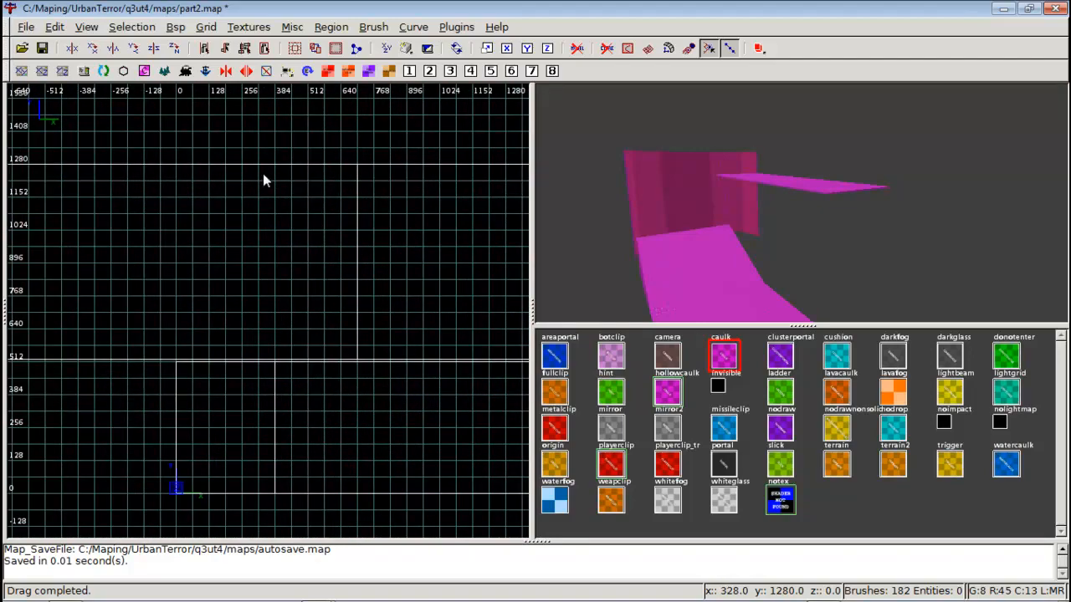
left_click_drag(326, 328, 357, 361)
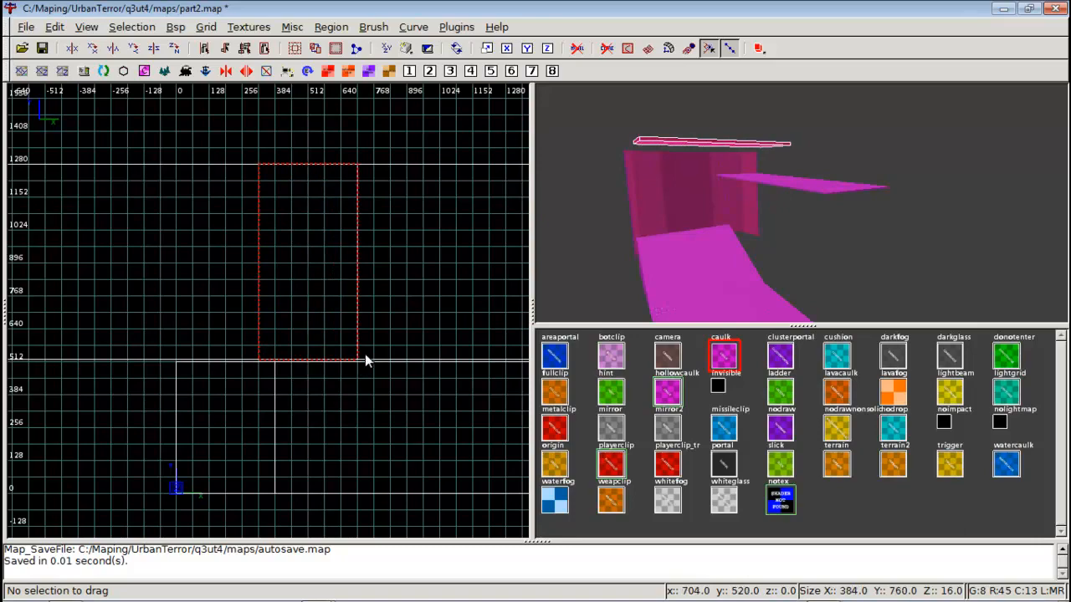
Place two copies of the platform below it in the side view, at about Z 112 and just under the upper floor's level
key("ctrl+Tab")
scroll(364, 354, "down", 3)
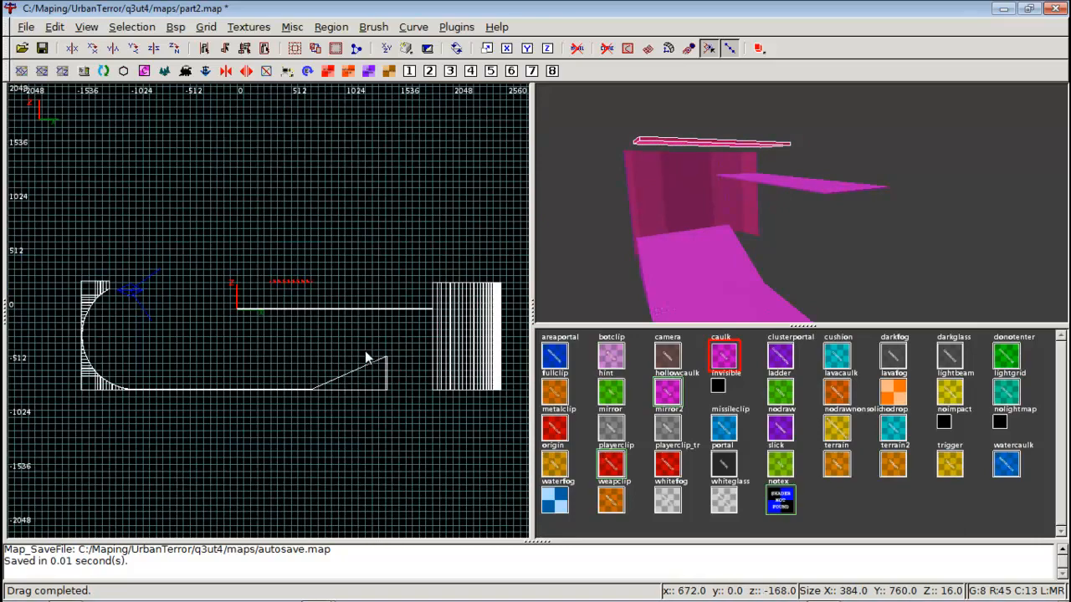
right_click_drag(365, 354, 376, 356)
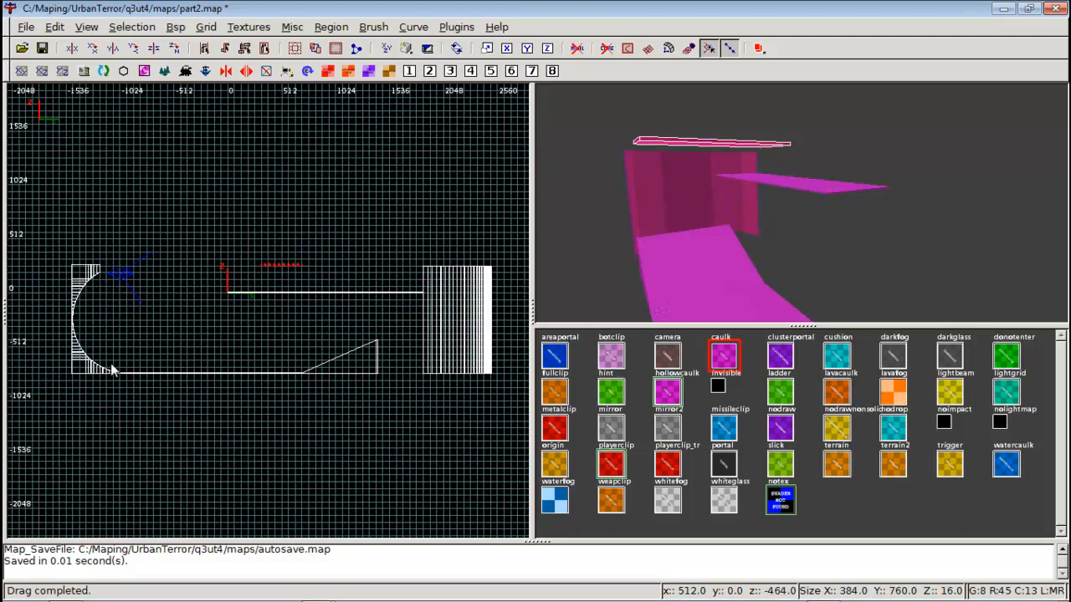
scroll(274, 260, "up", 5)
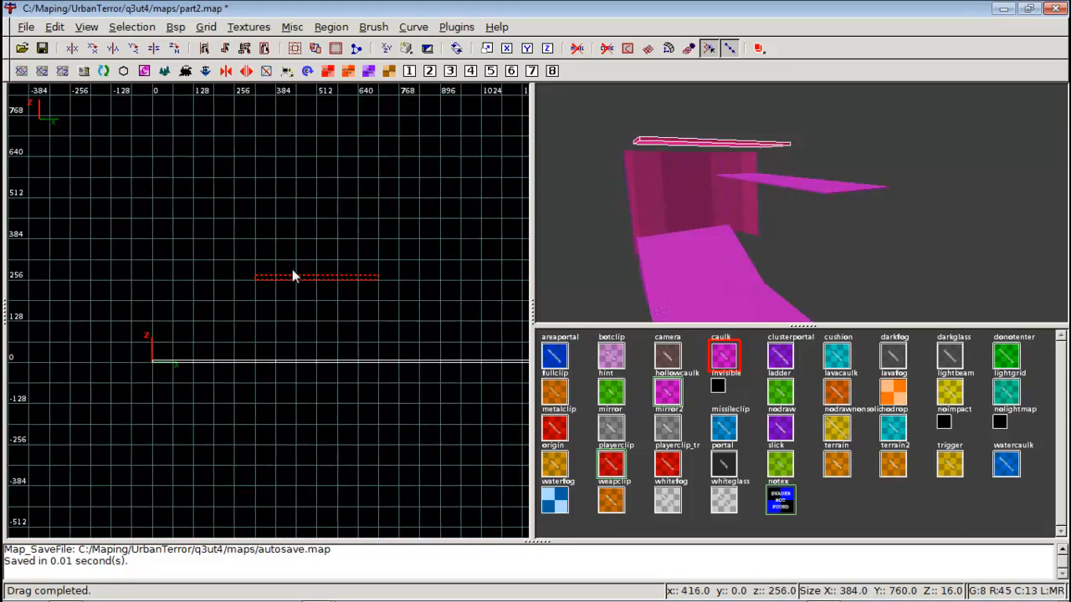
scroll(318, 254, "down", 3)
scroll(317, 254, "up", 4)
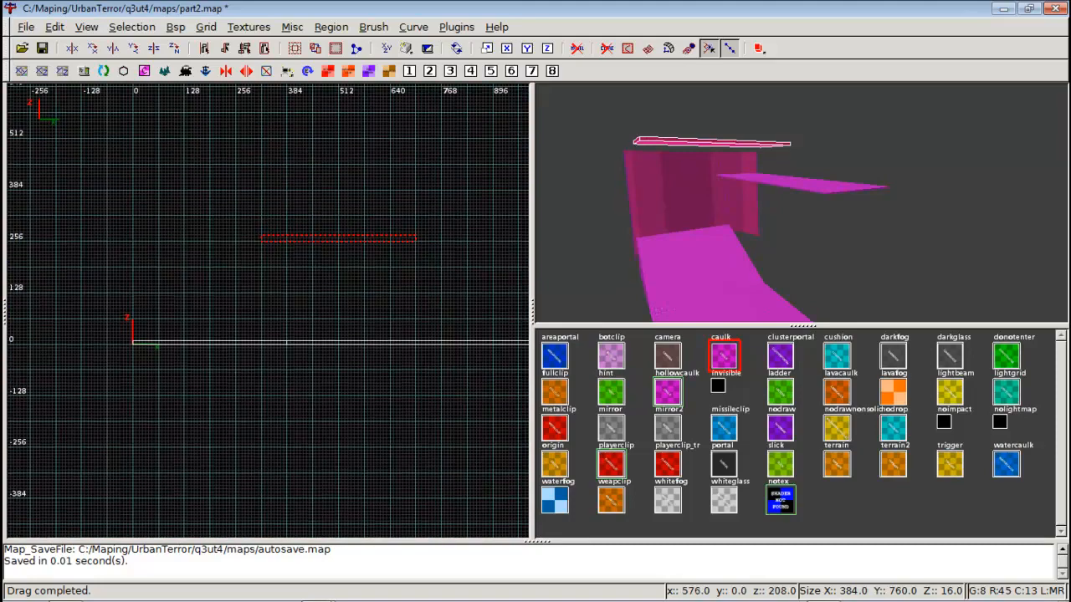
right_click_drag(318, 251, 318, 248)
mouse_move(326, 226)
left_mouse_down()
mouse_move(298, 294)
mouse_move(310, 291)
mouse_move(309, 344)
left_mouse_up()
key("space")
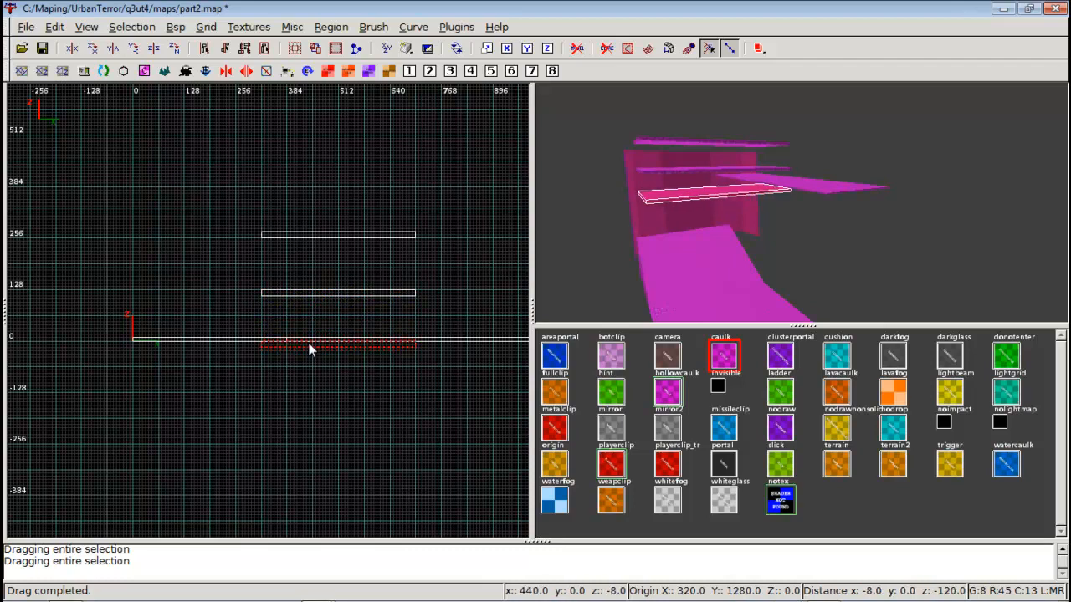
Copy the lowest platform down to about Z -128 and thin the copy to about 8 units
right_click_drag(308, 345, 338, 309)
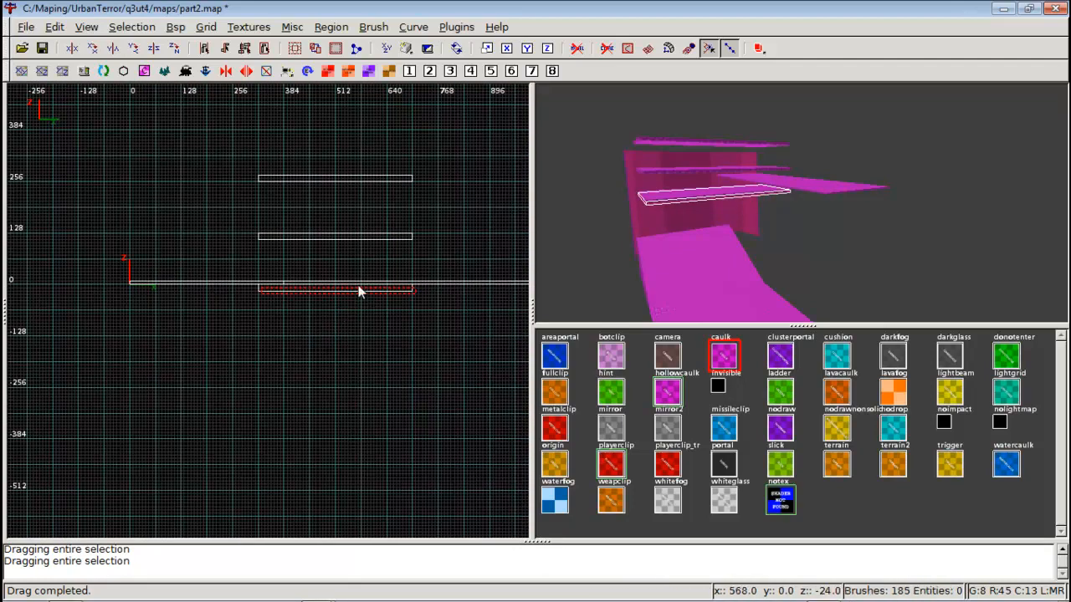
left_click_drag(358, 295, 355, 339)
key("ctrl+z")
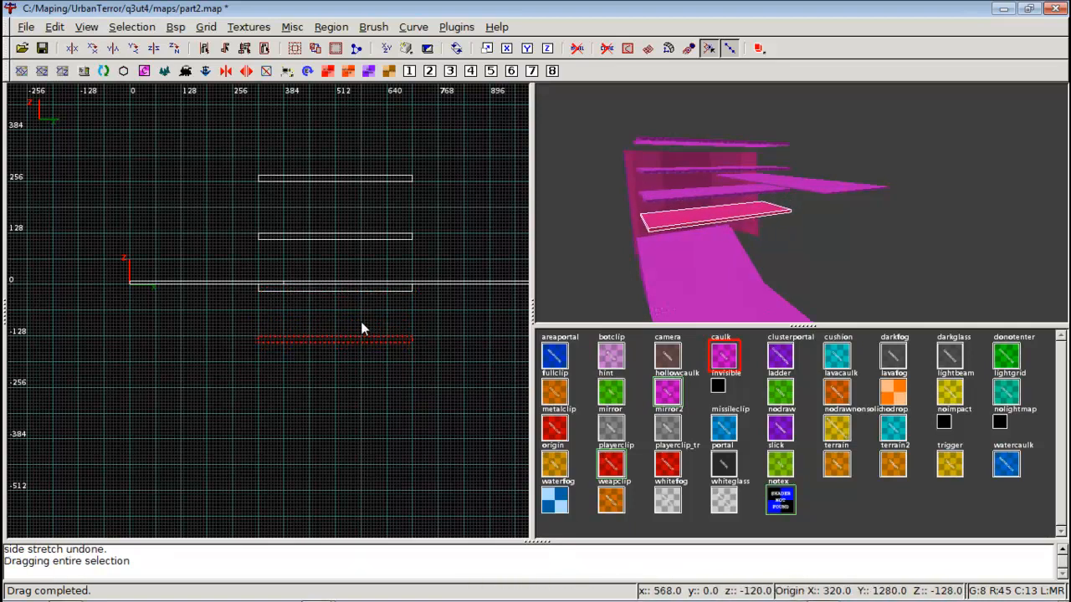
left_click_drag(365, 300, 362, 350)
key("Escape")
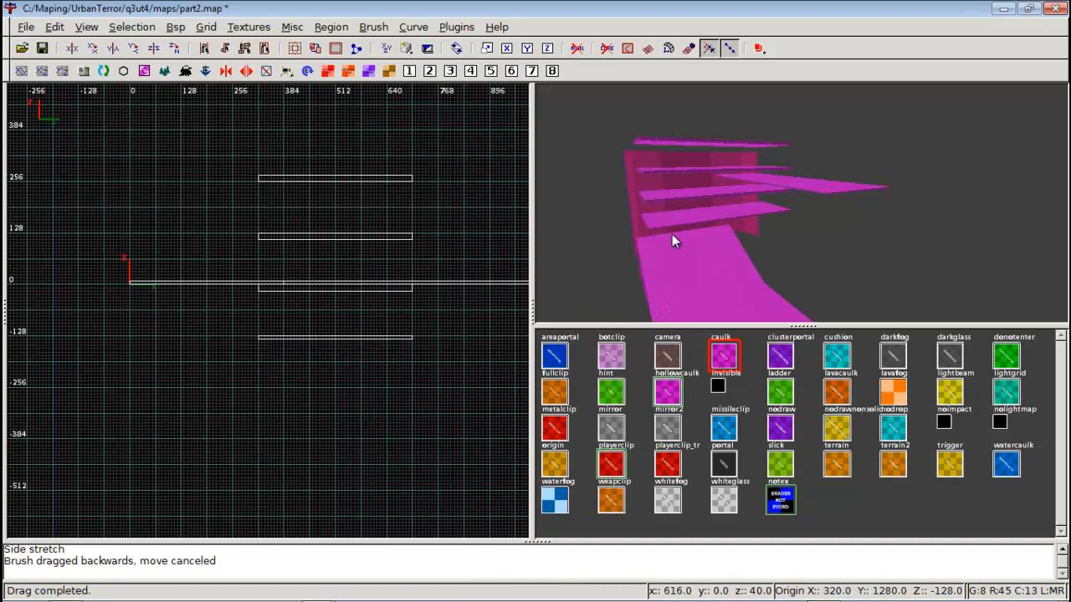
Thin the two middle platforms to about 8 units each
left_click(694, 196, "shift")
mouse_move(476, 284)
left_mouse_down()
mouse_move(382, 297)
mouse_move(346, 264)
left_mouse_up()
key("Escape")
left_click(723, 170, "shift")
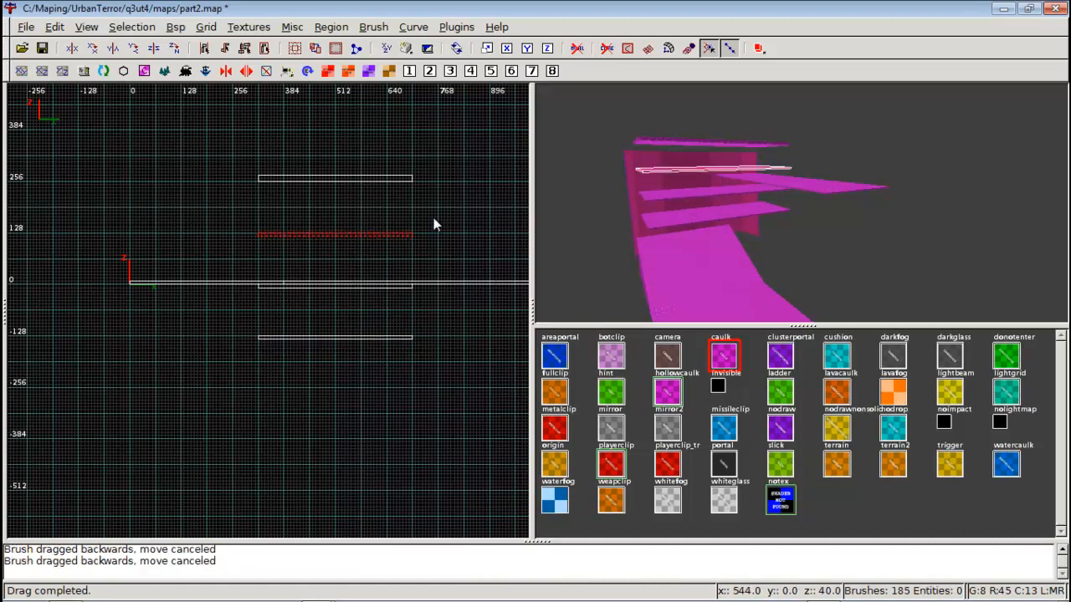
key("Escape")
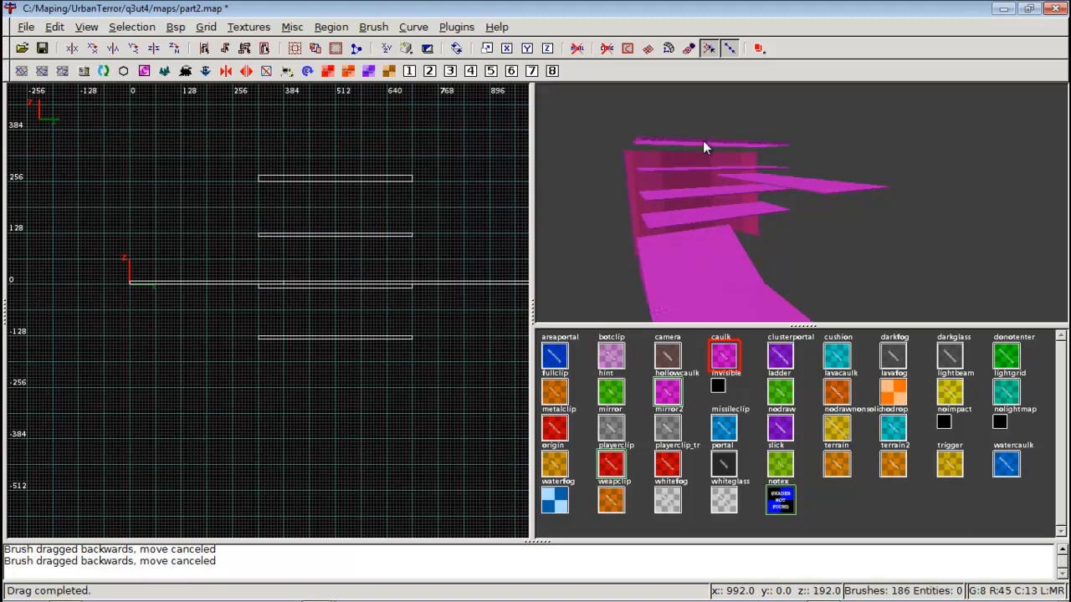
Thin the top platform to about 8 units and move it 16 units down
left_click(704, 146, "shift")
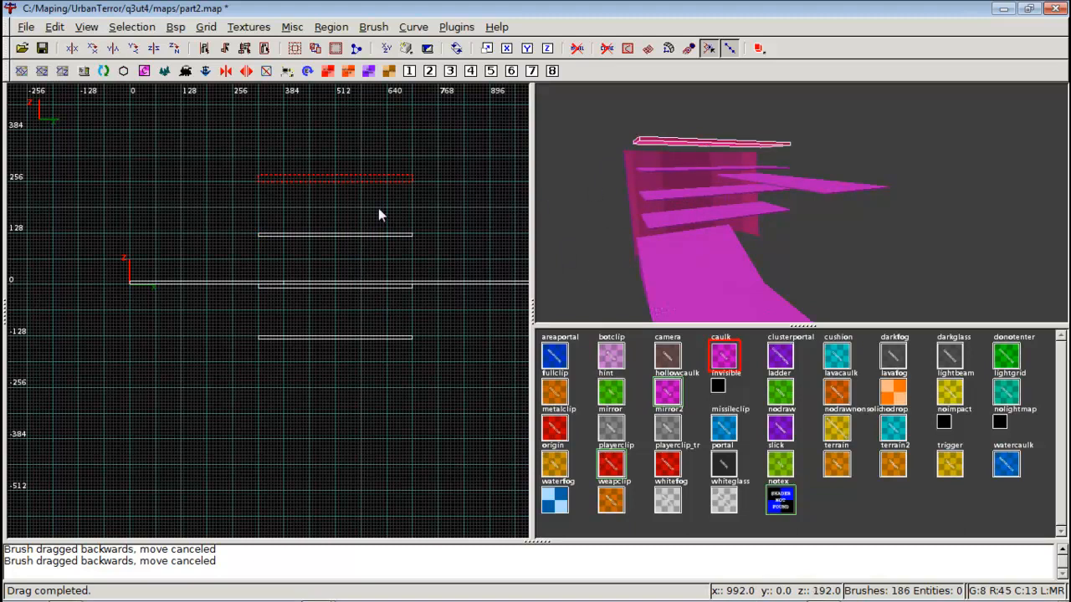
left_click(339, 179)
left_click_drag(339, 178, 339, 183)
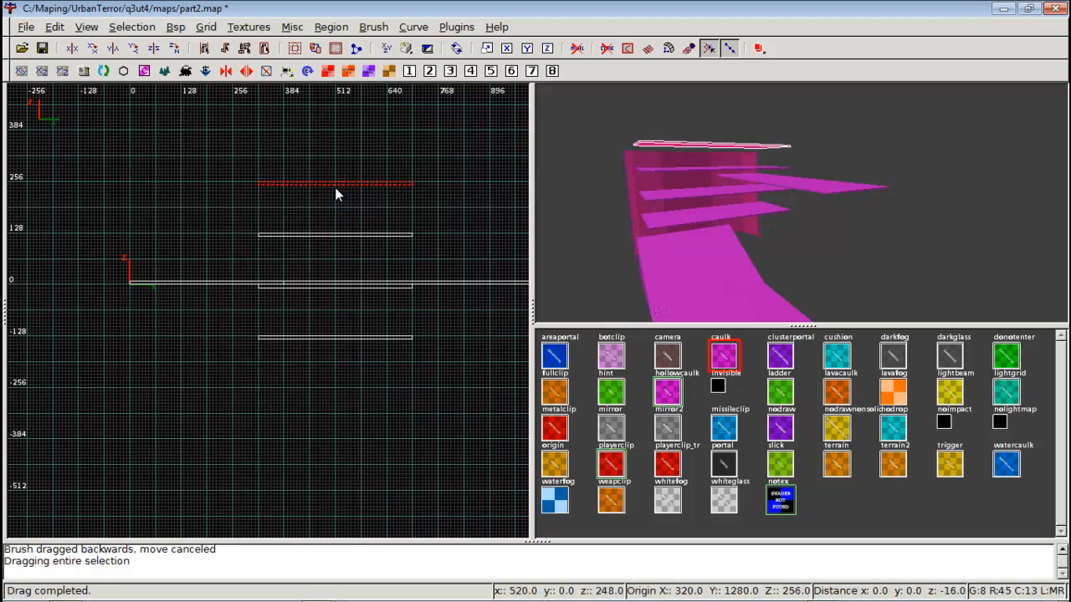
key("Escape")
Copy the top platform about 128 units upward to add a fifth level to the stack
right_click(703, 175)
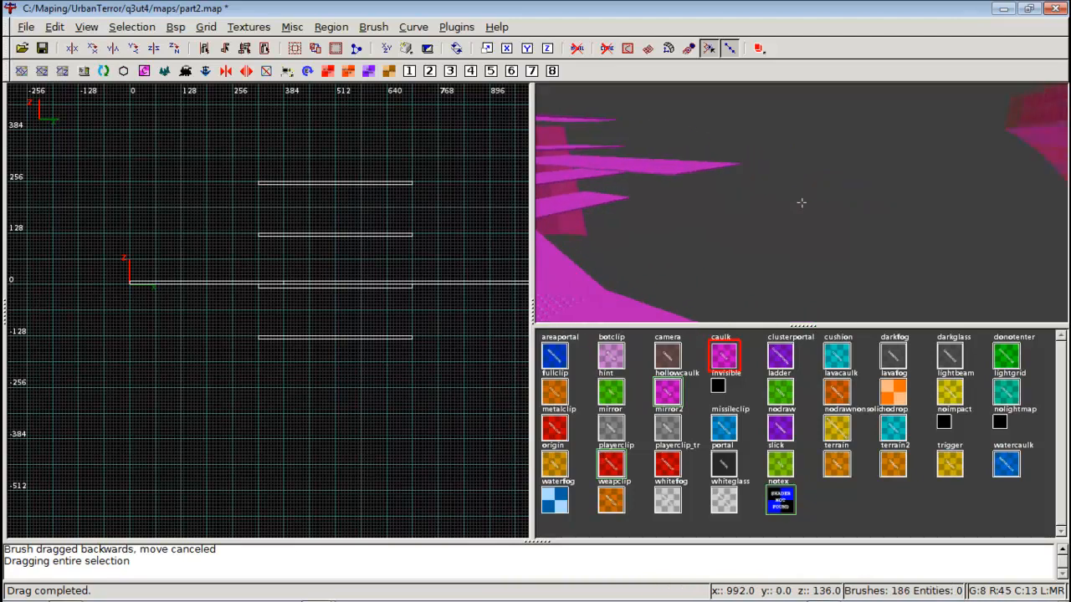
key("Up")
key("Down")
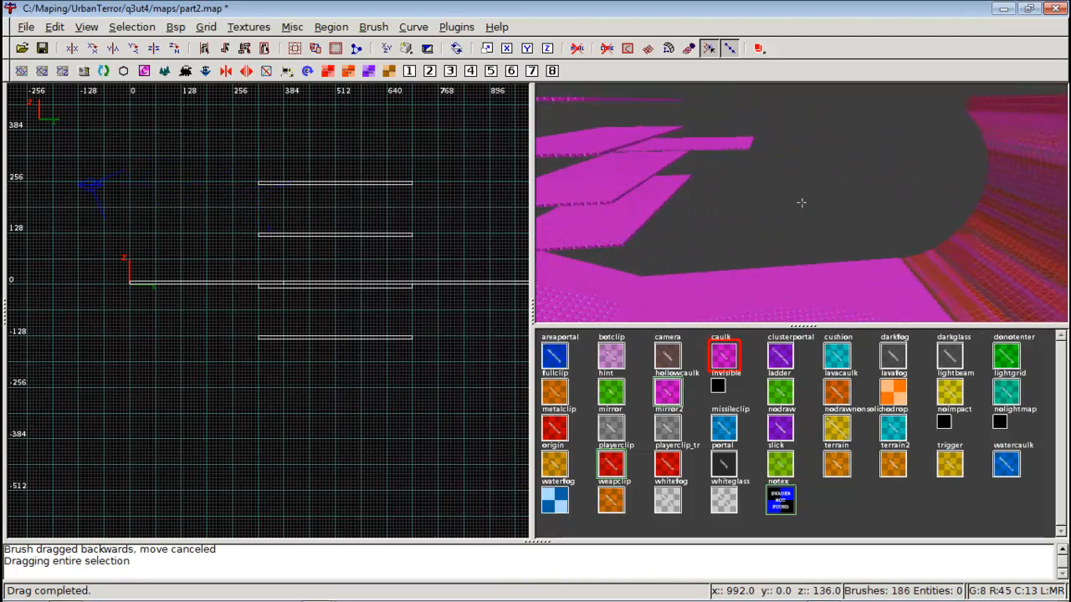
right_click(801, 202)
left_click(597, 142, "shift")
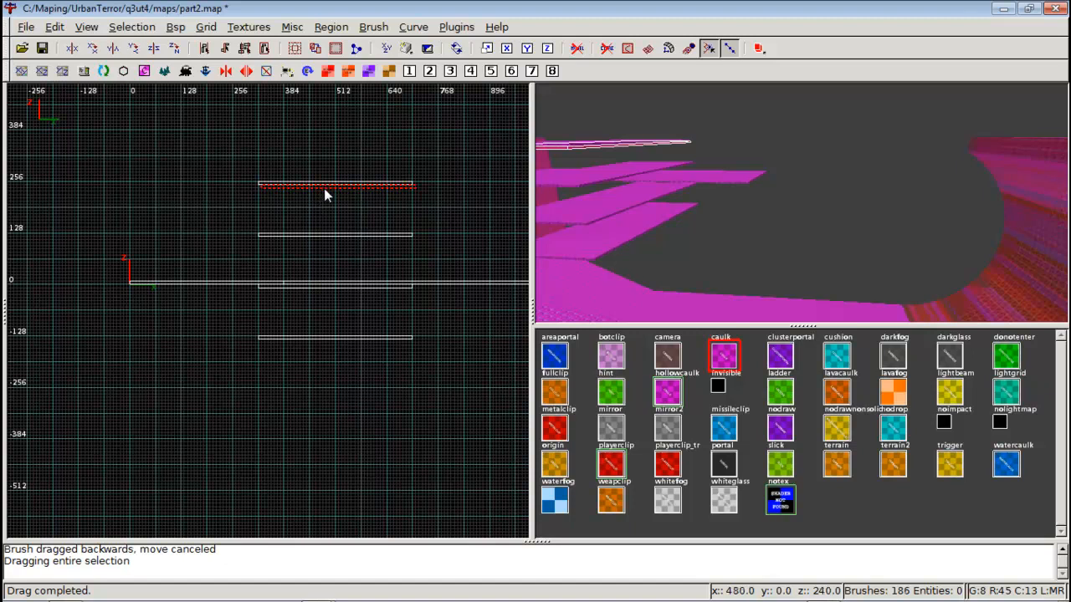
left_click_drag(323, 187, 320, 129)
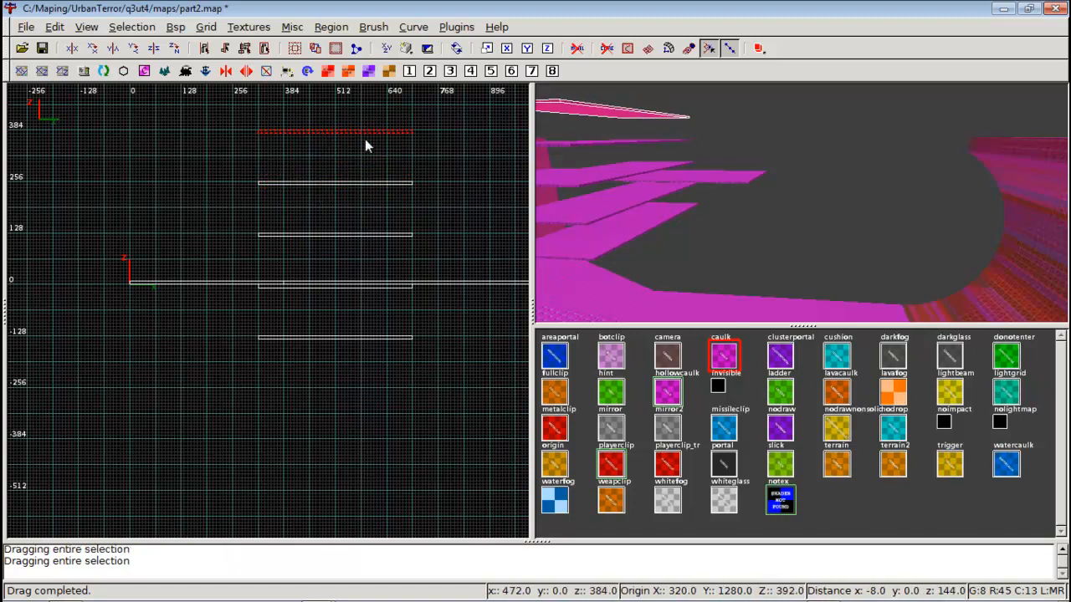
key("Escape")
Examine the platform stack in 3D in relation to the ramp, curved wall and half pipe
right_click(801, 203)
key("Left")
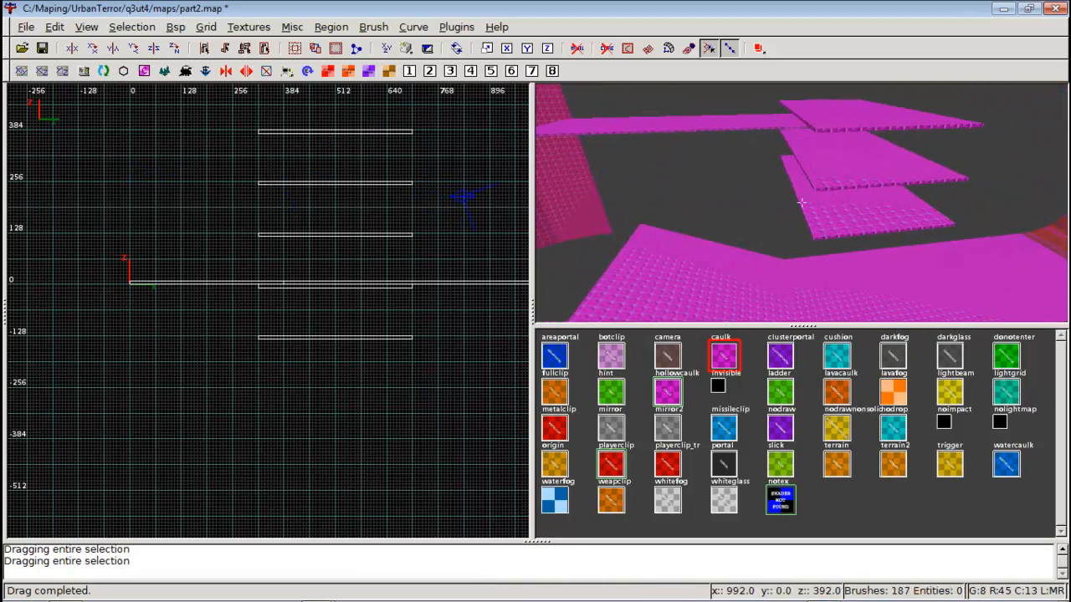
key("Right")
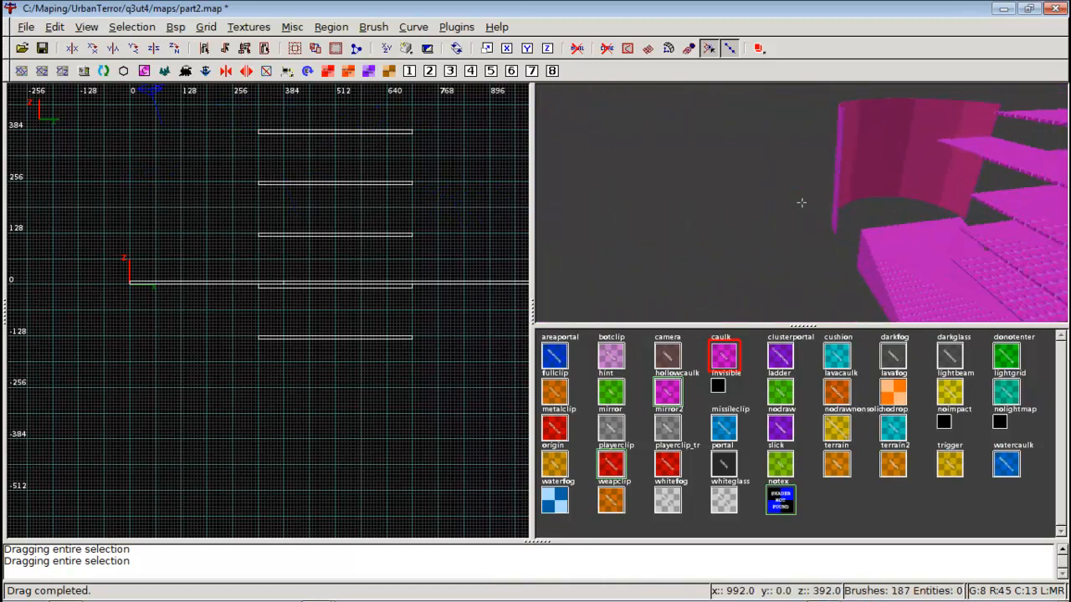
key("Up")
key("Down")
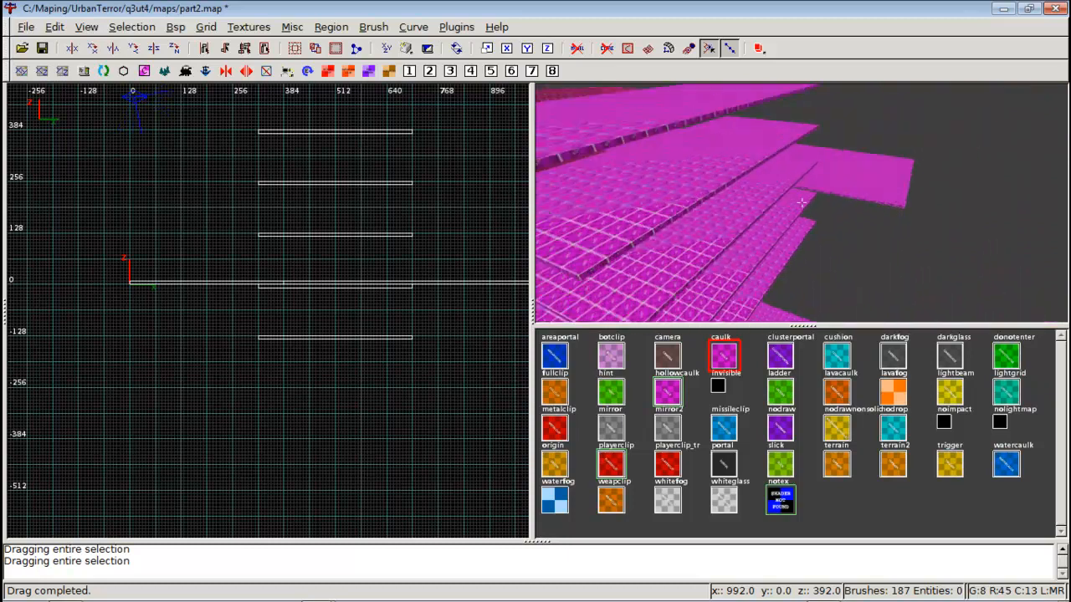
key("Up")
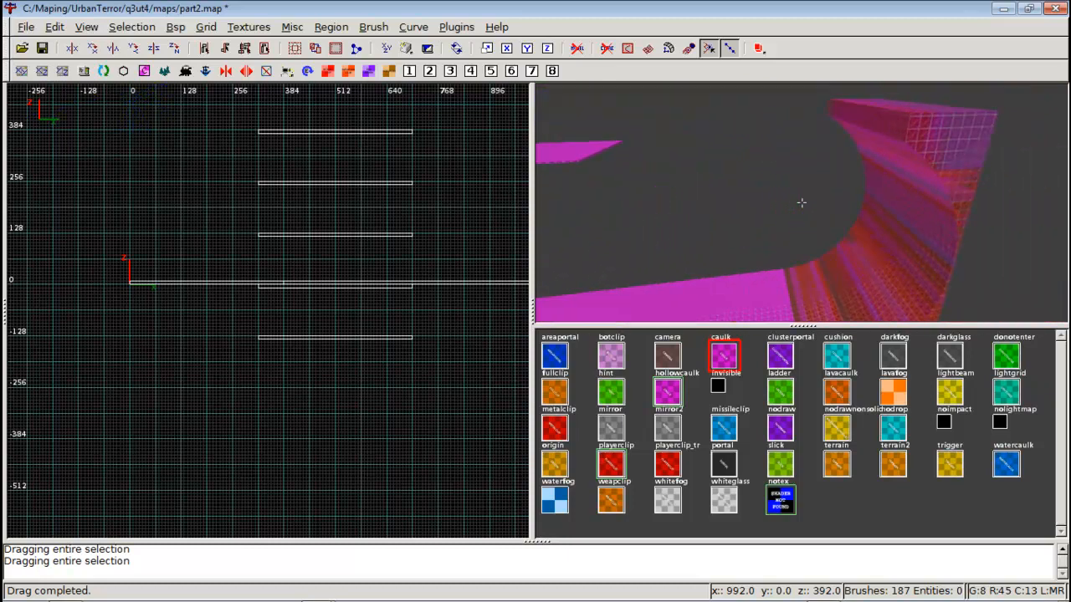
key("Up")
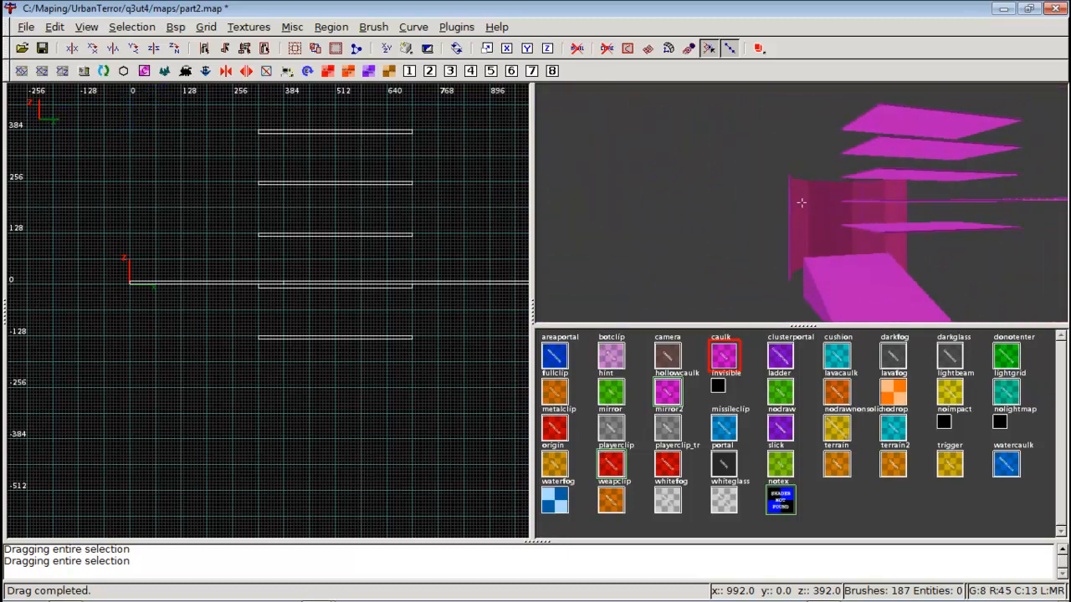
Examine the whole layout in side and top views, and the upper floor between the platform stack and curved wall in 3D
key("Left")
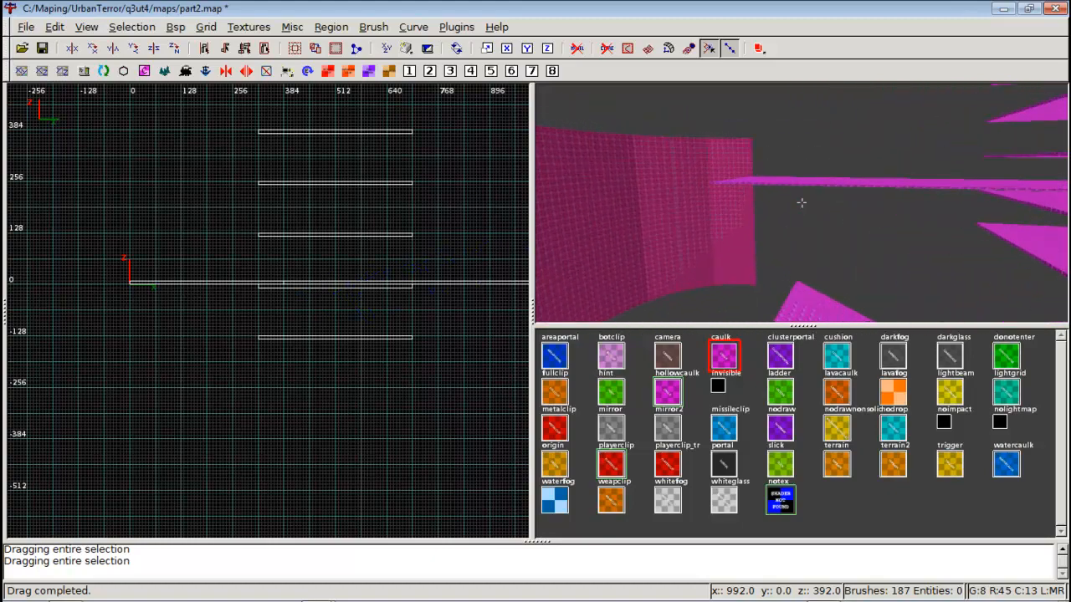
scroll(222, 251, "down", 6)
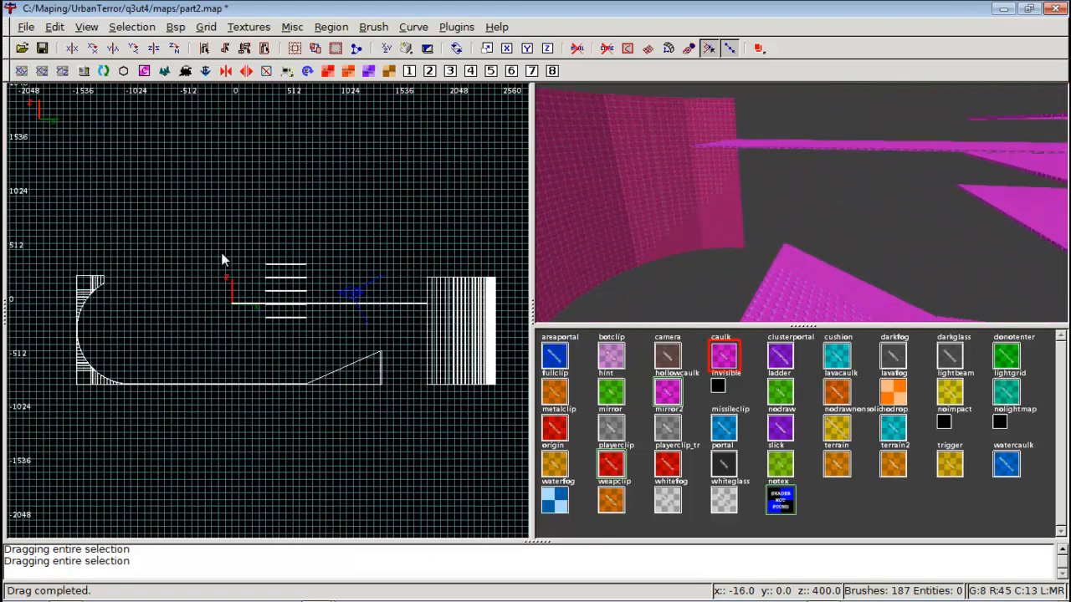
key("ctrl+Tab")
key("ctrl+Tab")
scroll(218, 287, "down", 4)
scroll(215, 276, "up", 7)
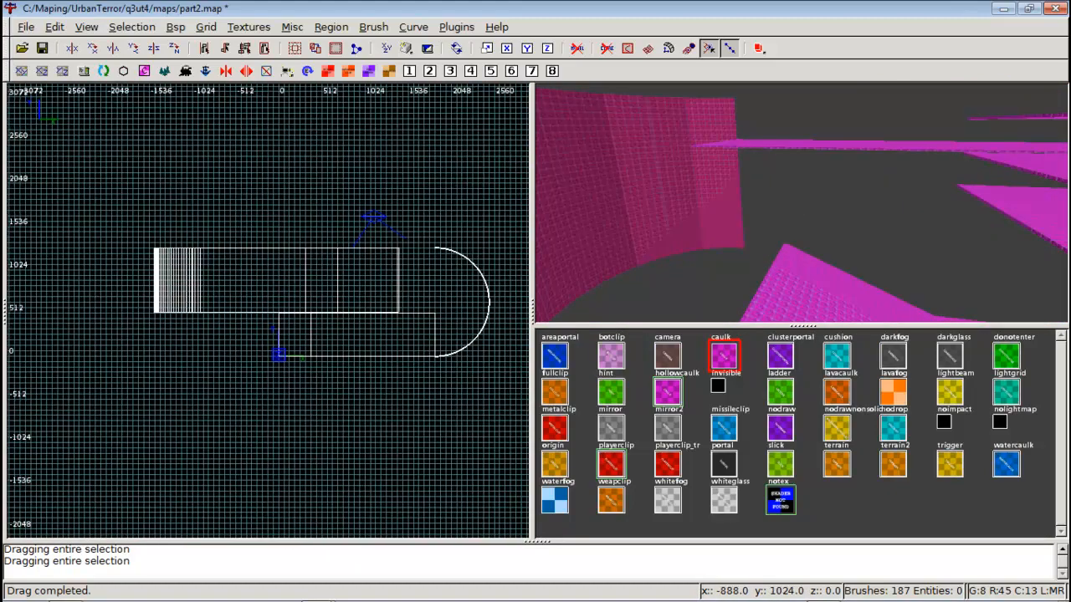
right_click_drag(215, 275, 246, 305)
right_click(687, 240)
key("Down")
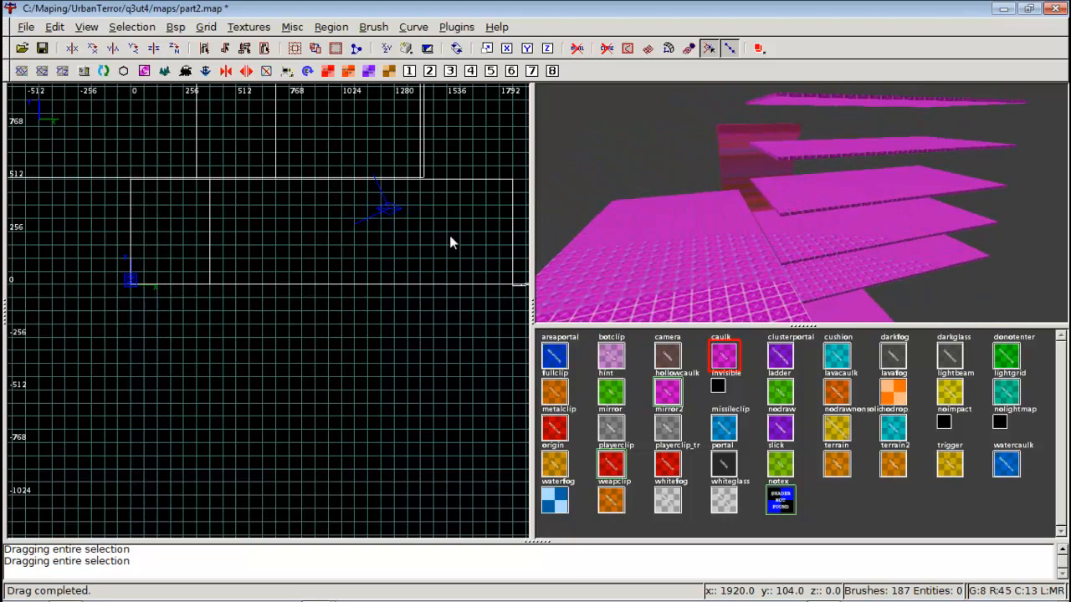
scroll(315, 275, "down", 3)
right_click_drag(314, 277, 365, 324)
scroll(316, 277, "up", 2)
scroll(316, 278, "up", 3)
right_click_drag(317, 278, 348, 275)
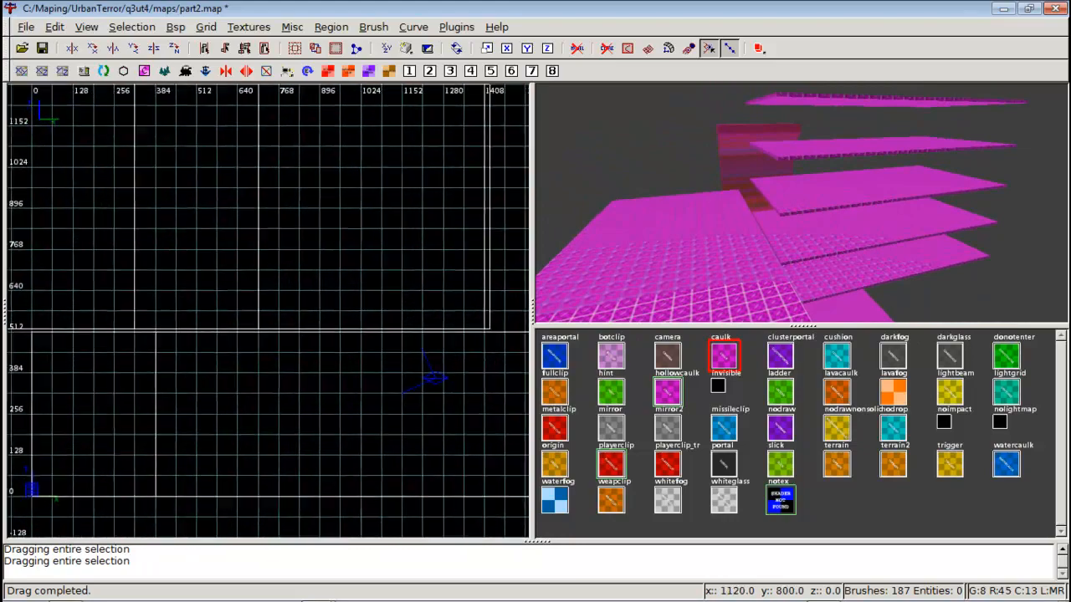
right_click_drag(130, 335, 343, 252)
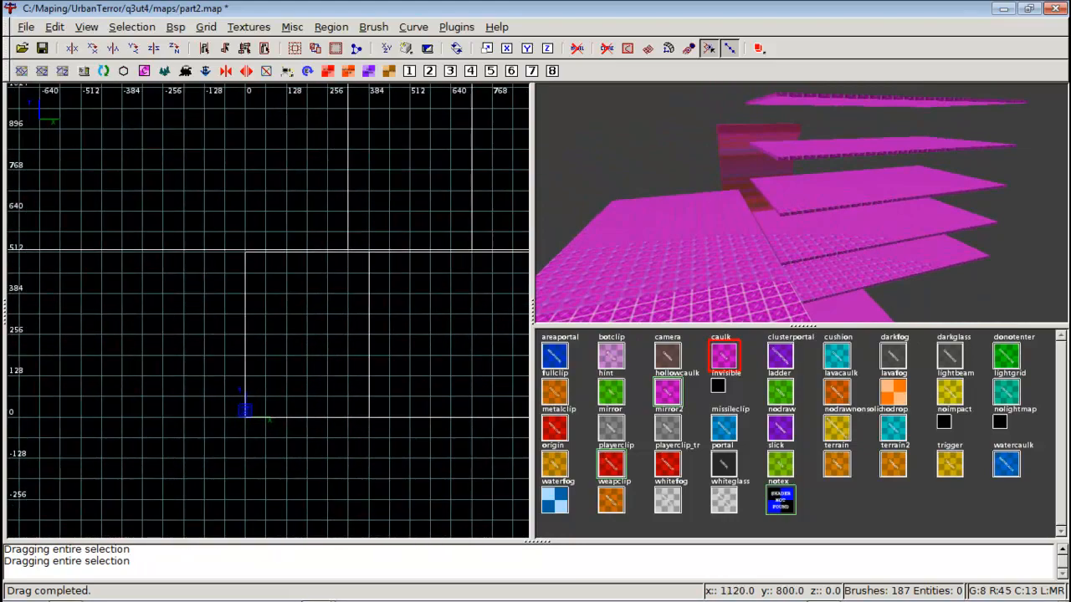
left_click(736, 259, "shift")
right_click(733, 258)
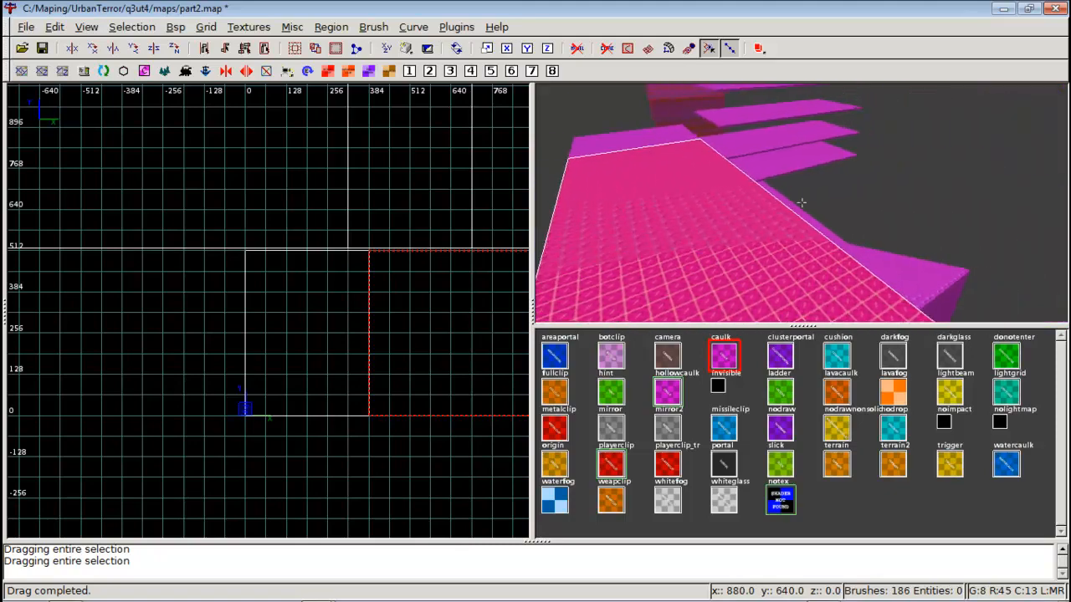
key("Left")
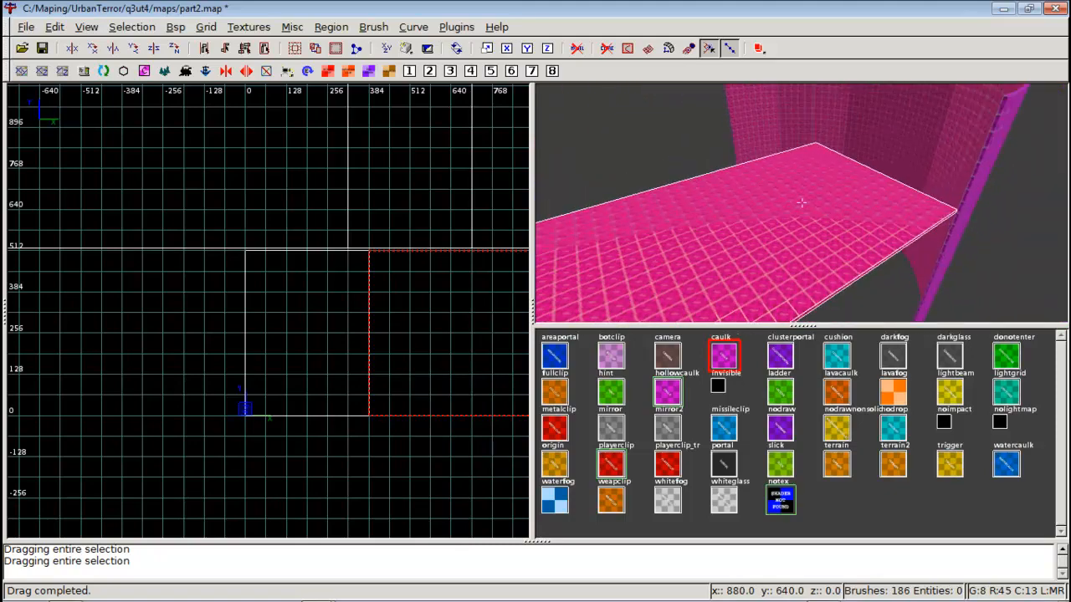
key("Left")
right_click(768, 229)
key("Escape")
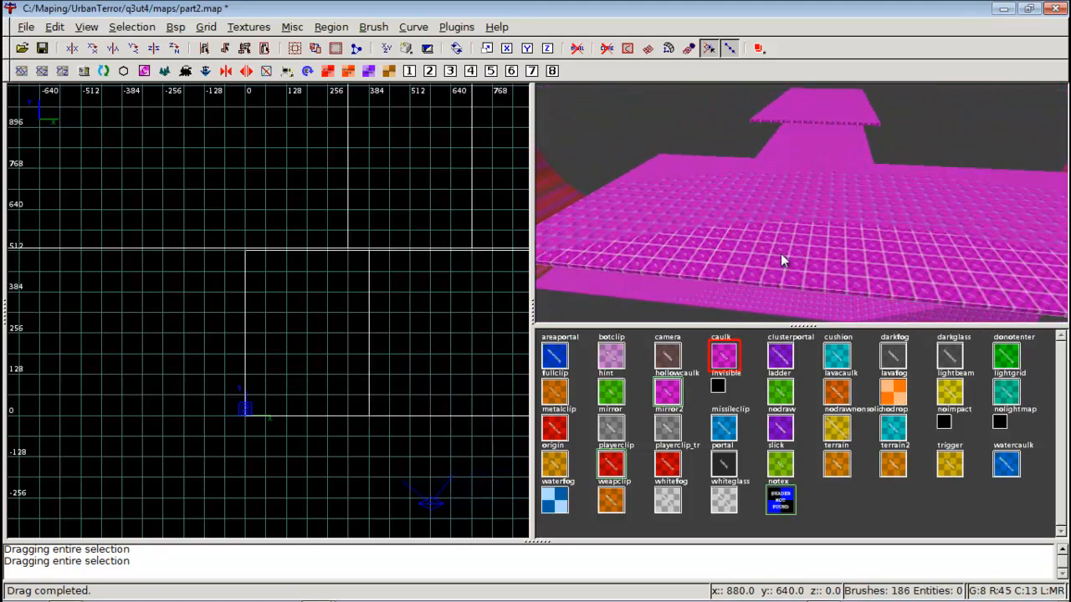
left_click(662, 247, "shift")
key("space")
key("ctrl+z")
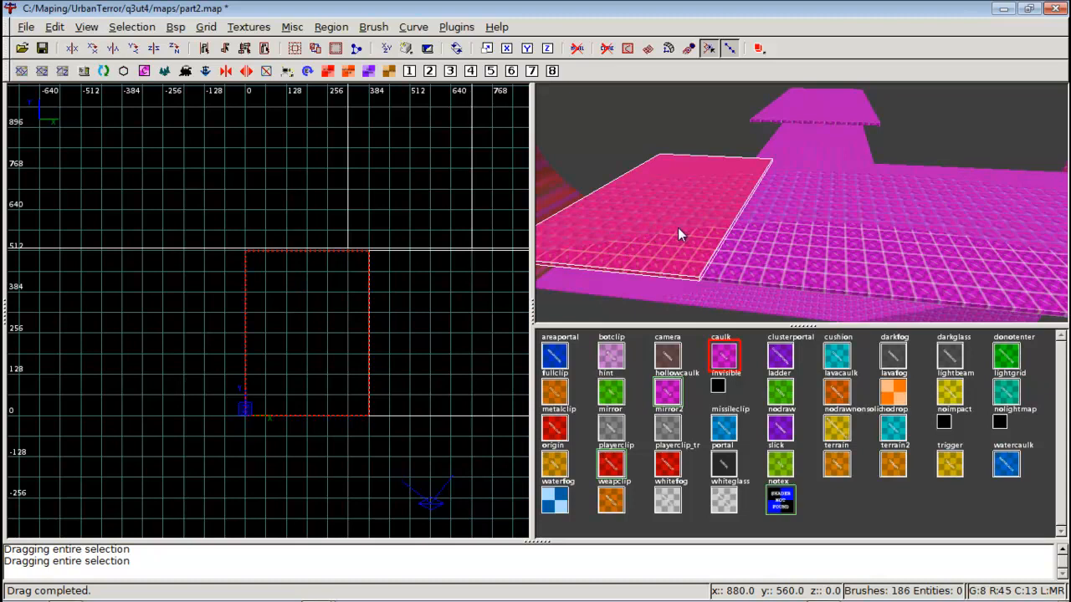
key("Escape")
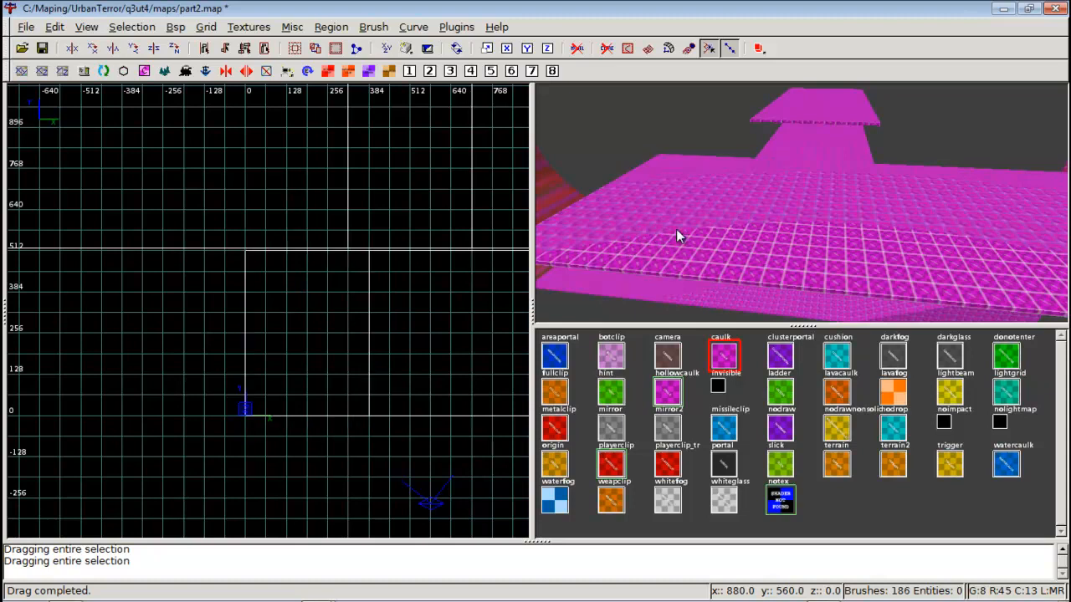
left_click(671, 226, "shift")
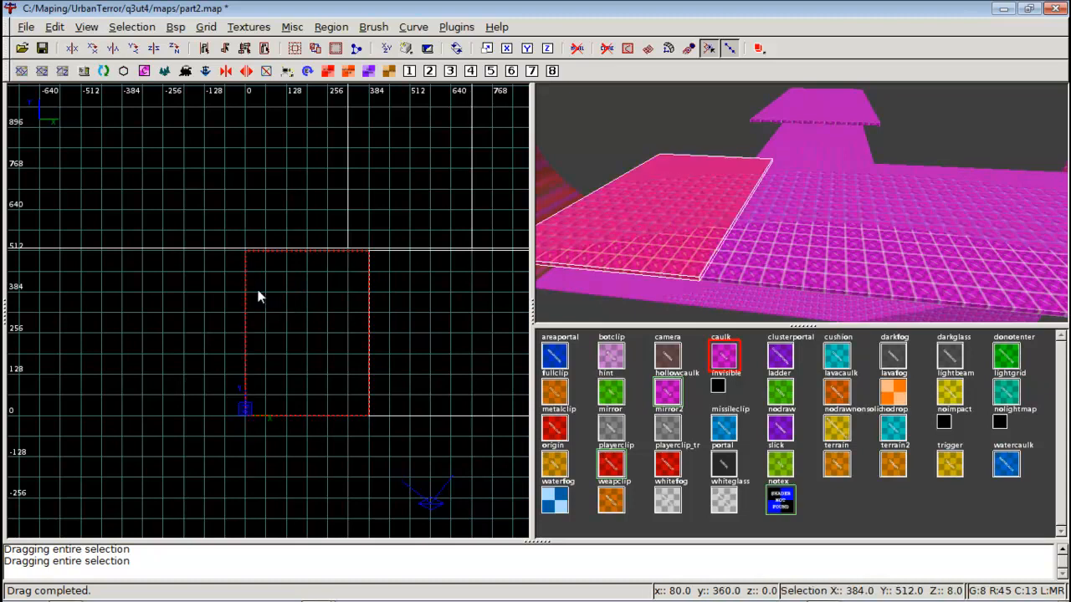
key("Escape")
mouse_move(184, 260)
left_mouse_down()
mouse_move(199, 362)
mouse_move(225, 425)
left_mouse_up()
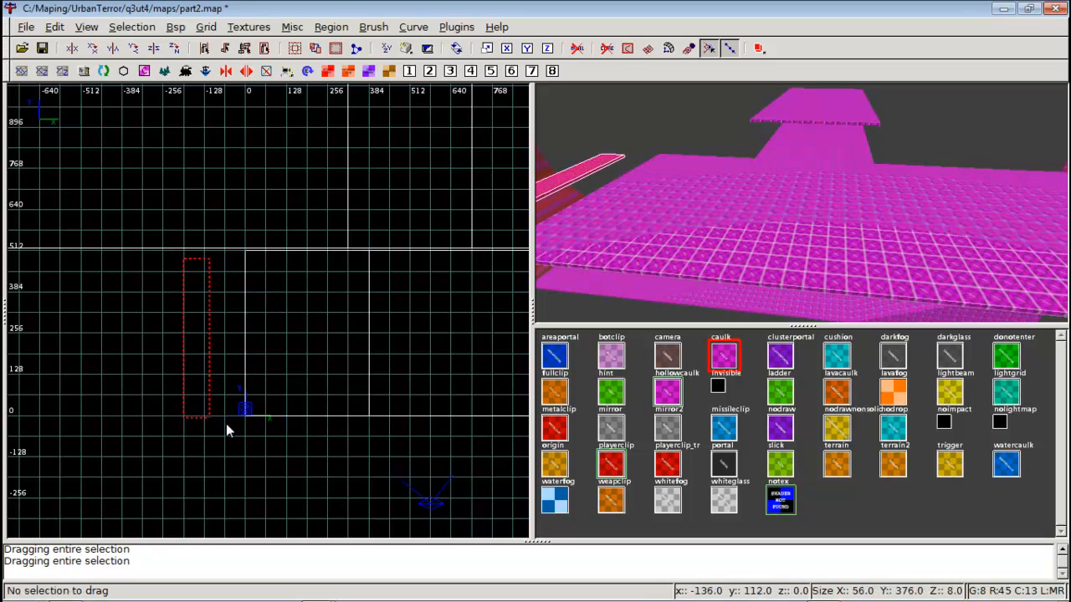
right_click(767, 223)
key("Left")
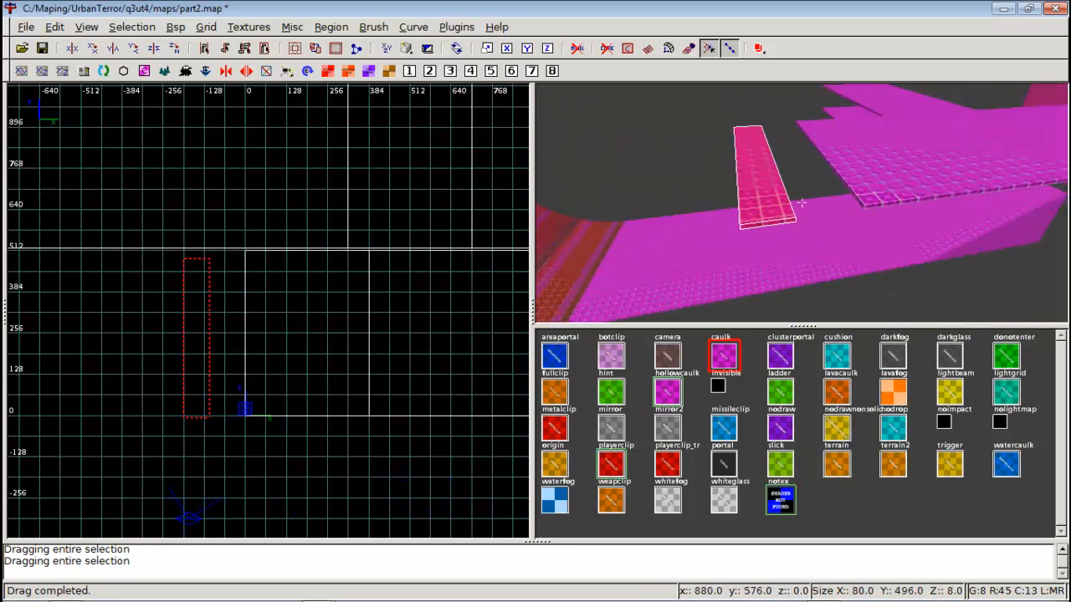
right_click(766, 222)
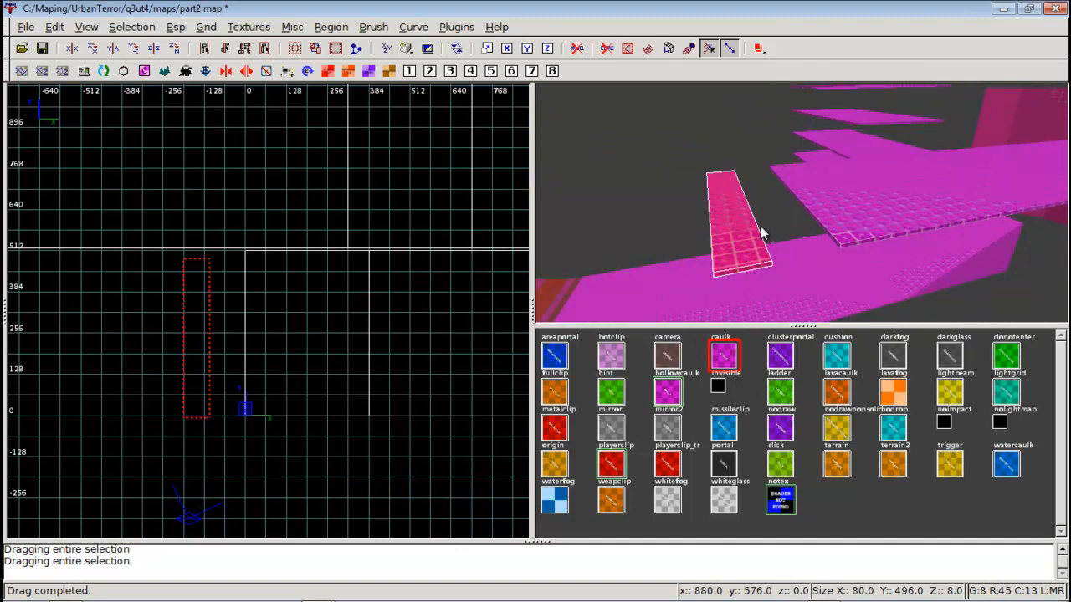
key("BackSpace")
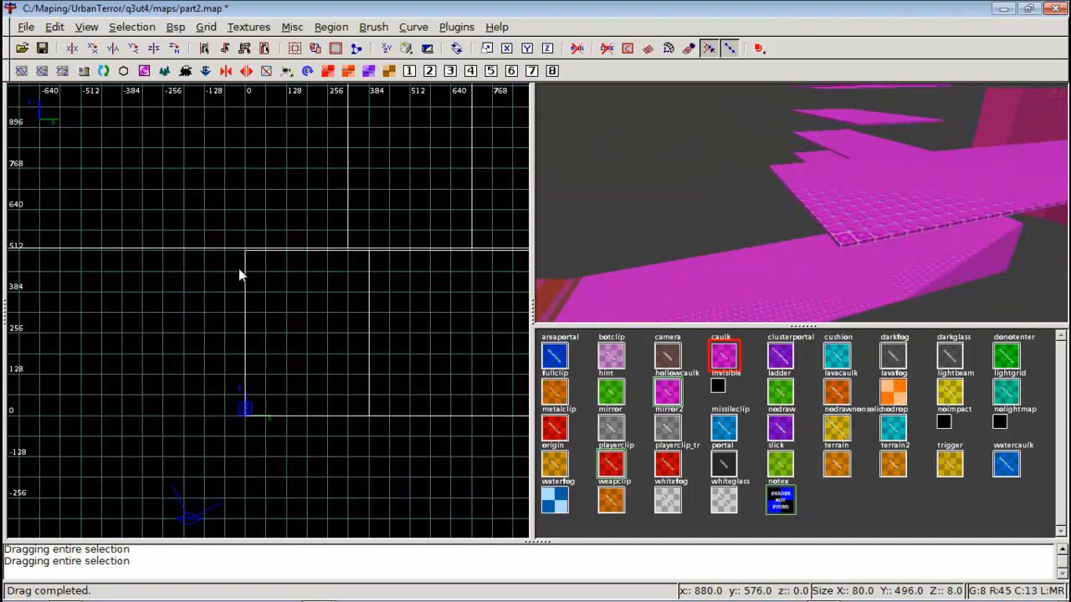
key("ctrl+Tab")
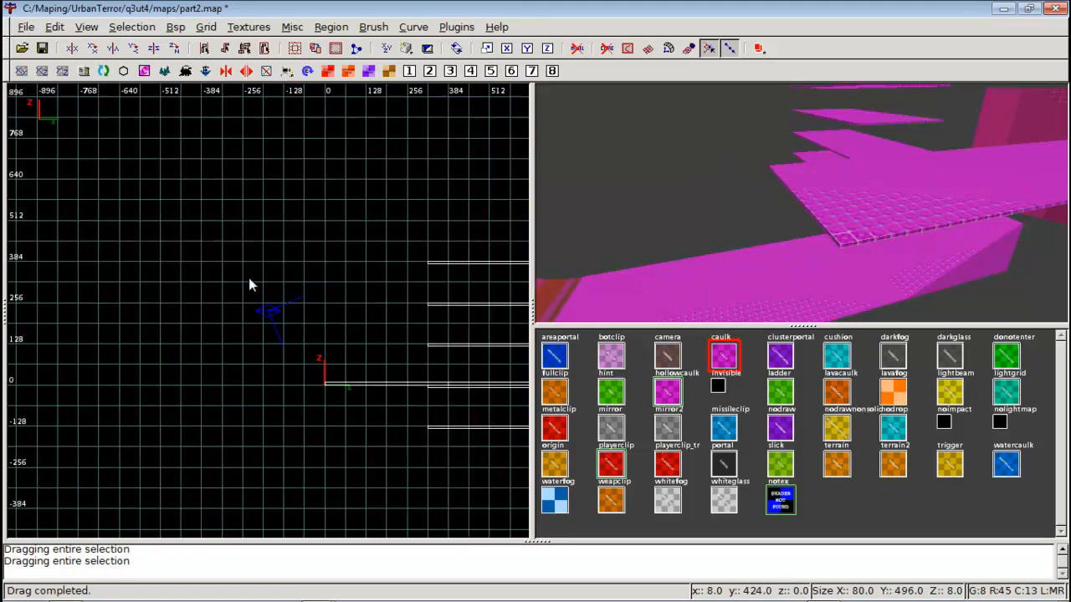
scroll(306, 329, "up", 2)
right_click_drag(306, 329, 107, 180)
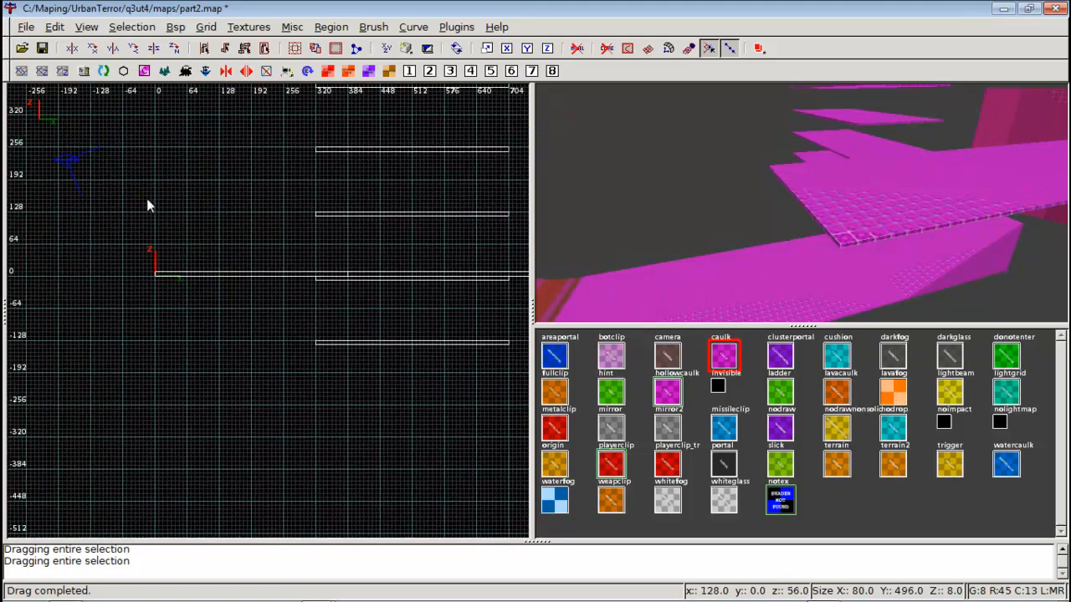
left_click_drag(145, 148, 274, 285)
right_click(903, 211)
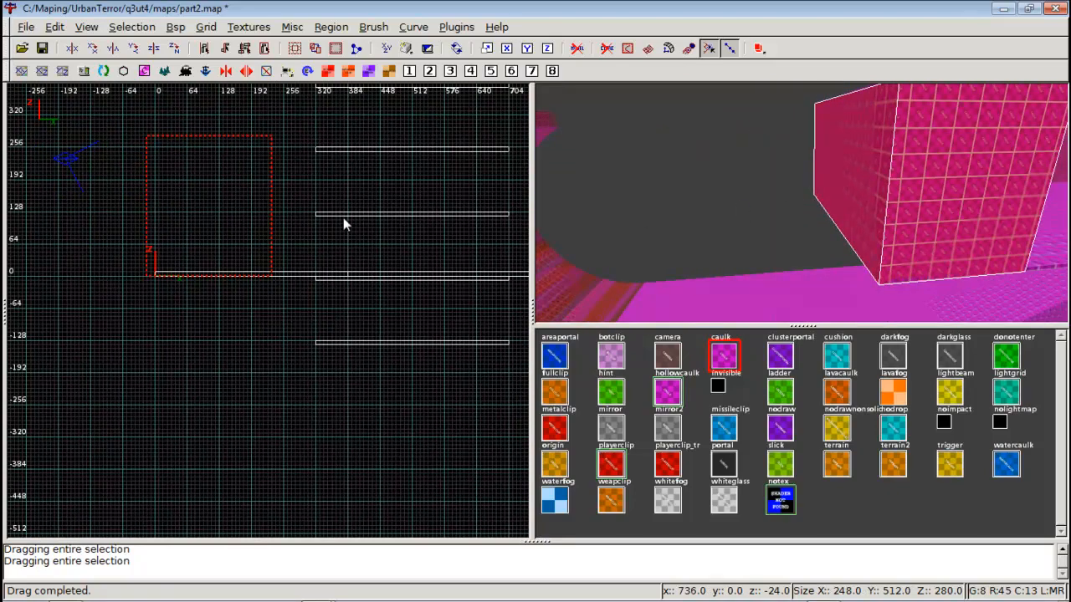
right_click(802, 194)
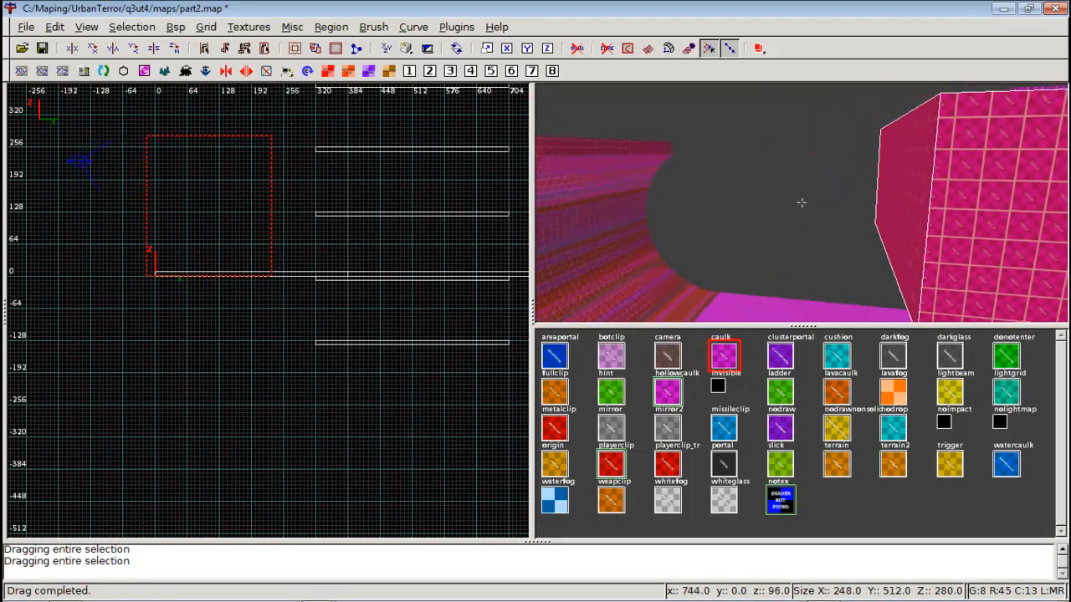
key("Up")
right_click(802, 203)
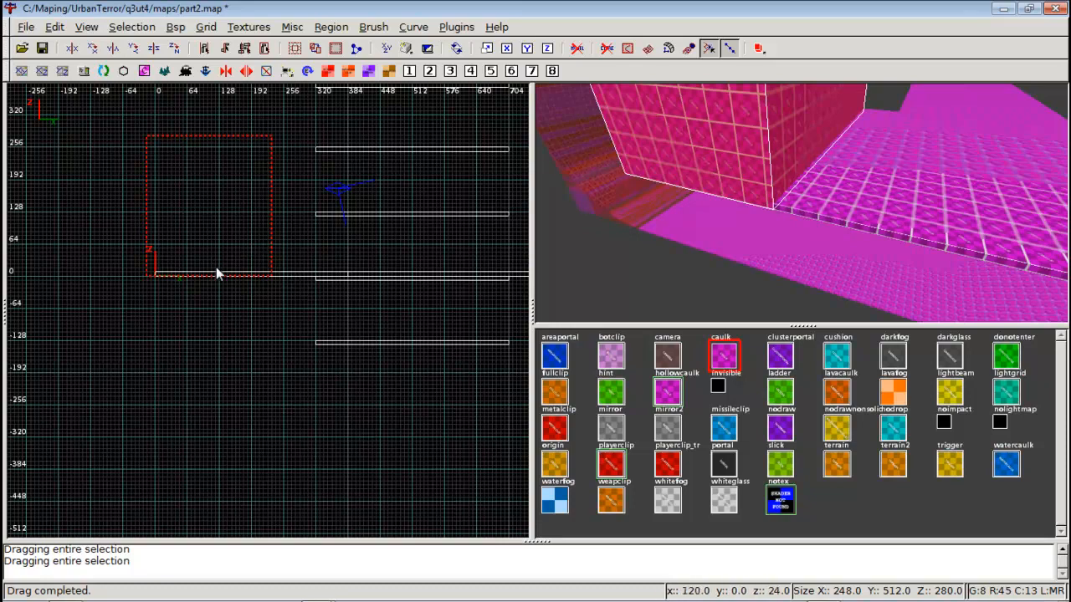
key("BackSpace")
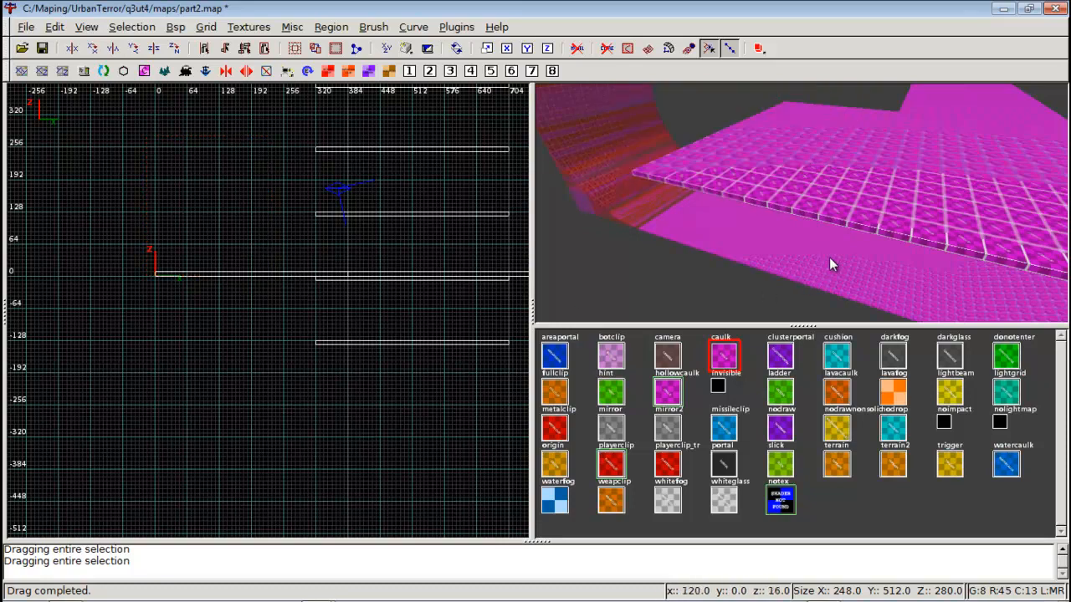
left_click(816, 173, "shift")
key("Escape")
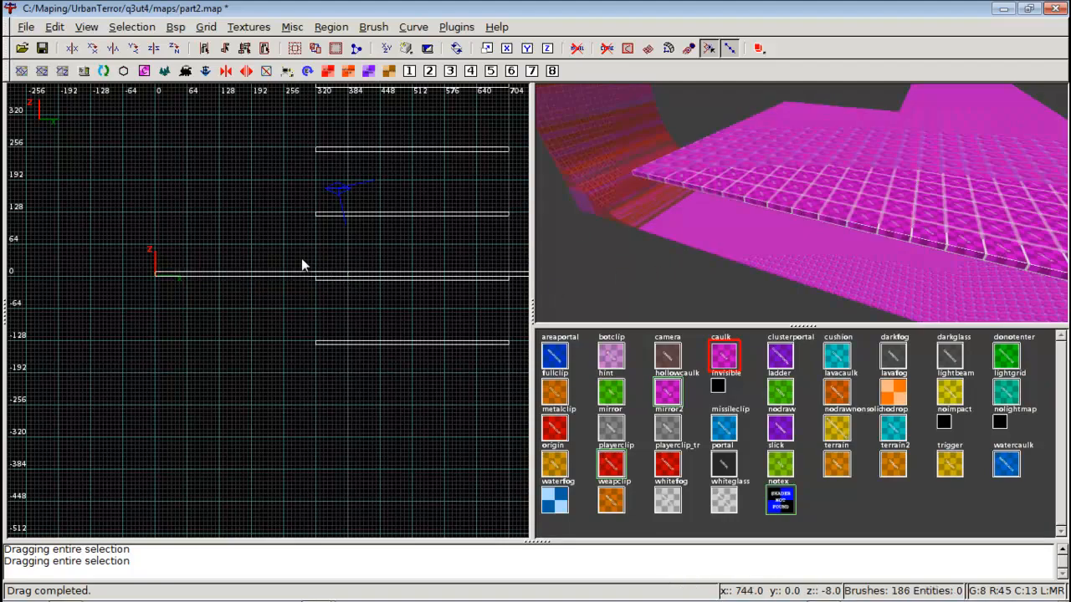
Draw a thin caulk strip about 352 × 8 × 8 units along the upper floor's edge at y 512, starting at x 0
key("ctrl+Tab")
right_click_drag(227, 337, 254, 325)
key("ctrl+Tab")
scroll(334, 360, "down", 3)
scroll(328, 365, "up", 4)
right_click_drag(328, 364, 139, 355)
left_click_drag(118, 330, 353, 331)
key("ctrl+Tab")
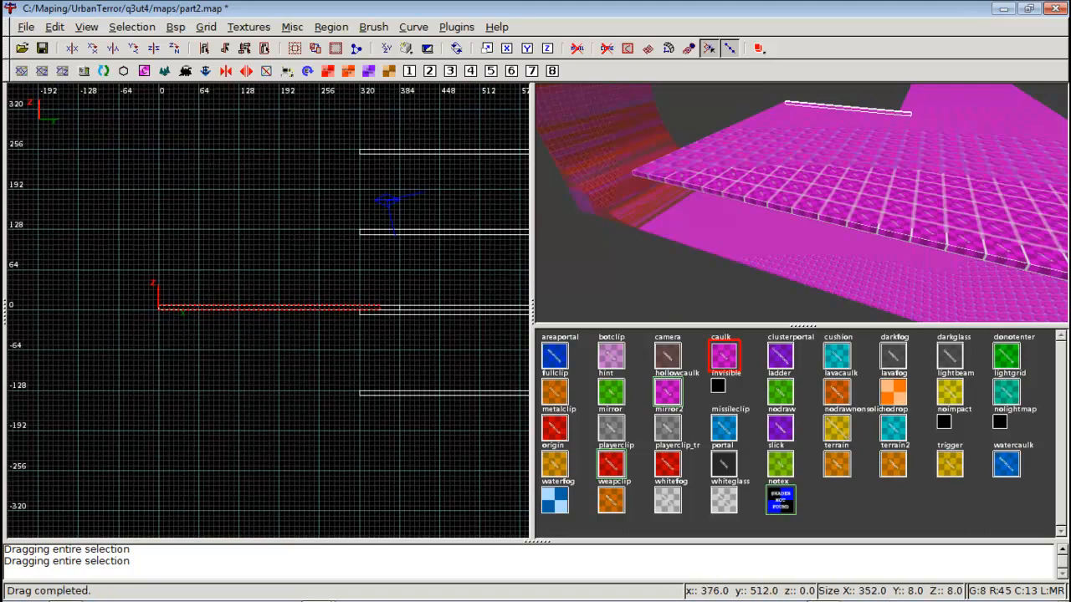
right_click_drag(334, 325, 394, 324)
right_click(288, 313)
left_click(222, 363)
right_click(211, 371)
key("Escape")
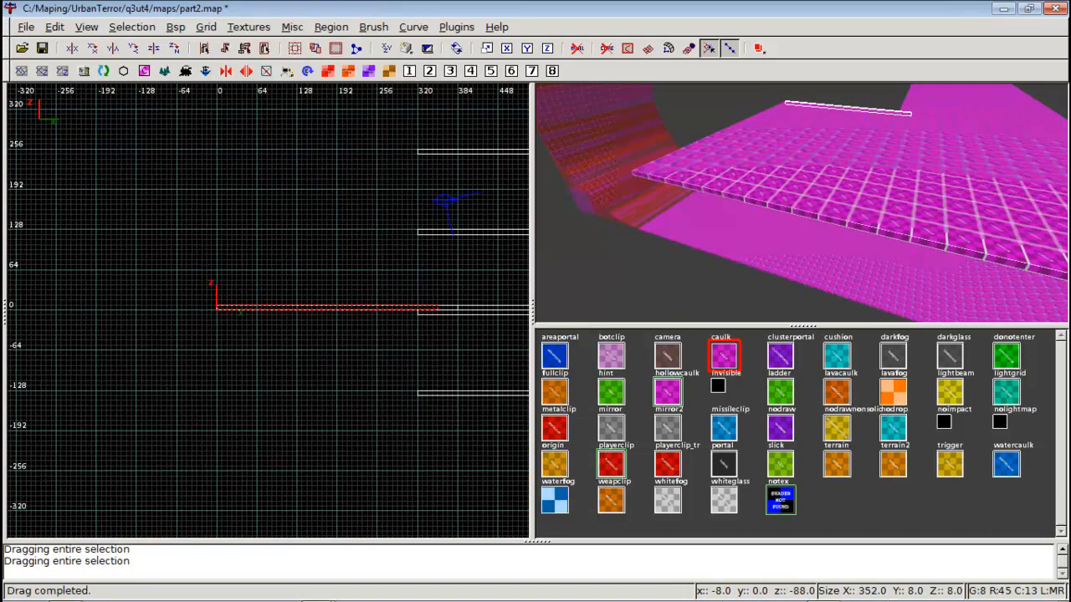
Stretch the thin strip upward into a wall about 560 units high, rising above the top platform
right_click_drag(326, 250, 255, 334)
left_click_drag(254, 333, 274, 201)
left_click_drag(288, 142, 296, 122)
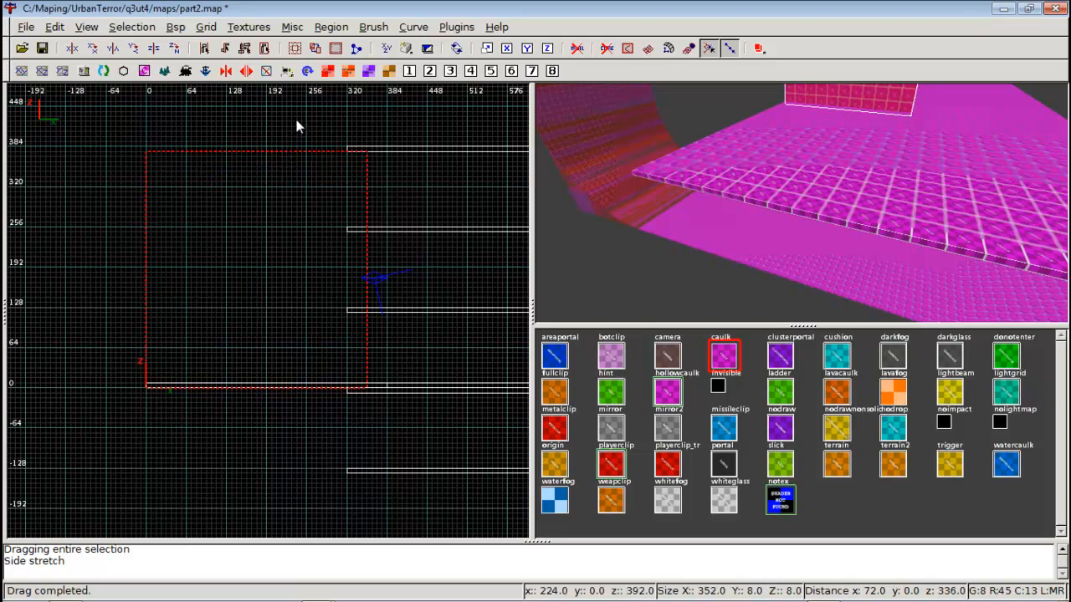
scroll(299, 115, "down", 3)
mouse_move(298, 116)
right_mouse_down()
mouse_move(305, 98)
mouse_move(302, 169)
mouse_move(314, 202)
right_mouse_up()
scroll(314, 159, "up", 1)
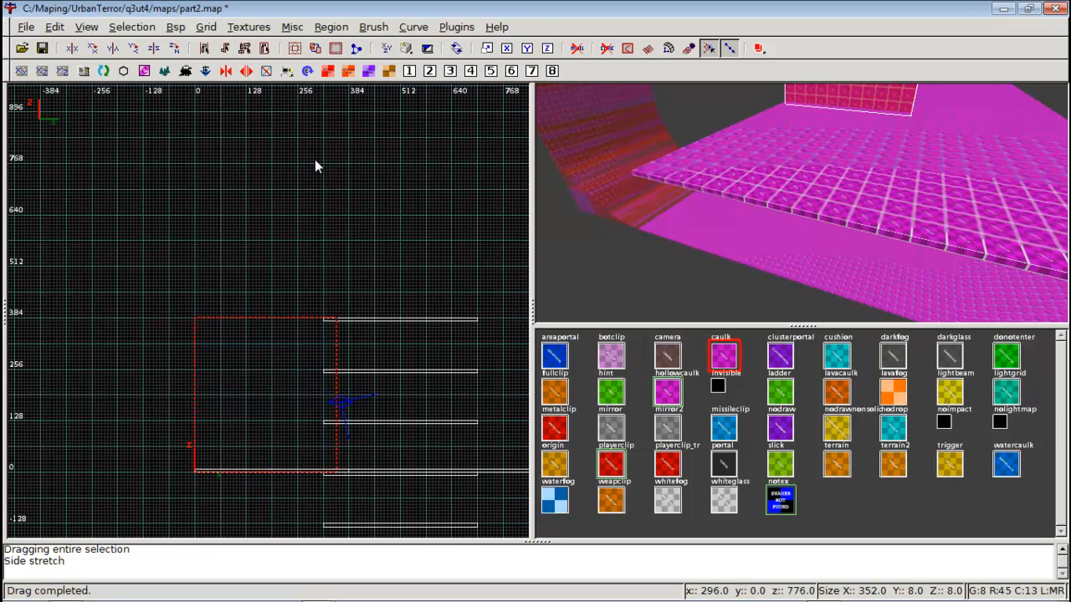
scroll(316, 168, "up", 1)
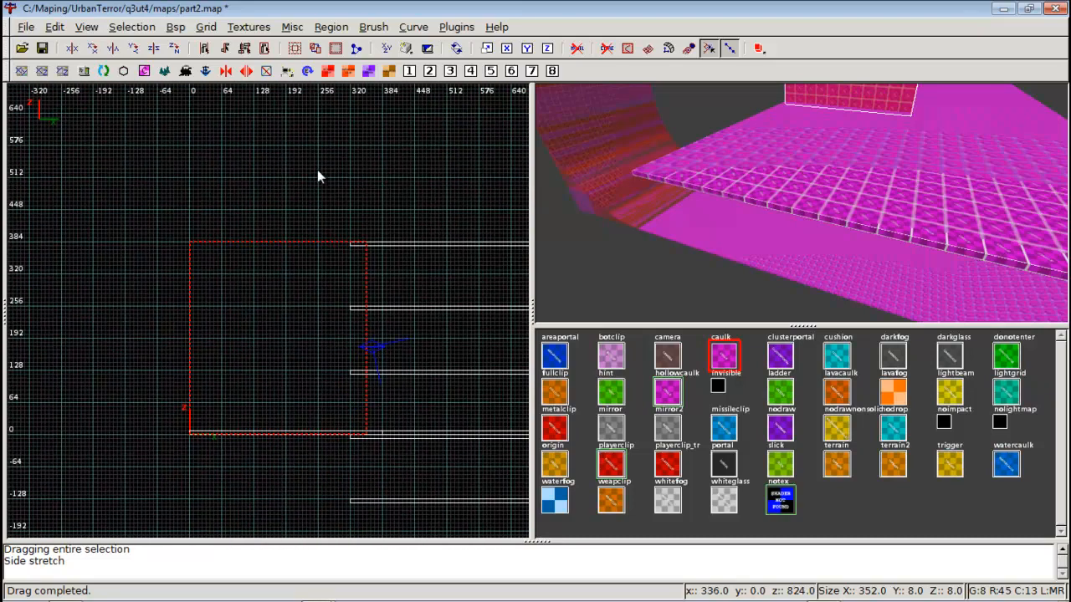
right_click_drag(317, 169, 302, 217)
left_click_drag(279, 249, 276, 217)
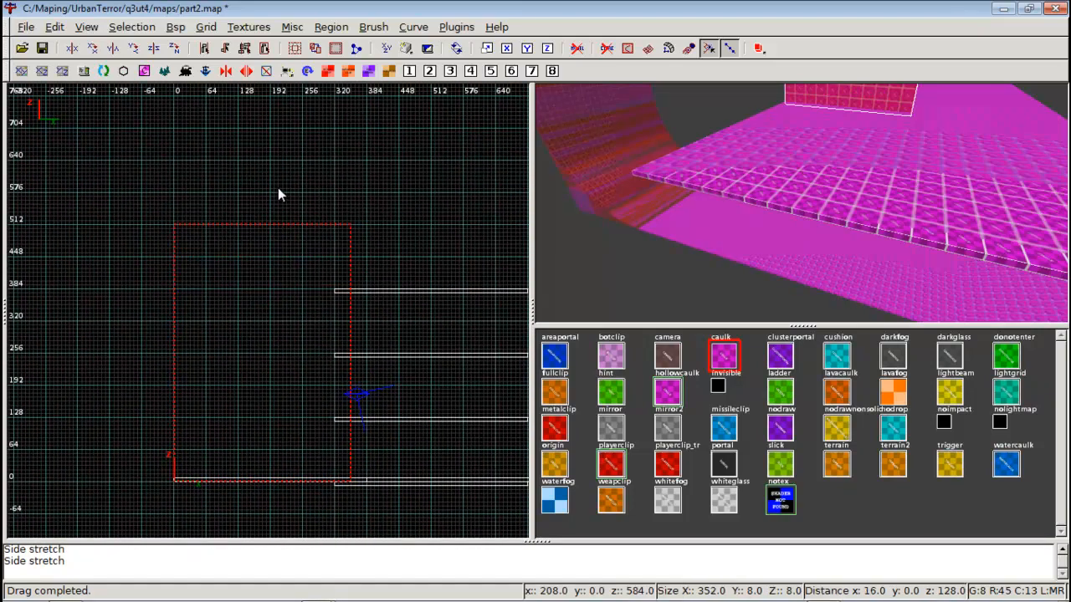
left_click_drag(281, 196, 288, 170)
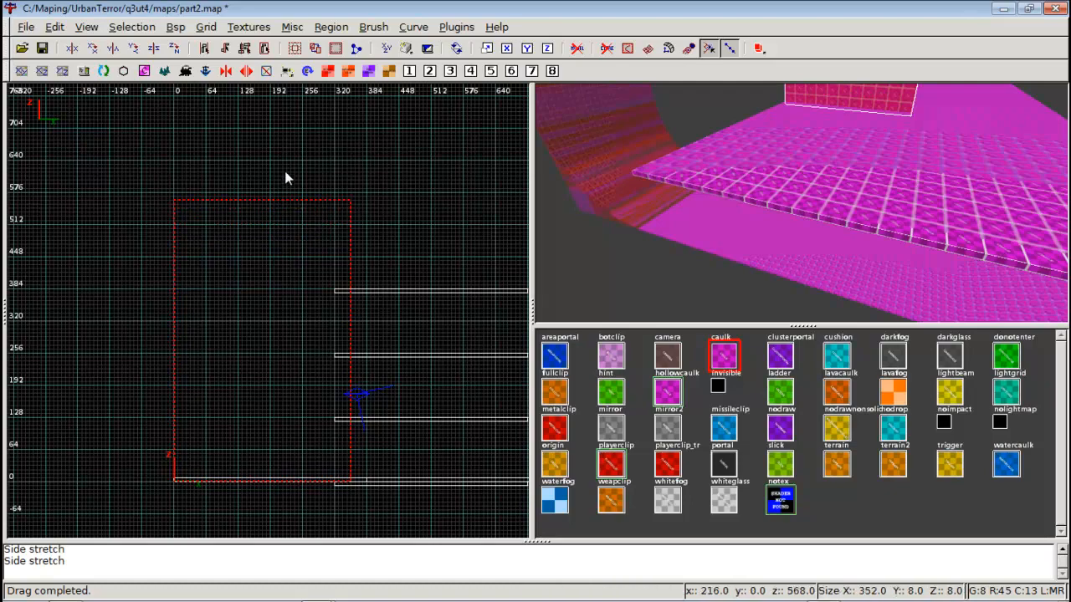
Examine the tall wall's height relative to the platform stack and curved wall in side view and 3D
scroll(344, 187, "down", 6)
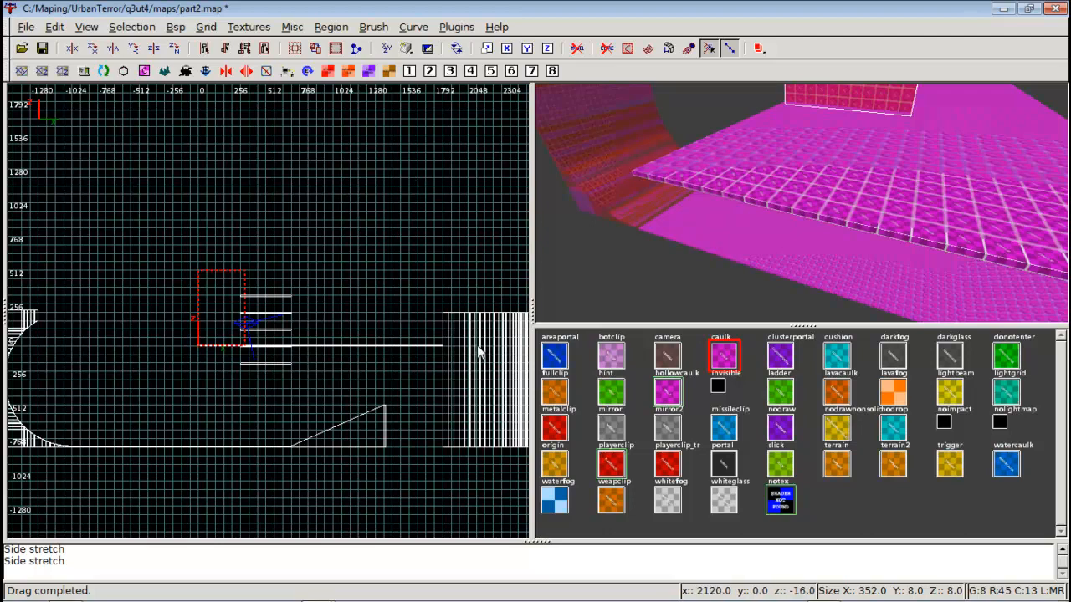
right_click(790, 256)
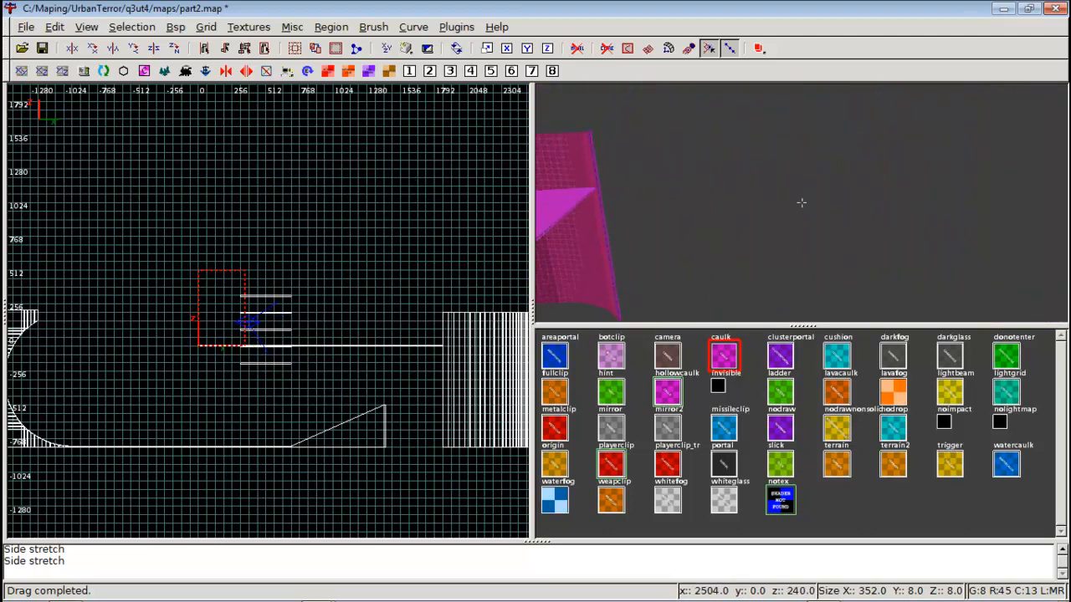
key("Down")
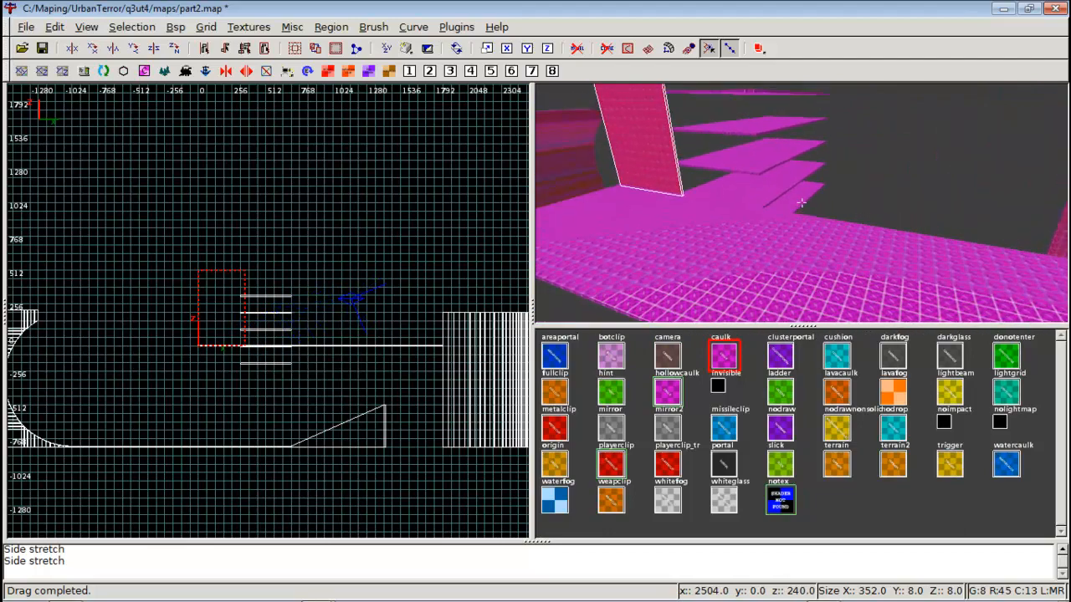
key("Left")
key("Right")
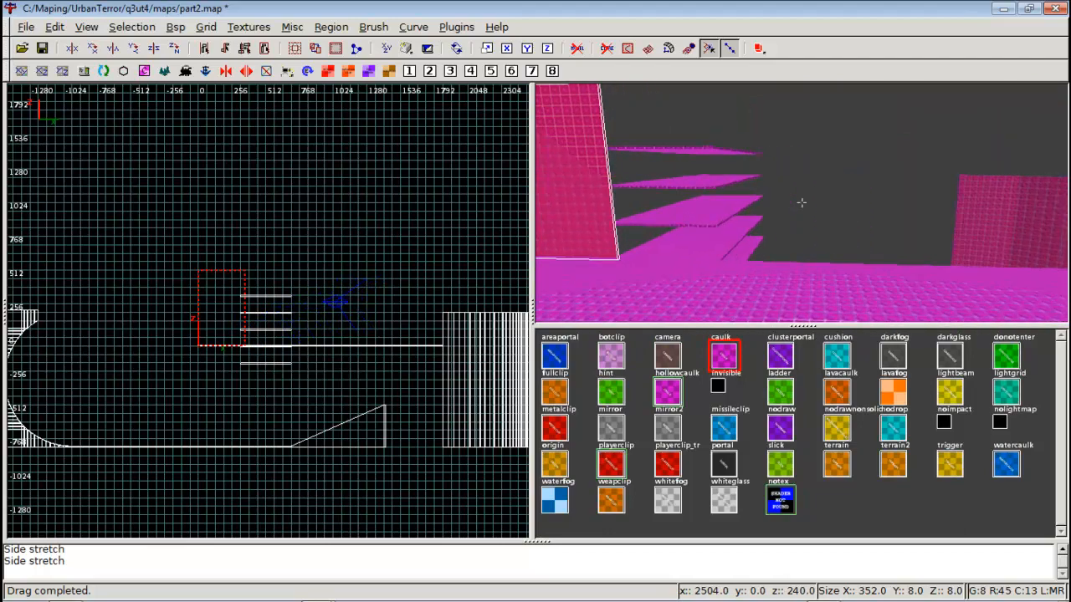
key("Right")
scroll(216, 350, "down", 2)
right_click_drag(216, 348, 144, 358)
Select the curved wall's red clip layer together with the tall wall and stretch the layer's top up to about z 512
right_click(800, 203)
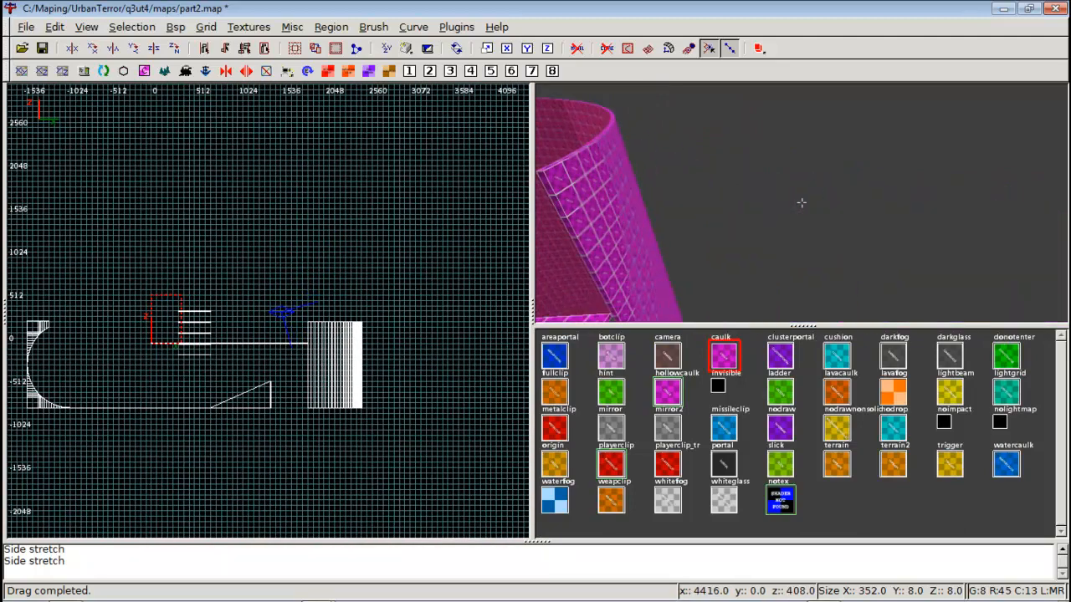
right_click(801, 203)
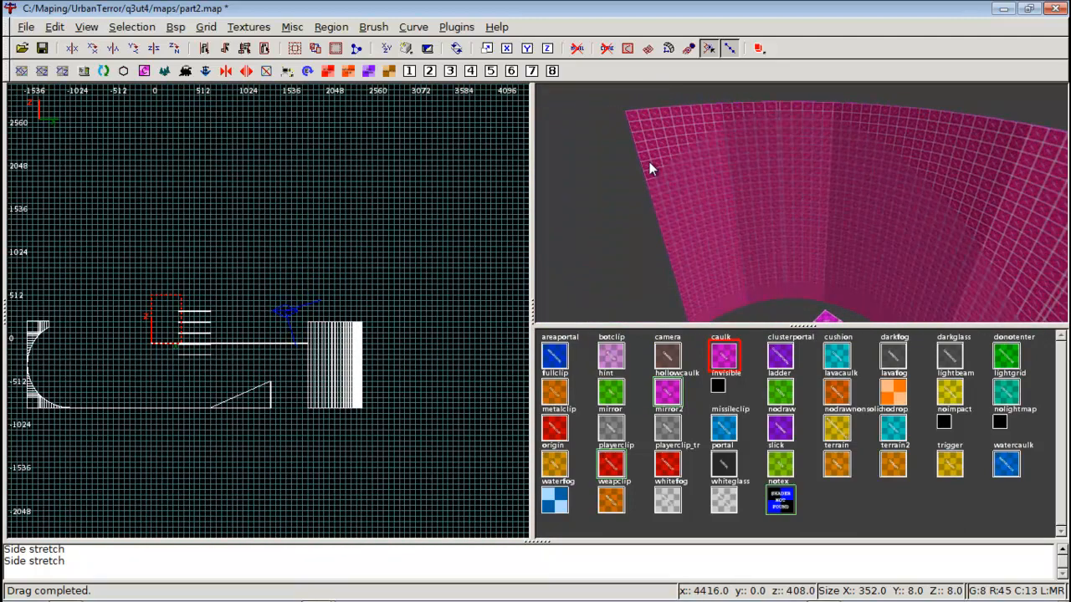
mouse_move(652, 168)
left_mouse_down("shift")
mouse_move(865, 158)
mouse_move(1029, 206)
left_mouse_up("shift")
right_click(1030, 206)
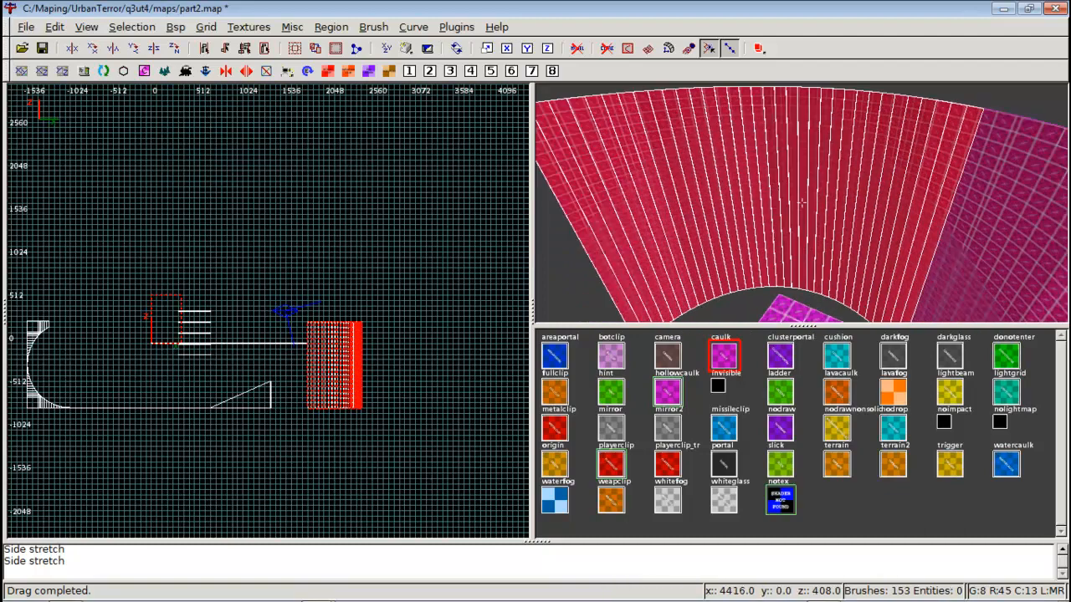
right_click(801, 203)
left_click_drag(791, 146, 987, 227, "shift")
scroll(345, 303, "up", 2)
mouse_move(343, 303)
right_mouse_down()
mouse_move(270, 259)
mouse_move(328, 341)
right_mouse_up()
scroll(342, 302, "up", 3)
scroll(342, 302, "down", 3)
mouse_move(342, 302)
right_mouse_down()
mouse_move(459, 302)
mouse_move(425, 308)
right_mouse_up()
scroll(349, 274, "up", 4)
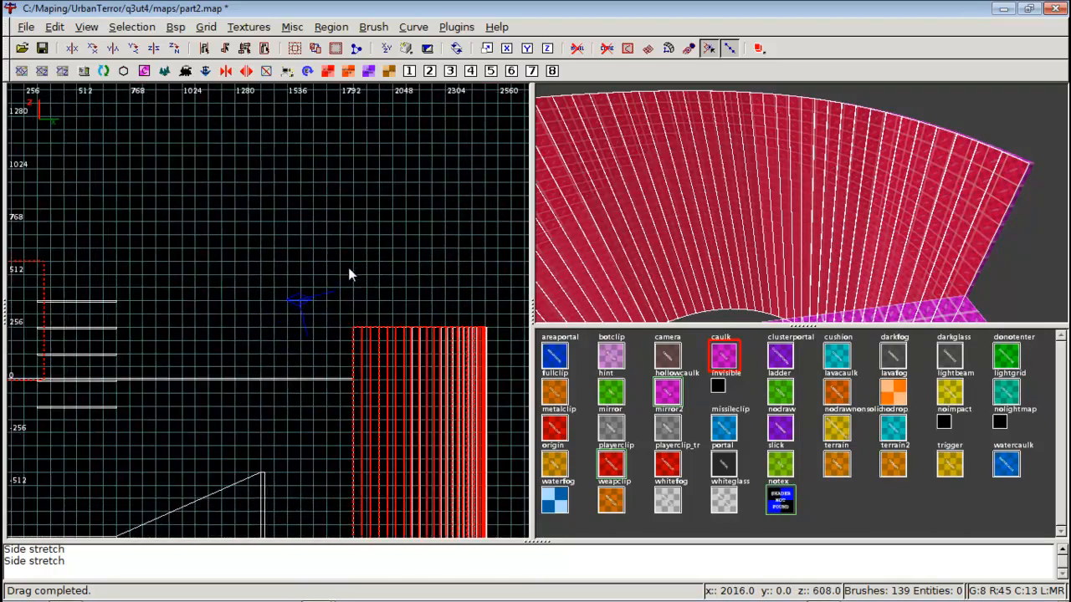
mouse_move(380, 274)
left_mouse_down()
mouse_move(396, 268)
mouse_move(398, 193)
left_mouse_up()
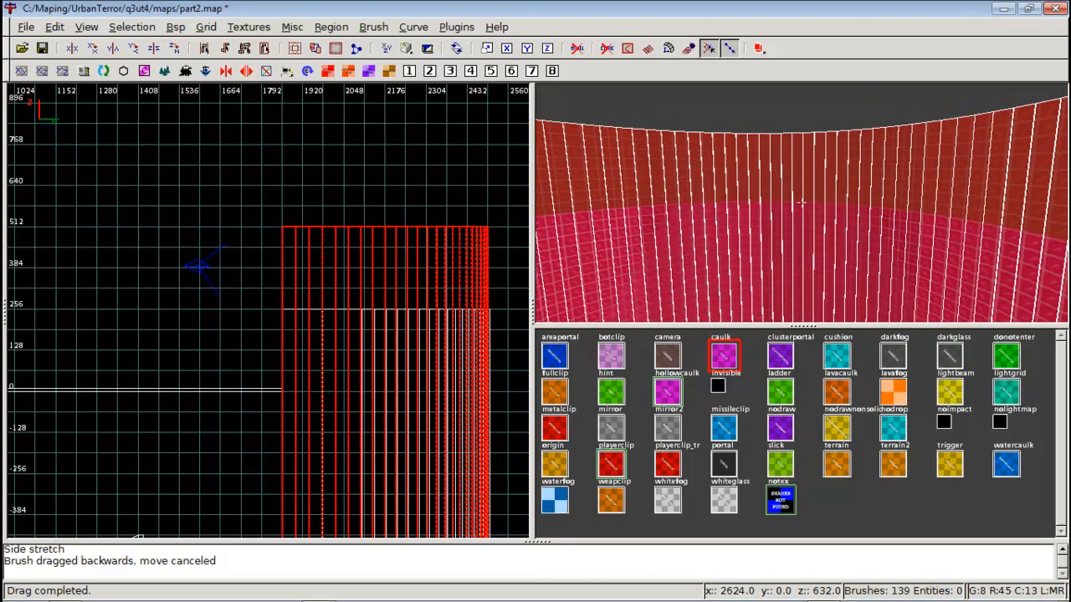
Hide the raised clip layer and tall wall, and stretch the curved wall's caulk layer up to about z 576 on the 32-unit grid
key("Escape")
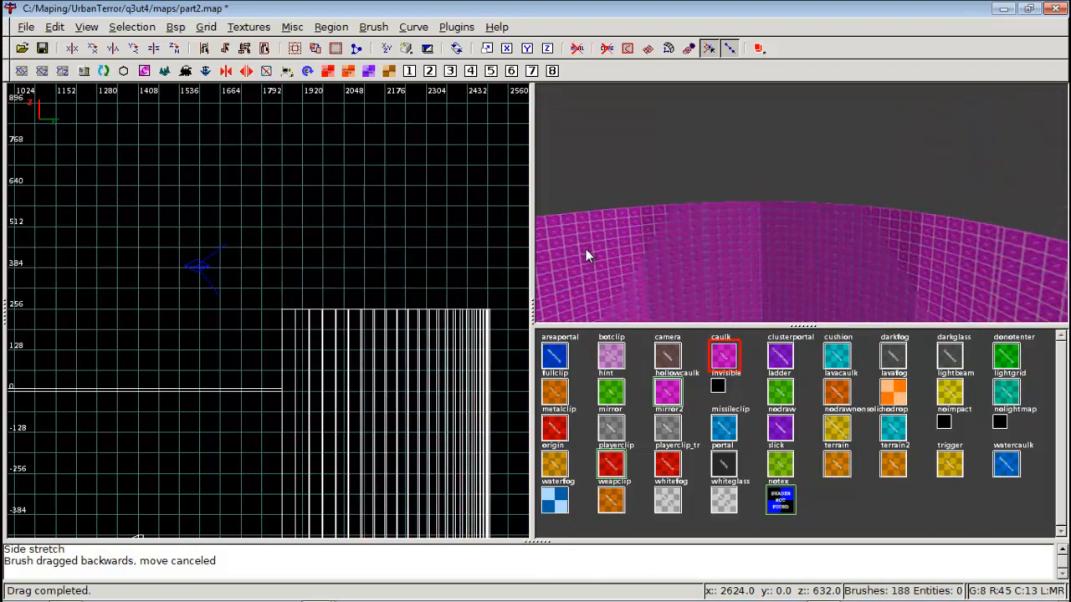
left_click_drag(700, 199, 1056, 239, "shift")
right_click(1056, 239)
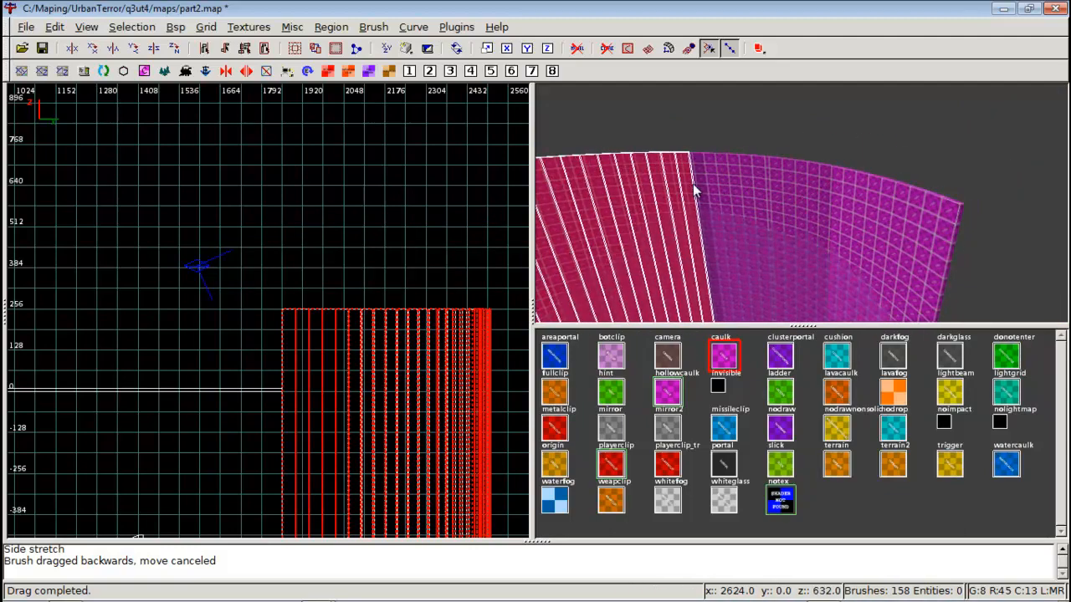
left_click_drag(693, 183, 947, 220, "shift")
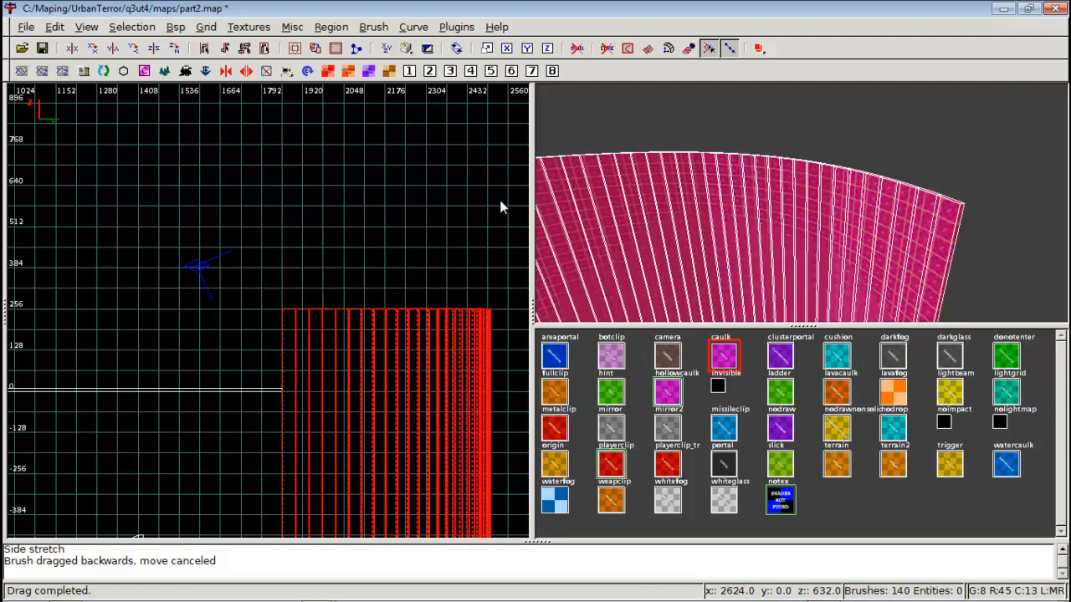
scroll(362, 259, "up", 2)
scroll(363, 259, "down", 2)
mouse_move(363, 260)
right_mouse_down()
mouse_move(284, 276)
mouse_move(392, 249)
right_mouse_up()
key("6")
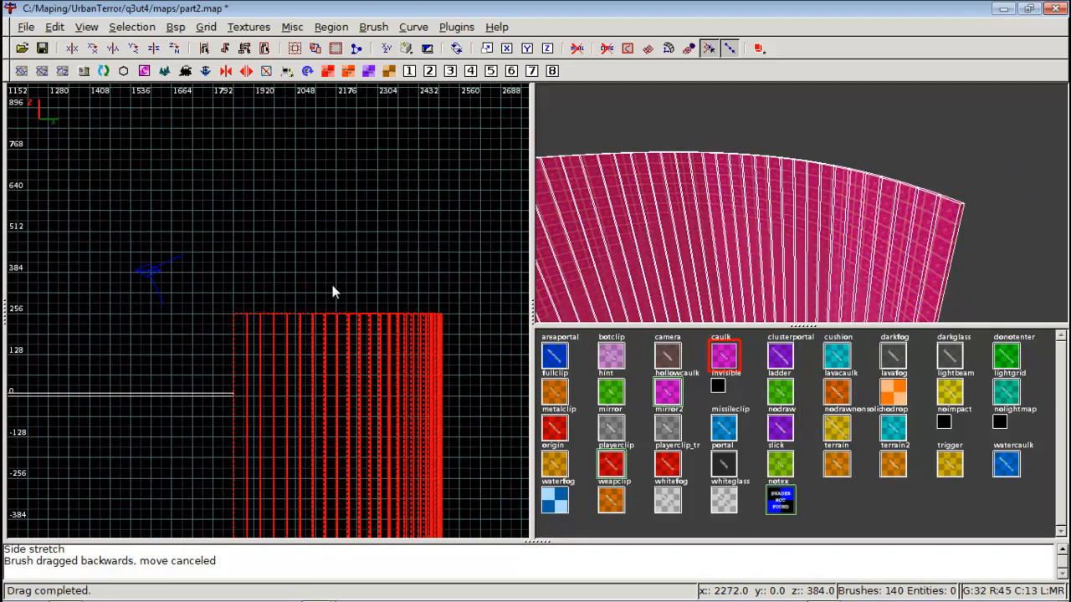
left_click_drag(333, 285, 333, 193)
scroll(295, 221, "down", 2)
mouse_move(293, 221)
right_mouse_down()
mouse_move(683, 192)
mouse_move(380, 208)
mouse_move(445, 200)
right_mouse_up()
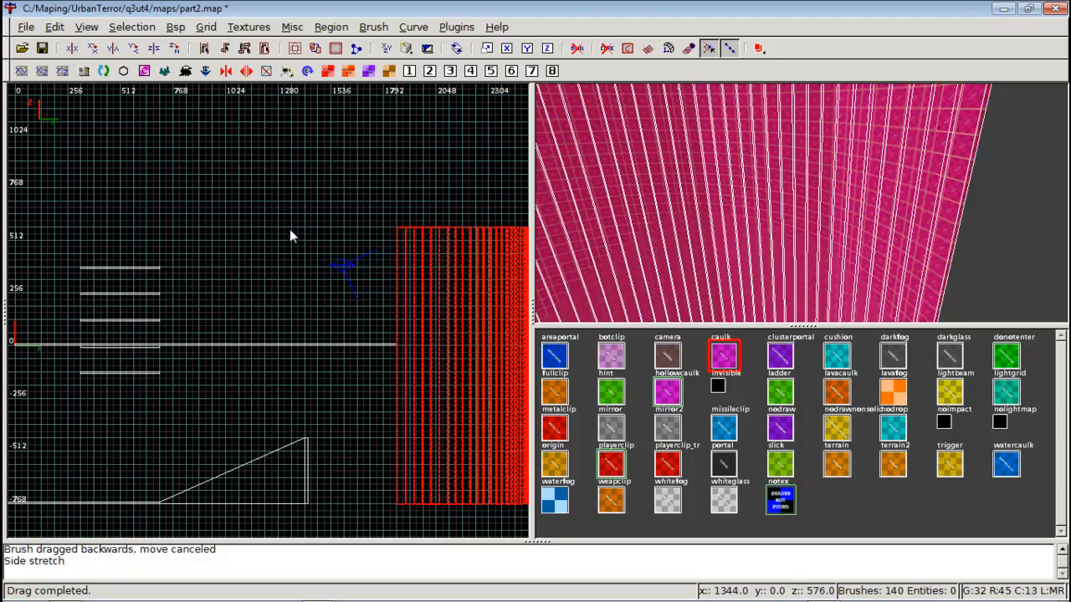
Unhide the clip layer and the tall wall, and clear the selection
key("shift+h")
left_click(479, 202)
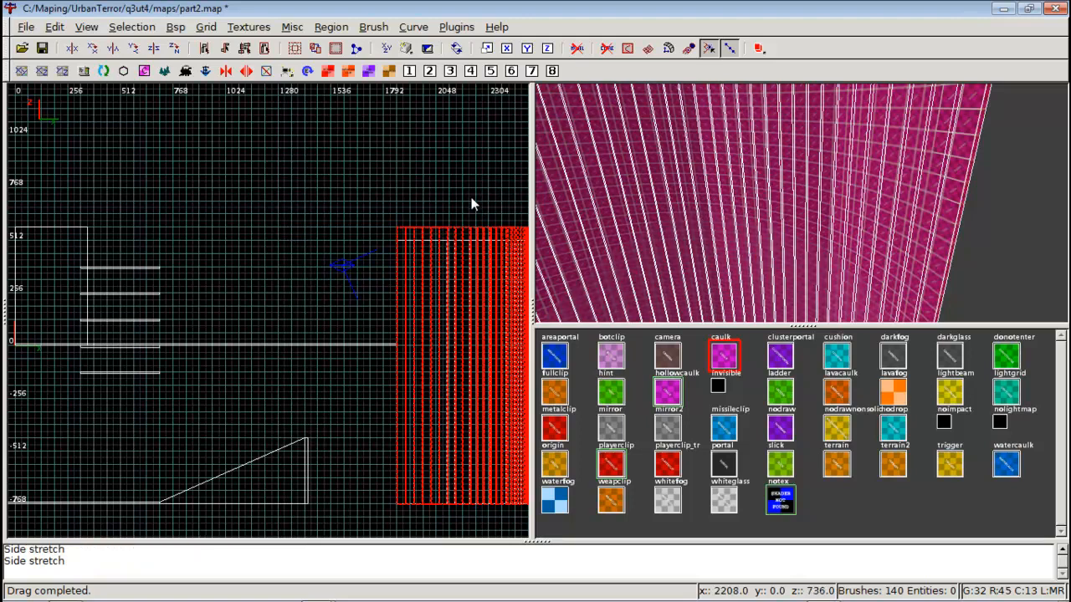
key("Escape")
Select all brushes of the curved wall's red clip layer and lower their top by 320 units to about z 192
right_click(779, 164)
right_click(779, 164)
right_click(615, 213)
right_click(801, 202)
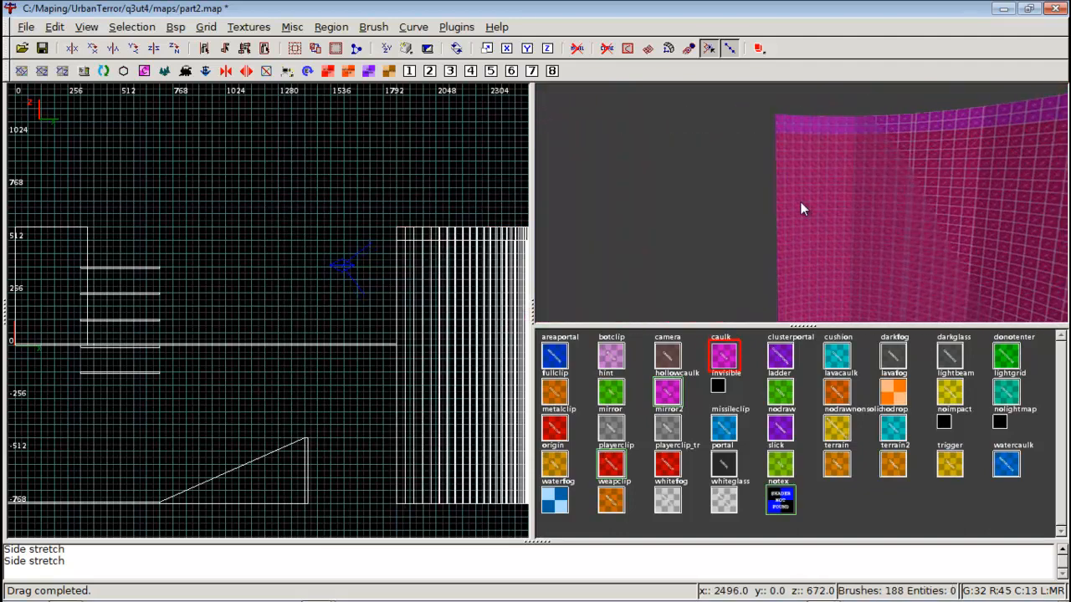
left_click(782, 196, "shift")
right_click(973, 215)
right_click(775, 211)
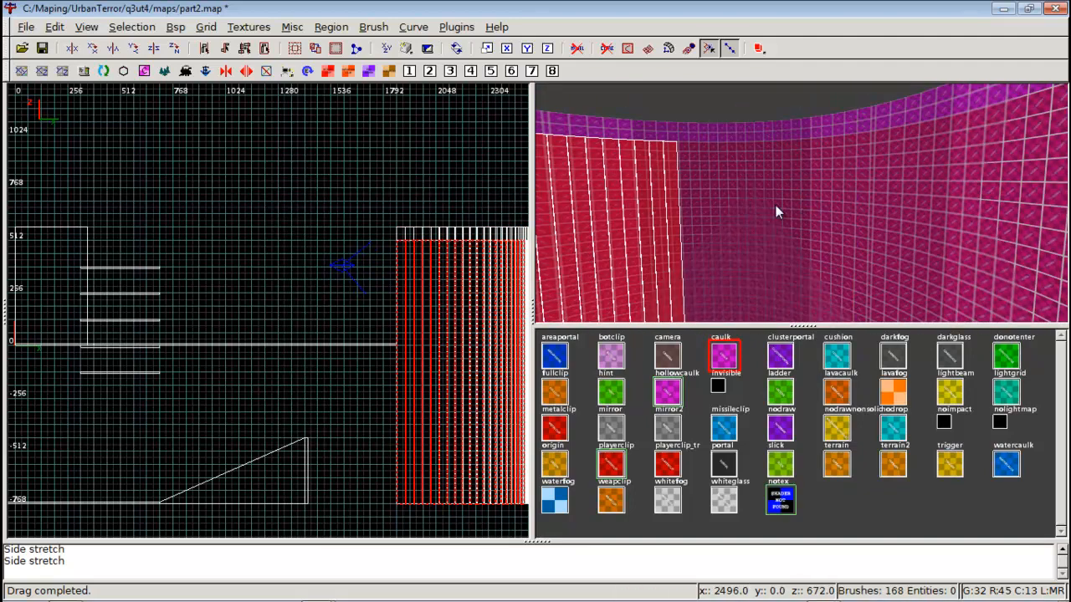
left_click_drag(685, 209, 989, 214, "shift")
right_click(989, 214)
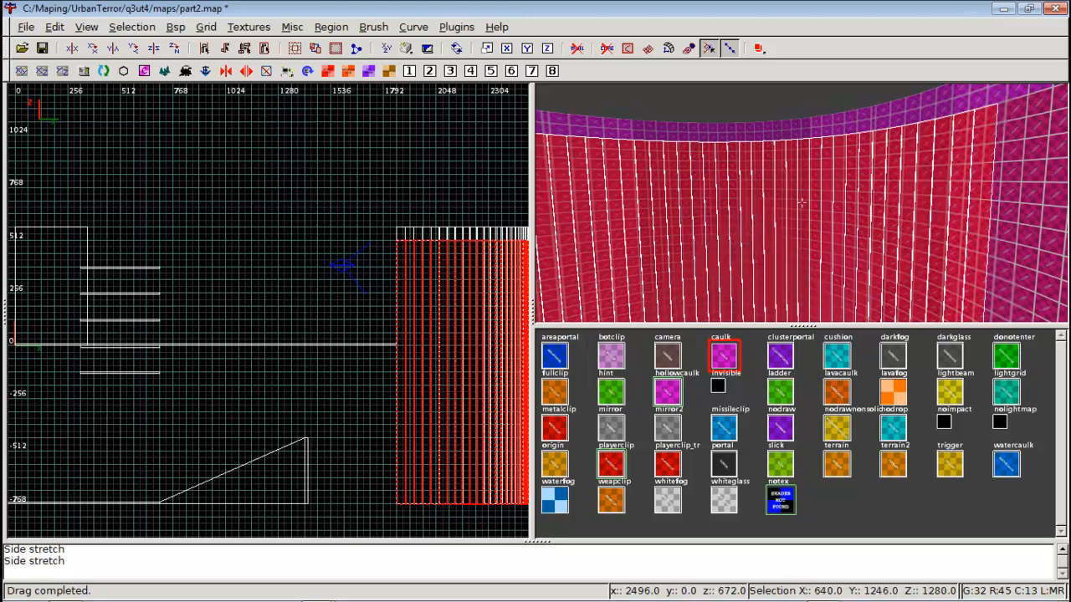
right_click(801, 203)
left_click_drag(700, 201, 774, 205, "shift")
left_click_drag(450, 222, 450, 282)
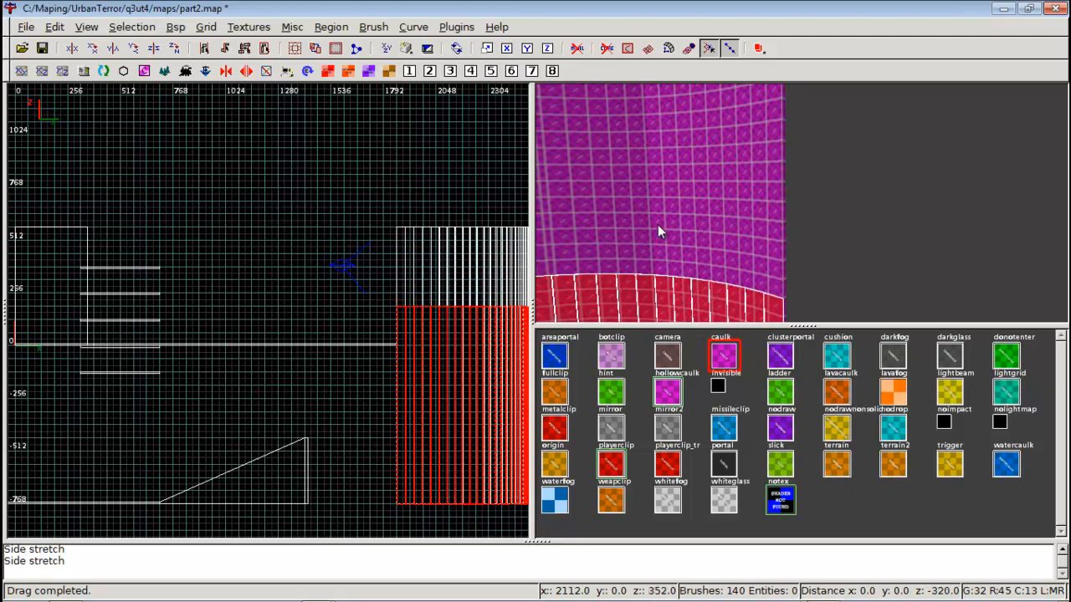
key("Escape")
Stretch the tall wall lengthwise along the upper floor to meet the curved wall at about x 1856
right_click(697, 221)
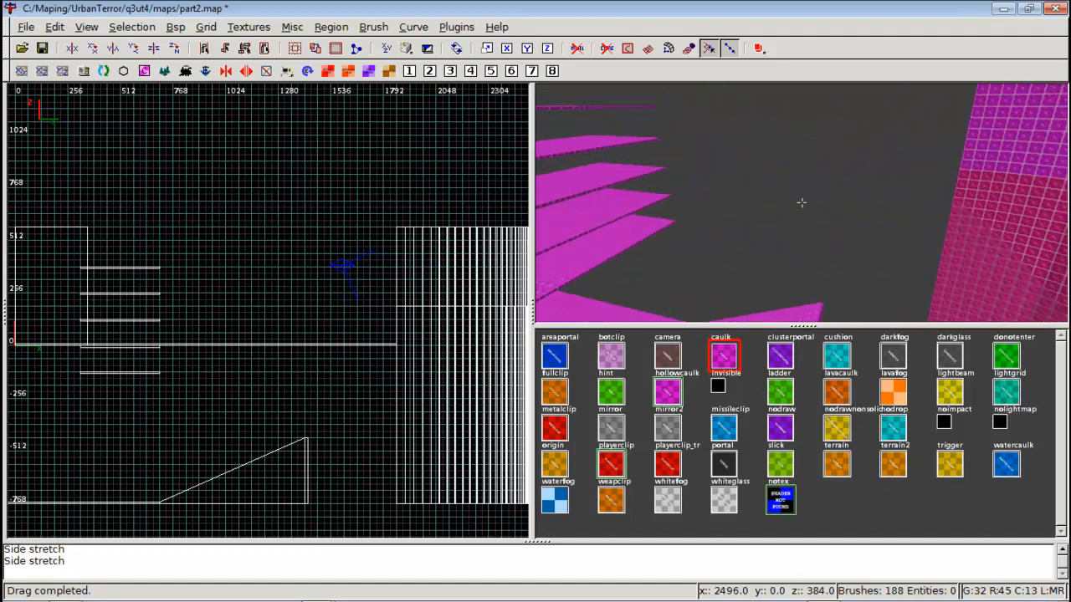
key("Up")
key("Left")
right_click(801, 203)
left_click(746, 202, "shift")
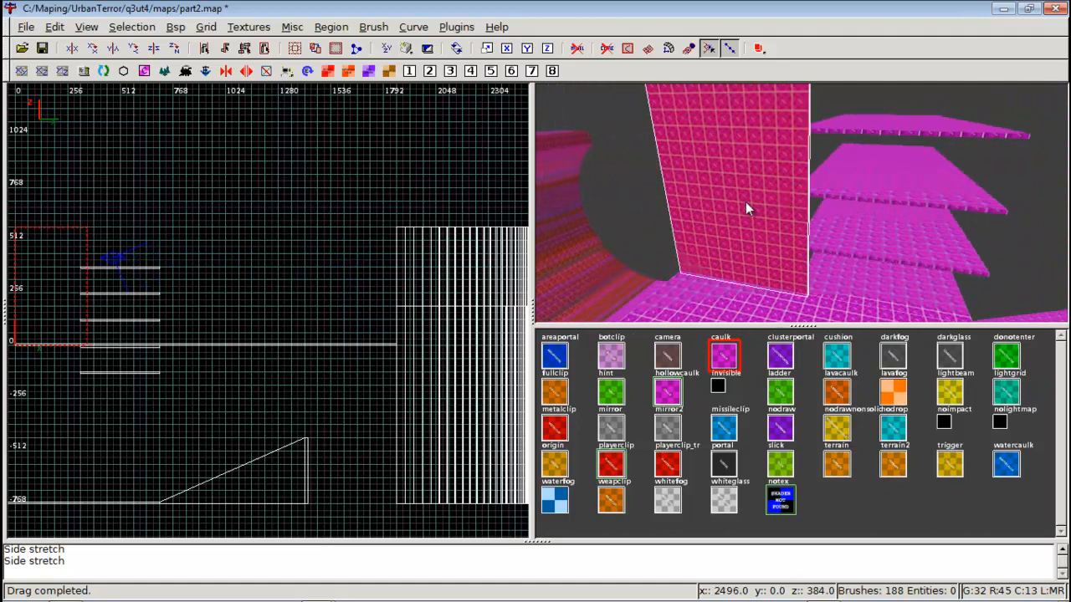
mouse_move(401, 235)
right_mouse_down()
mouse_move(432, 234)
mouse_move(367, 239)
right_mouse_up()
left_click_drag(118, 286, 425, 302)
right_click(682, 242)
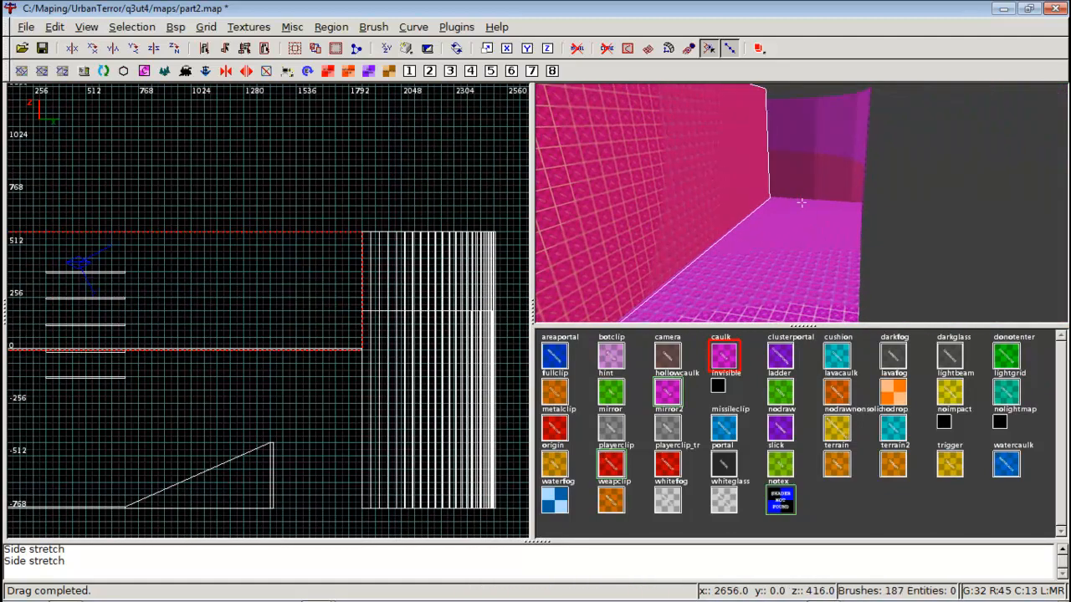
Duplicate the long tall wall in top view and move the copy to the upper floor's opposite edge near y 0
key("ctrl+Tab")
key("ctrl+Tab")
right_click_drag(312, 335, 283, 293)
key("space")
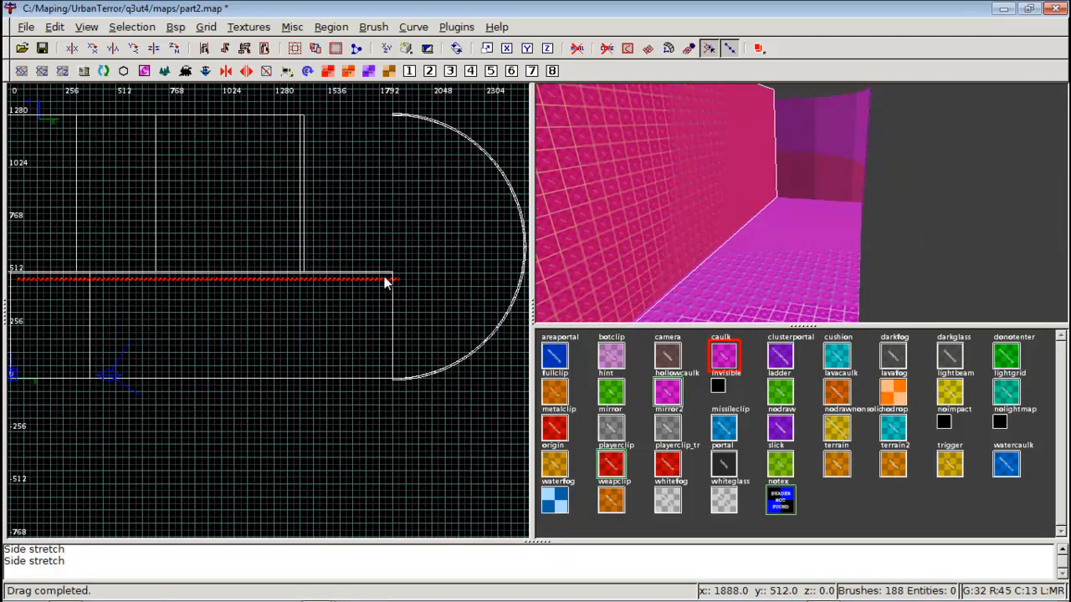
mouse_move(380, 280)
left_mouse_down()
mouse_move(344, 382)
mouse_move(364, 392)
left_mouse_up()
scroll(388, 410, "up", 2)
right_click_drag(390, 410, 310, 267)
left_click_drag(390, 404, 377, 341)
left_click_drag(381, 277, 387, 275)
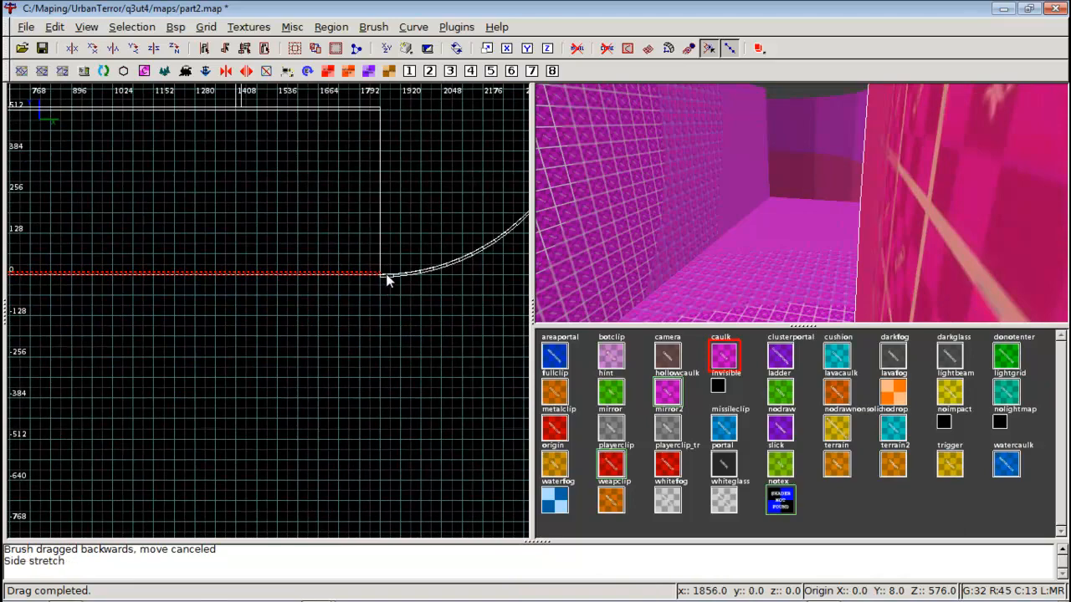
Shift the copied wall 8 units outward in y, flush with the end of the curved wall
scroll(392, 284, "up", 1)
right_click_drag(391, 284, 401, 378)
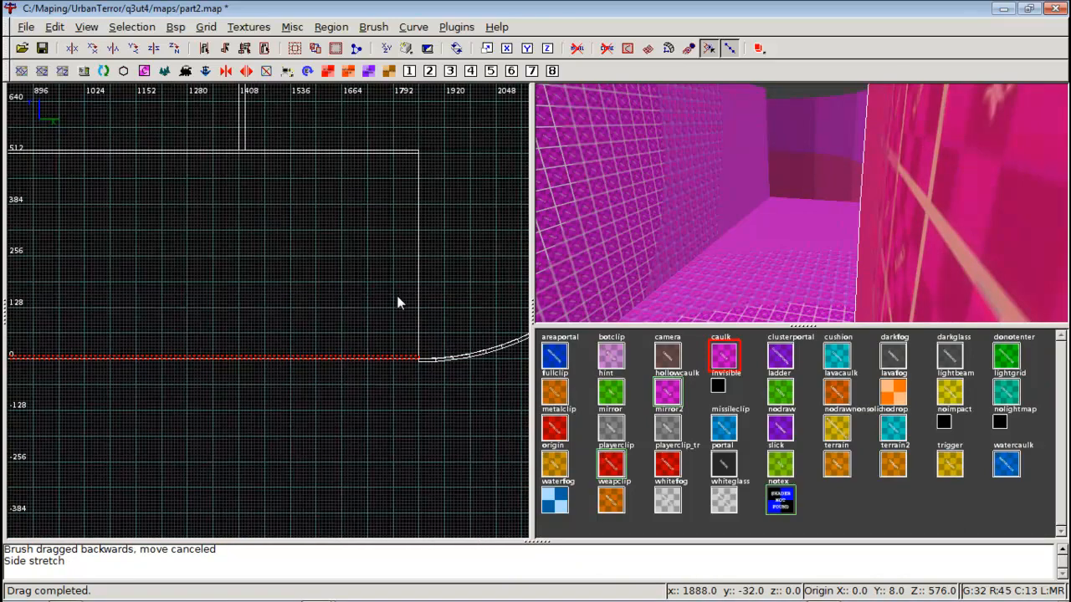
scroll(394, 288, "up", 3)
left_click_drag(489, 274, 485, 279)
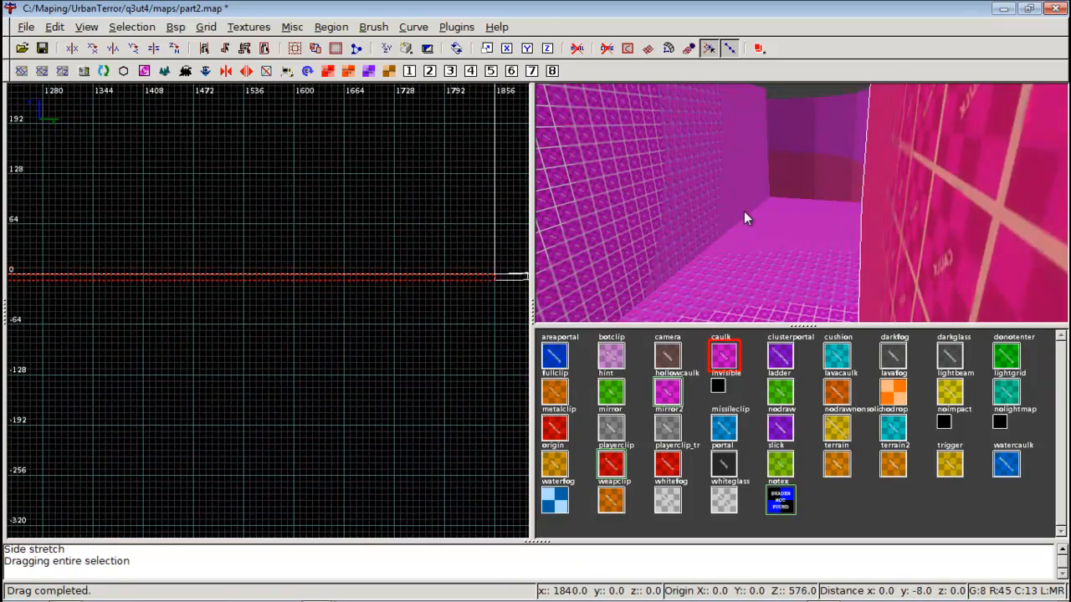
Draw a caulk end wall of about 8 × 520 × 576 units at x 0, joining the two long walls across the upper floor
right_click(745, 217)
key("Up")
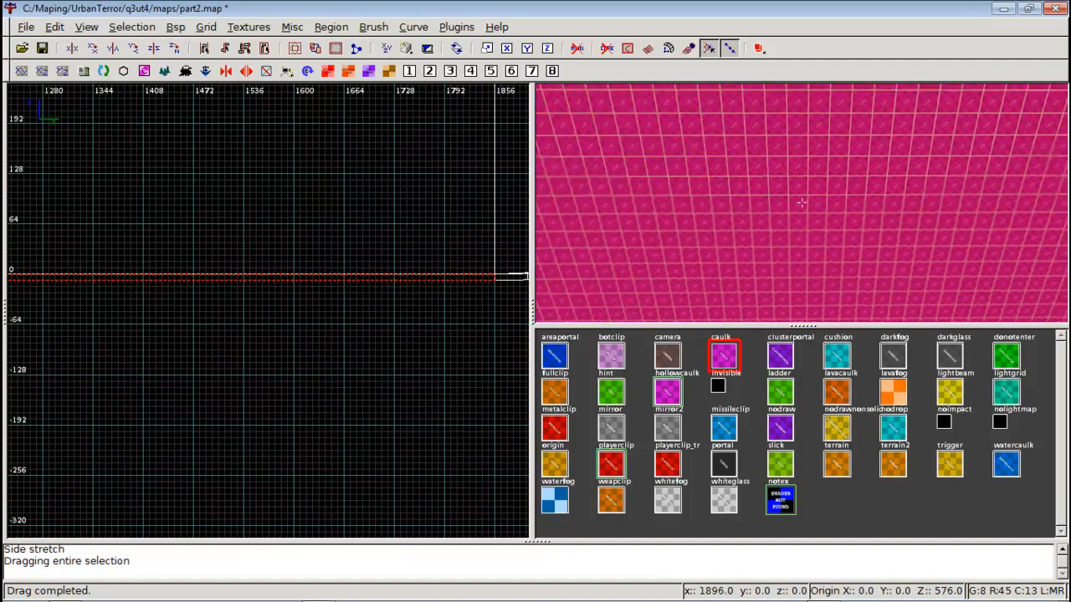
key("Up")
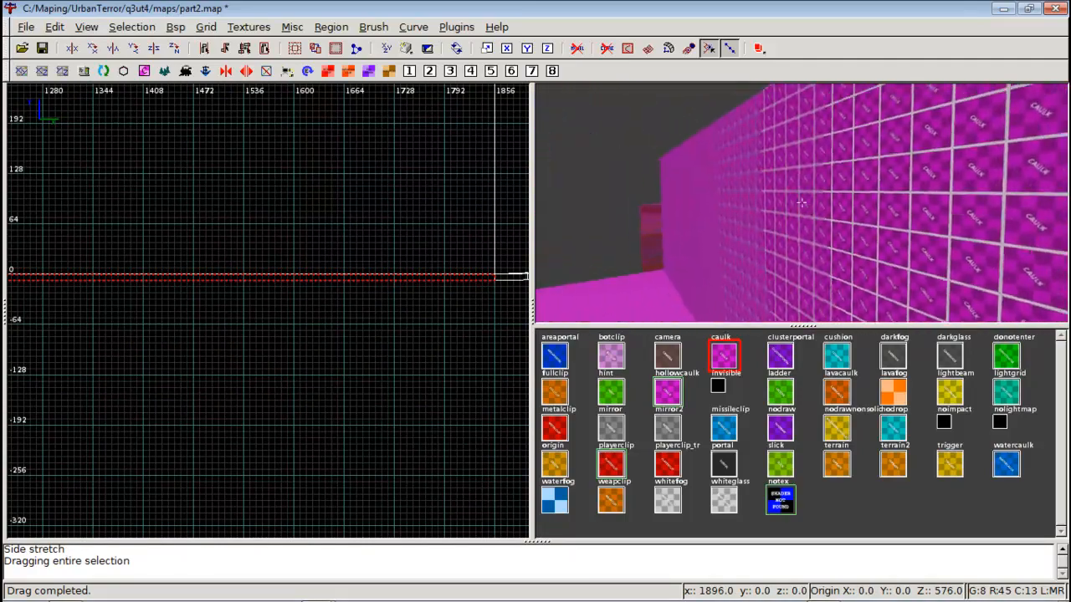
key("Up")
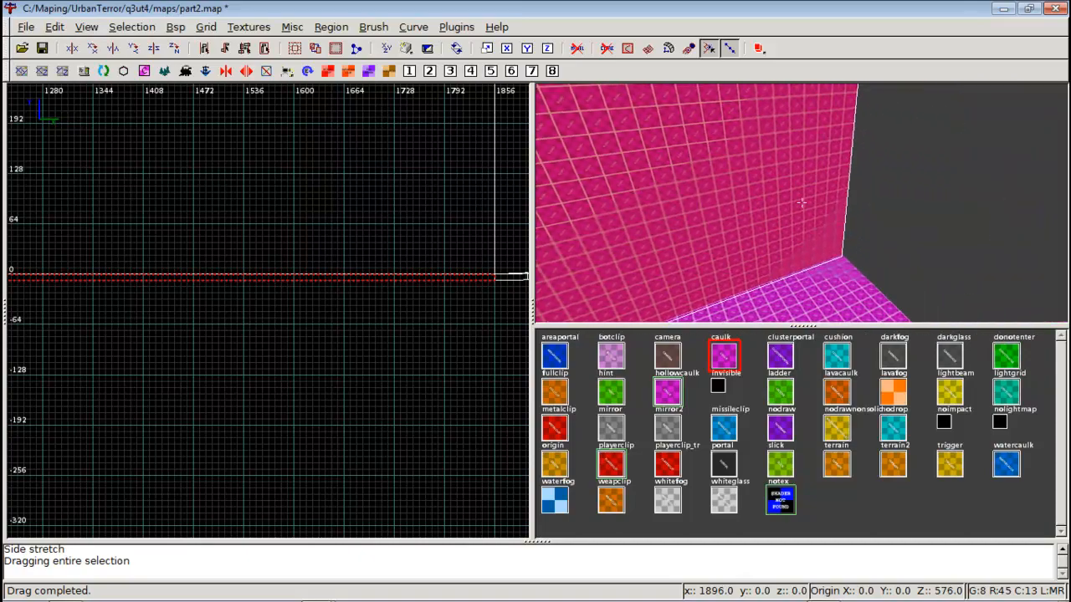
right_click(802, 202)
key("Escape")
right_click_drag(259, 307, 270, 215)
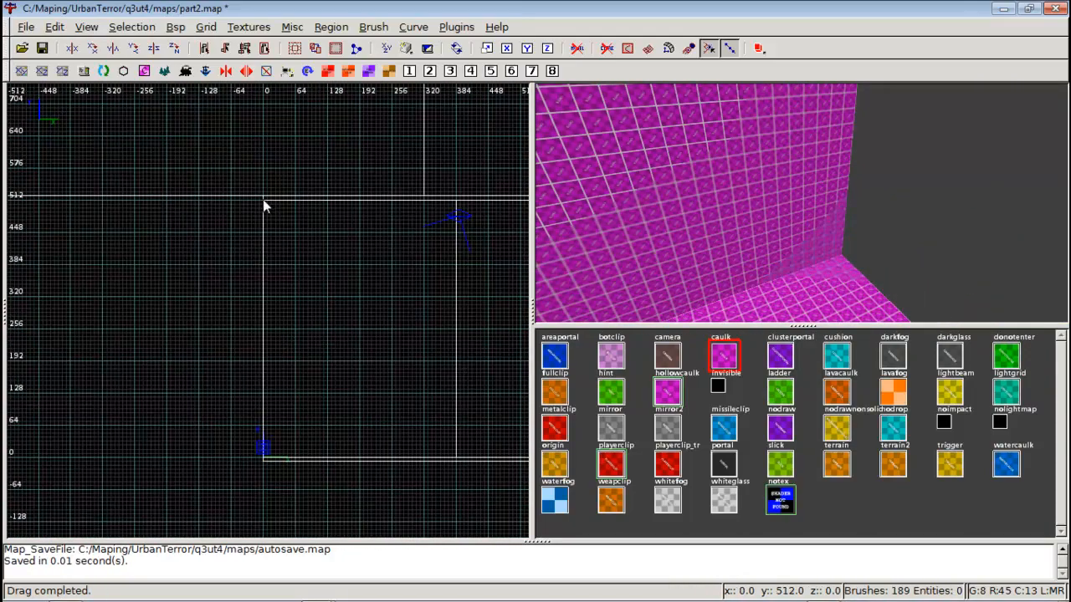
left_click_drag(262, 202, 261, 470)
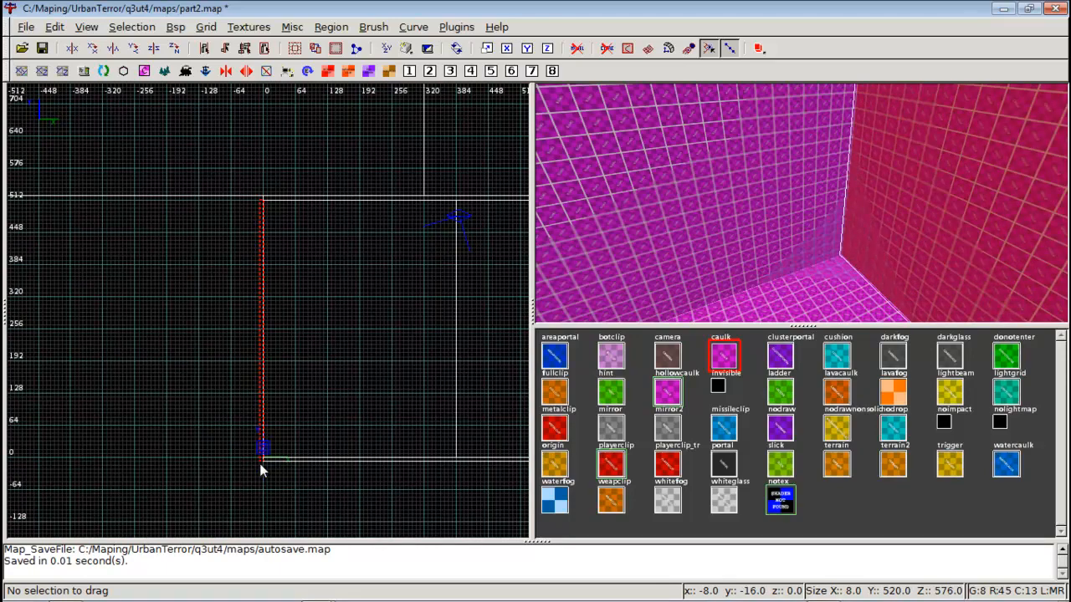
Stretch the lower end of the selected end wall to y 0, flush with the side wall, and deselect it
scroll(260, 461, "up", 3)
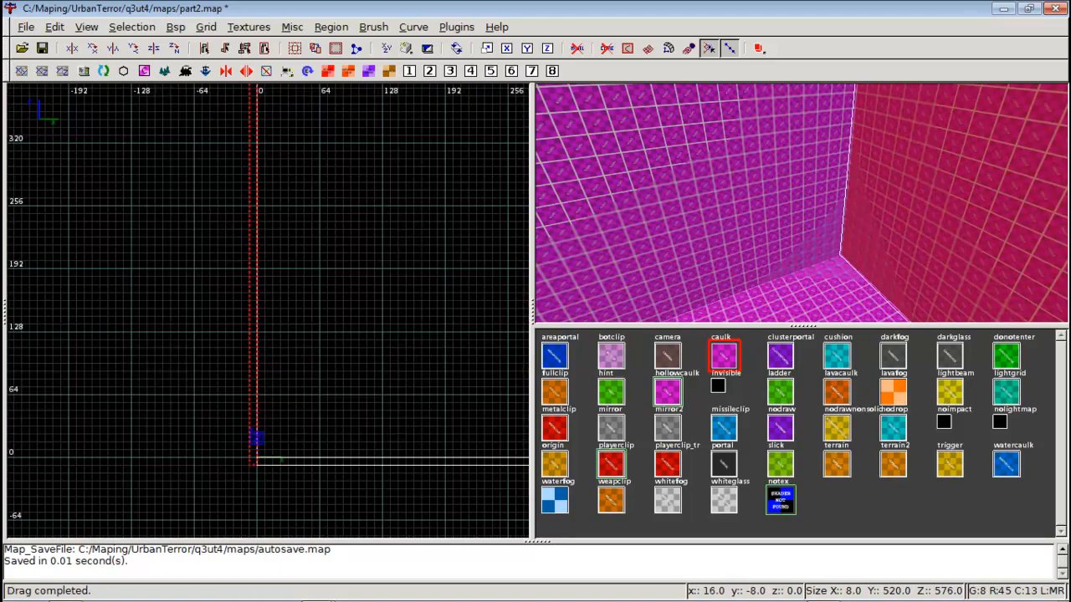
left_click_drag(251, 416, 247, 405)
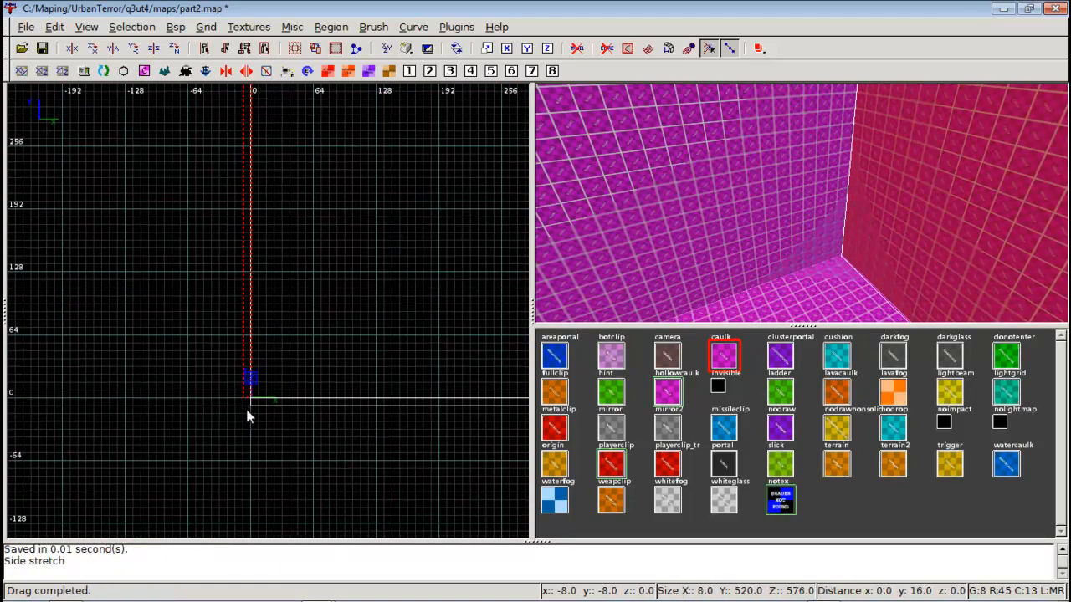
right_click(738, 261)
right_click(802, 203)
key("Escape")
right_click(778, 198)
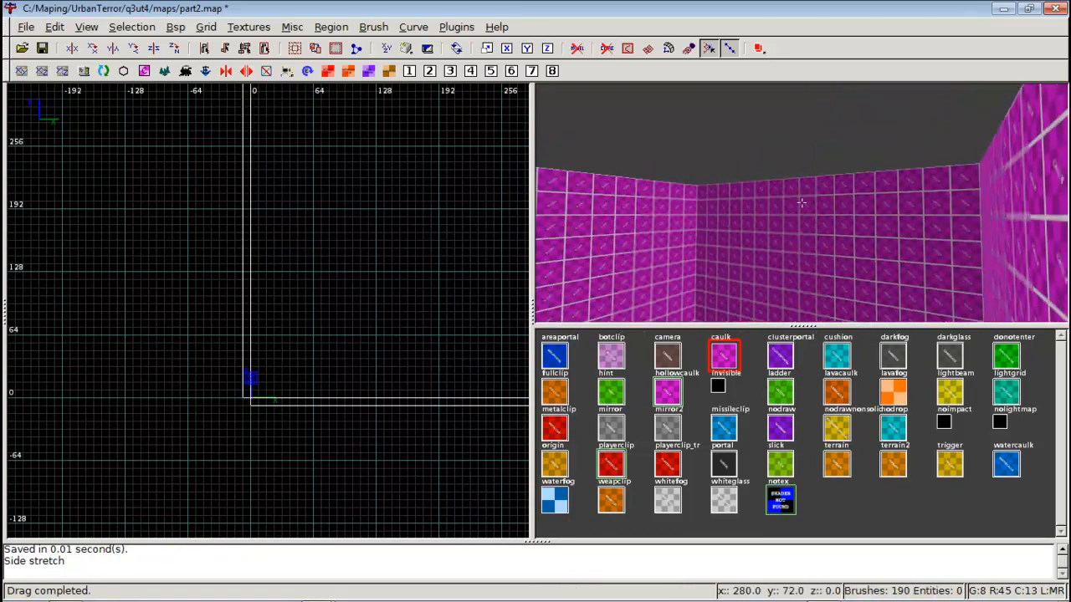
Select the end wall and the adjoining side wall, and examine how their corners meet at the origin in the top view
right_click(801, 202)
scroll(302, 326, "down", 2)
mouse_move(302, 327)
right_mouse_down()
mouse_move(292, 384)
mouse_move(318, 404)
mouse_move(345, 342)
mouse_move(348, 287)
right_mouse_up()
scroll(292, 385, "down", 4)
scroll(318, 404, "up", 4)
right_click_drag(416, 424, 425, 352)
scroll(398, 384, "up", 3)
right_click_drag(369, 419, 351, 303)
left_click(906, 215, "shift")
mouse_move(451, 327)
right_mouse_down()
mouse_move(517, 315)
mouse_move(495, 234)
right_mouse_up()
left_click(658, 251, "shift")
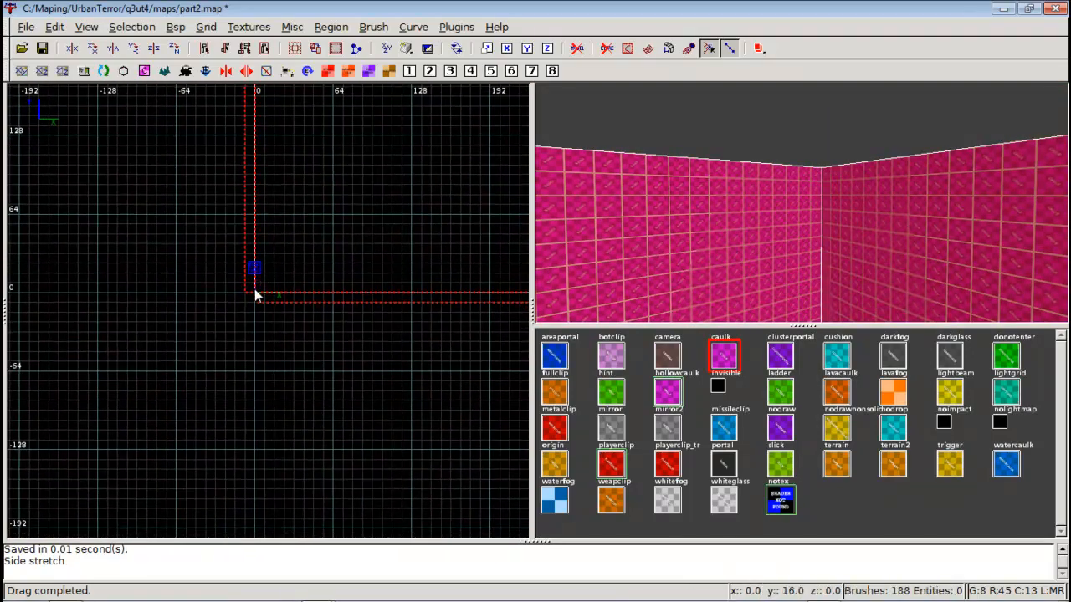
scroll(252, 286, "up", 4)
scroll(252, 285, "up", 3)
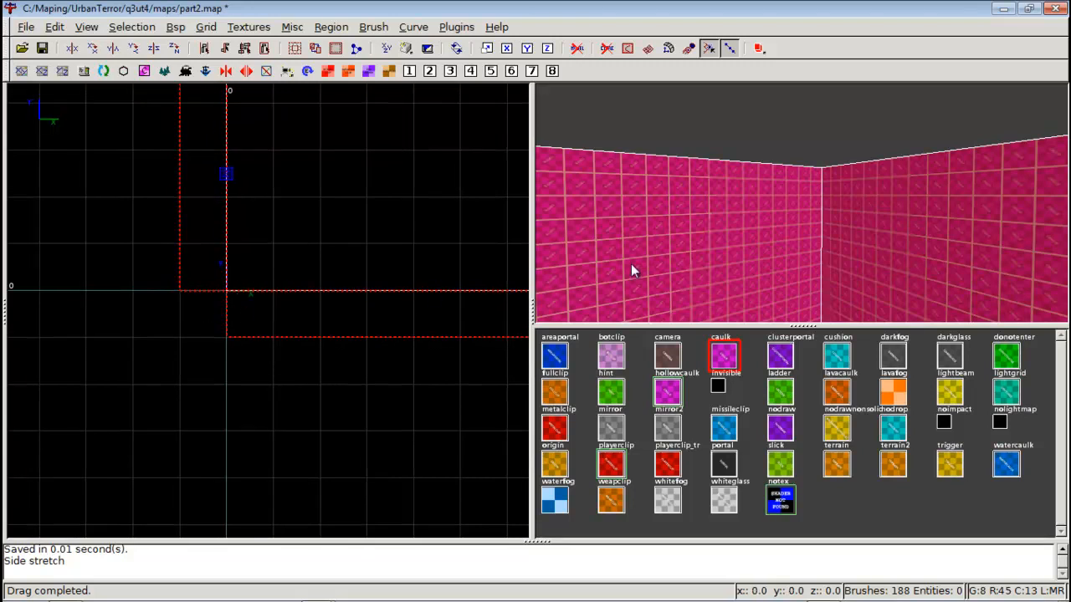
Extend only the end wall's lower edge to y -8, return it to y 0, and deselect the wall
key("Escape")
left_click(896, 229, "shift")
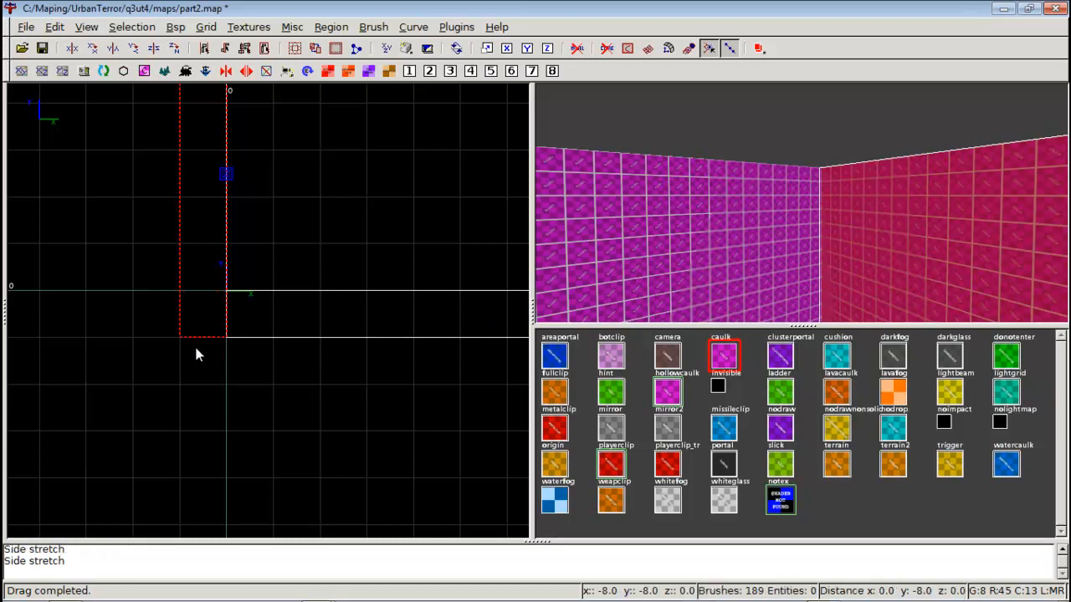
left_click_drag(195, 340, 195, 313)
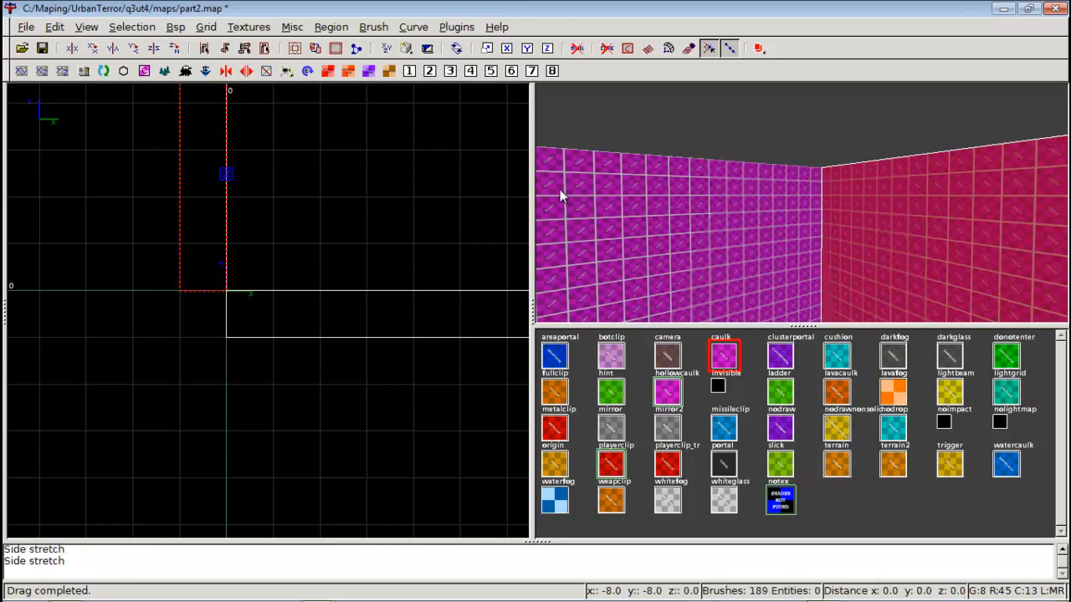
key("Escape")
Duplicate the long corridor floor brush and raise the copy onto the top of the walls at z 576 as a ceiling
right_click(668, 180)
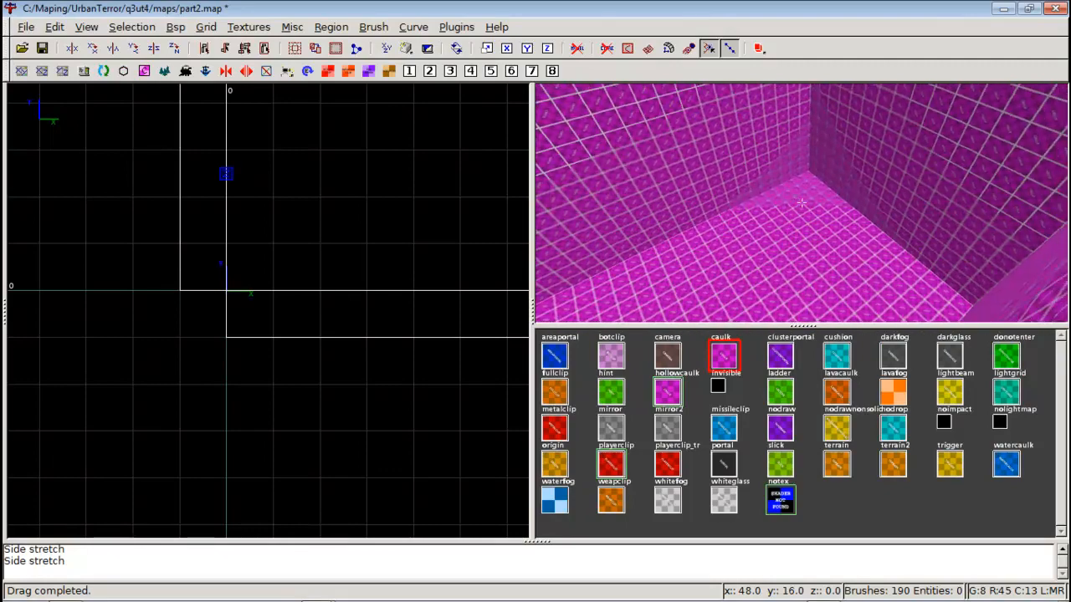
right_click(802, 209)
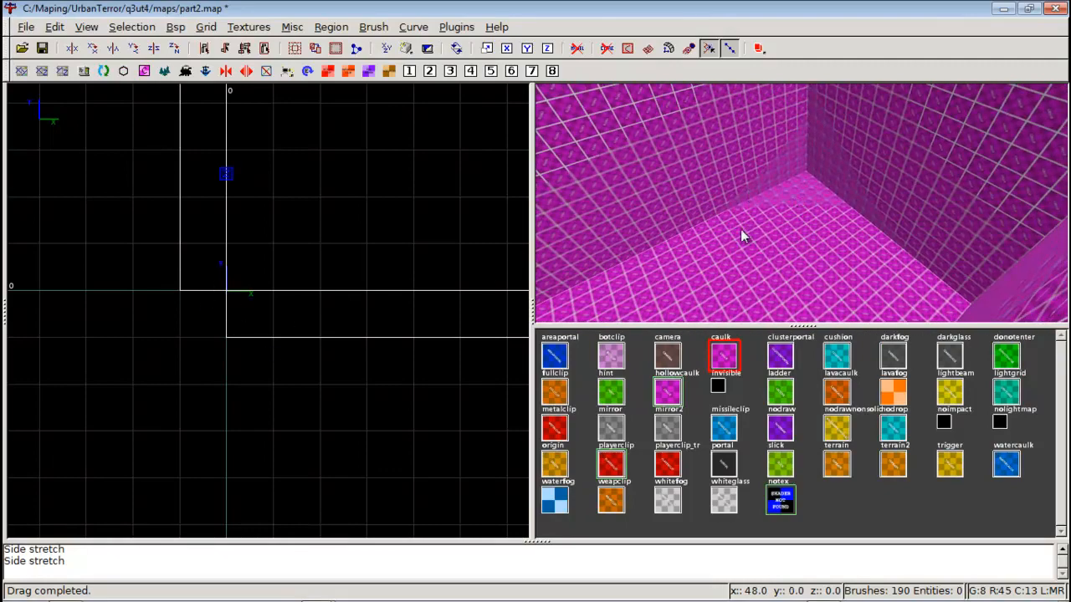
right_click(825, 238)
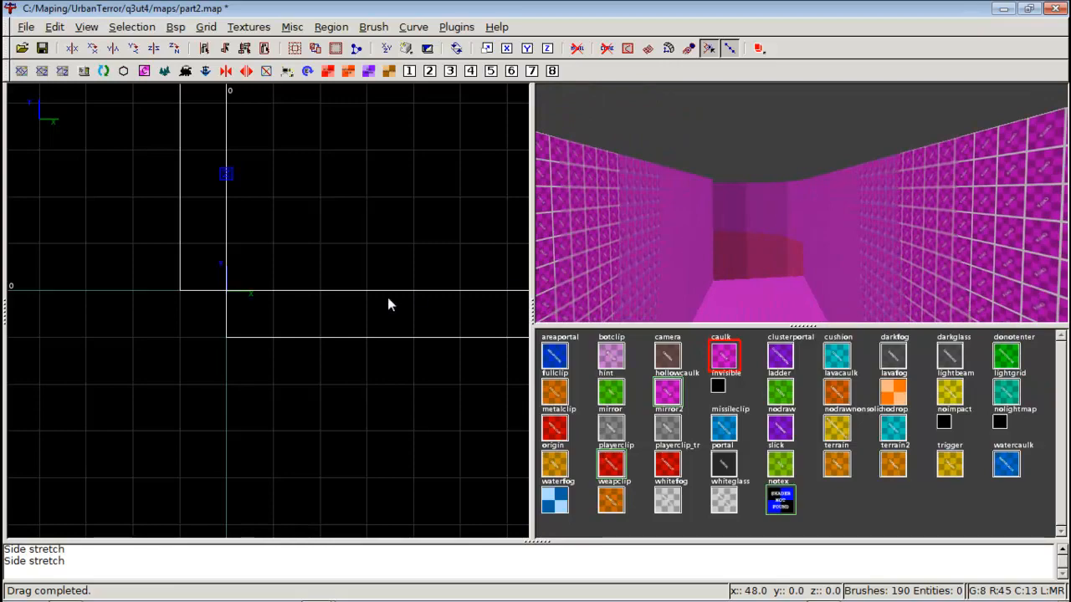
scroll(356, 304, "down", 5)
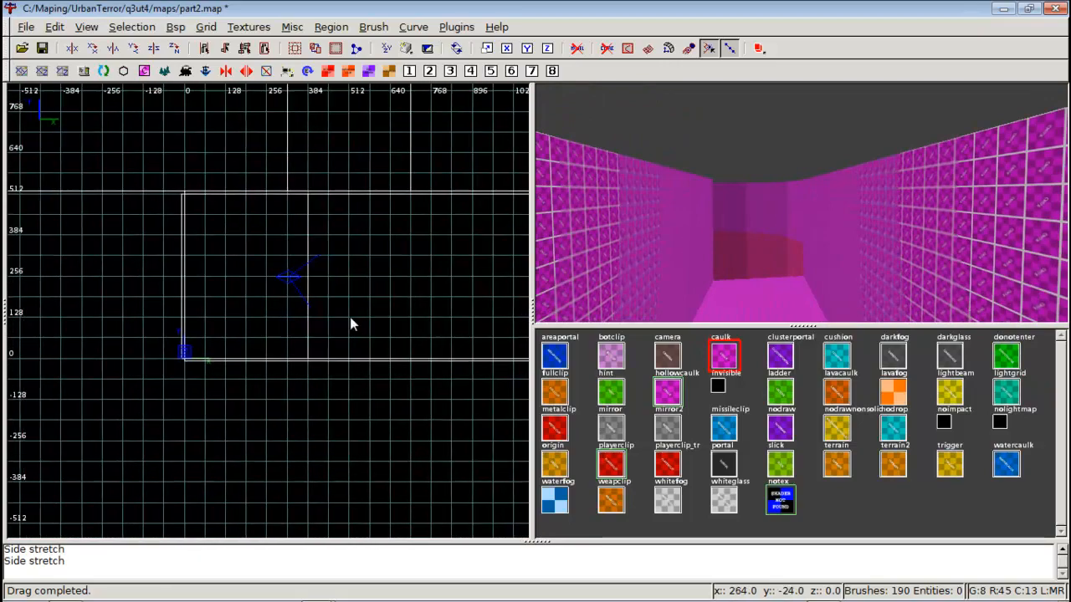
right_click_drag(349, 319, 254, 346)
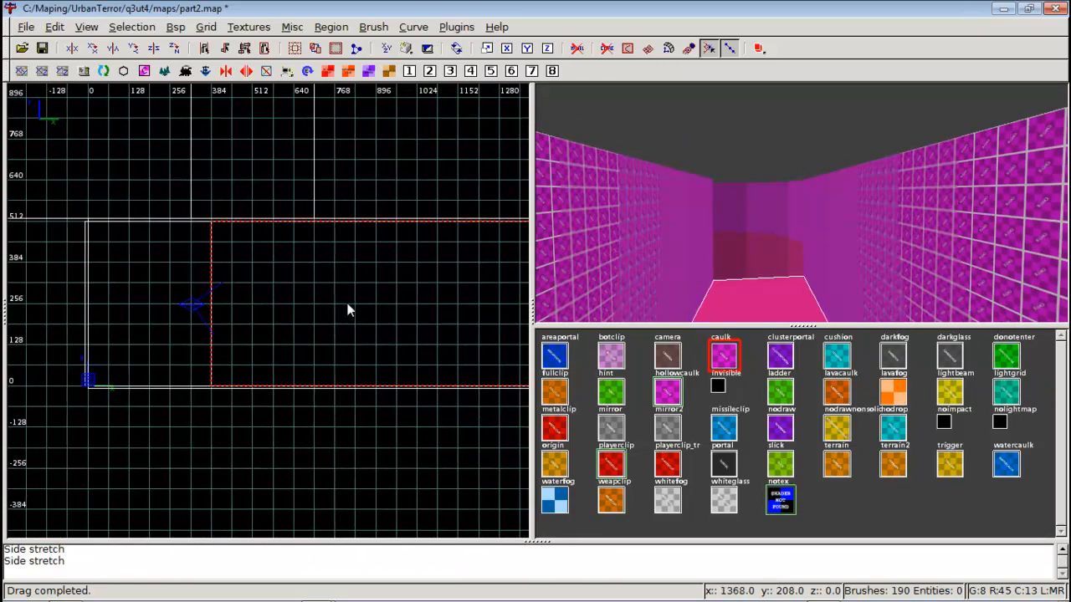
key("space")
key("ctrl+Tab")
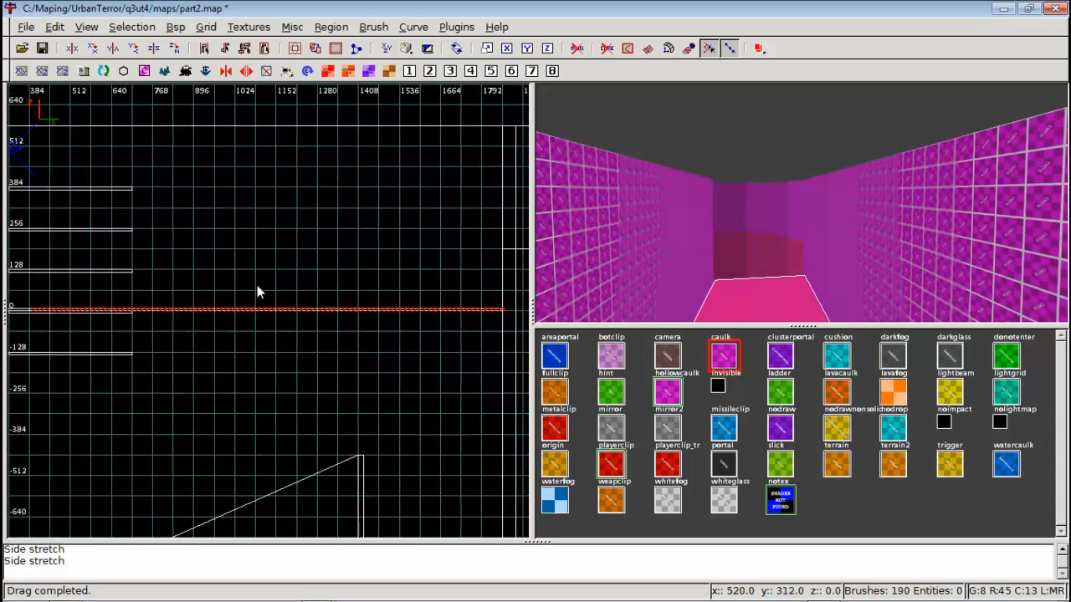
mouse_move(221, 314)
left_mouse_down()
mouse_move(208, 148)
mouse_move(207, 304)
mouse_move(218, 162)
mouse_move(210, 122)
left_mouse_up()
scroll(207, 123, "up", 1)
scroll(207, 128, "up", 1)
right_click_drag(208, 129, 208, 141)
left_click_drag(208, 140, 281, 241)
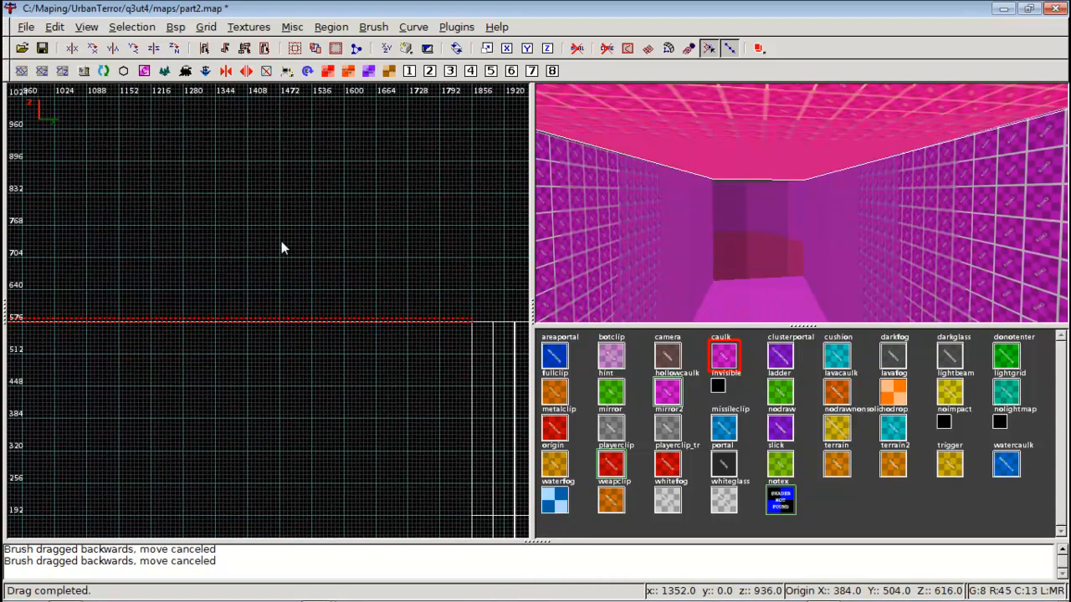
Stretch the ceiling brush's near end to x 0 in the top view so it reaches the end wall
key("ctrl+Tab")
key("ctrl+Tab")
scroll(355, 274, "down", 4)
right_click_drag(366, 271, 699, 235)
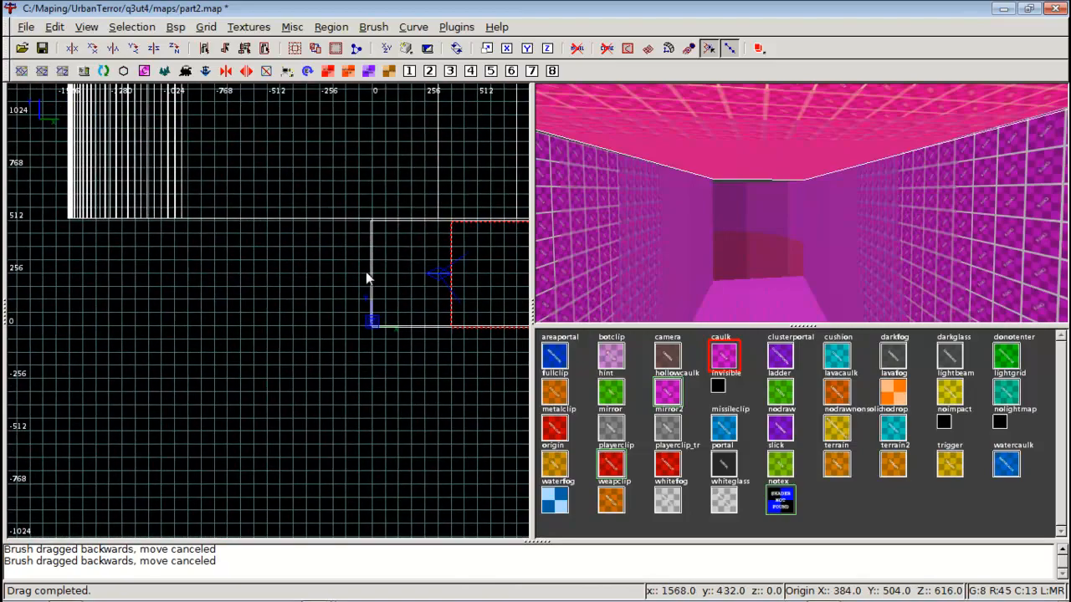
scroll(365, 271, "up", 2)
mouse_move(418, 237)
left_mouse_down()
mouse_move(324, 234)
mouse_move(335, 226)
mouse_move(323, 221)
left_mouse_up()
scroll(324, 221, "up", 1)
right_click_drag(323, 224, 209, 295)
scroll(327, 234, "up", 3)
left_click_drag(329, 244, 327, 237)
Examine the ceiling's far end where the corridor meets the curved wall, in the top and 3D views
right_click_drag(327, 238, 8, 240)
scroll(321, 236, "down", 3)
right_click_drag(366, 239, 9, 243)
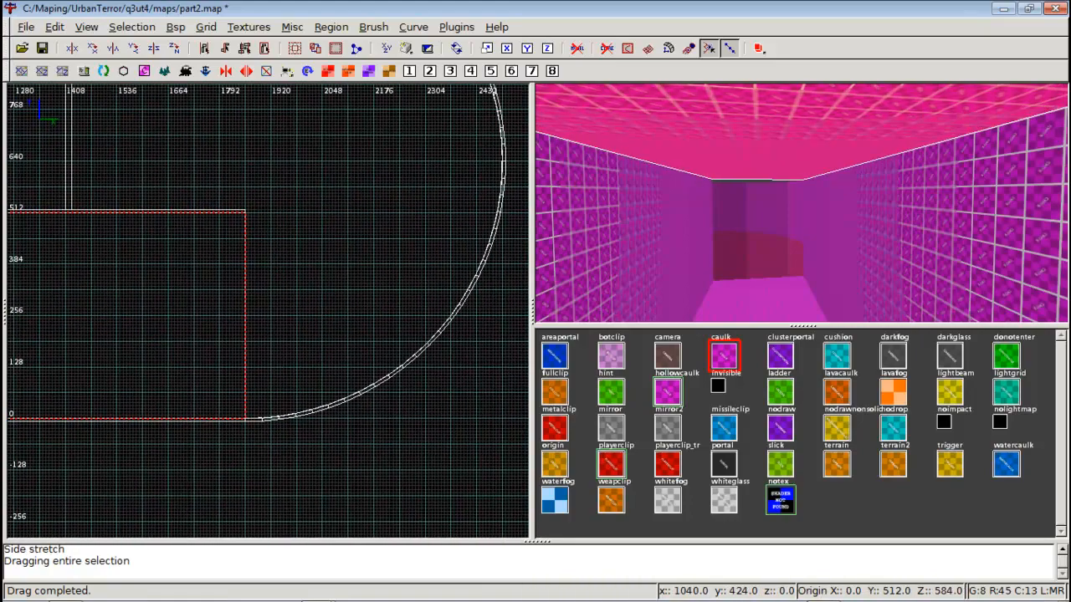
scroll(367, 240, "up", 2)
right_click_drag(366, 239, 492, 226)
right_click(802, 203)
key("Up")
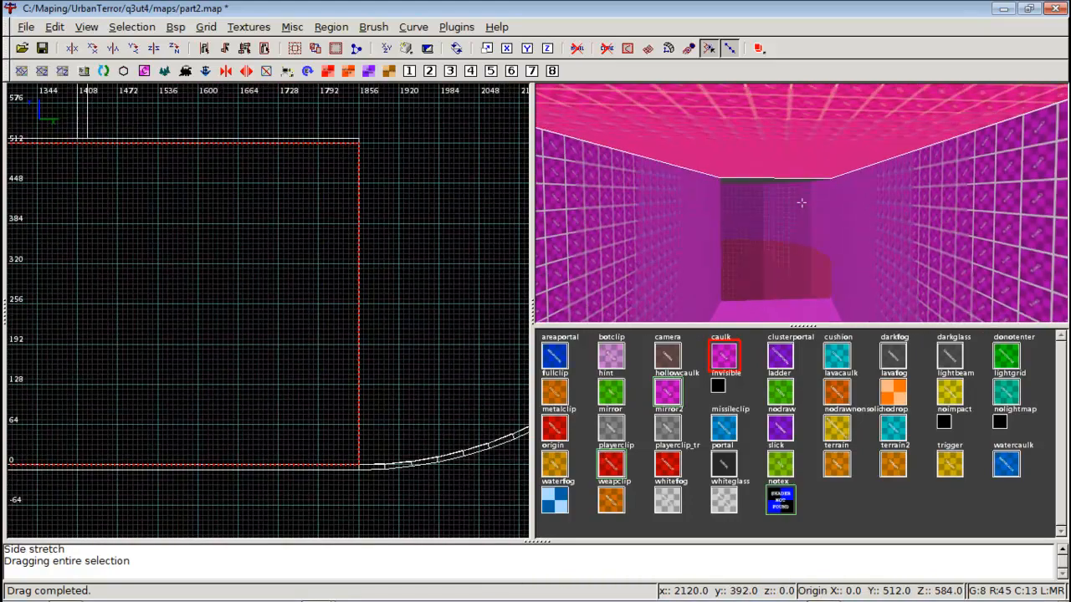
key("Up")
key("Right")
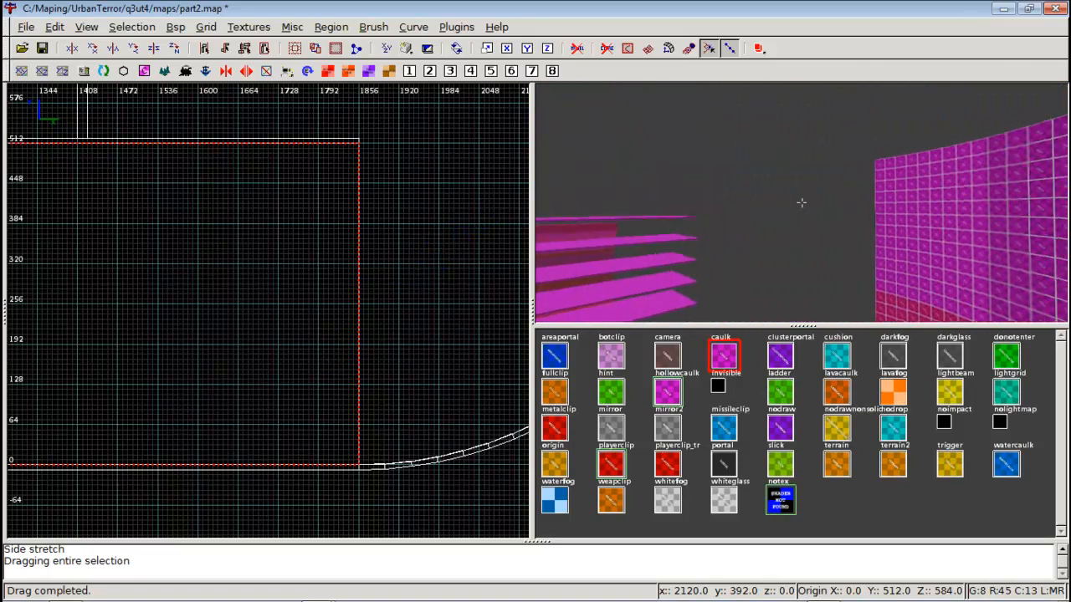
key("Down")
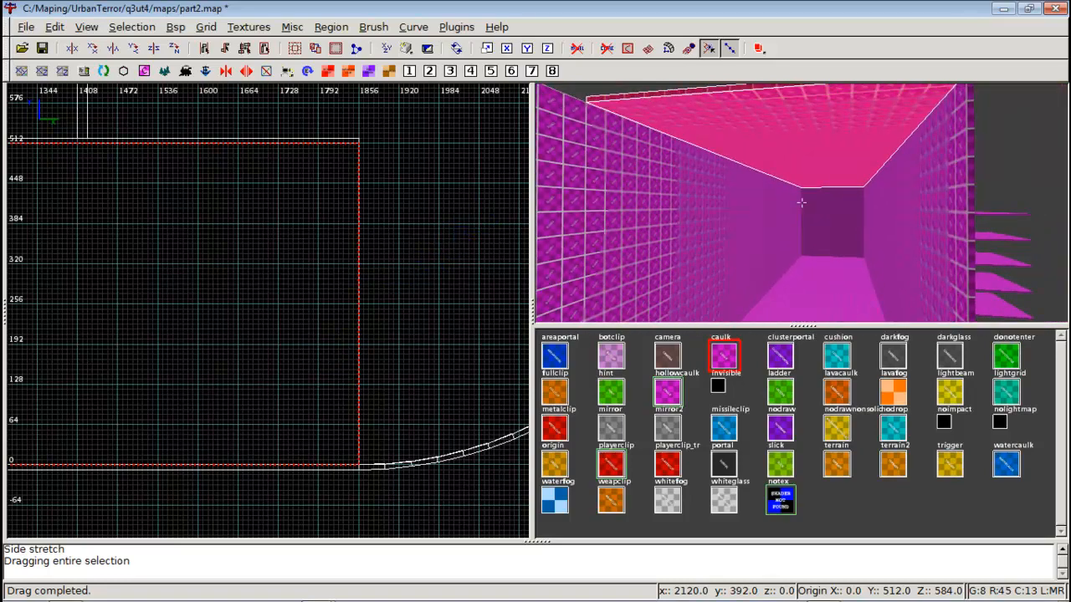
key("d")
key("Up")
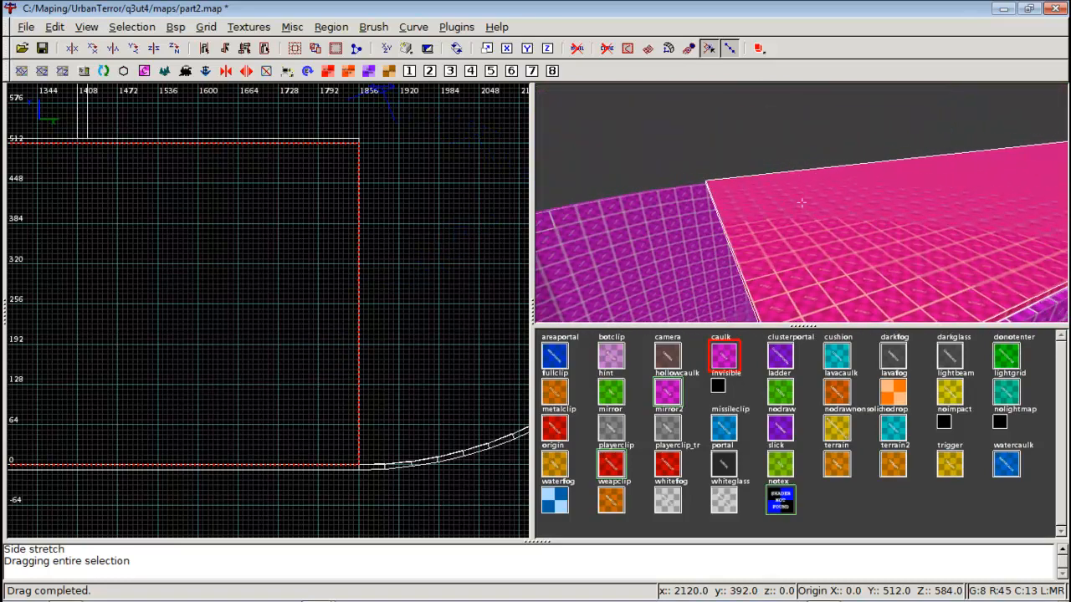
right_click(802, 203)
Deselect the ceiling brush and inspect the uncovered area enclosed by the curved wall
scroll(370, 301, "down", 6)
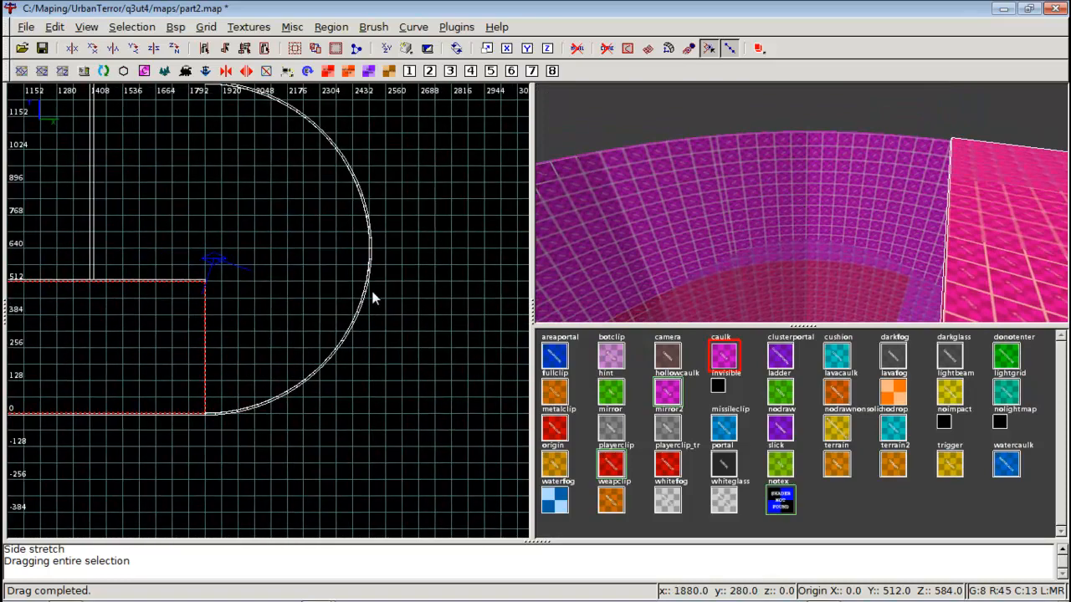
scroll(370, 301, "up", 3)
right_click(371, 307)
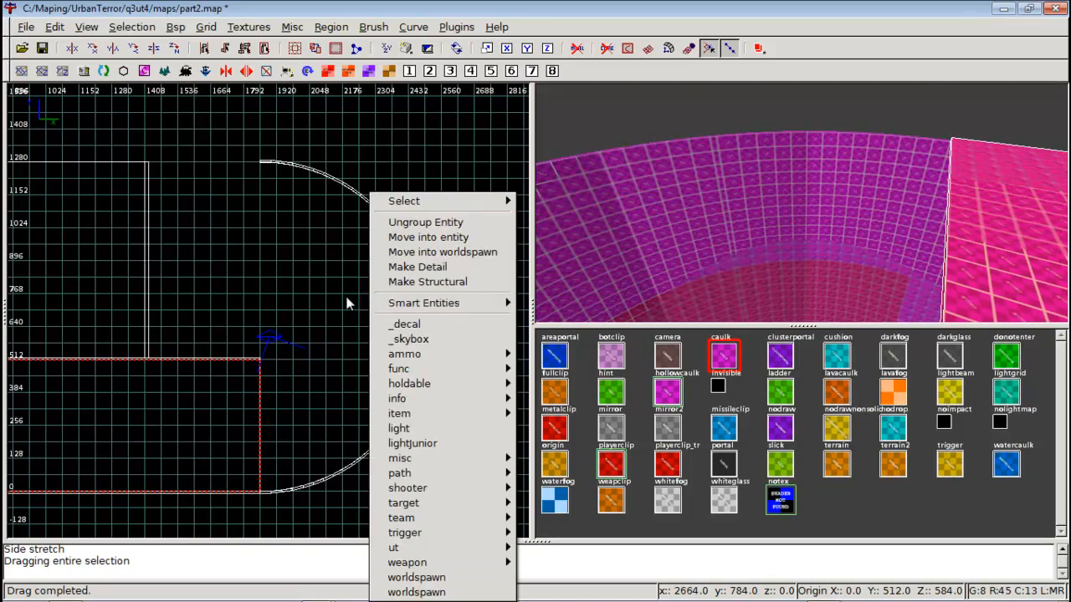
left_click(303, 322)
key("Escape")
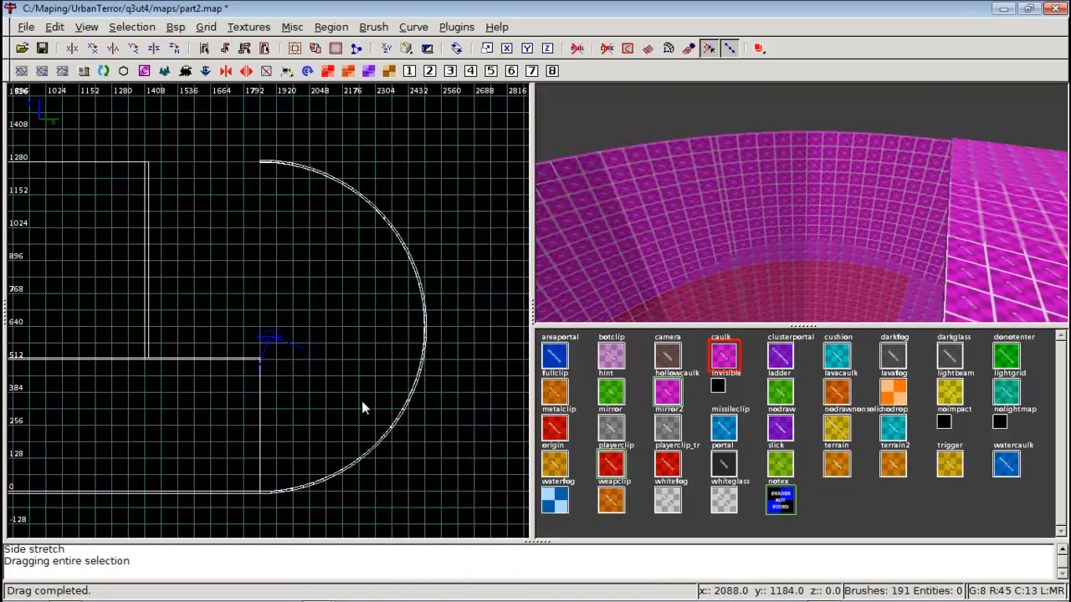
key("Left")
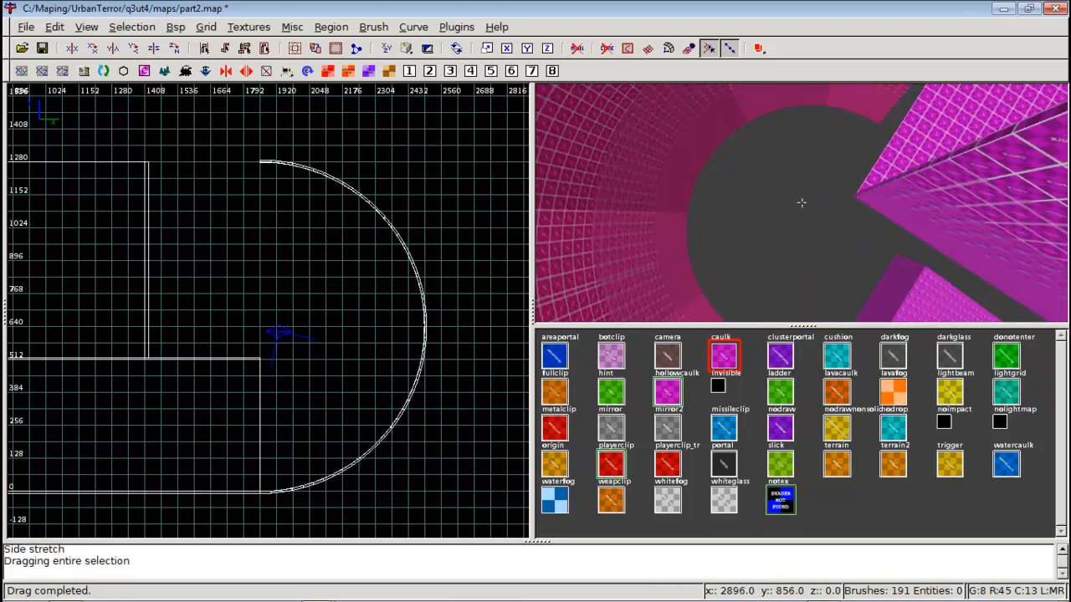
key("Down")
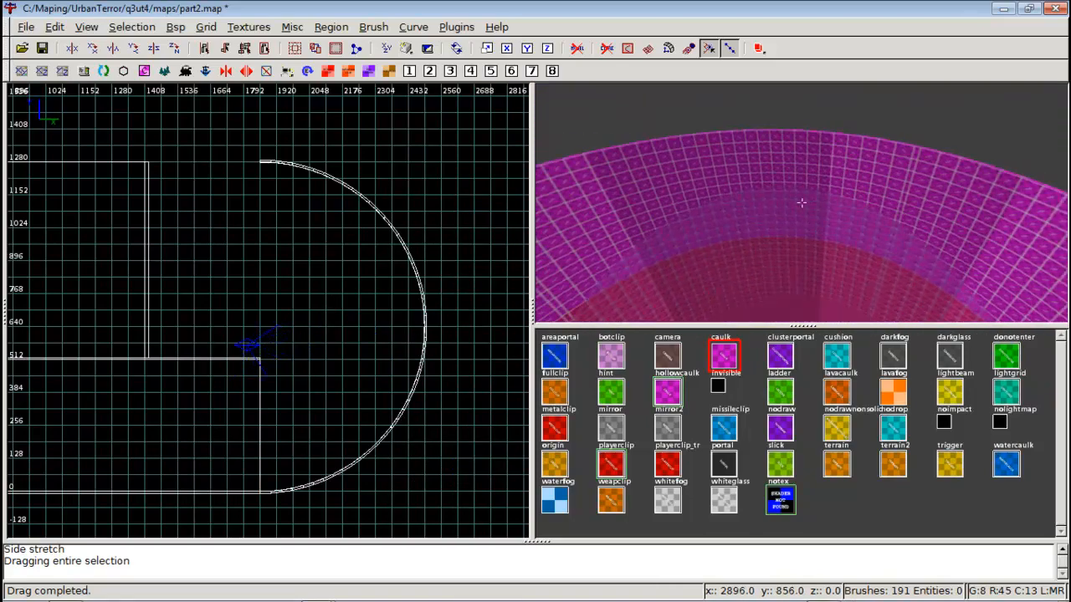
Switch to Chrome, return to the Surface Generators list, and open the Disc Generator page
mouse_move(196, 599)
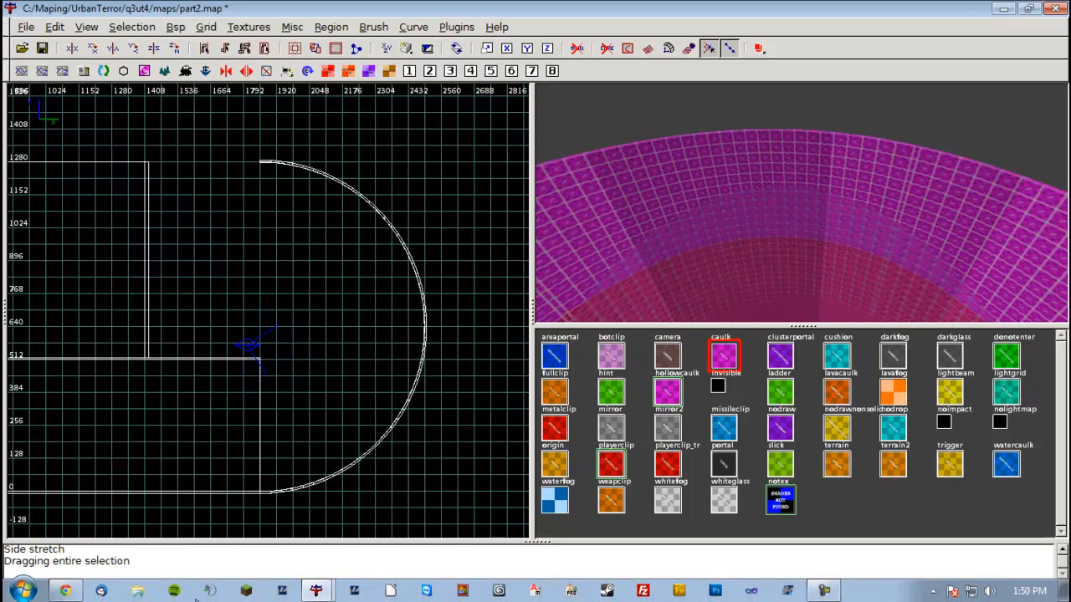
left_click(66, 592)
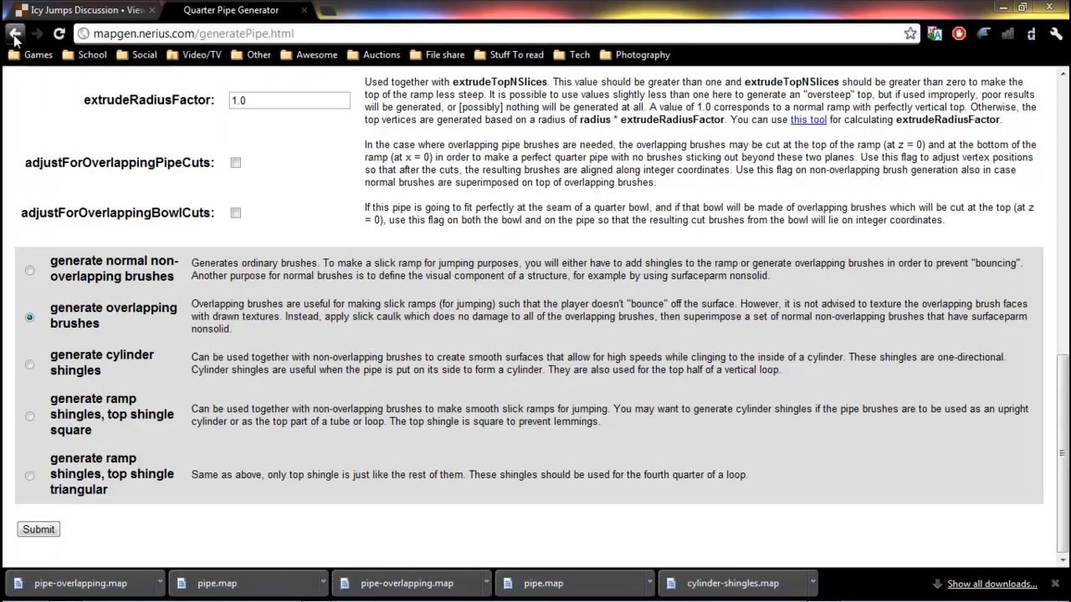
left_click(15, 36)
scroll(256, 157, "down", 7)
scroll(257, 157, "up", 4)
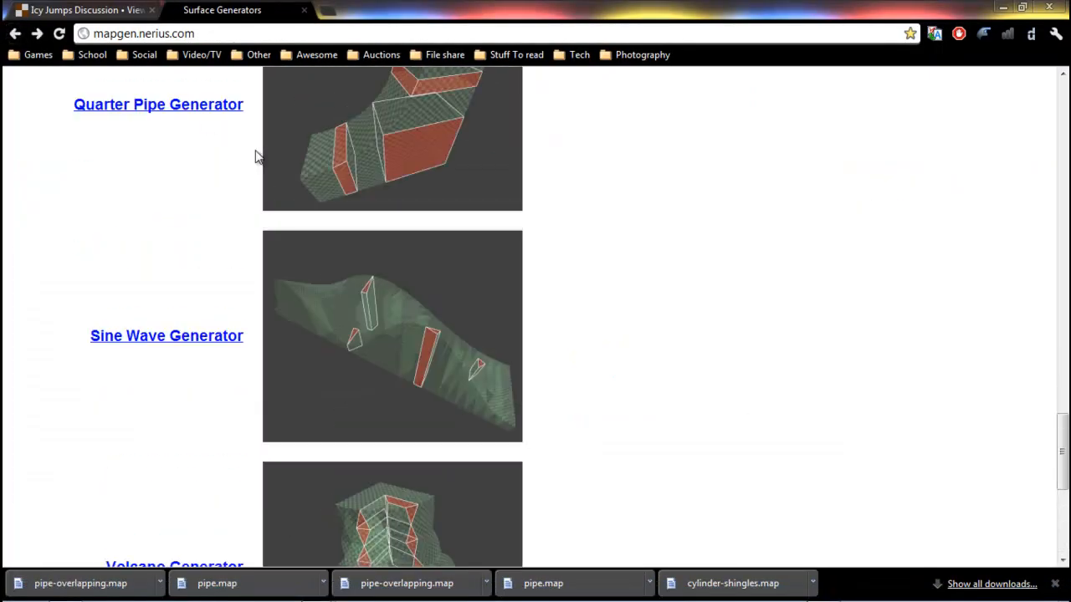
scroll(257, 157, "up", 15)
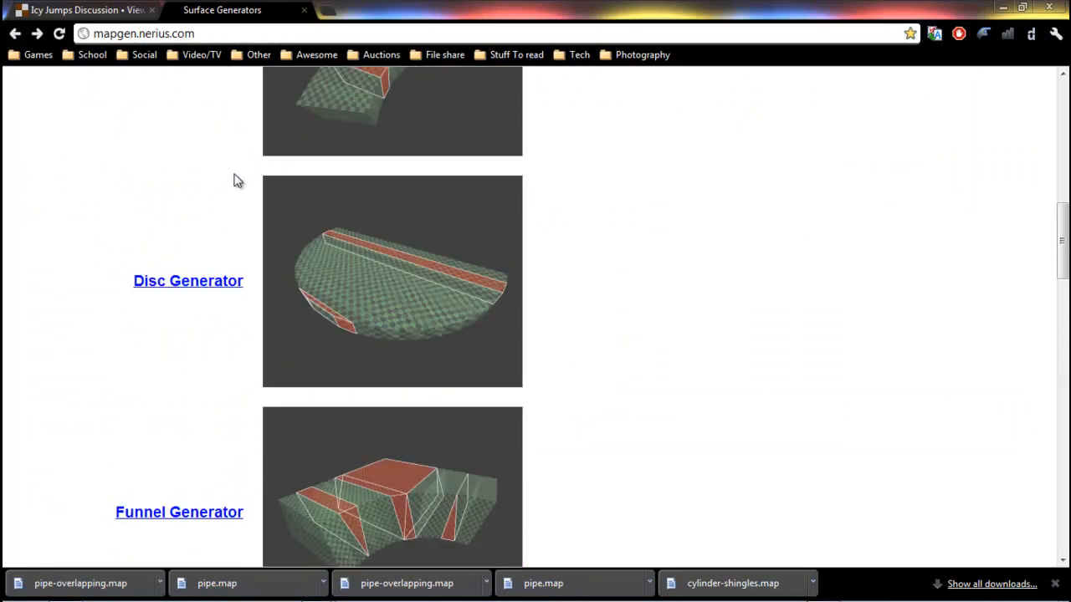
left_click(192, 282)
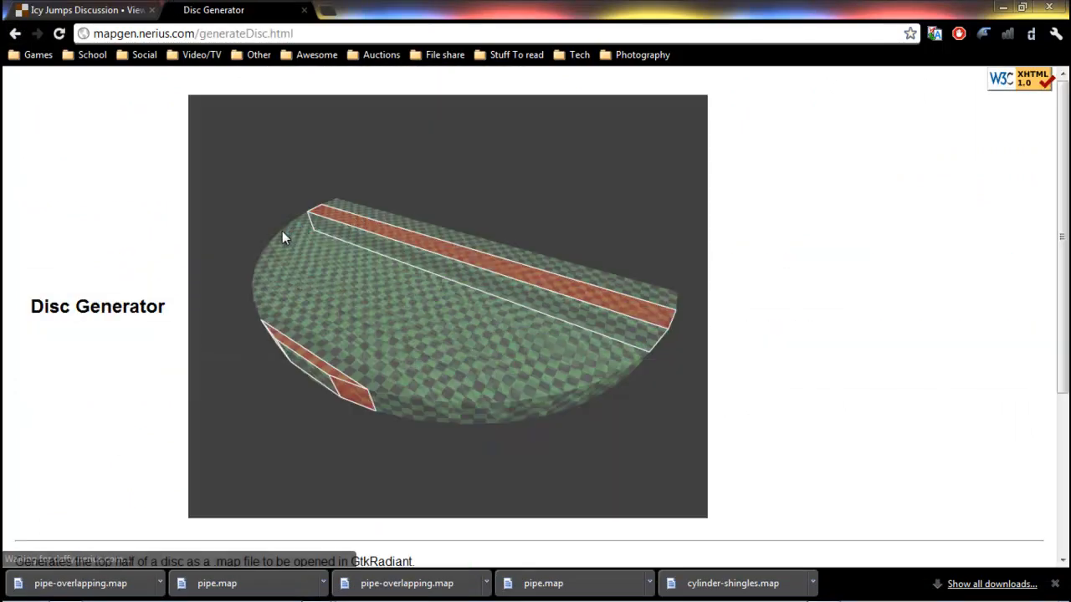
Go to the disc generator's parameters and select the radius value for editing
scroll(282, 233, "down", 3)
right_click(293, 172)
right_click(90, 250)
left_click(58, 242)
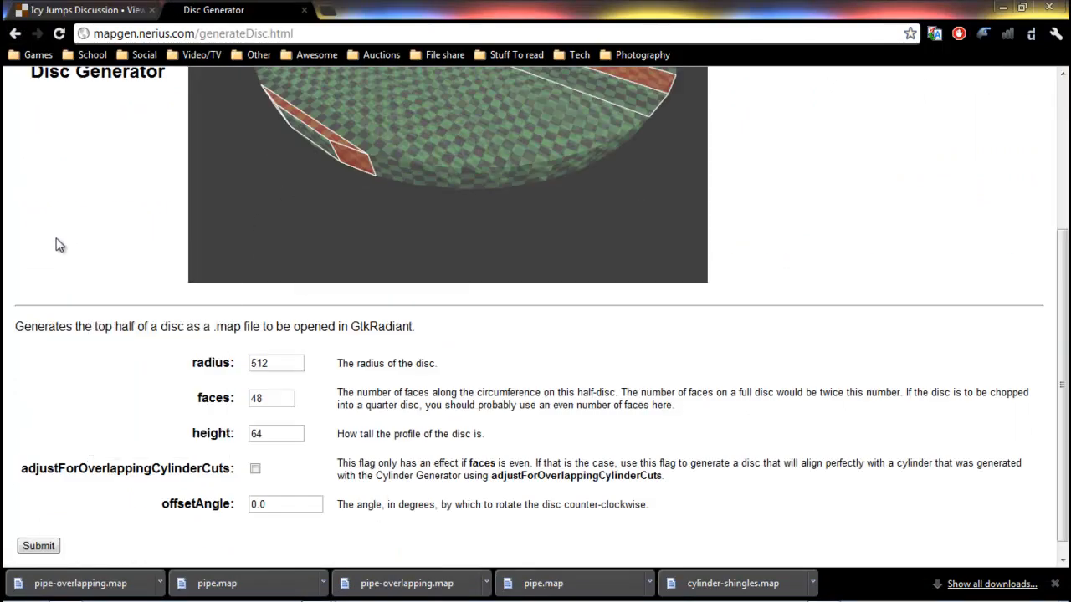
scroll(121, 237, "down", 1)
mouse_move(315, 600)
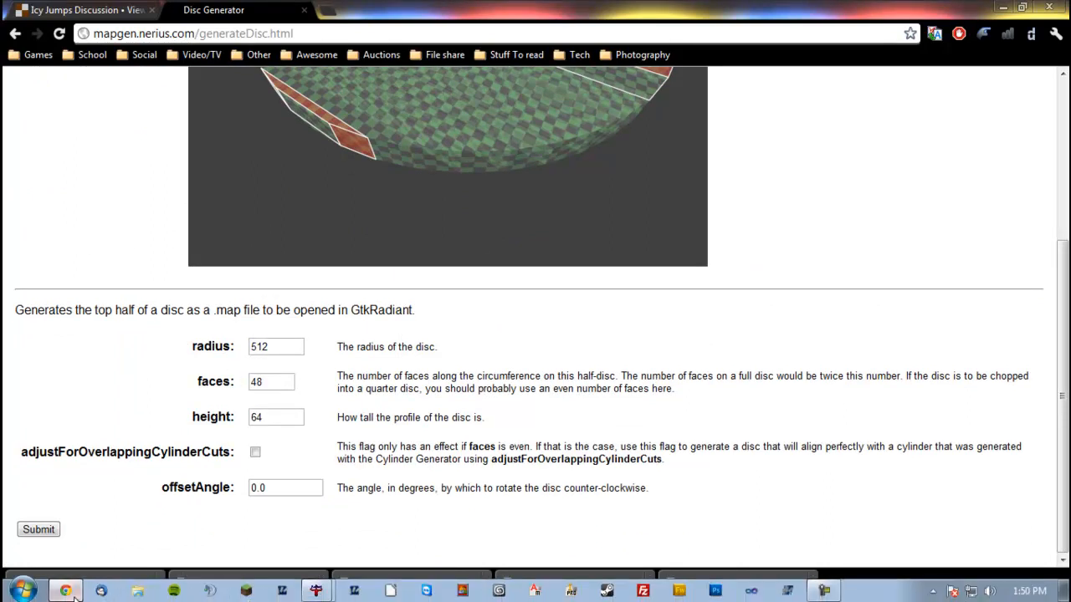
mouse_move(74, 590)
double_click(297, 347)
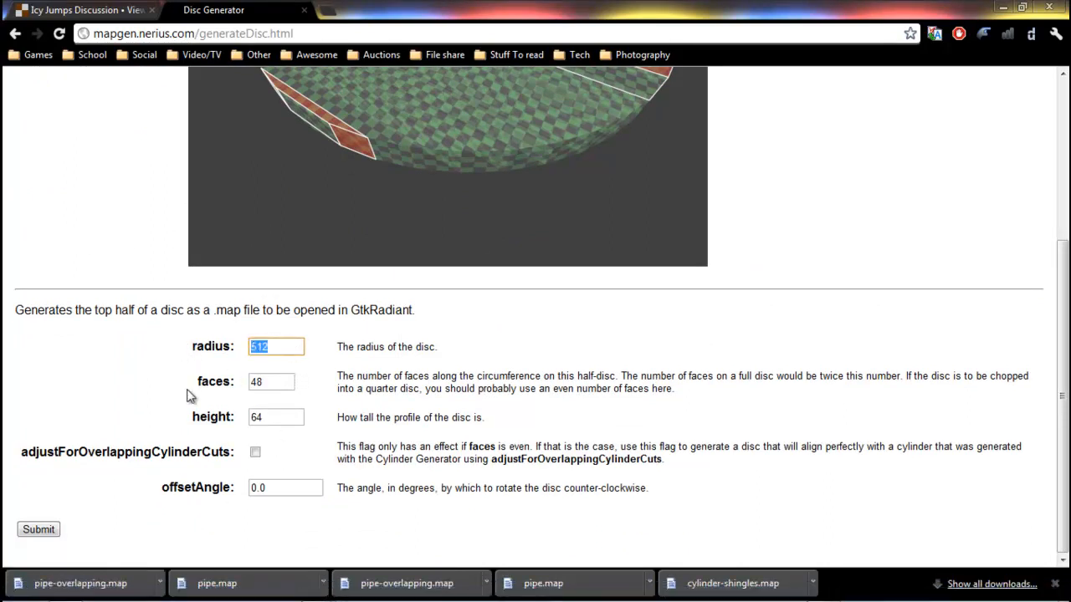
Switch back to GtkRadiant and check the curved wall's radius against the top view grid
left_click(323, 591)
left_click(329, 560)
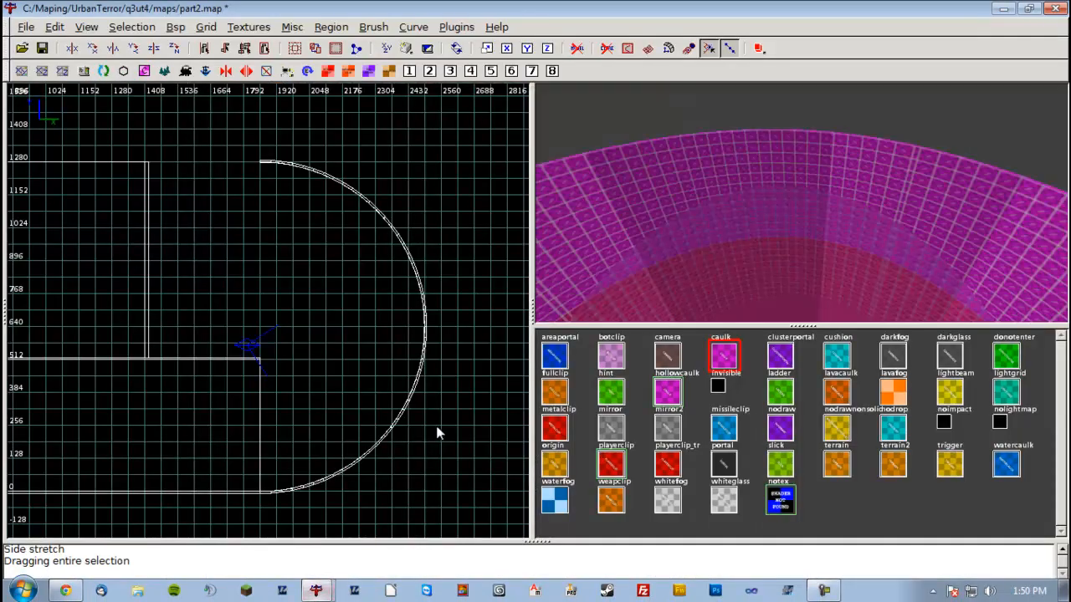
scroll(386, 358, "down", 2)
right_click_drag(388, 353, 426, 234)
scroll(355, 305, "up", 2)
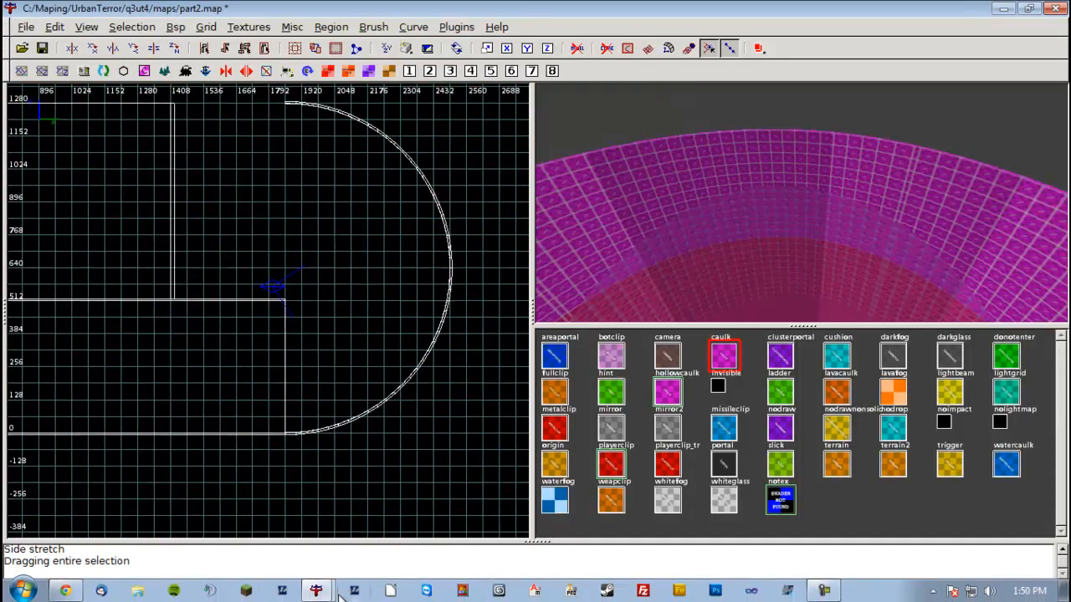
Switch to Chrome, generate a disc with radius 640, 48 faces and height 8, and save it as disc.map
left_click(65, 591)
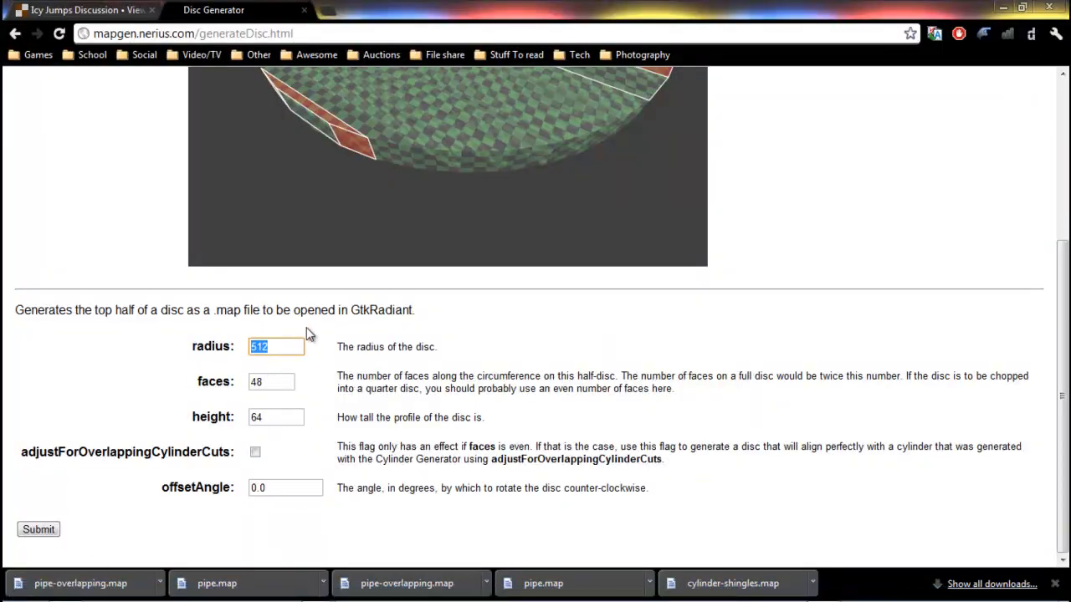
type("640")
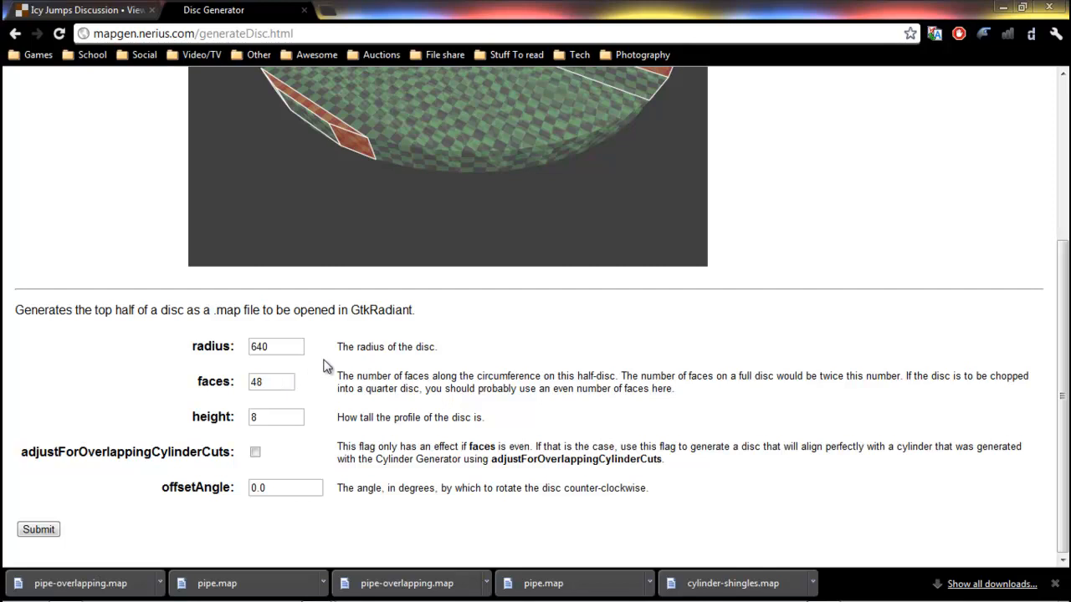
left_click(26, 528)
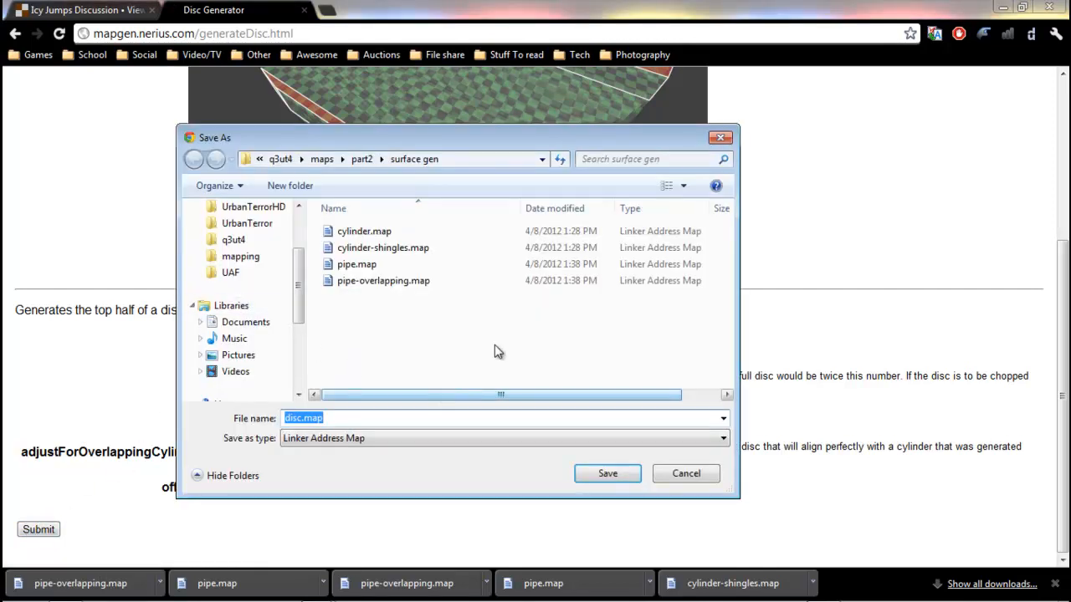
left_click(606, 474)
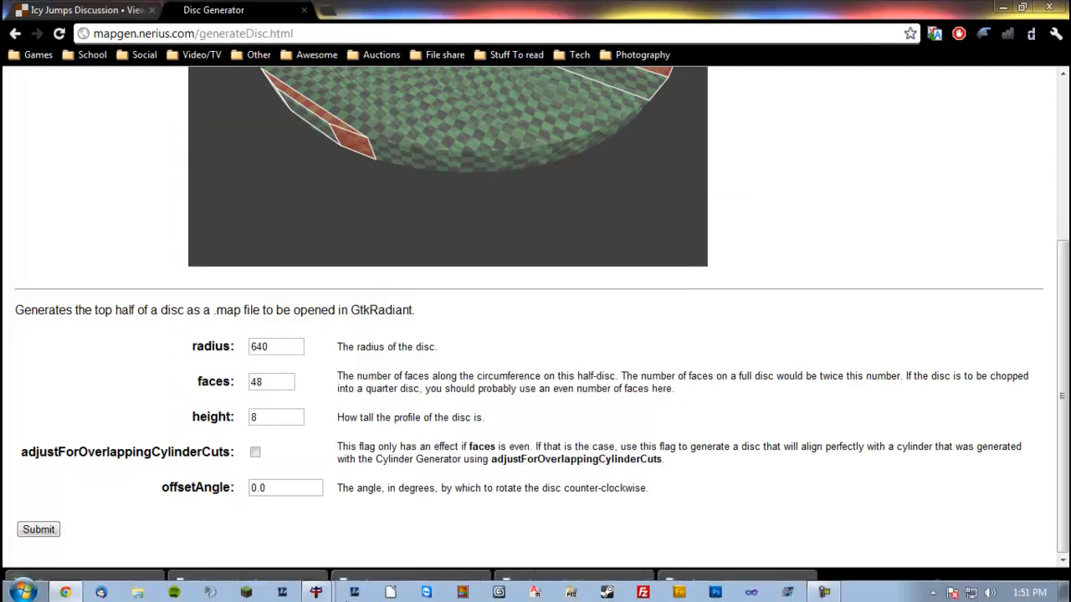
Switch back to GtkRadiant with part2.map open
mouse_move(318, 590)
left_click(339, 562)
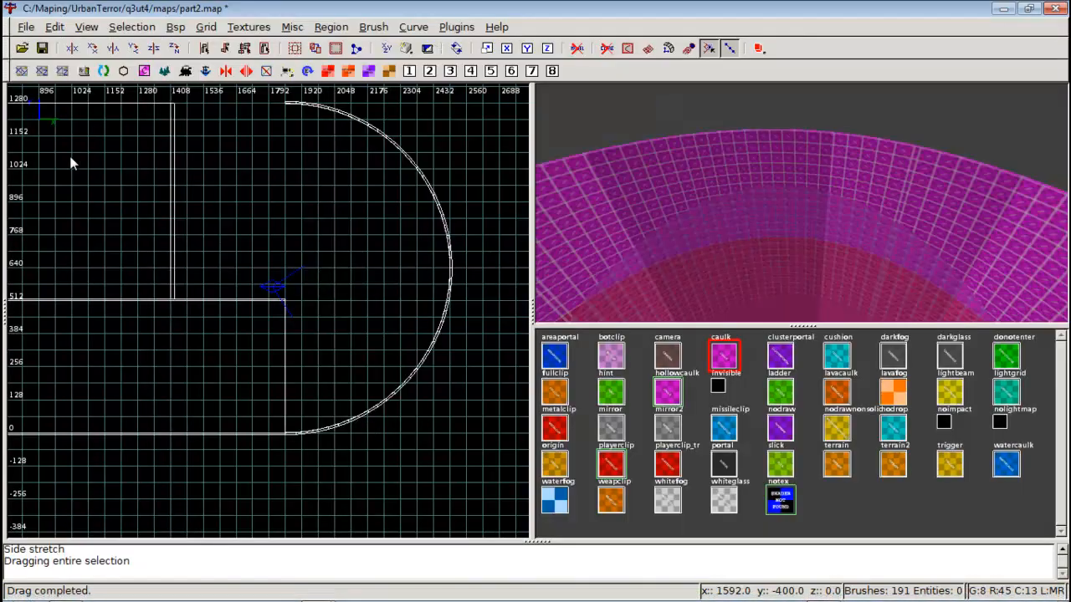
left_click(26, 27)
left_click(133, 7)
Try to cover the area inside the curved wall with a rectangular brush about 648 by 1312 by 8 units
scroll(380, 193, "up", 2)
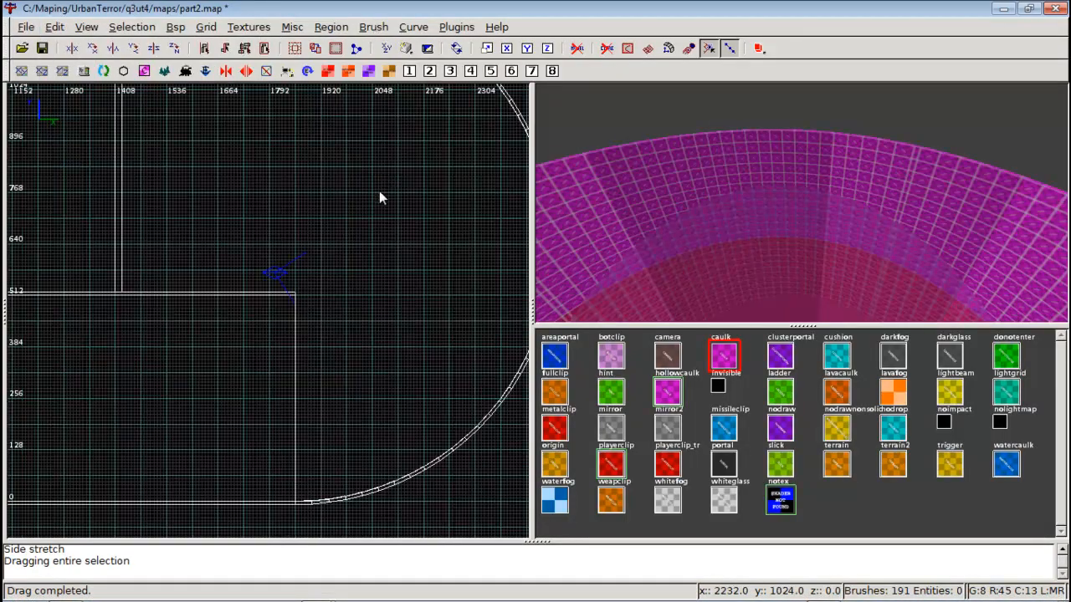
scroll(379, 193, "down", 2)
right_click_drag(379, 192, 361, 207)
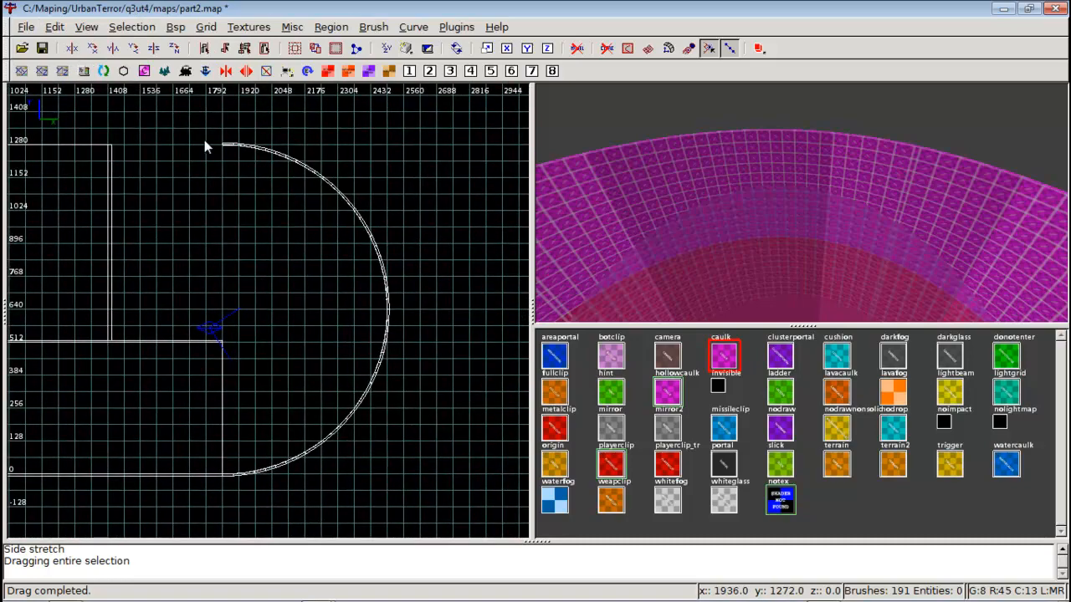
mouse_move(223, 144)
left_mouse_down()
mouse_move(363, 390)
mouse_move(390, 480)
left_mouse_up()
right_click(765, 190)
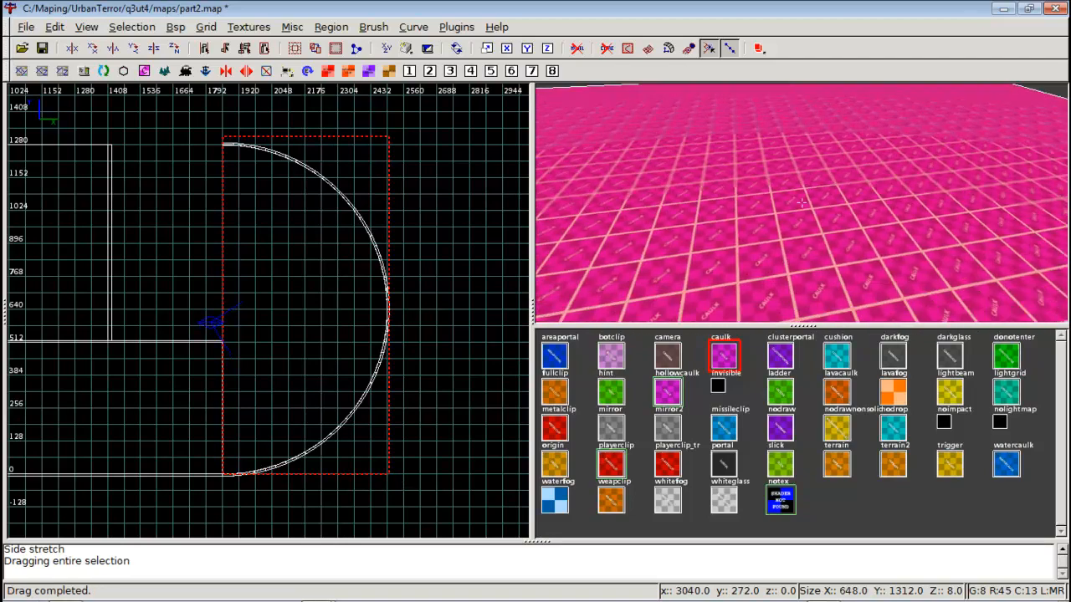
key("Up")
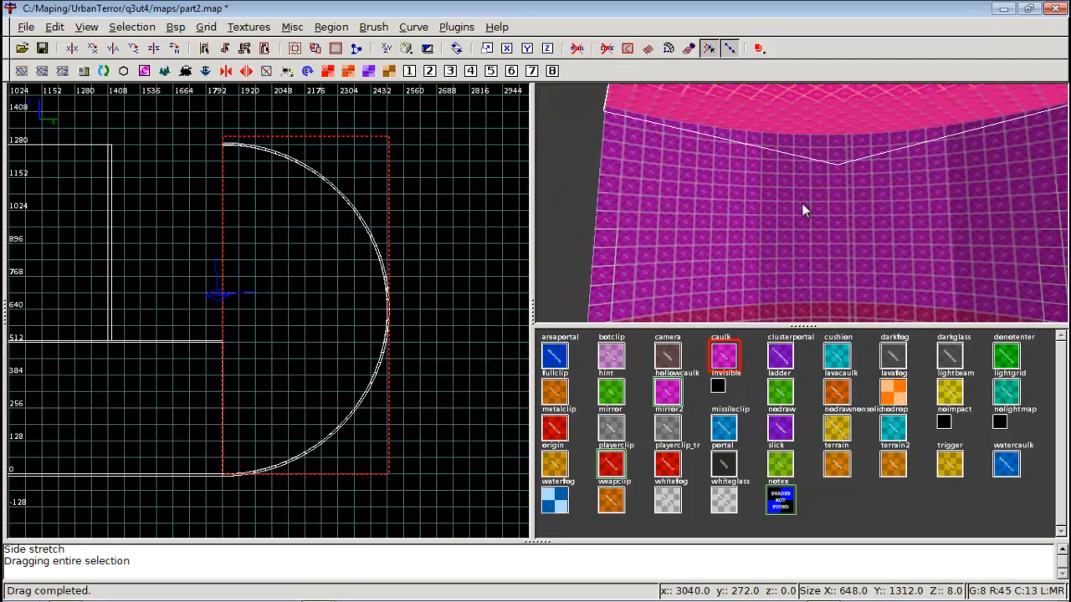
key("Escape")
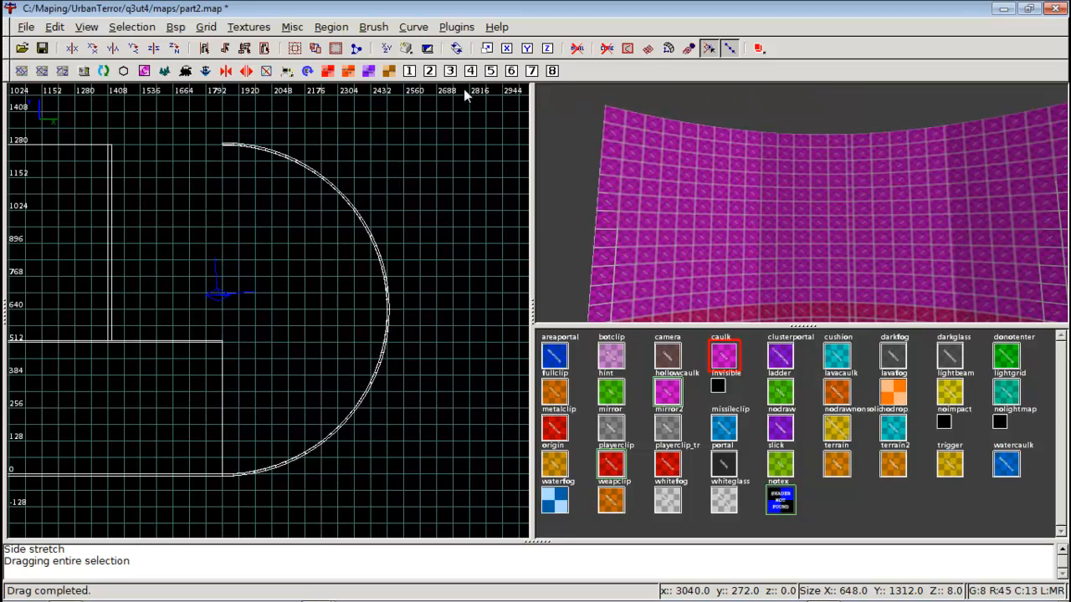
Import disc.map from the surface gen folder into the current map
left_click(29, 28)
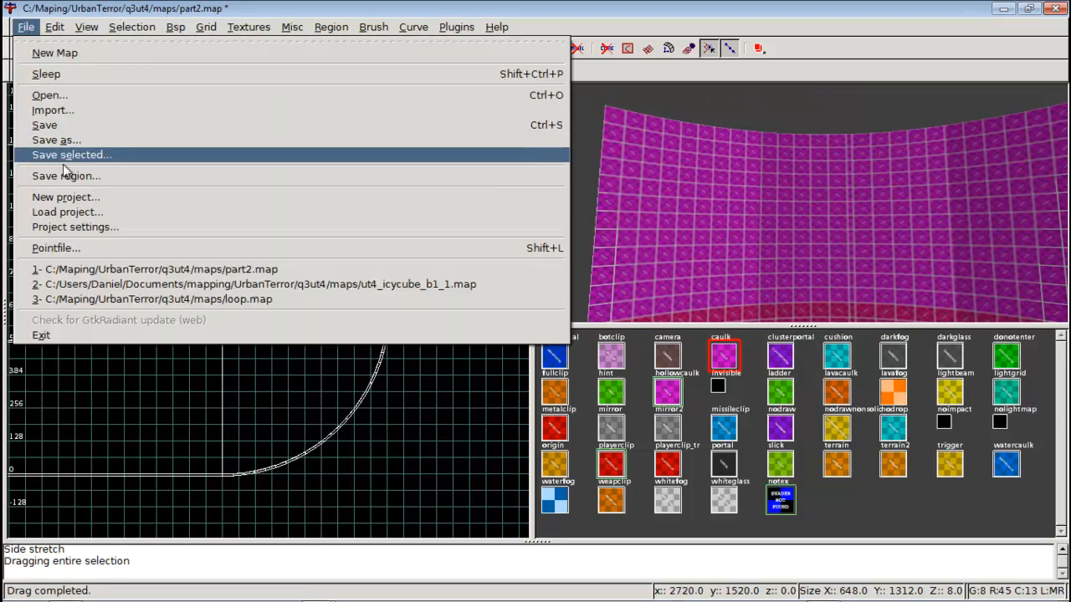
left_click(74, 110)
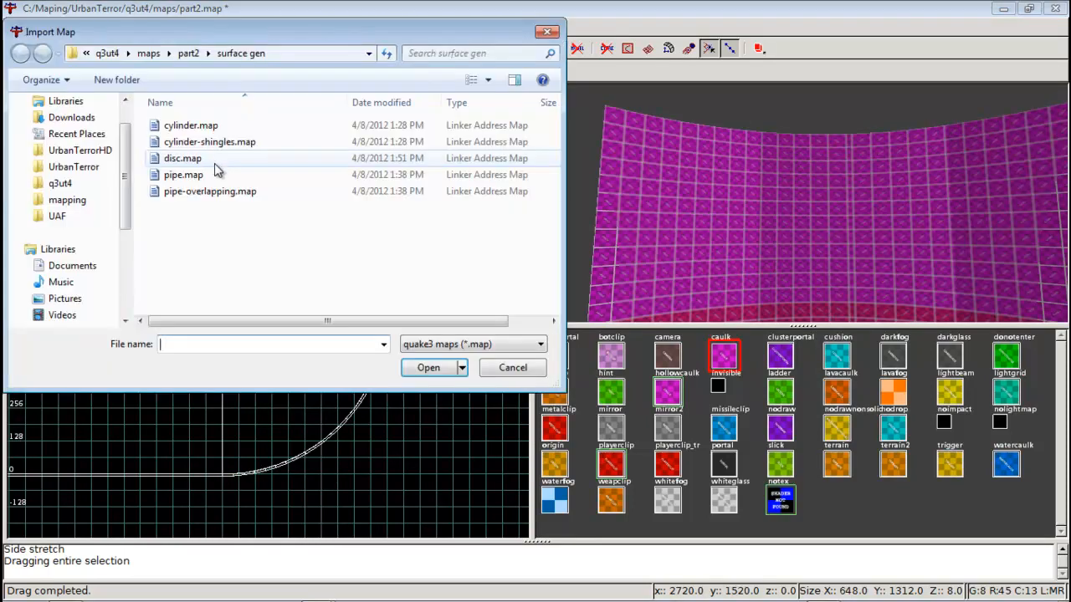
double_click(213, 162)
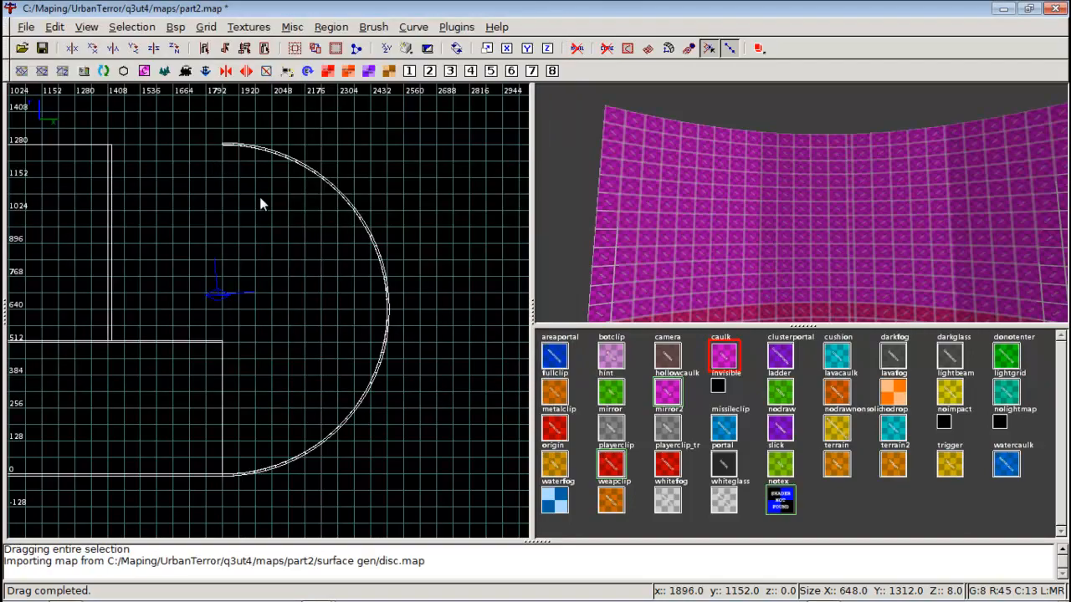
Move the imported half-disc into the curved wall so their edges align, with its origin at X 1856, Y 1280
scroll(259, 205, "down", 3)
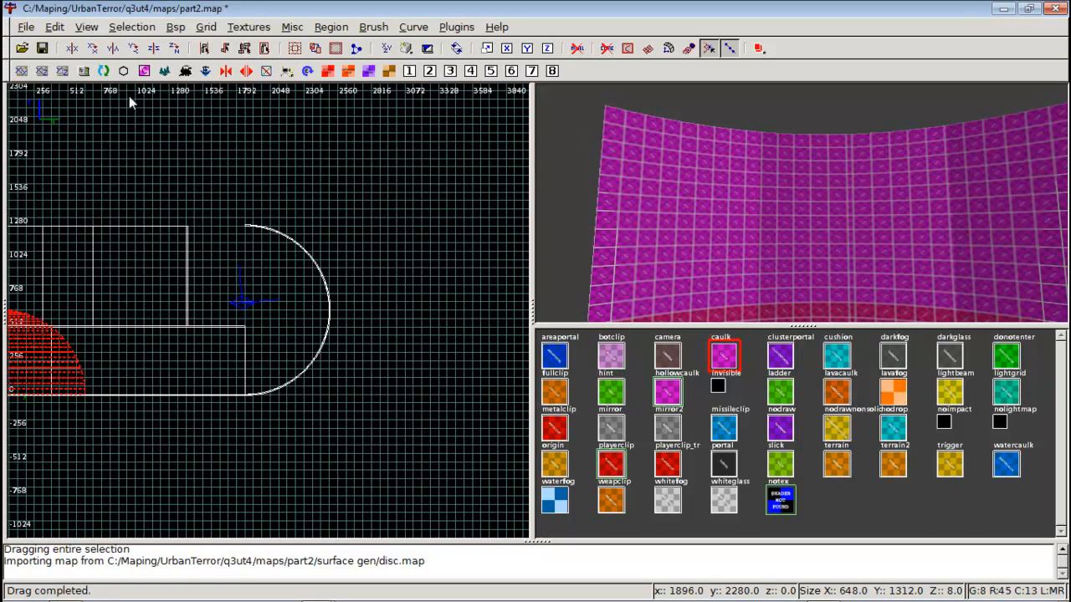
left_click_drag(74, 389, 308, 313)
scroll(310, 305, "up", 4)
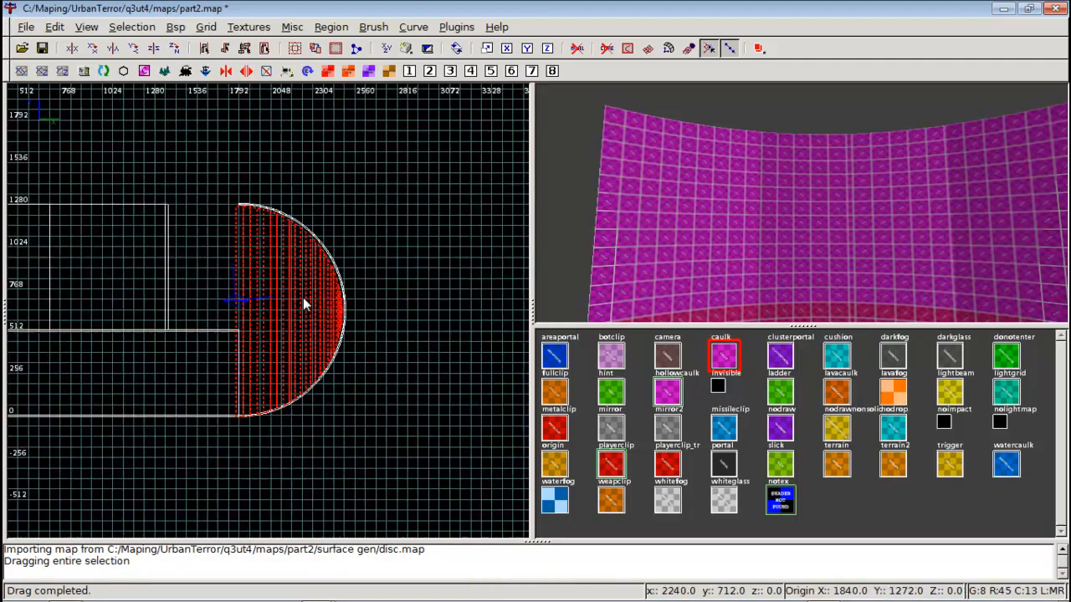
scroll(304, 299, "up", 1)
right_click_drag(304, 300, 325, 277)
scroll(304, 300, "up", 2)
scroll(304, 299, "up", 3)
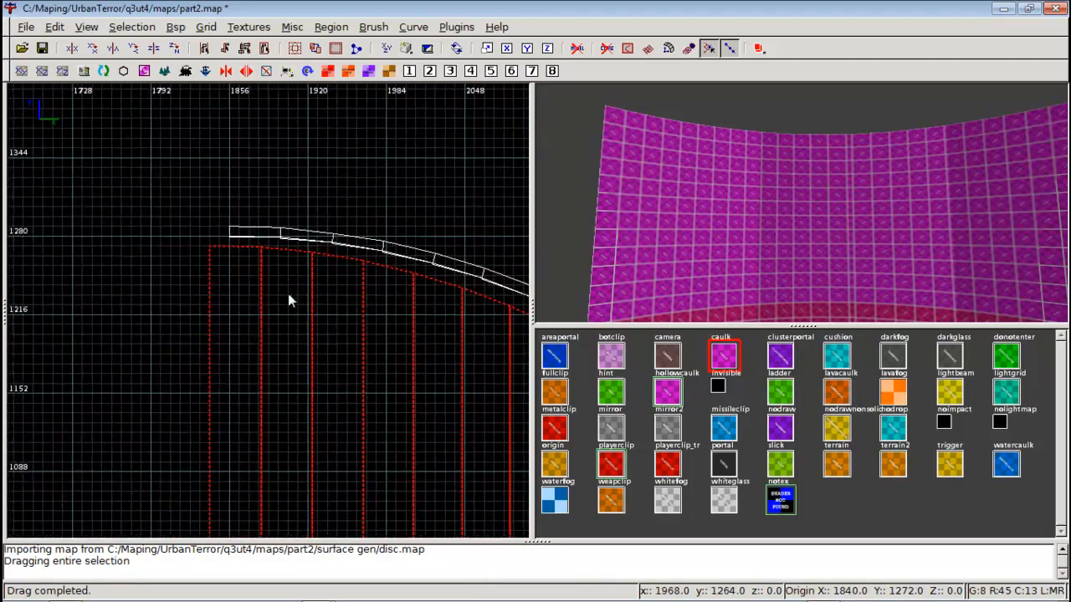
left_click_drag(229, 302, 249, 293)
scroll(250, 291, "down", 3)
right_click_drag(250, 290, 258, 482)
Apply the caulk texture to the half-disc
right_click(686, 253)
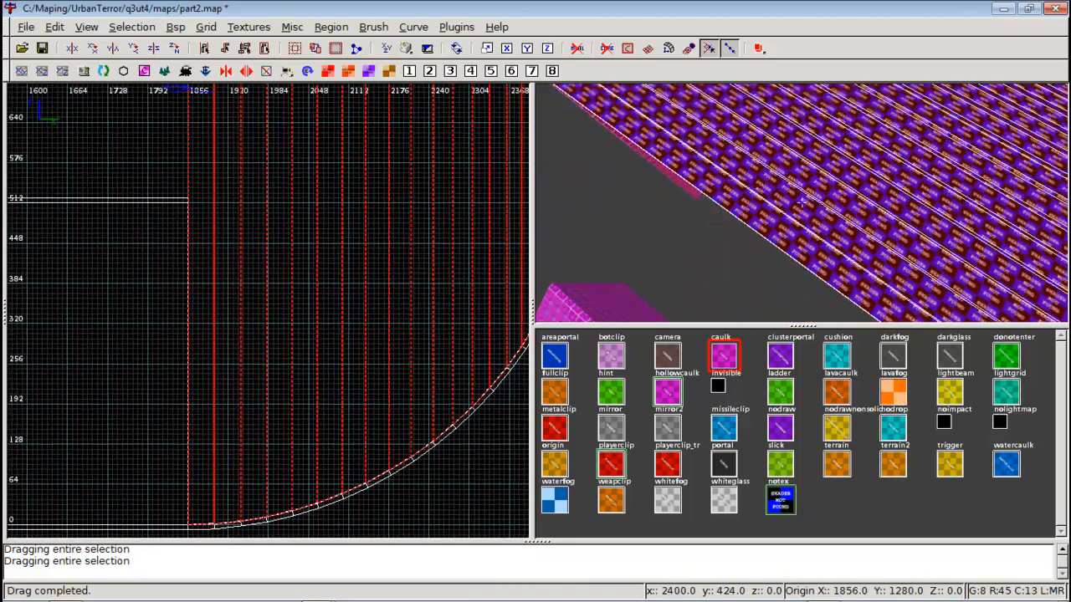
right_click(802, 203)
left_click(724, 359)
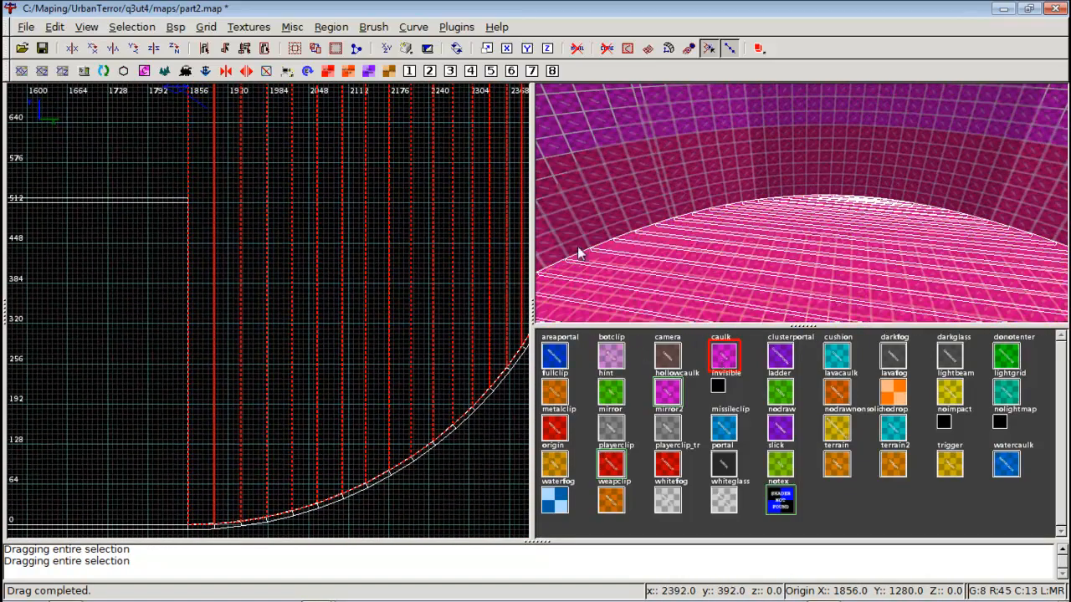
Raise the half-disc to Z 584 so it caps the top of the curved wall, and check its fit
key("ctrl+Tab")
right_click_drag(390, 265, 524, 317)
scroll(269, 310, "up", 2)
right_click_drag(268, 311, 271, 357)
scroll(268, 326, "down", 4)
left_click_drag(227, 376, 229, 141)
key("ctrl+Tab")
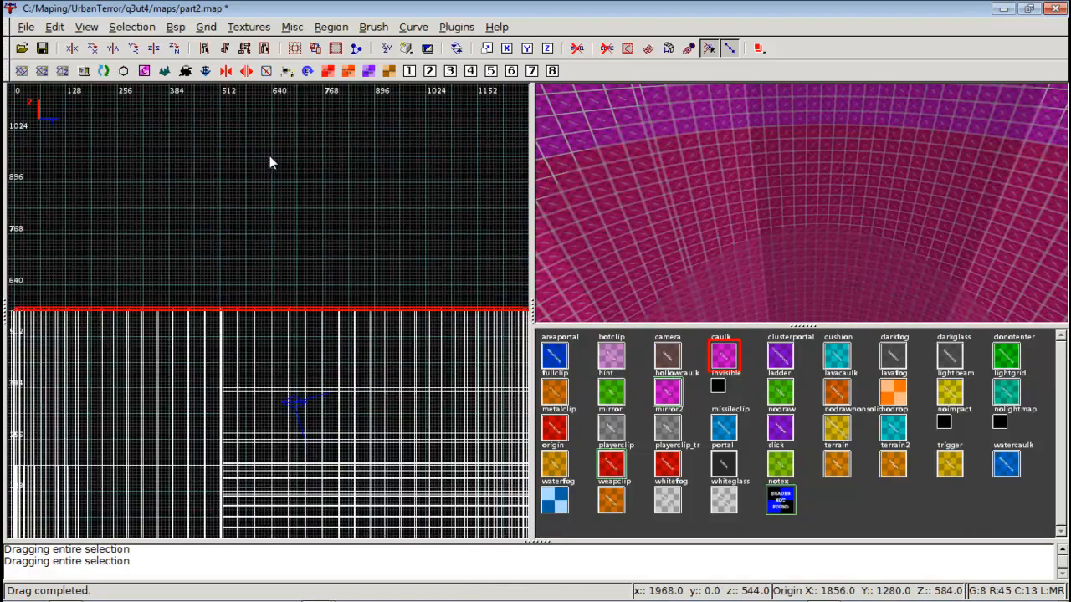
key("ctrl+Tab")
right_click_drag(268, 208, 393, 191)
right_click(744, 255)
right_click(568, 245)
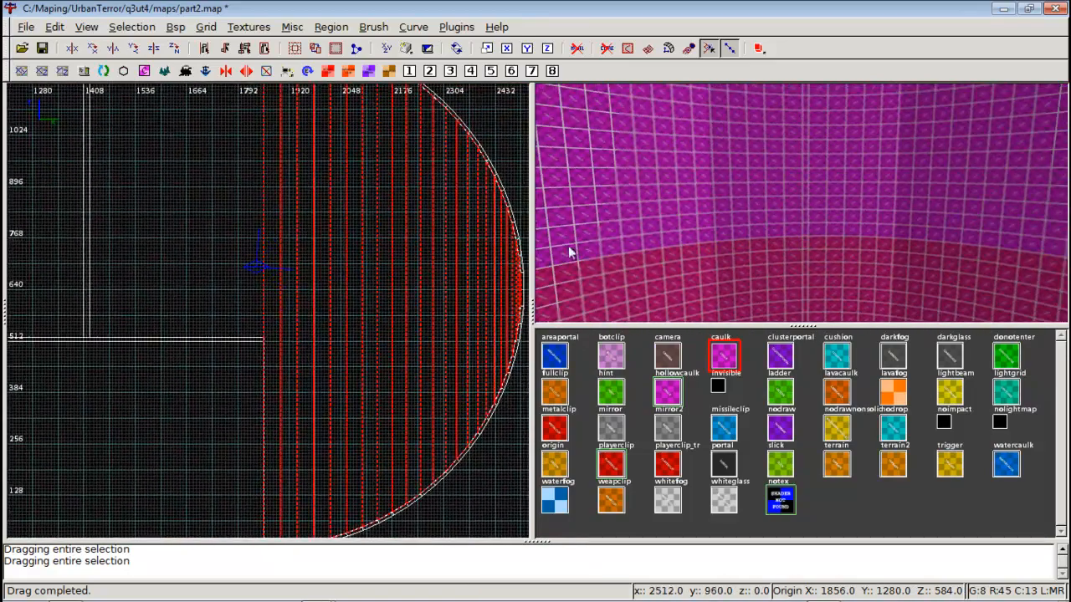
Duplicate the half-disc and lower the copy to the bottom of the curved wall at Z -760
key("space")
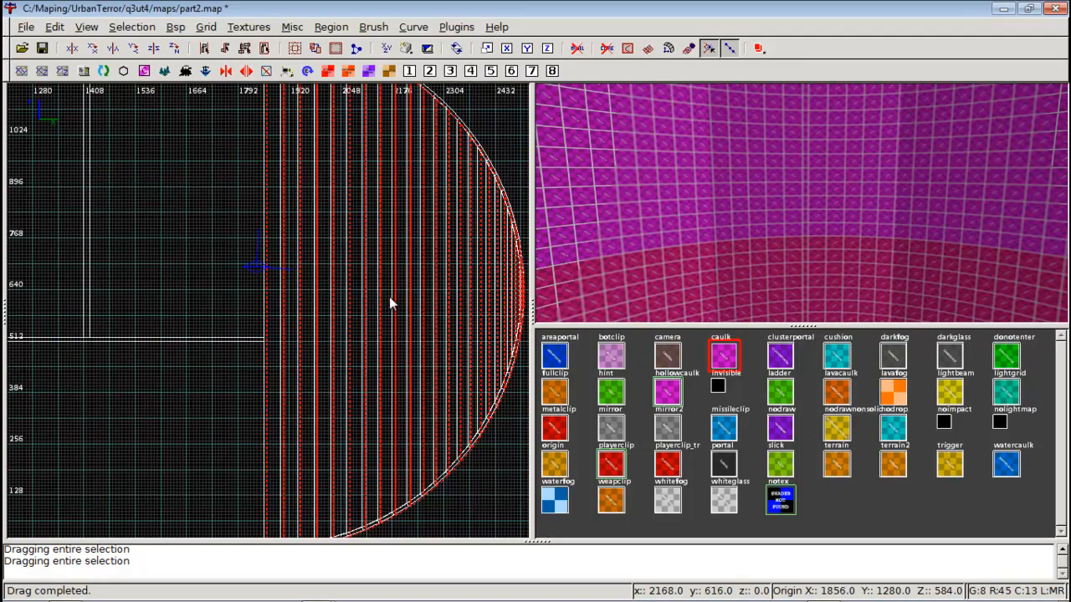
key("ctrl+Tab")
right_click_drag(391, 295, 406, 224)
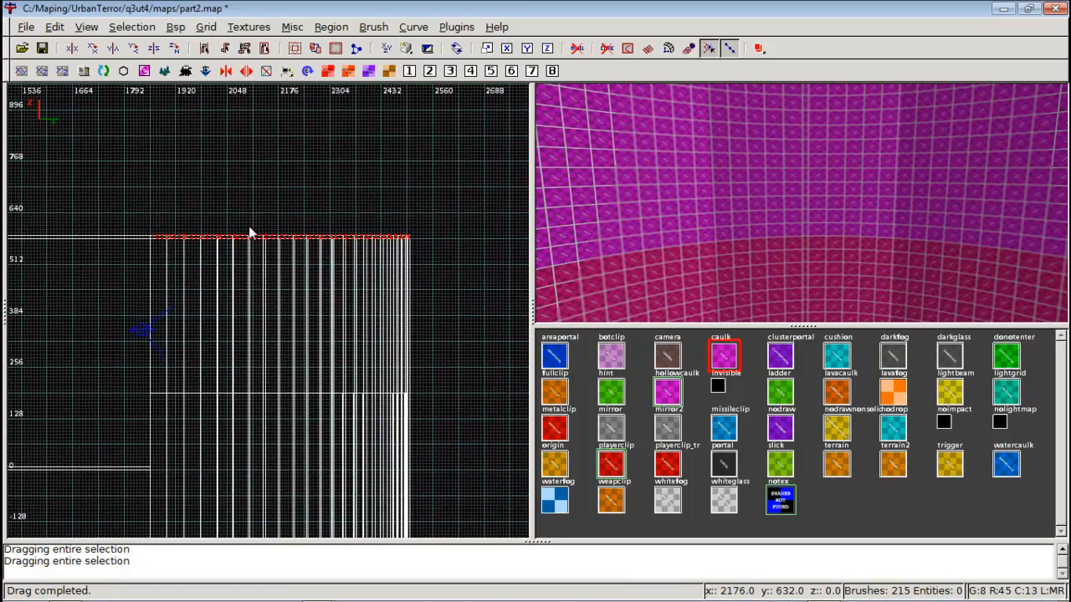
mouse_move(176, 237)
left_mouse_down()
mouse_move(186, 523)
mouse_move(177, 79)
mouse_move(141, 524)
mouse_move(167, 455)
mouse_move(173, 545)
mouse_move(169, 379)
mouse_move(176, 386)
left_mouse_up()
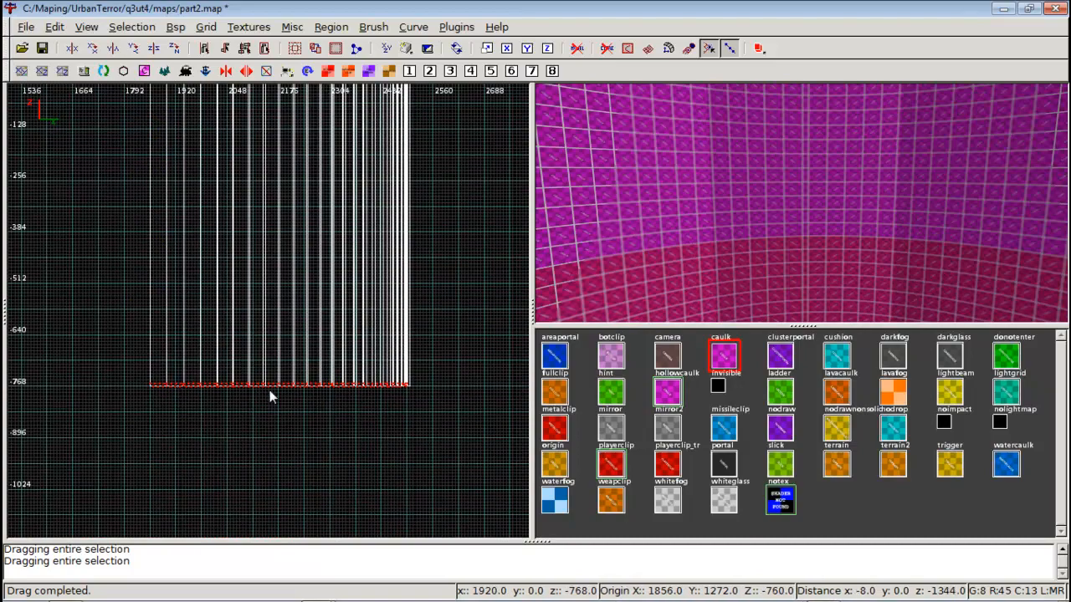
right_click(712, 288)
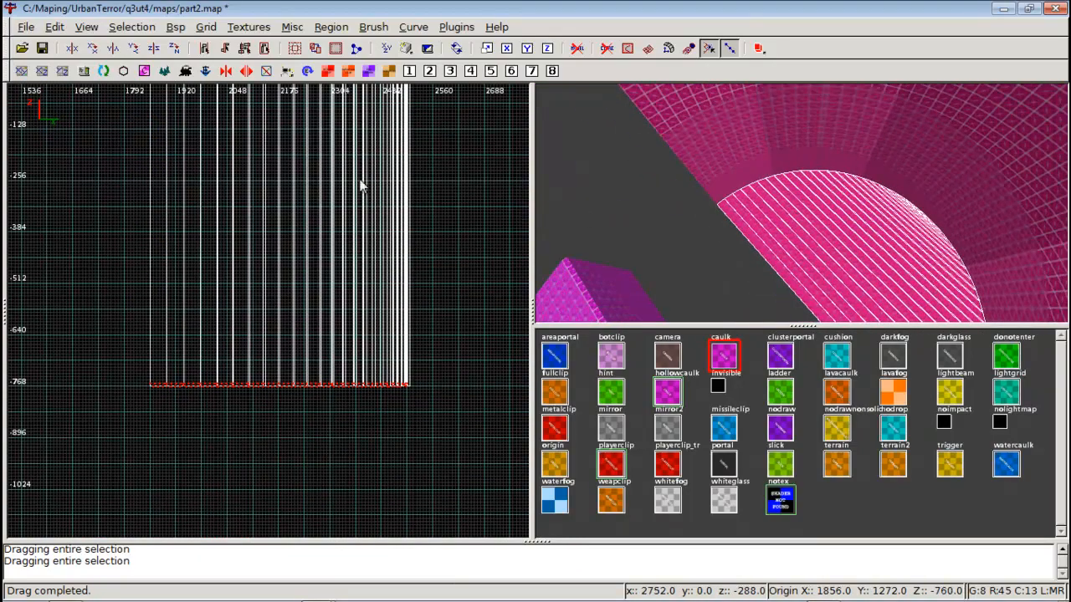
Align the bottom half-disc with the curved wall at Y 1280 in the top view and deselect it
key("ctrl+Tab")
key("ctrl+Tab")
scroll(285, 247, "down", 5)
scroll(286, 247, "up", 4)
mouse_move(286, 247)
right_mouse_down()
mouse_move(527, 185)
mouse_move(437, 227)
right_mouse_up()
right_click_drag(284, 249, 124, 380)
scroll(284, 249, "up", 3)
right_click_drag(284, 249, 484, 407)
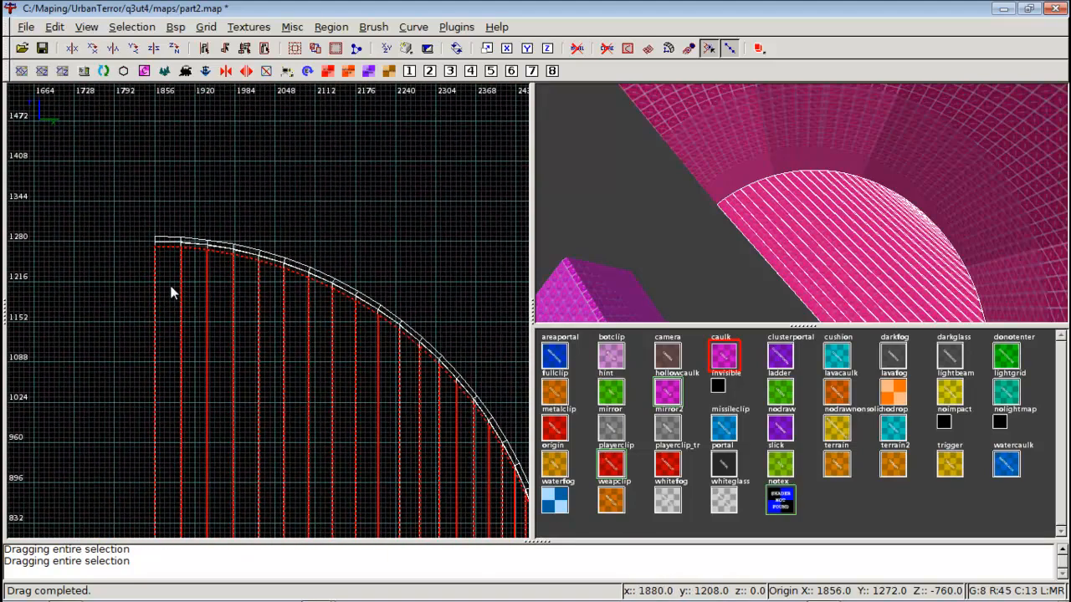
left_click_drag(171, 285, 171, 281)
right_click(802, 203)
right_click(801, 203)
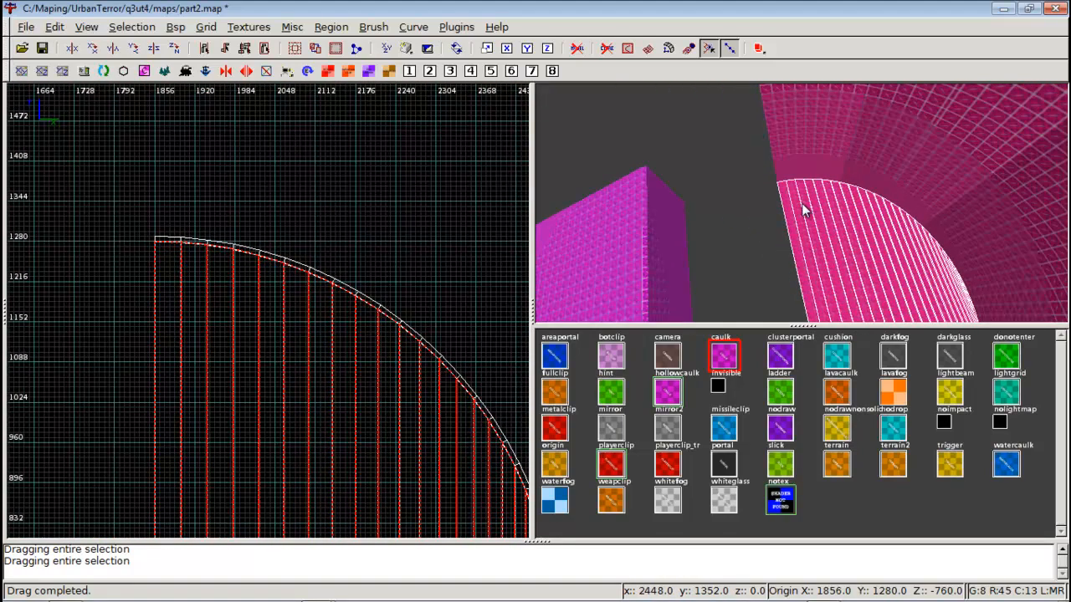
key("Escape")
Examine the curved end's new ceiling and floor discs and the surrounding walls in the 3D view for remaining gaps
right_click(807, 200)
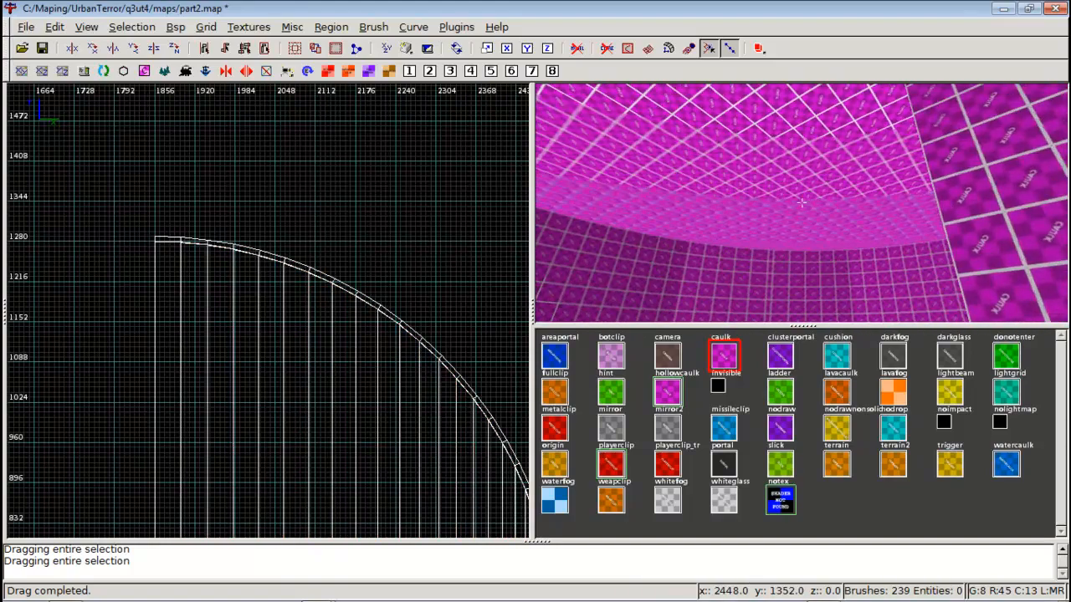
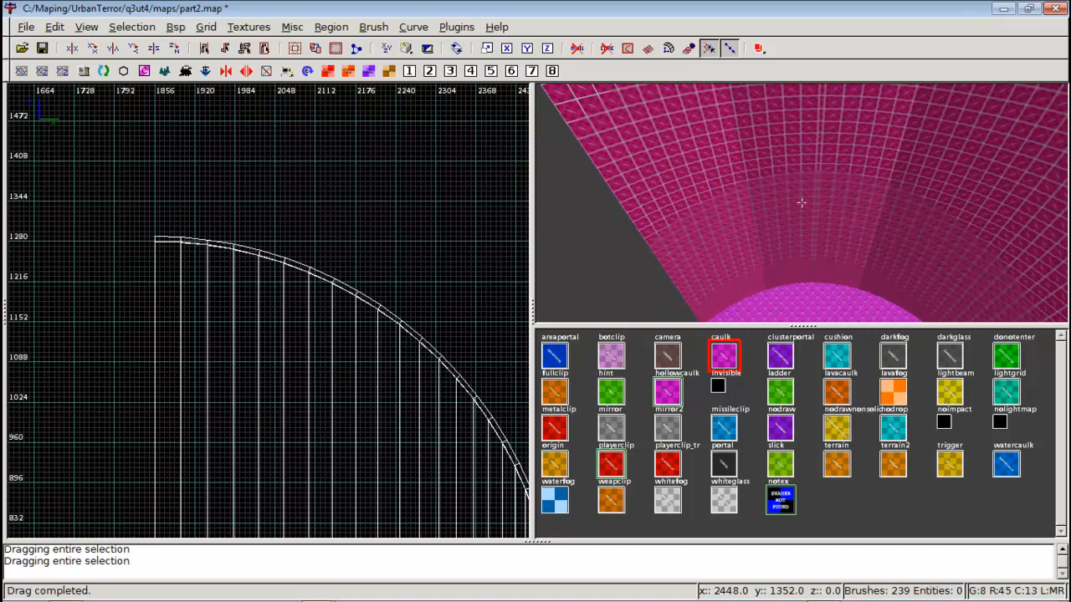
right_click(811, 205)
key("Up")
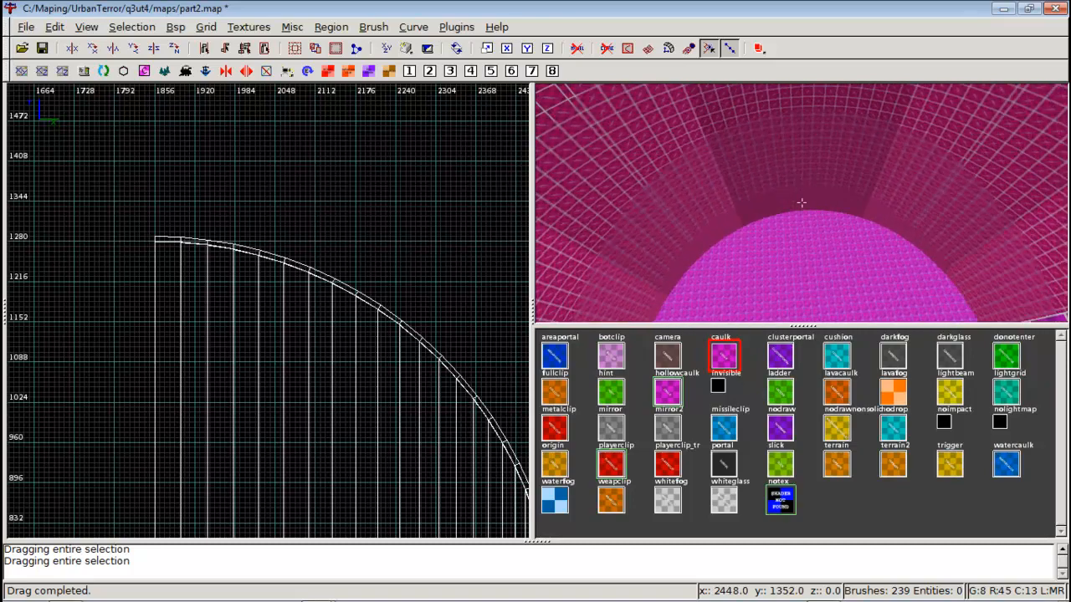
key("Up")
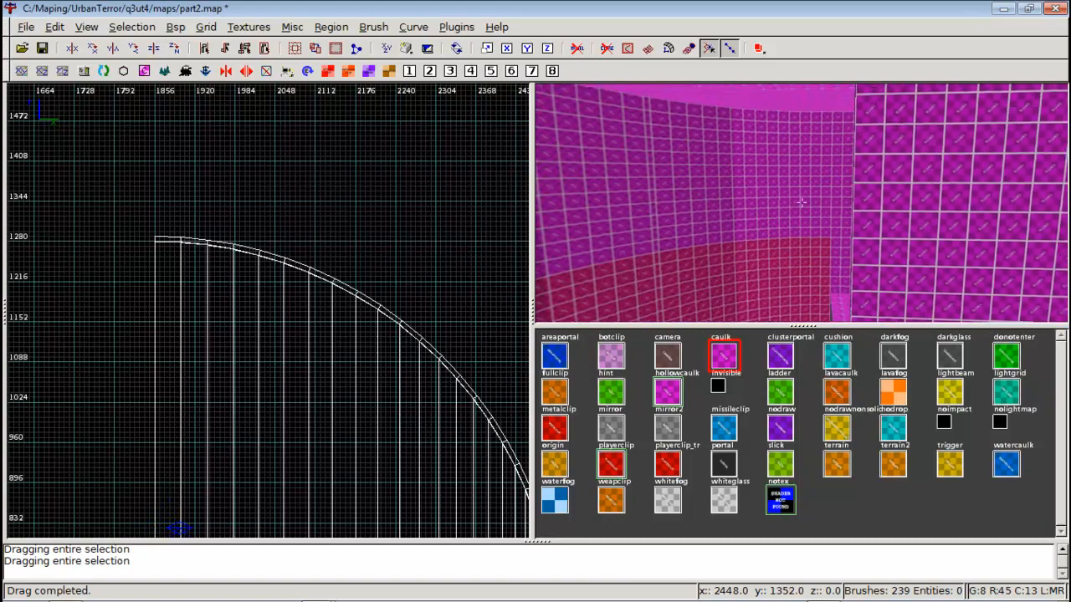
key("Up")
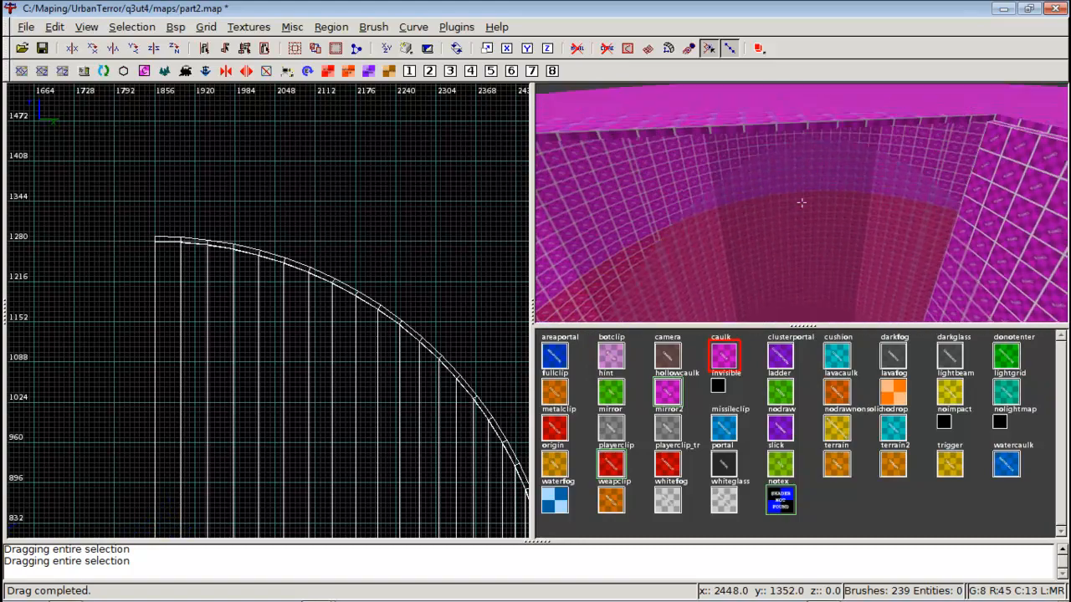
right_click(801, 204)
right_click(801, 210)
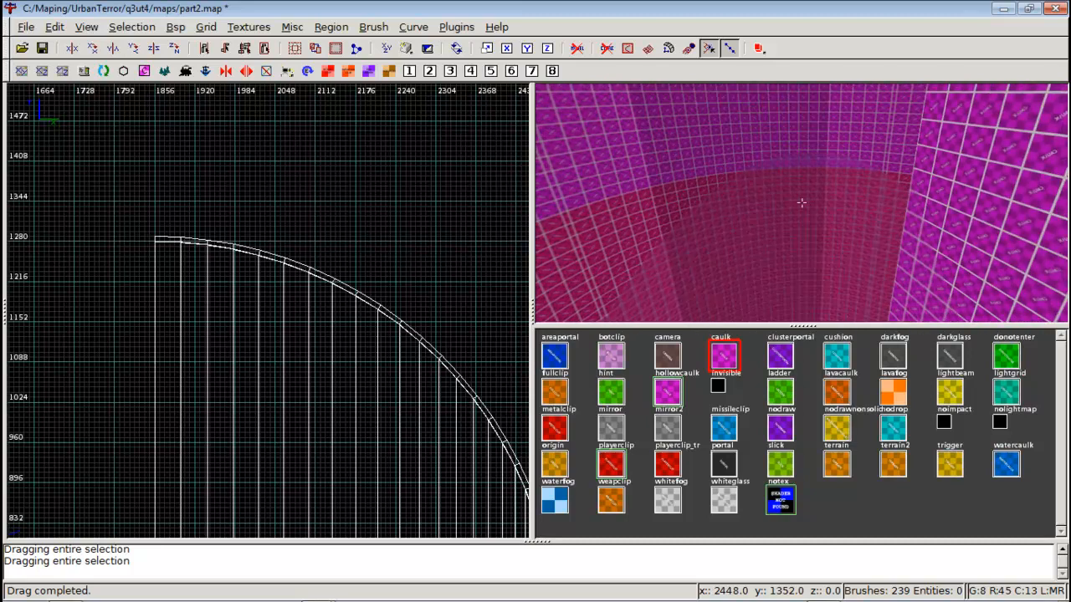
right_click(802, 203)
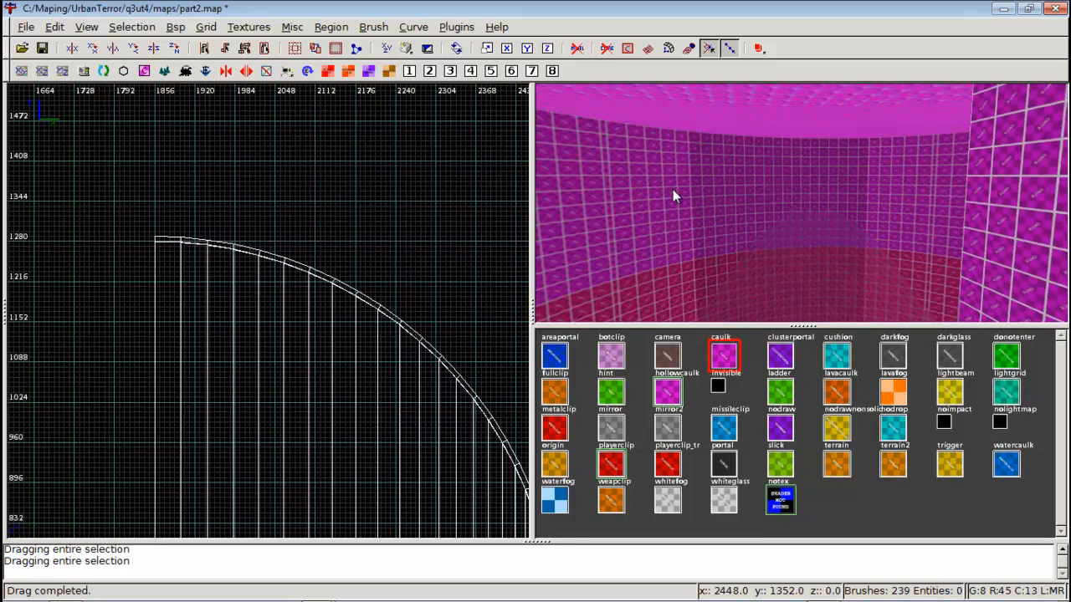
right_click(616, 186)
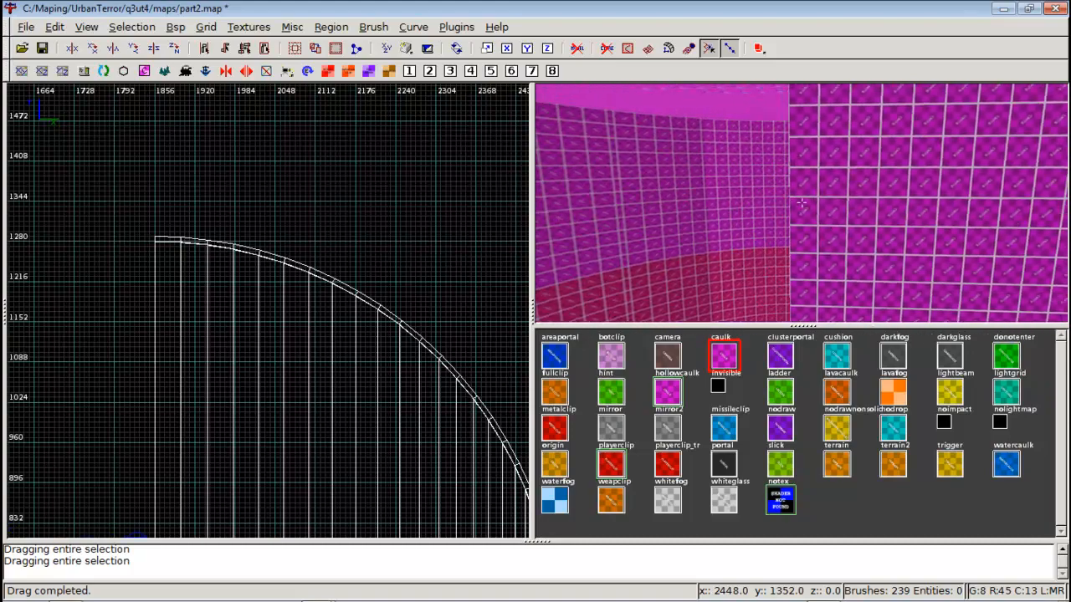
right_click(801, 203)
scroll(299, 304, "down", 4)
right_click_drag(299, 304, 328, 135)
right_click(599, 230)
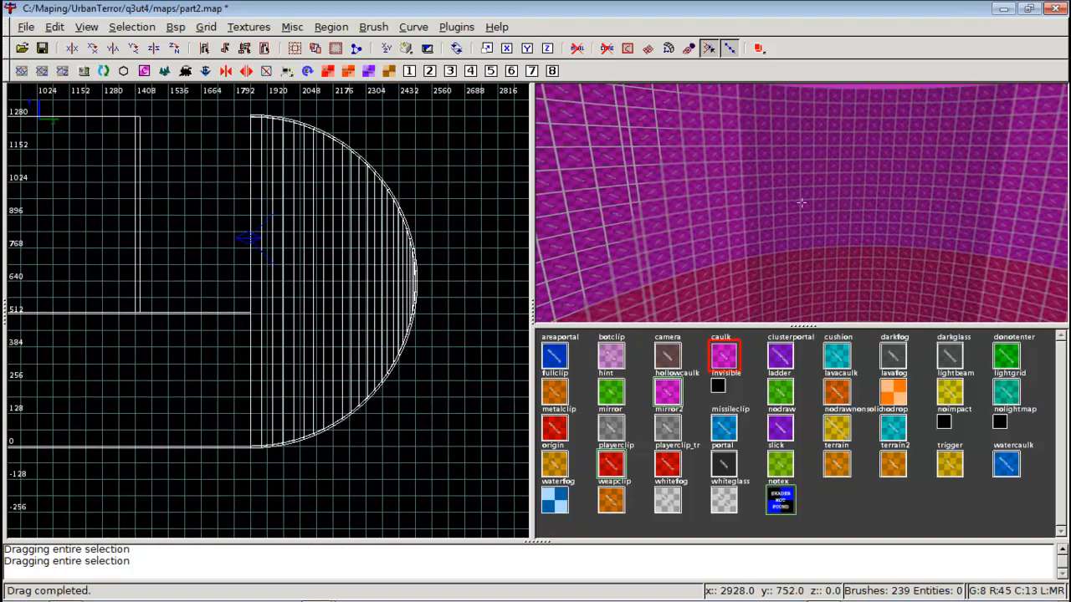
right_click(799, 203)
scroll(434, 205, "down", 4)
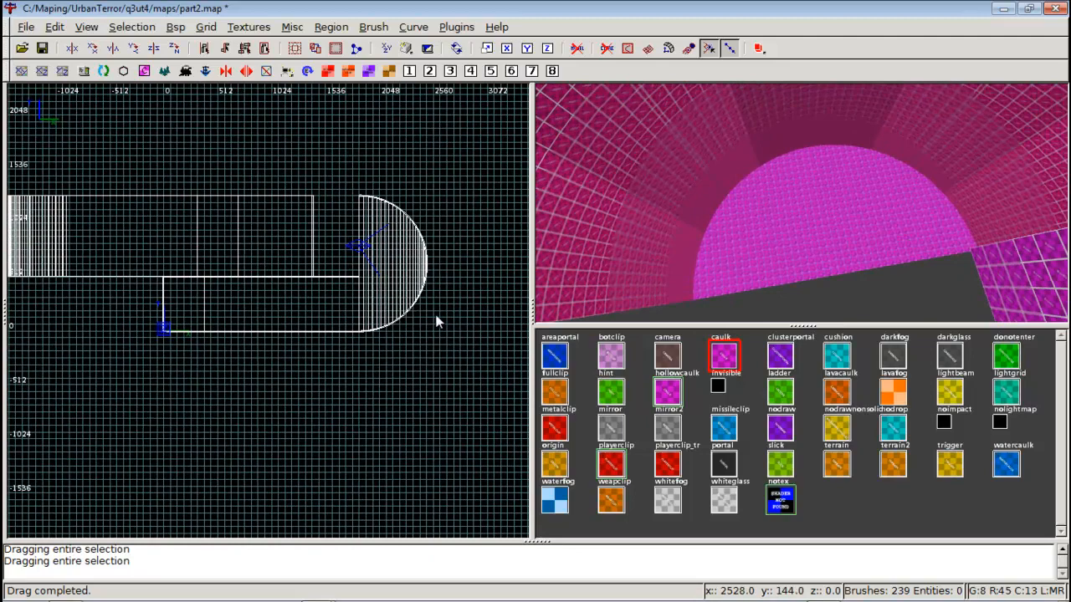
right_click_drag(438, 318, 439, 305)
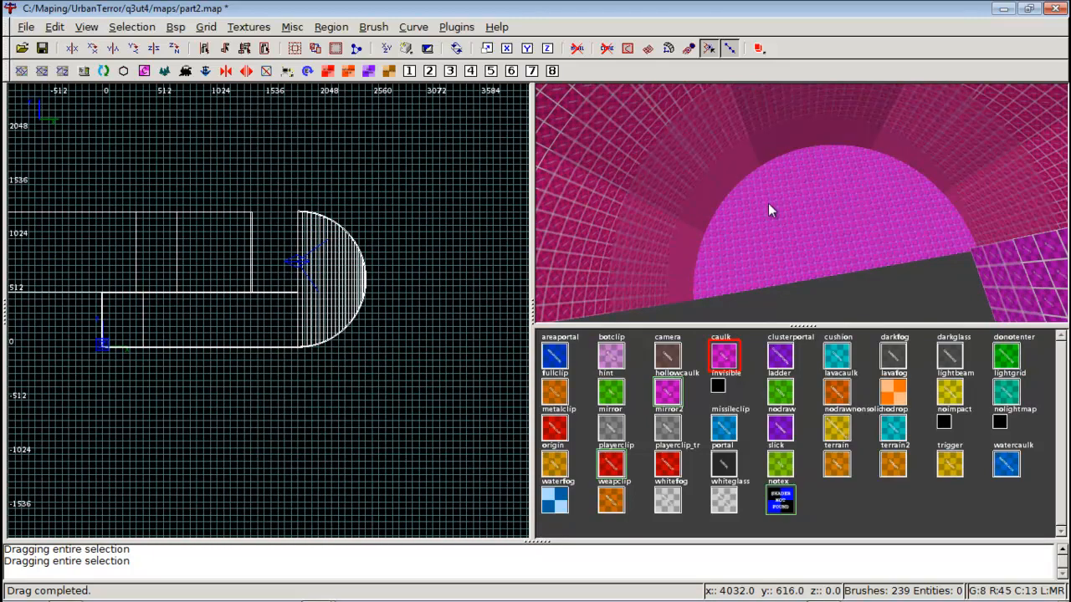
right_click(625, 254)
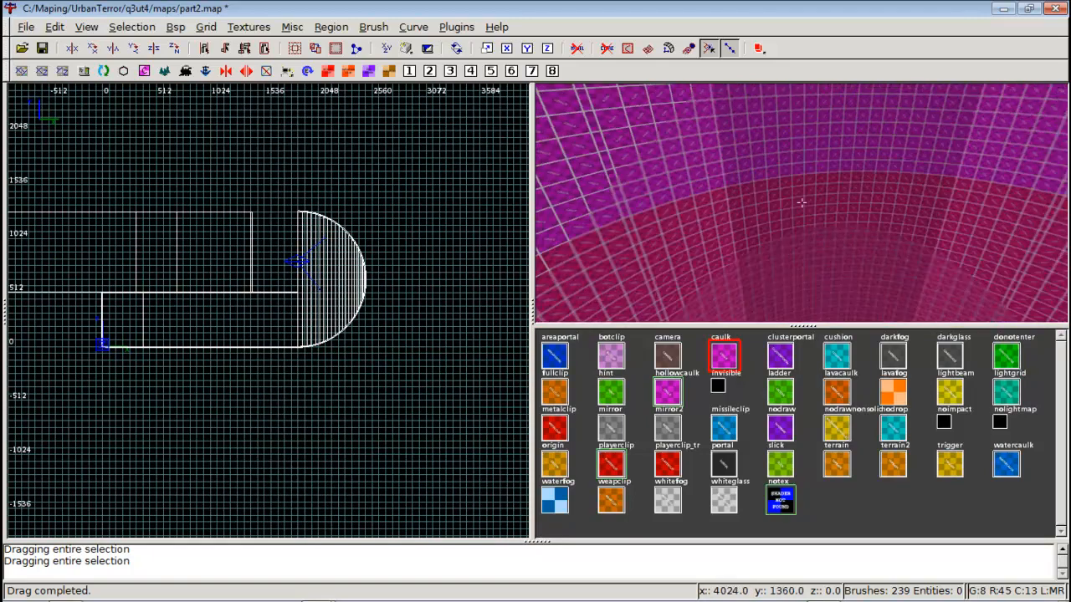
right_click(625, 253)
left_click(625, 254, "shift")
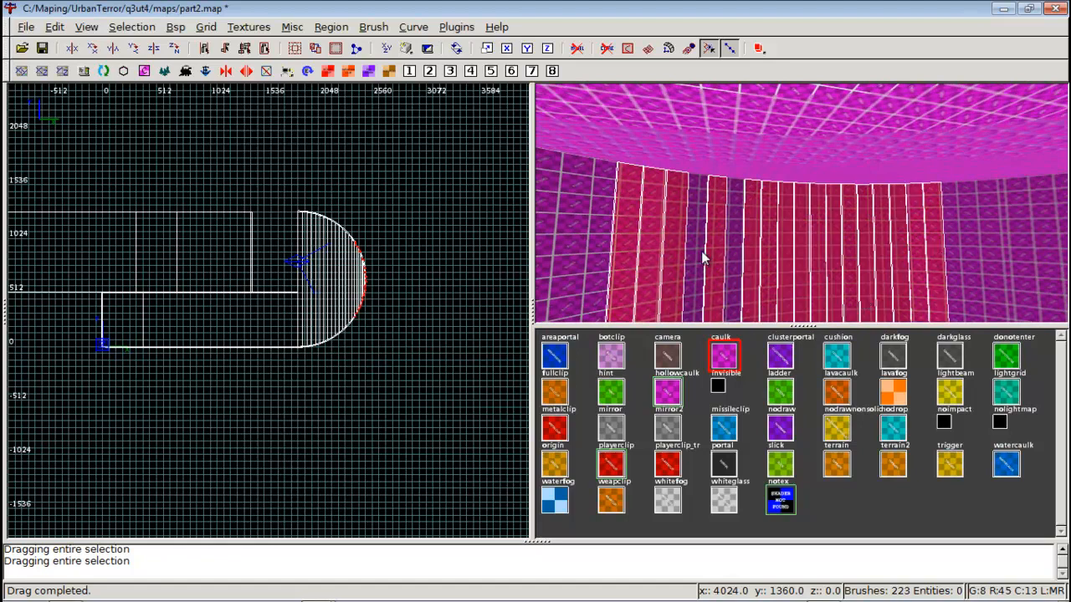
left_click(987, 258, "shift")
left_click(568, 243, "shift")
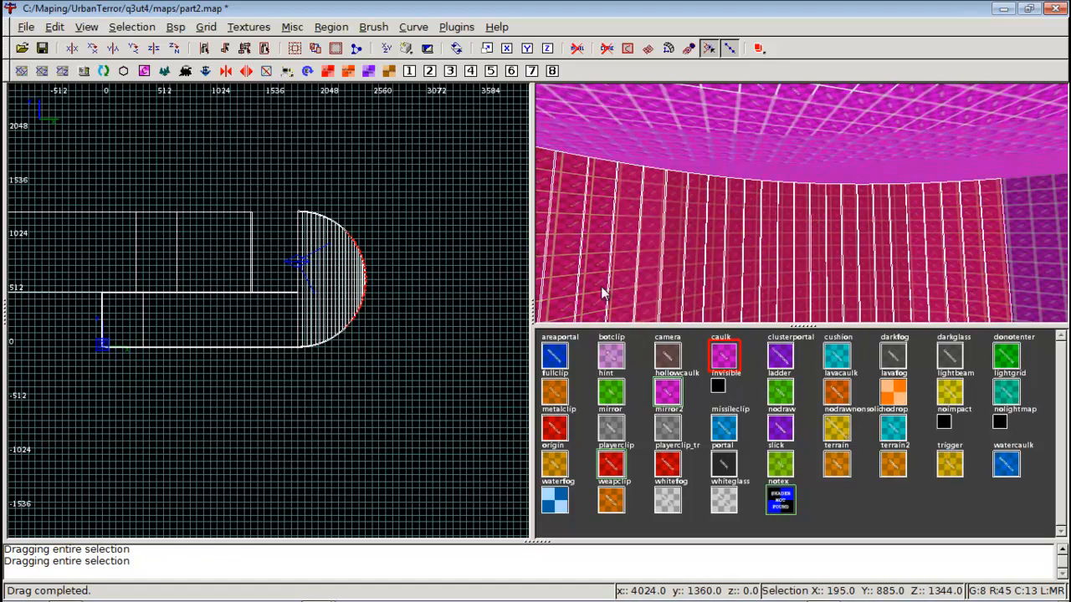
key("Escape")
right_click(780, 261)
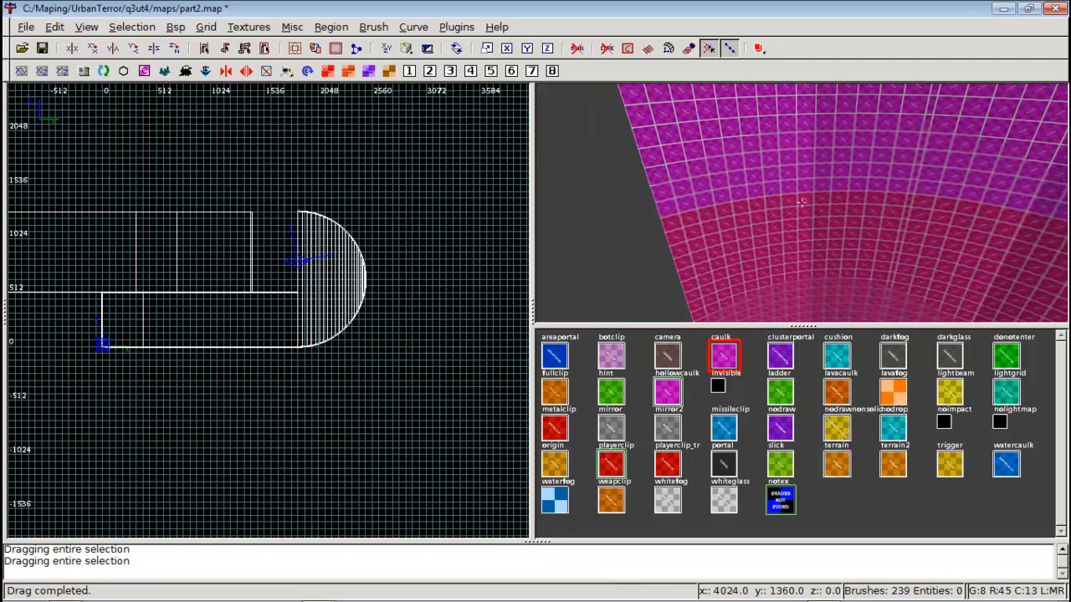
scroll(393, 247, "up", 2)
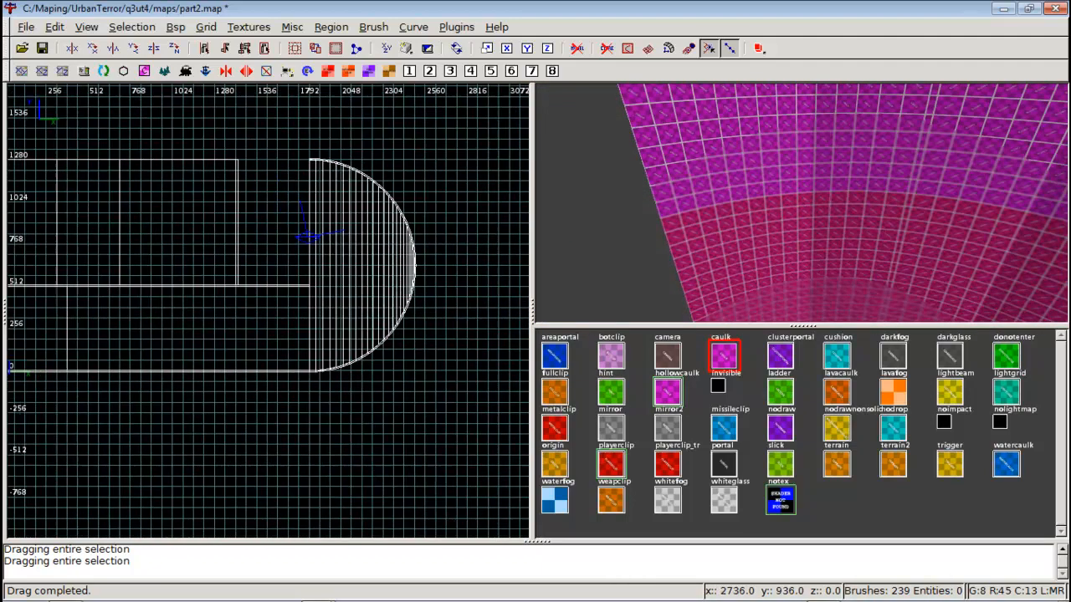
left_click_drag(654, 164, 1029, 140, "shift")
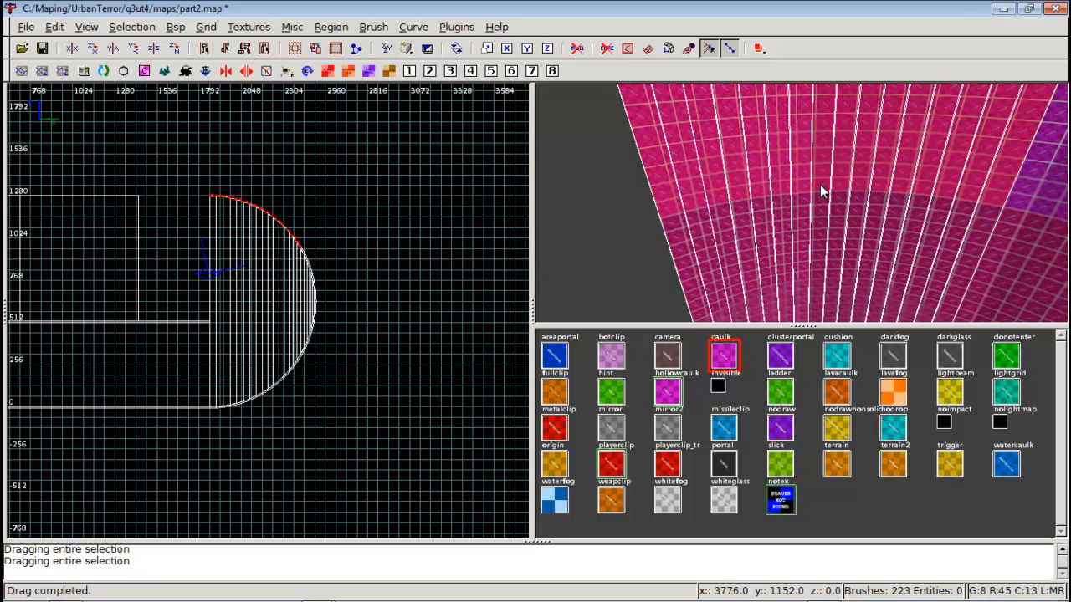
key("Escape")
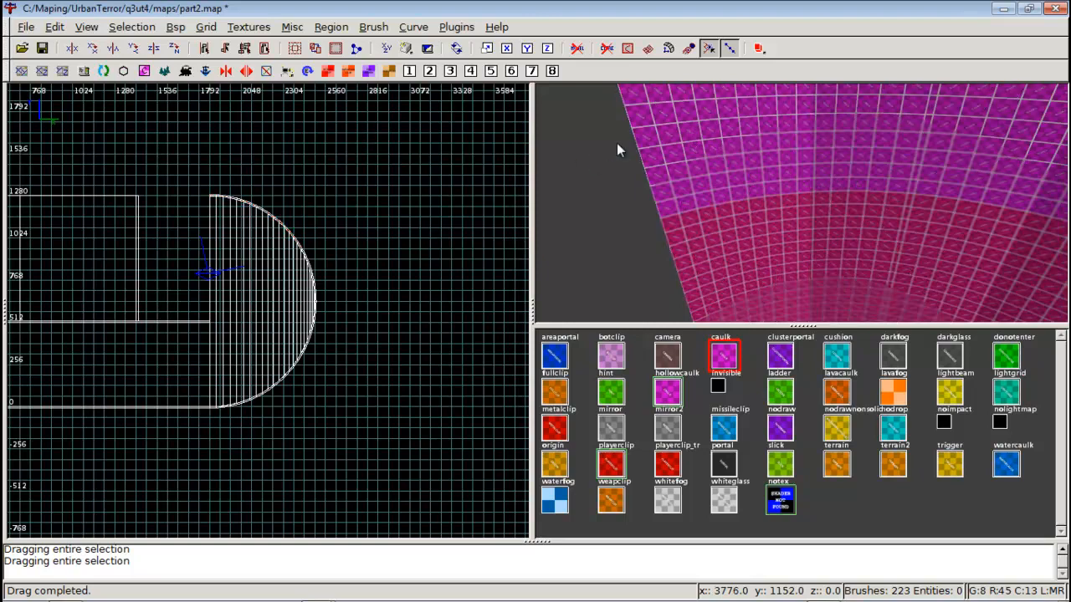
Examine the curved end's walls, its floor half-disc and the adjoining openings in the 3D and top views
right_click(751, 121)
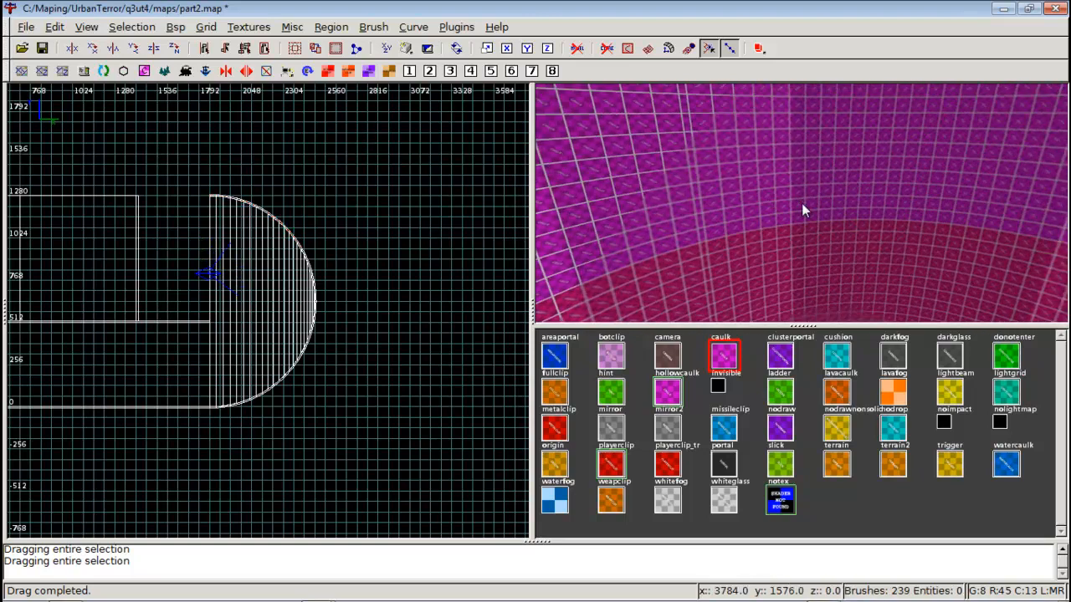
right_click(802, 202)
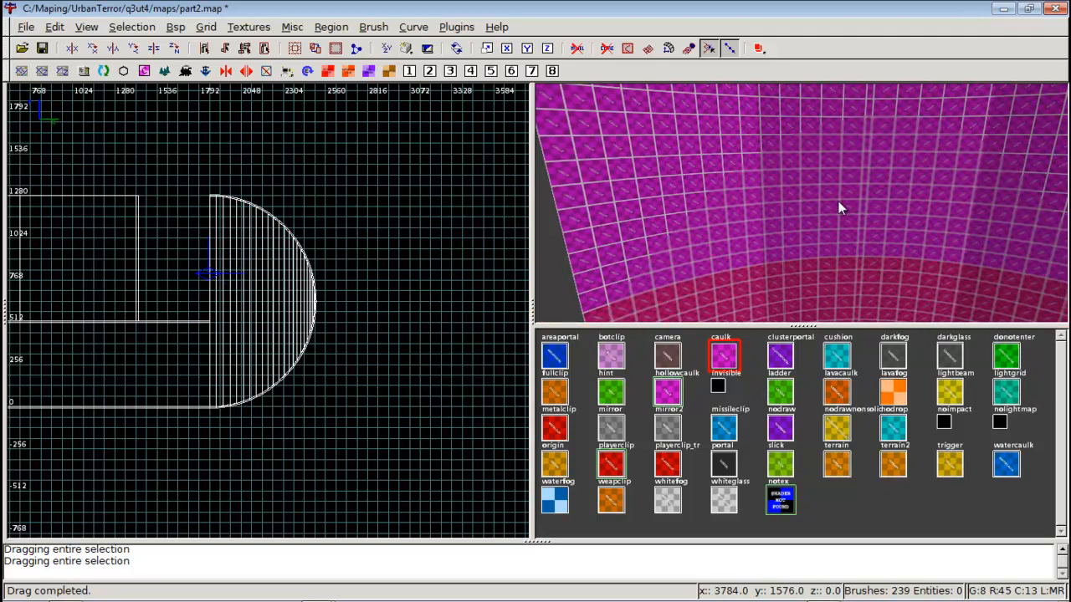
right_click(838, 255)
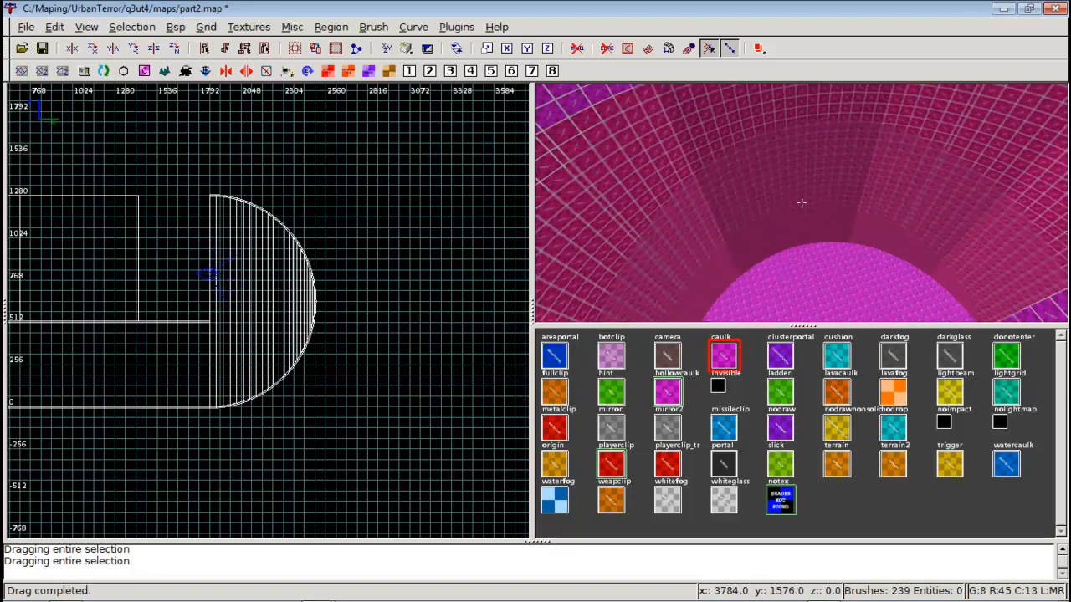
key("Left")
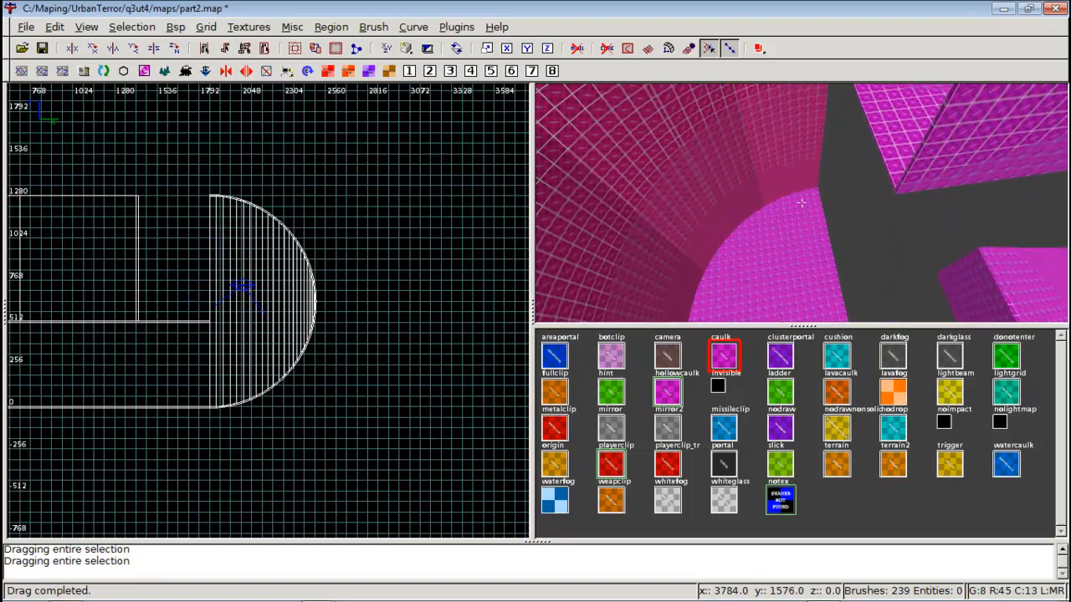
right_click(802, 203)
scroll(264, 308, "down", 3)
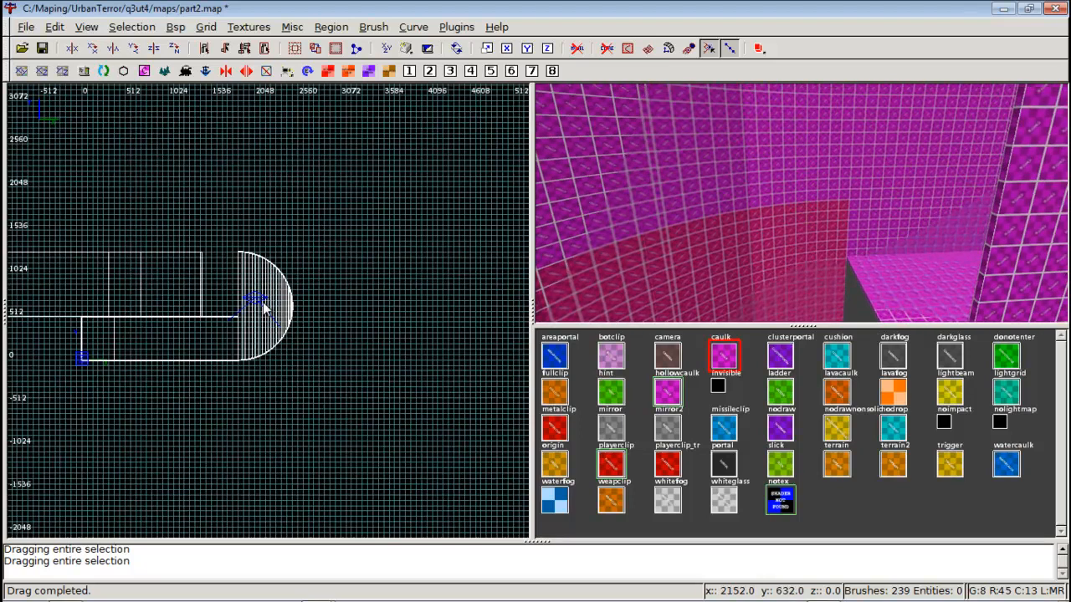
scroll(264, 308, "up", 3)
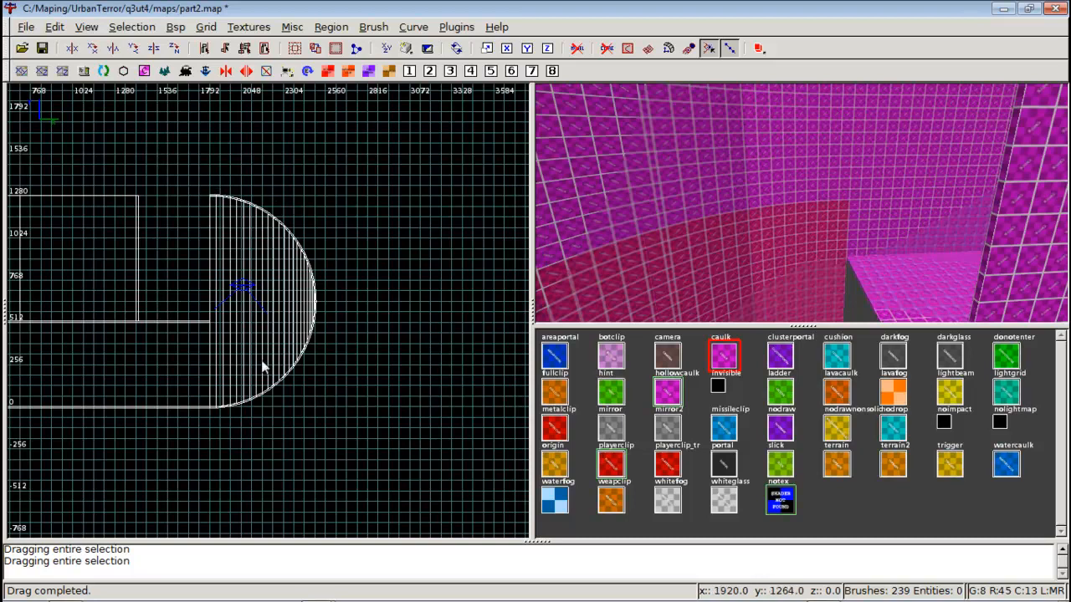
right_click(744, 255)
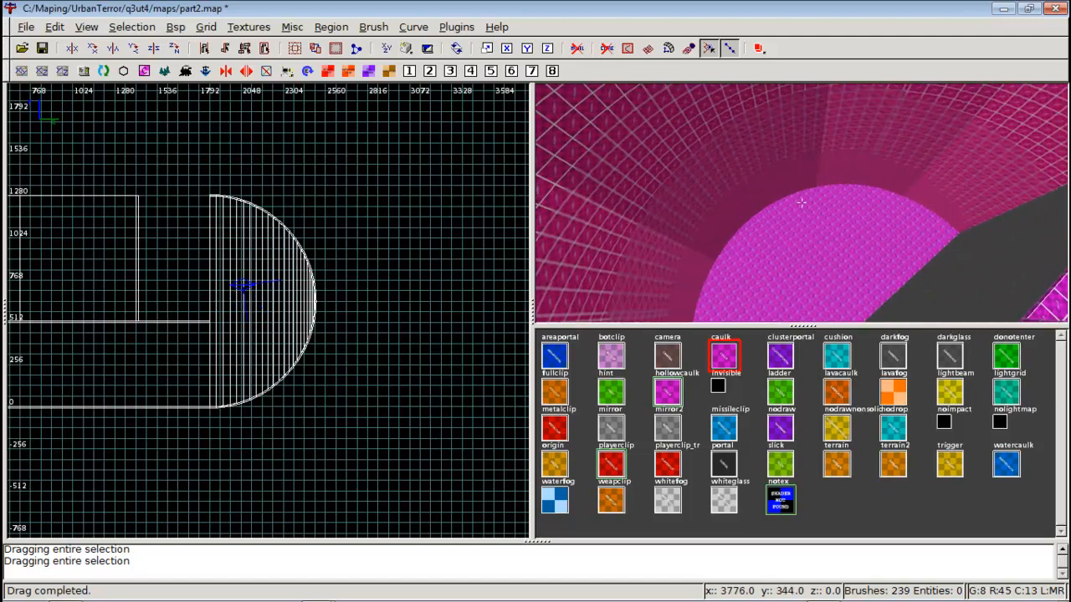
Delete the strip brushes that form the half-disc floor of the curved end
key("Right")
key("Right")
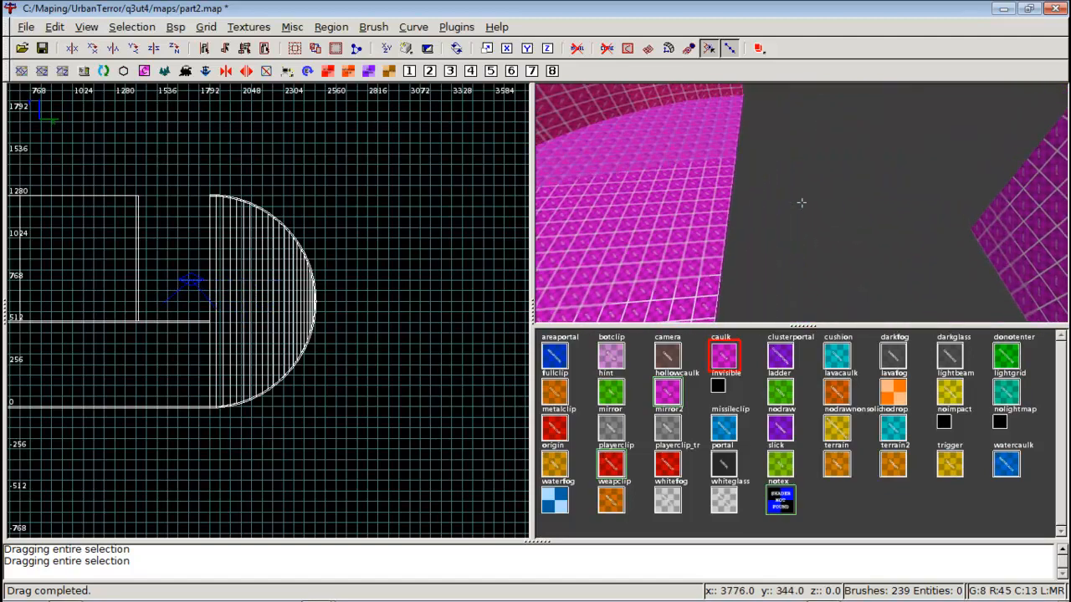
left_click(756, 182, "shift")
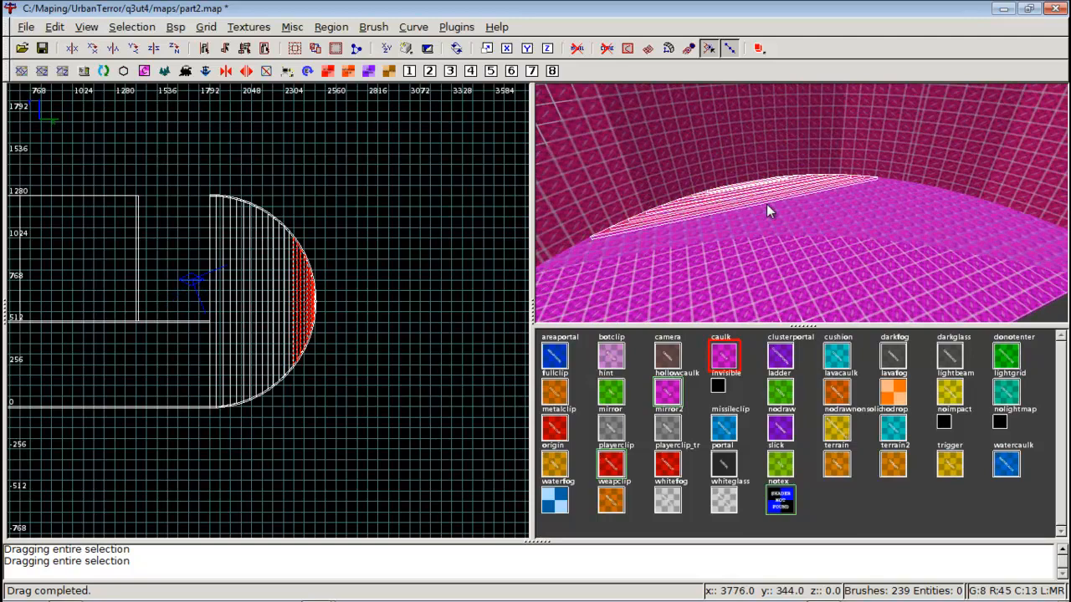
key("BackSpace")
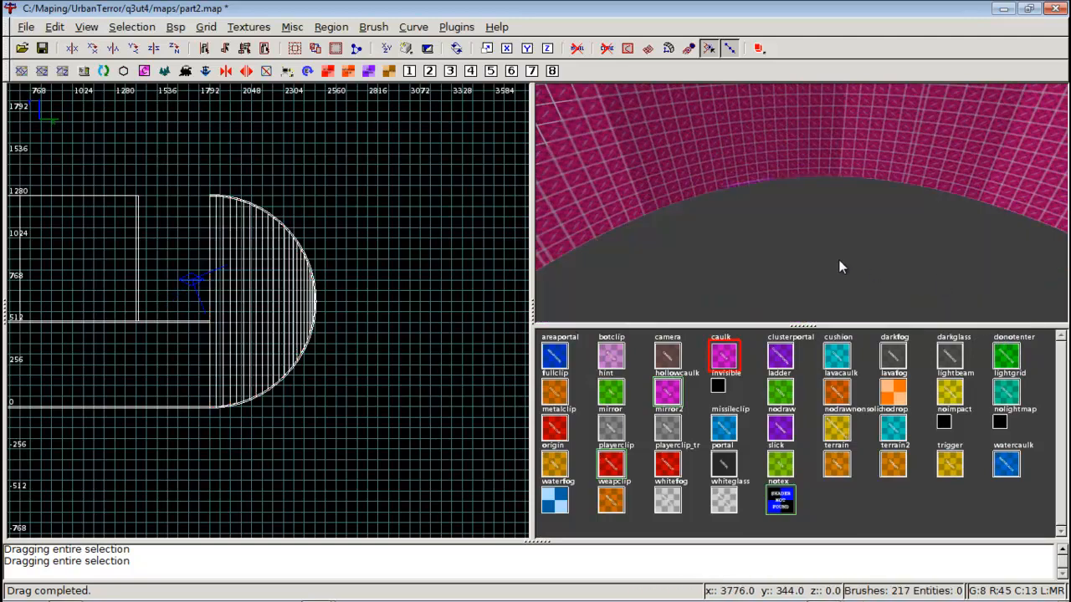
Delete the leftover floor-disc slivers along the base of the curved wall, keeping the wall segments intact
right_click(839, 260)
key("Up")
key("Up")
right_click(802, 202)
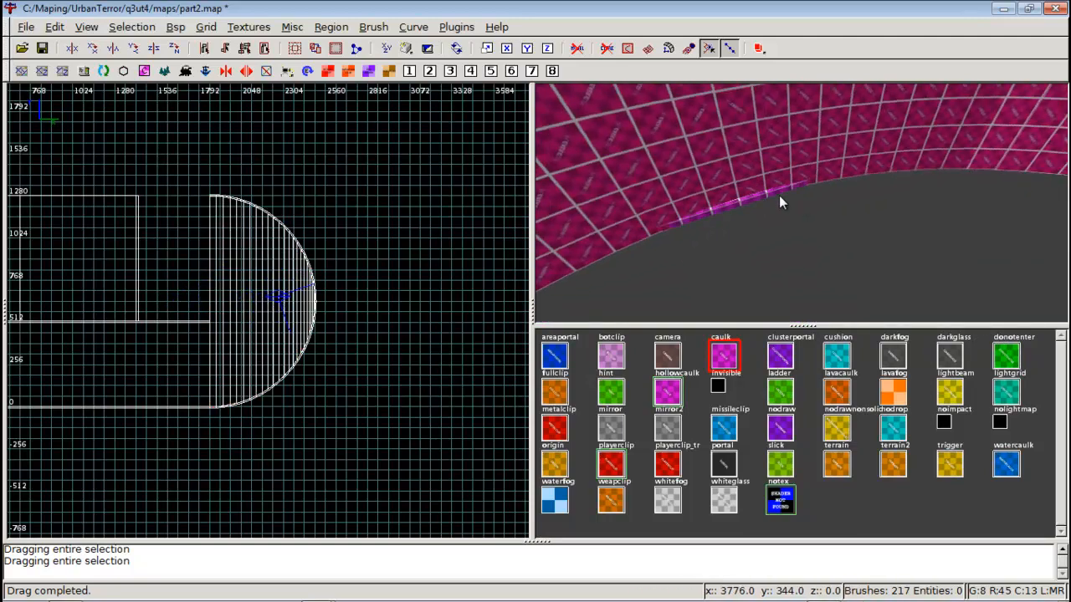
left_click(760, 198, "shift")
key("BackSpace")
right_click(785, 190)
right_click(800, 202)
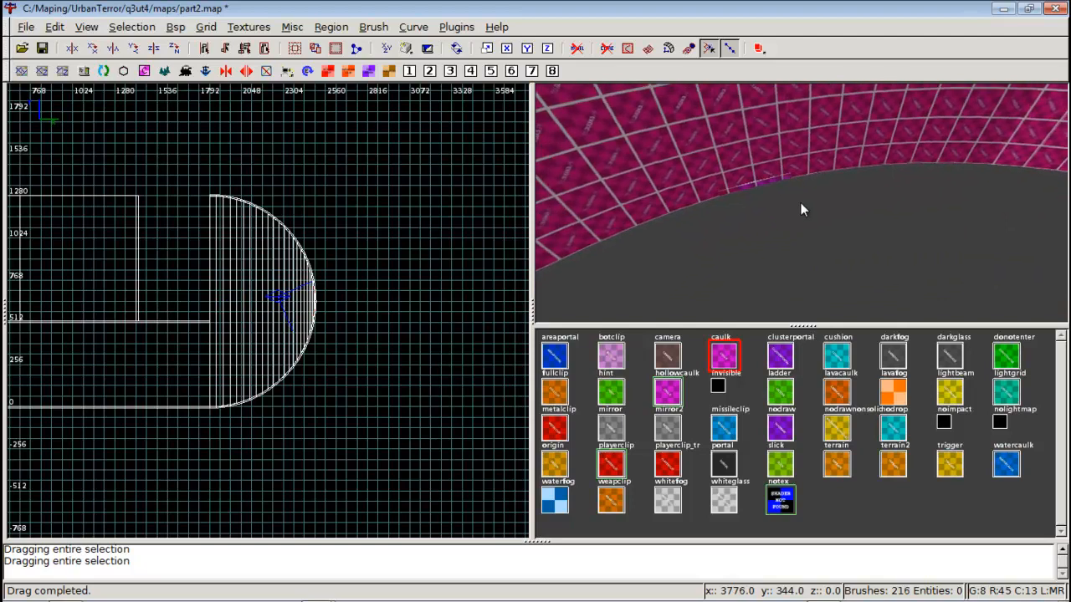
left_click(759, 185, "shift")
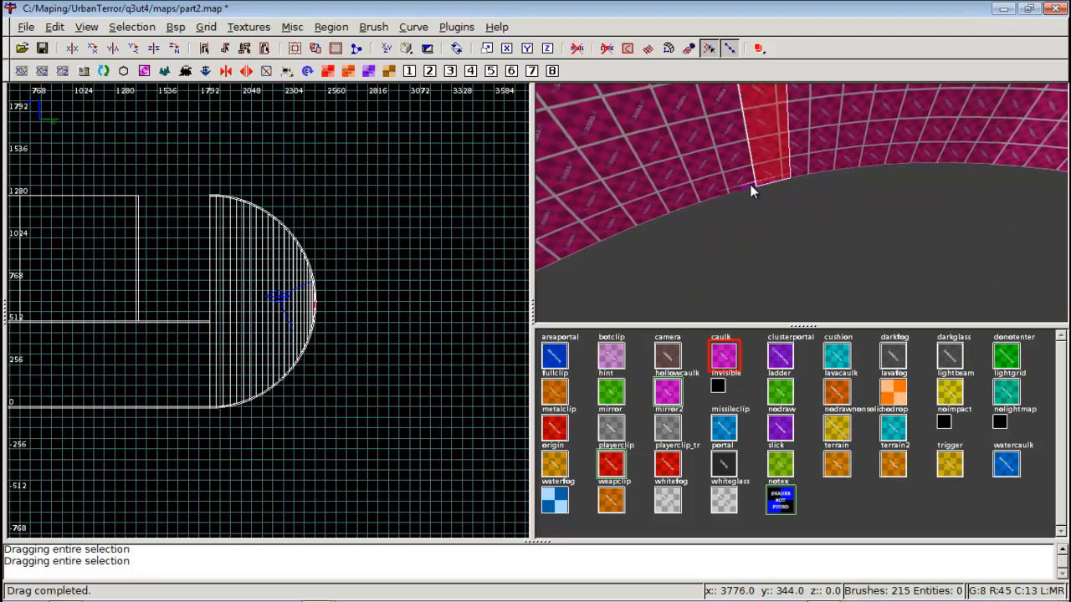
key("BackSpace")
left_click(763, 180, "shift")
key("ctrl+z")
key("Escape")
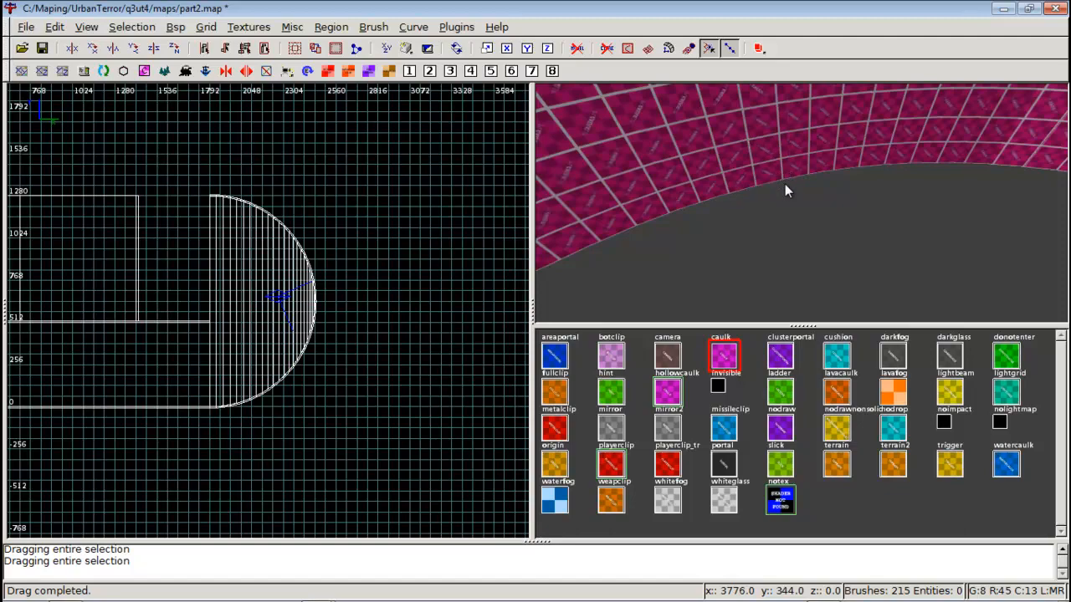
Select the strip brushes of the half-disc ceiling above the curved wall and delete them
right_click(786, 180)
right_click(799, 191)
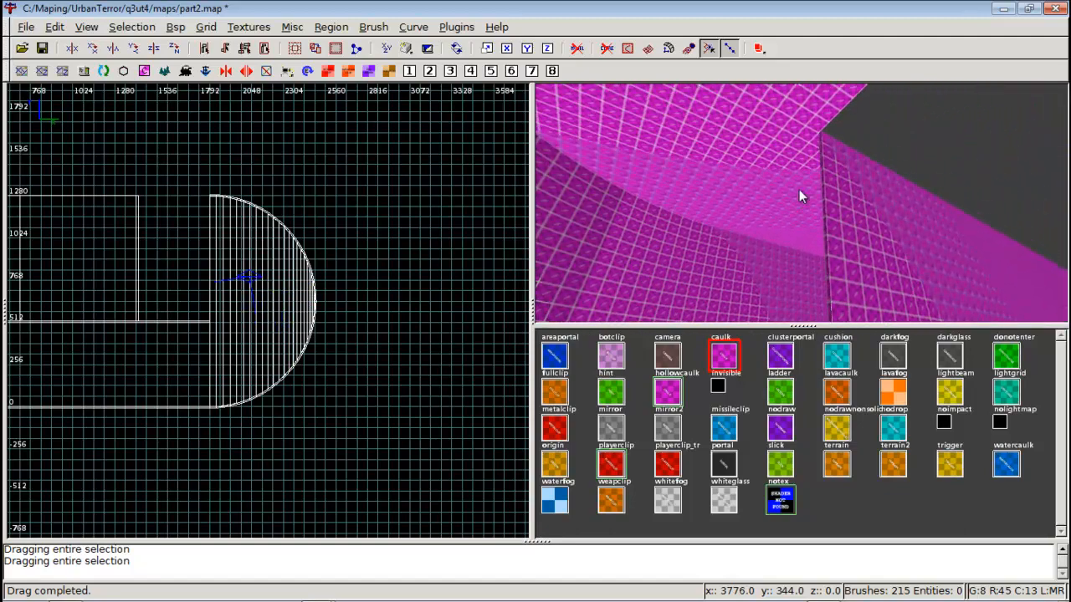
right_click(813, 193)
right_click(830, 195)
mouse_move(890, 190)
left_mouse_down("shift")
mouse_move(709, 159)
mouse_move(557, 185)
left_mouse_up("shift")
right_click(556, 185)
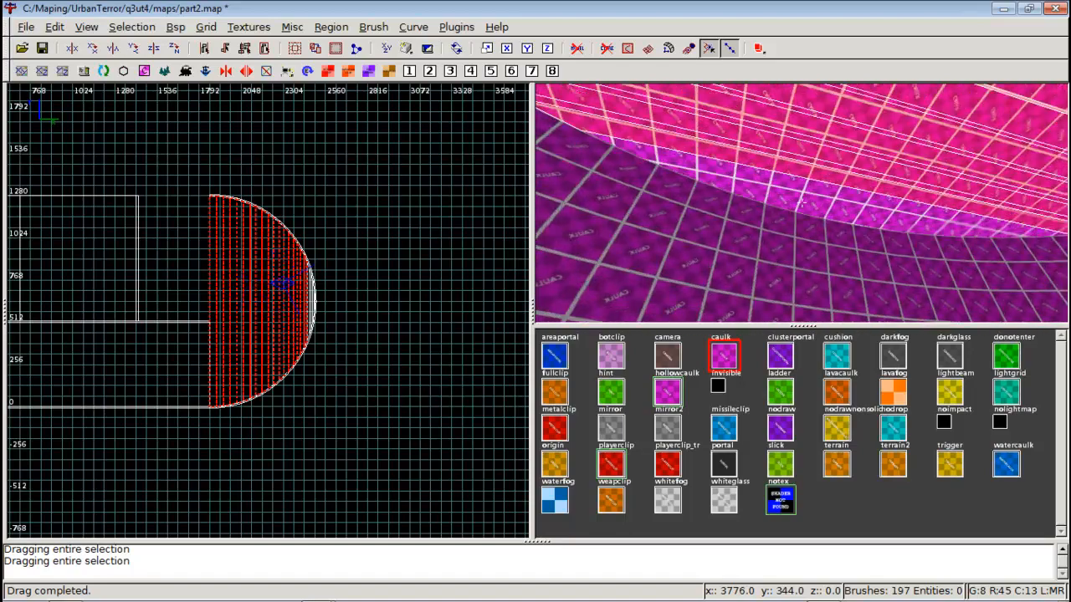
right_click(808, 199)
left_click_drag(808, 195, 775, 231, "shift")
key("BackSpace")
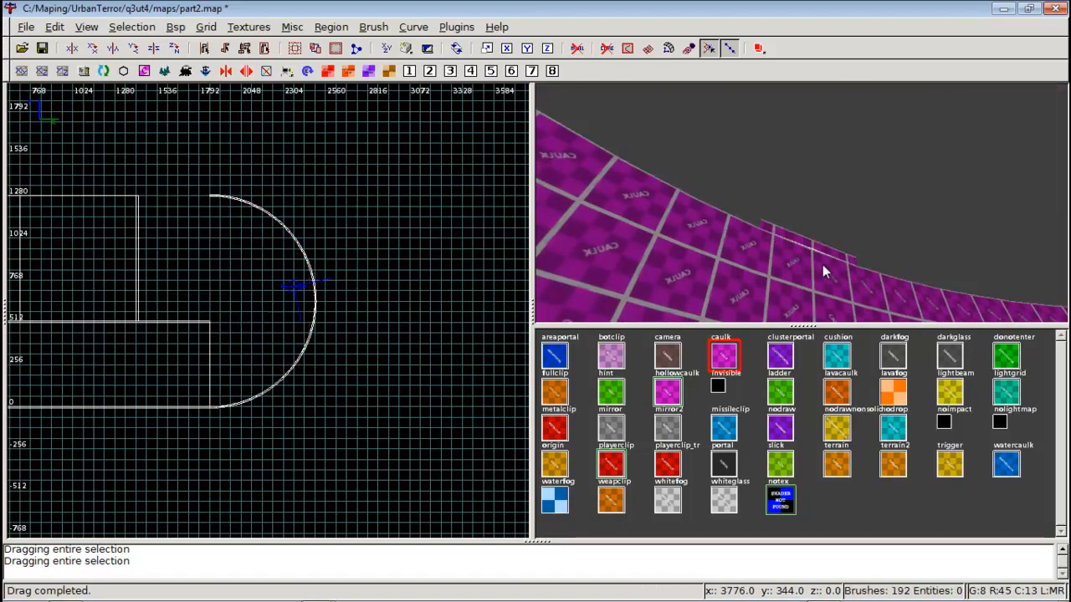
Delete the last ceiling-disc sliver left at the top edge of the curved wall
right_click(822, 264)
right_click(801, 203)
left_click(761, 251, "shift")
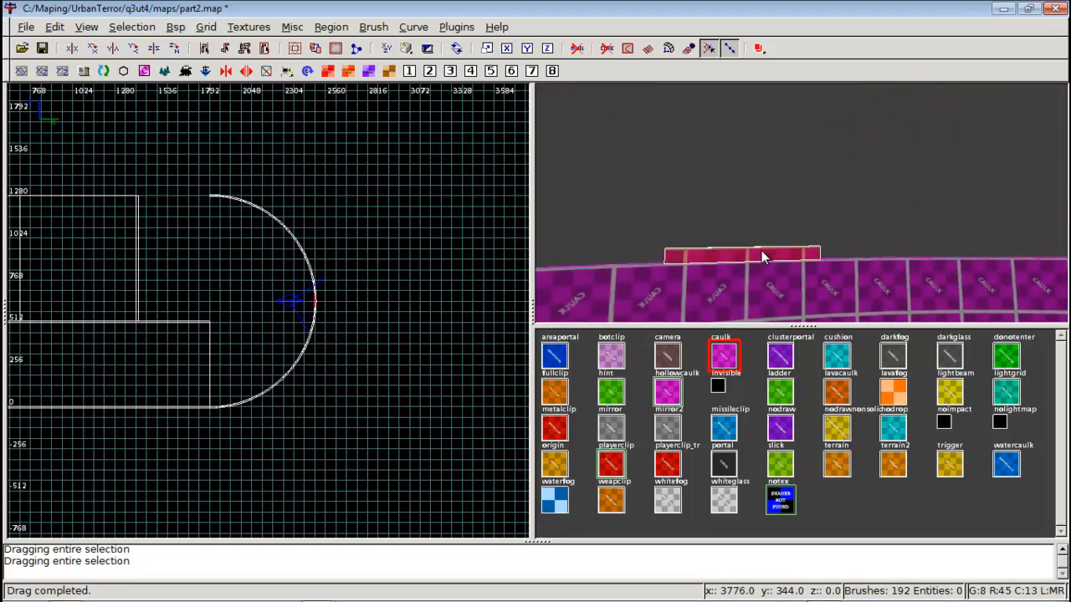
key("BackSpace")
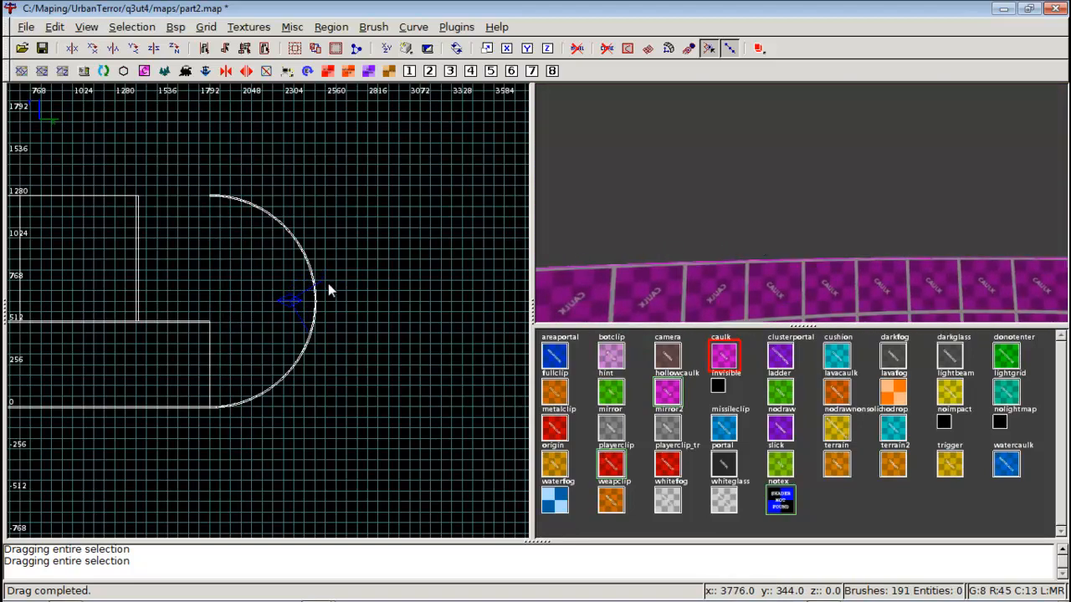
Draw a rectangular caulk brush about 496 by 1184 units over the curved end in the top view, starting at X 1856
scroll(331, 282, "up", 3)
right_click_drag(332, 282, 289, 253)
scroll(332, 282, "down", 2)
scroll(288, 246, "up", 2)
mouse_move(288, 185)
right_mouse_down()
mouse_move(305, 45)
mouse_move(306, 162)
mouse_move(287, 132)
right_mouse_up()
left_click_drag(282, 130, 439, 500)
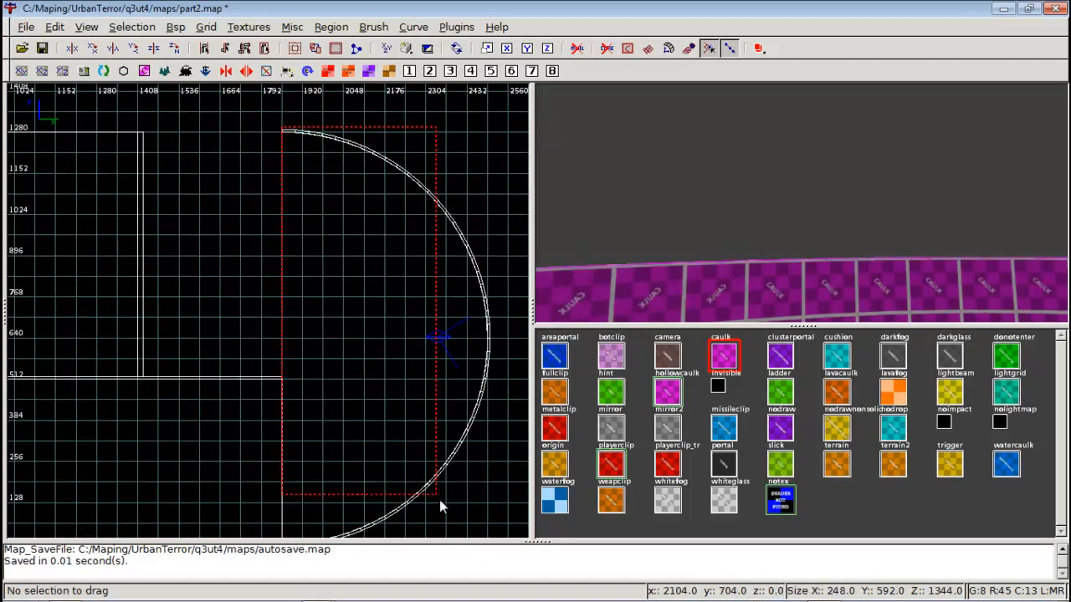
Stretch the new brush's two Y sides to the curved wall's outer edges, at Y -8 and Y 1288
right_click_drag(439, 500, 380, 378)
scroll(377, 377, "up", 3)
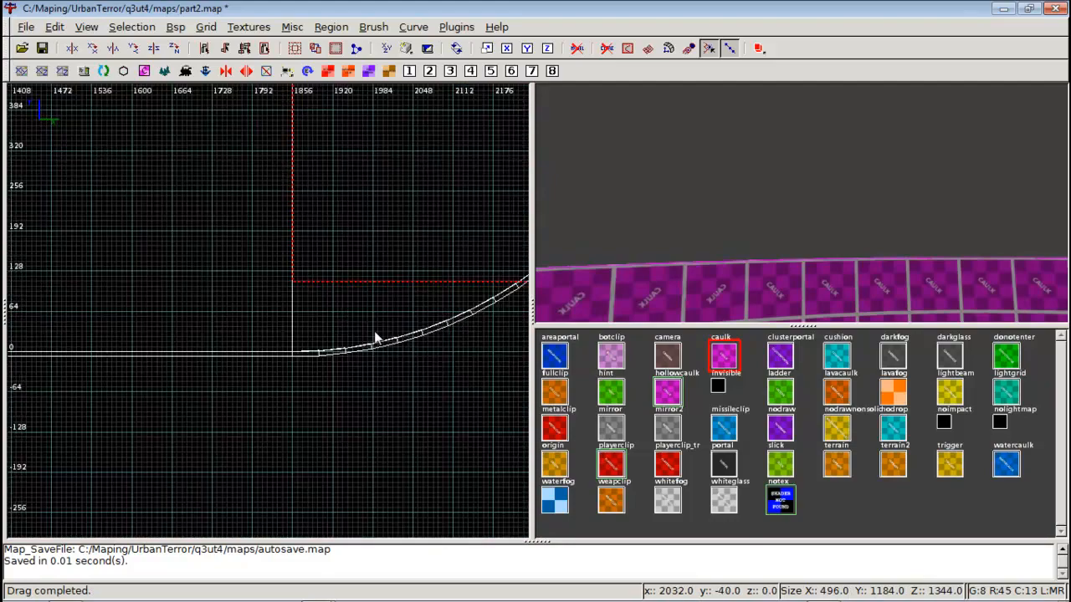
left_click_drag(375, 339, 379, 382)
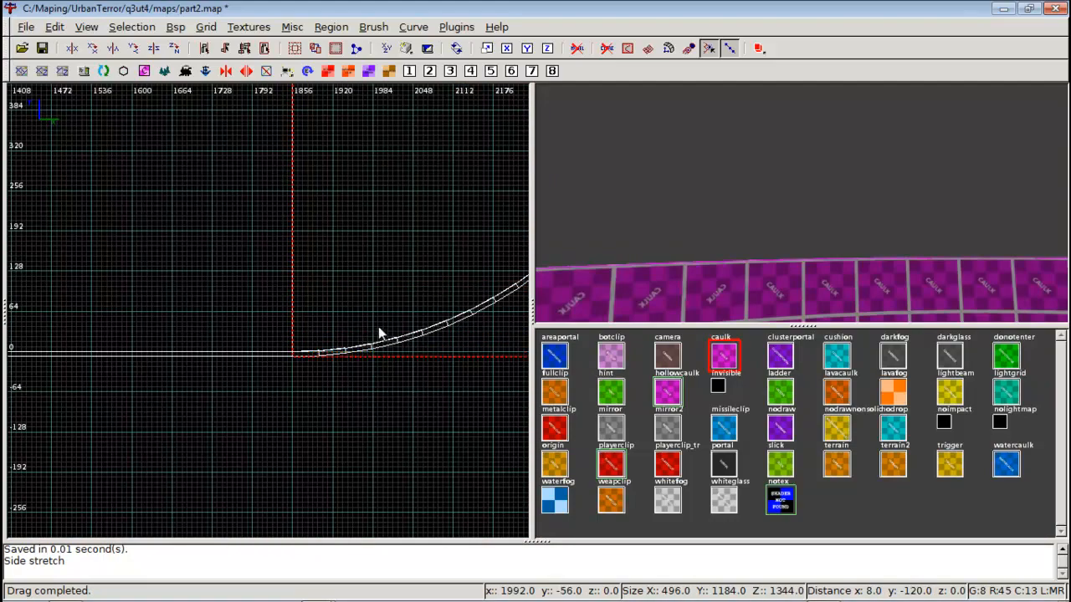
scroll(376, 341, "down", 5)
mouse_move(379, 328)
right_mouse_down()
mouse_move(374, 343)
mouse_move(368, 290)
right_mouse_up()
scroll(375, 342, "up", 2)
scroll(372, 317, "up", 3)
scroll(368, 288, "up", 3)
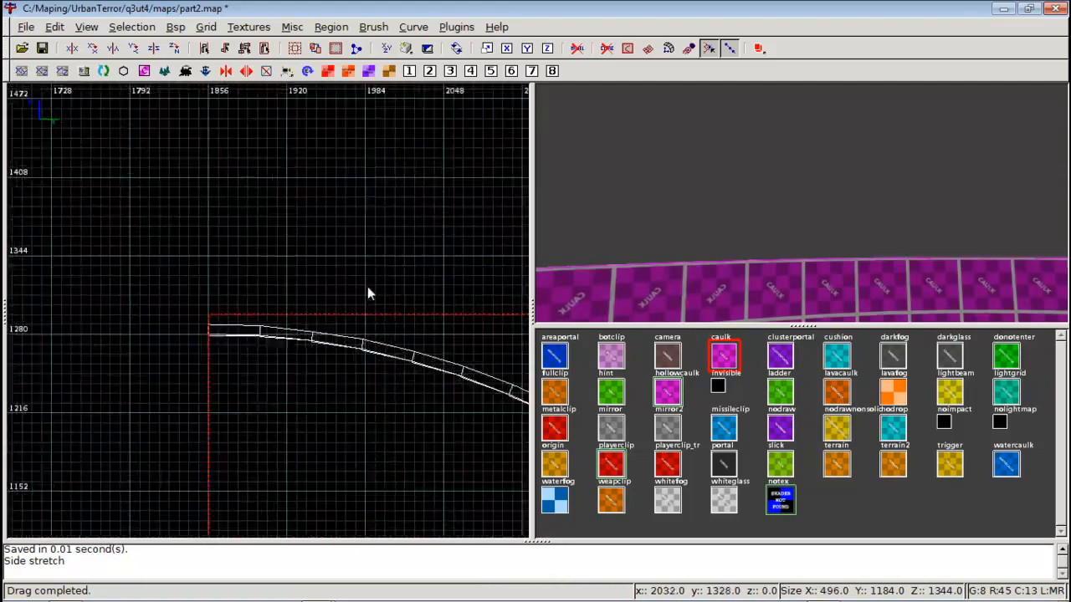
left_click_drag(286, 253, 281, 263)
Stretch the brush's outer X side to the curved wall's outermost point at X 2504 and check its fit in the 3D view
scroll(294, 316, "down", 5)
right_click_drag(292, 317, 286, 310)
scroll(287, 310, "up", 3)
left_click_drag(143, 378, 263, 407)
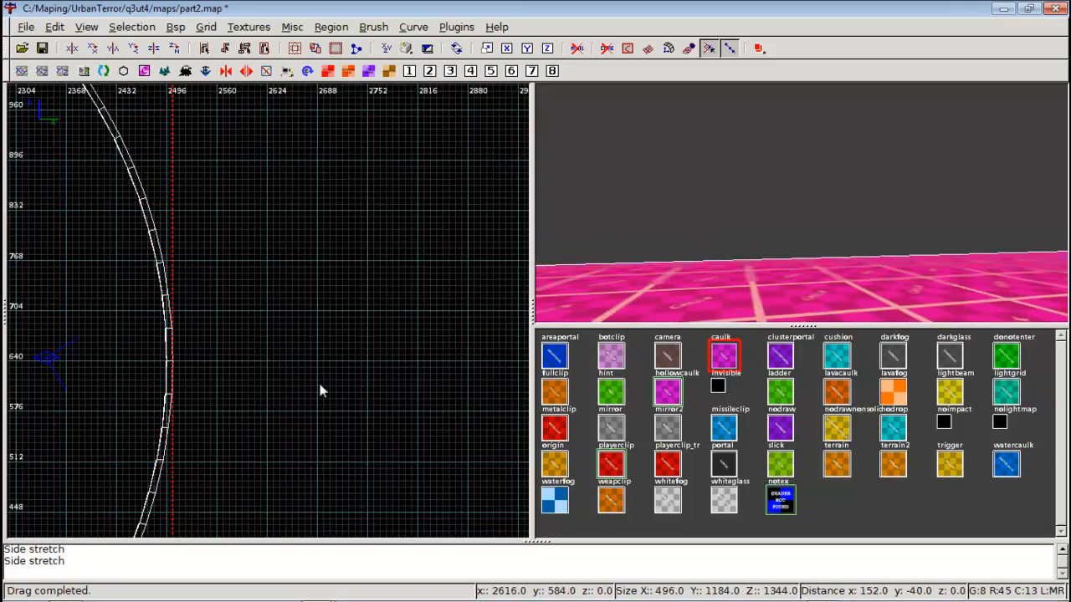
right_click(725, 267)
right_click(801, 204)
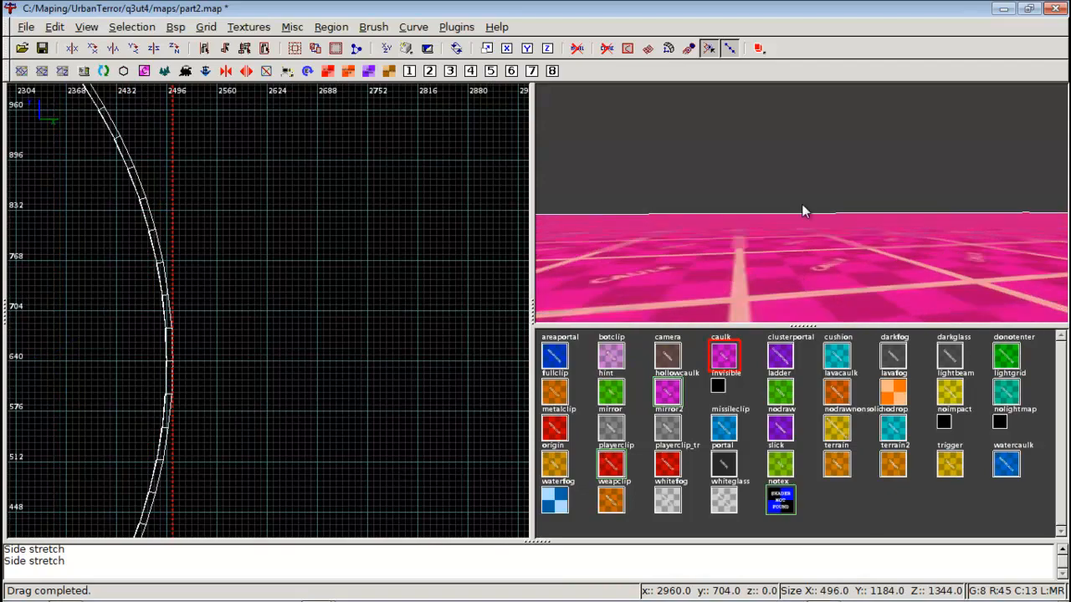
scroll(734, 207, "down", 8)
right_click(734, 207)
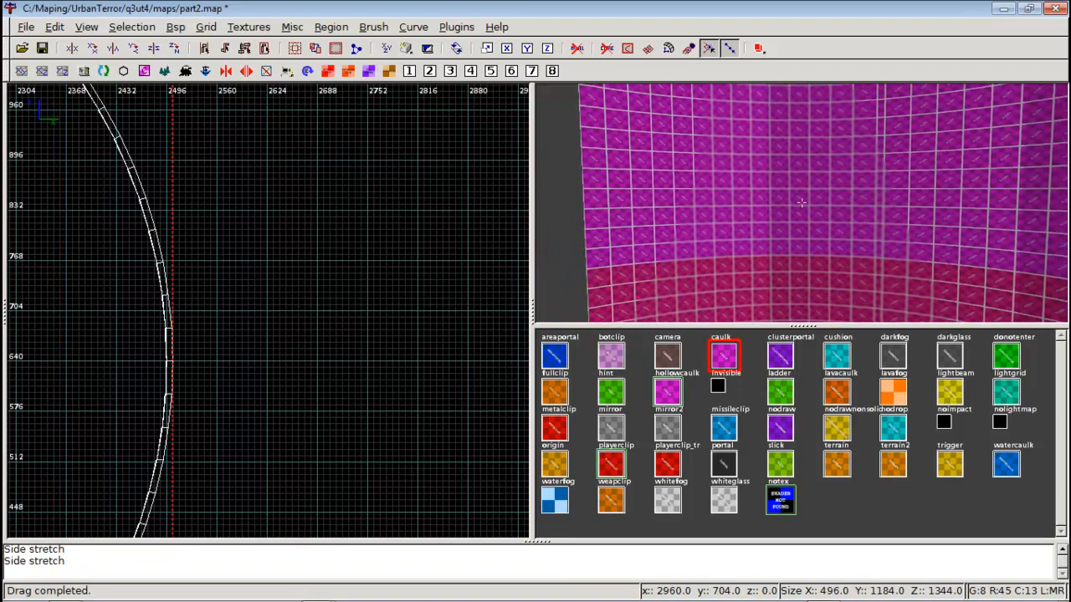
In the front view, fit the brush's upper side just above the curved wall's top and raise its underside to about Z 64
right_click(800, 204)
scroll(231, 289, "down", 6)
right_click_drag(224, 293, 461, 242)
key("ctrl+Tab")
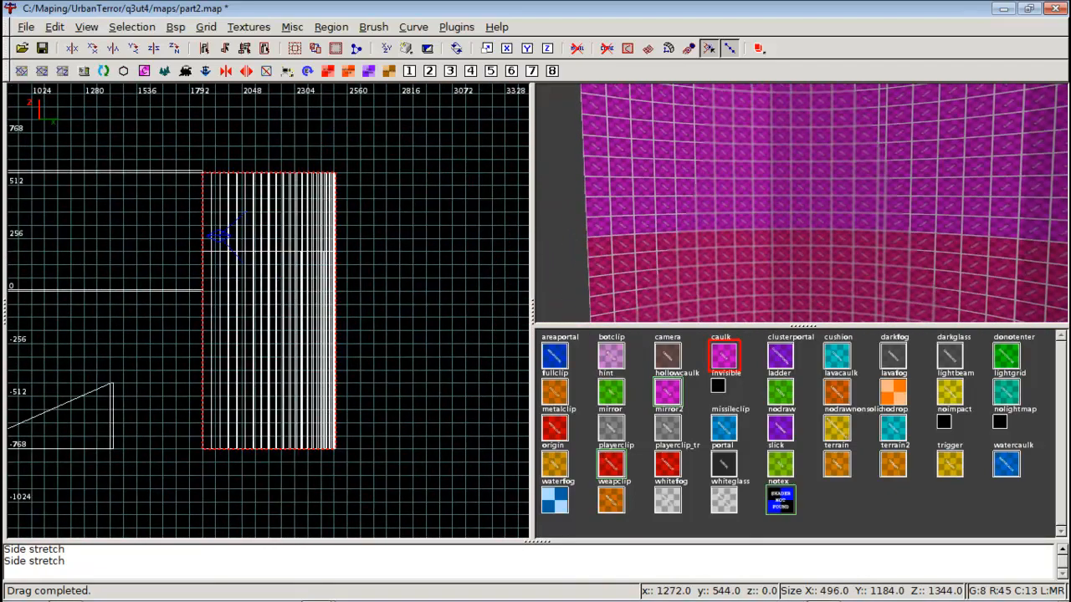
mouse_move(280, 278)
right_mouse_down()
mouse_move(344, 253)
mouse_move(256, 313)
mouse_move(259, 282)
right_mouse_up()
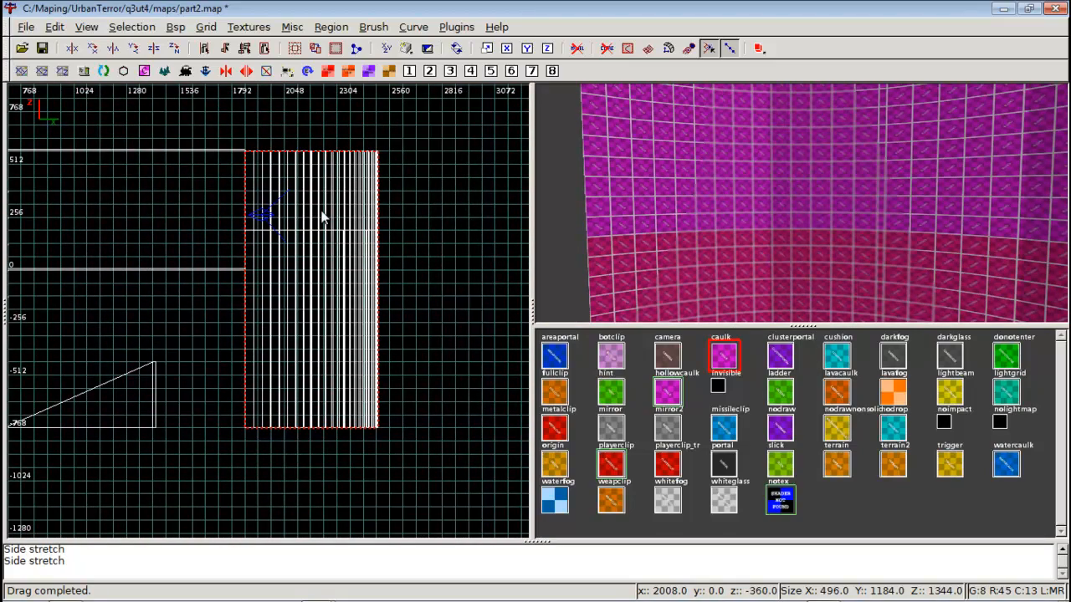
scroll(321, 209, "up", 1)
mouse_move(321, 209)
right_mouse_down()
mouse_move(318, 343)
mouse_move(334, 266)
right_mouse_up()
scroll(320, 238, "up", 1)
scroll(335, 266, "up", 2)
right_click_drag(334, 431, 335, 267)
scroll(334, 266, "down", 4)
right_click_drag(325, 495, 336, 338)
left_click_drag(314, 478, 367, 201)
right_click_drag(367, 200, 339, 311)
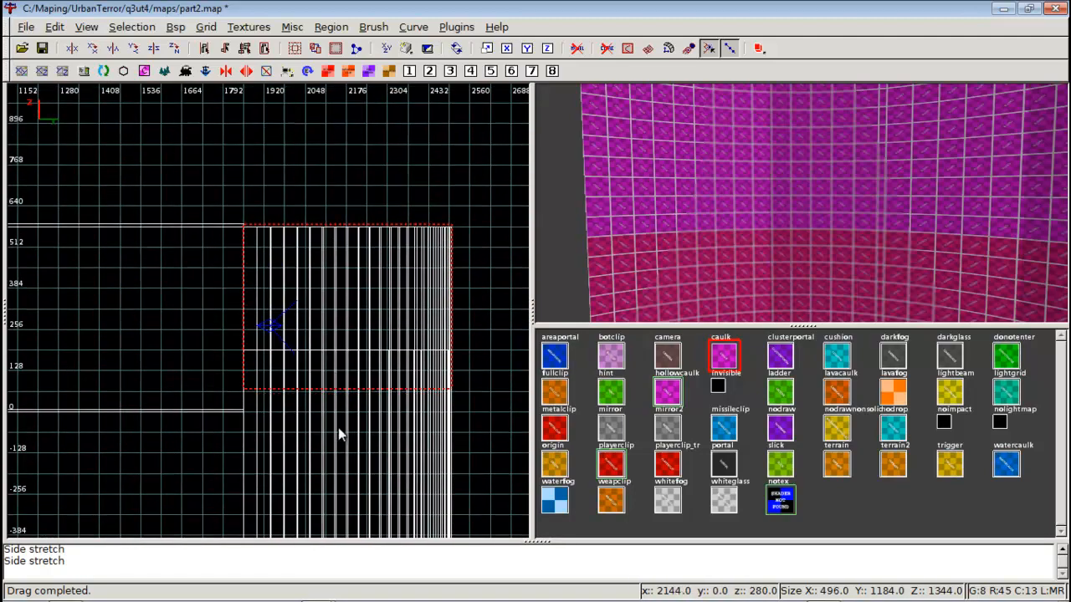
Thin the brush to an 8-unit slab and place it directly beneath the curved wall, with its upper face at Z -768
mouse_move(338, 430)
left_mouse_down()
mouse_move(350, 271)
mouse_move(365, 247)
mouse_move(353, 227)
mouse_move(333, 254)
left_mouse_up()
mouse_move(333, 254)
left_mouse_down()
mouse_move(330, 344)
mouse_move(351, 475)
mouse_move(325, 266)
mouse_move(336, 263)
mouse_move(329, 282)
left_mouse_up()
scroll(336, 368, "up", 3)
right_click_drag(336, 362, 363, 429)
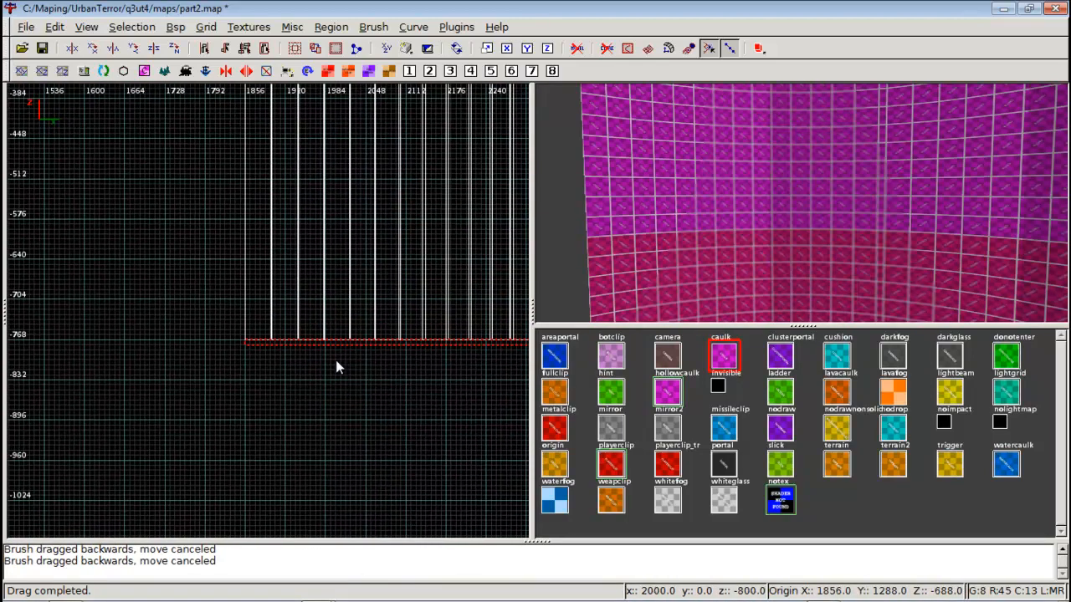
scroll(337, 361, "up", 2)
key("ctrl+Tab")
key("ctrl+Tab")
scroll(340, 356, "down", 5)
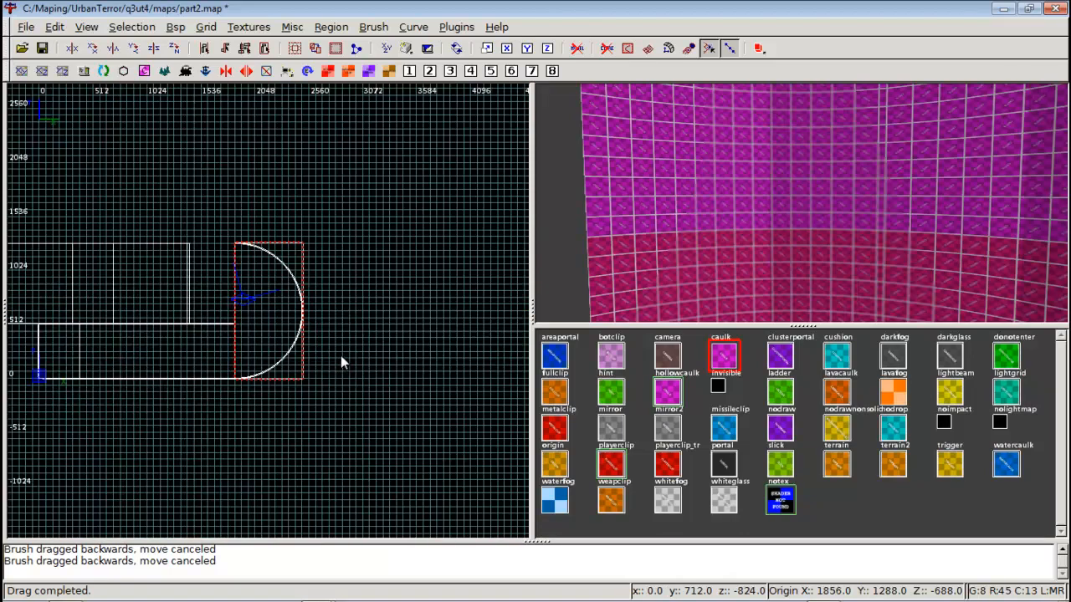
scroll(341, 357, "up", 3)
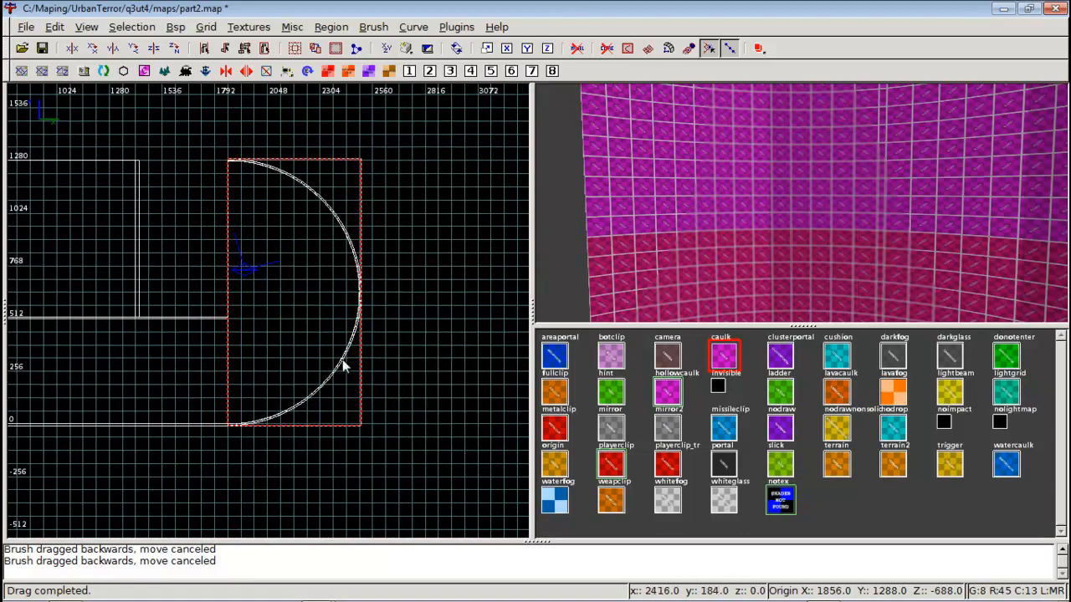
Deselect the slab and inspect in the 3D view how the curved end is closed off
right_click(788, 246)
key("Escape")
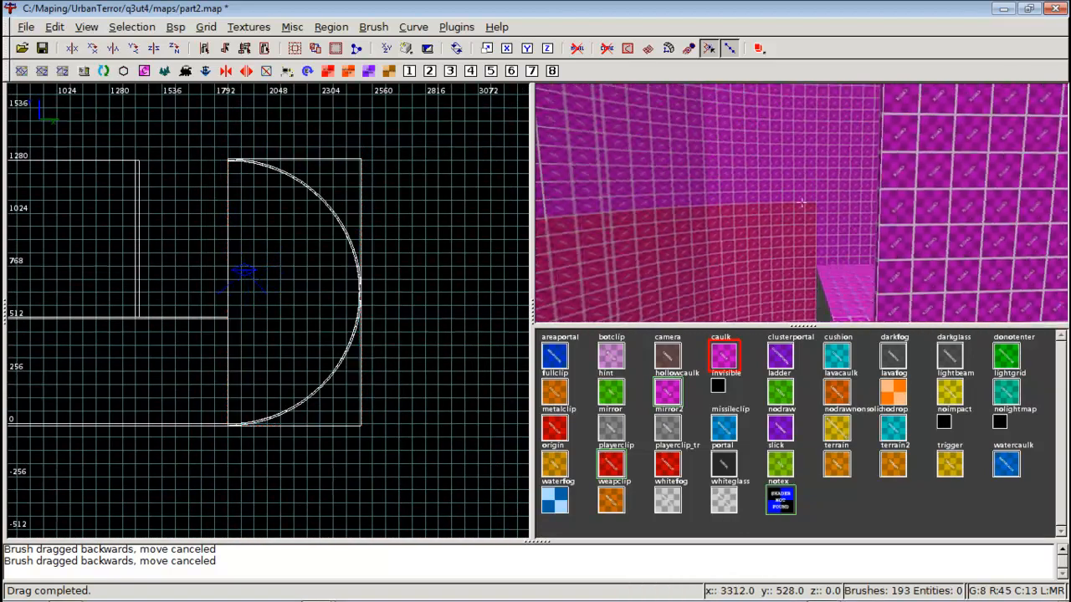
right_click(802, 203)
scroll(325, 210, "up", 3)
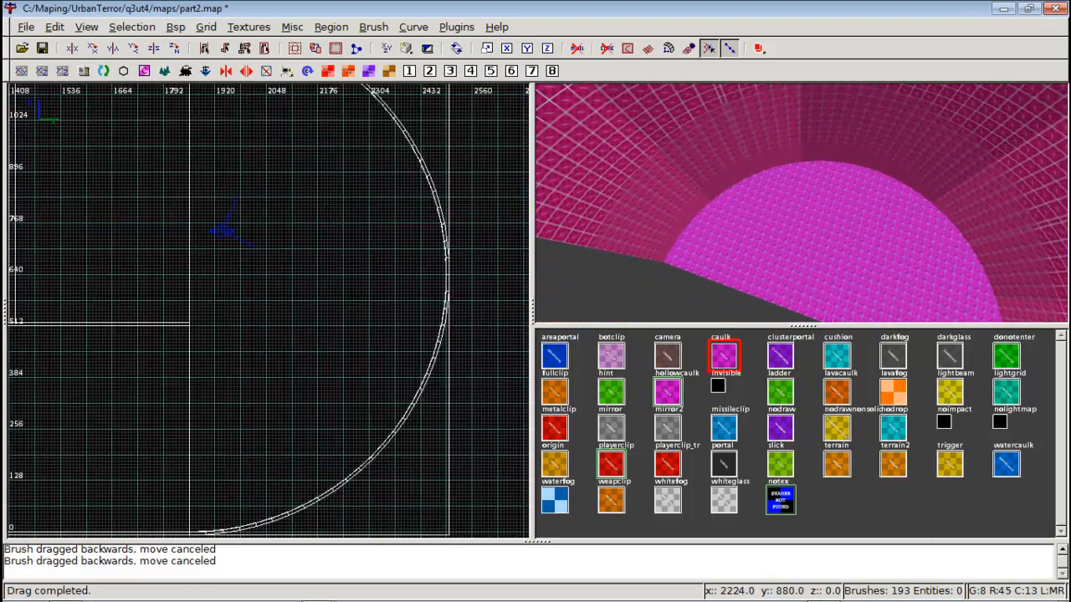
right_click_drag(325, 209, 325, 464)
right_click(636, 208)
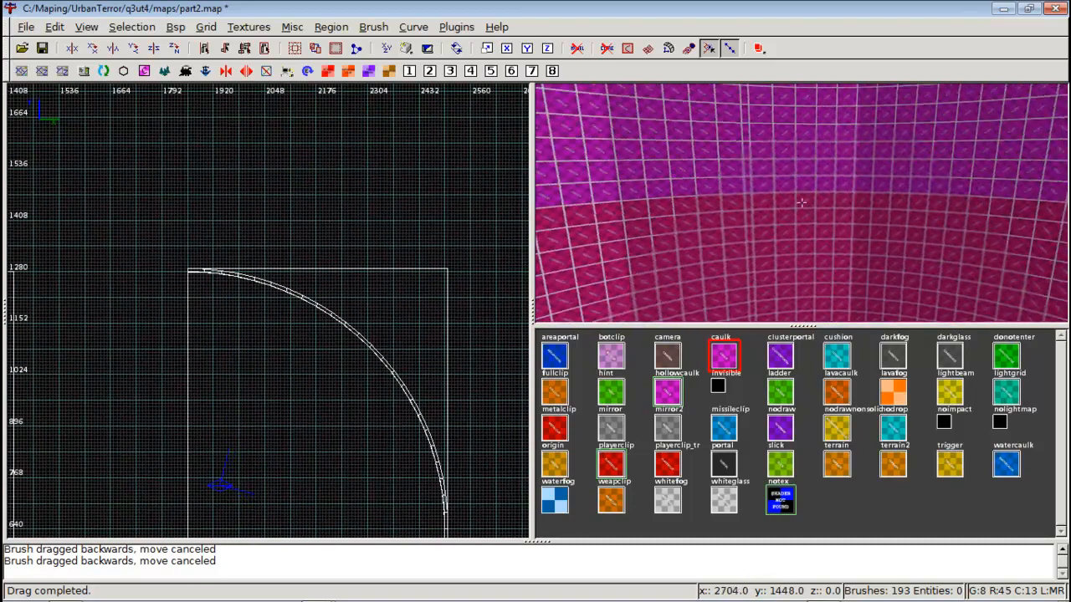
right_click(802, 202)
left_click(727, 202, "shift")
key("Escape")
scroll(236, 286, "up", 3)
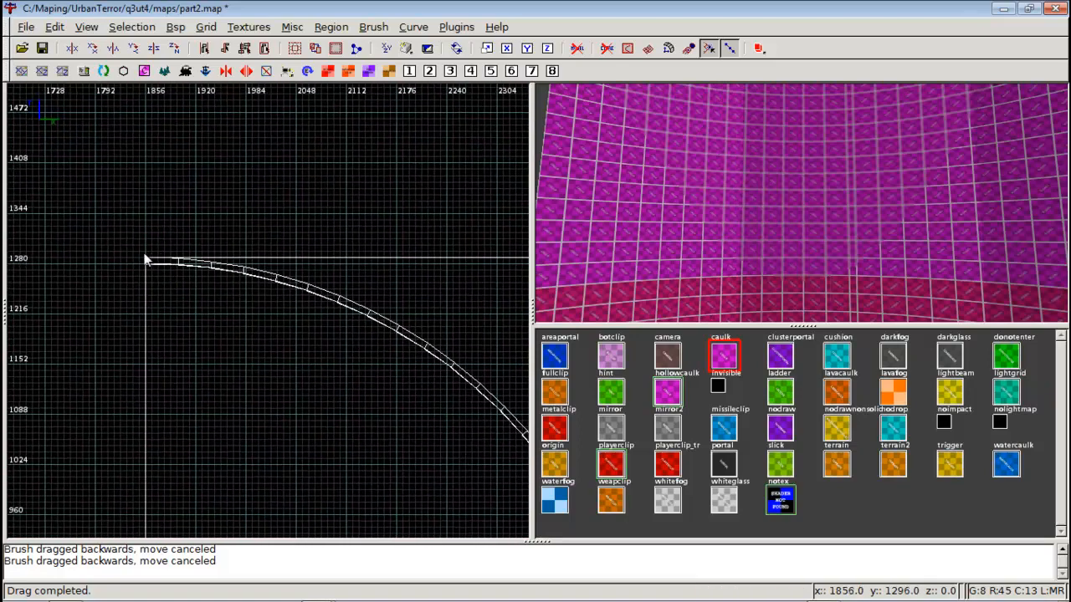
left_click_drag(147, 254, 427, 251)
key("BackSpace")
right_click_drag(300, 245, 263, 243)
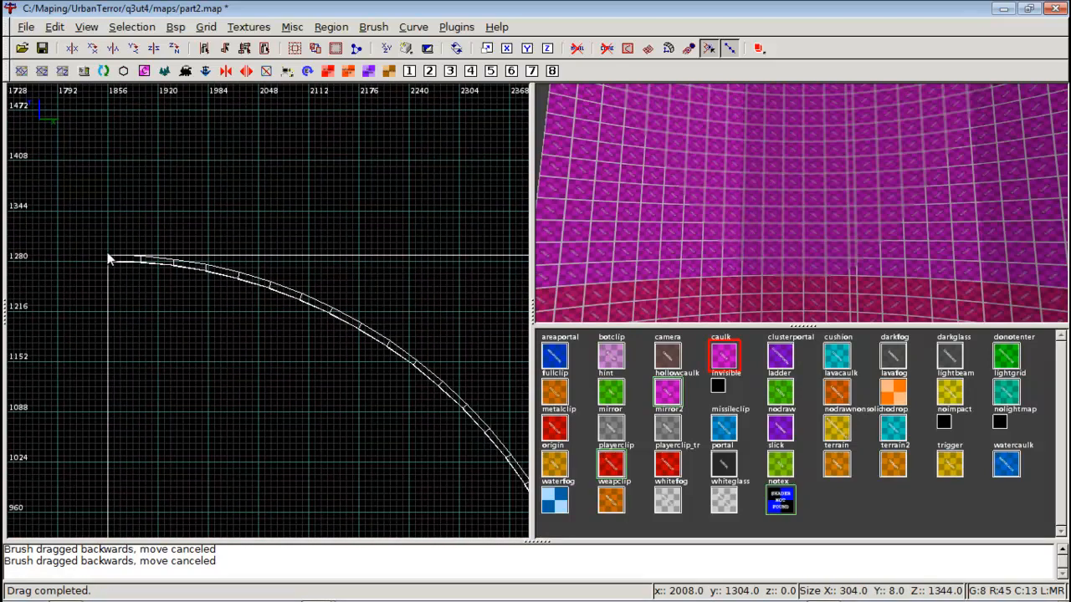
Draw an 8-unit-thick caulk wall outside the slab's Y 1288 edge, reaching from X 1856 to X 2504
mouse_move(109, 255)
left_mouse_down()
mouse_move(309, 269)
mouse_move(418, 257)
left_mouse_up()
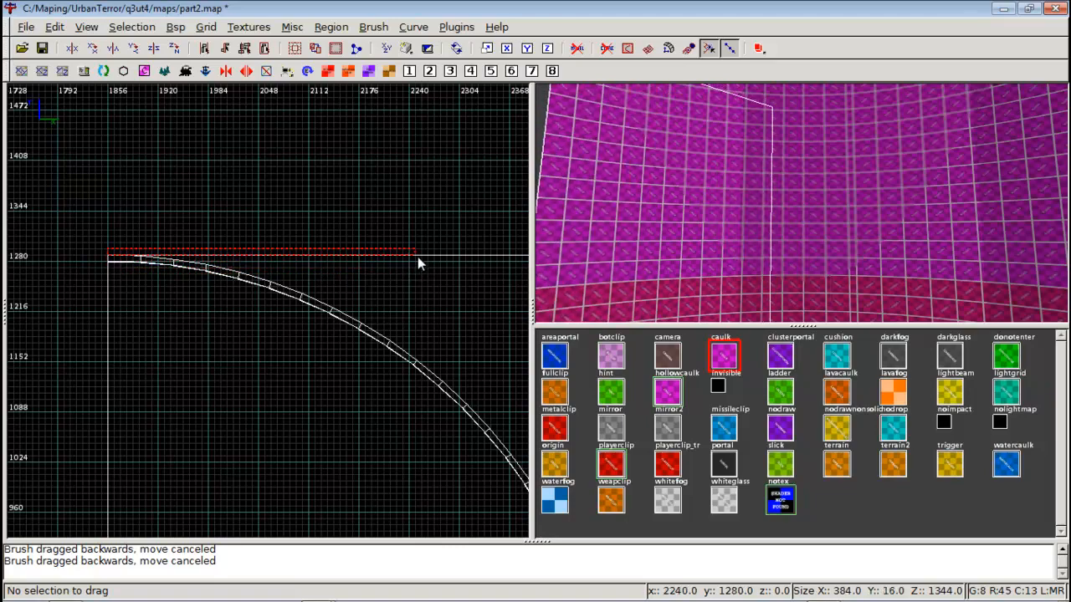
right_click_drag(417, 257, 135, 275)
mouse_move(114, 266)
left_mouse_down()
mouse_move(313, 272)
mouse_move(346, 441)
mouse_move(367, 398)
left_mouse_up()
Stretch an 8-unit-thick caulk wall along the slab's outer X edge at X 2504 to the corner at Y -8
right_click_drag(368, 399, 378, 97)
left_click_drag(322, 148, 323, 473)
right_click_drag(323, 473, 355, 170)
mouse_move(354, 175)
left_mouse_down()
mouse_move(362, 426)
mouse_move(371, 427)
left_mouse_up()
right_click_drag(381, 511, 374, 378)
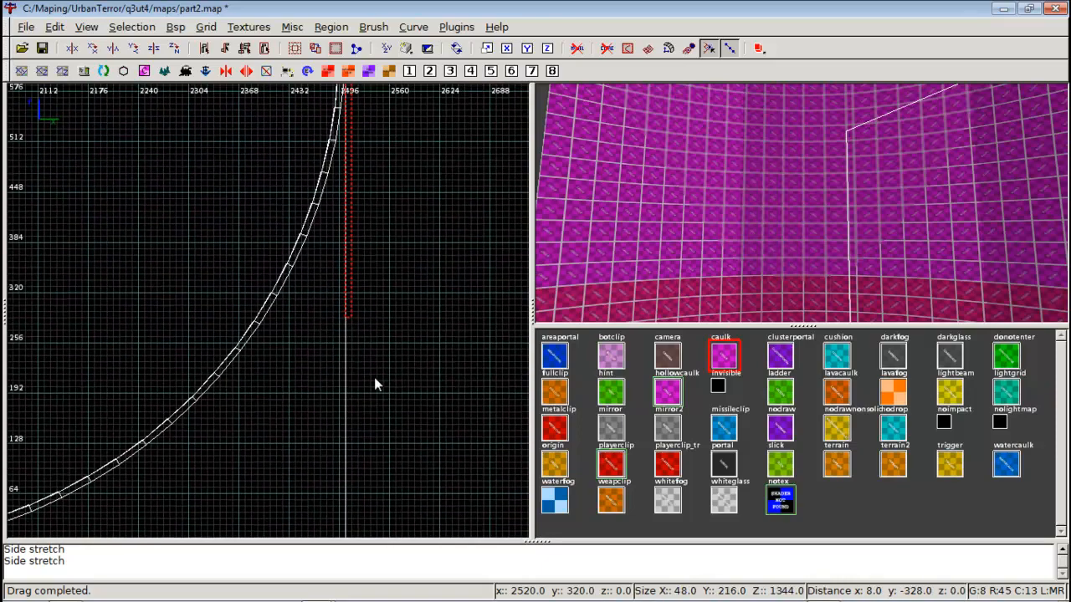
left_click_drag(351, 342, 354, 478)
right_click_drag(354, 478, 357, 374)
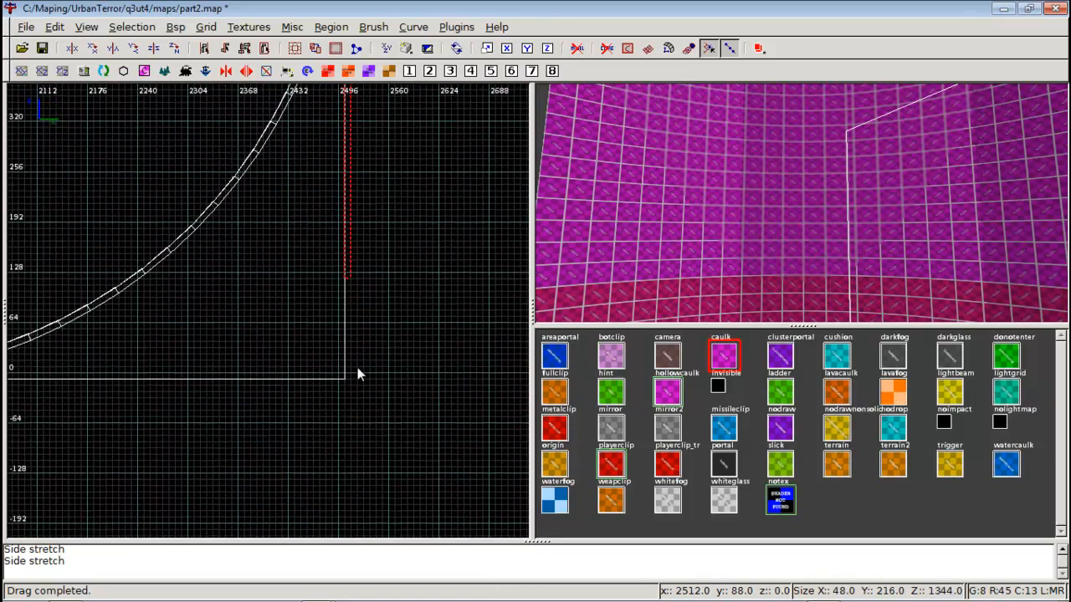
left_click_drag(349, 282, 356, 346)
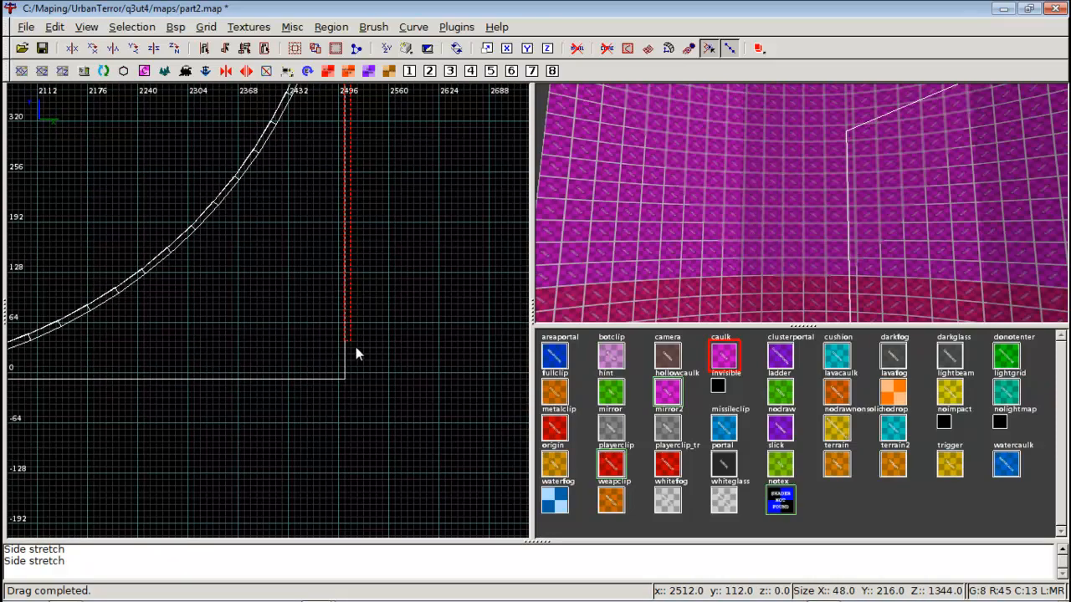
key("Escape")
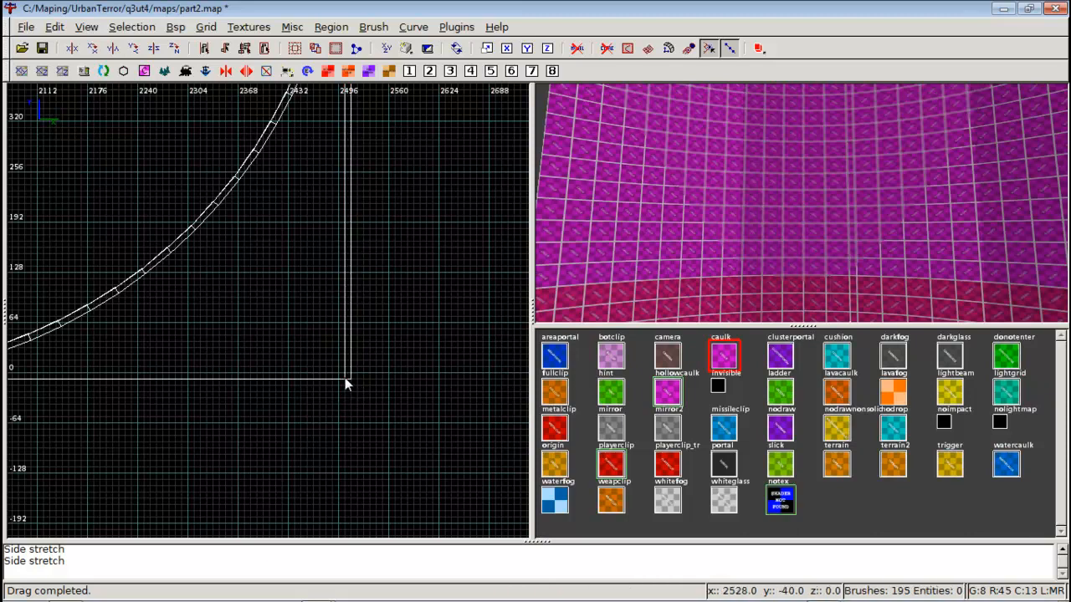
Draw a caulk wall along the slab's Y -8 edge, thin it to 8 units and stretch it from X 2504 to X 1856
mouse_move(343, 382)
left_mouse_down()
mouse_move(233, 405)
mouse_move(96, 396)
mouse_move(78, 377)
left_mouse_up()
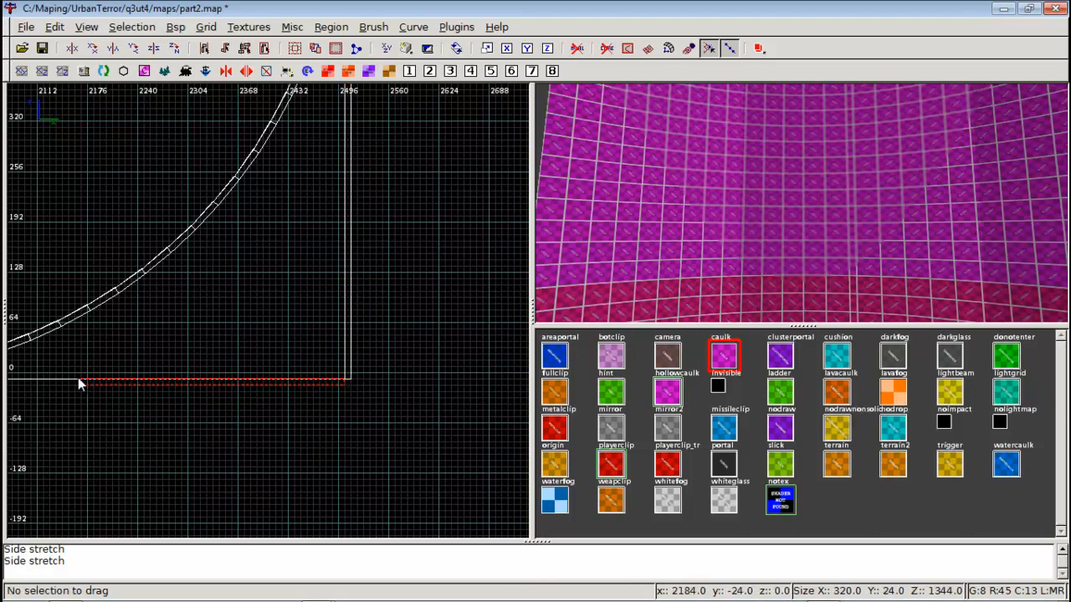
right_click_drag(78, 377, 89, 390)
left_click_drag(422, 383, 202, 421)
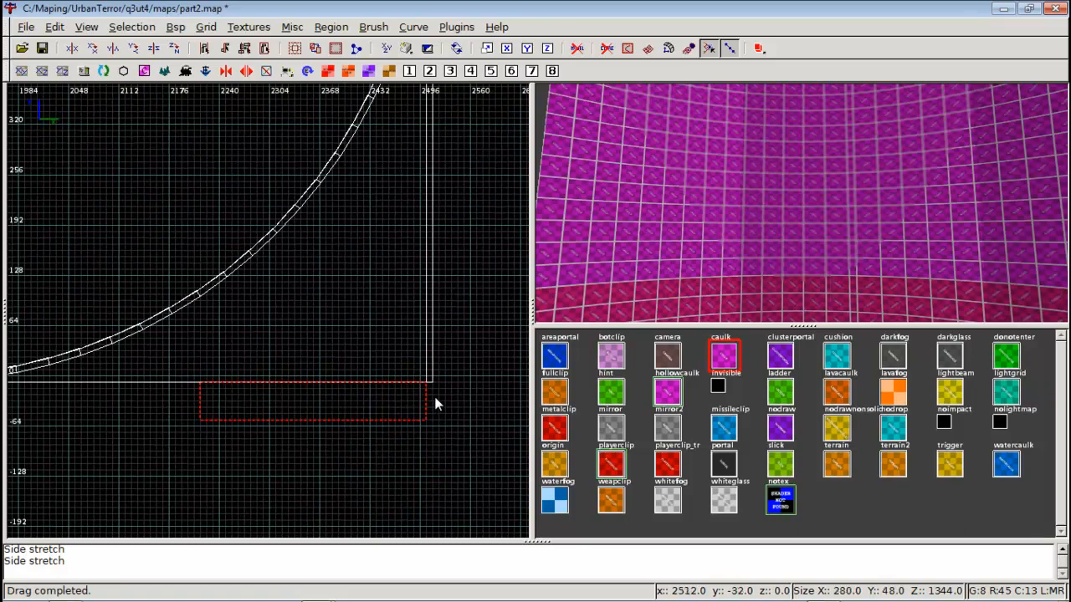
left_click_drag(351, 451, 346, 414)
right_click_drag(339, 416, 316, 426)
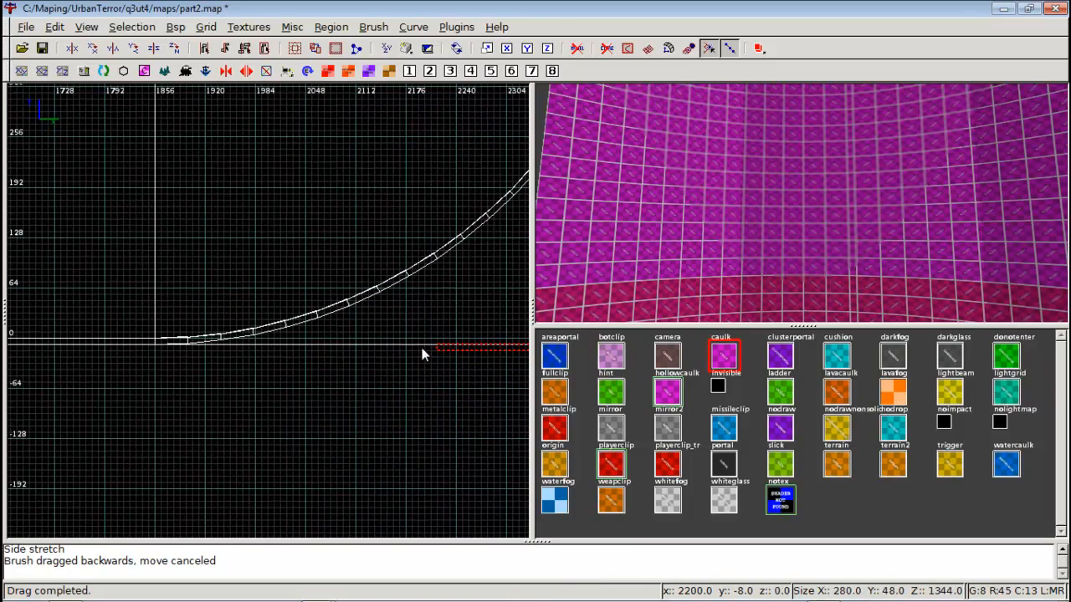
mouse_move(422, 353)
left_mouse_down()
mouse_move(139, 364)
mouse_move(123, 349)
left_mouse_up()
scroll(373, 292, "down", 5)
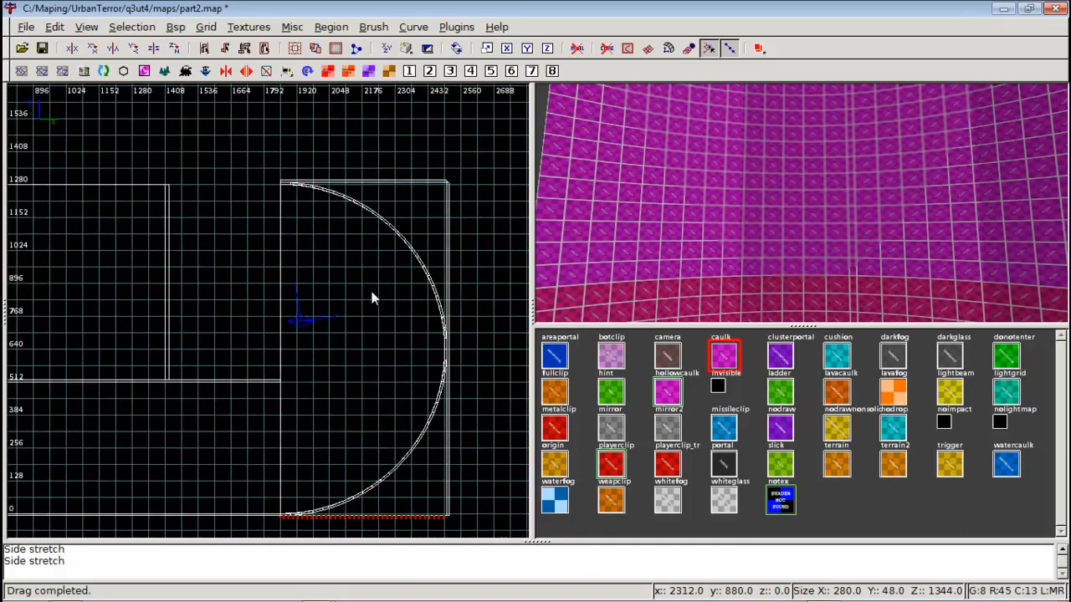
key("Escape")
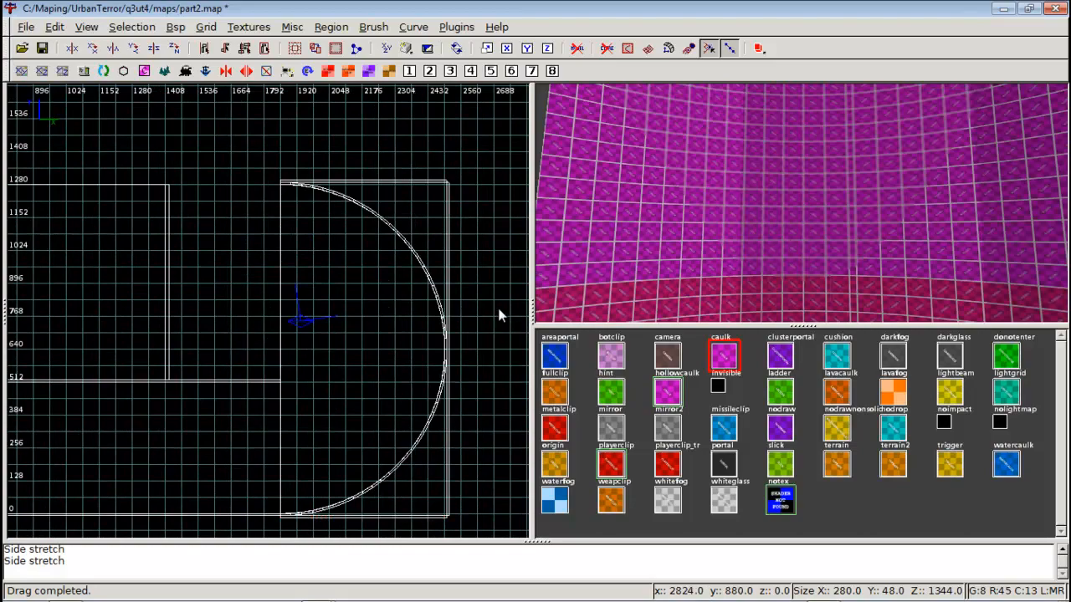
Draw an 8-unit-thick caulk brush about 200 units long at Y 1280, butted against the curved wall's end at X 1856
right_click(653, 280)
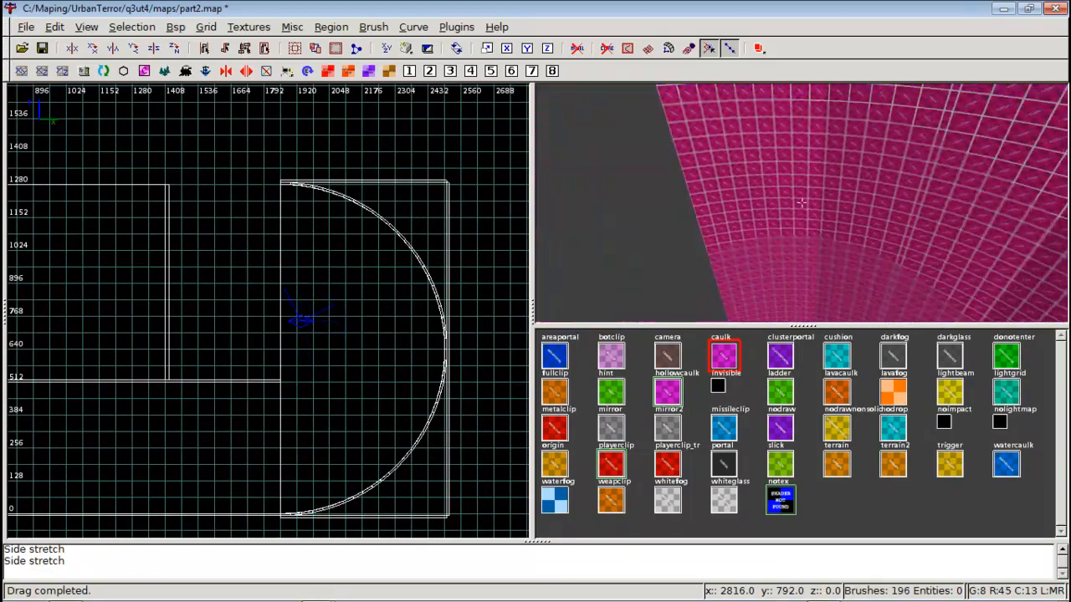
right_click(802, 203)
scroll(369, 279, "up", 3)
right_click_drag(373, 276, 374, 289)
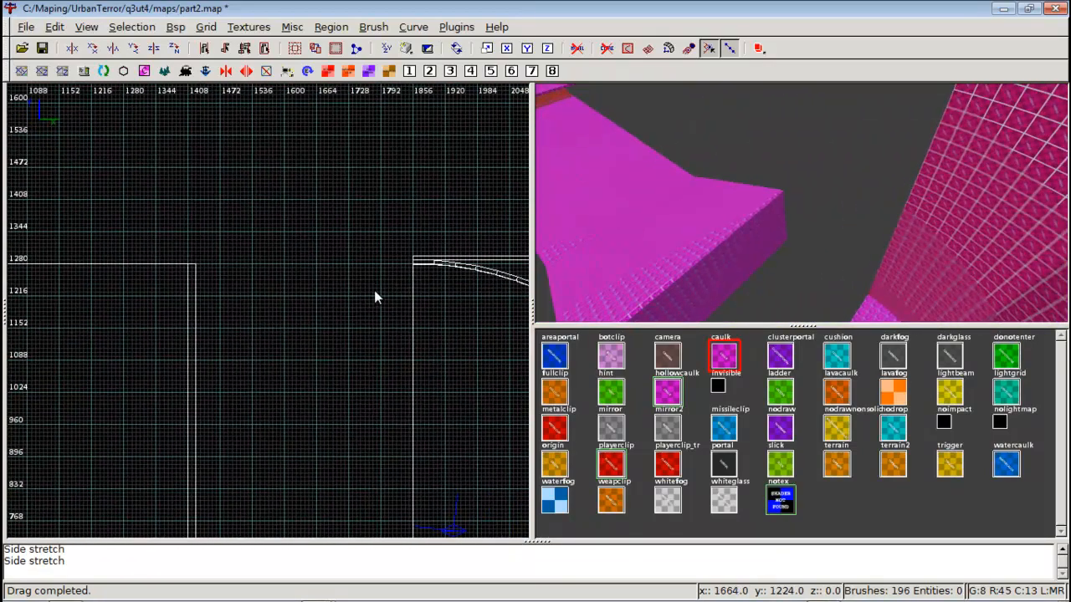
scroll(374, 290, "up", 1)
left_click_drag(447, 249, 325, 251)
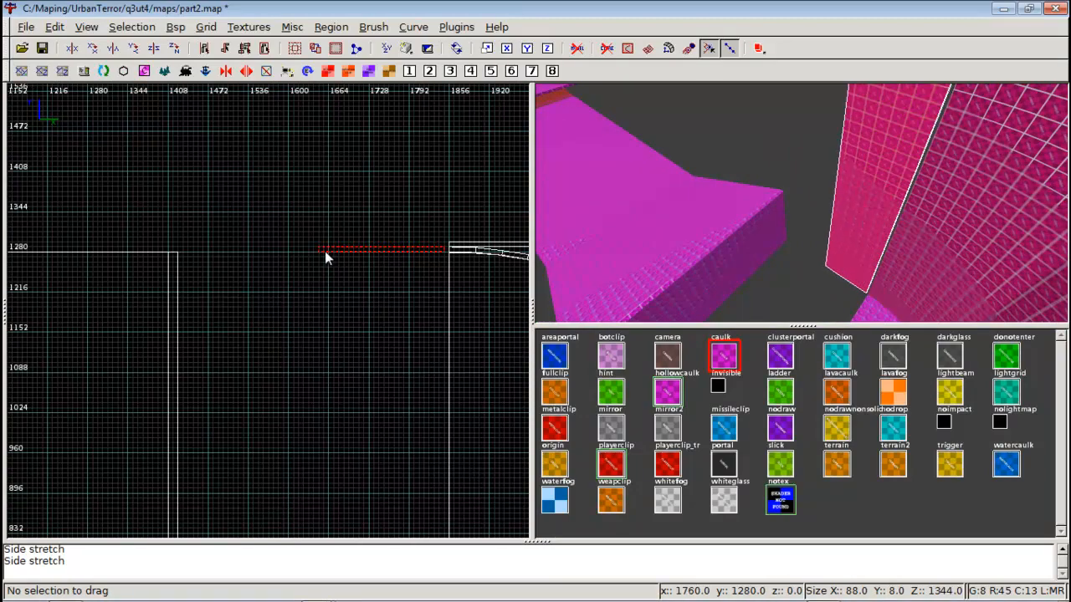
left_click_drag(459, 255, 467, 256)
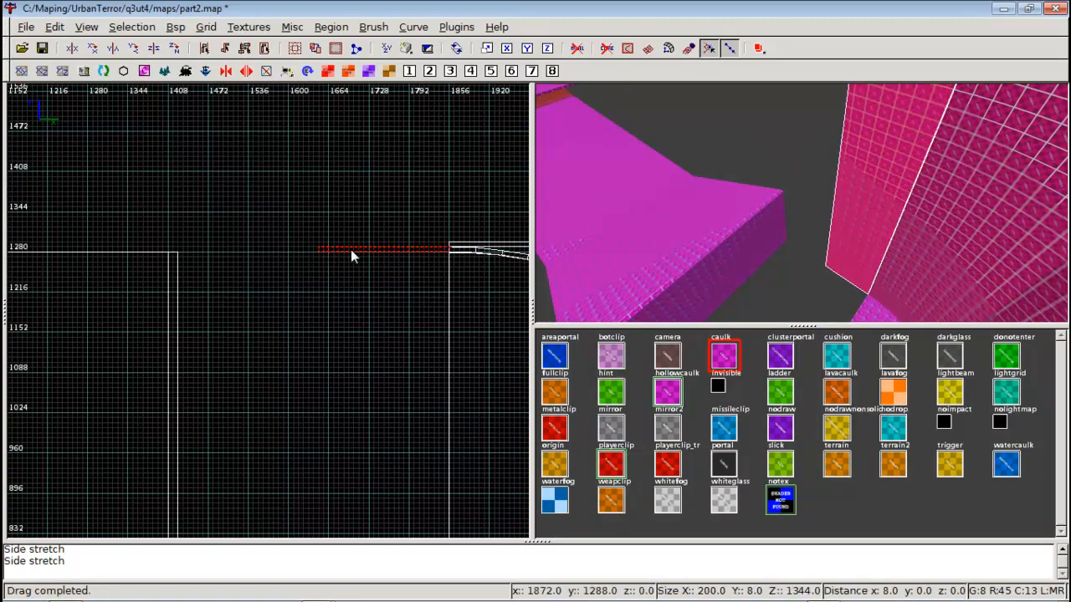
Stretch the new wall brush's free end along the Y 1280 line to about X 632
left_click_drag(307, 250, 108, 243)
right_click_drag(159, 248, 492, 214)
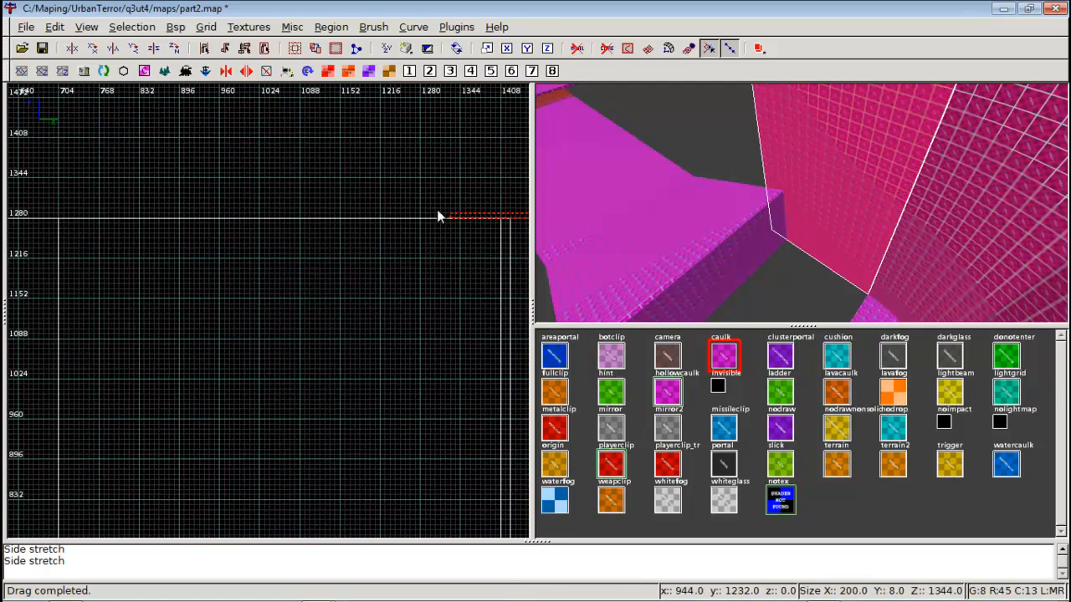
left_click_drag(432, 214, 103, 209)
left_click_drag(223, 173, 222, 189)
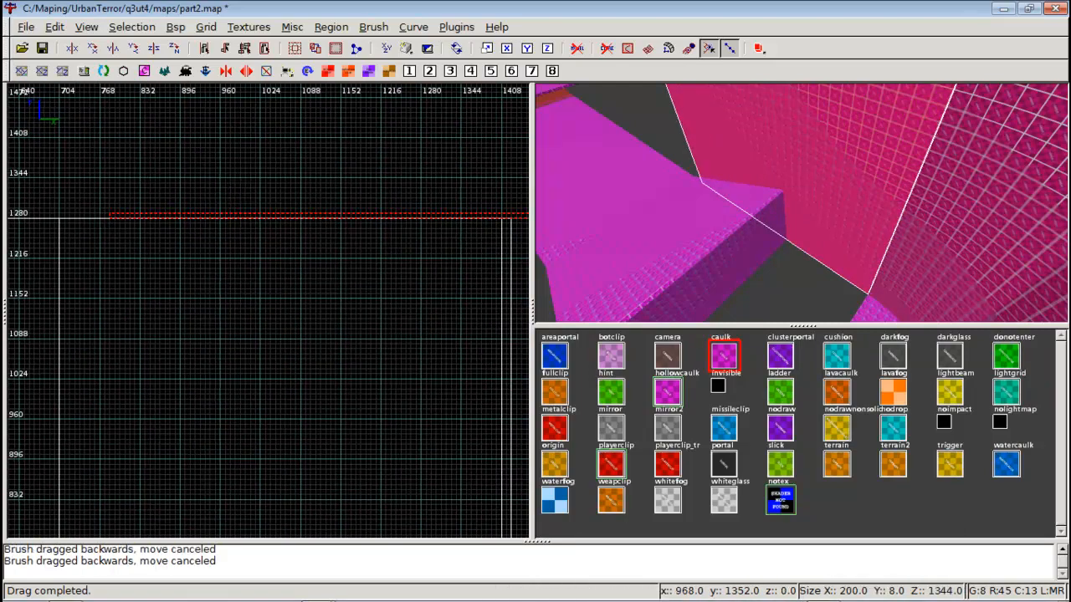
right_click_drag(223, 190, 462, 155)
left_click_drag(349, 187, 237, 190)
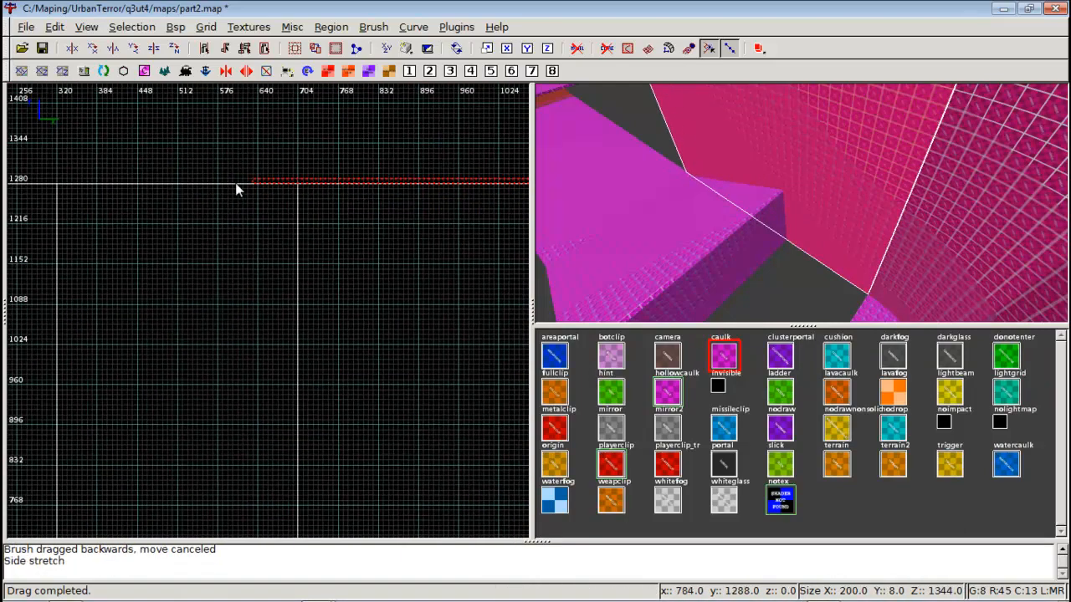
Extend the wall brush's free end to X -1472, near the outer edge of the other curved section
scroll(98, 189, "down", 3)
mouse_move(98, 188)
right_mouse_down()
mouse_move(228, 191)
mouse_move(284, 205)
right_mouse_up()
scroll(138, 190, "down", 3)
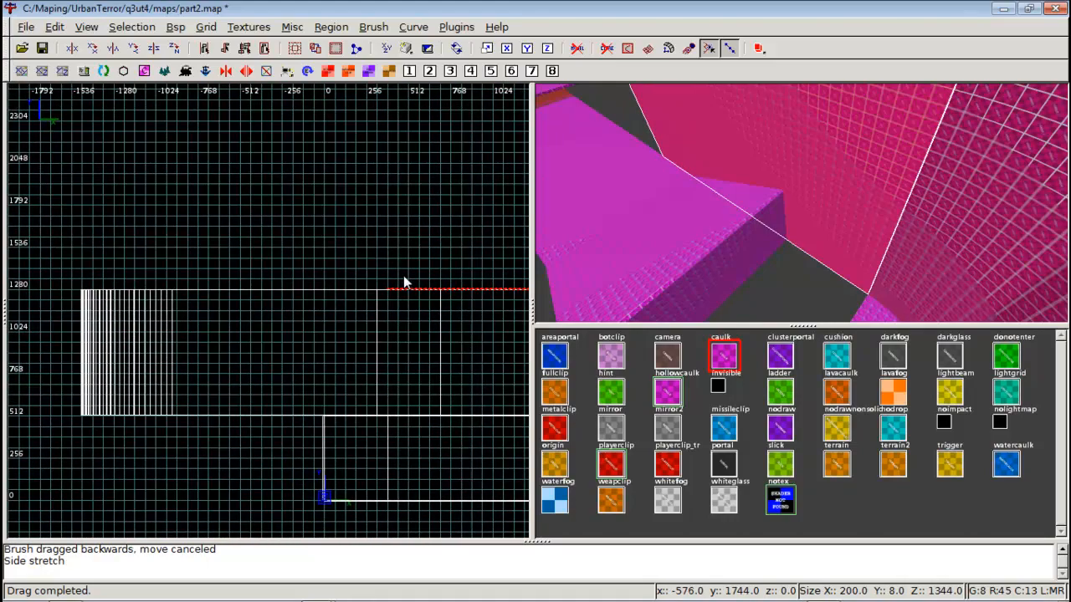
scroll(404, 277, "up", 2)
right_click_drag(404, 277, 341, 261)
right_click_drag(484, 220, 401, 241)
left_click(401, 240)
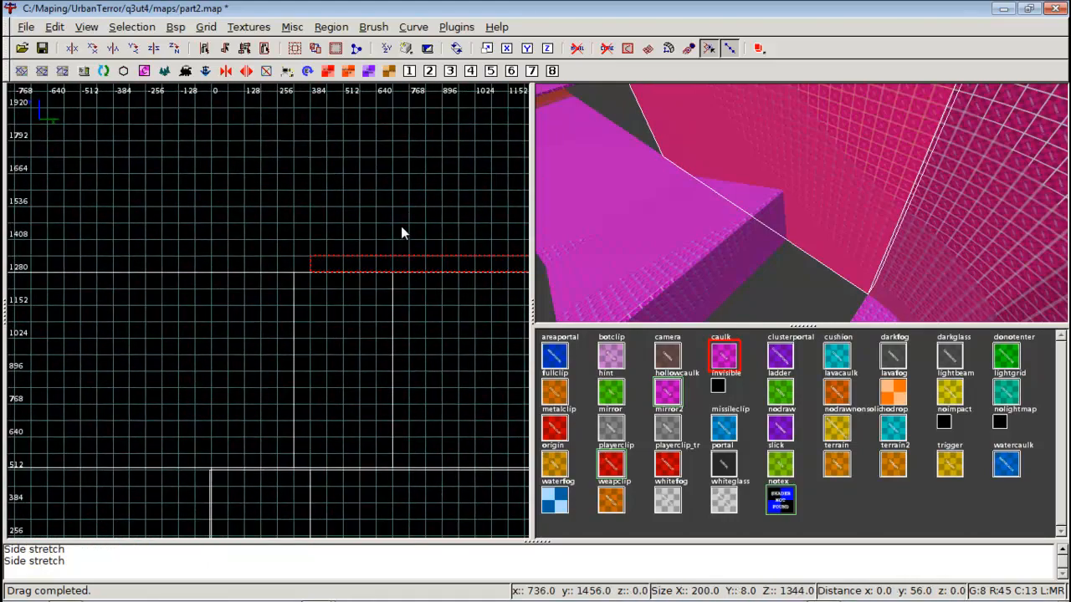
scroll(381, 255, "down", 2)
right_click_drag(366, 266, 449, 272)
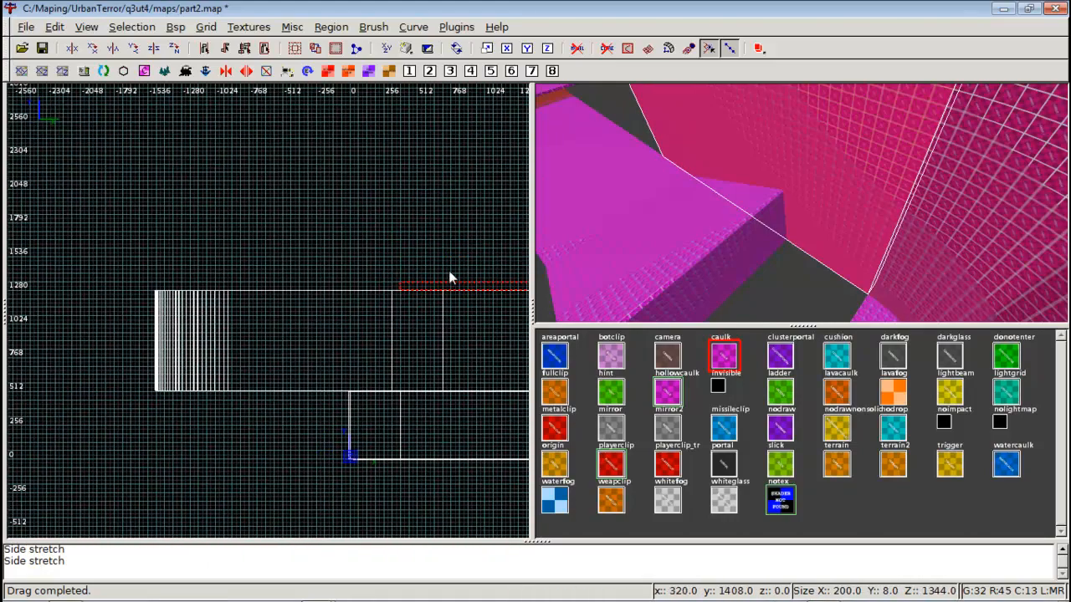
left_click_drag(177, 292, 146, 292)
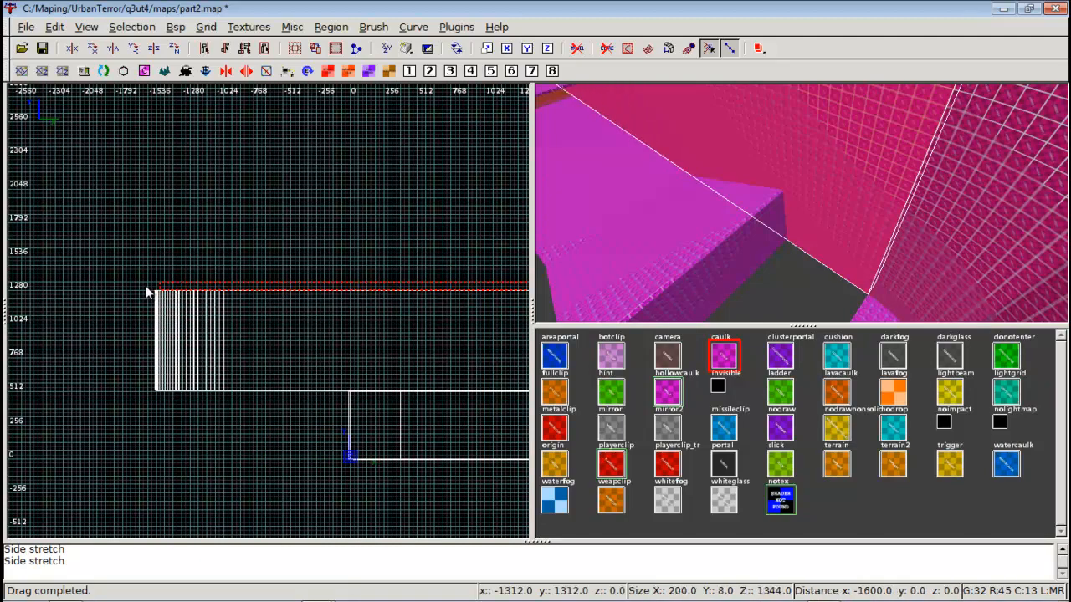
Thin the wall brush along Y 1280 to 8 units and extend its free end to X -1480, flush with the curved section
scroll(142, 285, "up", 4)
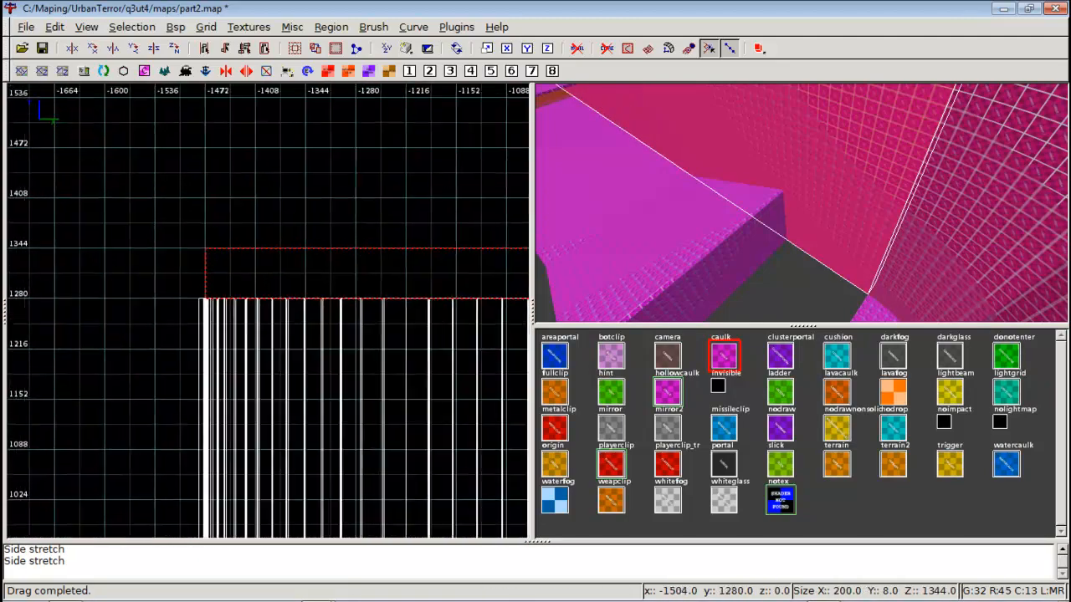
right_click_drag(208, 292, 235, 299)
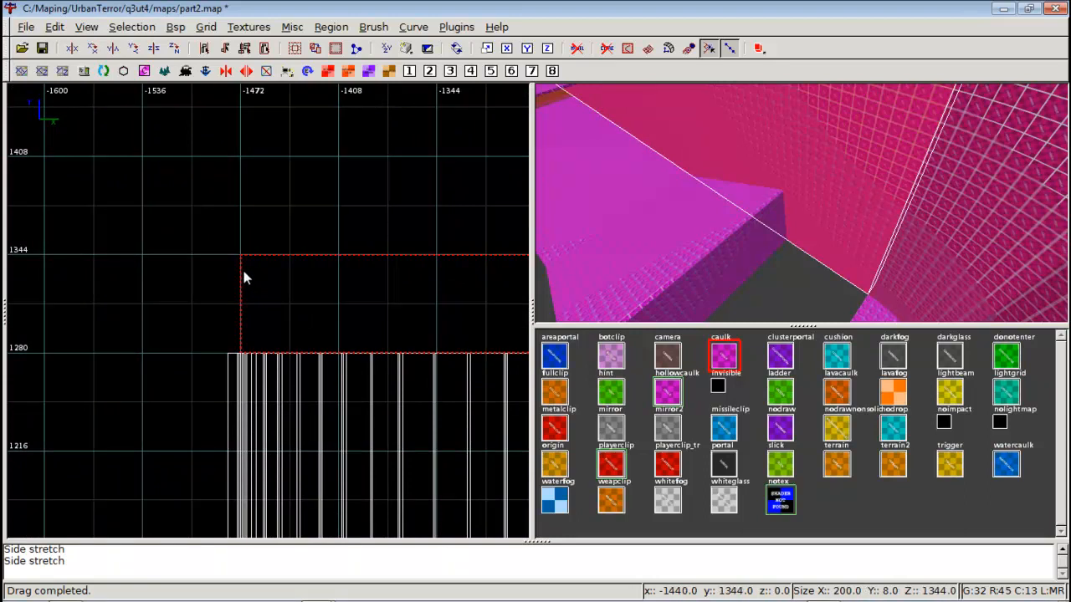
key("4")
left_click_drag(268, 223, 270, 282)
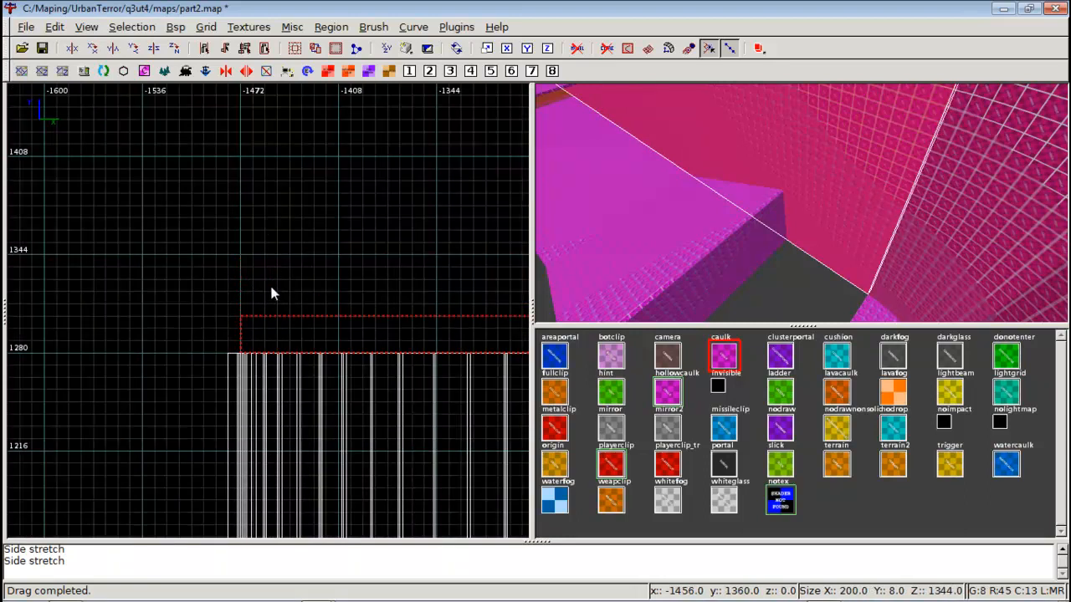
left_click_drag(216, 349, 224, 351)
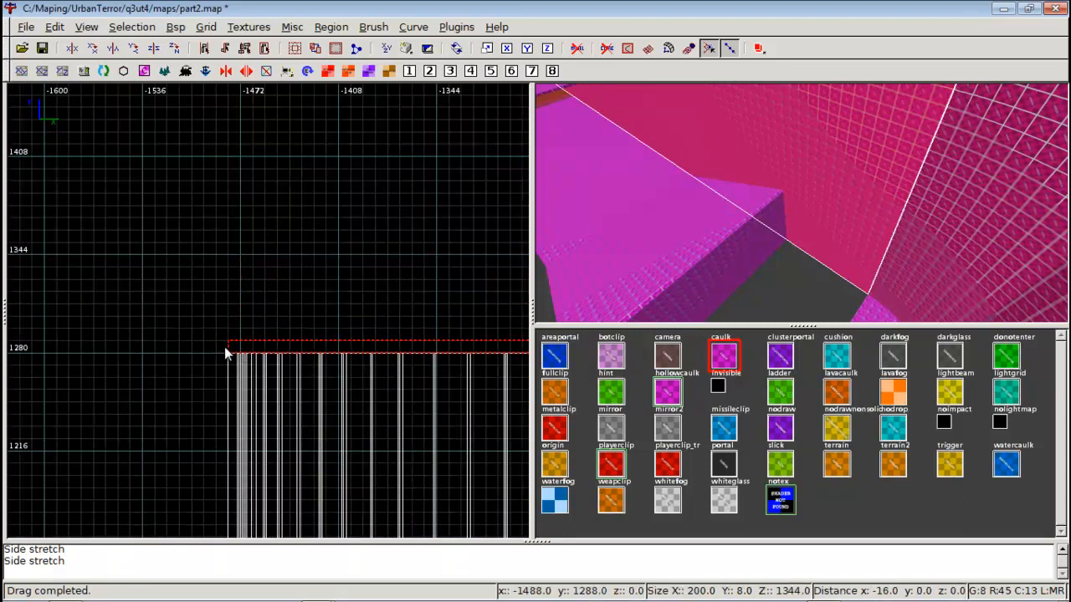
key("Escape")
Select the opposite corridor wall along Y 512 and stretch its lower edge down to Z -768
right_click(701, 130)
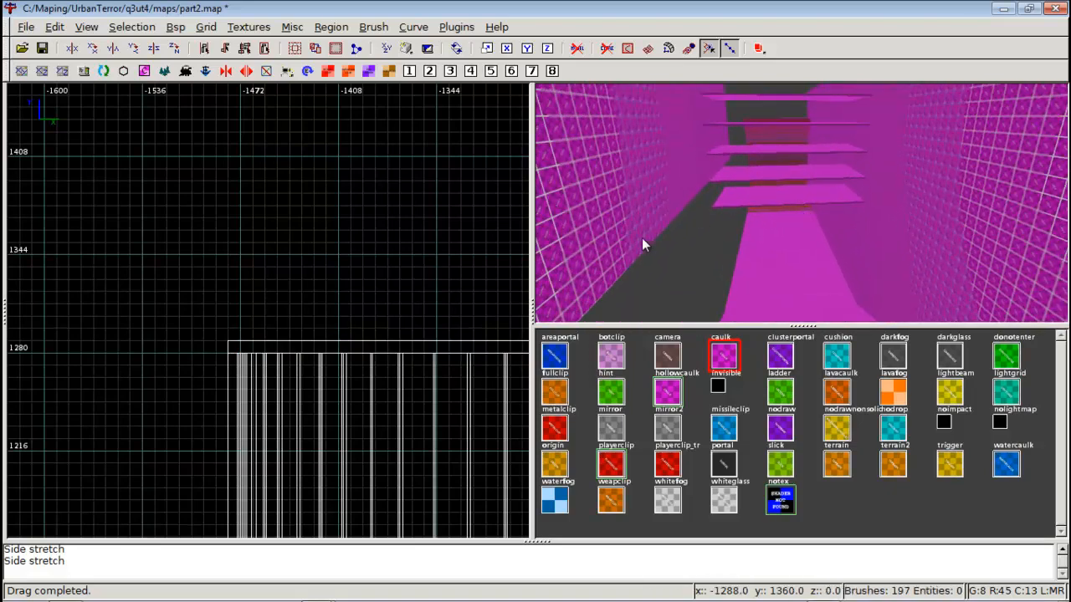
scroll(279, 310, "down", 8)
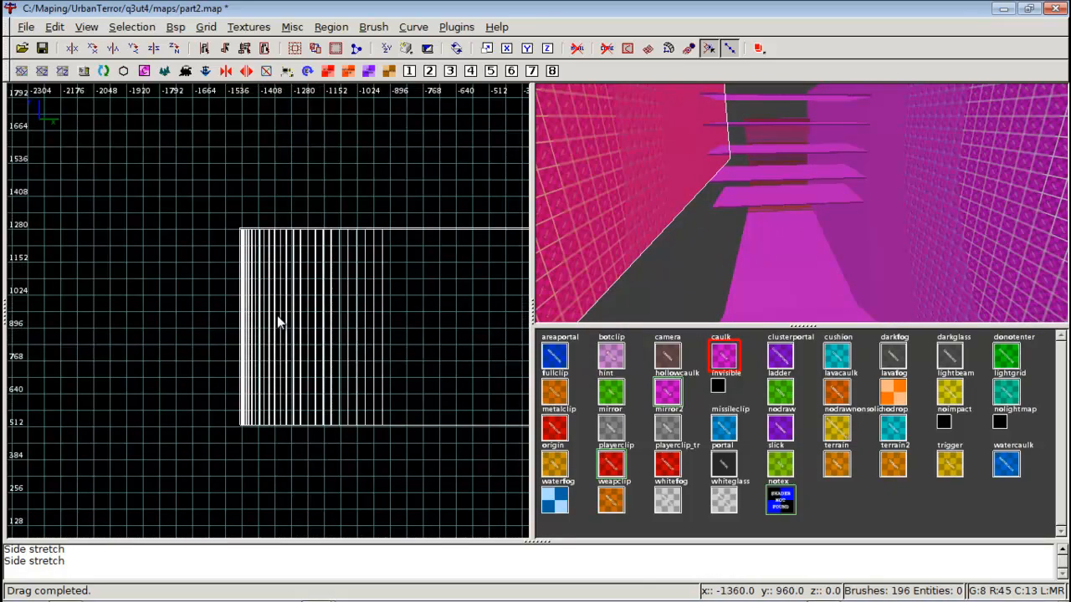
scroll(275, 333, "down", 4)
right_click_drag(275, 332, 379, 310)
scroll(275, 332, "up", 2)
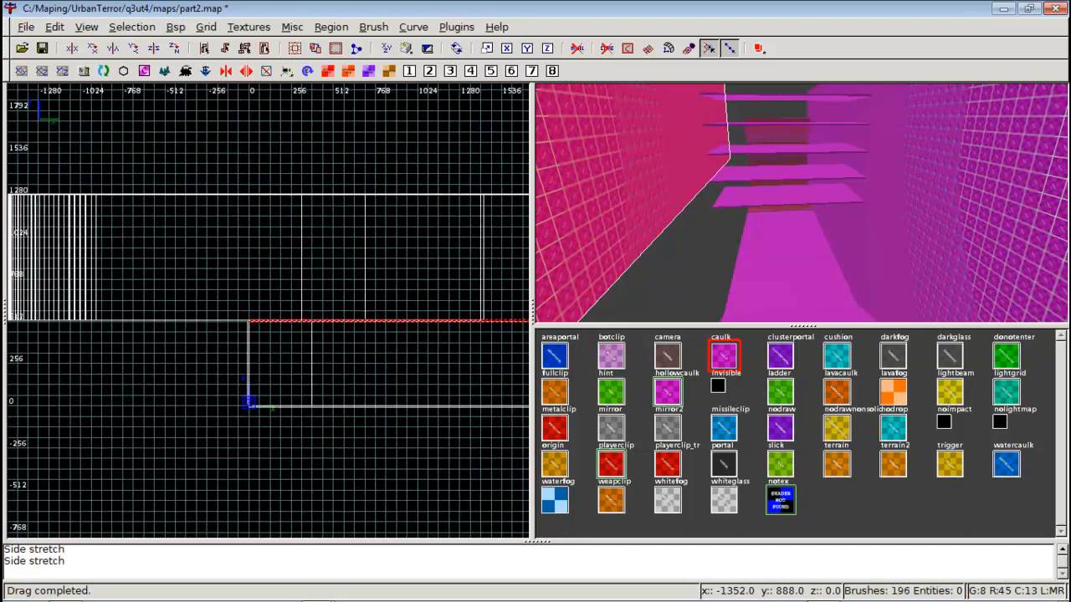
key("ctrl+Tab")
mouse_move(299, 339)
right_mouse_down()
mouse_move(329, 258)
mouse_move(324, 271)
right_mouse_up()
left_click_drag(372, 243, 385, 377)
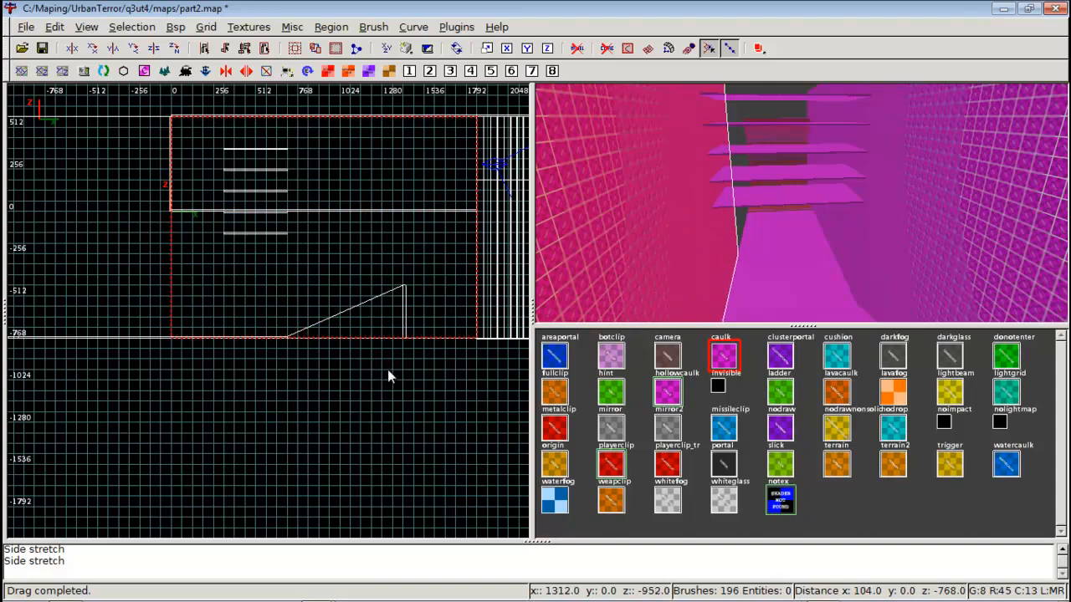
Stretch the selected wall's free end along the curved section to about X -1472
right_click_drag(392, 369, 451, 357)
key("ctrl+Tab")
key("ctrl+Tab")
scroll(336, 348, "down", 3)
right_click_drag(337, 347, 499, 354)
scroll(337, 353, "up", 3)
right_click_drag(337, 351, 497, 352)
scroll(497, 352, "up", 1)
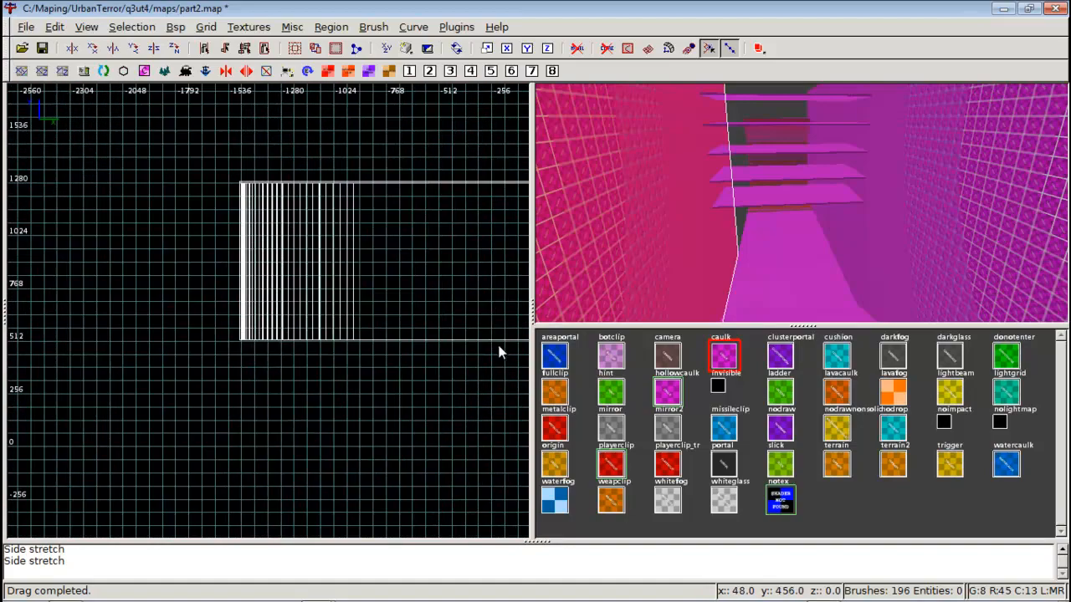
left_click_drag(454, 353, 211, 365)
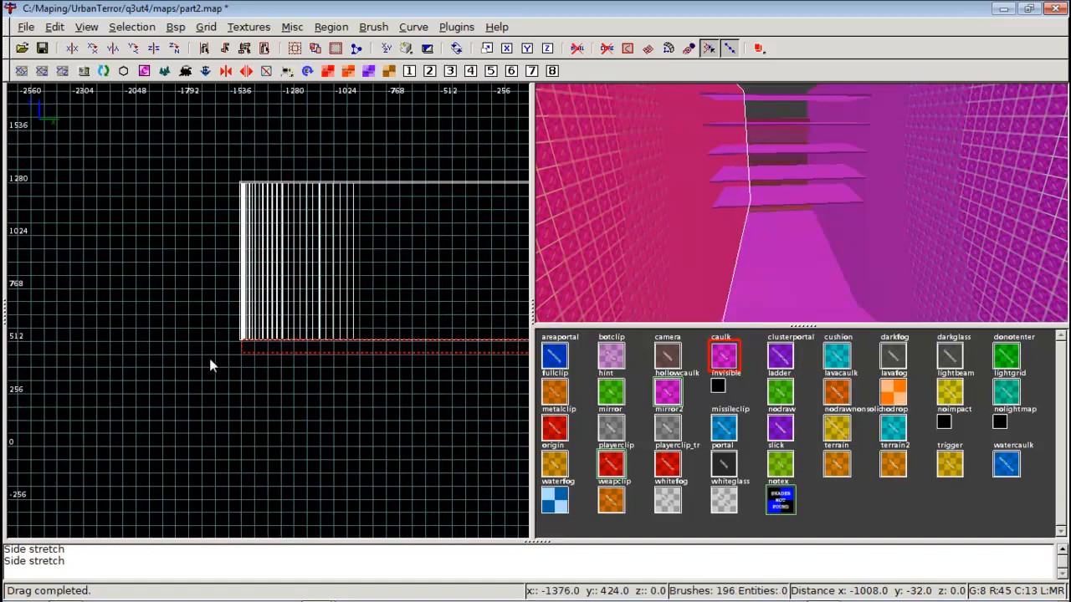
Thin this wall brush to 8 units between Y 512 and Y 520 and bring its end to X -1480
scroll(219, 360, "up", 10)
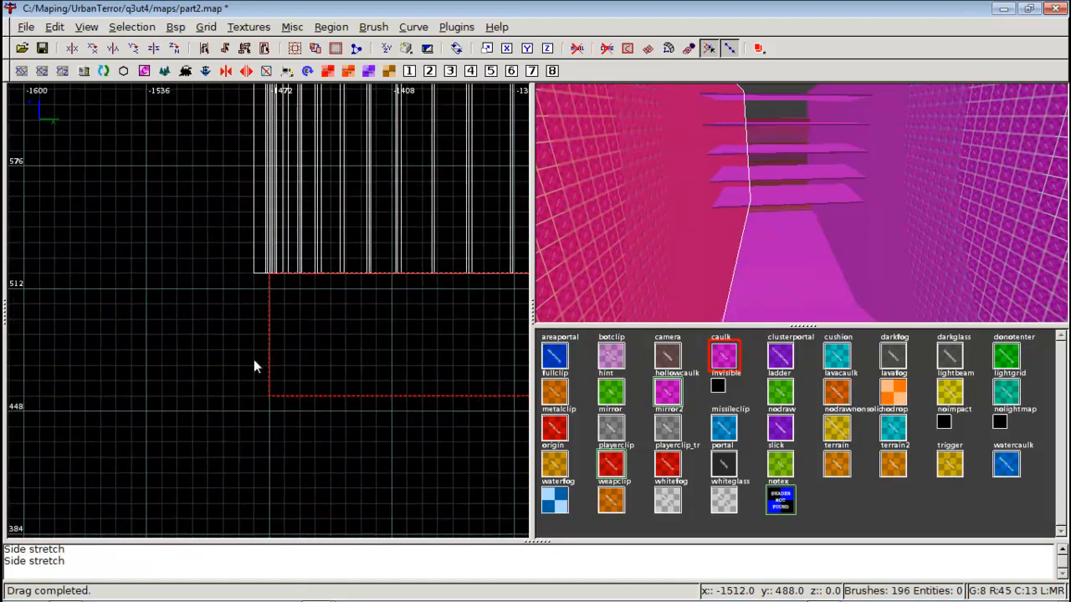
left_click_drag(339, 413, 363, 290)
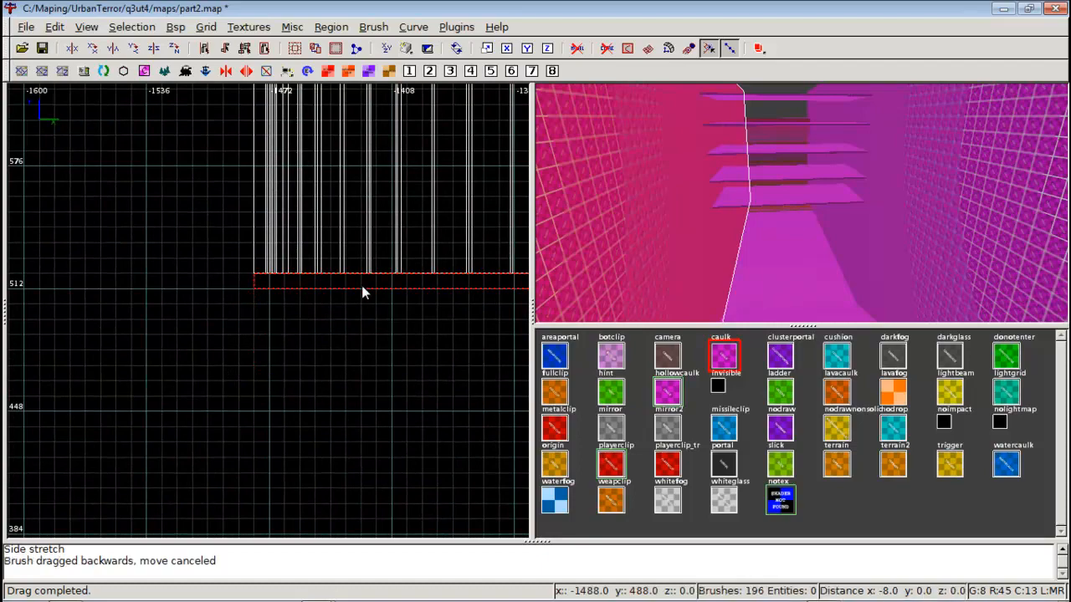
right_click(688, 247)
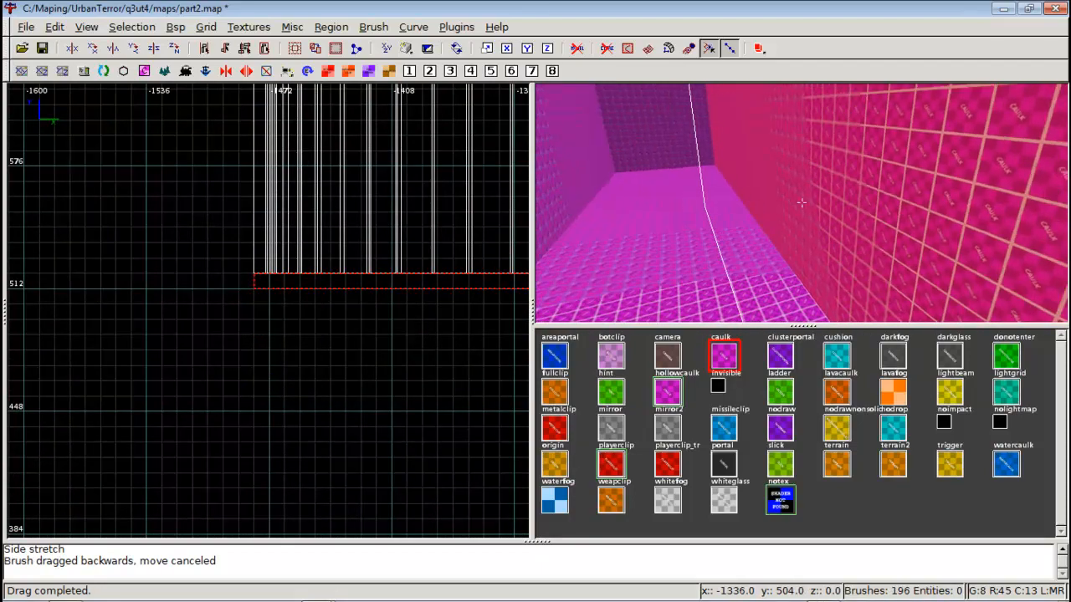
right_click(802, 204)
key("Escape")
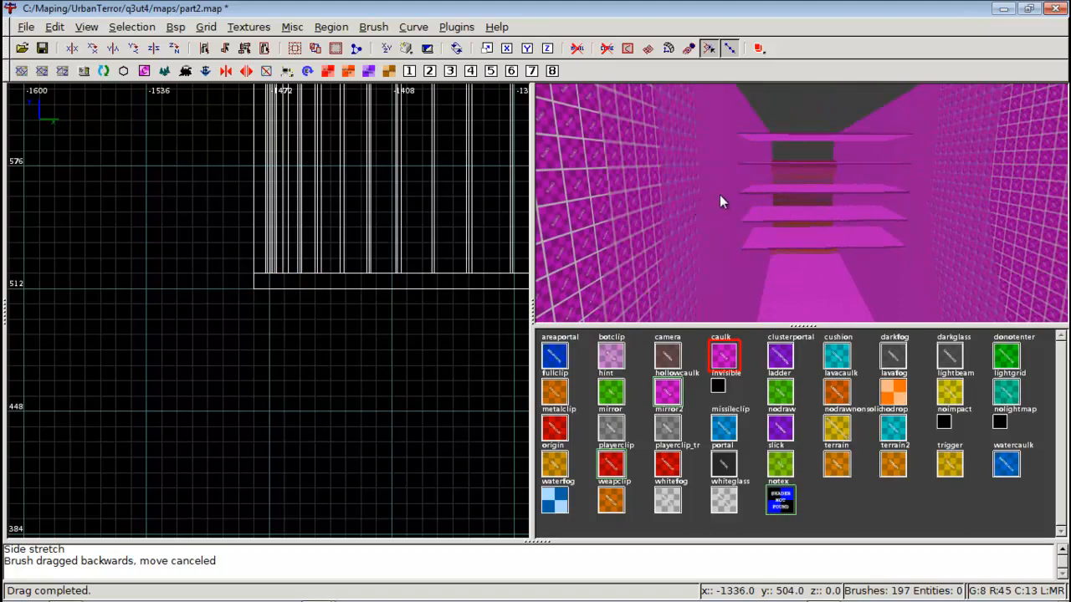
Draw a caulk end wall about 56 by 240 units against the curved section's outer edge at X -1480
scroll(387, 297, "down", 6)
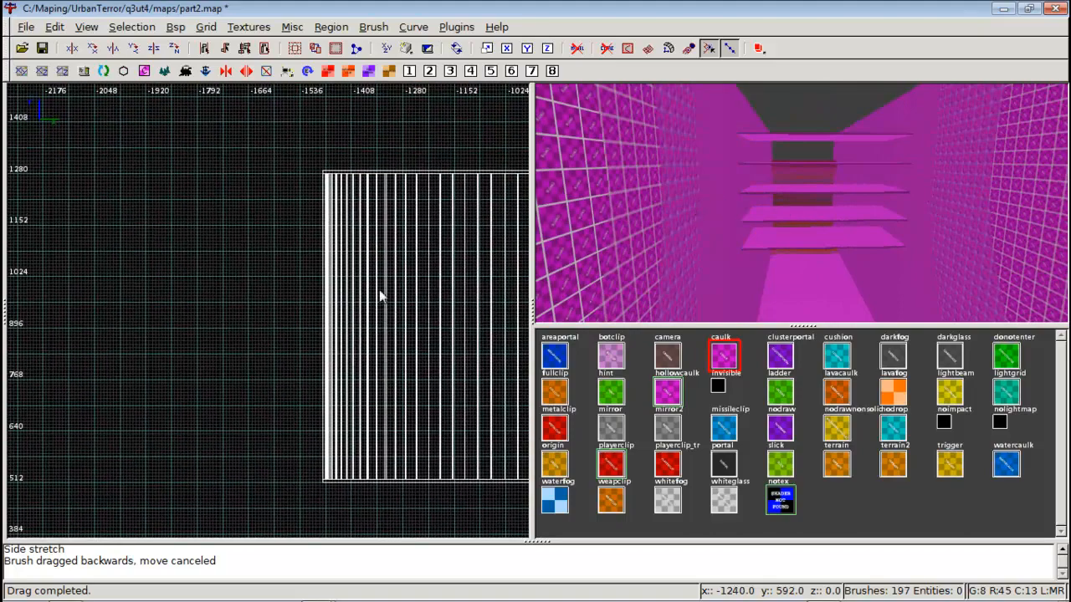
scroll(374, 105, "up", 2)
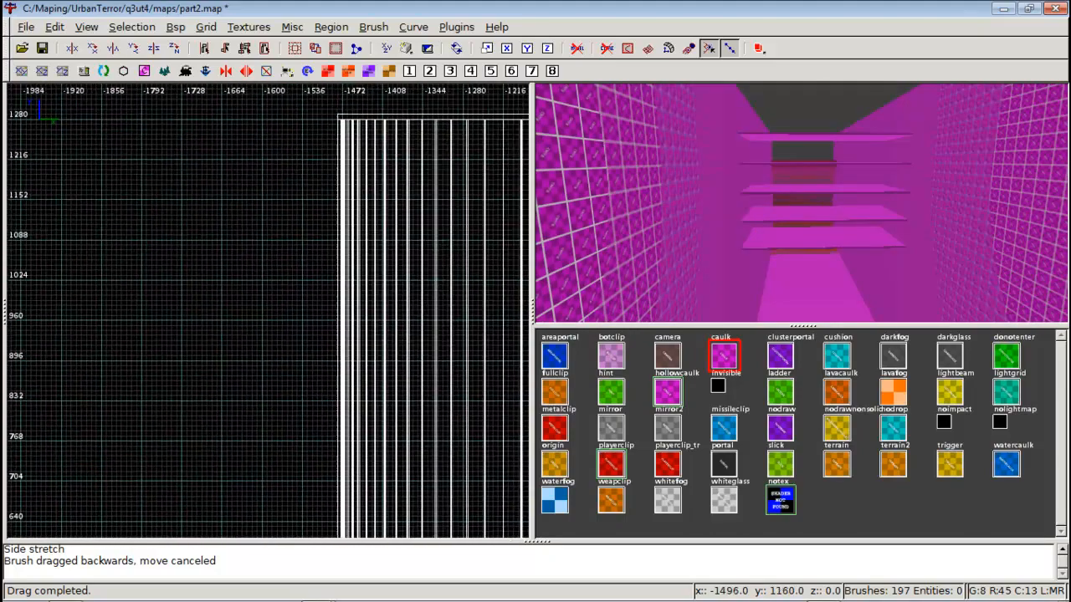
right_click_drag(355, 109, 353, 119)
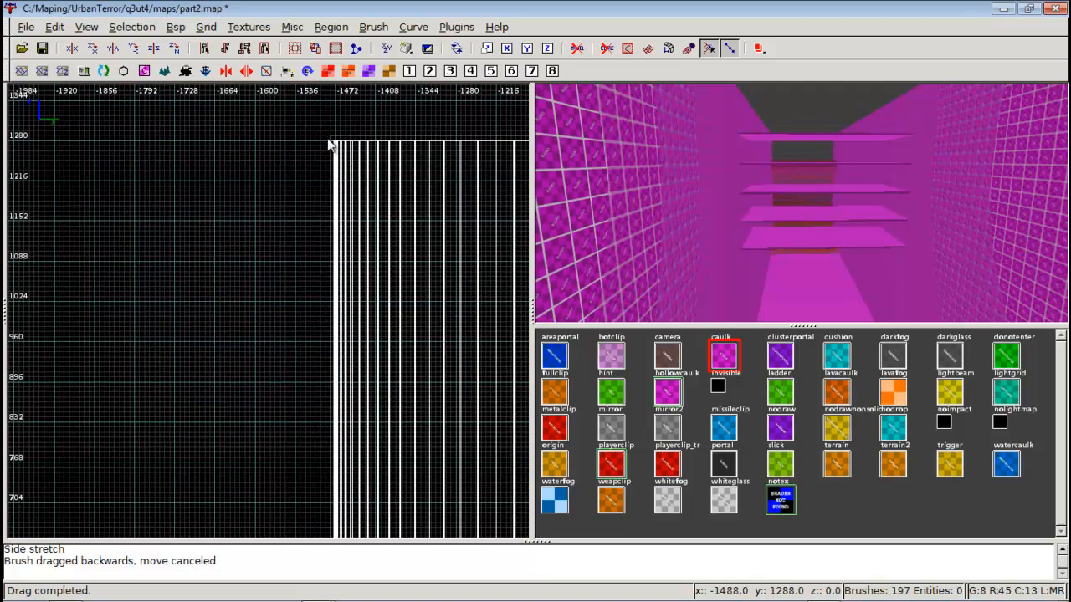
left_click_drag(325, 193, 302, 314)
scroll(302, 314, "down", 3)
right_click_drag(287, 291, 287, 246)
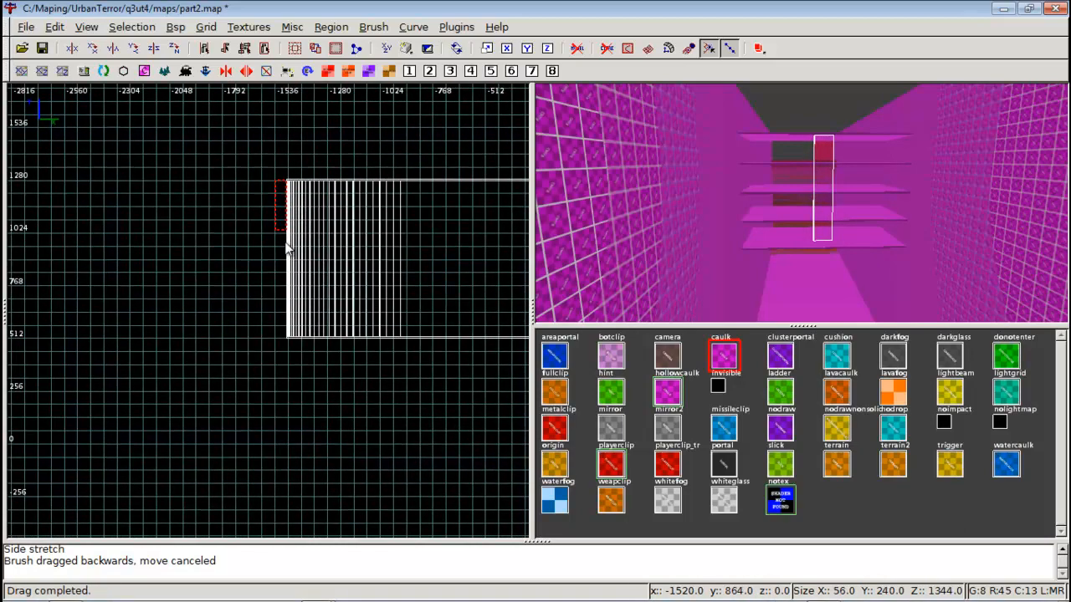
Stretch the end wall across the curved section to Y 520 and thin it to 8 units
left_click_drag(287, 246, 277, 343)
scroll(277, 343, "up", 8)
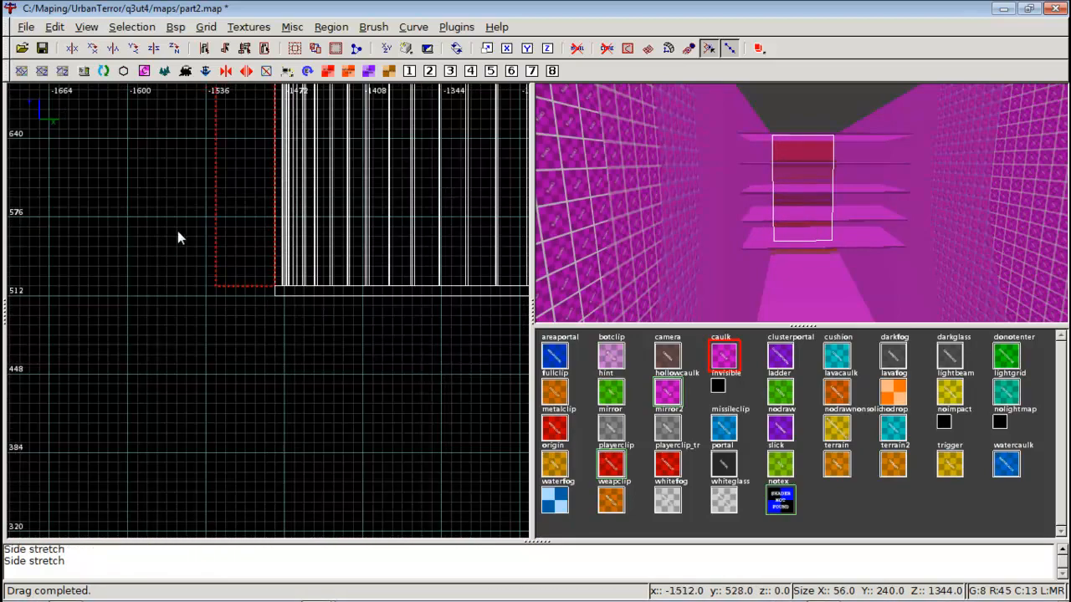
left_click_drag(241, 235, 258, 221)
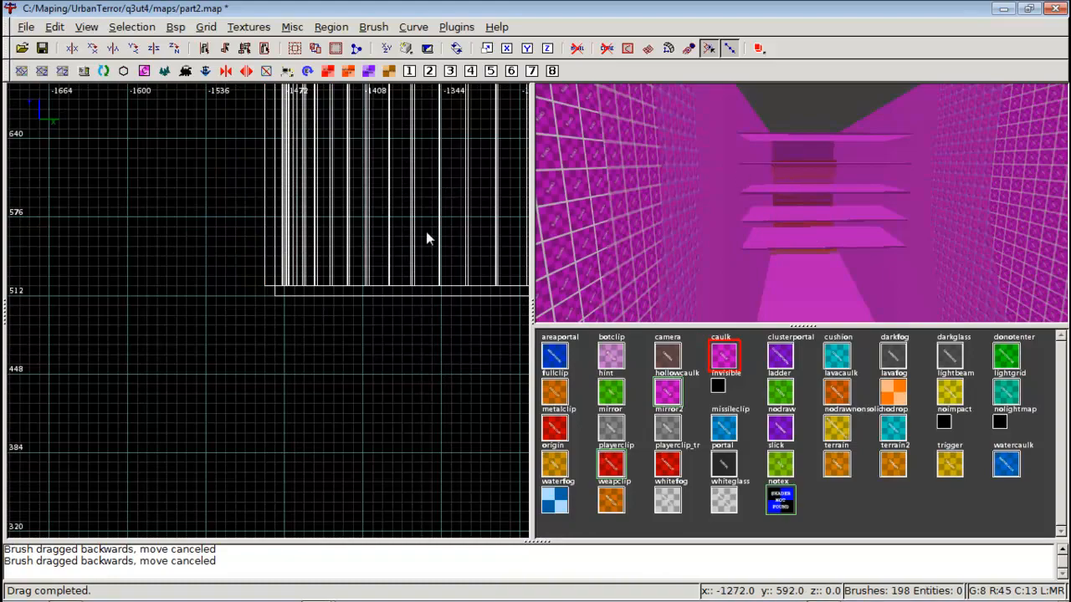
Draw a caulk slab about 192 units long beneath the curved section at Z -768, starting at X -1480, and thin it to 8 units
scroll(365, 259, "down", 5)
scroll(343, 325, "up", 6)
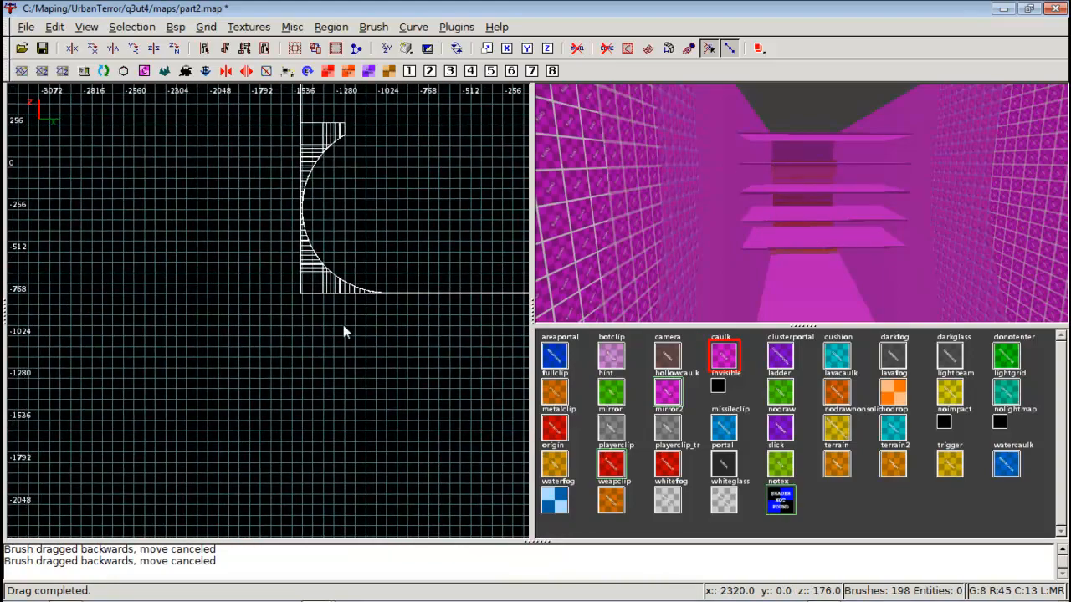
scroll(190, 321, "up", 3)
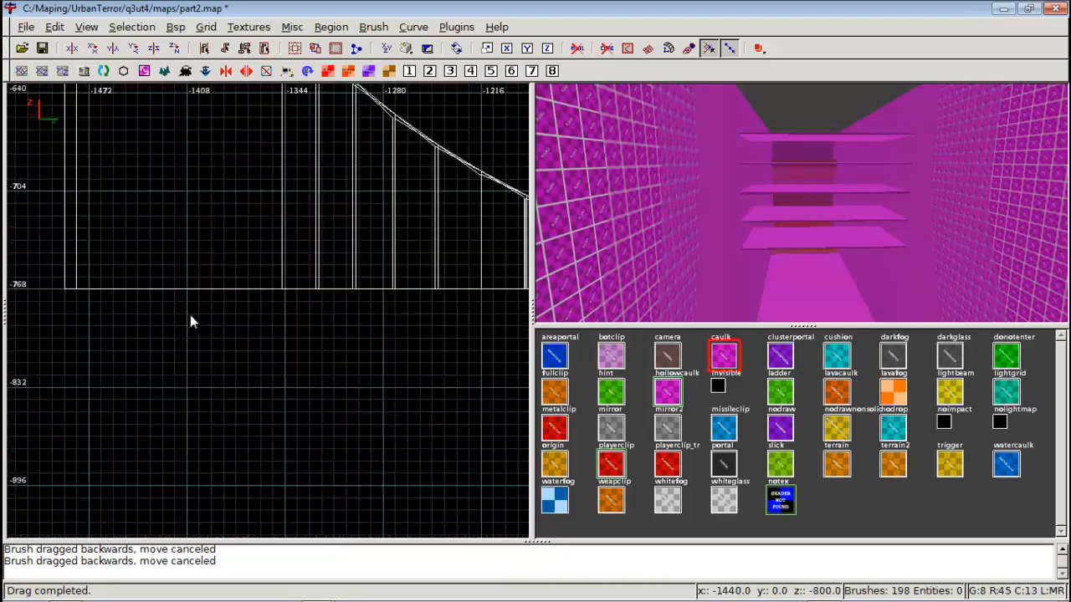
mouse_move(76, 289)
left_mouse_down()
mouse_move(220, 311)
mouse_move(381, 311)
left_mouse_up()
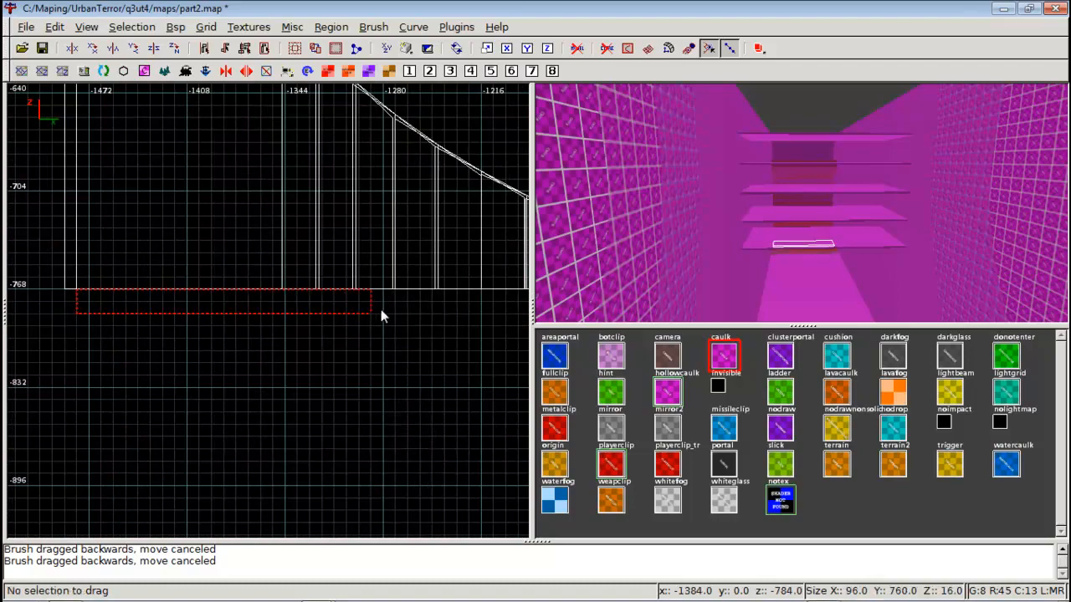
left_click_drag(445, 300, 448, 298)
Extend the slab beneath the curved section so its free end lies at X -960
scroll(448, 298, "down", 4)
mouse_move(448, 298)
right_mouse_down()
mouse_move(422, 323)
mouse_move(258, 339)
right_mouse_up()
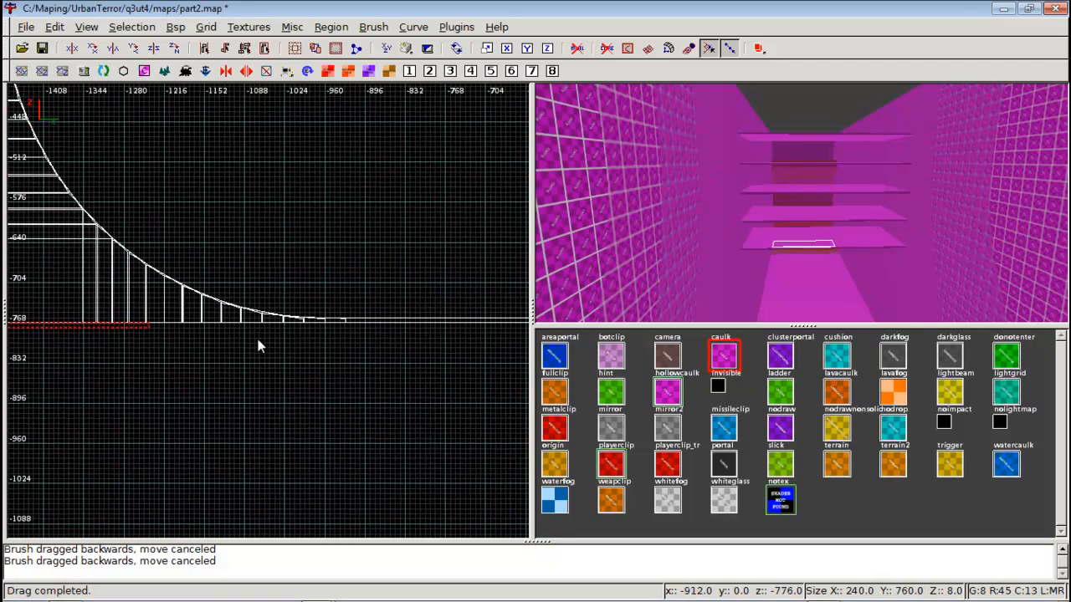
mouse_move(345, 327)
left_mouse_down()
mouse_move(359, 326)
mouse_move(349, 326)
left_mouse_up()
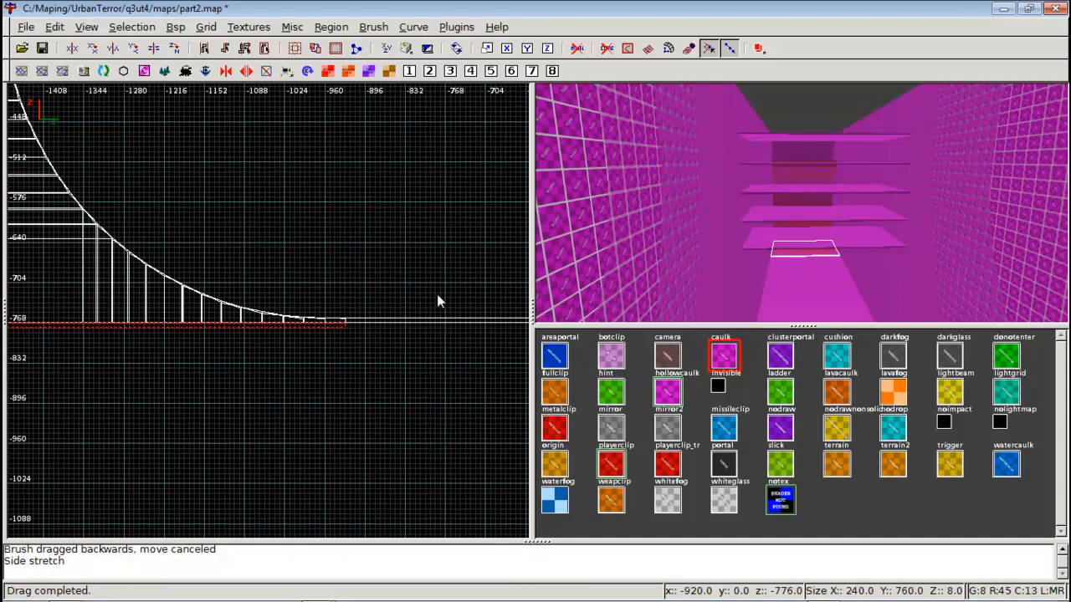
key("Escape")
scroll(358, 260, "up", 5)
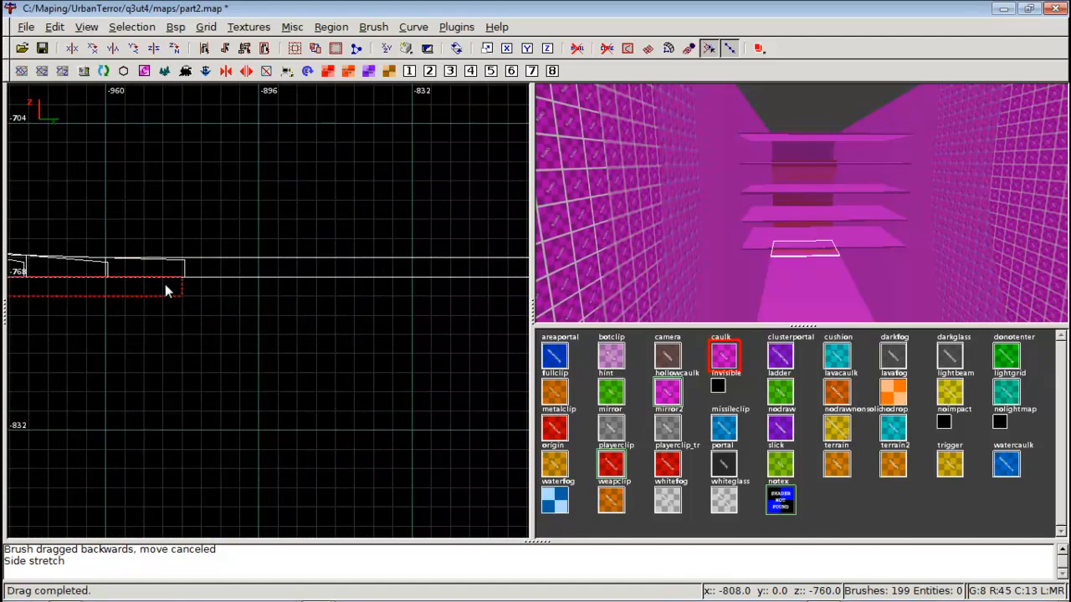
key("Escape")
scroll(204, 288, "down", 6)
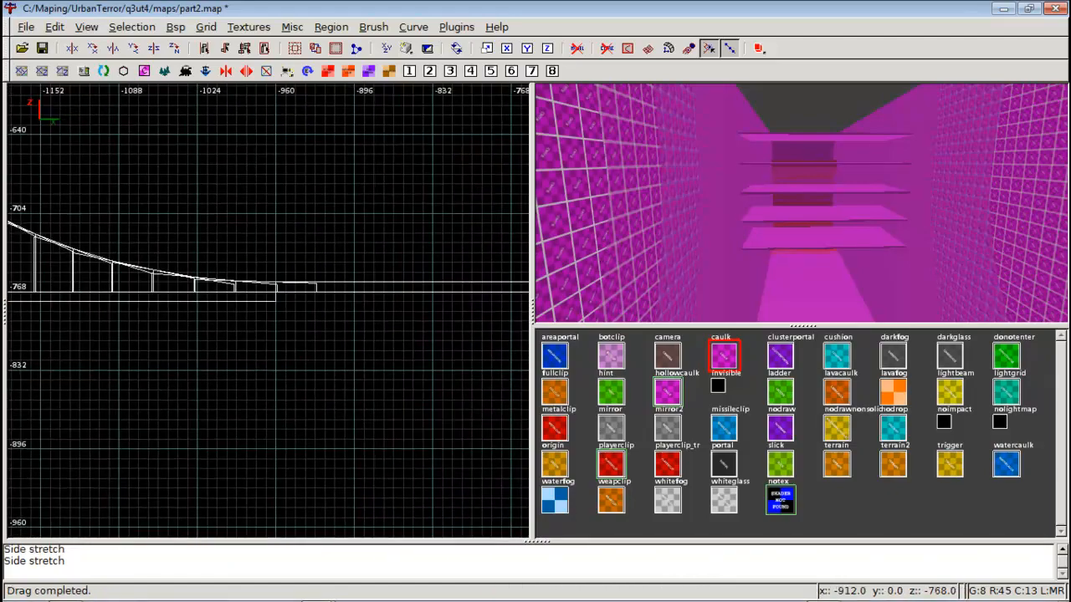
Draw an 8-unit-thick caulk ceiling slab measuring 3336 by 784 units over the corridor walls, using the Y 1280 wall for its length
scroll(228, 285, "down", 3)
right_click_drag(227, 285, 264, 598)
scroll(227, 285, "up", 2)
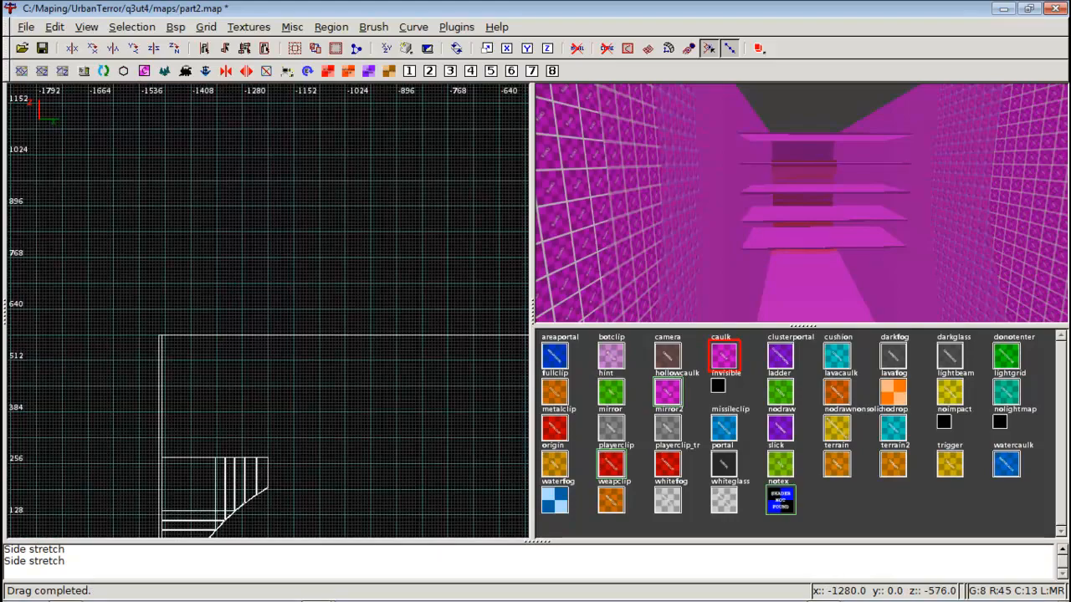
mouse_move(228, 285)
right_mouse_down()
mouse_move(212, 212)
mouse_move(219, 269)
right_mouse_up()
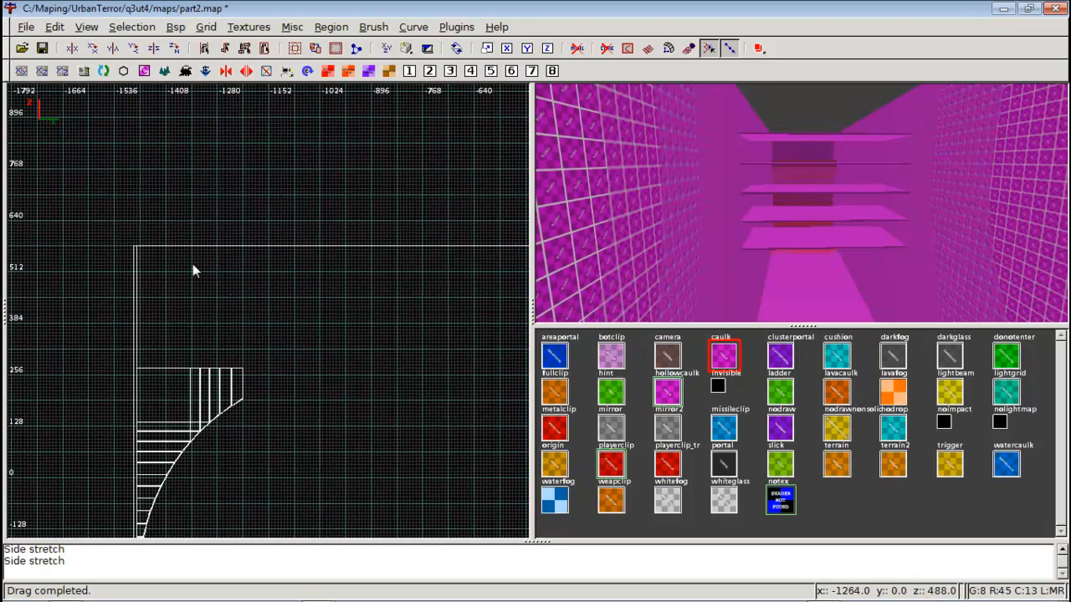
scroll(136, 253, "up", 2)
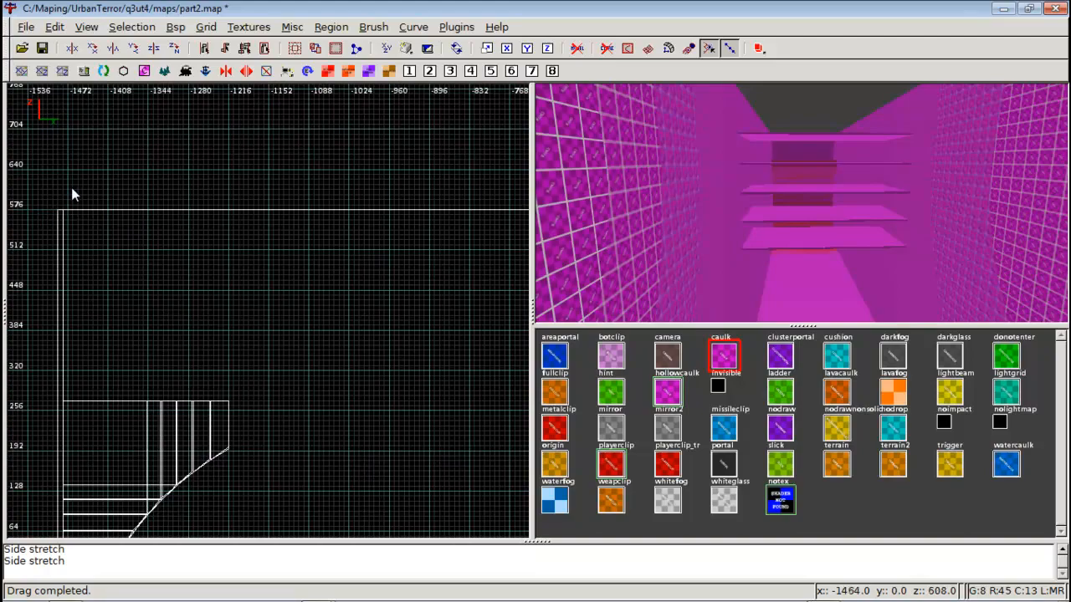
scroll(72, 188, "down", 6)
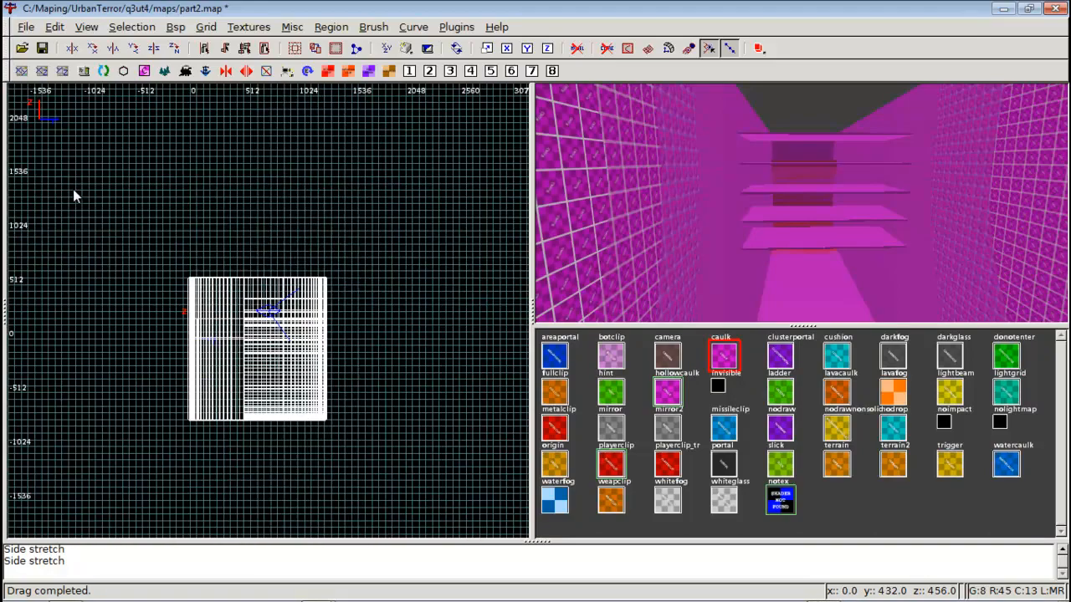
scroll(171, 224, "up", 4)
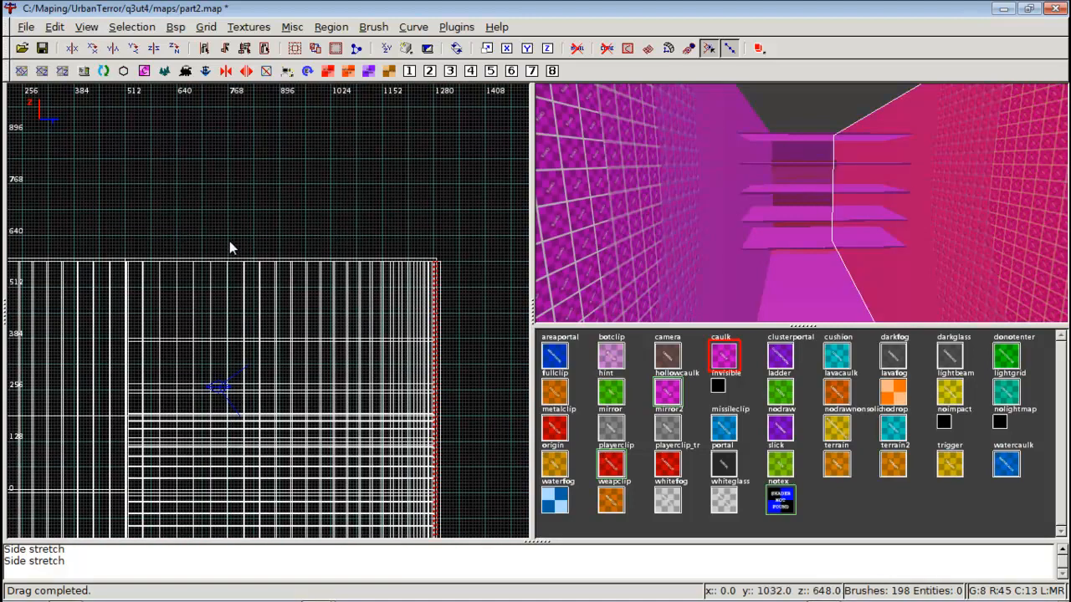
key("Escape")
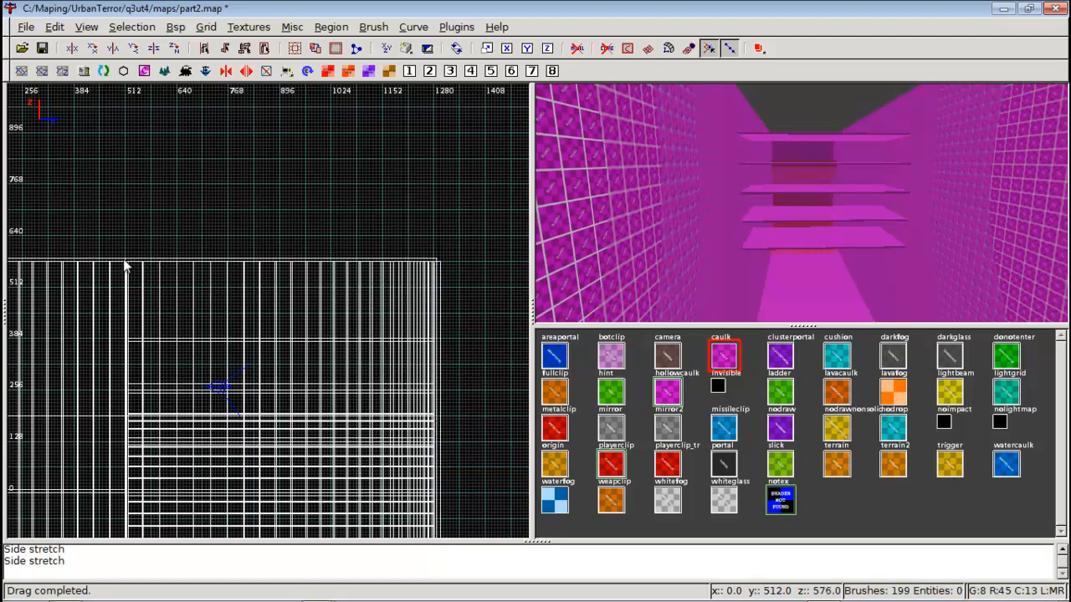
left_click_drag(149, 266, 439, 262)
key("ctrl+Tab")
scroll(361, 285, "down", 8)
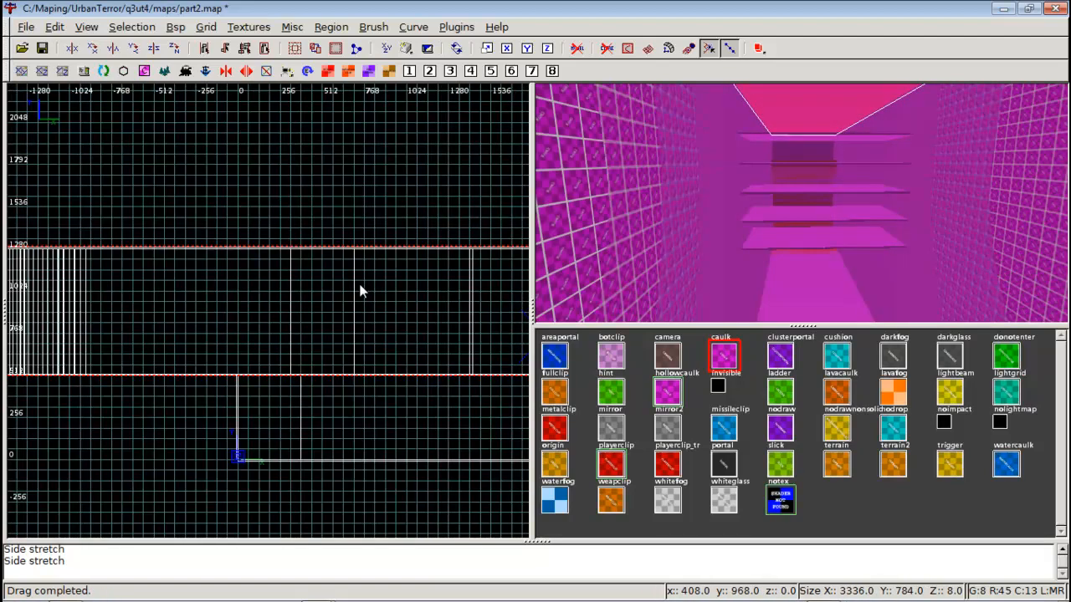
Check the corners of the new ceiling slab against the corridor walls and deselect it
scroll(361, 285, "up", 6)
right_click_drag(361, 285, 265, 303)
scroll(351, 289, "up", 4)
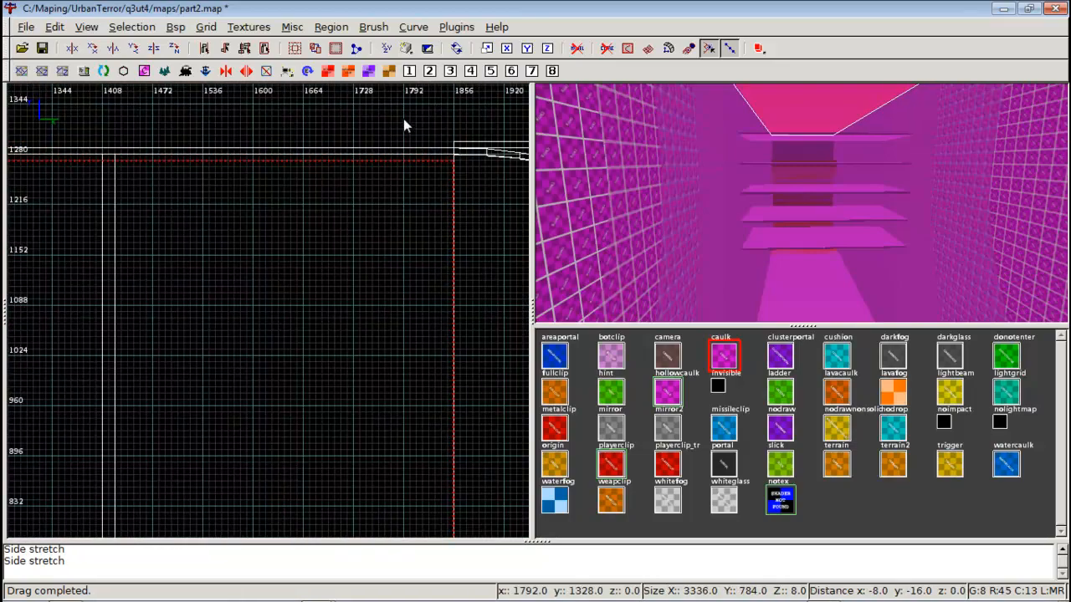
scroll(404, 114, "down", 1)
right_click_drag(404, 113, 464, 222)
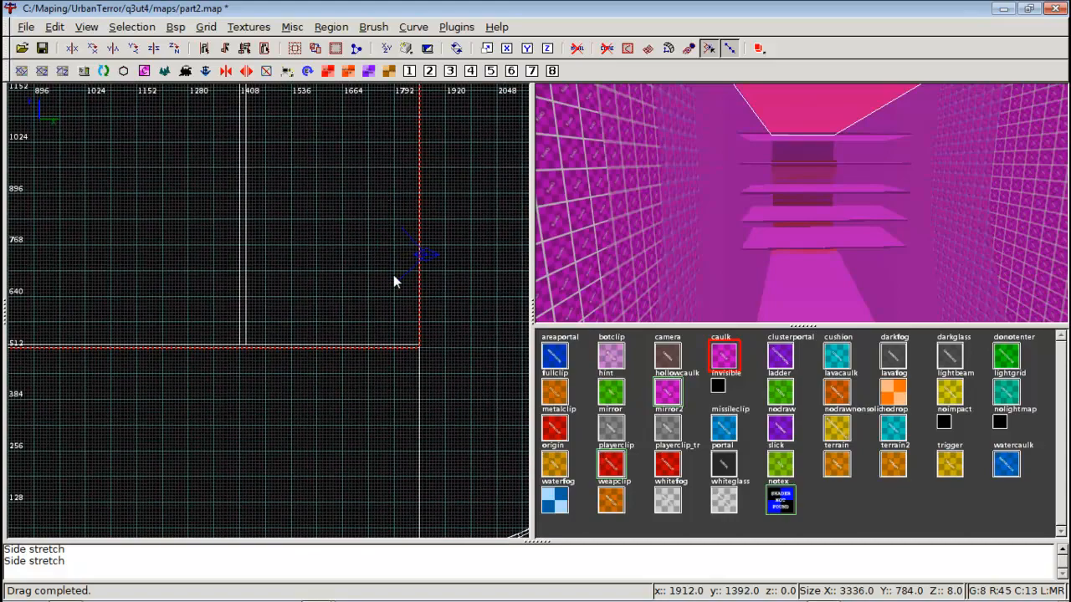
mouse_move(394, 274)
right_mouse_down()
mouse_move(334, 315)
mouse_move(1033, 300)
mouse_move(1070, 321)
mouse_move(1070, 333)
right_mouse_up()
right_click_drag(323, 316, 328, 316)
right_click(768, 223)
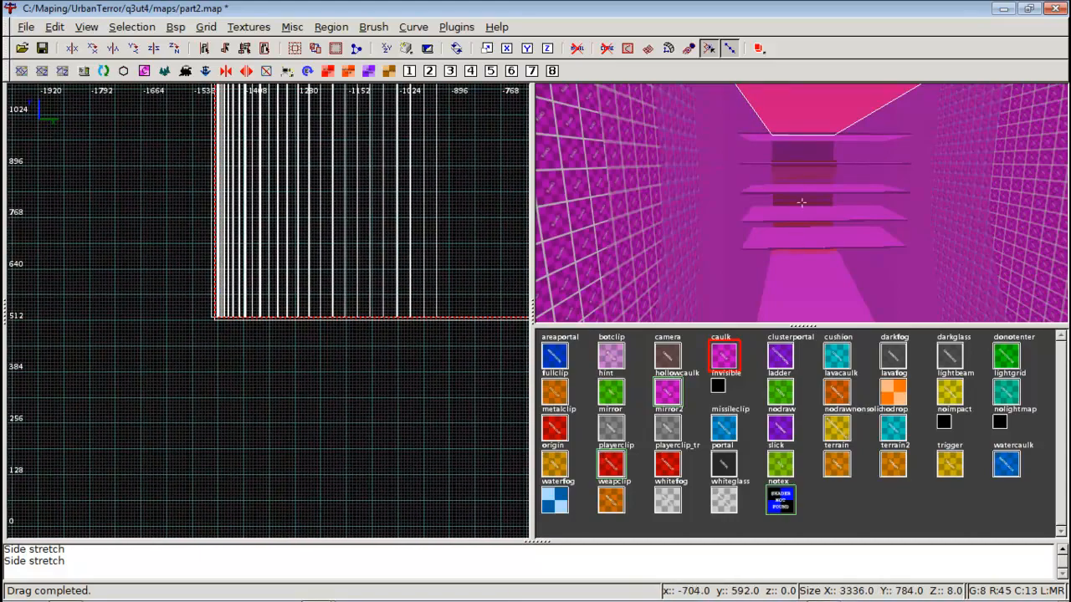
right_click(768, 224)
key("Escape")
Inspect the junction between the corridor and the large curved end for openings that still need closing
right_click(768, 223)
key("Up")
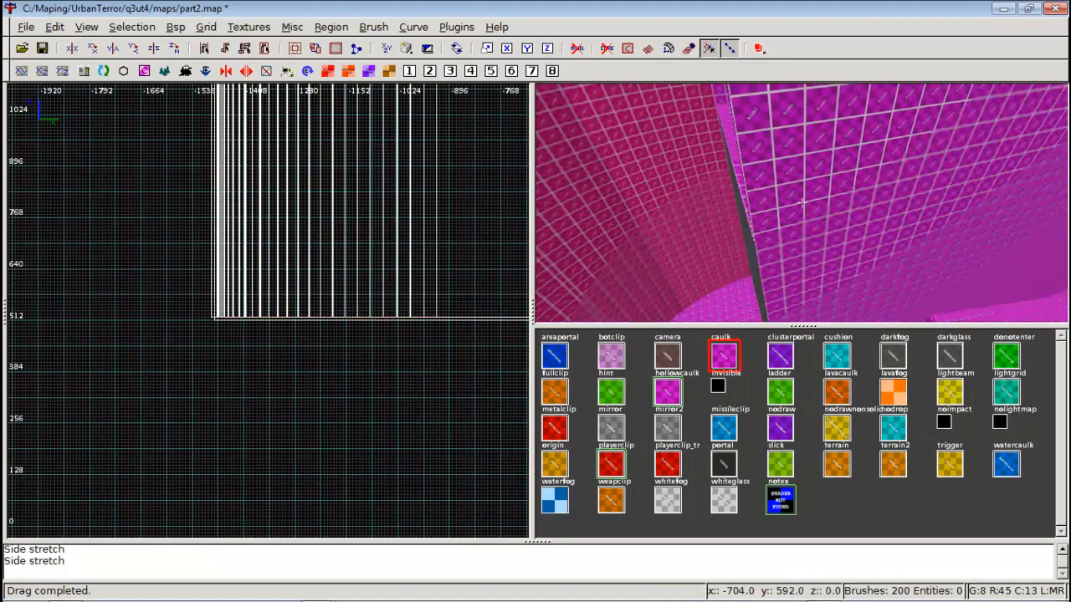
key("Up")
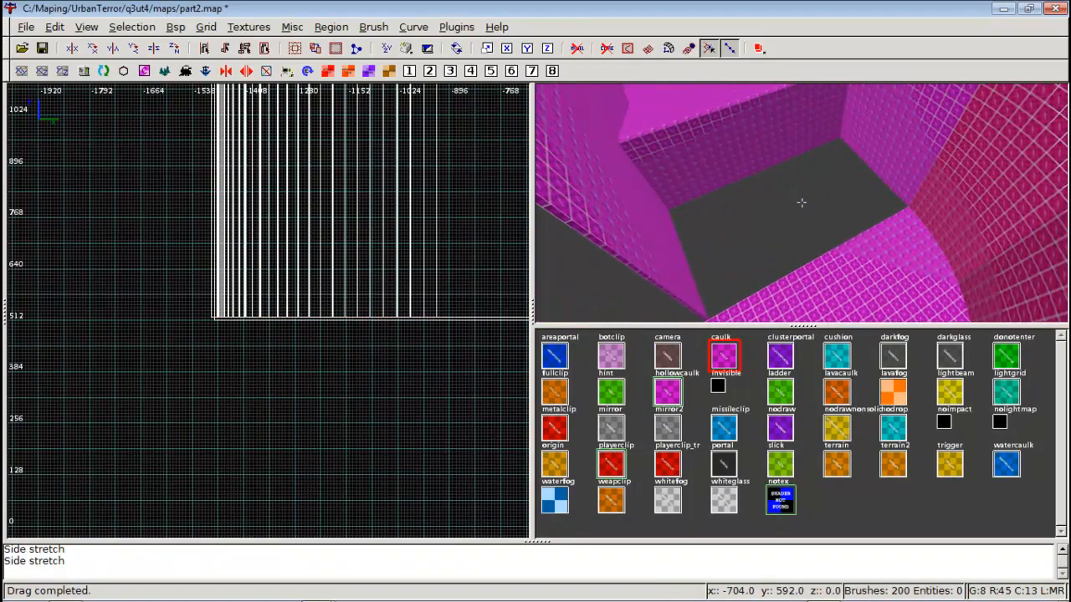
key("Right")
right_click(802, 203)
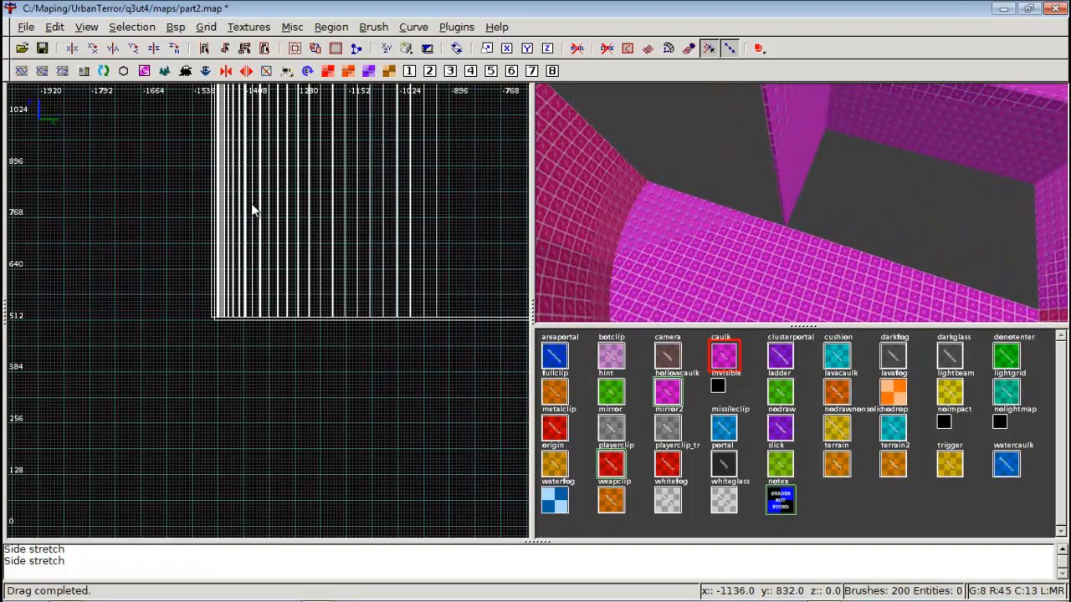
scroll(353, 235, "down", 7)
right_click_drag(347, 241, 157, 230)
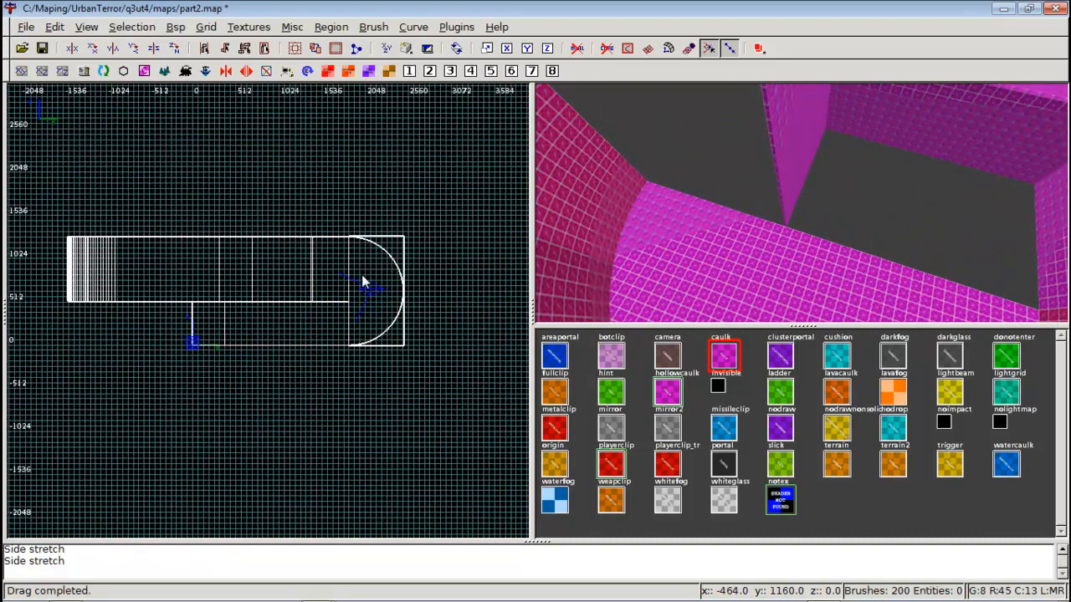
scroll(362, 275, "up", 3)
right_click_drag(361, 275, 268, 241)
scroll(361, 273, "up", 3)
right_click(361, 273)
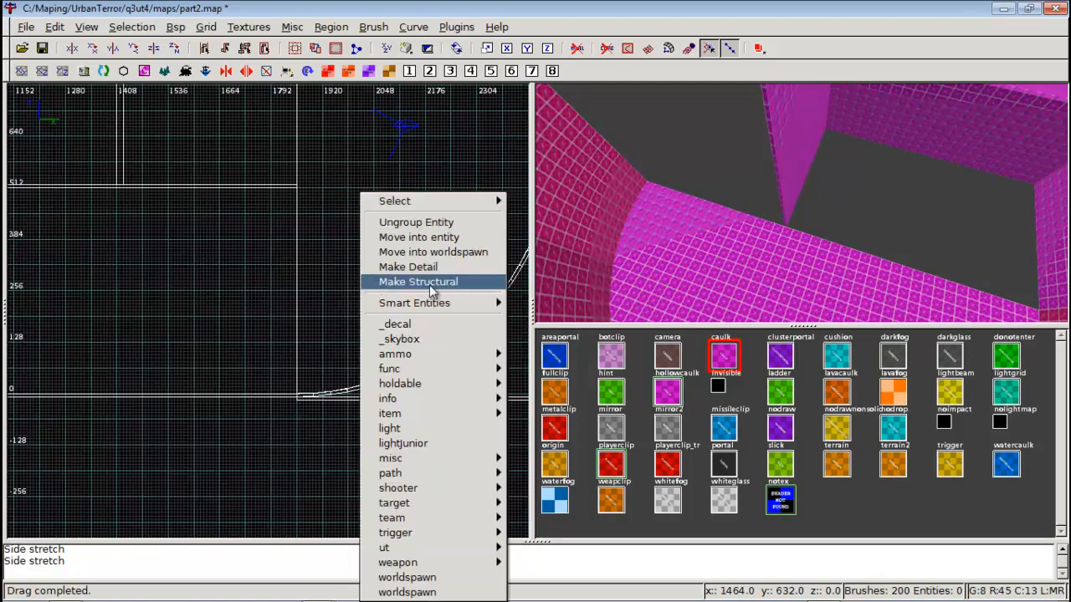
left_click(227, 251)
Draw a caulk wall 8 by 520 units along the curved end's open edge below Y 512 and lower its top to Z 0
right_click(726, 155)
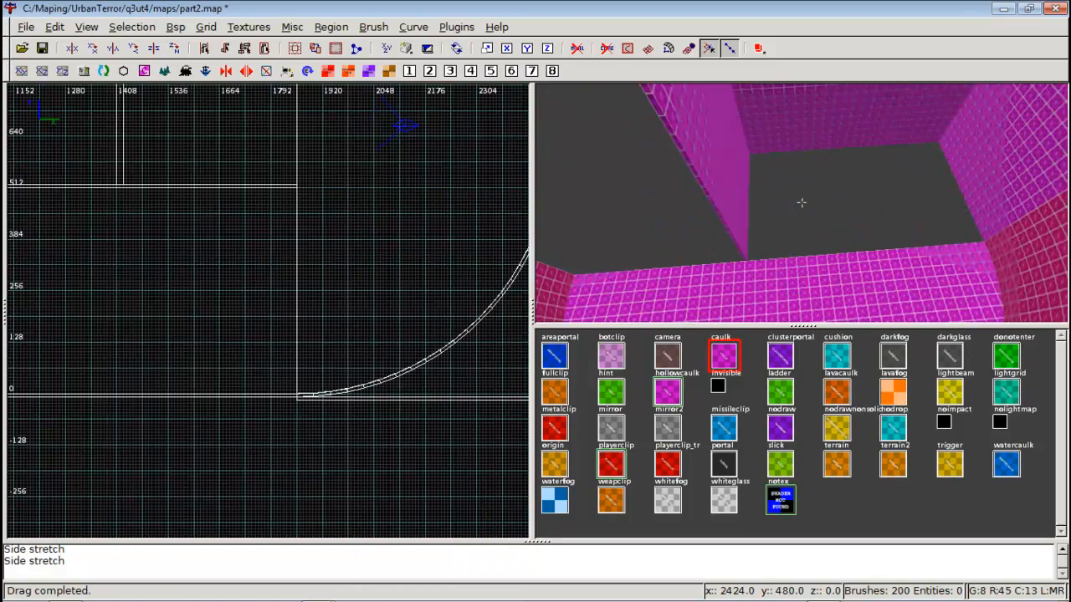
right_click(801, 203)
left_click(801, 203, "shift")
key("Escape")
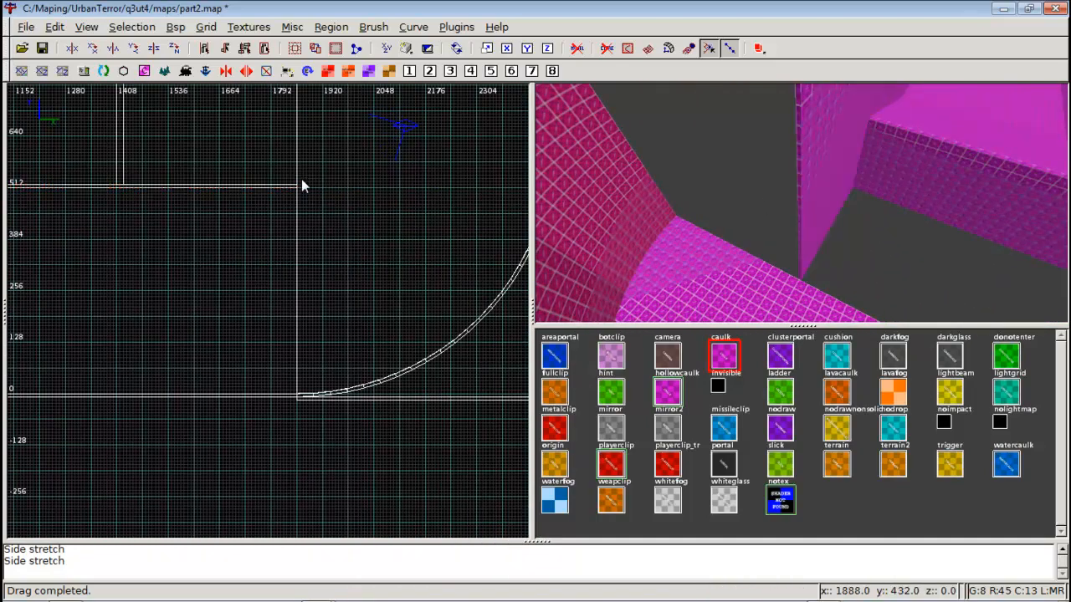
left_click_drag(295, 189, 299, 398)
scroll(323, 383, "up", 2)
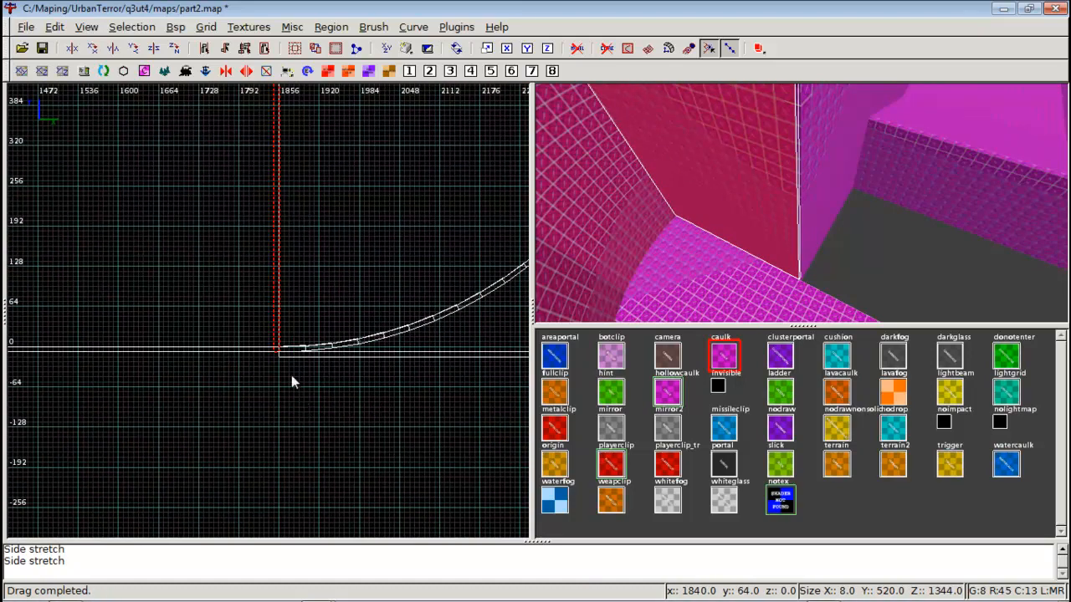
scroll(307, 318, "down", 5)
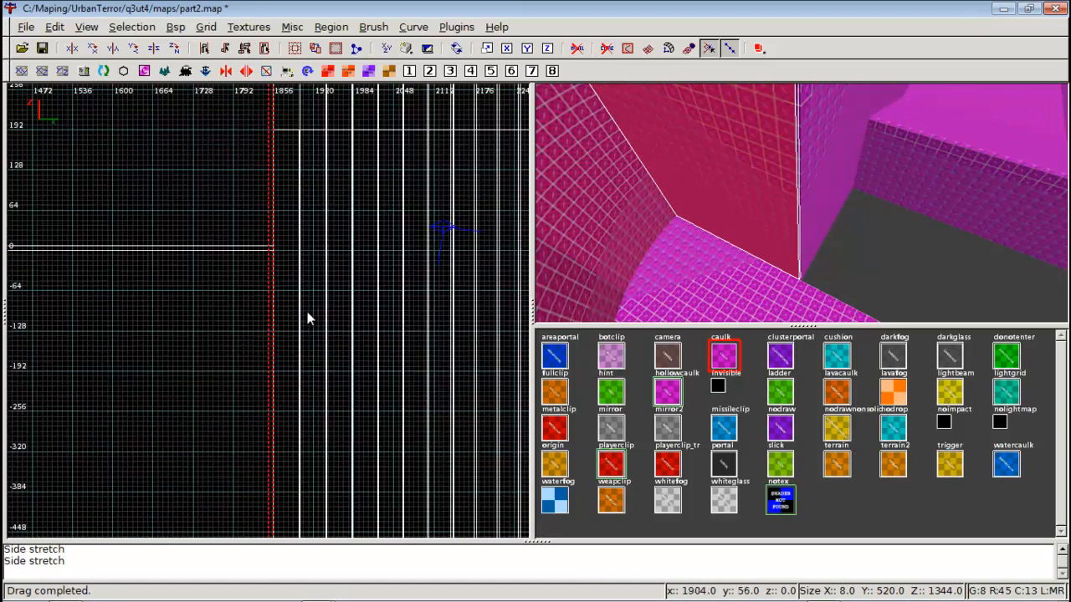
key("ctrl+Tab")
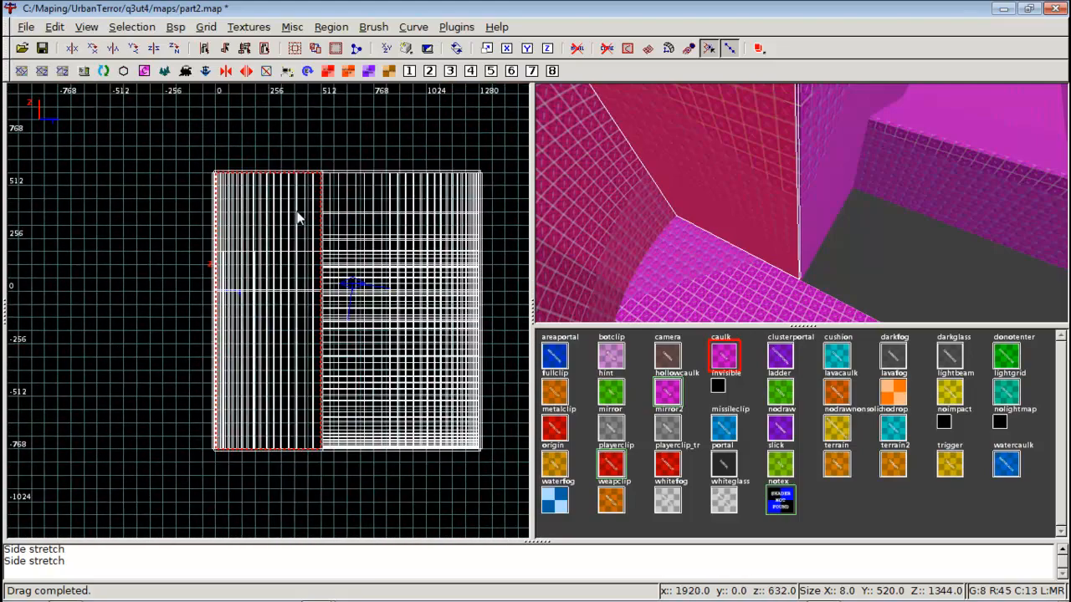
scroll(304, 237, "up", 5)
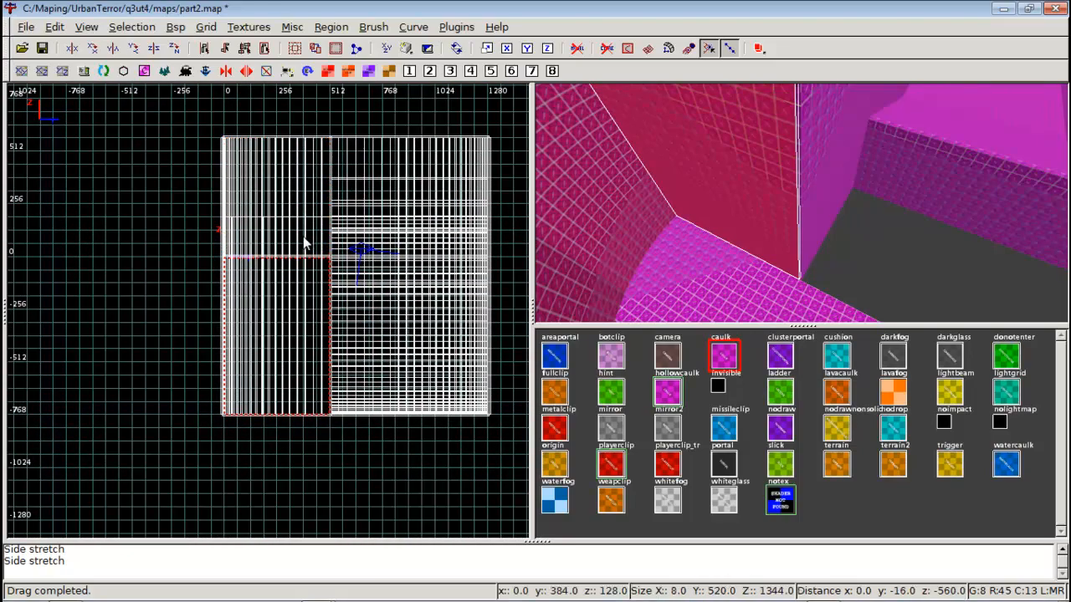
key("Escape")
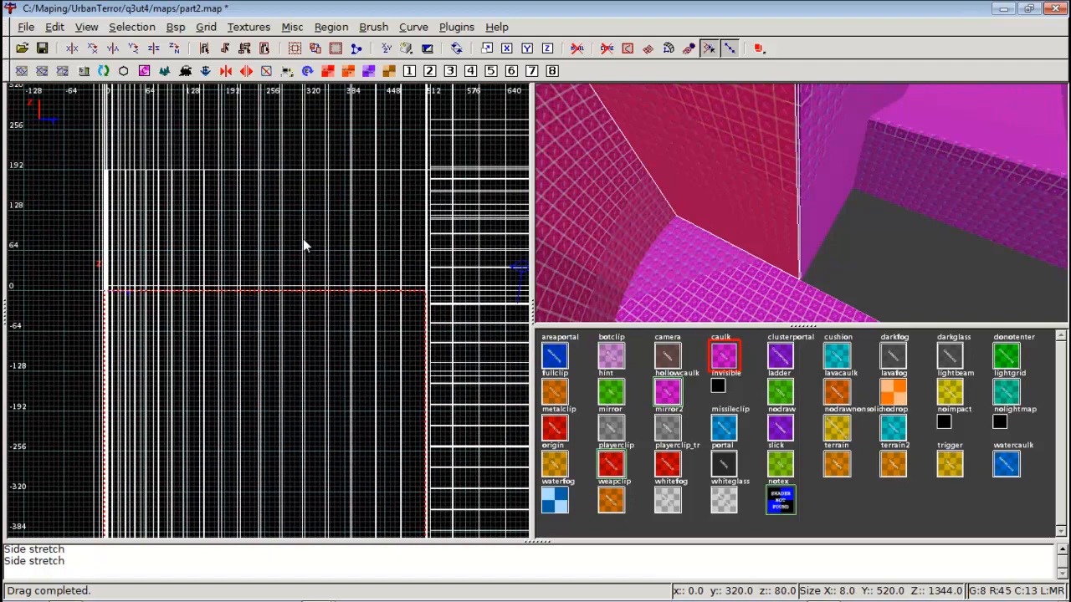
Draw an 8-unit-thick caulk floor slab measuring 432 by 760 units beside the curved end, using the curved end's floor for its height
right_click(697, 168)
key("Down")
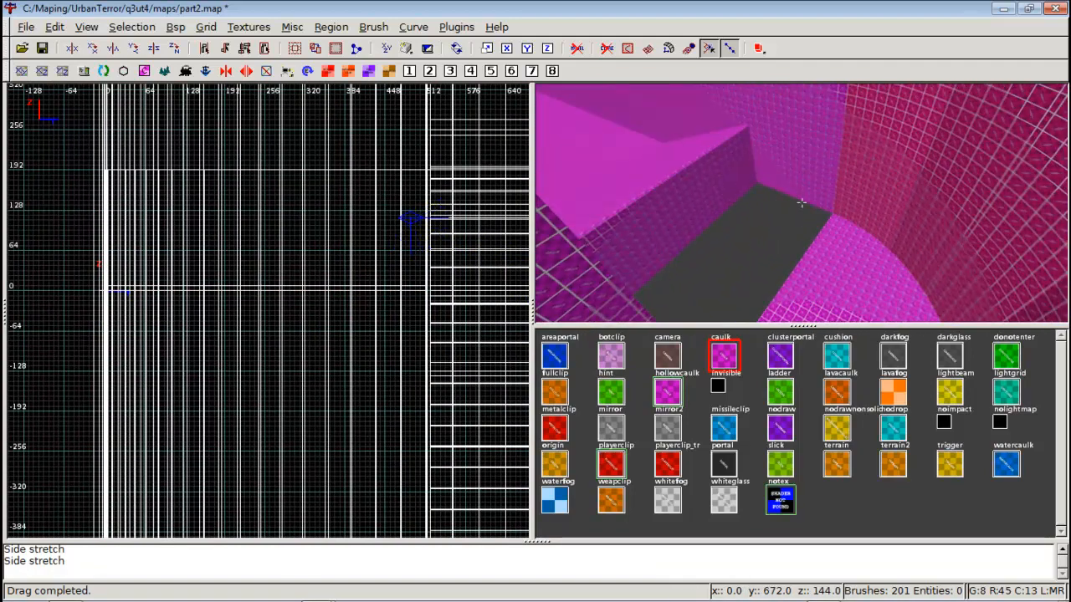
key("Up")
key("ctrl+Tab")
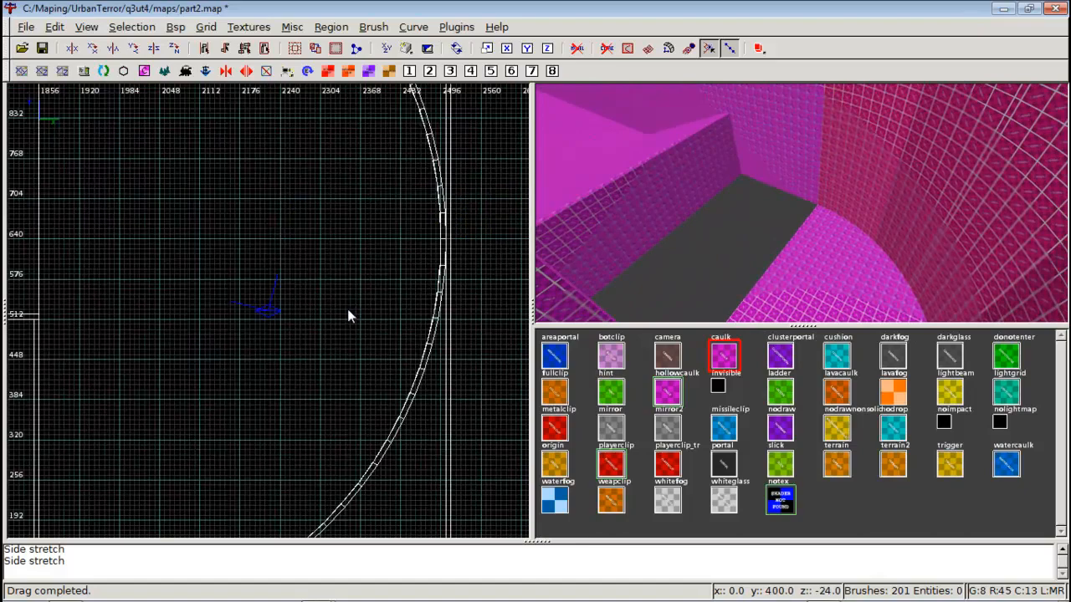
scroll(346, 311, "down", 6)
right_click_drag(331, 312, 480, 354)
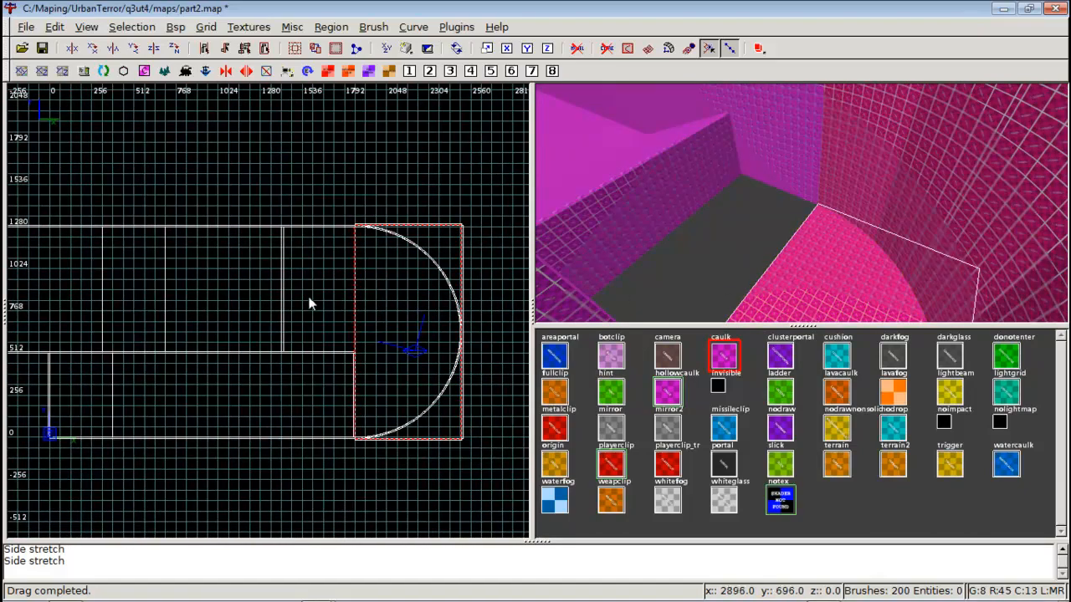
key("Escape")
scroll(309, 298, "up", 3)
mouse_move(309, 298)
right_mouse_down()
mouse_move(280, 337)
mouse_move(251, 344)
mouse_move(240, 298)
right_mouse_up()
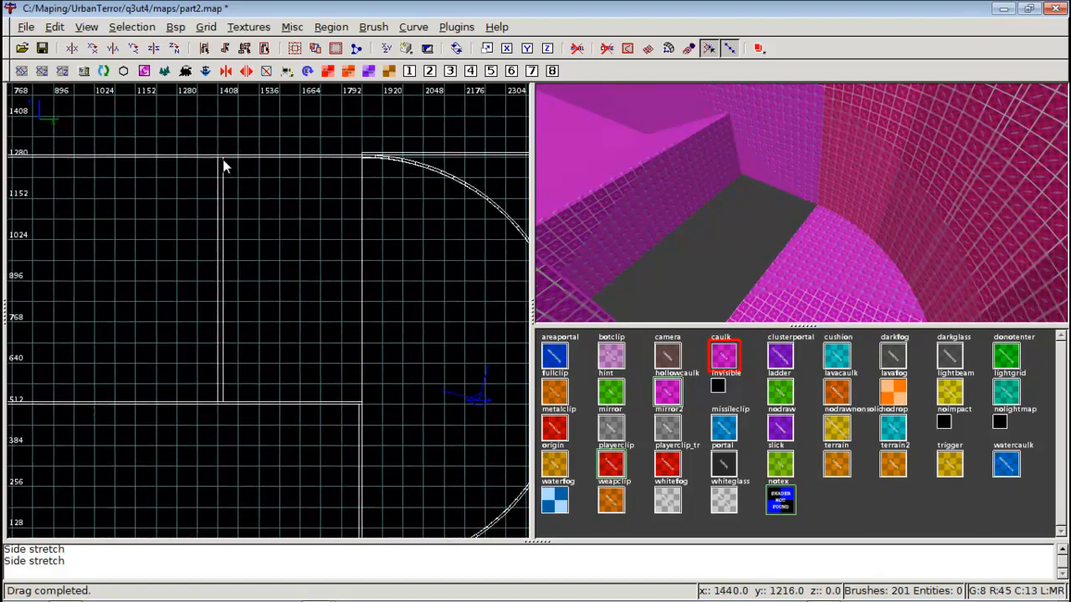
left_click_drag(224, 159, 363, 408)
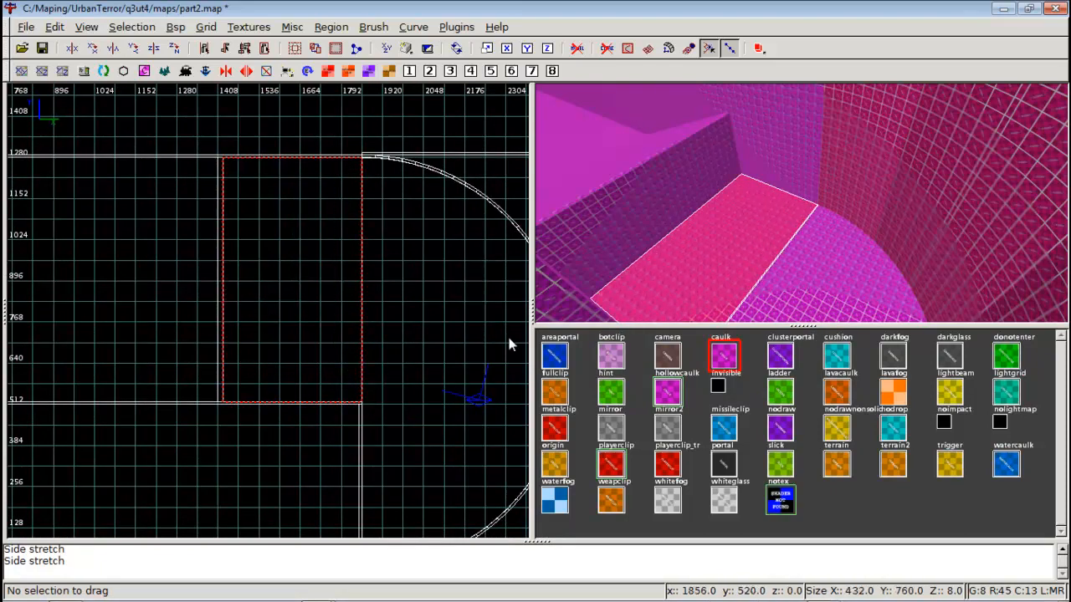
left_click(738, 240, "shift")
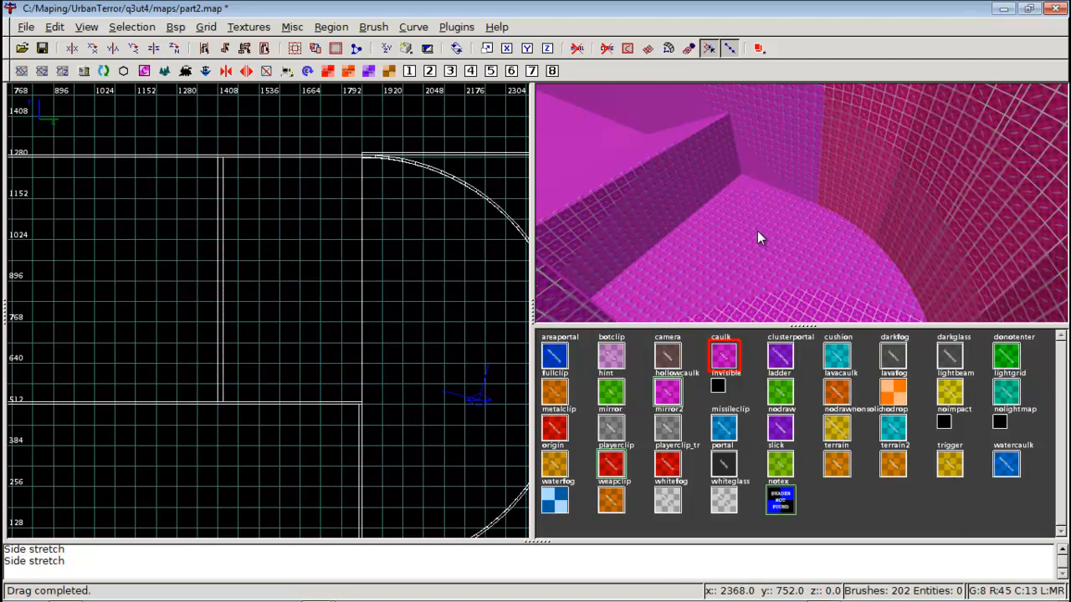
Inspect the closed-off area around the curved end, from the corridor to the curved wall's edge
right_click(757, 232)
key("Right")
key("Right")
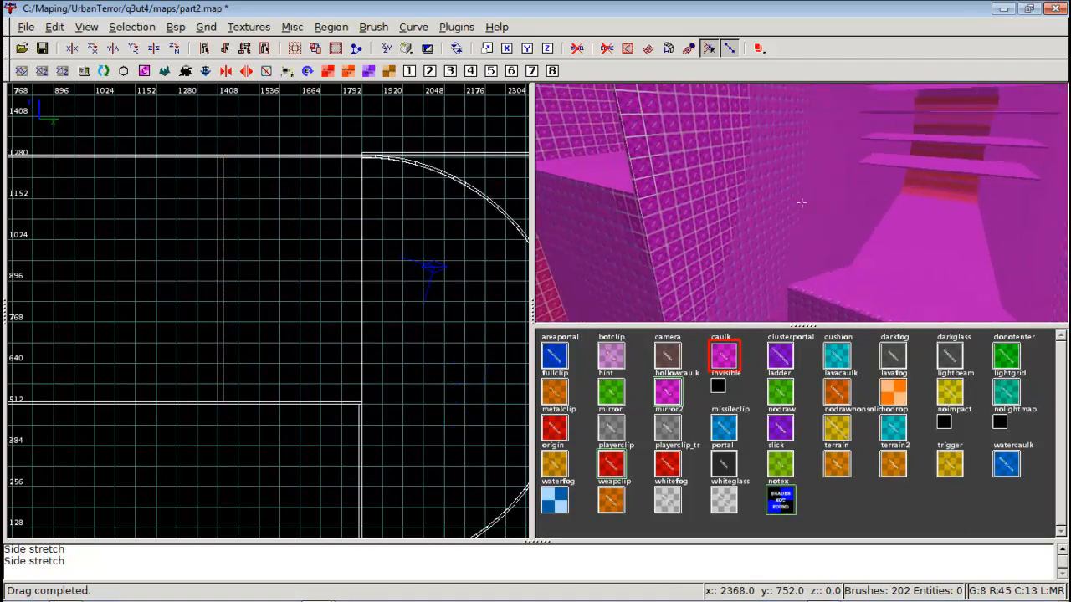
key("Left")
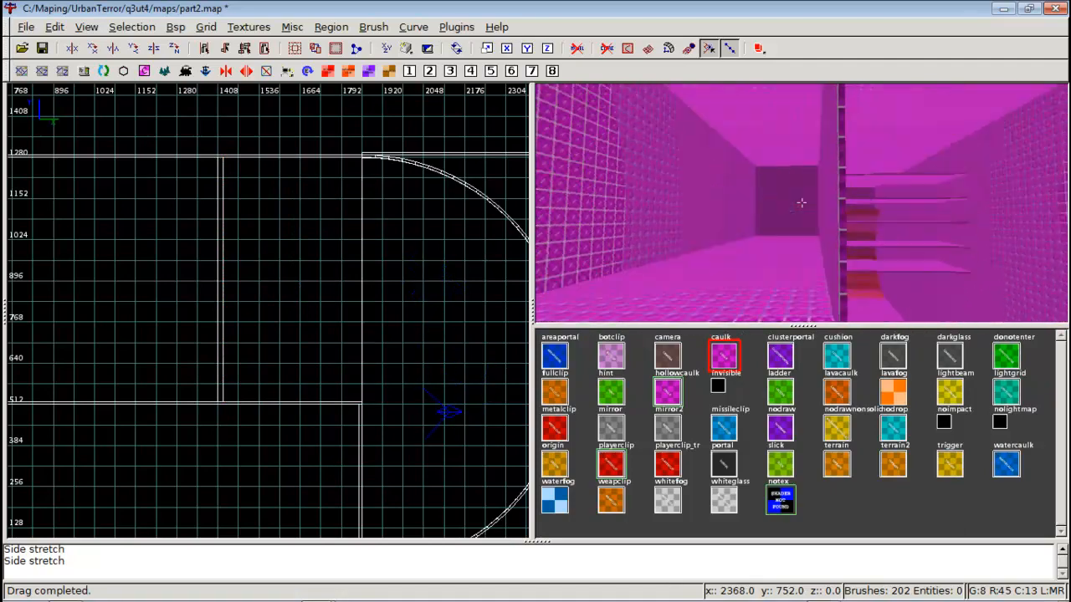
key("Right")
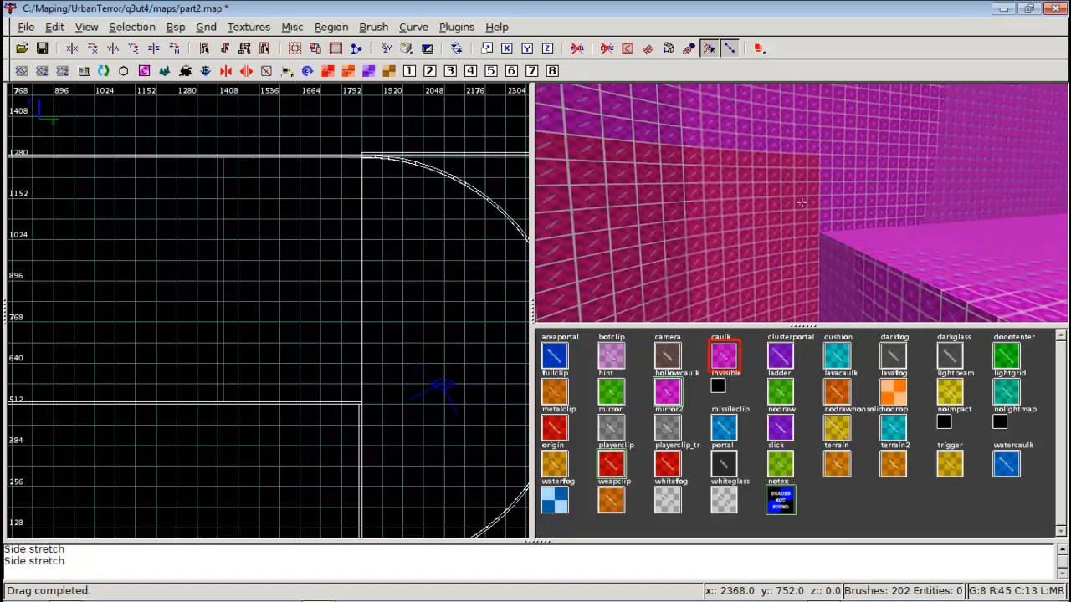
right_click(801, 211)
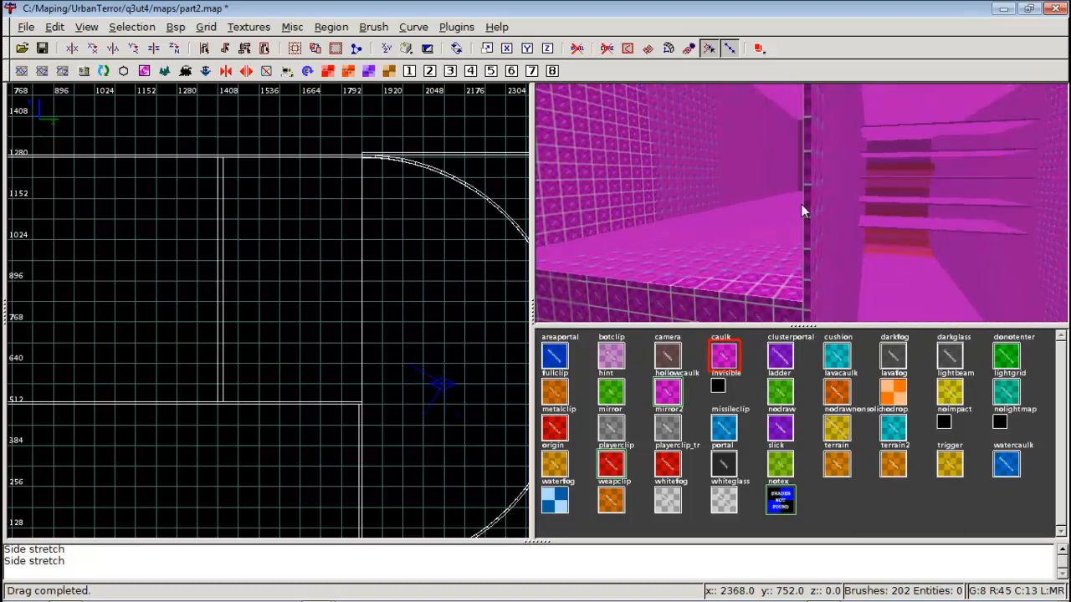
right_click(682, 216)
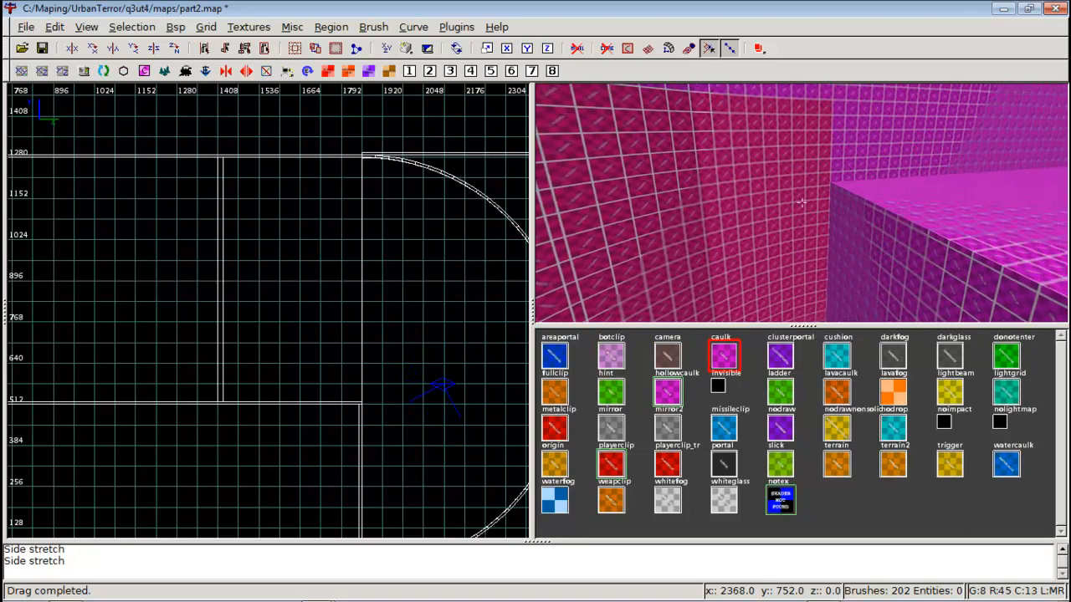
right_click(801, 201)
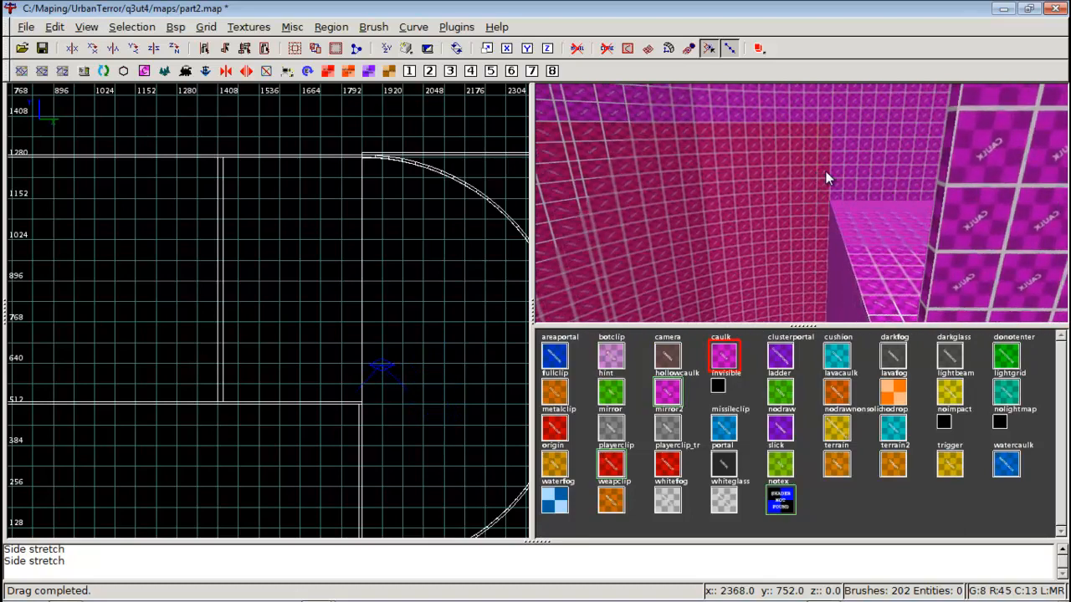
Select all the brushes forming the large curved end wall and make them detail
left_click_drag(825, 173, 574, 241, "shift")
right_click(574, 241)
right_click(801, 203)
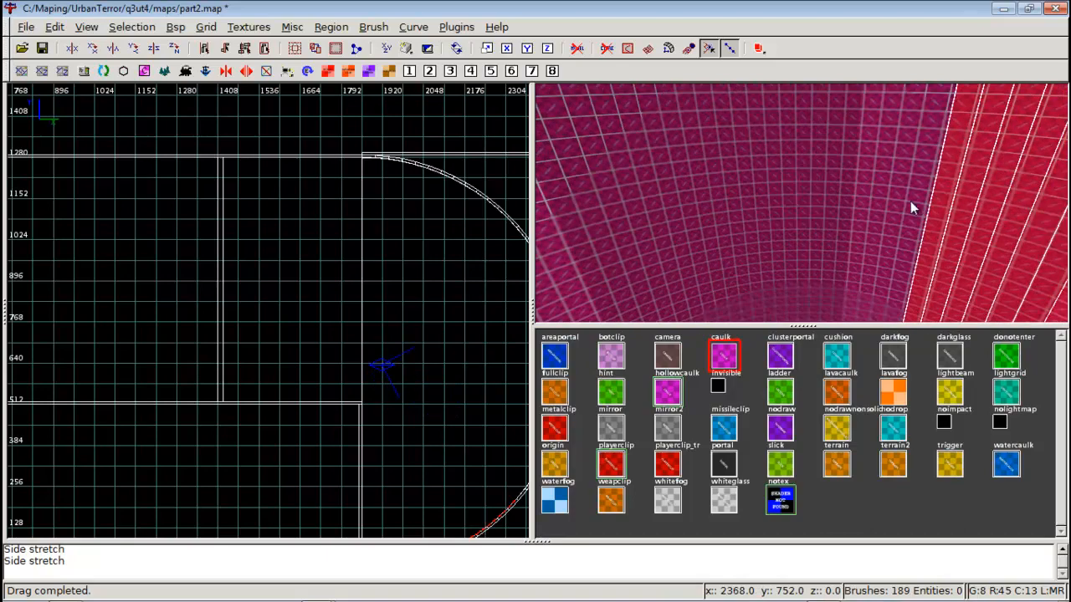
left_click_drag(912, 200, 600, 219, "shift")
right_click(599, 219)
right_click(802, 203)
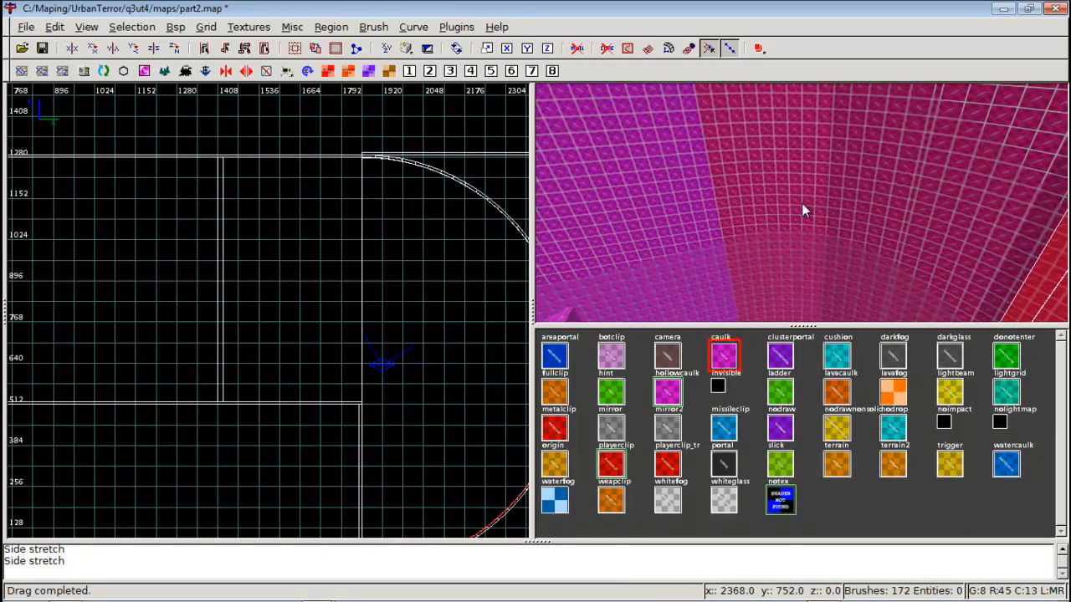
mouse_move(1035, 249)
left_mouse_down("shift")
mouse_move(828, 216)
mouse_move(740, 215)
left_mouse_up("shift")
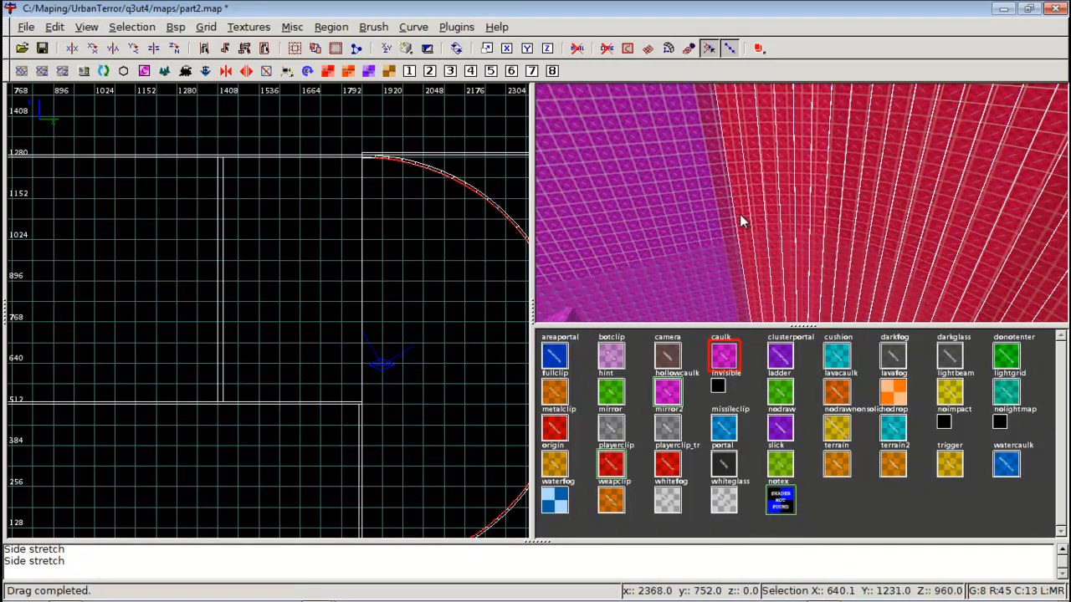
right_click(789, 215)
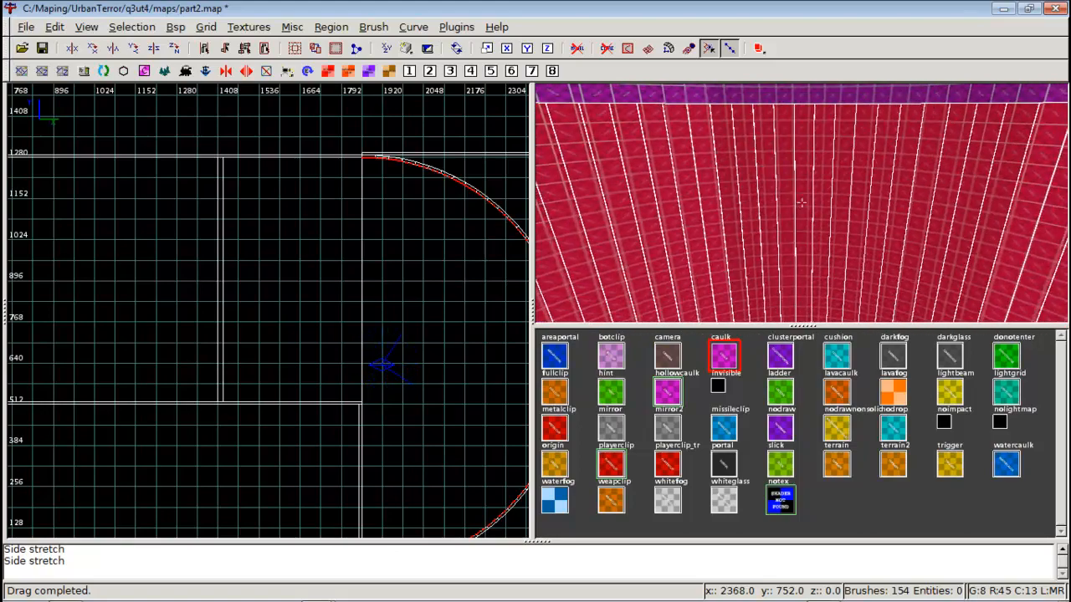
right_click(801, 201)
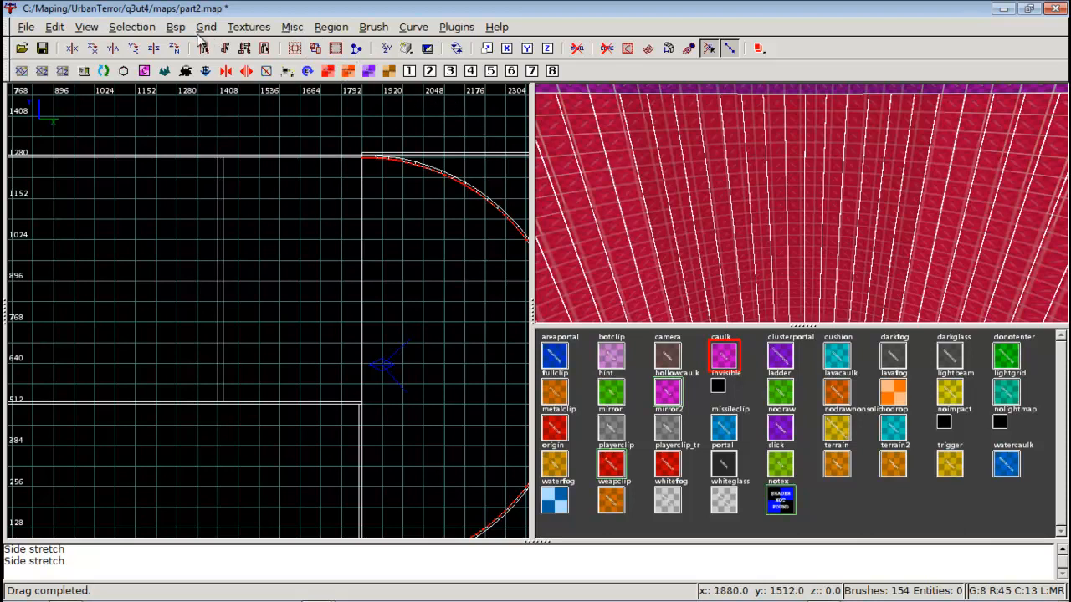
left_click(149, 34)
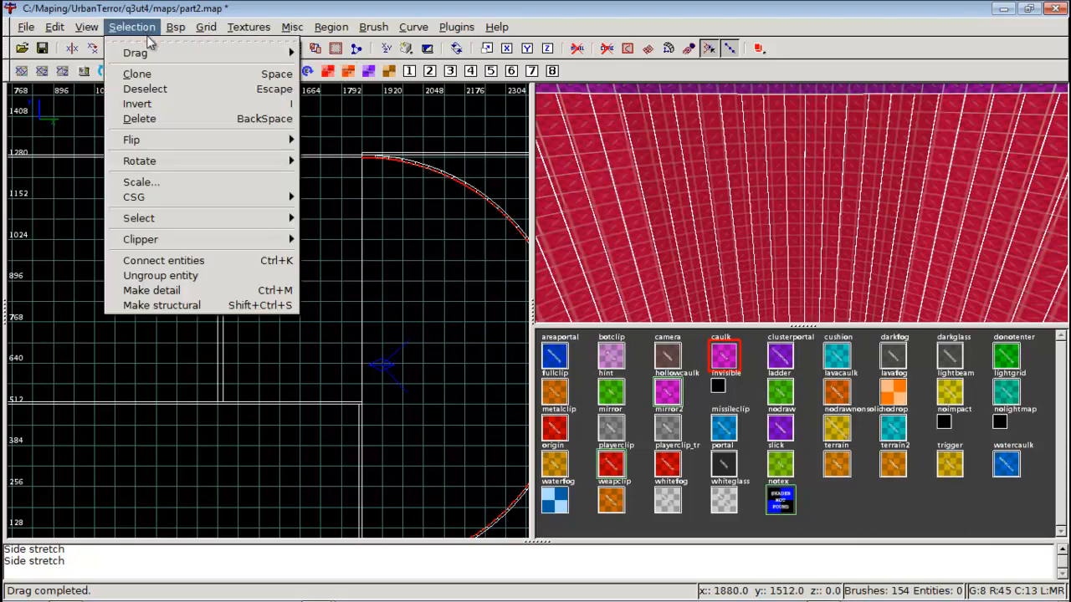
left_click(231, 297)
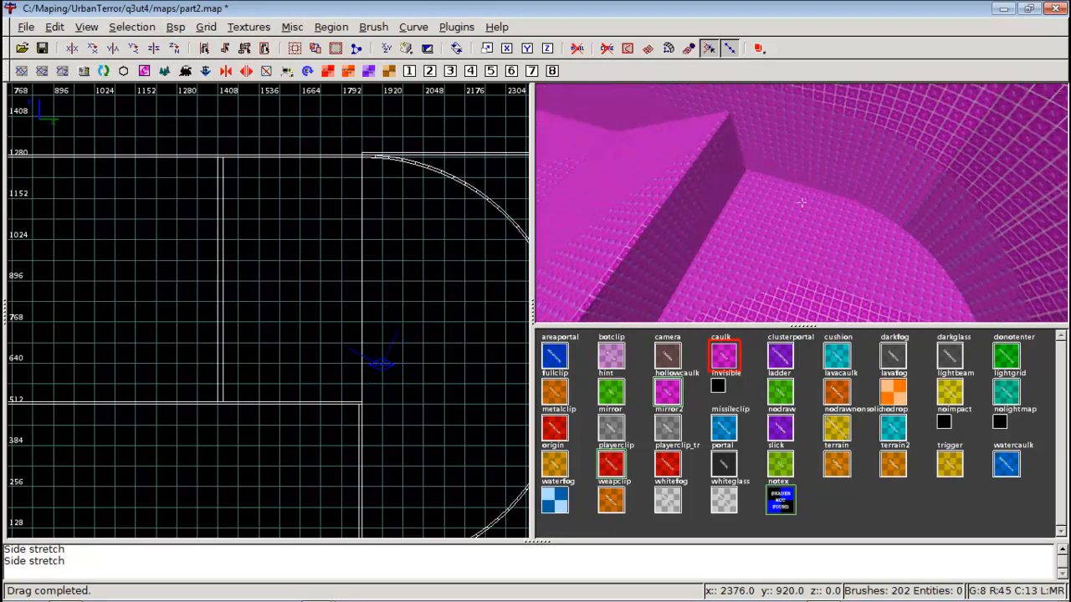
right_click(801, 202)
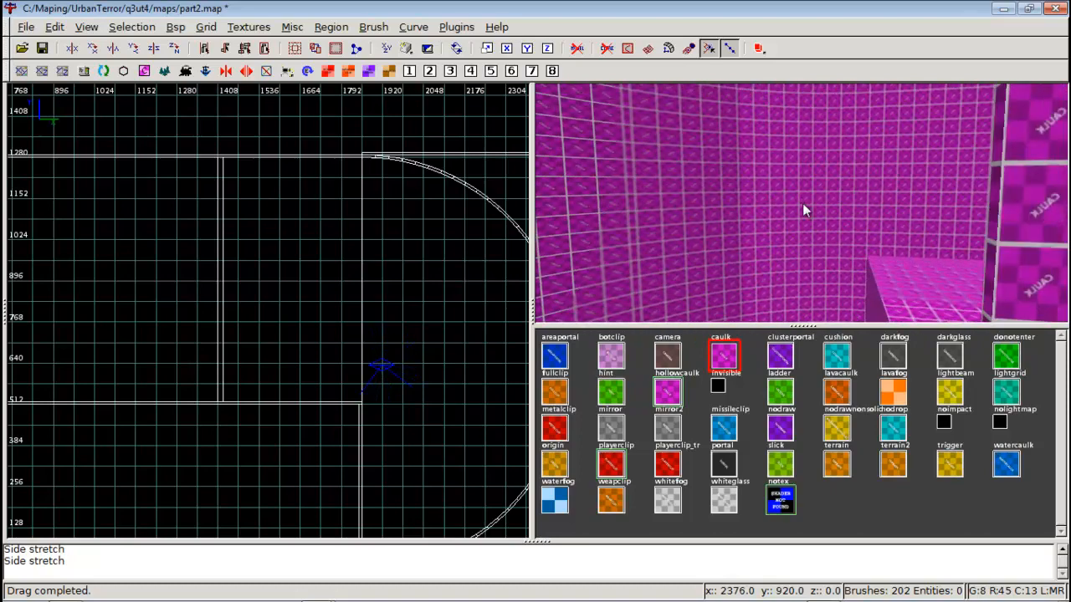
Select every wall segment around the corridor's rounded end and convert the selection to detail
left_click(857, 202, "shift")
left_click(809, 211, "shift")
left_click_drag(815, 206, 536, 260, "shift")
right_click(601, 251)
right_click(802, 203)
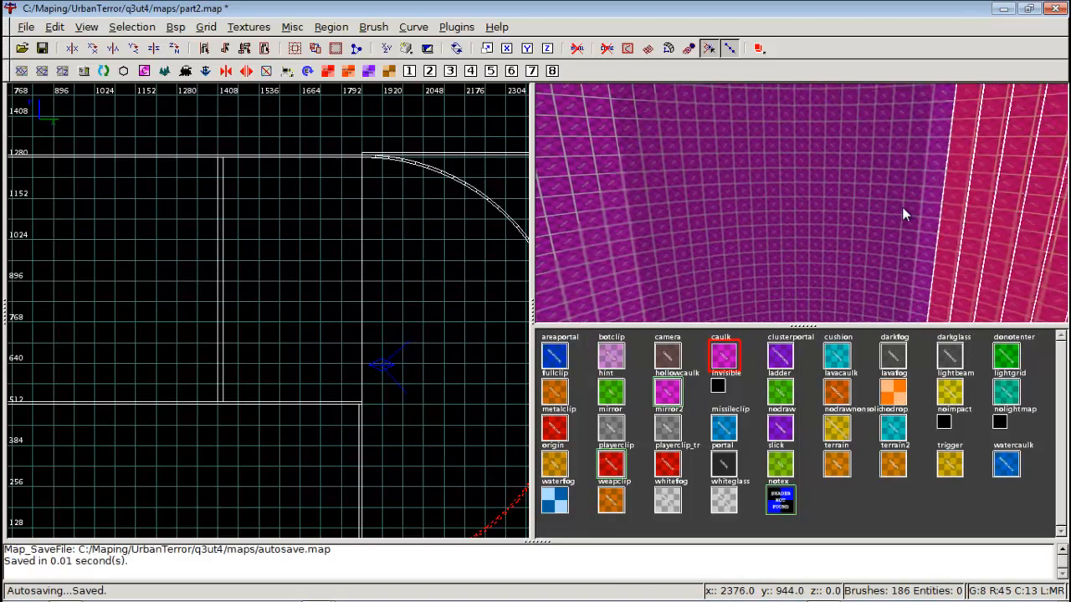
left_click_drag(937, 208, 628, 229, "shift")
right_click(623, 230)
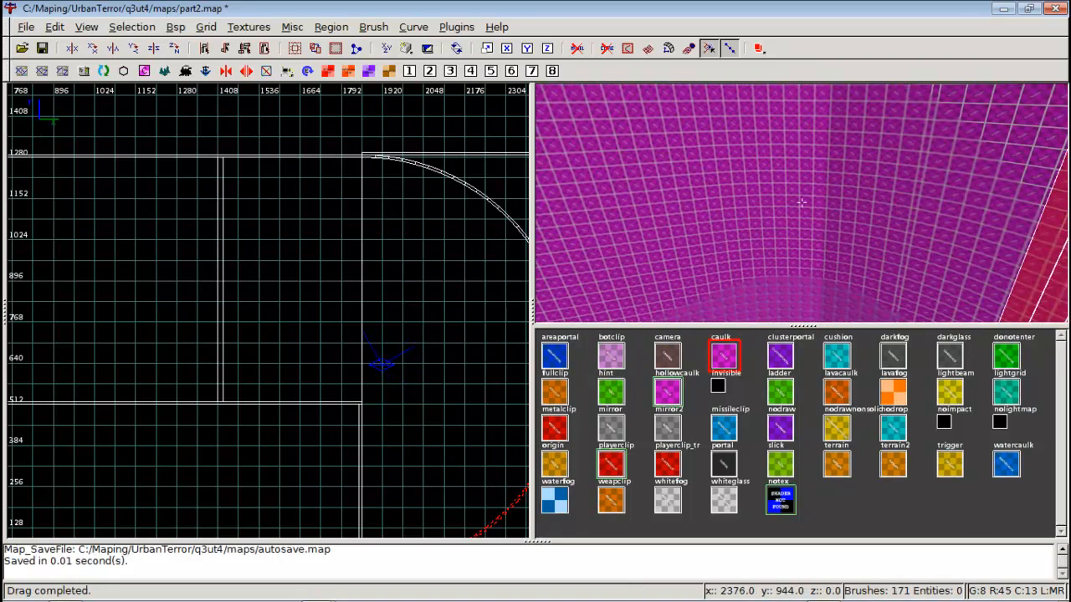
mouse_move(1013, 226)
left_mouse_down("shift")
mouse_move(797, 215)
mouse_move(668, 236)
left_mouse_up("shift")
left_click(670, 238, "shift")
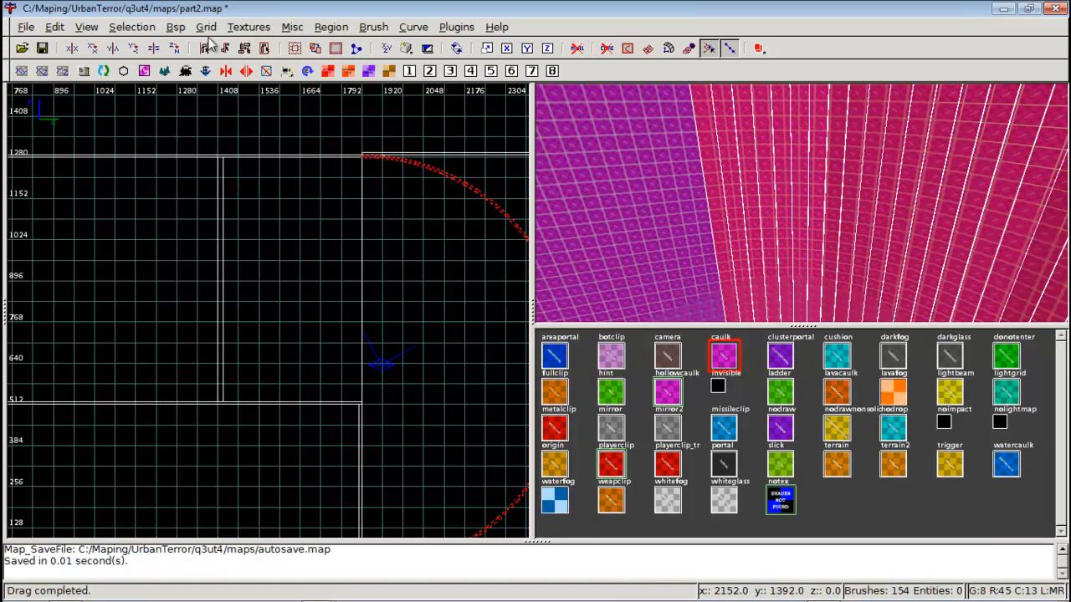
left_click(131, 27)
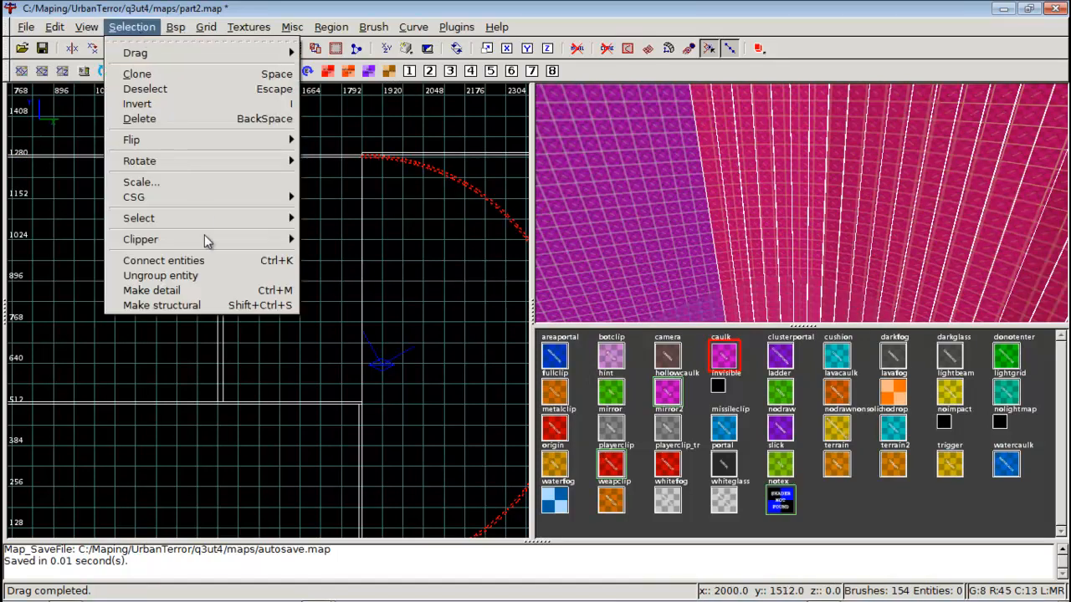
left_click(230, 293)
Examine from the side where the sloped ramp and its back wall meet the corridor floor
right_click(636, 209)
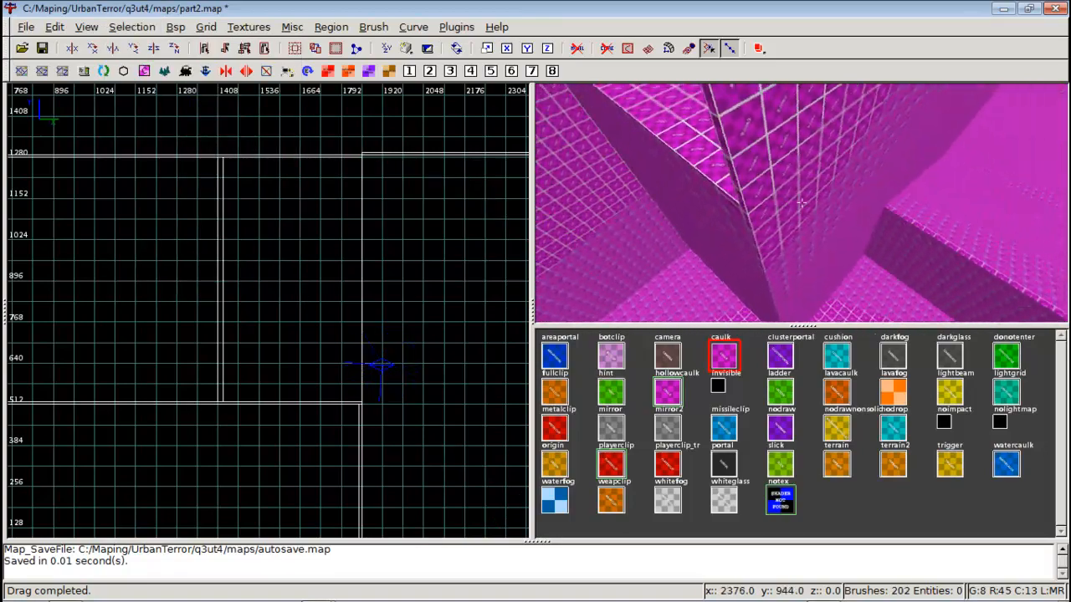
key("Up")
key("Left")
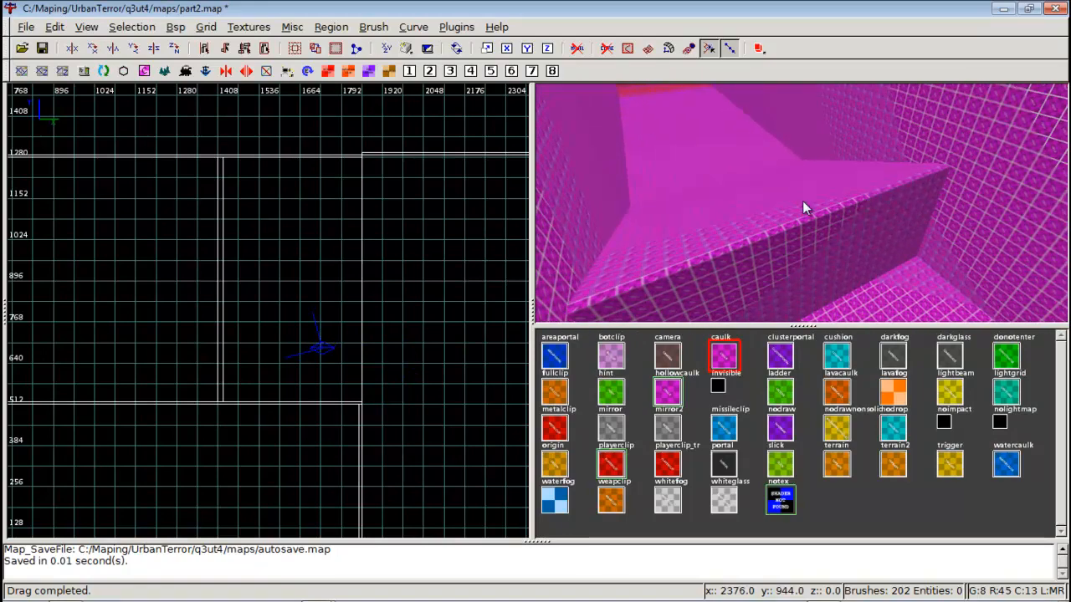
left_click(803, 207, "shift")
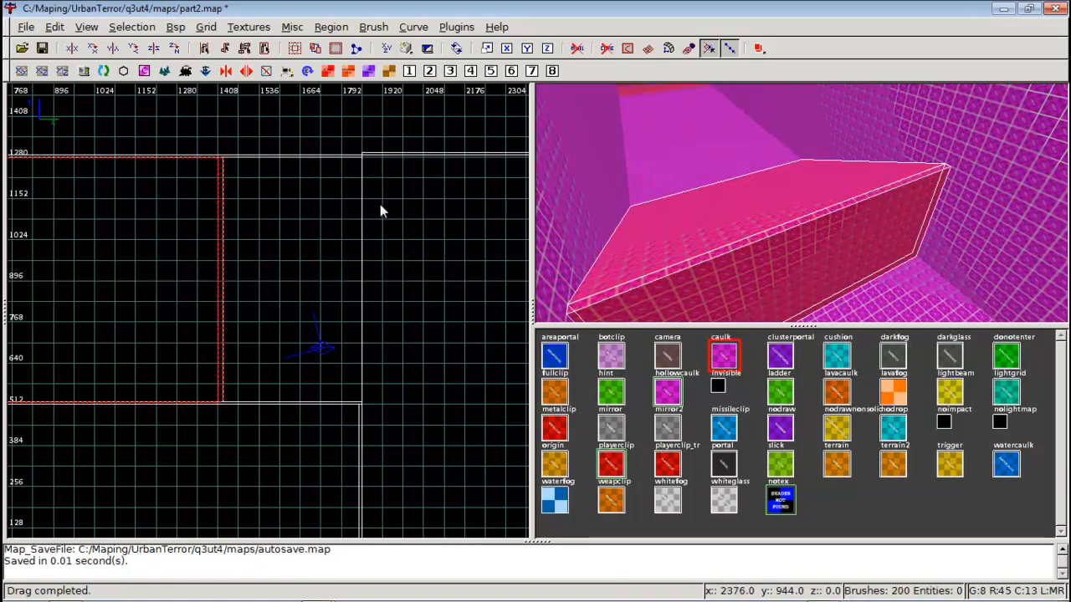
right_click_drag(380, 204, 303, 211)
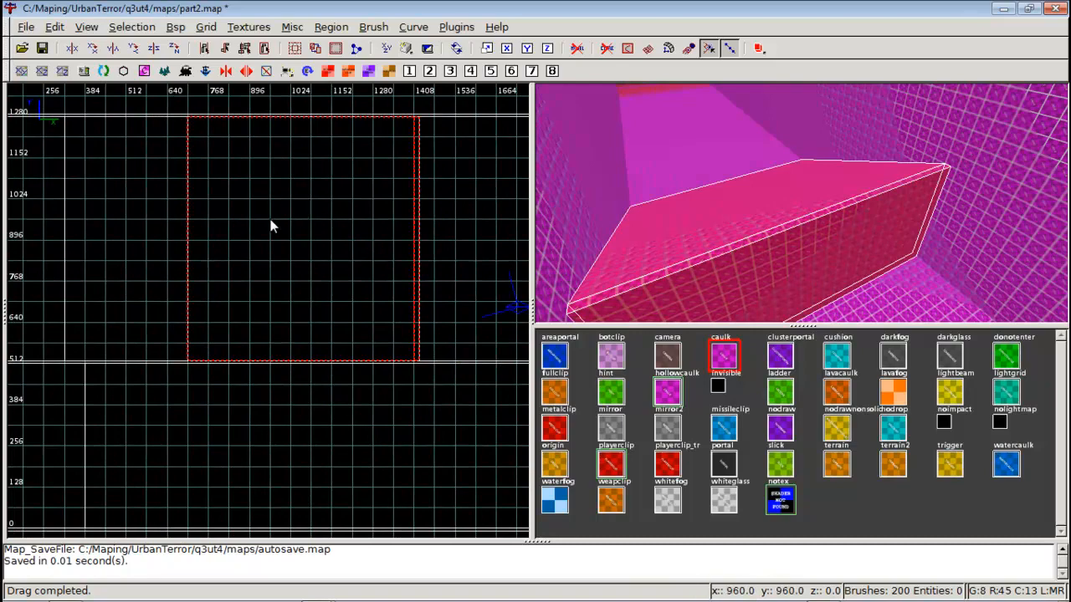
key("ctrl+Tab")
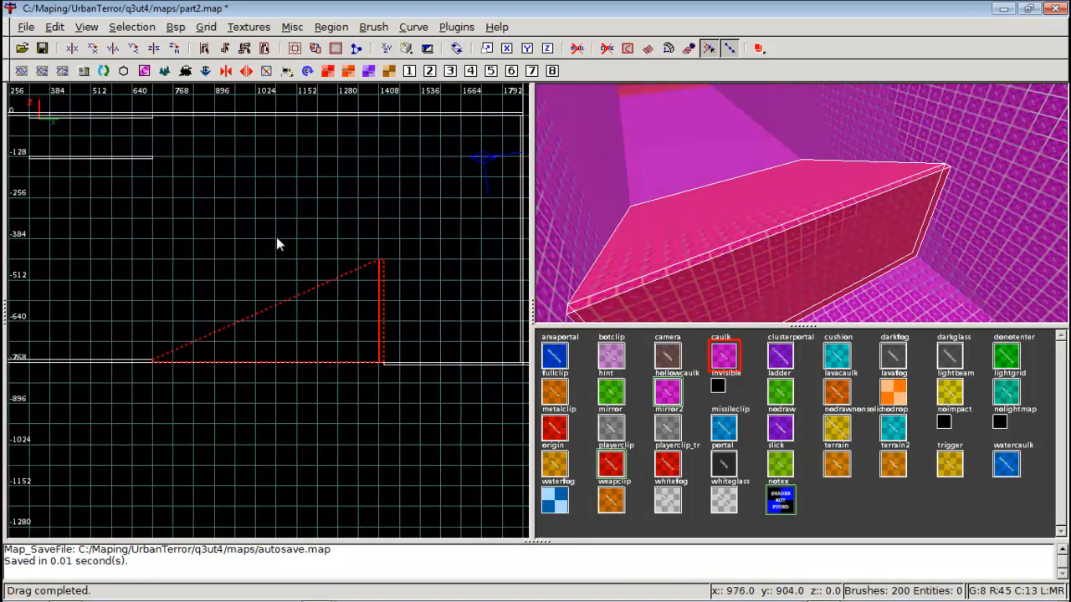
scroll(277, 237, "up", 3)
scroll(278, 239, "up", 1)
mouse_move(278, 241)
right_mouse_down()
mouse_move(148, 248)
mouse_move(446, 247)
mouse_move(308, 249)
right_mouse_up()
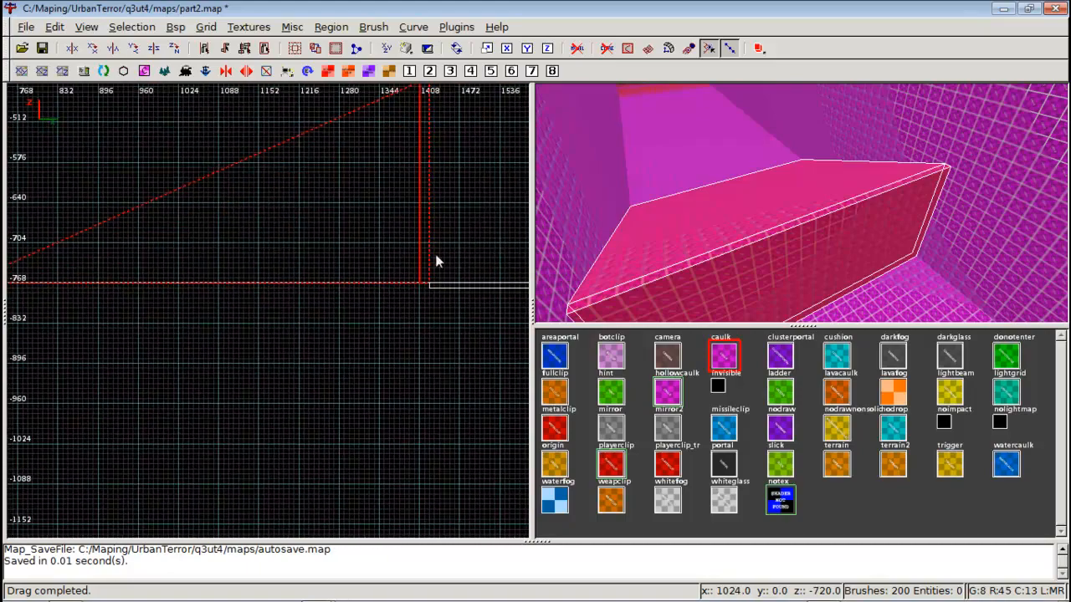
key("Escape")
Stretch the 8-unit caulk floor slab underneath the ramp so that it reaches the ramp's foot
right_click(870, 304)
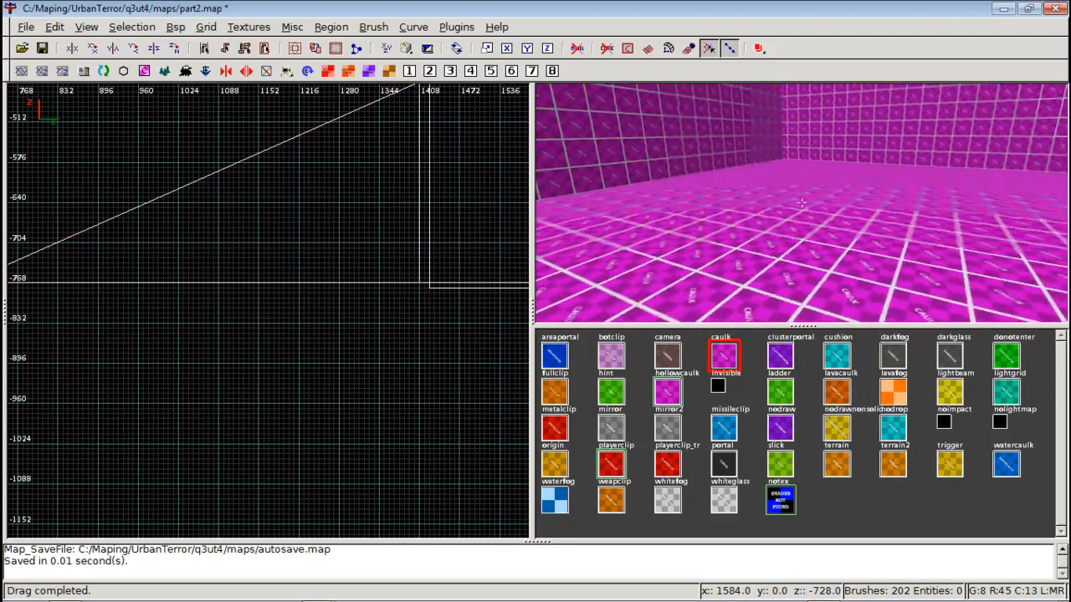
right_click(802, 204)
left_click(634, 218, "shift")
scroll(345, 242, "down", 3)
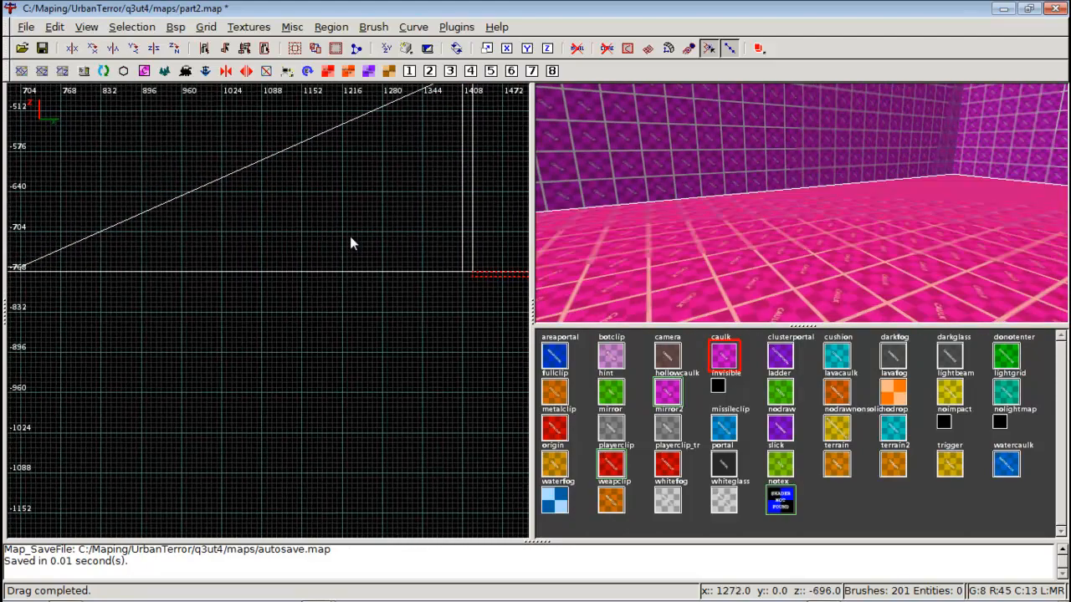
scroll(410, 243, "up", 1)
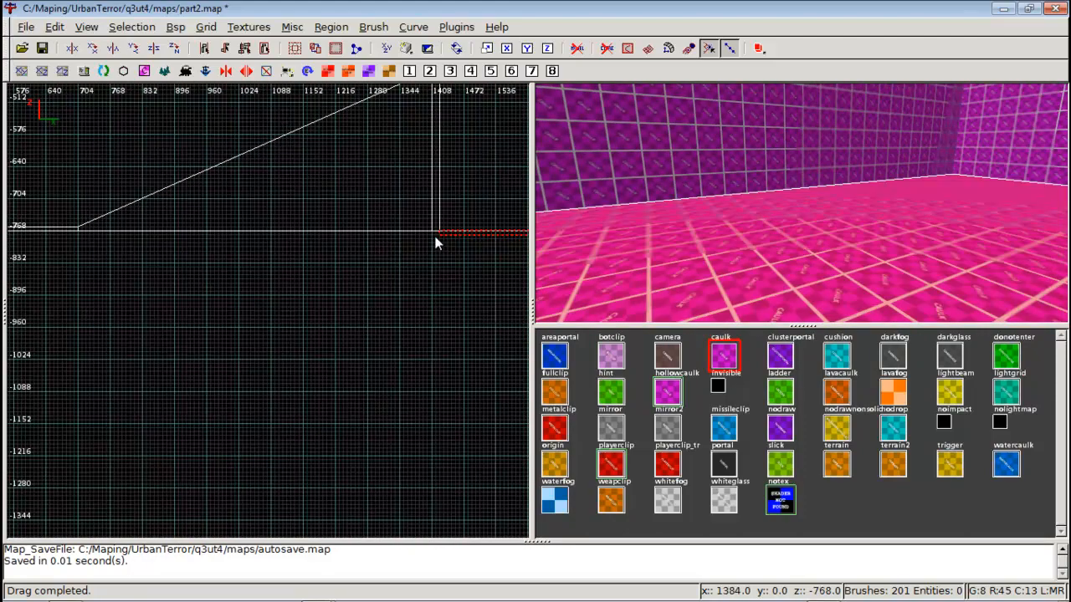
left_click_drag(437, 239, 70, 255)
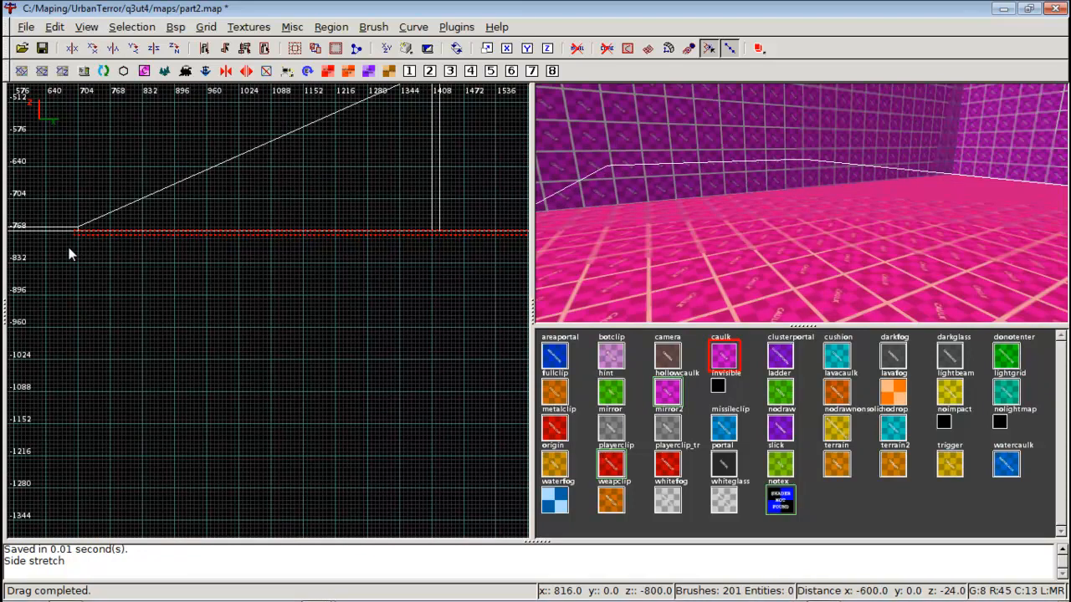
key("Escape")
Select the sloped ramp together with its thin back wall and make both detail
right_click(710, 112)
right_click(801, 217)
left_click(789, 242, "shift")
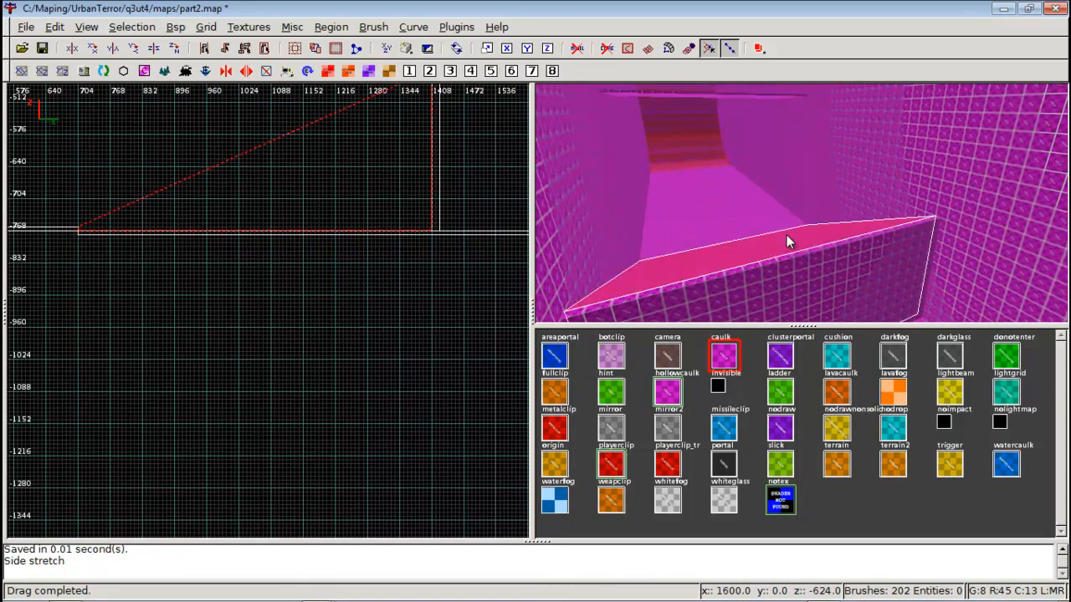
left_click(123, 28)
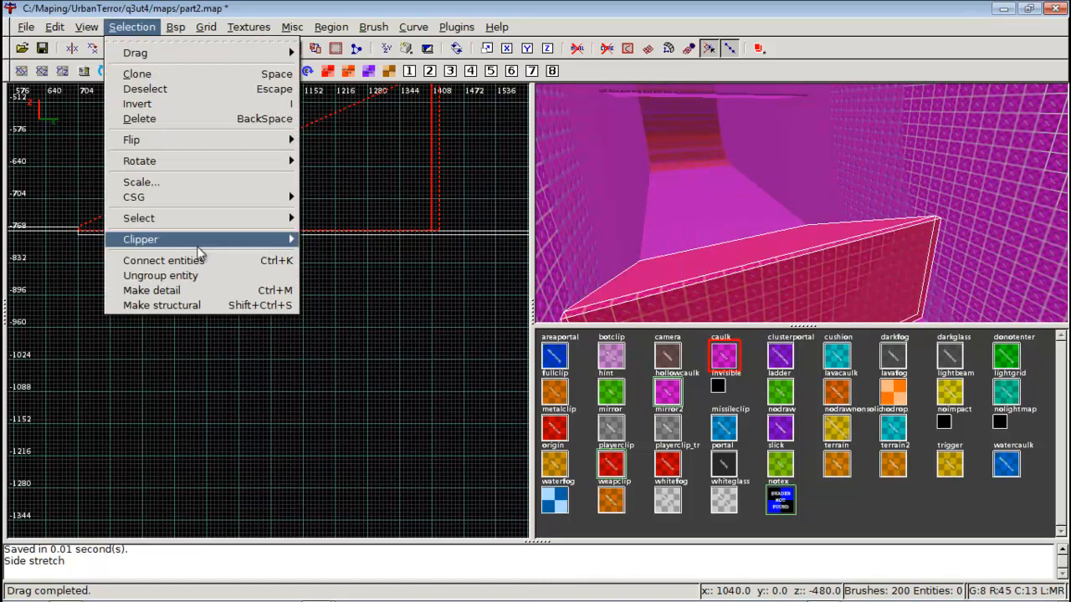
left_click(198, 289)
Select all the curved brushes at the corridor's far end, from ceiling to floor, and make them detail
right_click(575, 196)
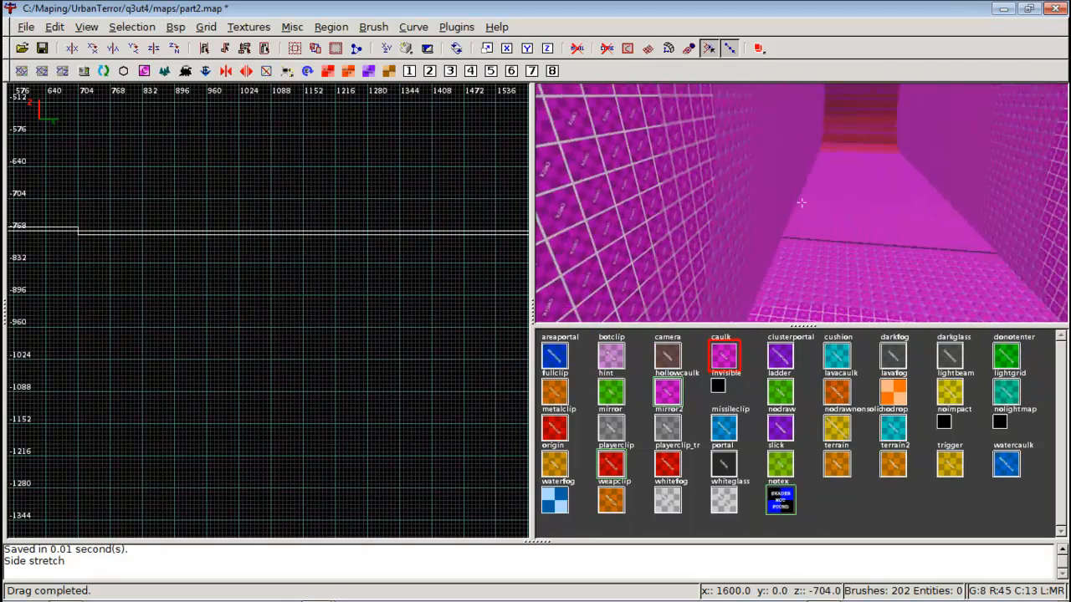
key("Up")
right_click(802, 203)
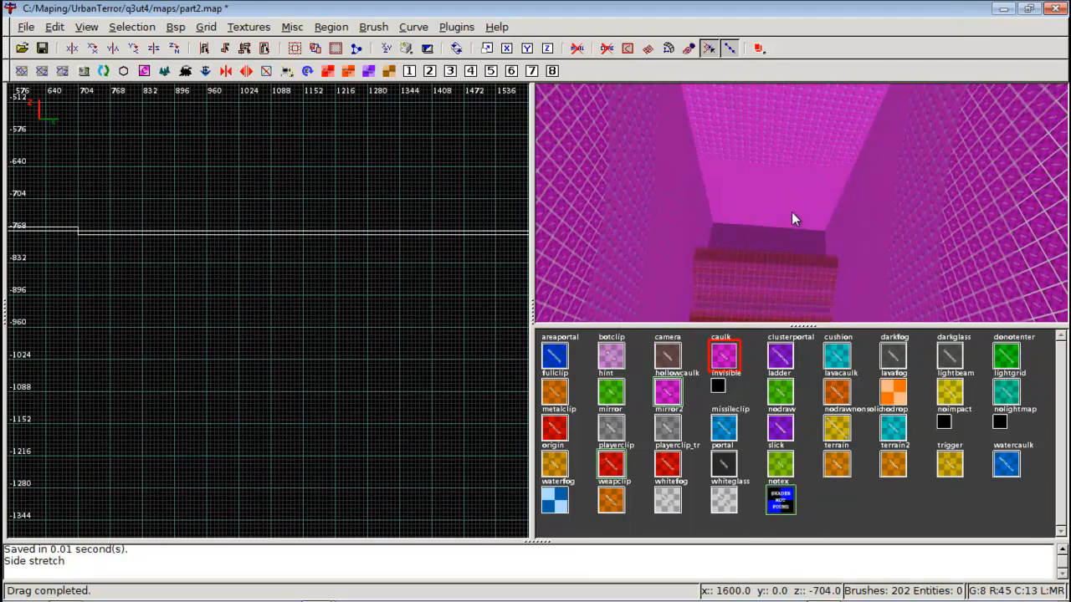
right_click(793, 212)
left_click(803, 209, "shift")
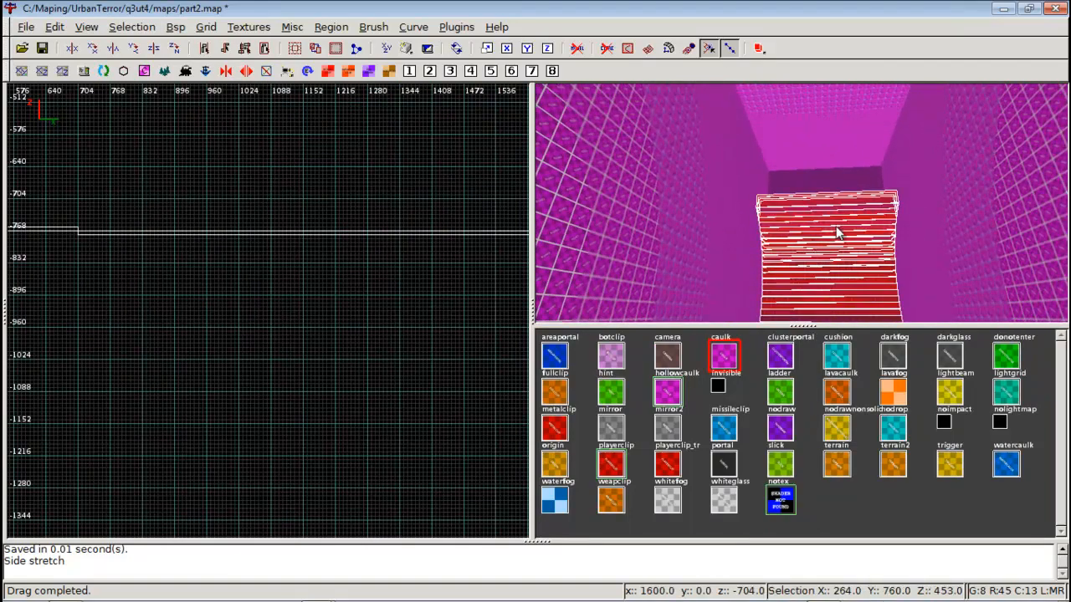
right_click(837, 250)
right_click(803, 205)
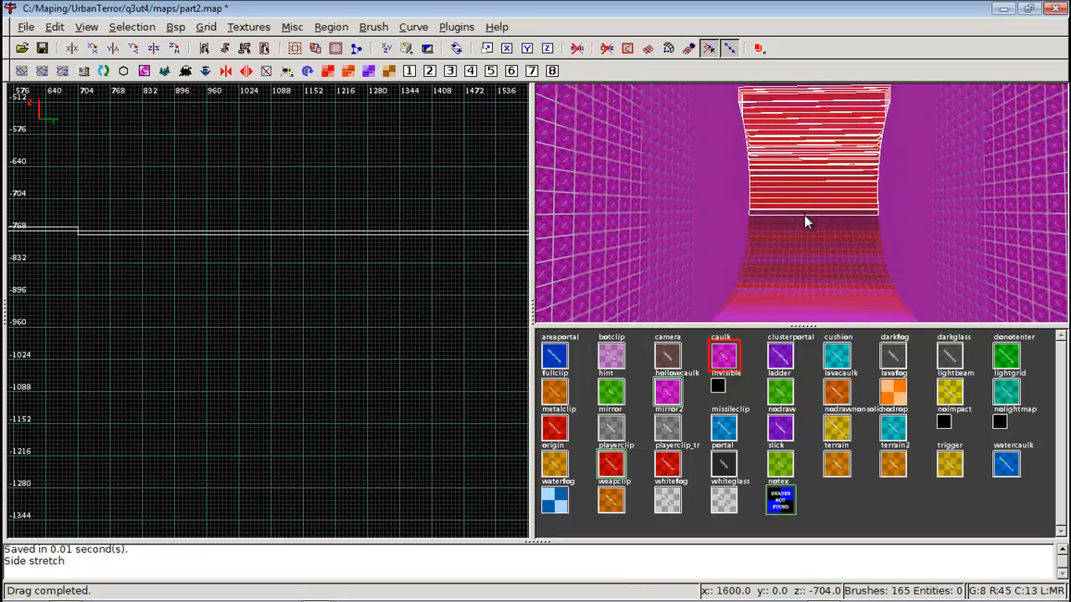
left_click_drag(806, 214, 796, 337)
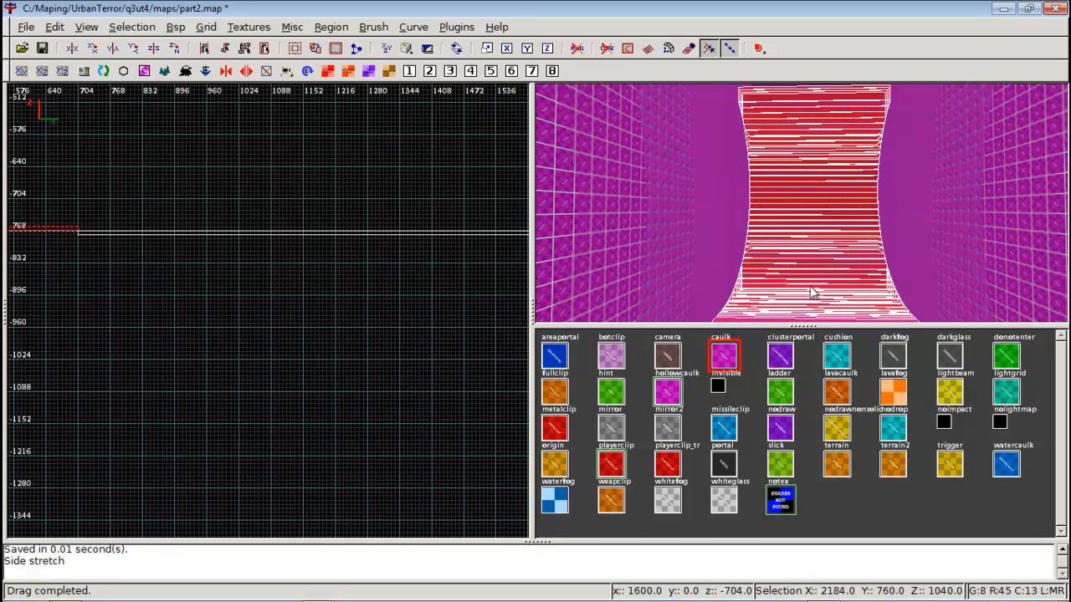
right_click(810, 169)
key("Escape")
right_click(802, 203)
right_click(819, 200)
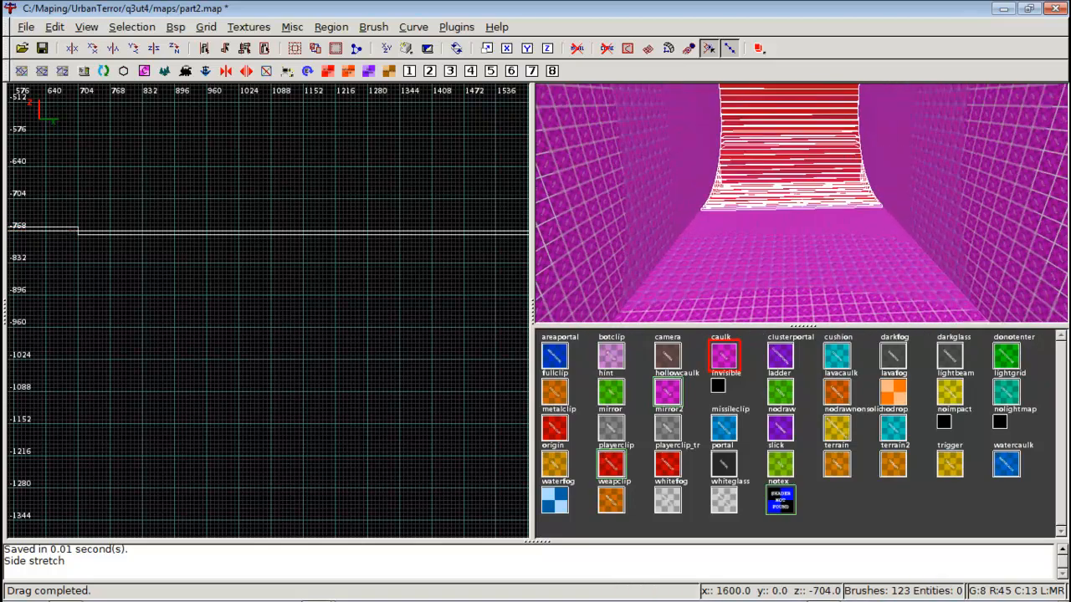
left_click(132, 26)
left_click(159, 291)
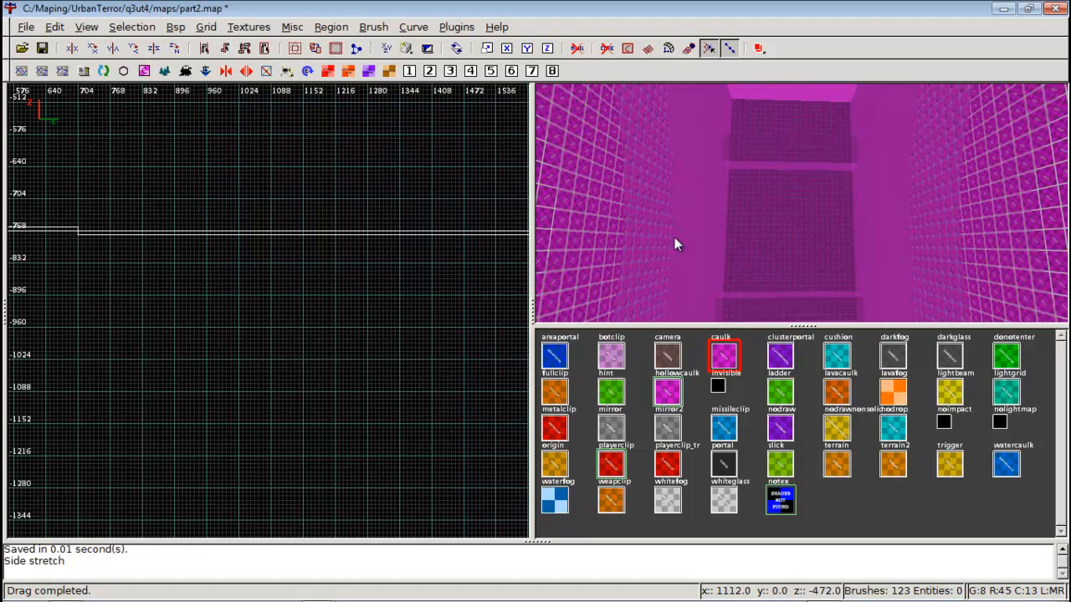
Select the two caulk crossbeams spanning the corridor's far end and make them detail
right_click(716, 224)
left_click(801, 206, "shift")
key("BackSpace")
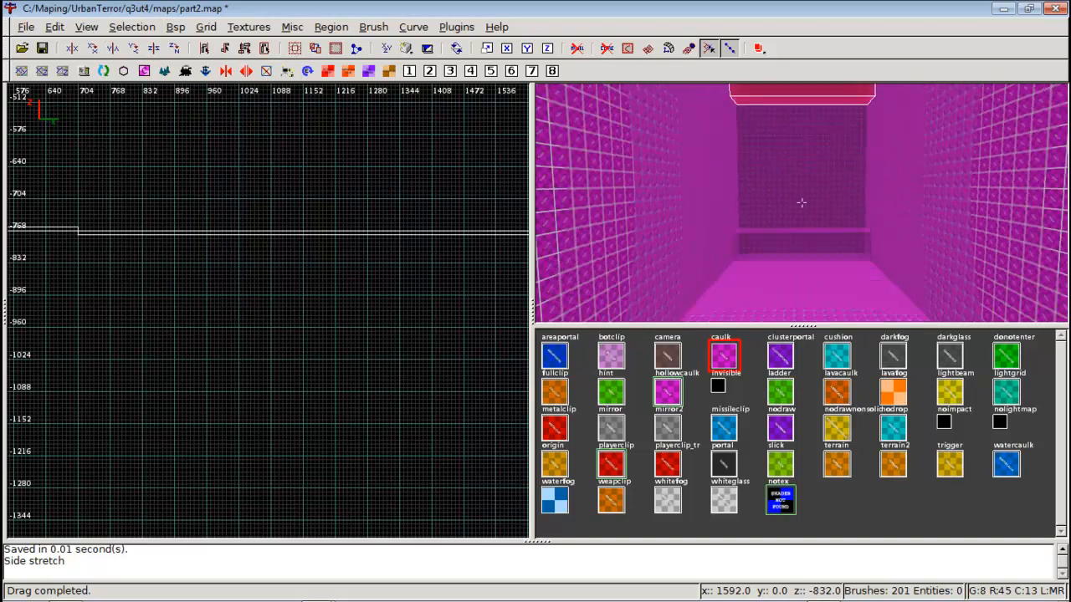
right_click(804, 214)
left_click(801, 214, "shift")
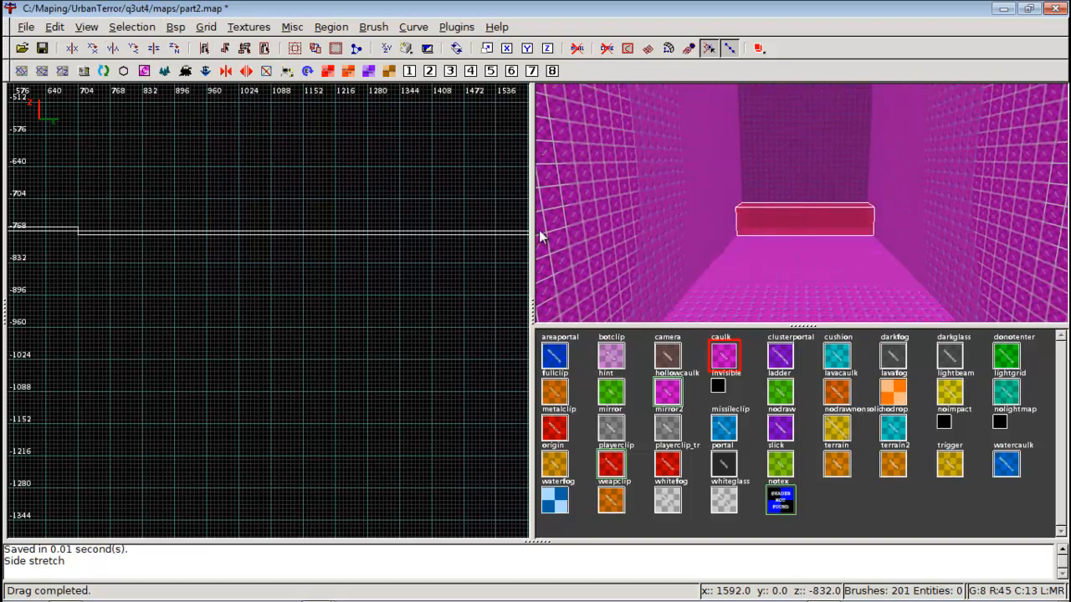
left_click(132, 27)
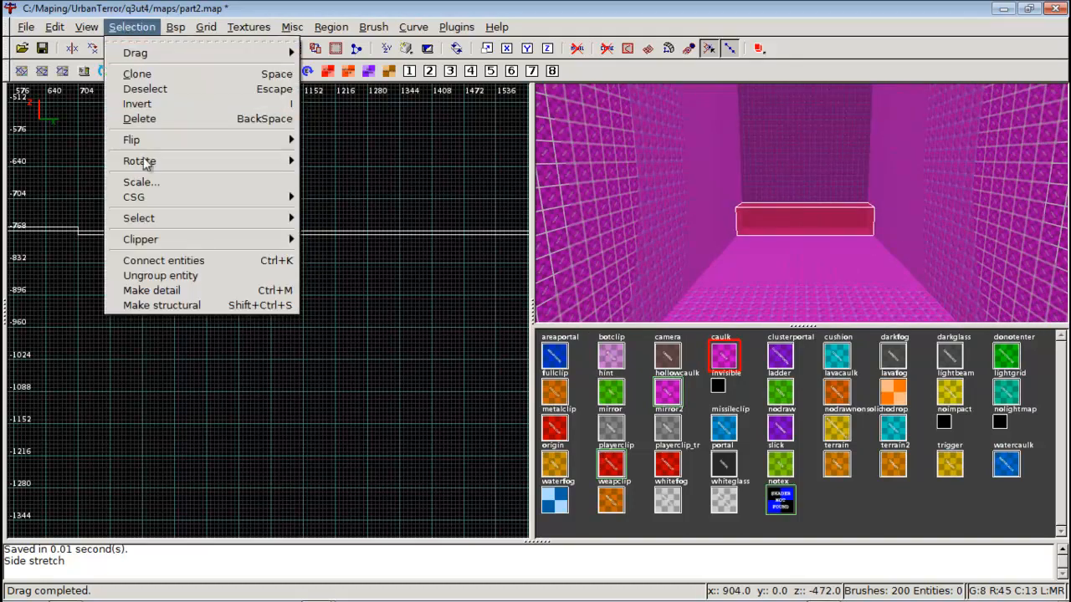
left_click(184, 292)
Select the five stacked horizontal slabs spanning the corridor, make them detail and clear the selection
right_click(760, 209)
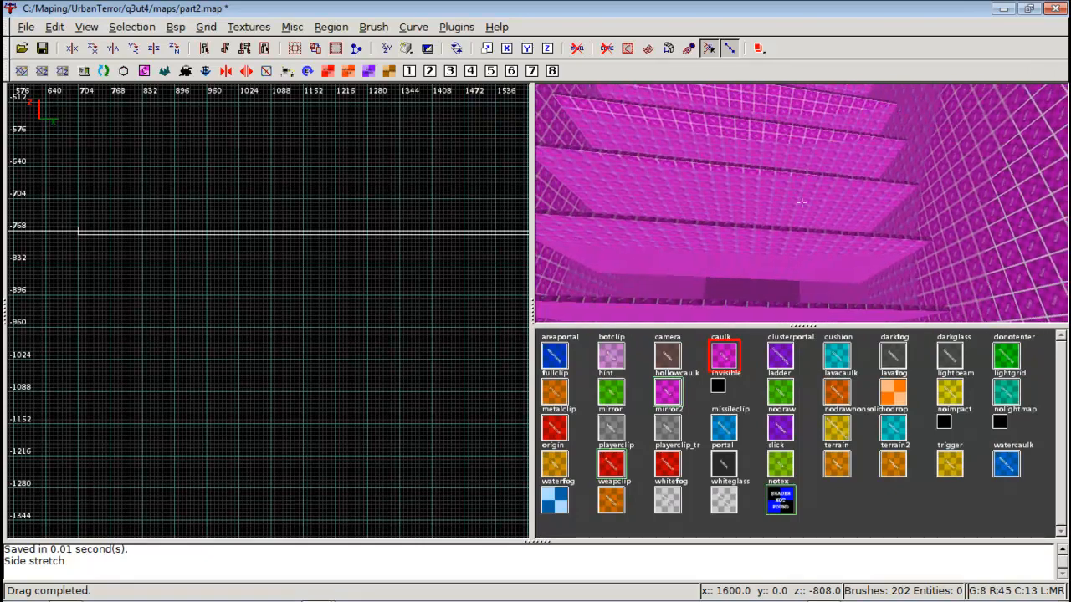
right_click(801, 202)
left_click(805, 155, "shift")
left_click(796, 226, "shift")
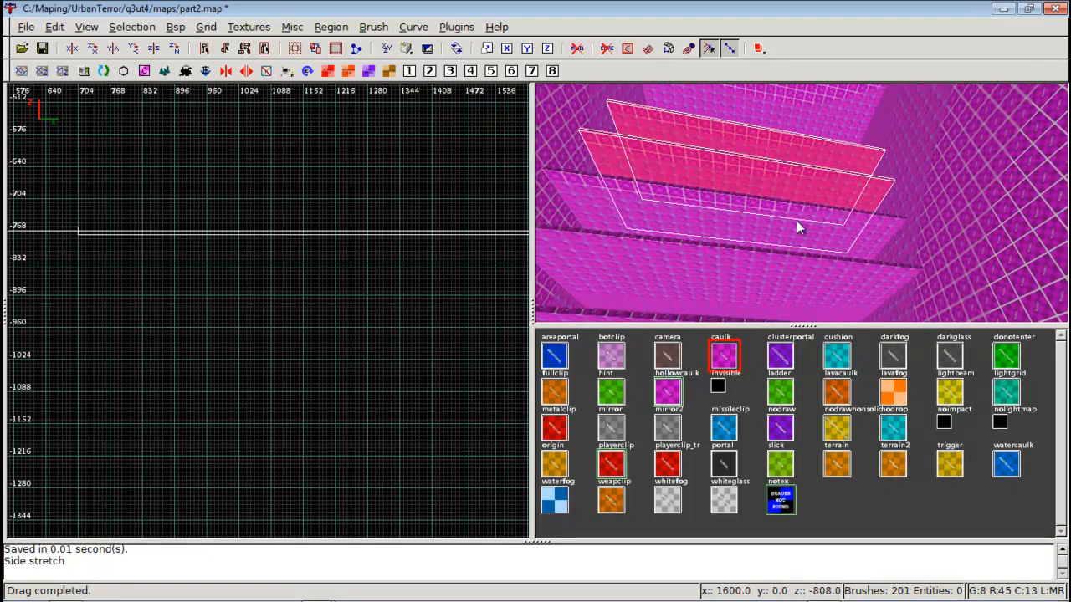
right_click(793, 270)
left_click(799, 229, "shift")
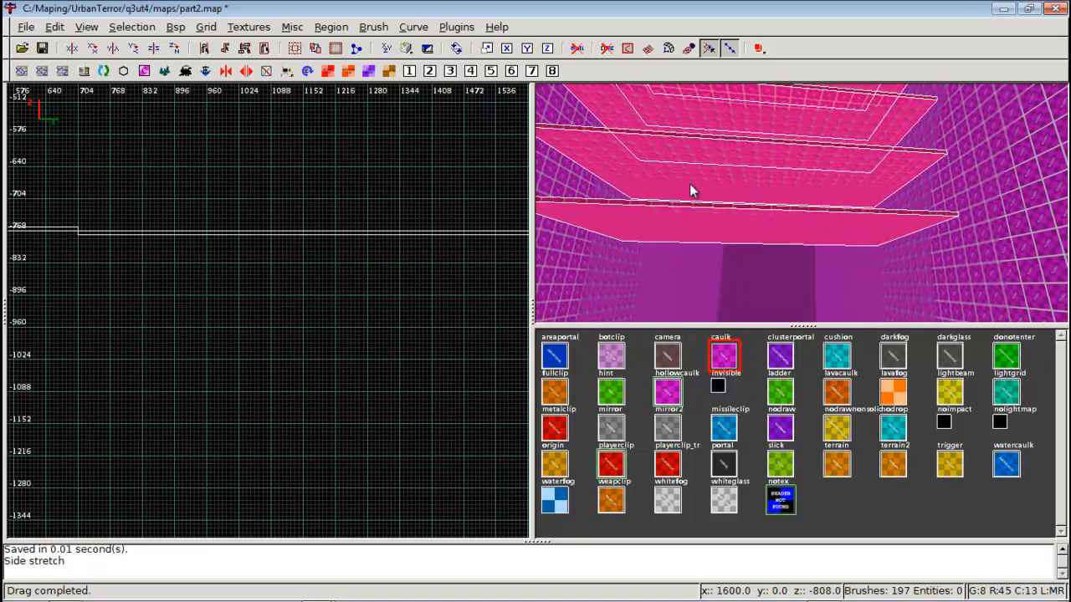
left_click(133, 27)
left_click(174, 292)
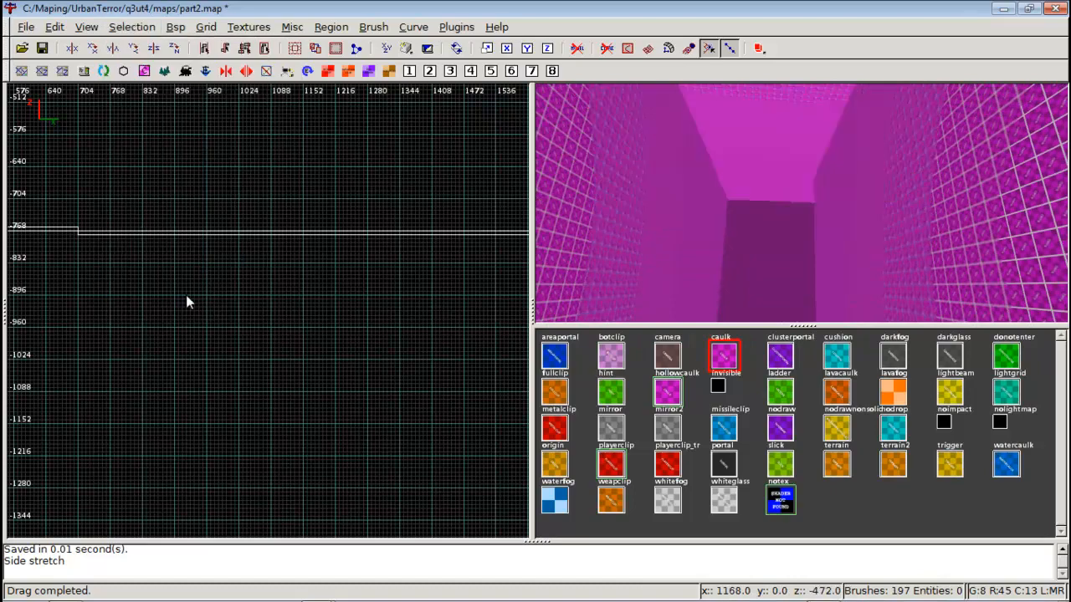
right_click(653, 219)
key("Escape")
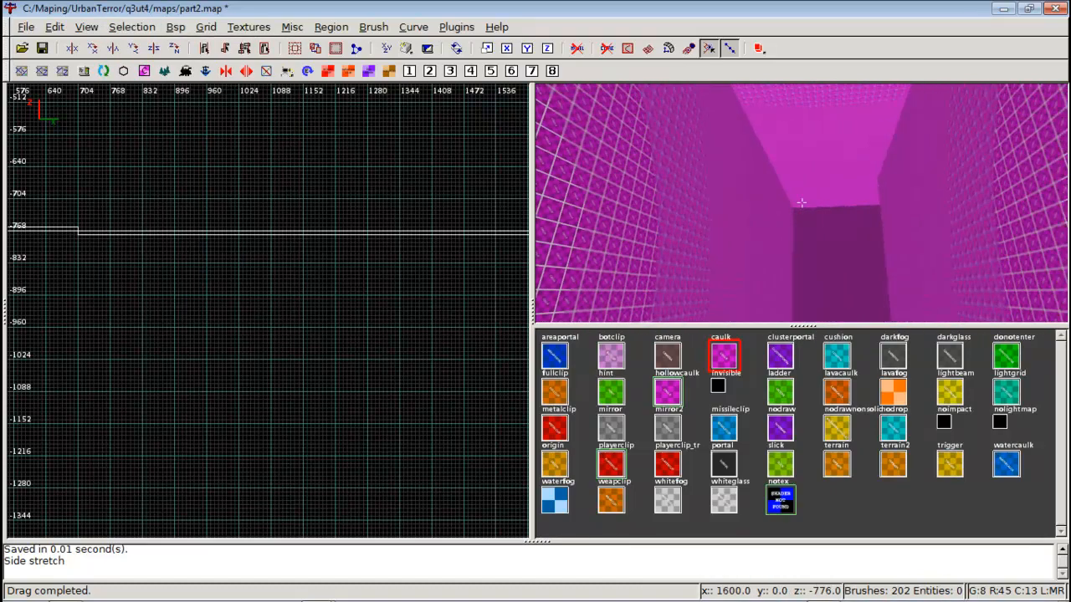
Look over the remaining structural shell, show the detail brushes again and view the whole map from above
key("Up")
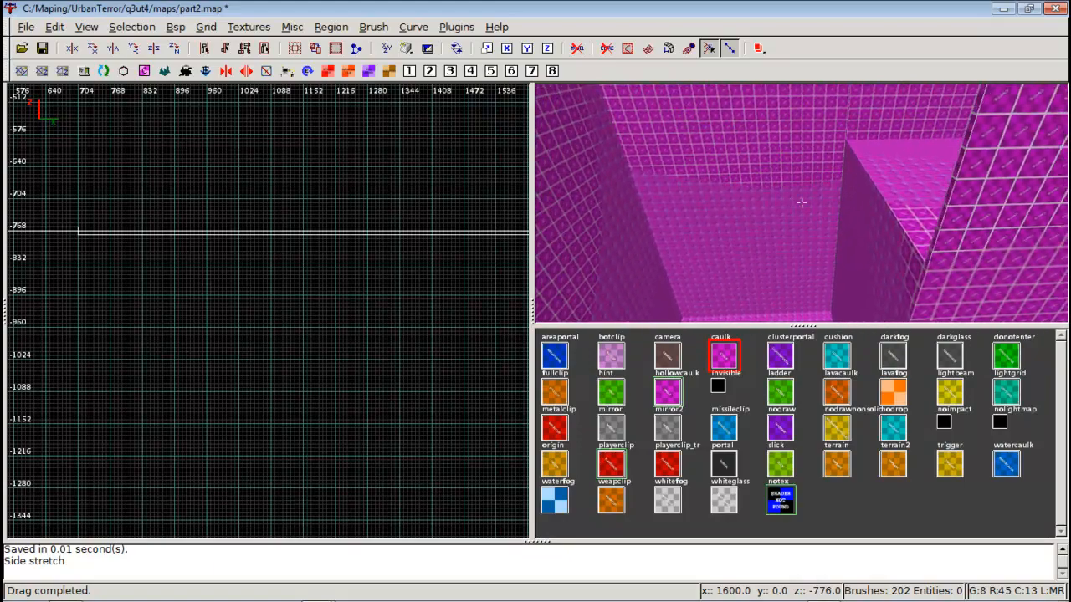
key("Up")
right_click(802, 203)
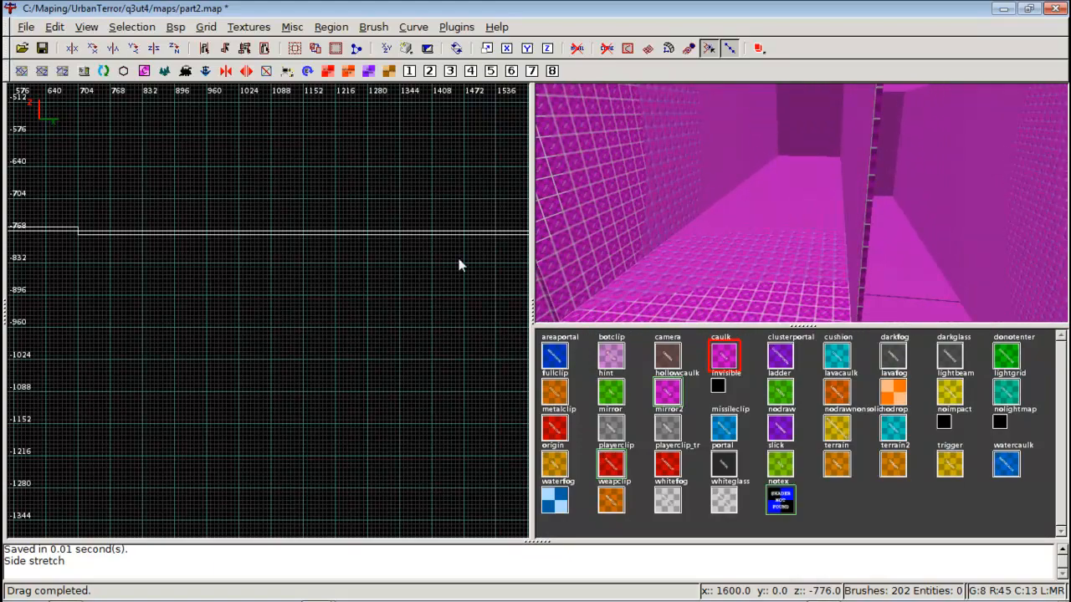
scroll(274, 328, "down", 9)
right_click_drag(275, 328, 282, 365)
scroll(277, 329, "up", 3)
right_click_drag(277, 330, 282, 354)
key("ctrl+d")
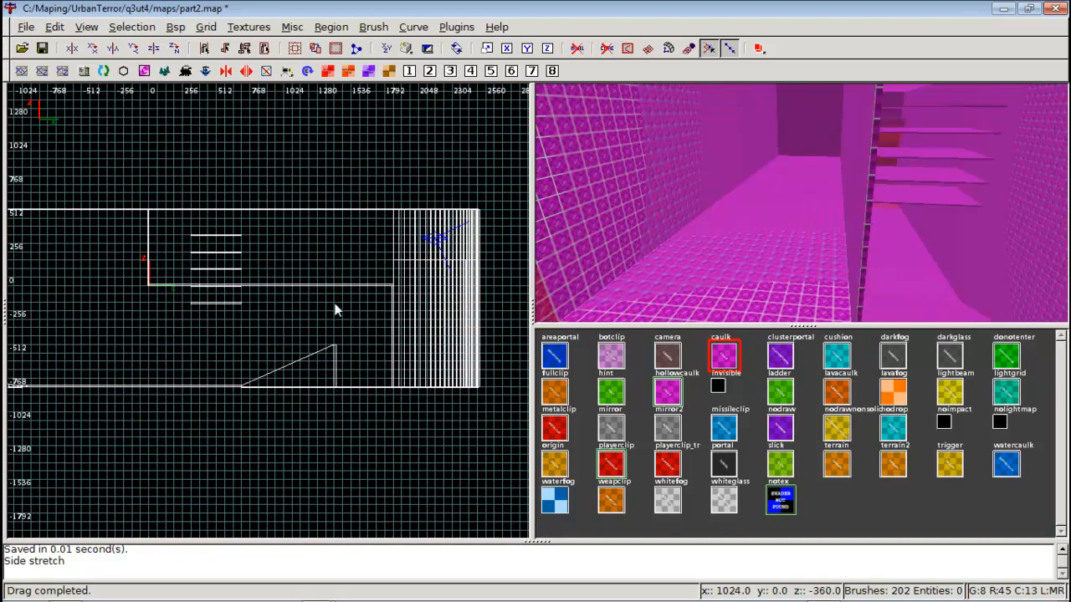
key("ctrl+Tab")
key("ctrl+Tab")
scroll(333, 305, "down", 3)
right_click_drag(334, 304, 451, 296)
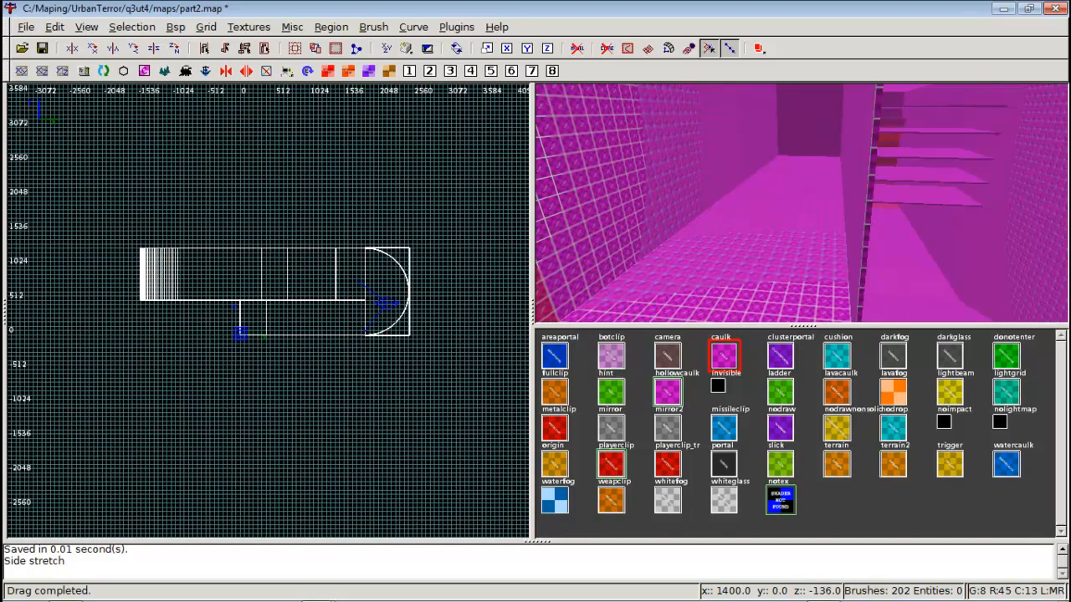
Compare the map from above and inside with the detail brushes hidden and shown
scroll(334, 304, "up", 1)
scroll(333, 304, "up", 1)
right_click_drag(333, 304, 257, 317)
scroll(332, 304, "down", 1)
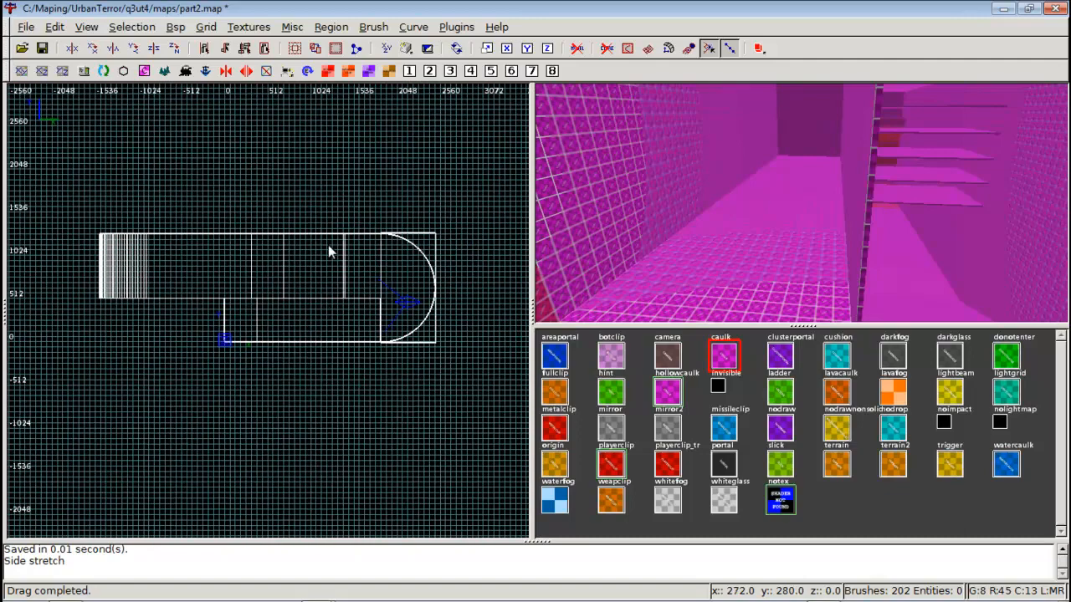
key("ctrl+d")
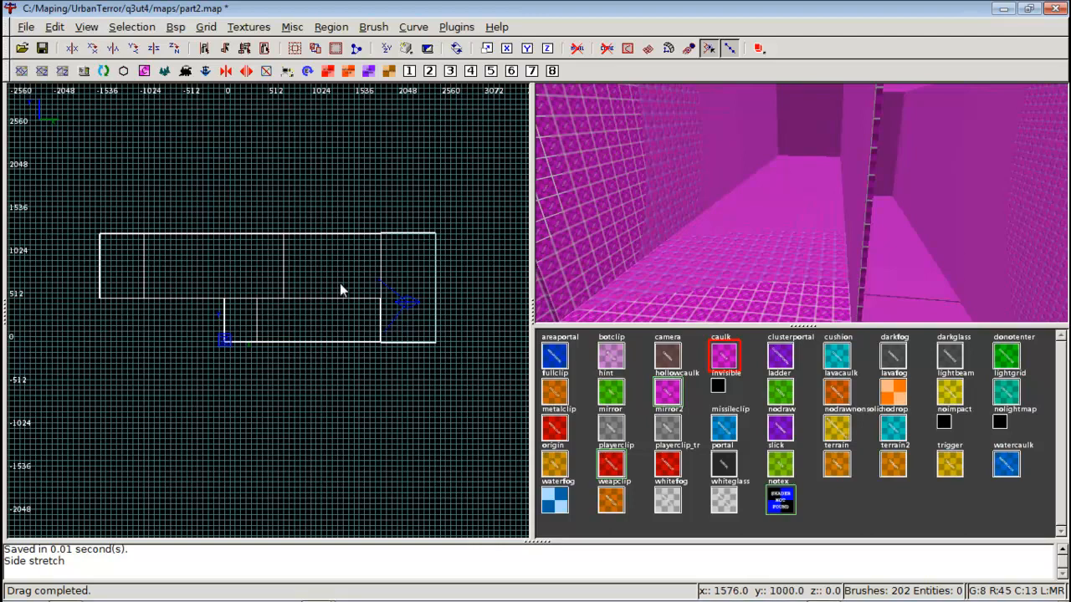
right_click(845, 188)
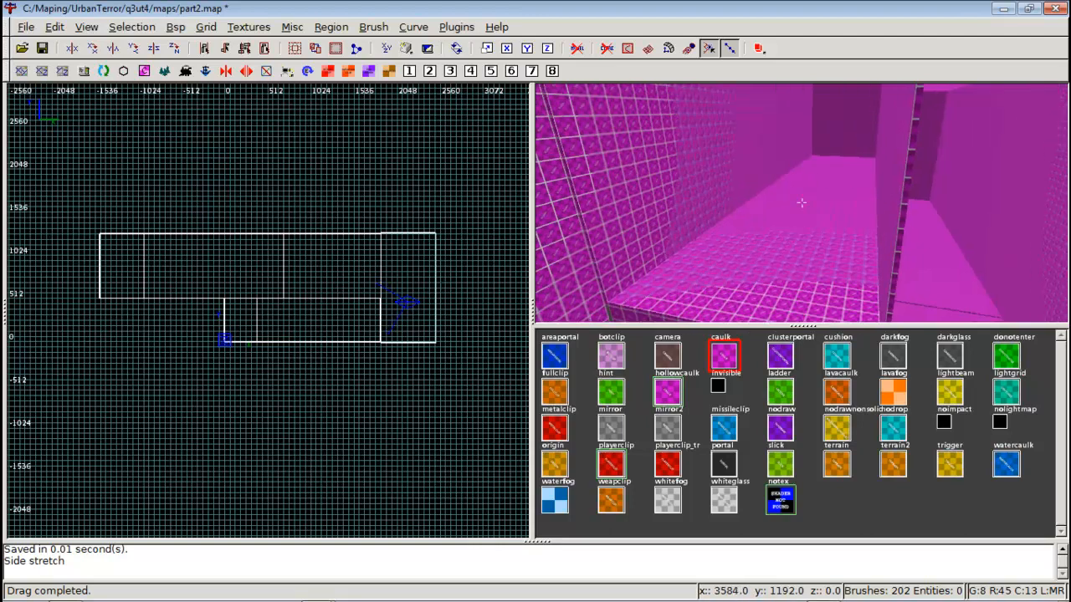
right_click(802, 203)
key("shift+h")
right_click(776, 188)
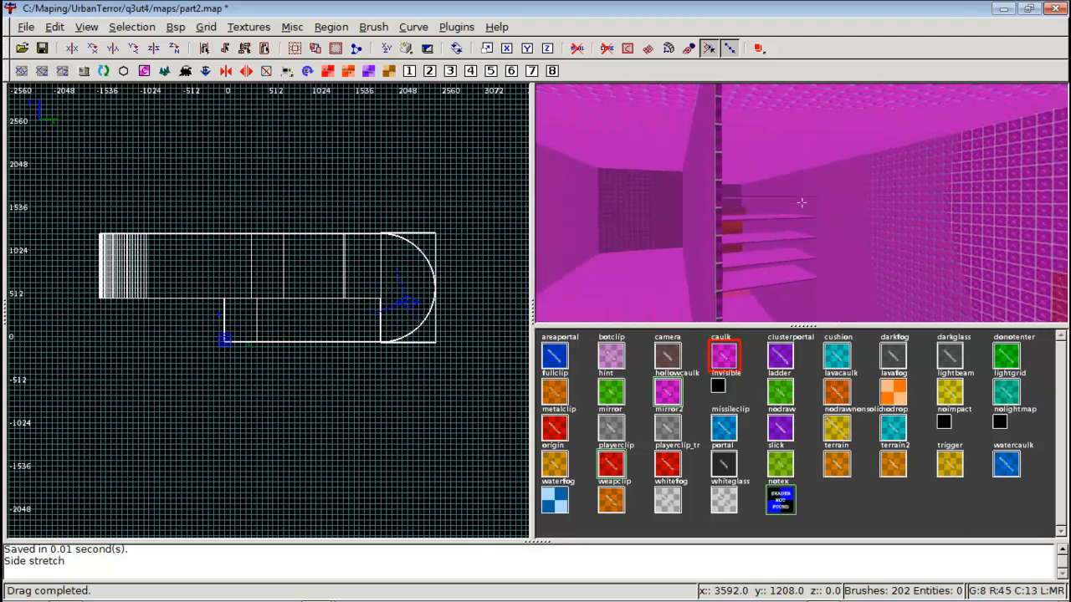
right_click(801, 202)
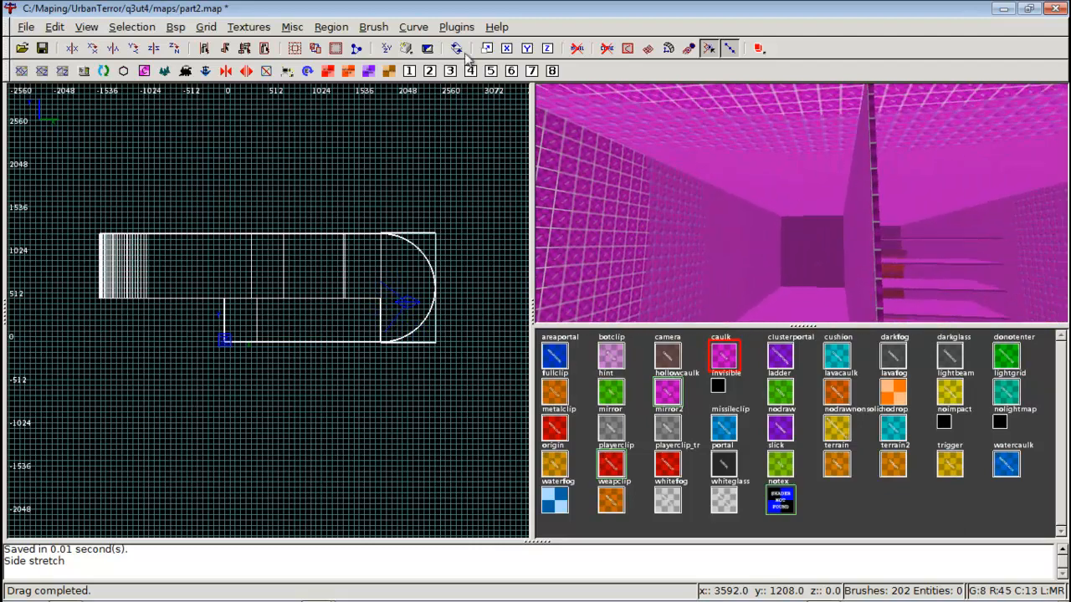
Load the icytutorial textures and browse to the coloured tile textures
left_click(248, 26)
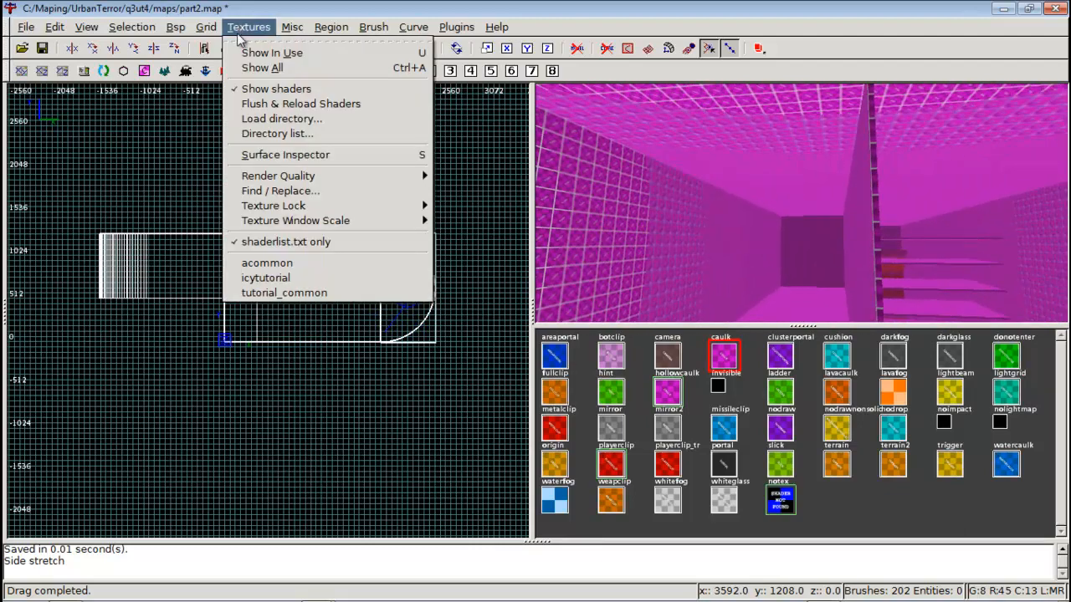
left_click(301, 274)
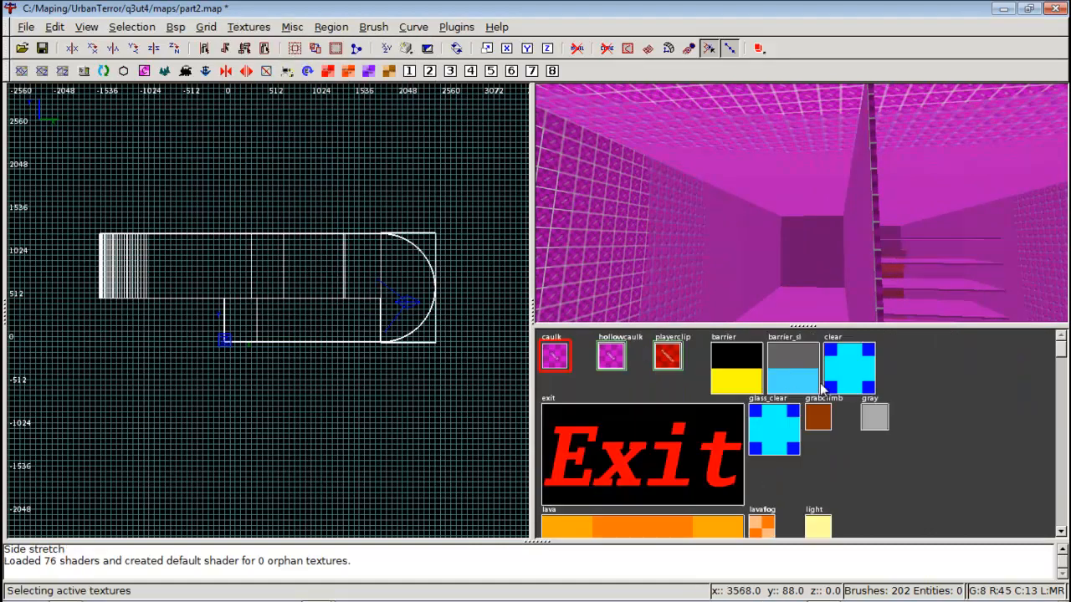
scroll(821, 385, "down", 5)
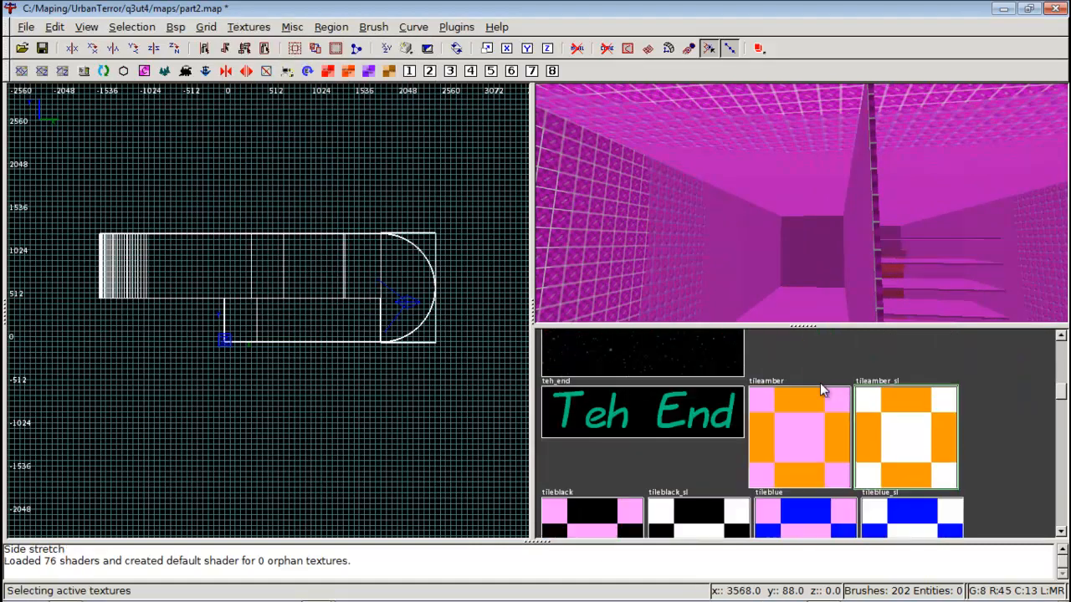
scroll(827, 369, "down", 4)
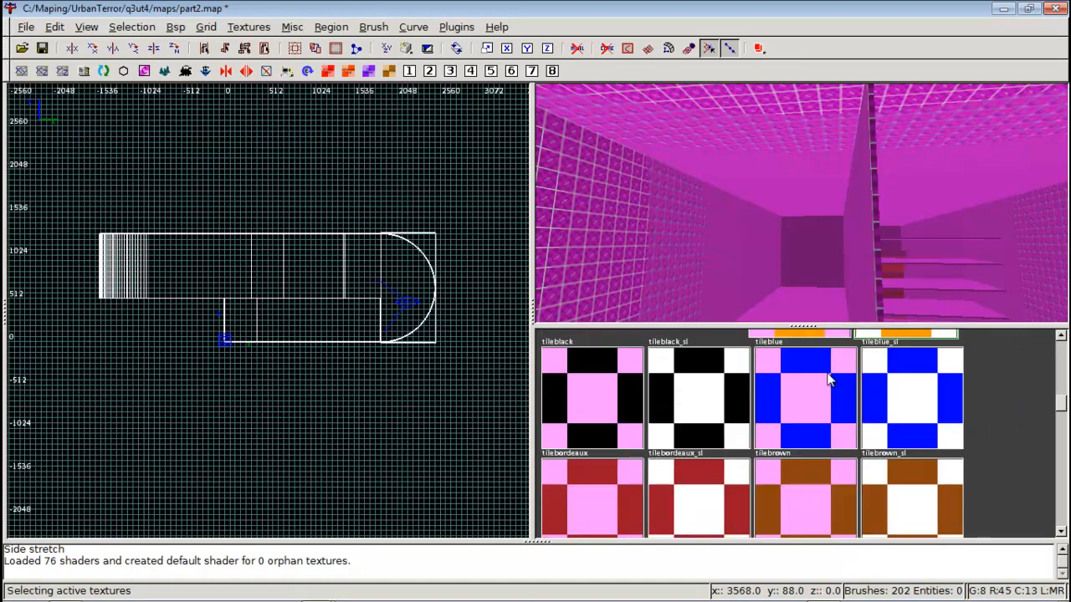
scroll(828, 380, "down", 1)
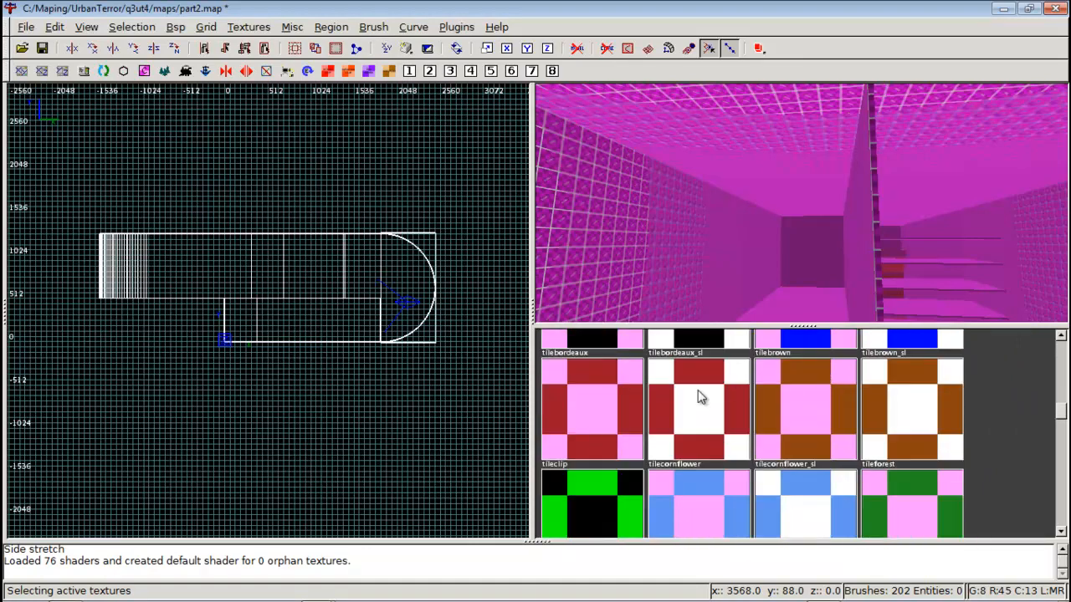
Fly into the smaller side room and examine its floor sections and adjoining walls inside and outside, clearing each selection
right_click(757, 264)
key("Up")
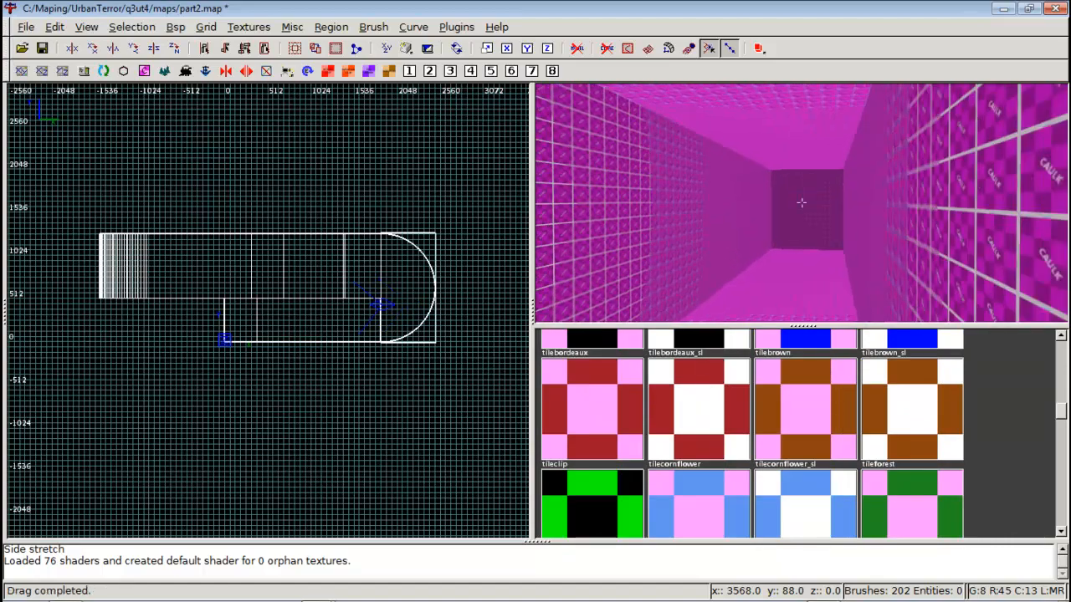
right_click(802, 202)
left_click(804, 260, "ctrl+shift")
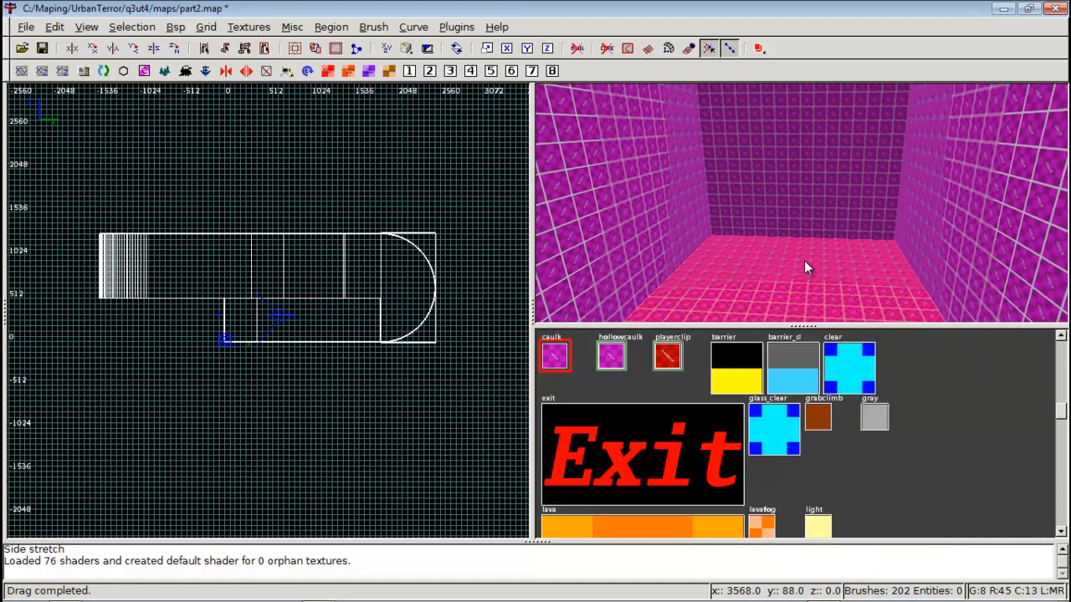
right_click(804, 261)
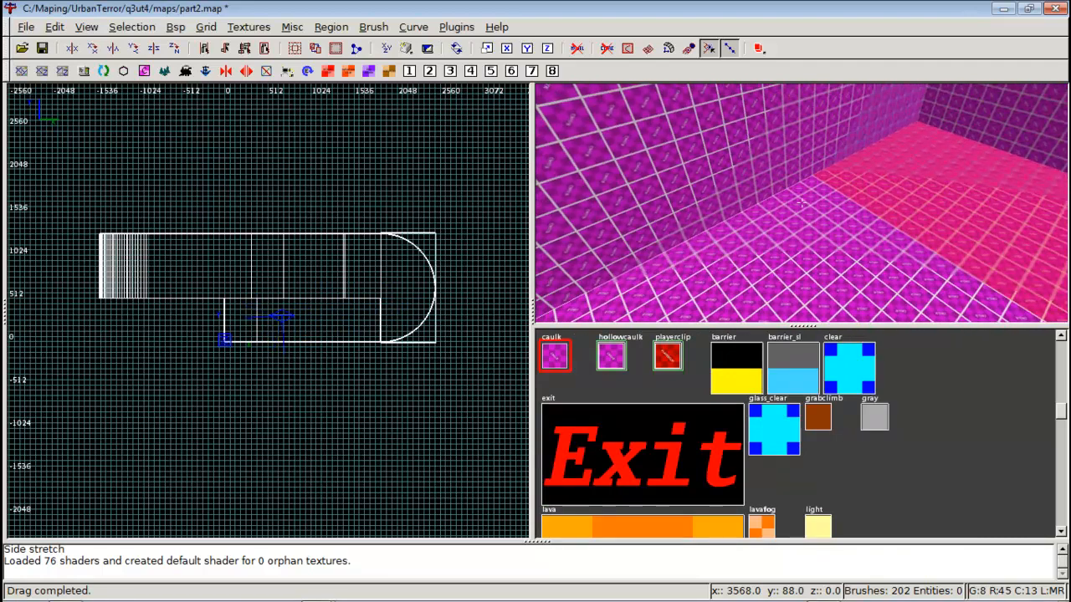
key("Escape")
key("Right")
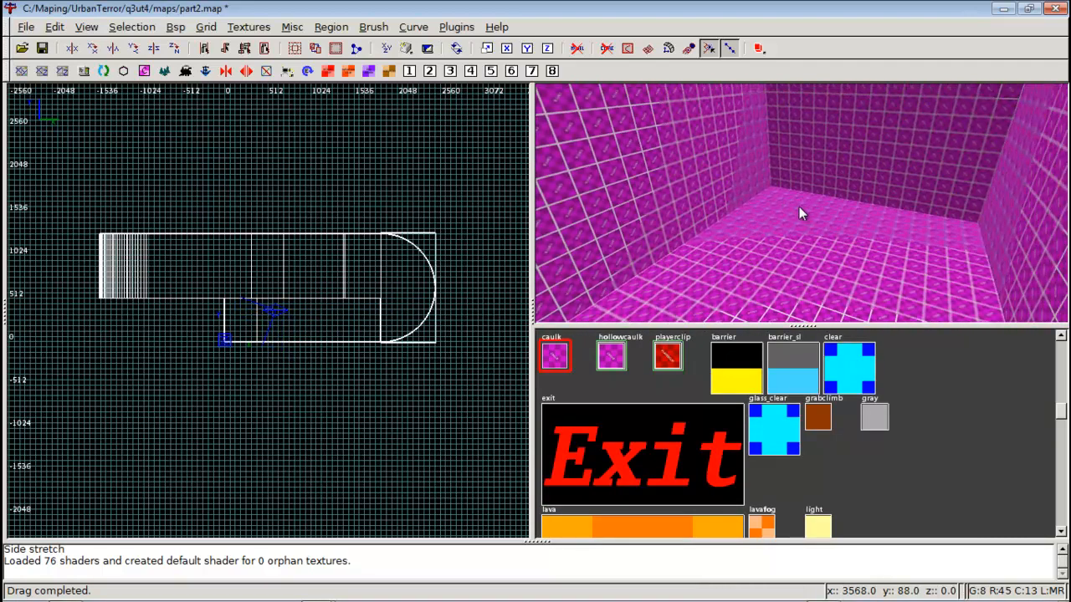
right_click(799, 207)
key("Left")
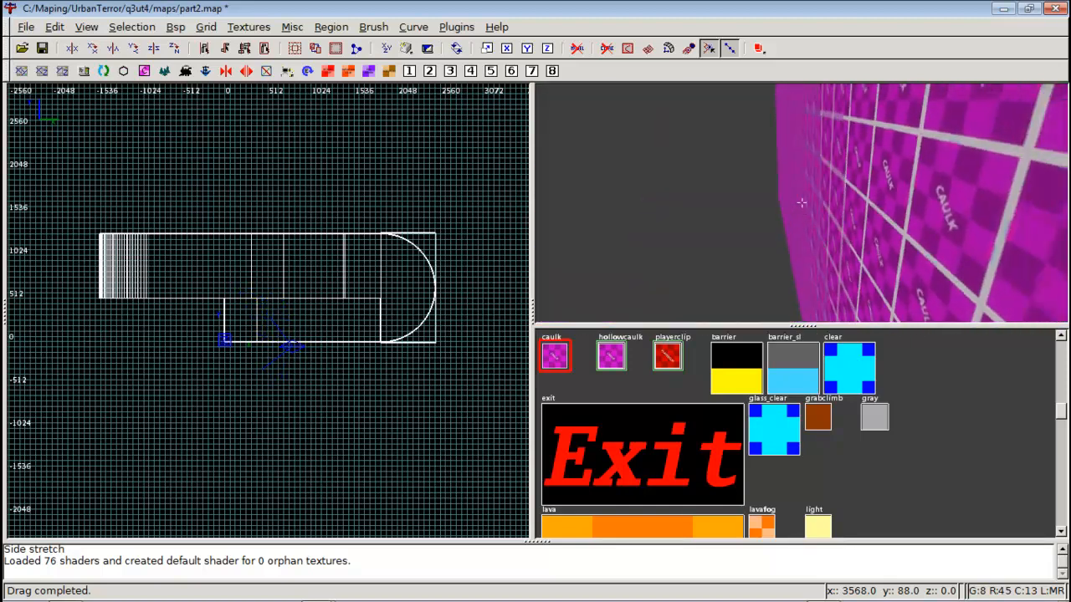
key("Right")
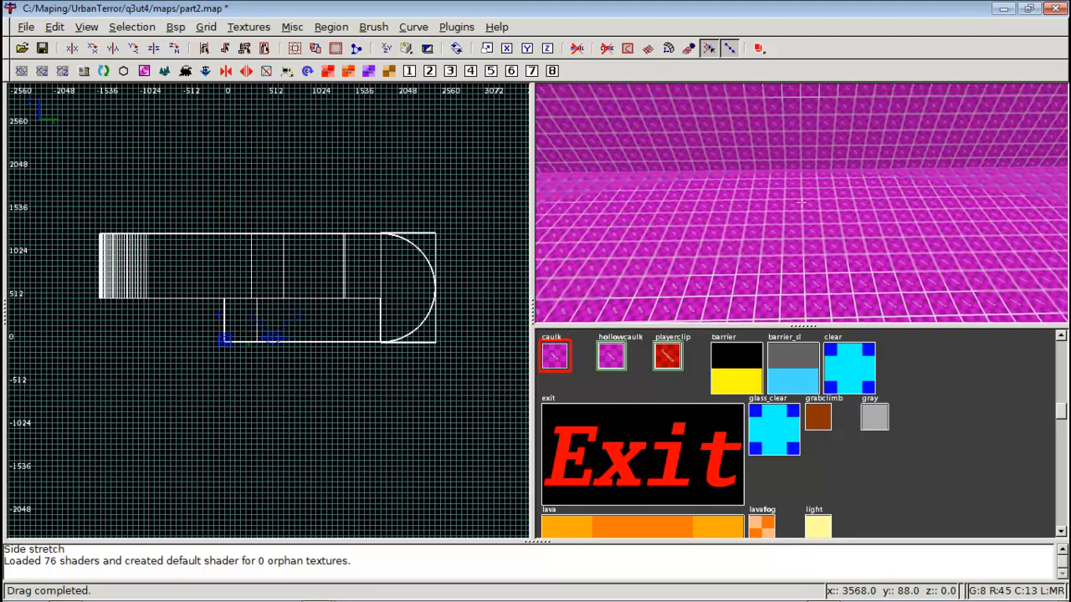
right_click(789, 211)
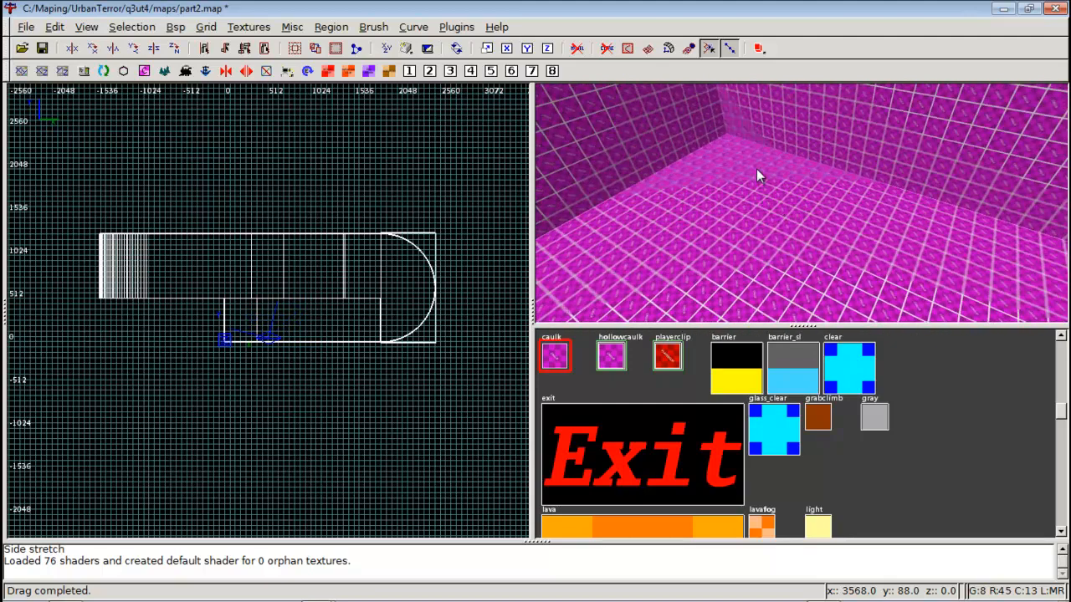
left_click(677, 194, "ctrl+shift")
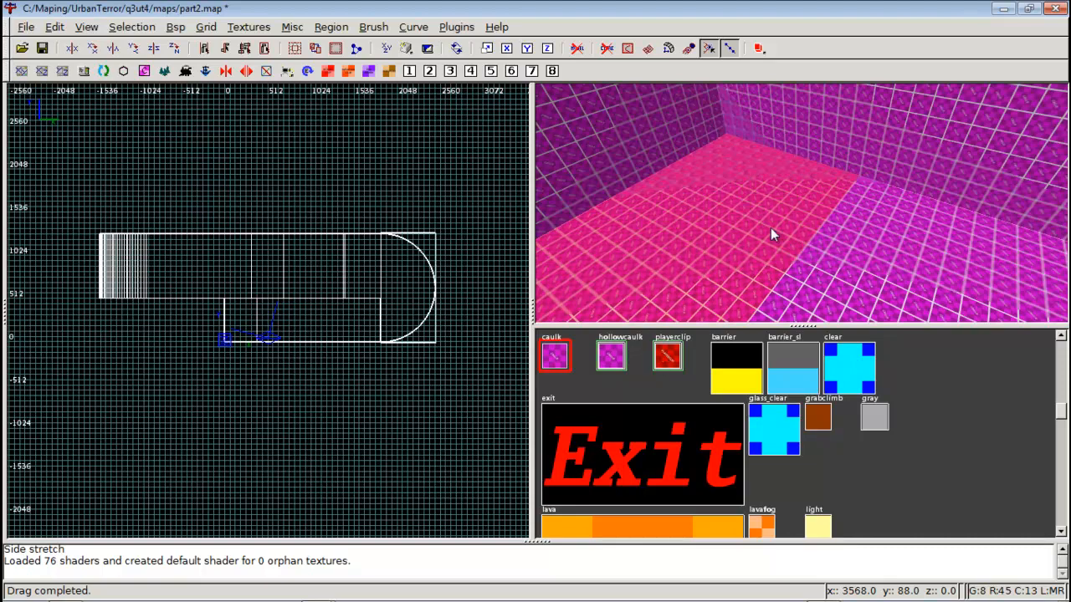
key("Escape")
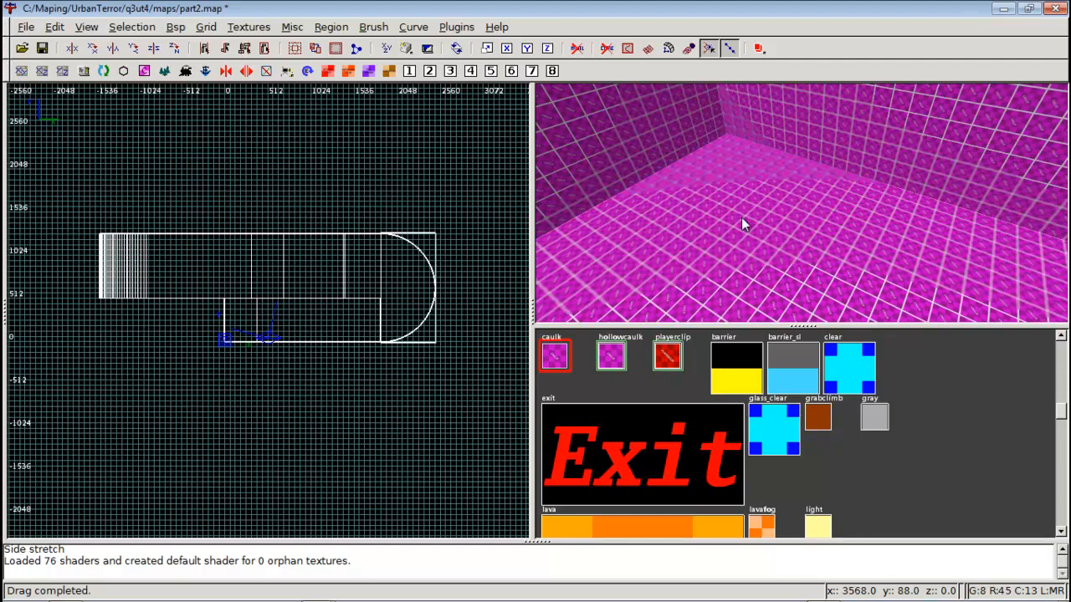
Highlight the smaller room's long side wall and examine how far it extends outside the room
right_click(742, 216)
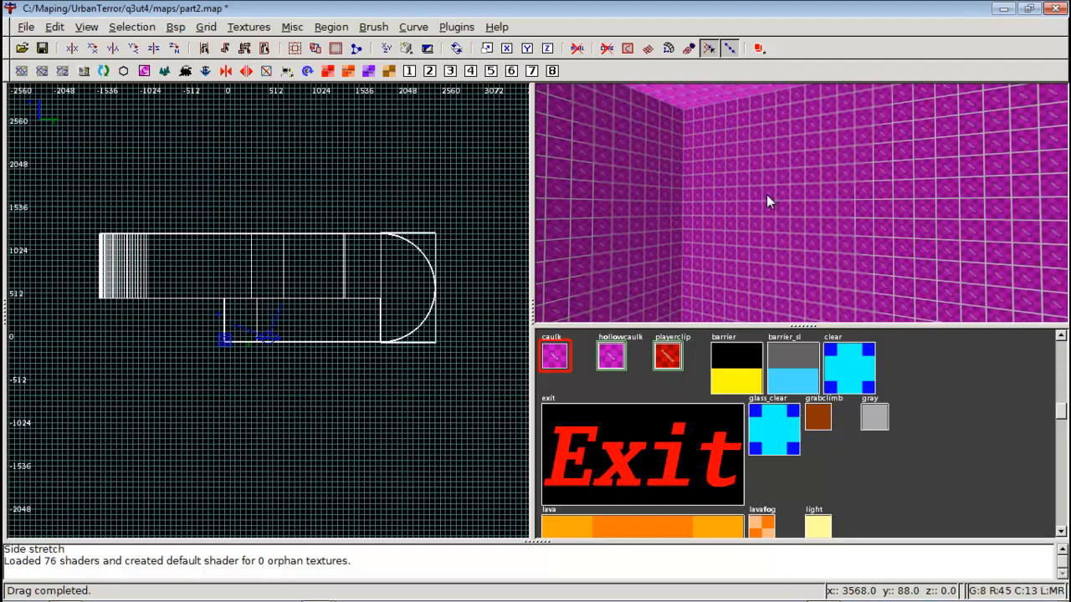
right_click(777, 201)
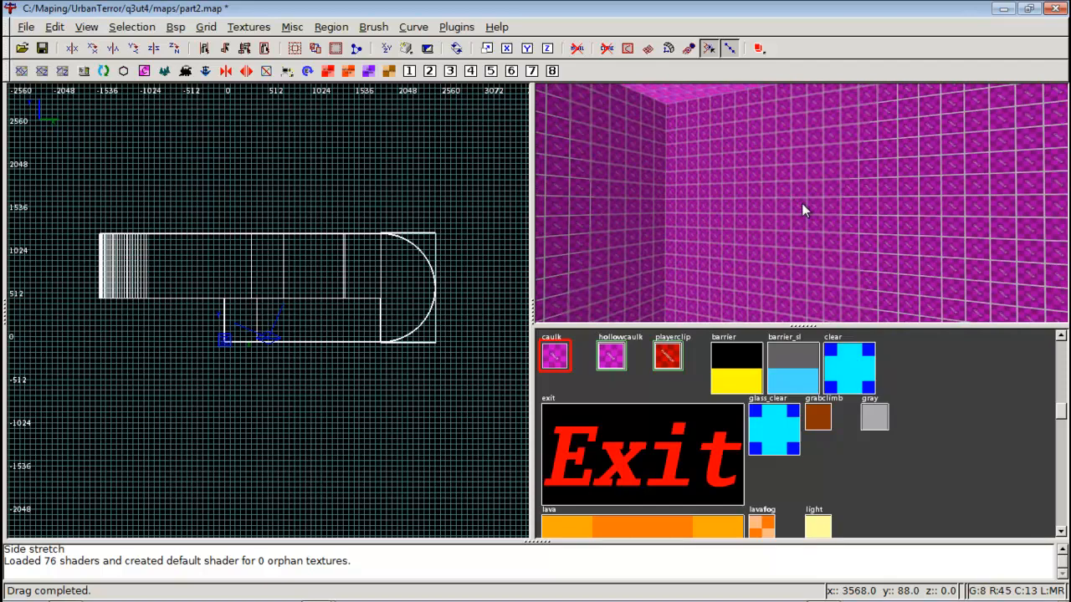
left_click(802, 205, "ctrl+shift")
right_click(802, 205)
key("Left")
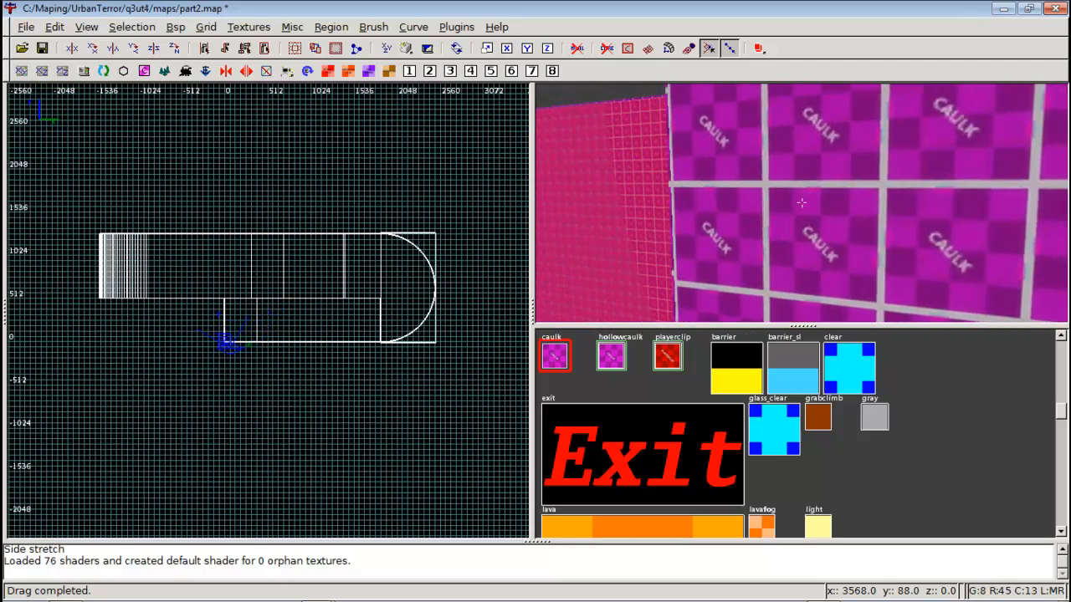
key("Left")
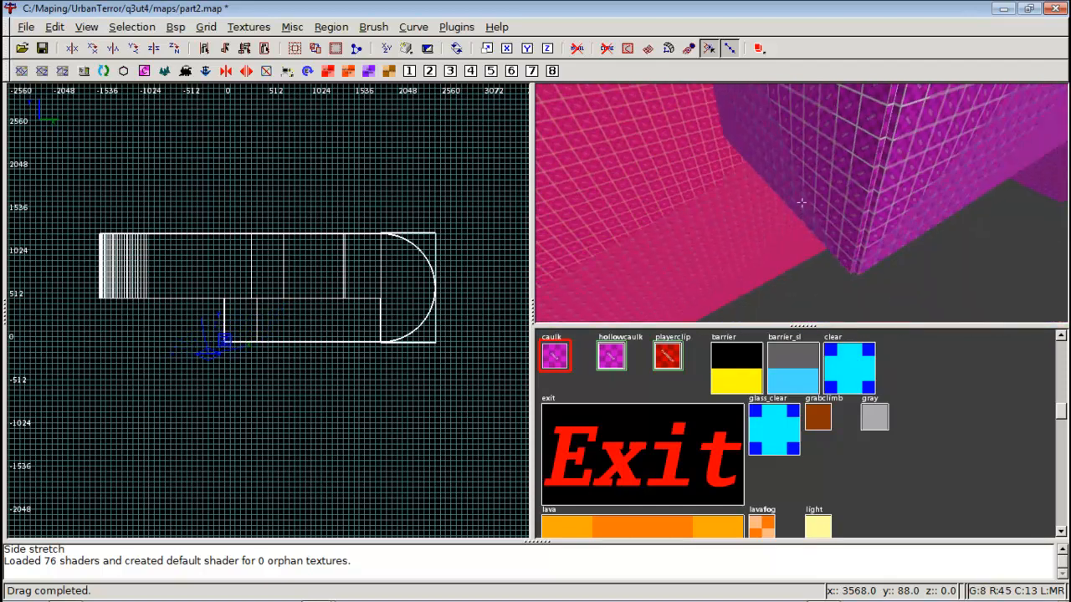
key("Right")
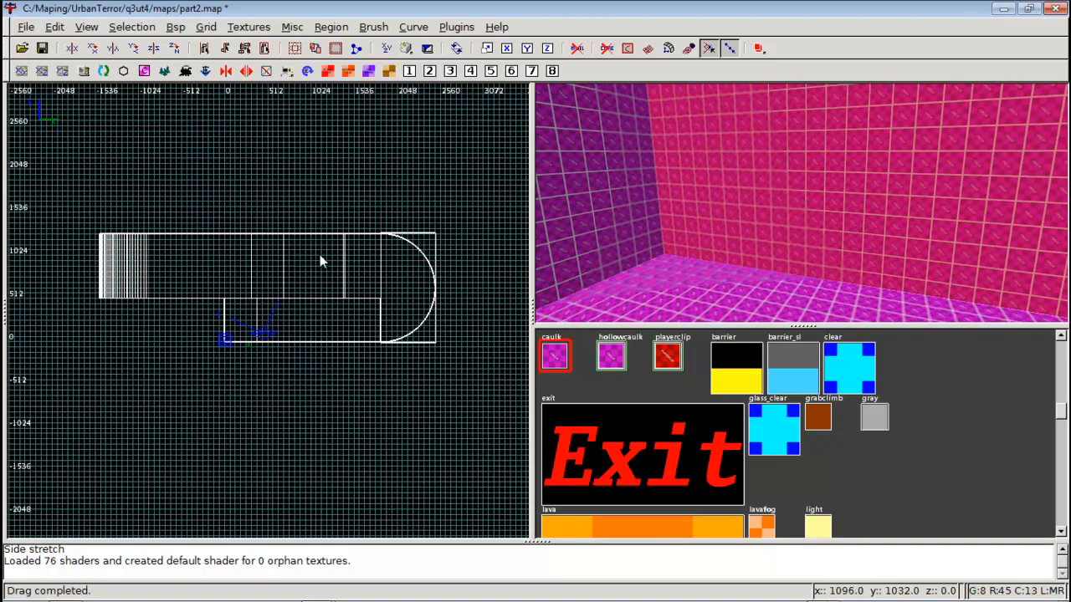
Select the long side wall and split it vertically along the 0 grid line, flush with the smaller room's end wall
key("Escape")
left_click(730, 227, "shift")
key("ctrl+Tab")
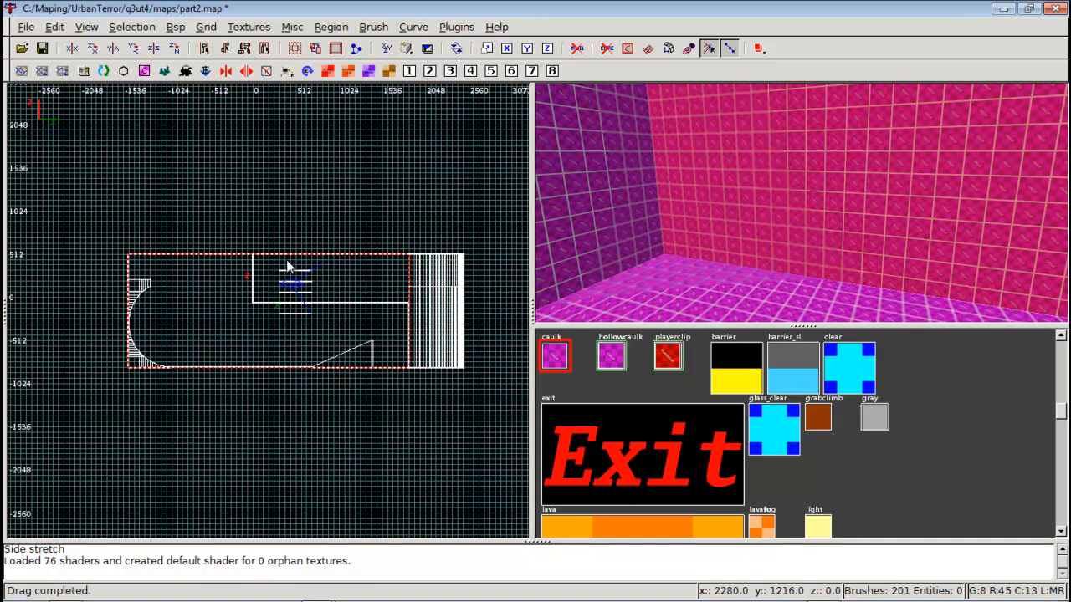
scroll(286, 259, "up", 5)
right_click_drag(270, 249, 426, 195)
scroll(276, 224, "up", 4)
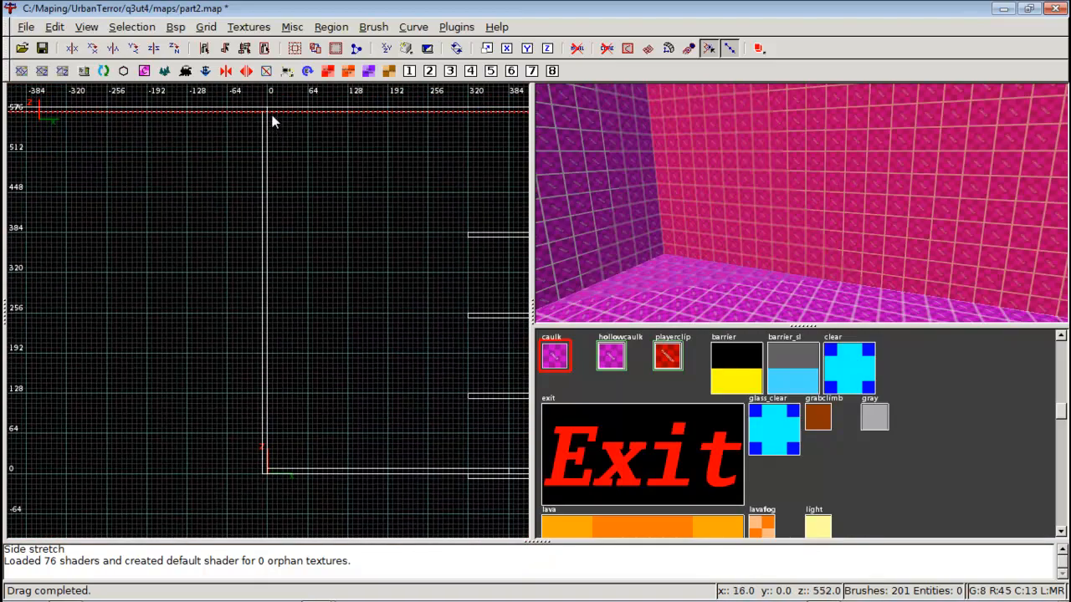
left_click(268, 468)
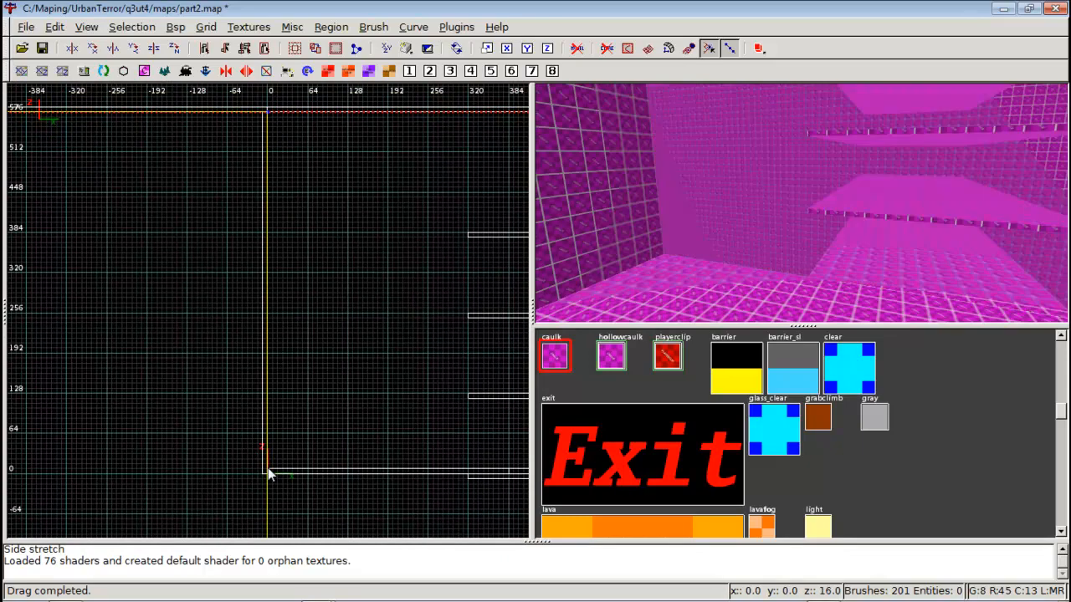
key("Return")
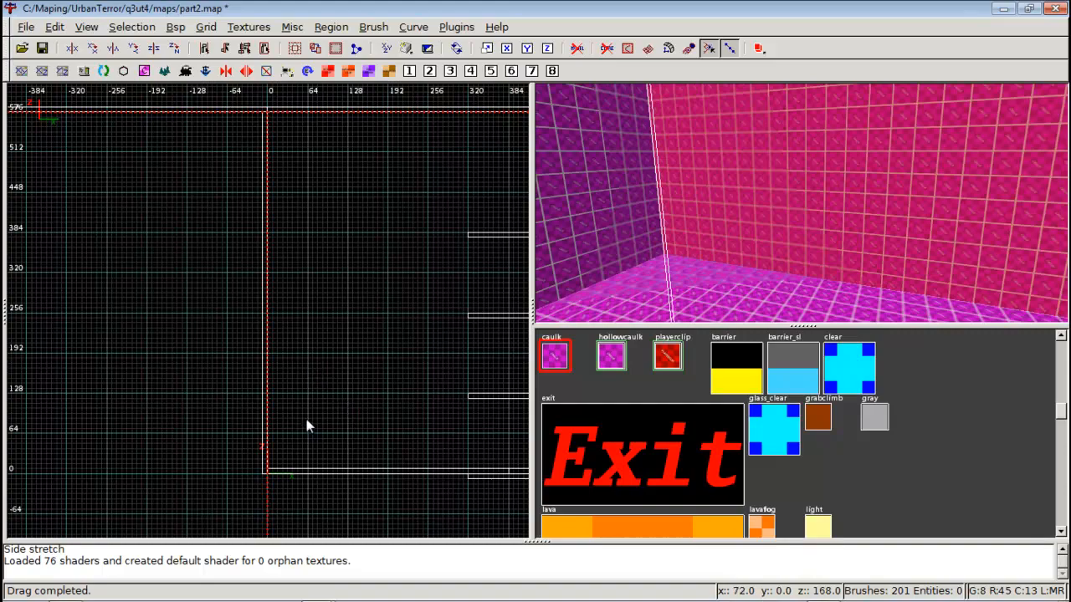
Split the smaller room's wall portion horizontally at its floor level and clear the selection
right_click_drag(306, 419, 250, 402)
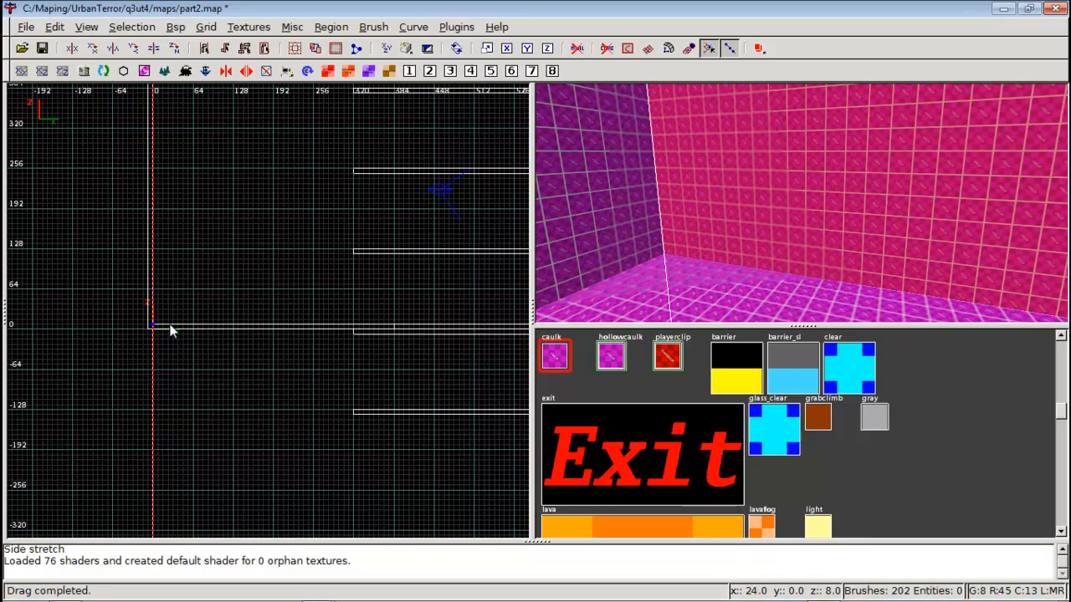
left_click(170, 324)
key("shift+Return")
key("Escape")
Examine the smaller room's separated wall piece from inside and outside, and clear the selection
right_click(703, 255)
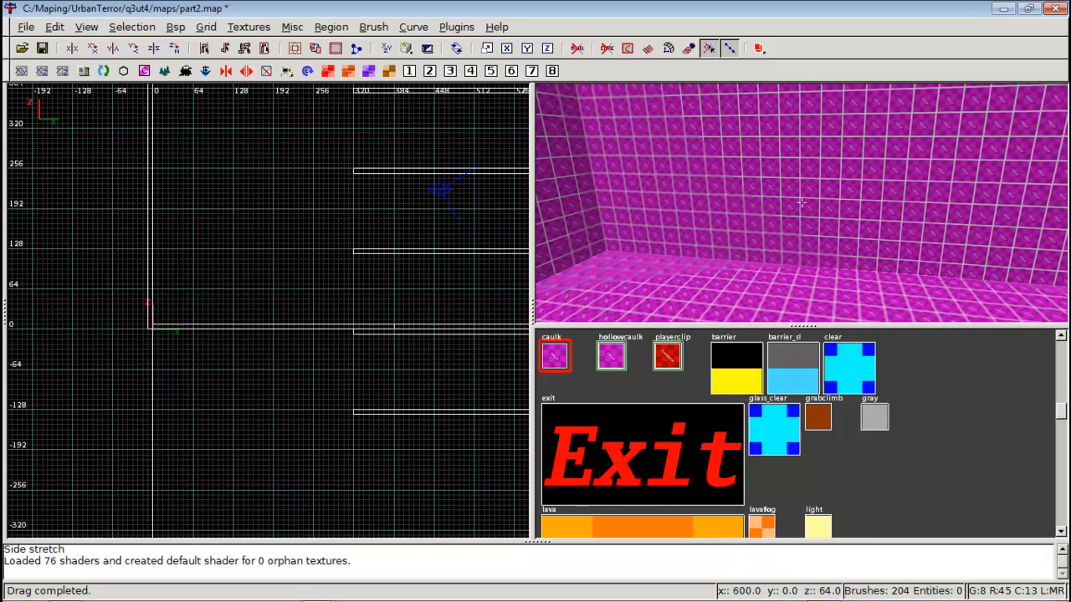
right_click(799, 204)
left_click(800, 204, "ctrl+shift")
right_click(799, 204)
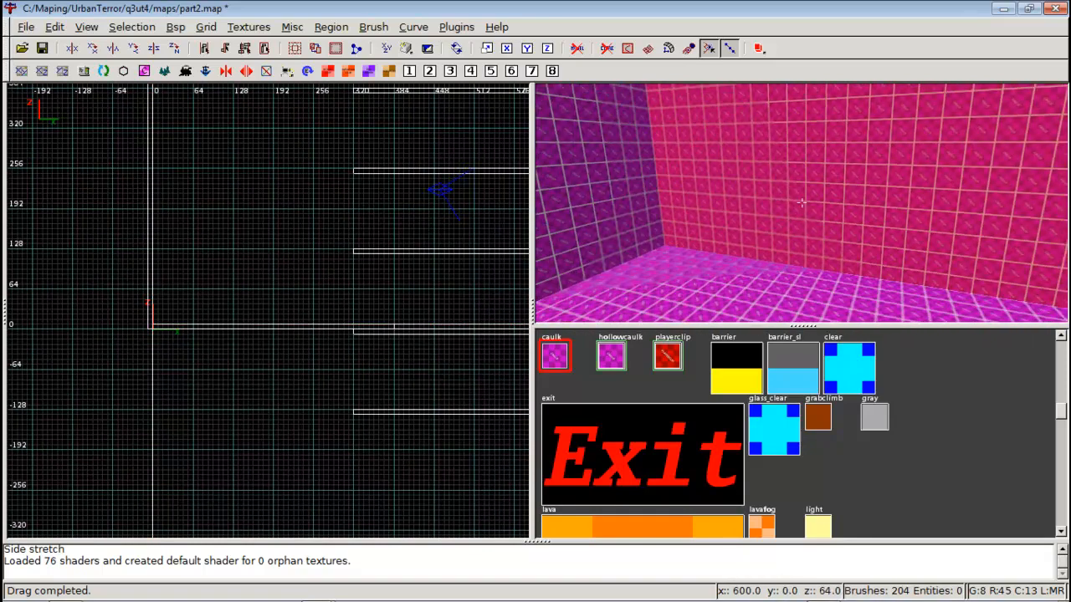
scroll(801, 202, "up", 6)
scroll(801, 202, "down", 1)
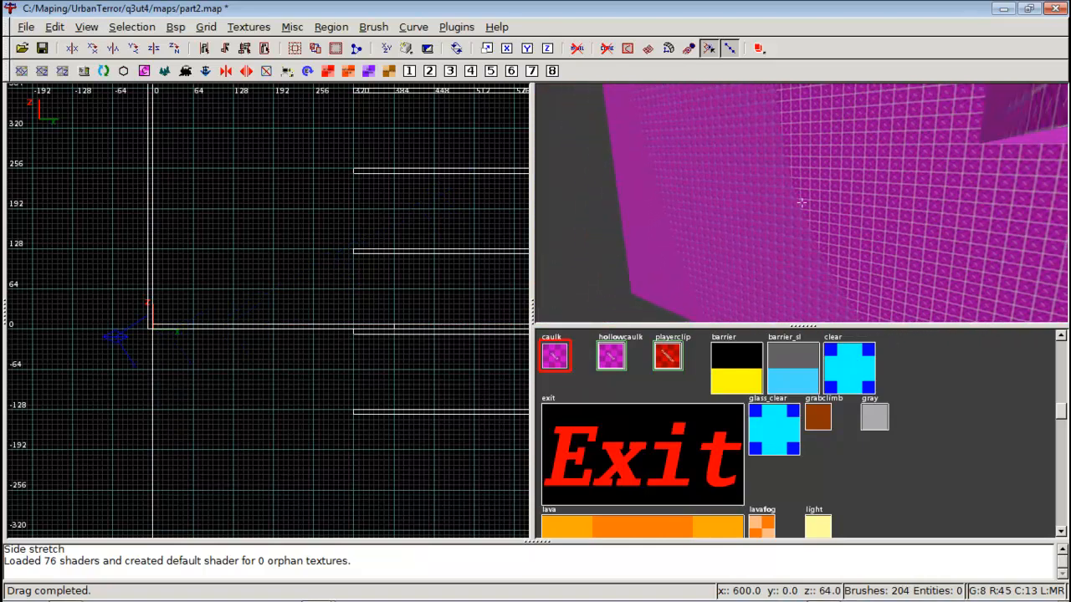
scroll(801, 203, "up", 8)
right_click(801, 202)
right_click(803, 204)
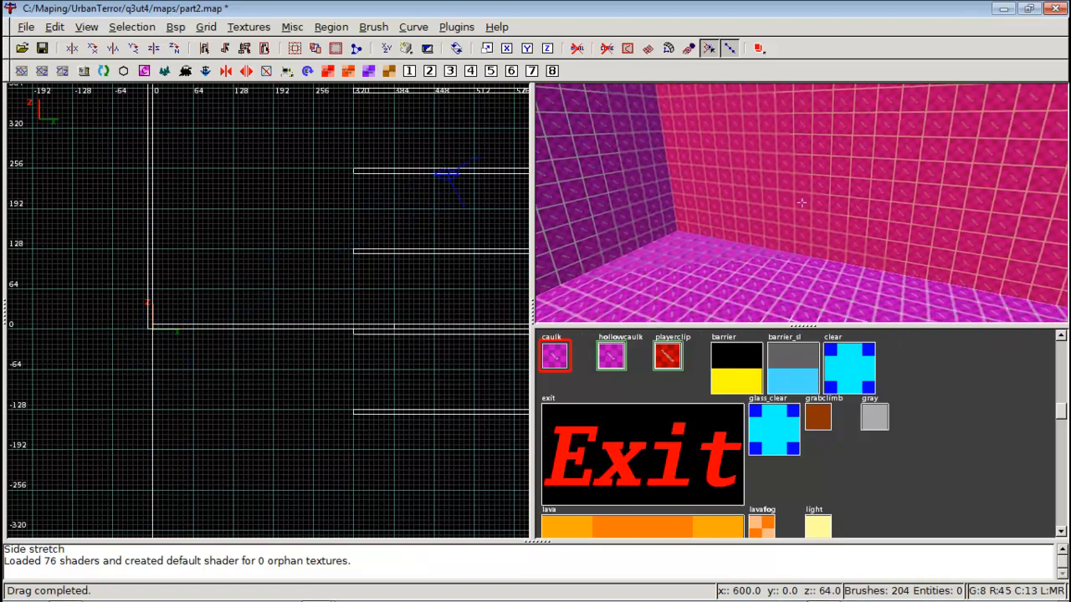
right_click(802, 202)
key("Escape")
Texture the smaller room's floor section with tilebordeaux
left_click(647, 264, "shift")
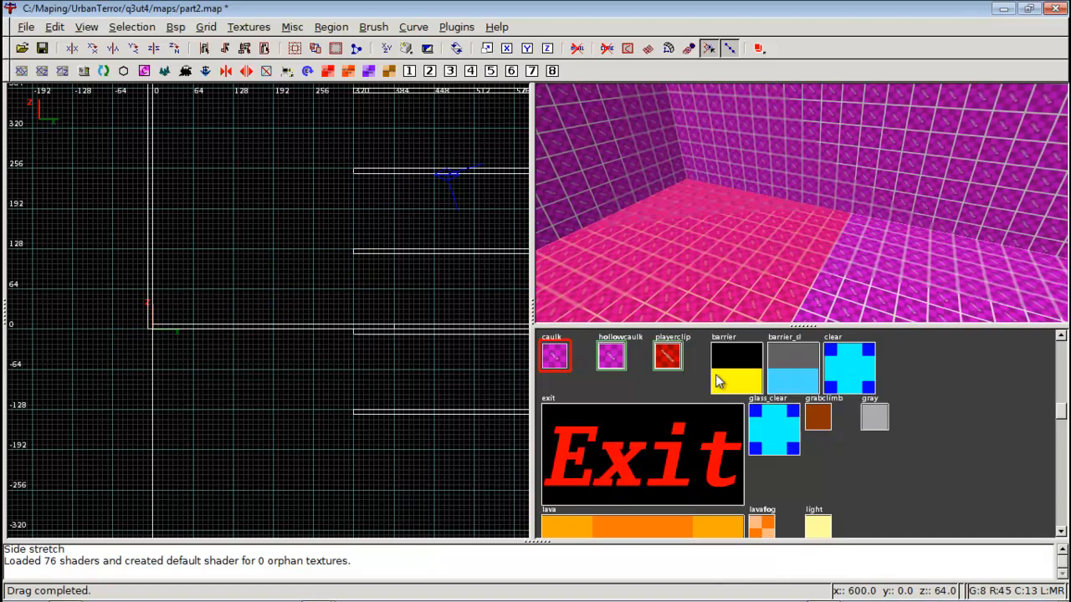
scroll(636, 395, "down", 6)
scroll(643, 435, "down", 3)
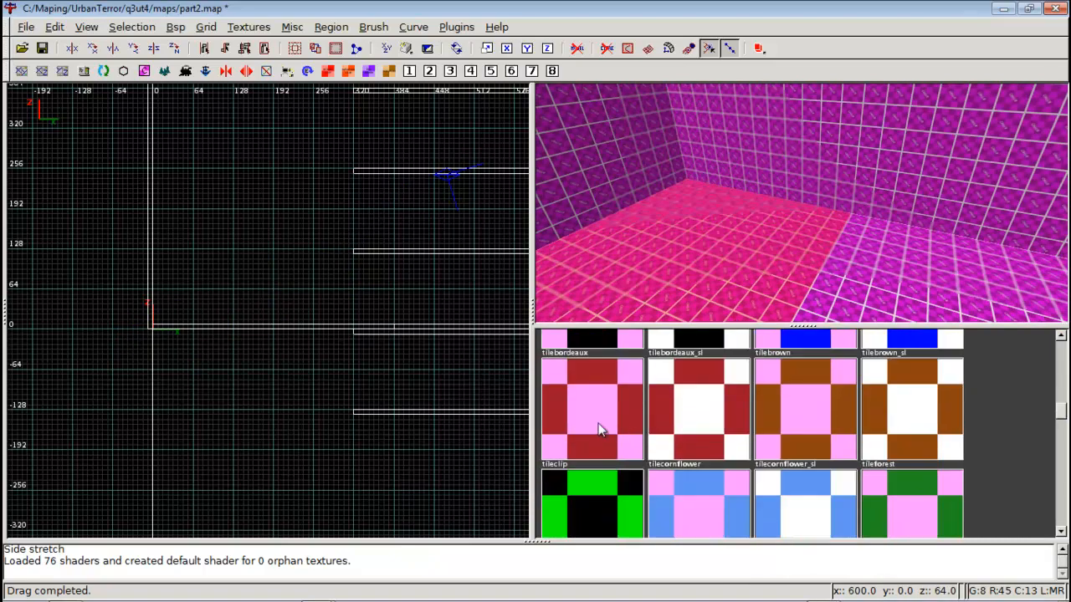
left_click(600, 429)
right_click(640, 276)
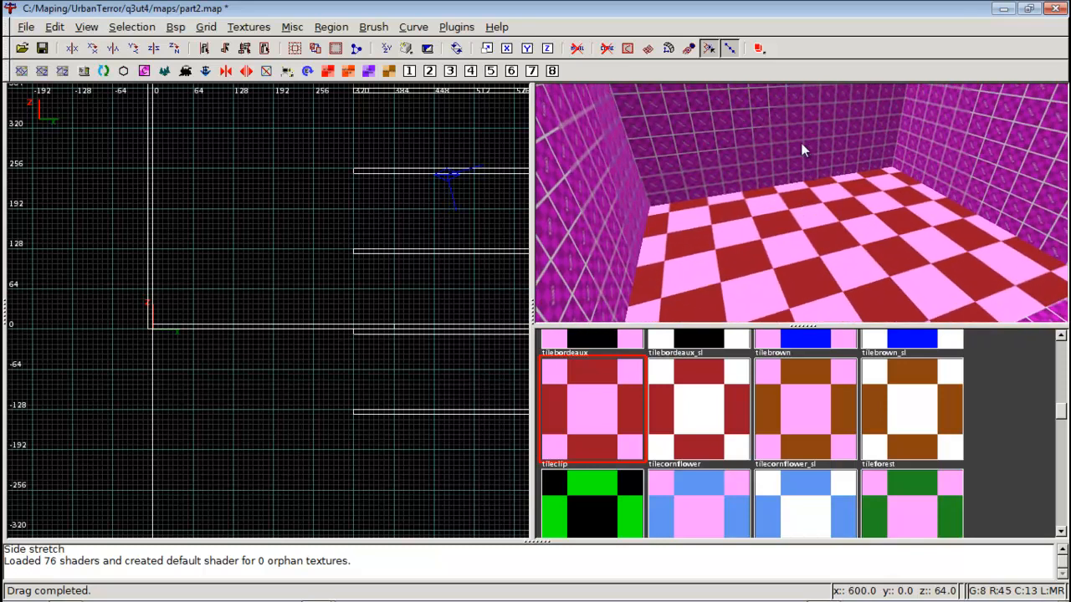
Texture the smaller room's end wall and its adjoining side wall with tilebordeaux_sl
left_click(801, 143, "ctrl+shift")
scroll(705, 407, "down", 15)
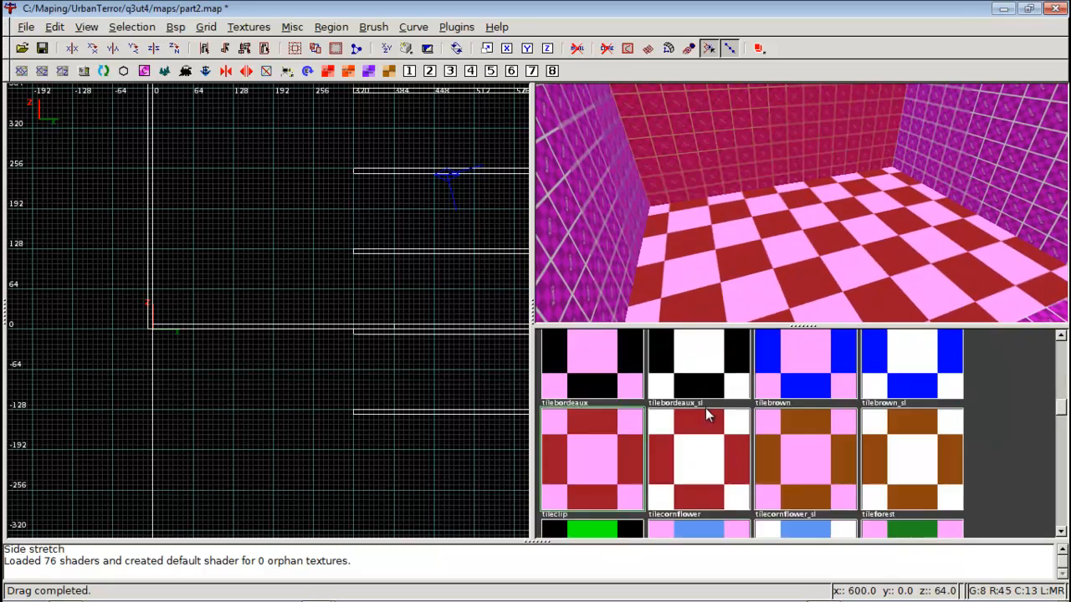
left_click(706, 410)
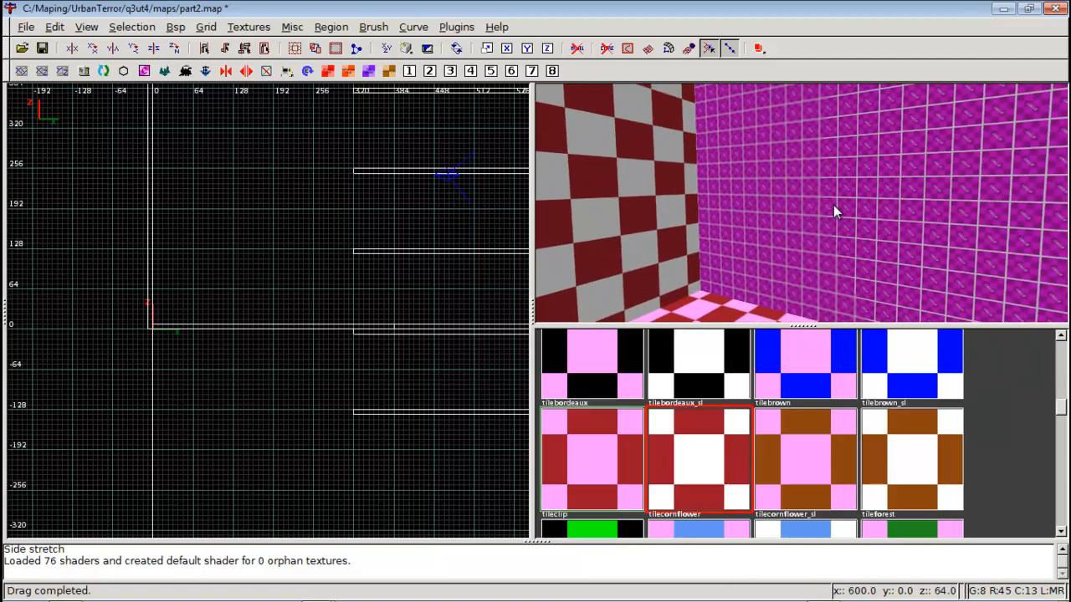
left_click(834, 206, "ctrl+shift")
scroll(676, 373, "down", 15)
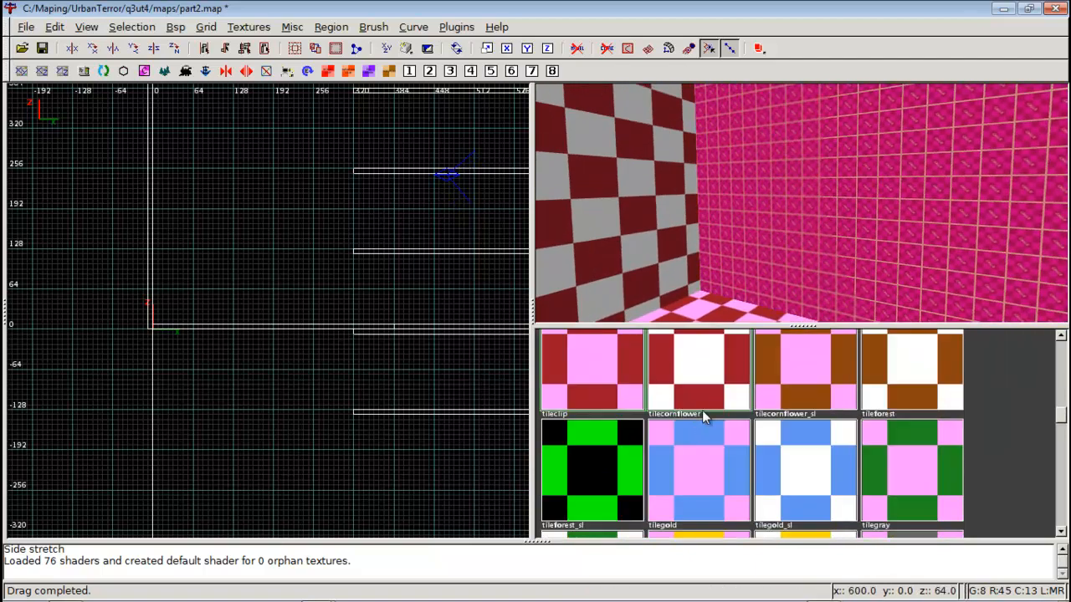
left_click(702, 415)
Apply tilebordeaux_sl to the caulk wall facing the already textured long wall and clear the selection
left_click(847, 242, "ctrl+shift")
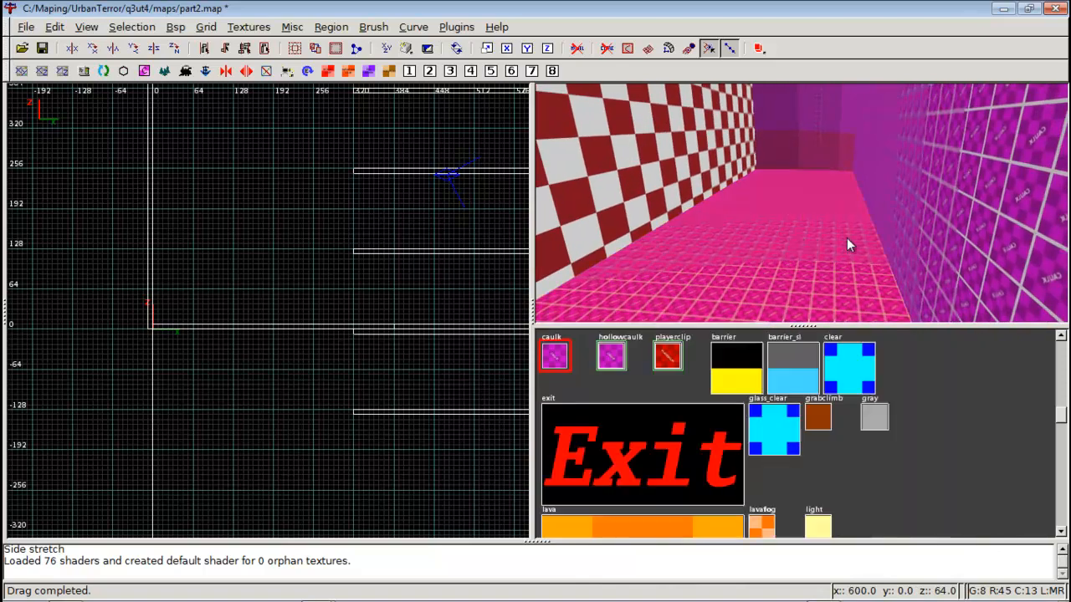
scroll(736, 430, "down", 10)
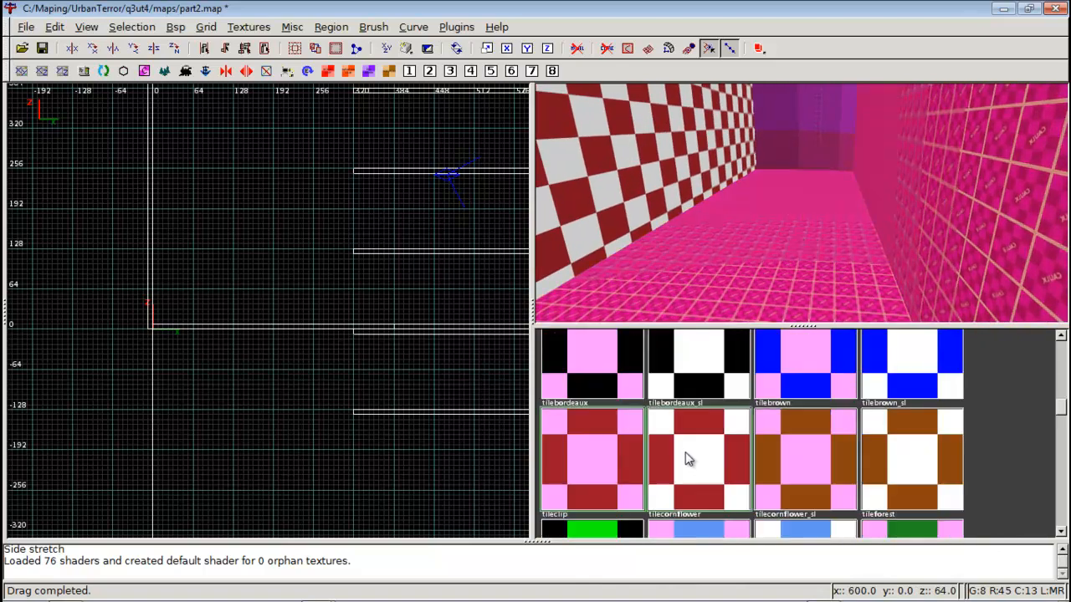
left_click(691, 454)
key("Escape")
Texture the far wall section adjoining the checkered long wall with tilebordeaux_sl
right_click(778, 308)
key("Up")
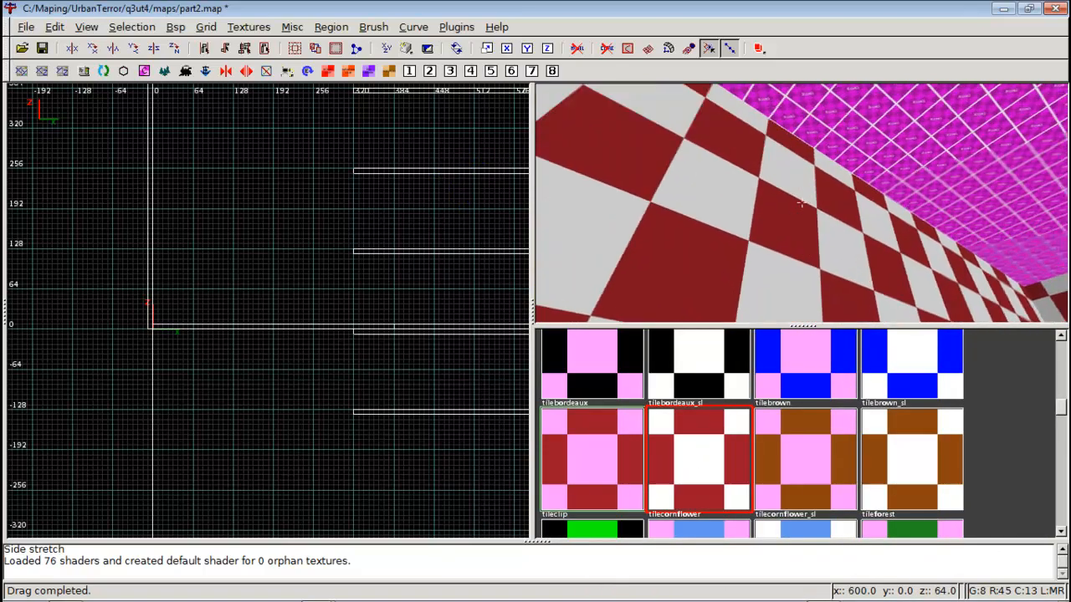
key("Up")
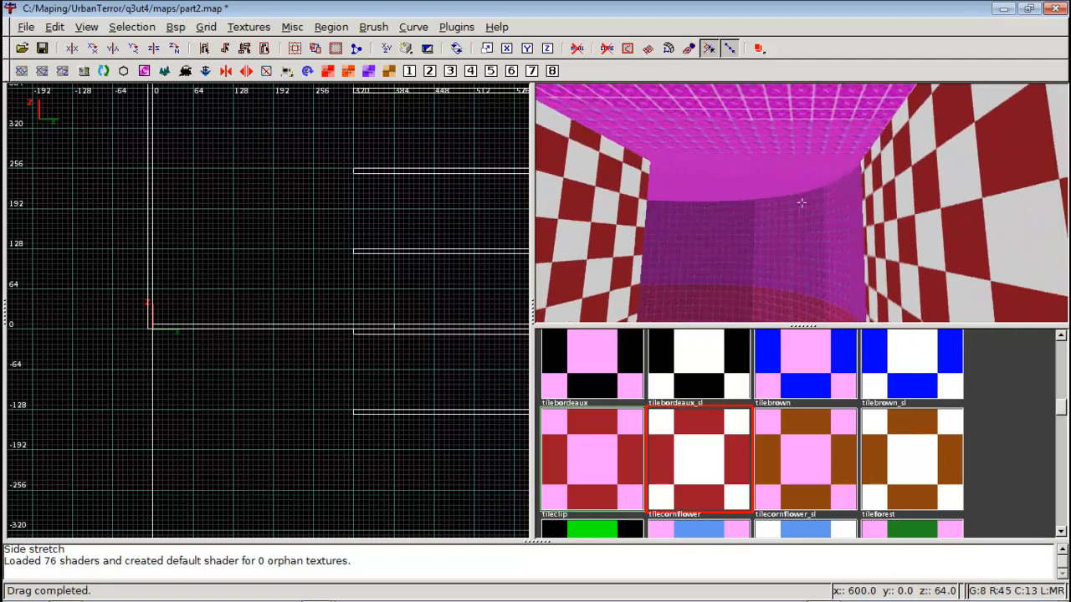
key("Up")
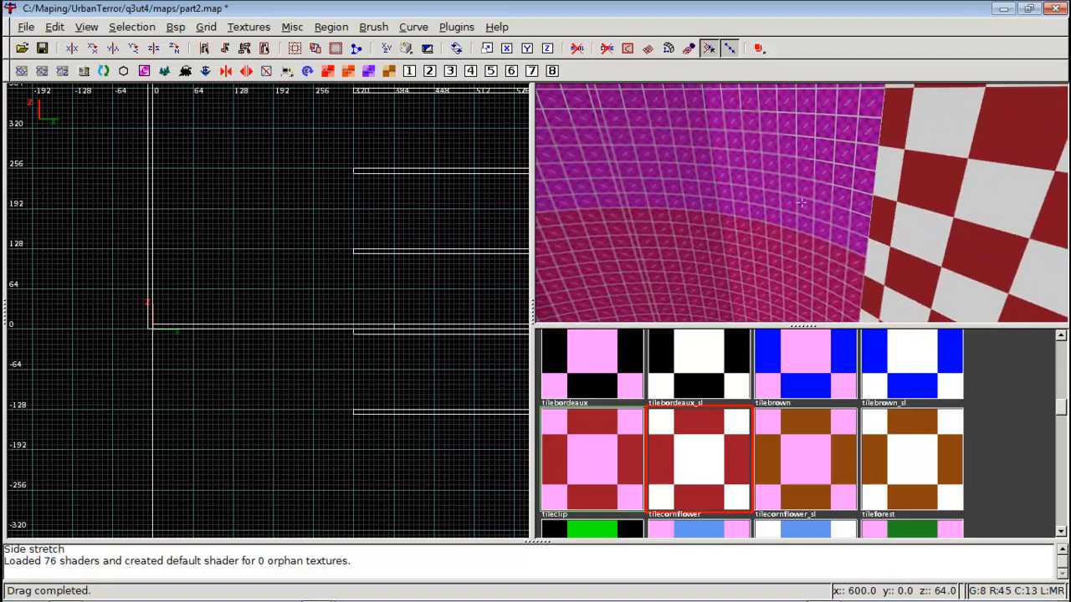
right_click(803, 211)
left_click(842, 206, "ctrl+shift")
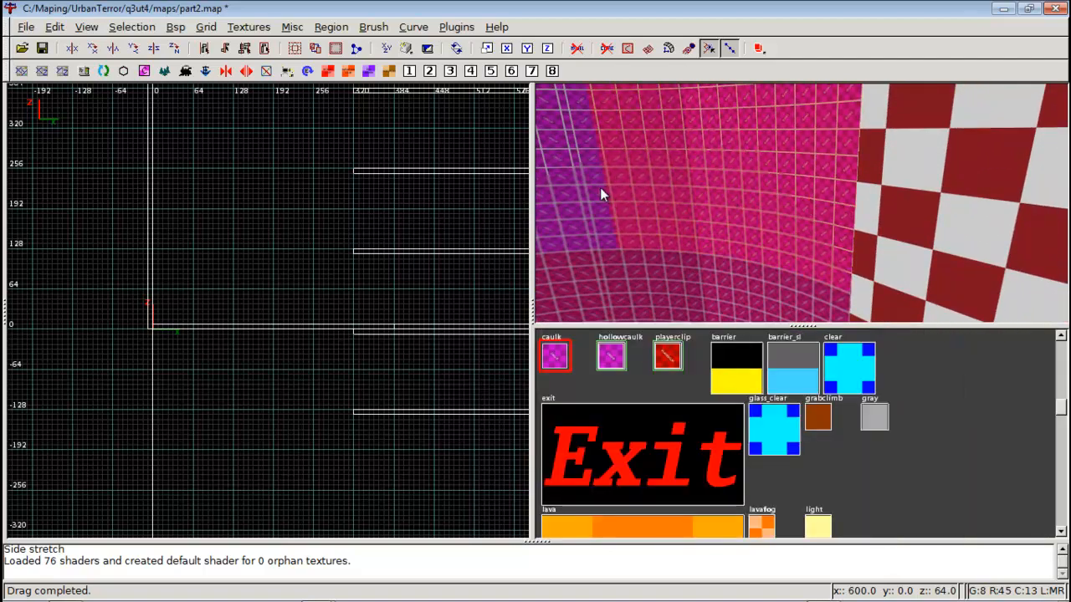
right_click(807, 201)
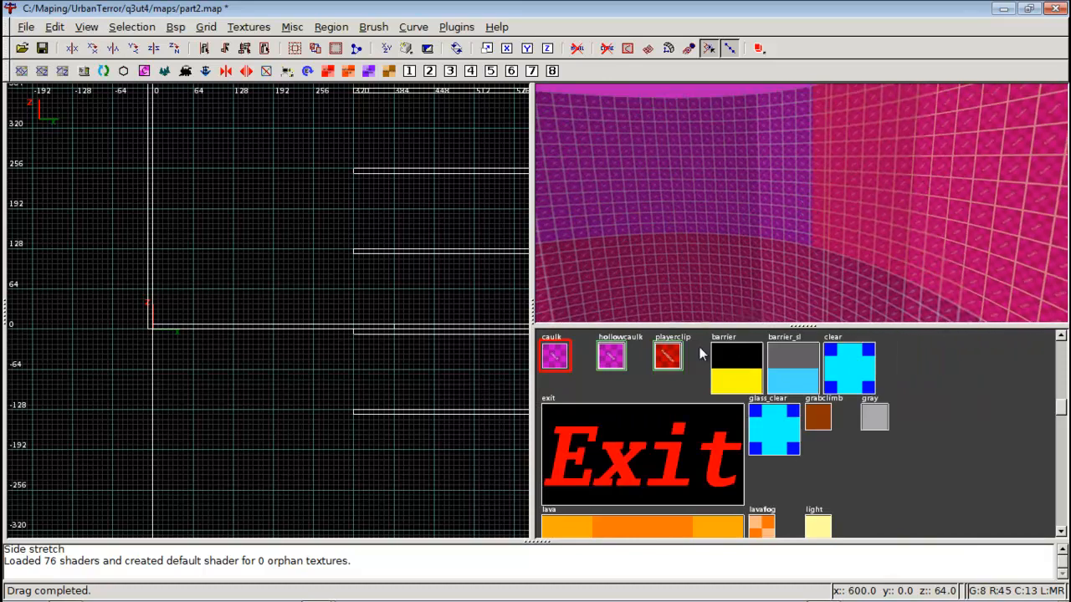
scroll(671, 409, "up", 8)
scroll(672, 410, "down", 3)
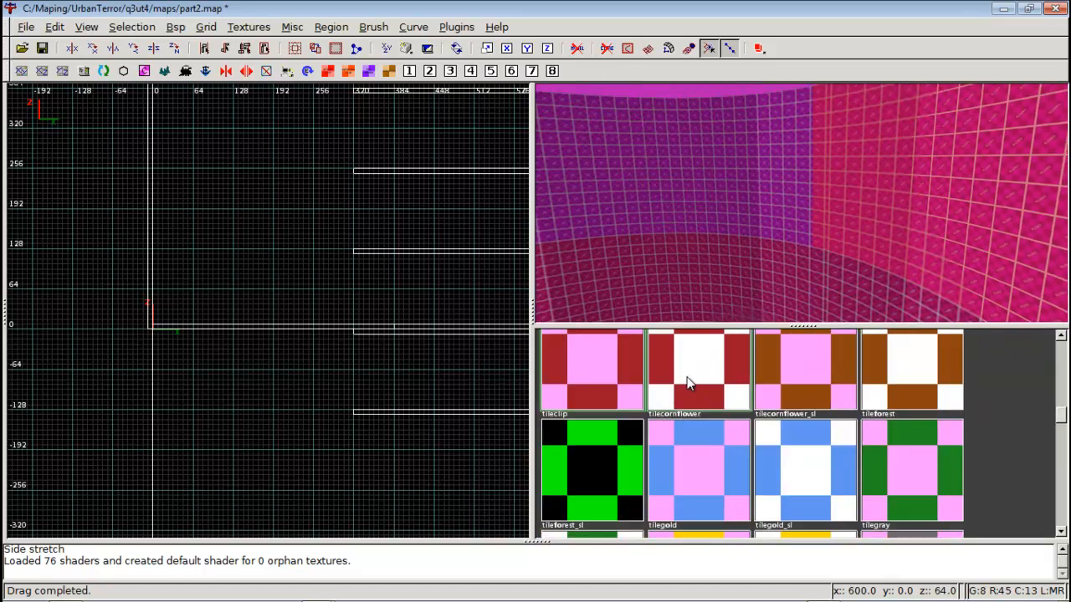
scroll(689, 382, "up", 1)
left_click(690, 381)
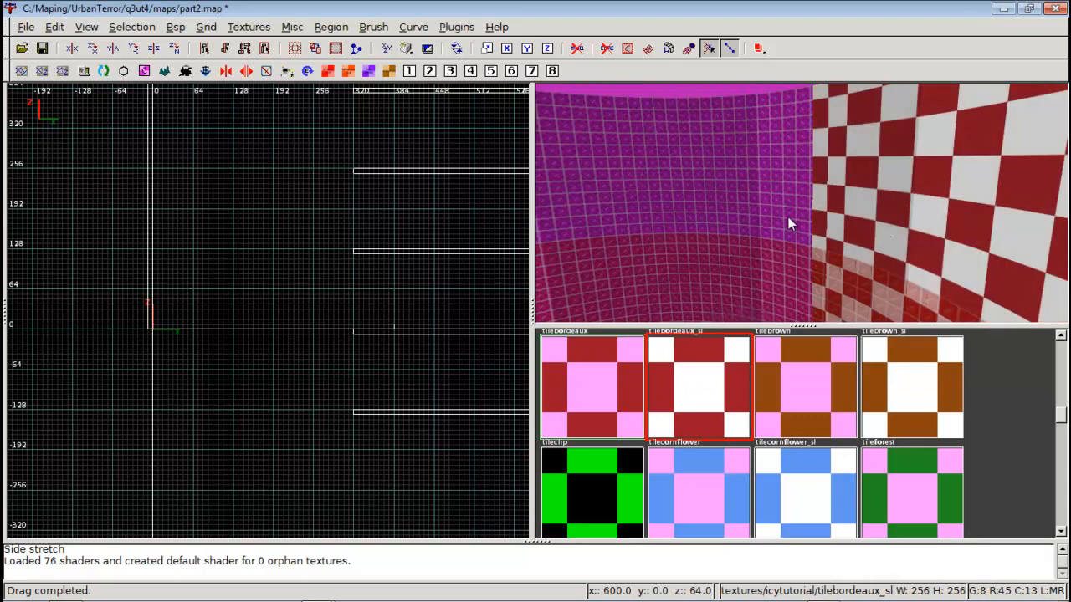
Texture the neighbouring caulk wall section of the large room with tilebordeaux_sl and clear the selection
middle_click(778, 197)
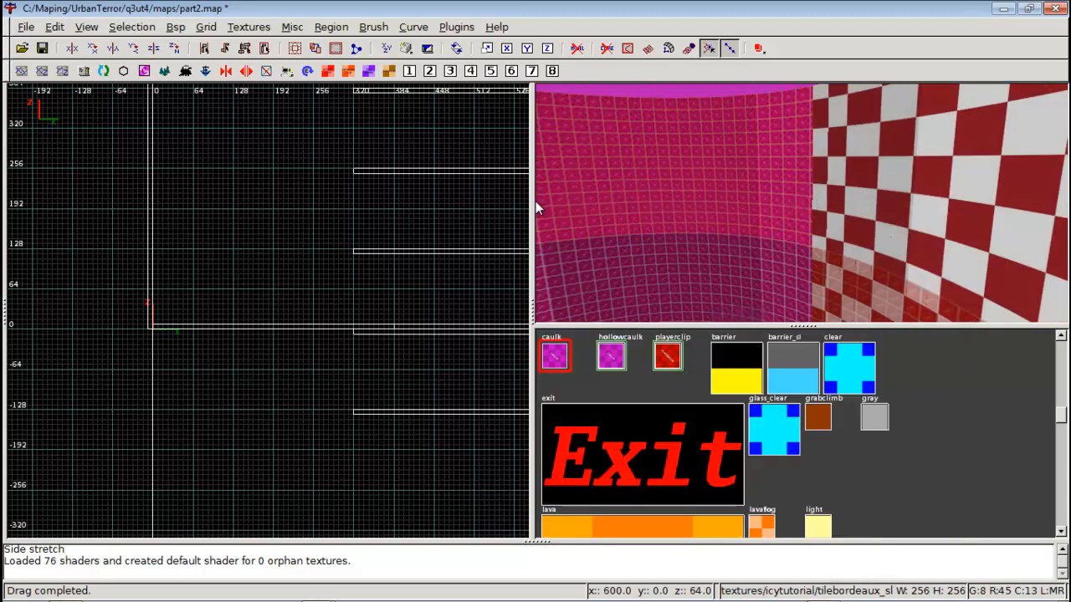
scroll(803, 427, "down", 6)
left_click(701, 479)
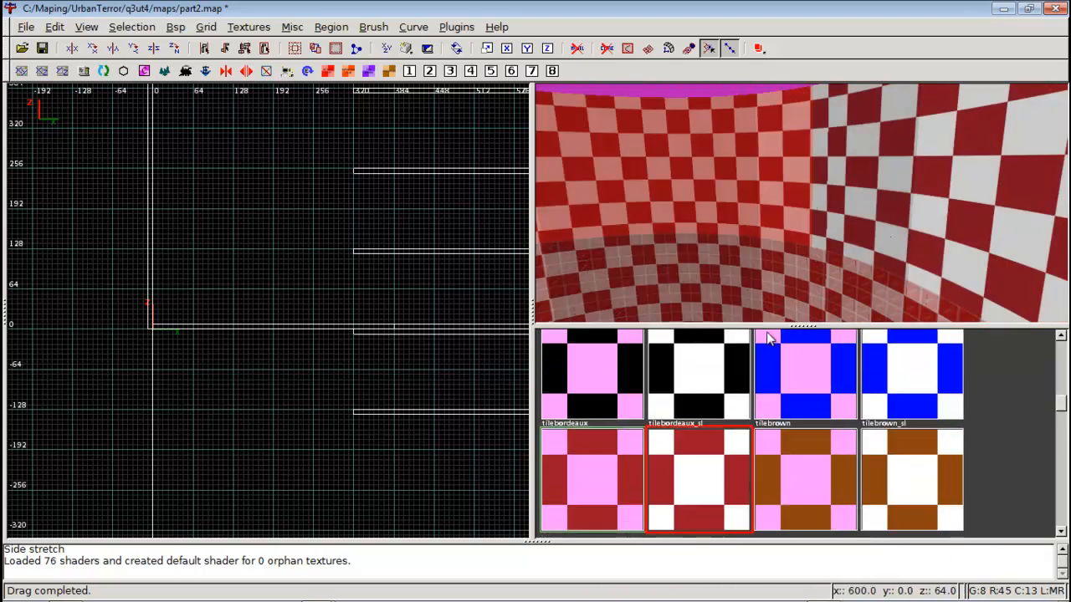
key("Escape")
Texture the large room's remaining caulk wall at the next corner with tilebordeaux_sl
right_click(774, 280)
key("Up")
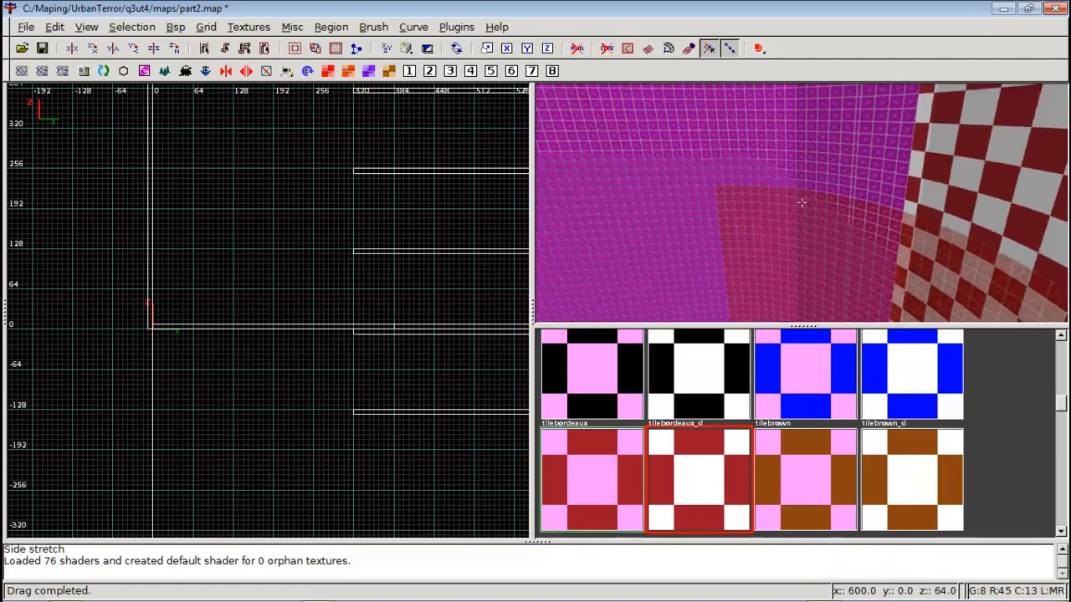
right_click(876, 203)
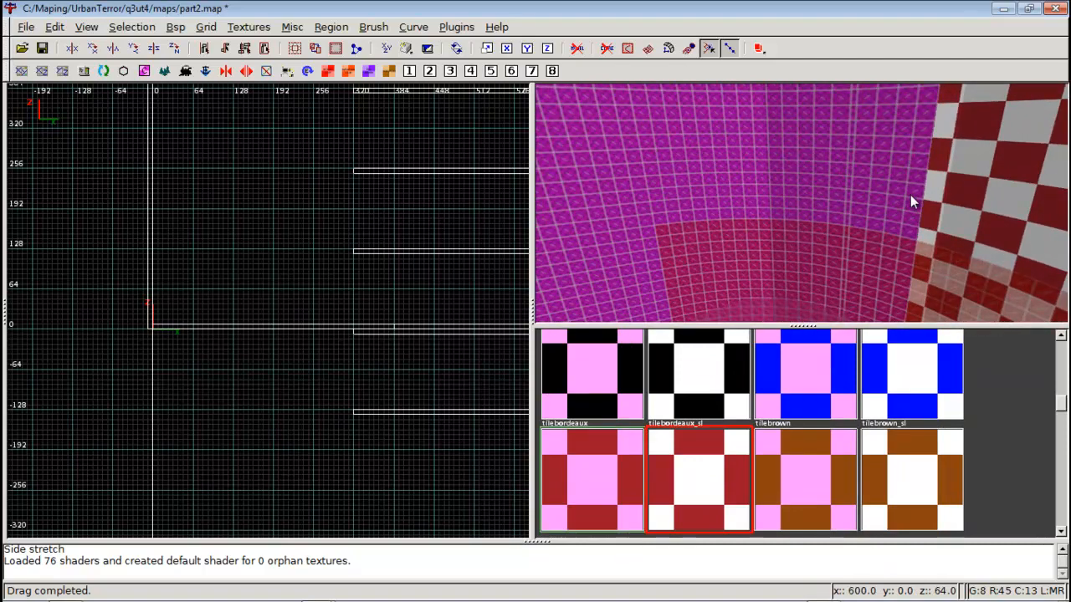
left_click(914, 196, "ctrl+shift")
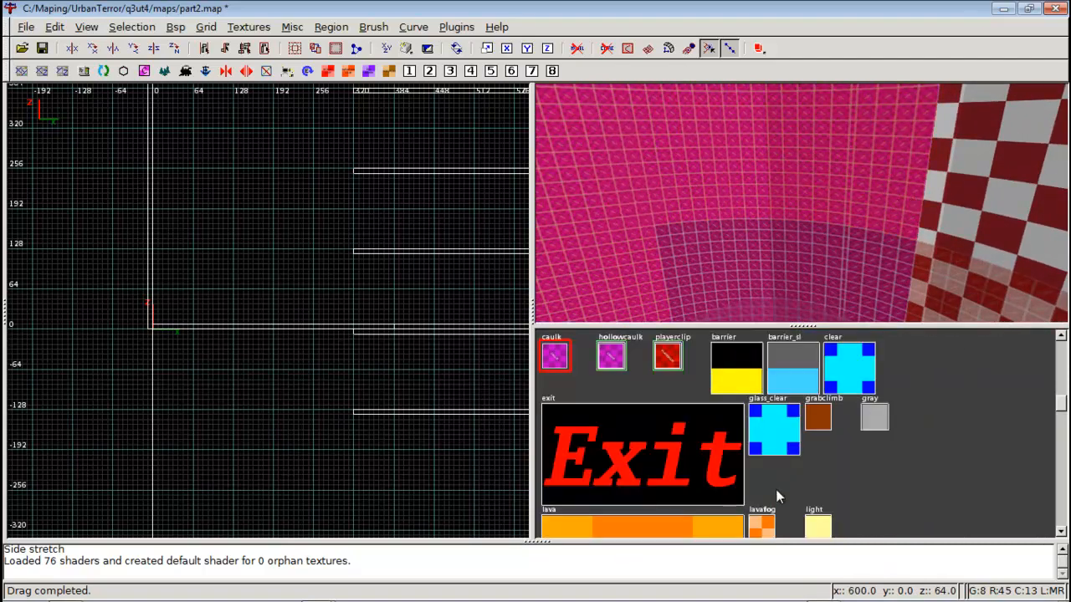
scroll(774, 489, "down", 10)
scroll(722, 421, "up", 1)
left_click(722, 421)
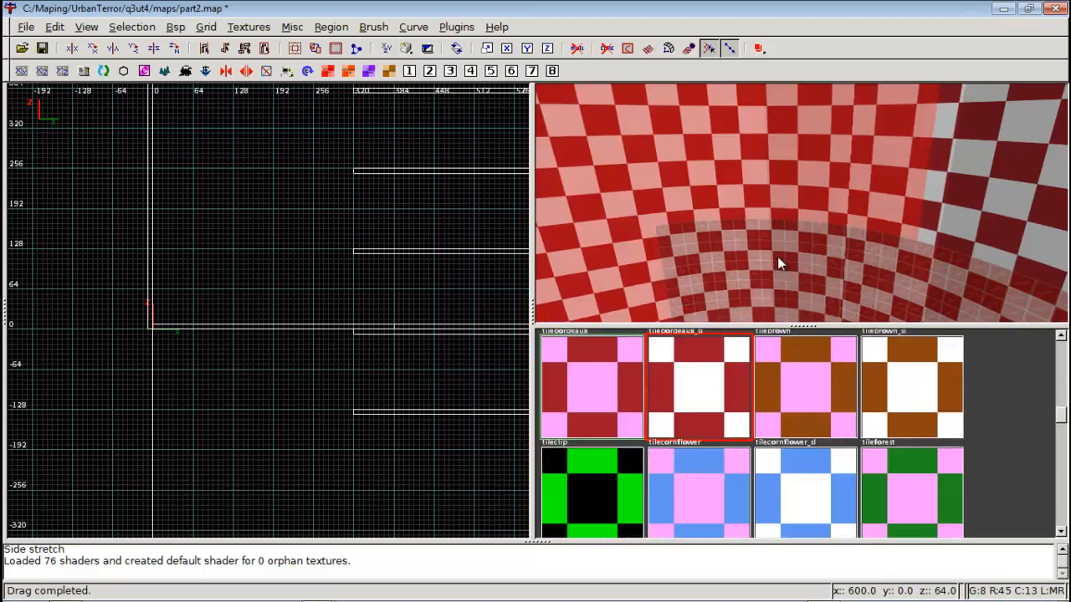
Texture the large room's floor around the caulk blocks with tilebordeaux
right_click(777, 258)
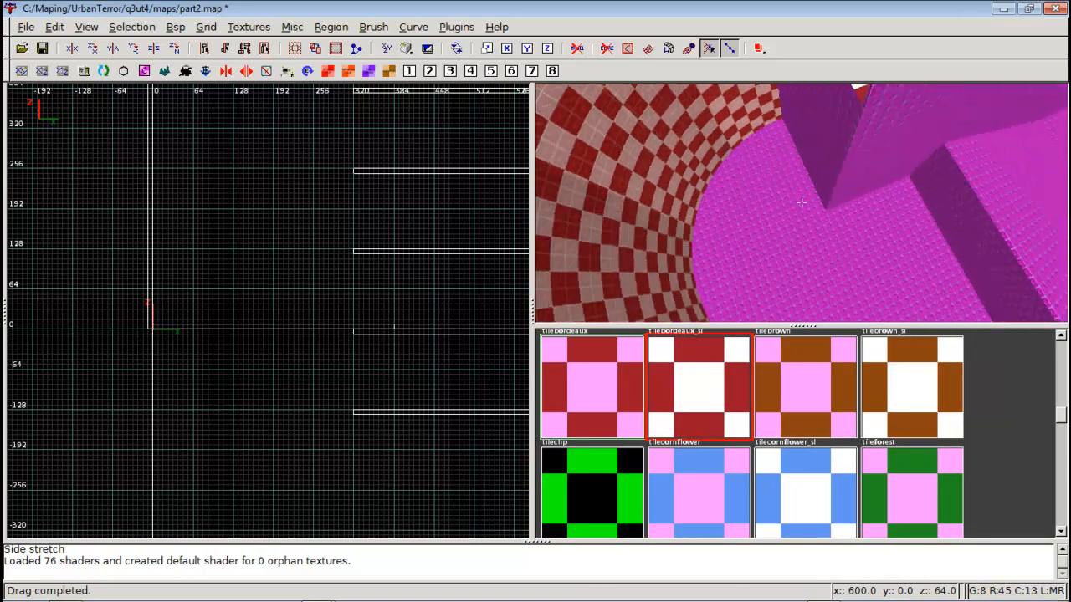
right_click(781, 210)
left_click(902, 266, "ctrl+shift")
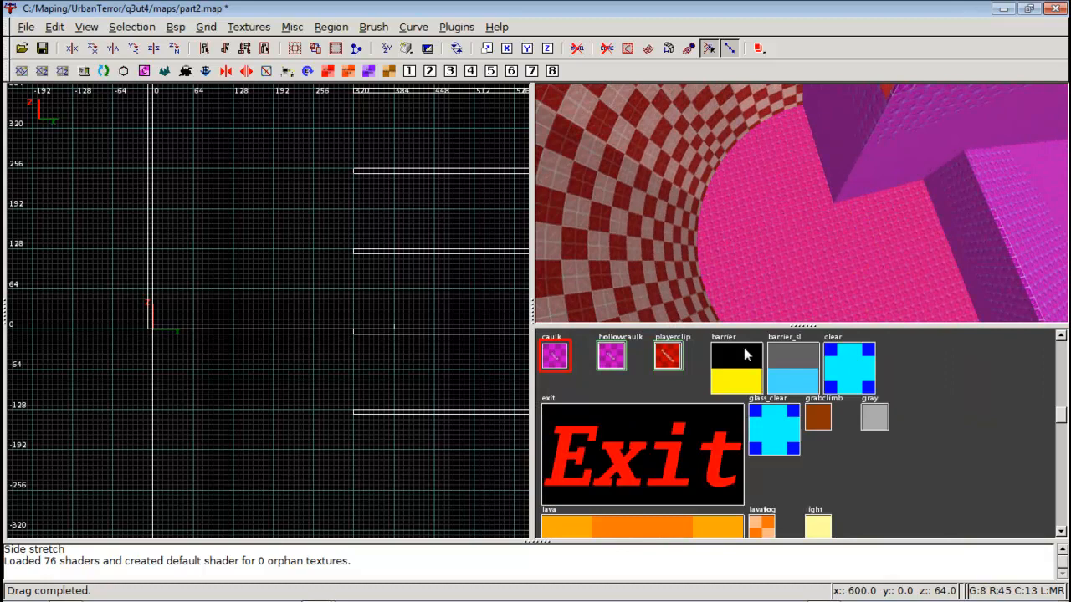
scroll(683, 373, "down", 10)
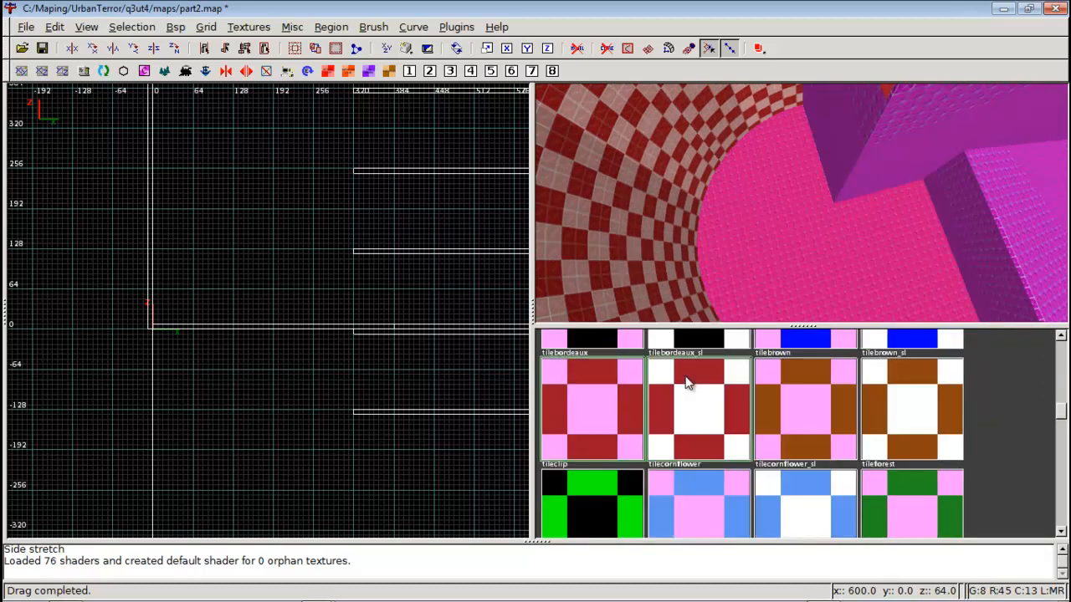
left_click(608, 406)
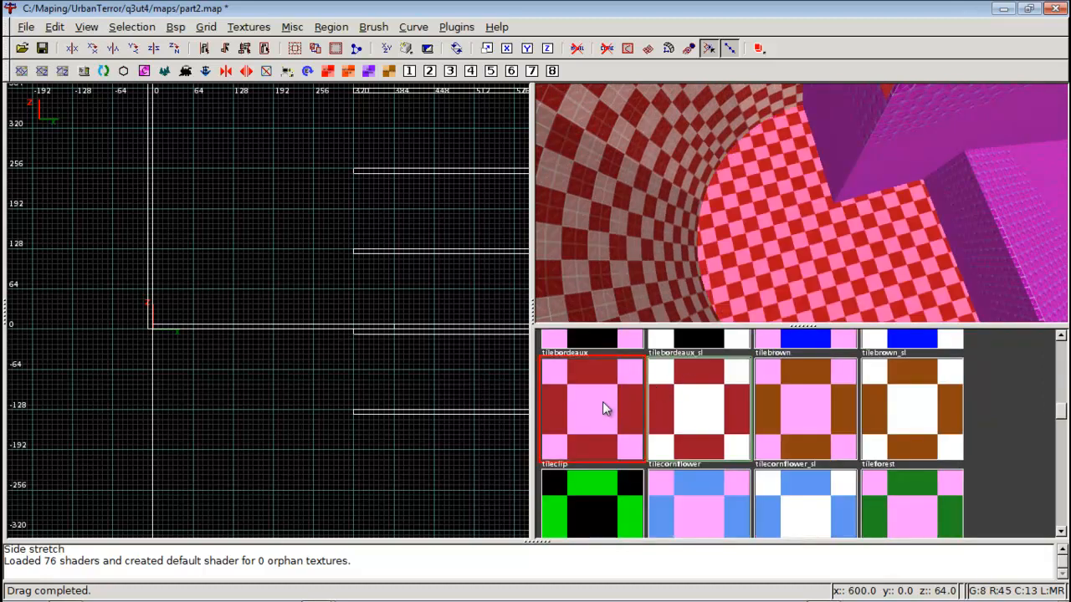
Texture the entire low block standing on the checkered floor with tilebordeaux_sl and clear the selection
right_click(853, 254)
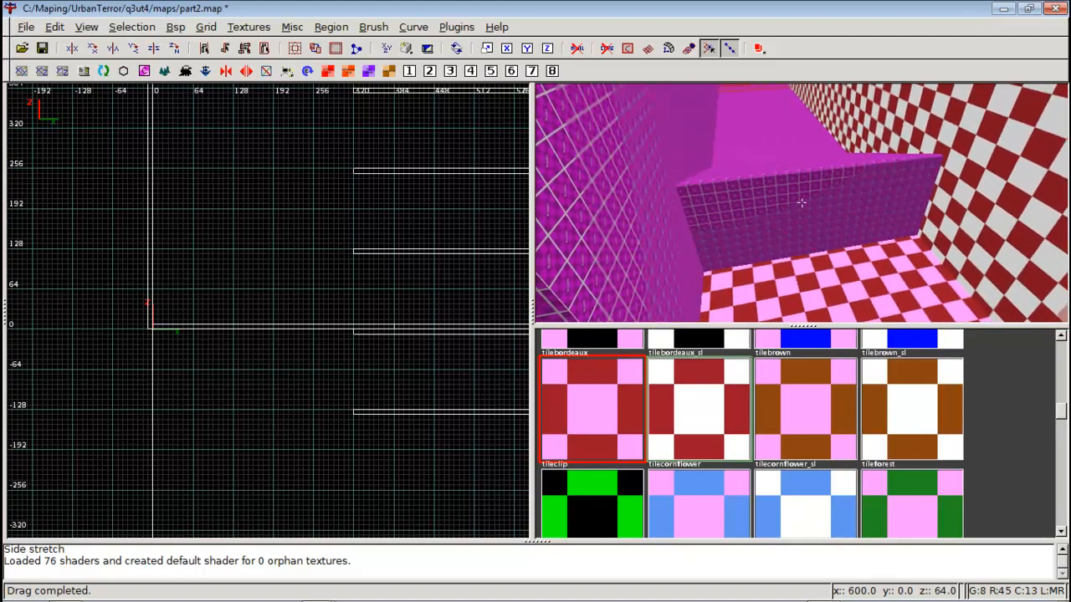
right_click(801, 203)
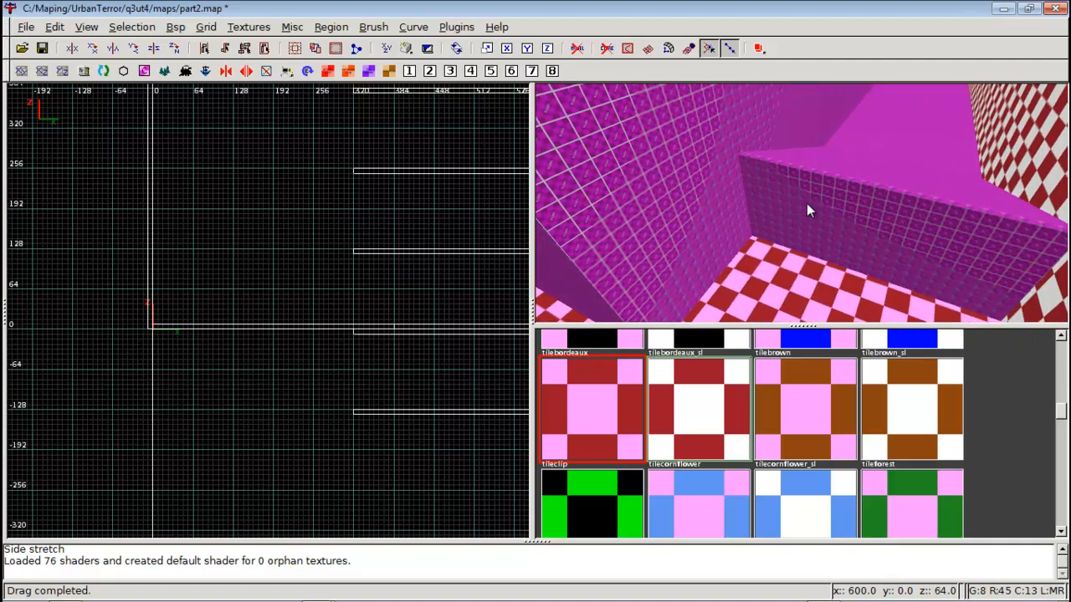
left_click(825, 183, "shift")
scroll(763, 443, "down", 6)
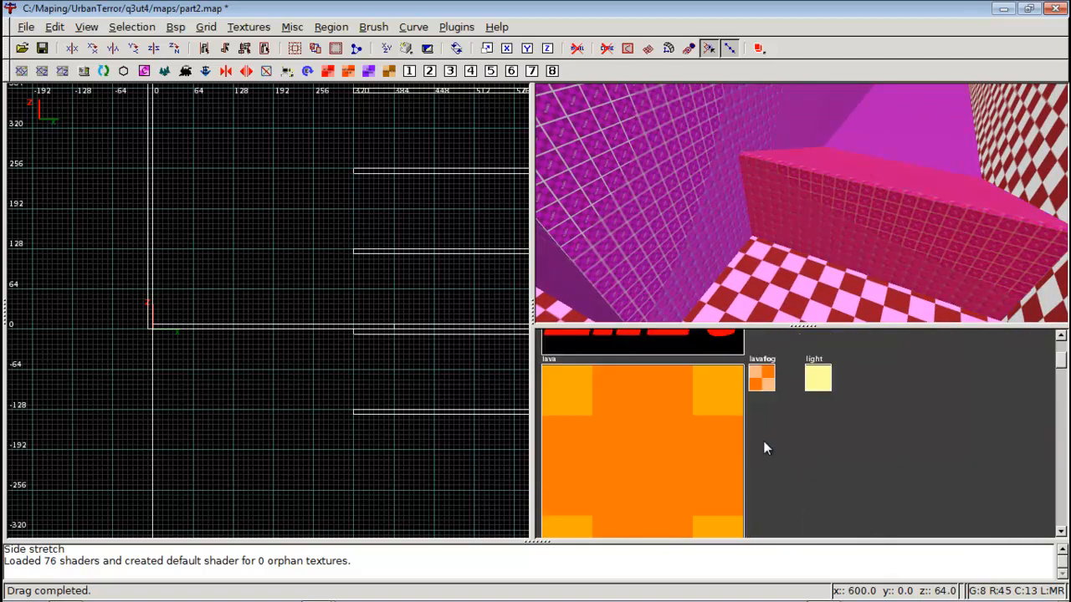
left_click(700, 510)
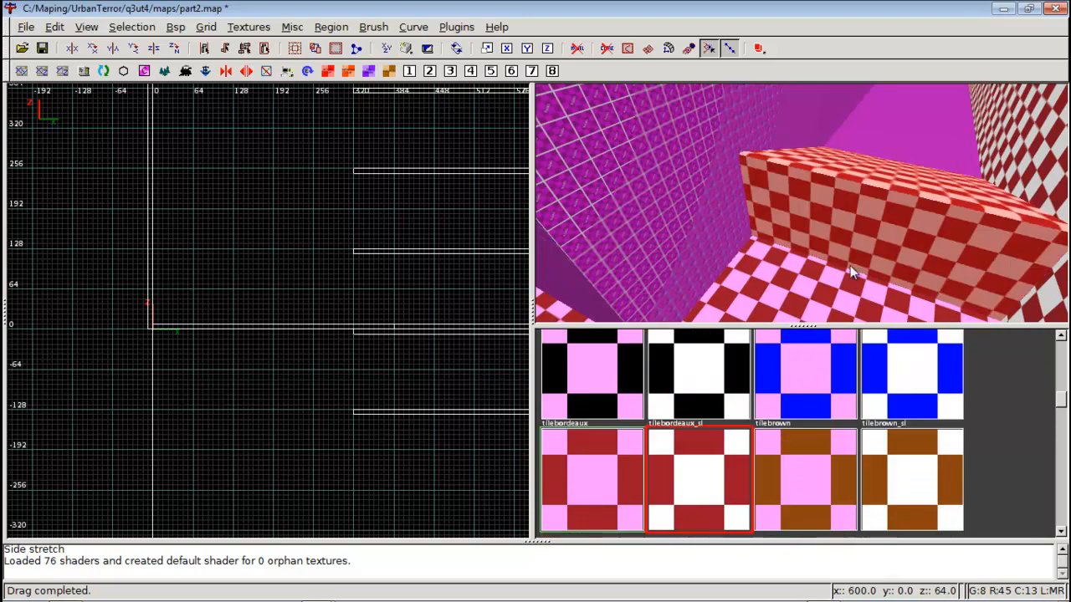
key("Escape")
Texture the entire tall partition beside the low block with tilebordeaux_sl and clear the selection
right_click(809, 241)
right_click(802, 202)
left_click(782, 197, "shift")
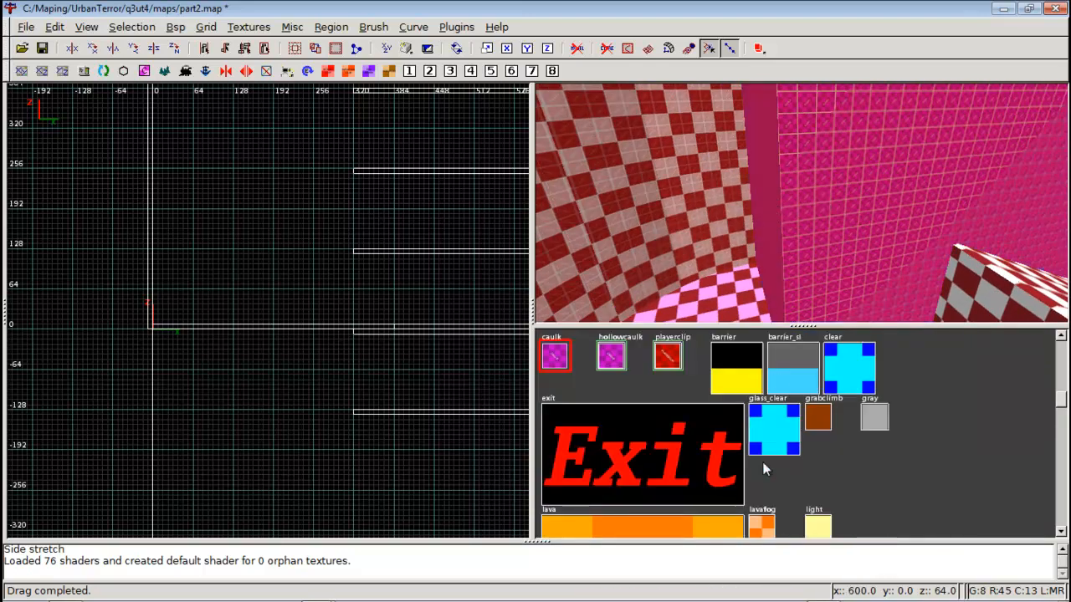
scroll(763, 470, "down", 6)
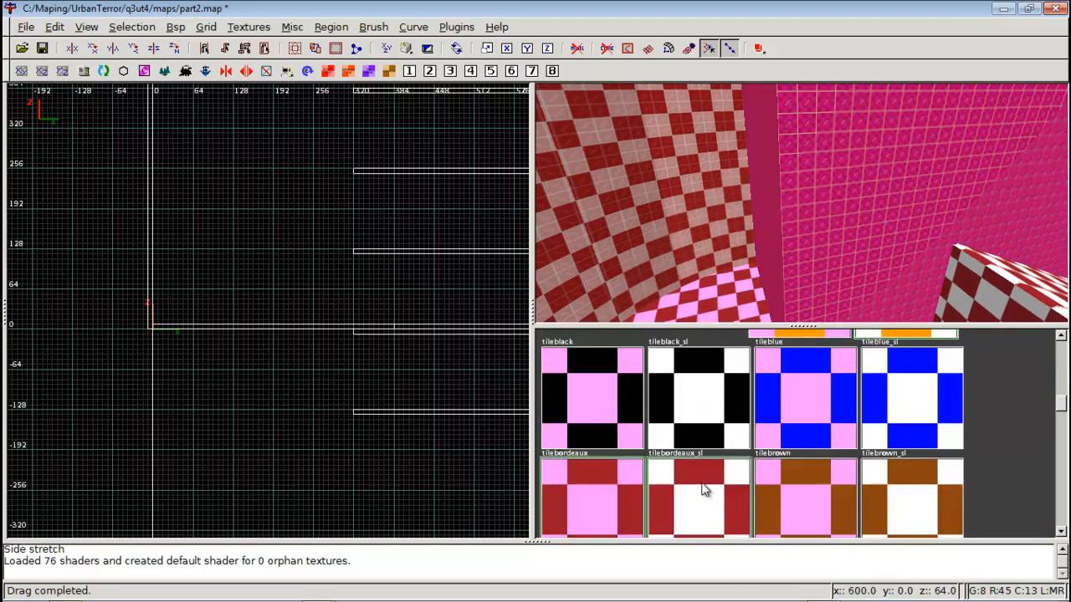
left_click(702, 486)
key("Escape")
Texture the thin caulk edge strip between the block's checkered top and side with tilebordeaux_sl
right_click(859, 245)
right_click(802, 204)
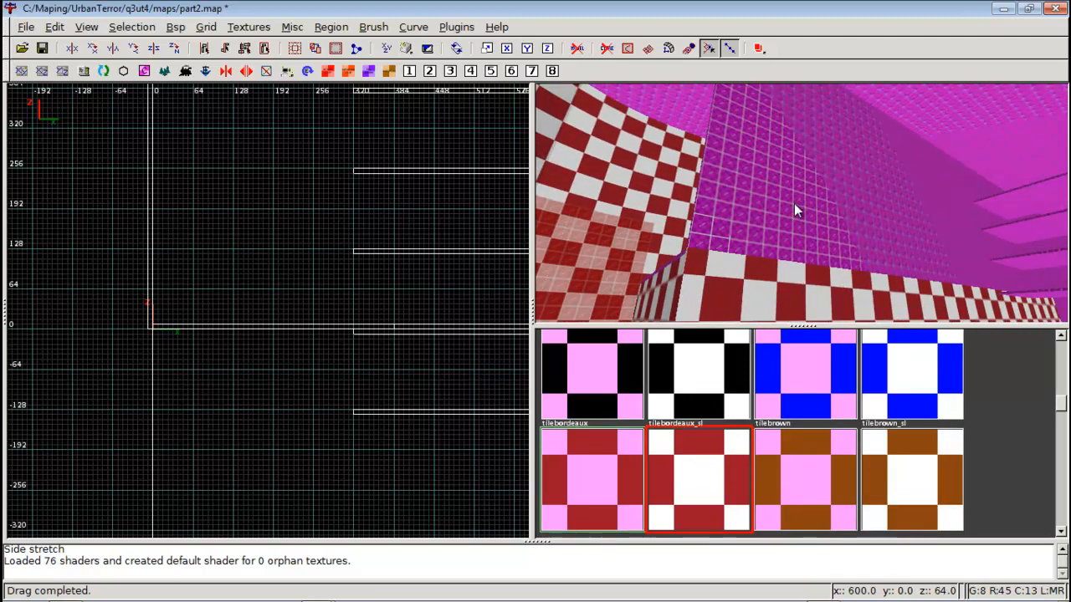
right_click(794, 203)
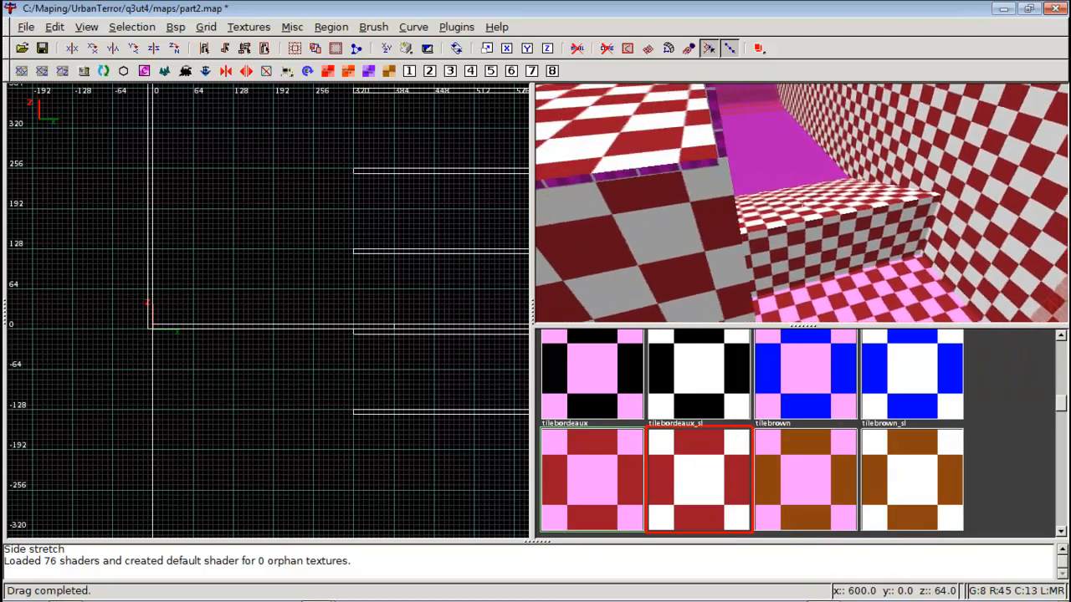
right_click(801, 202)
left_click(795, 198, "ctrl+shift")
scroll(769, 411, "down", 3)
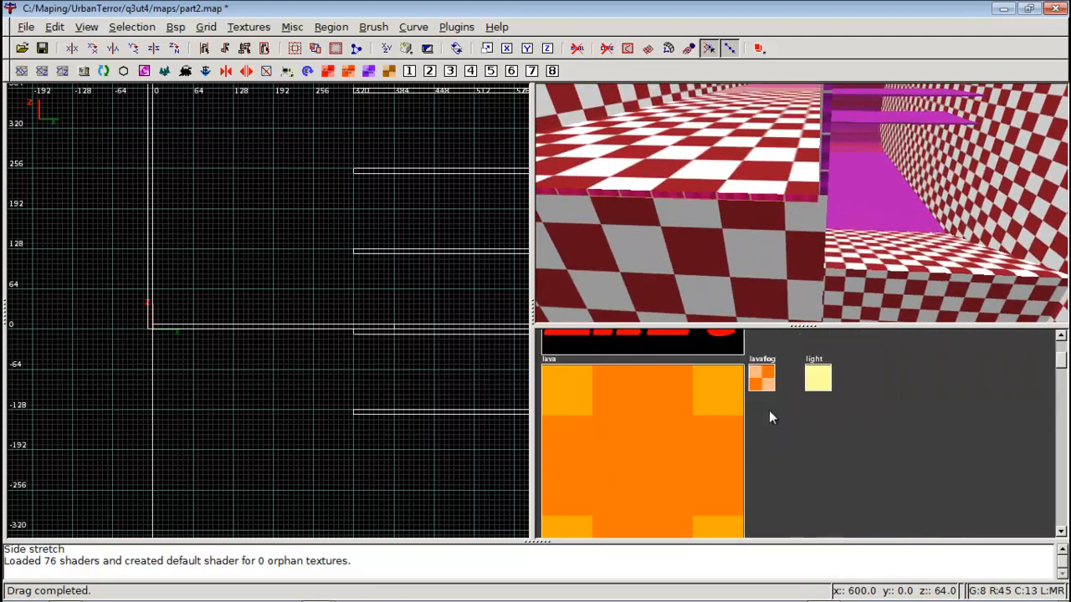
scroll(770, 416, "down", 6)
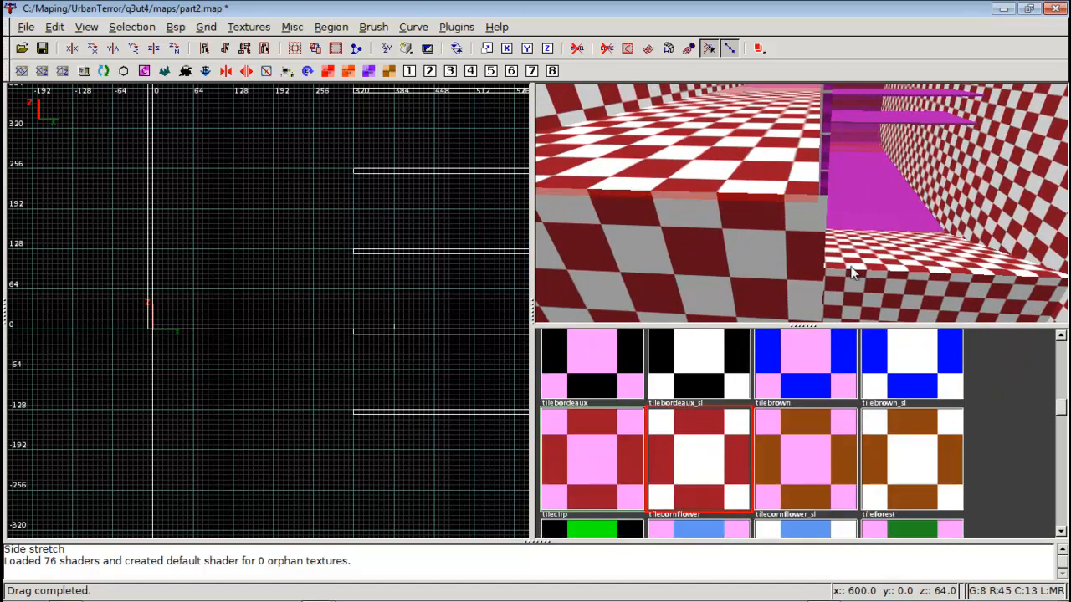
Texture the narrow vertical caulk face beside the end of the checkered block with tilebordeaux_sl
left_click(824, 163, "ctrl+shift")
scroll(752, 431, "down", 14)
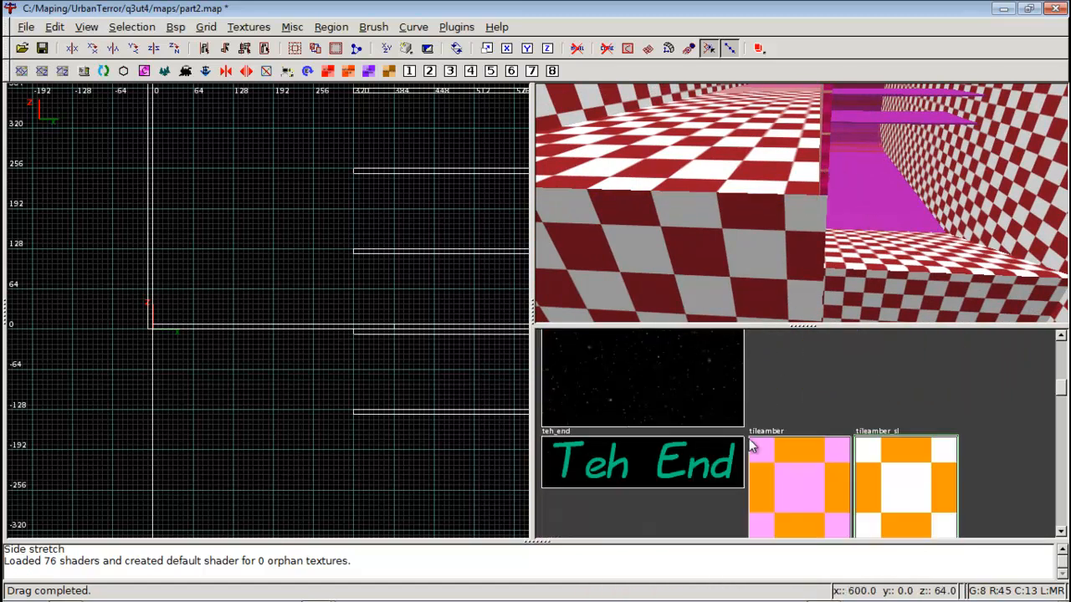
left_click(721, 480)
Texture the long caulk wall face above the checkered strip with tilebordeaux_sl
right_click(784, 184)
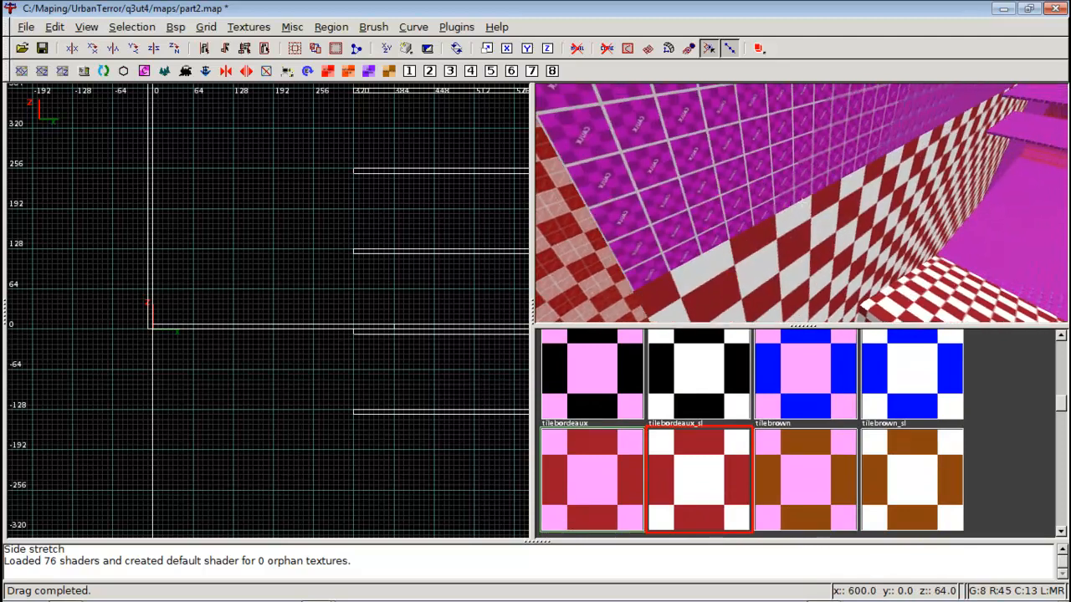
right_click(784, 184)
left_click(784, 183, "ctrl+shift")
scroll(707, 452, "down", 12)
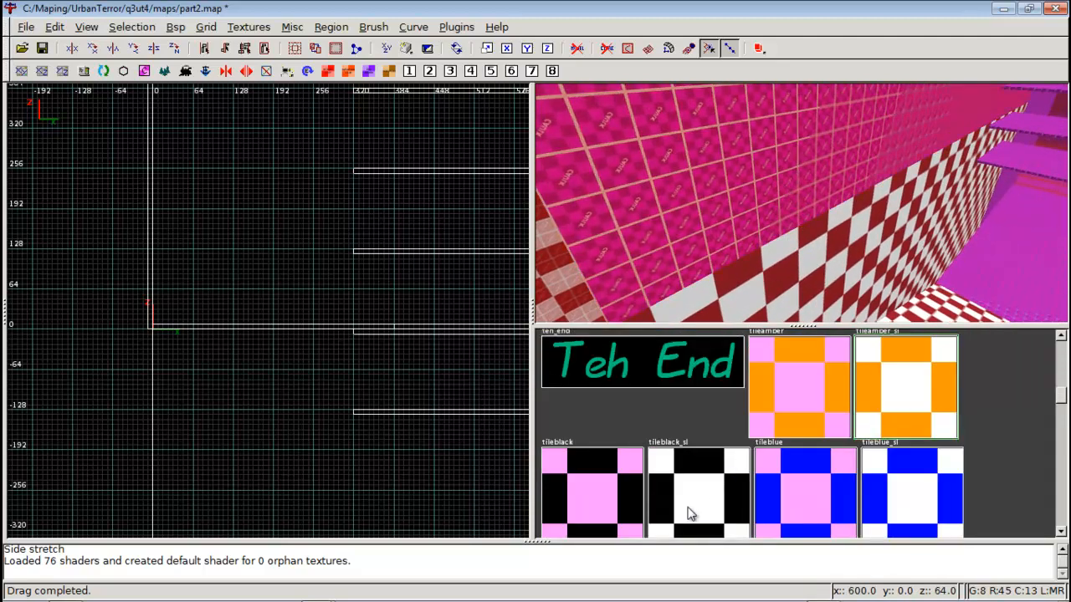
left_click(703, 442)
Texture the large caulk surface between the two checkered side walls with tilebordeaux_sl
right_click(801, 203)
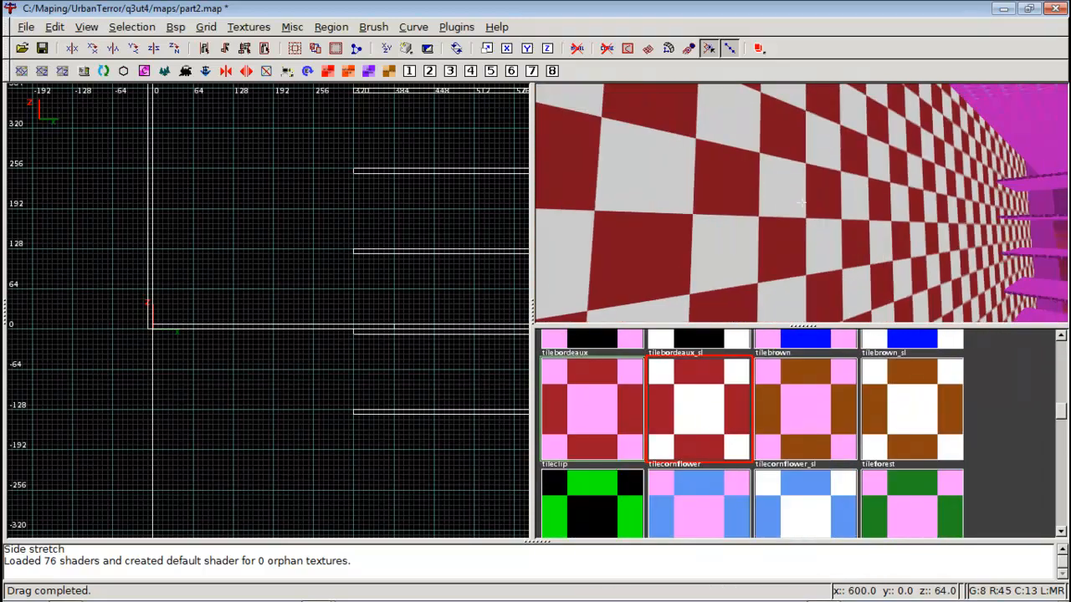
key("Up")
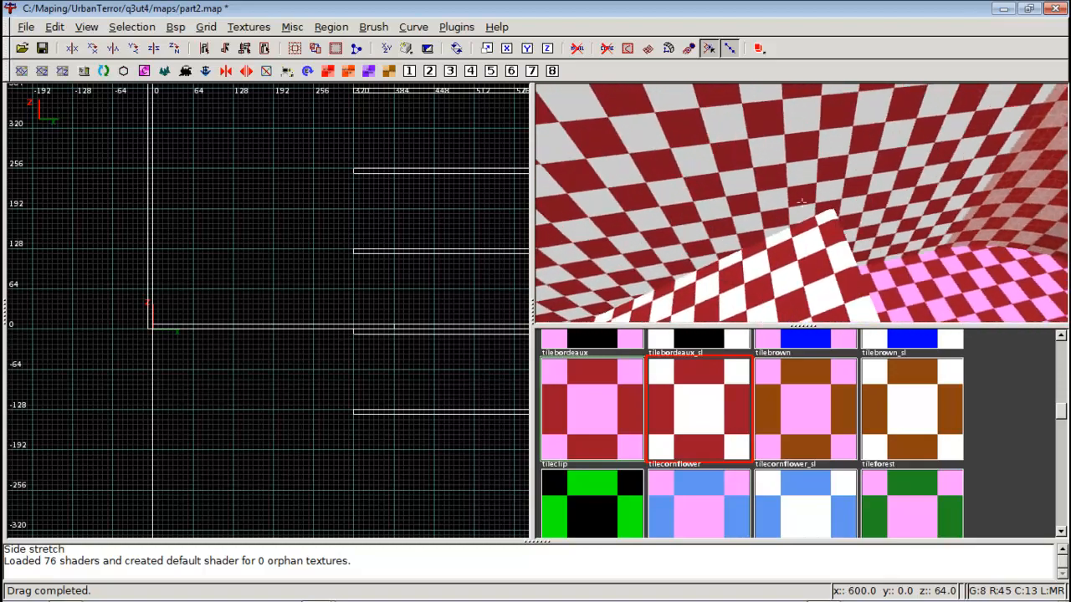
right_click(796, 210)
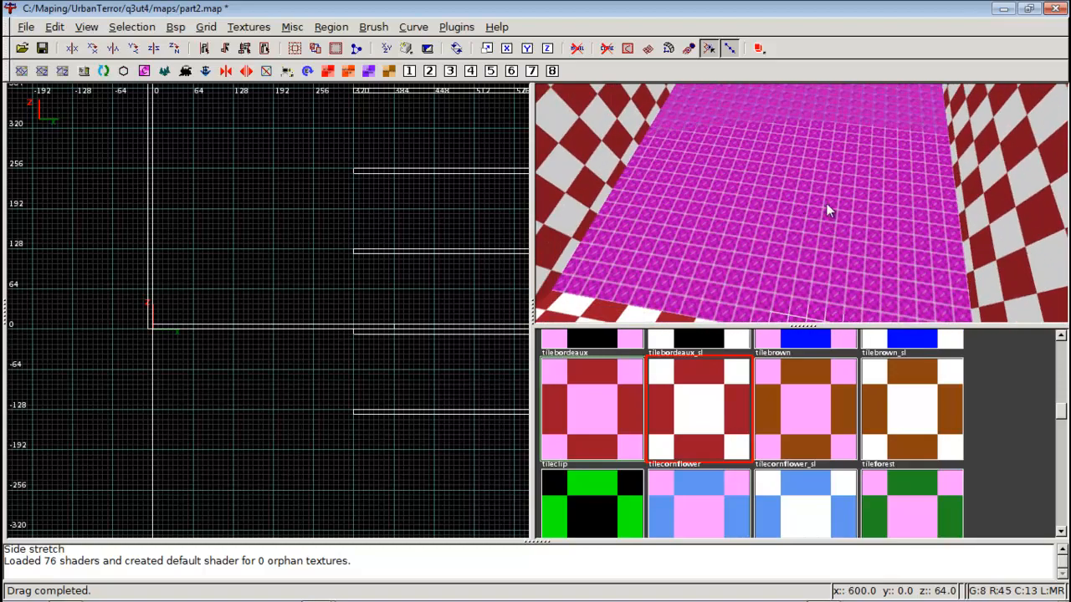
left_click(827, 237, "ctrl+shift")
scroll(730, 448, "down", 14)
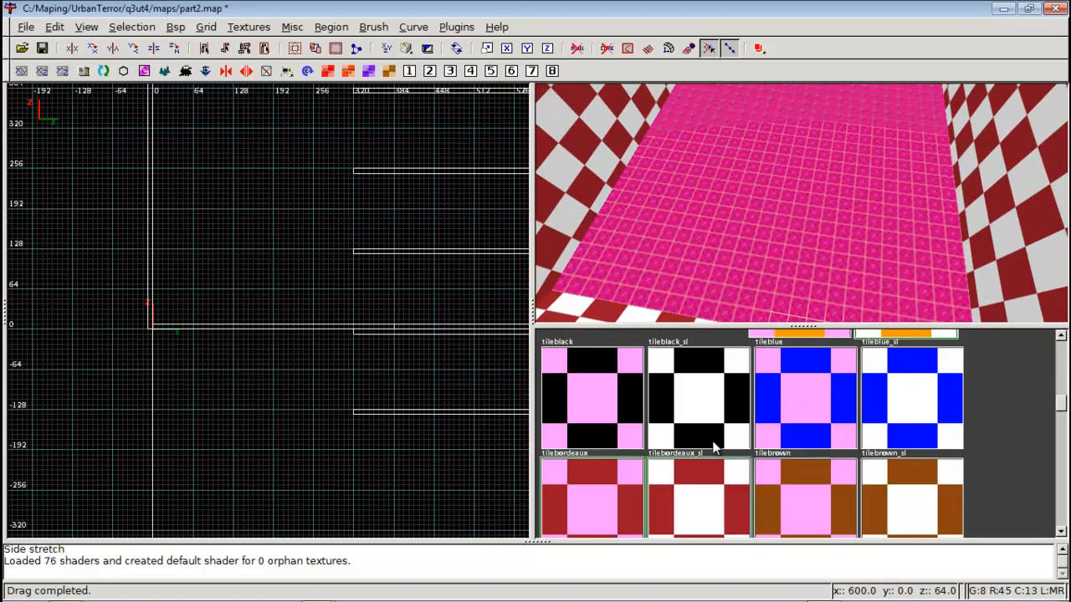
left_click(688, 480)
Texture the large caulk face directly adjoining the grey-and-red checkered wall with tilebordeaux_sl
right_click(795, 209)
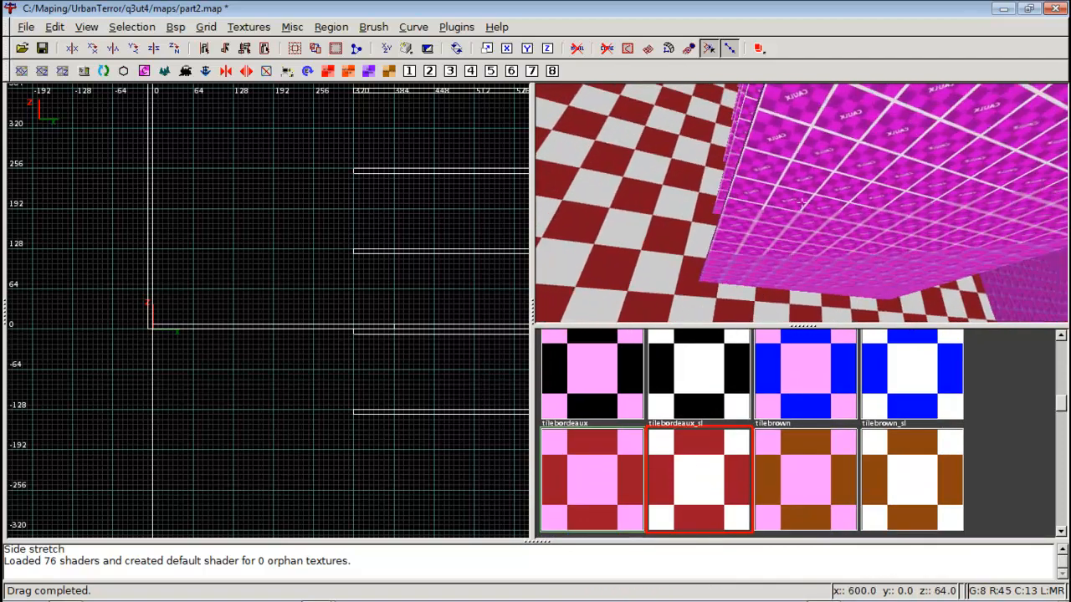
right_click(816, 211)
left_click(827, 300, "ctrl+shift")
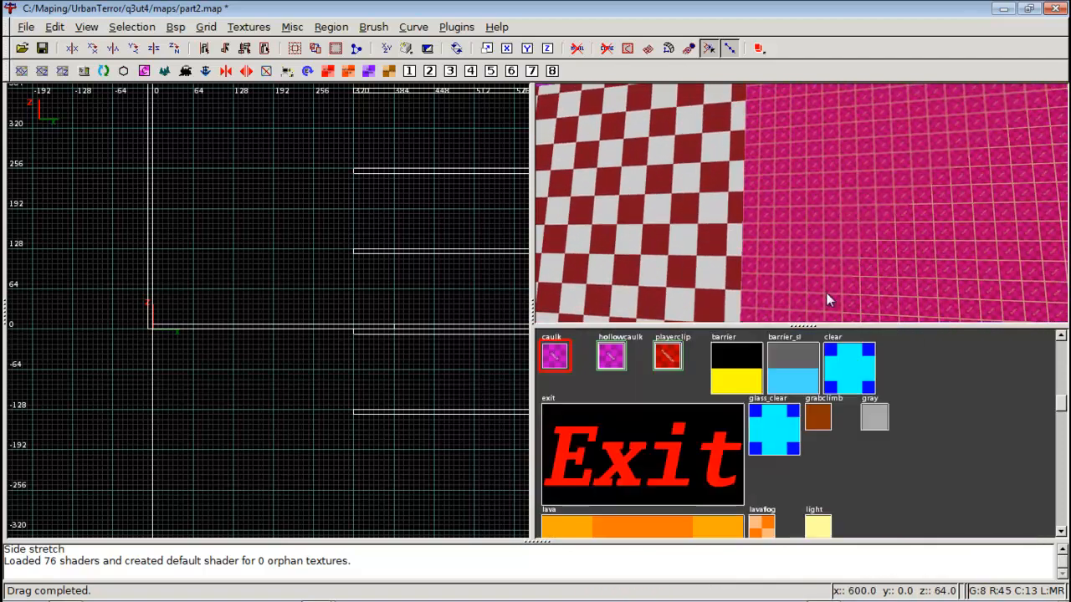
scroll(696, 400, "down", 14)
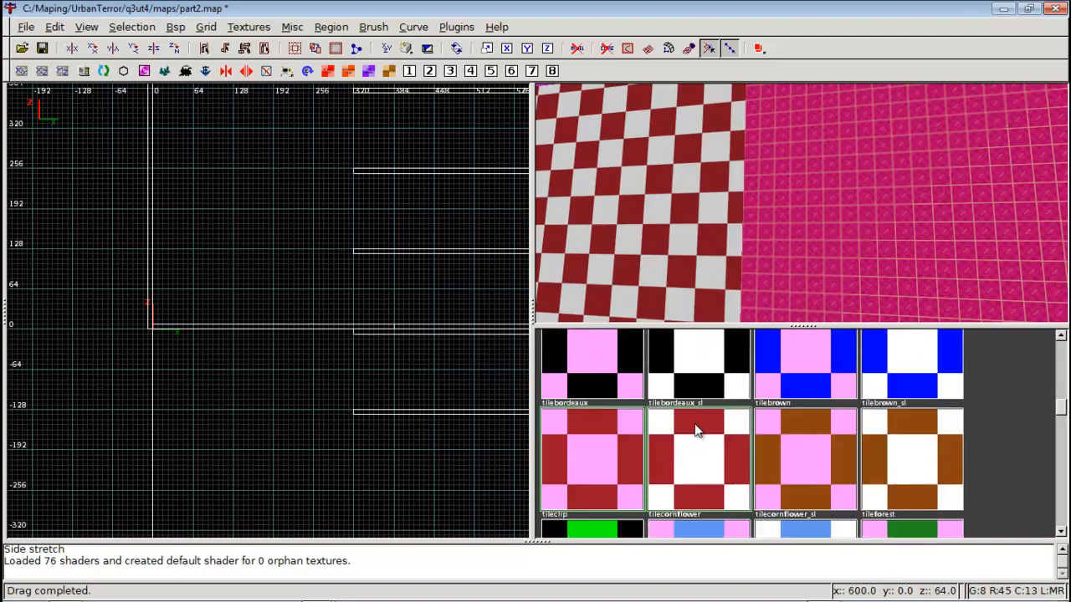
left_click(696, 430)
Texture the dark caulk end wall below the caulk ceiling with tilebordeaux_sl
right_click(847, 233)
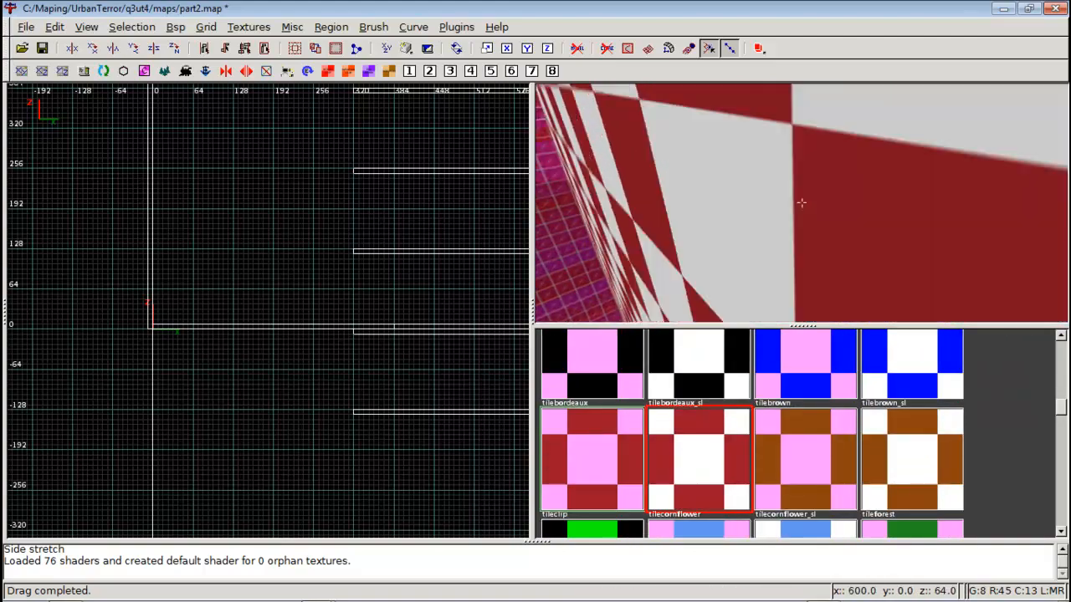
right_click(783, 213)
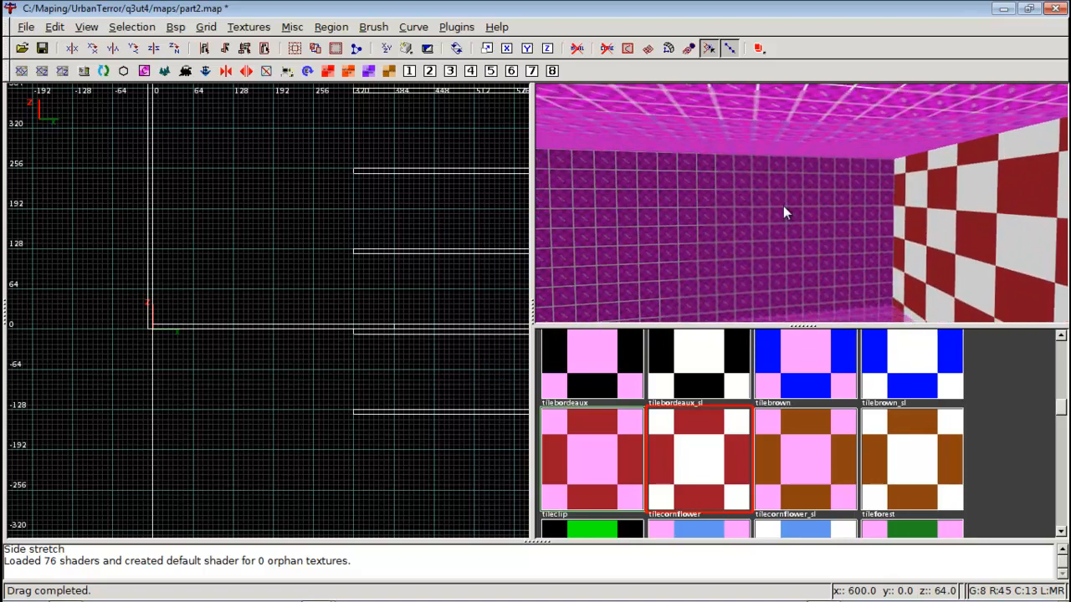
left_click(783, 212, "ctrl+shift")
scroll(668, 469, "down", 5)
left_click(703, 467)
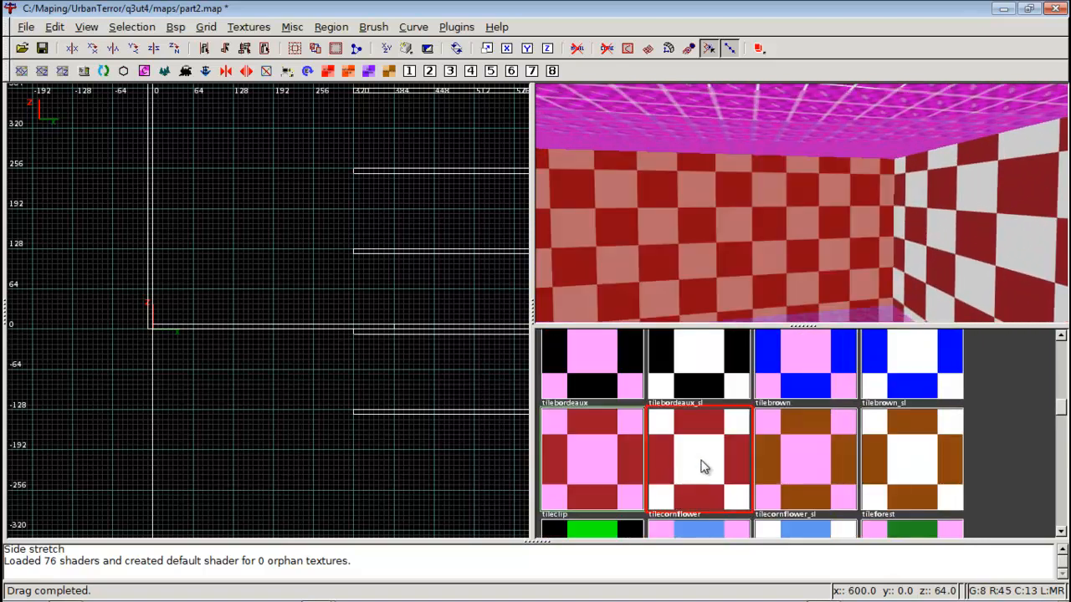
Filter out caulk so that the caulk surfaces are hidden in the views
right_click(753, 251)
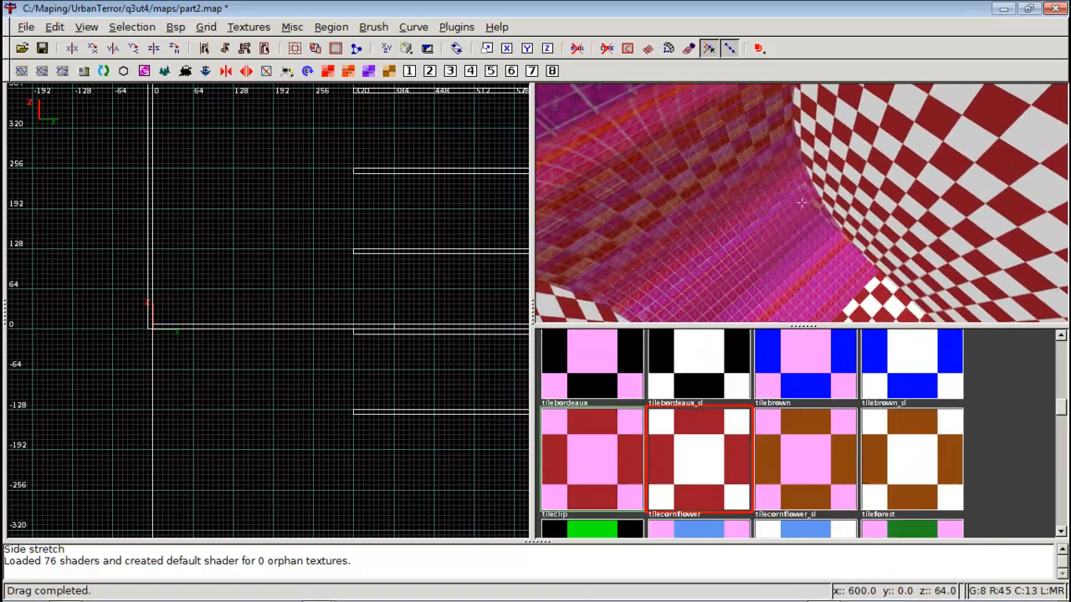
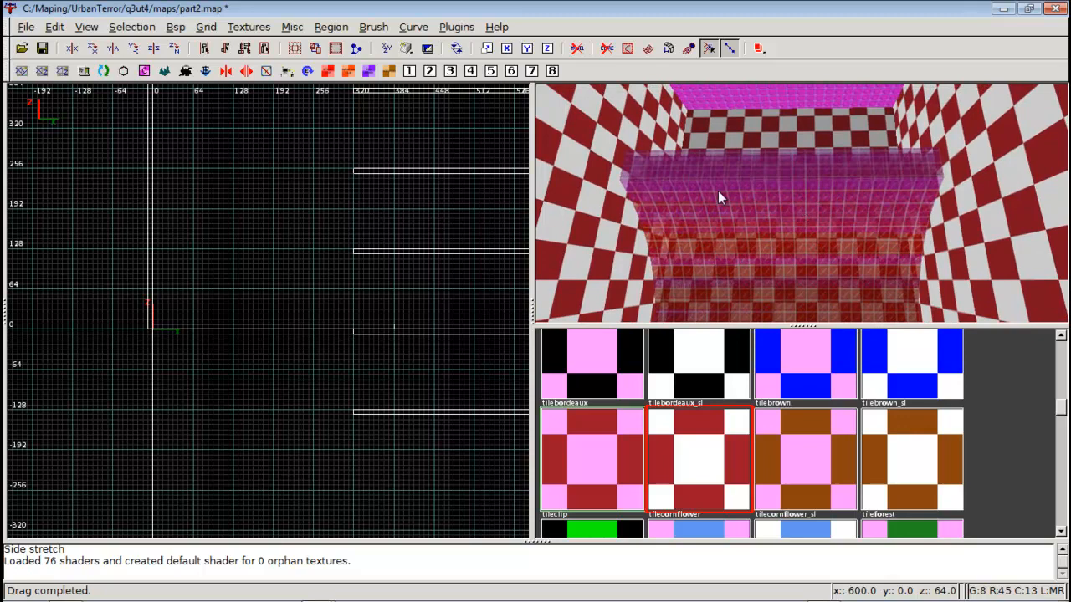
right_click(709, 148)
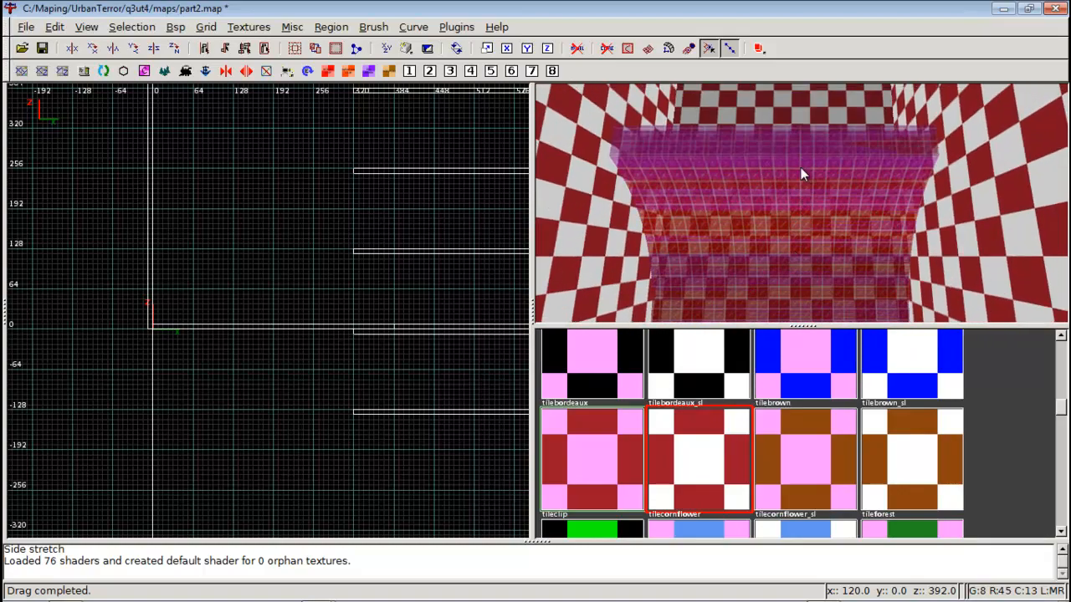
right_click(784, 234)
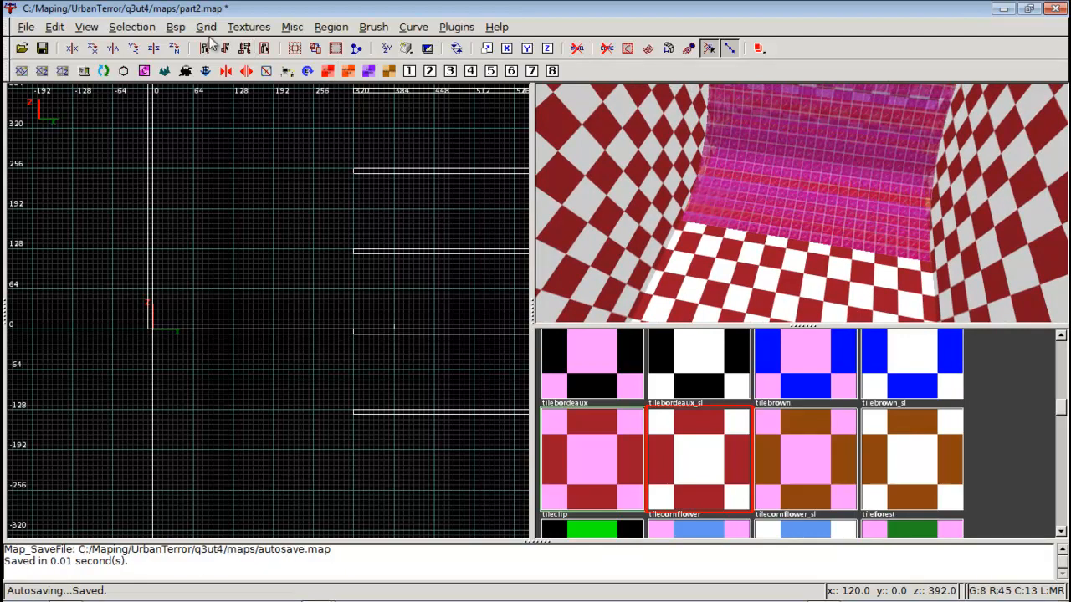
left_click(264, 32)
mouse_move(146, 32)
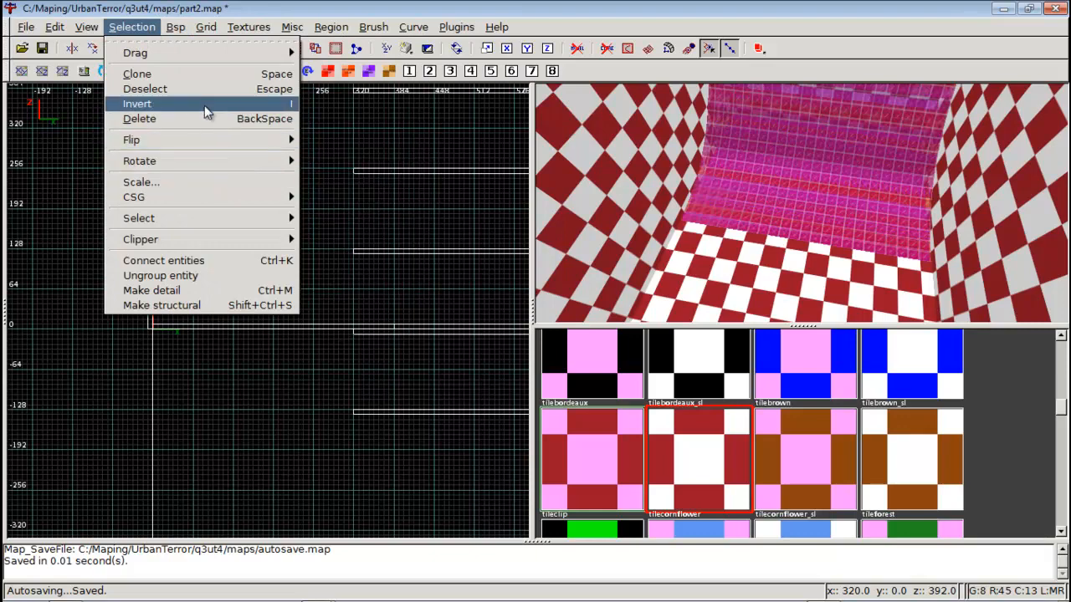
mouse_move(212, 54)
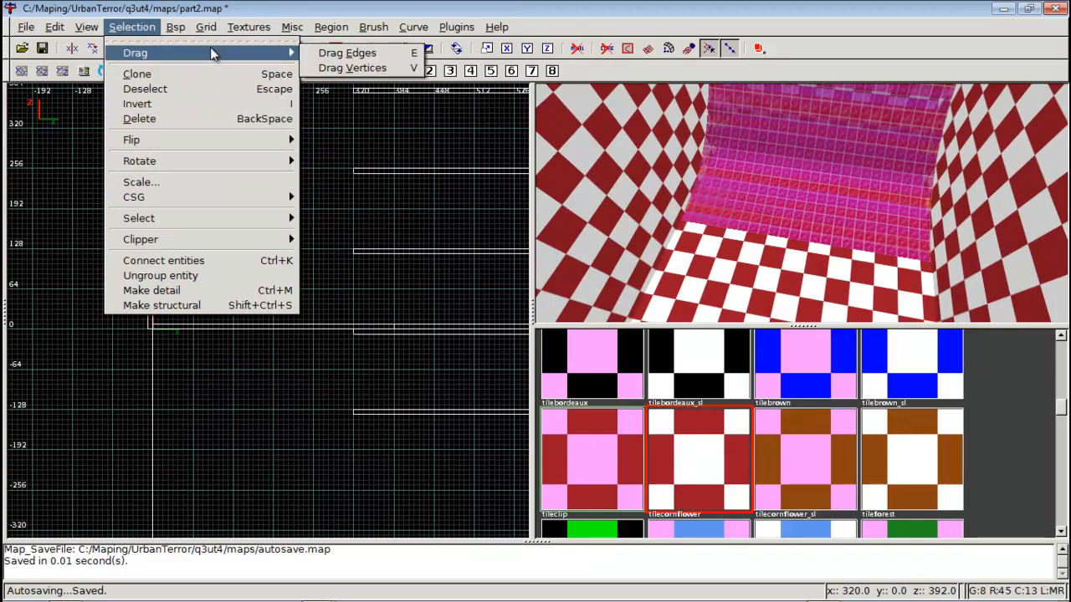
mouse_move(99, 30)
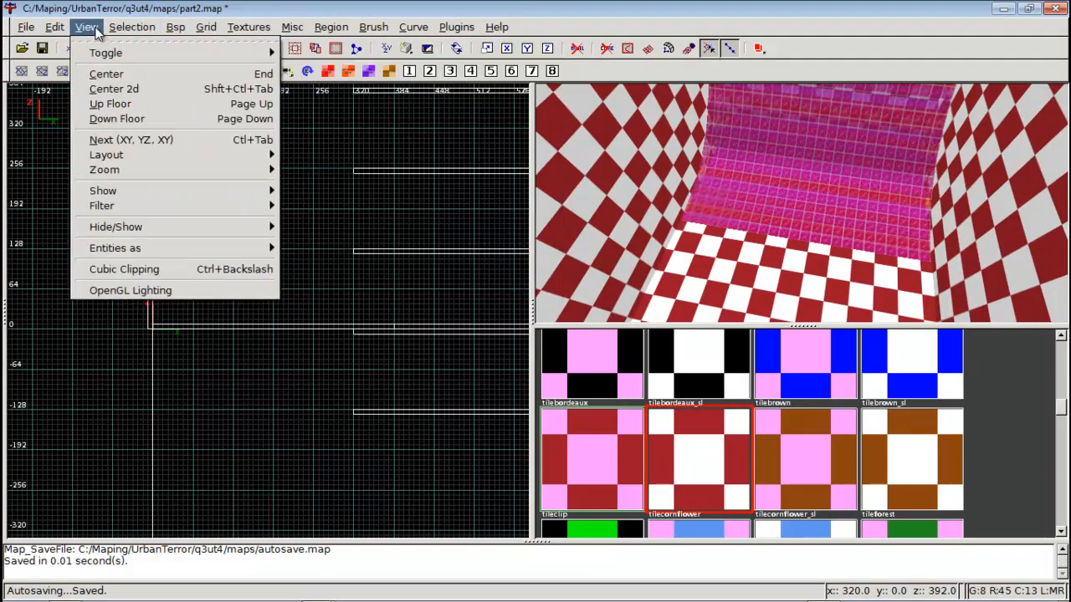
mouse_move(244, 211)
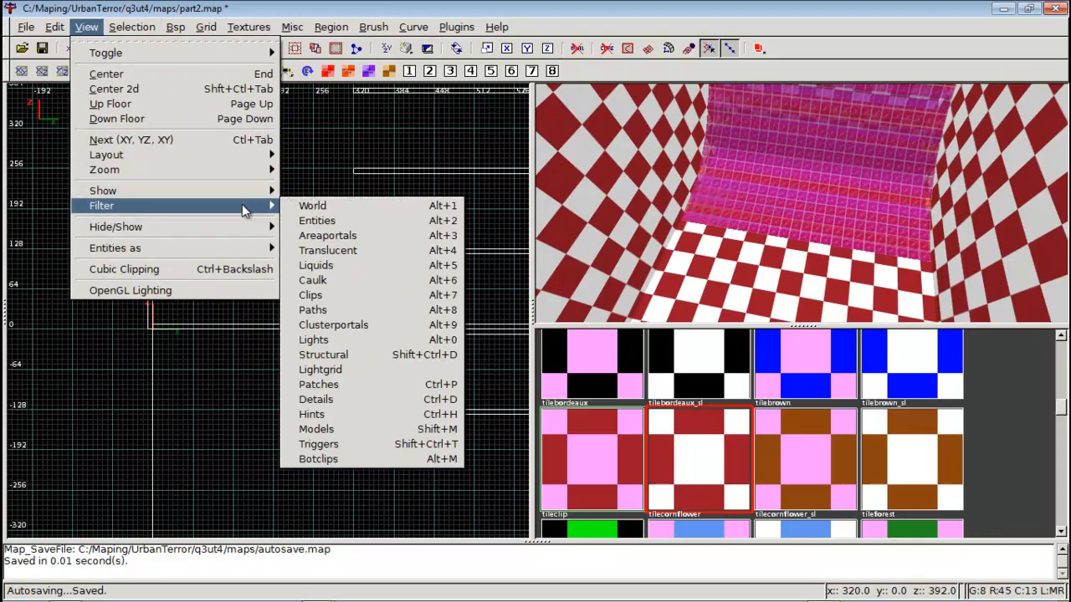
left_click(357, 281)
Select the stack of translucent red brushes between the checkered walls and hide them
right_click(687, 211)
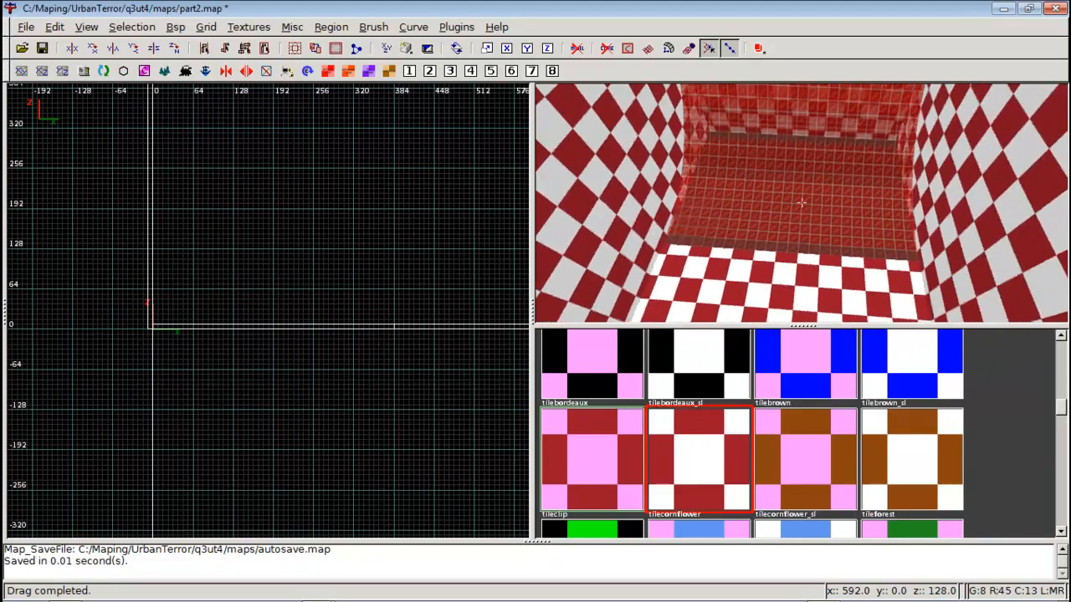
right_click(802, 203)
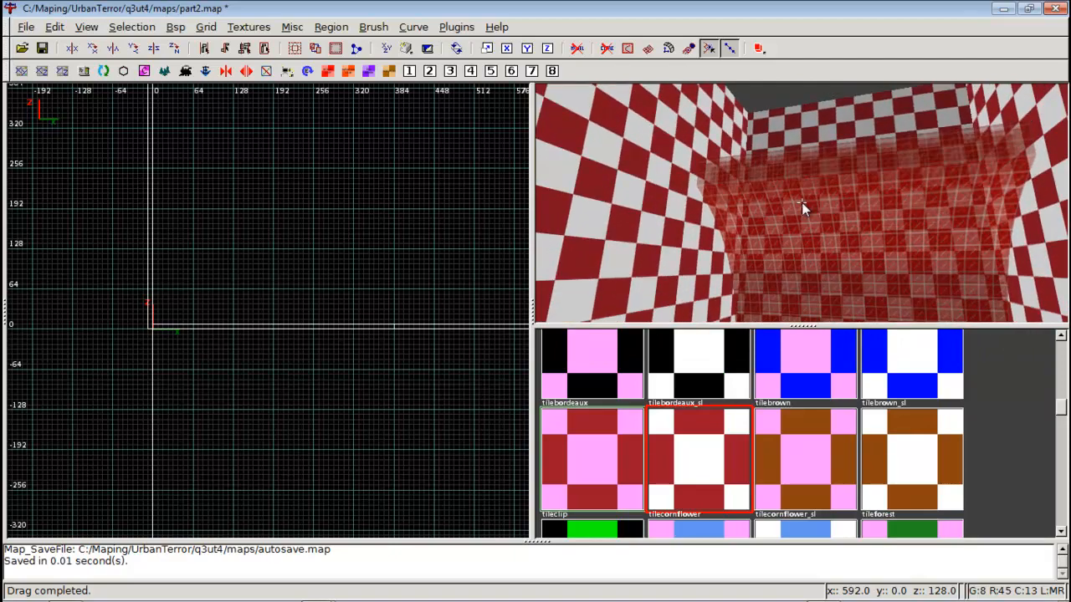
right_click(822, 289)
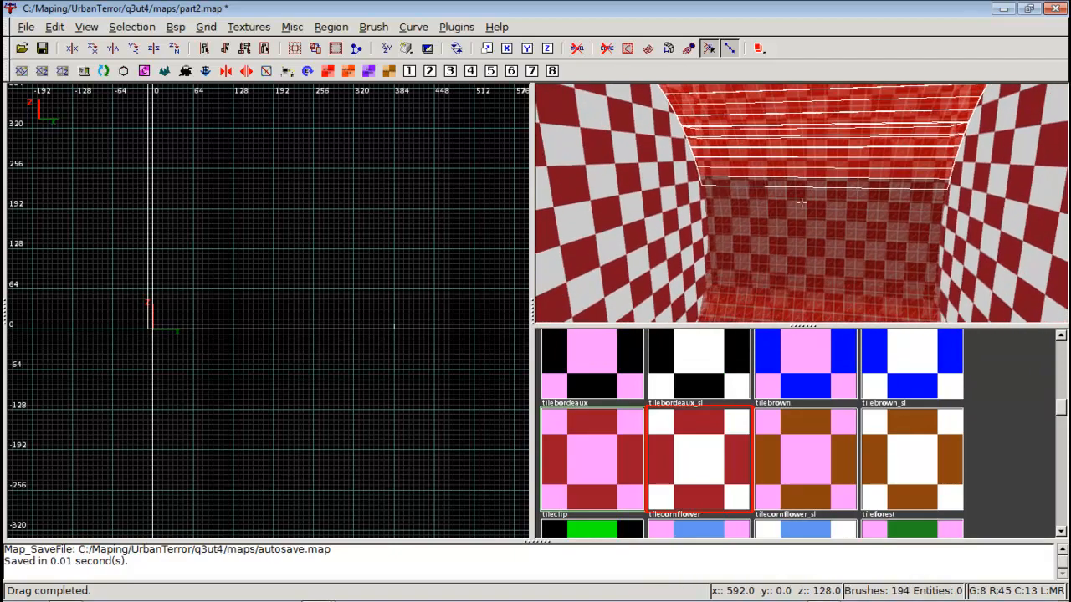
right_click(801, 202)
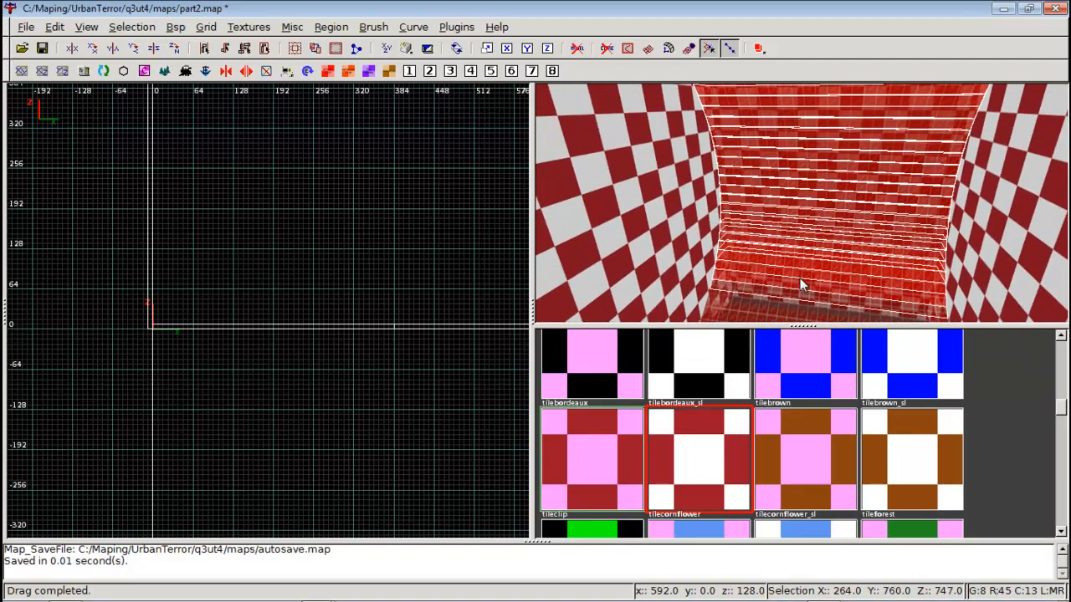
right_click(800, 280)
right_click(801, 203)
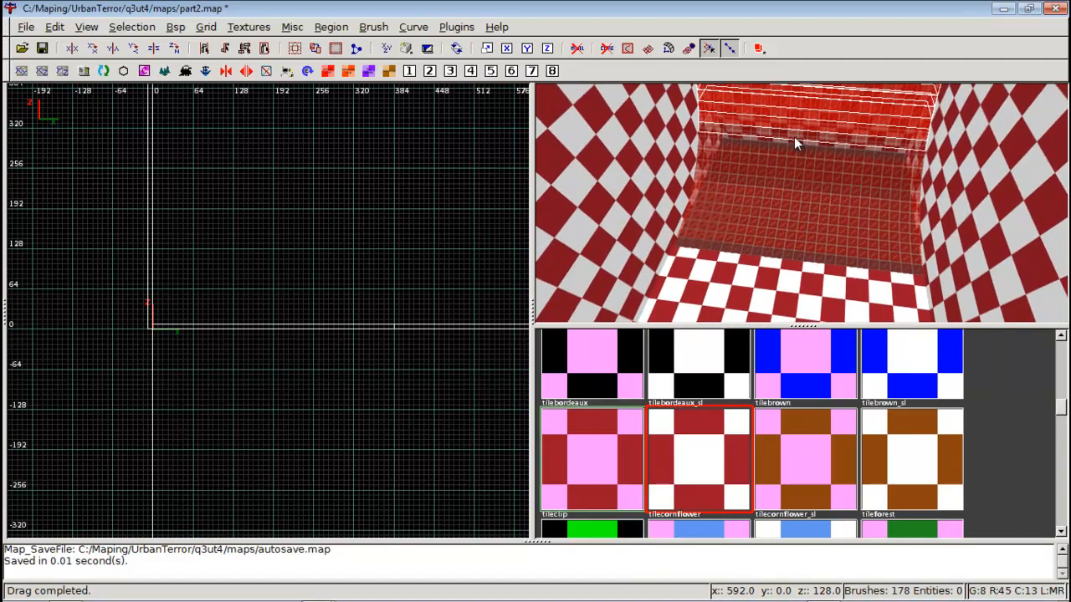
left_click_drag(794, 138, 774, 255)
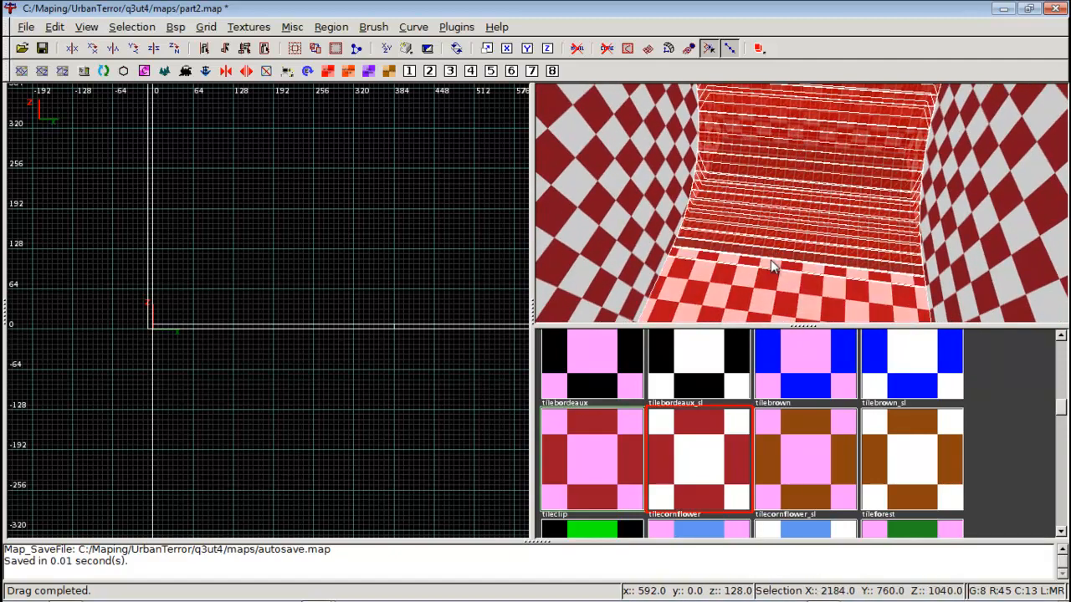
right_click(774, 274)
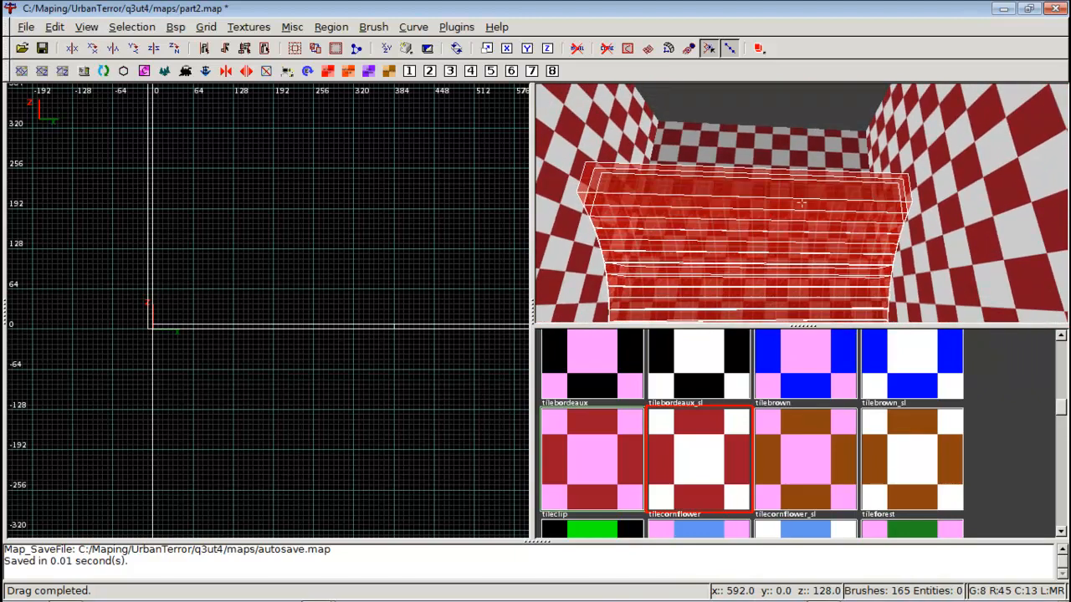
key("Escape")
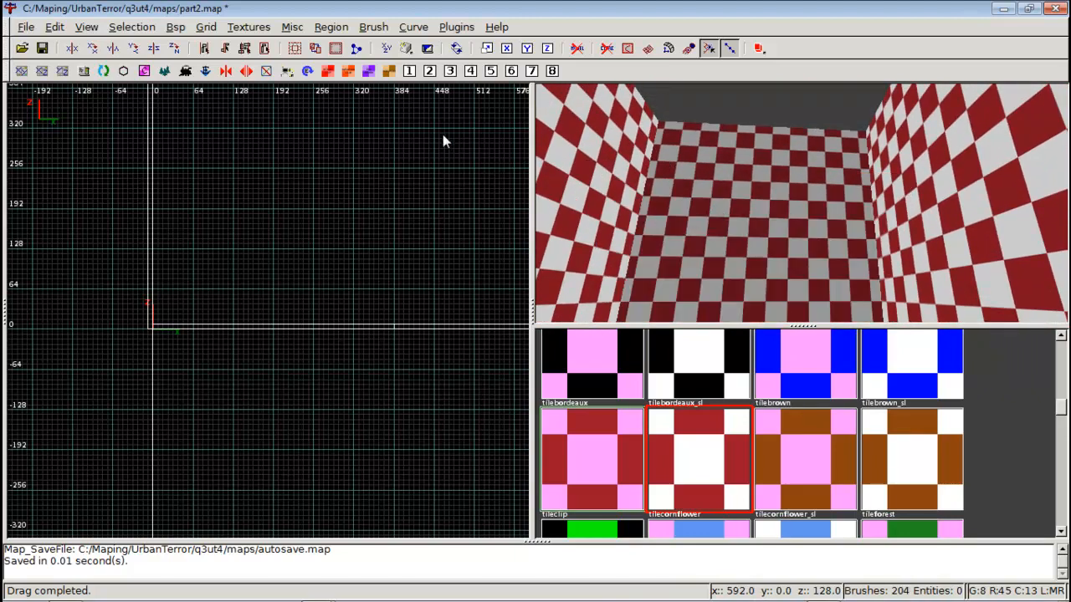
Open the view's filter options
left_click(132, 28)
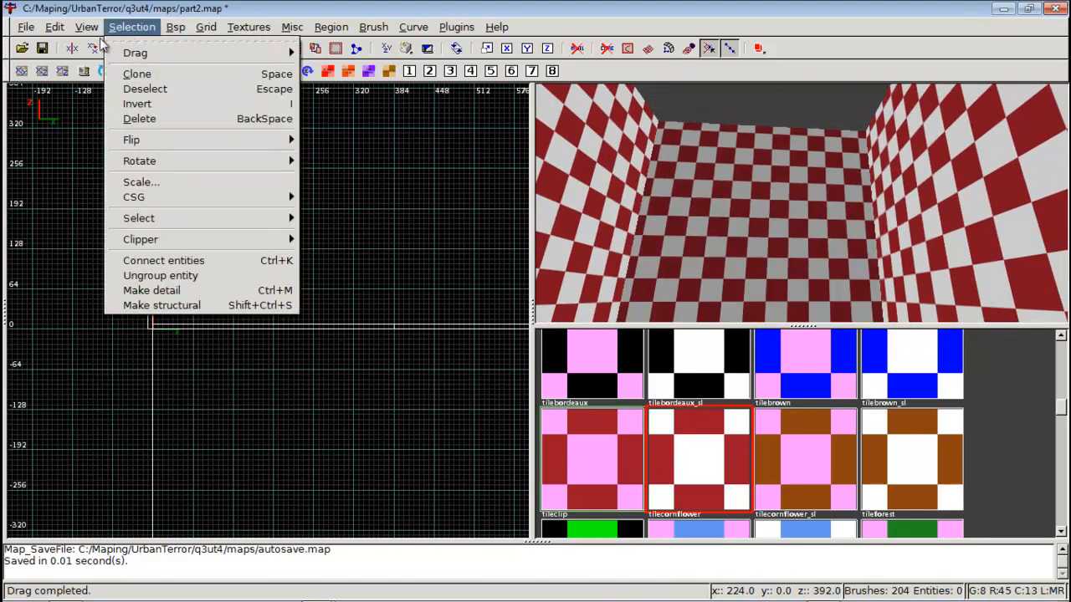
mouse_move(87, 32)
mouse_move(155, 206)
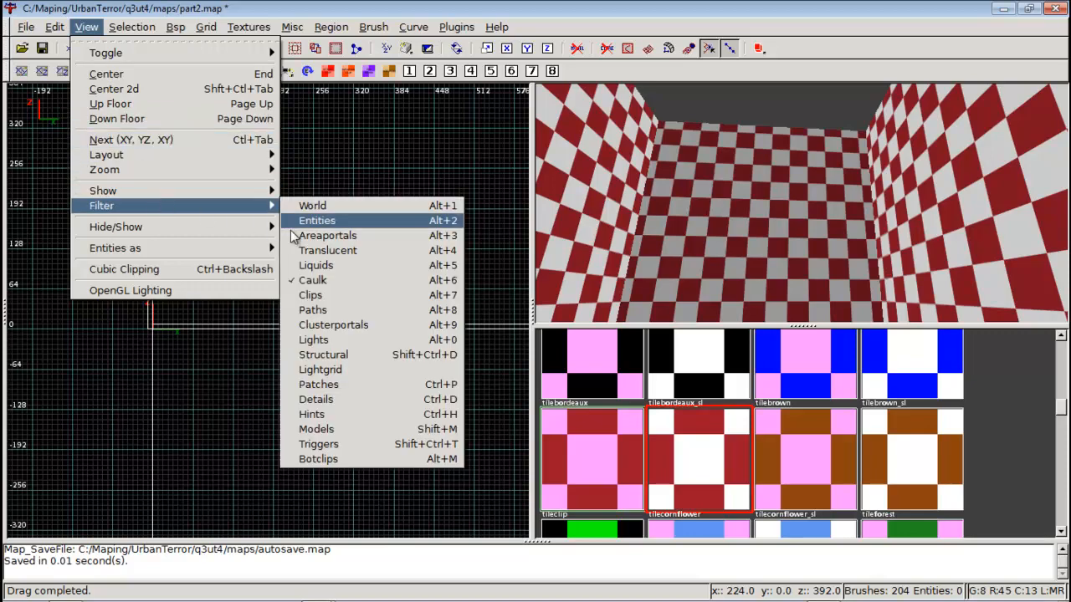
Show the caulk surfaces and texture the hollowcaulk faces of the wall and overhang at one end of the room with tilebordeaux_sl
left_click(333, 286)
right_click(569, 299)
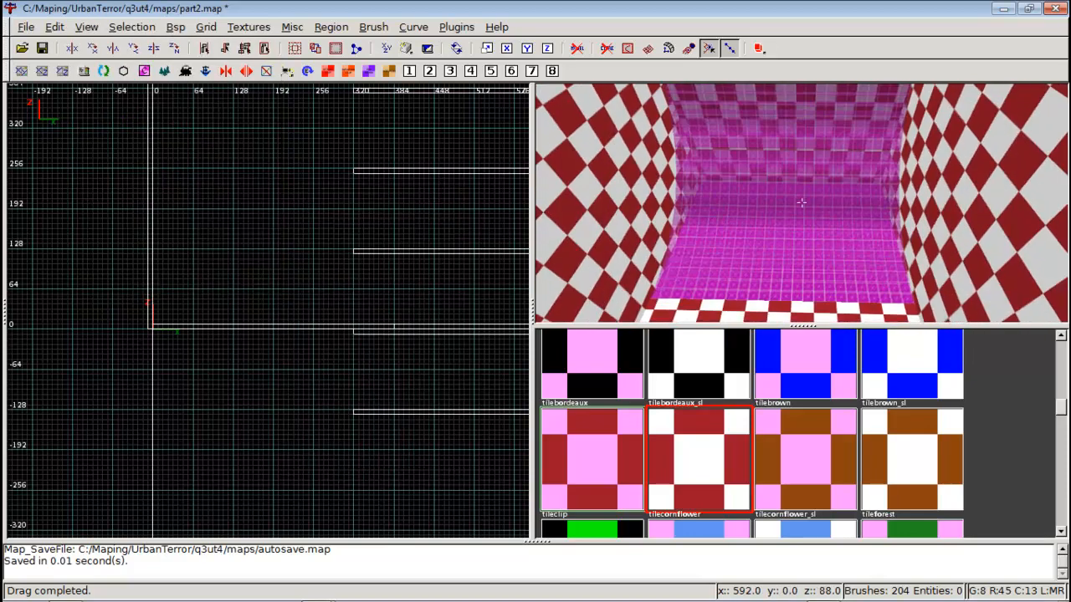
key("Down")
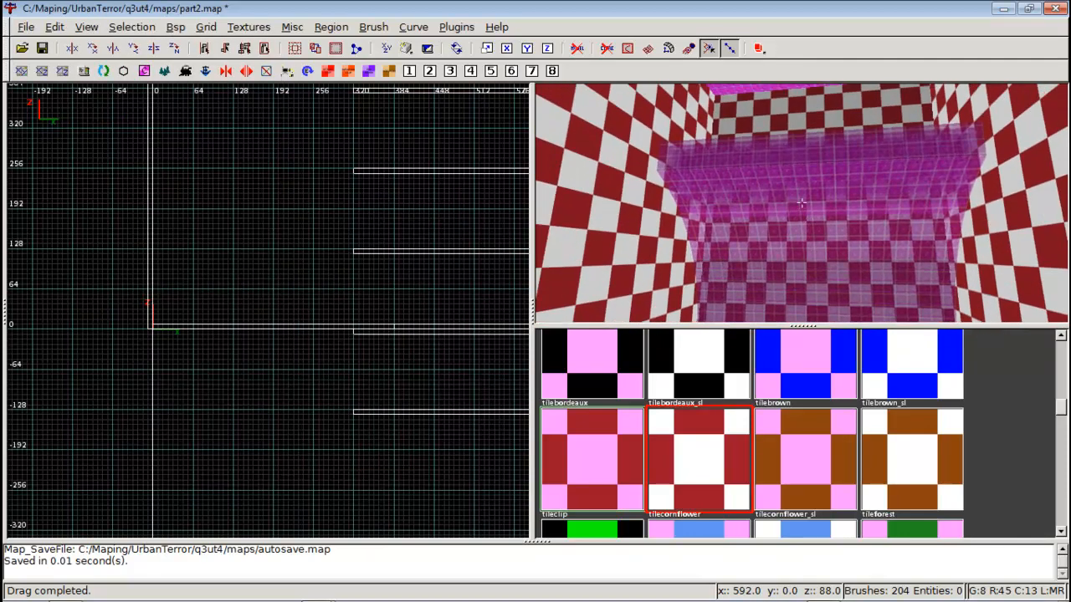
left_click_drag(786, 155, 823, 318, "ctrl+shift")
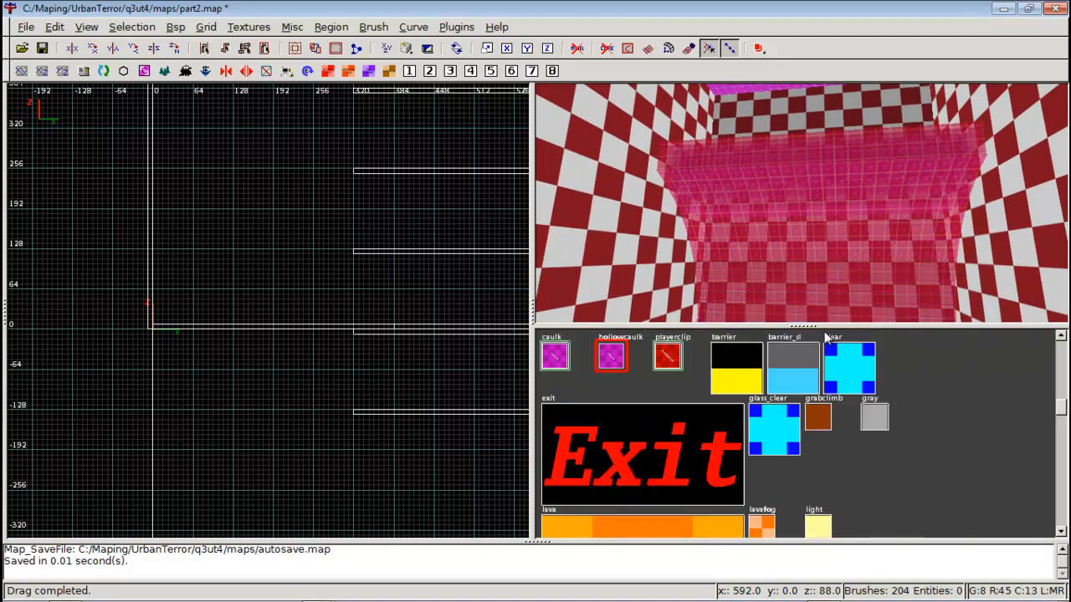
right_click(822, 303)
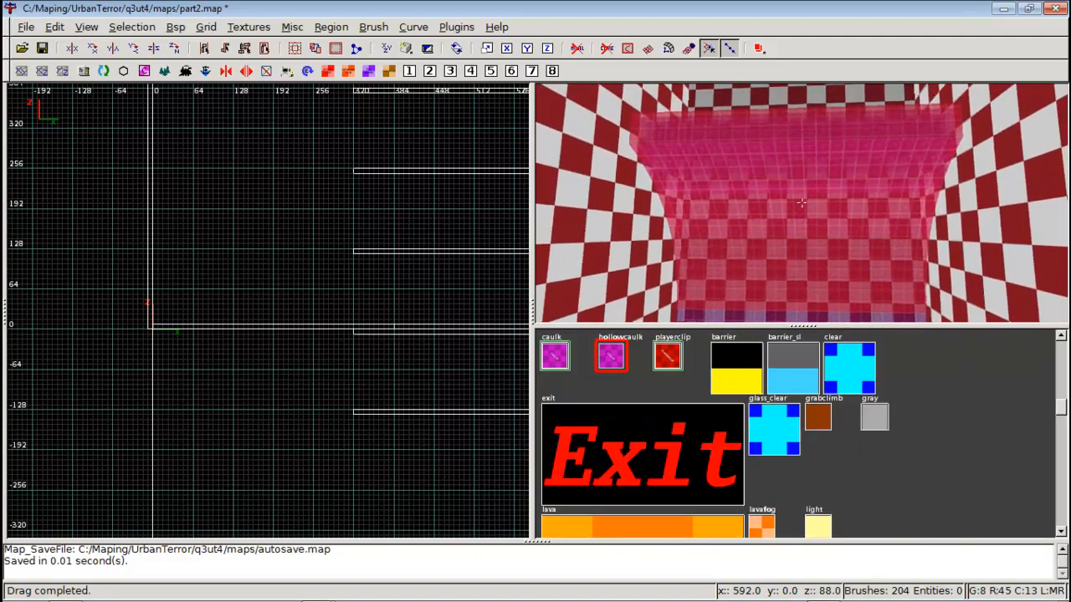
right_click(801, 203)
scroll(711, 407, "down", 5)
left_click(712, 411)
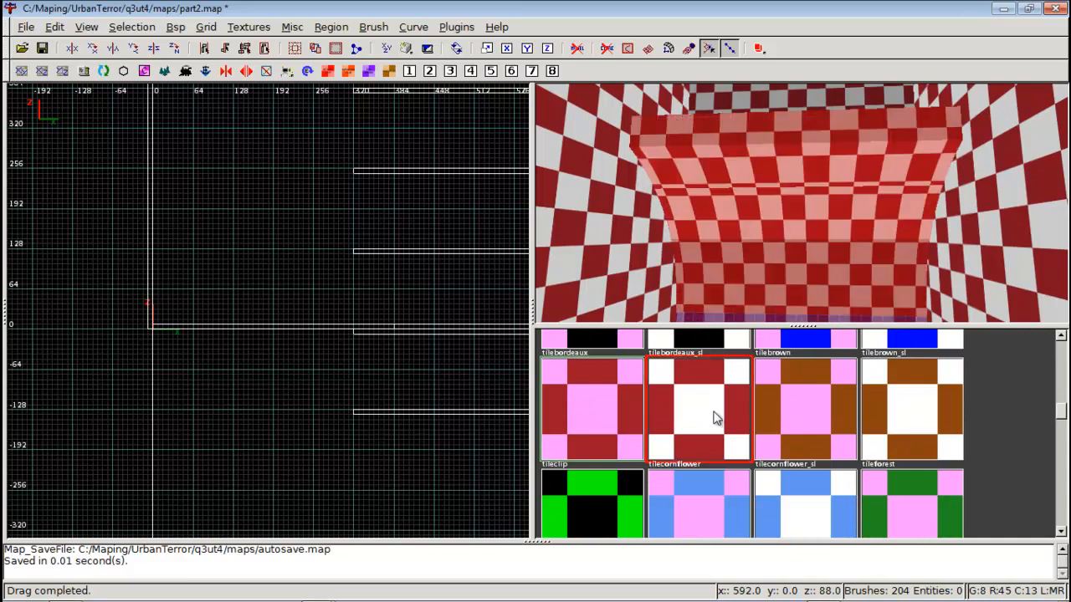
Texture the caulked wall faces at the opposite end of the room with tilebordeaux_sl and clear the selection
right_click(834, 201)
left_click(801, 214, "ctrl+shift")
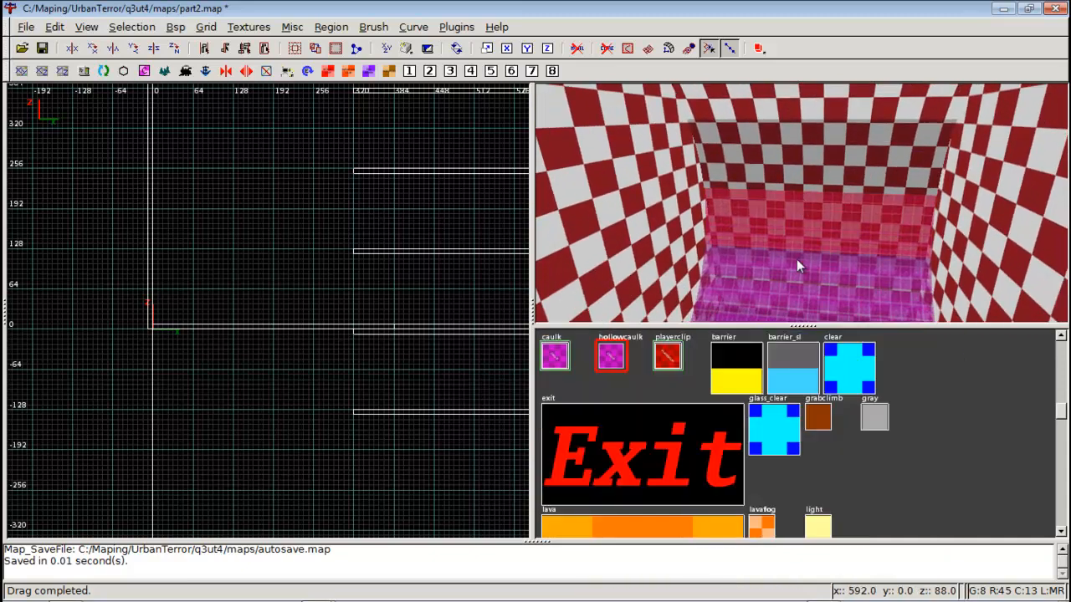
left_click(797, 266, "ctrl+shift")
left_click(794, 306, "ctrl+shift")
right_click(794, 305)
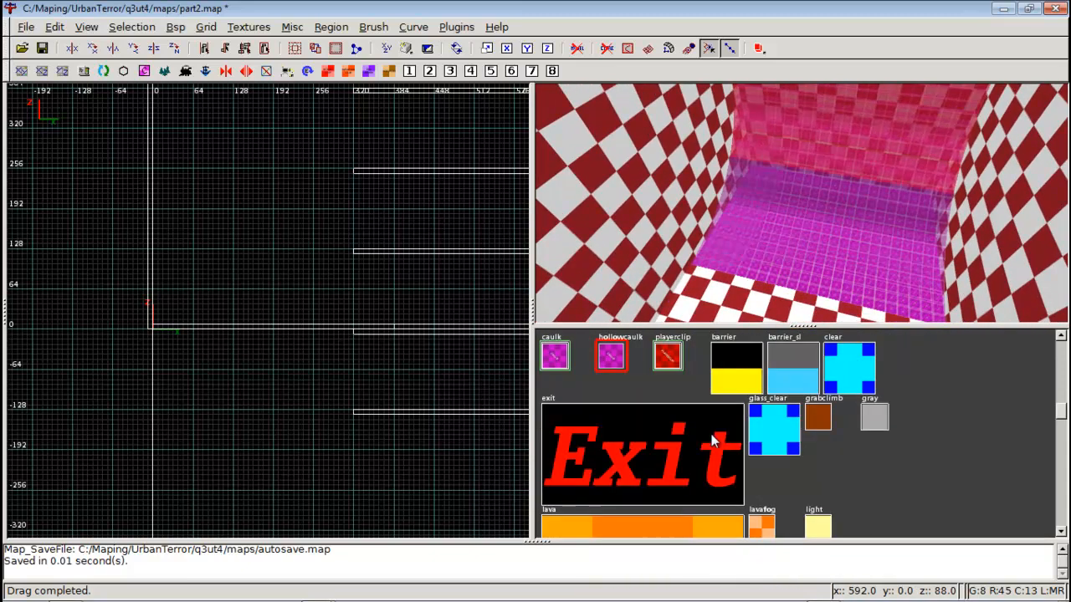
scroll(709, 420, "down", 10)
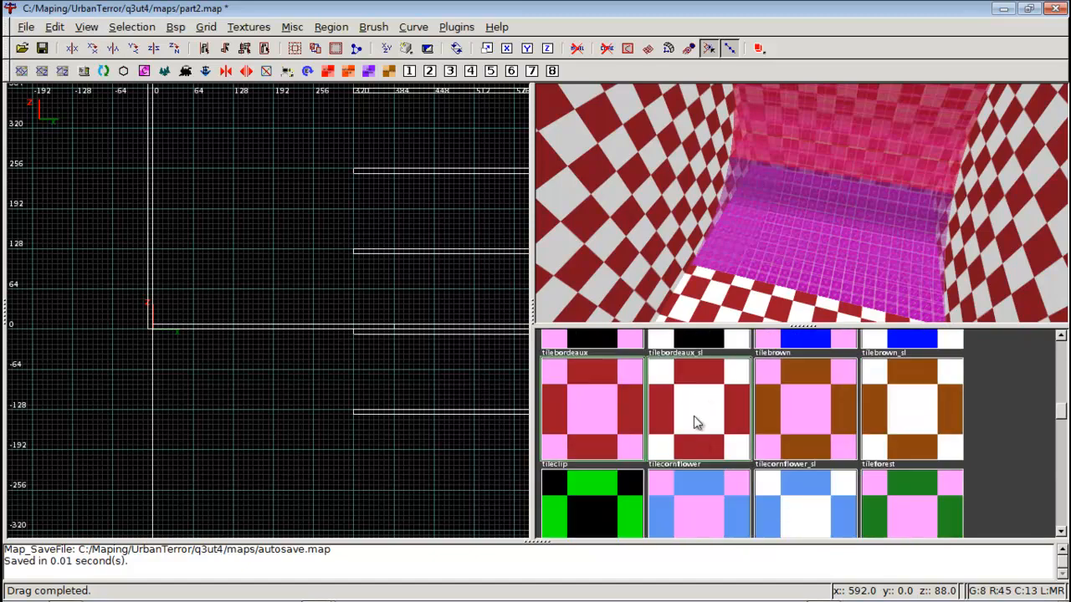
left_click(693, 421)
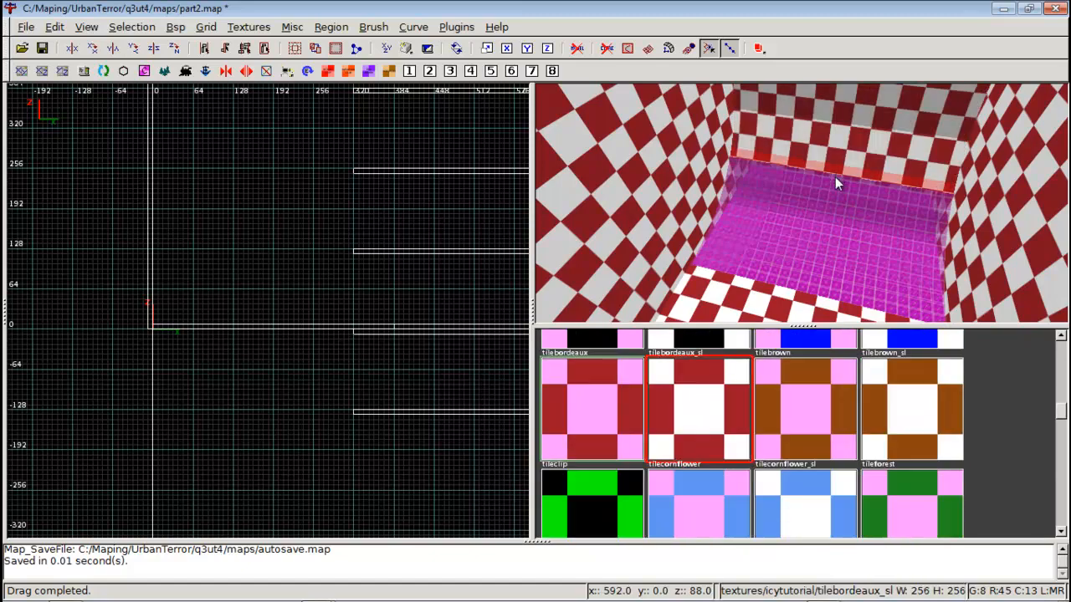
key("Escape")
Apply tilebordeaux_sl to the remaining hollowcaulk faces in the lower corner, where the end wall meets the floor
left_click_drag(835, 176, 800, 281, "ctrl+shift")
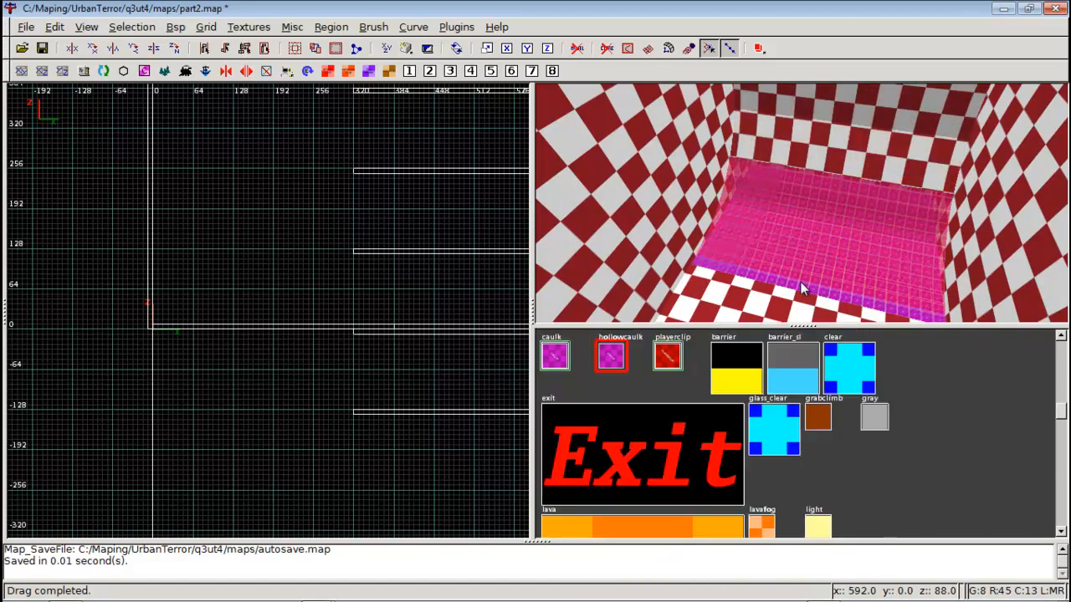
scroll(753, 398, "down", 10)
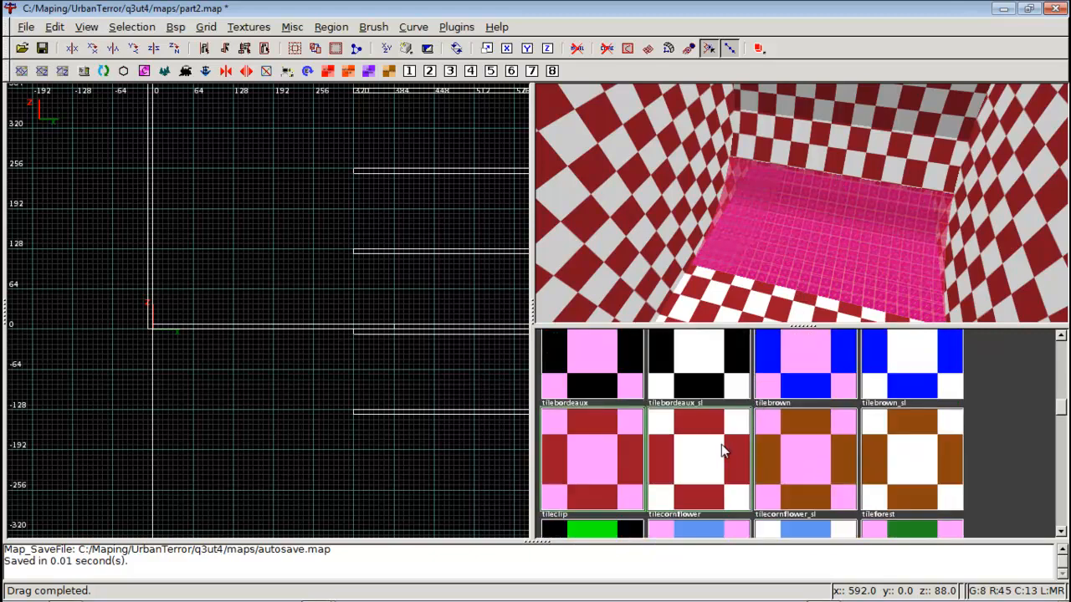
left_click(724, 450)
Texture the caulked top faces of the ledge along the end wall with tilebordeaux_sl and clear the selection
right_click(830, 205)
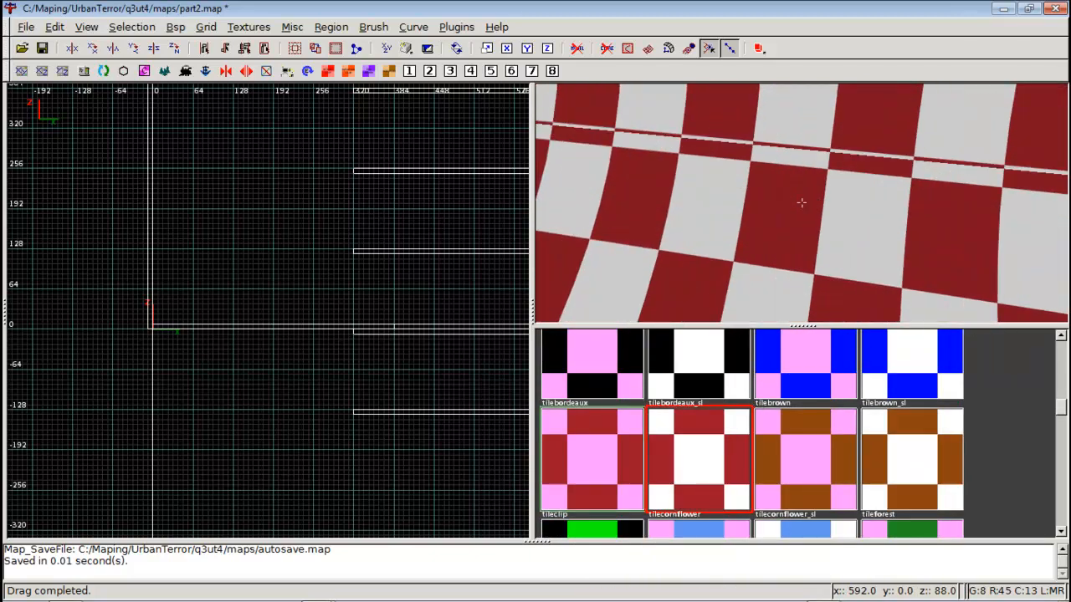
key("Down")
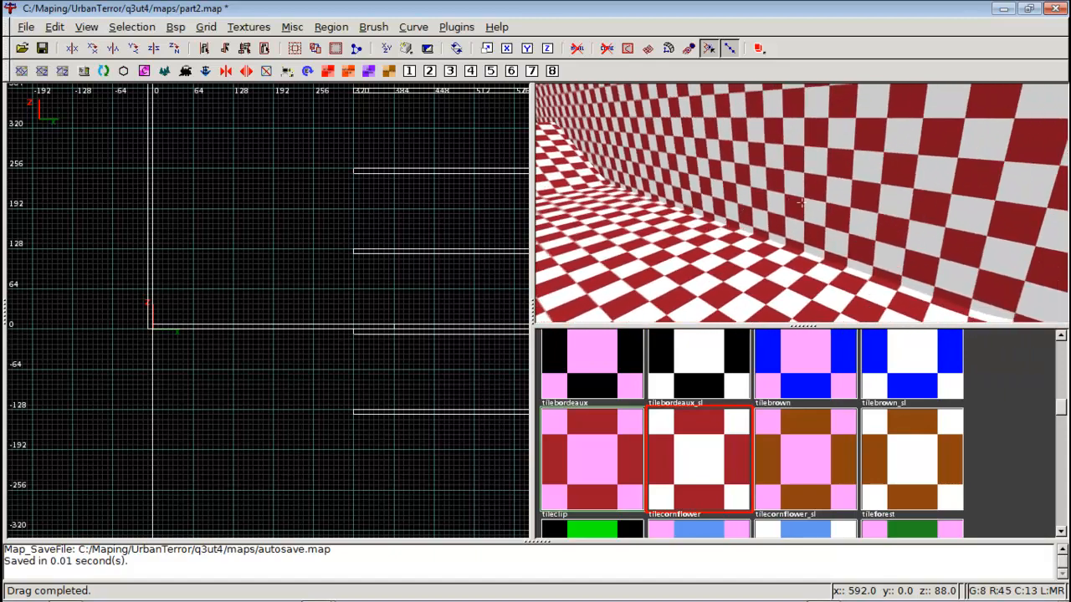
key("Up")
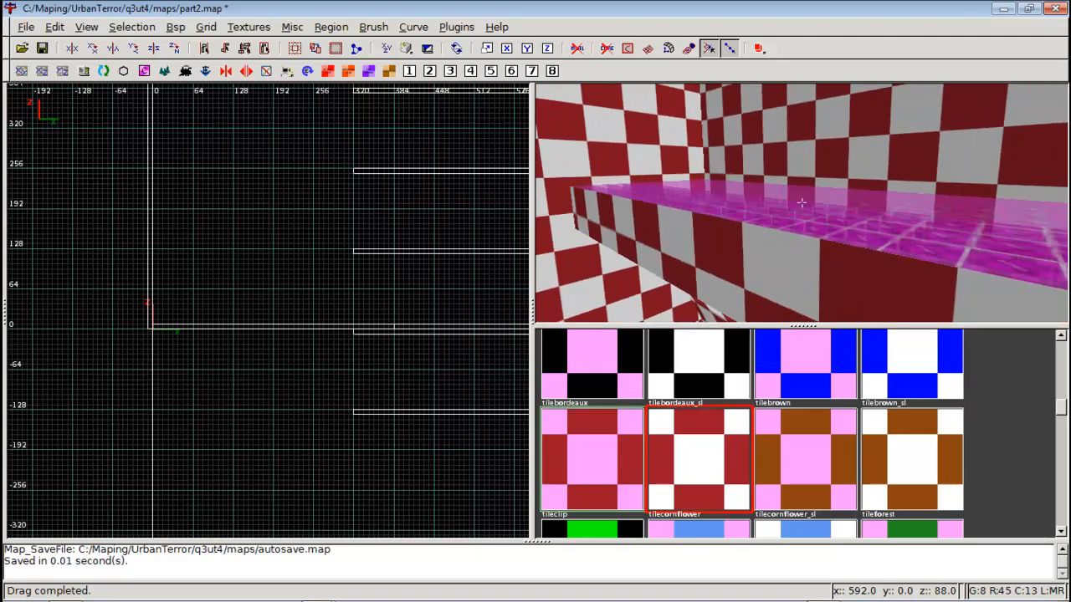
left_click(812, 239, "ctrl+shift")
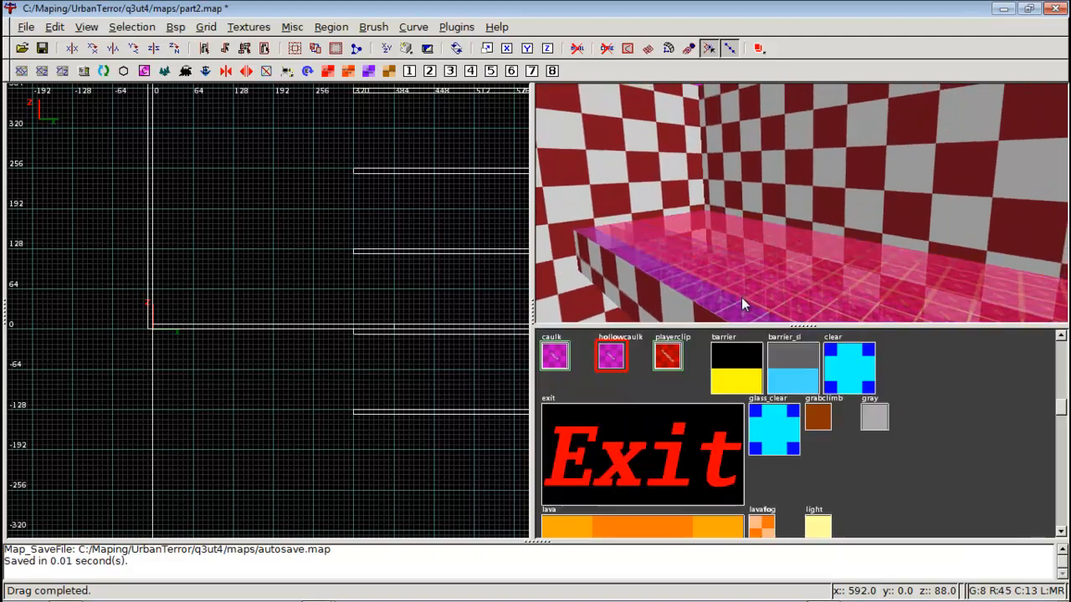
scroll(761, 492, "down", 10)
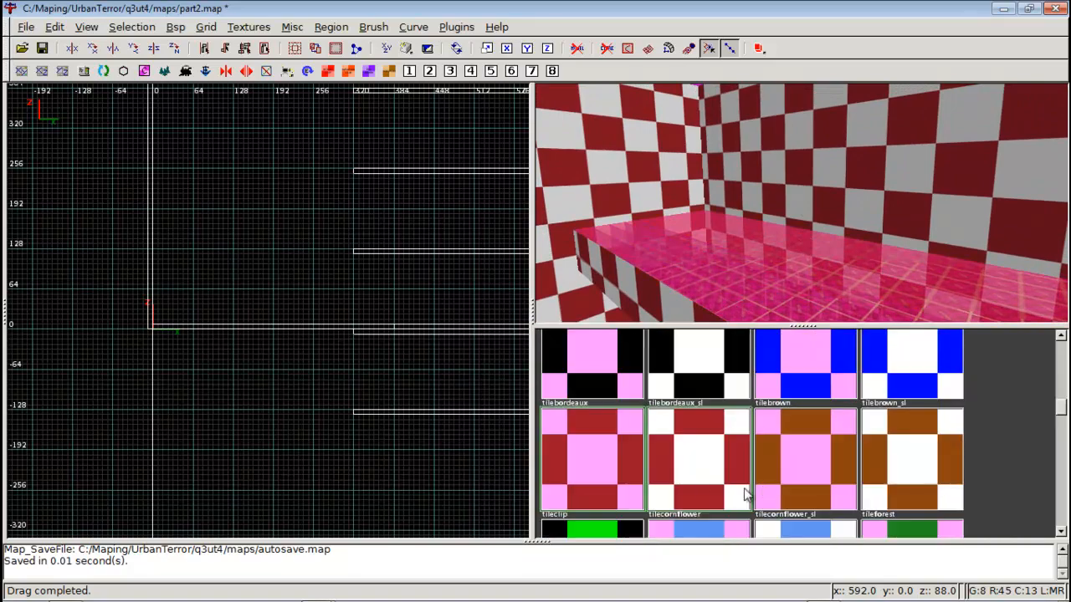
left_click(695, 474)
key("Escape")
Select the five stacked floating caulk platforms, texture them with tilebordeaux, and clear the selection
right_click(799, 294)
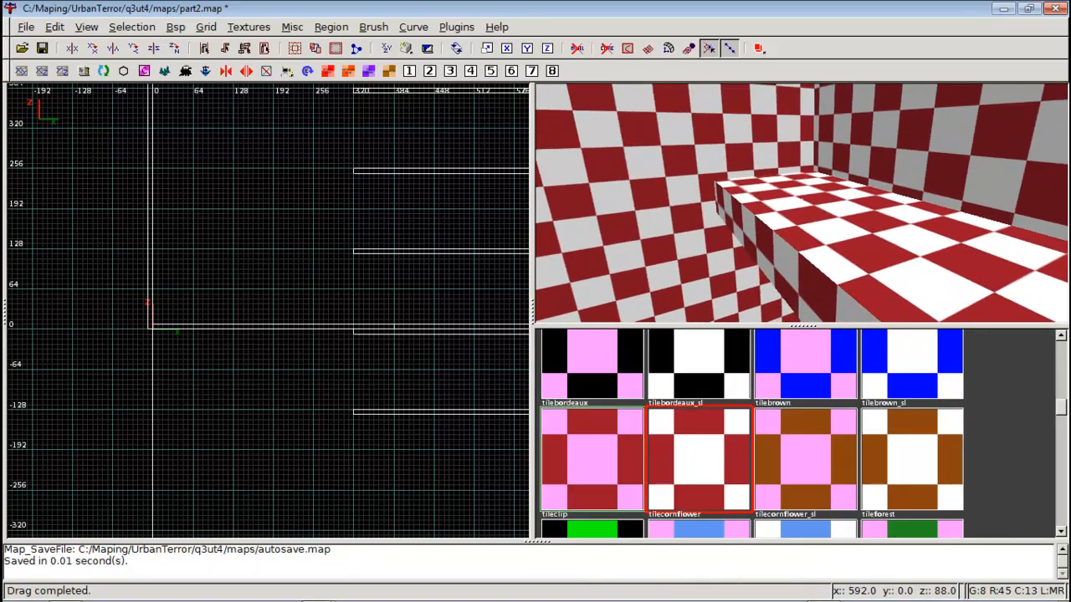
key("Up")
key("Up")
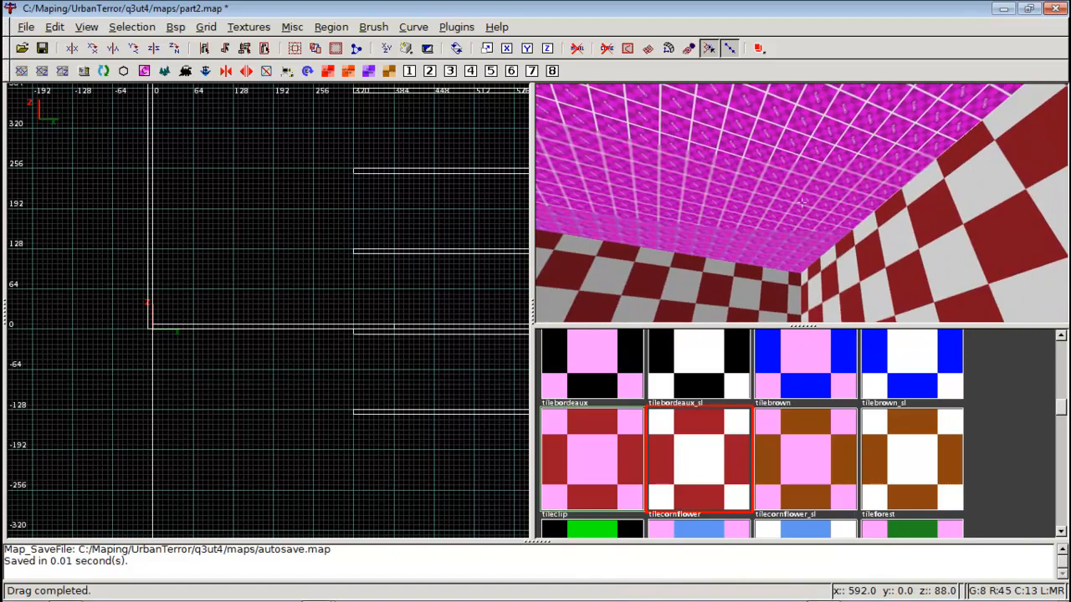
key("Up")
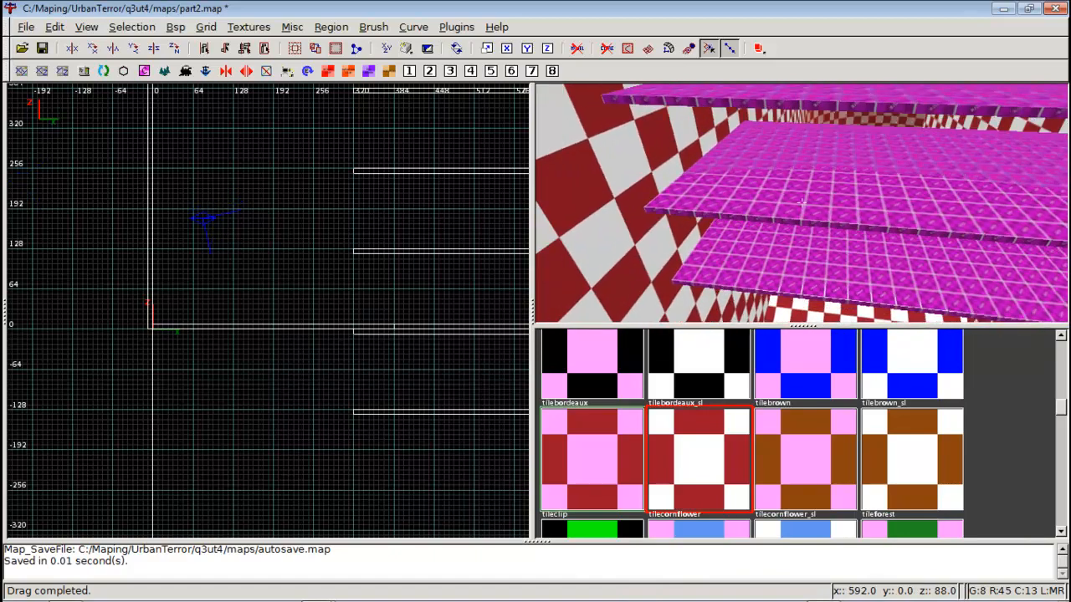
right_click(801, 203)
left_click(804, 204, "shift")
left_click(818, 251, "shift")
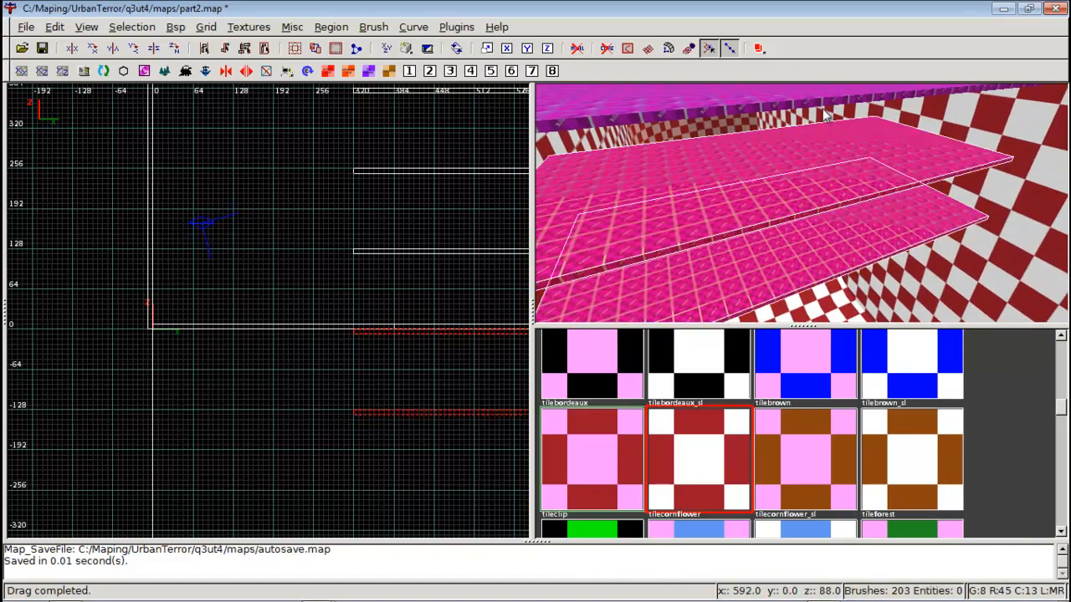
left_click(816, 113, "shift")
right_click(817, 114)
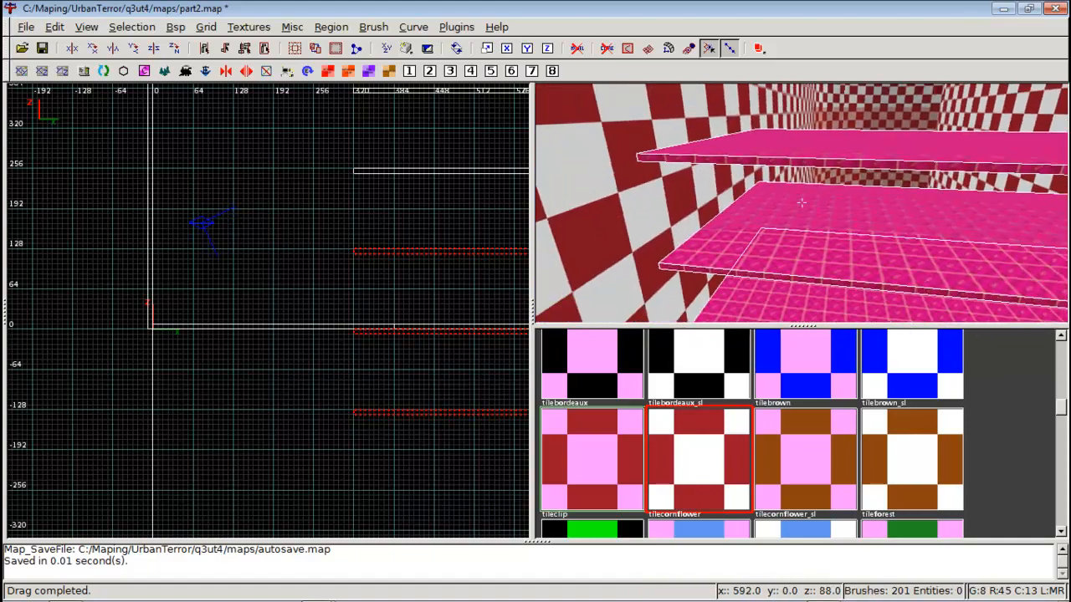
right_click(800, 201)
left_click(796, 184, "shift")
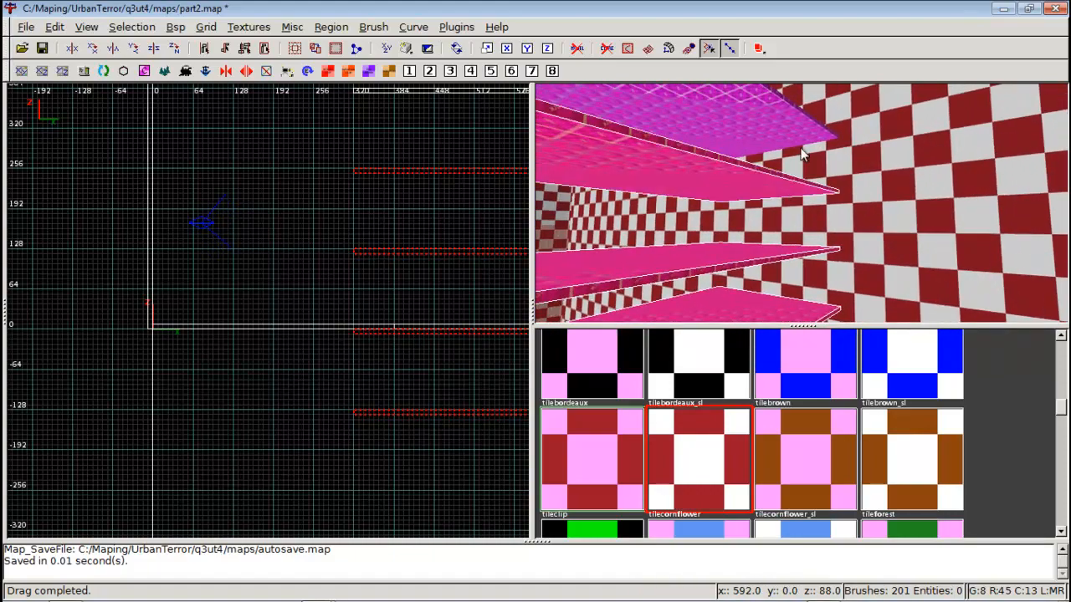
left_click(795, 123, "shift")
right_click(795, 123)
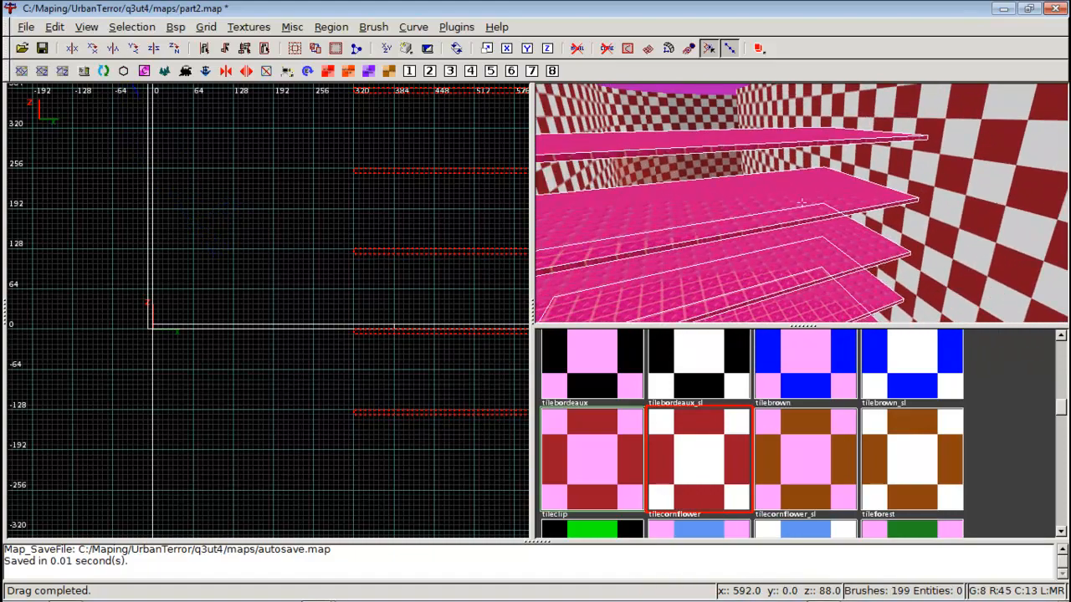
right_click(802, 202)
left_click(595, 439)
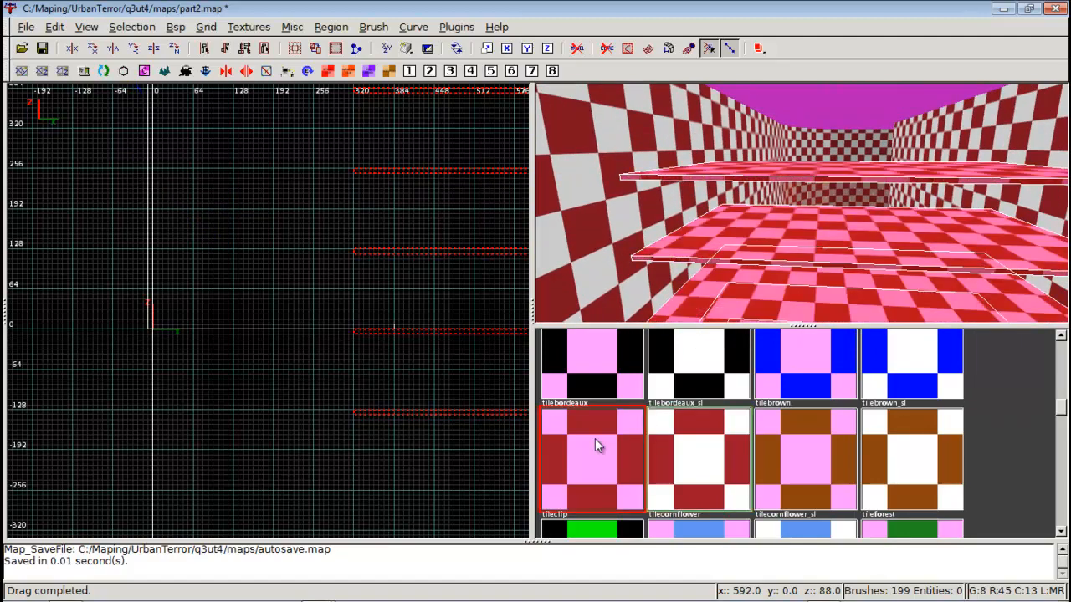
key("Escape")
Look over the textured platforms and browse the loaded textures for the stratosphere sky shaders
right_click(811, 255)
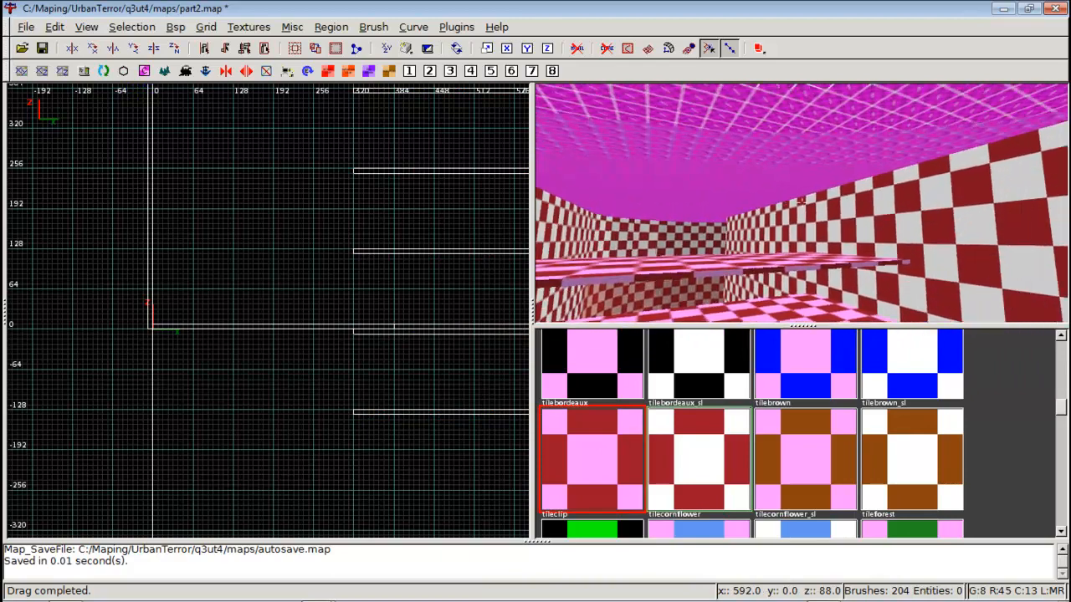
right_click(799, 203)
scroll(768, 429, "down", 10)
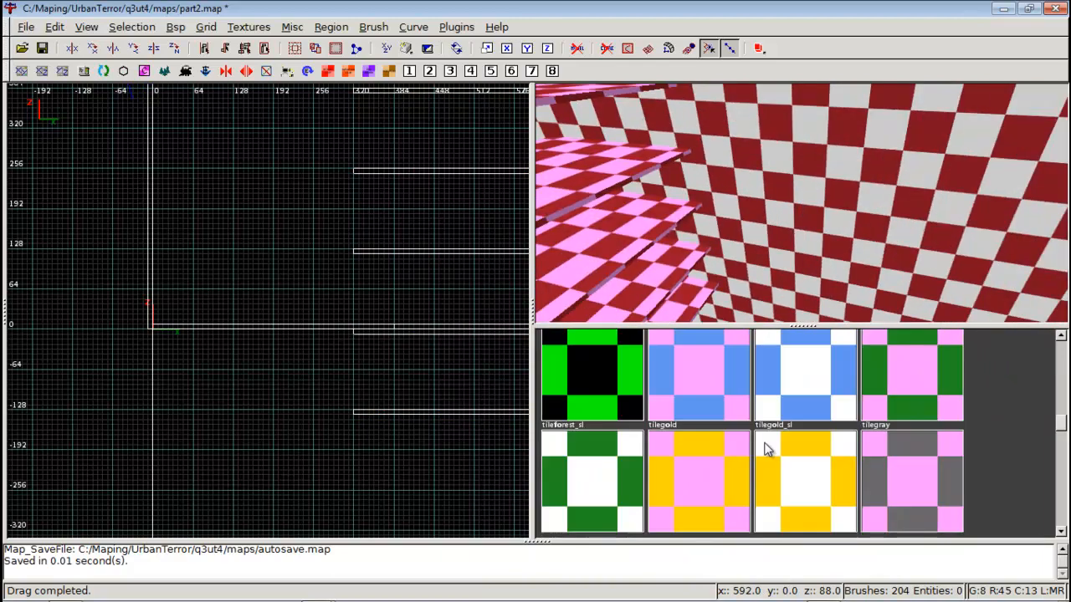
scroll(766, 448, "up", 10)
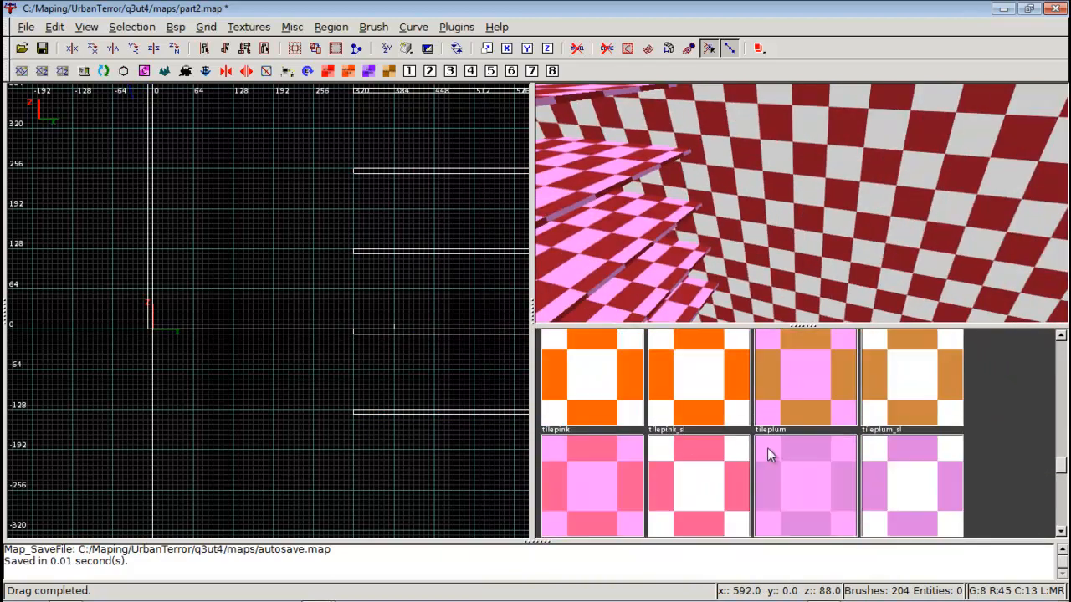
scroll(769, 449, "up", 2)
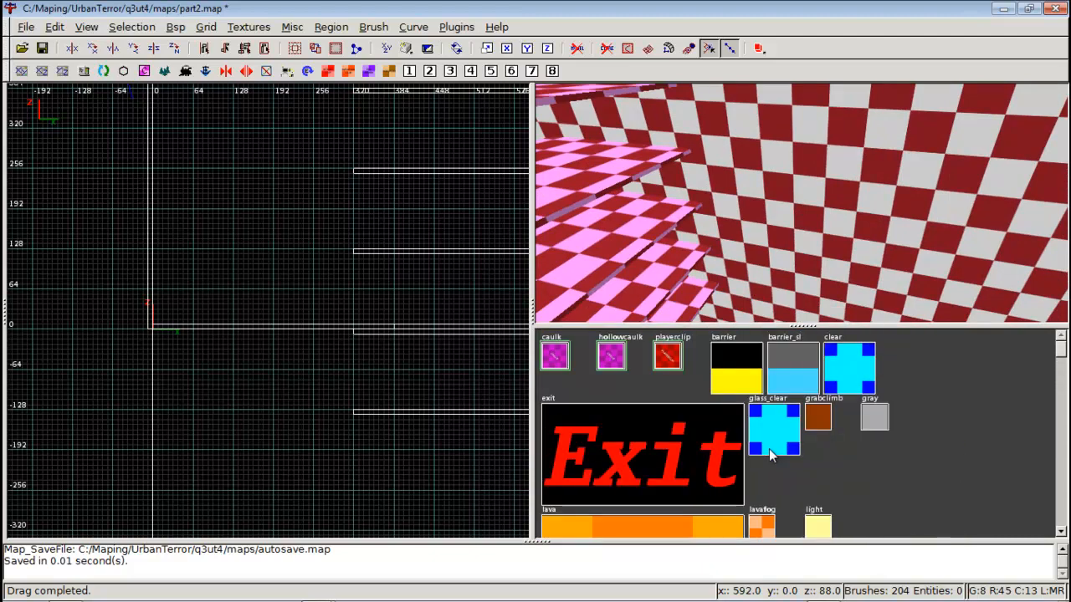
scroll(769, 448, "down", 4)
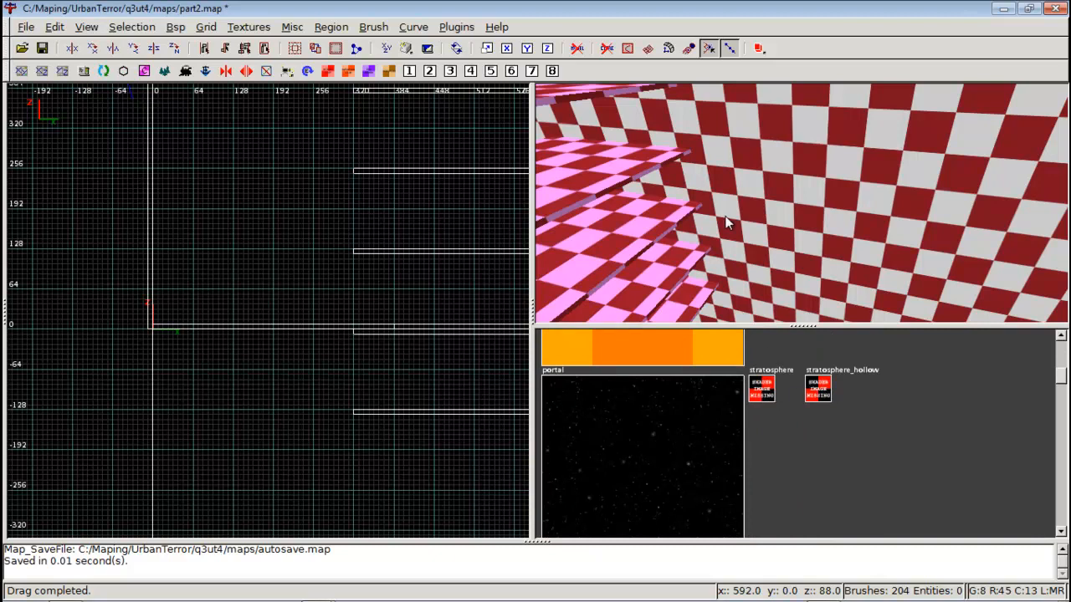
Switch to Windows Explorer and open the folder C:\Maping\UrbanTerror\q3ut4\env
mouse_move(106, 594)
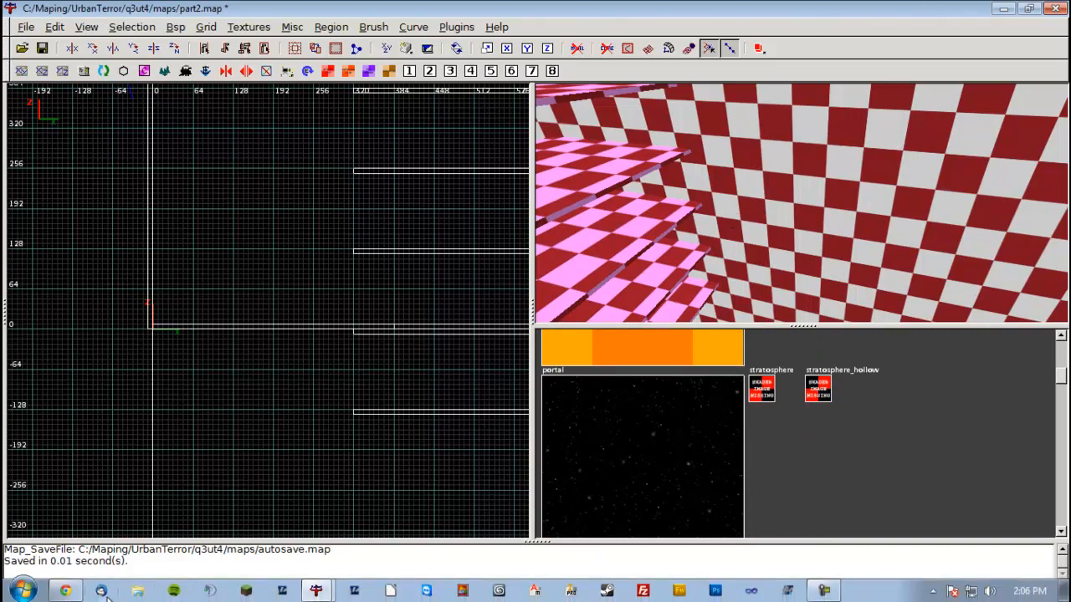
left_click(138, 593)
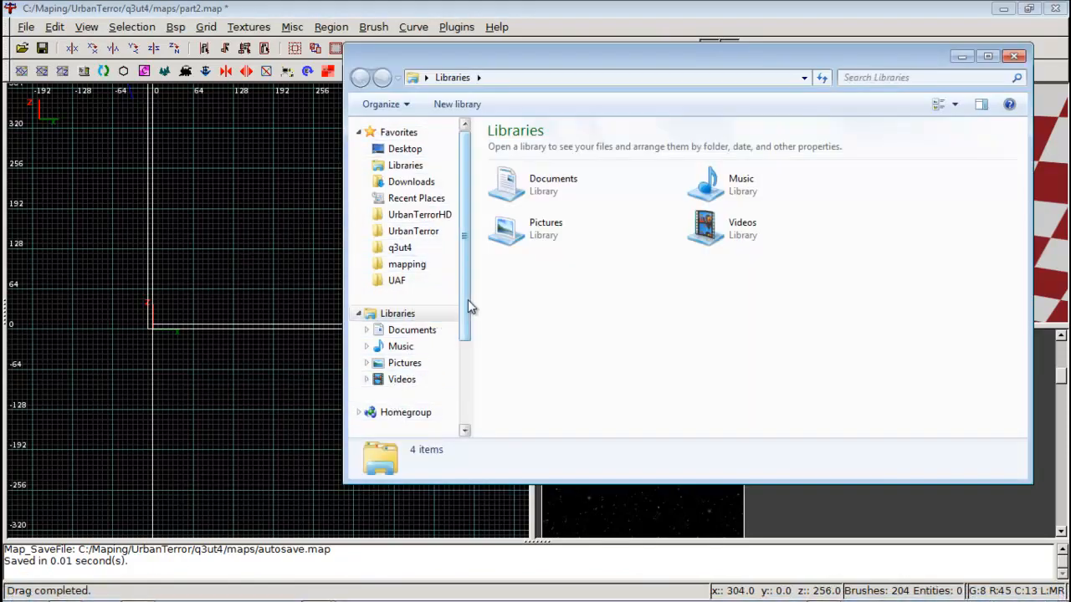
scroll(468, 303, "down", 2)
left_click(417, 373)
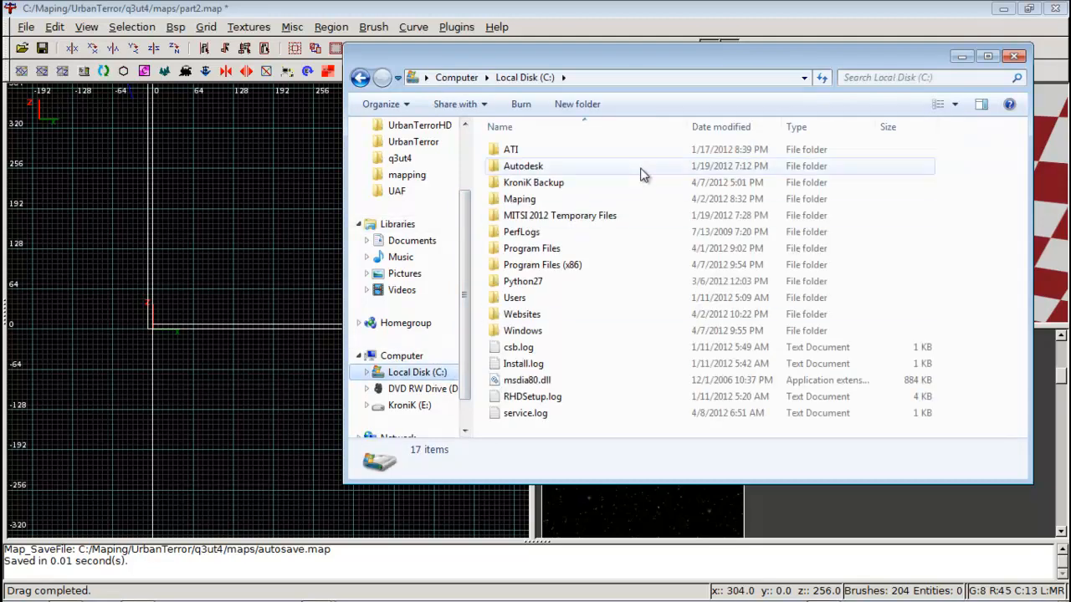
double_click(555, 200)
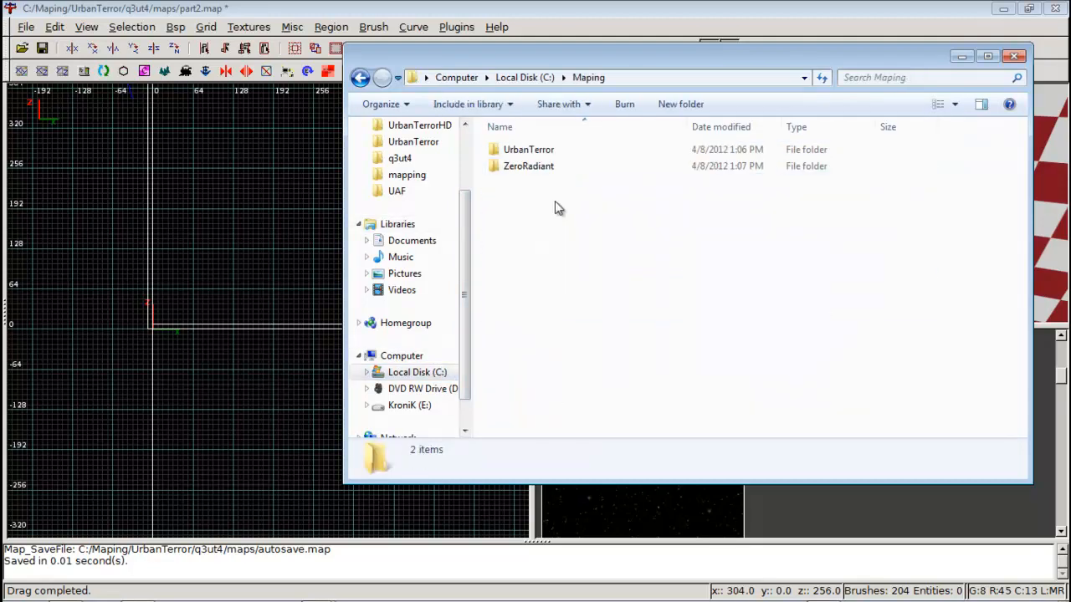
double_click(553, 150)
double_click(553, 150)
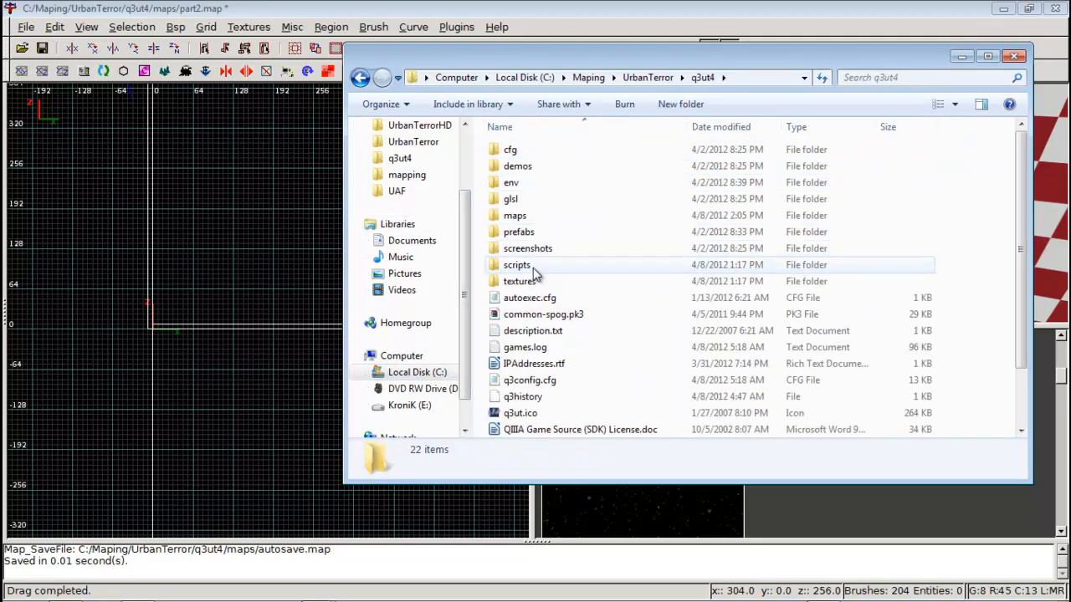
double_click(582, 183)
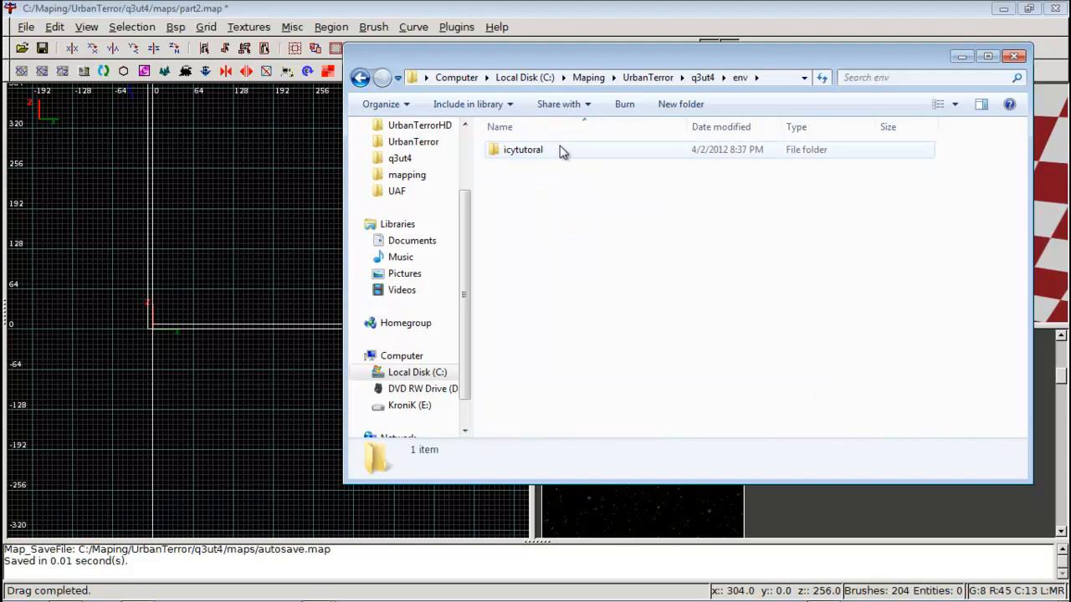
Look into the icytutoral folder inside env, rename that folder to icytutorial, and close the Explorer window
double_click(562, 151)
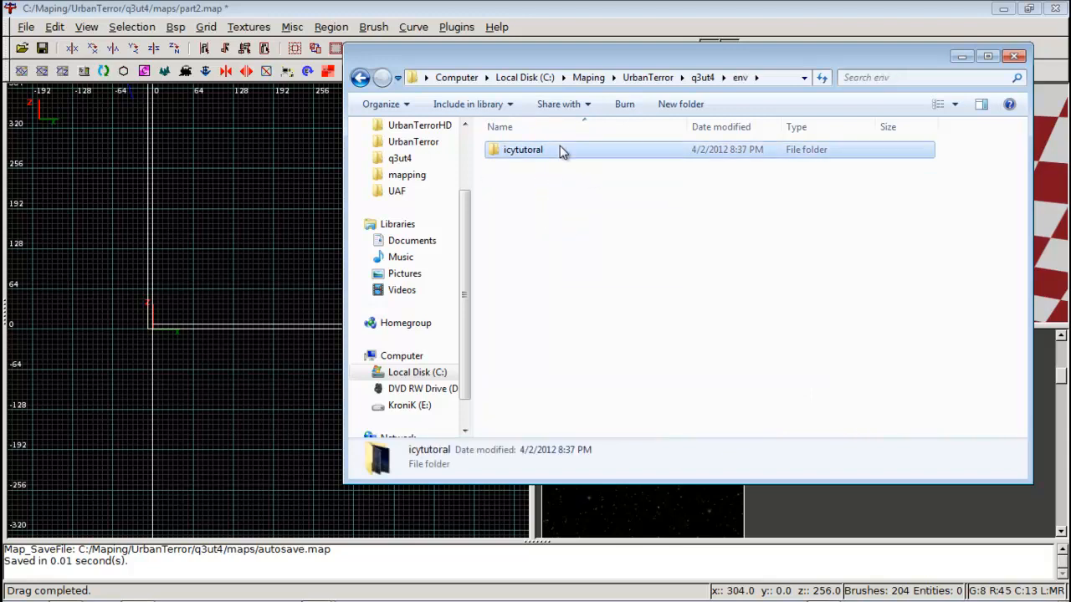
left_click(360, 79)
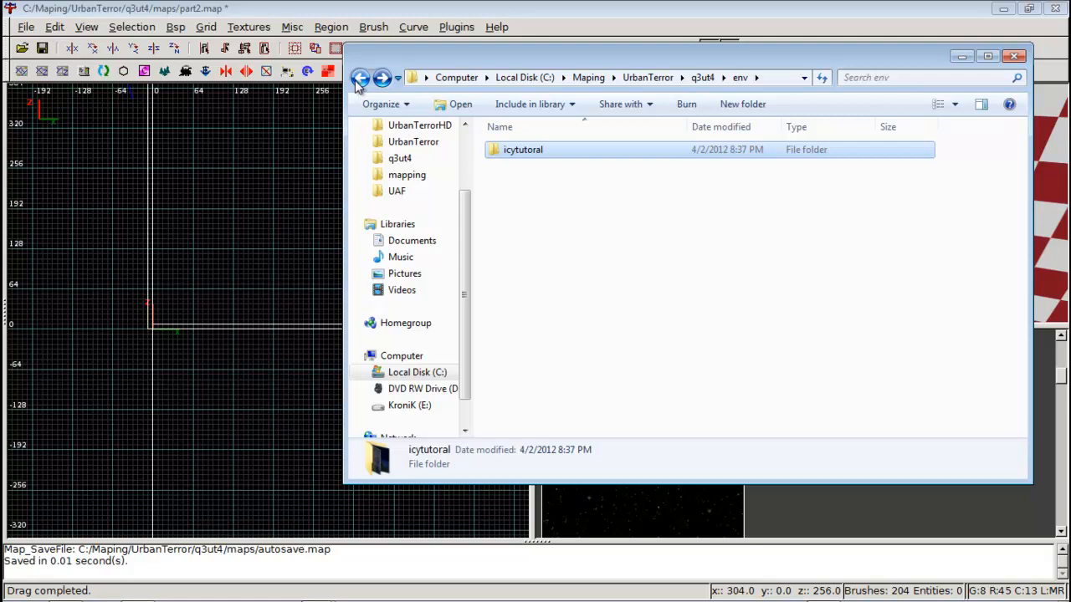
left_click(530, 150)
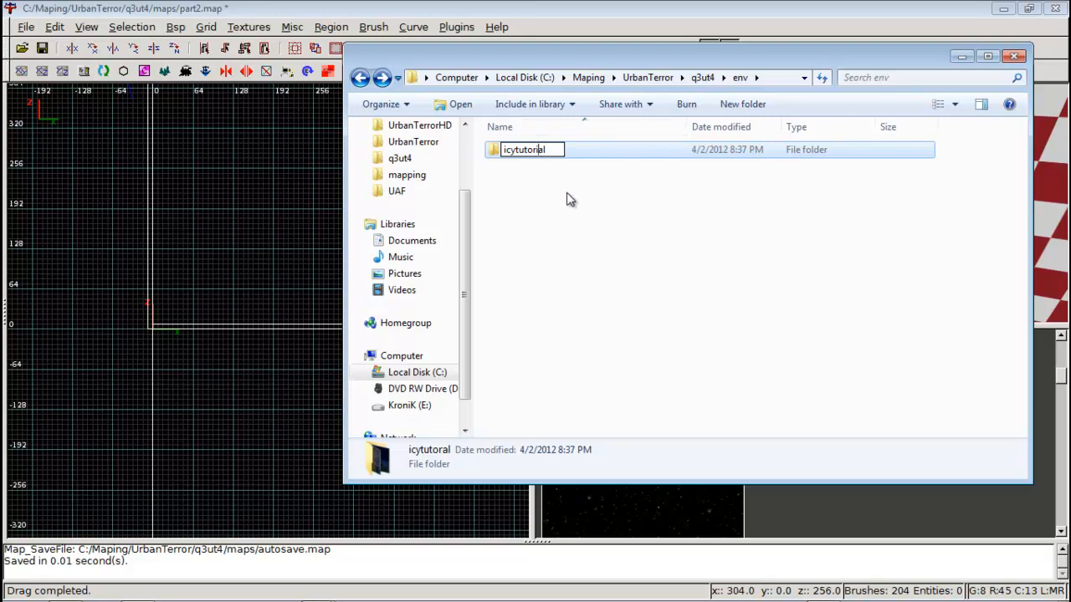
key("Return")
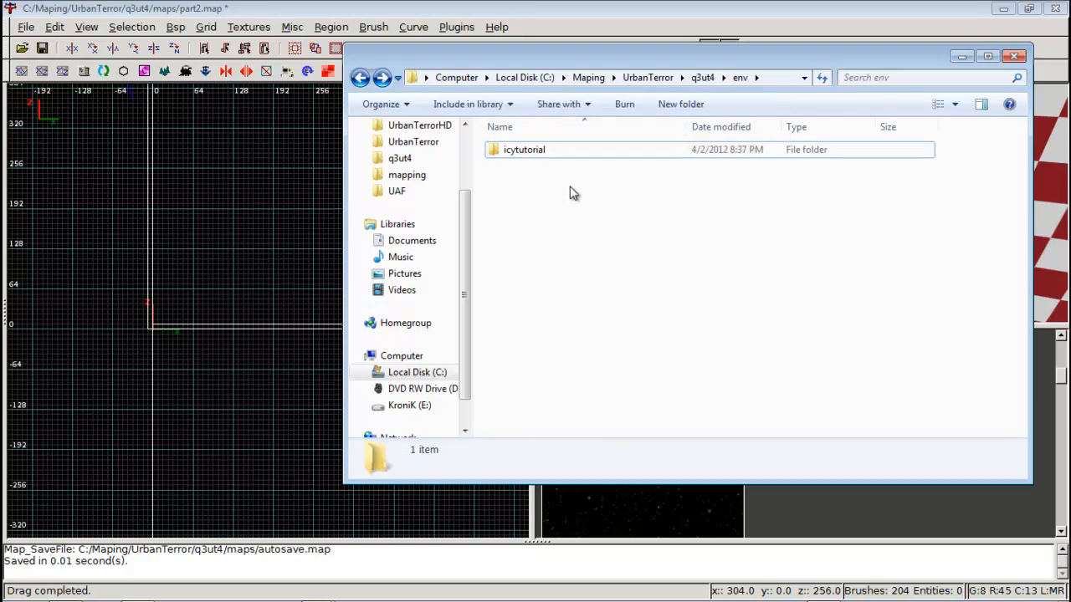
left_click(1014, 56)
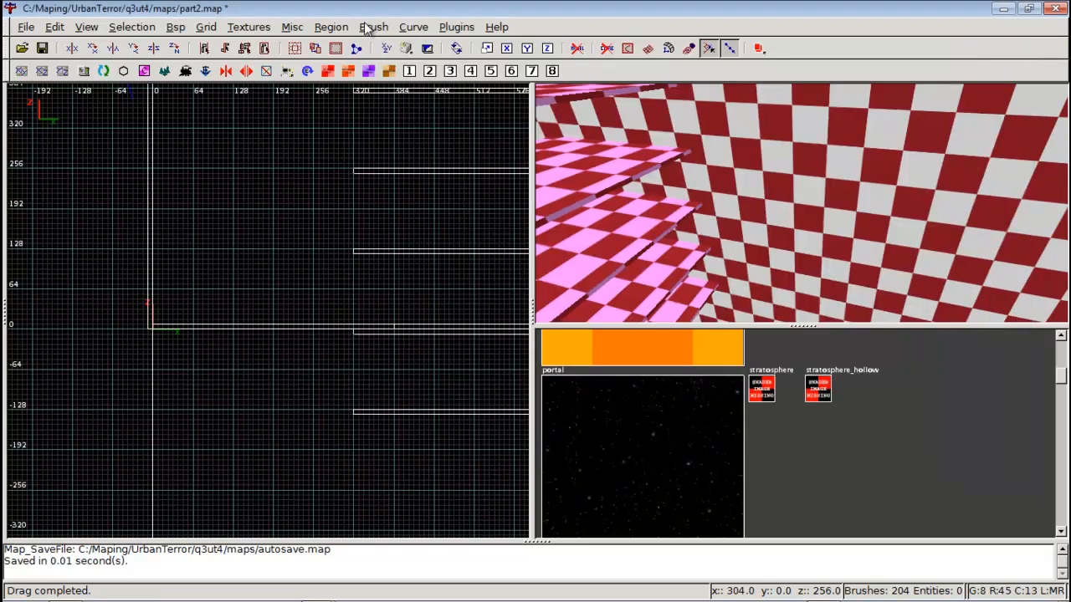
Flush and reload the shaders, load the icytutorial texture set, and check the stratosphere texture's preview
left_click(251, 28)
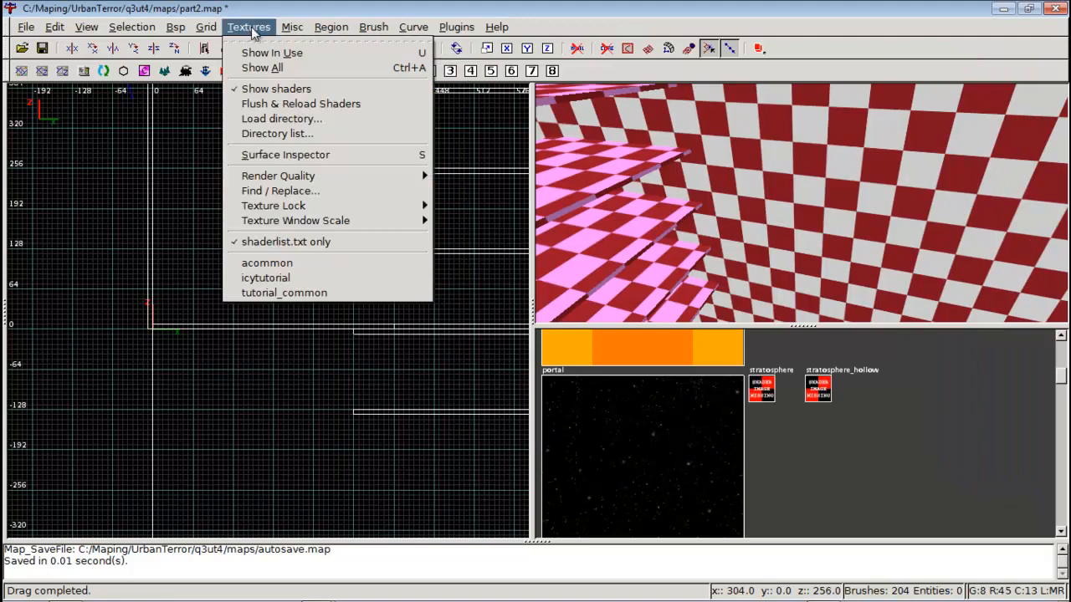
left_click(297, 103)
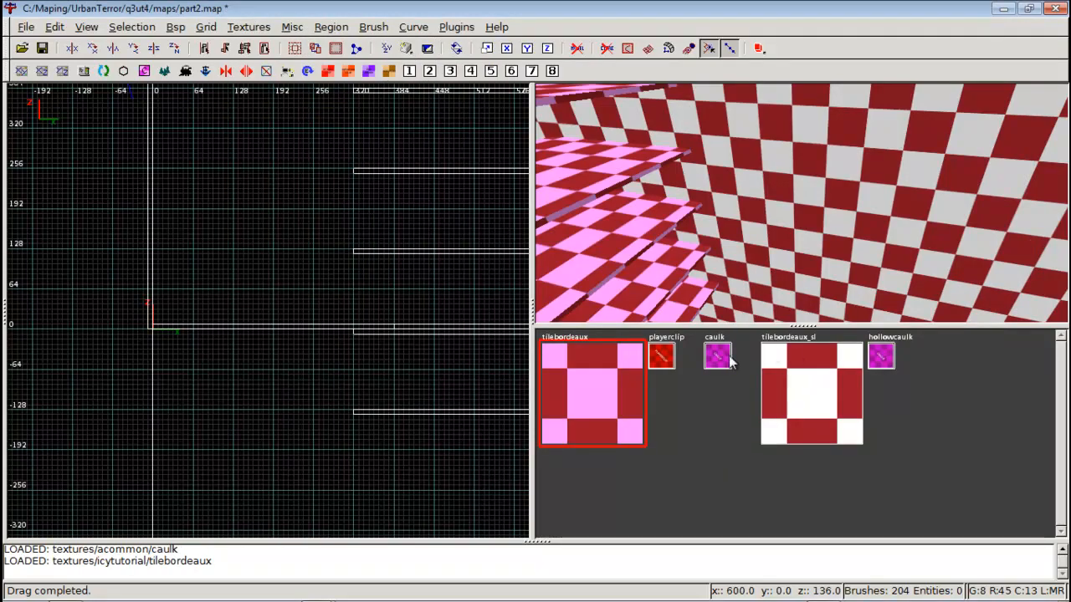
right_click(806, 205)
right_click(806, 205)
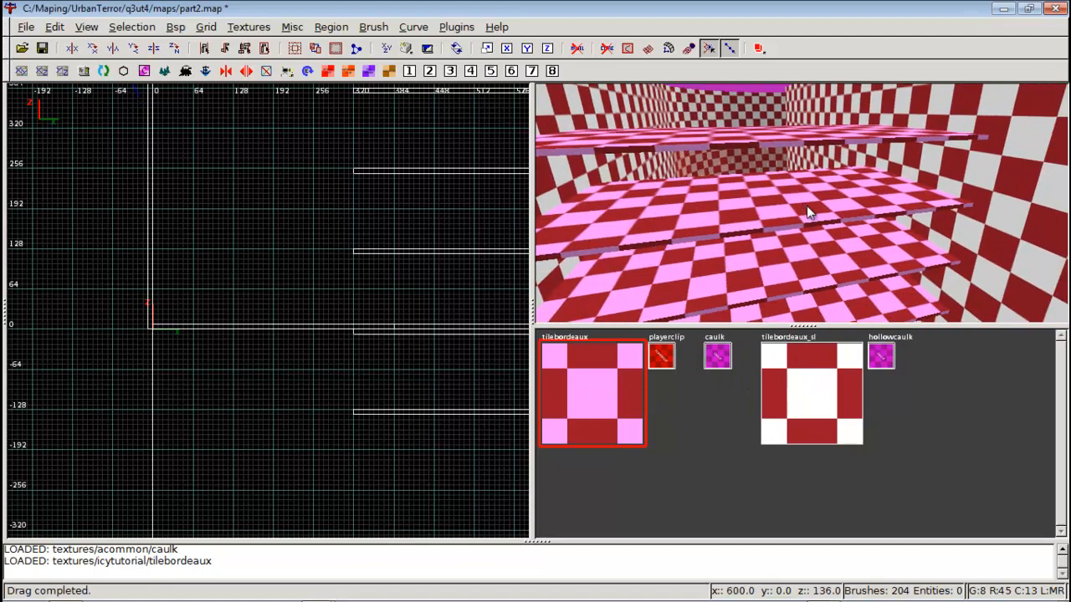
left_click(249, 26)
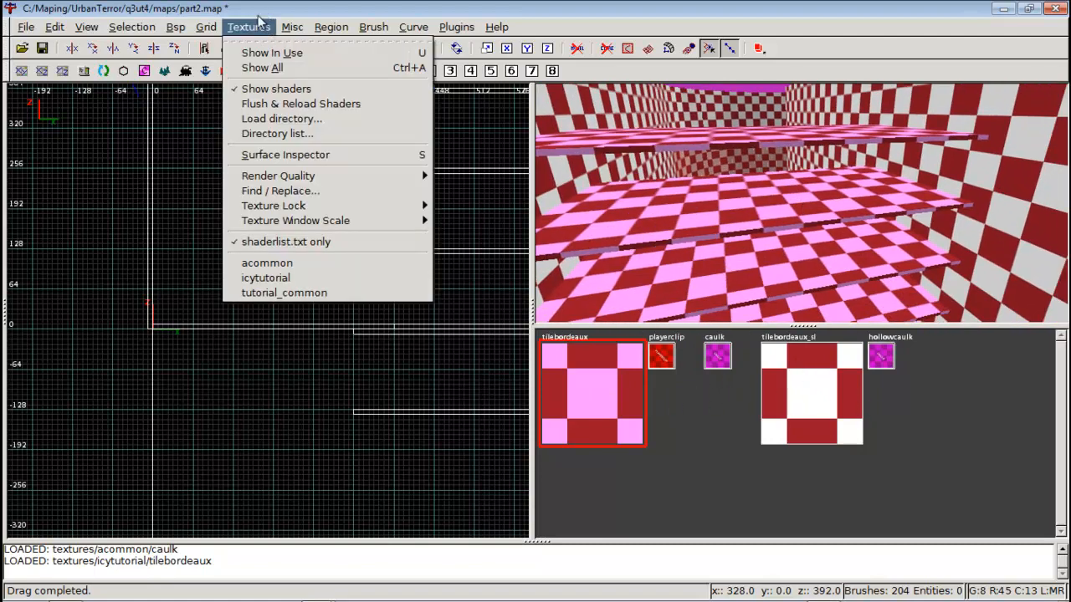
left_click(266, 277)
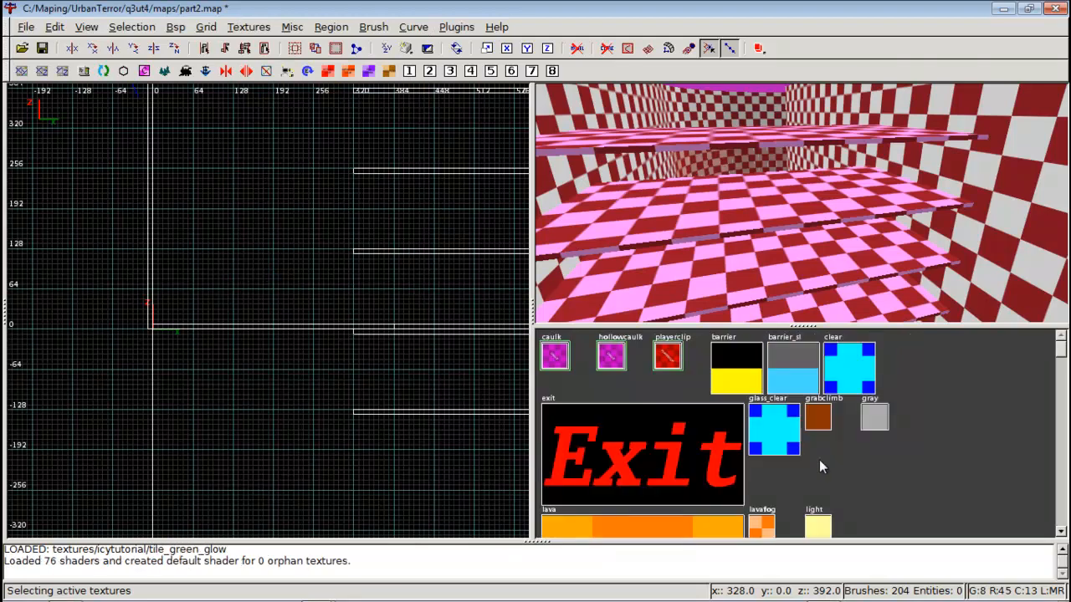
scroll(876, 441, "down", 5)
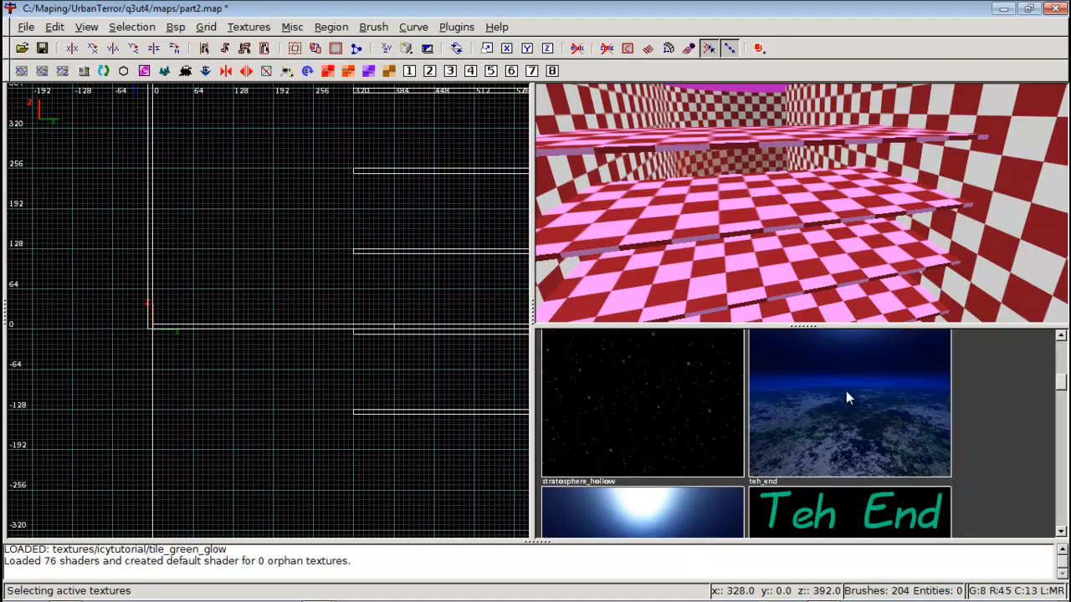
scroll(879, 363, "up", 3)
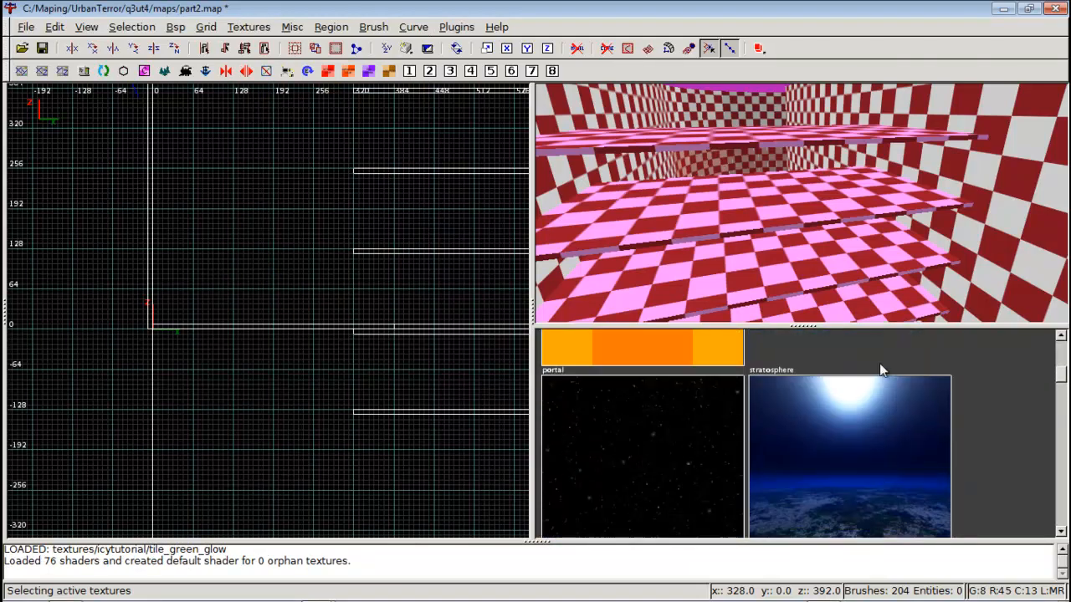
scroll(880, 364, "up", 3)
Texture the caulked ceiling face above the stacked platforms with stratosphere
right_click(881, 285)
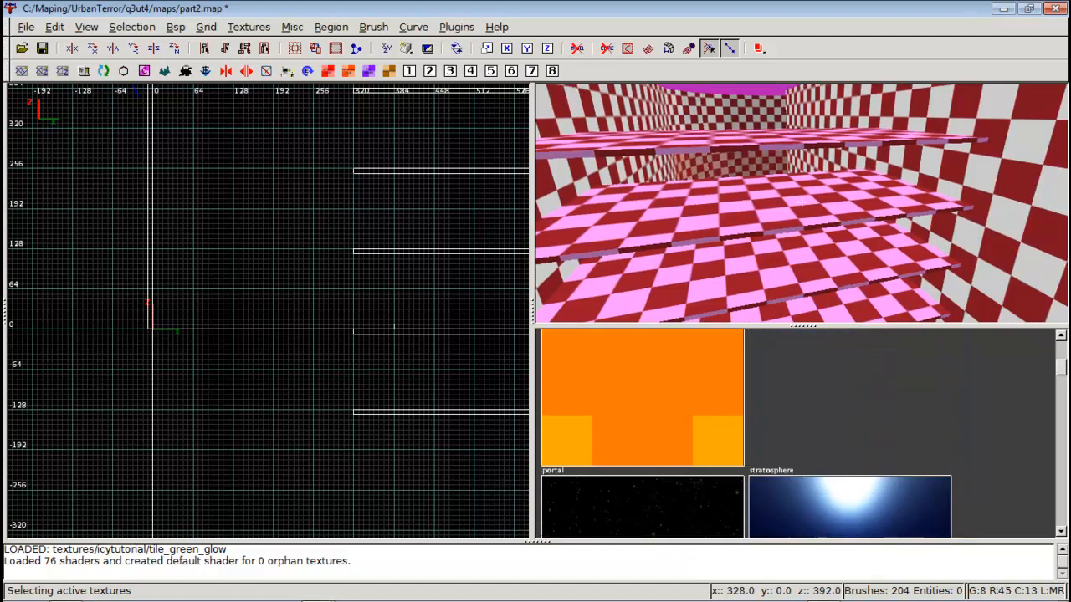
left_click(801, 202, "ctrl+shift")
right_click(796, 182)
scroll(813, 378, "down", 6)
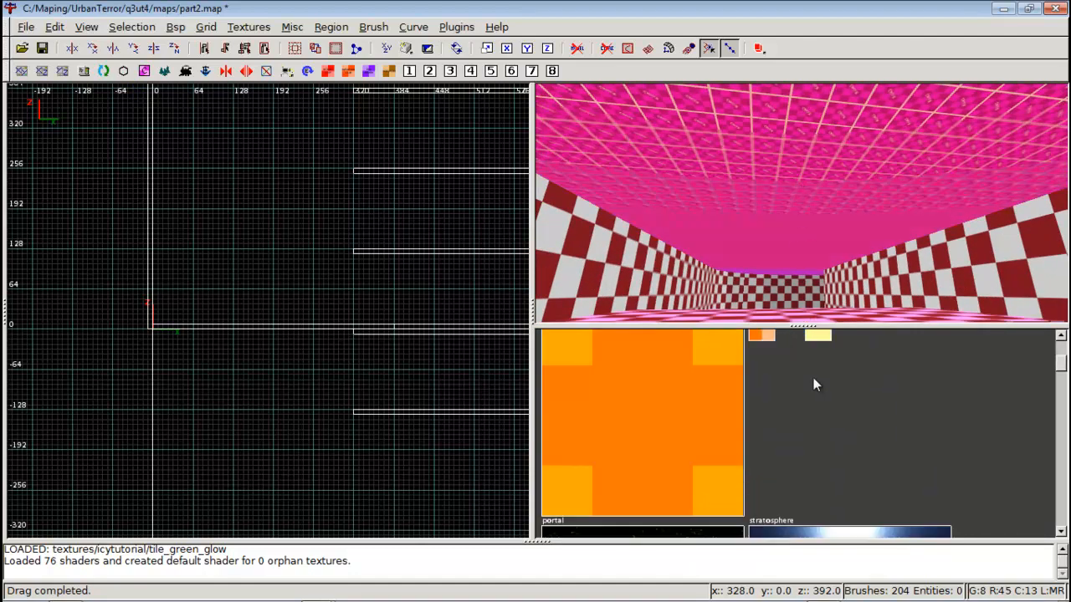
left_click(823, 427)
right_click(824, 292)
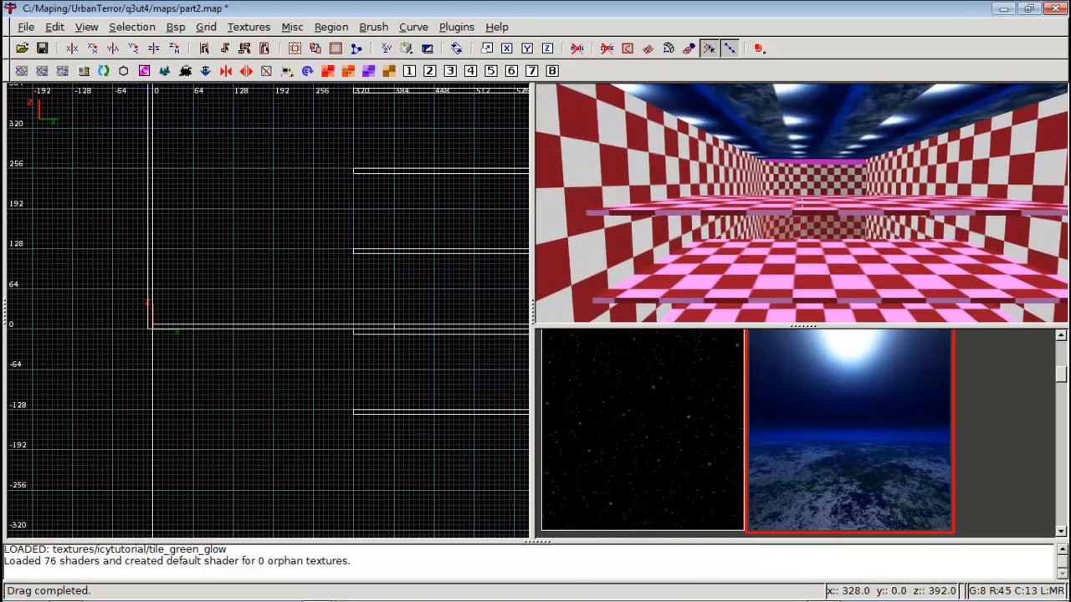
Texture the remaining caulk strip at the end of the sky ceiling with stratosphere and clear the selection
right_click(802, 203)
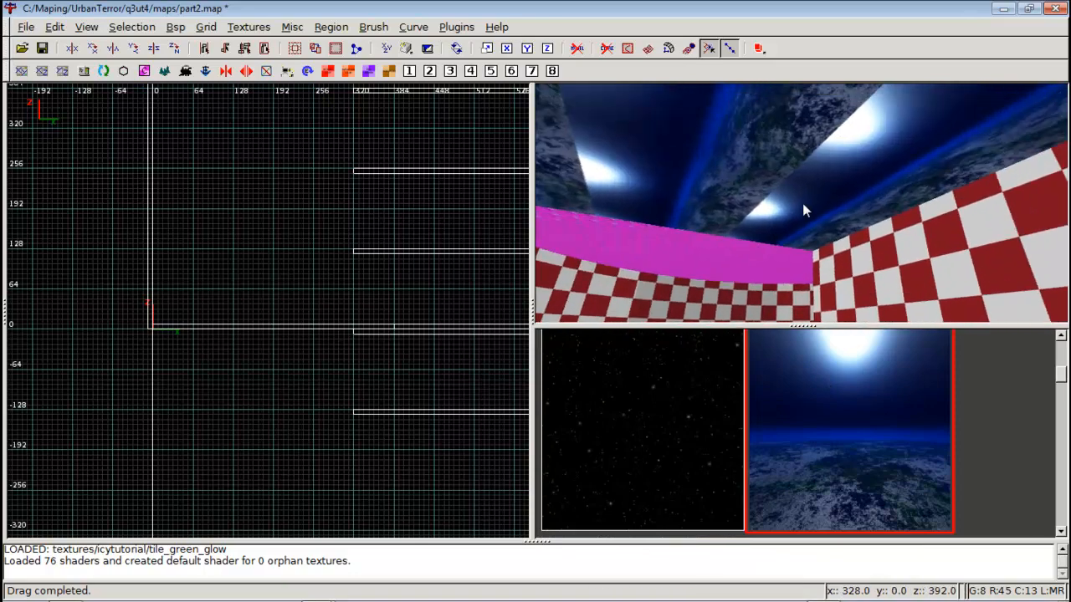
left_click(753, 253, "ctrl+shift")
scroll(862, 422, "down", 5)
left_click(862, 422)
key("Escape")
Texture the caulked ceiling face over the adjoining corridor with stratosphere and clear the selection
right_click(797, 260)
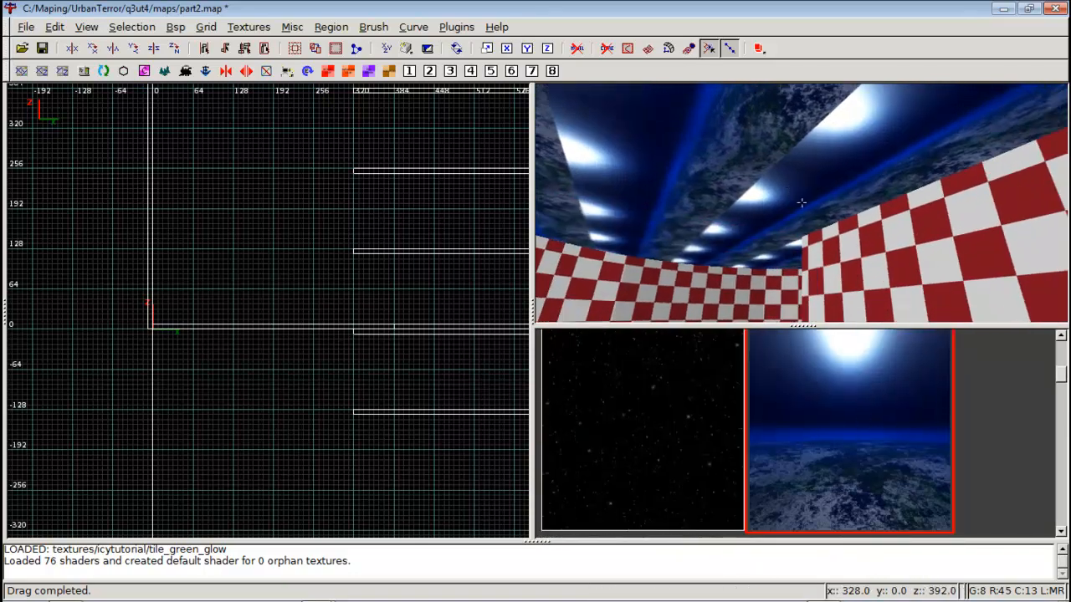
key("Up")
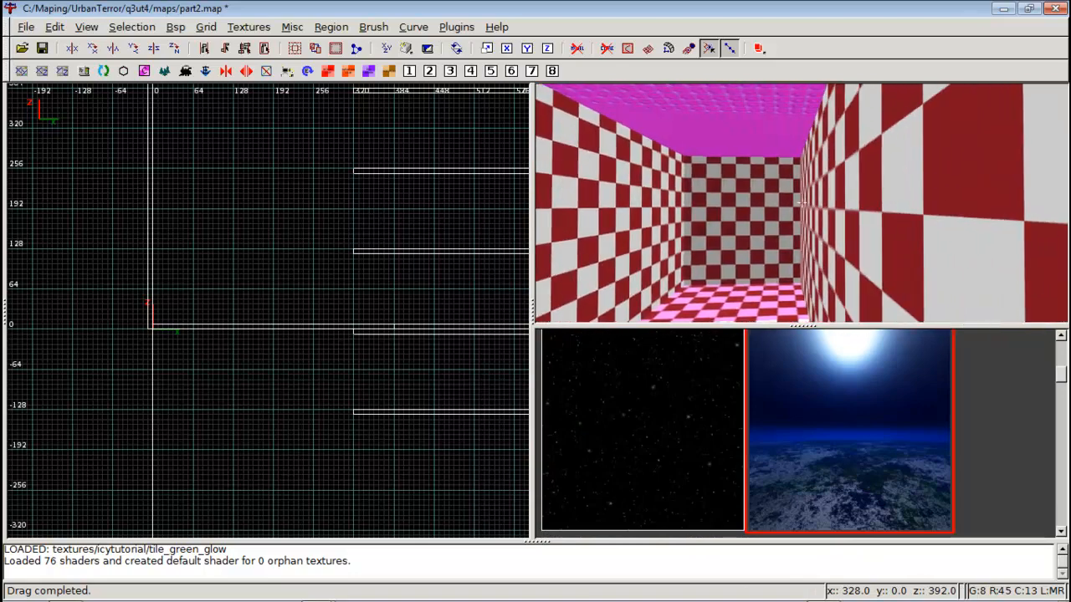
right_click(801, 204)
left_click(756, 155, "ctrl+shift")
scroll(852, 368, "down", 8)
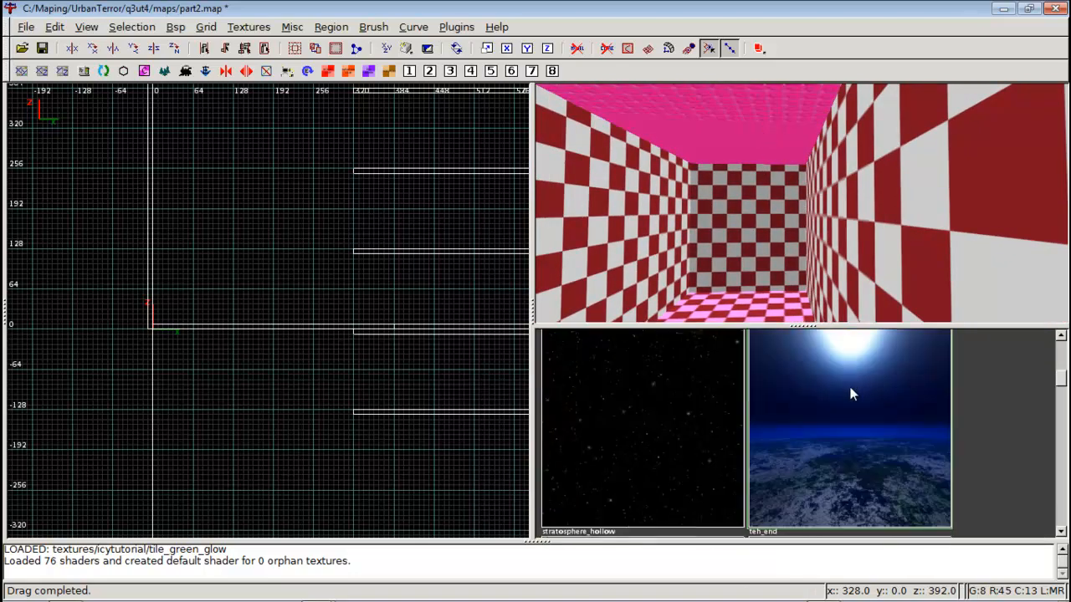
left_click(852, 395)
key("Escape")
Select the long tiled floor brush starting at the foot of the curved ramp and texture it with caulk
right_click(801, 203)
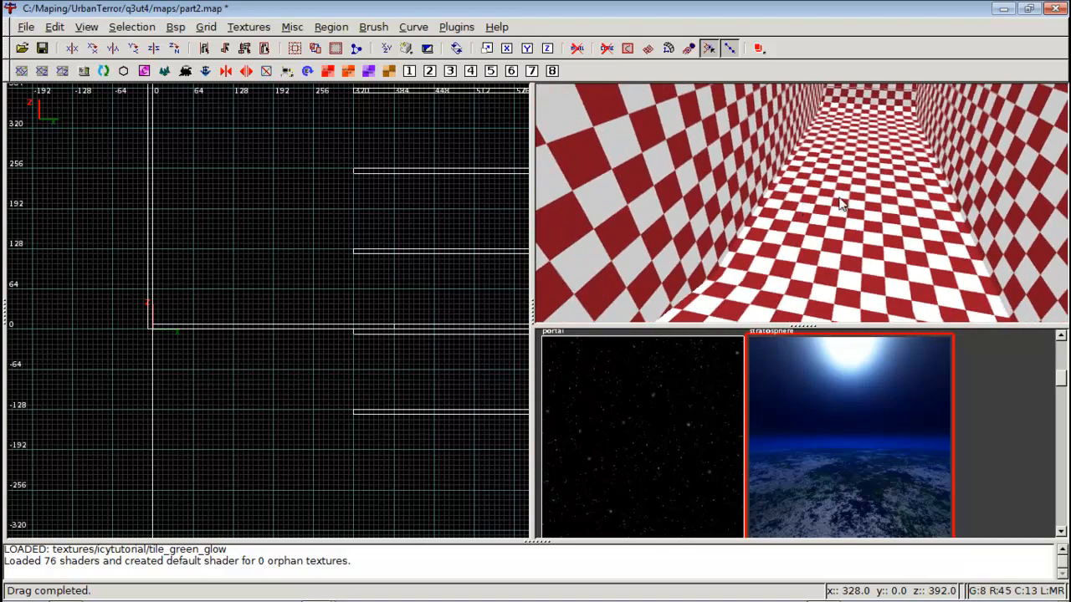
left_click(841, 203, "shift")
scroll(365, 288, "down", 4)
mouse_move(298, 327)
right_mouse_down()
mouse_move(355, 201)
mouse_move(363, 250)
mouse_move(520, 231)
mouse_move(238, 400)
right_mouse_up()
scroll(309, 337, "up", 2)
scroll(225, 346, "up", 2)
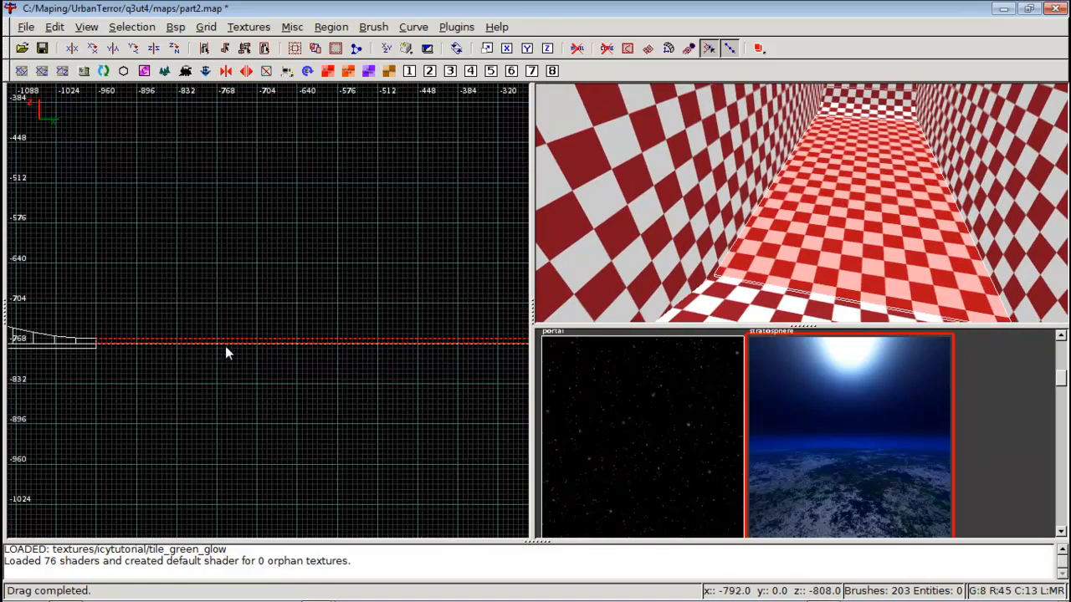
right_click_drag(225, 346, 360, 287)
scroll(231, 339, "up", 2)
right_click_drag(286, 279, 272, 267)
scroll(693, 362, "up", 5)
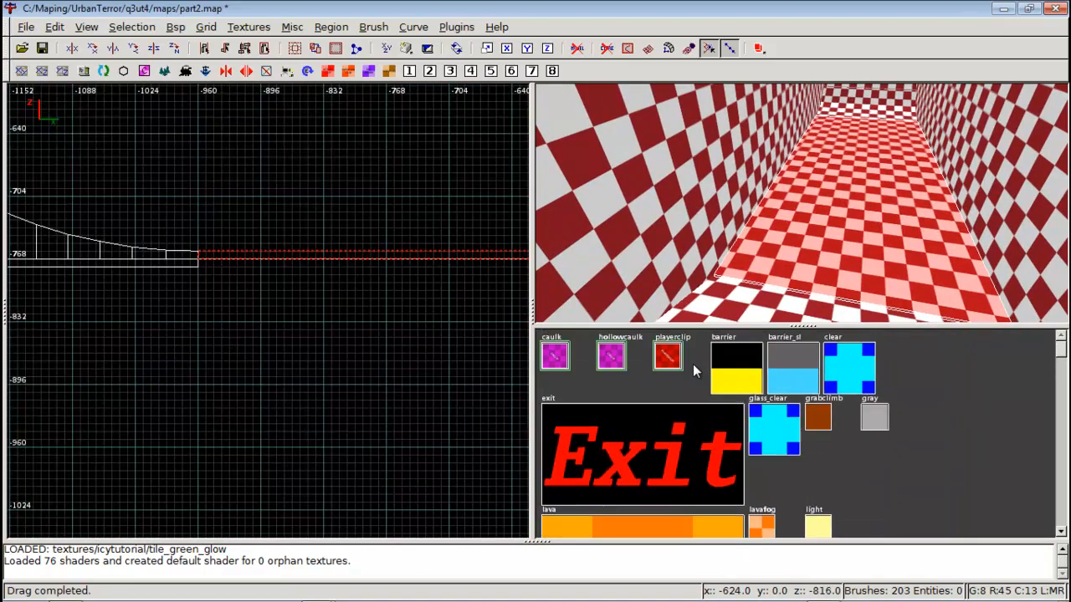
left_click(553, 358)
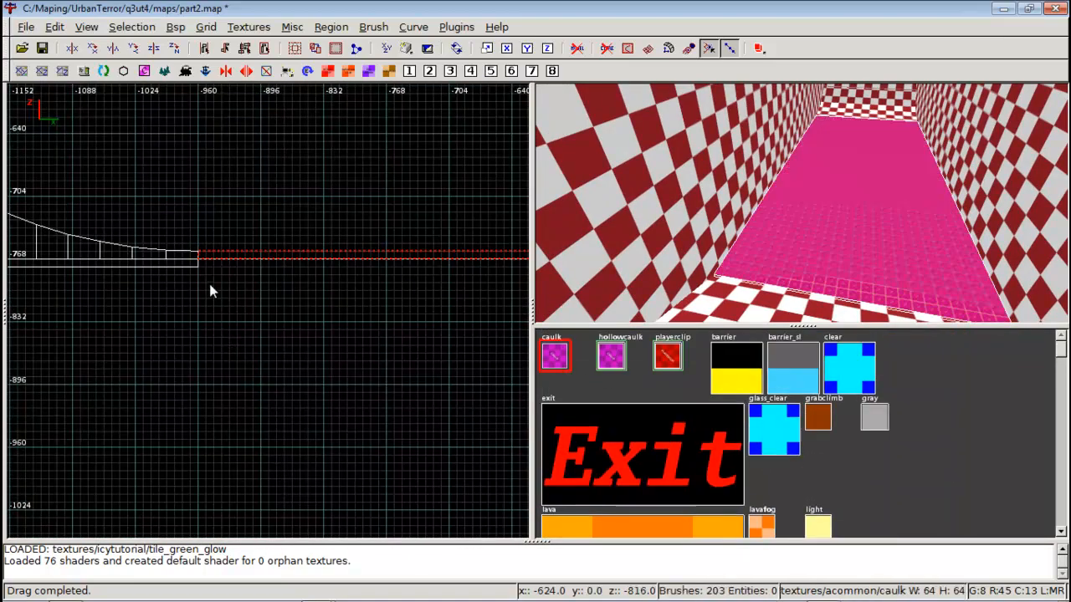
Duplicate the caulk floor brush, place the copy directly beneath the original, and clear the selection
key("space")
left_click(222, 260)
left_click_drag(222, 260, 217, 261)
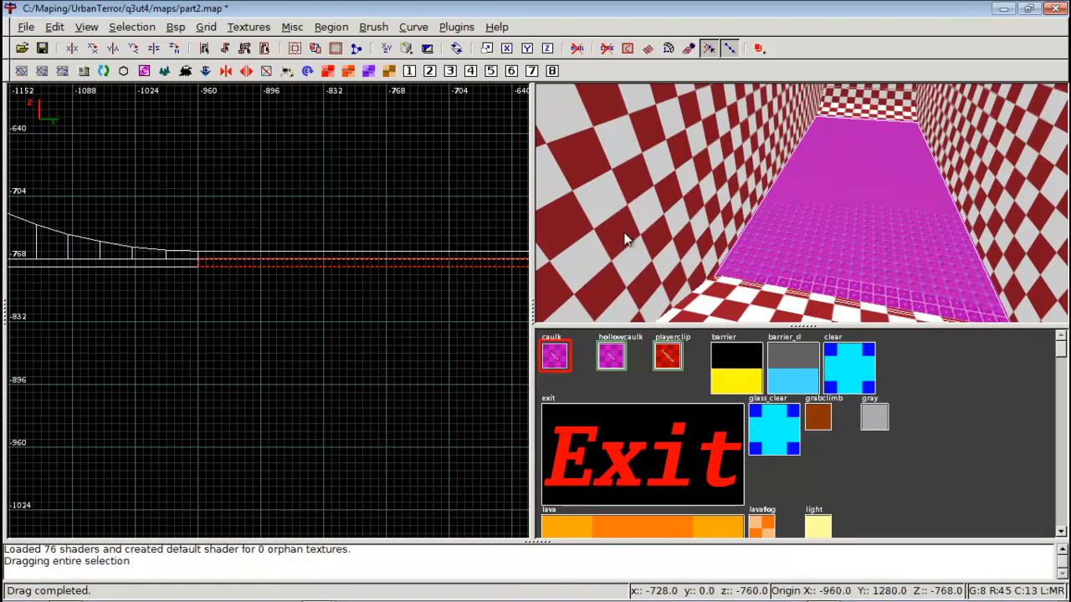
right_click_drag(426, 243, 293, 273)
scroll(425, 251, "down", 3)
mouse_move(361, 308)
right_mouse_down()
mouse_move(9, 317)
mouse_move(211, 313)
right_mouse_up()
key("Escape")
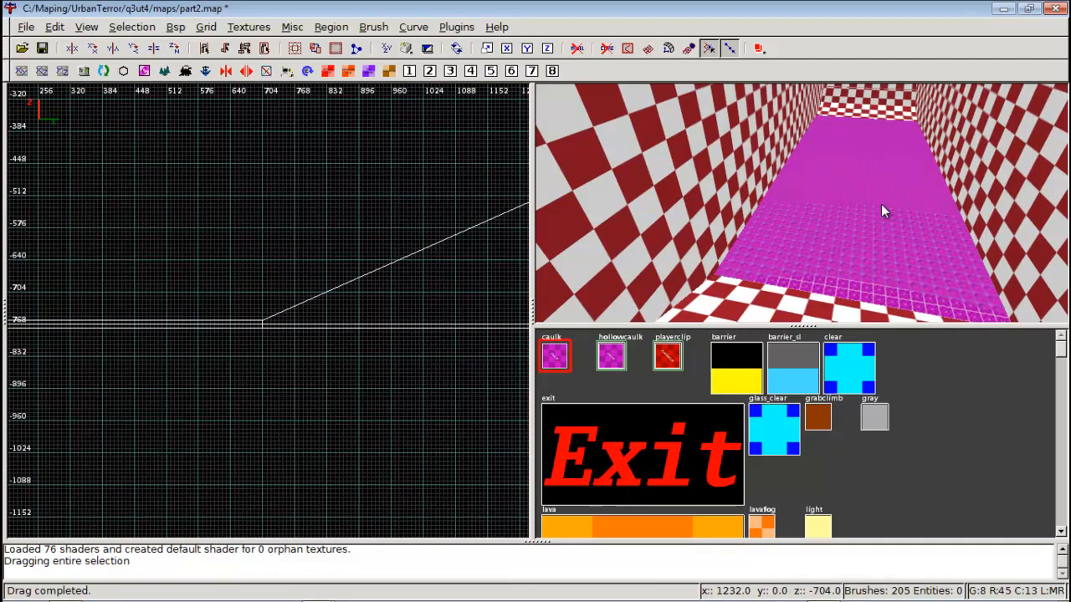
Texture the upper of the two stacked floor brushes with glass_clear and clear the selection
left_click(879, 190, "shift")
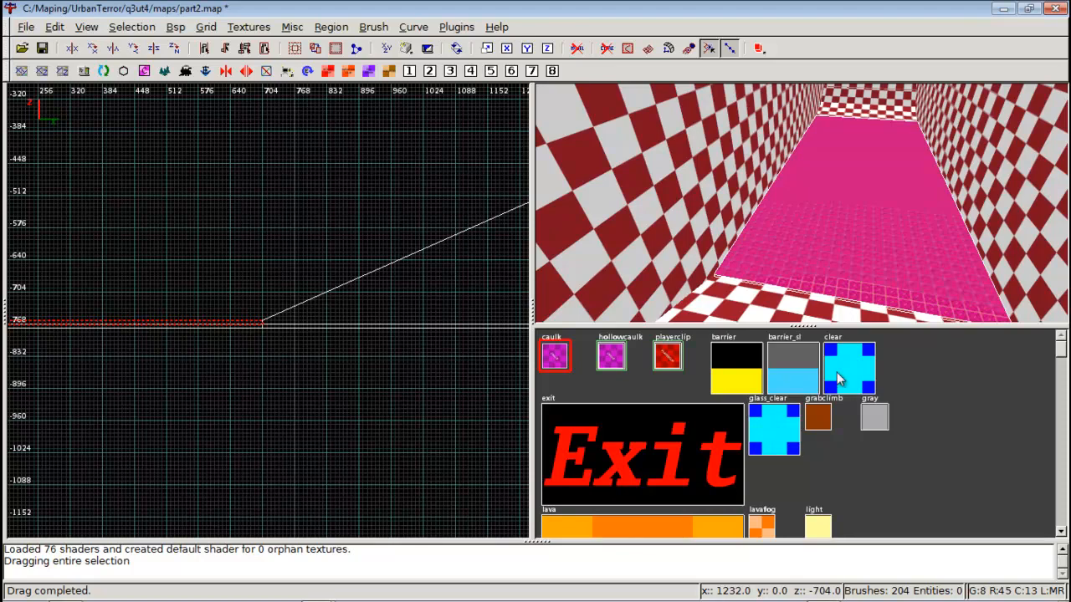
scroll(837, 374, "down", 4)
scroll(837, 378, "up", 4)
left_click(777, 435)
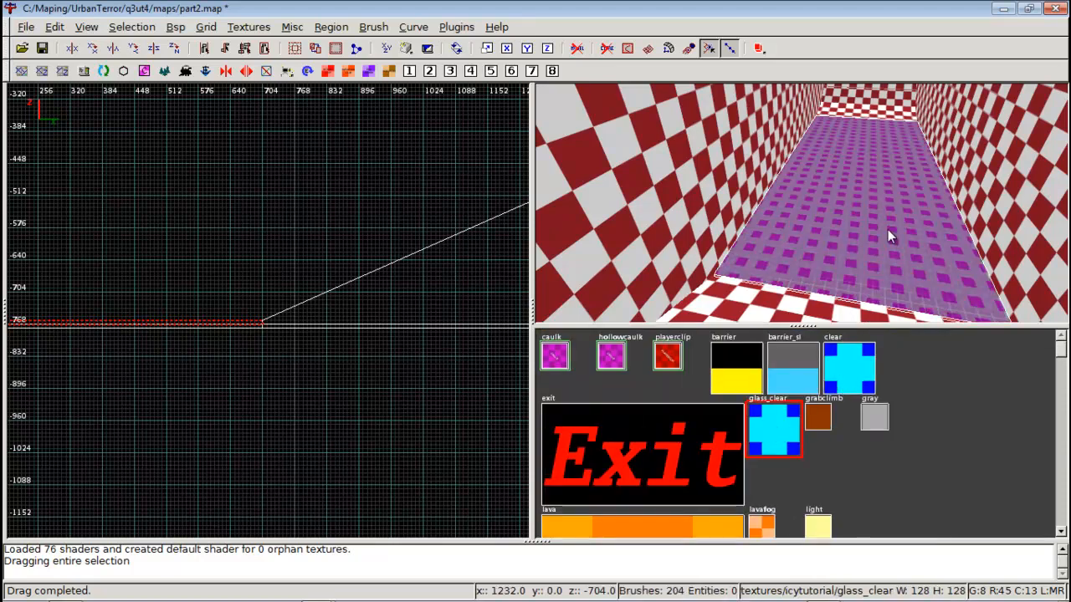
key("Escape")
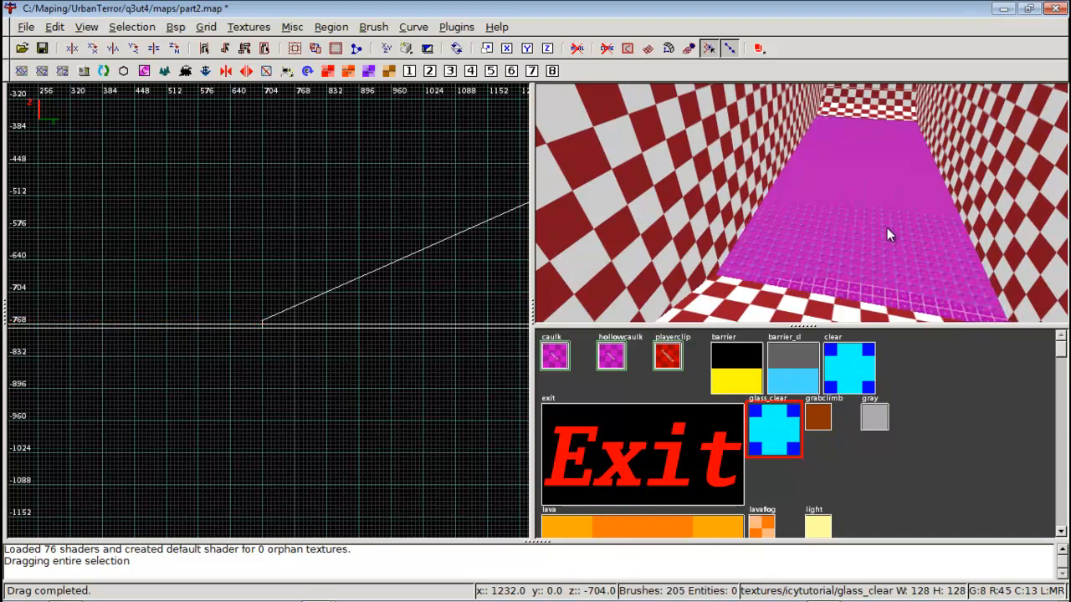
Texture the top face of the caulk floor brush beneath the glass with stratosphere
scroll(917, 433, "down", 6)
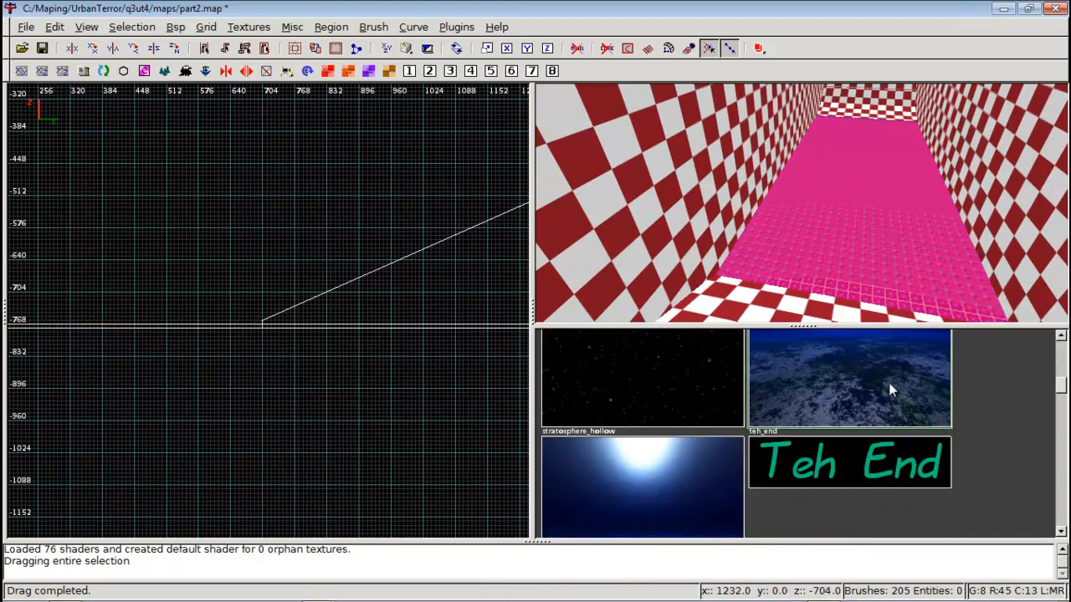
left_click(888, 390)
right_click(893, 222)
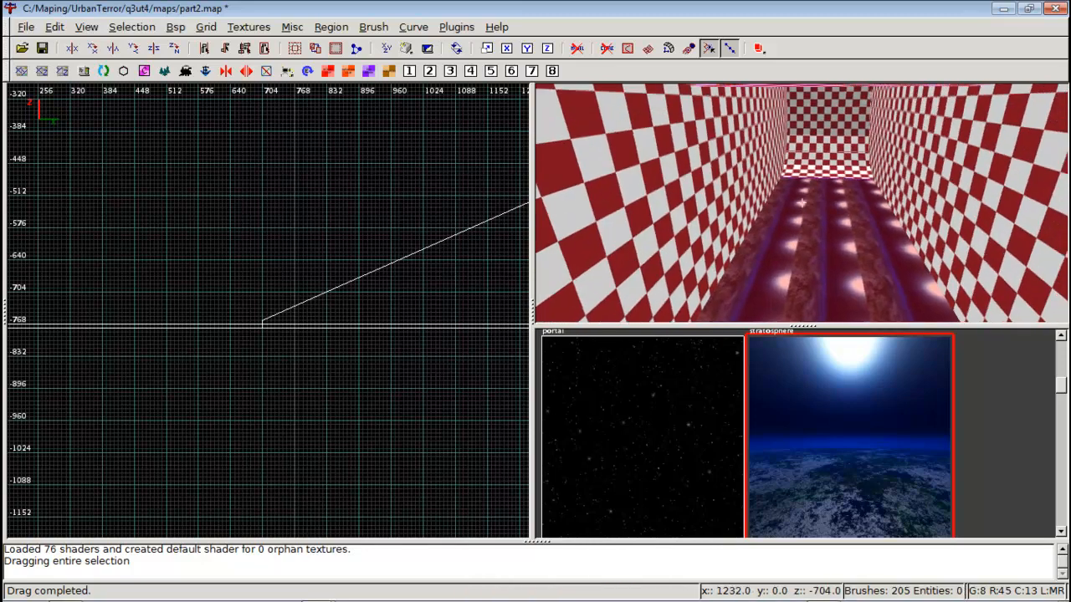
Texture the thin caulk edge face between the sky floor and the curved tiled floor with tilebordeaux_sl
key("Up")
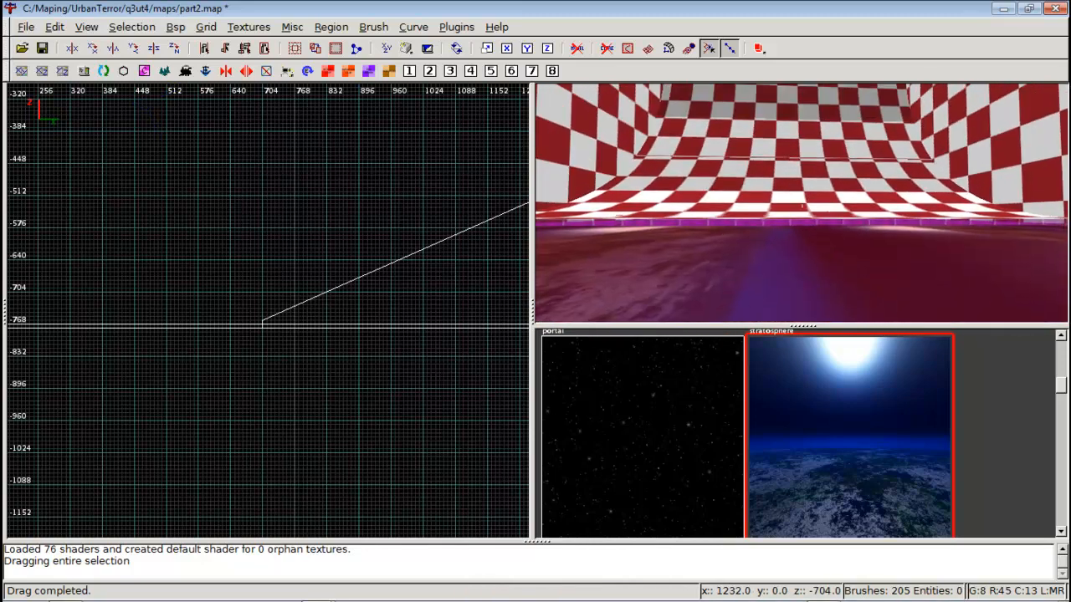
right_click(757, 205)
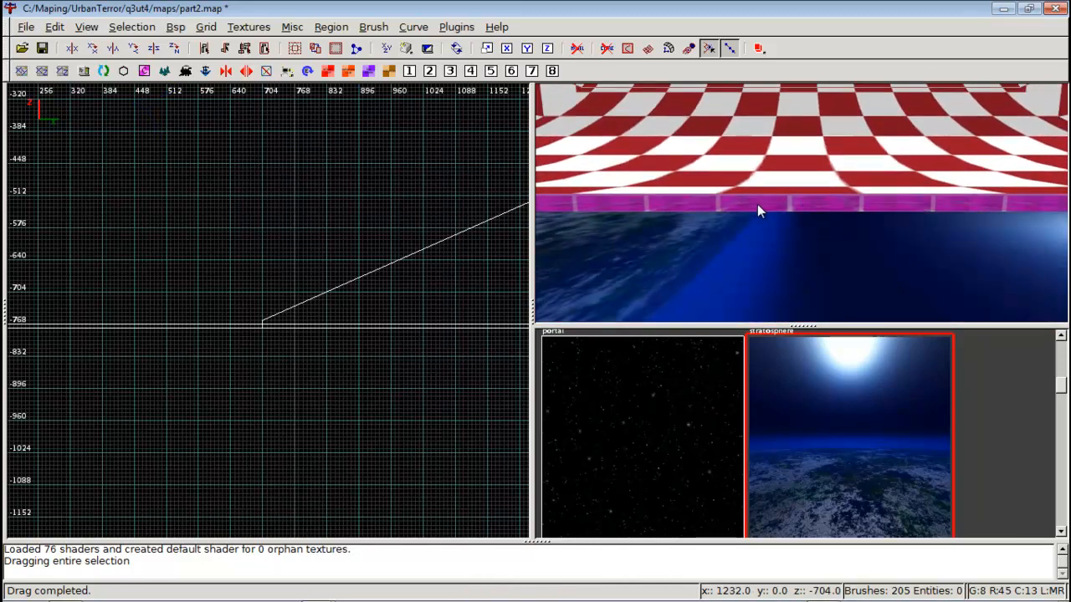
left_click(762, 203, "ctrl+shift")
scroll(823, 402, "down", 13)
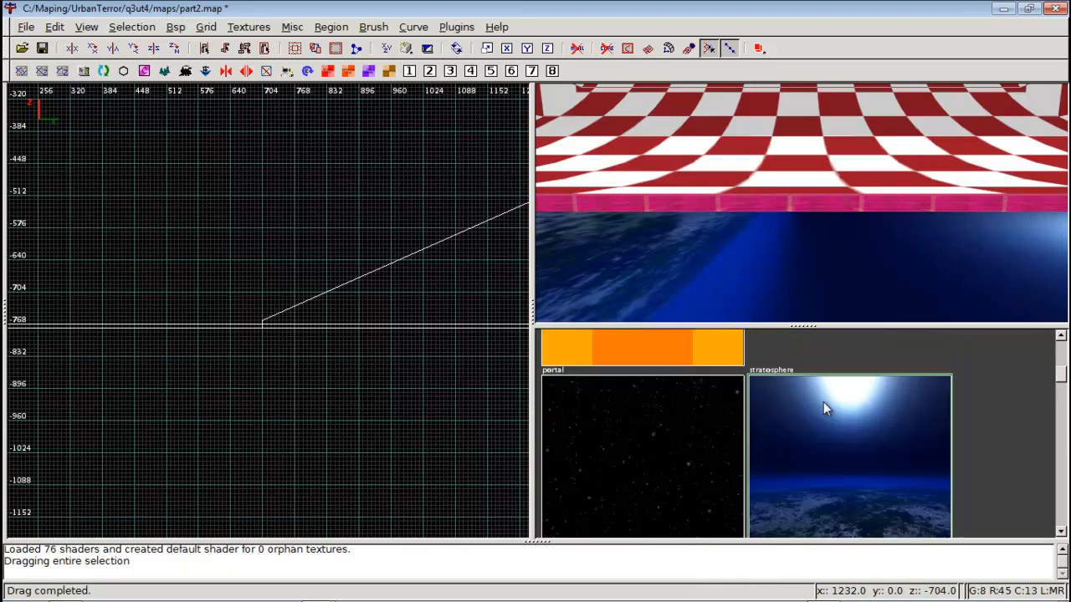
scroll(823, 403, "down", 3)
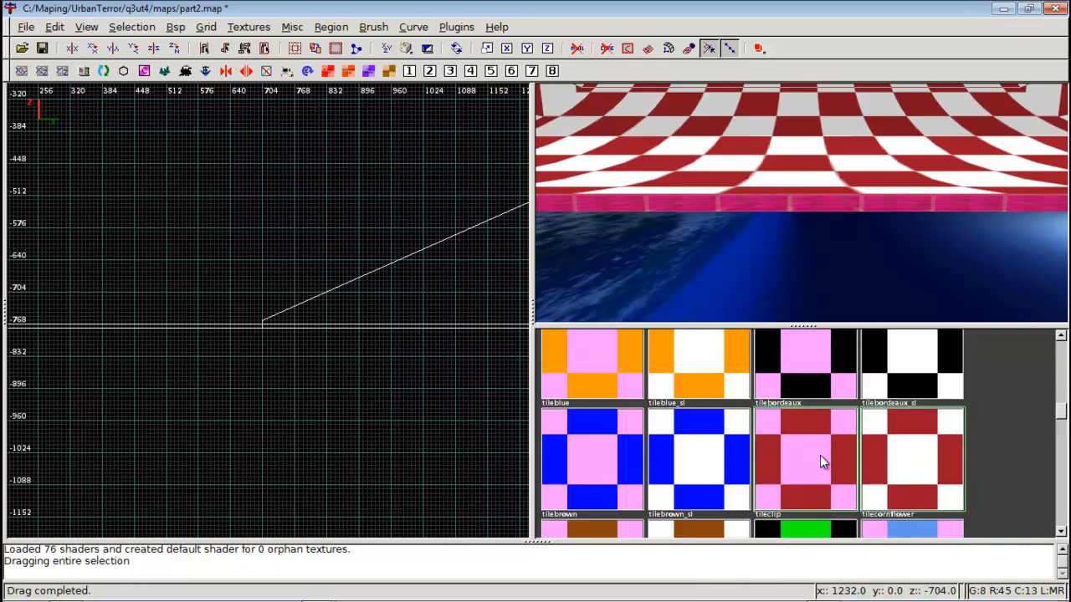
left_click(928, 454)
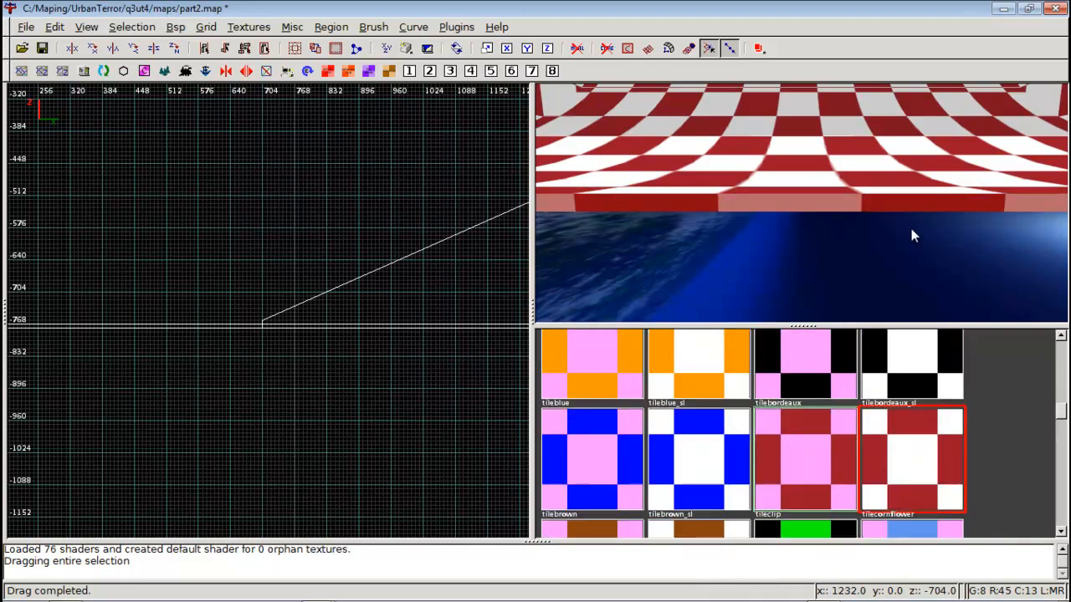
Texture the thin caulk edge face between the sky floor and the flat sloped ramp with tilebordeaux_sl and clear the selection
right_click(911, 228)
key("Up")
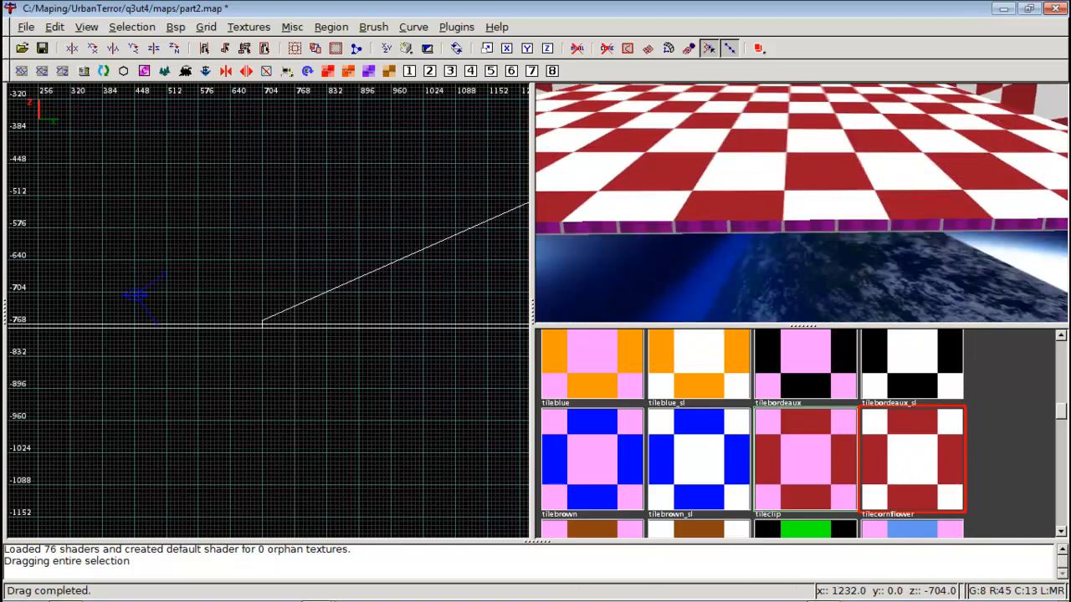
right_click(801, 204)
middle_click(803, 184)
scroll(904, 407, "down", 4)
scroll(904, 407, "down", 6)
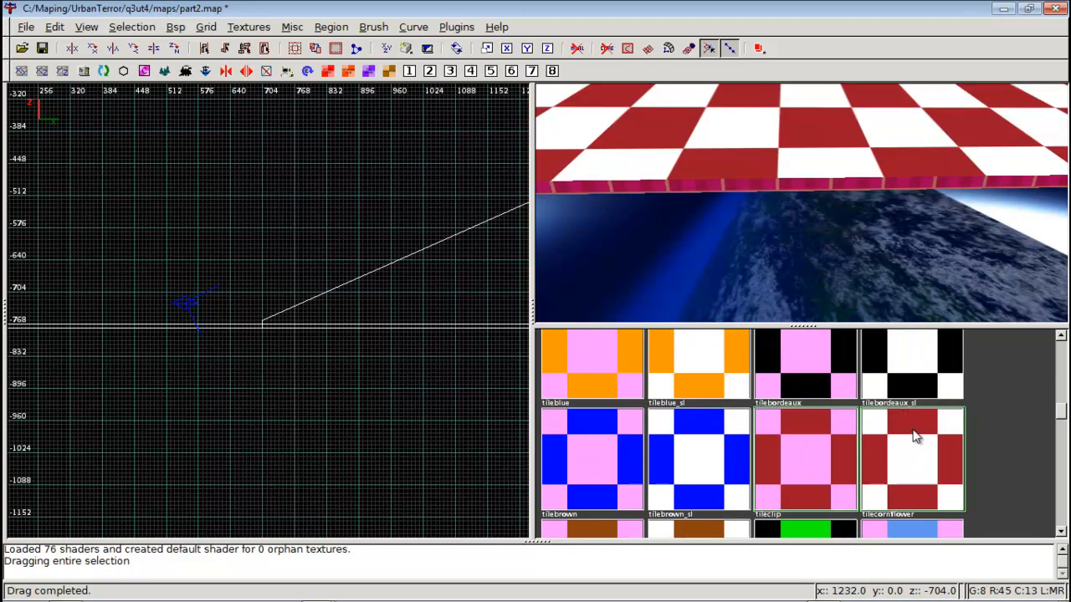
left_click(911, 448)
key("Escape")
Unhide the hidden glass floor brush above the sky floor
right_click(912, 251)
right_click(802, 205)
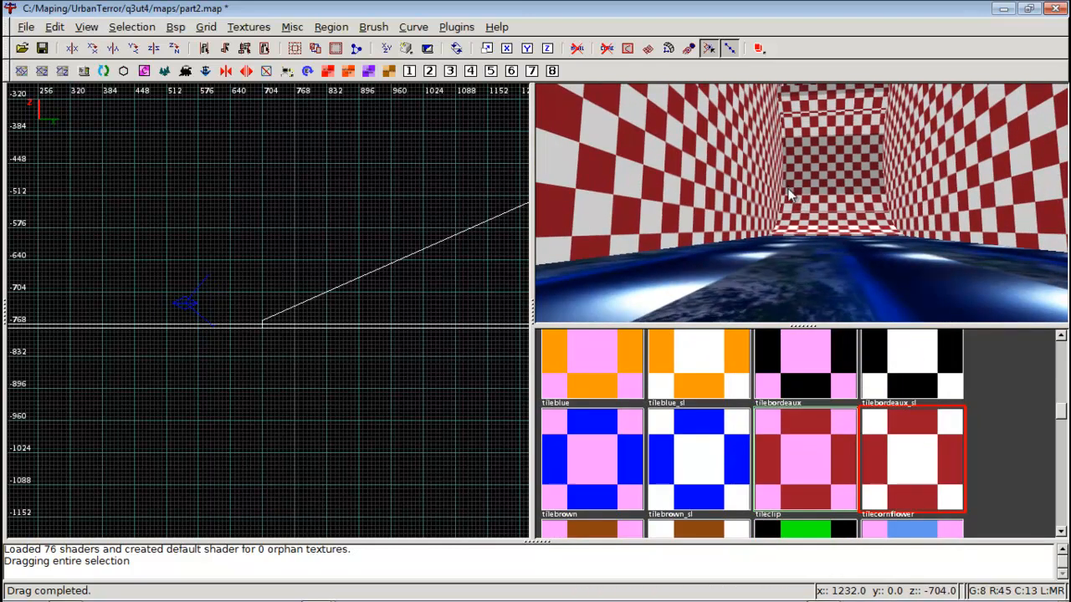
key("shift+h")
Examine the glass floor over the sky and its edges along the tiled walls and ramp
right_click(804, 217)
key("Down")
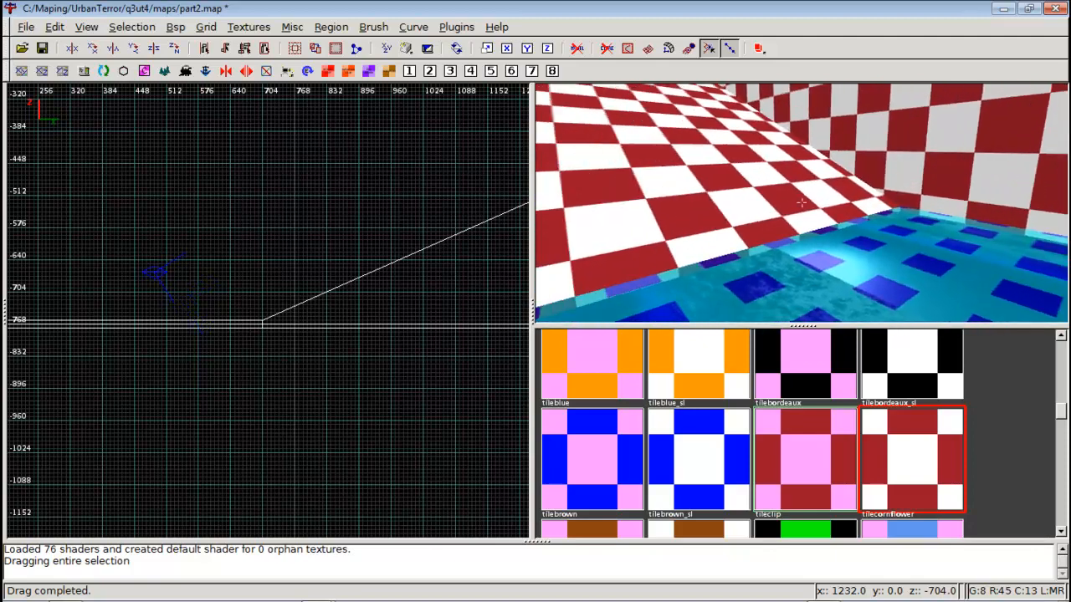
key("Down")
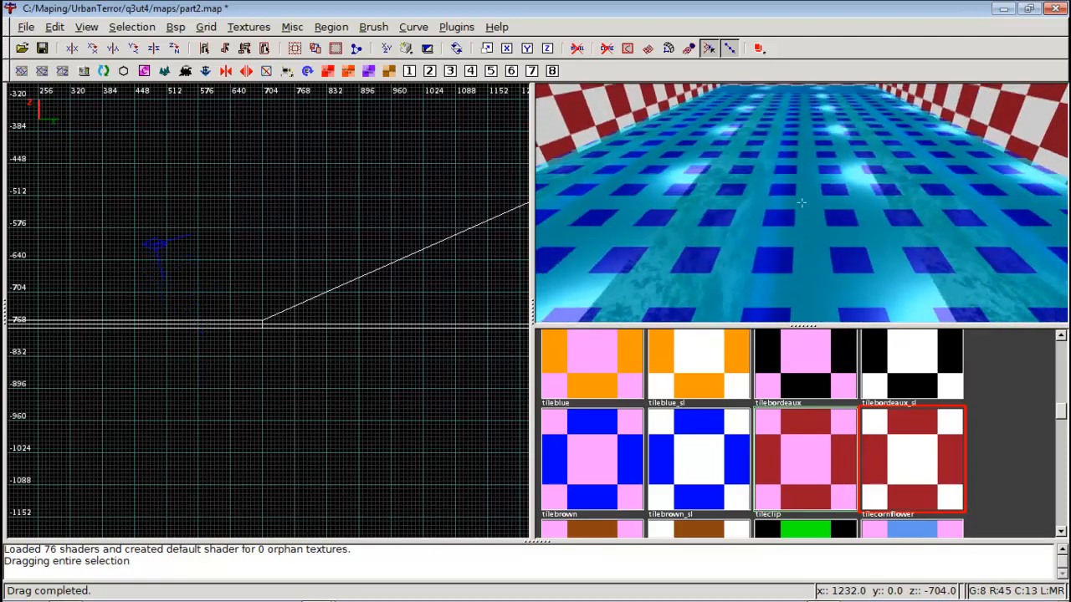
key("Down")
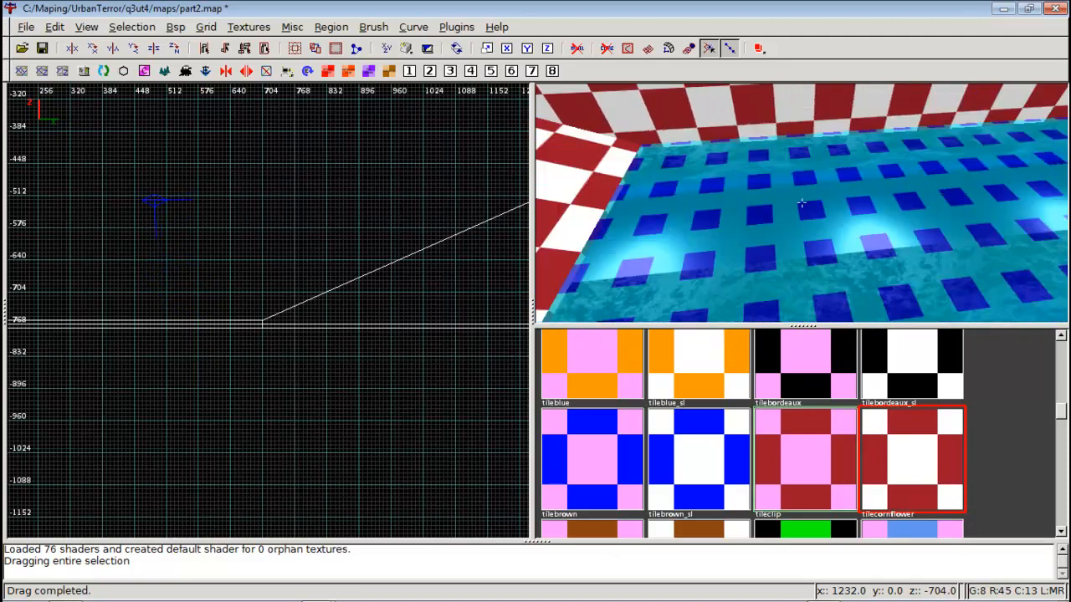
right_click(783, 218)
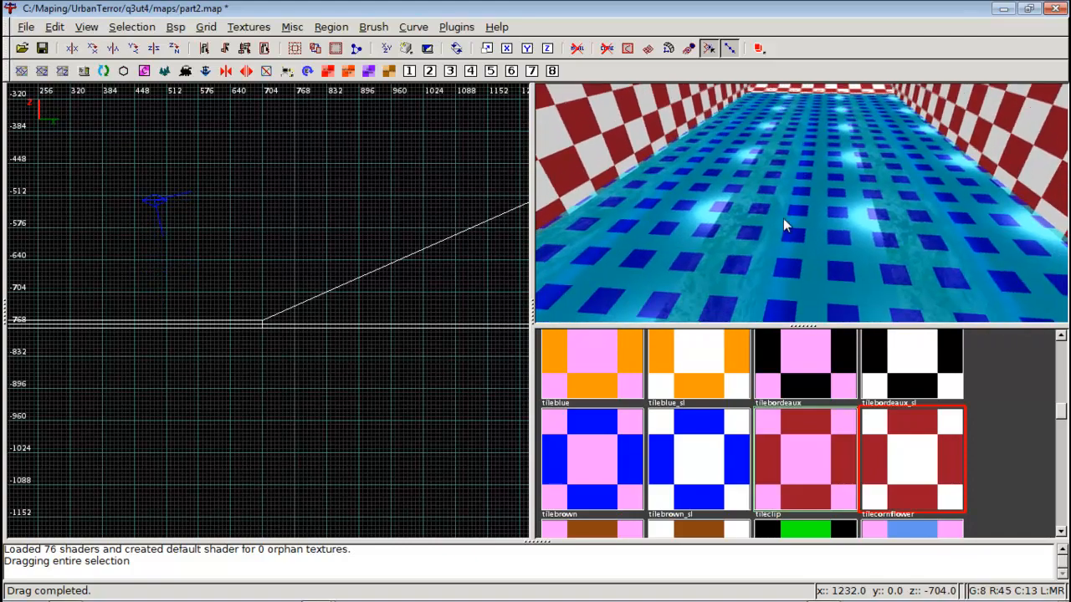
right_click(783, 218)
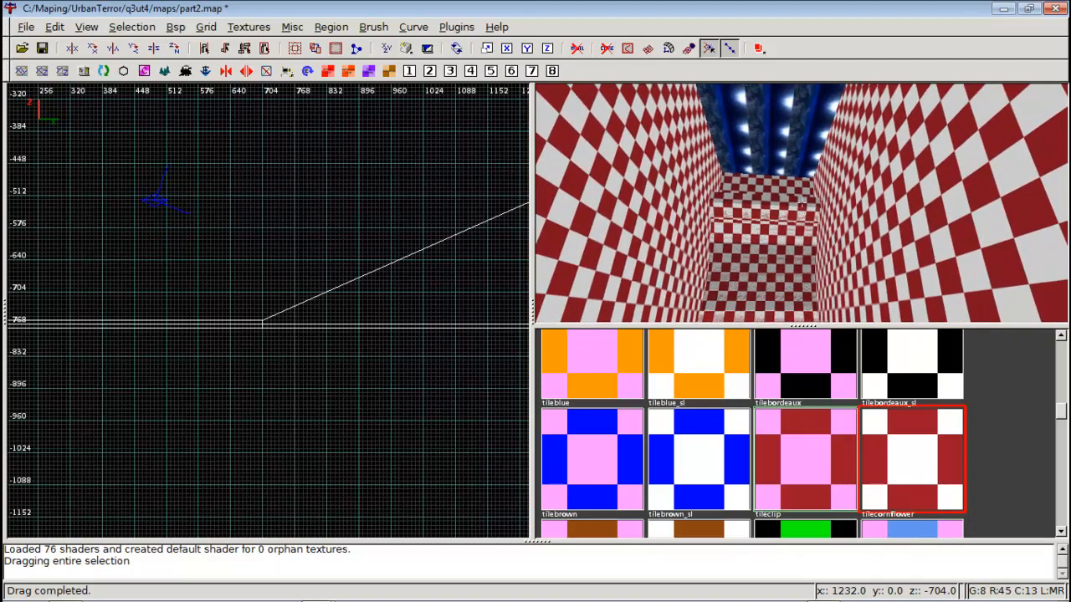
right_click(797, 217)
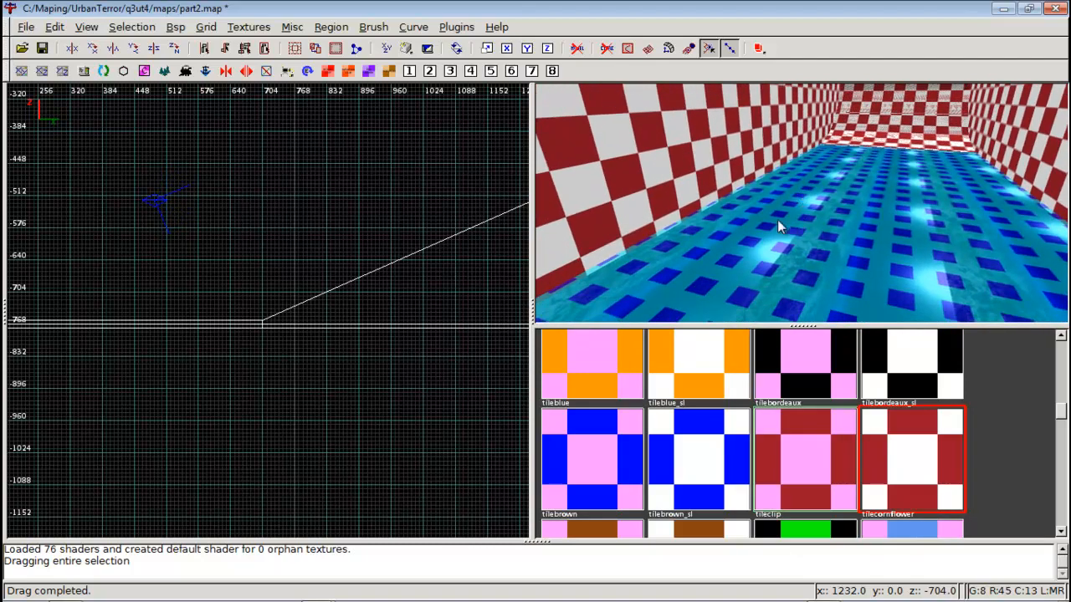
right_click(777, 219)
right_click(801, 203)
right_click(813, 202)
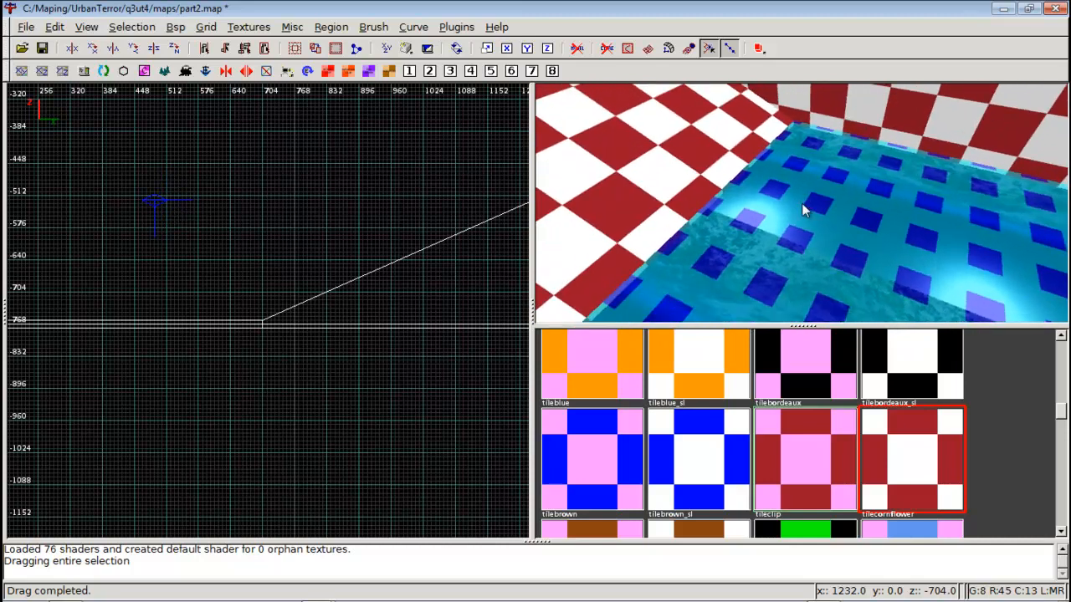
Inspect in side view where the glass floor brush meets the sloped ramp brush, and clear the selection
left_click(724, 235, "shift")
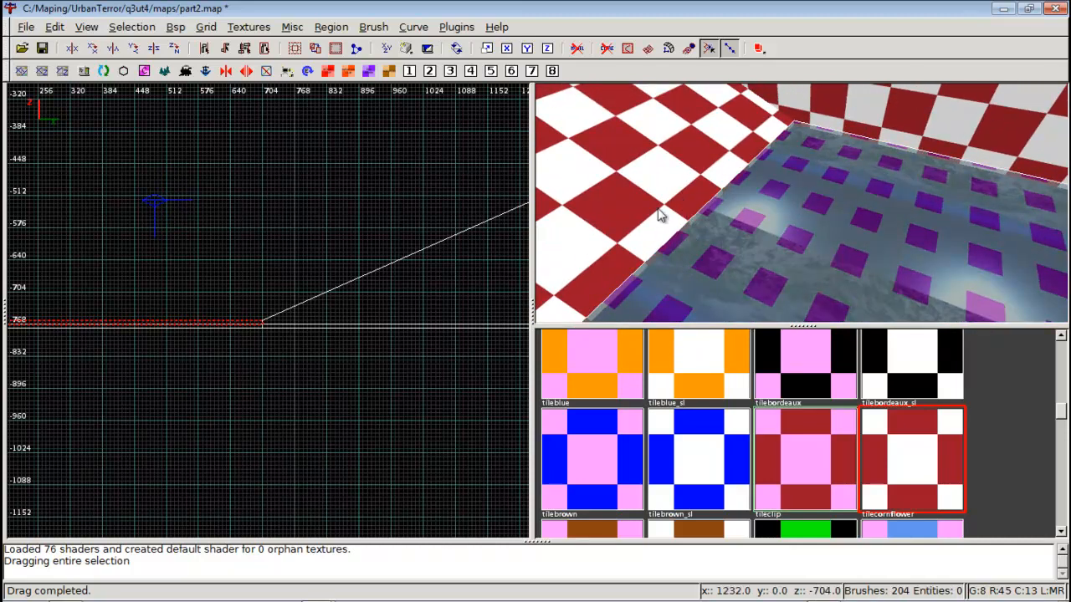
left_click(667, 207, "shift")
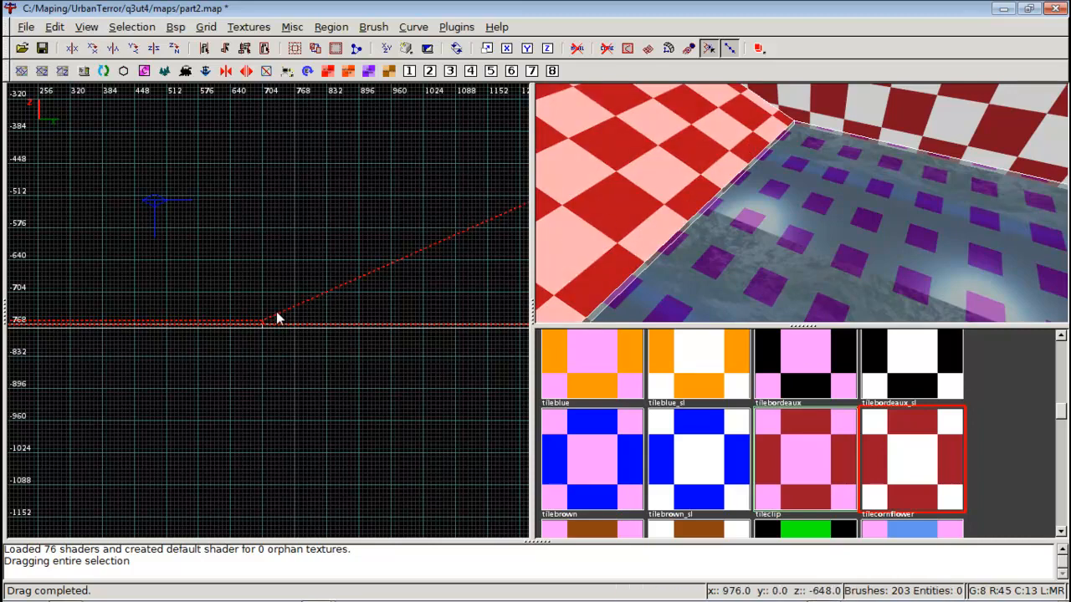
scroll(275, 318, "up", 10)
scroll(304, 298, "up", 2)
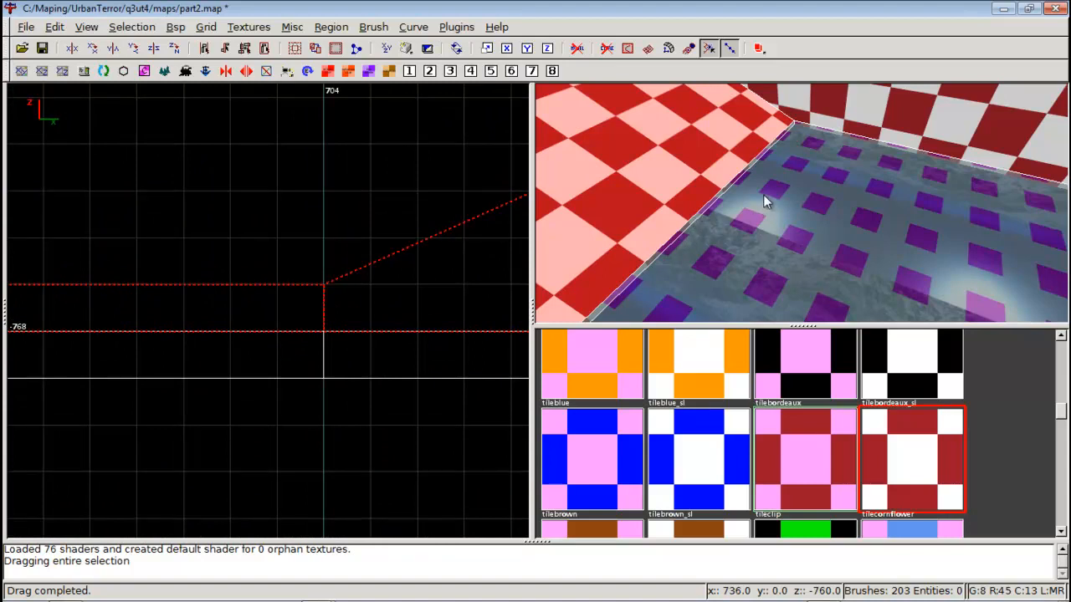
key("Escape")
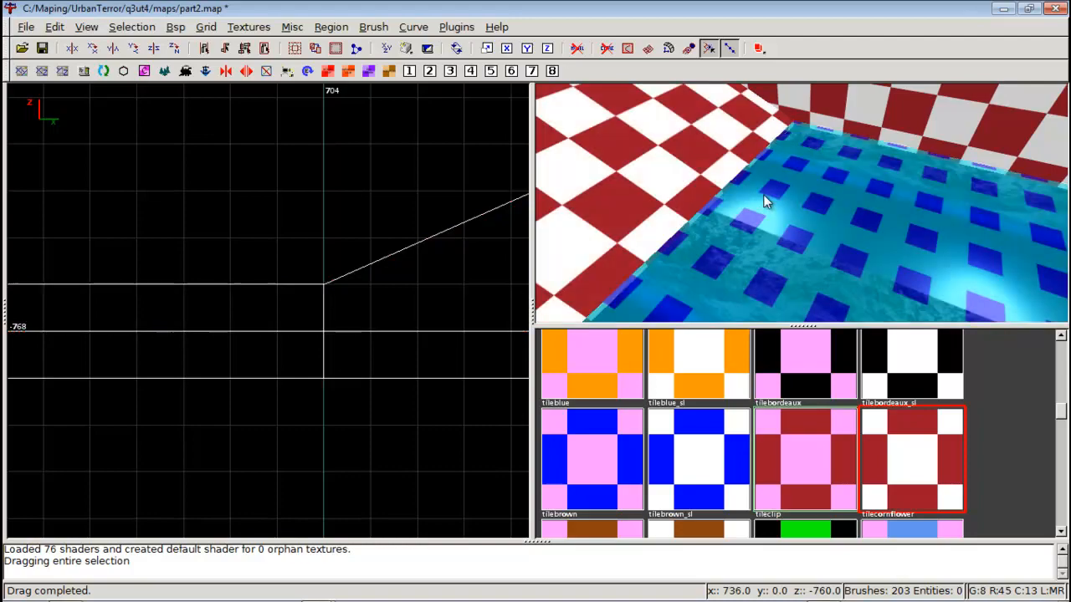
Try to shrink the glass floor brush inward by 1 unit at its X 704 and Y 1280 sides, using grid size 1
right_click(765, 198)
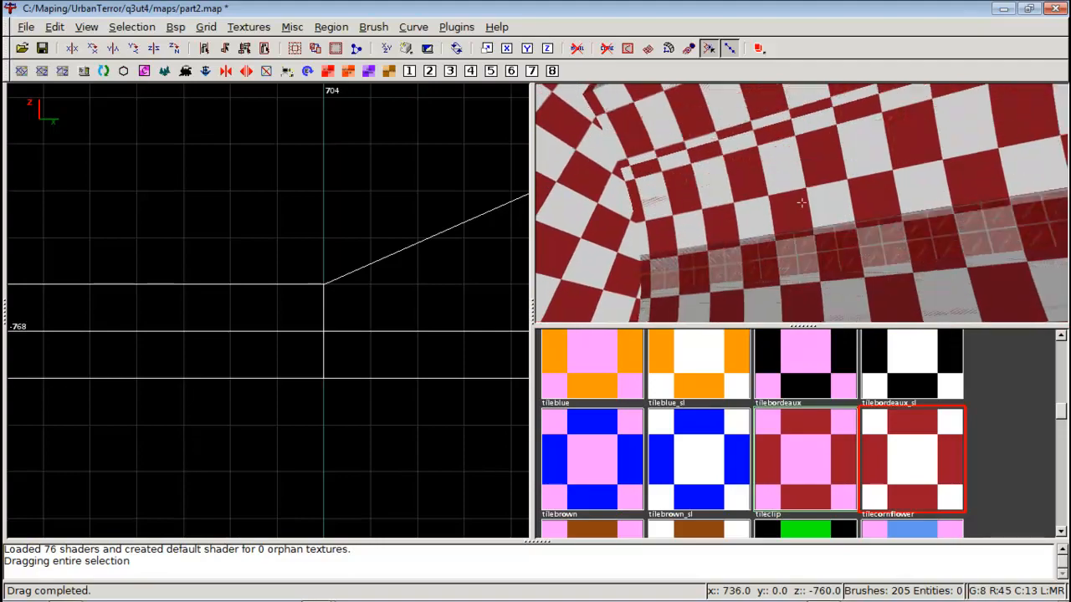
key("Up")
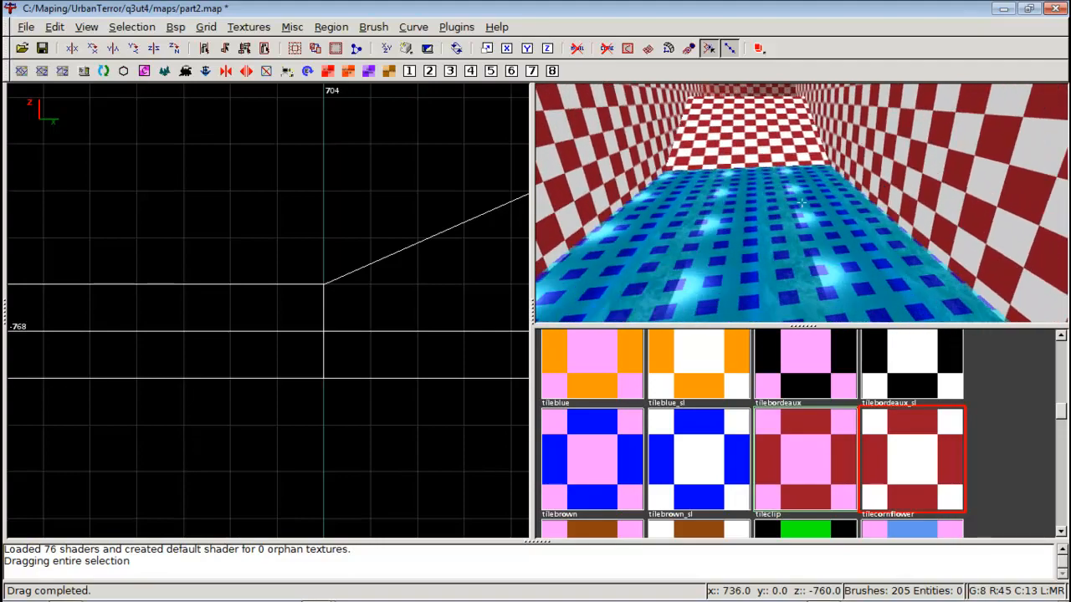
key("Right")
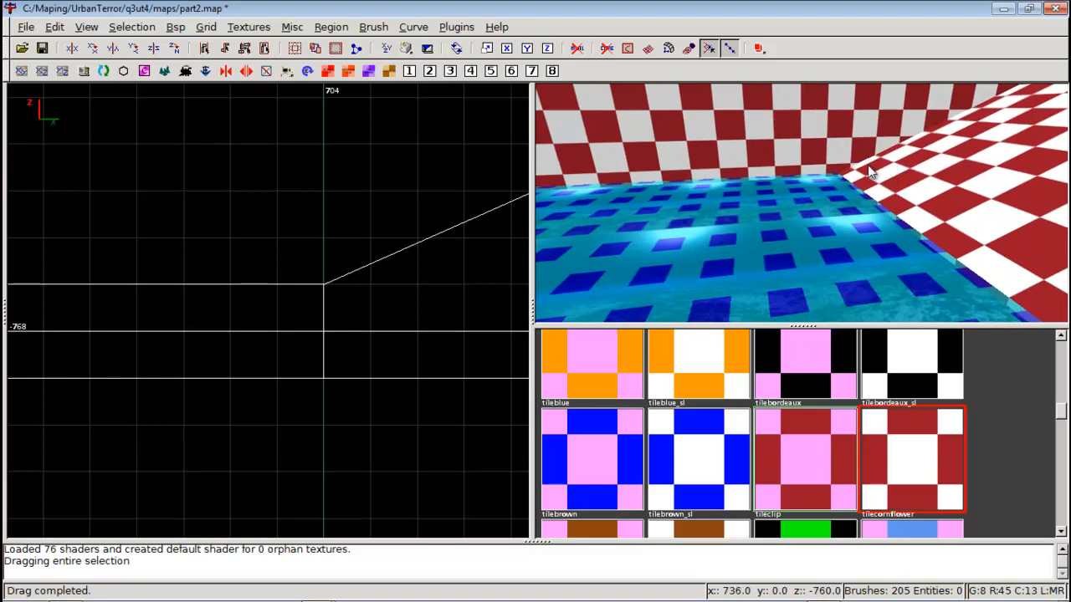
left_click(793, 225, "shift")
scroll(277, 273, "down", 5)
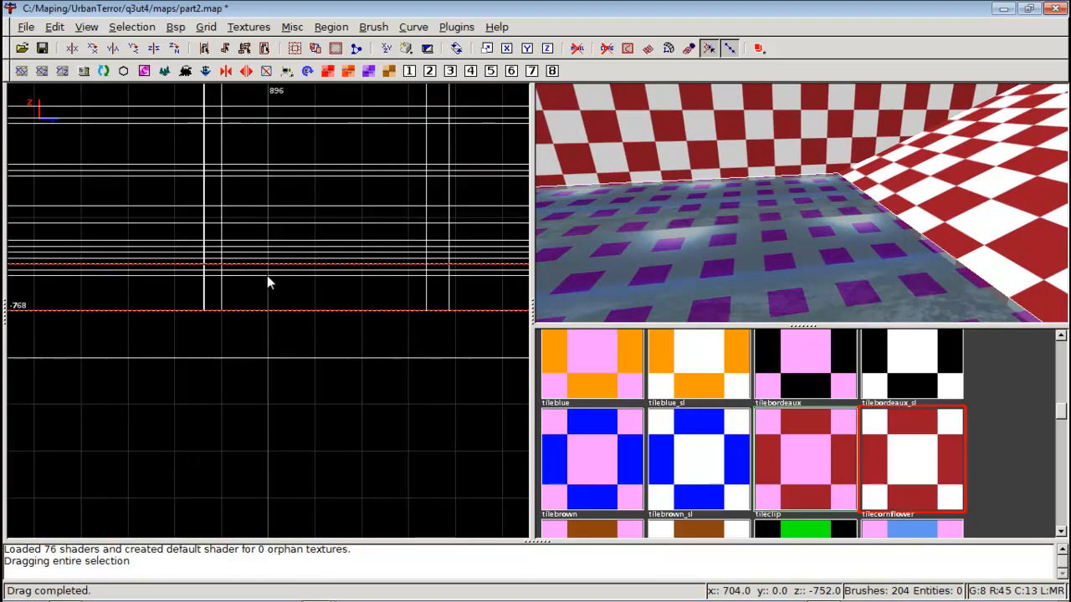
scroll(281, 289, "up", 5)
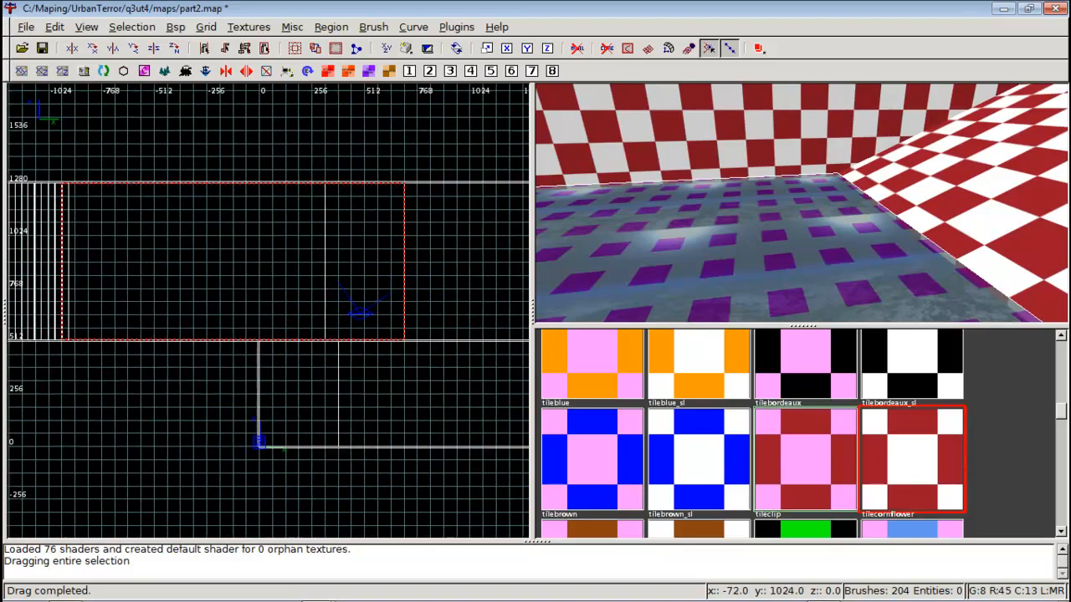
scroll(289, 301, "up", 3)
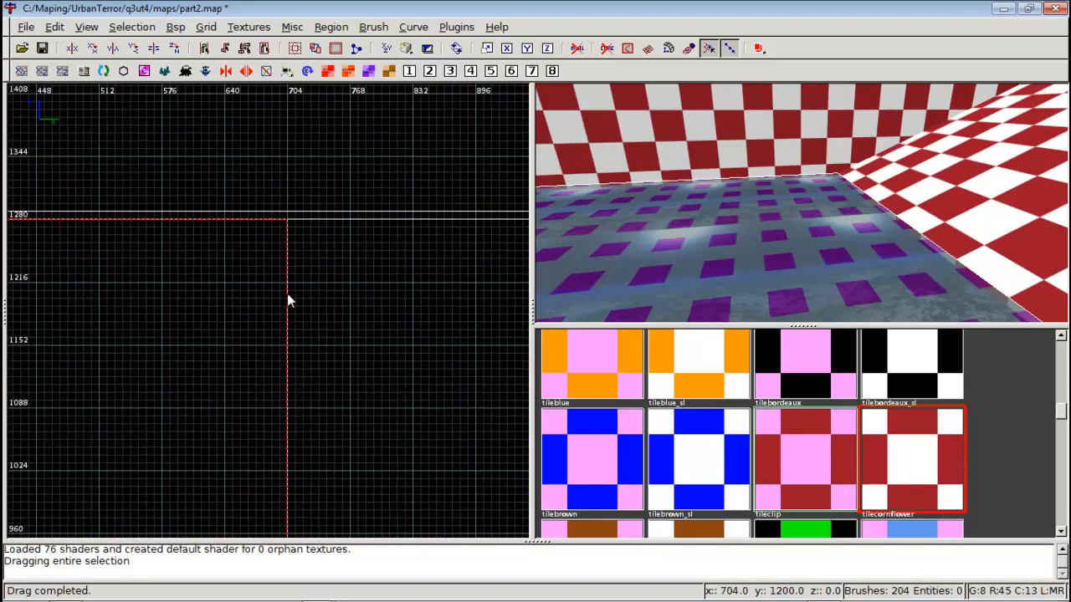
scroll(309, 285, "up", 3)
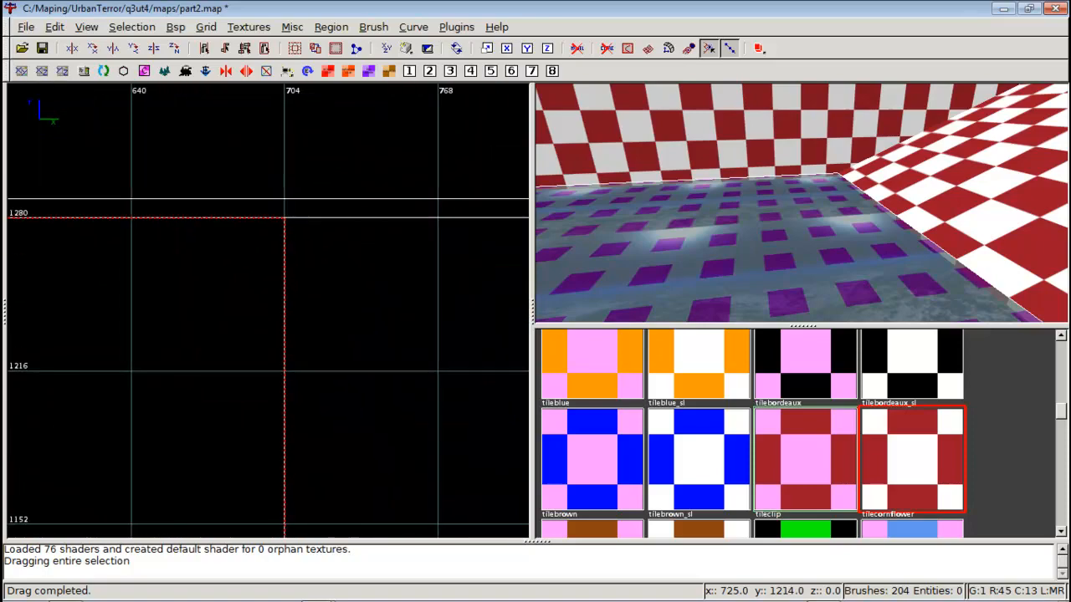
left_click_drag(311, 299, 317, 245)
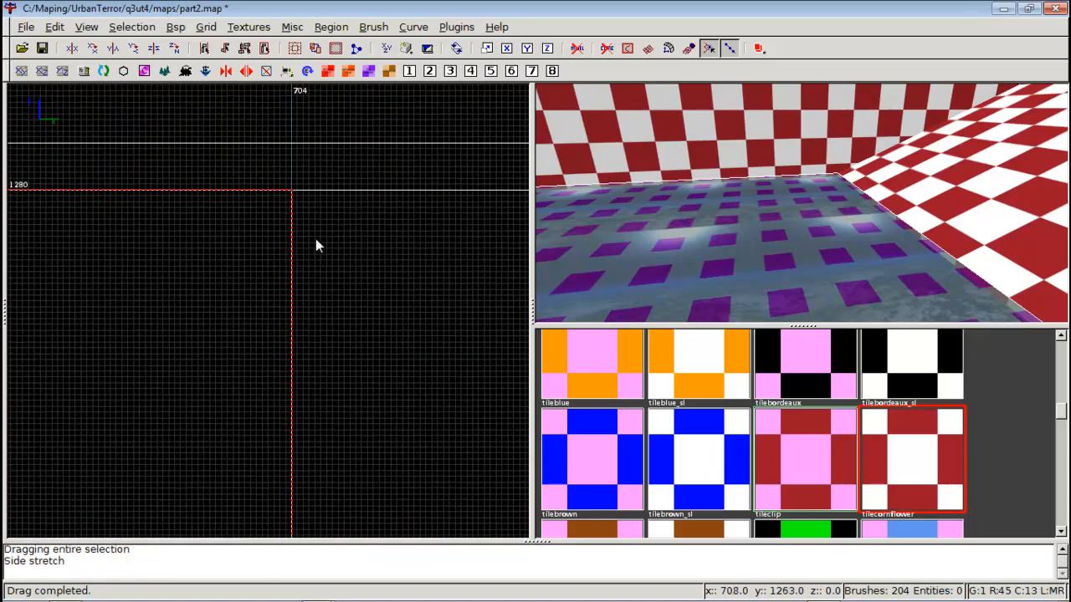
left_click_drag(258, 158, 256, 162)
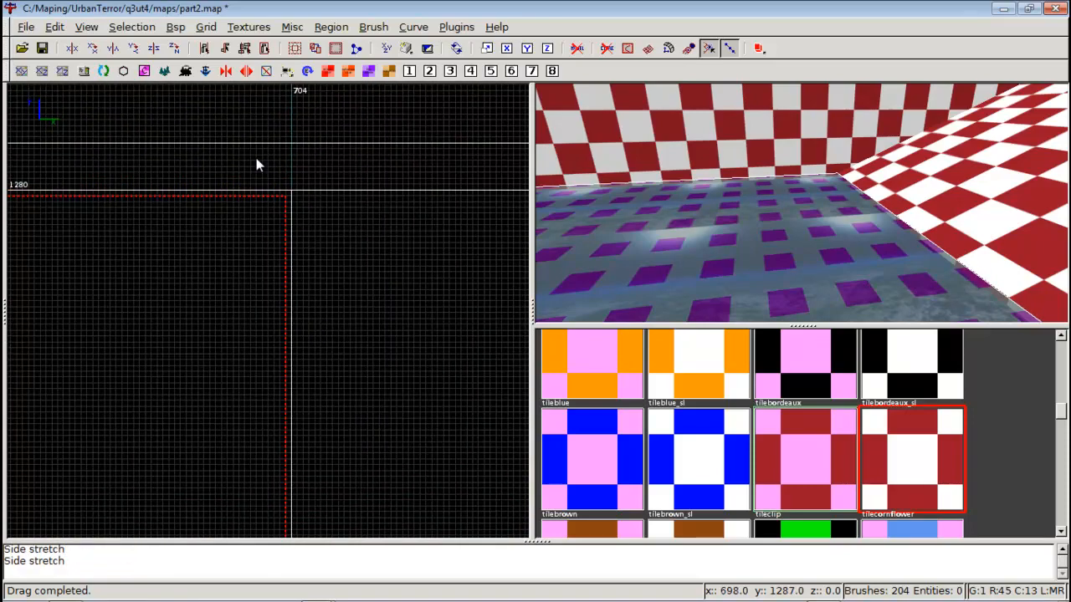
right_click(603, 263)
key("Up")
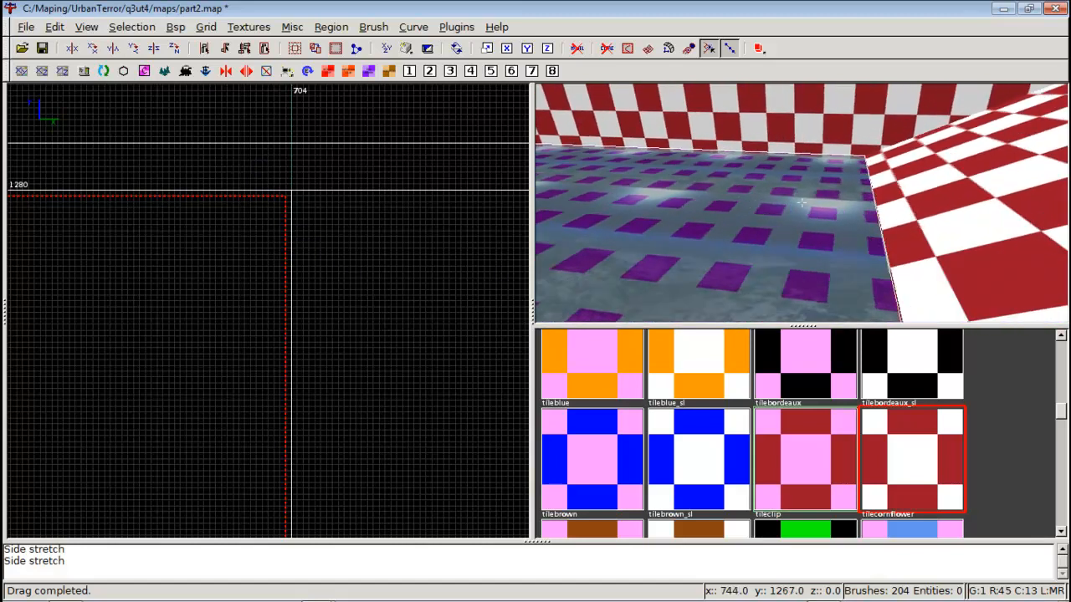
key("Up")
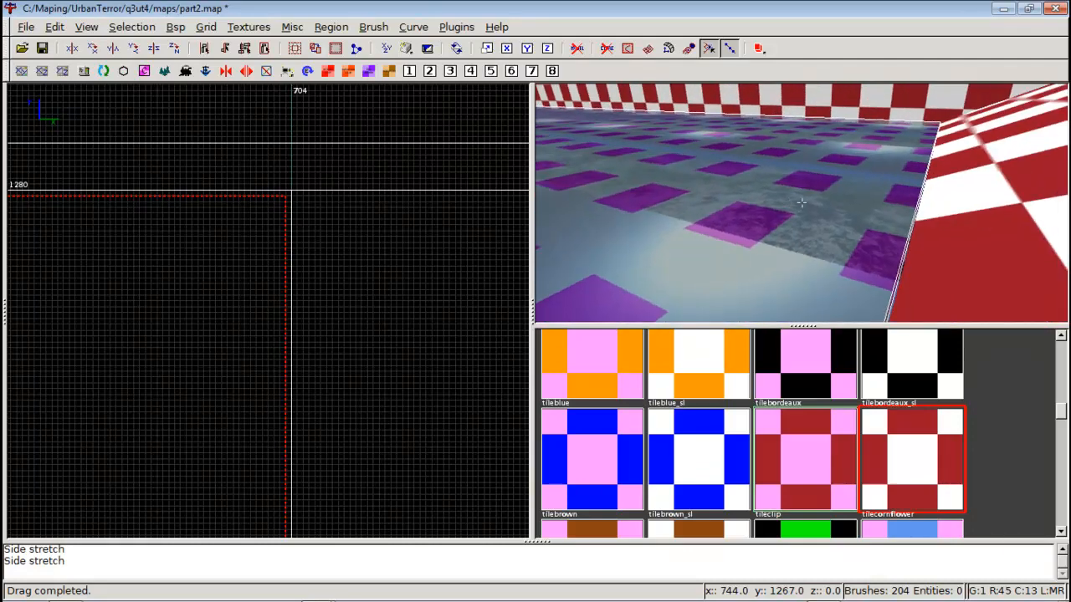
right_click(801, 205)
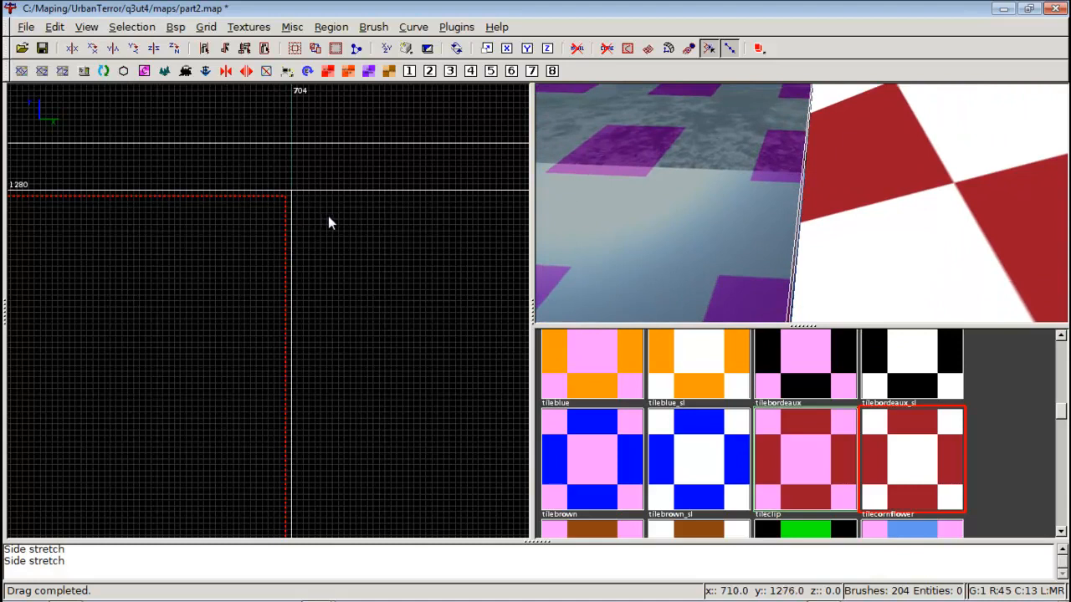
Restore the glass floor brush's two shortened sides to X 704 and Y 1280
left_click_drag(330, 218, 335, 219)
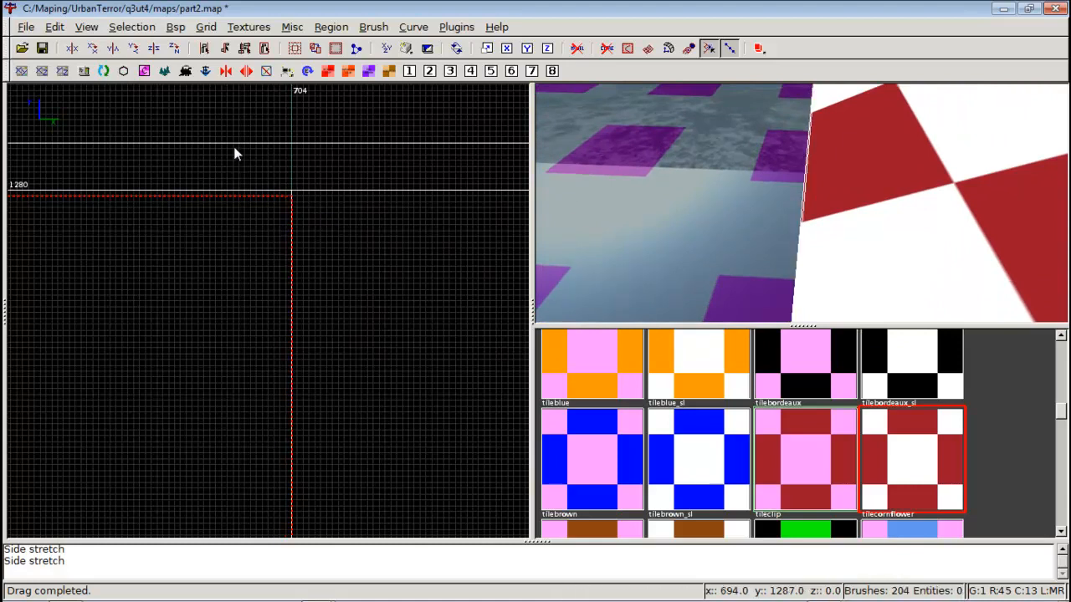
right_click(765, 160)
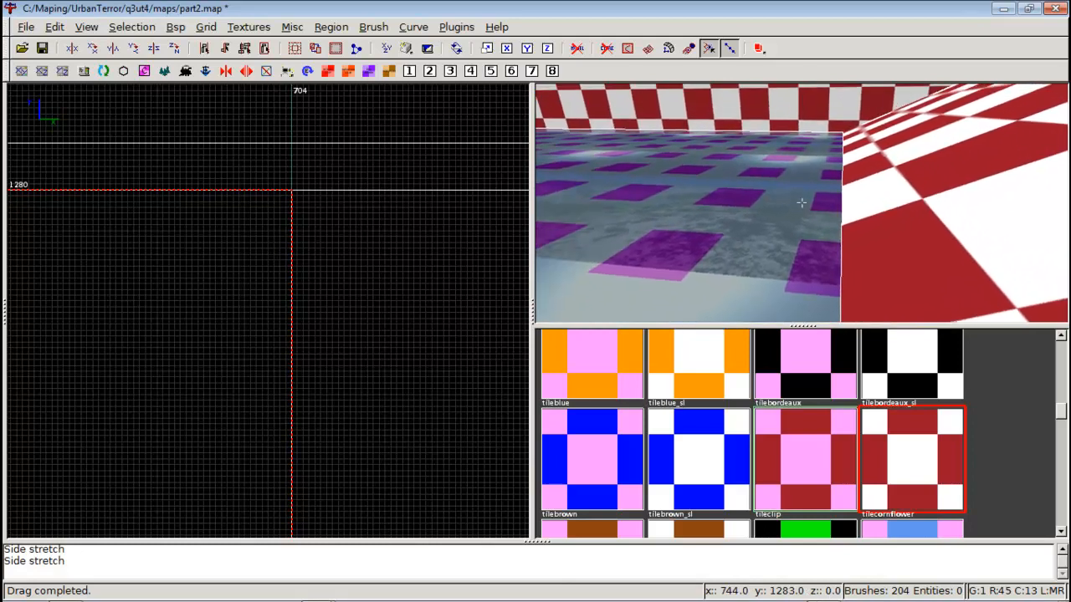
right_click(801, 202)
Hide the glass floor, the sky floor, the adjoining side wall brushes, the sloped ramp and the curved tiled step brushes
key("Escape")
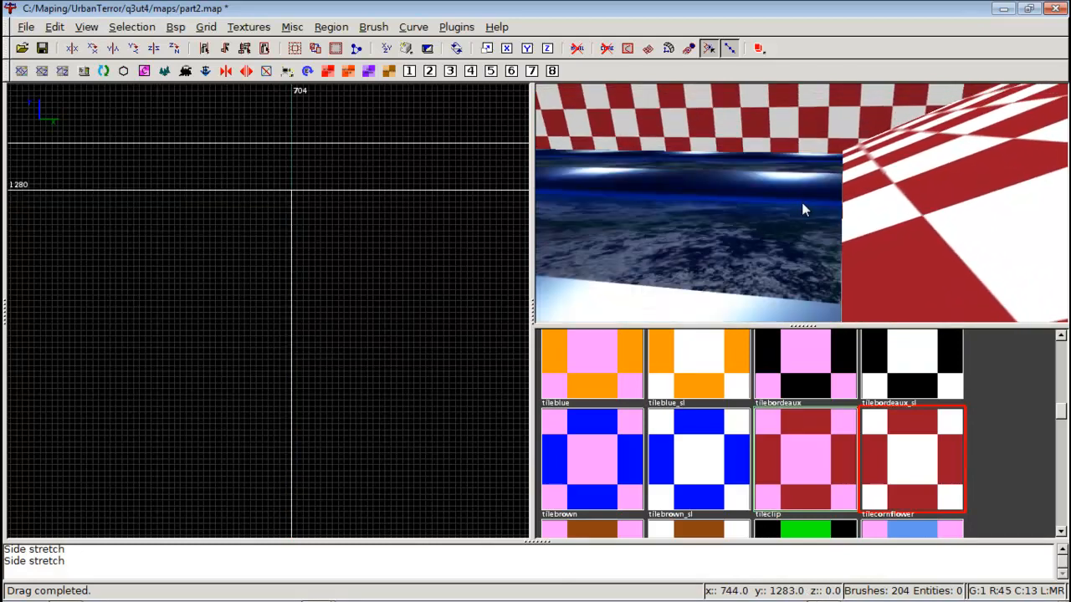
right_click(789, 201)
right_click(802, 202)
left_click(774, 178, "shift")
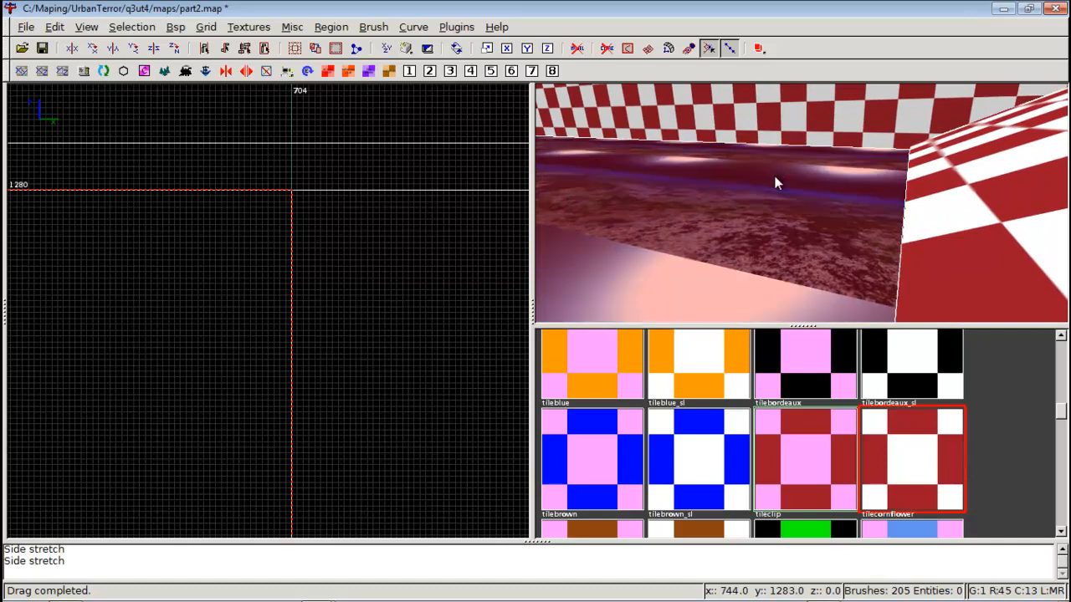
left_click(794, 133, "shift")
left_click(922, 190, "shift")
right_click(869, 170)
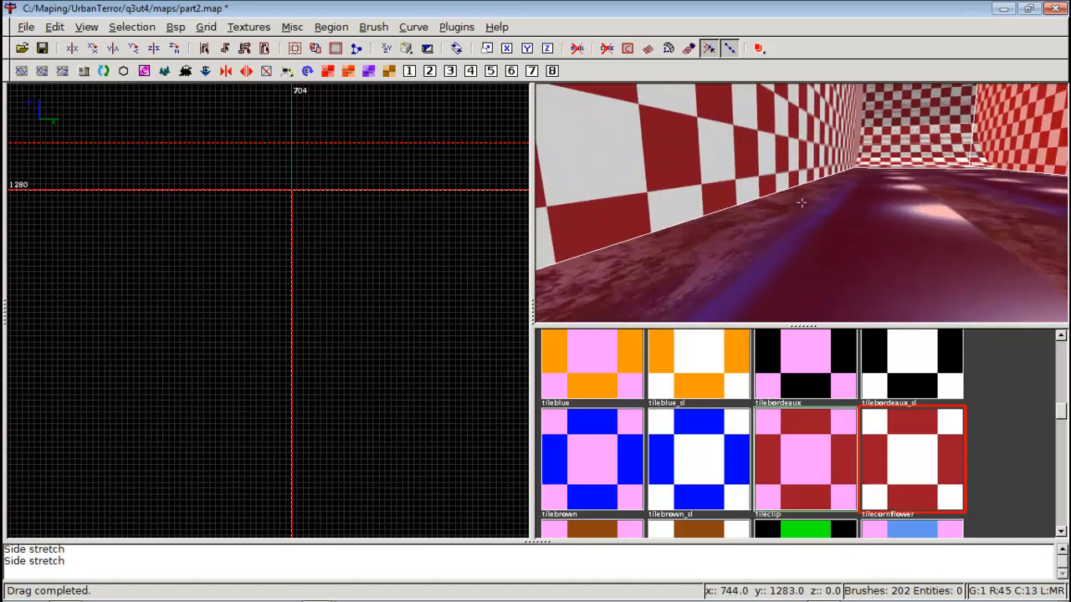
right_click(801, 202)
left_click(801, 187, "shift")
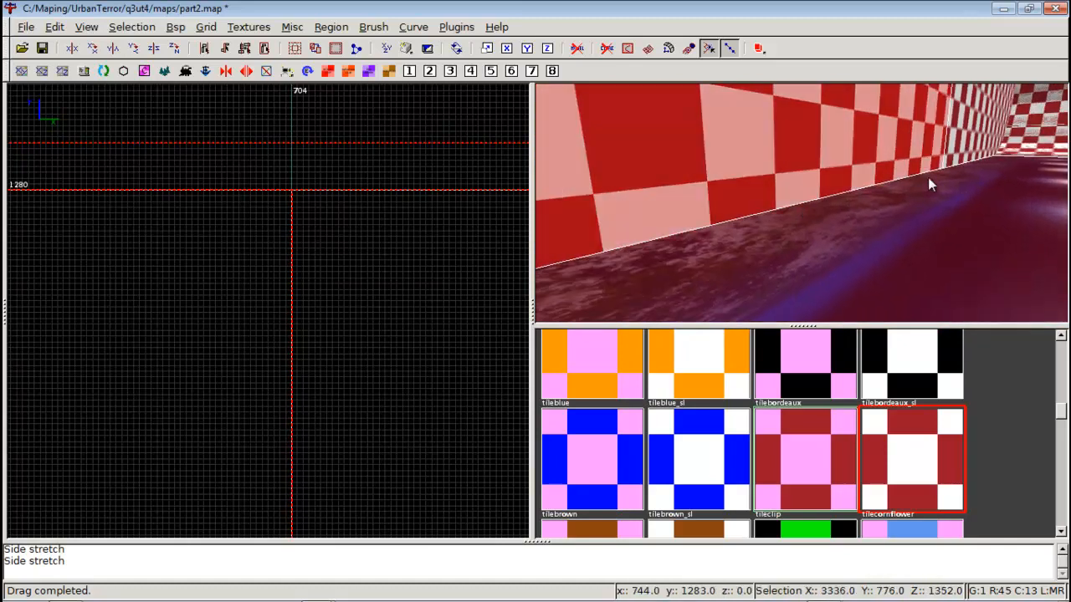
right_click(1008, 155)
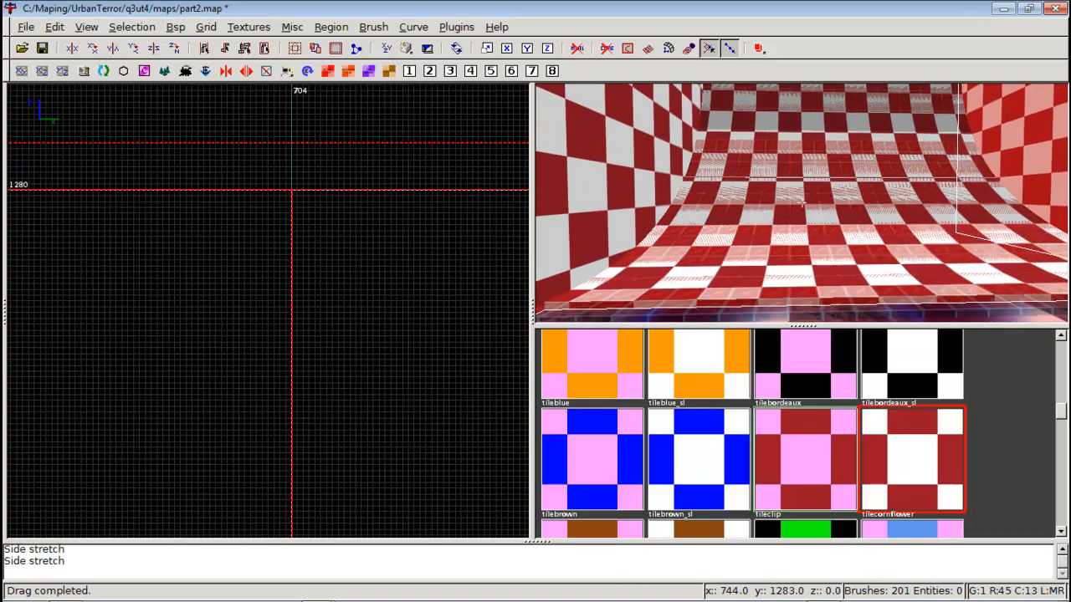
right_click(802, 202)
left_click_drag(848, 189, 908, 123, "shift")
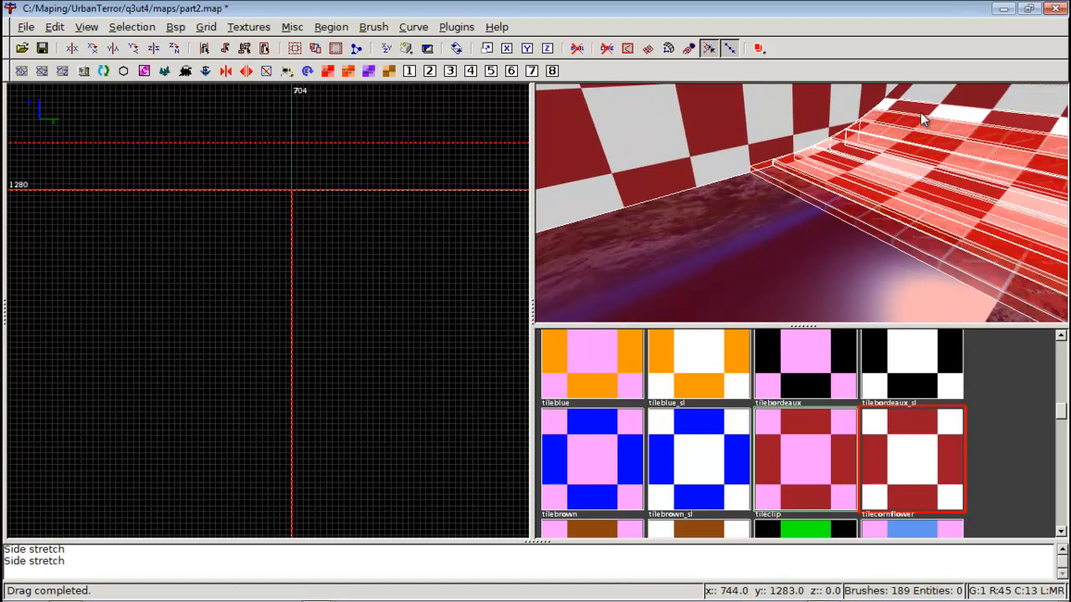
key("h")
right_click(922, 113)
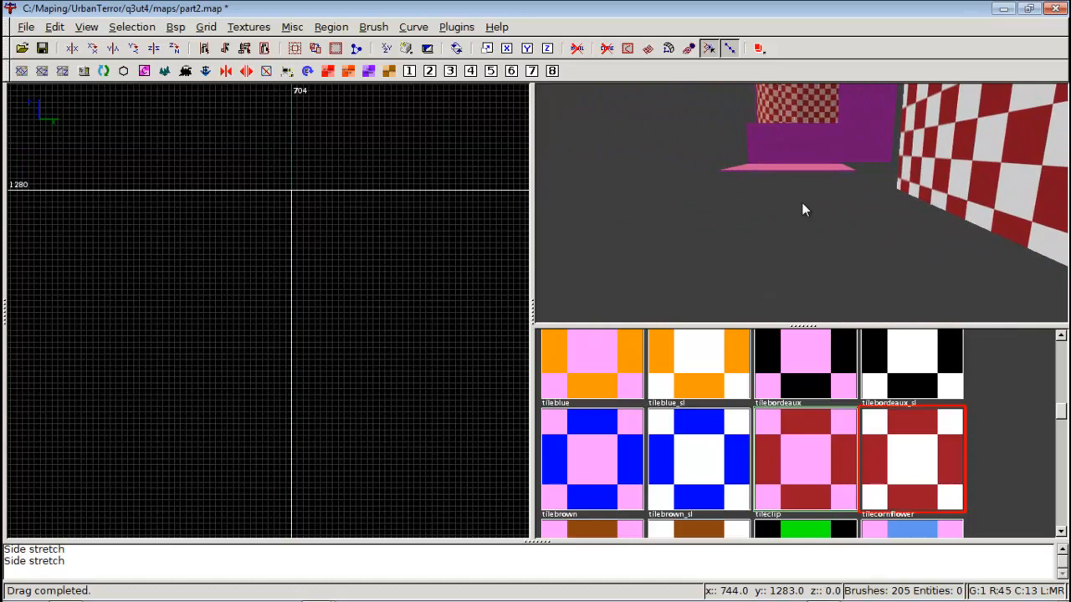
Unhide all the hidden brushes around the glass floor
key("shift+h")
right_click(806, 214)
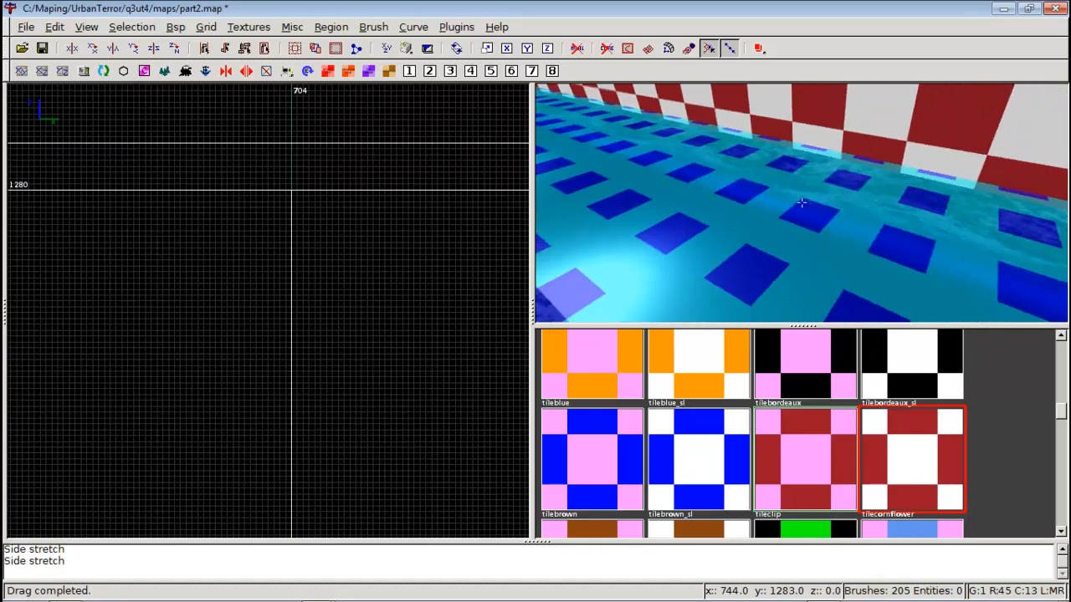
right_click(802, 203)
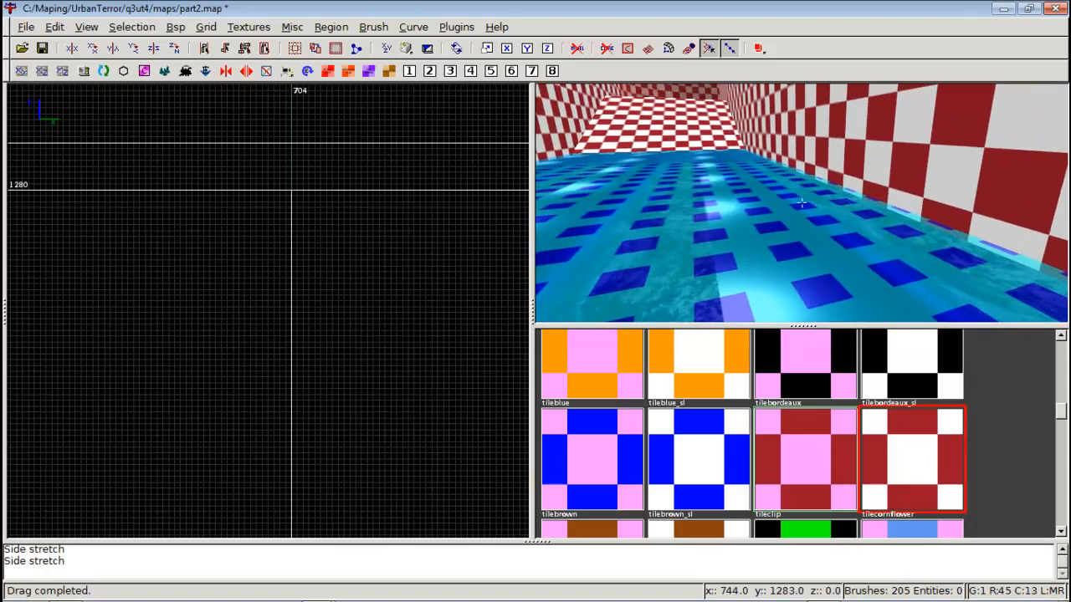
right_click(802, 202)
Hide the sky floor, the adjoining checkered wall brushes and the lowest curved tiled step beside the glass floor brush
left_click(675, 179, "shift")
right_click(675, 179)
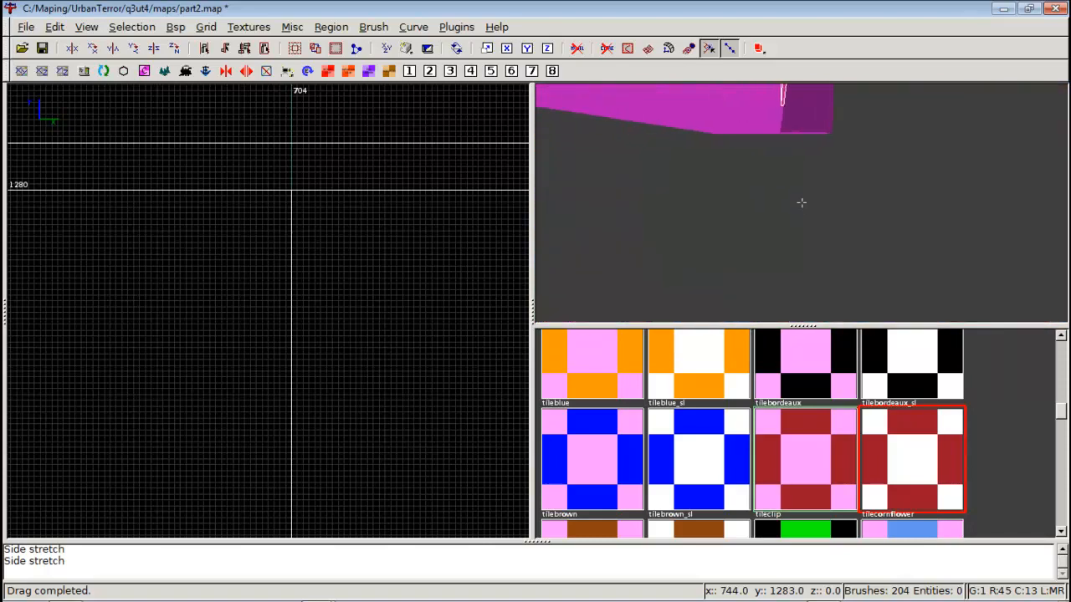
key("BackSpace")
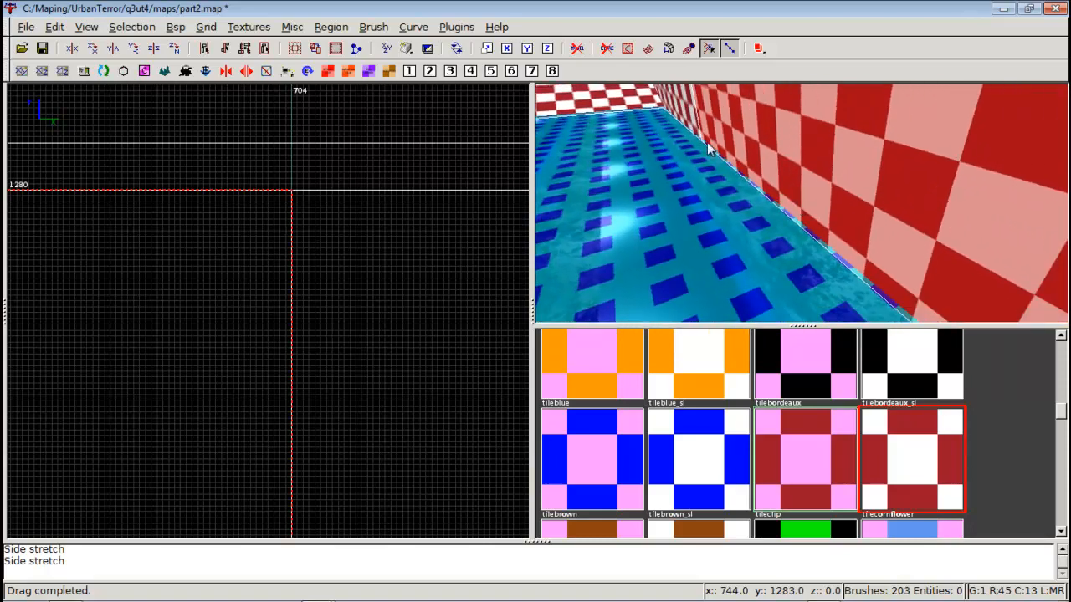
left_click(597, 95, "shift")
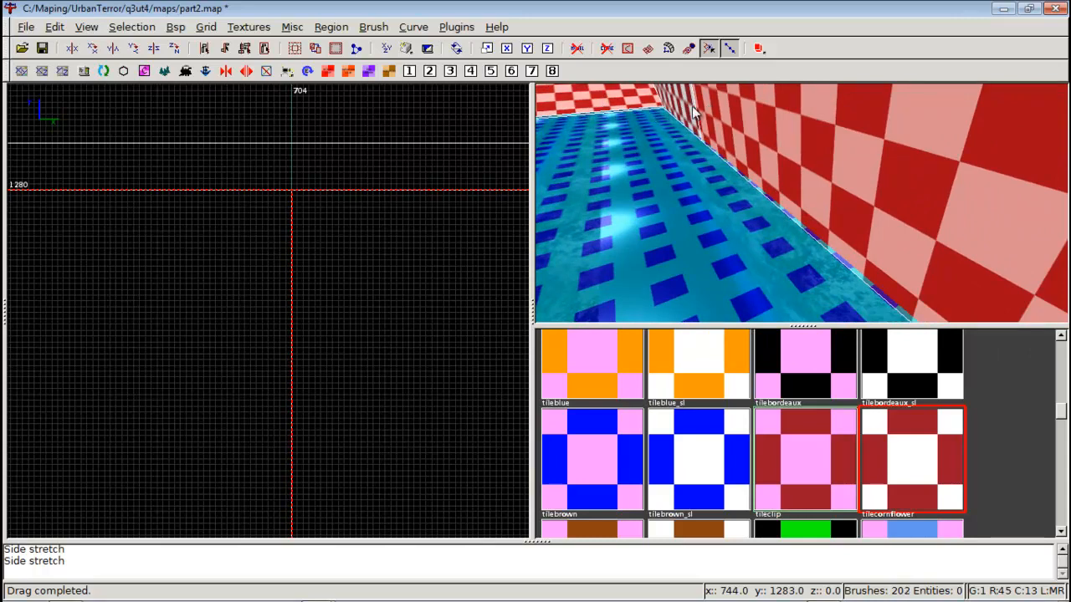
key("BackSpace")
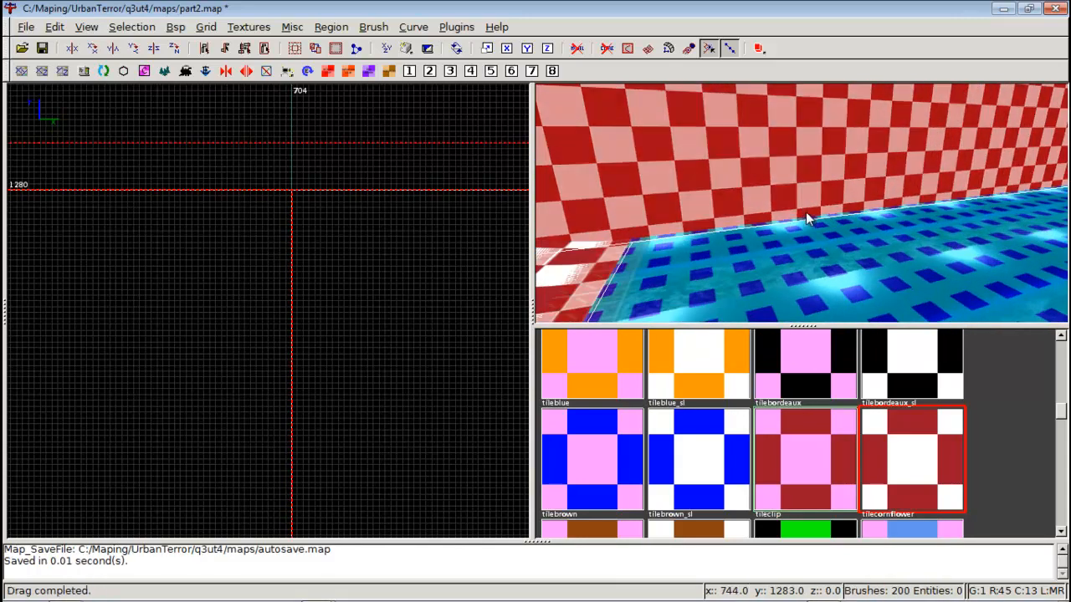
right_click(779, 204)
right_click(802, 203)
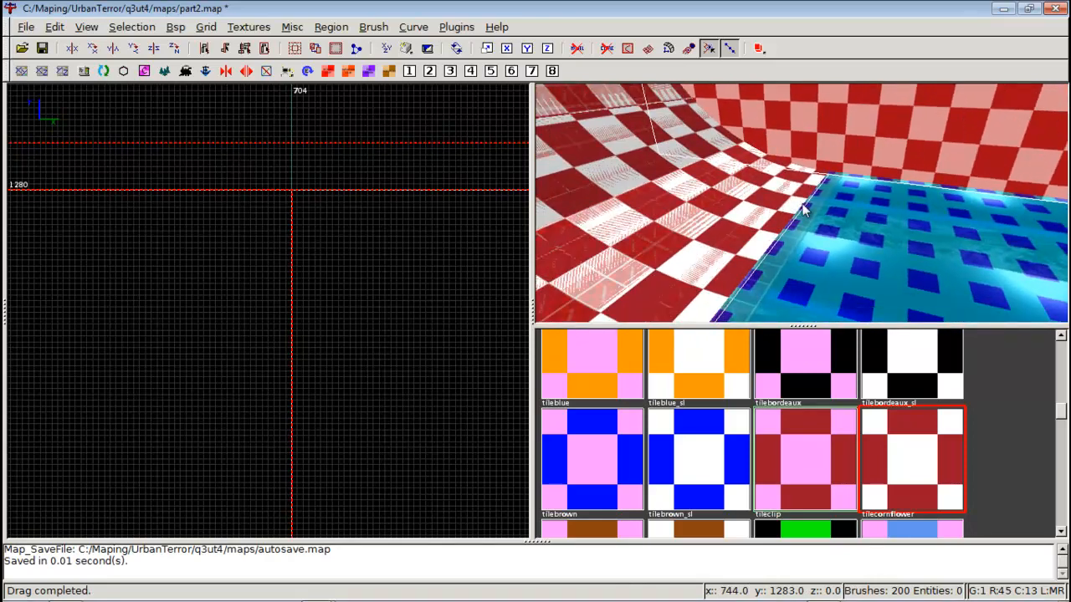
left_click(758, 255, "shift")
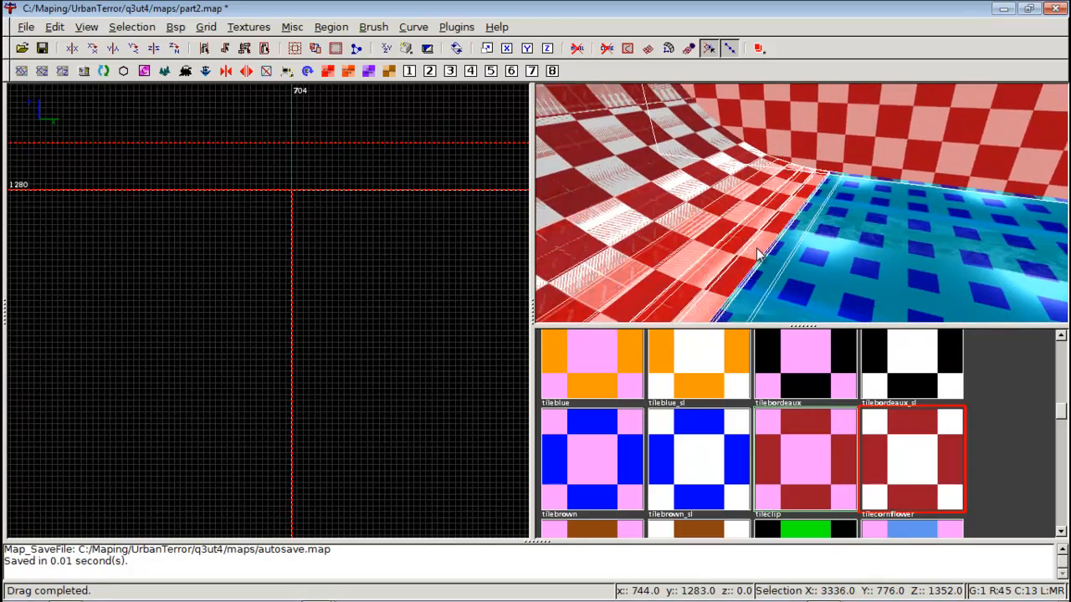
key("h")
Apply the playerclip texture to the whole glass floor brush and clear the selection
right_click(806, 242)
key("Up")
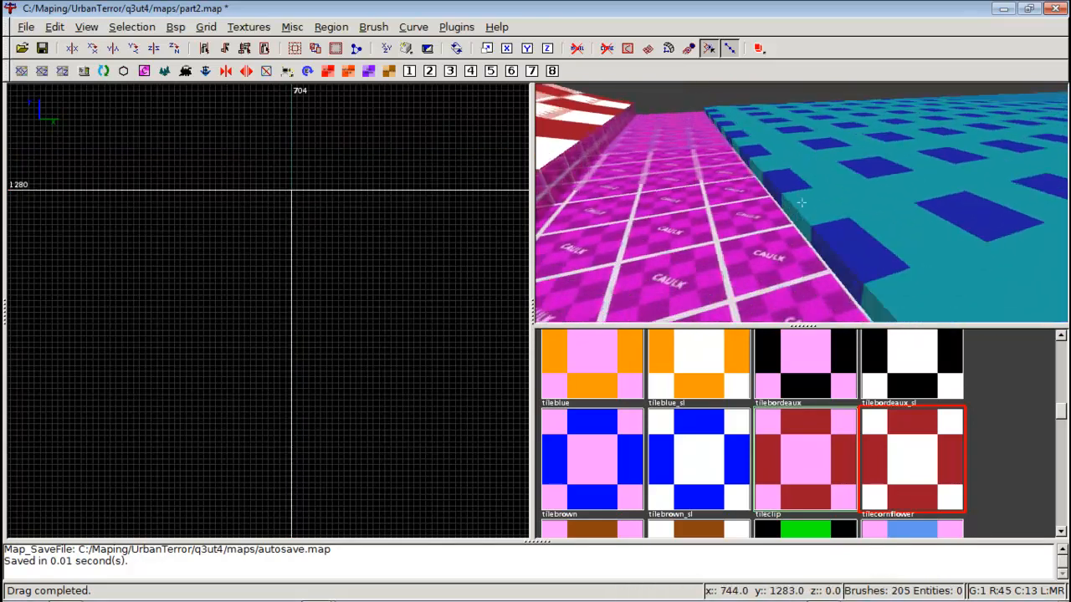
key("Down")
key("Up")
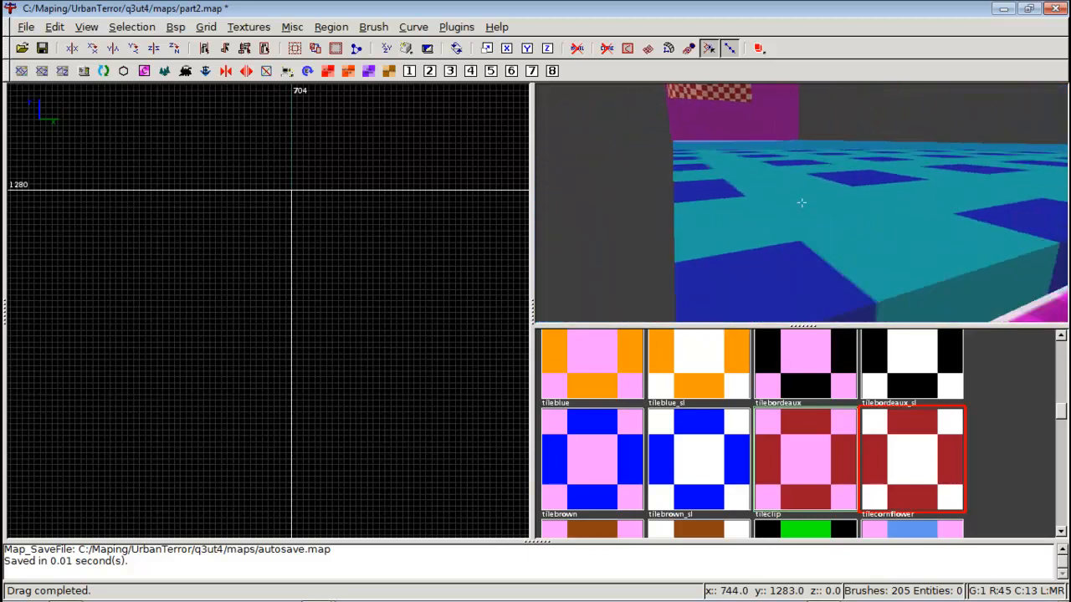
key("d")
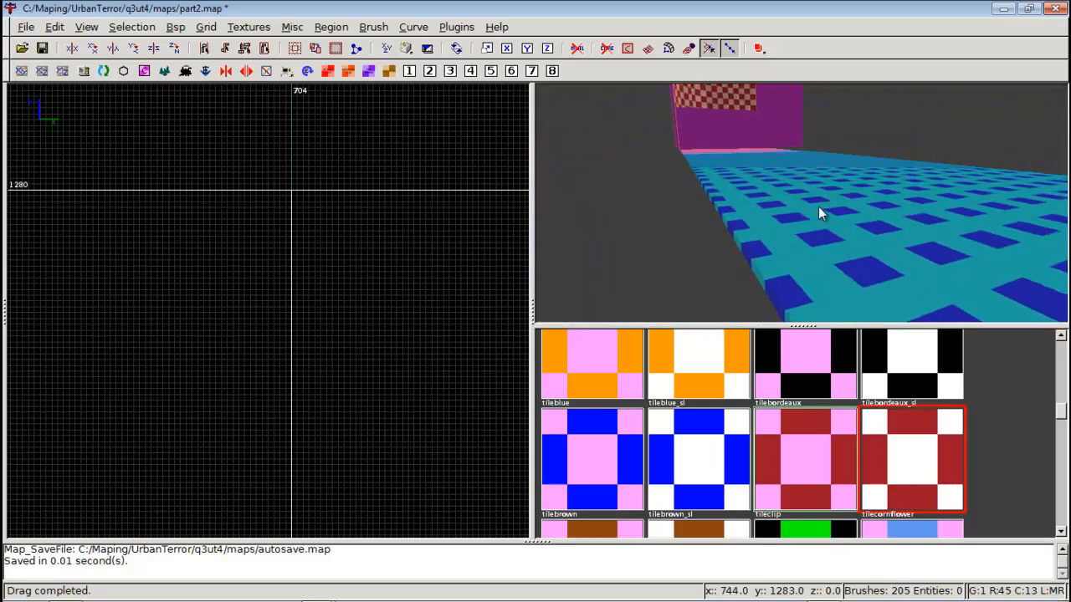
left_click(818, 206, "shift")
scroll(697, 381, "up", 6)
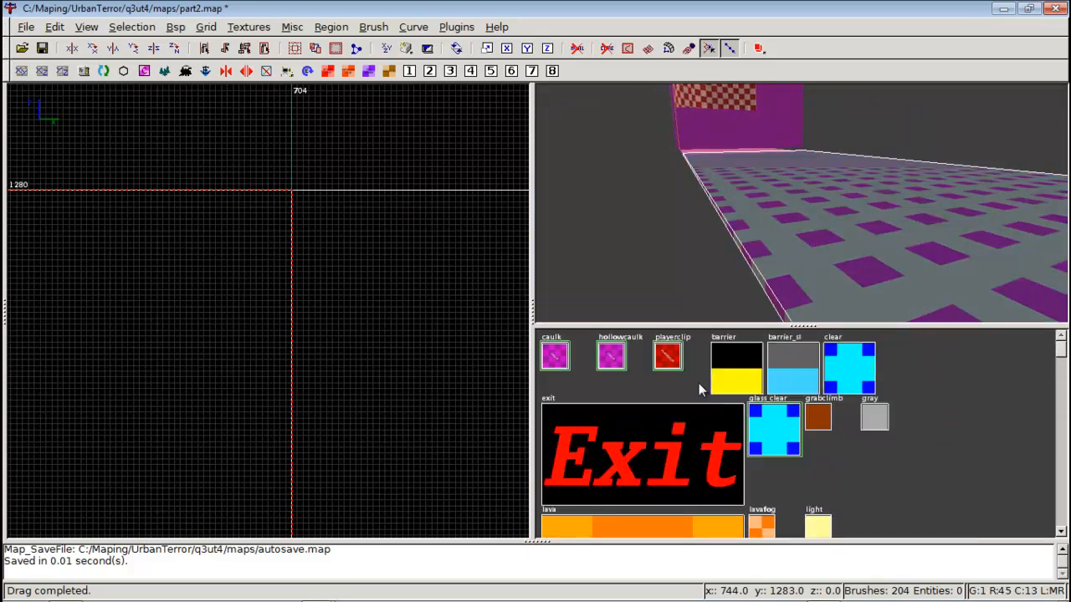
left_click(667, 356)
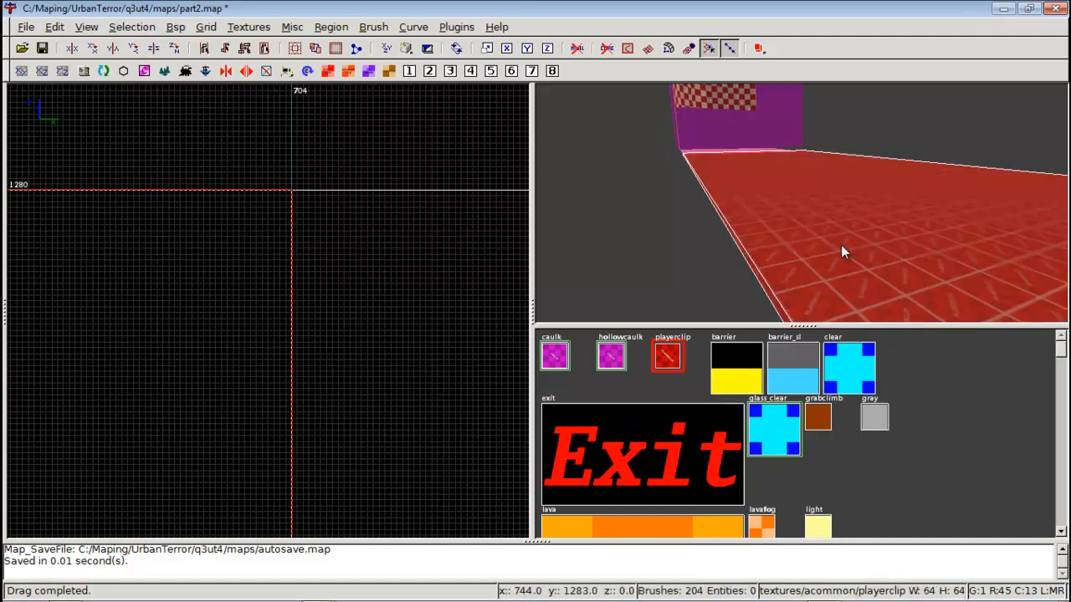
key("Escape")
Apply the glass_clear texture to the top face of the playerclip floor brush
right_click(842, 246)
right_click(801, 203)
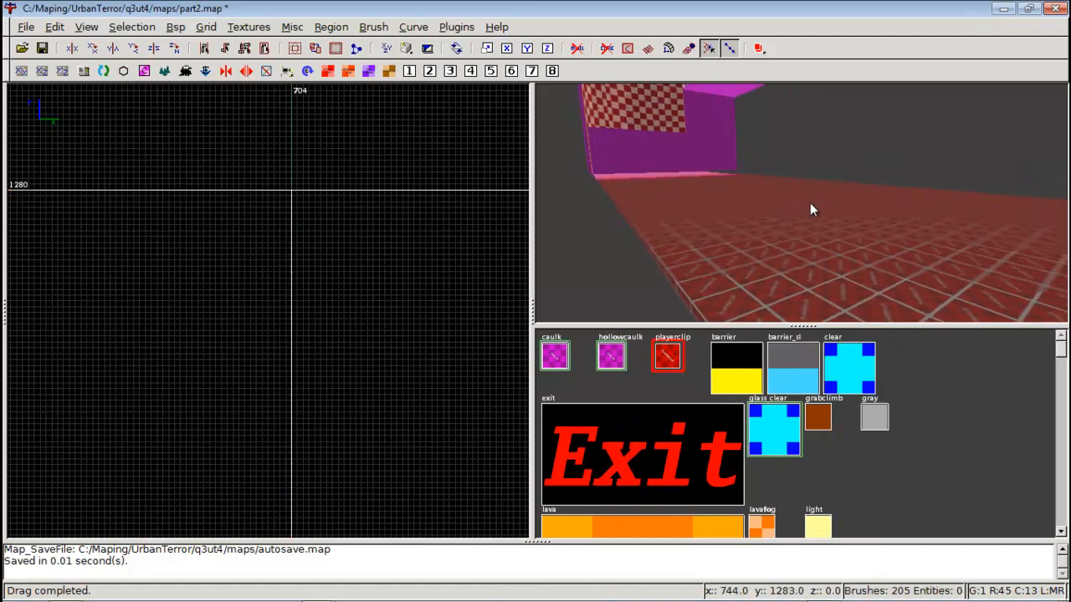
left_click(862, 385)
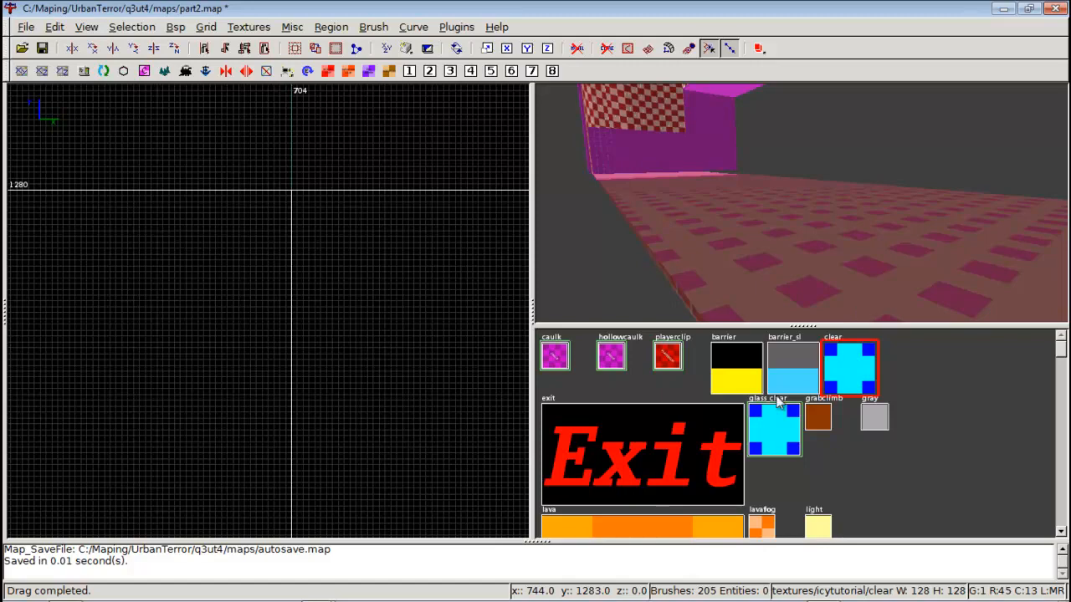
left_click(772, 441)
key("Escape")
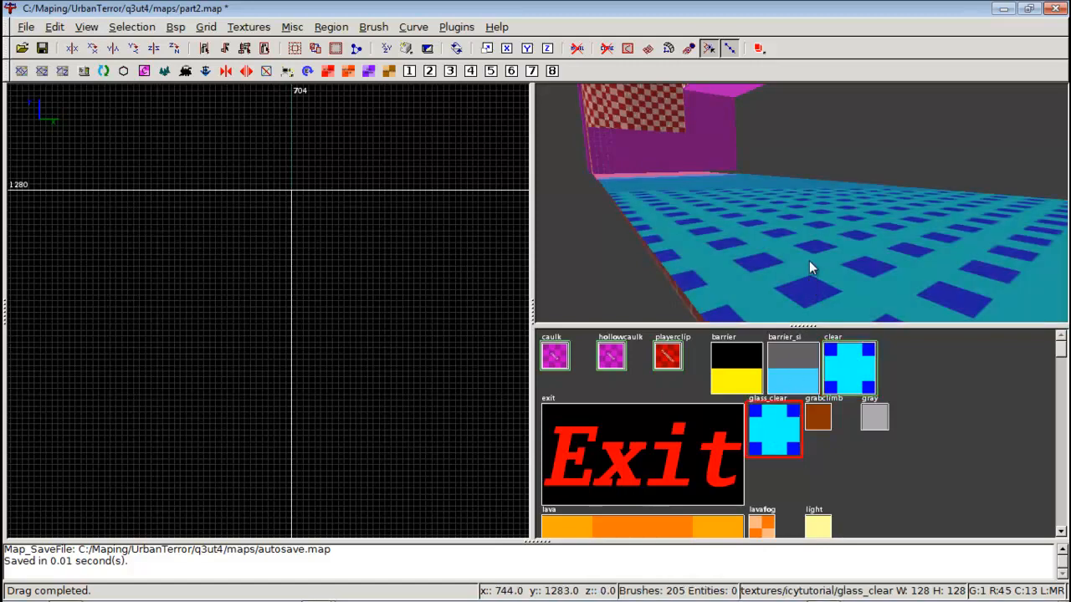
Apply the glass_clear texture to the underside of the playerclip floor brush and check its side faces
right_click(808, 261)
key("c")
right_click(802, 204)
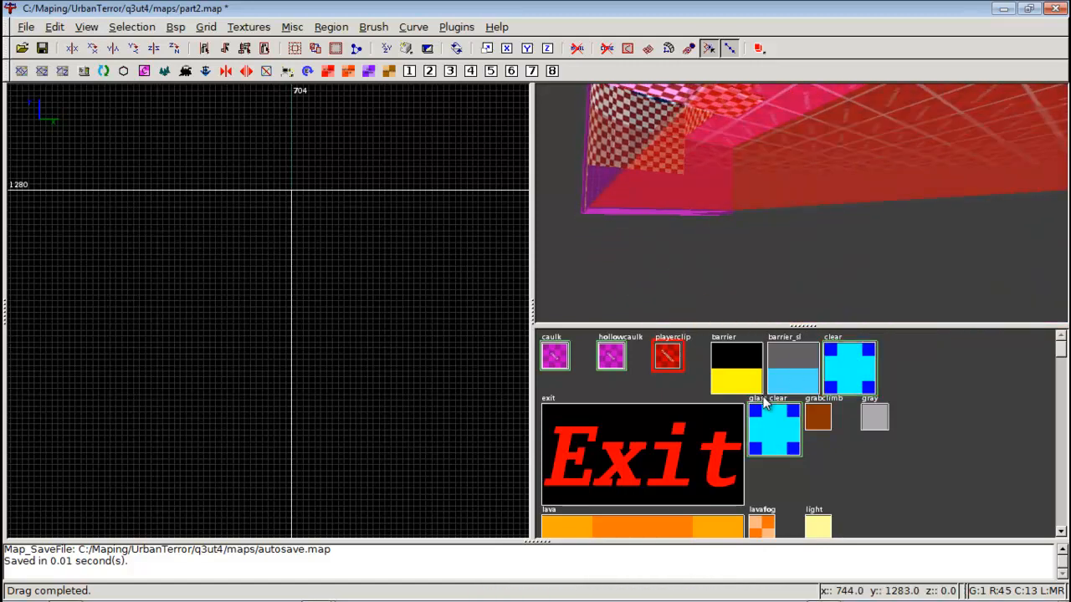
left_click(769, 419)
right_click(801, 204)
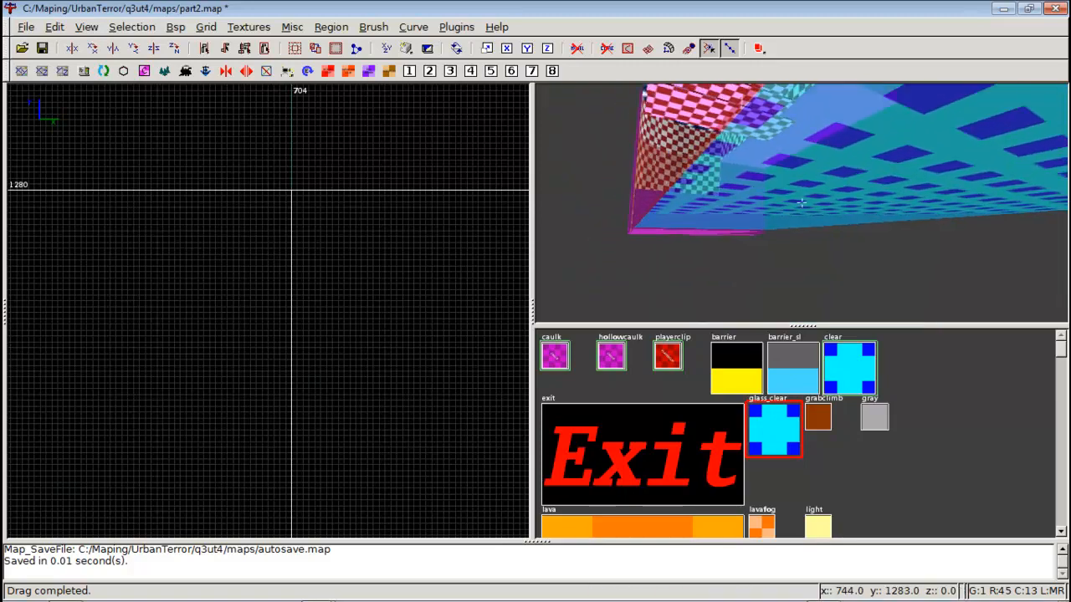
key("d")
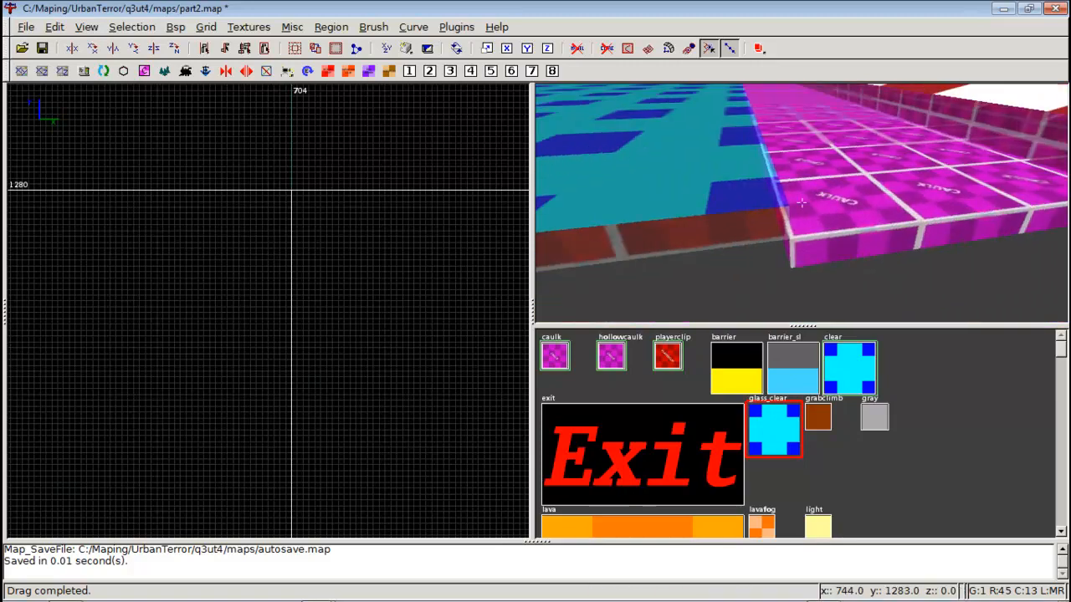
key("Right")
right_click(801, 203)
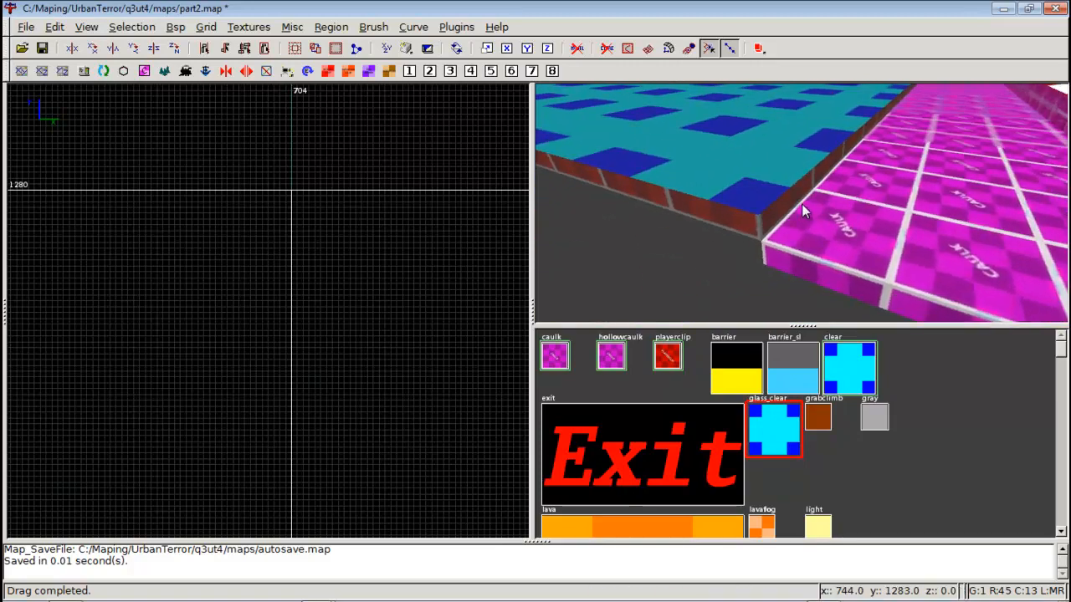
right_click(802, 204)
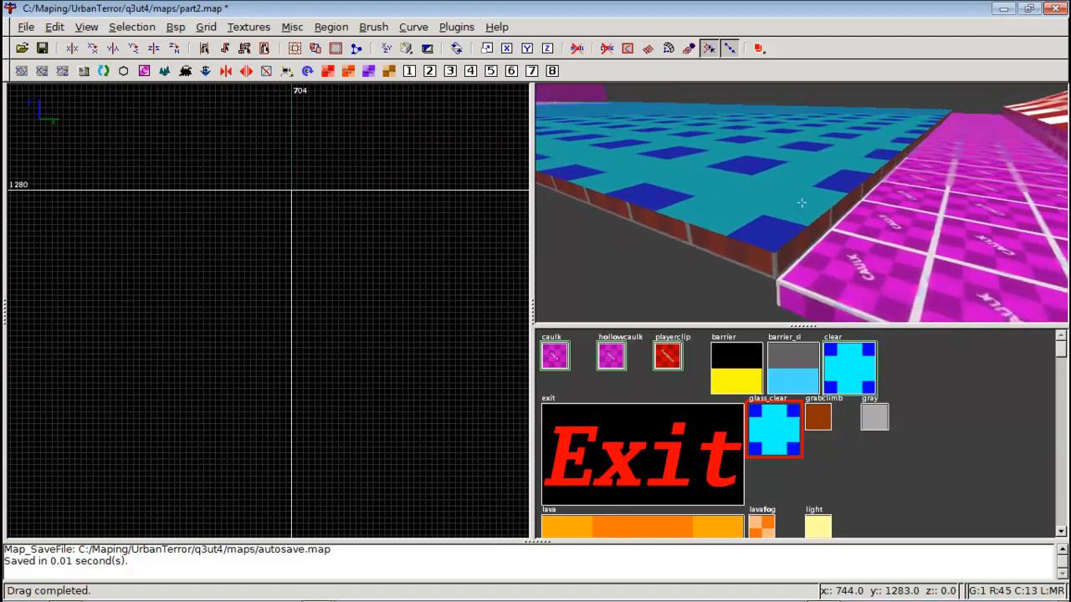
right_click(802, 203)
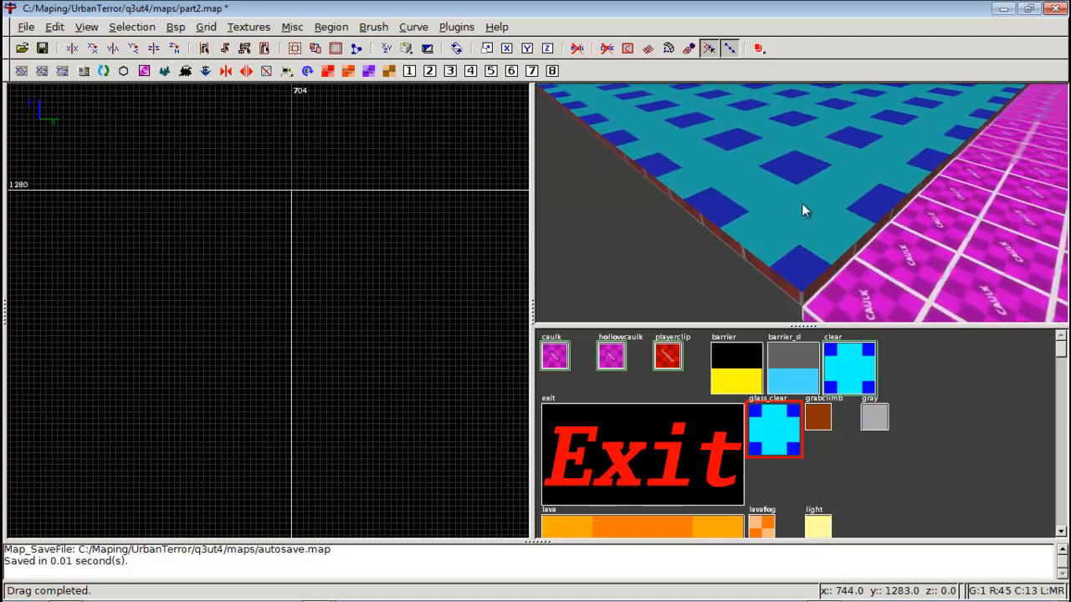
Add an info_player_start entity in the starting room at X 64, Y 288
right_click(801, 203)
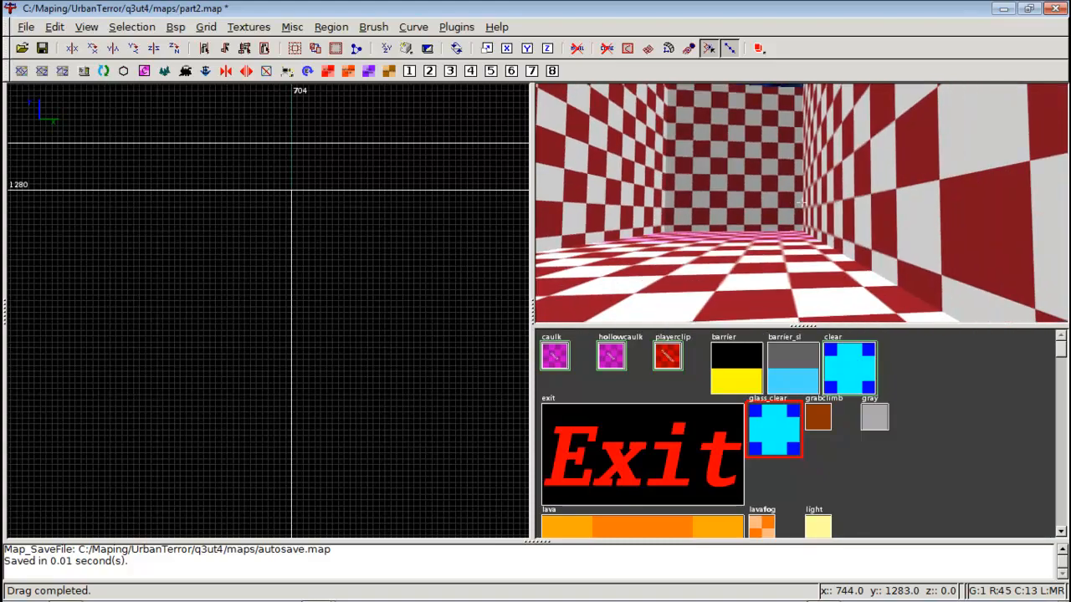
right_click(731, 216)
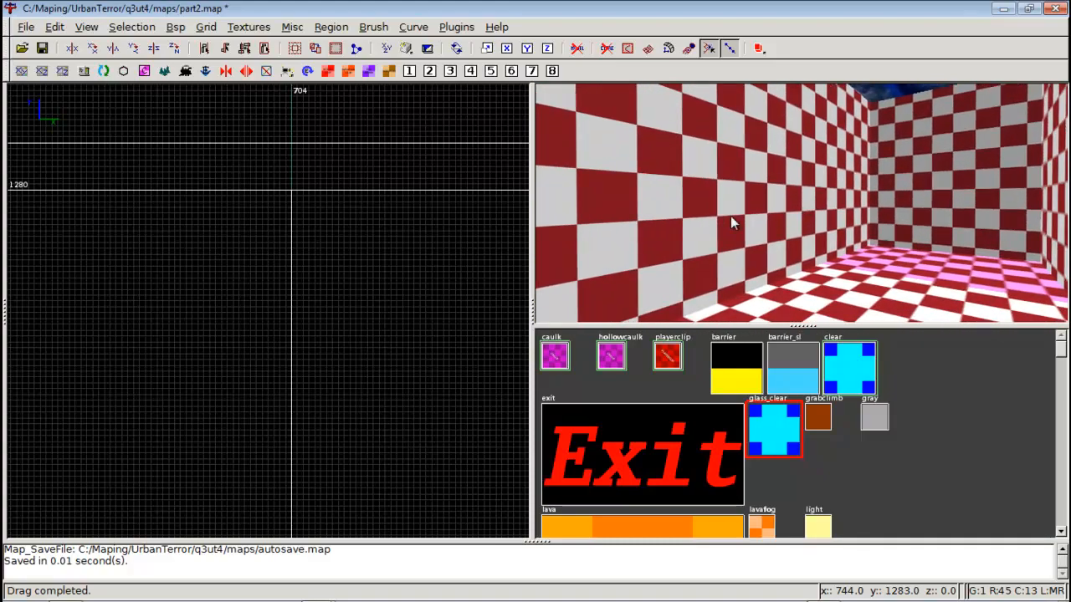
scroll(290, 299, "down", 8)
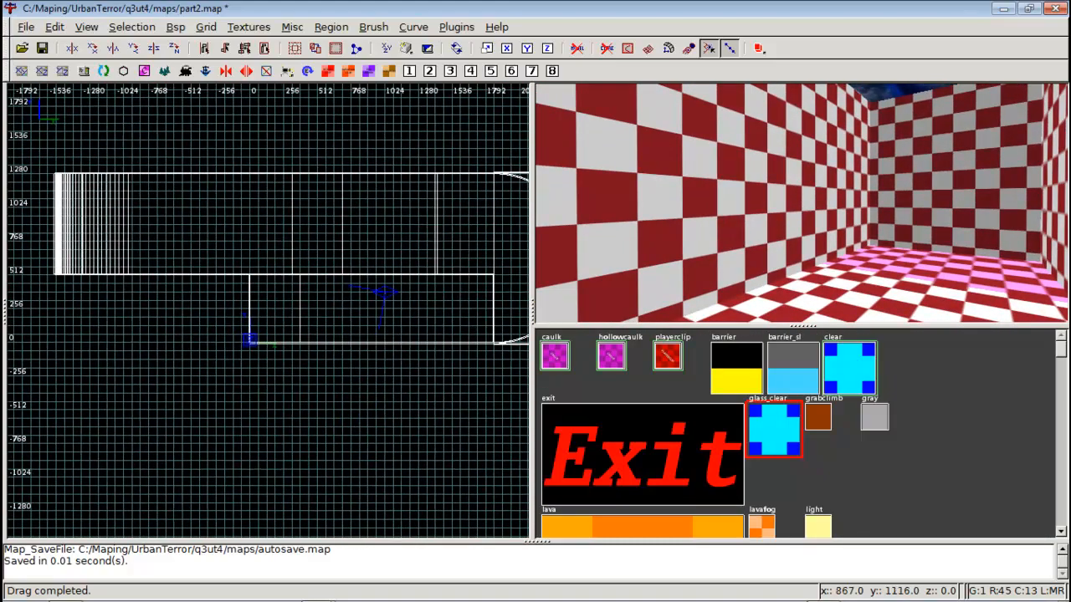
scroll(281, 316, "up", 7)
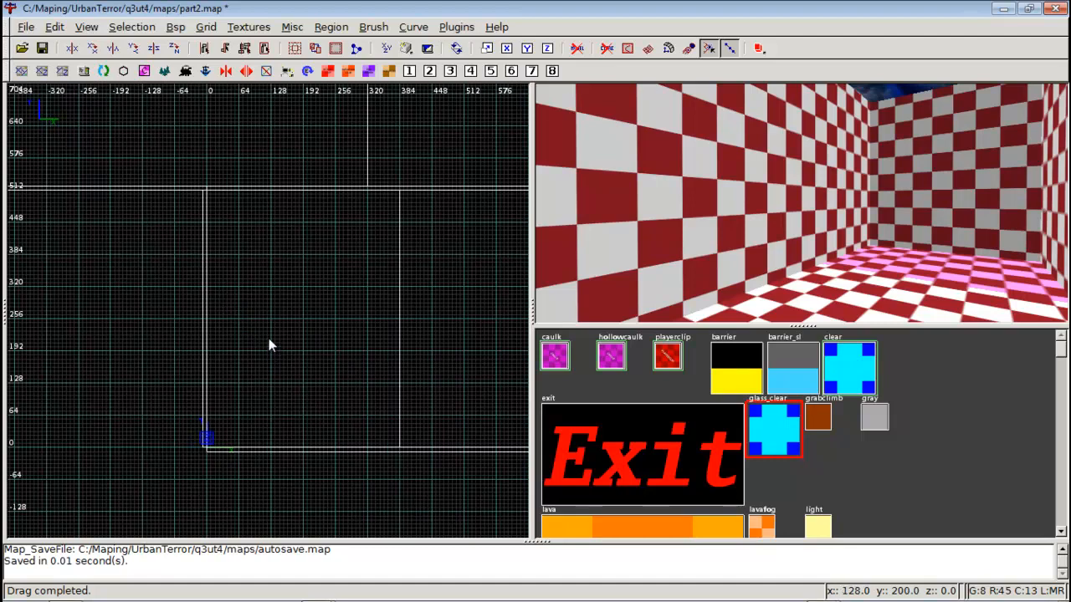
right_click(237, 302)
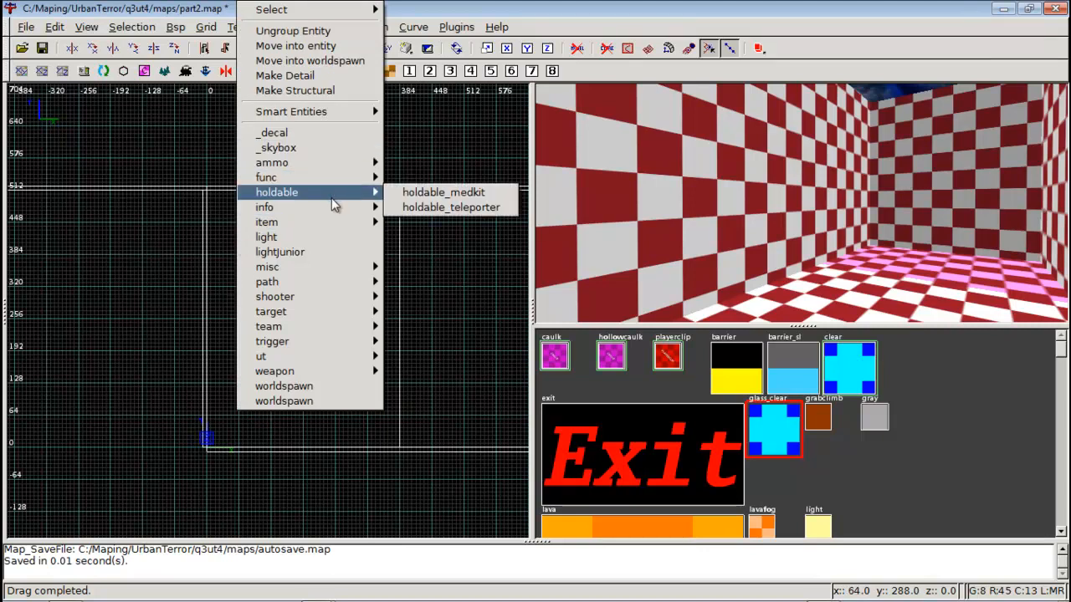
mouse_move(331, 206)
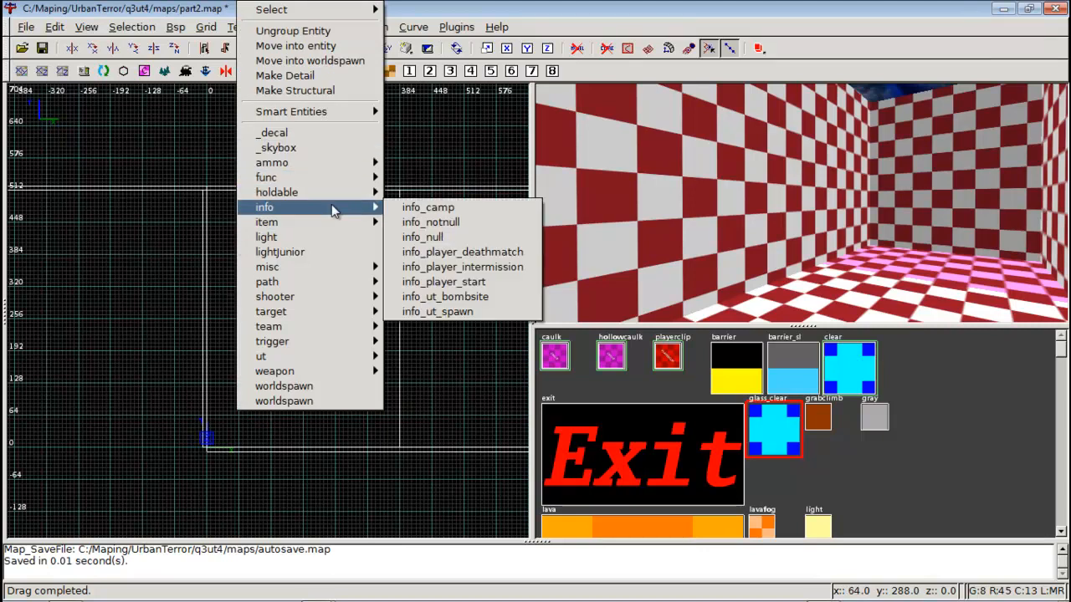
left_click(507, 282)
scroll(278, 308, "up", 4)
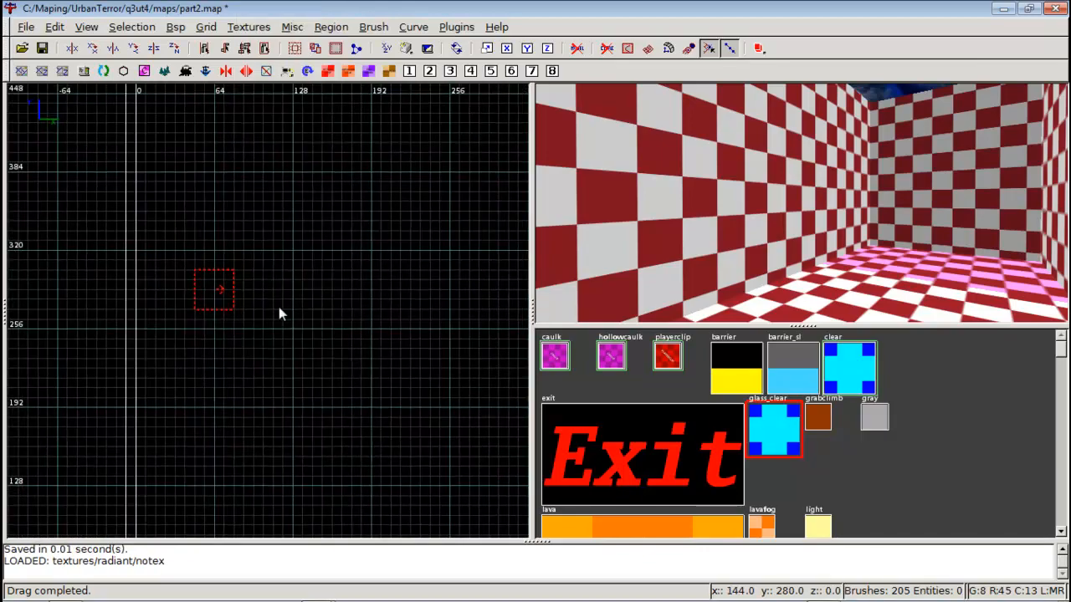
Move the info_player_start entity to X 80, Y 400, Z 152, above the starting room's floor
scroll(279, 307, "down", 5)
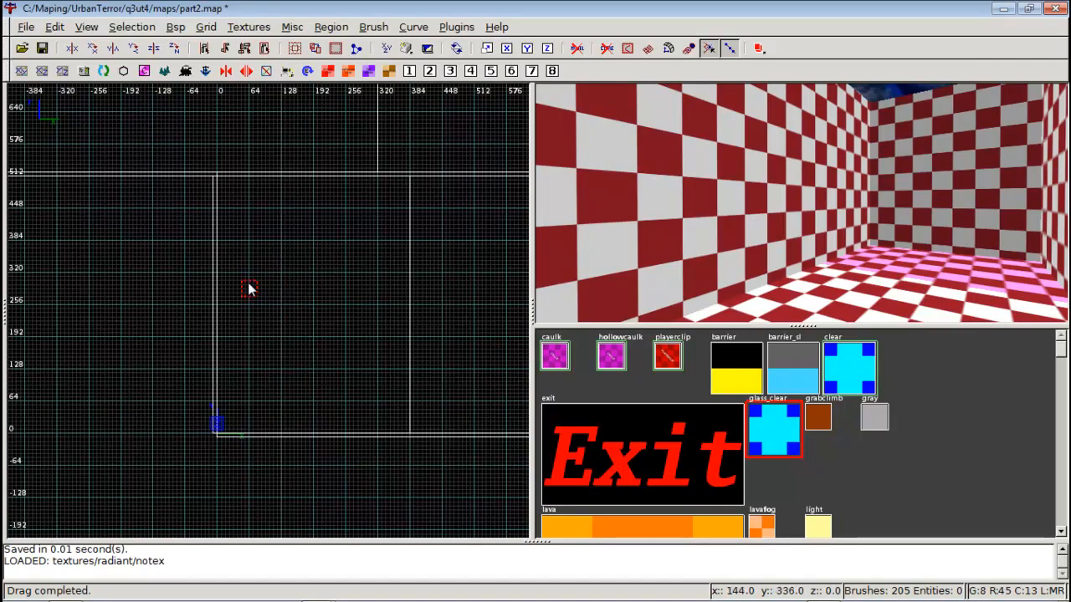
left_click_drag(248, 288, 257, 238)
scroll(270, 270, "down", 5)
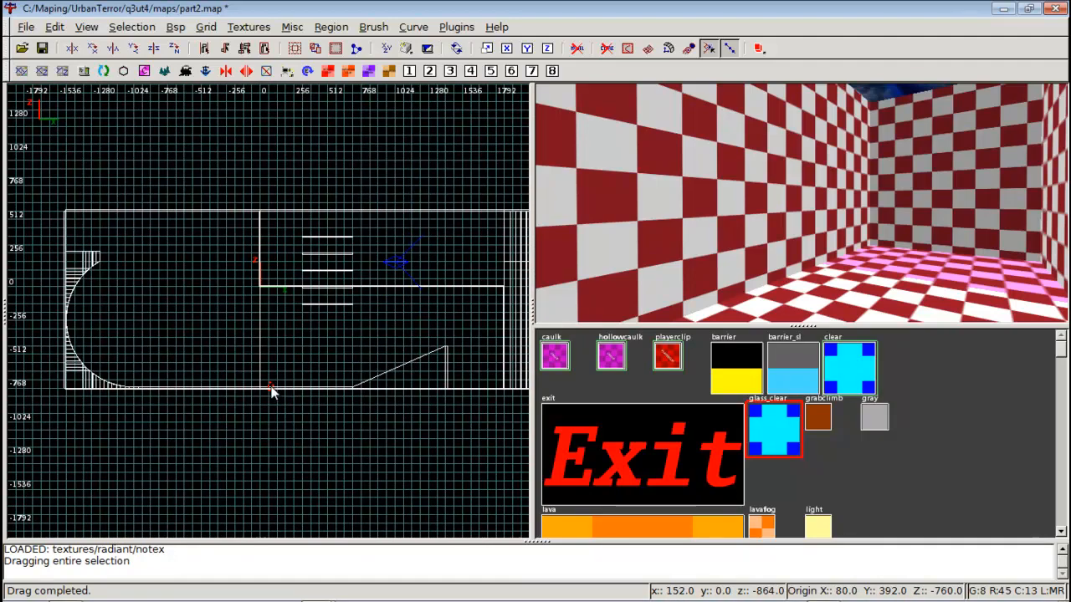
left_click_drag(287, 293, 265, 262)
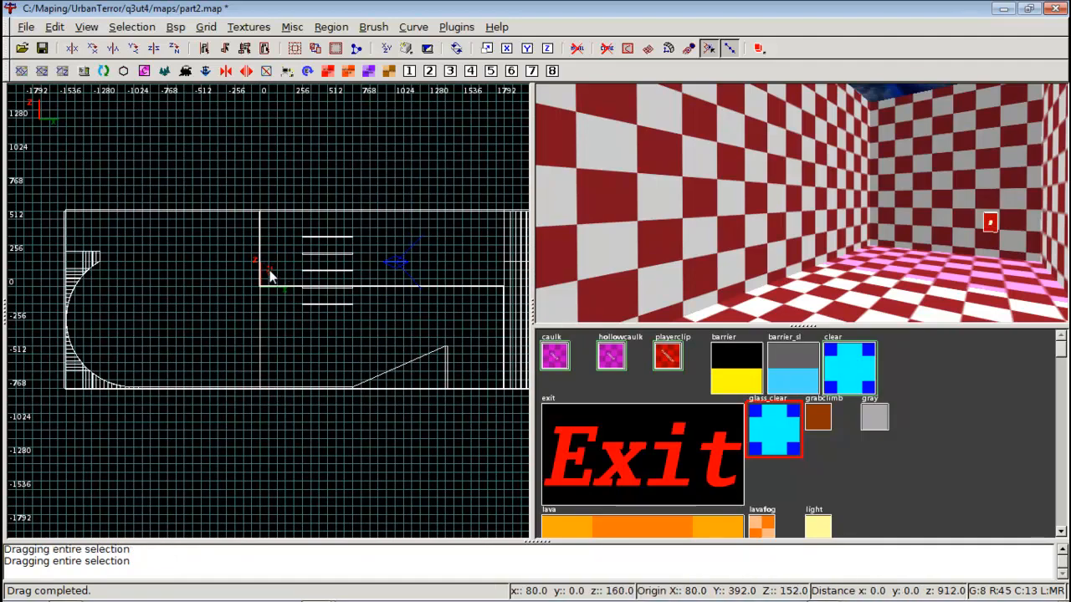
scroll(272, 267, "up", 3)
right_click_drag(260, 276, 254, 300)
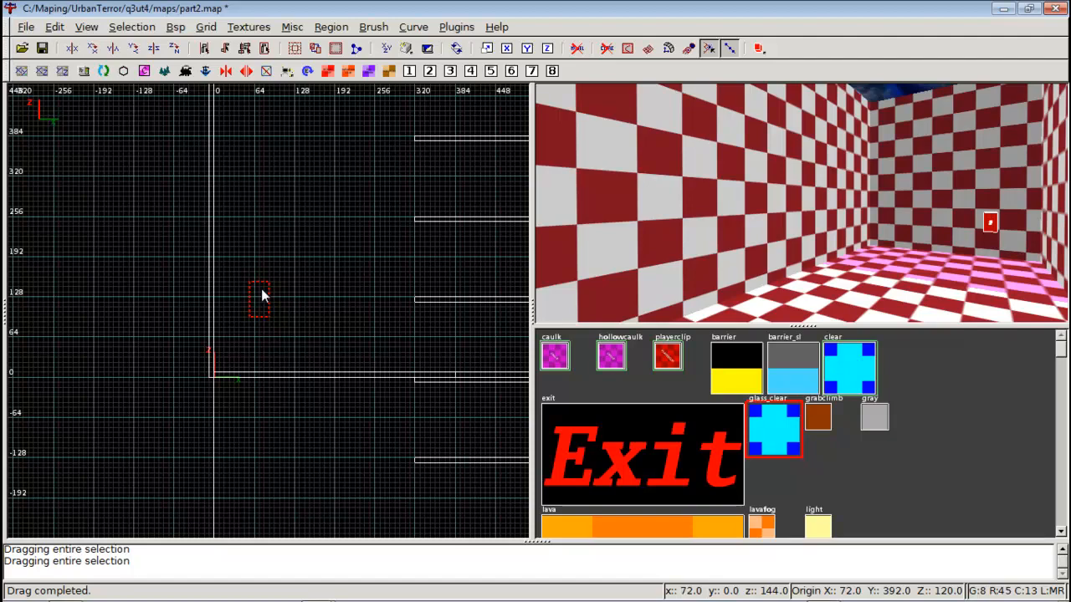
mouse_move(264, 276)
left_mouse_down()
mouse_move(267, 268)
mouse_move(262, 289)
left_mouse_up()
key("ctrl+Tab")
key("ctrl+Tab")
scroll(267, 267, "down", 3)
scroll(266, 266, "up", 7)
scroll(261, 288, "down", 4)
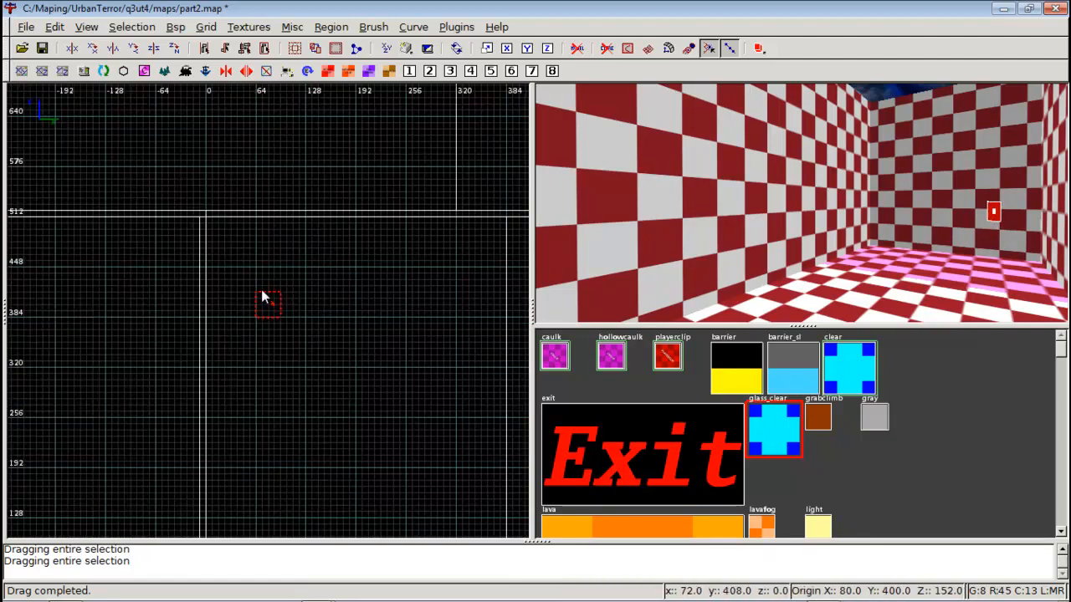
Duplicate the info_player_start into a row of seven at X 80, spaced 48 units apart from Y 400 to Y 112
right_click_drag(262, 288, 259, 237)
left_click_drag(263, 270, 261, 355)
key("space")
left_click_drag(260, 360, 262, 449)
key("space")
key("space")
key("space")
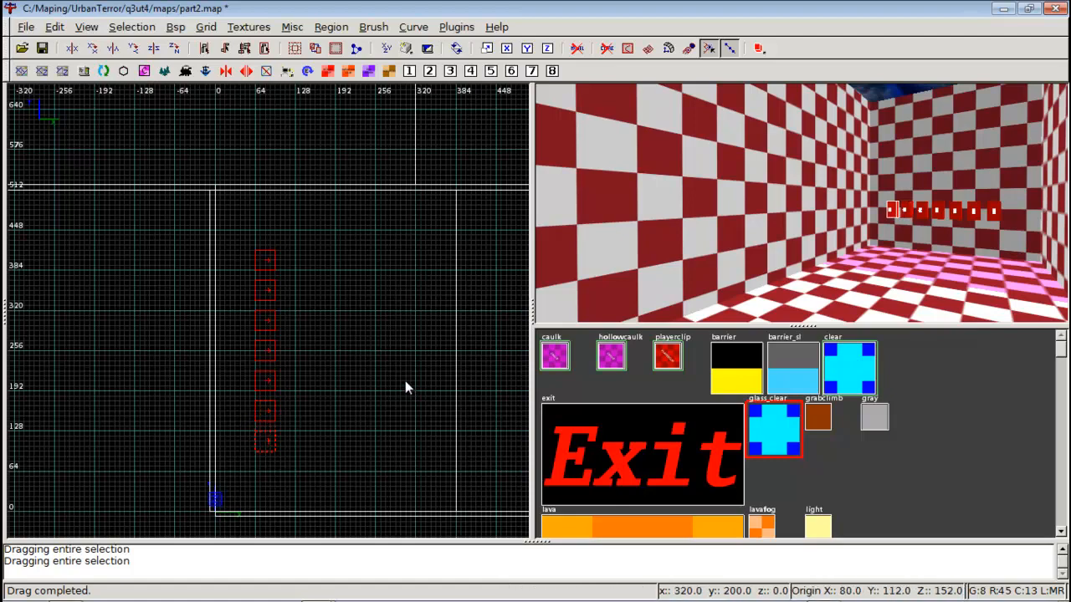
Add a misc_teleporter_dest entity in the starting room at X 224, Y 416, clear of the row of player starts
key("Escape")
right_click(652, 260)
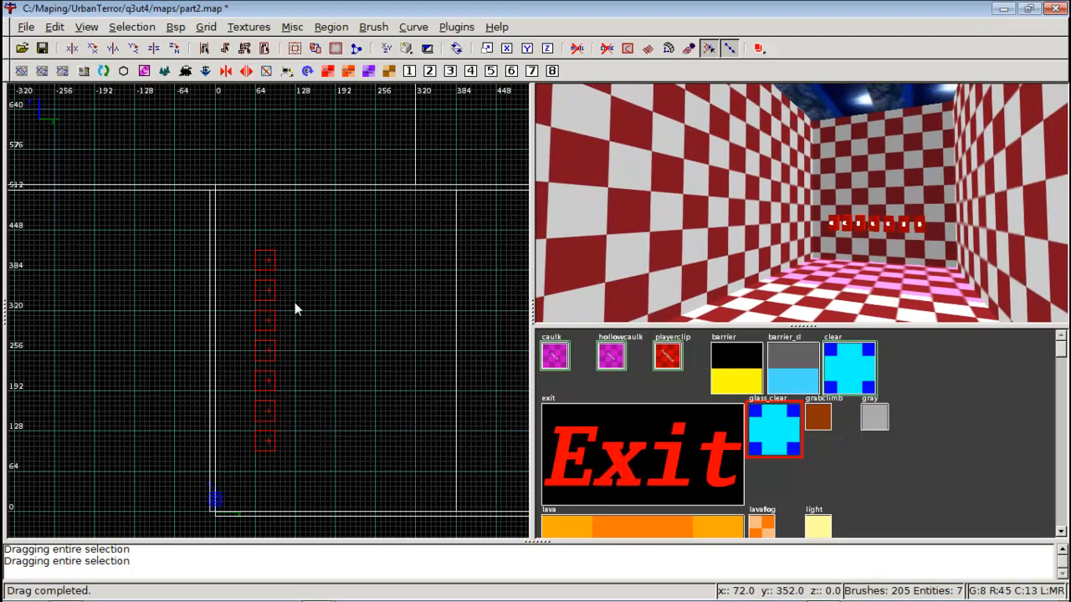
right_click(379, 306)
left_click(309, 214)
right_click_drag(347, 293, 185, 317)
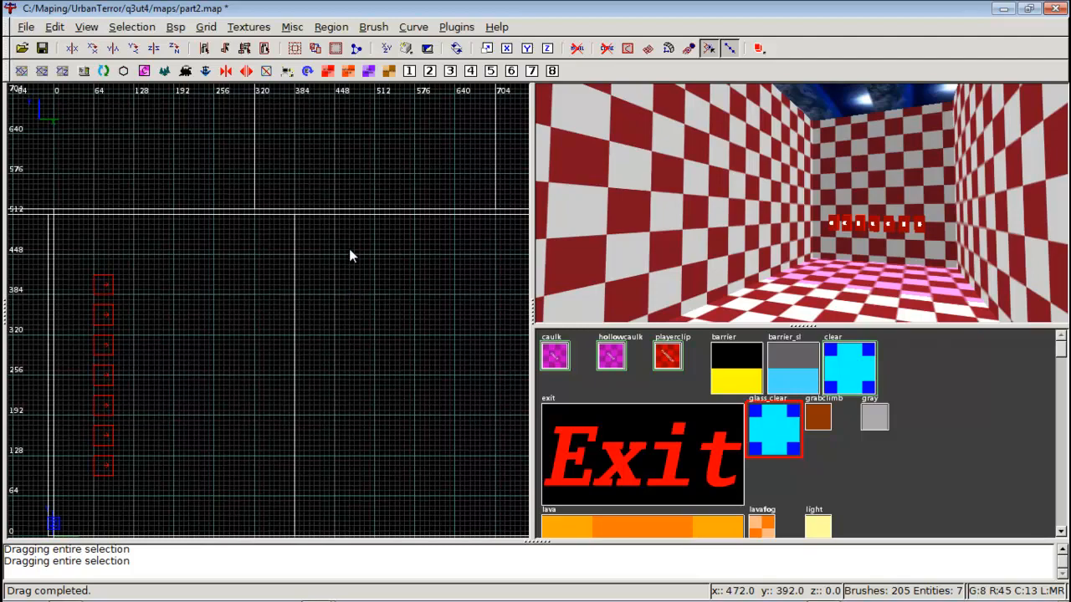
scroll(243, 278, "down", 2)
right_click_drag(244, 280, 286, 289)
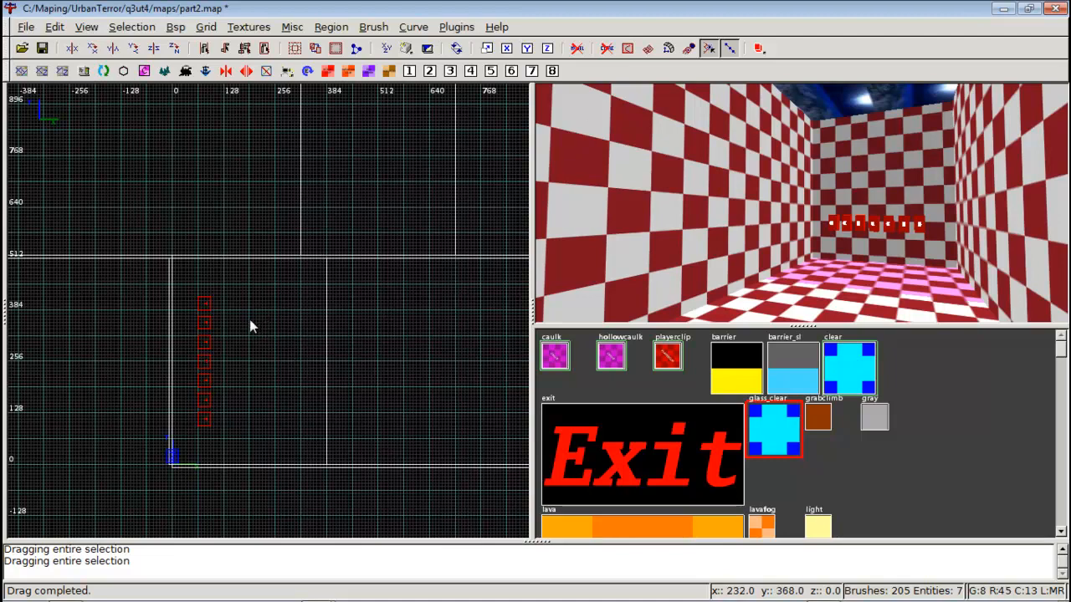
right_click(269, 303)
mouse_move(323, 280)
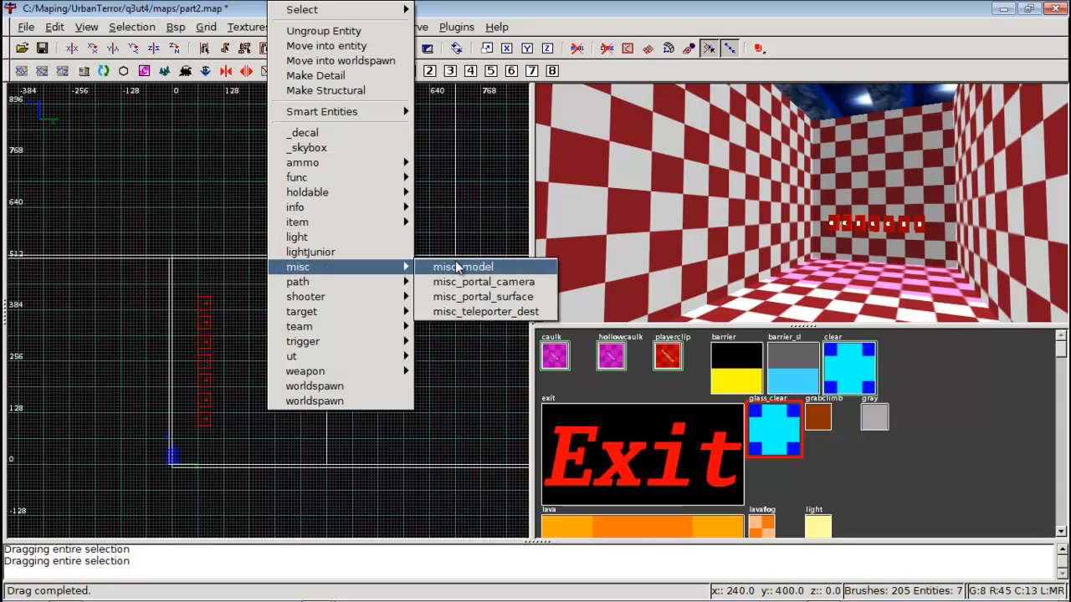
left_click(451, 313)
scroll(302, 326, "up", 3)
left_click_drag(299, 326, 286, 306)
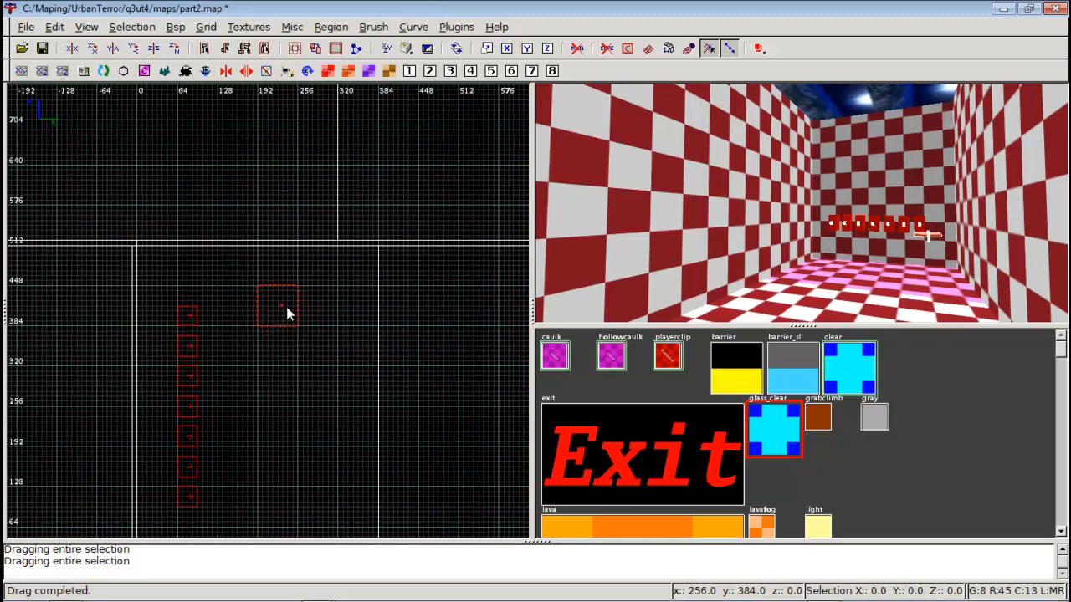
Move the misc_teleporter_dest to X 96, Y 416, Z 232, above the first info_player_start in the row
right_click(766, 230)
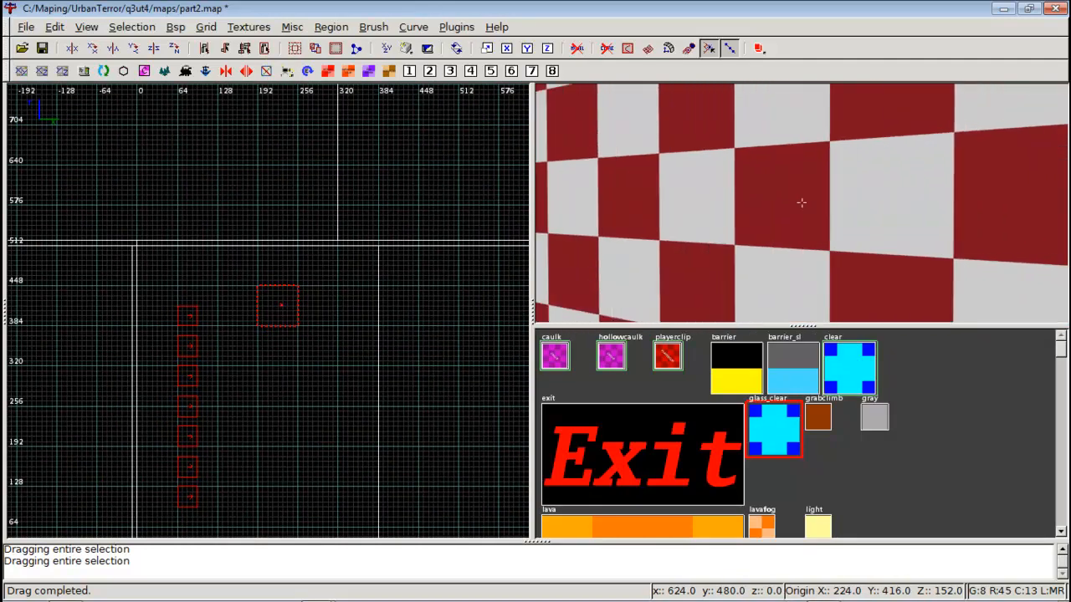
key("Left")
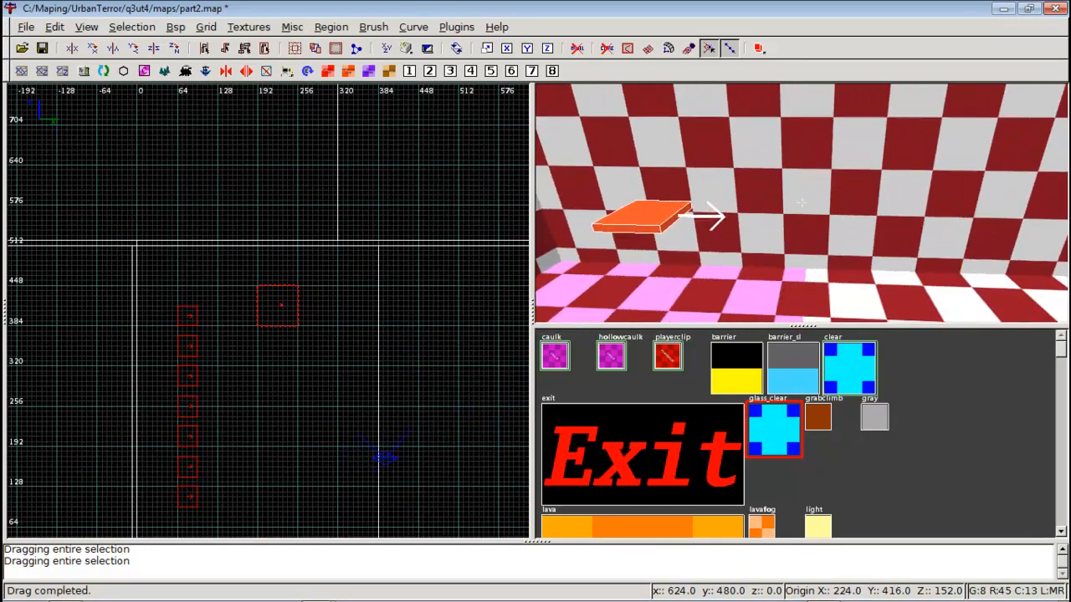
key("Left")
right_click(801, 204)
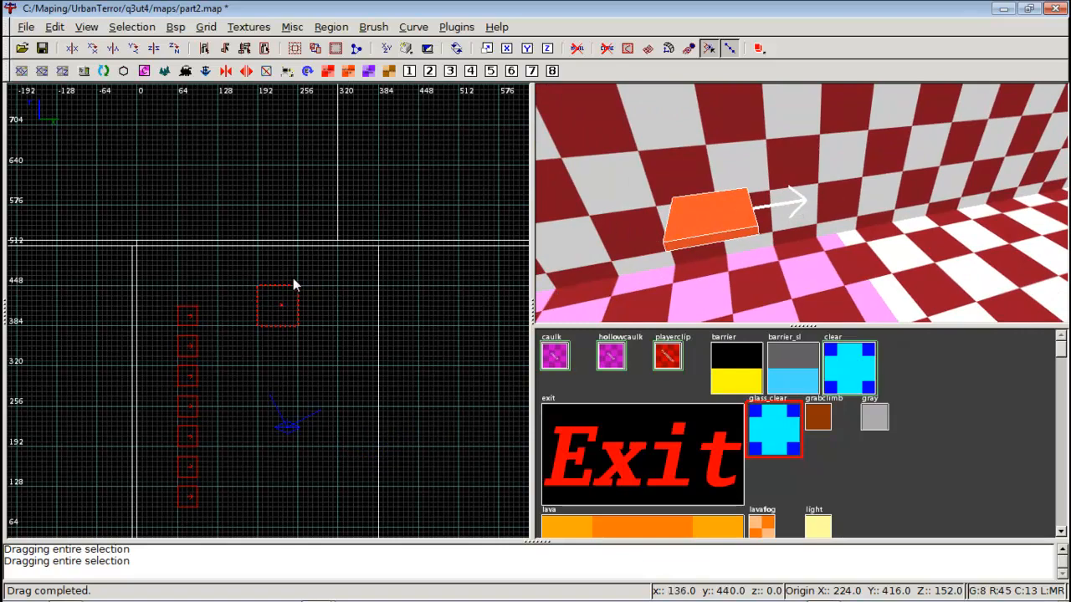
scroll(293, 277, "down", 2)
scroll(293, 279, "up", 2)
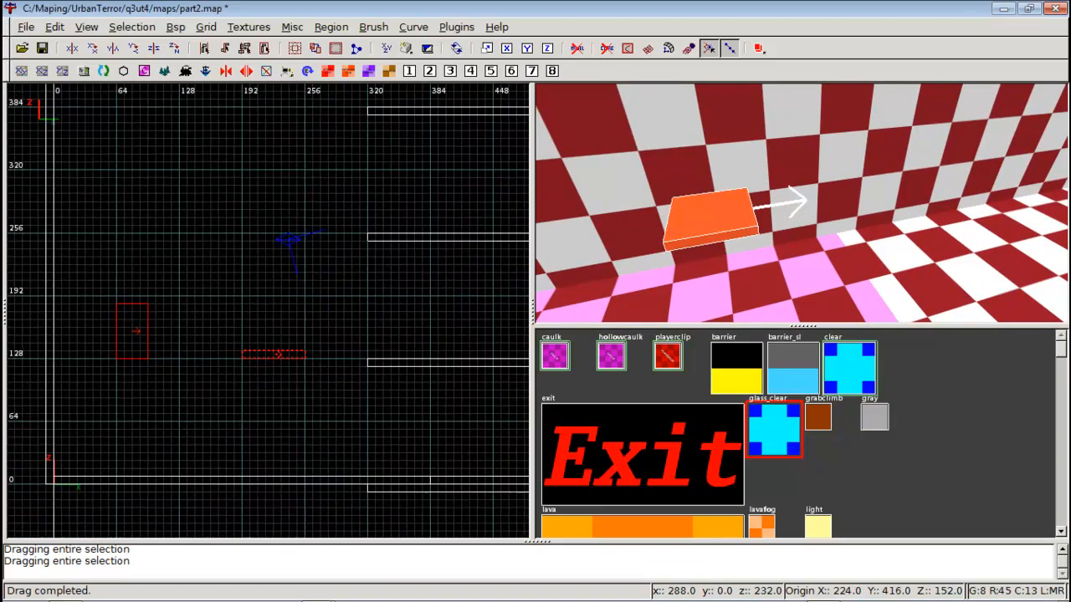
mouse_move(277, 329)
left_mouse_down()
mouse_move(276, 269)
mouse_move(134, 274)
mouse_move(157, 273)
left_mouse_up()
scroll(159, 273, "up", 1)
right_click_drag(158, 274, 237, 313)
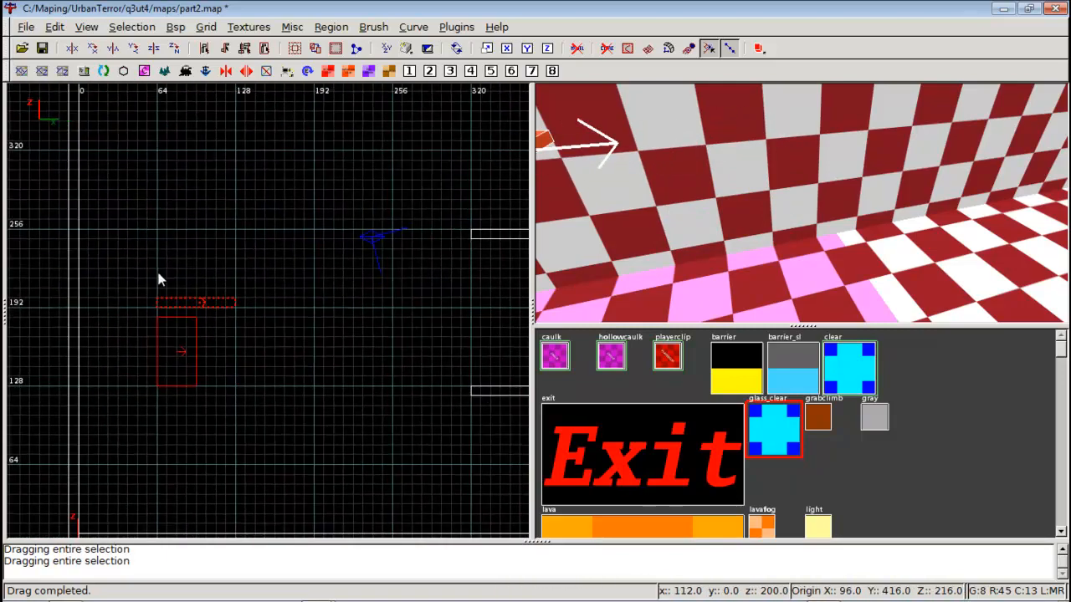
left_click_drag(199, 302, 201, 281)
right_click(603, 210)
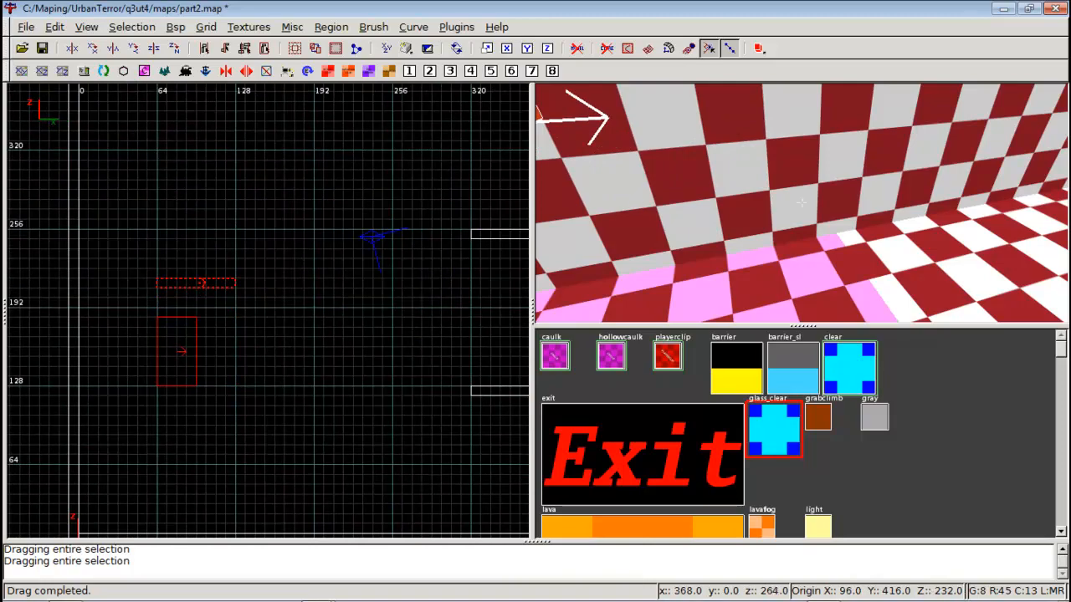
right_click(786, 209)
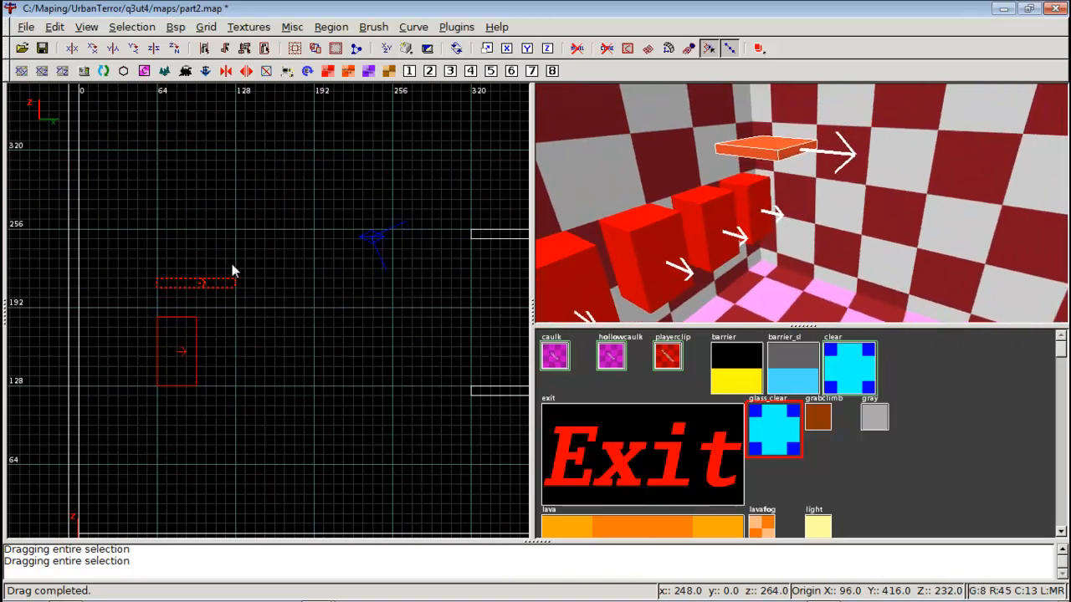
Duplicate the misc_teleporter_dest twice along the player start row at X 96, spaced 128 units apart at Y 288 and Y 160
key("ctrl+Tab")
key("ctrl+Tab")
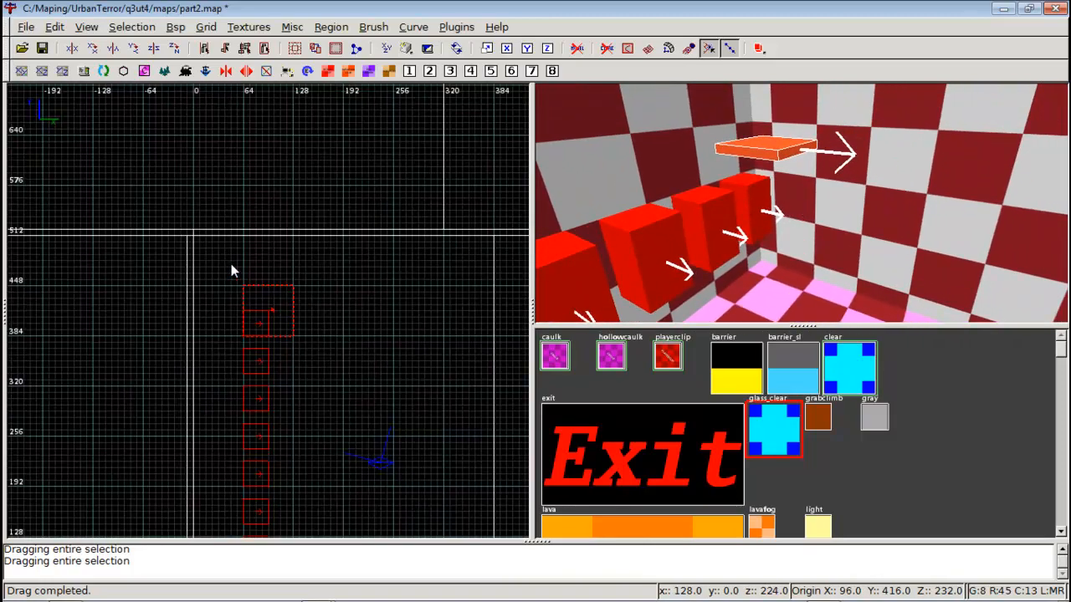
right_click_drag(231, 264, 231, 209)
key("space")
left_click_drag(277, 254, 275, 346)
right_click_drag(275, 346, 282, 227)
key("space")
left_click_drag(283, 232, 273, 338)
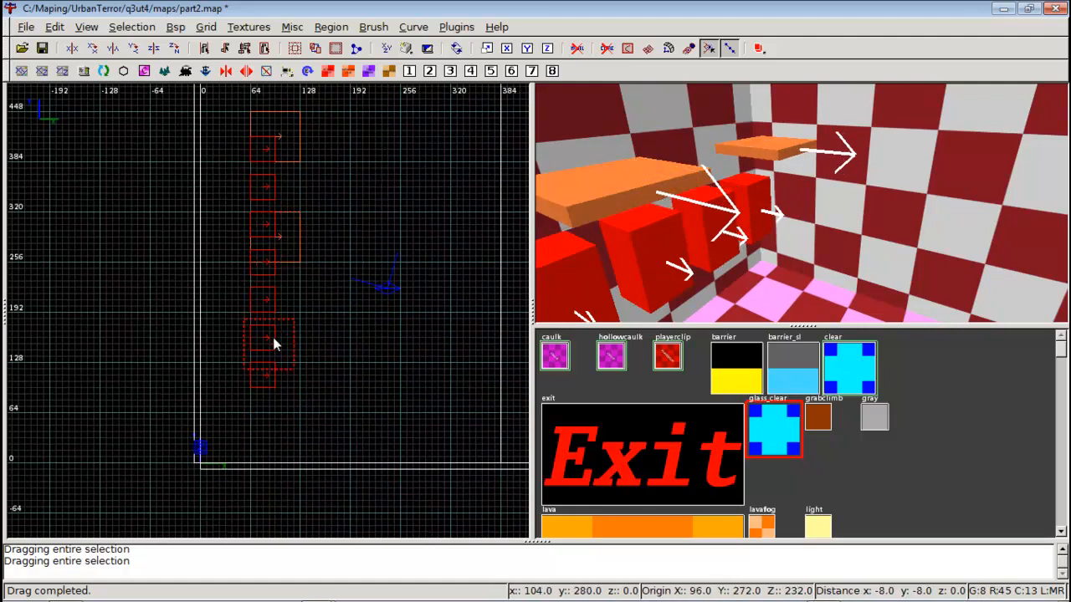
scroll(279, 328, "down", 2)
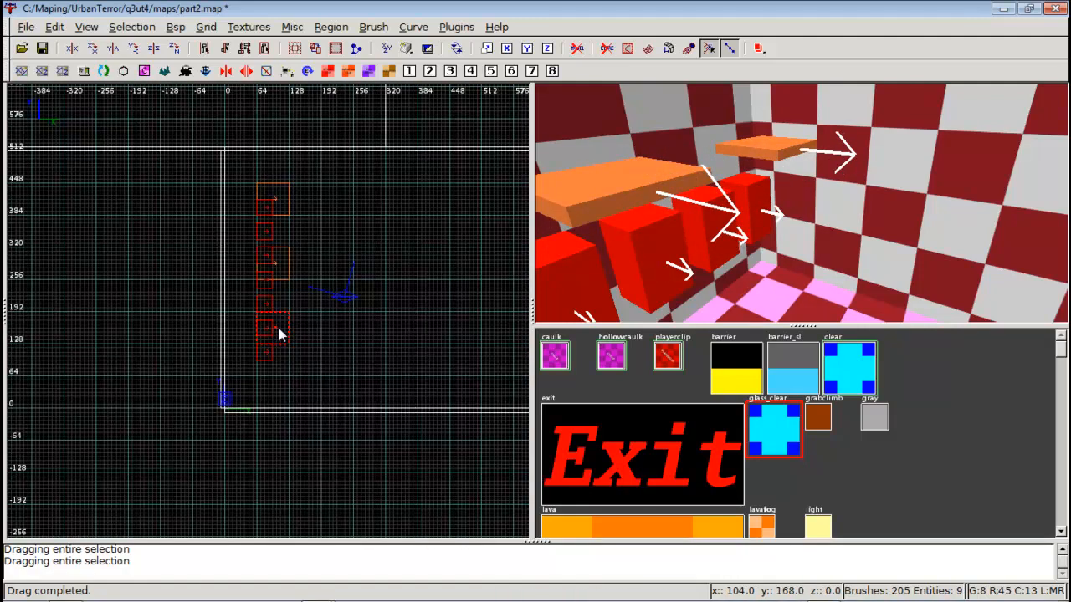
scroll(278, 328, "up", 2)
Select all three misc_teleporter_dest entities and show their key descriptions in the entity properties
right_click(713, 207)
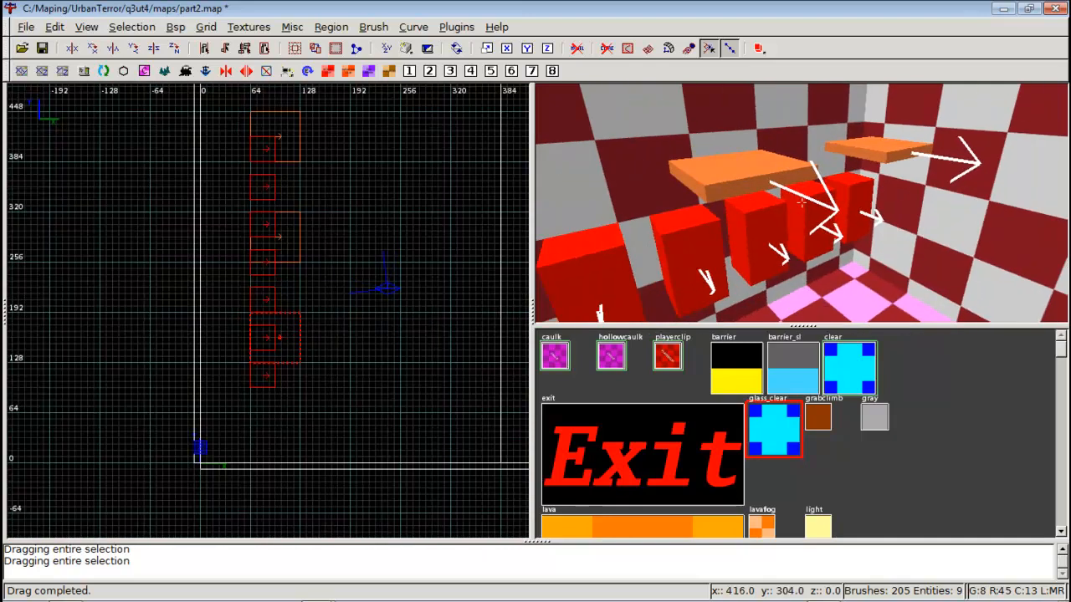
key("Right")
right_click(801, 203)
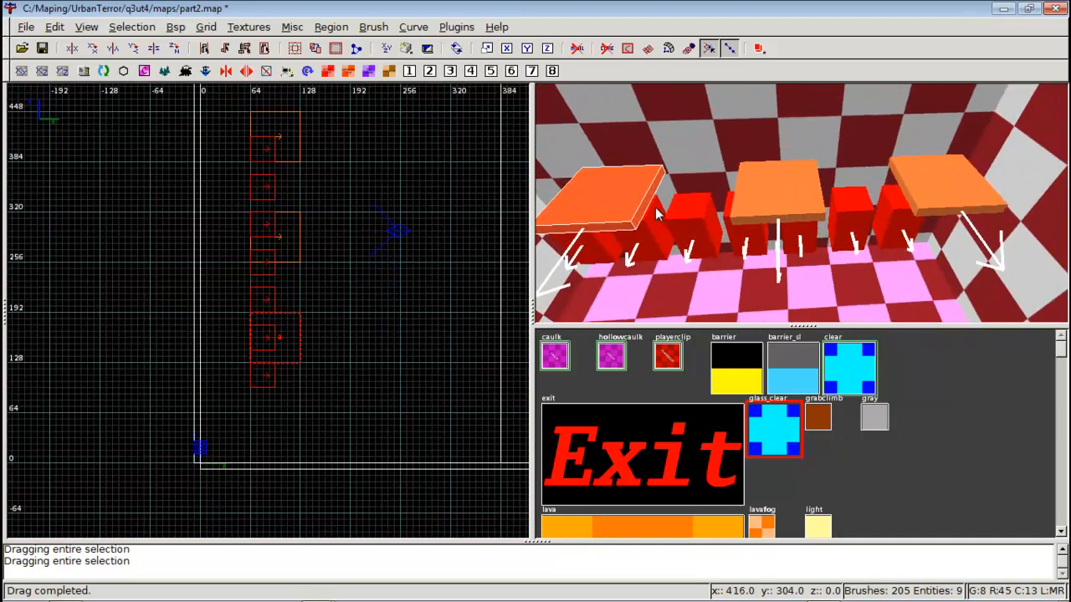
left_click(781, 198, "shift")
left_click(923, 184, "shift")
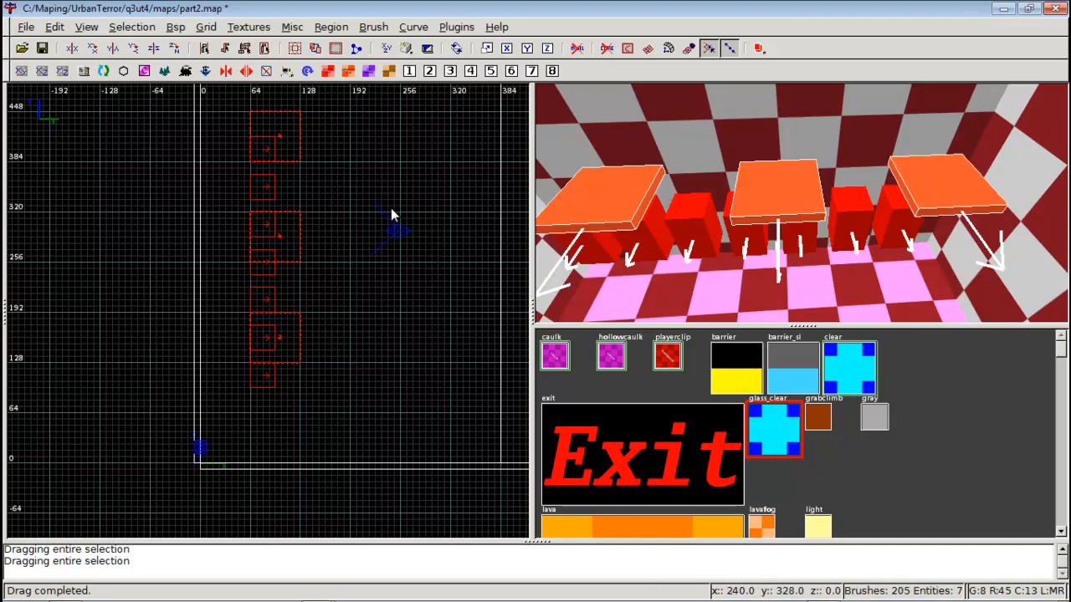
key("n")
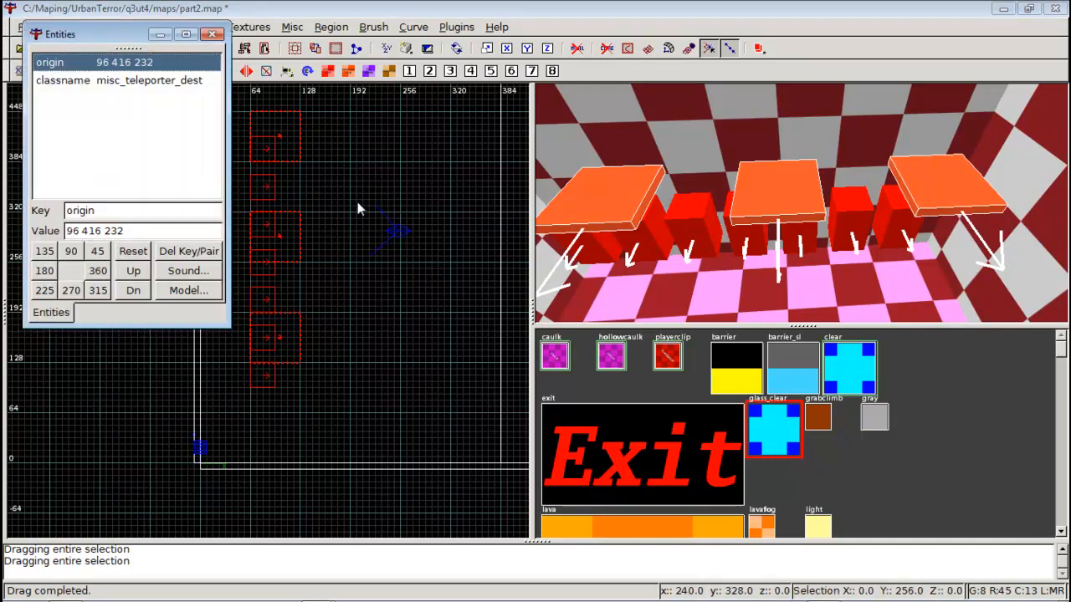
left_click_drag(111, 32, 326, 68)
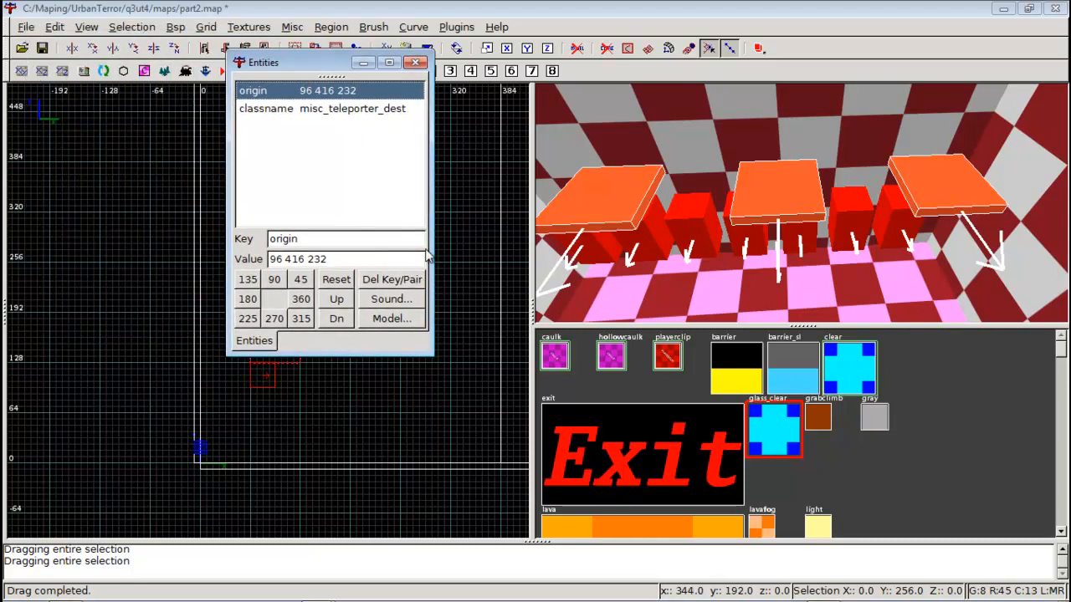
left_click_drag(431, 202, 517, 207)
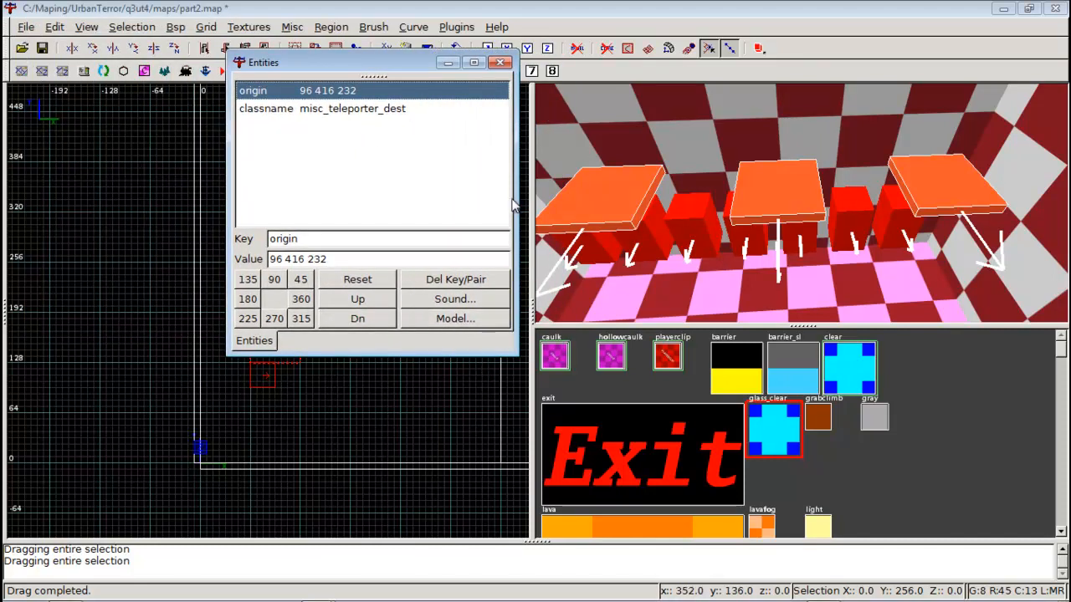
left_click_drag(516, 207, 556, 208)
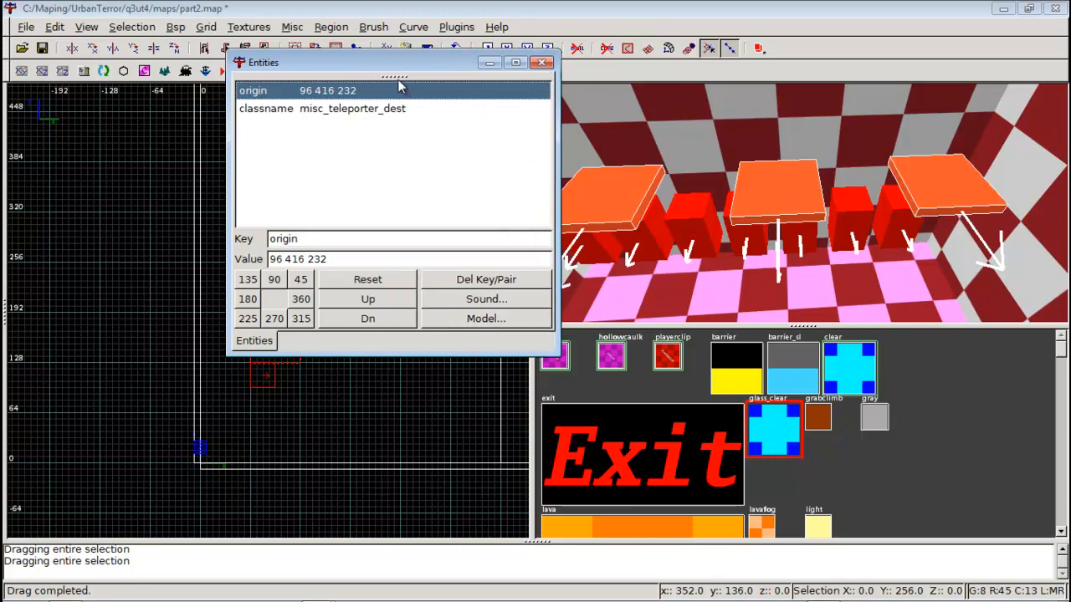
left_click_drag(389, 75, 384, 149)
scroll(385, 134, "down", 3)
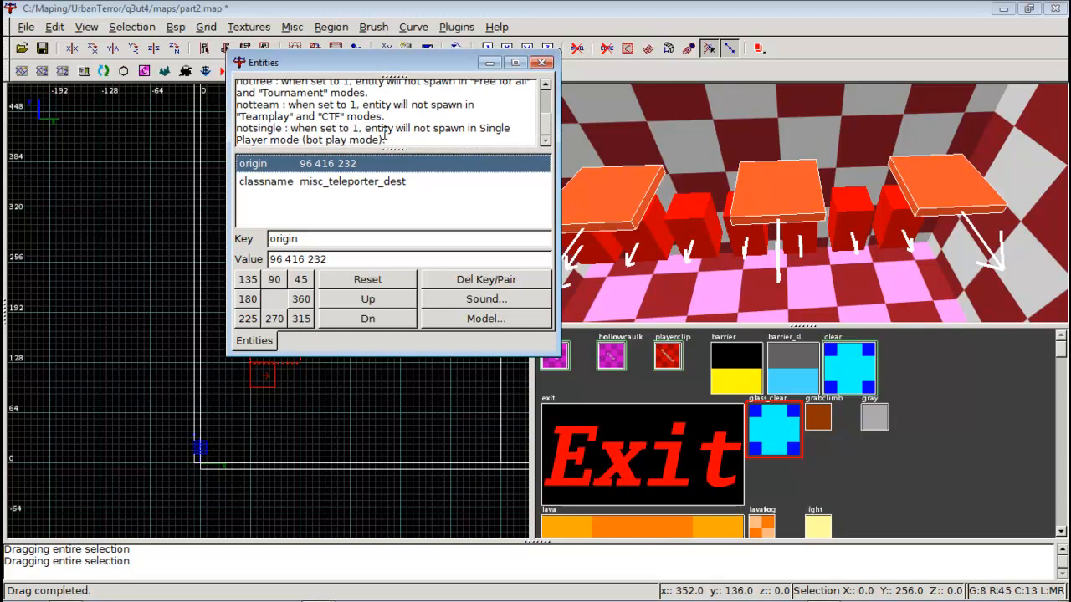
scroll(384, 134, "up", 3)
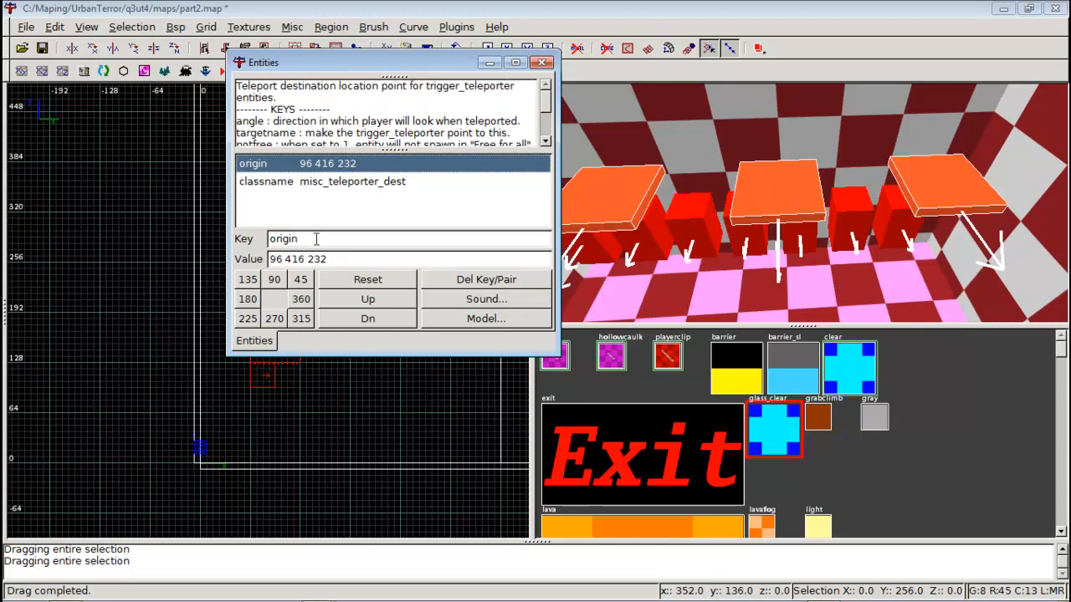
Give the three selected misc_teleporter_dest entities a targetname key with the value tele1
left_click_drag(317, 239, 194, 245)
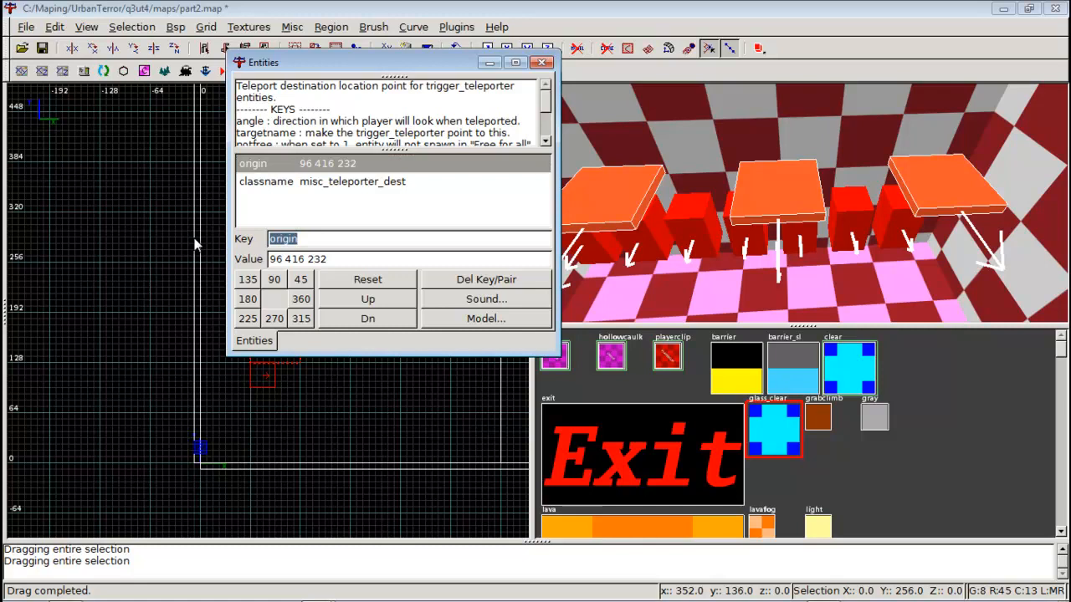
type("targetname")
key("Tab")
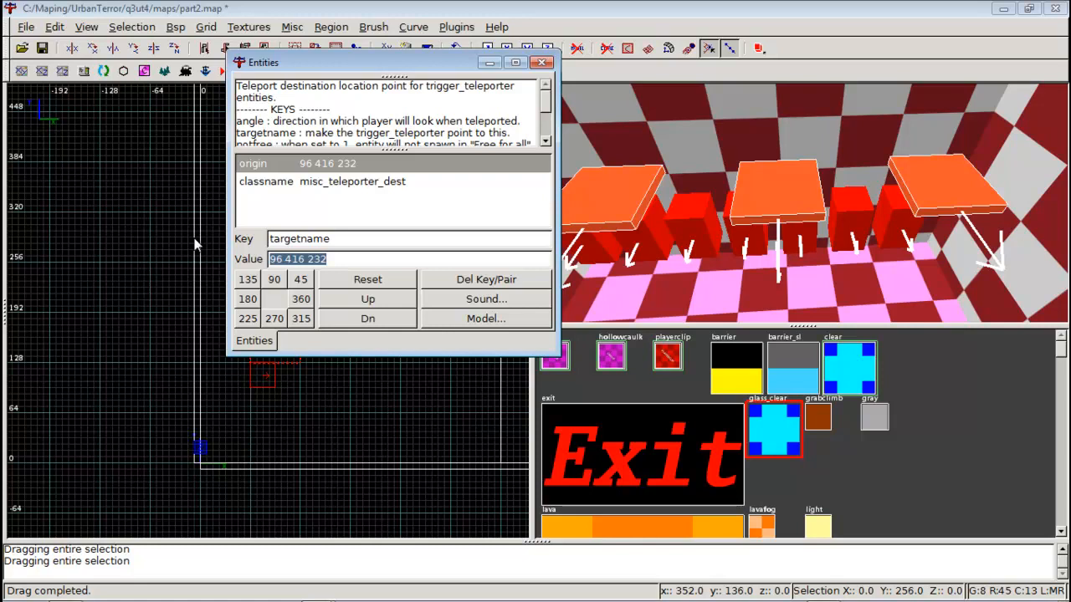
type("tele1")
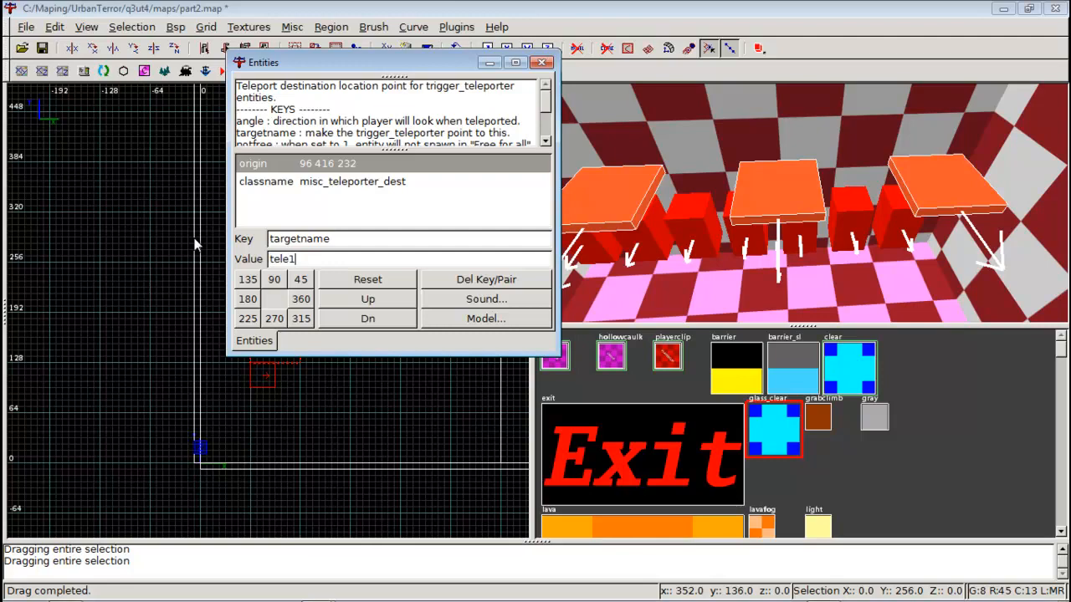
key("Return")
key("n")
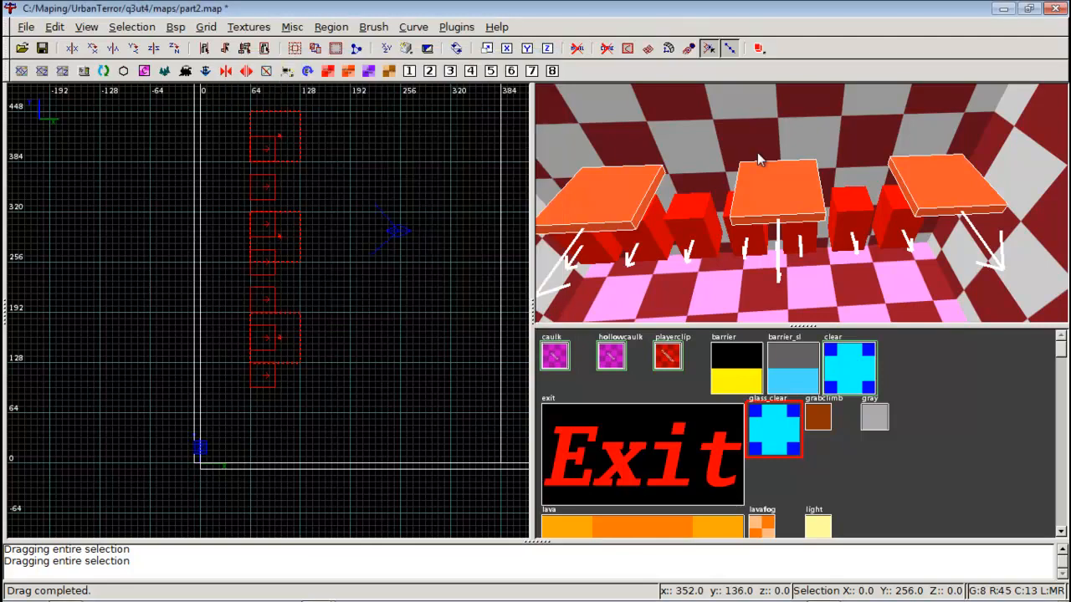
Draw a new brush about 64 by 64 units inside the round room, near its curved wall around X 2400, Y 672
key("Escape")
right_click(787, 142)
key("Up")
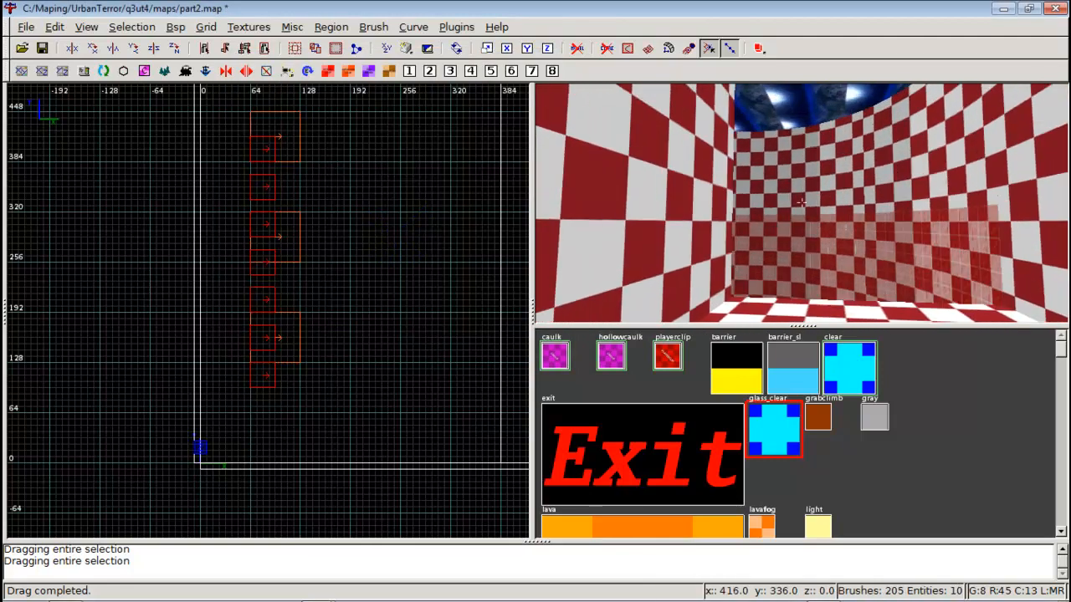
key("Up")
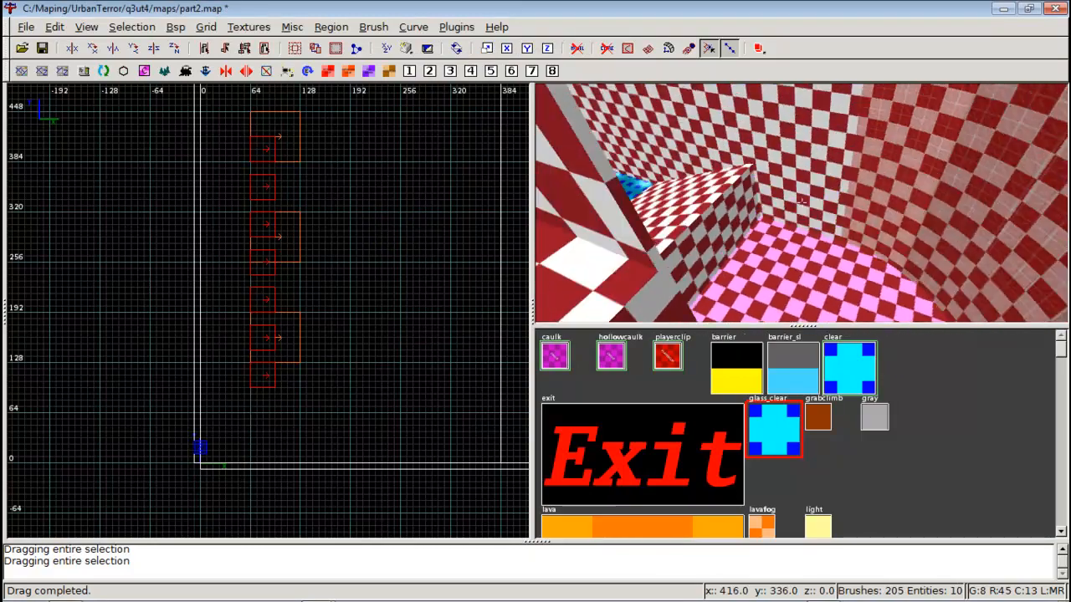
key("Up")
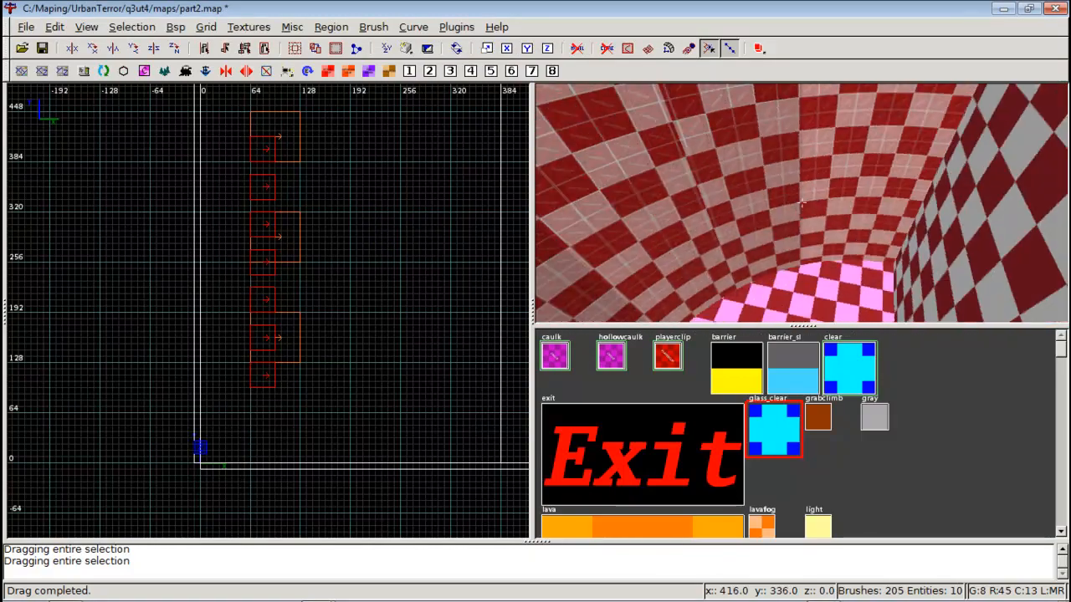
key("Up")
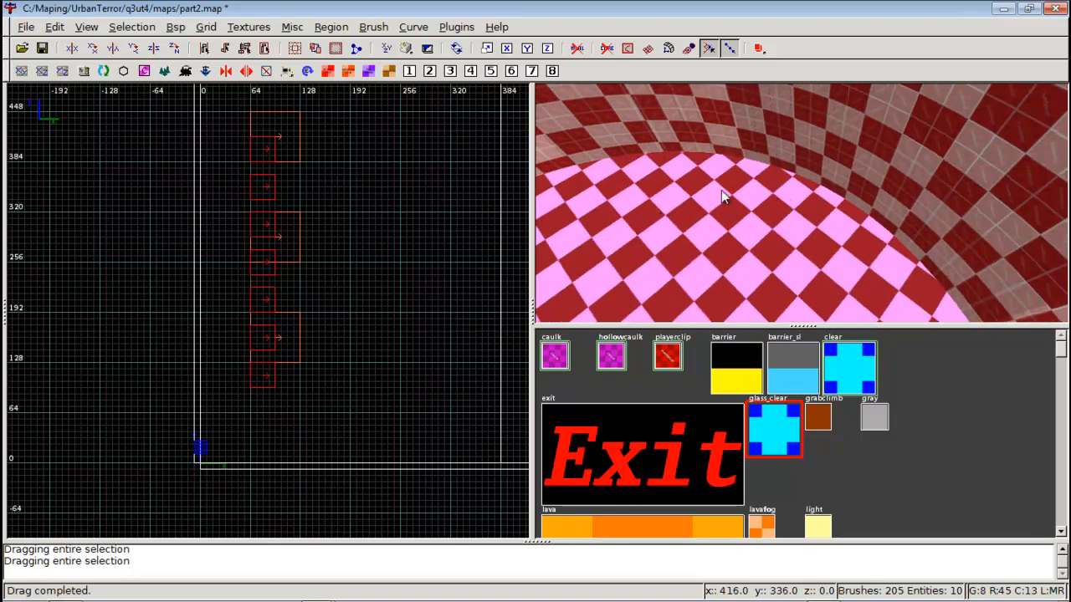
right_click_drag(403, 311, 281, 302)
scroll(408, 310, "down", 5)
scroll(402, 315, "down", 3)
scroll(400, 317, "up", 3)
scroll(386, 317, "up", 3)
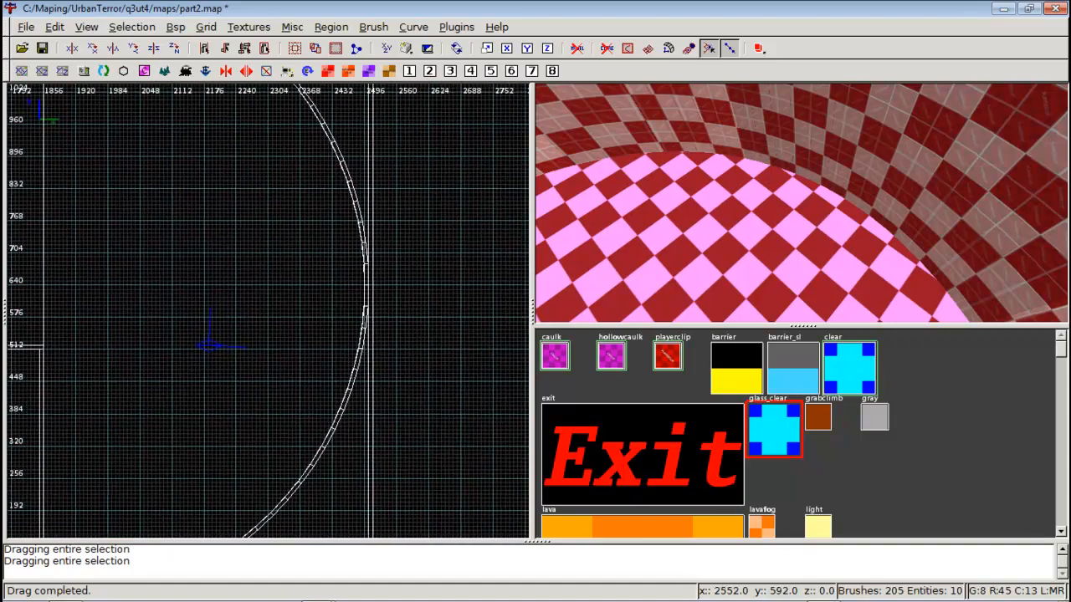
scroll(340, 285, "up", 2)
right_click_drag(341, 285, 239, 296)
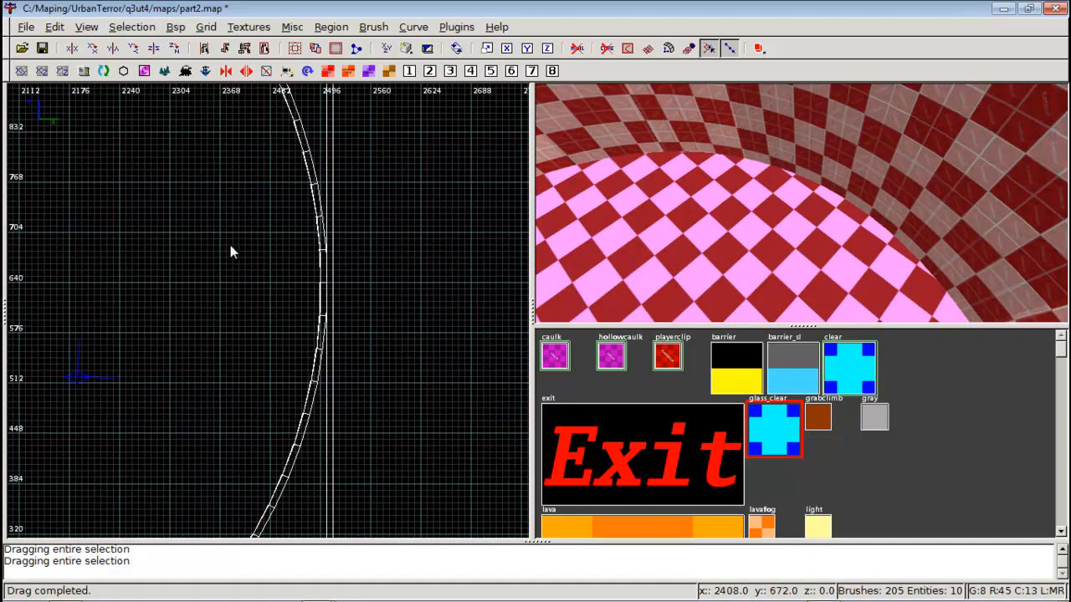
left_click_drag(265, 282, 267, 286)
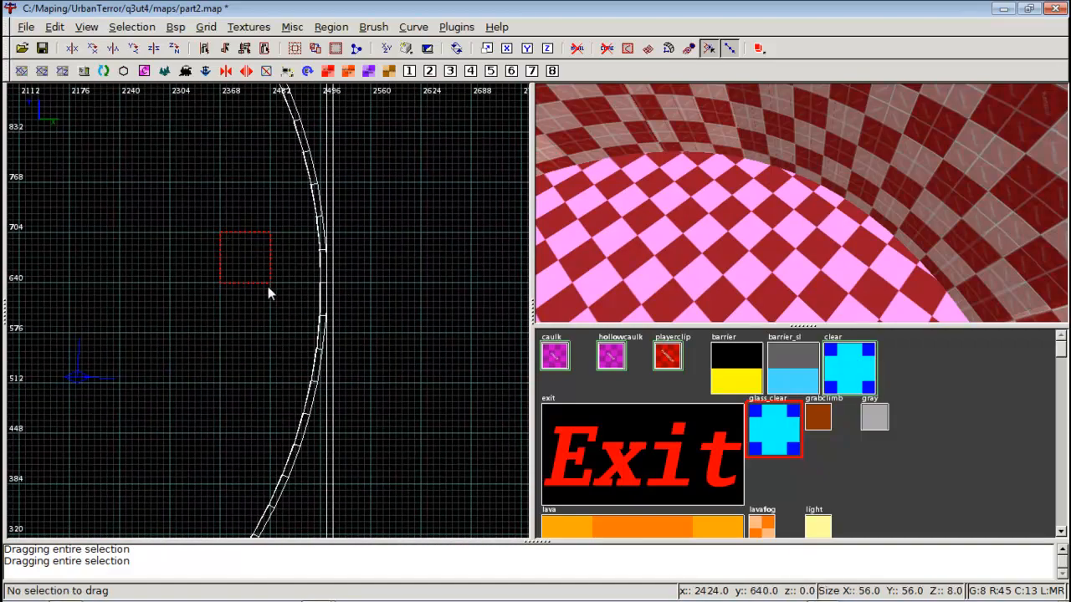
Lower the new brush onto the round room's floor at Z -768 and stretch it to 128 units tall
key("ctrl+Tab")
scroll(285, 275, "down", 3)
right_click_drag(284, 276, 296, 193)
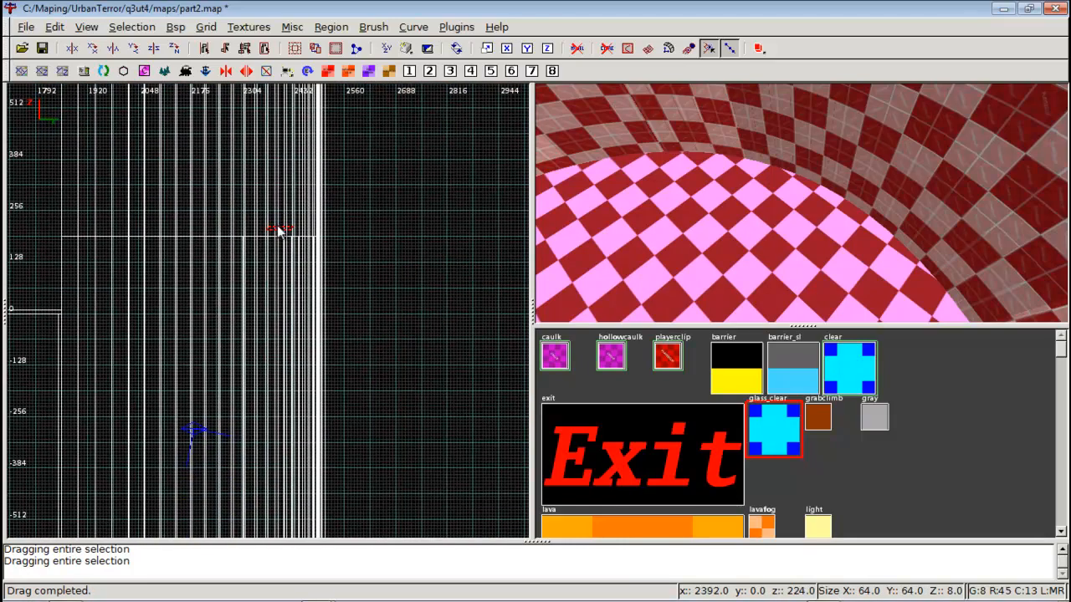
left_click_drag(280, 231, 259, 376)
mouse_move(284, 234)
left_mouse_down()
mouse_move(252, 448)
mouse_move(261, 542)
mouse_move(268, 496)
left_mouse_up()
scroll(269, 496, "up", 3)
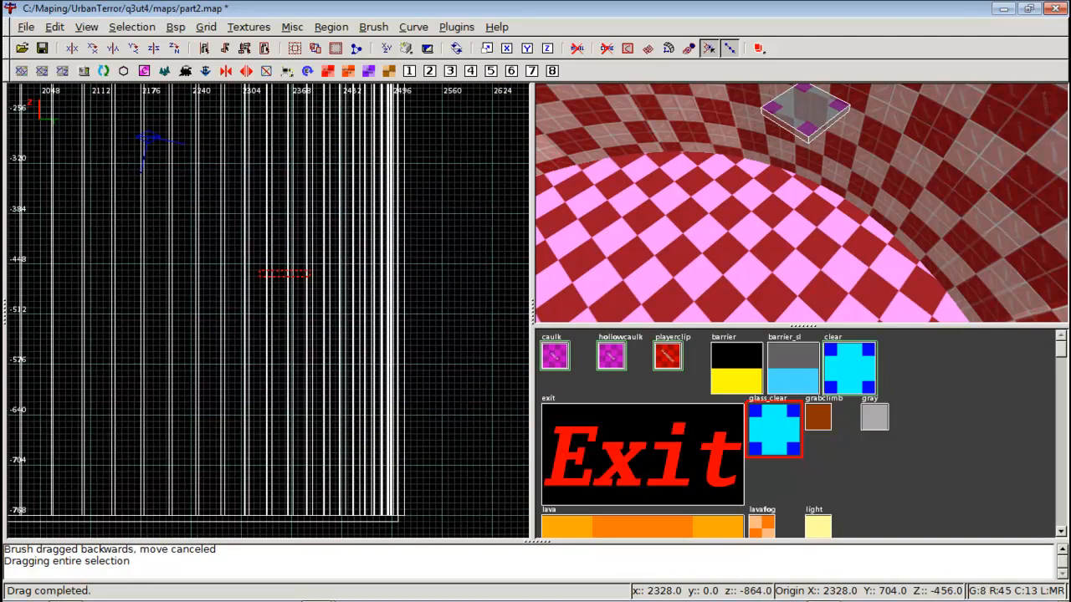
right_click_drag(269, 497, 269, 451)
left_click(289, 221)
mouse_move(290, 222)
left_mouse_down()
mouse_move(292, 402)
mouse_move(303, 407)
mouse_move(305, 371)
mouse_move(292, 477)
left_mouse_up()
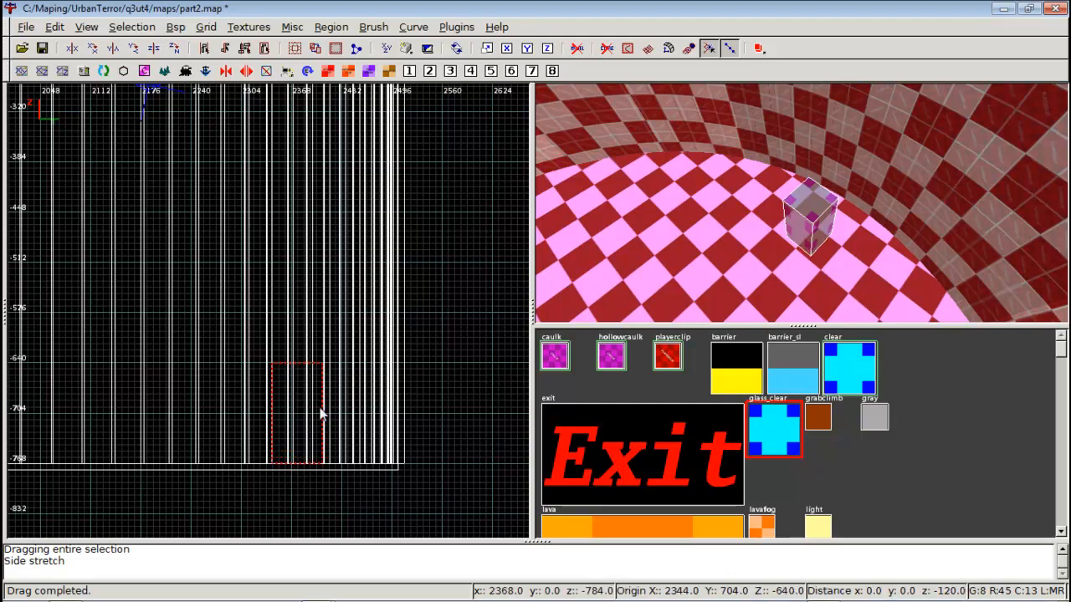
Move the brush closer to the curved wall, placing its origin at X 2368, Y 704, and inspect it in 3D
key("ctrl+Tab")
key("ctrl+Tab")
mouse_move(285, 316)
left_mouse_down()
mouse_move(303, 313)
mouse_move(293, 310)
left_mouse_up()
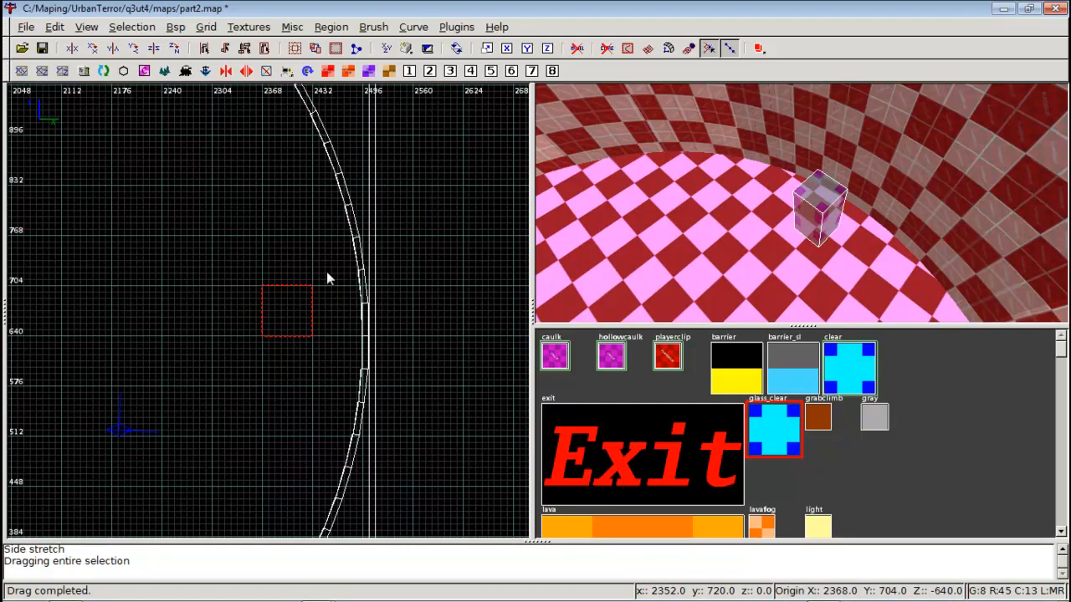
key("ctrl+Tab")
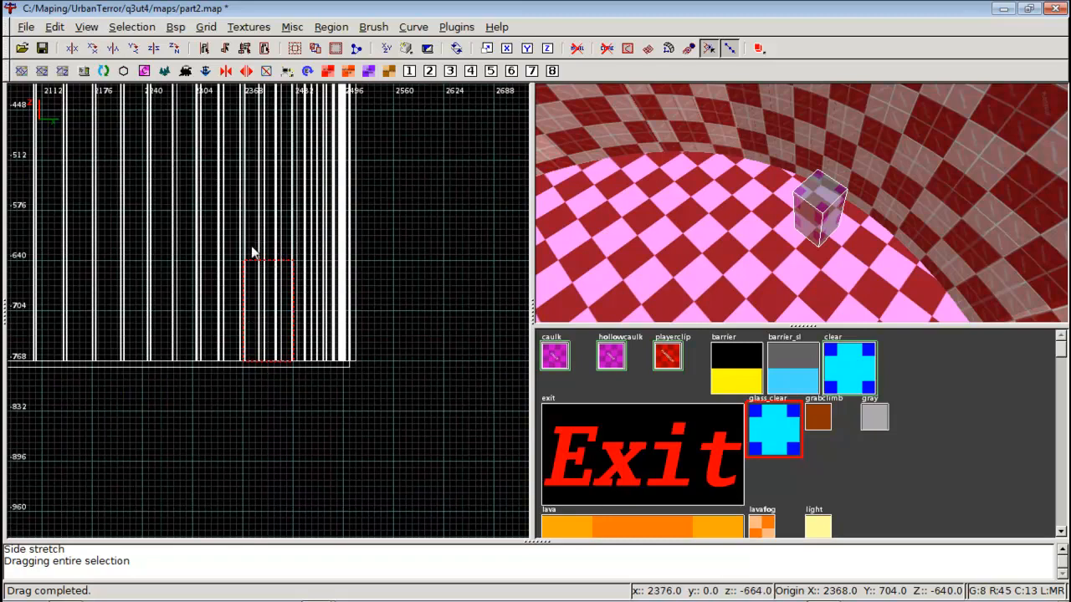
right_click(843, 176)
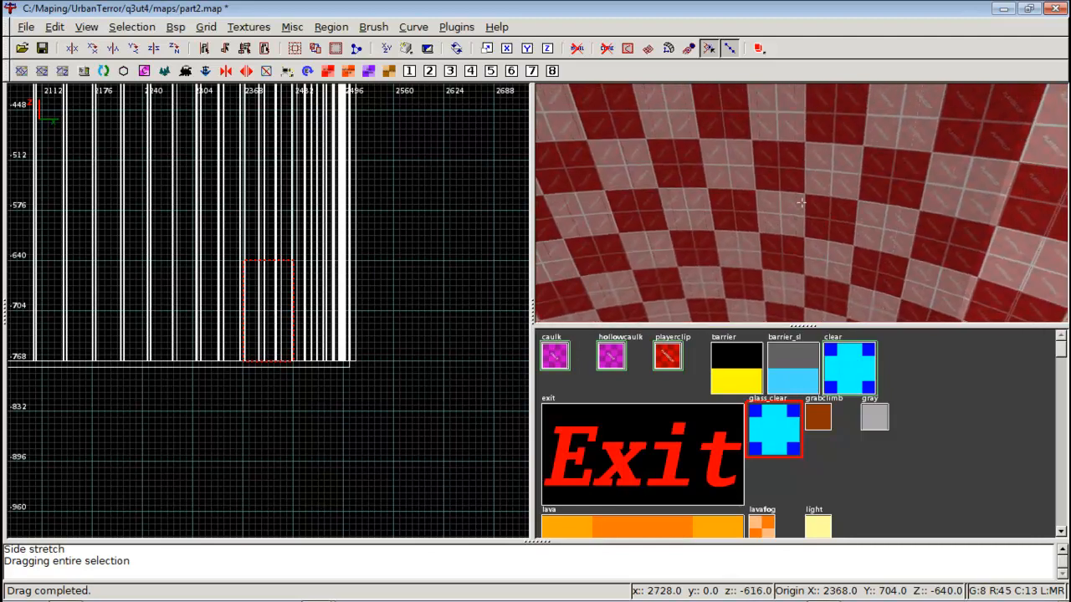
key("Up")
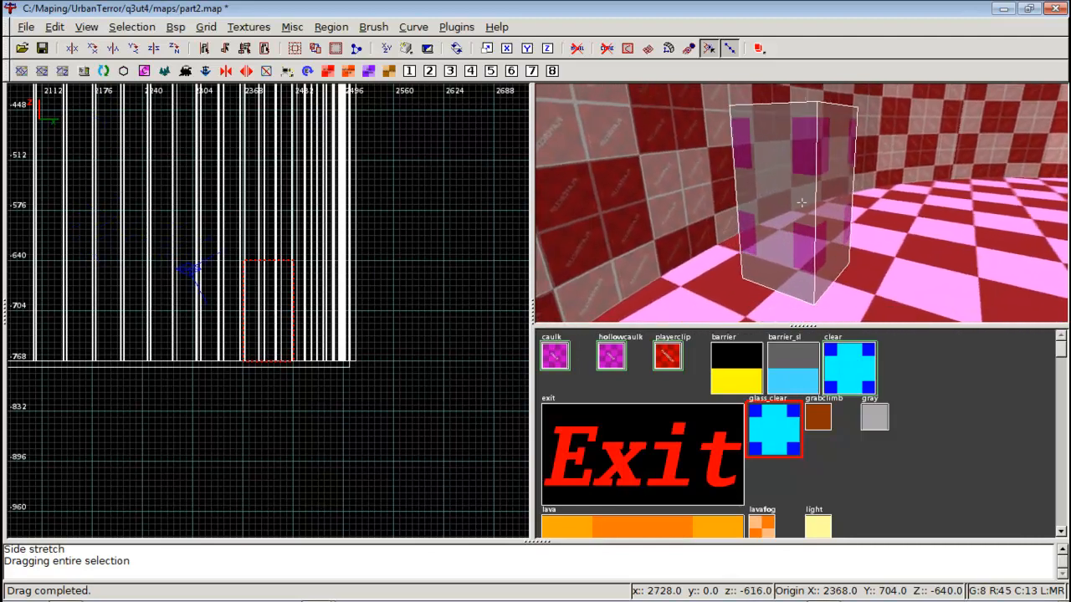
key("Down")
right_click(801, 202)
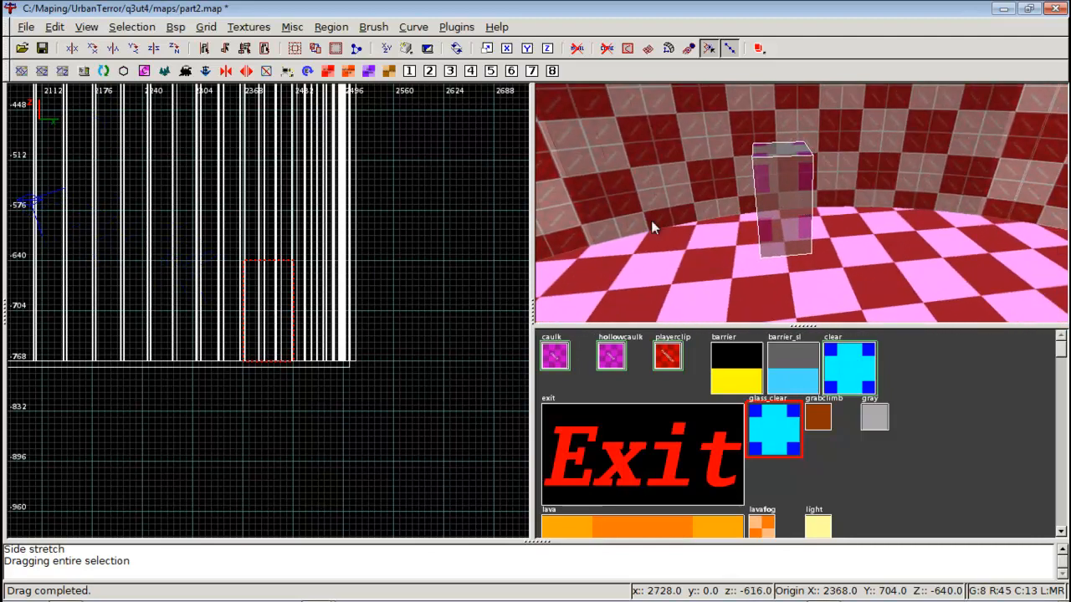
Stretch the brush's footprint by 8 units in X and Y to about 72 by 72 units
key("ctrl+Tab")
scroll(294, 266, "up", 2)
left_click_drag(278, 231, 279, 224)
left_click_drag(337, 292, 346, 292)
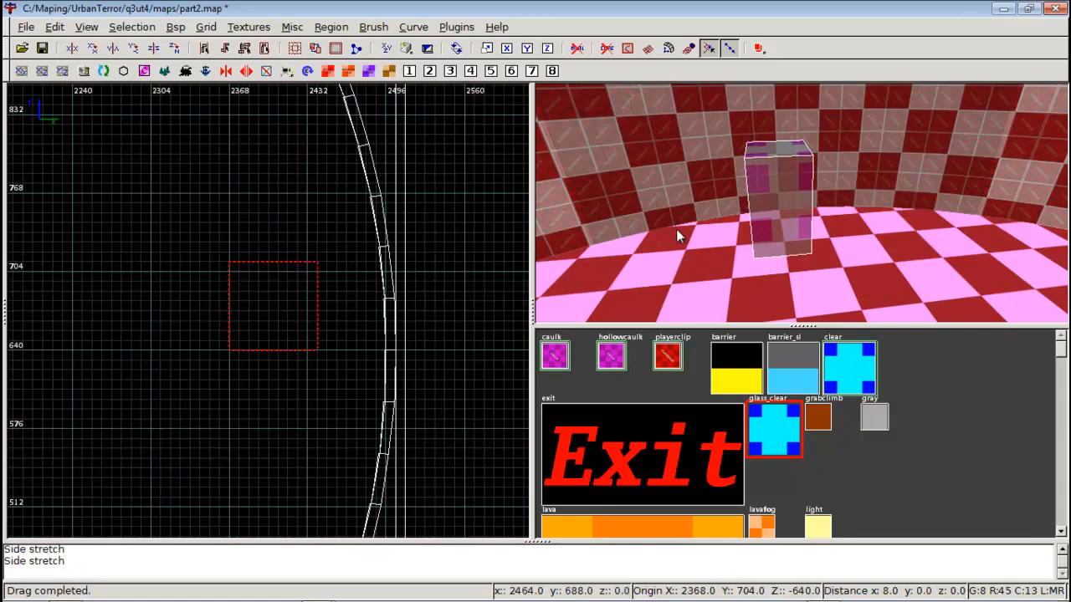
right_click(676, 229)
key("Up")
key("Down")
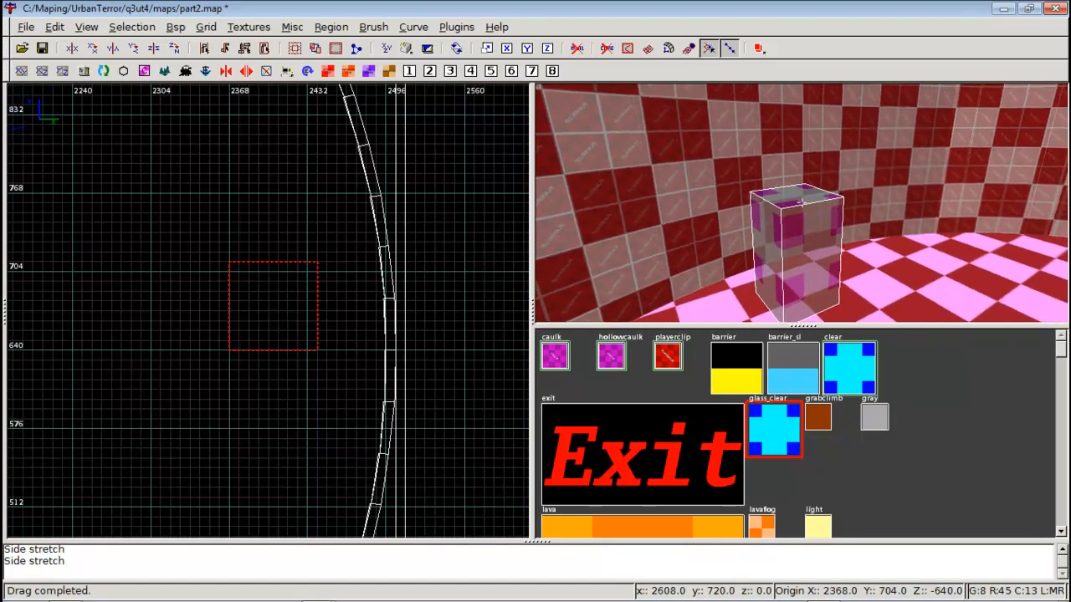
right_click(801, 204)
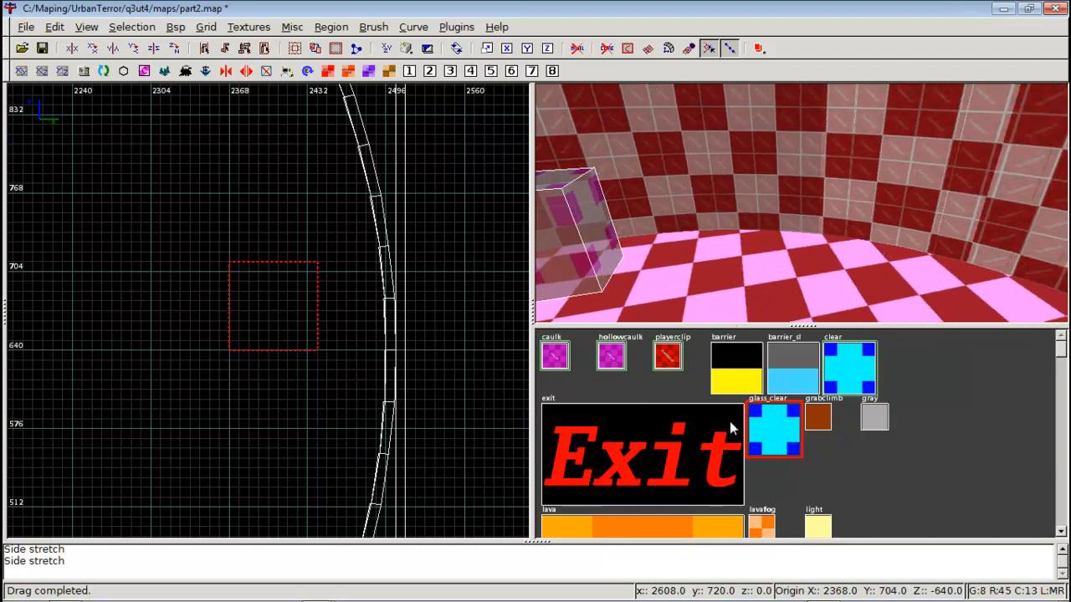
Apply the starry portal texture to the brush and deselect it
key("Left")
key("Right")
scroll(783, 406, "down", 3)
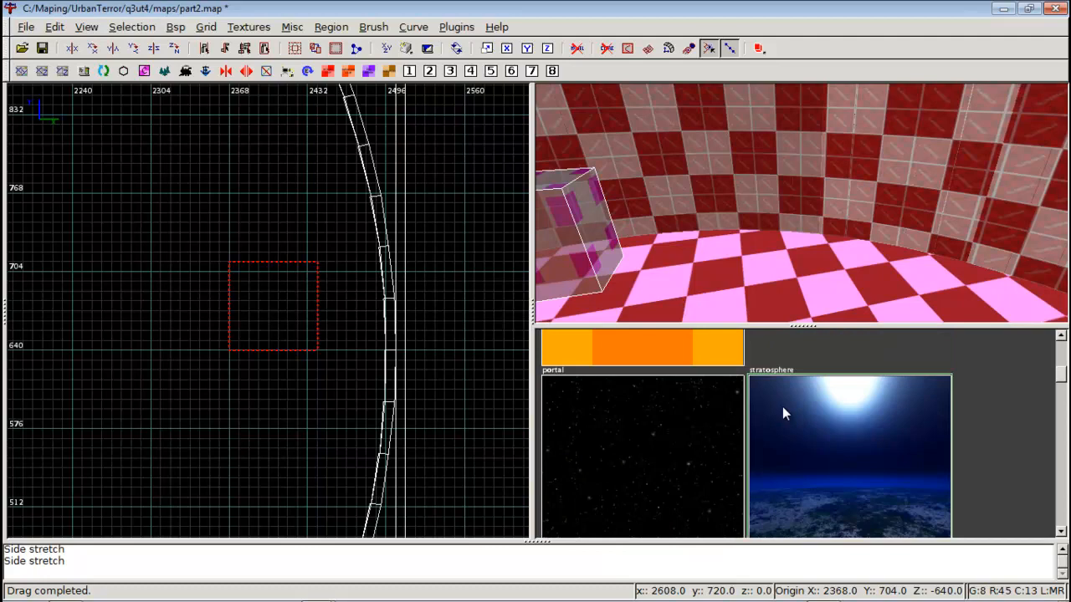
left_click(627, 439)
key("Left")
right_click(801, 203)
key("Escape")
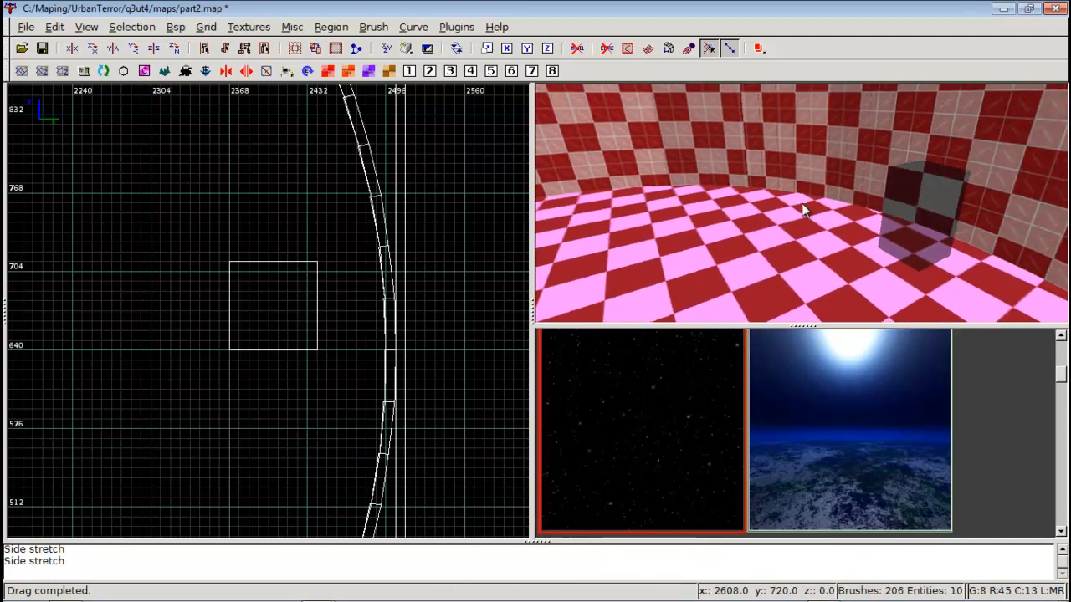
Select the portal brush and enlarge its footprint to 80 by 80 units
right_click(801, 205)
key("Up")
key("Right")
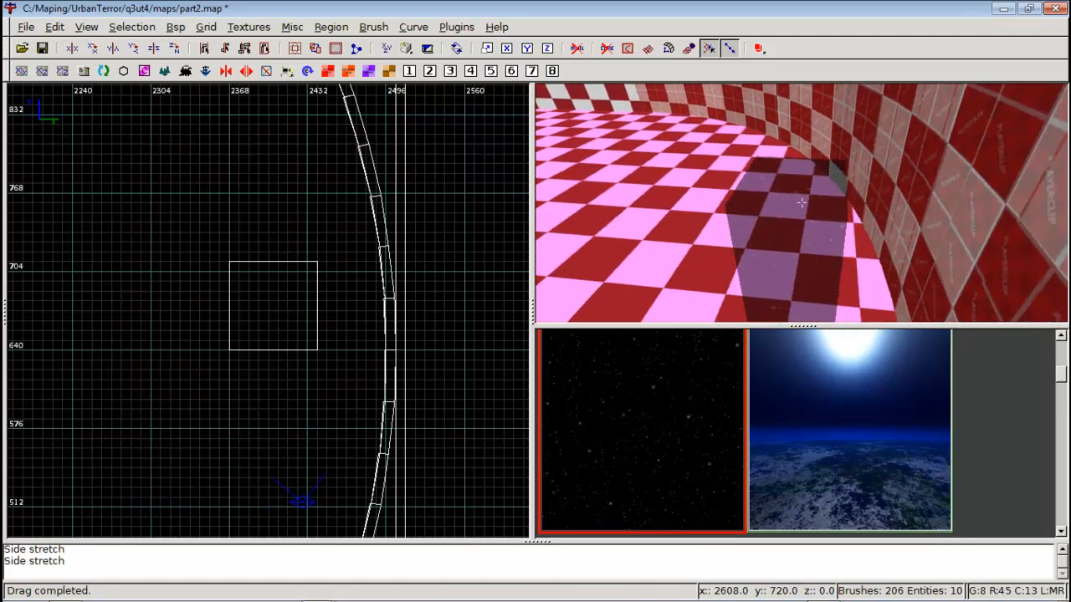
right_click(801, 202)
left_click(800, 206, "shift")
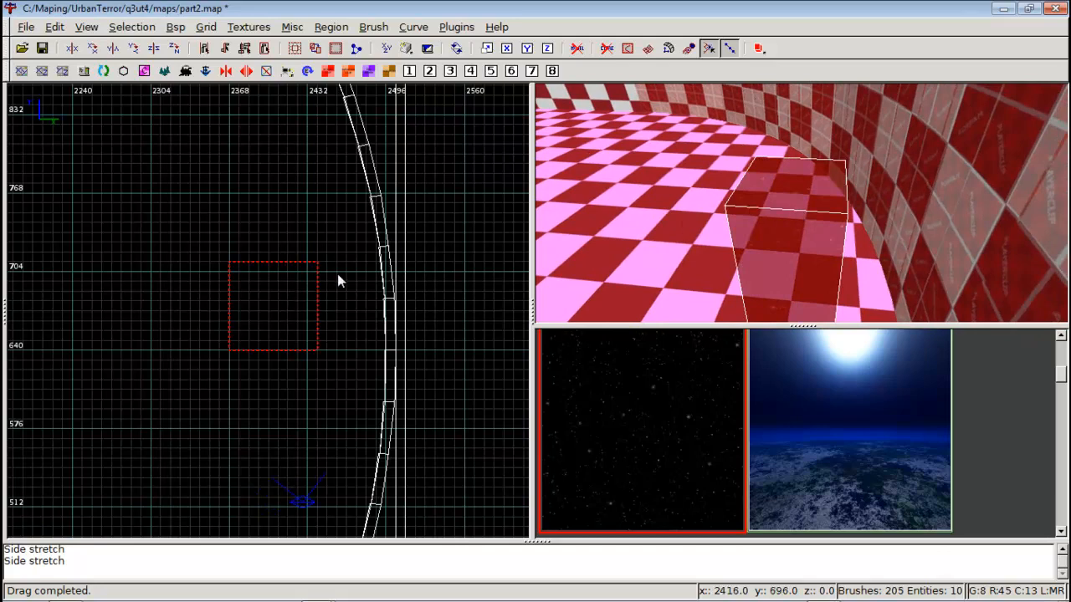
left_click_drag(337, 275, 344, 275)
left_click_drag(296, 239, 295, 231)
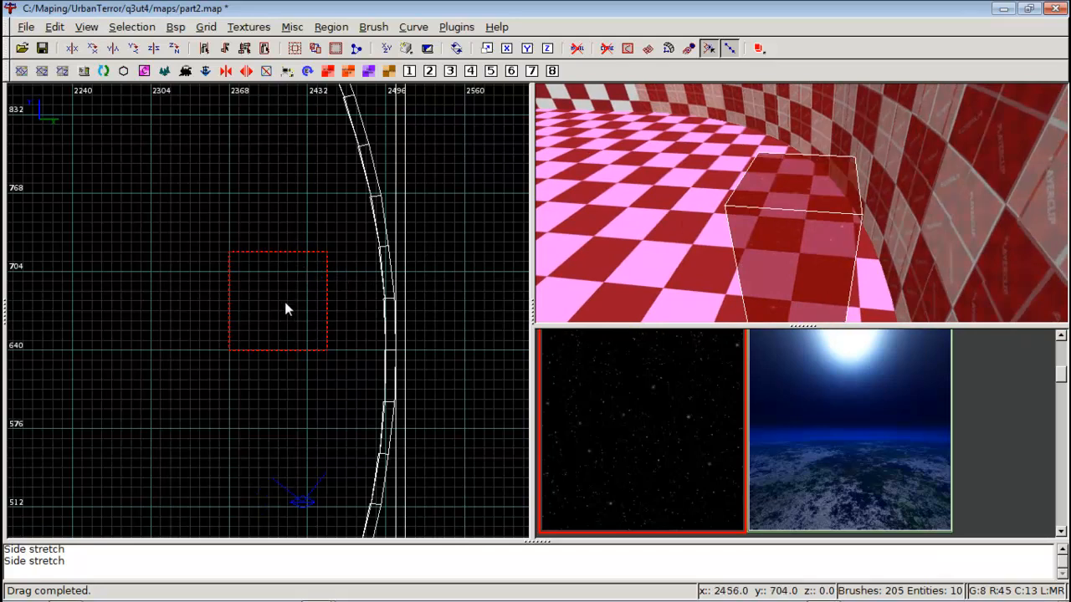
Duplicate the portal brush in place and give the copy the trigger texture from the acommon set
key("space")
mouse_move(307, 308)
left_mouse_down()
mouse_move(278, 317)
mouse_move(296, 299)
left_mouse_up()
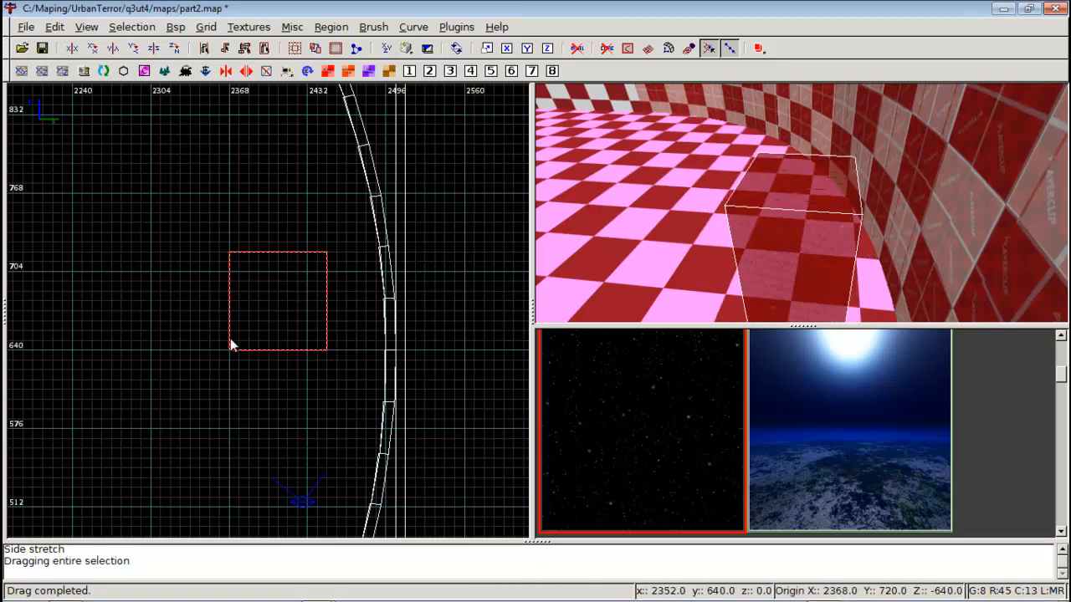
scroll(682, 384, "up", 5)
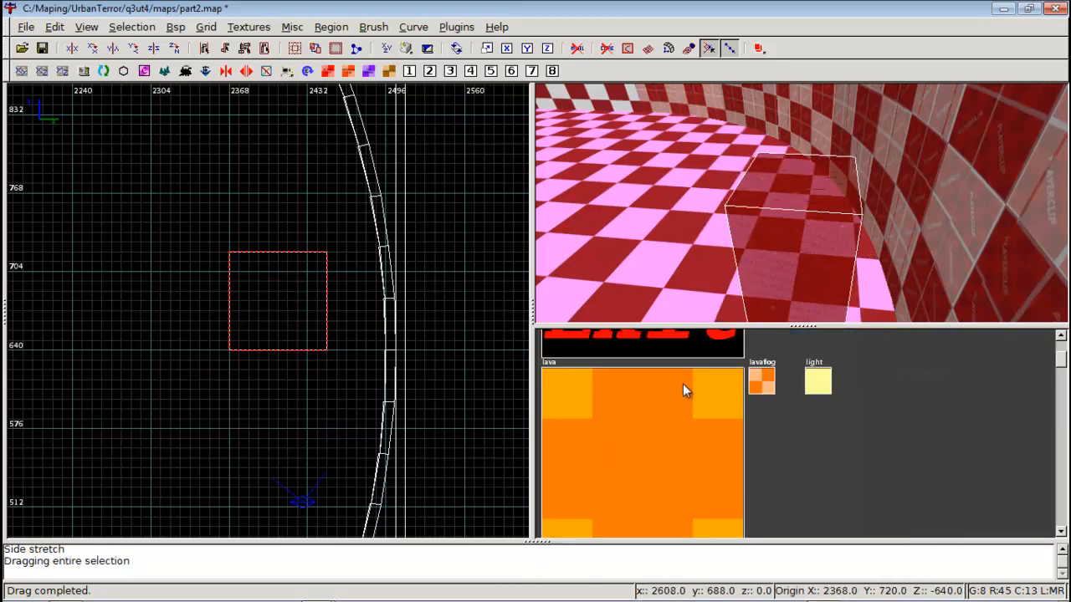
left_click(255, 27)
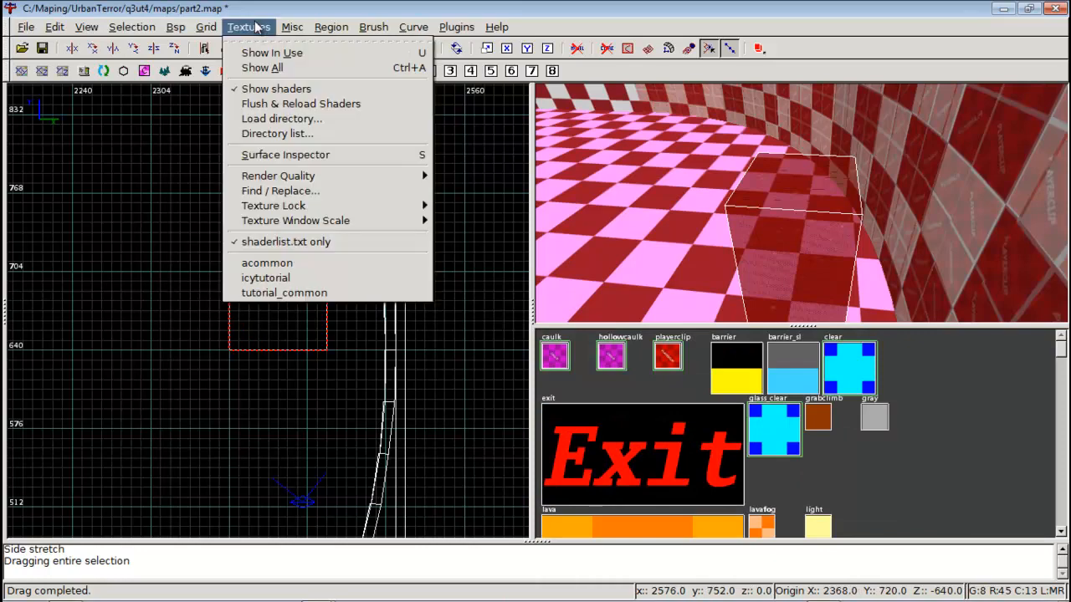
left_click(308, 264)
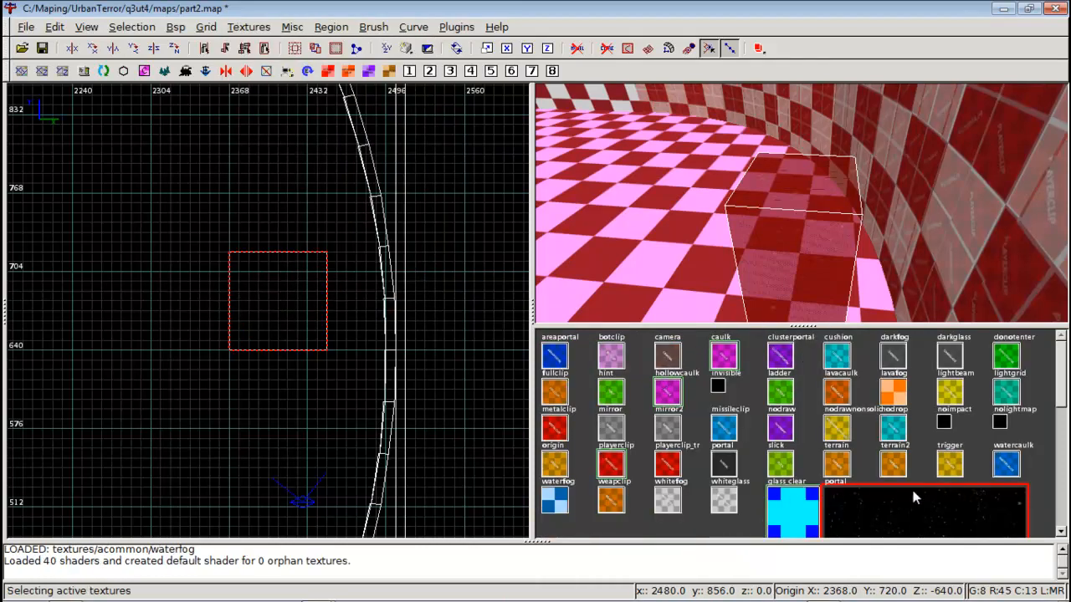
left_click(956, 468)
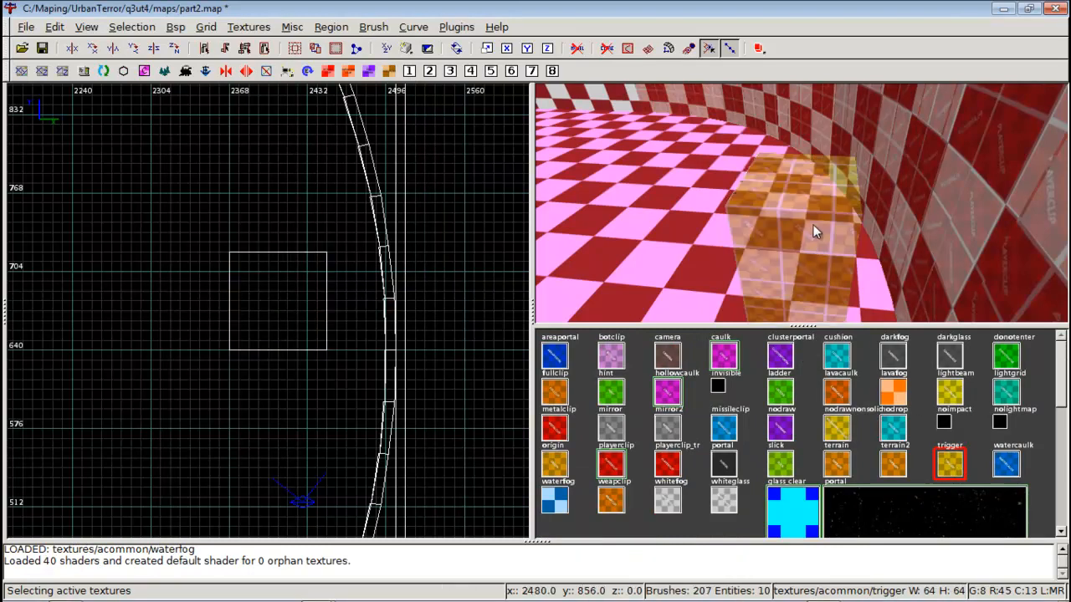
Select only the trigger-textured brush out of the two overlapping brushes
left_click(809, 201, "shift")
left_click(423, 254)
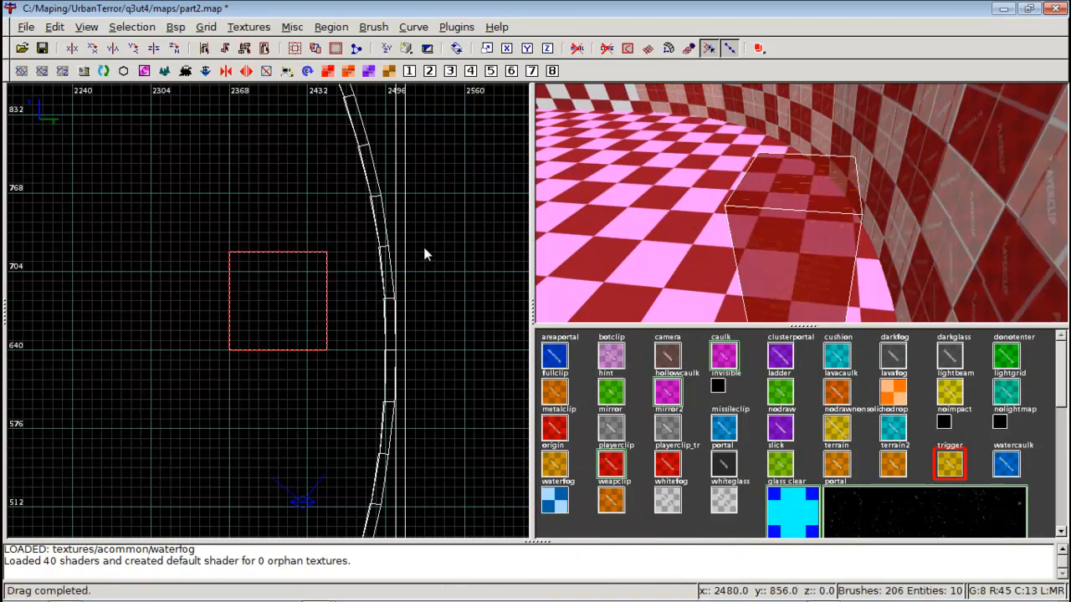
left_click(753, 243, "shift")
left_click(846, 242, "shift")
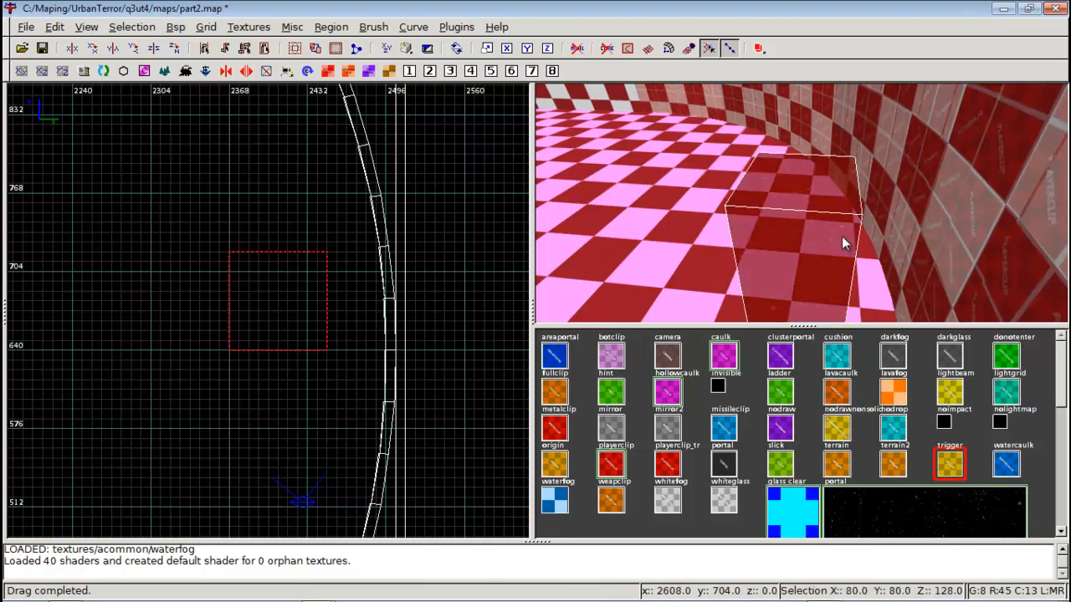
left_click(842, 236, "shift")
left_click(834, 241, "shift")
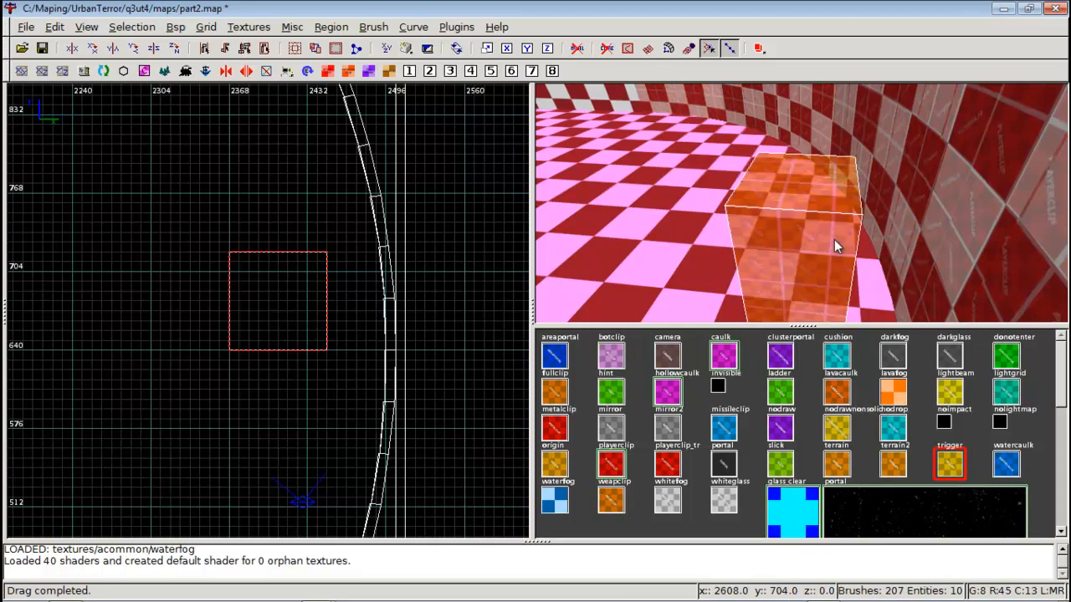
left_click(834, 242, "shift")
right_click(831, 250)
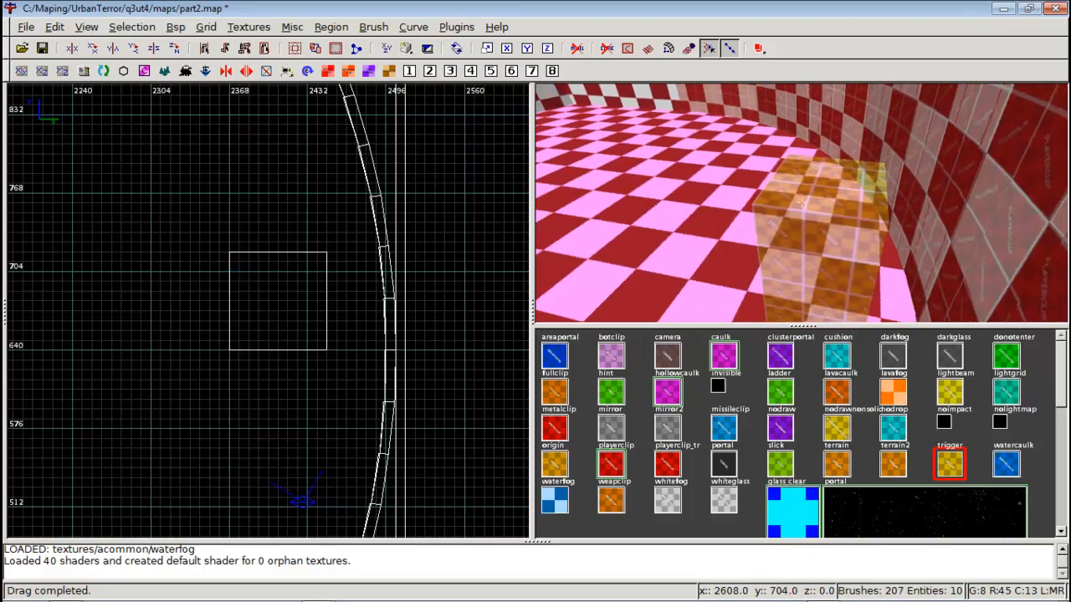
left_click(822, 193, "shift")
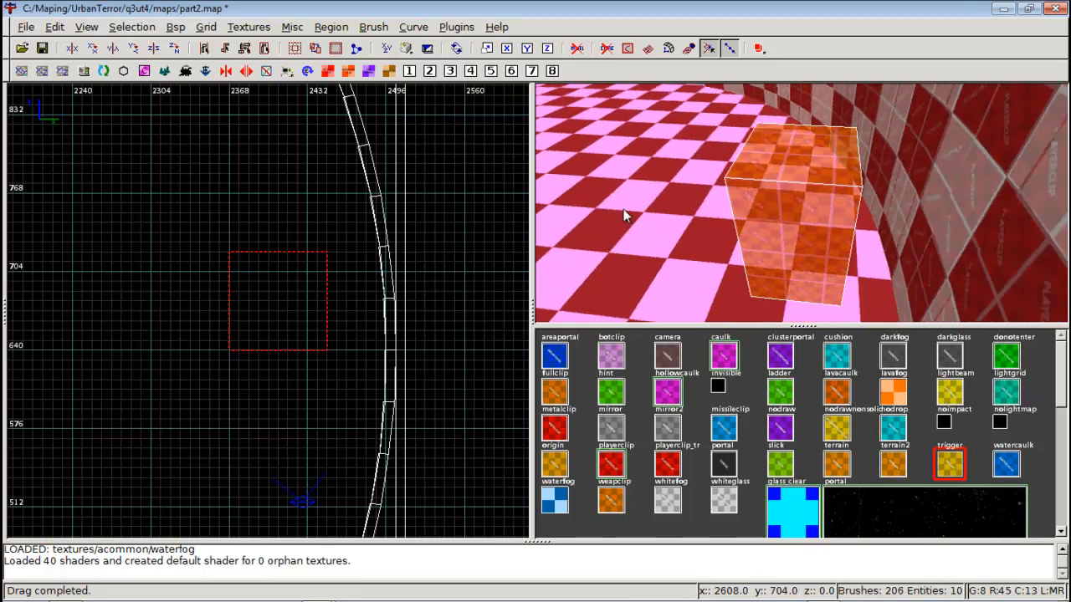
Convert the selected trigger brush into a trigger_teleport entity
key("n")
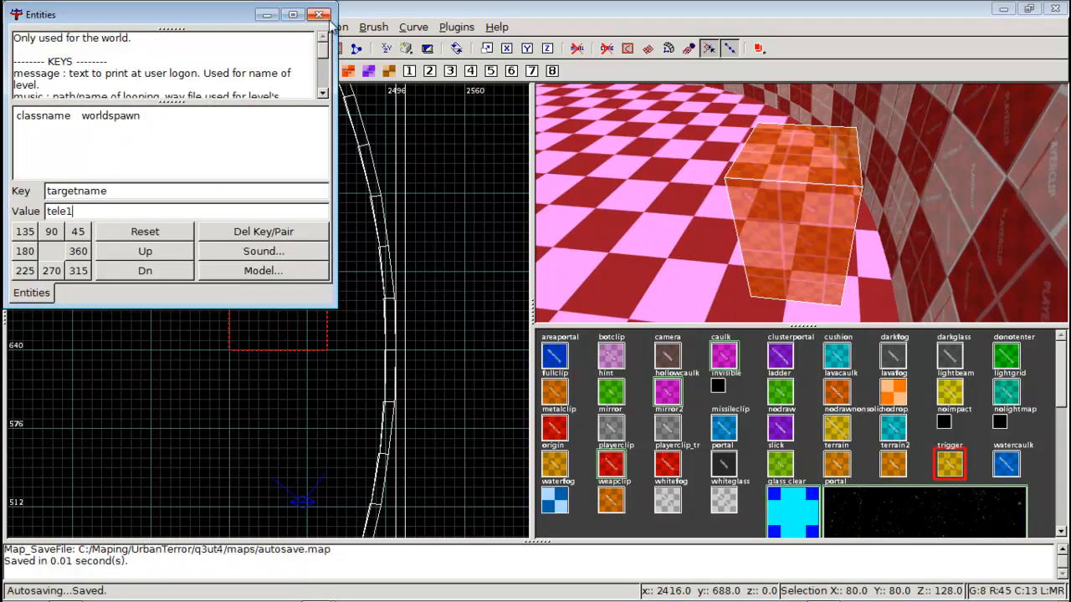
key("n")
right_click(308, 285)
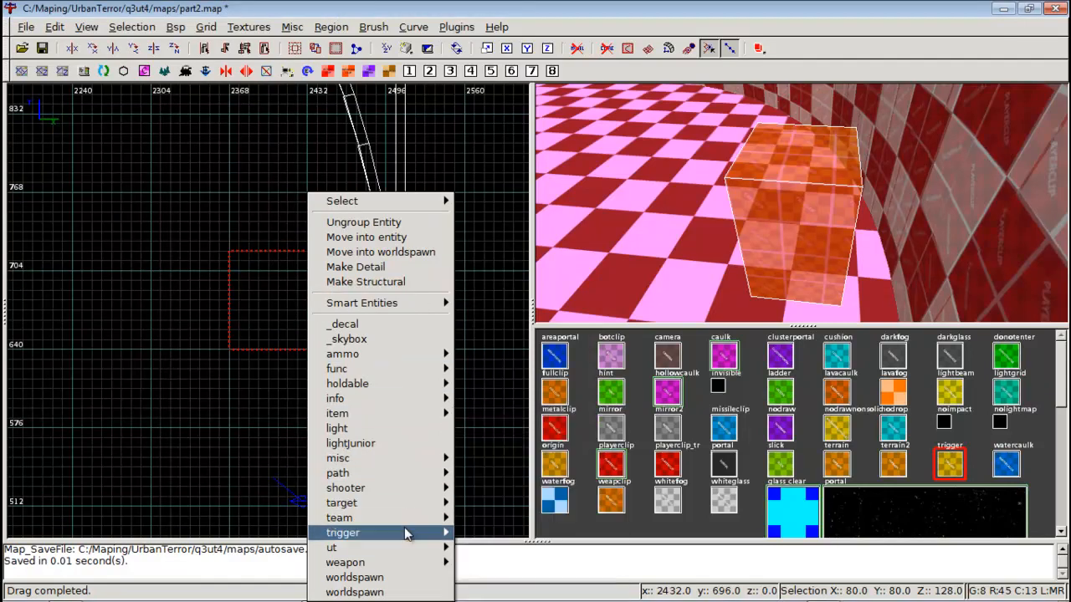
mouse_move(404, 532)
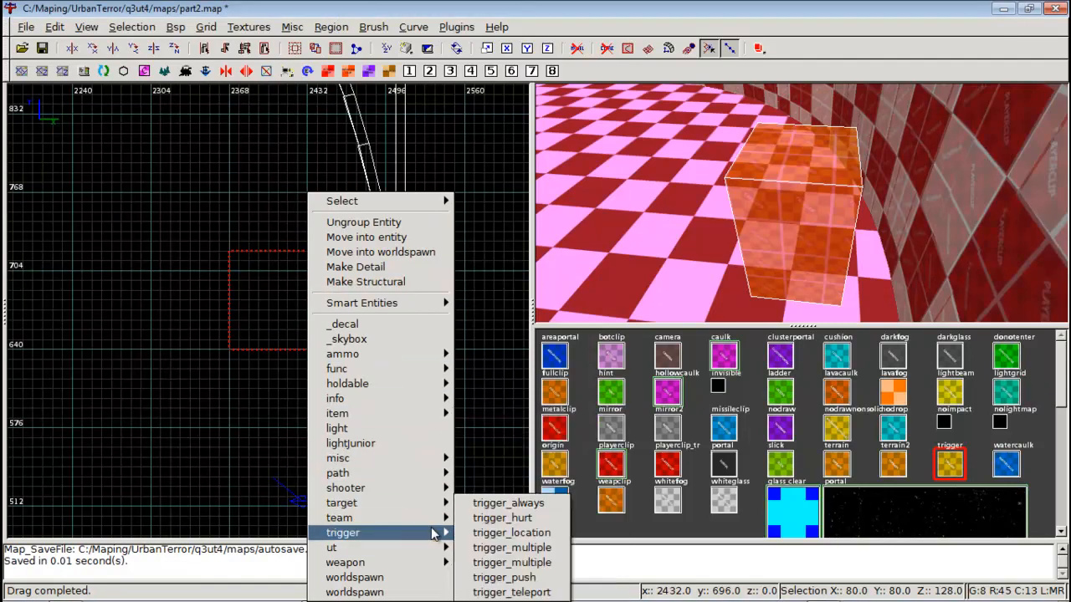
left_click(530, 592)
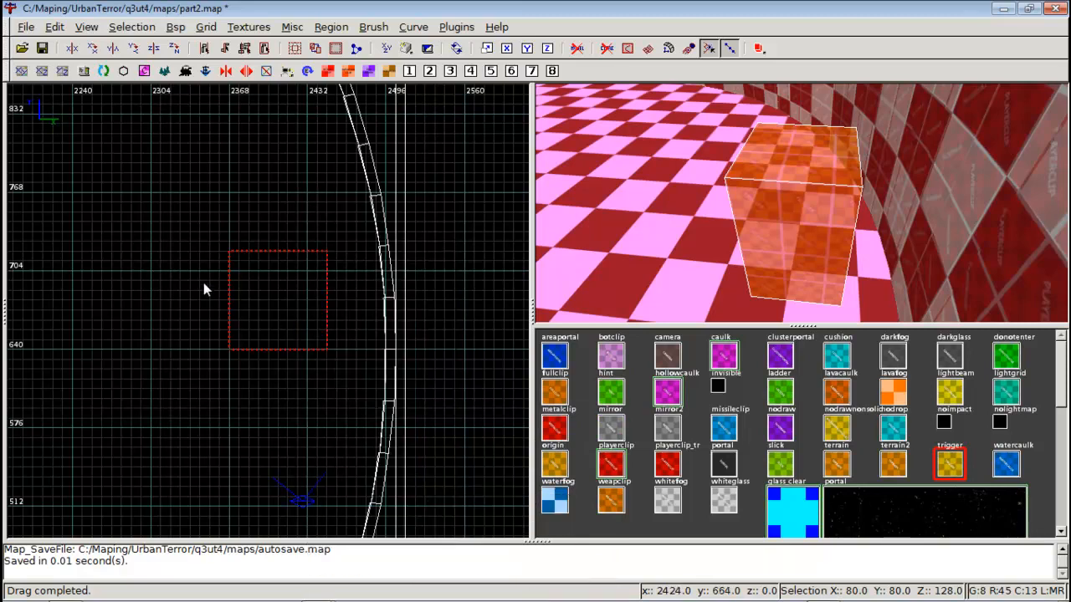
Give the trigger_teleport entity a target key with the value tele1 and close its properties
key("n")
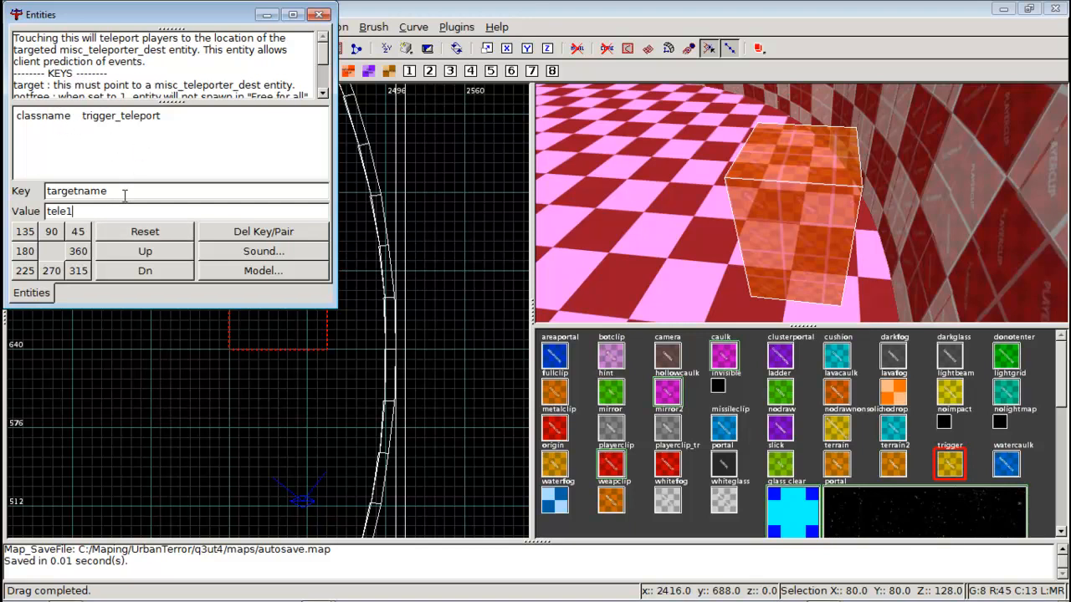
double_click(51, 192)
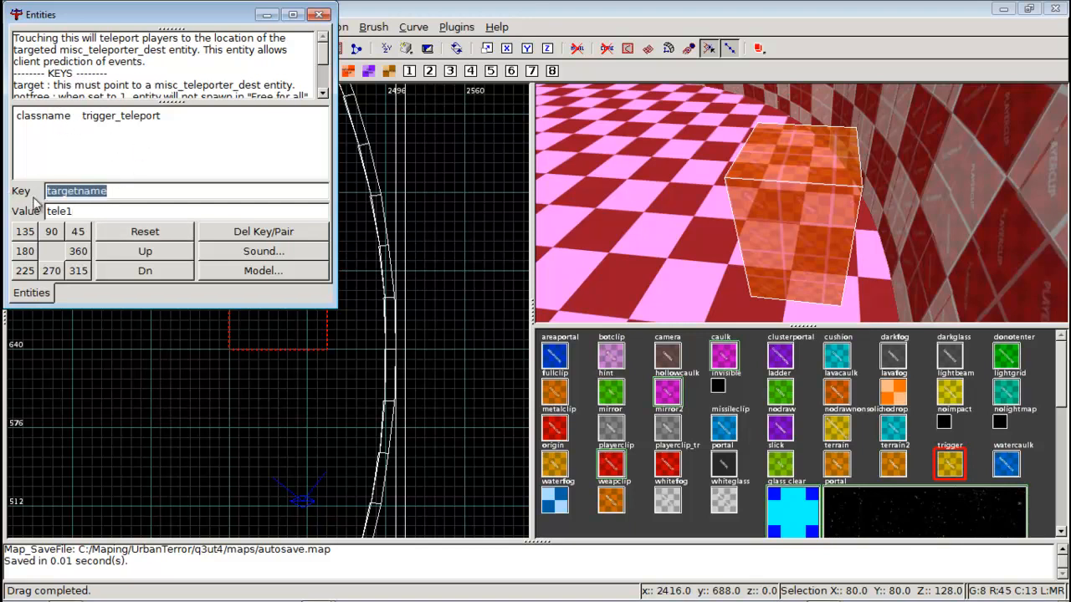
type("t")
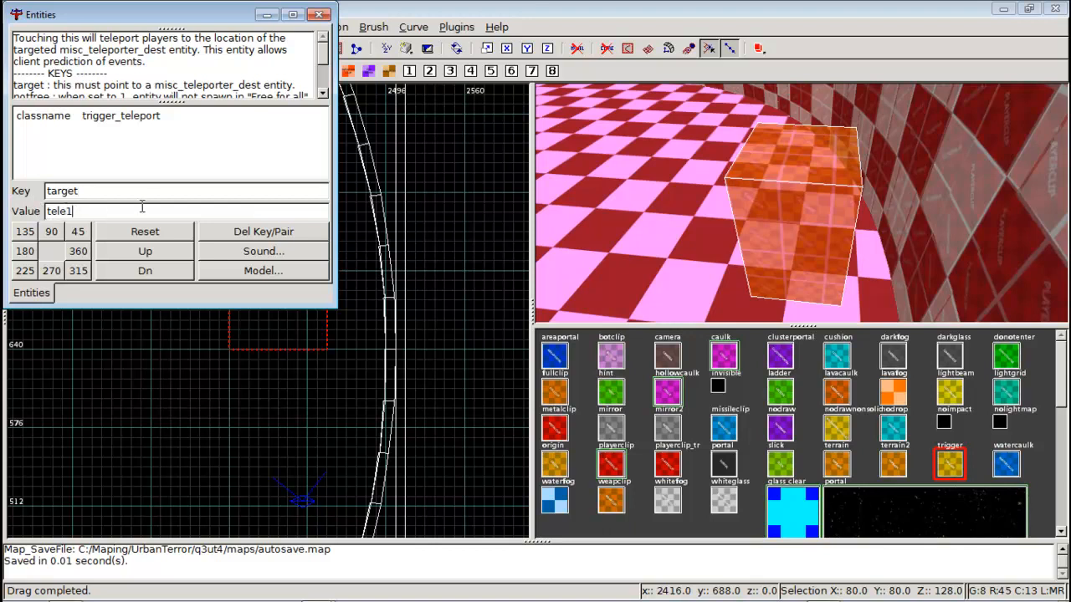
key("Return")
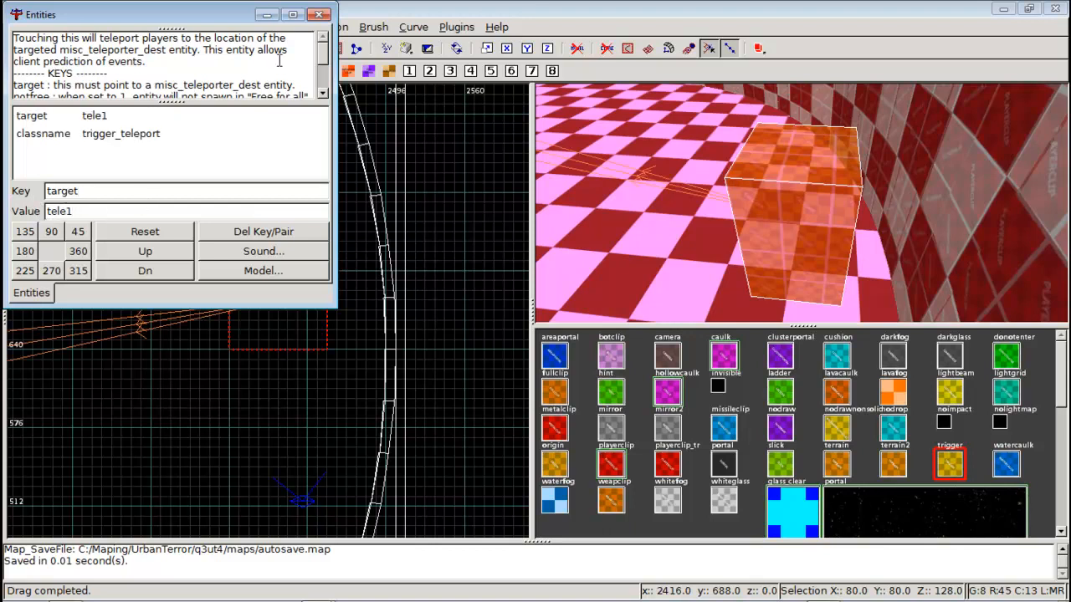
left_click(321, 15)
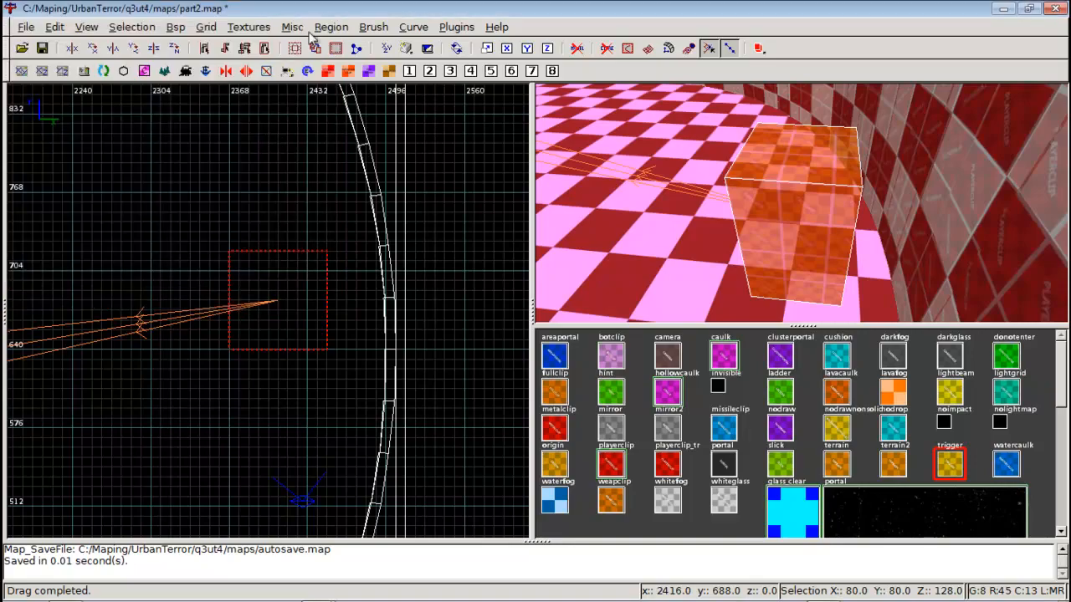
Add the overlapping portal brush in the round room to the selected trigger_teleport brush
scroll(196, 214, "down", 7)
scroll(183, 224, "down", 3)
right_click_drag(183, 224, 229, 235)
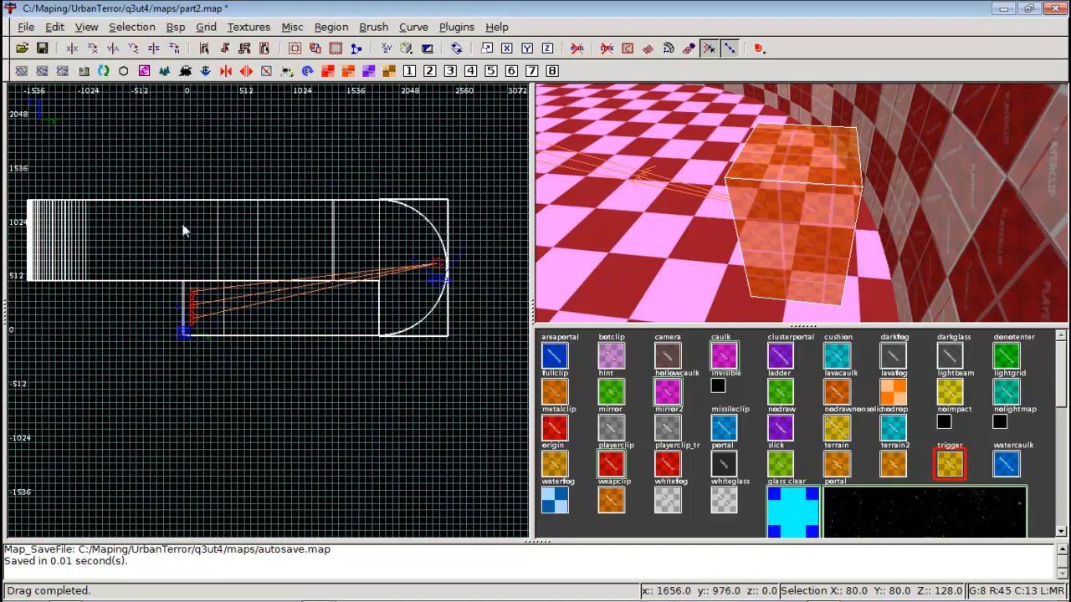
scroll(183, 225, "up", 3)
right_click(669, 209)
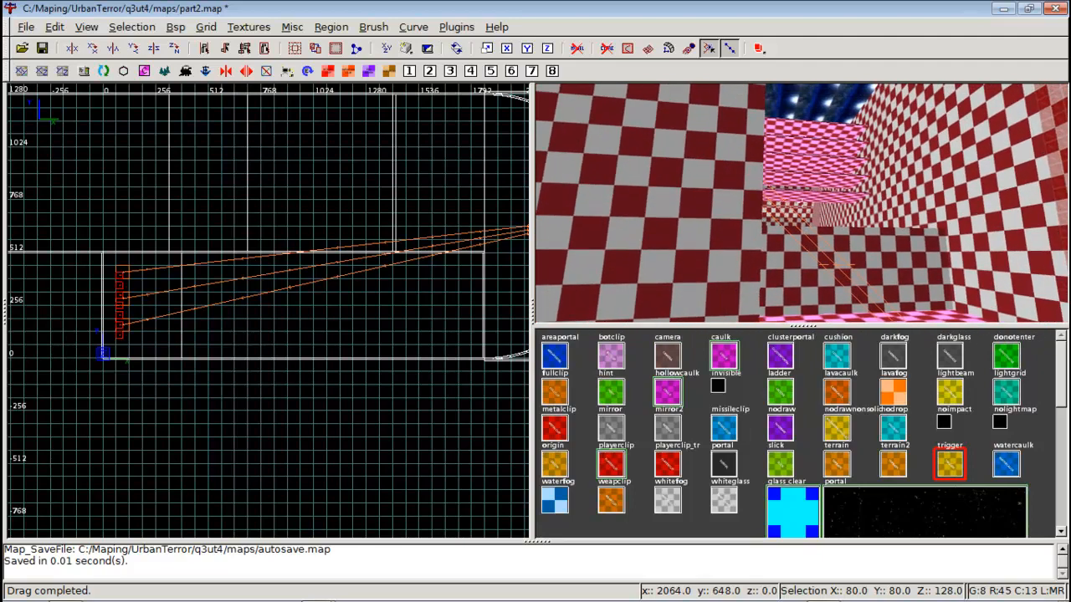
right_click(801, 211)
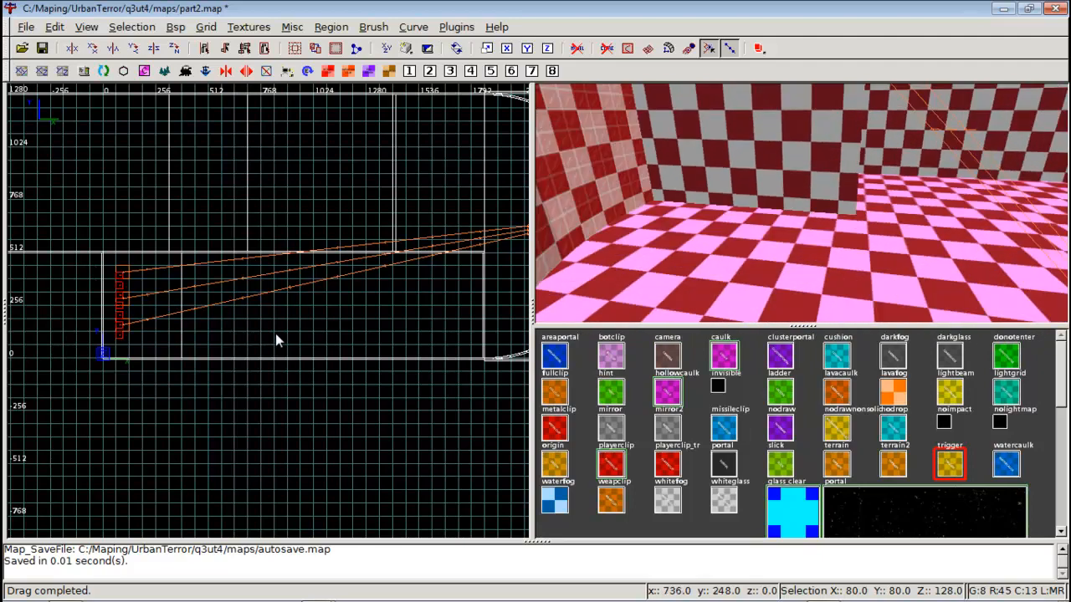
right_click(778, 231)
right_click(802, 209)
right_click(807, 230)
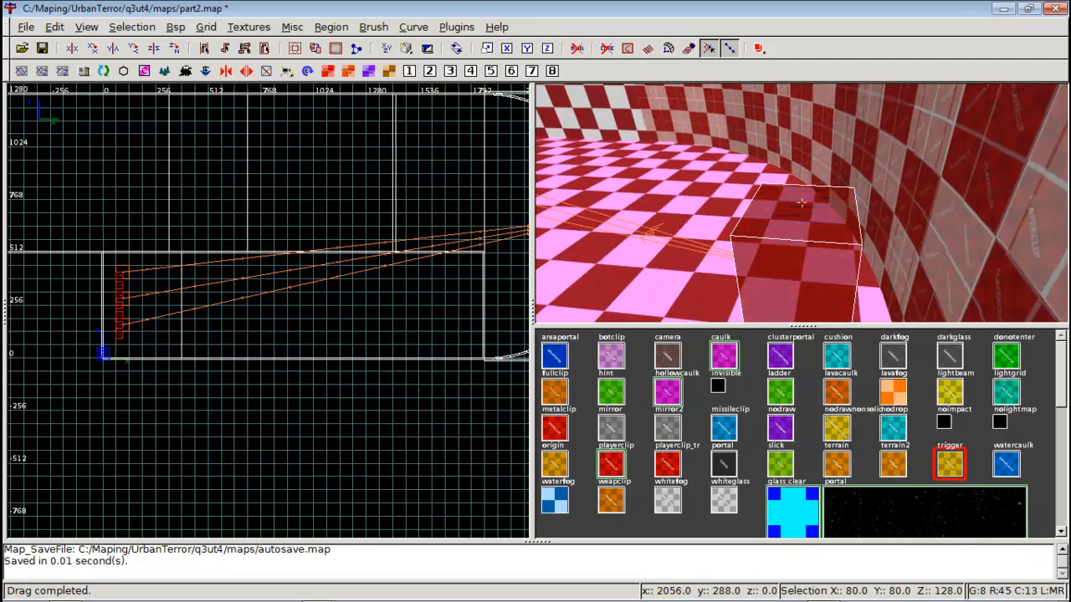
key("Left")
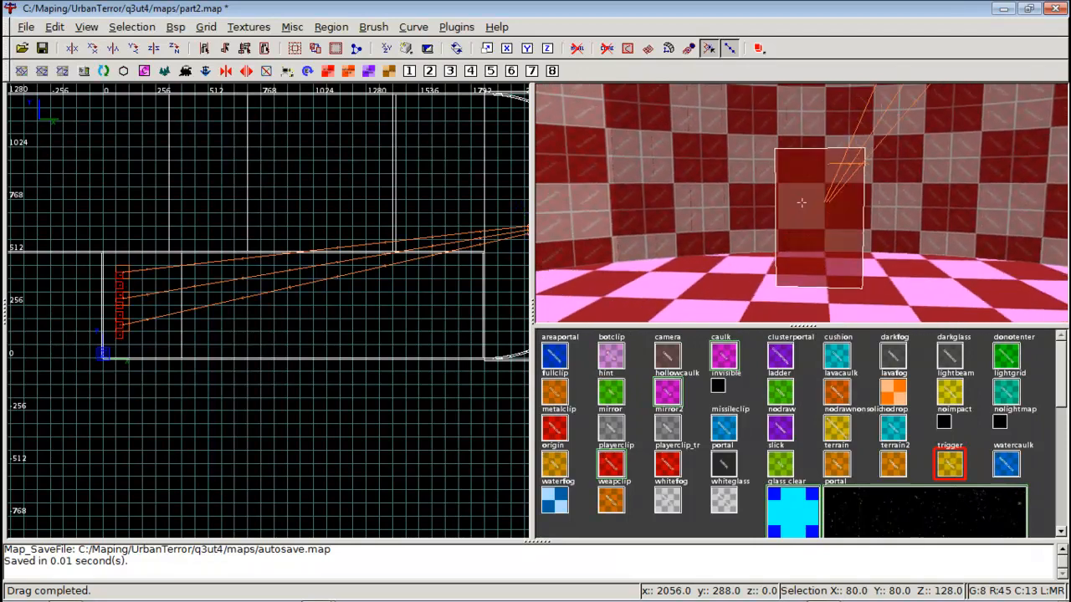
key("Right")
right_click(802, 202)
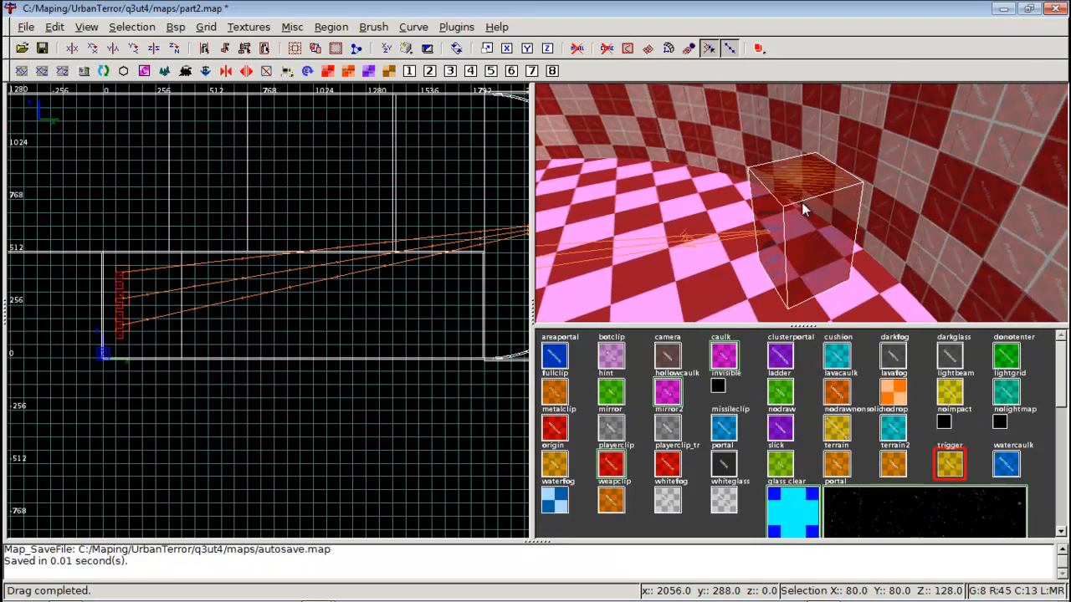
left_click(810, 218, "shift")
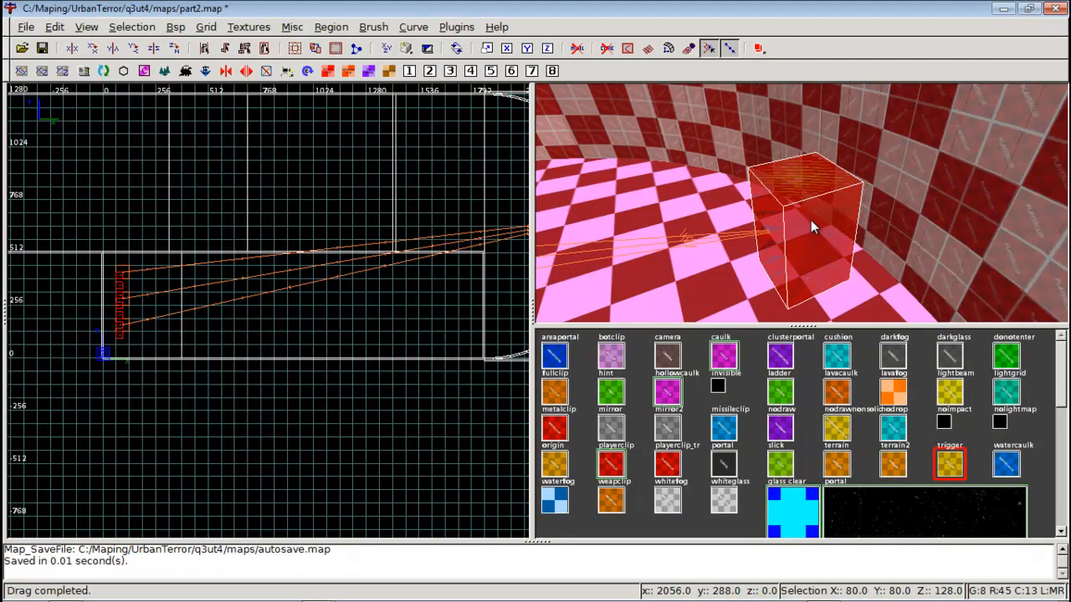
Duplicate the selected portal and trigger brushes and move the copy against the long wall at X -392, Y 1280
mouse_move(244, 279)
right_mouse_down()
mouse_move(6, 396)
mouse_move(98, 401)
right_mouse_up()
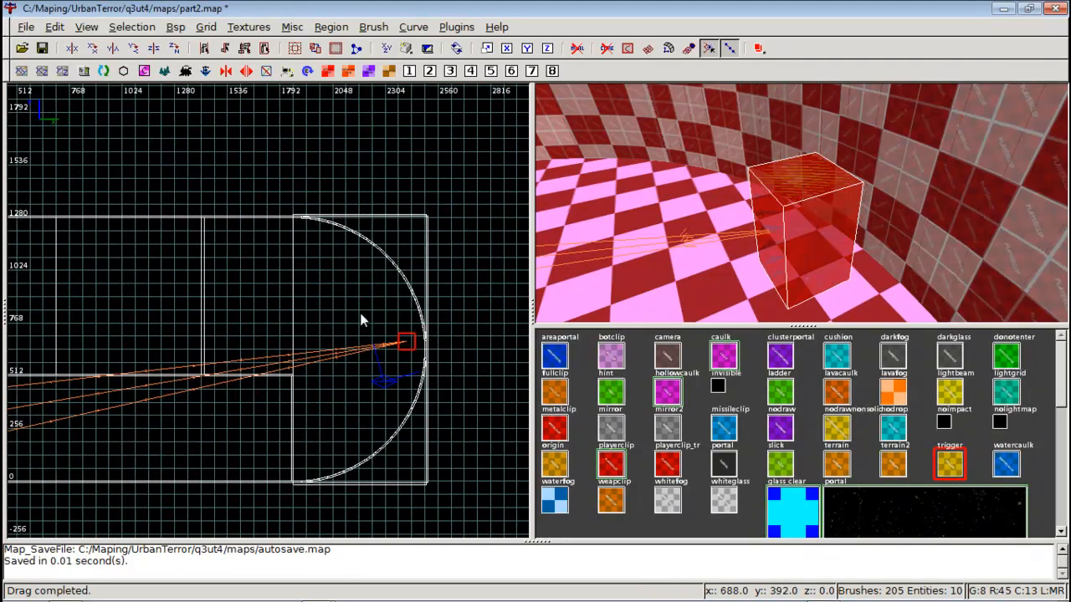
key("space")
left_click_drag(407, 342, 77, 290)
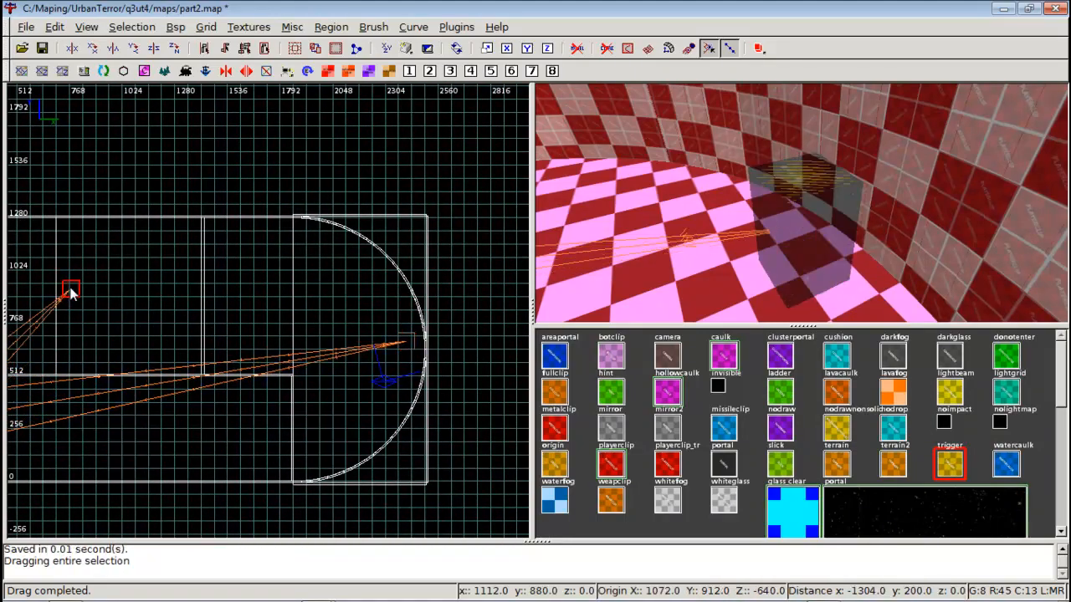
mouse_move(77, 289)
right_mouse_down()
mouse_move(320, 285)
mouse_move(502, 317)
right_mouse_up()
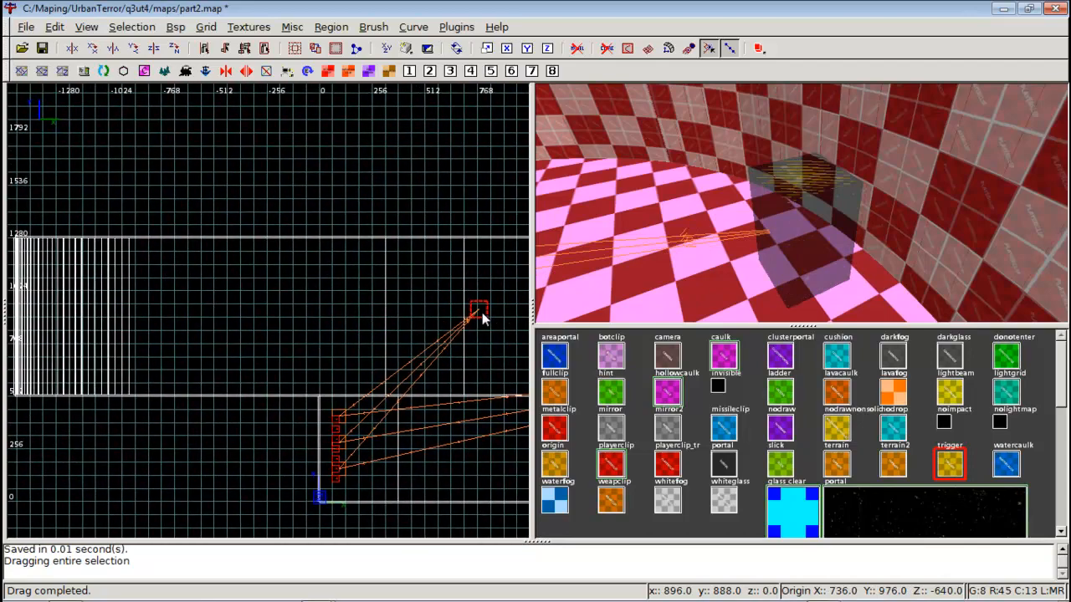
mouse_move(483, 316)
left_mouse_down()
mouse_move(394, 304)
mouse_move(244, 255)
left_mouse_up()
scroll(245, 256, "up", 2)
scroll(261, 287, "up", 4)
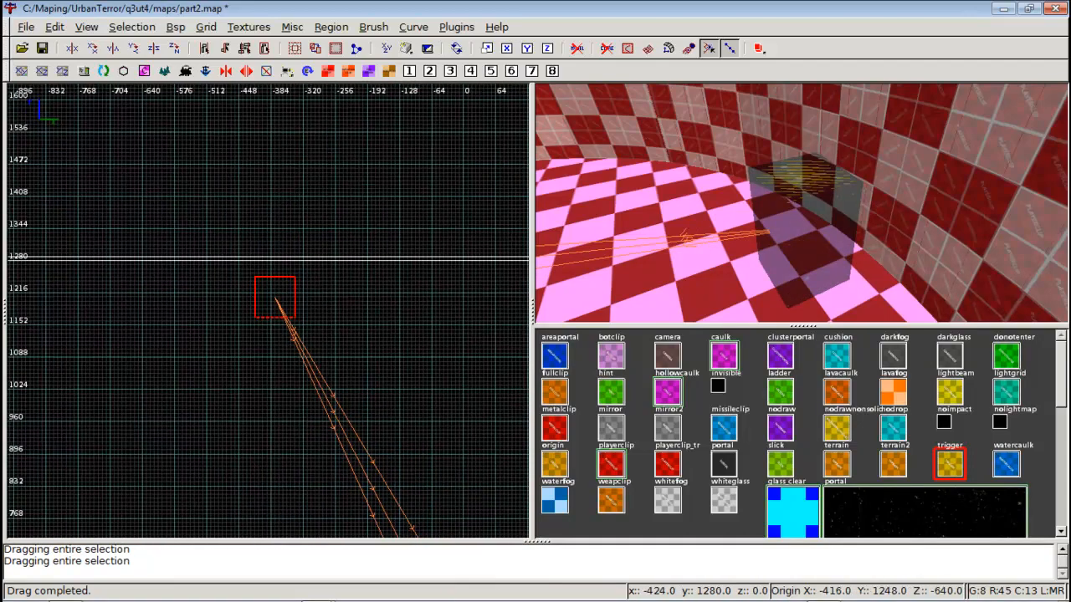
left_click_drag(274, 352, 288, 329)
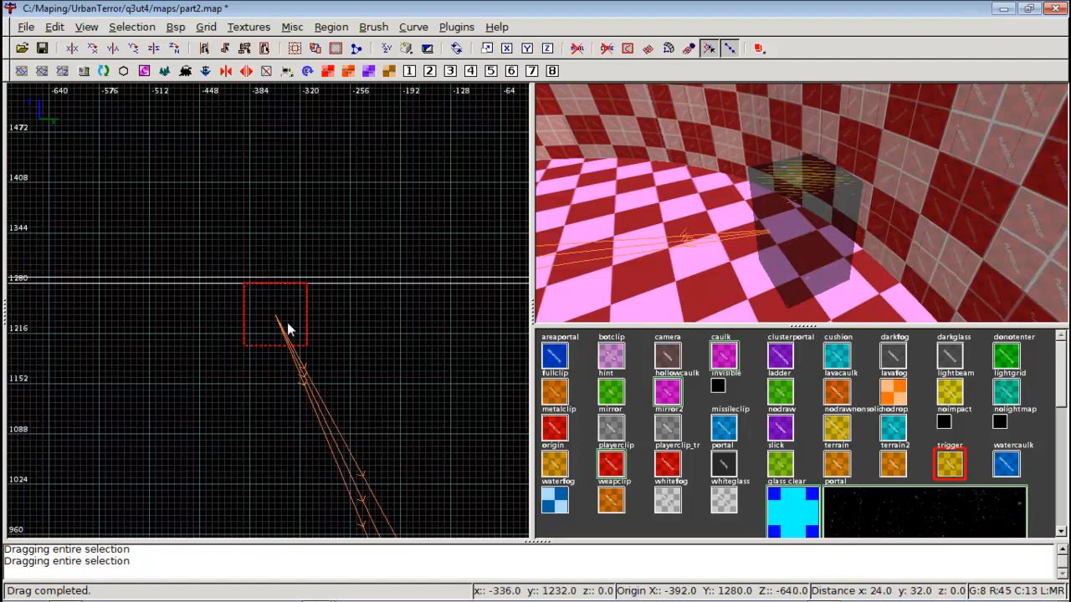
Flatten the copied teleporter in a side view to a slab about 8 units thick with its upper face at Z -648
key("ctrl+Tab")
mouse_move(289, 321)
right_mouse_down()
mouse_move(306, 265)
mouse_move(290, 345)
right_mouse_up()
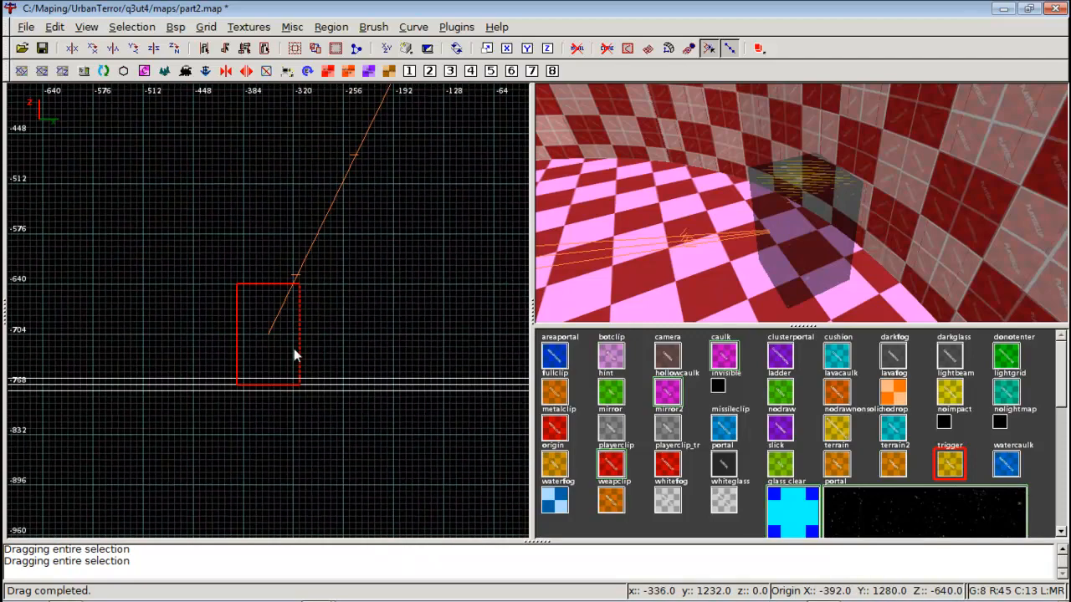
mouse_move(270, 411)
left_mouse_down()
mouse_move(256, 374)
mouse_move(262, 313)
mouse_move(280, 313)
mouse_move(285, 296)
left_mouse_up()
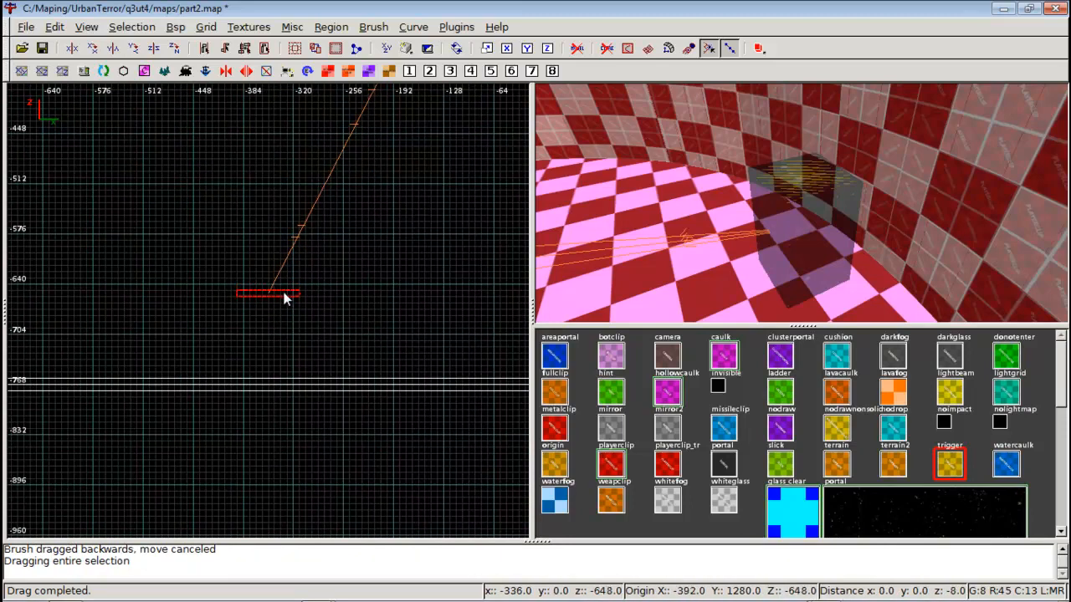
Move the flattened teleporter slab along the wall to X 56, straight across from the teleporter destinations
right_click(636, 220)
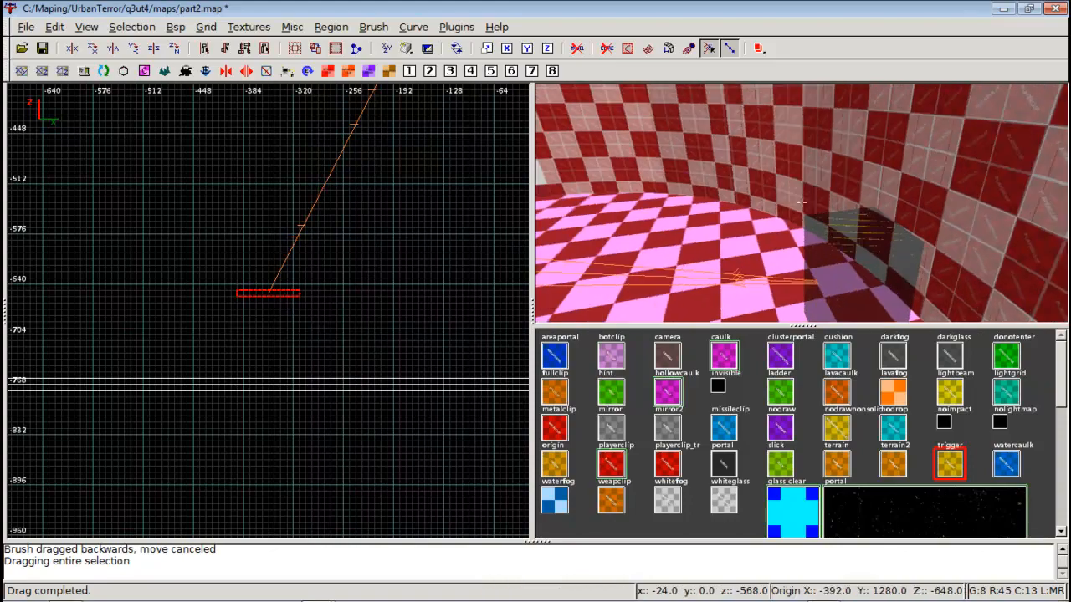
key("Up")
key("Up")
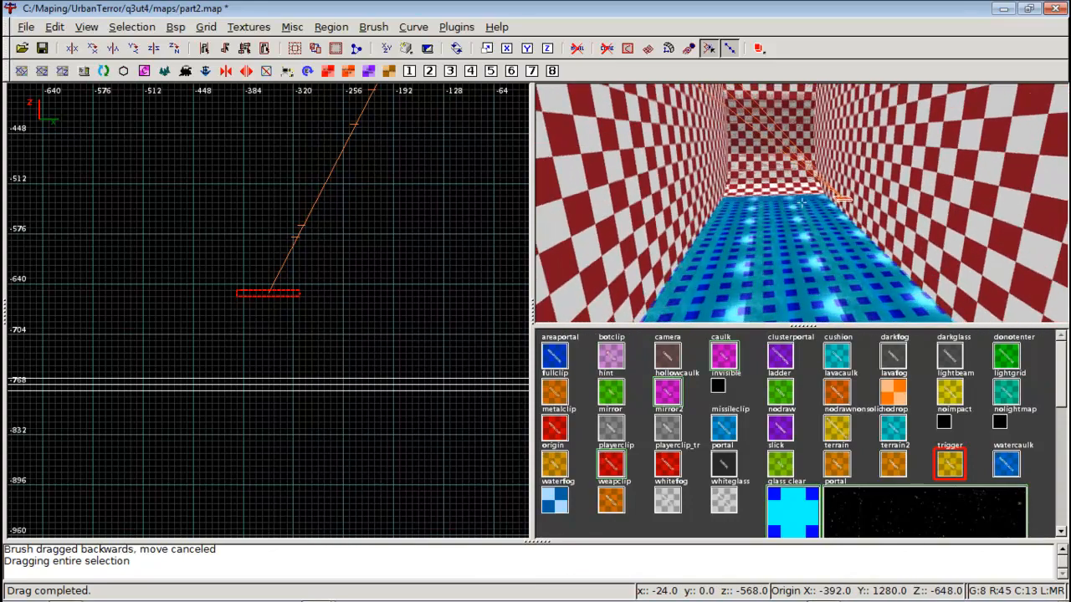
key("Up")
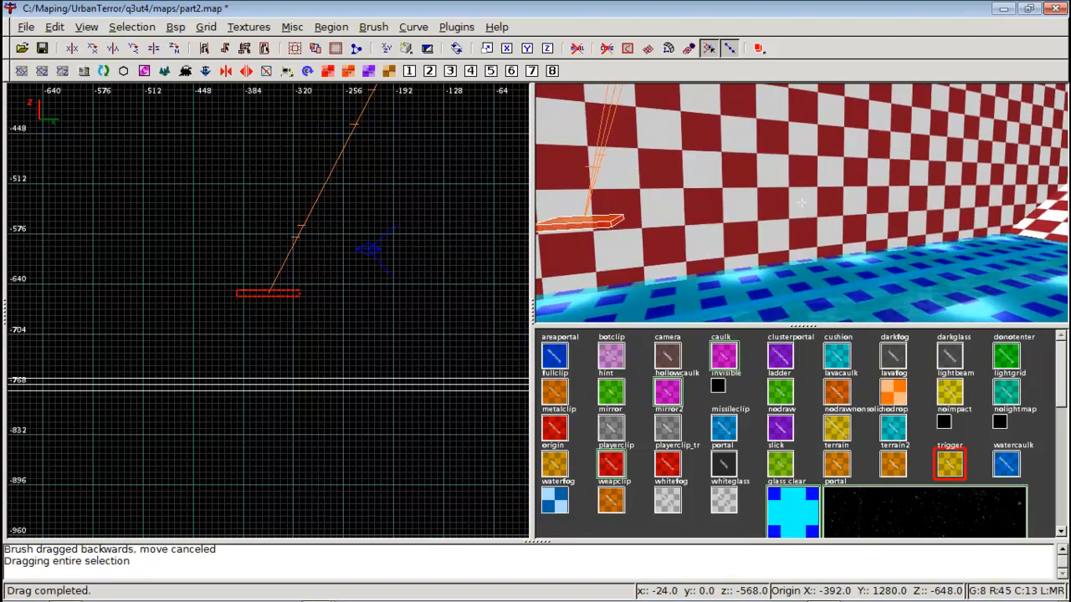
right_click(801, 203)
right_click(773, 206)
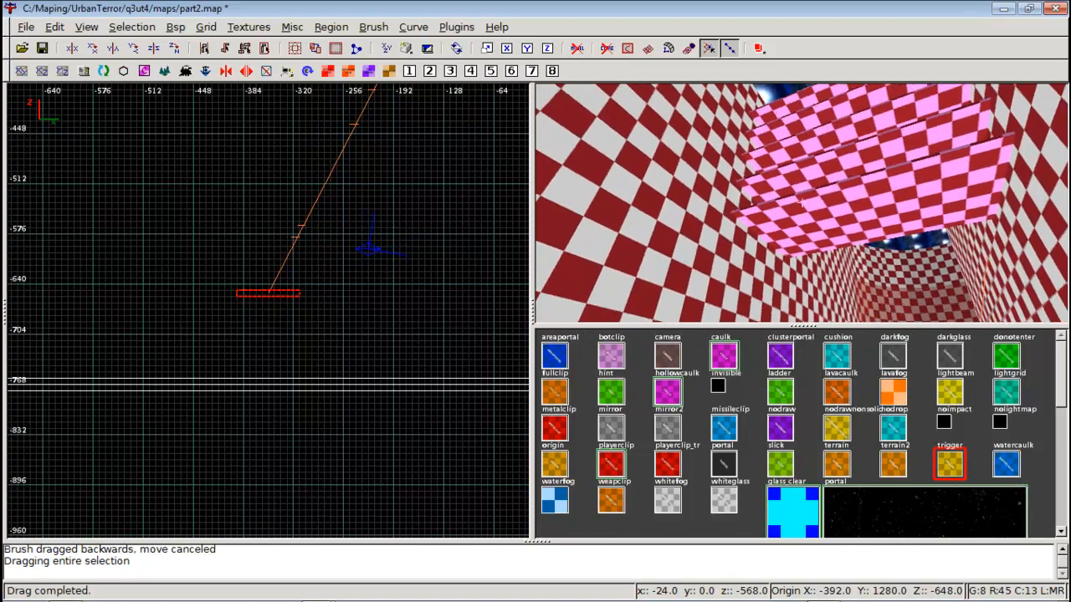
right_click(801, 203)
key("ctrl+Tab")
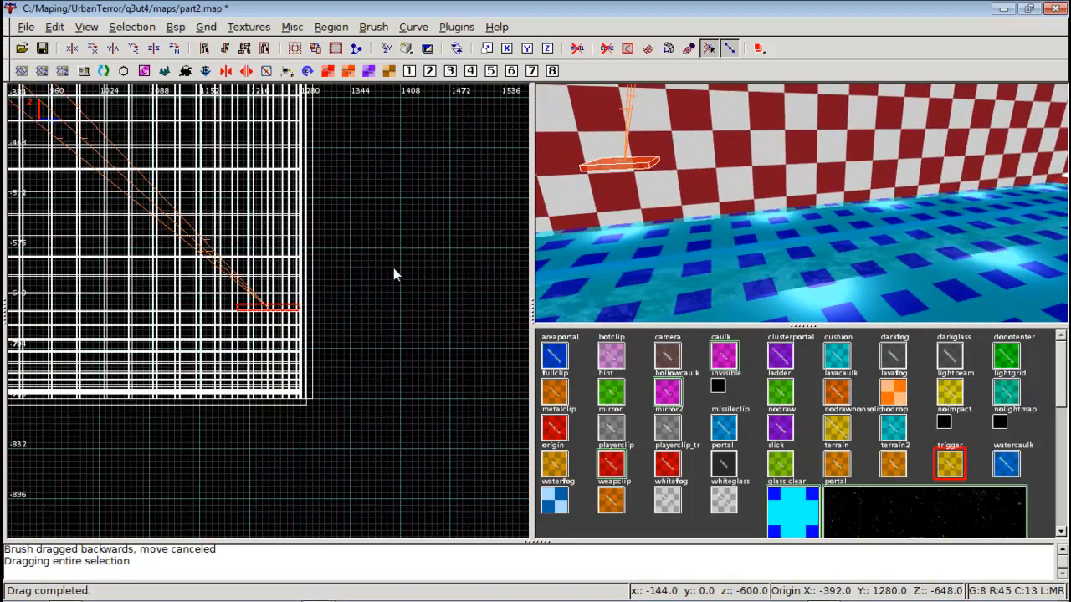
key("ctrl+Tab")
scroll(360, 284, "down", 6)
right_click_drag(360, 285, 223, 247)
scroll(360, 285, "up", 1)
scroll(360, 291, "up", 1)
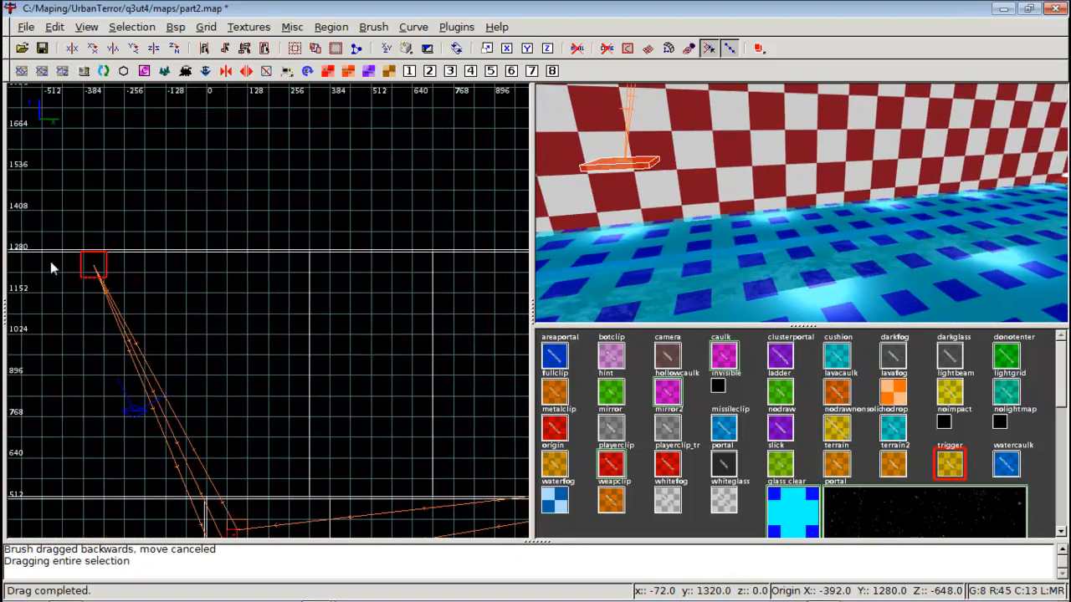
mouse_move(81, 262)
left_mouse_down()
mouse_move(194, 274)
mouse_move(226, 263)
left_mouse_up()
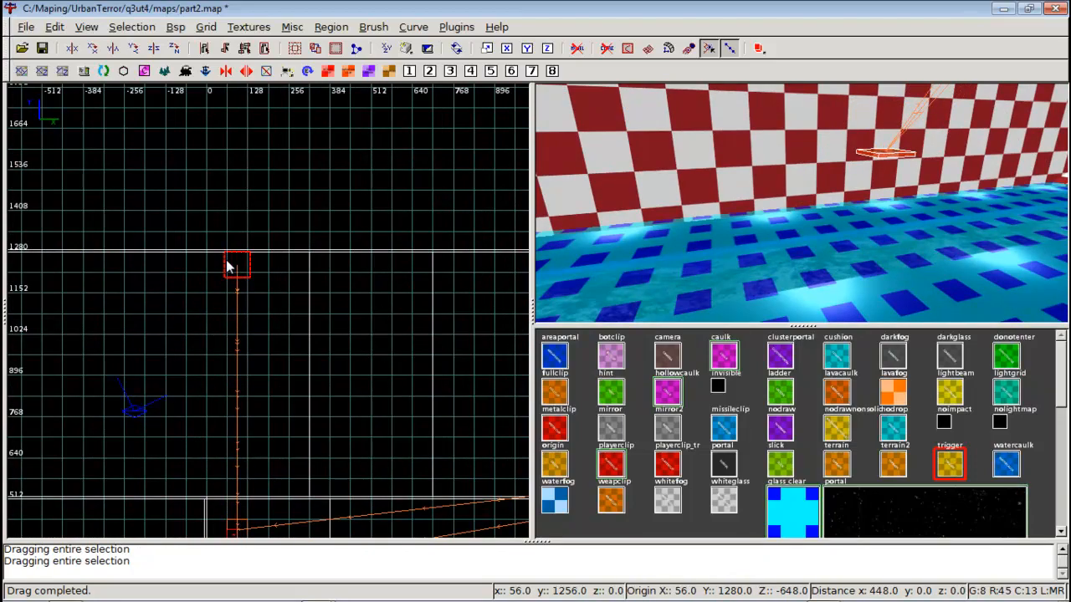
Inspect the slab's placement above the water in the 3D view and clear the selection
scroll(226, 261, "up", 5)
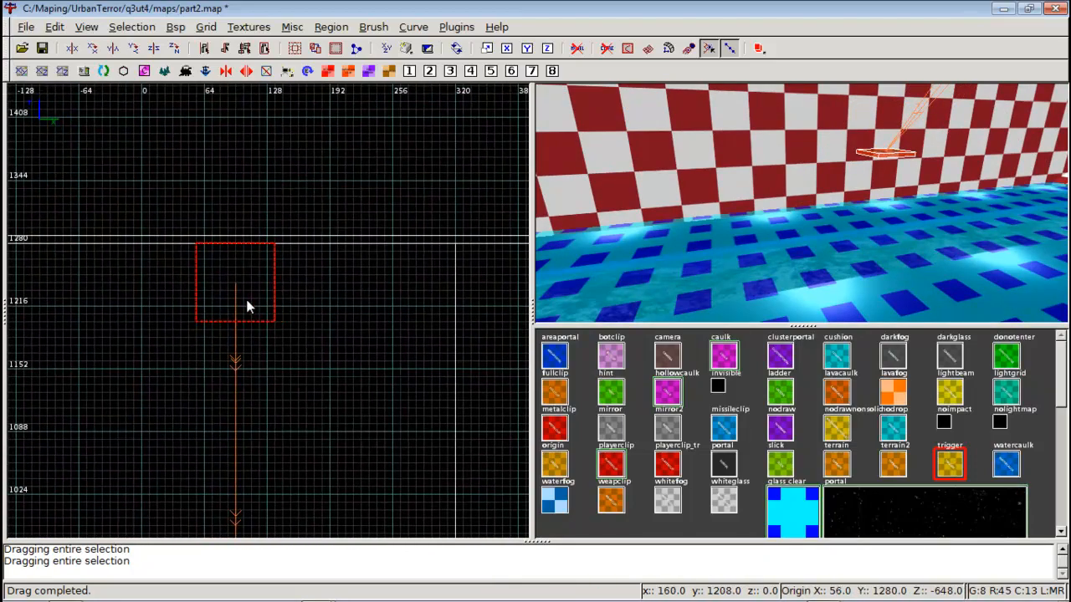
right_click(589, 263)
key("Up")
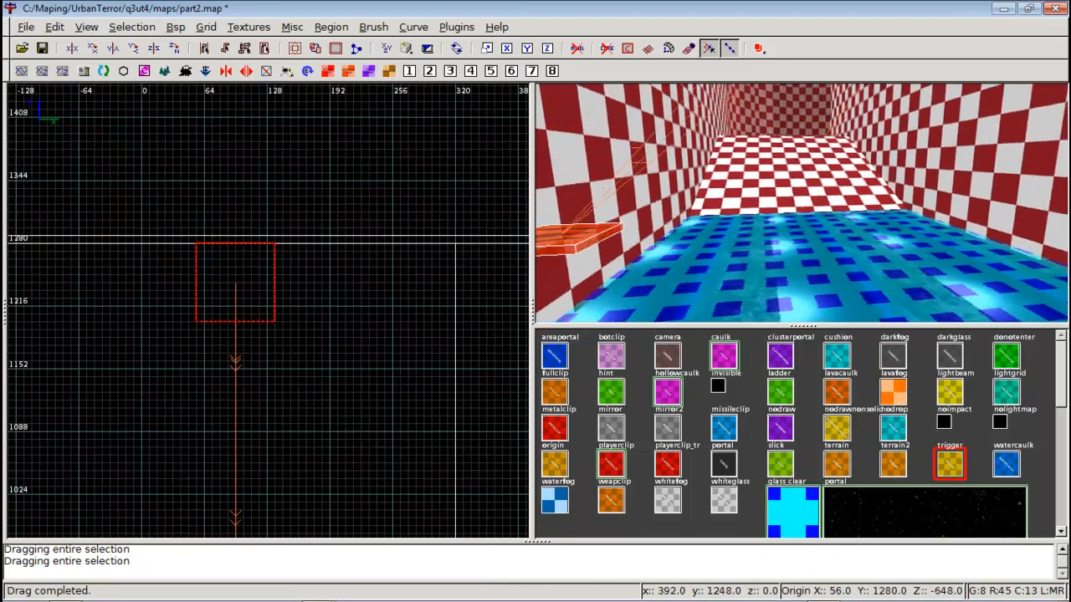
key("Up")
key("Down")
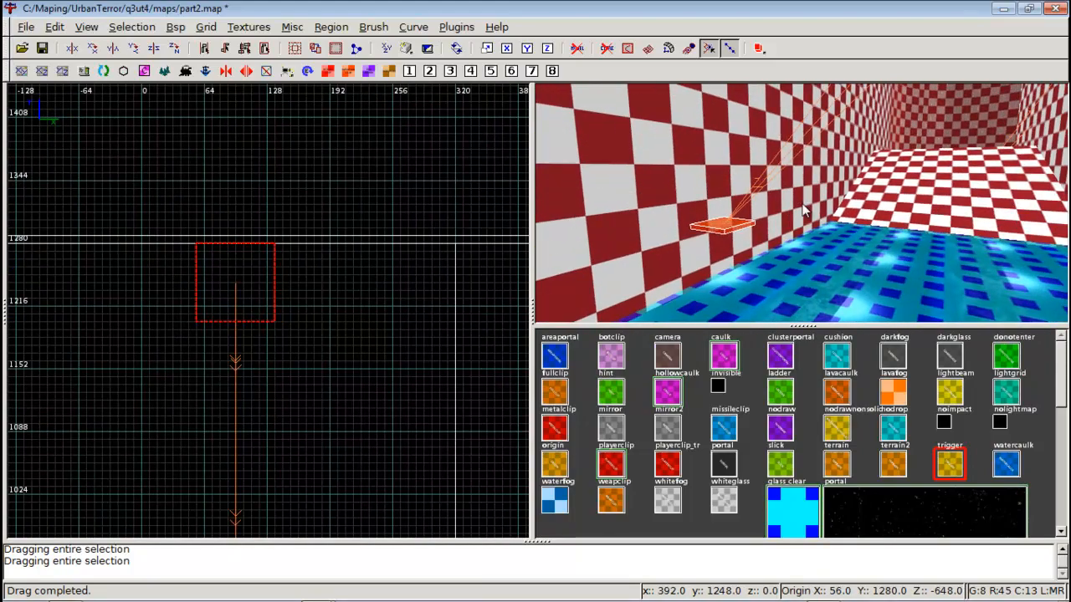
key("Down")
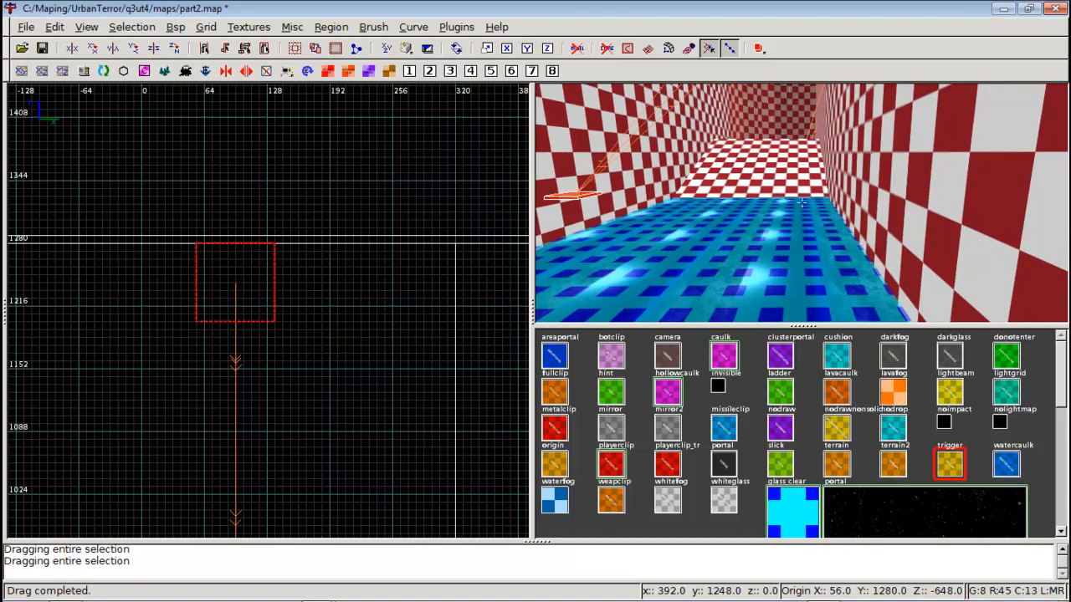
key("Escape")
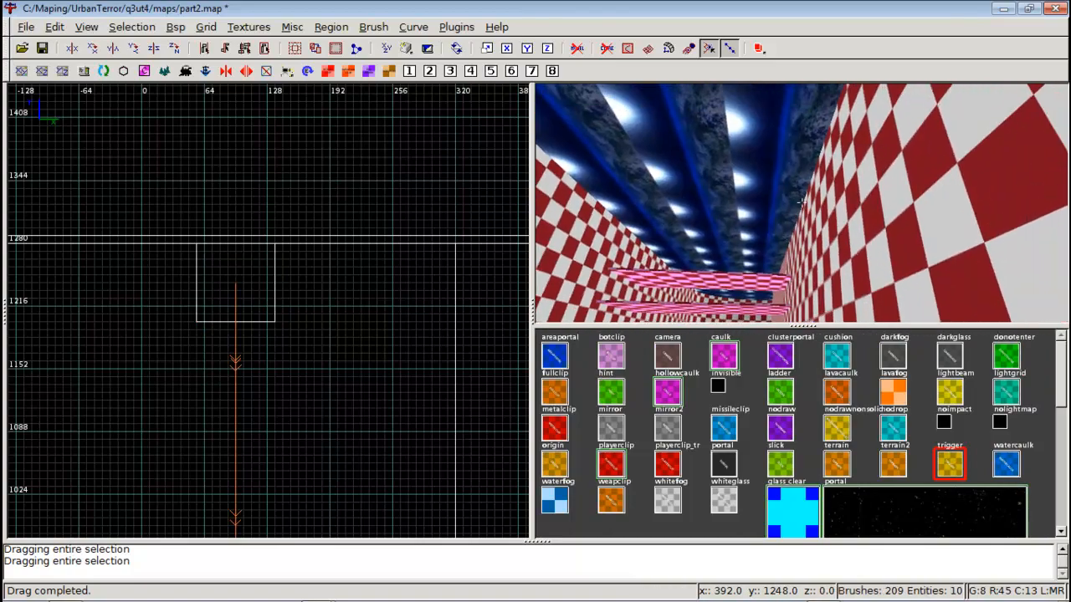
Add a light entity with intensity 700 in the corridor beside the teleporter destinations
key("Right")
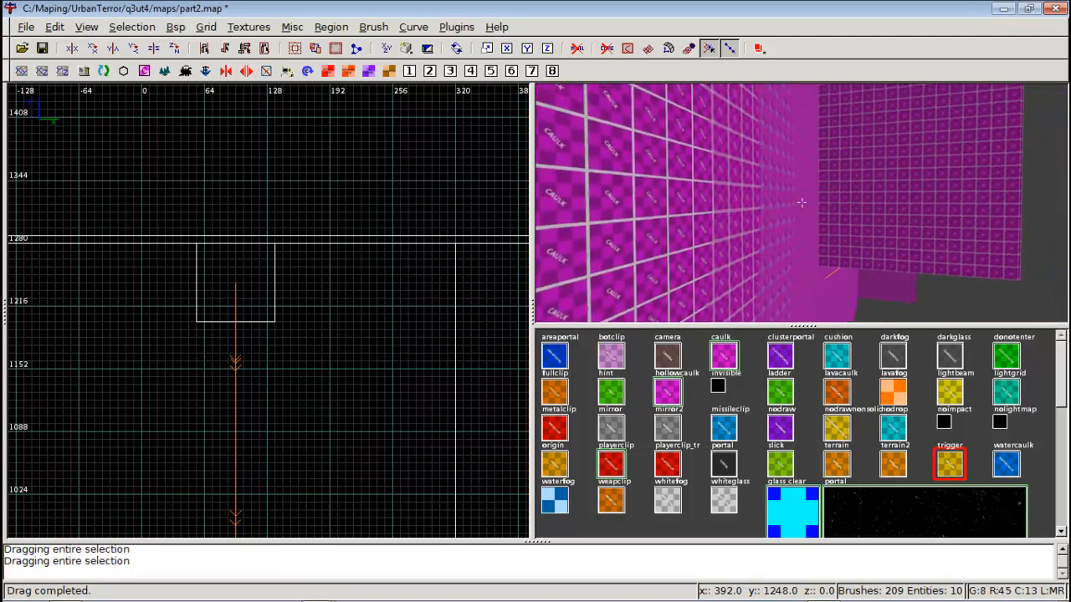
key("Up")
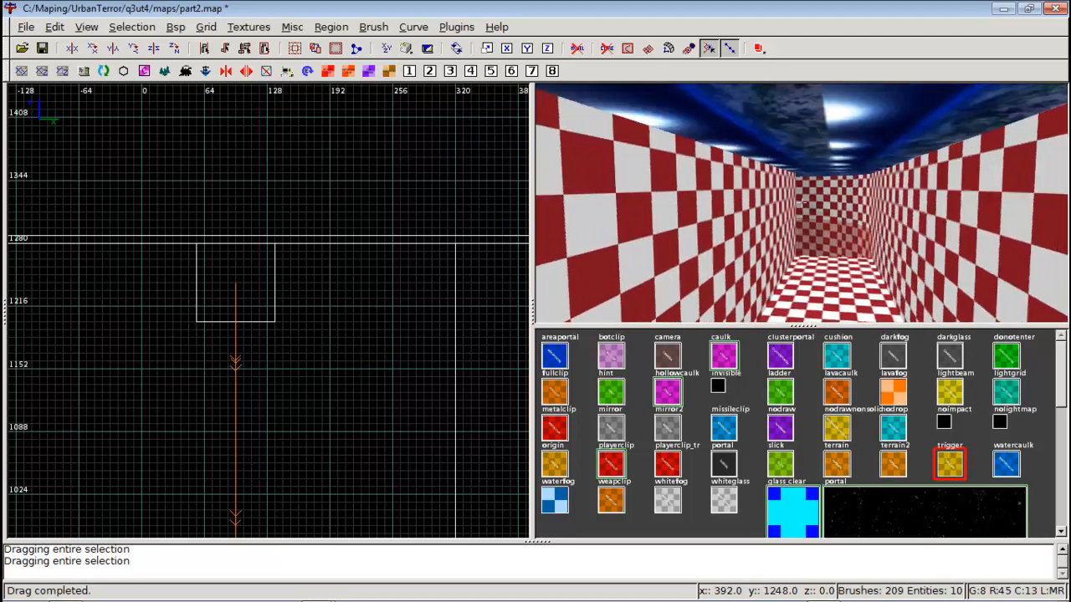
right_click(802, 202)
right_click(835, 251)
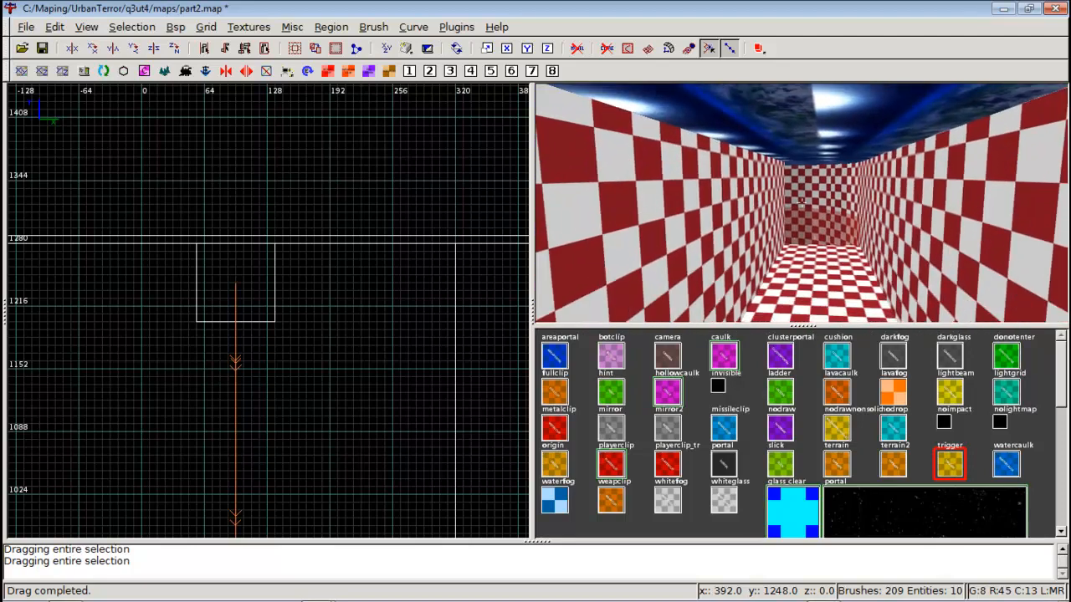
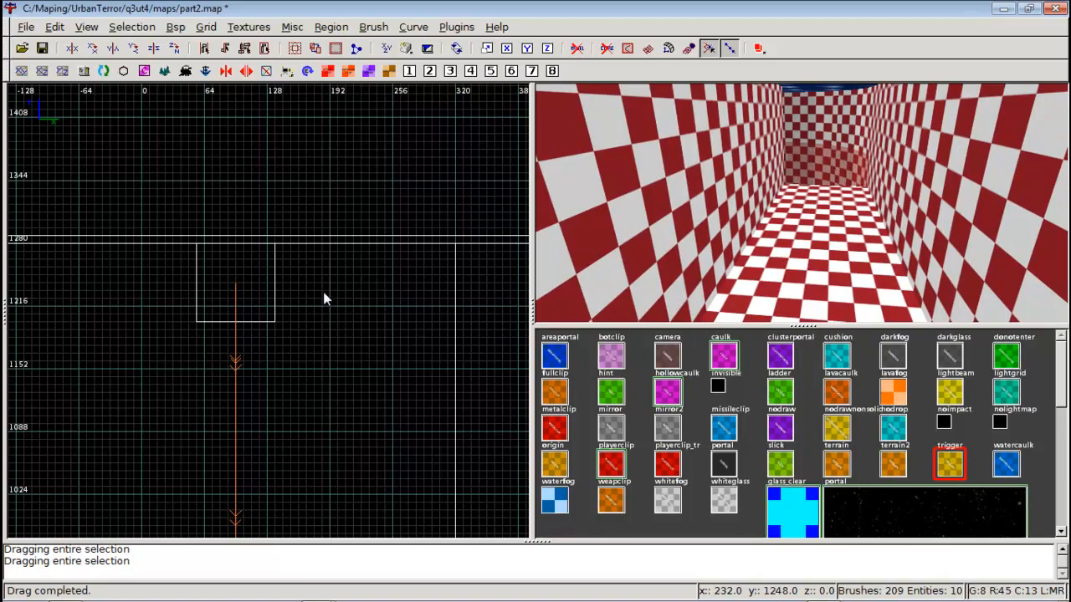
scroll(325, 300, "down", 6)
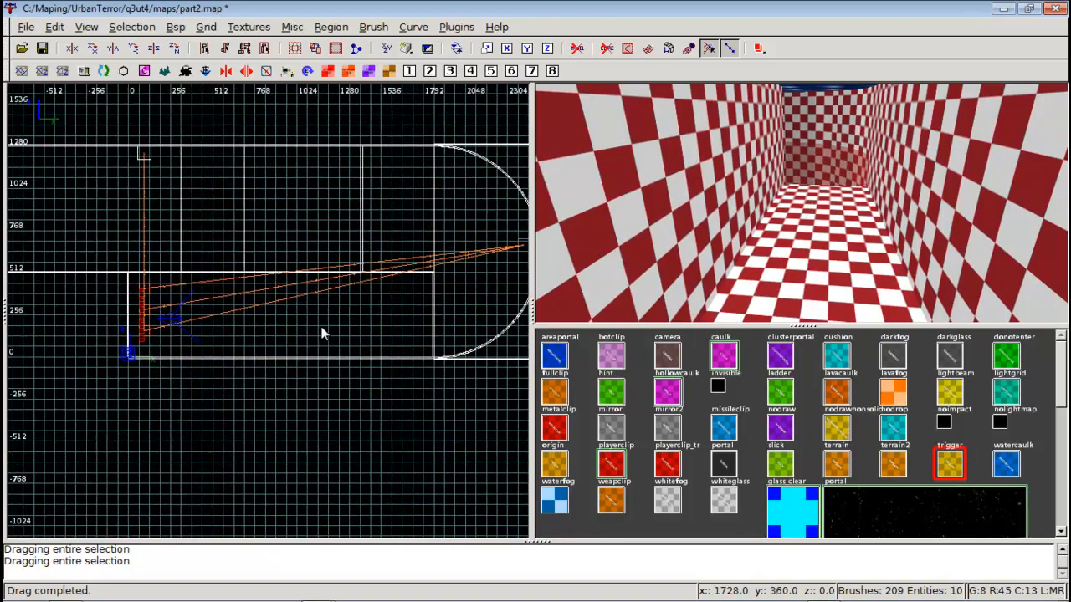
scroll(322, 333, "up", 2)
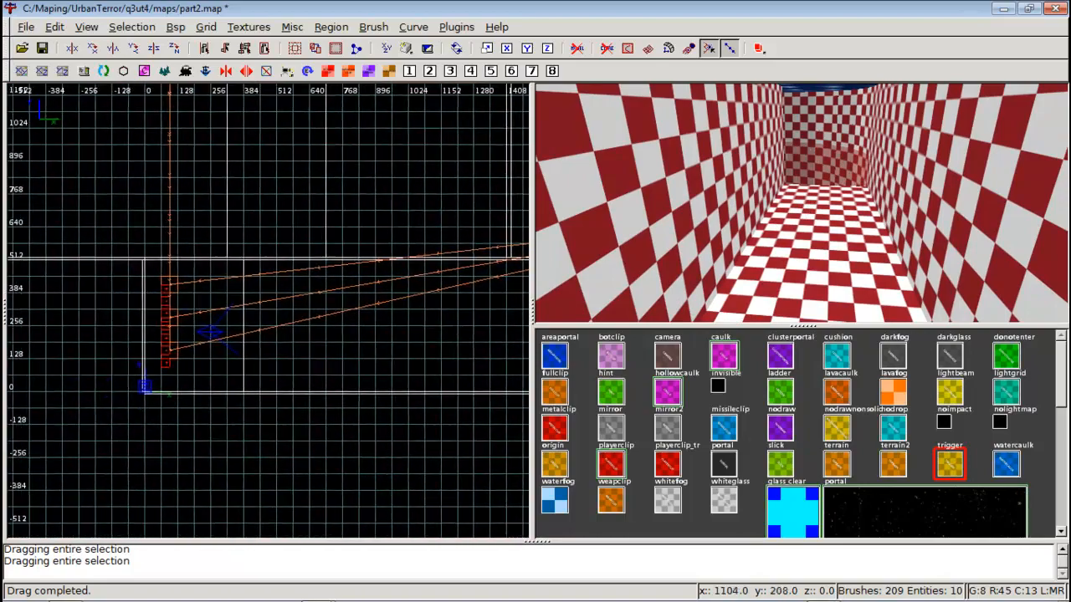
right_click(248, 317)
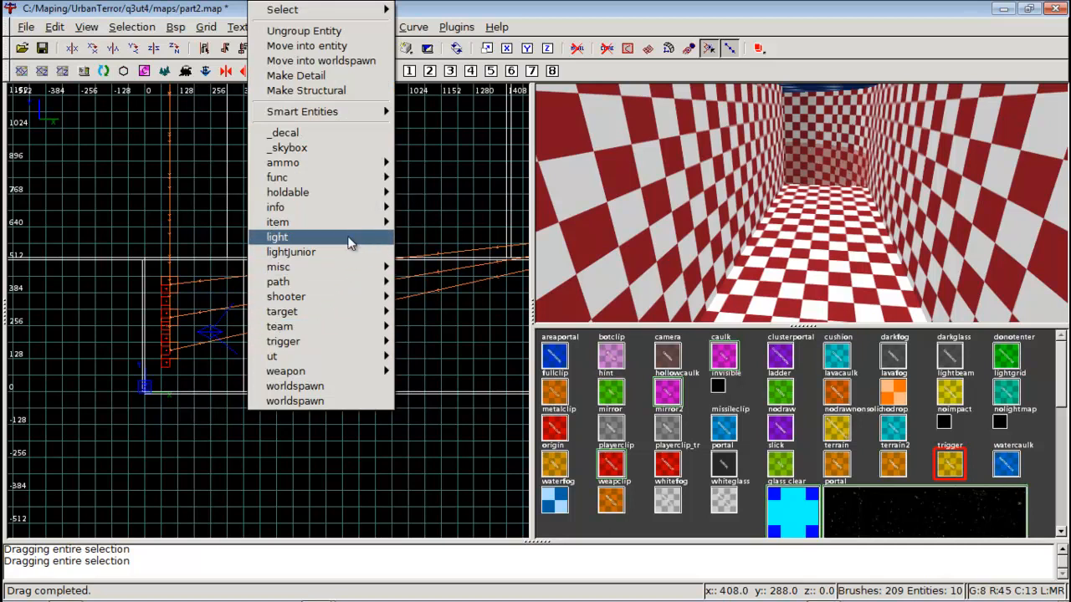
left_click(349, 240)
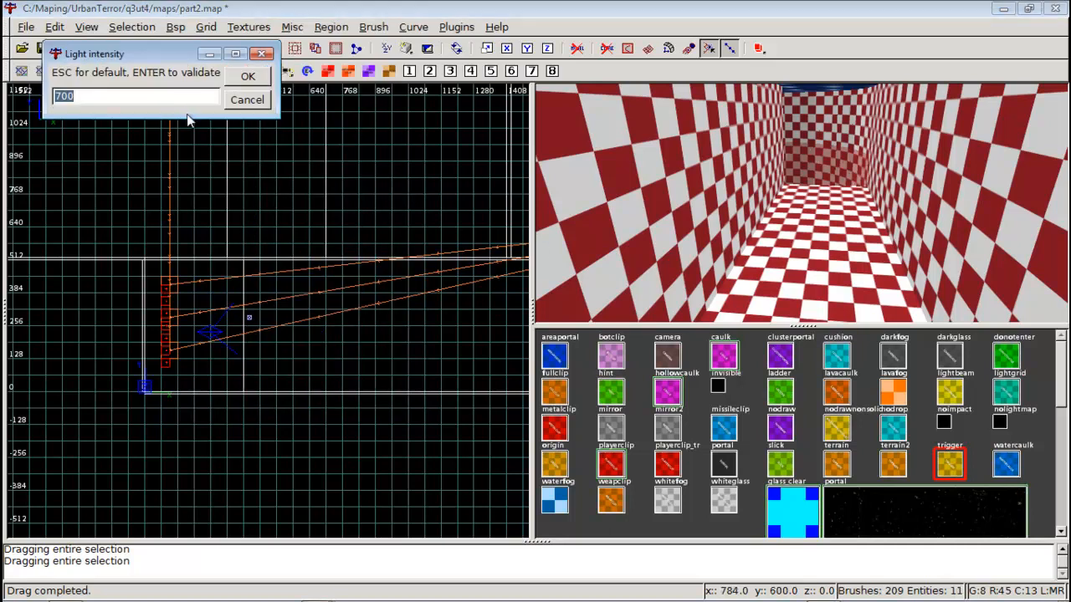
left_click(248, 77)
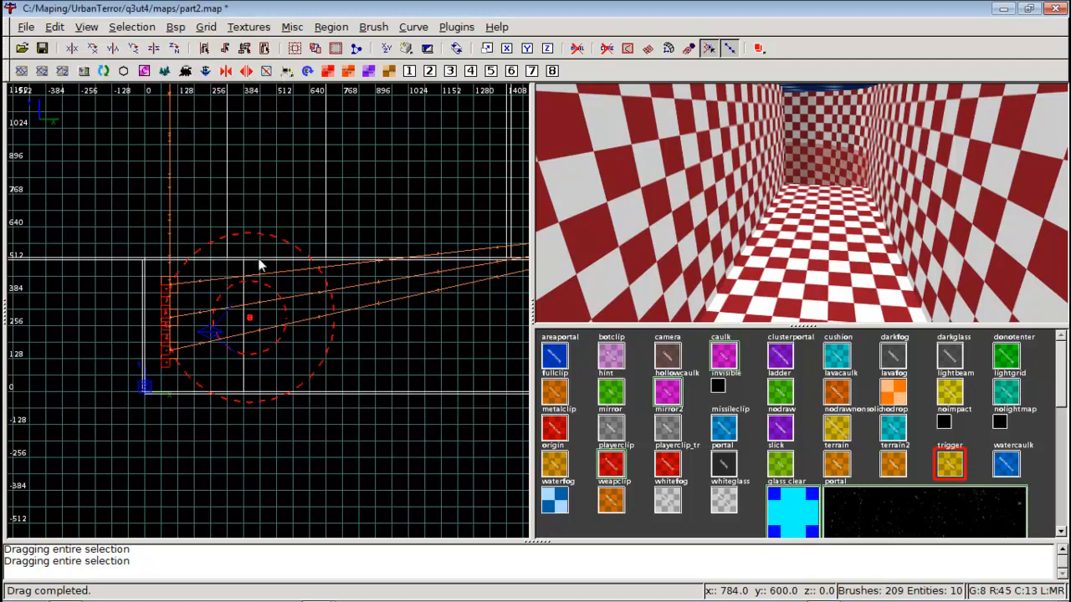
Move the light in the top view to X 224, Y 288, just in front of the teleporter destinations
scroll(259, 266, "up", 2)
left_click_drag(351, 312, 278, 313)
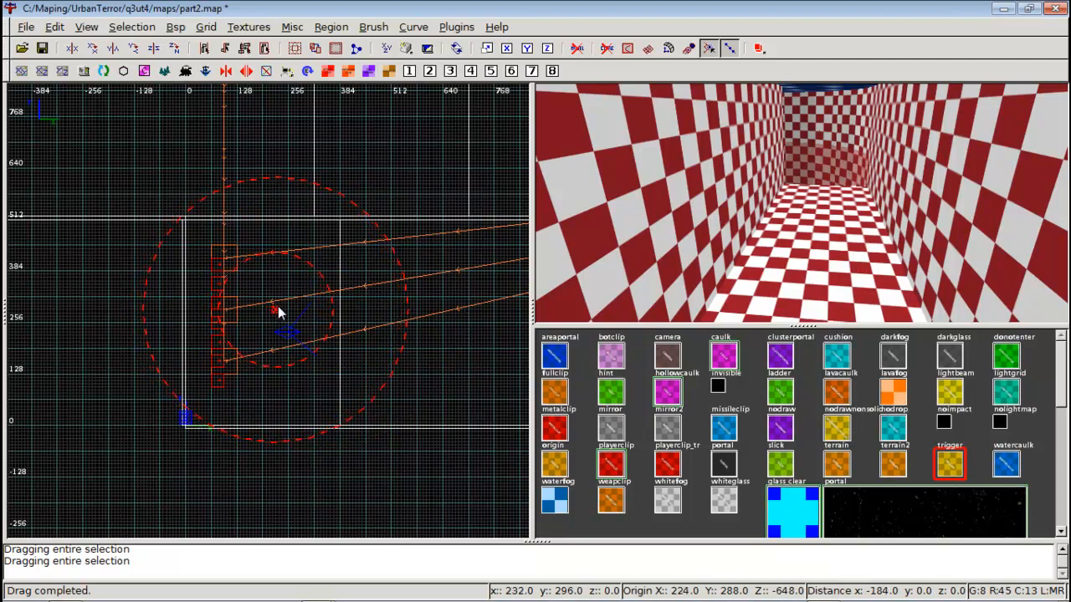
scroll(280, 309, "up", 3)
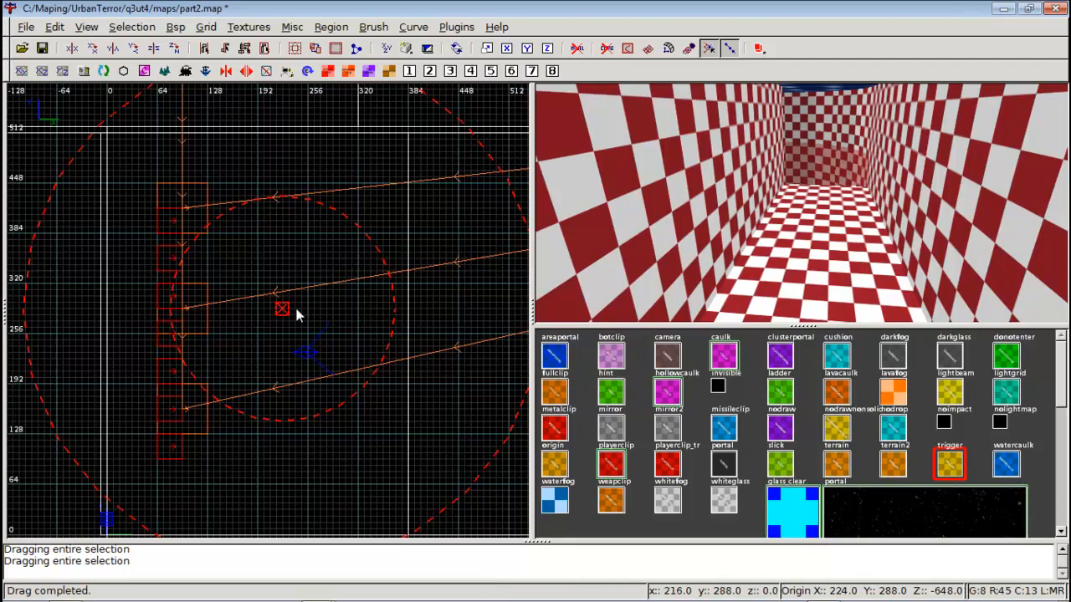
Raise the light in a side view to Z 224, slightly above the height of the teleporter destinations
scroll(298, 310, "down", 2)
right_click_drag(299, 312, 273, 367)
key("ctrl+Tab")
scroll(265, 322, "down", 4)
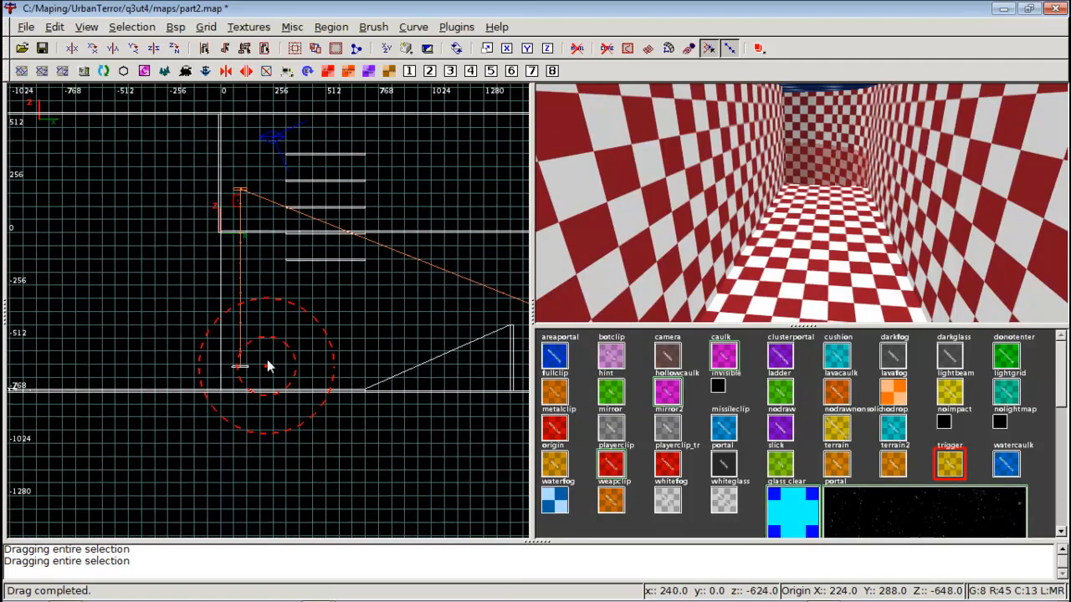
left_click_drag(267, 361, 266, 176)
scroll(266, 176, "up", 2)
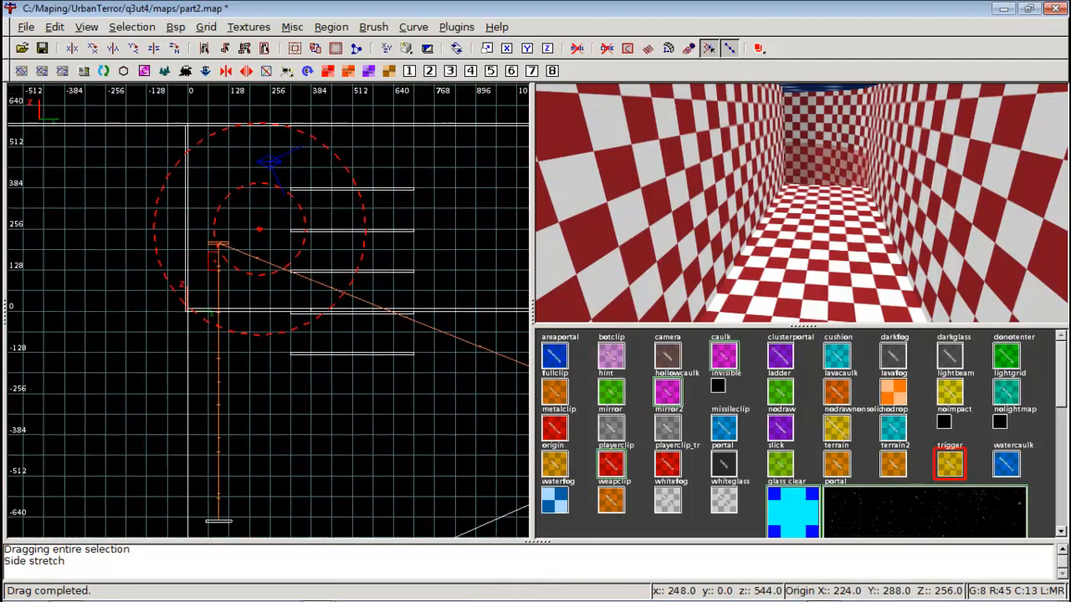
scroll(259, 248, "up", 2)
left_click(253, 192)
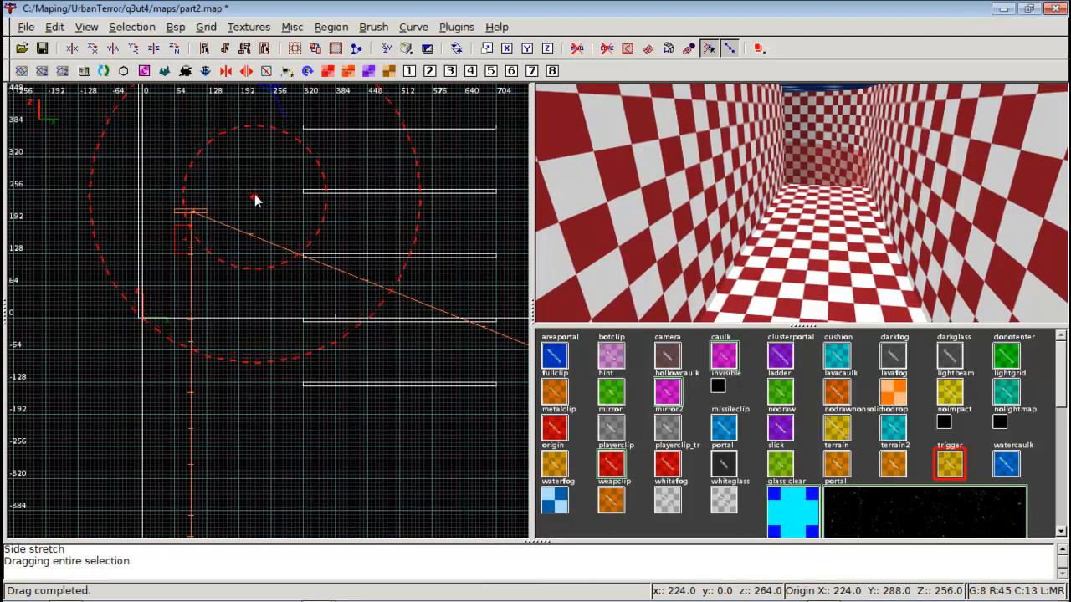
left_click_drag(255, 200, 256, 208)
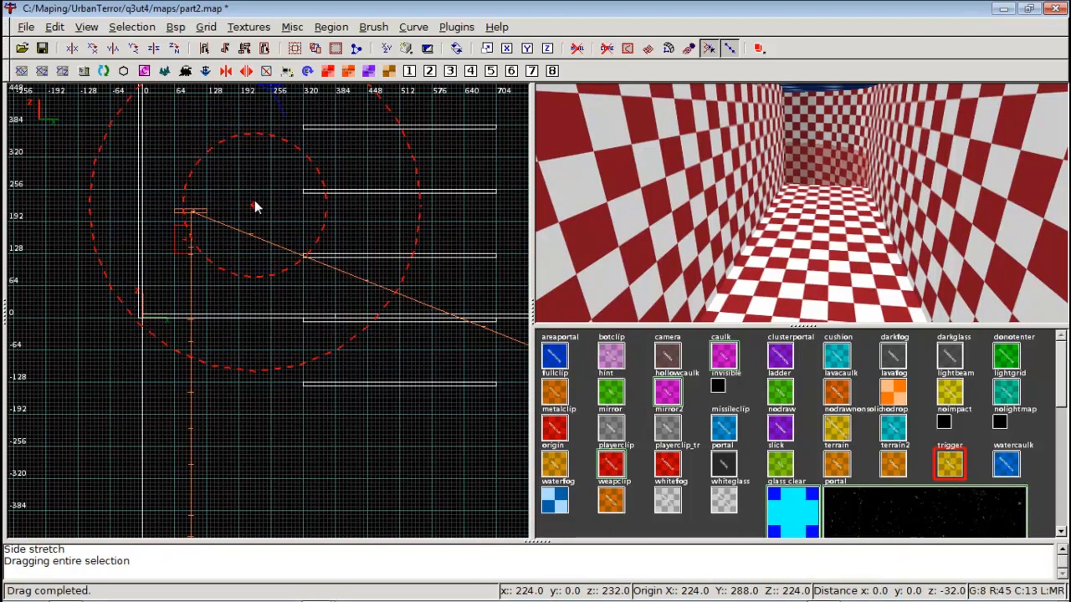
Inspect the light's position relative to the player starts and teleporter destinations in the 3D and side views
key("ctrl+Tab")
key("ctrl+Tab")
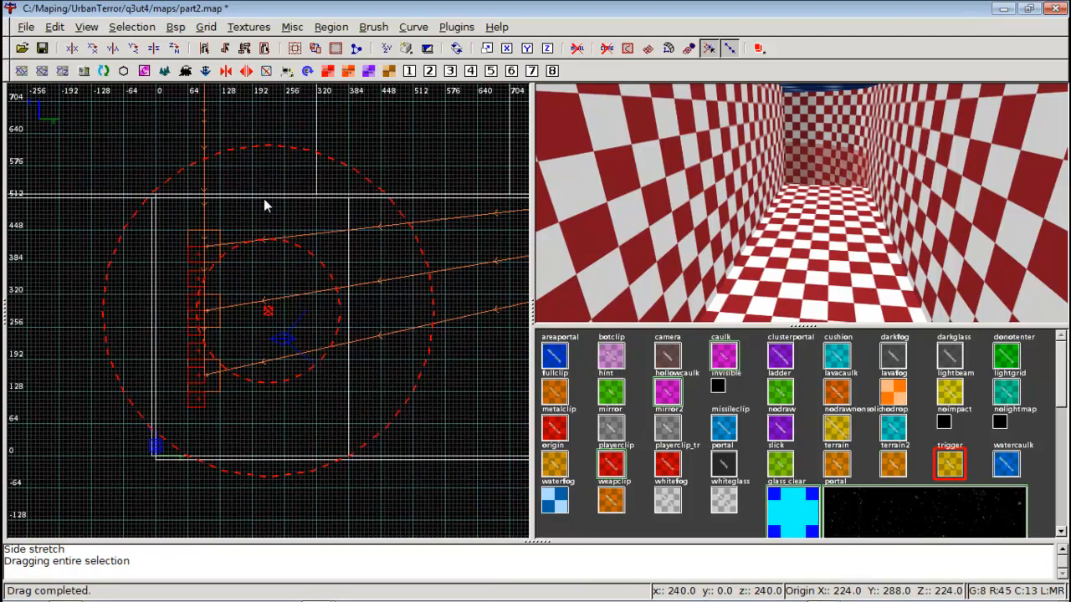
right_click(653, 223)
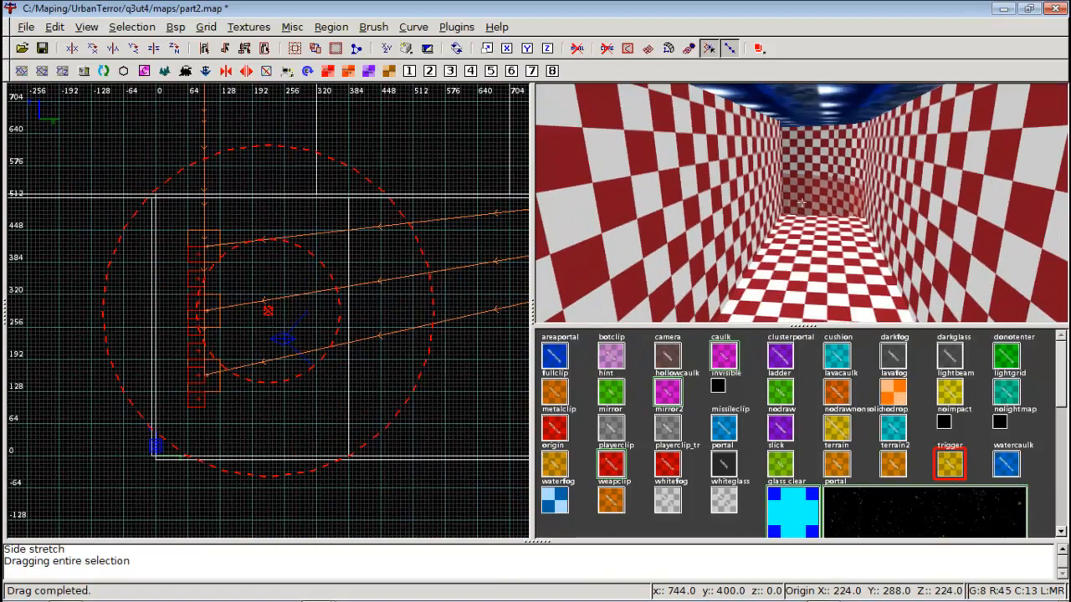
key("Right")
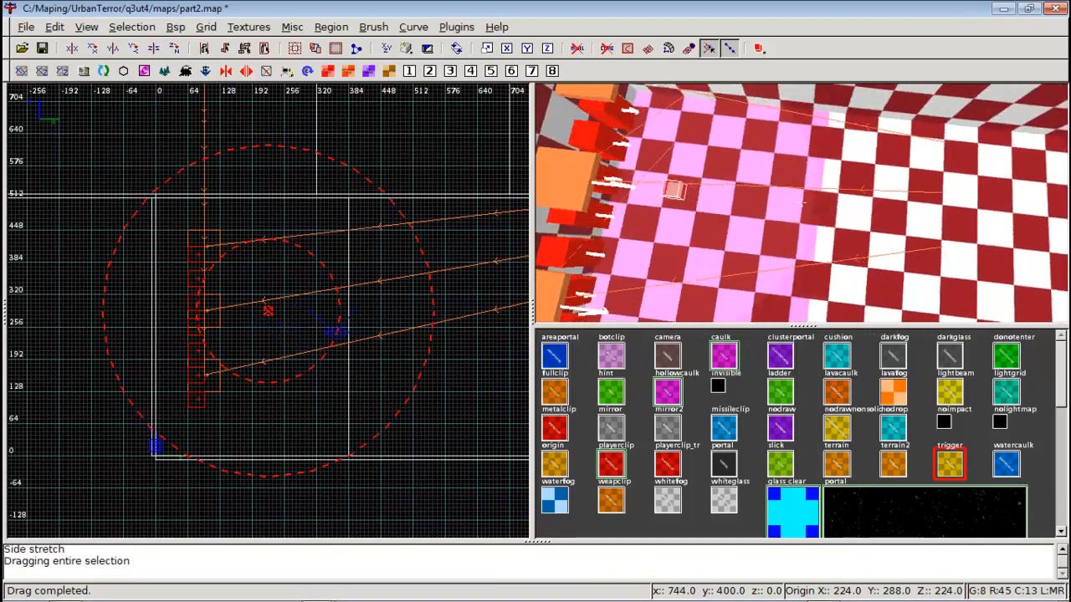
key("Left")
right_click(803, 204)
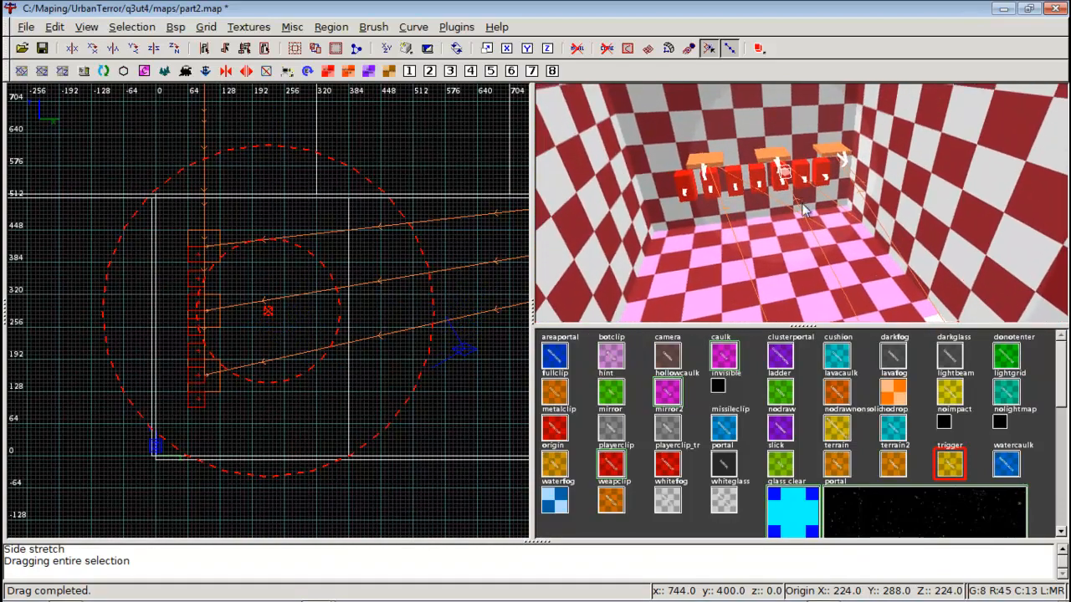
key("ctrl+Tab")
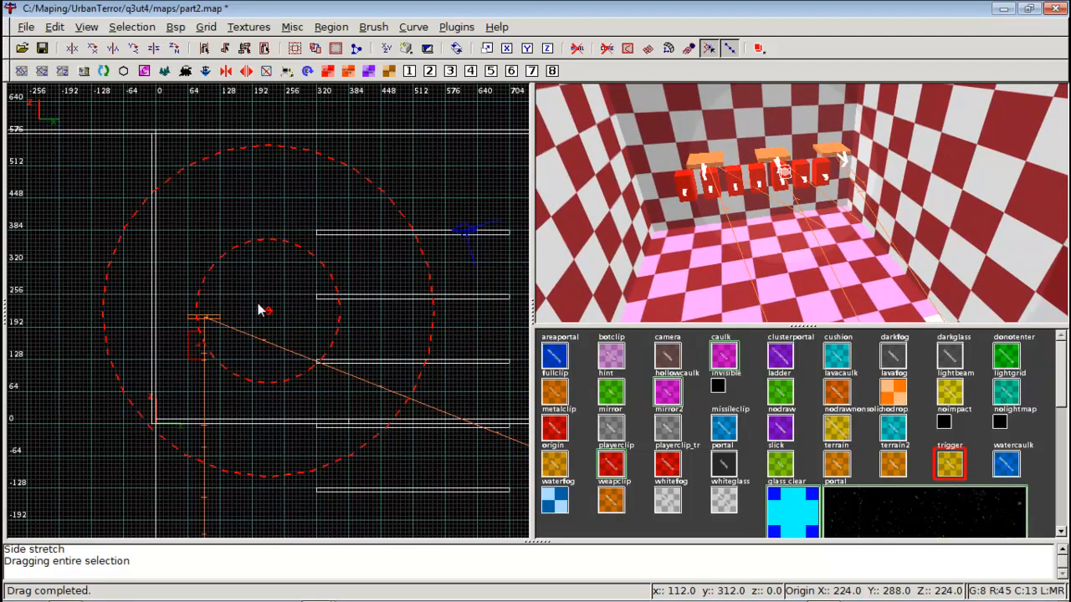
key("ctrl+Tab")
key("ctrl+Tab")
Duplicate the light twice along the corridor, placing the copies at X 928 and X 1568, both at Y 288
scroll(285, 310, "down", 3)
right_click_drag(286, 309, 112, 316)
scroll(286, 309, "up", 3)
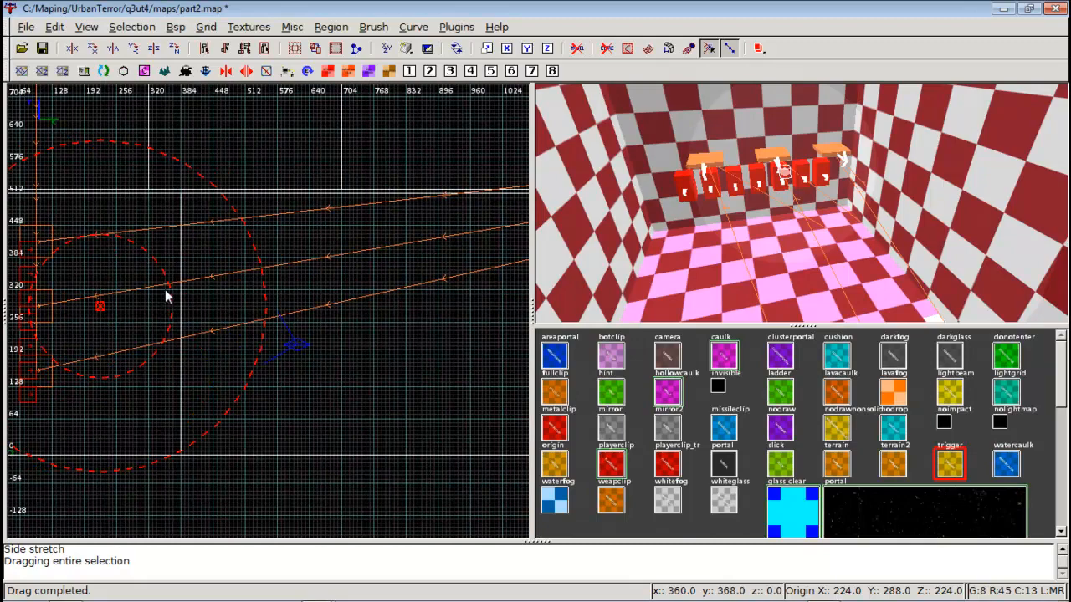
left_click_drag(95, 303, 451, 310)
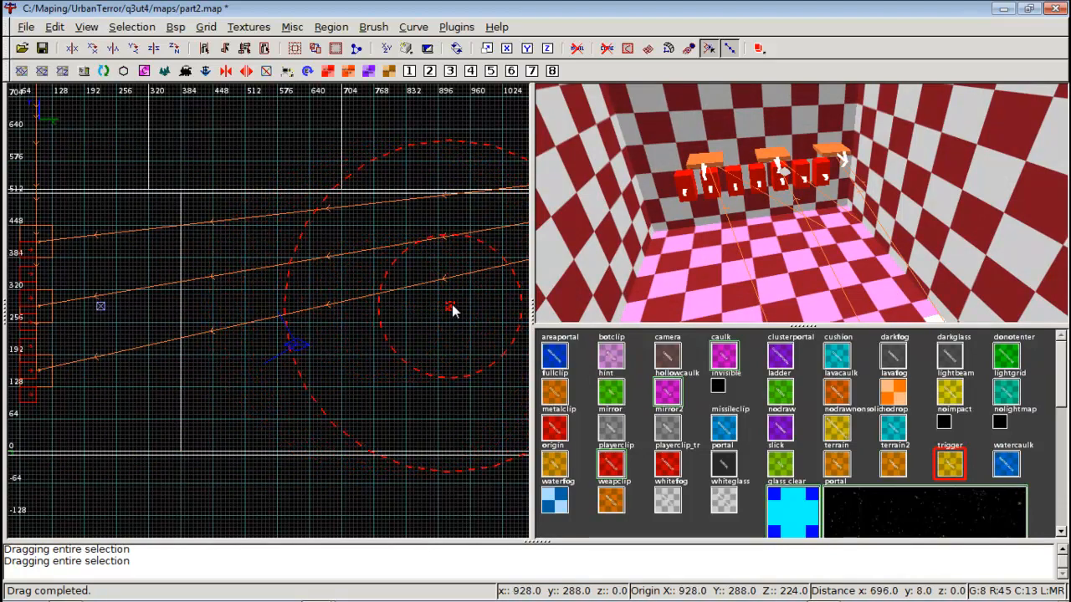
scroll(452, 310, "down", 2)
right_click_drag(455, 307, 338, 313)
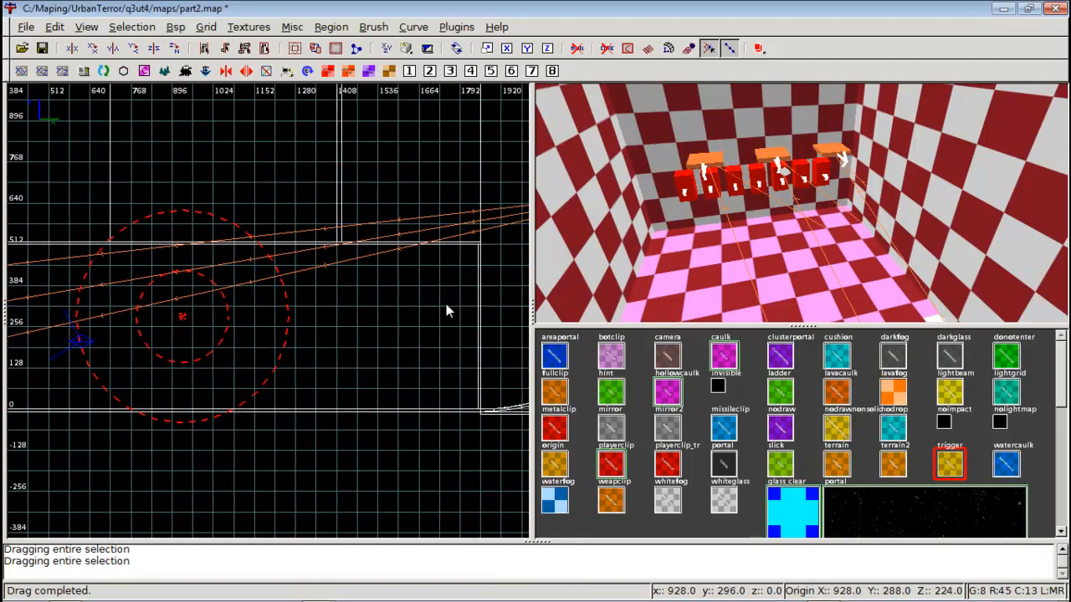
left_click_drag(184, 318, 389, 321)
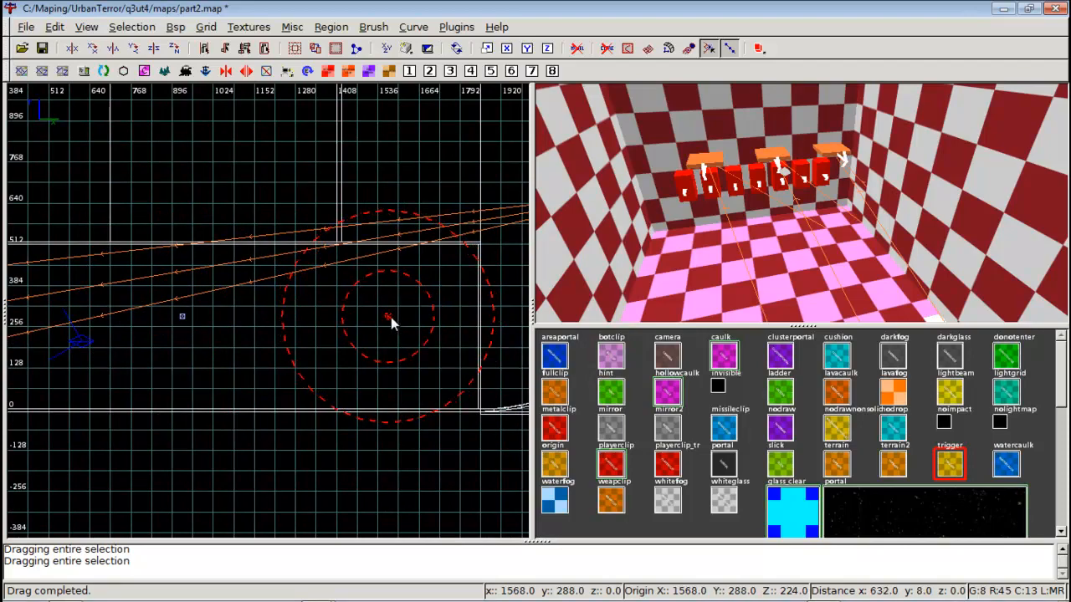
Shift each of the three corridor lights in the top view to Y 256 and clear the selection
right_click_drag(423, 330, 507, 319)
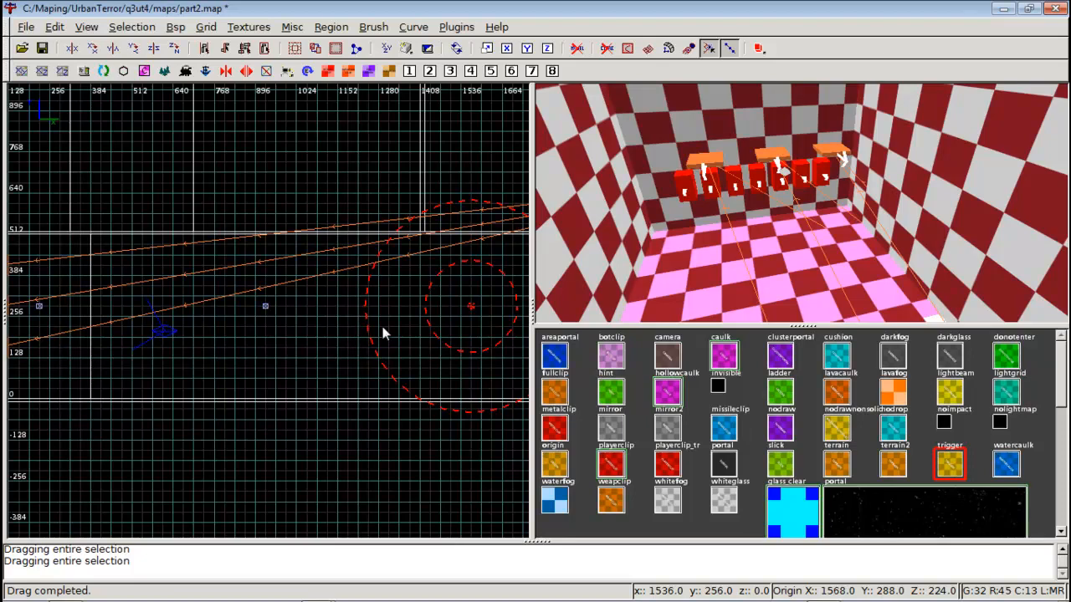
scroll(382, 327, "down", 5)
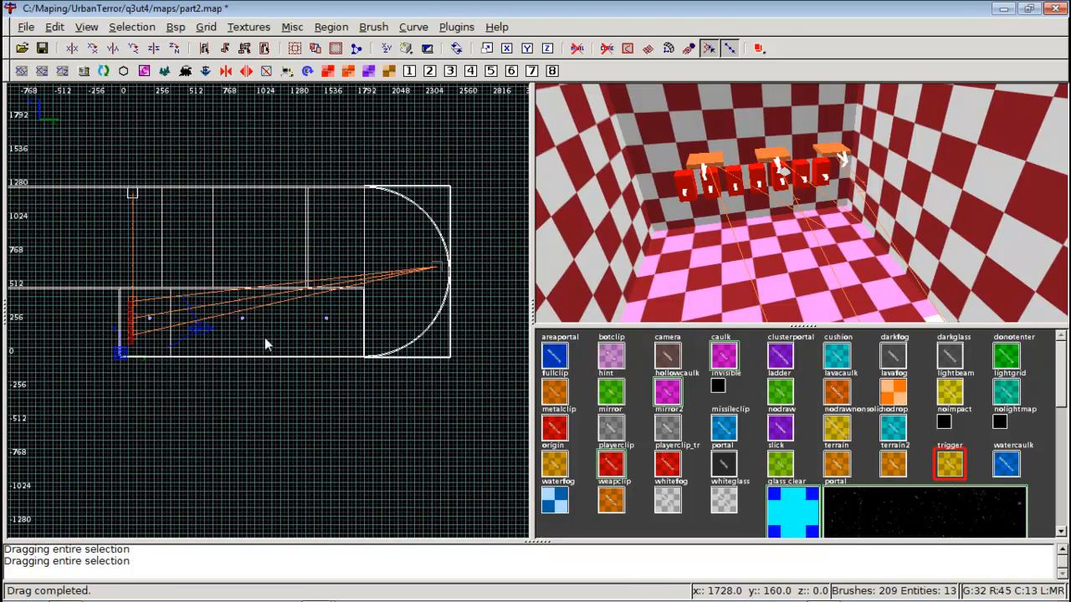
scroll(263, 339, "up", 2)
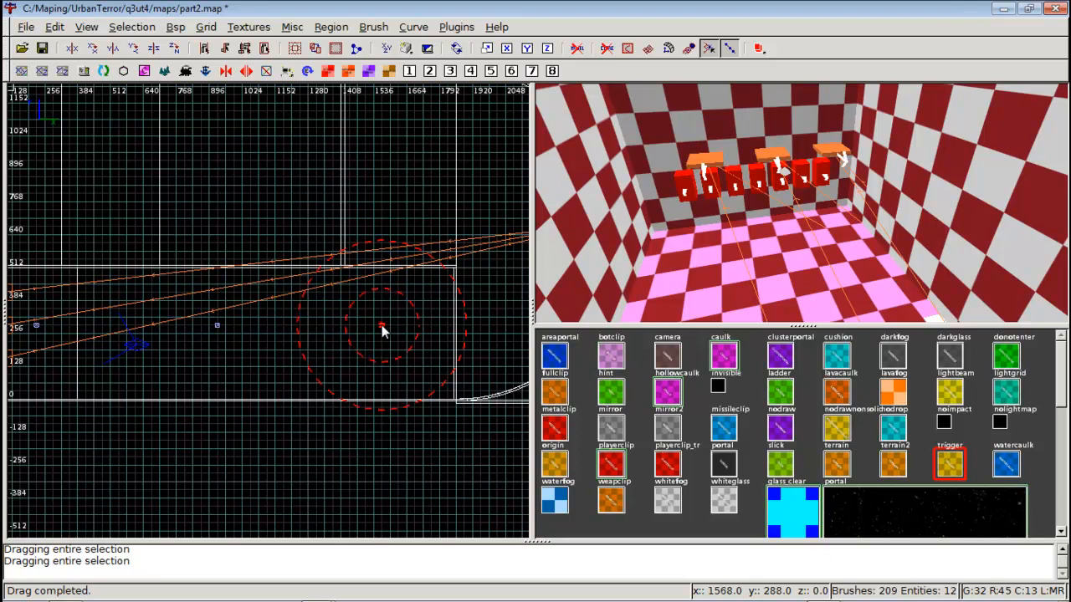
left_click_drag(381, 328, 382, 335)
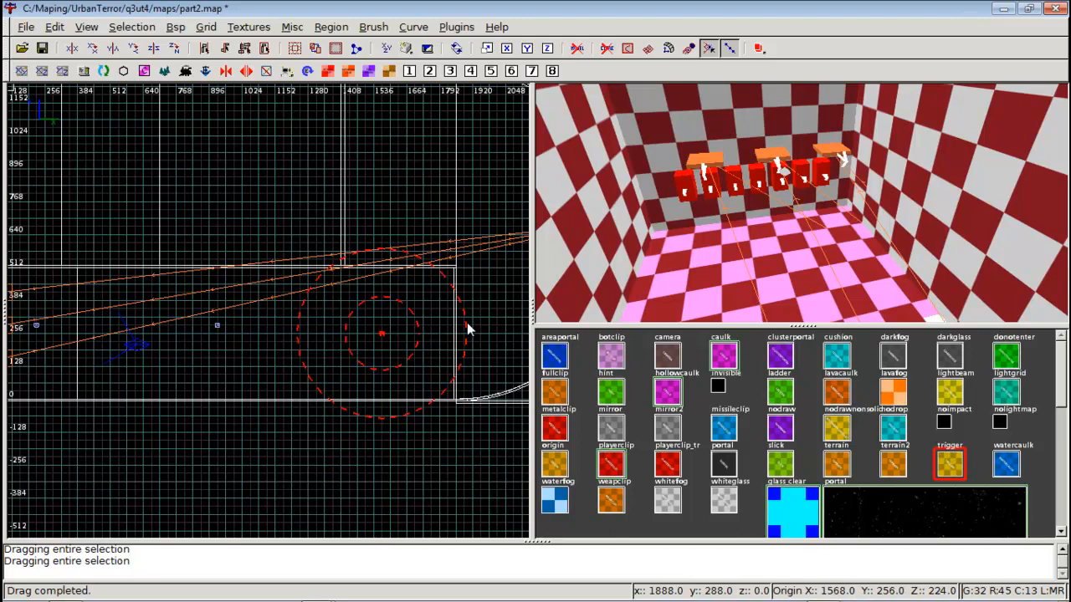
left_click(217, 325, "shift")
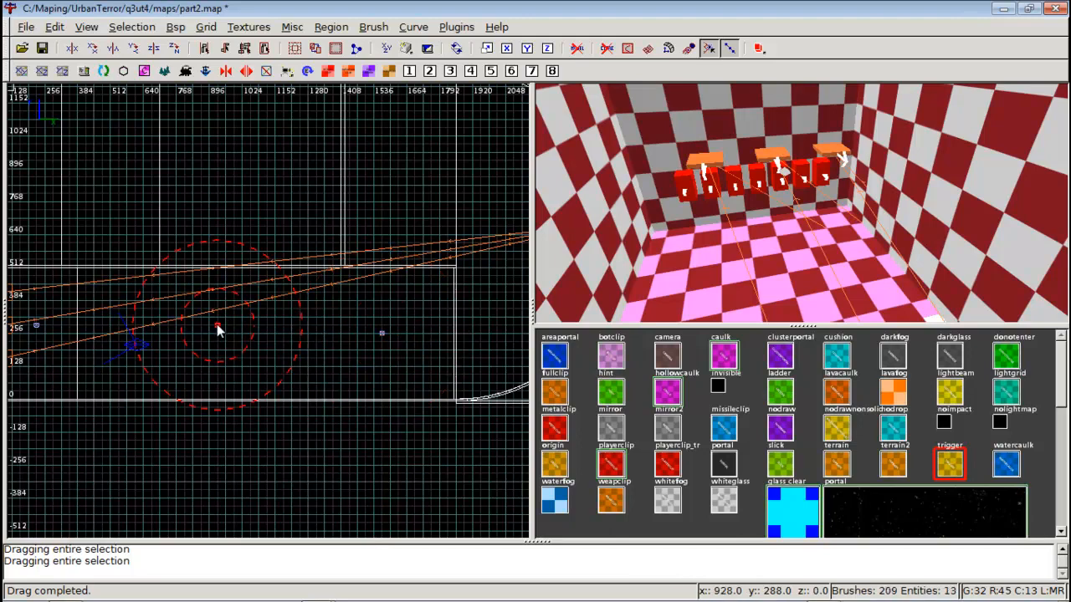
left_click_drag(217, 325, 217, 329)
key("Escape")
right_click_drag(217, 329, 428, 332)
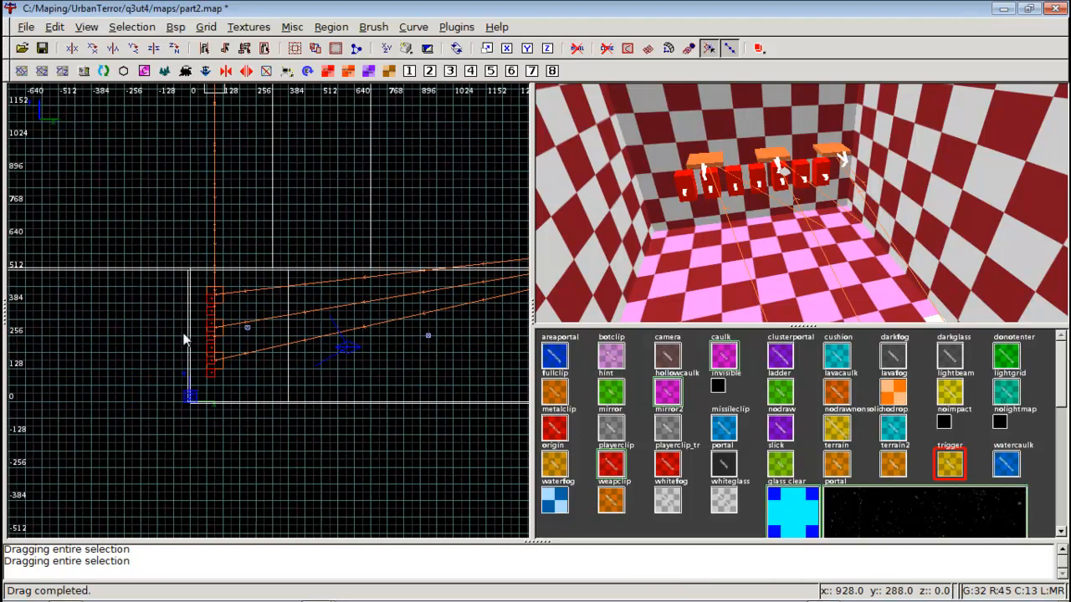
left_click(248, 332, "shift")
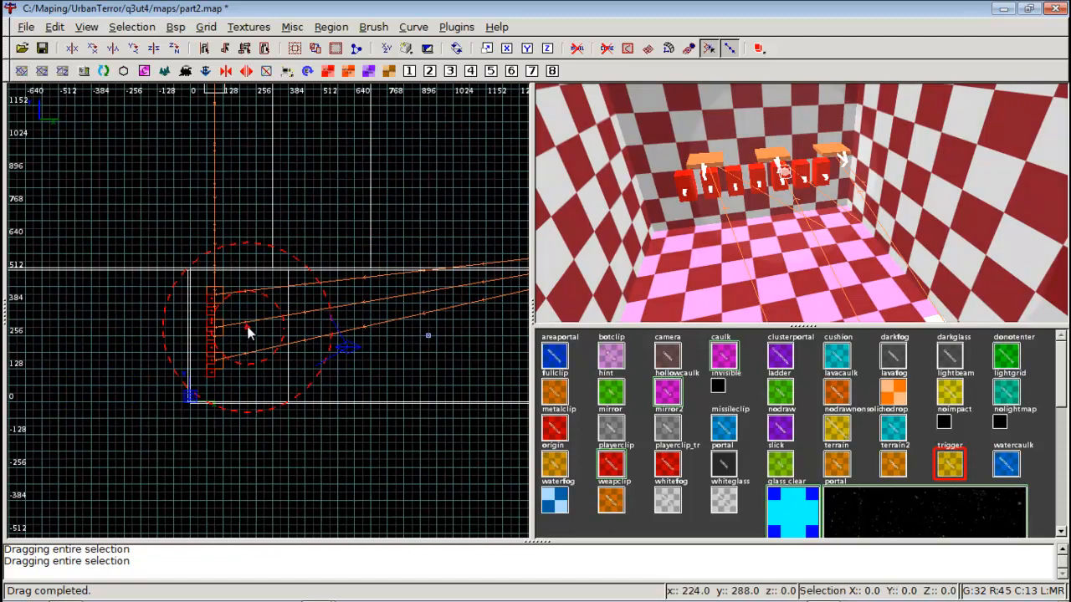
left_click_drag(248, 335, 247, 343)
key("Escape")
Add a light entity with intensity 1200 in the rounded end room and move it to X 2112, Y 640
right_click(742, 238)
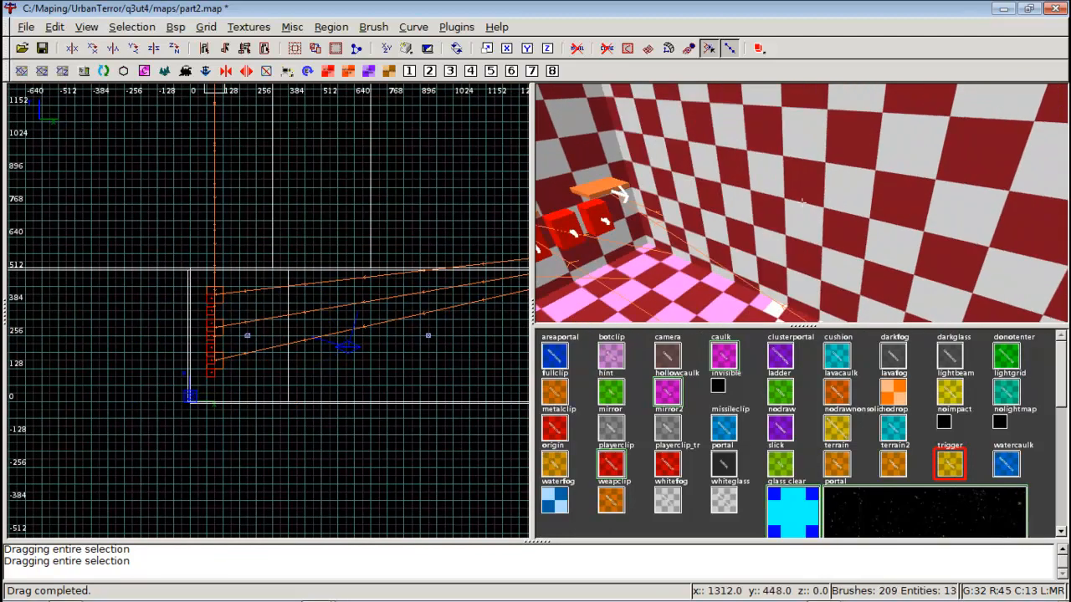
key("Up")
key("Up")
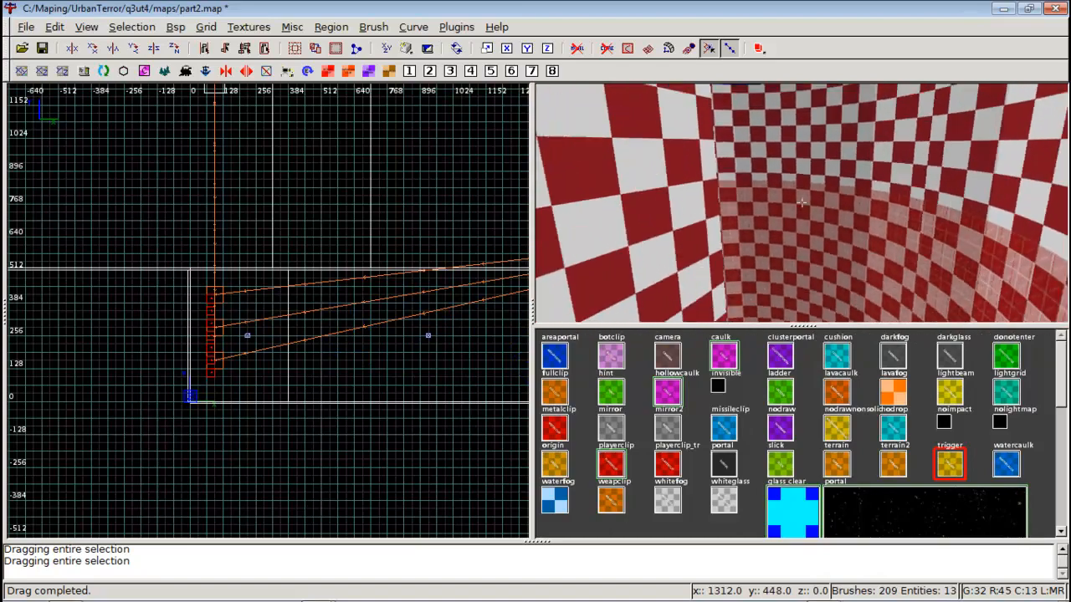
key("Up")
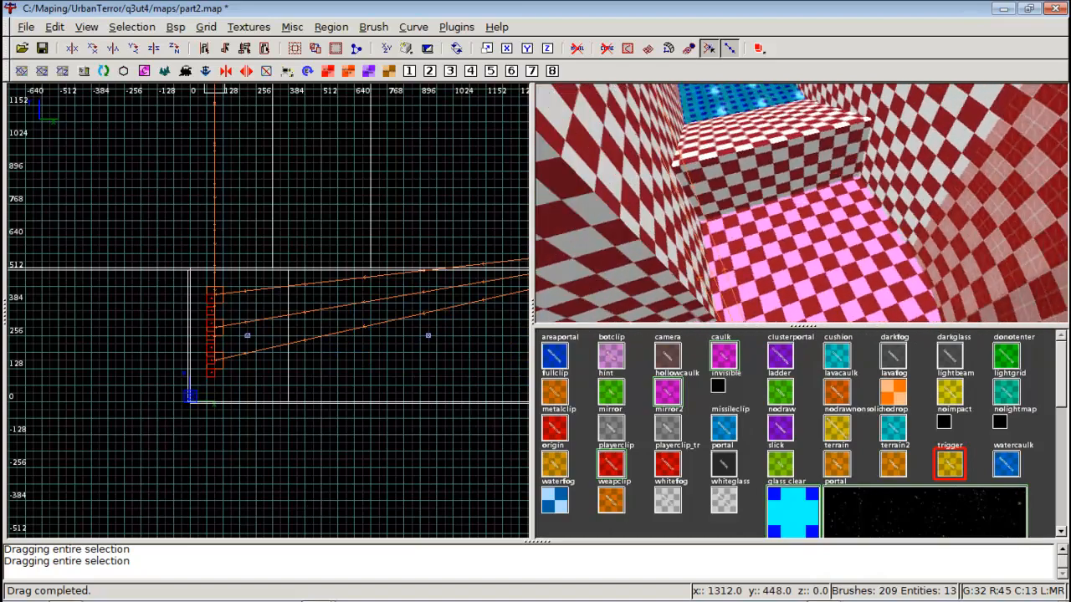
right_click(803, 203)
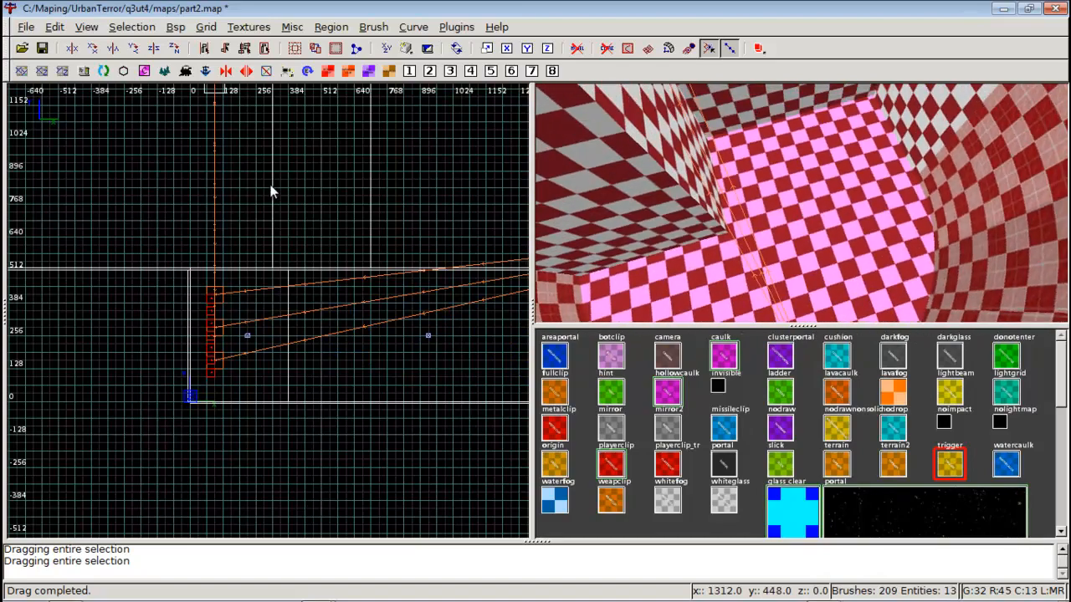
scroll(270, 186, "down", 3)
right_click_drag(271, 186, 262, 194)
scroll(323, 208, "up", 2)
mouse_move(323, 209)
right_mouse_down()
mouse_move(88, 221)
mouse_move(418, 210)
mouse_move(326, 227)
right_mouse_up()
scroll(323, 209, "up", 2)
scroll(333, 209, "up", 1)
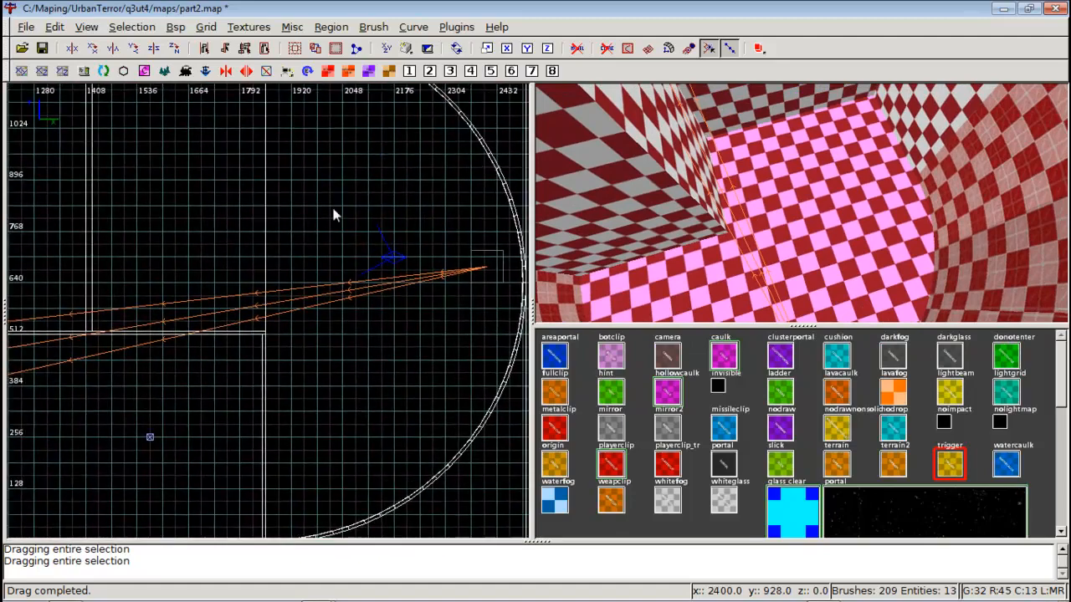
right_click(266, 281)
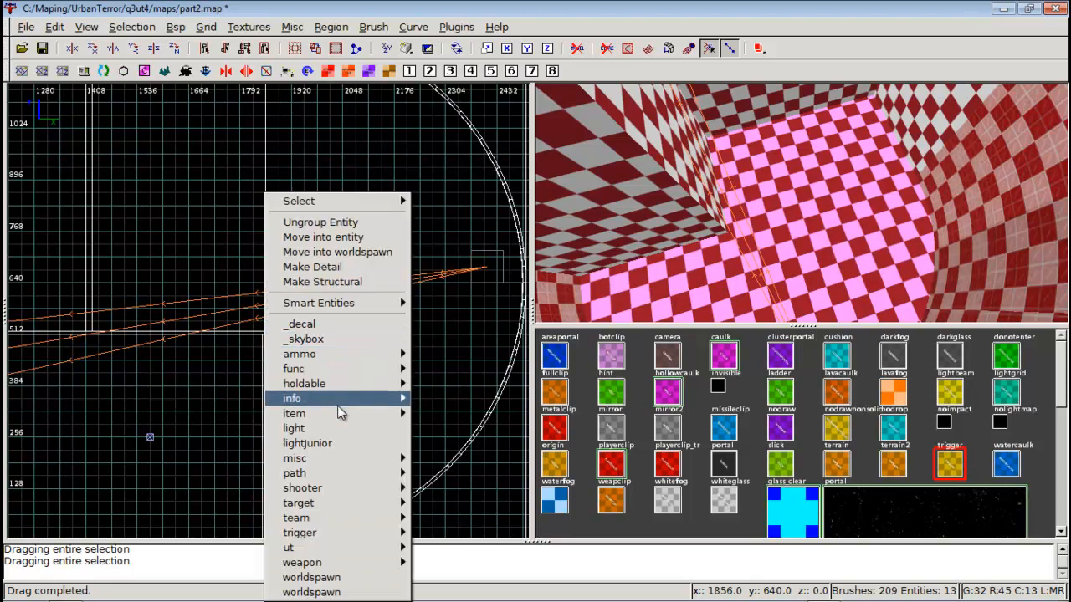
left_click(341, 427)
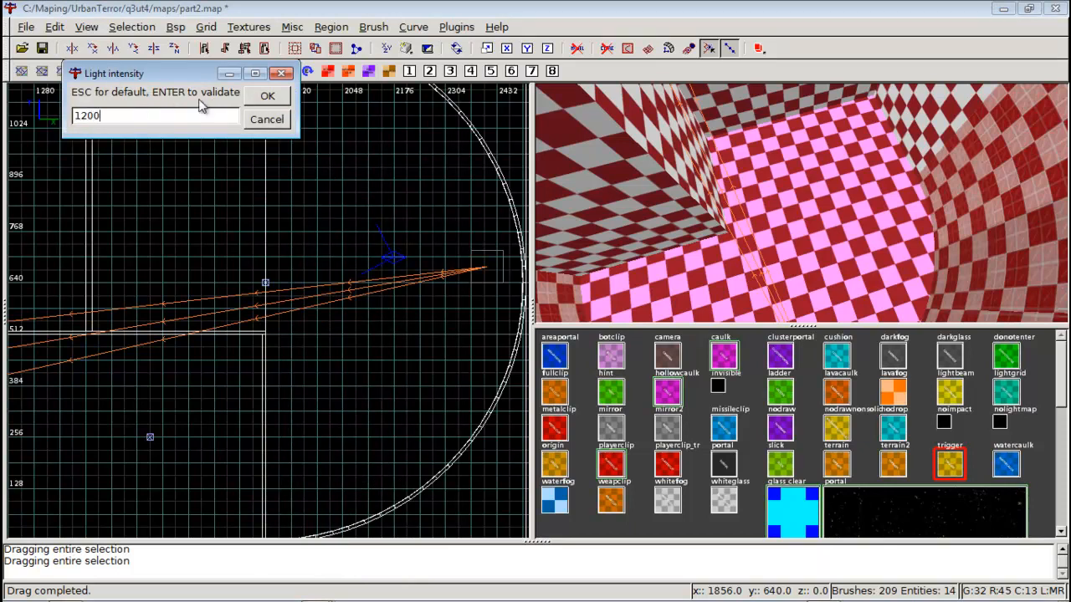
type("1200")
left_click(268, 96)
left_click_drag(264, 287, 371, 287)
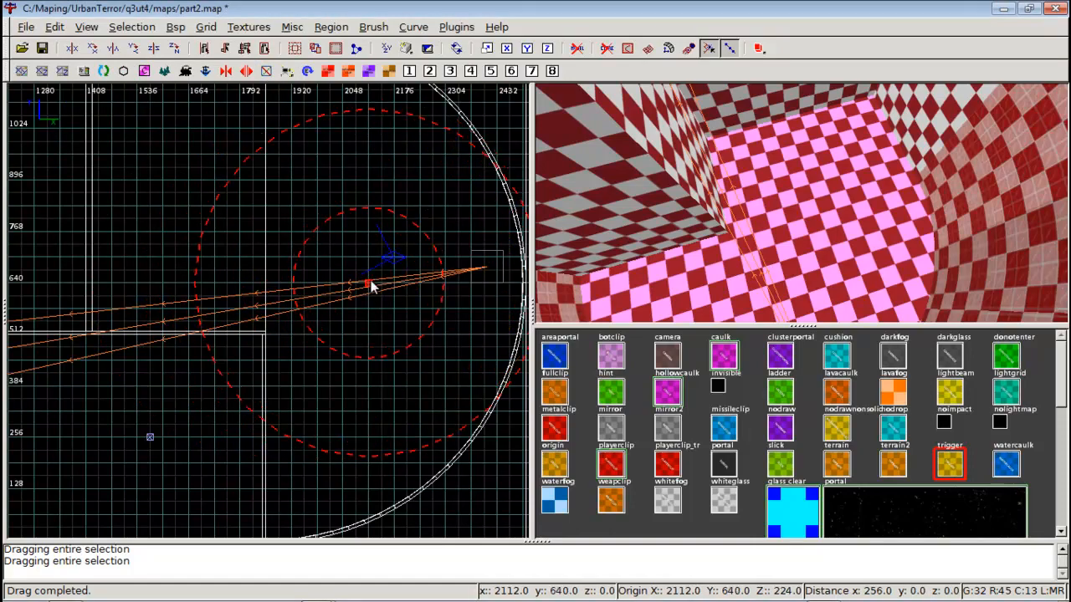
Place a copy of the 1200 light lower in the rounded room, at about Z -512, and clear the selection
scroll(372, 286, "down", 2)
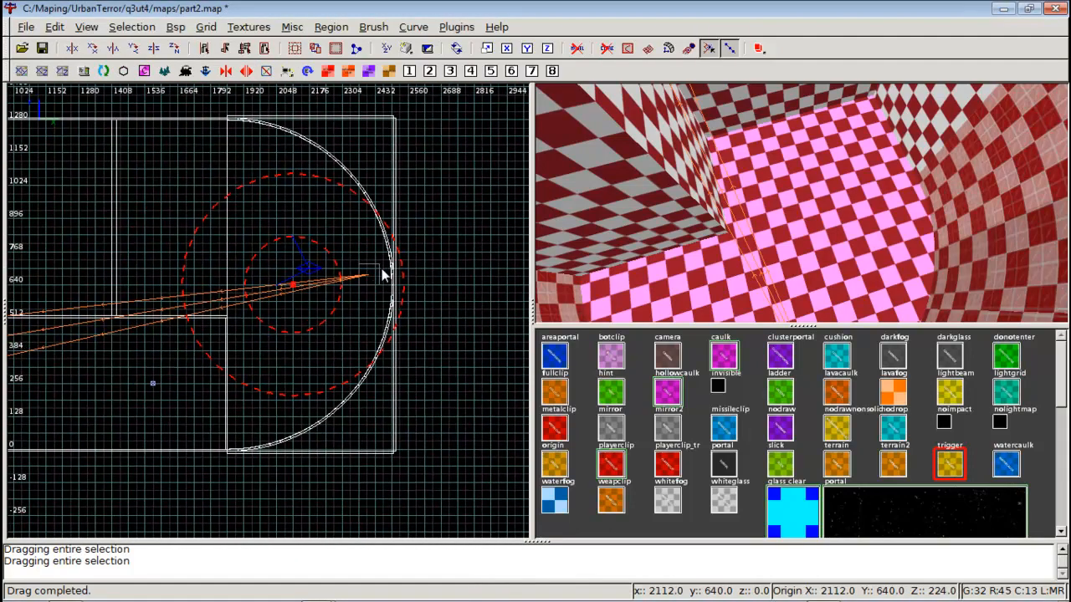
scroll(383, 275, "up", 3)
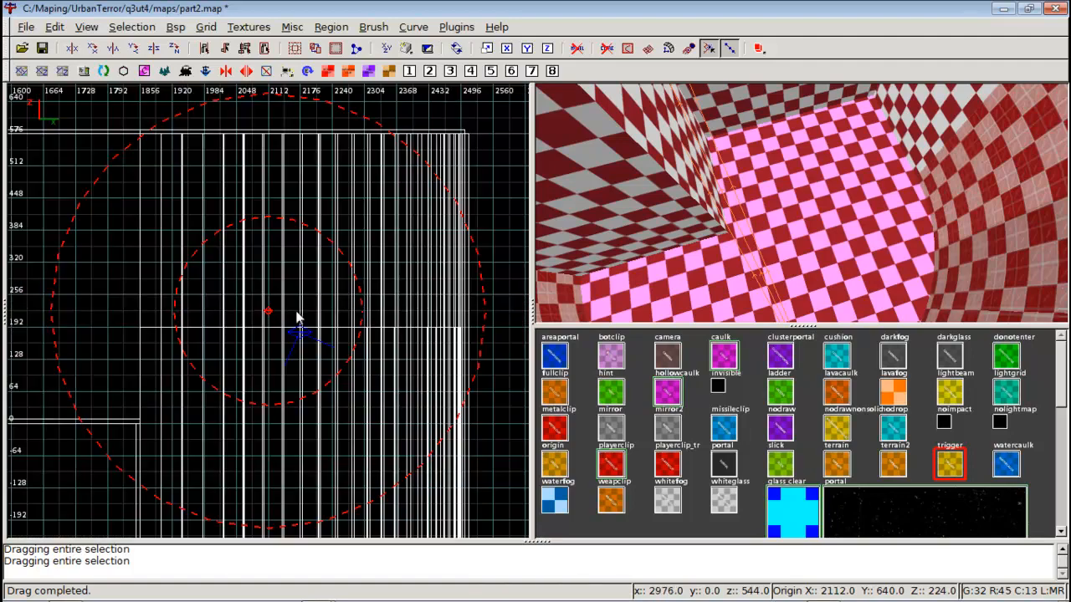
right_click_drag(275, 312, 279, 222)
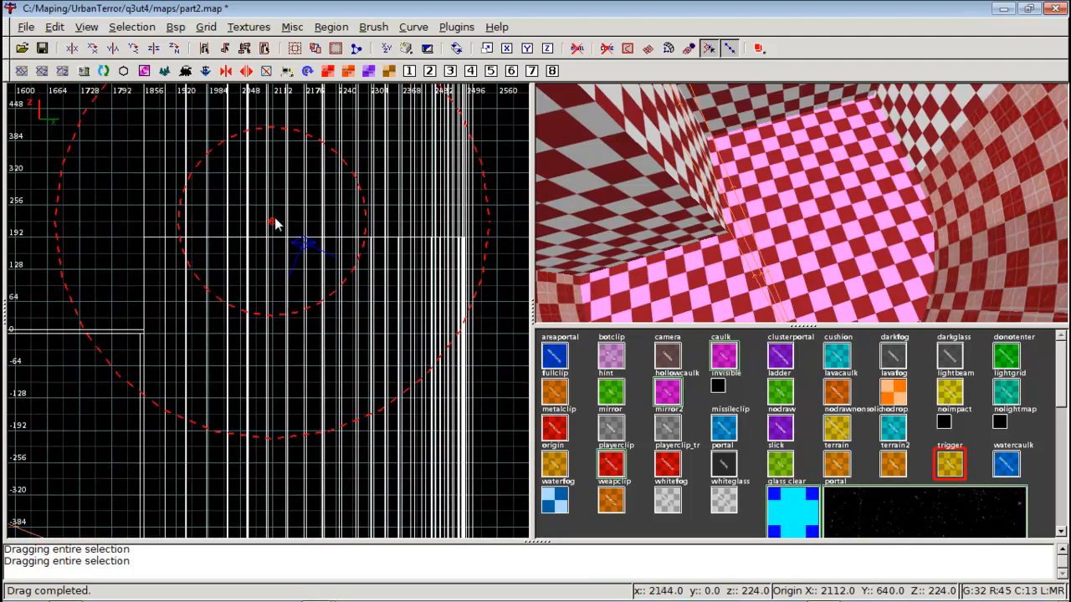
left_click_drag(273, 223, 272, 416)
right_click_drag(272, 416, 275, 172)
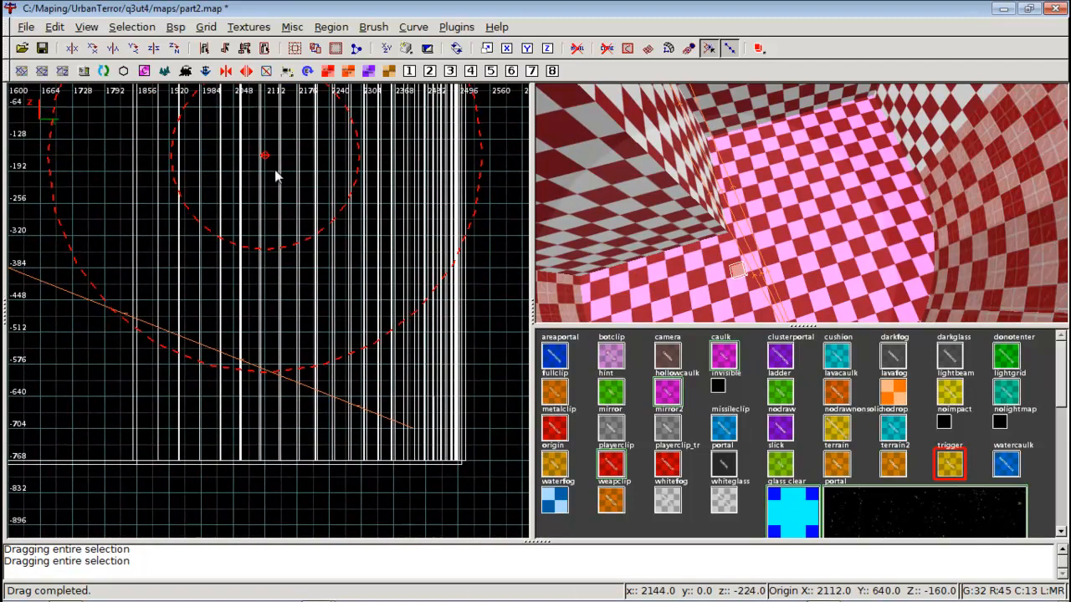
left_click(266, 157)
left_click_drag(266, 156, 264, 333)
key("Escape")
right_click(652, 238)
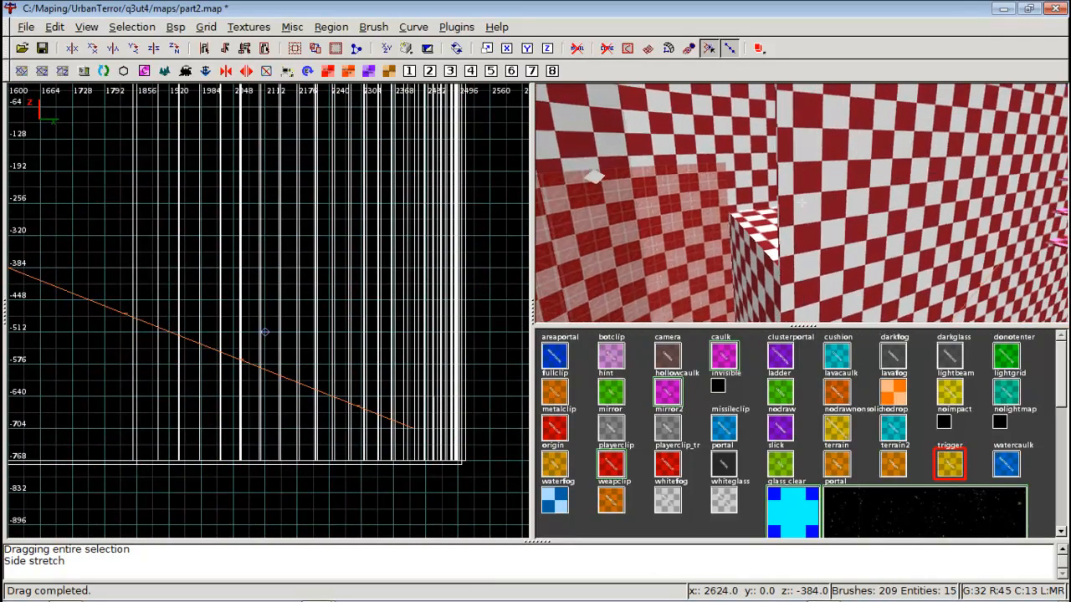
Duplicate the corridor light nearest the rounded end room and move the copy into the water room at X 1312, Y 896
right_click(804, 211)
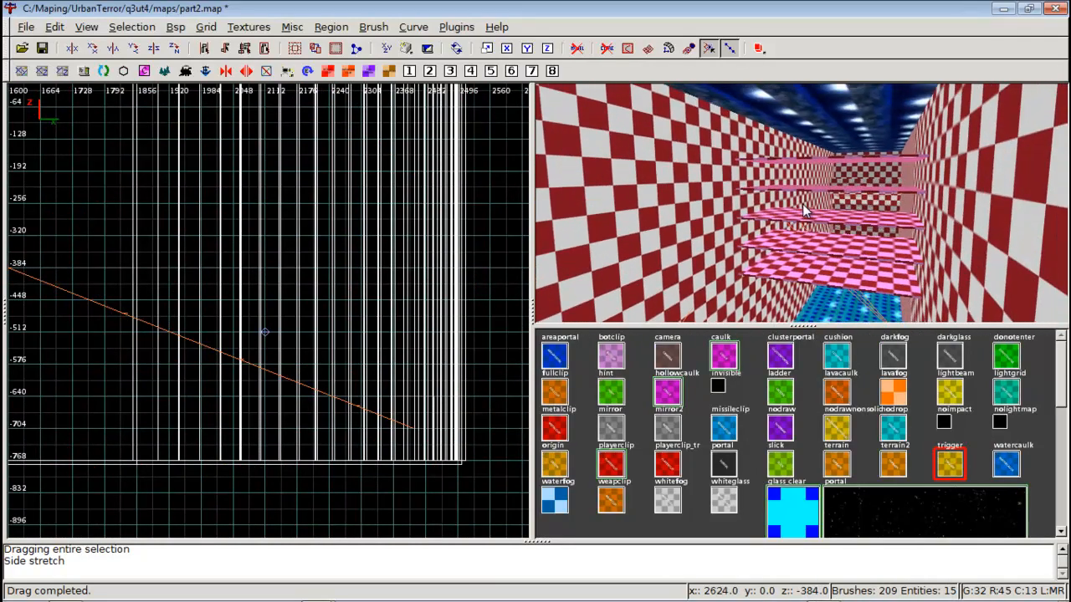
right_click(810, 278)
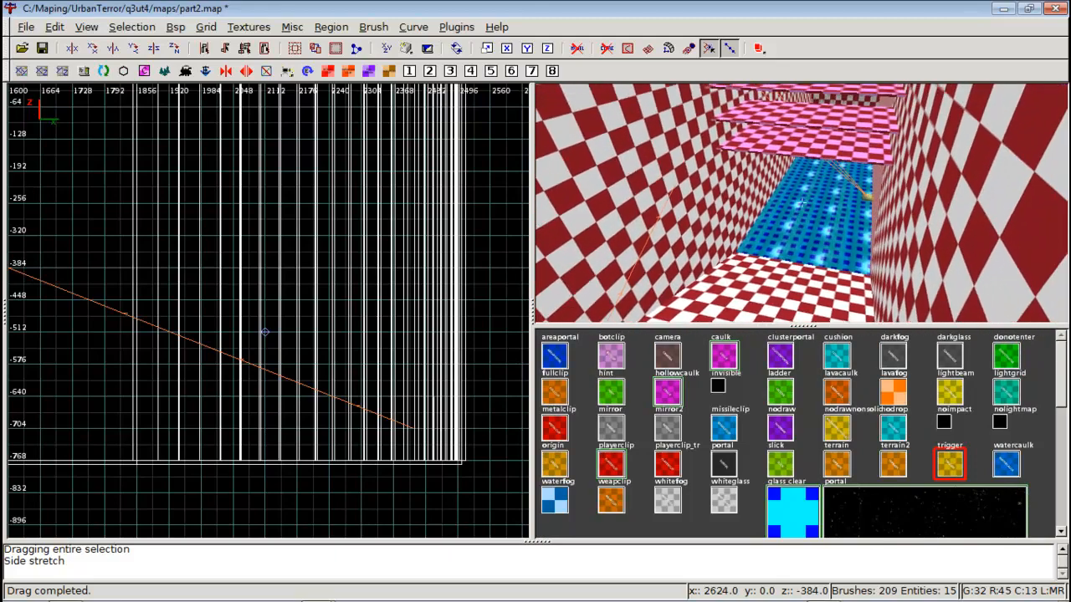
right_click(665, 209)
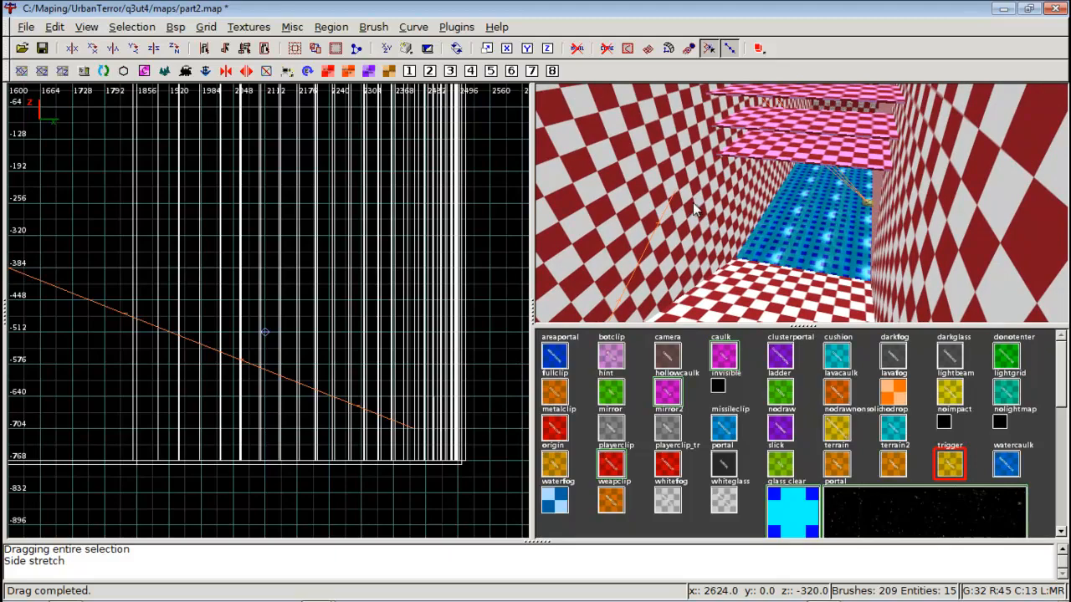
scroll(215, 329, "down", 5)
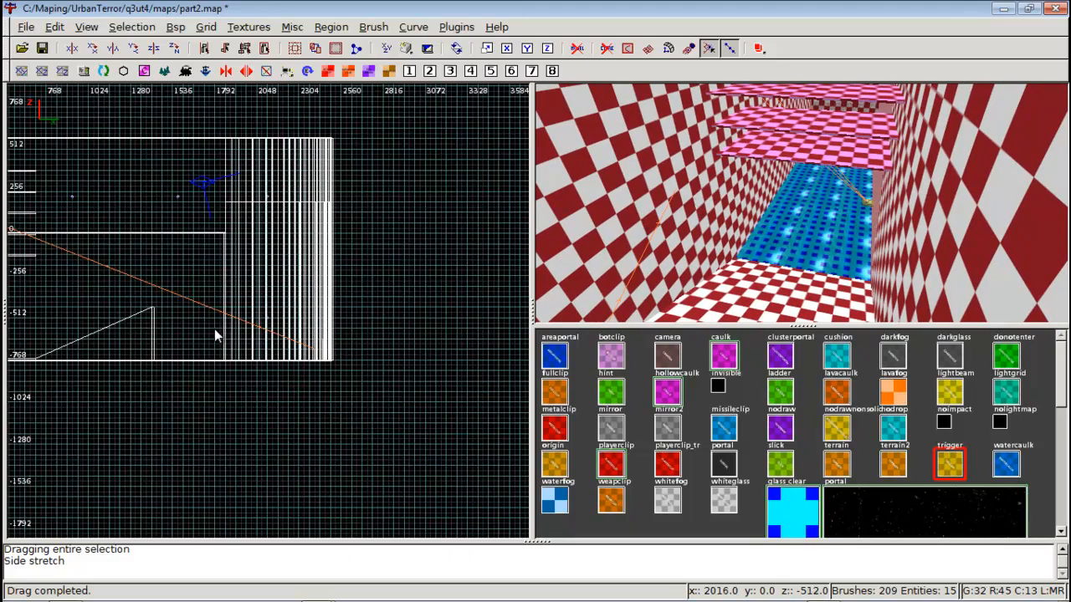
key("ctrl+Tab")
key("ctrl+Tab")
right_click_drag(214, 329, 260, 279)
scroll(214, 329, "up", 2)
right_click_drag(390, 424, 425, 350)
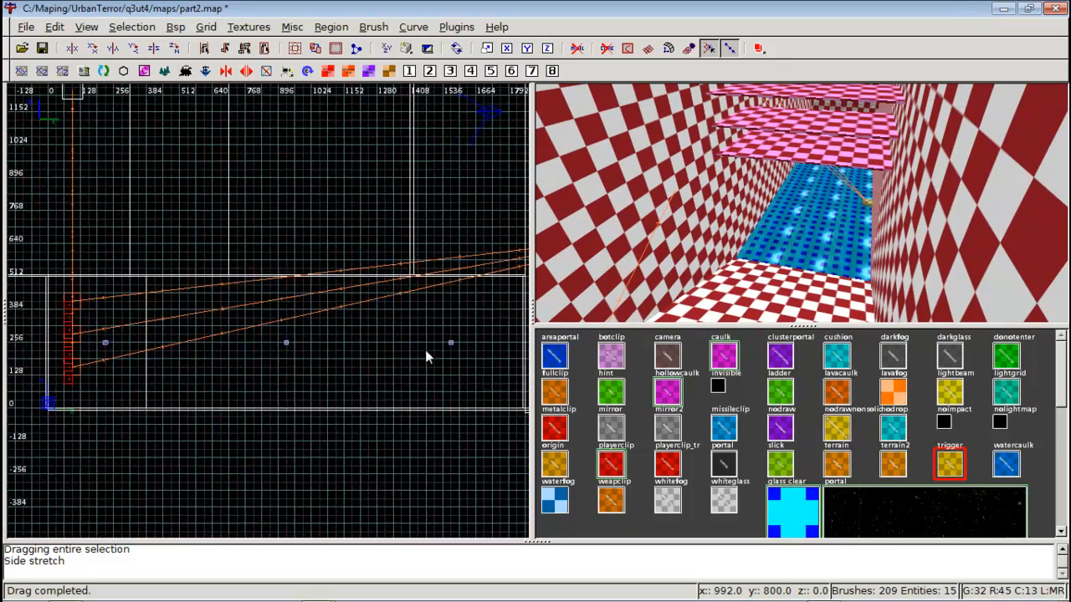
left_click(452, 343, "shift")
key("space")
left_click_drag(467, 356, 402, 191)
right_click_drag(401, 189, 392, 301)
mouse_move(380, 315)
left_mouse_down()
mouse_move(375, 282)
mouse_move(376, 292)
left_mouse_up()
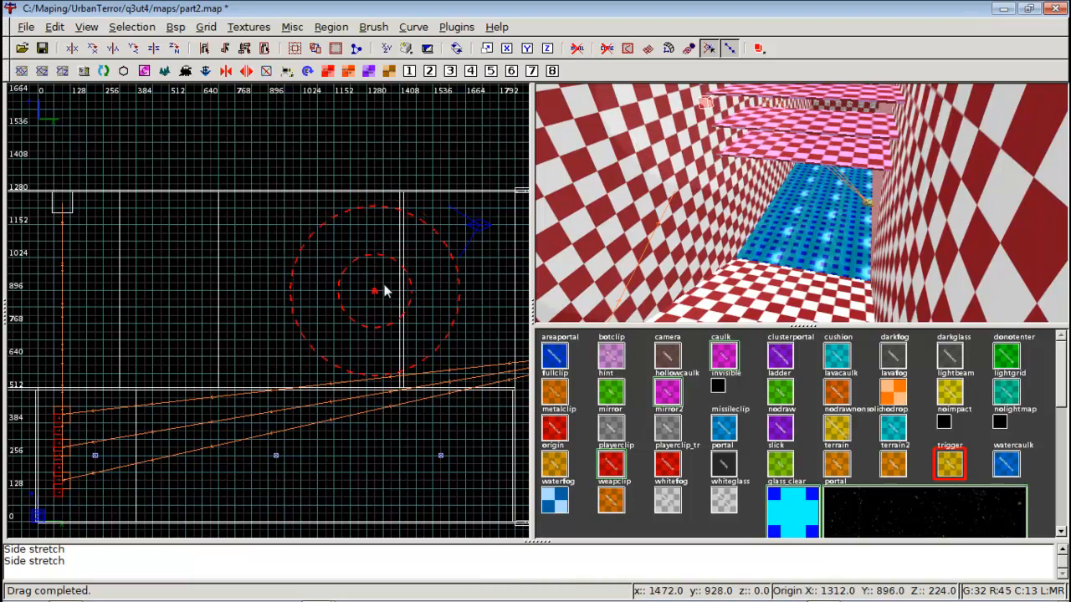
Set the light intensity of the copied water-room light to 1000
key("n")
left_click(121, 206)
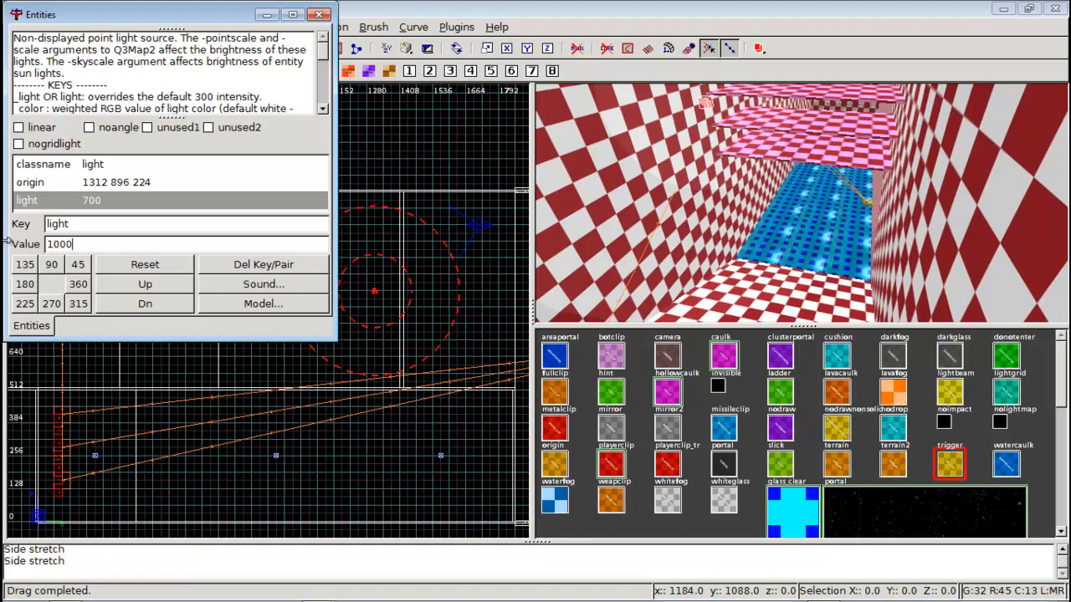
type("1000")
key("Return")
key("n")
Lower the 1000-intensity light in the side view to X 1408, Z -192, above the high end of the ramp
right_click_drag(346, 316, 201, 327)
scroll(380, 317, "up", 1)
right_click_drag(353, 317, 412, 304)
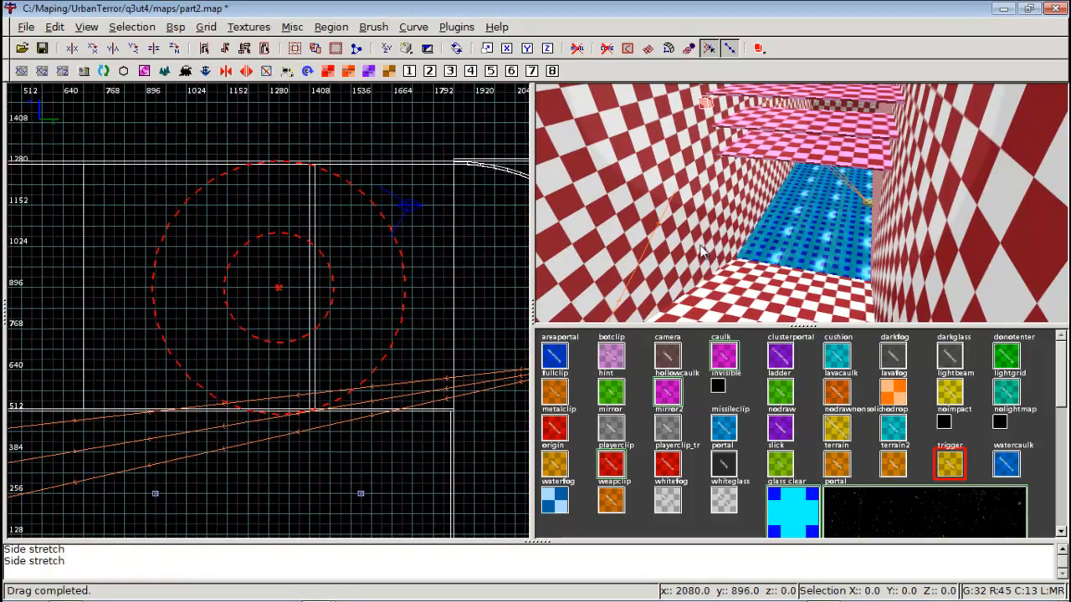
key("ctrl+Tab")
right_click_drag(386, 256, 402, 201)
scroll(284, 316, "up", 1)
right_click_drag(285, 317, 346, 166)
scroll(314, 182, "down", 3)
scroll(326, 173, "up", 2)
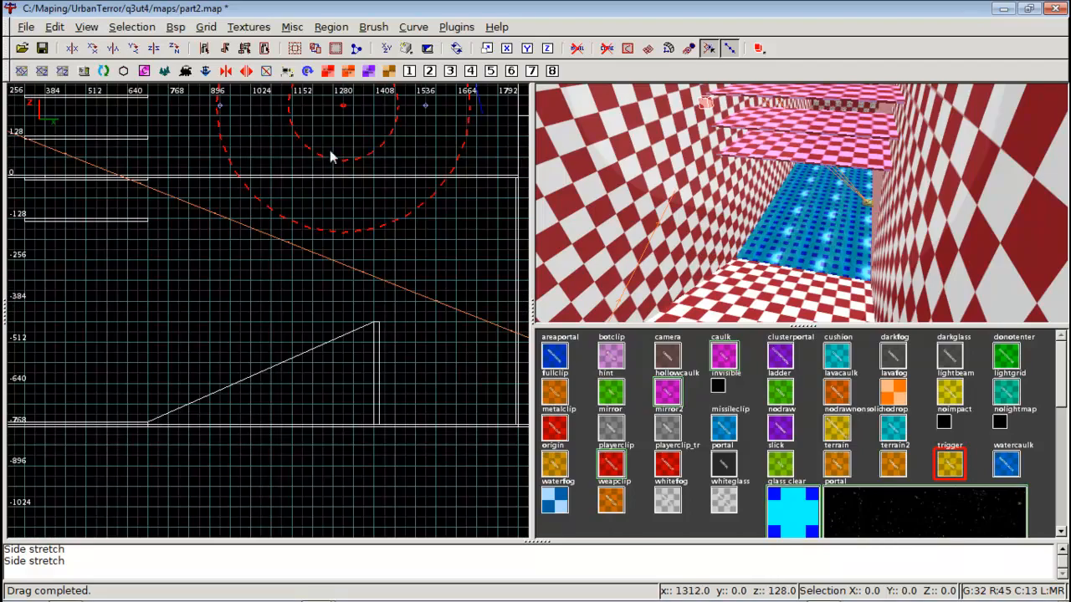
left_click_drag(344, 110, 374, 247)
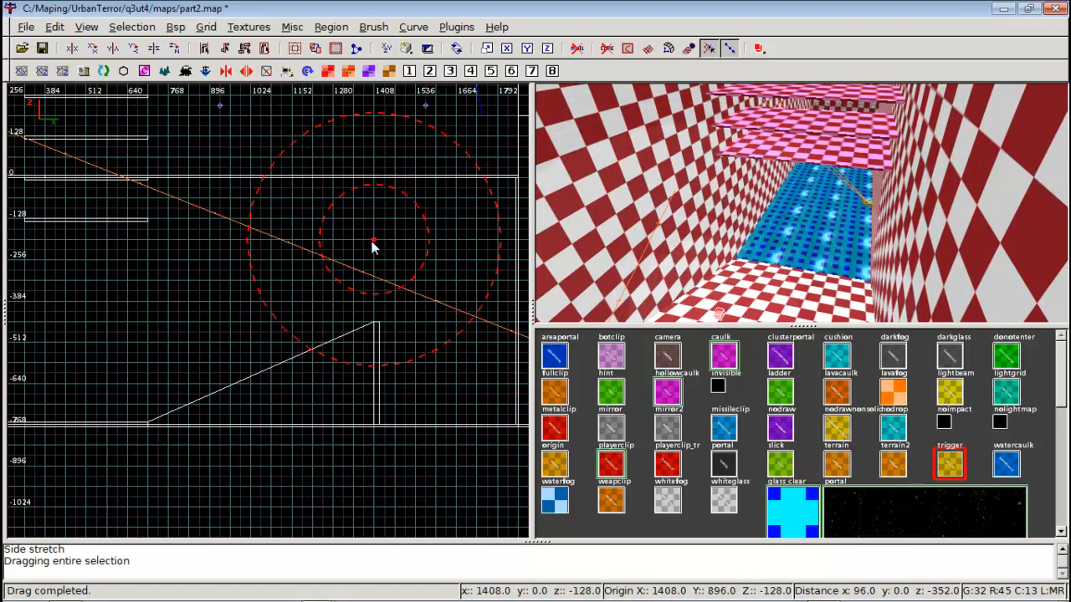
Duplicate the ramp light and place the copy below the platforms at X 704, Y 896, Z -512
key("ctrl+Tab")
key("ctrl+Tab")
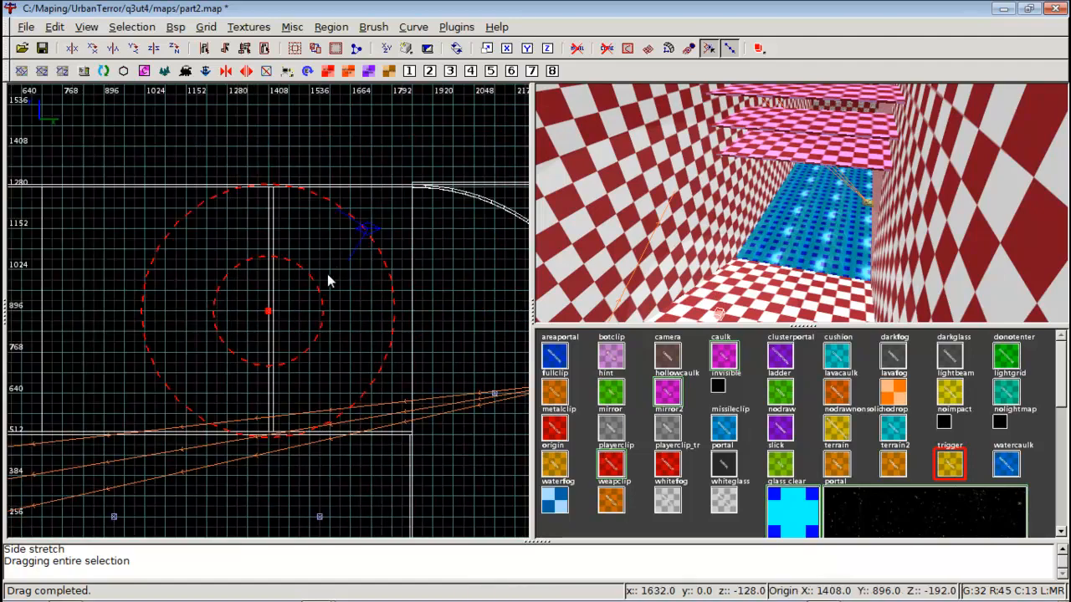
scroll(327, 276, "down", 2)
mouse_move(327, 276)
right_mouse_down()
mouse_move(379, 252)
mouse_move(341, 276)
mouse_move(390, 266)
right_mouse_up()
scroll(327, 275, "up", 2)
key("space")
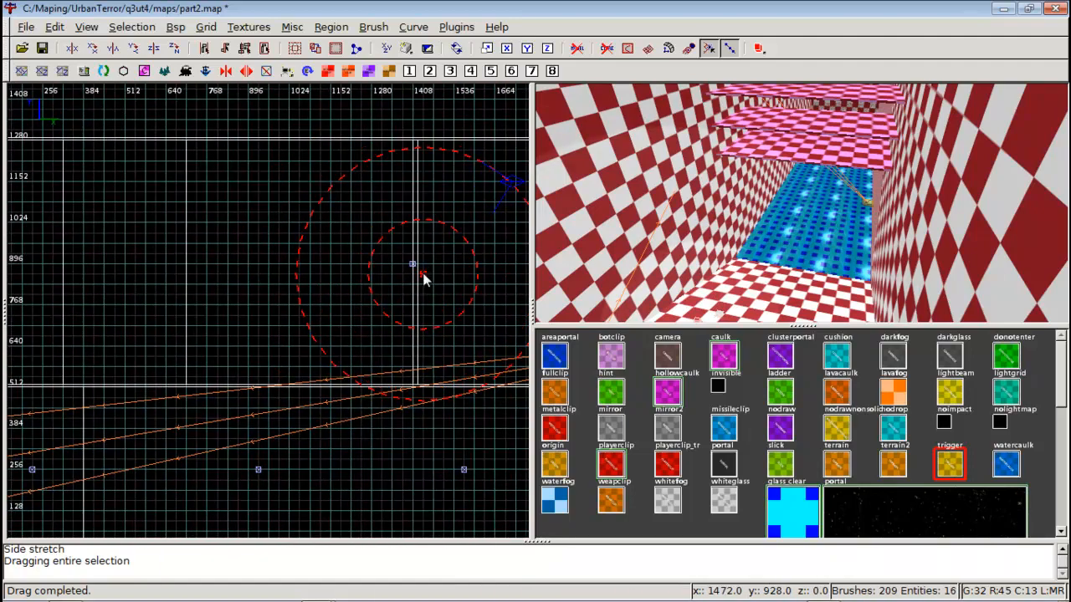
mouse_move(422, 273)
left_mouse_down()
mouse_move(248, 280)
mouse_move(182, 265)
mouse_move(197, 266)
left_mouse_up()
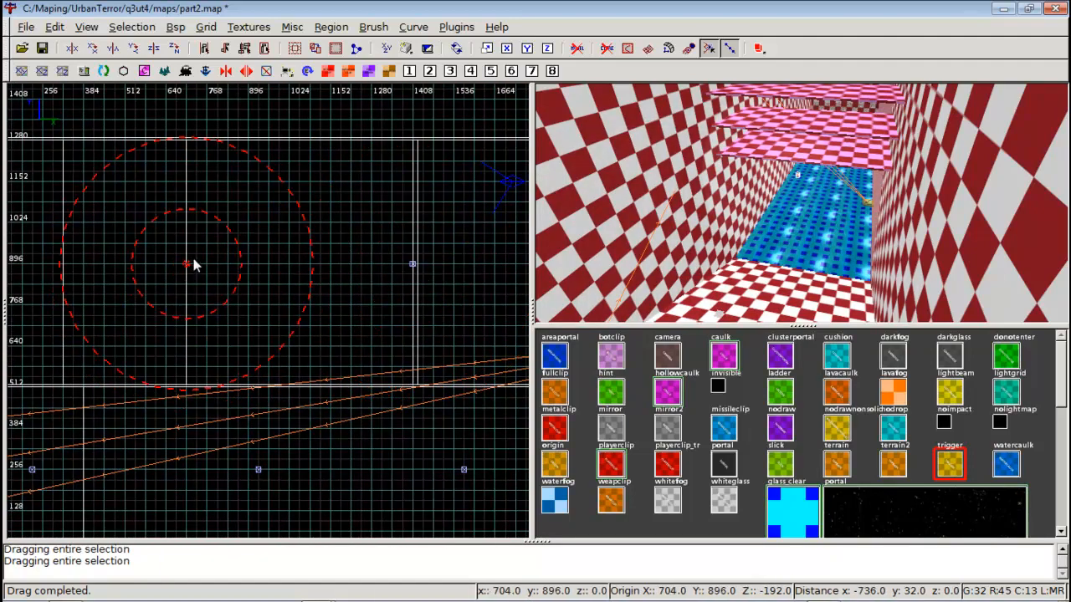
key("ctrl+Tab")
scroll(209, 274, "up", 3)
right_click_drag(210, 273, 202, 199)
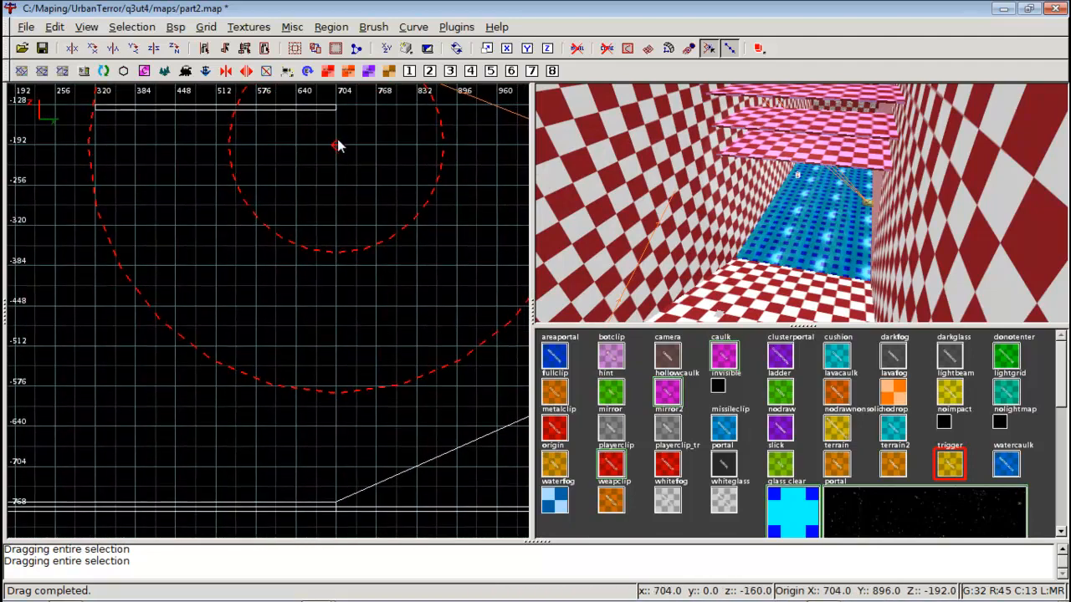
left_click_drag(335, 143, 340, 347)
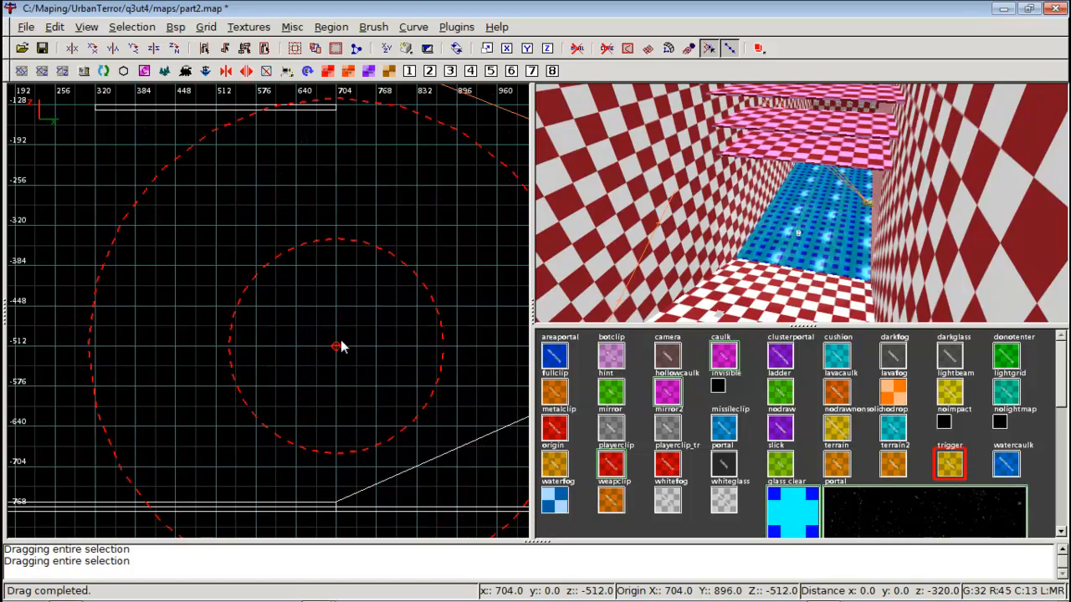
Duplicate the light below the platforms and move the copy along the room to X -64, Z -512
scroll(341, 346, "down", 3)
right_click_drag(342, 344, 453, 348)
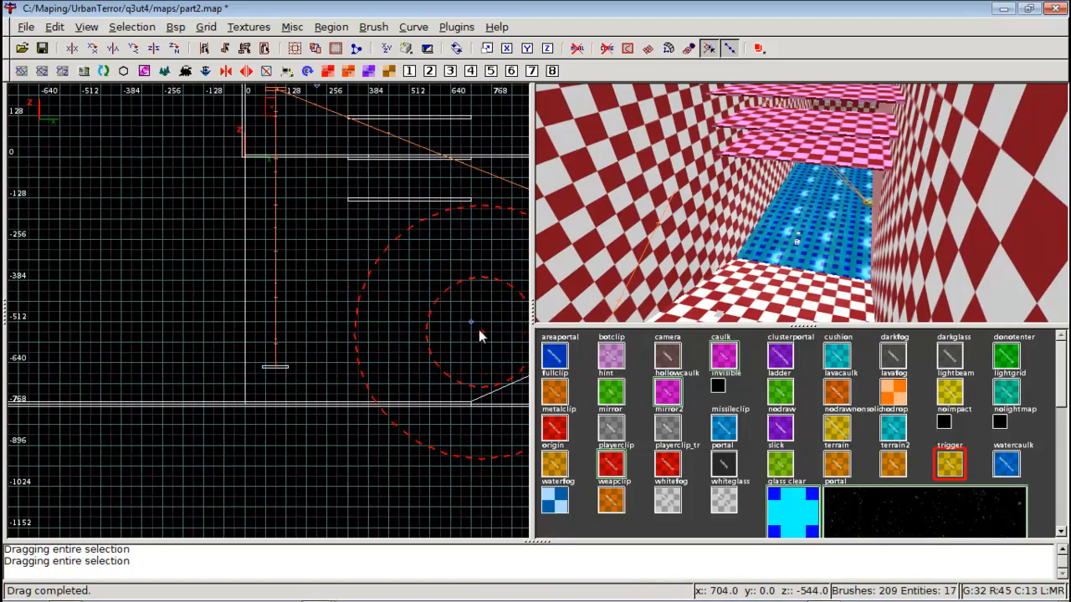
left_click_drag(478, 330, 222, 325)
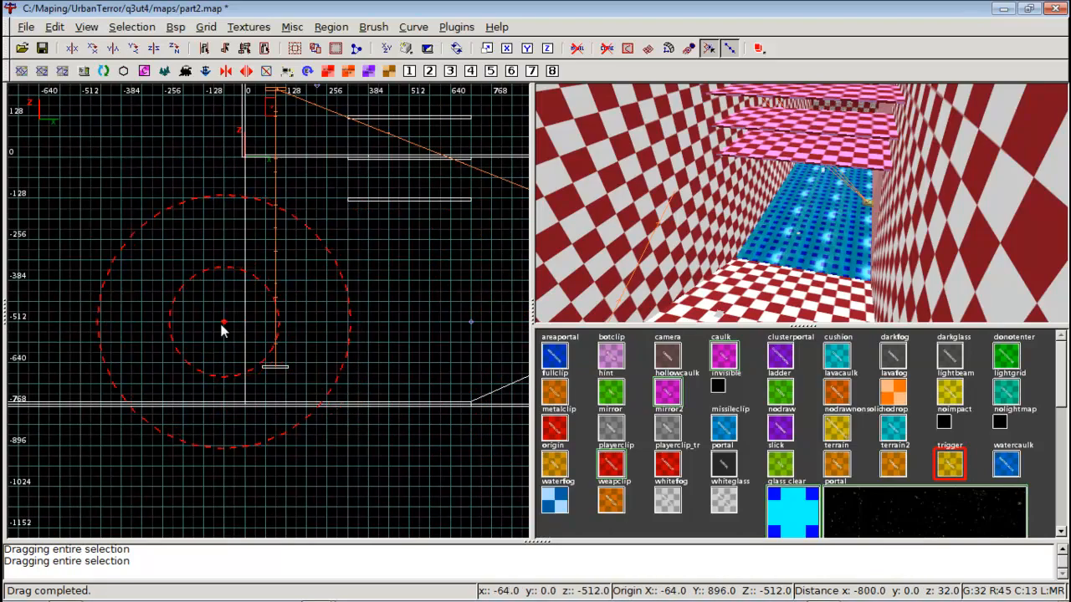
Place another copy of the light beside the curved end wall at X -1152, Z -256
right_click_drag(222, 326, 416, 300)
right_click_drag(315, 319, 174, 335)
scroll(314, 319, "down", 3)
scroll(315, 319, "up", 2)
right_click_drag(383, 370, 442, 354)
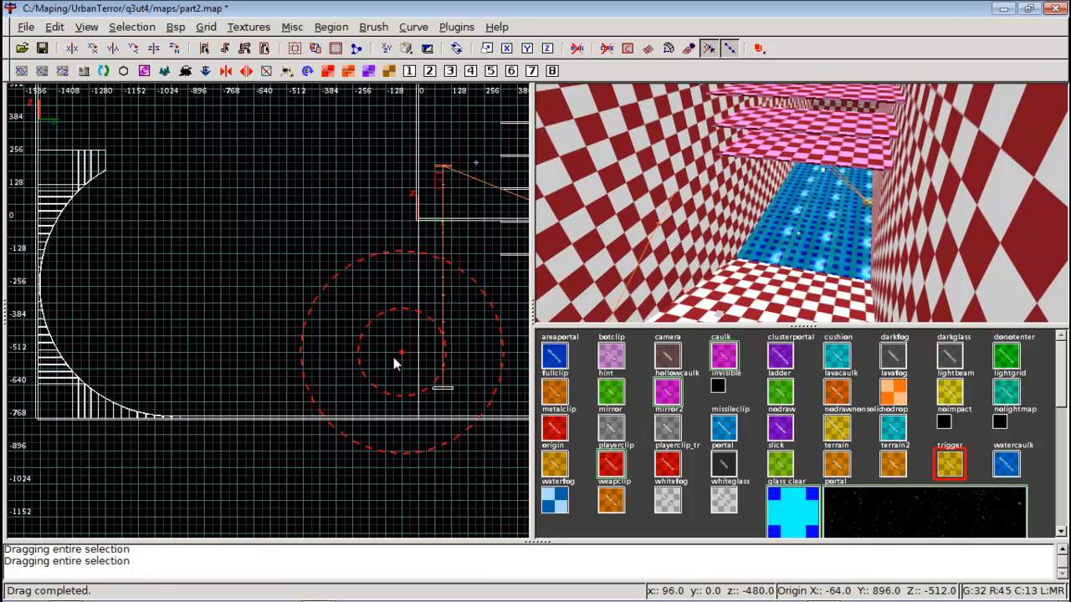
left_click_drag(406, 364, 125, 290)
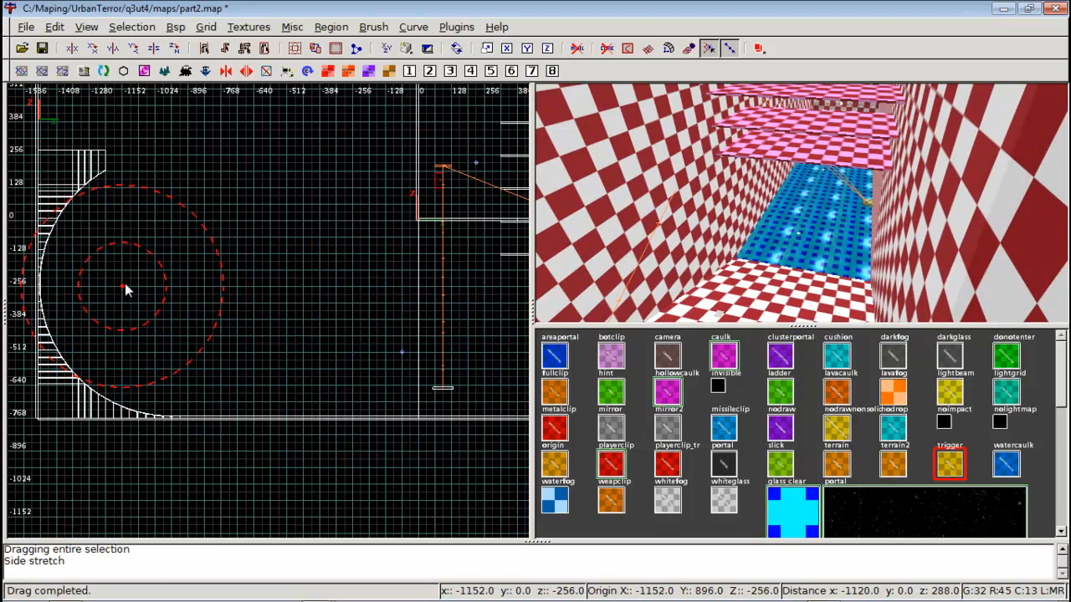
Duplicate the curved-wall light, move the copy to X 96, Z 128, and clear the selection
right_click_drag(144, 287, 121, 299)
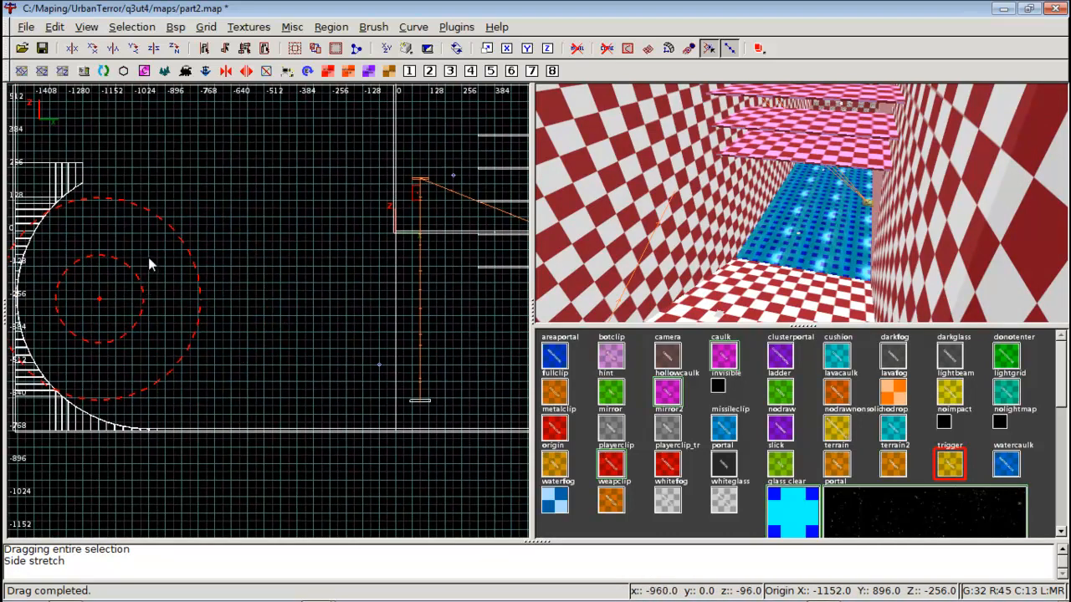
key("space")
left_click_drag(109, 311, 421, 209)
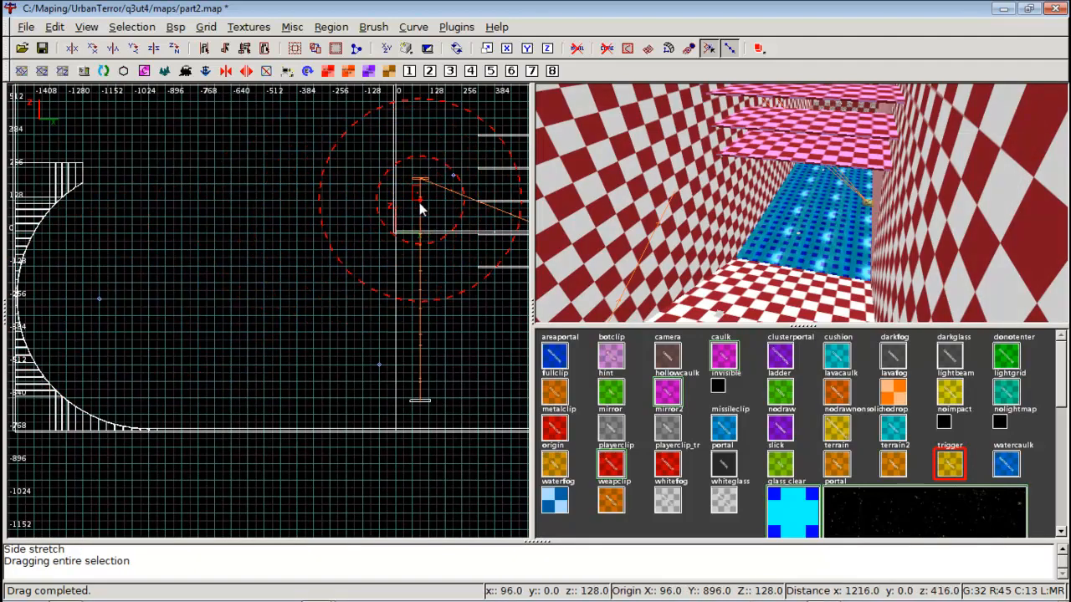
right_click_drag(420, 203, 279, 272)
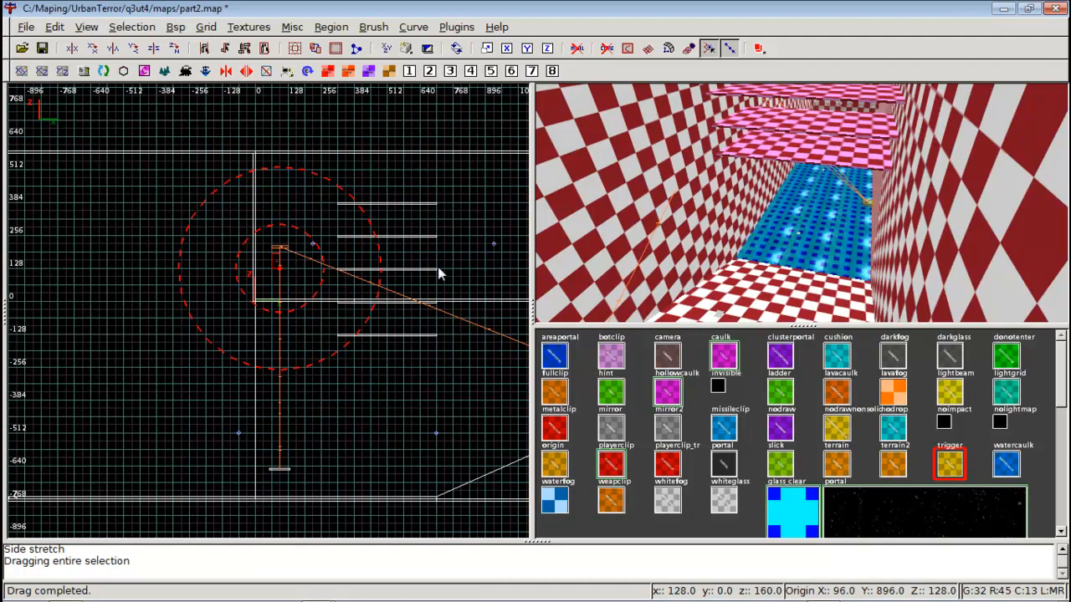
key("Escape")
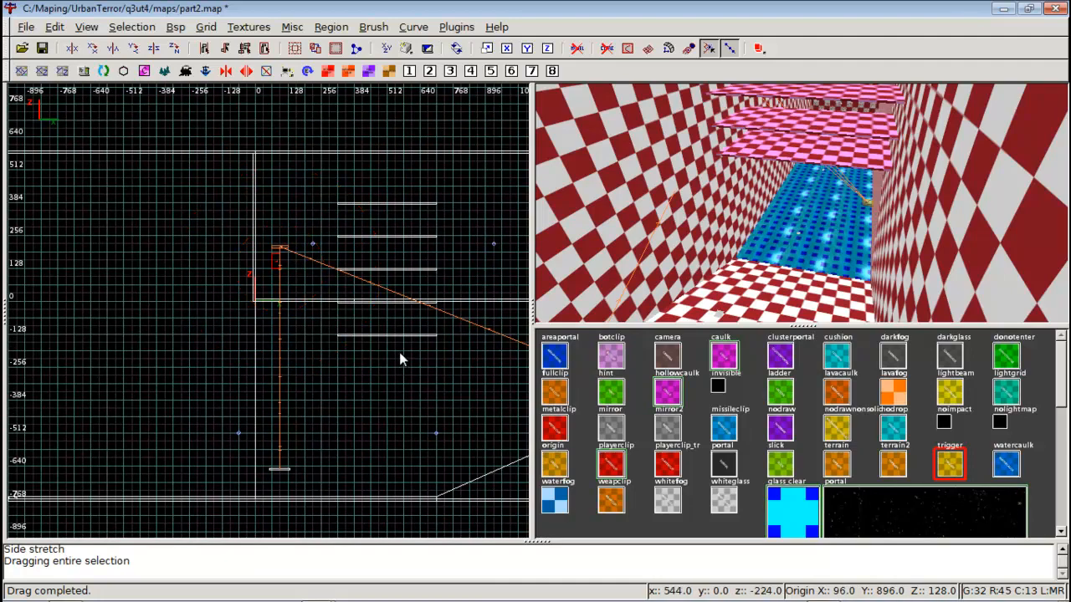
Review the light placement across the whole map in the 2D views and inspect the platform room in 3D
scroll(312, 306, "down", 4)
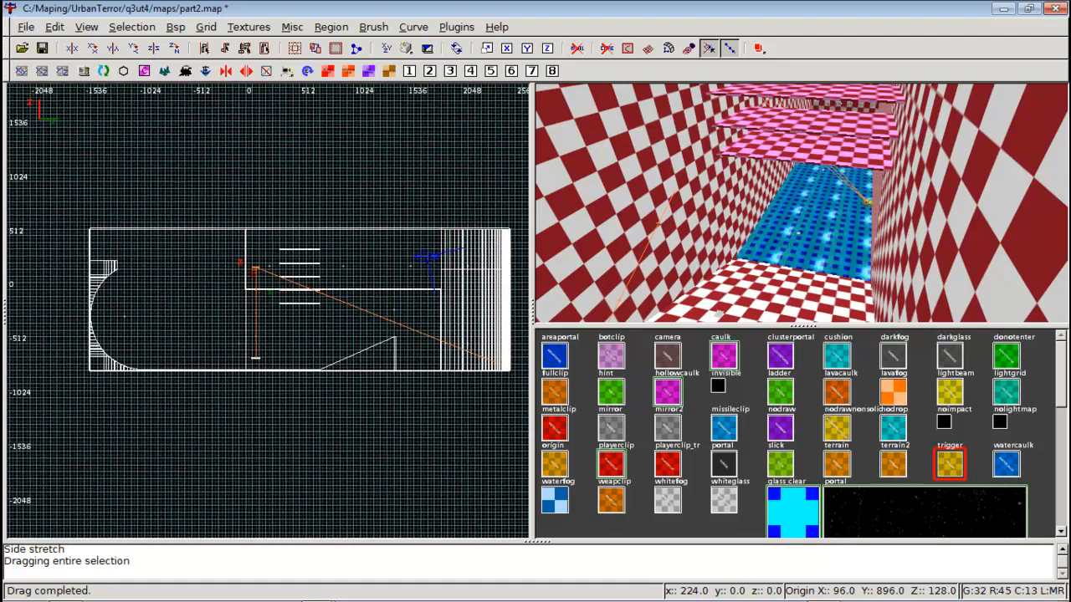
key("ctrl+Tab")
key("ctrl+Tab")
scroll(313, 308, "down", 4)
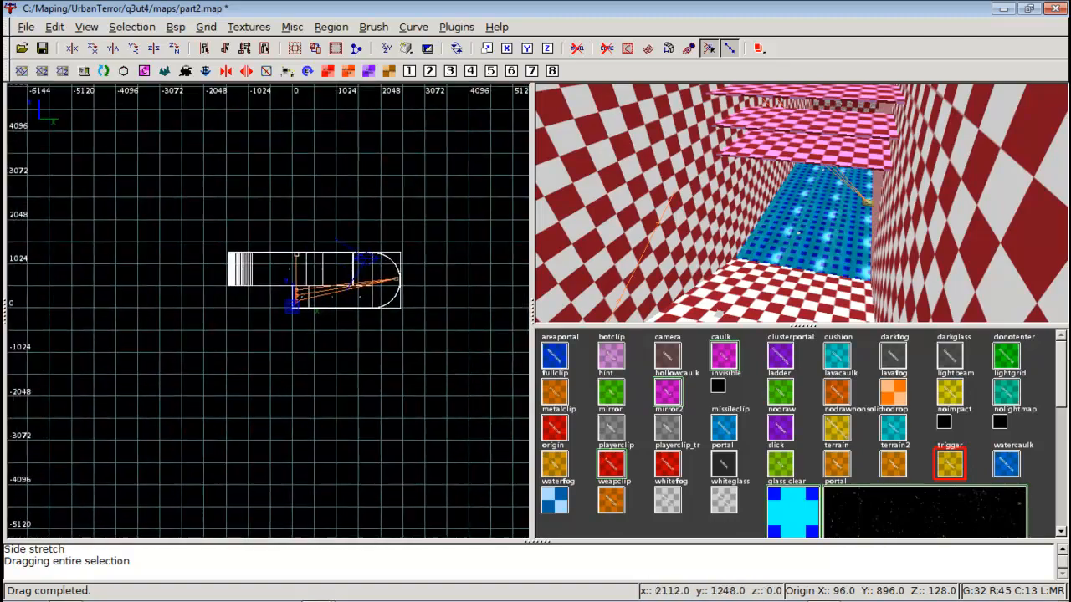
scroll(313, 307, "up", 3)
right_click_drag(312, 306, 226, 328)
scroll(312, 306, "up", 2)
right_click(691, 207)
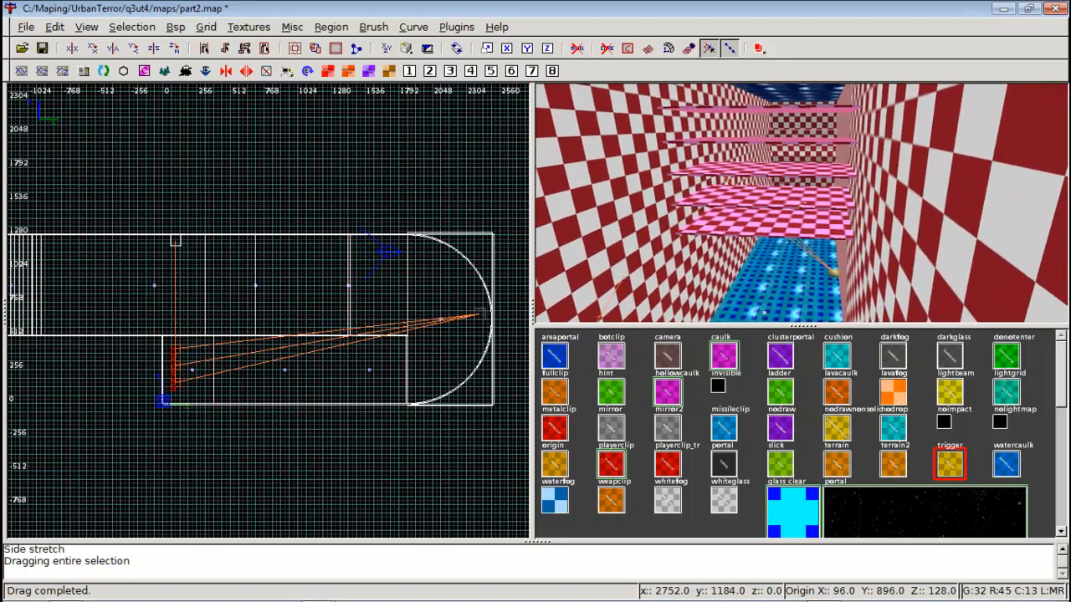
key("Left")
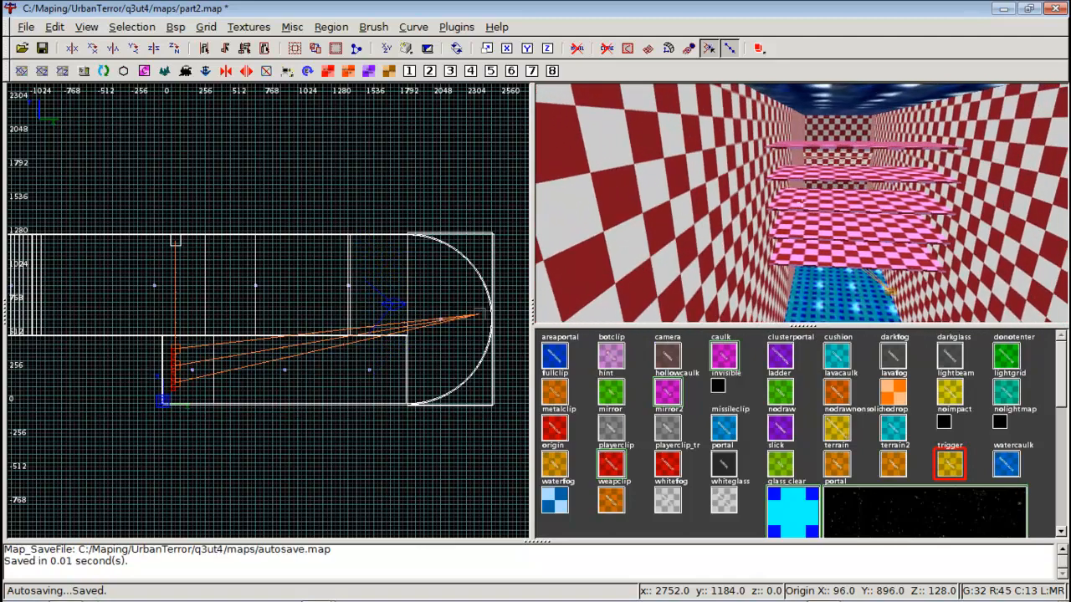
right_click(725, 225)
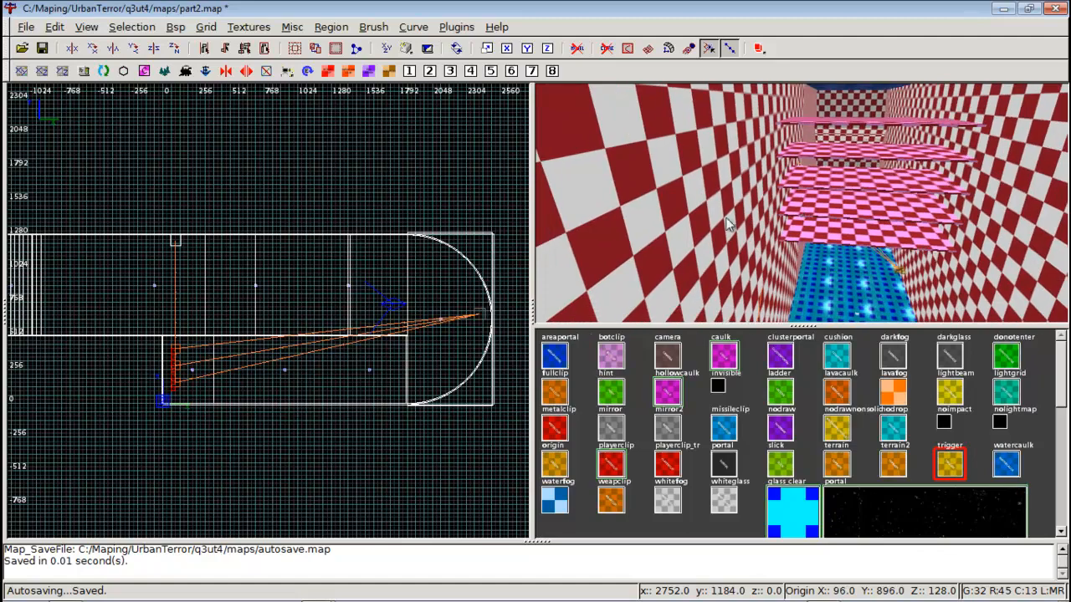
Save the map and compile it with the Q3Map2 (test) BSP -meta, -vis, -light -fast -filter option
key("ctrl+s")
right_click(817, 209)
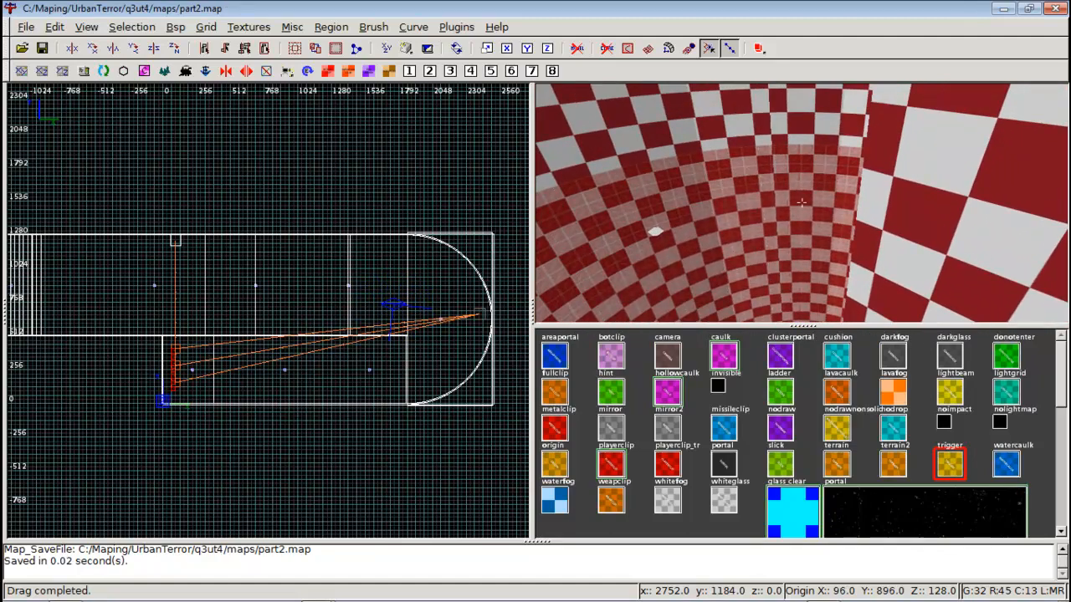
right_click(800, 203)
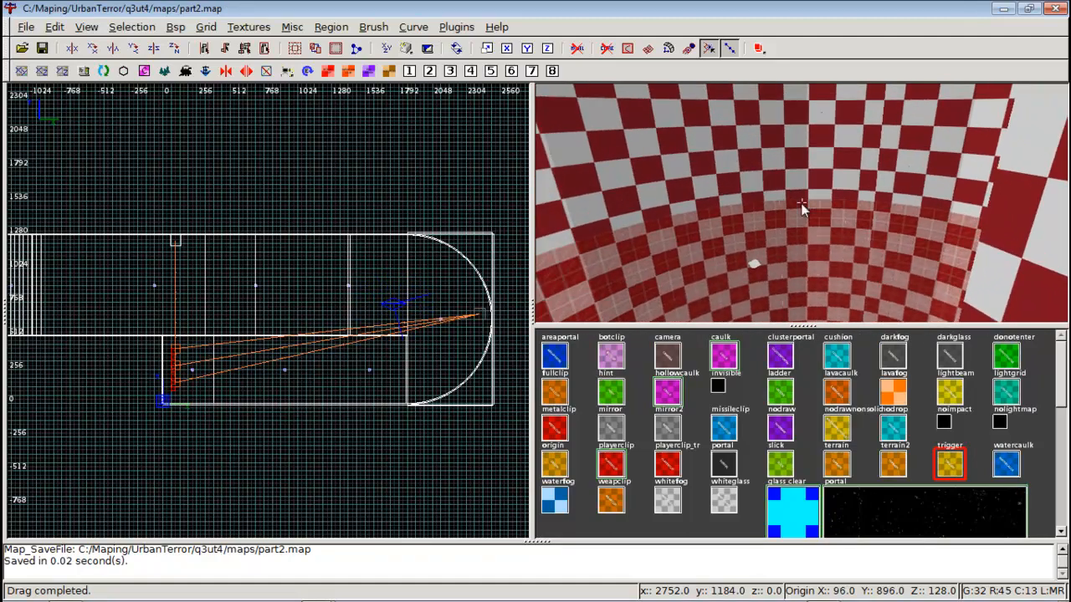
left_click(176, 28)
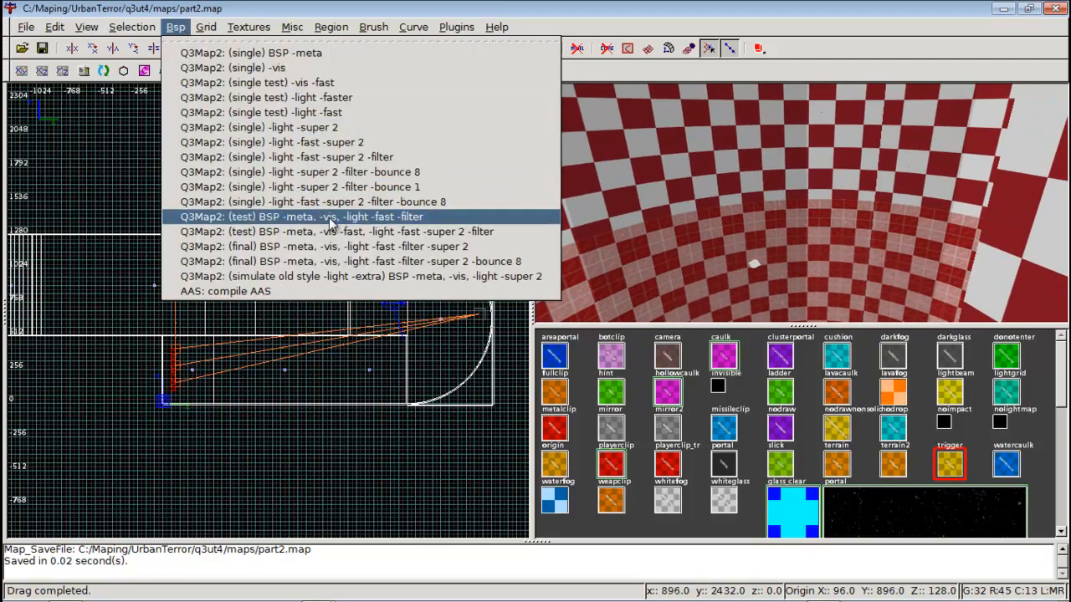
key("Return")
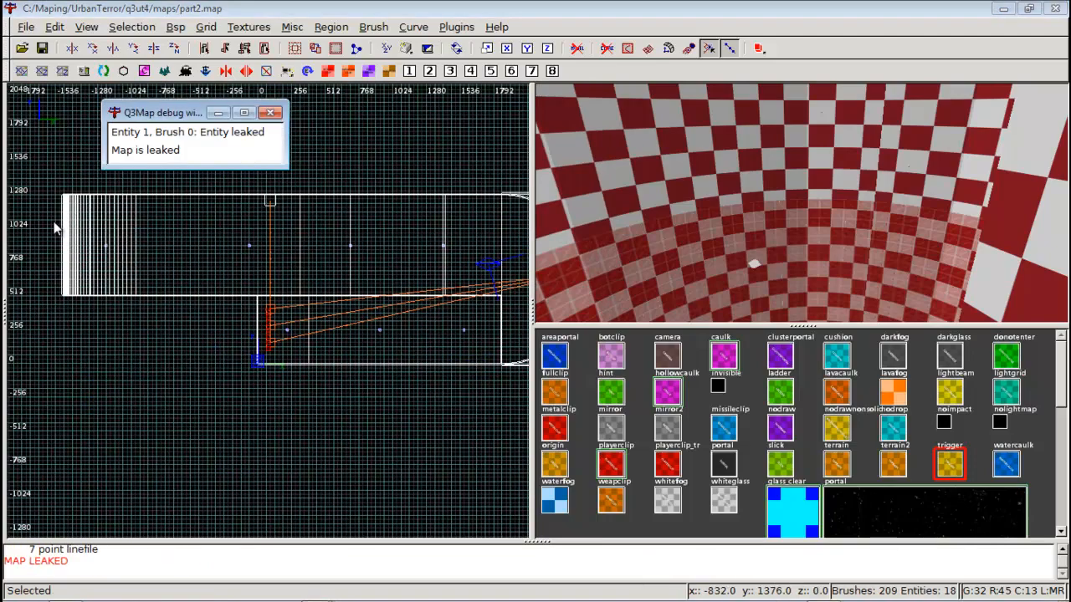
Dismiss the leak report and trace the leak line to the wall corner at the start of the curved wall near X 1856, Y 0
left_click(272, 113)
right_click_drag(409, 224, 249, 201)
scroll(410, 230, "up", 8)
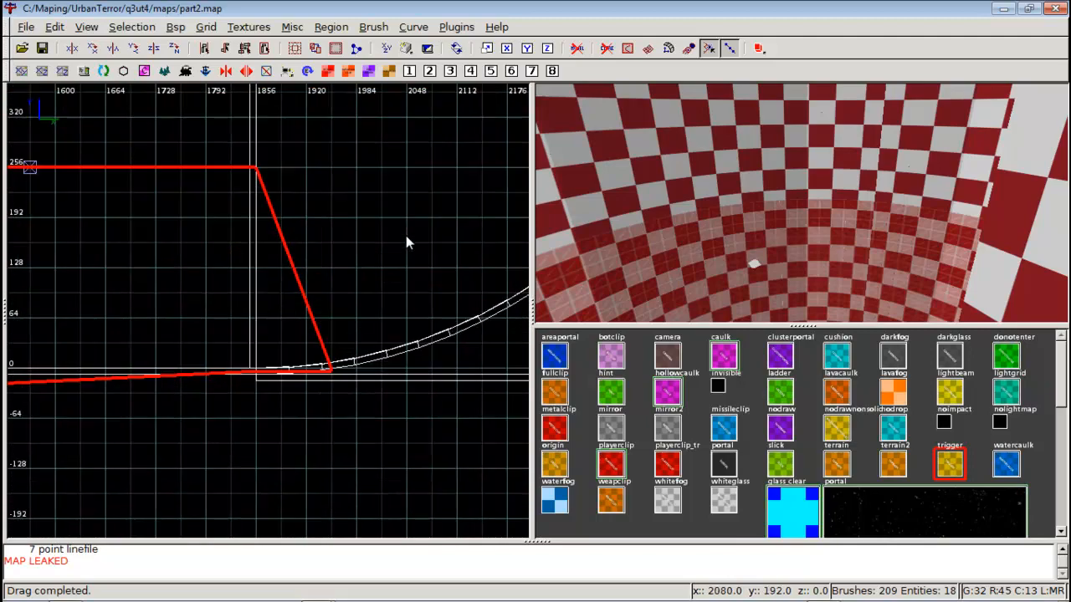
right_click(748, 216)
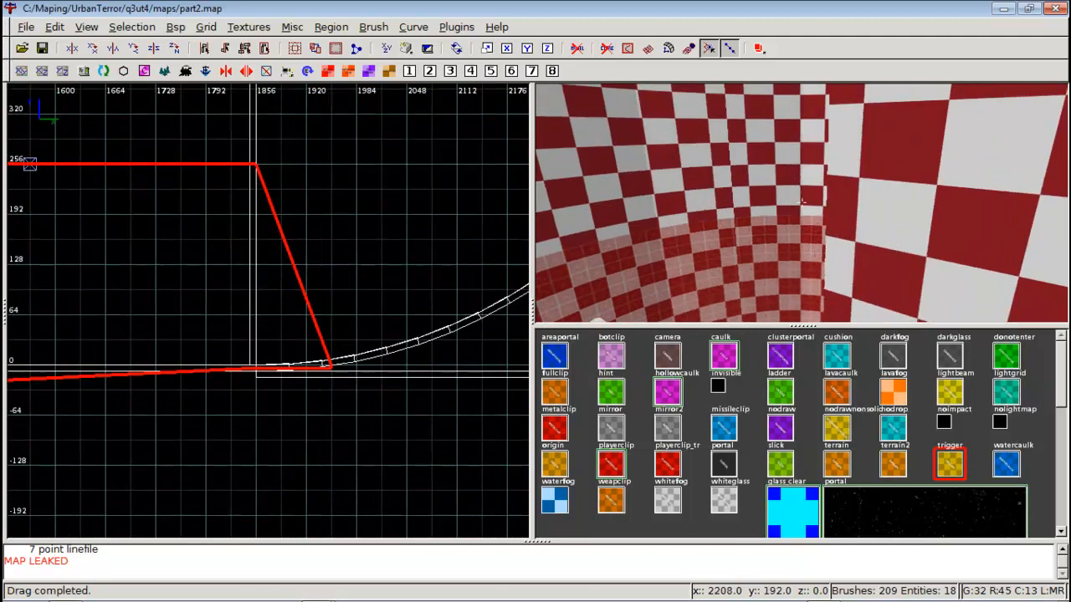
right_click(749, 216)
right_click(749, 216)
right_click(801, 203)
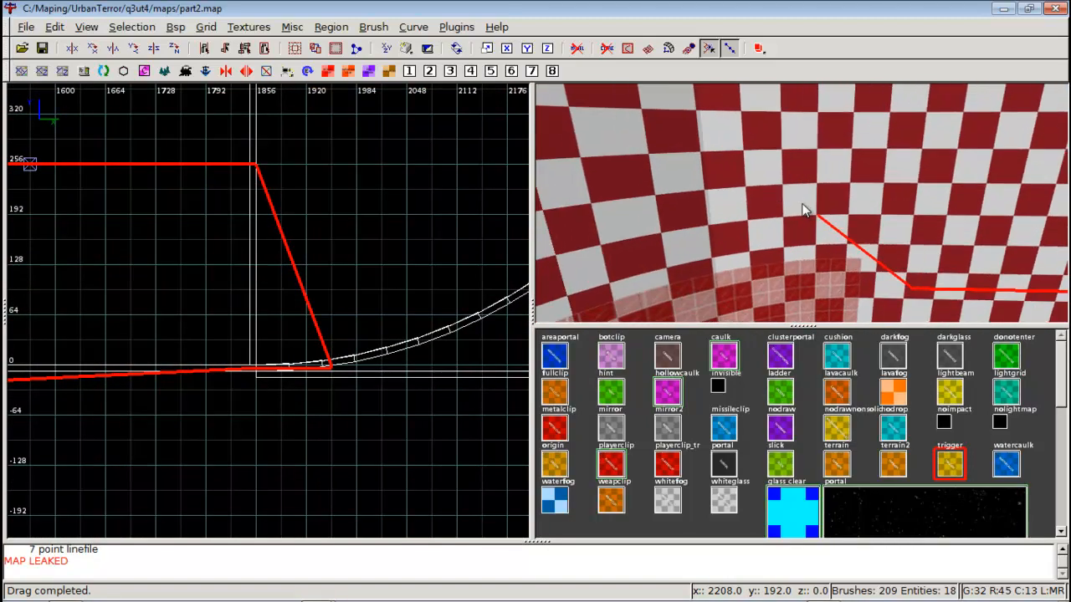
Hide the curved wall, set the grid to 8, stretch the adjoining straight wall to Y -8 to close the corner gap, and deselect it
key("ctrl+p")
right_click(801, 203)
key("Left")
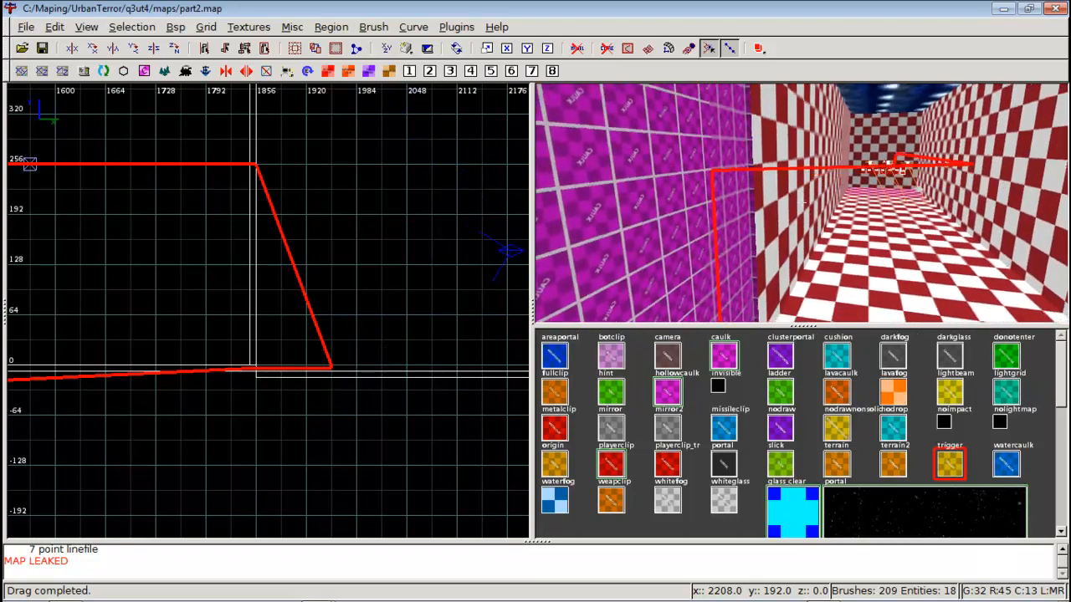
key("Down")
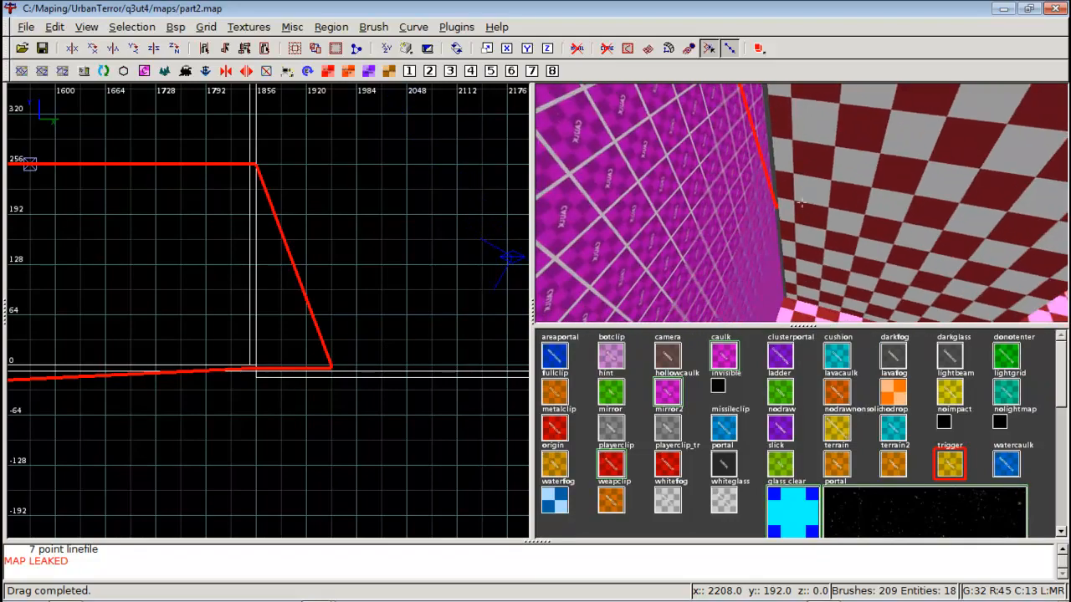
left_click(819, 206, "shift")
right_click(815, 198)
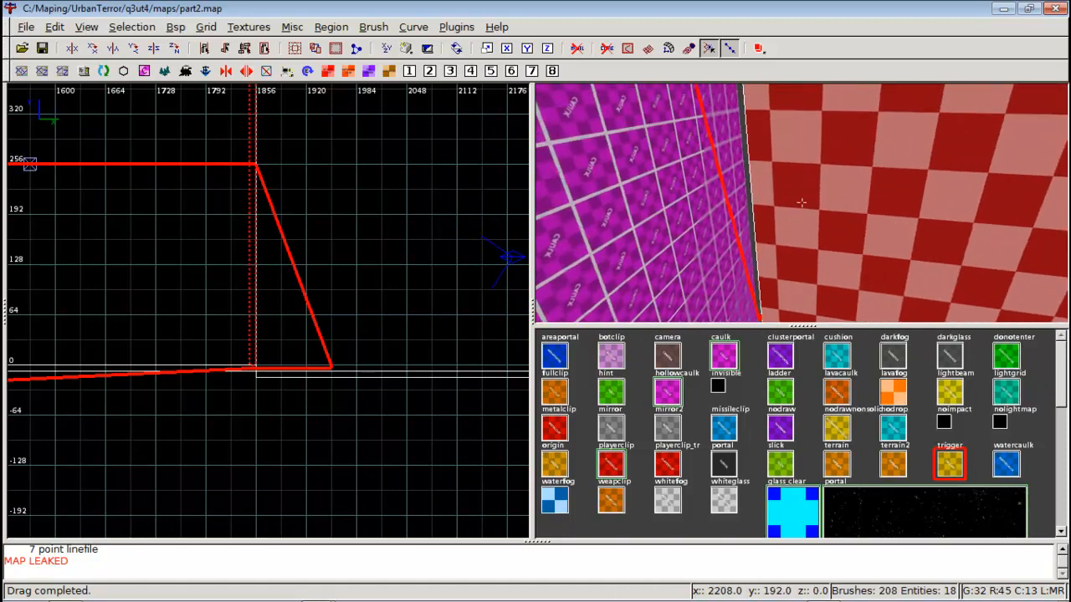
left_click(255, 379)
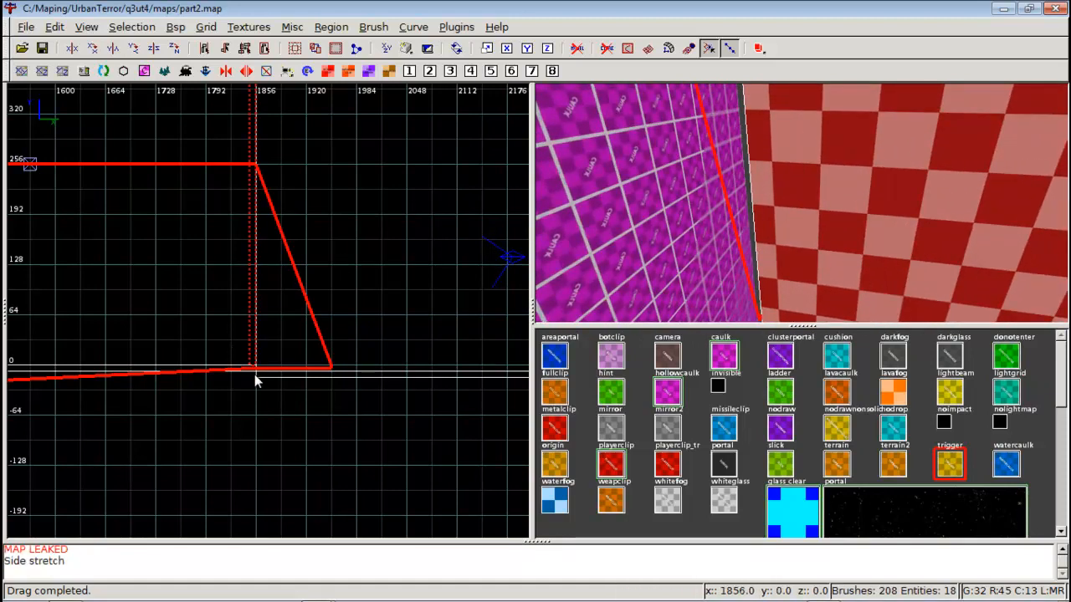
left_click_drag(255, 390, 257, 387)
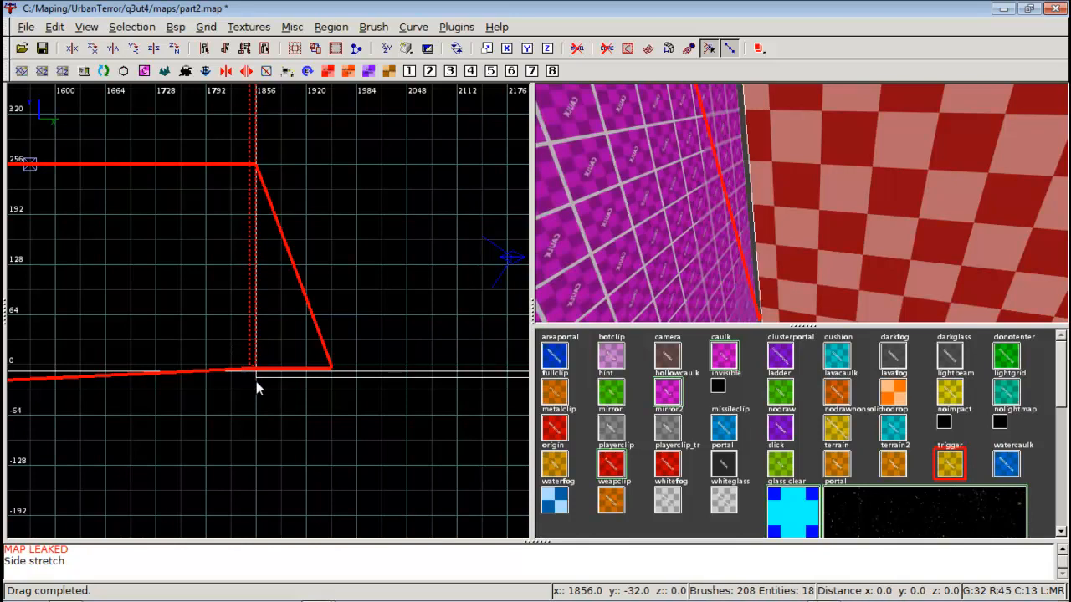
key("4")
left_click(254, 376)
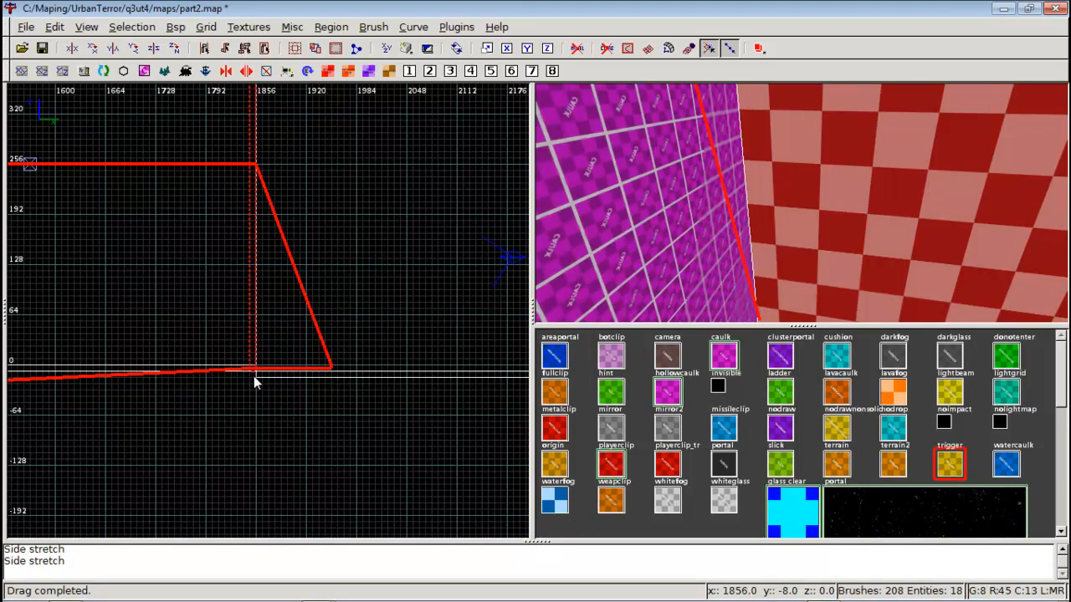
key("Escape")
Check the stretched wall's corner and its caulk surroundings in 3D, and bring the hidden curved wall back into view
right_click(732, 292)
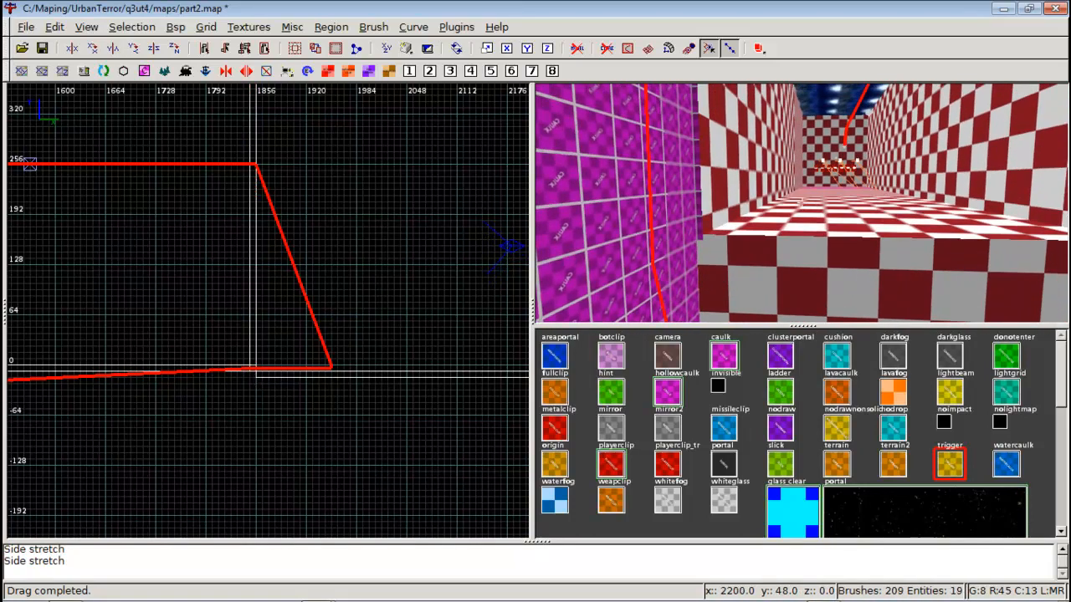
key("Left")
key("Right")
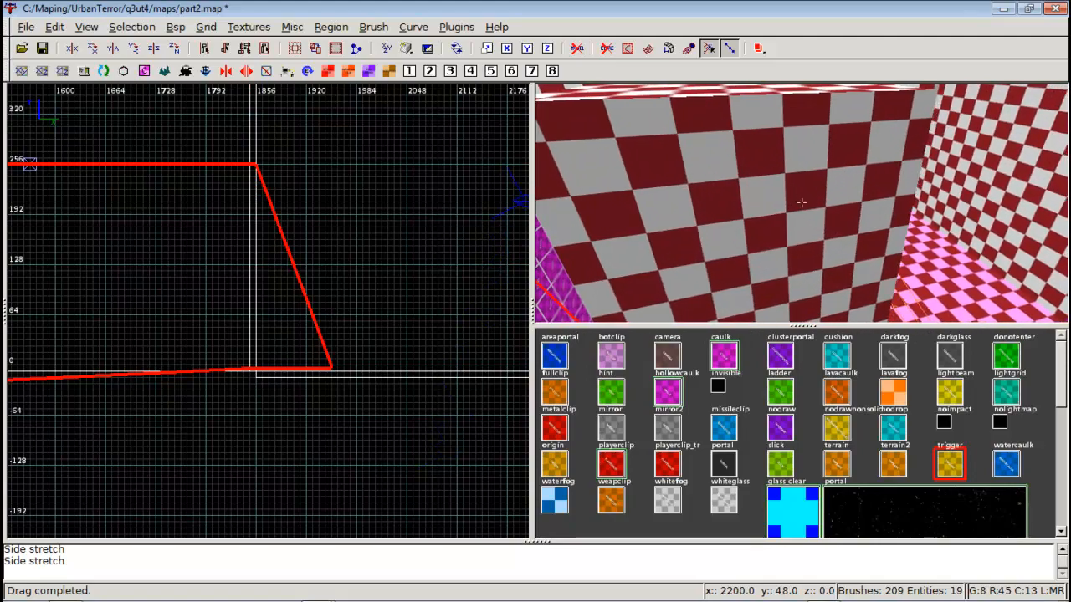
key("Right")
right_click(800, 203)
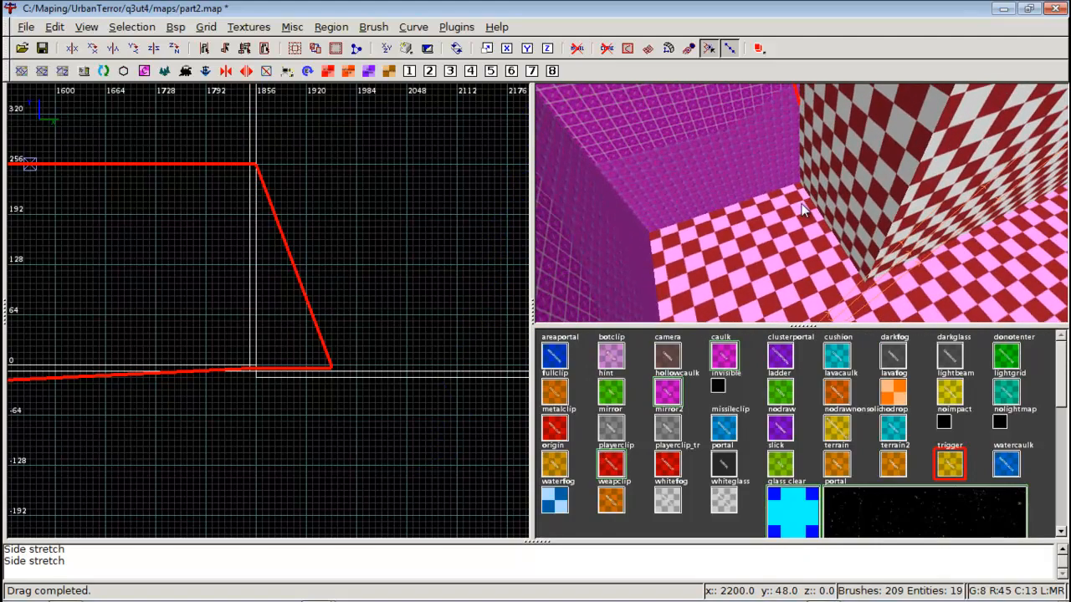
key("shift+h")
right_click(800, 204)
right_click(801, 203)
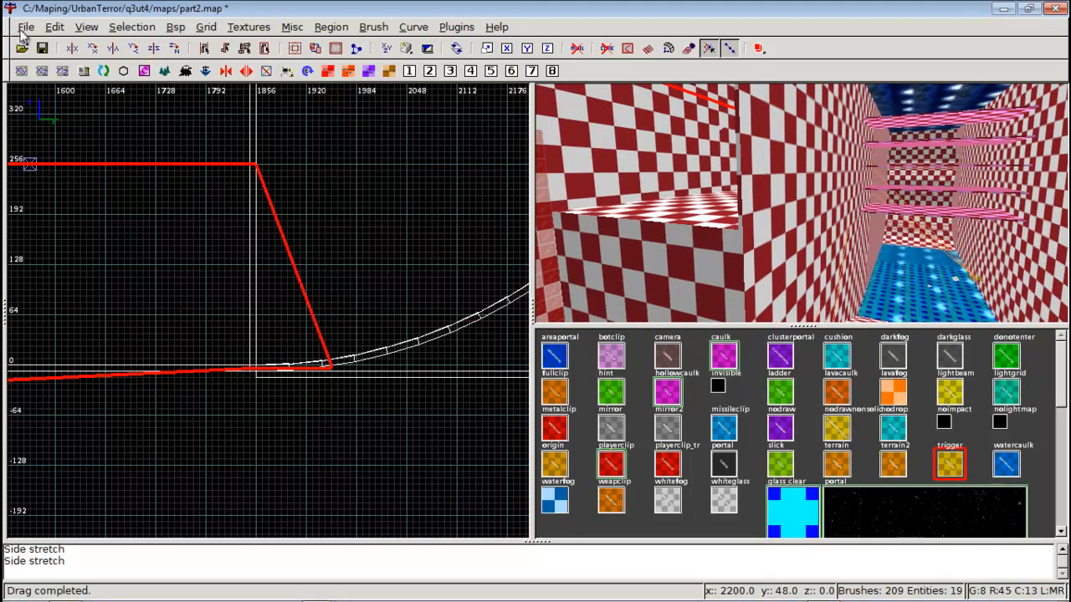
Recompile the map with the Q3Map2 (test) BSP -meta, -vis, -light -fast -filter option
left_click(181, 32)
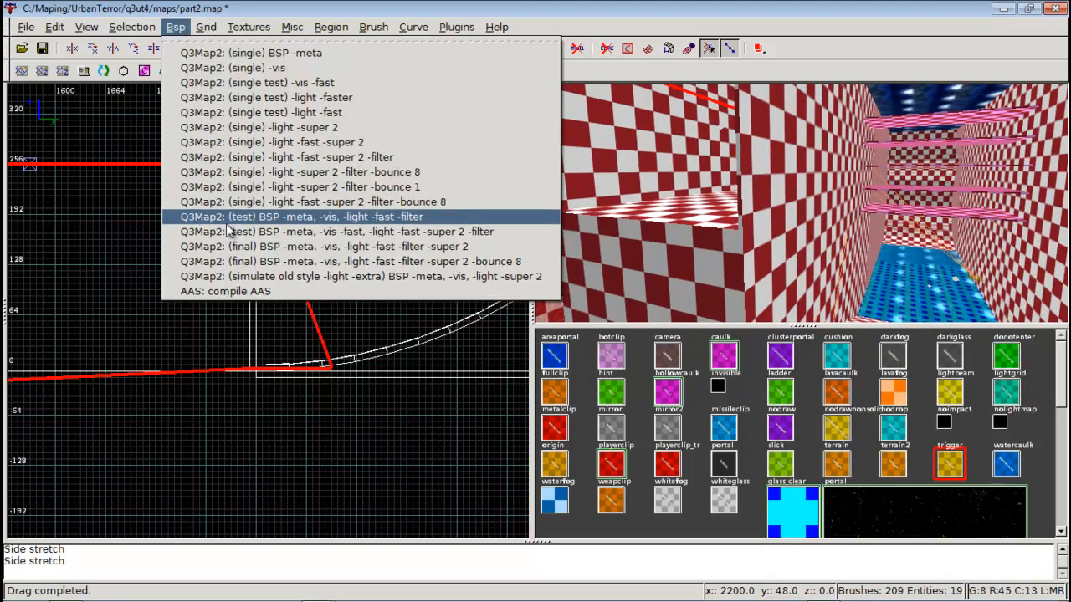
left_click(229, 218)
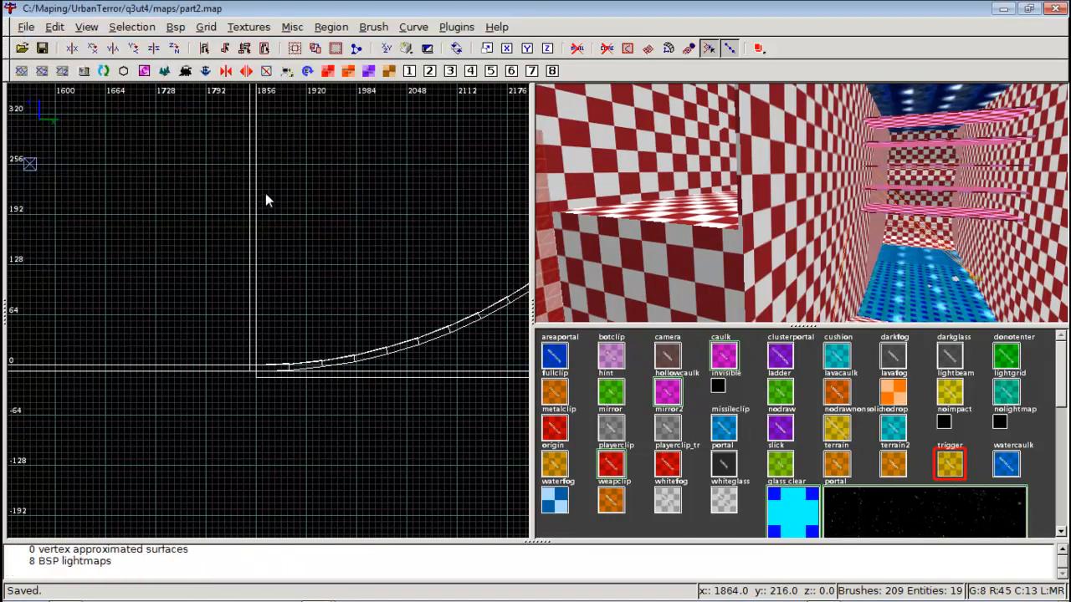
Clear the editor, browser and console windows off the desktop and launch Urban Terror
left_click(1010, 11)
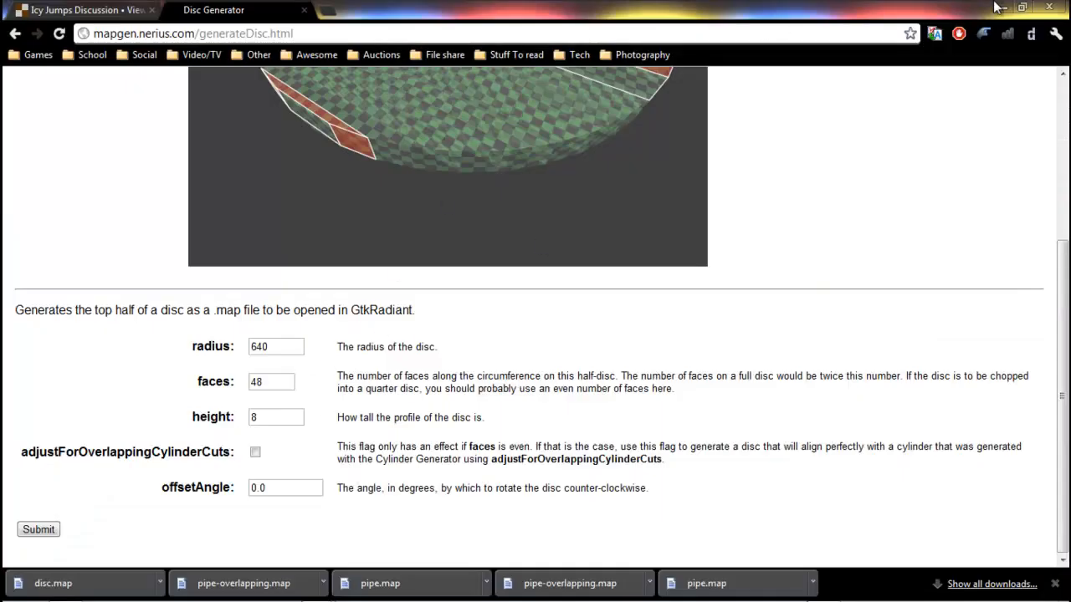
left_click(1001, 7)
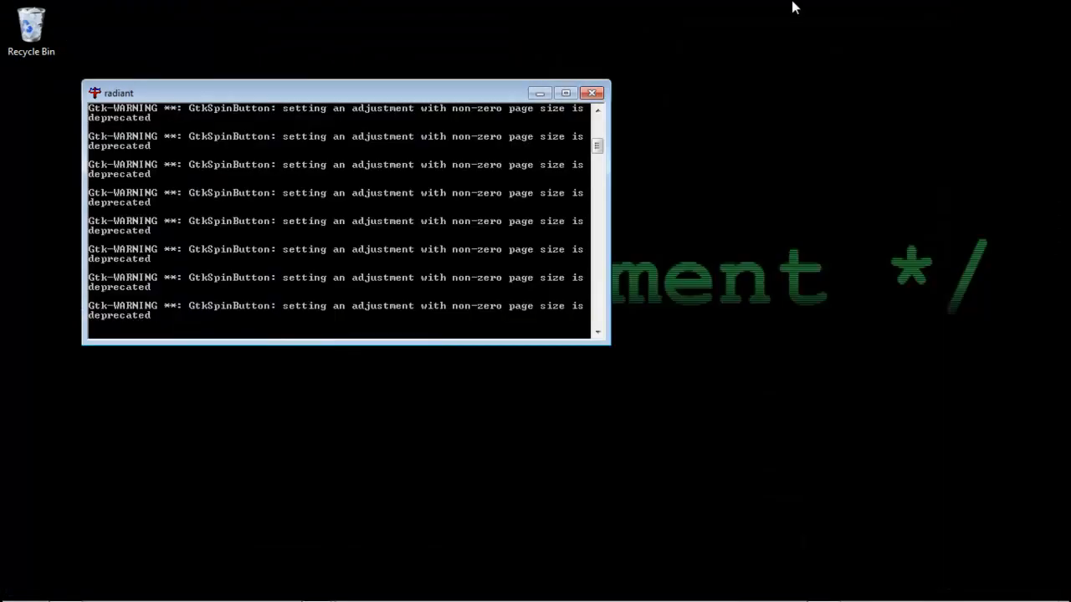
left_click(539, 92)
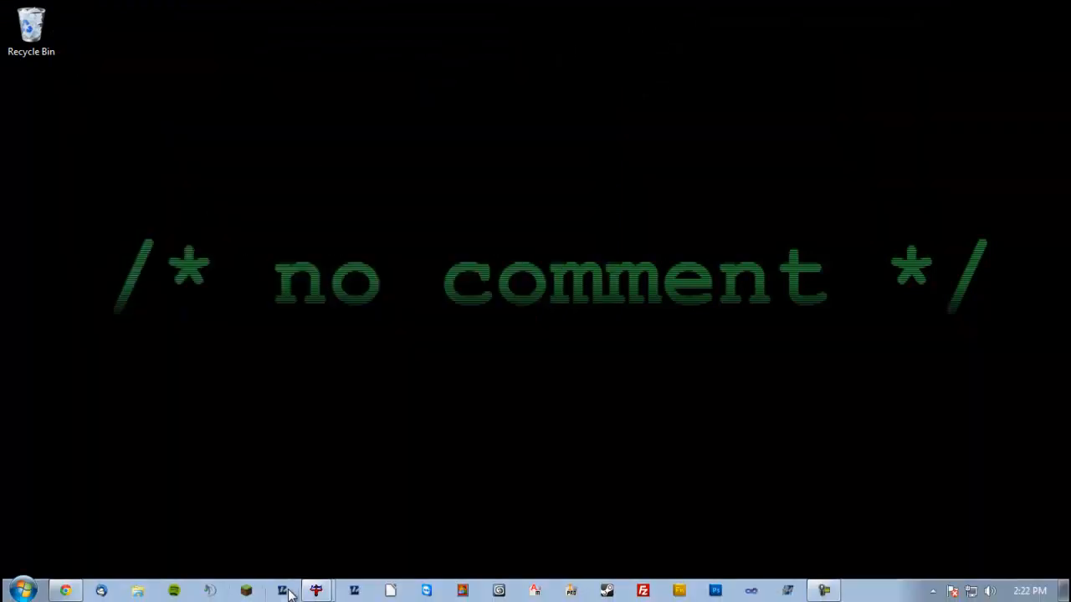
left_click(288, 592)
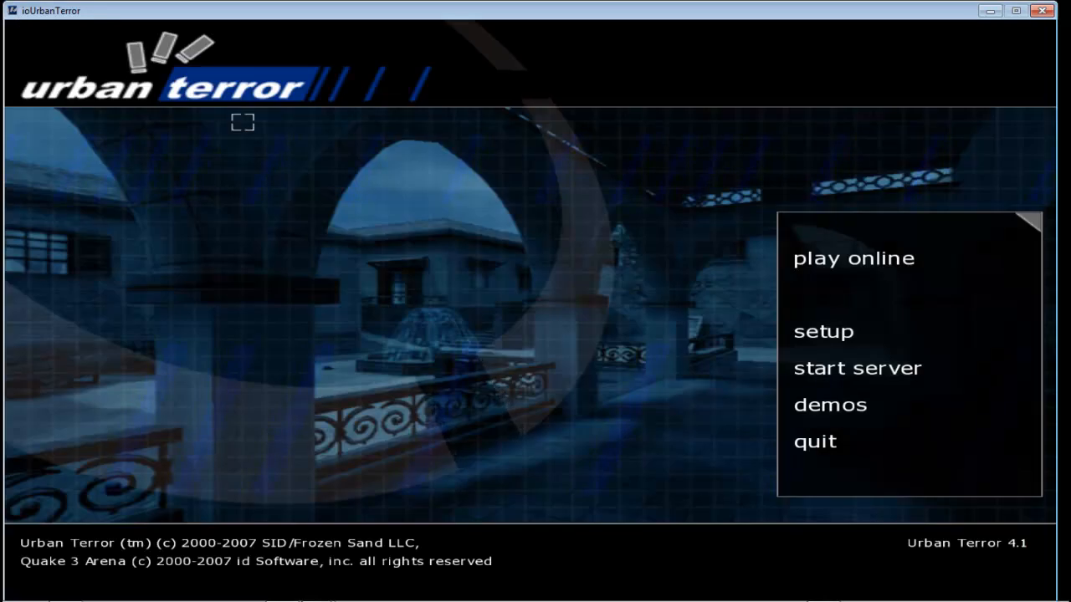
Load the compiled map from the game console with the command /devmap part2
key("grave")
type("/de")
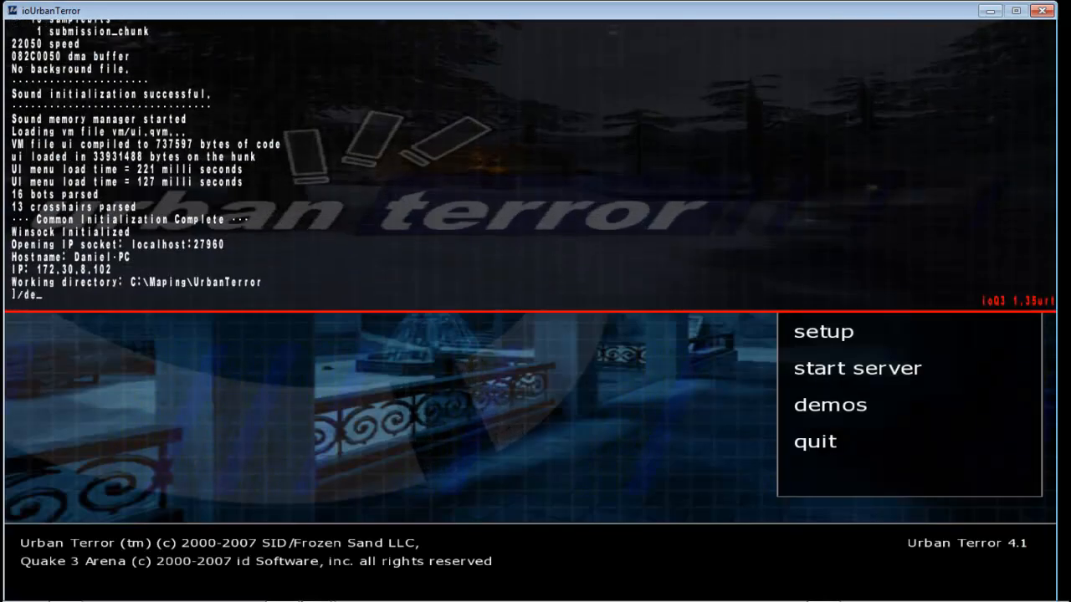
type("vmap ")
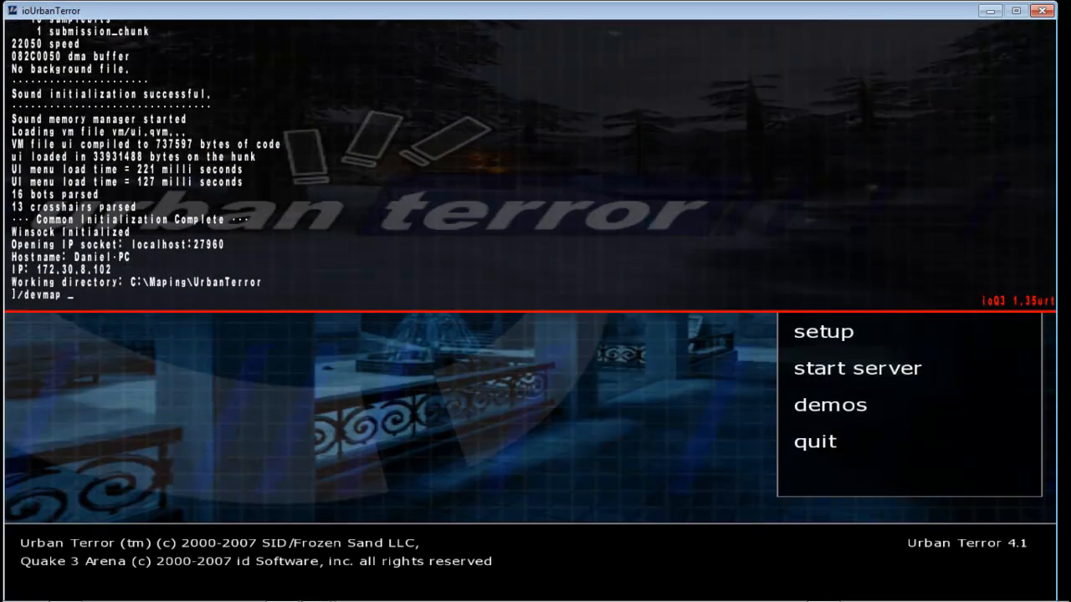
type("part2")
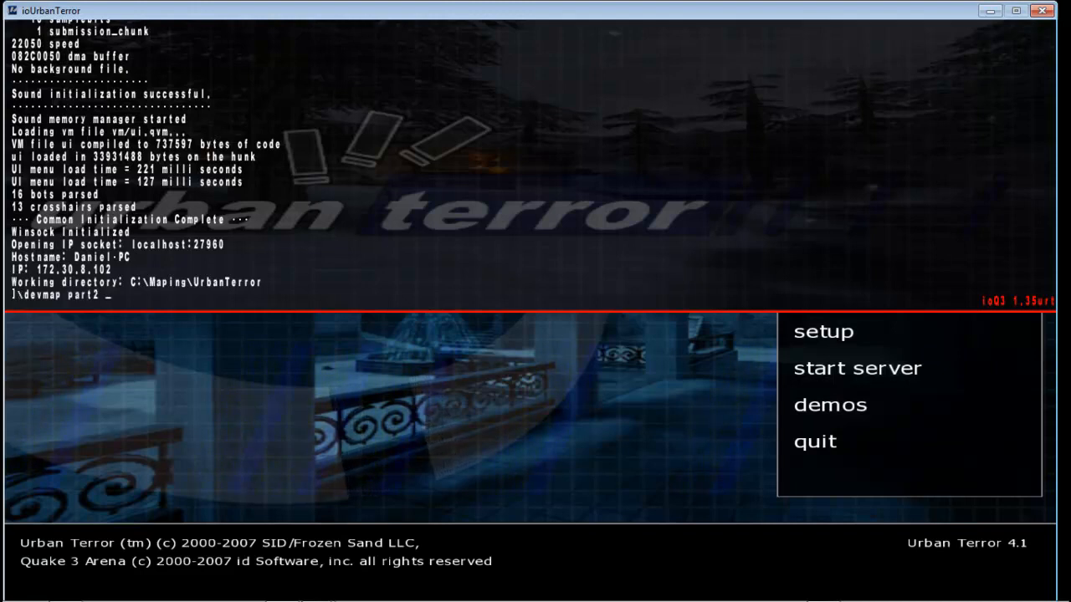
key("Return")
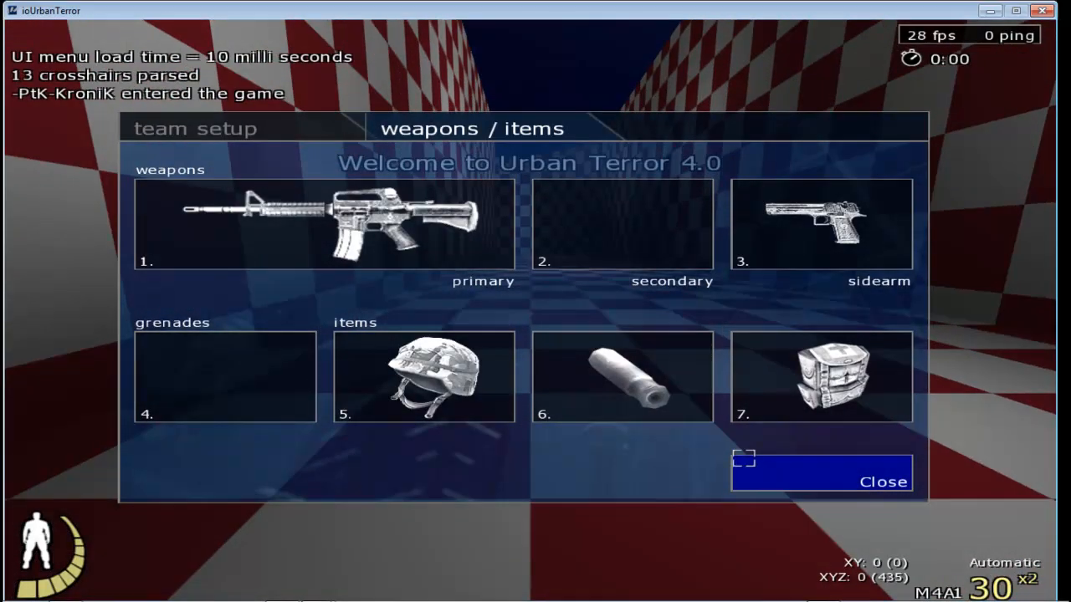
Close the weapons setup, switch to the knife, and walk along the checkered walls and floor to examine the map in game
left_click(741, 464)
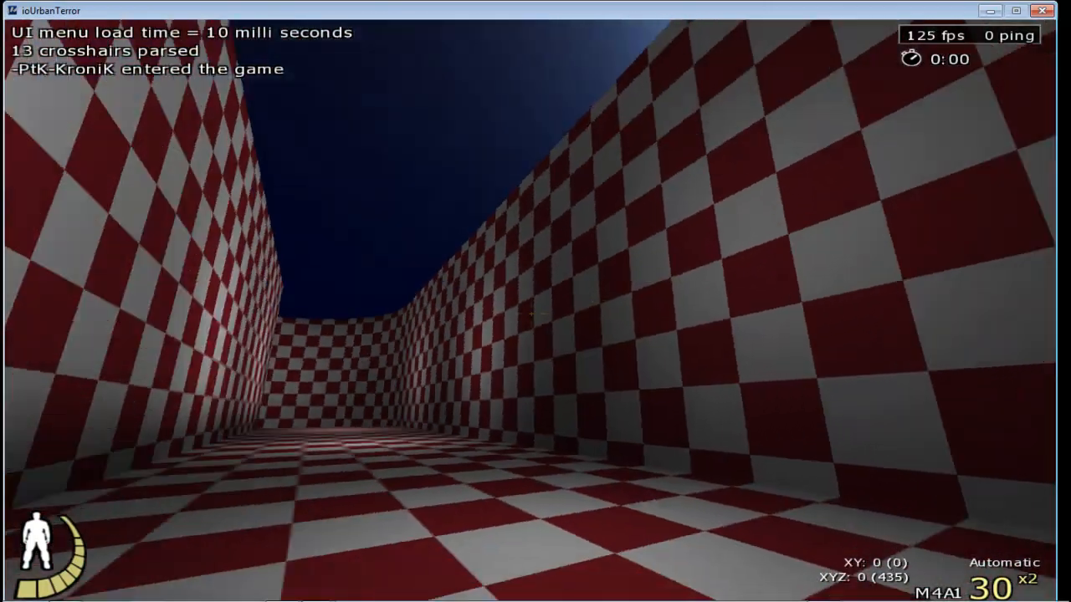
key("grave")
key("grave")
key("1")
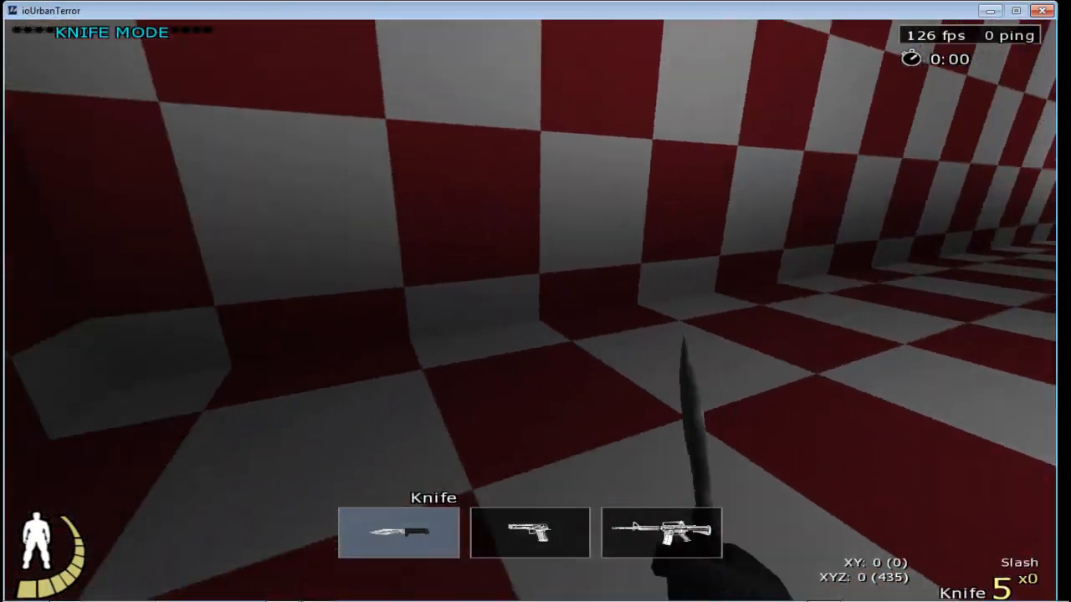
key("w")
key("w")
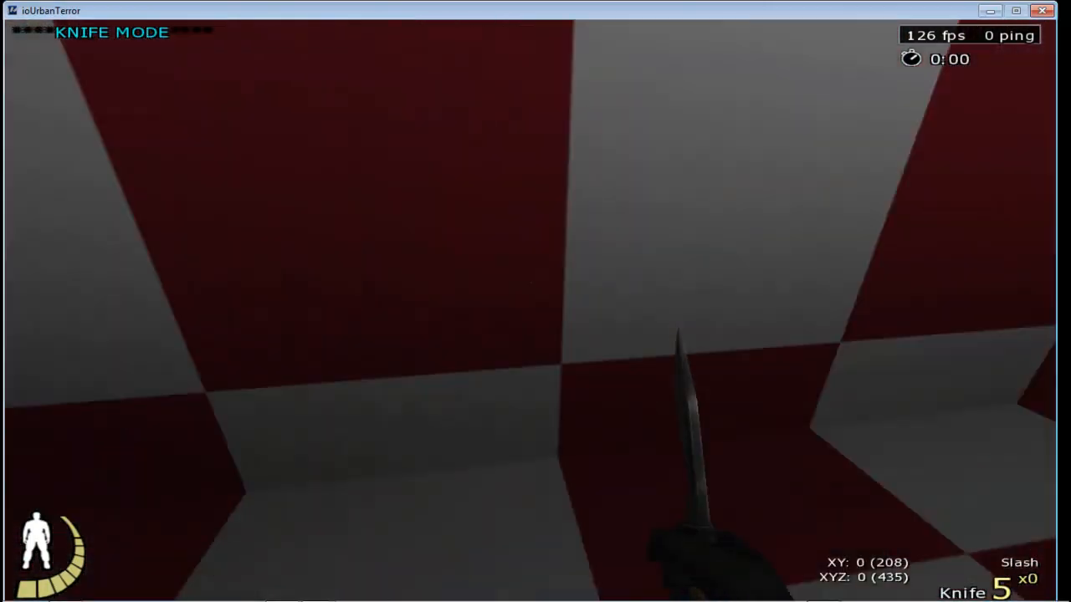
key("w")
key("w")
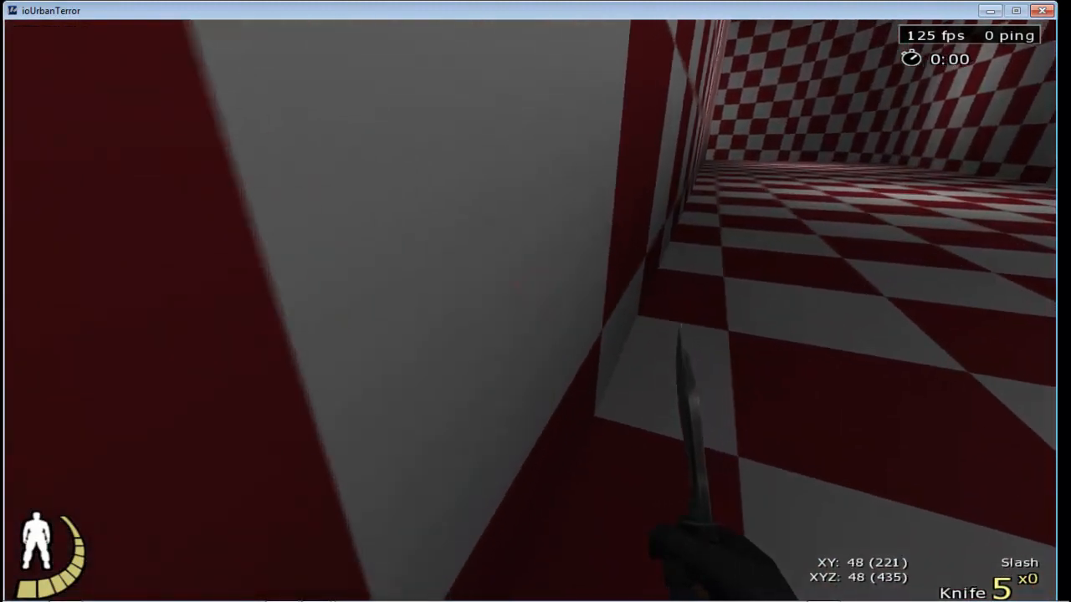
key("w")
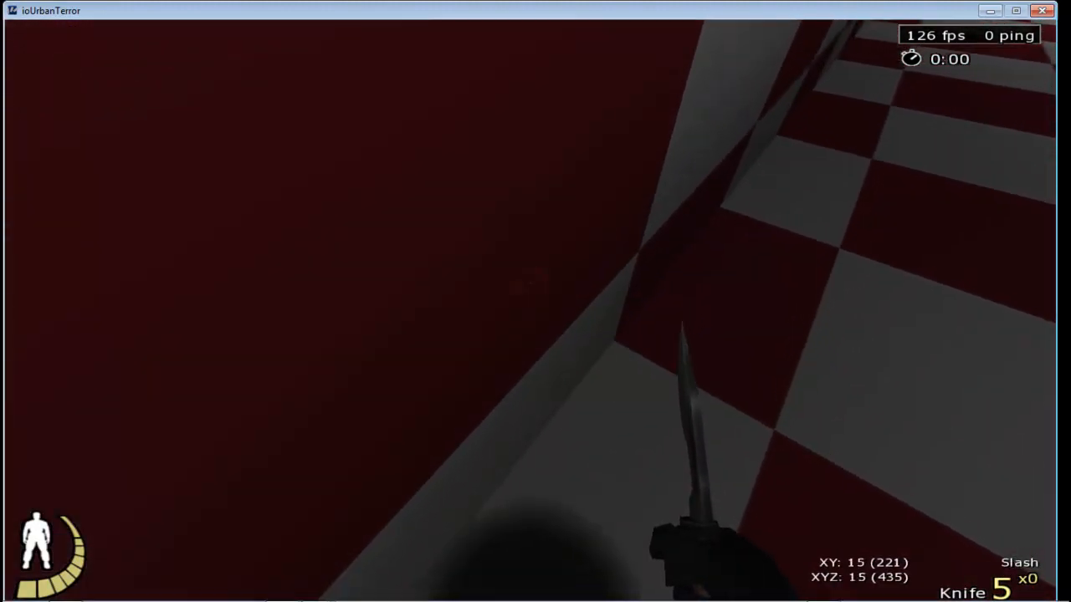
key("w")
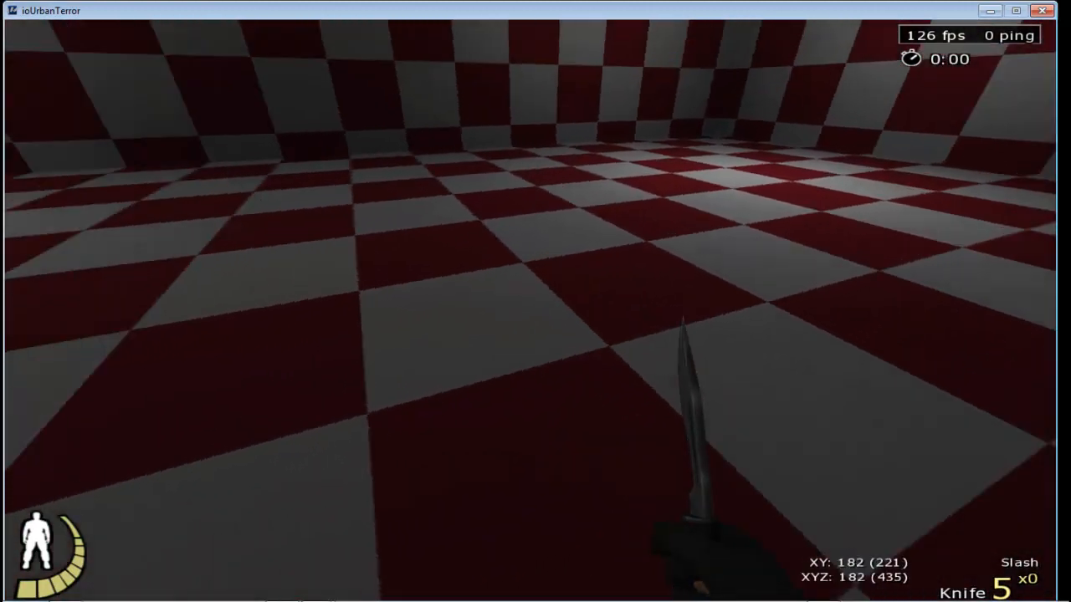
Playtest the map in first person by running and jumping through the checkered rooms and curved corridor
key("w")
key("space")
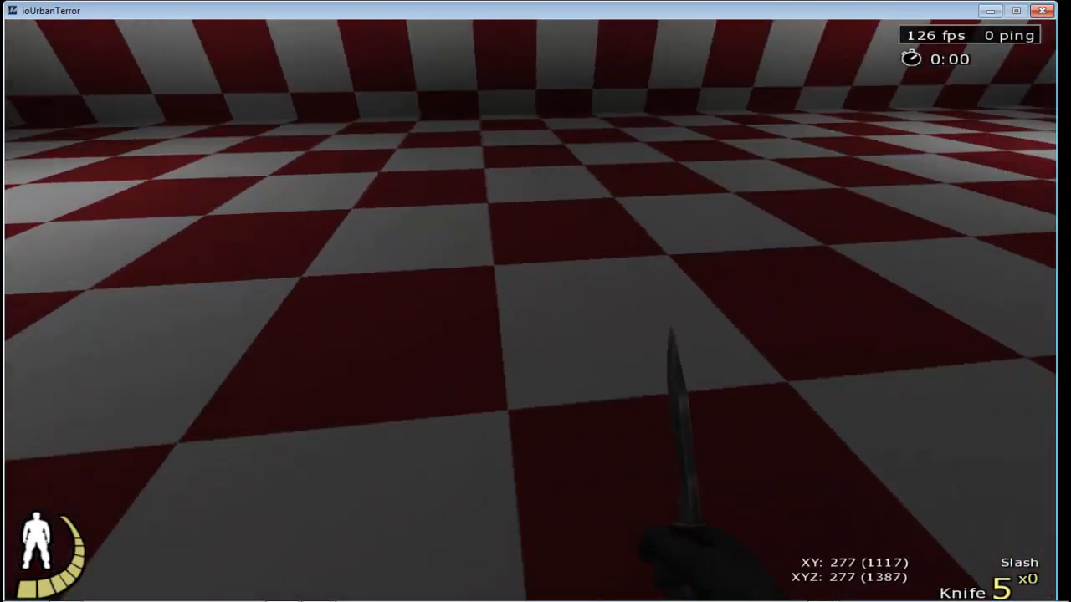
key("w")
key("space")
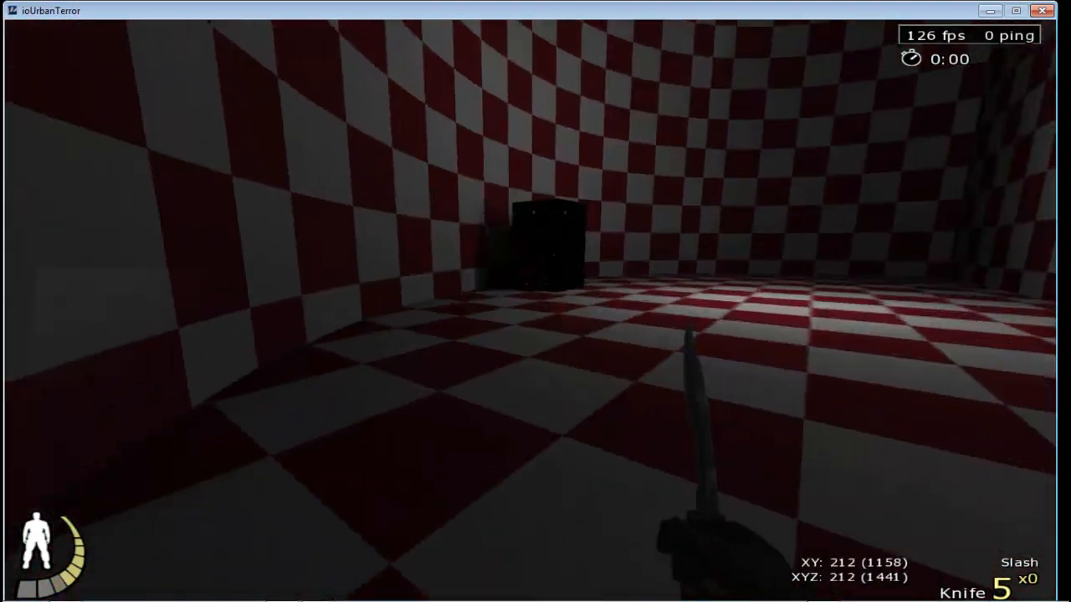
key("w")
key("space")
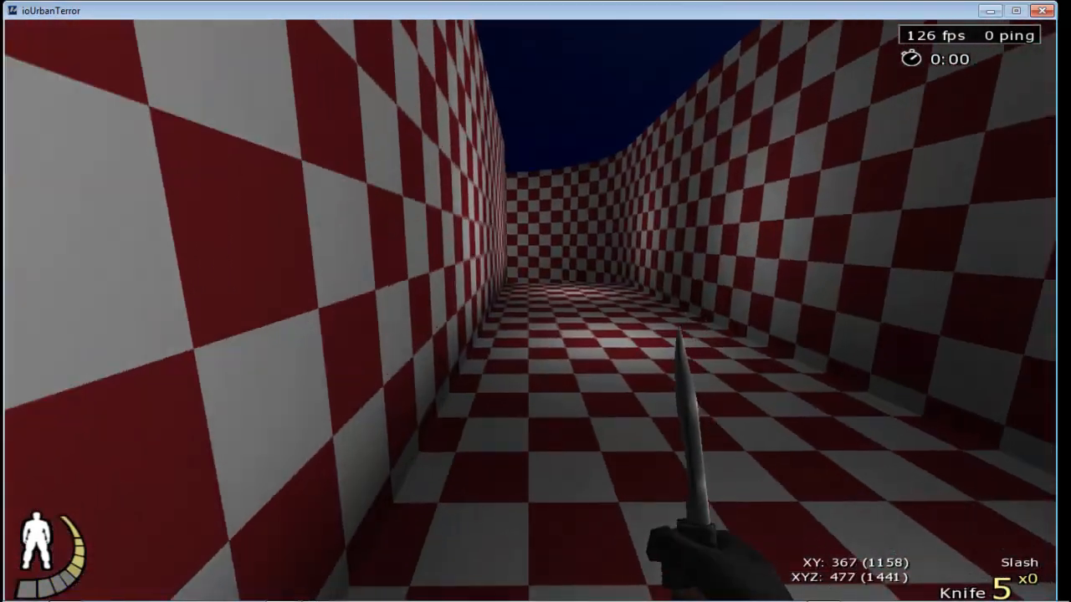
key("w")
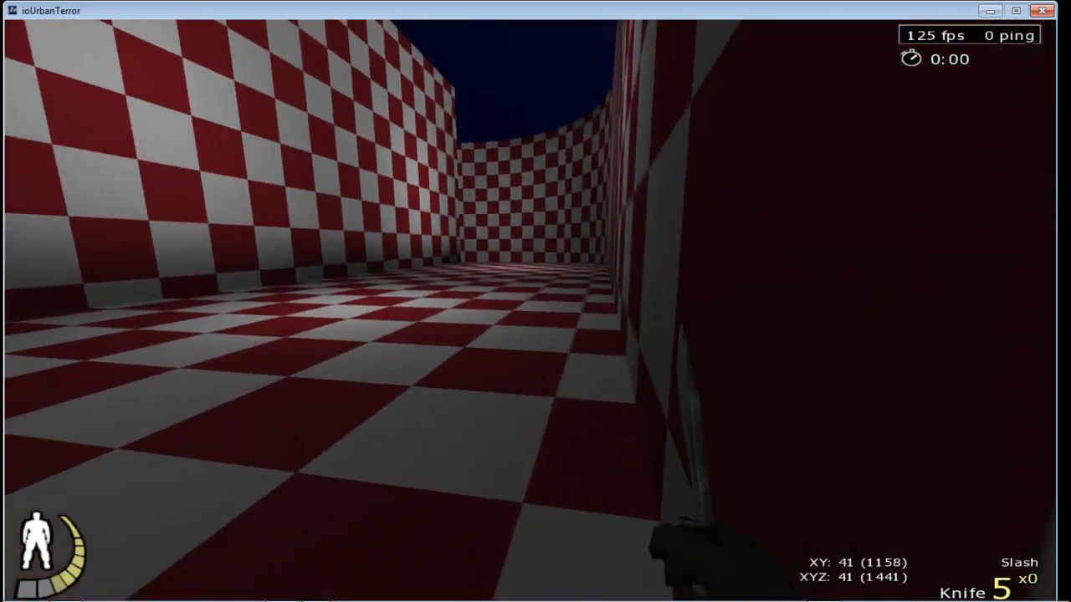
key("w")
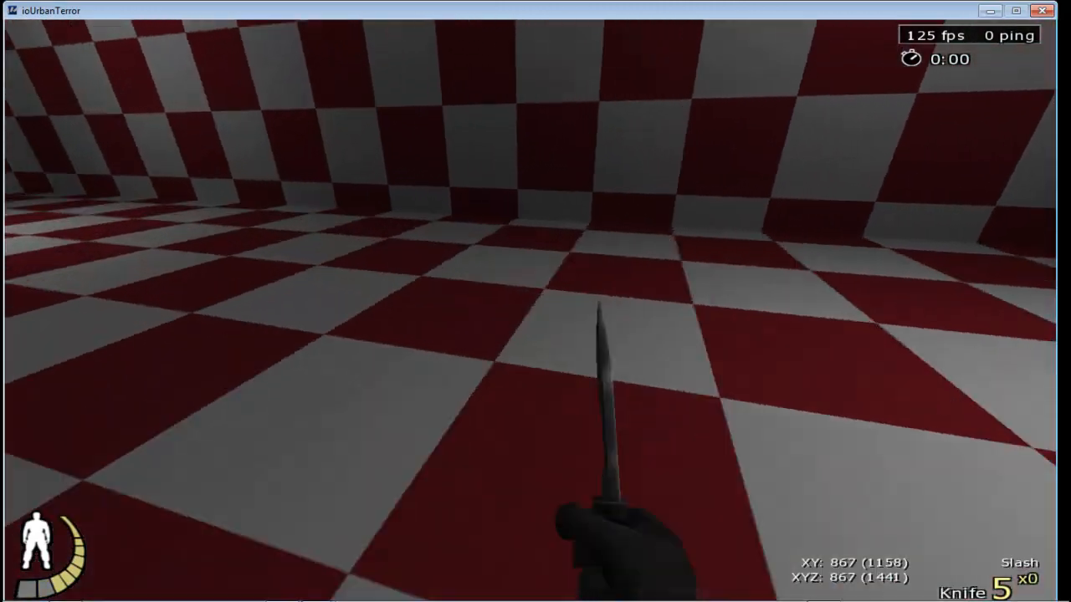
key("space")
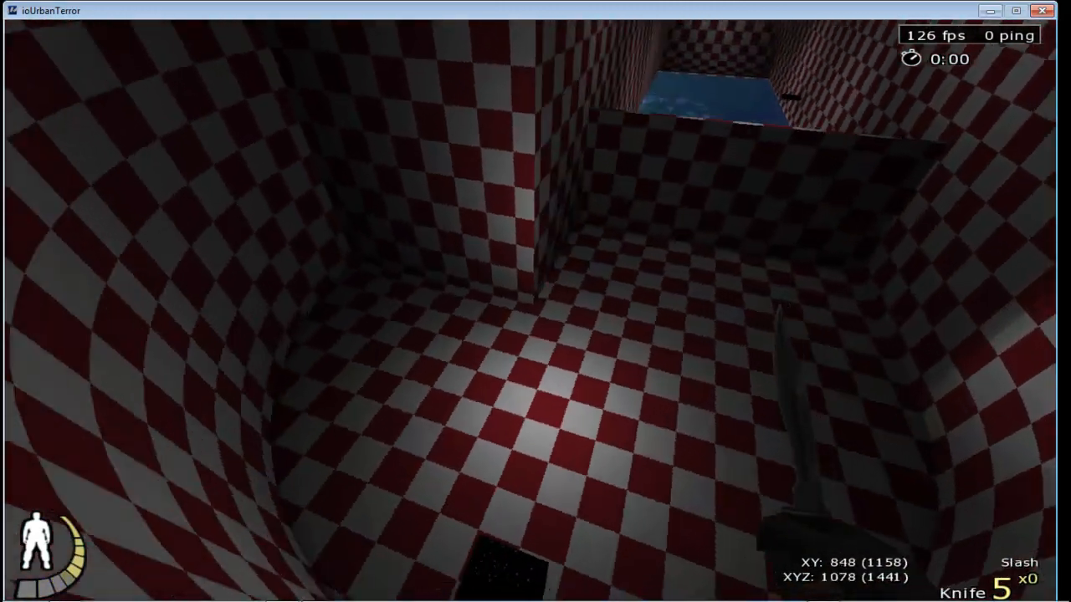
key("w")
key("space")
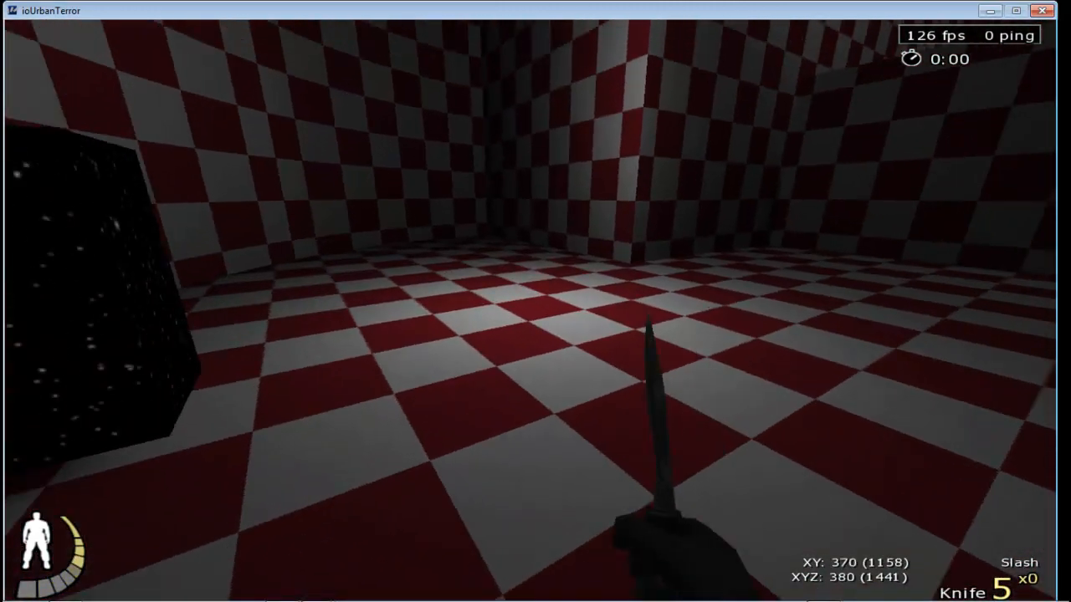
key("w")
key("space")
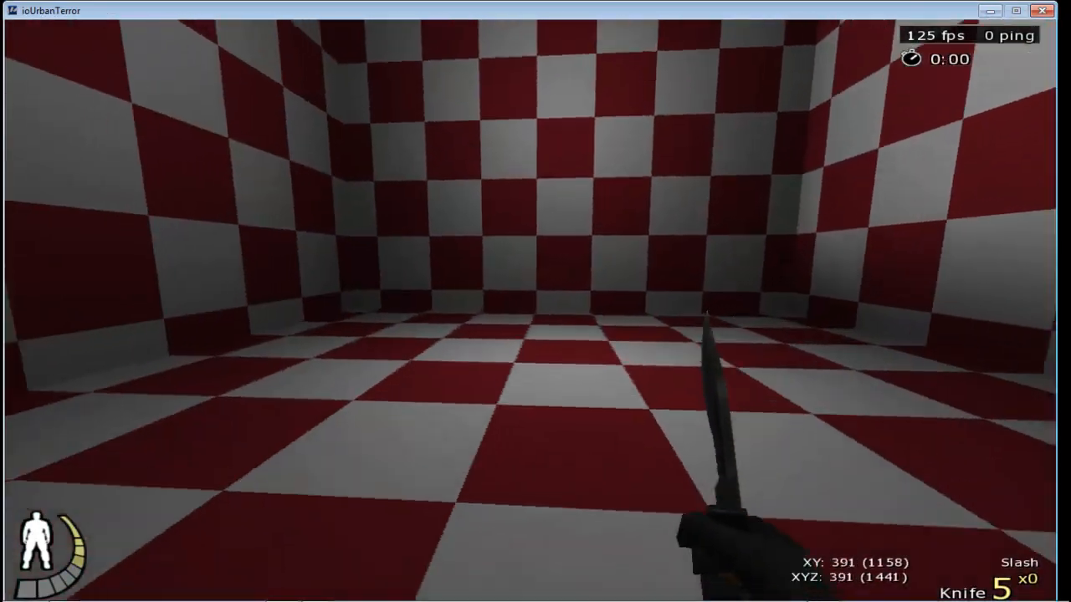
Quit the game test and return to the level editor with part2.map open
key("grave")
key("alt+F4")
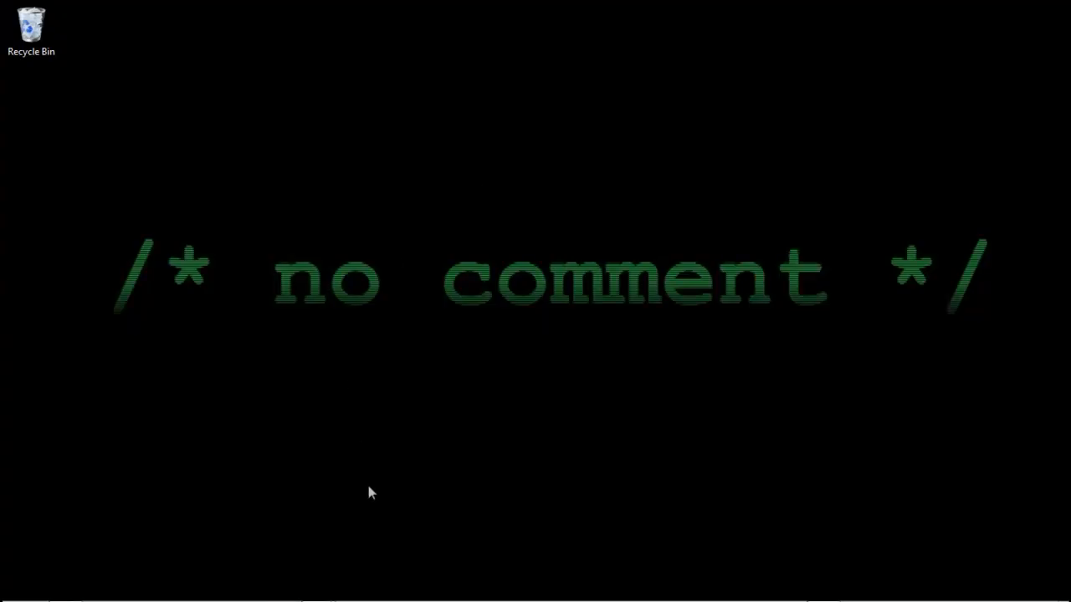
left_click(325, 591)
left_click(346, 561)
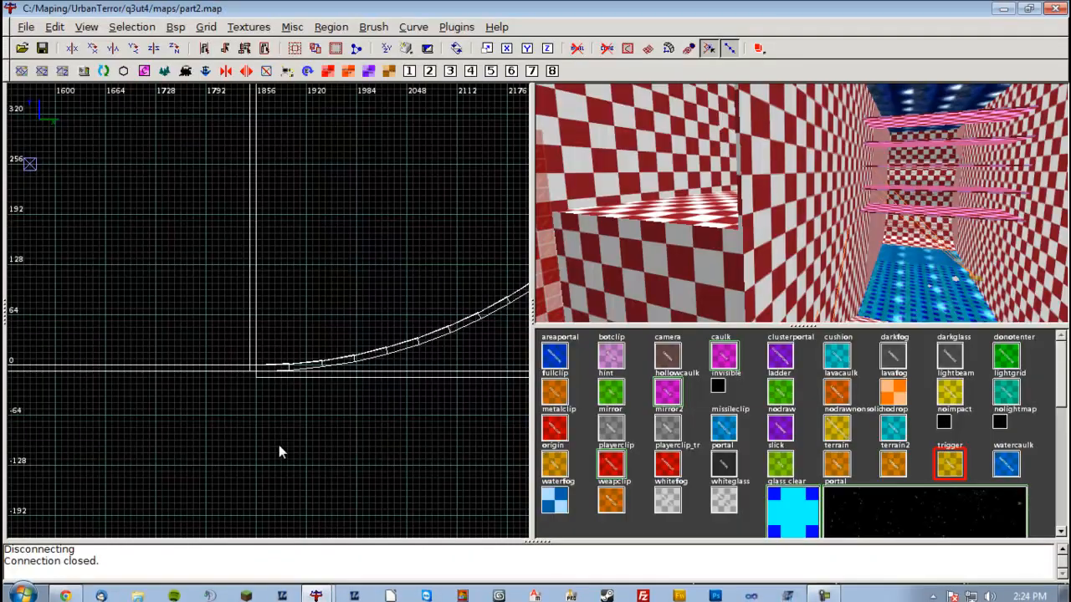
Try drawing a 16 × 120 × 768 brush in front of the orange trigger boxes above the red spawn points, then delete it
right_click(725, 195)
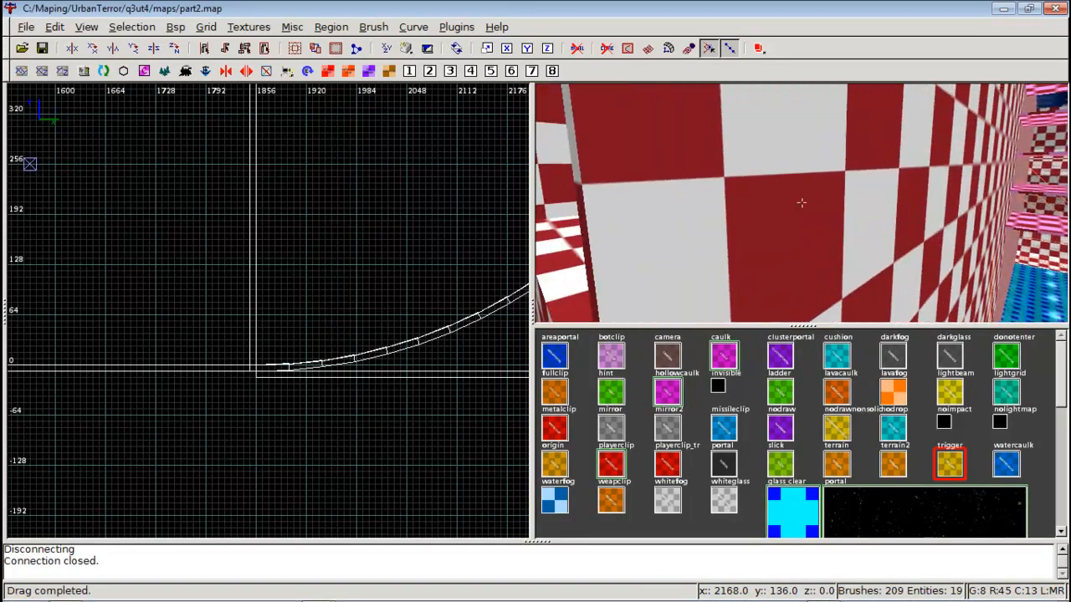
key("Up")
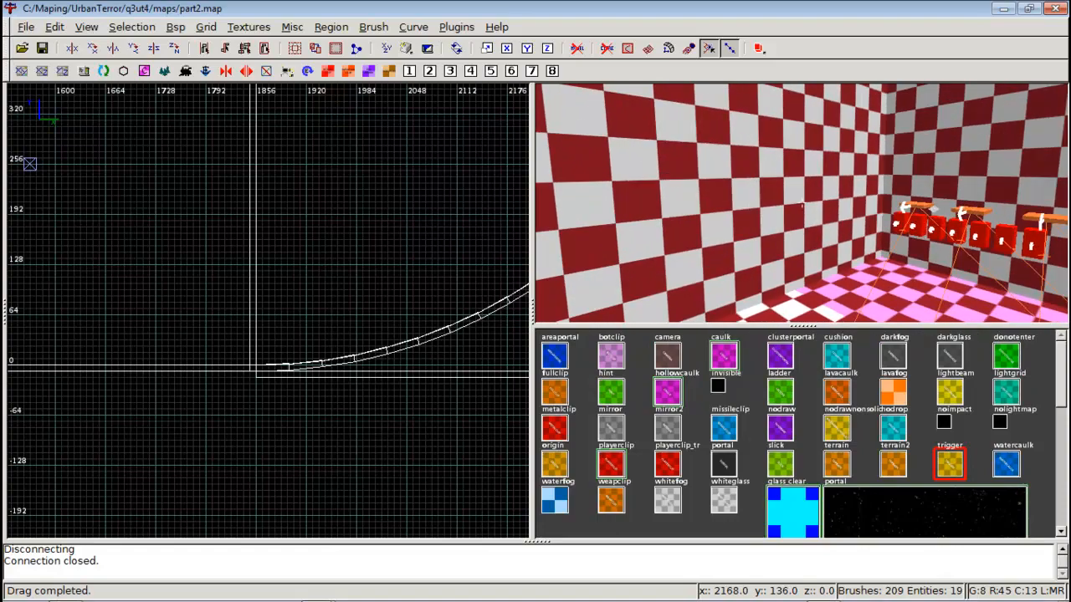
scroll(103, 293, "down", 4)
right_click_drag(116, 295, 105, 201)
scroll(116, 294, "up", 3)
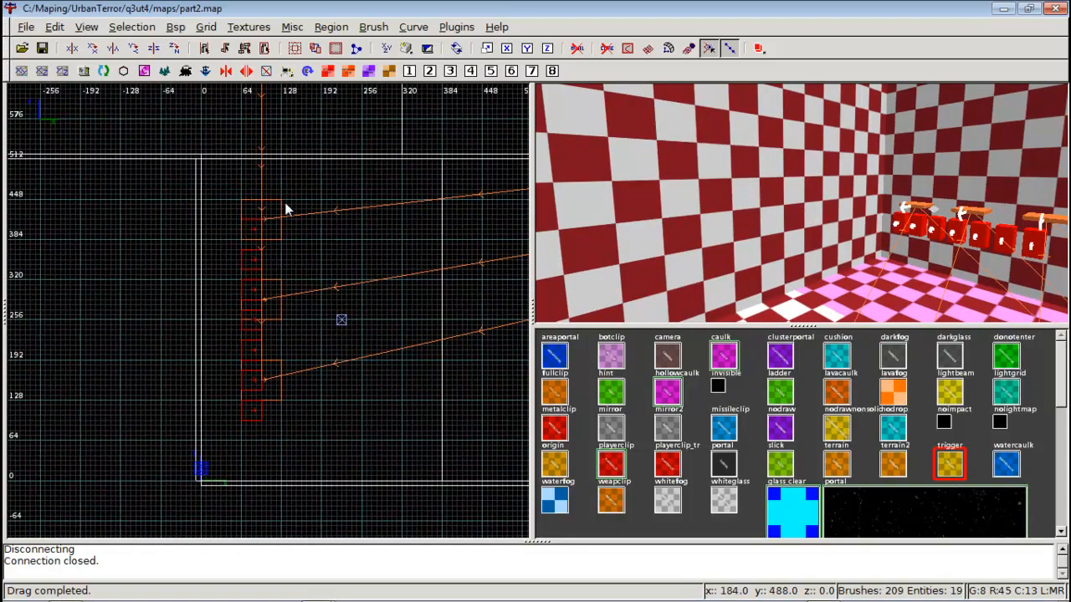
scroll(294, 200, "up", 2)
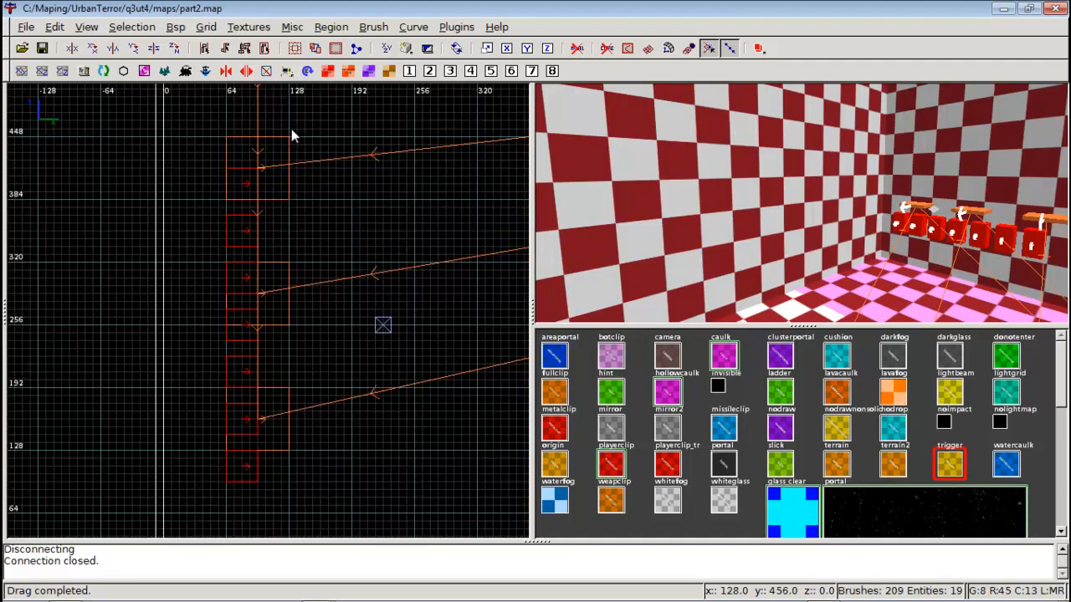
mouse_move(291, 153)
left_mouse_down()
mouse_move(306, 266)
mouse_move(312, 258)
left_mouse_up()
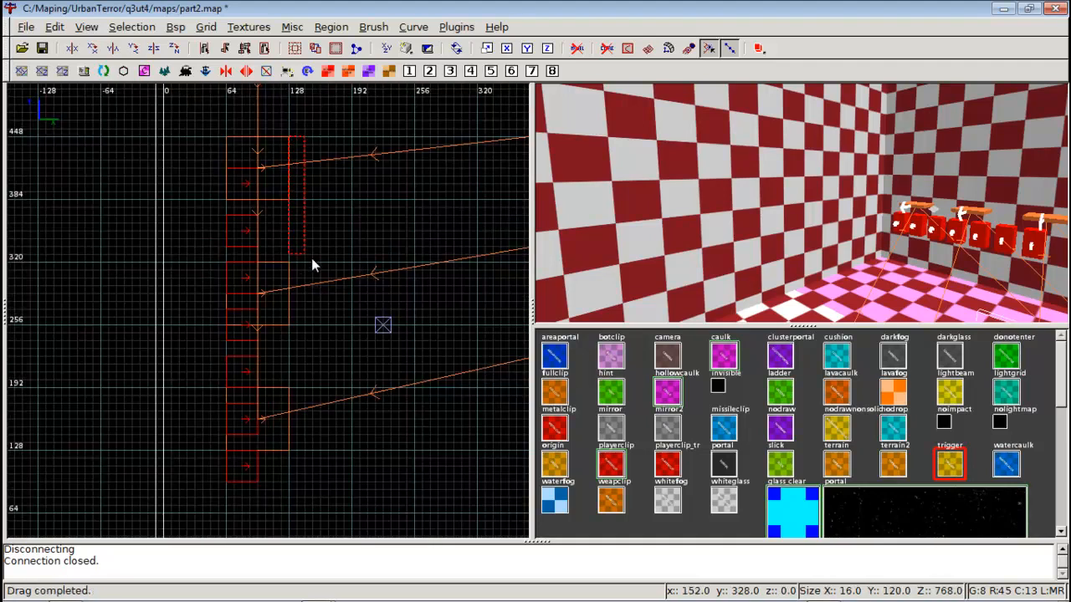
key("BackSpace")
Draw a thin 8 × 320 × 8 brush along the front edge of the three orange trigger boxes and texture it with playerclip
left_click(1052, 230, "shift")
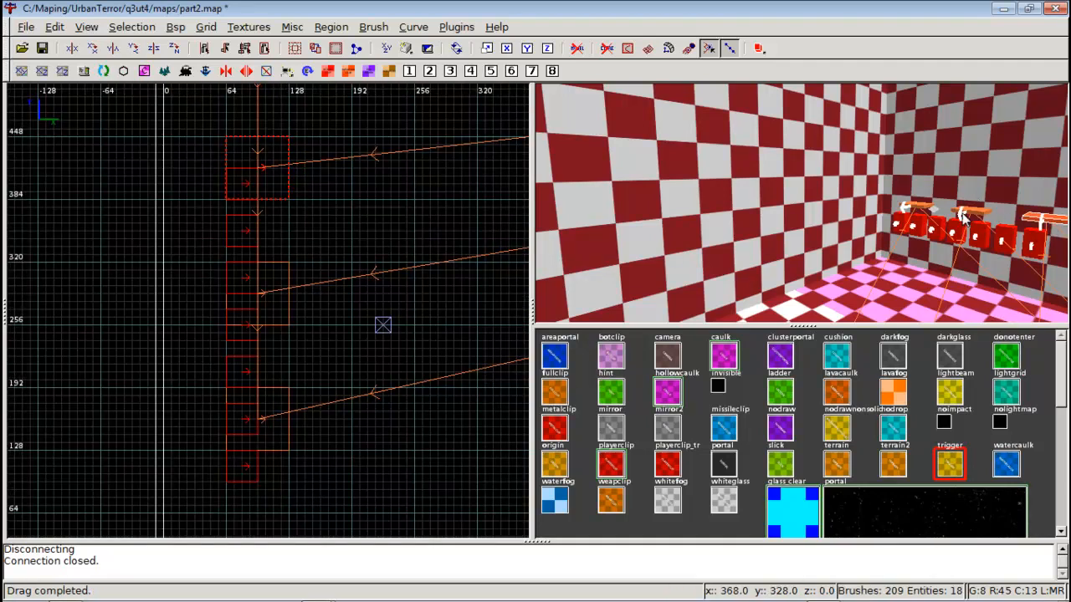
left_click(958, 214, "shift")
key("Escape")
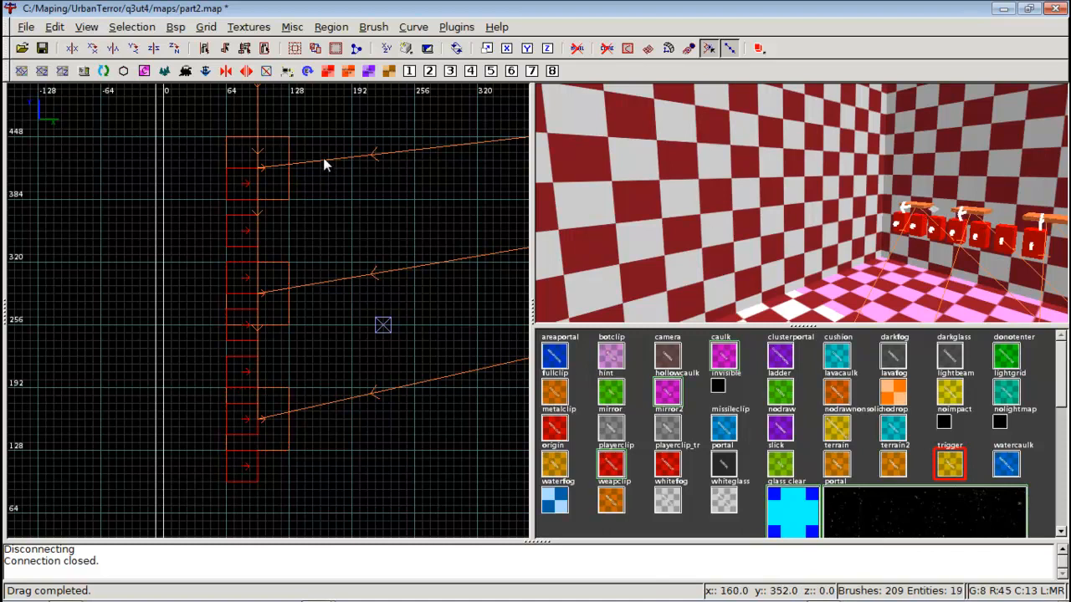
mouse_move(290, 147)
left_mouse_down()
mouse_move(299, 172)
mouse_move(288, 447)
mouse_move(298, 450)
left_mouse_up()
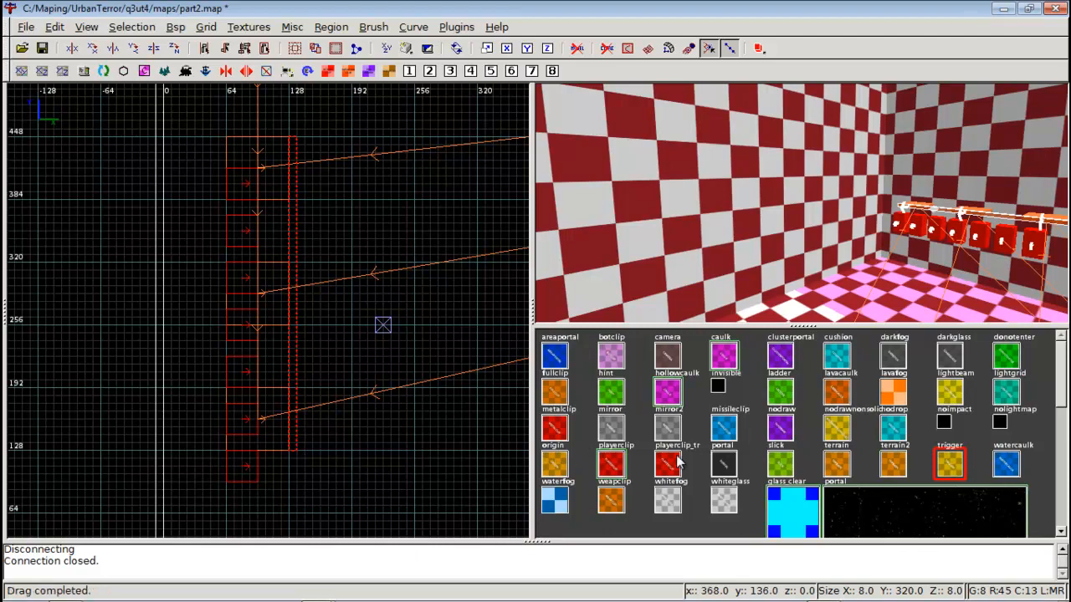
left_click(611, 465)
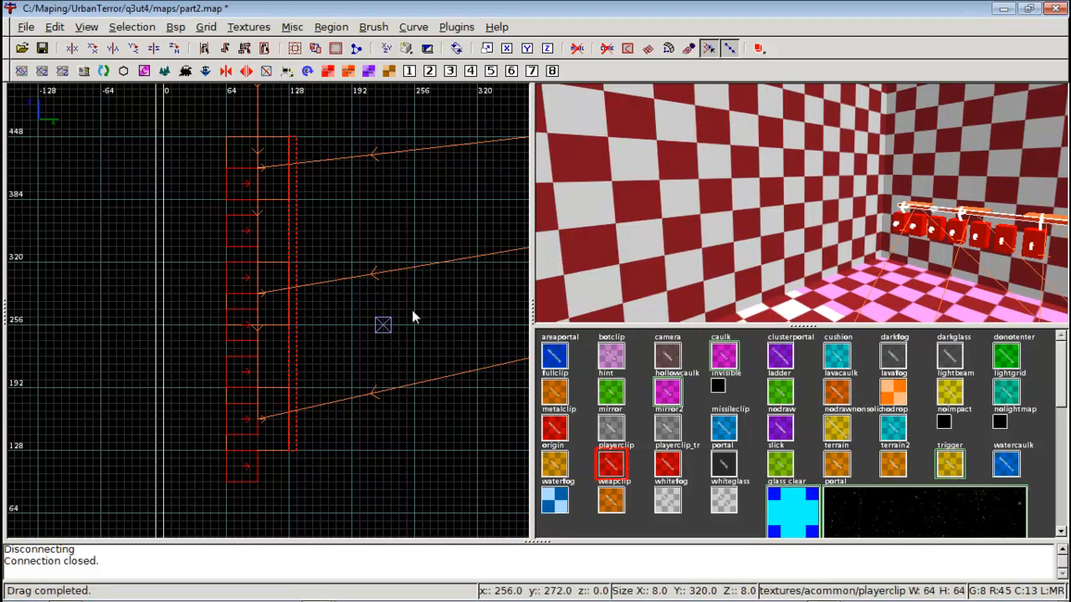
Stretch the playerclip brush upward to z 320 in the side view and deselect it
key("ctrl+Tab")
left_click_drag(303, 384, 297, 288)
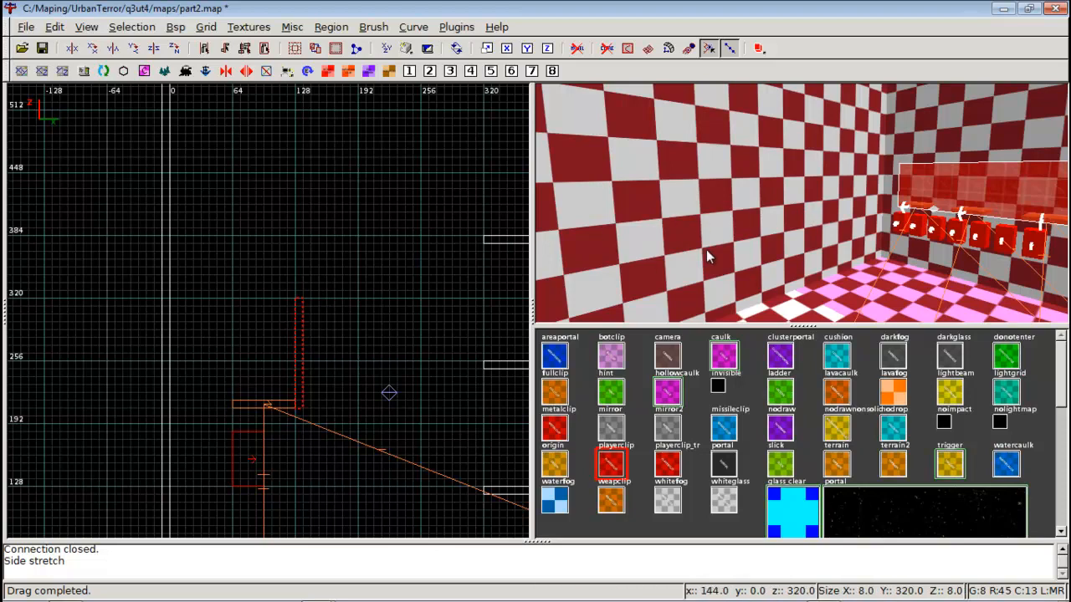
key("Escape")
right_click(968, 209)
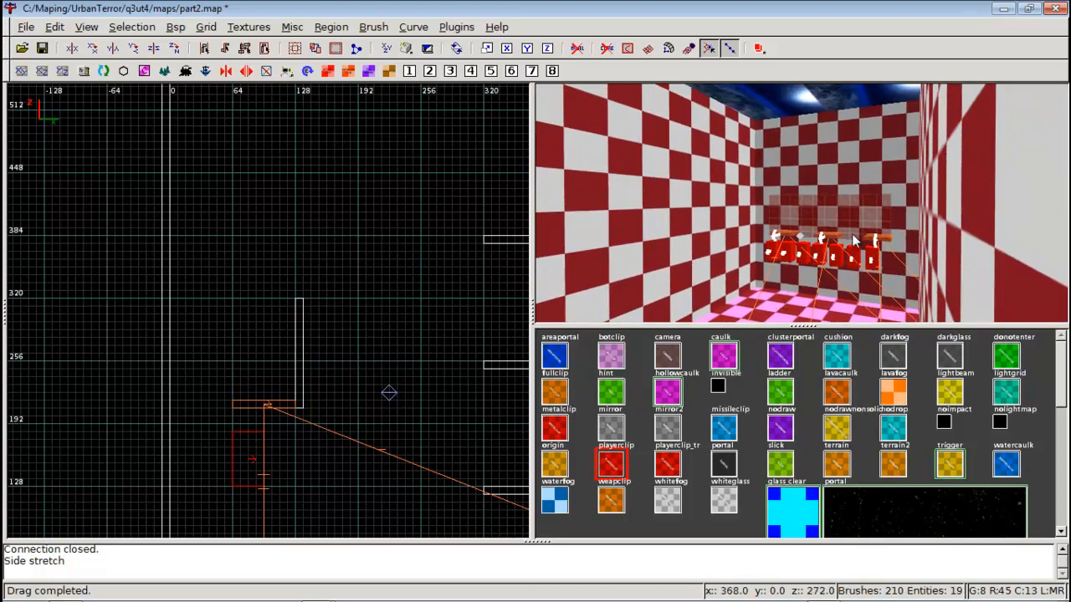
scroll(261, 412, "down", 7)
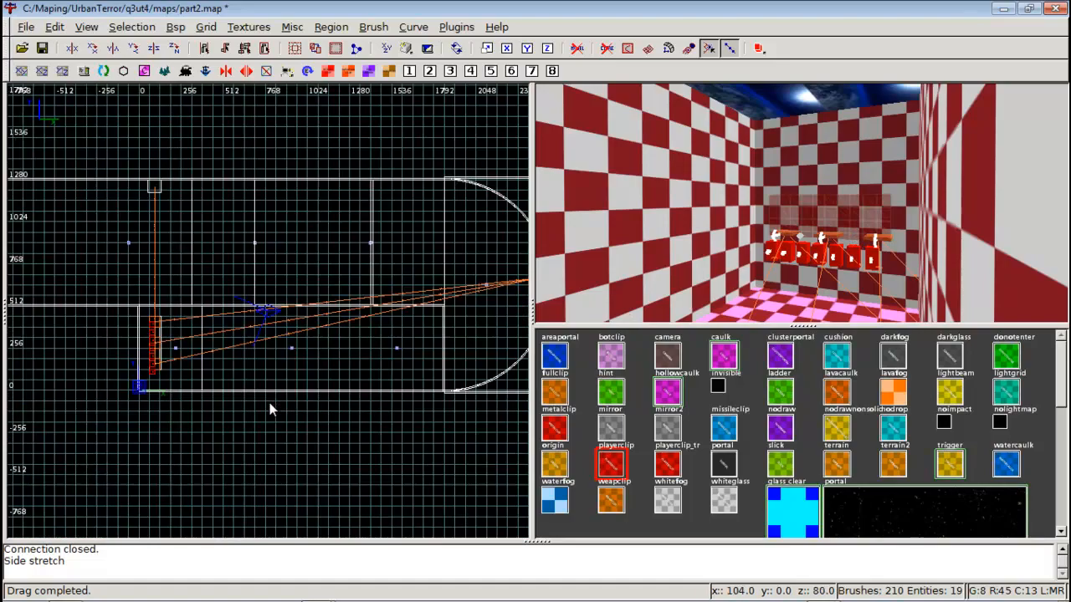
scroll(364, 377, "up", 4)
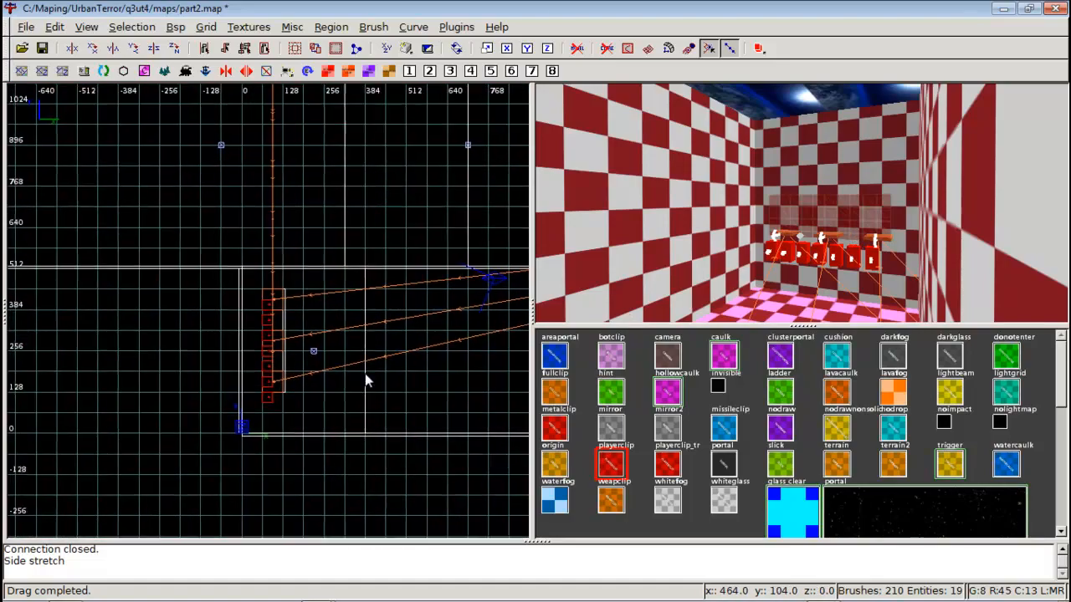
right_click_drag(371, 390, 369, 388)
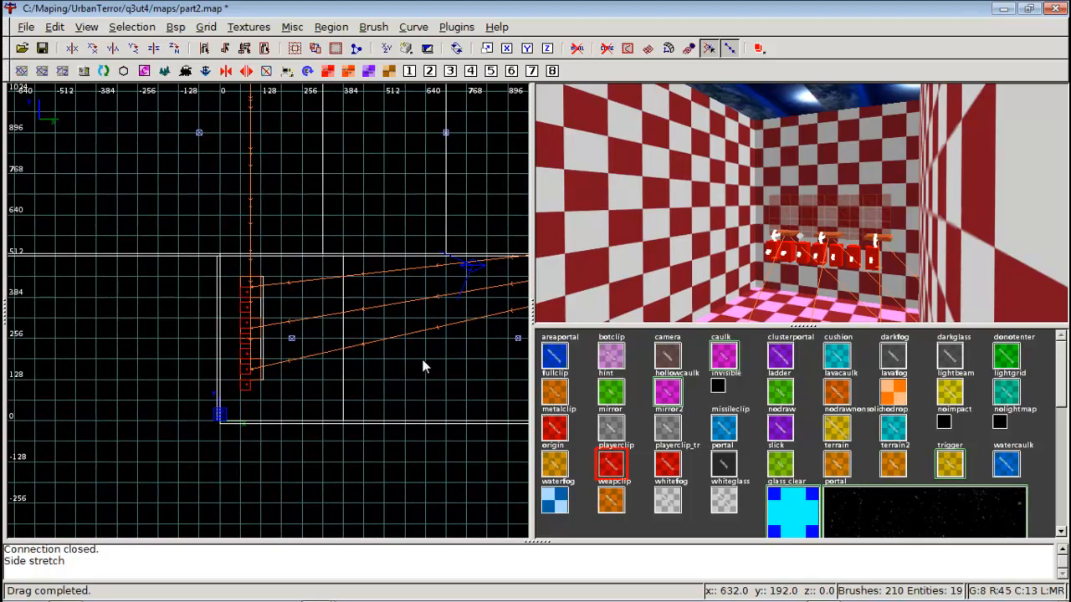
left_click(424, 366, "shift")
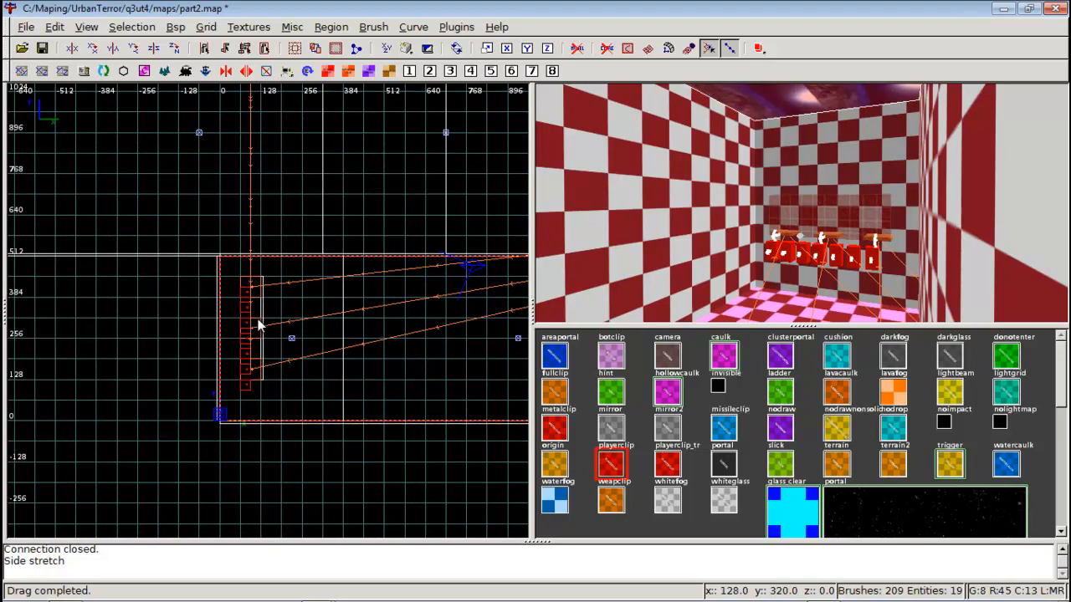
right_click_drag(257, 319, 325, 322)
key("Escape")
Move the end wall behind the spawn points outward to x -712 to make room for a longer spawn room
right_click(818, 289)
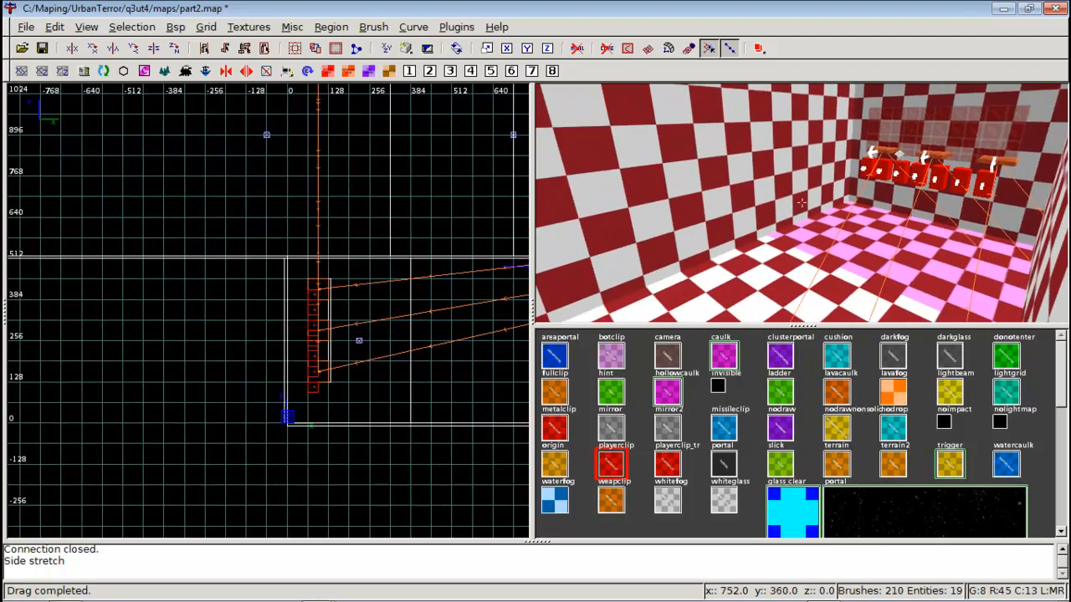
right_click(819, 289)
left_click(774, 209, "shift")
right_click_drag(328, 315, 404, 302)
scroll(329, 314, "up", 1)
left_click_drag(450, 315, 164, 316)
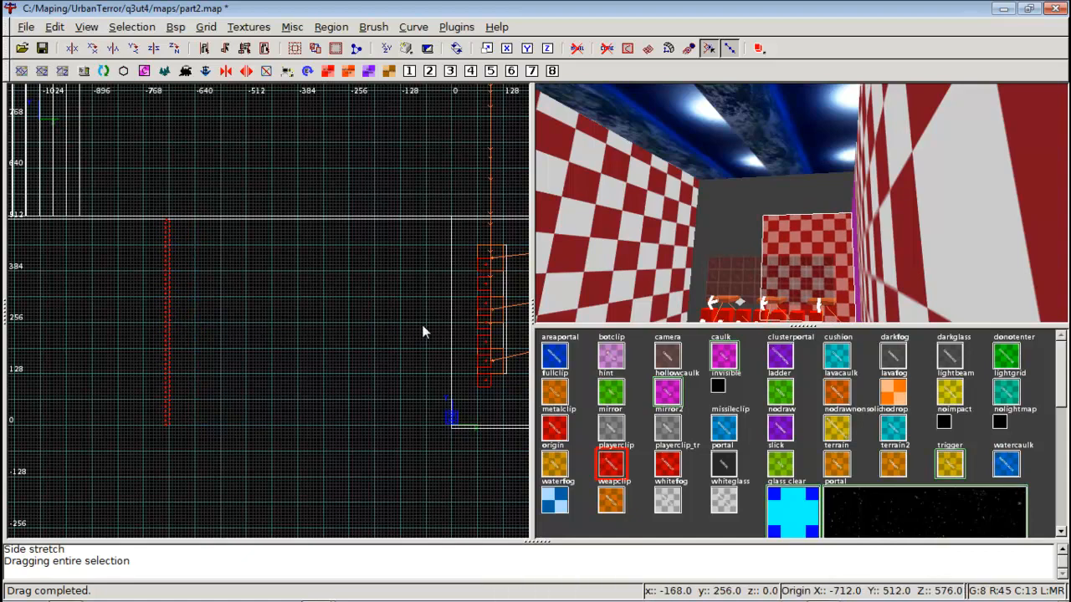
key("Escape")
left_click(461, 326, "shift")
left_click_drag(461, 326, 325, 332)
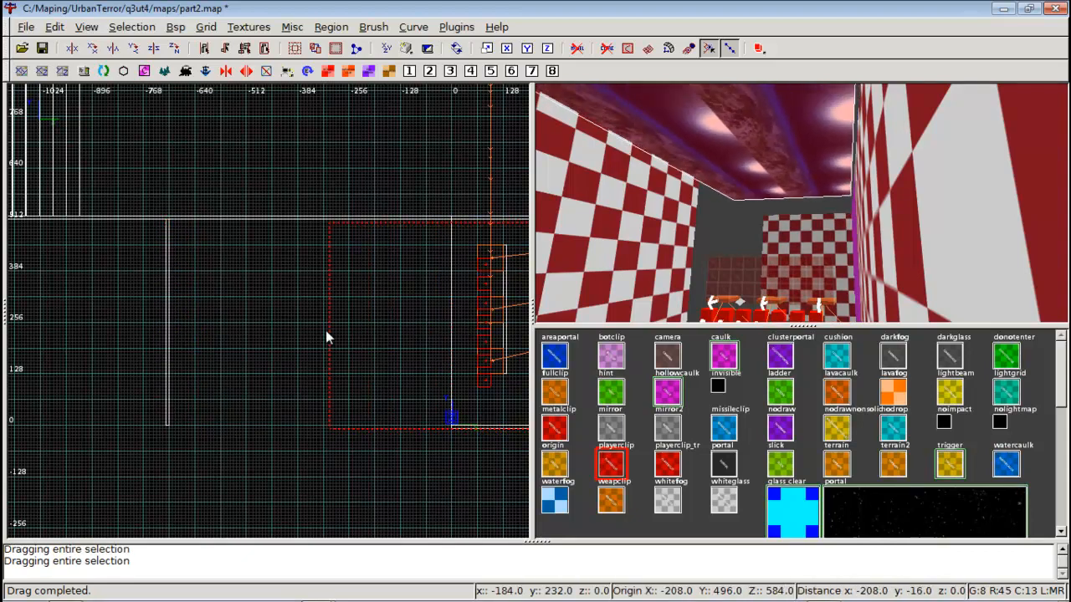
key("ctrl+z")
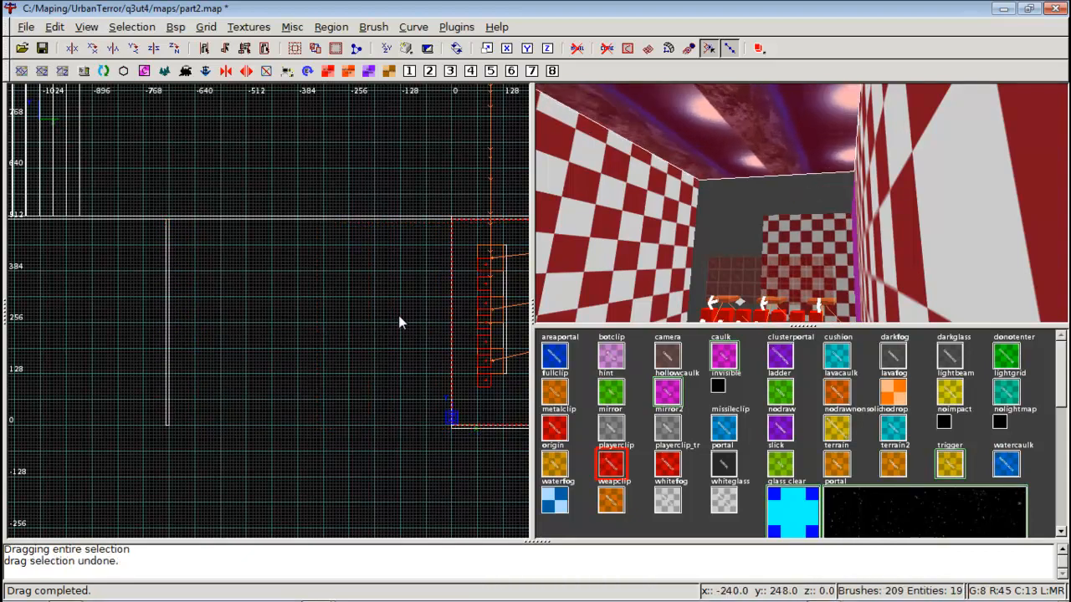
Move the square floor section from the spawn area up against the relocated end wall, aligned between the side walls
mouse_move(398, 315)
left_mouse_down()
mouse_move(267, 307)
mouse_move(130, 320)
mouse_move(406, 328)
mouse_move(461, 306)
mouse_move(268, 316)
left_mouse_up()
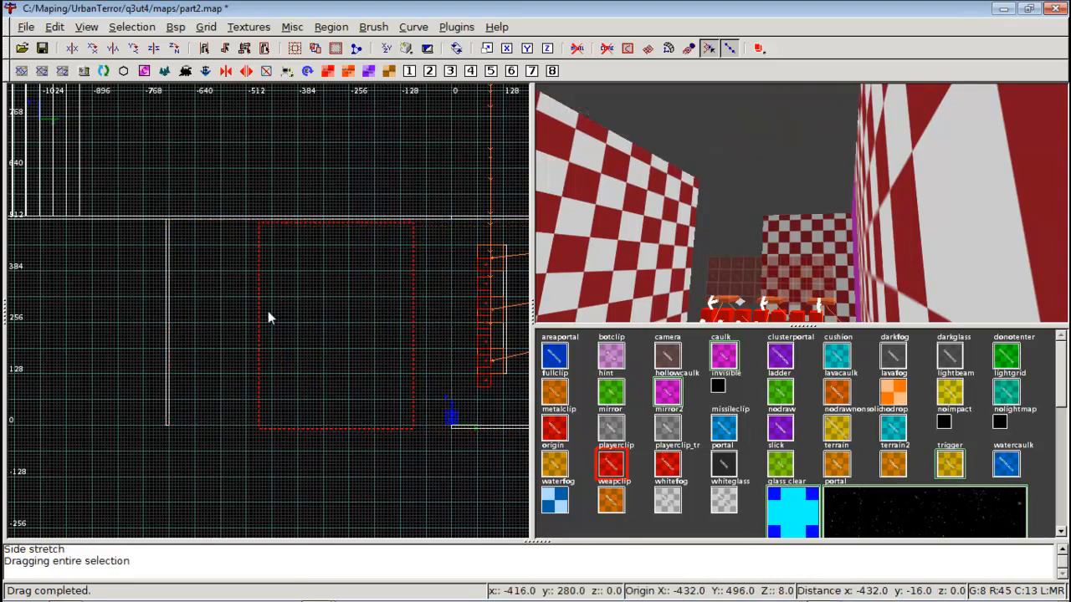
left_click_drag(195, 314, 180, 312)
key("Escape")
Stretch the side wall along y -8 so it reaches the relocated end wall
left_click(452, 429, "shift")
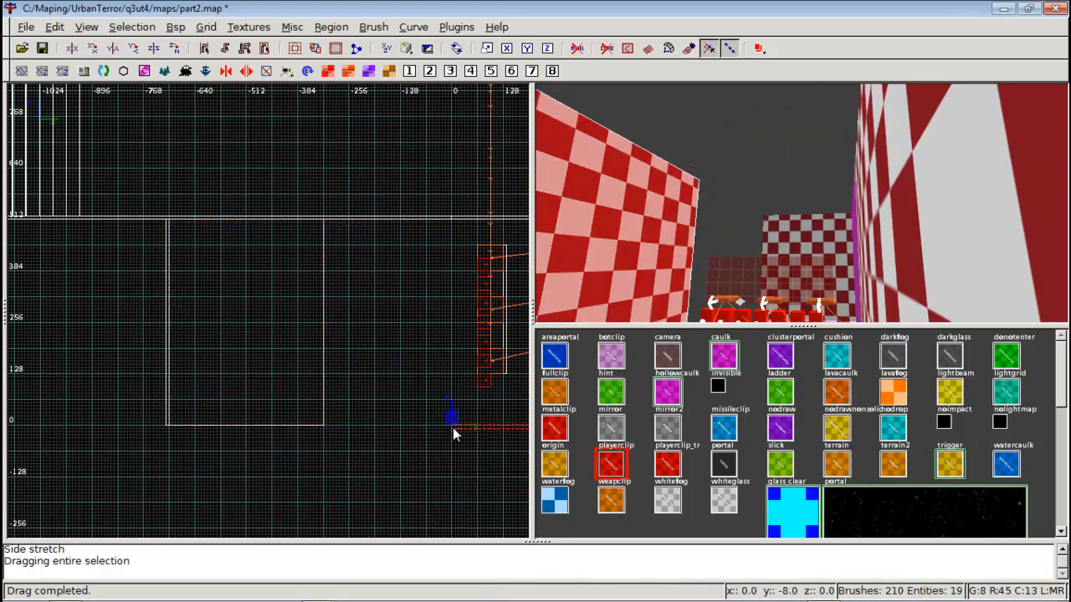
left_click_drag(435, 433, 150, 429)
key("Escape")
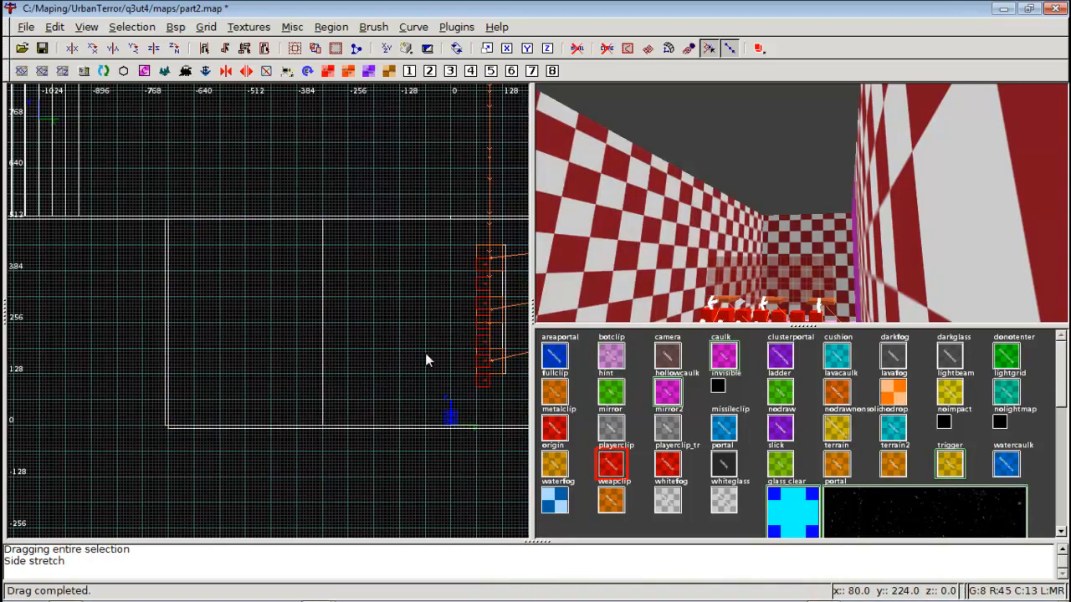
Stretch the remaining room floor toward the end wall until it meets the relocated square floor section
right_click_drag(425, 353, 435, 354)
left_click(452, 353, "shift")
left_click_drag(368, 345, 98, 347)
key("Escape")
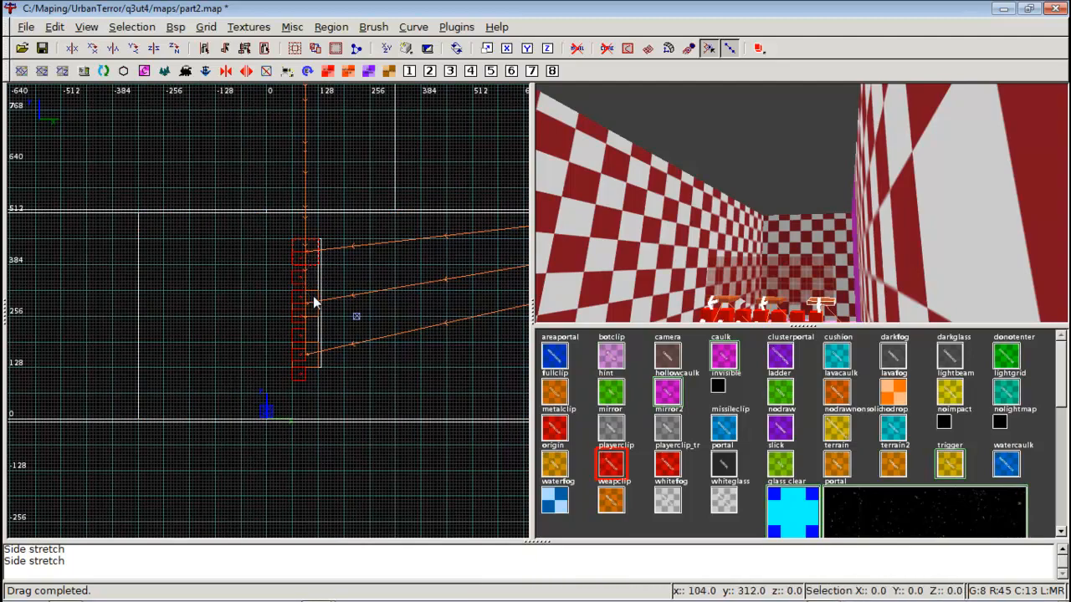
Move the three orange trigger boxes together with the playerclip brush onto the relocated floor section near the end wall
left_click(313, 297, "shift")
left_click(320, 340, "shift")
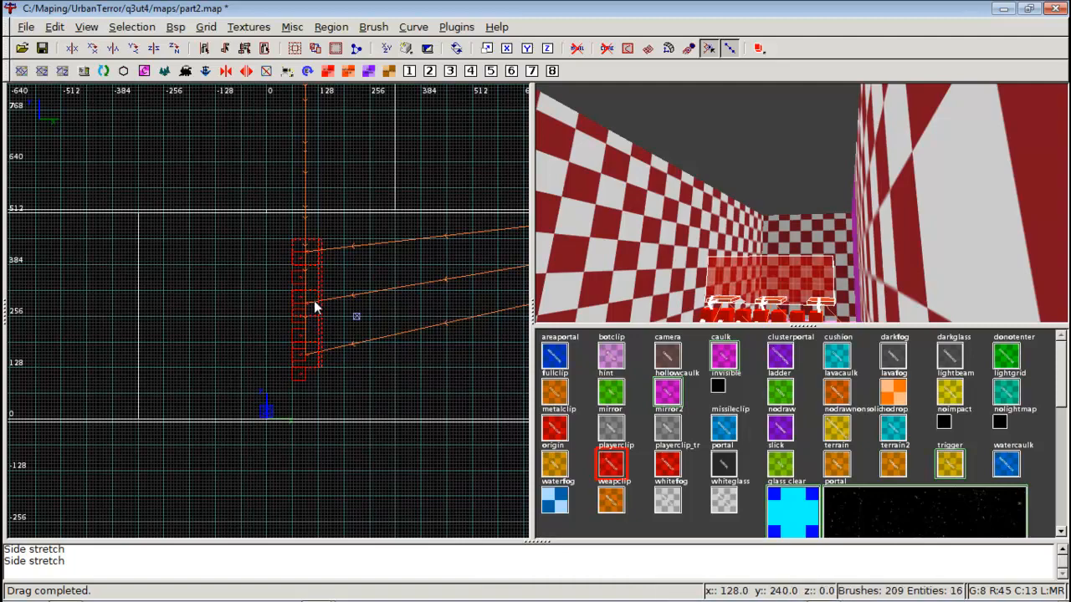
left_click_drag(311, 299, 56, 312)
right_click_drag(56, 312, 219, 301)
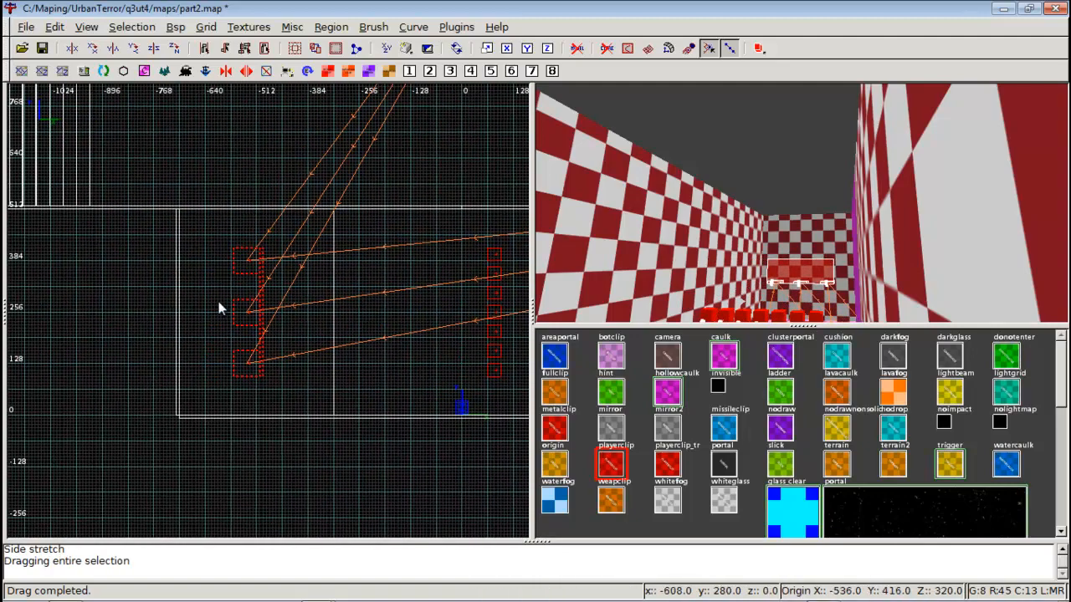
Shift the trigger boxes and playerclip brush 80 units closer to the end wall, and move the seven red spawn entities in behind them
mouse_move(244, 307)
left_mouse_down()
mouse_move(226, 298)
mouse_move(214, 308)
left_mouse_up()
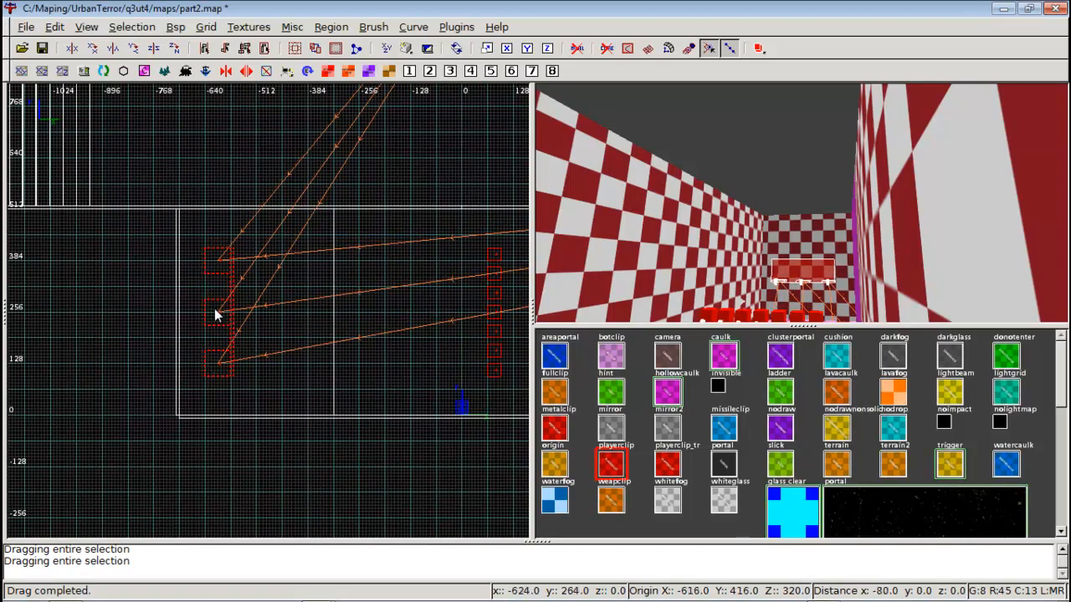
key("Escape")
right_click_drag(404, 290, 327, 243)
left_click(334, 238, "shift")
left_click(336, 257, "shift")
left_click(334, 274, "shift")
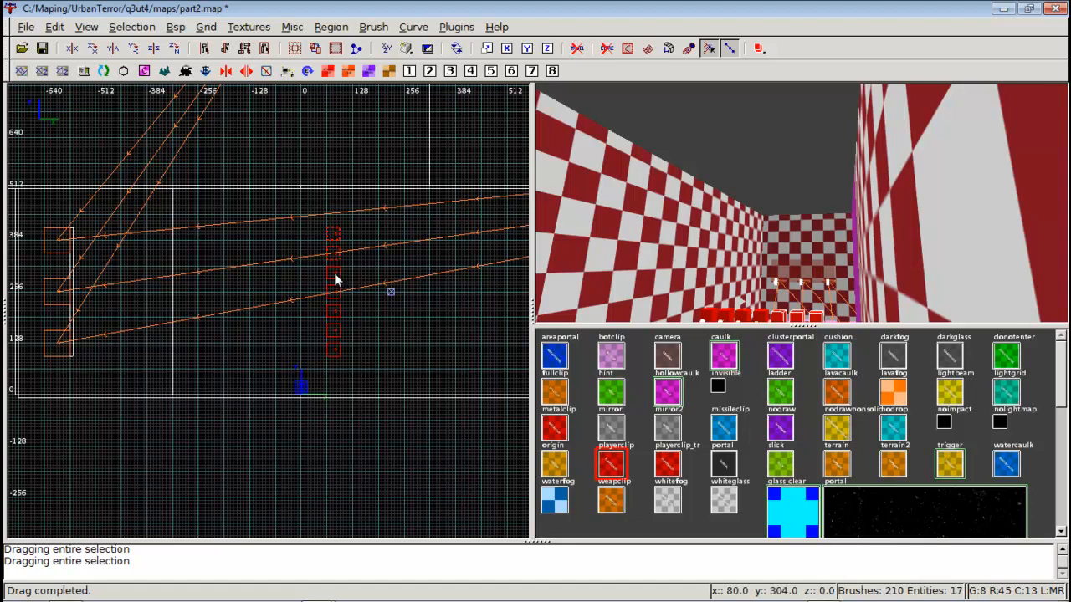
left_click(335, 295, "shift")
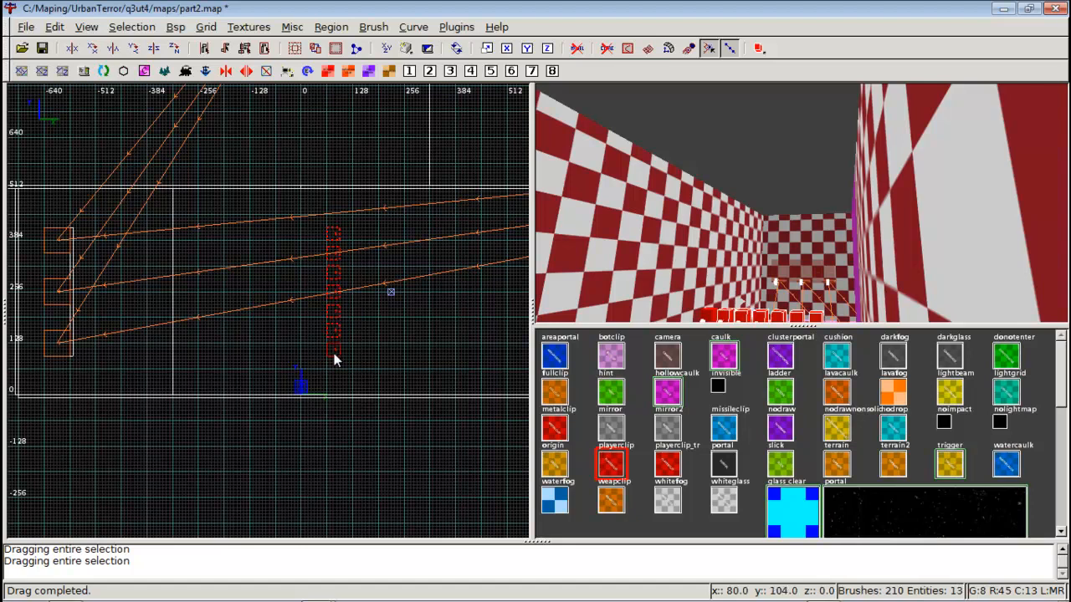
left_click_drag(330, 310, 30, 296)
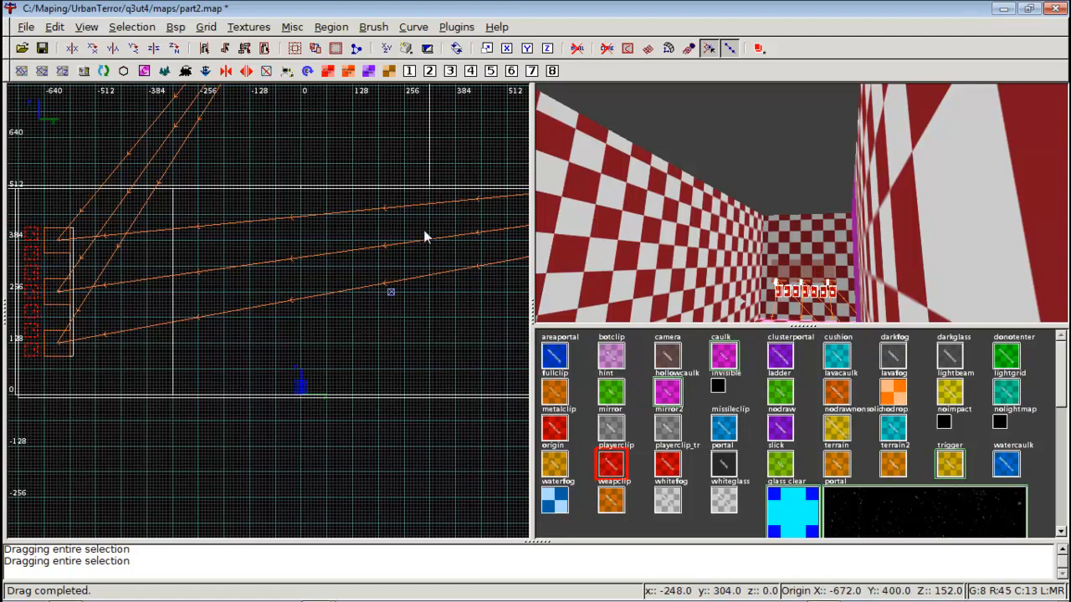
Try to shorten the caulk-textured wall along y 512 so it stops at the spawn room's end wall
right_click(811, 209)
key("Up")
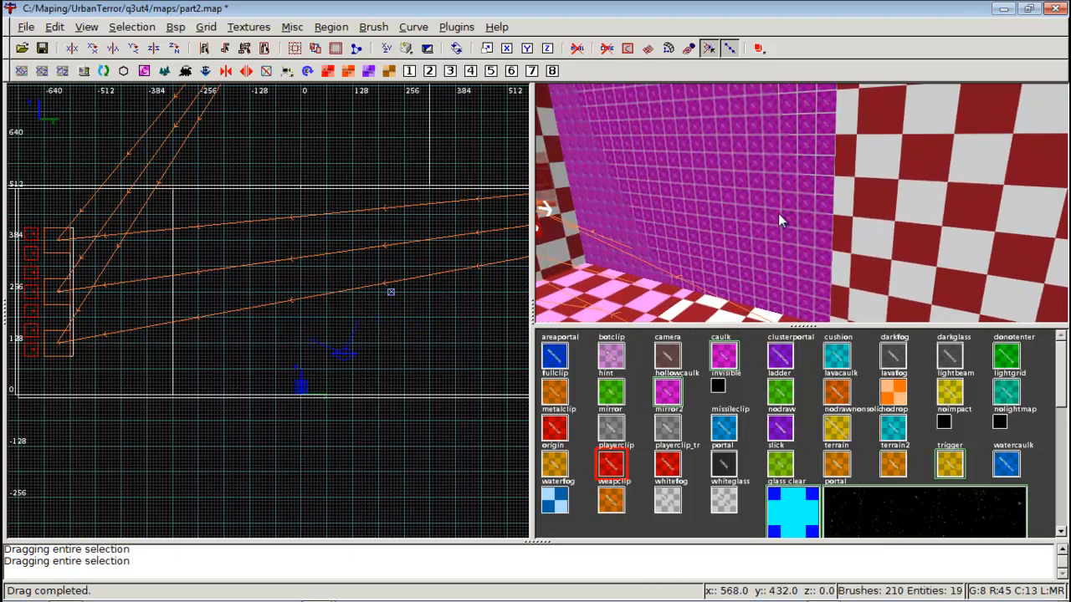
left_click(778, 214, "shift")
mouse_move(346, 262)
right_mouse_down()
mouse_move(392, 286)
mouse_move(465, 360)
right_mouse_up()
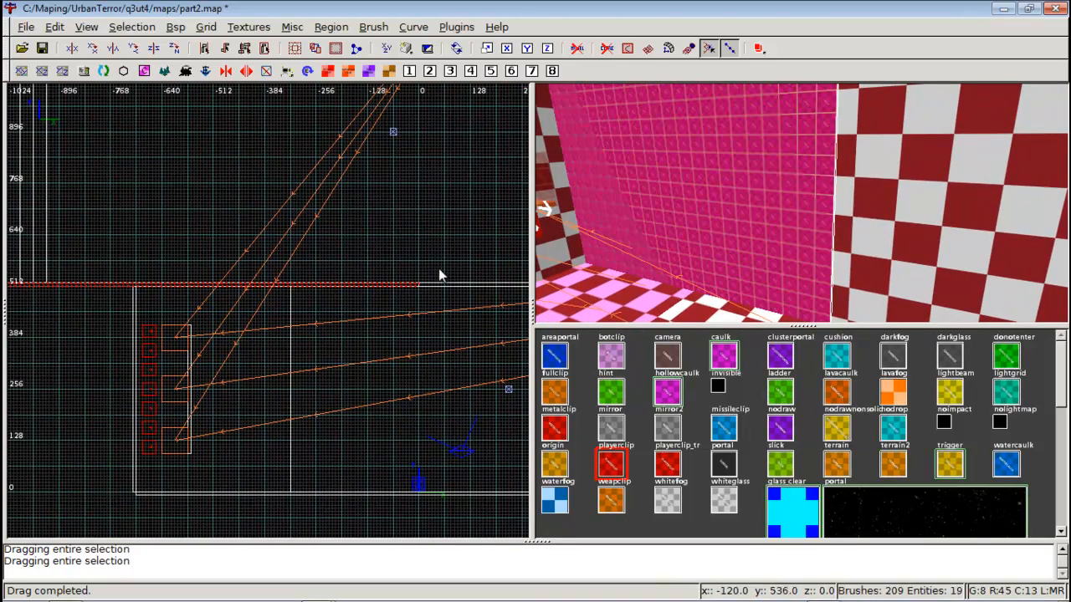
left_click_drag(429, 286, 137, 286)
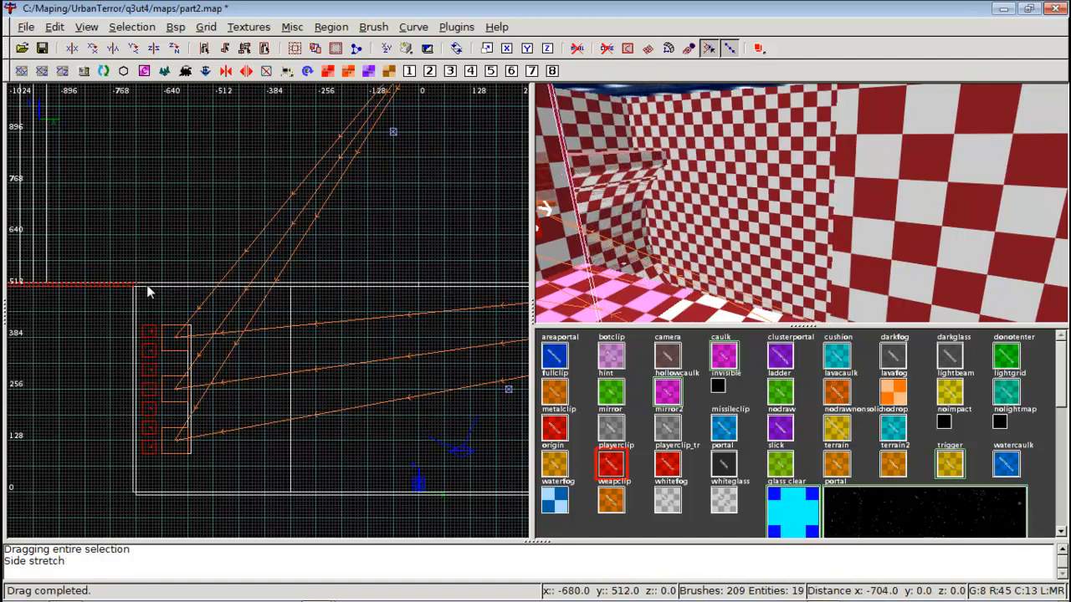
scroll(148, 284, "up", 2)
key("Escape")
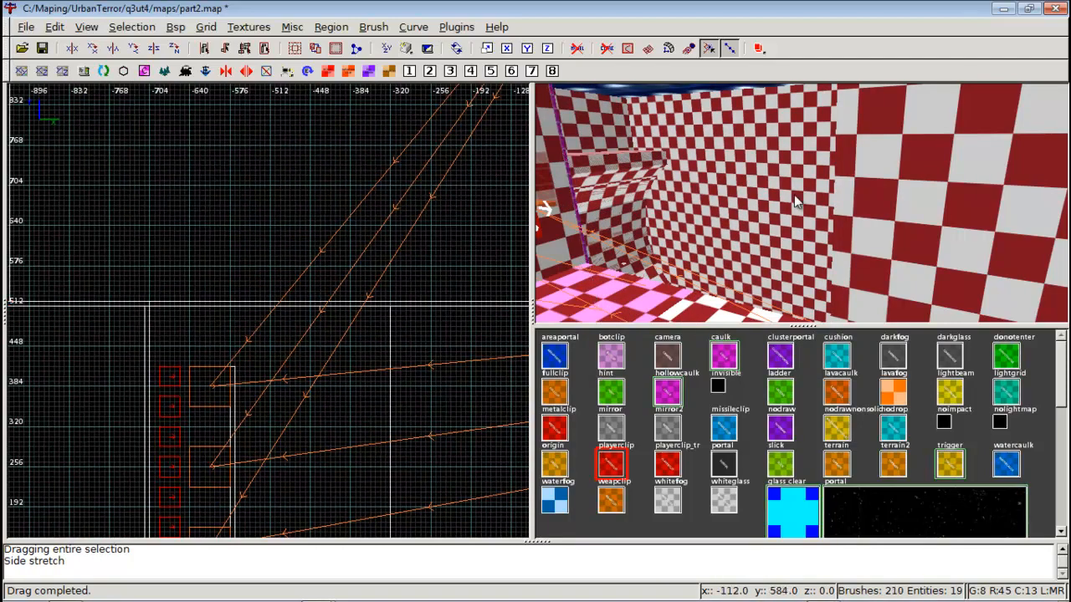
Try to stretch the adjoining checkered wall along y 512 back to the end wall
left_click(865, 206, "shift")
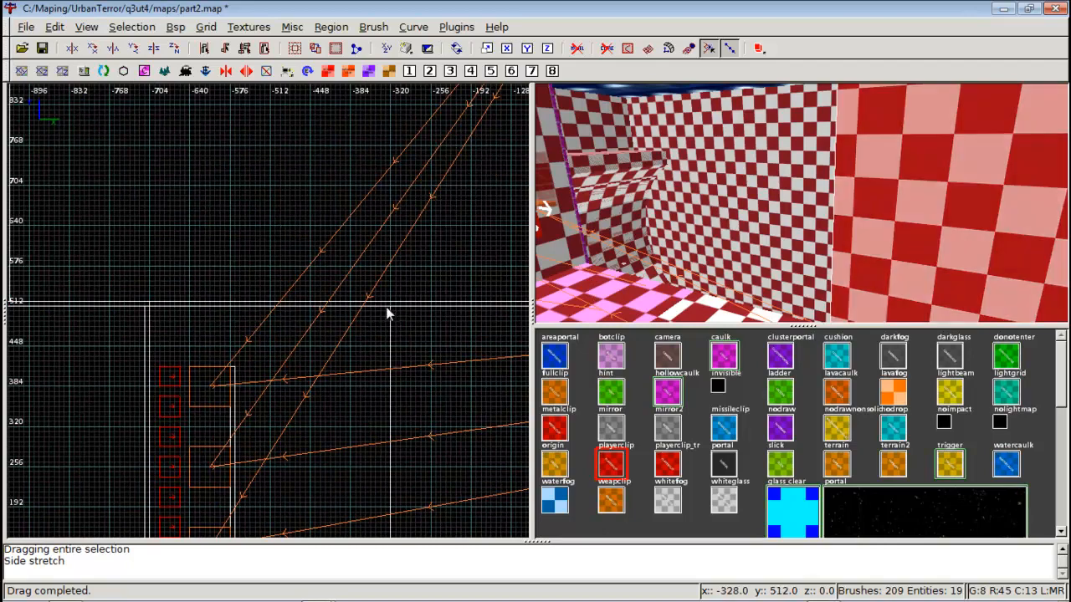
right_click_drag(385, 303, 242, 298)
mouse_move(441, 303)
left_mouse_down()
mouse_move(19, 302)
mouse_move(39, 308)
left_mouse_up()
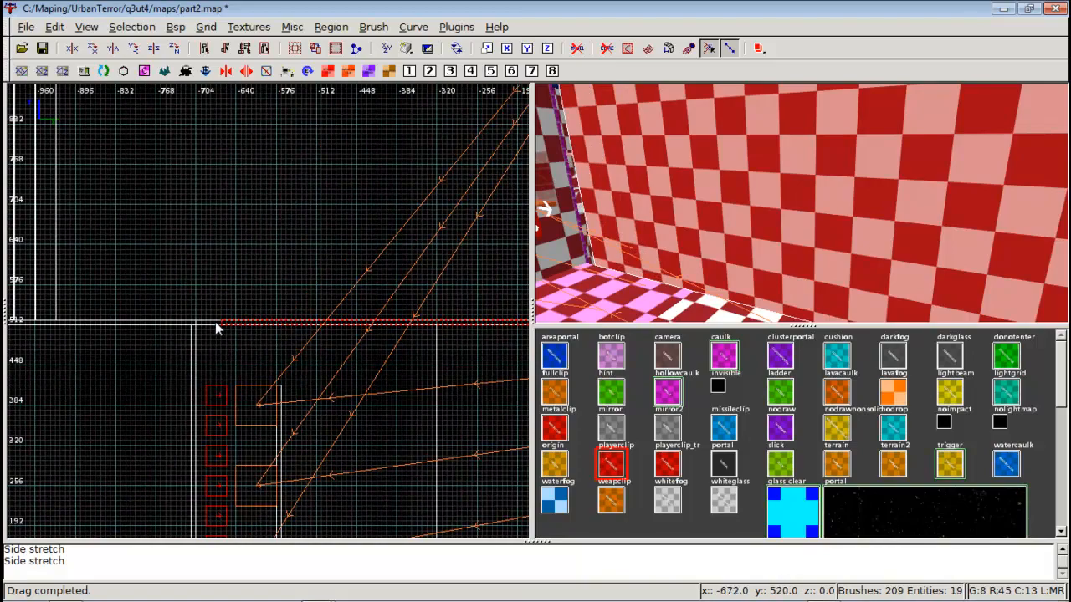
left_click_drag(216, 328, 195, 329)
right_click(544, 237)
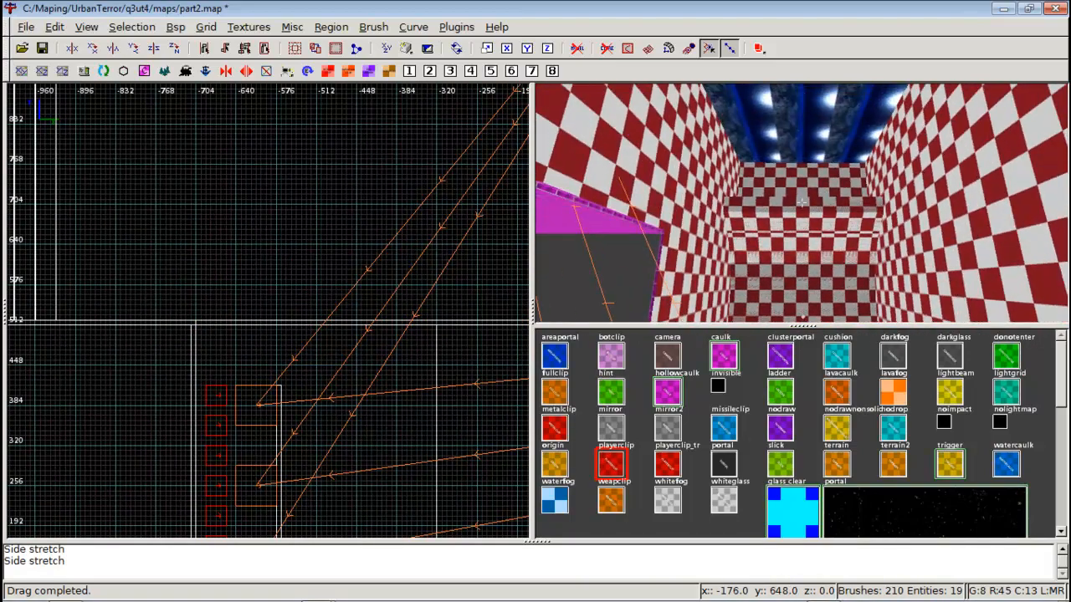
Undo the stretches made to the two walls along y 512
right_click(789, 205)
key("ctrl+z")
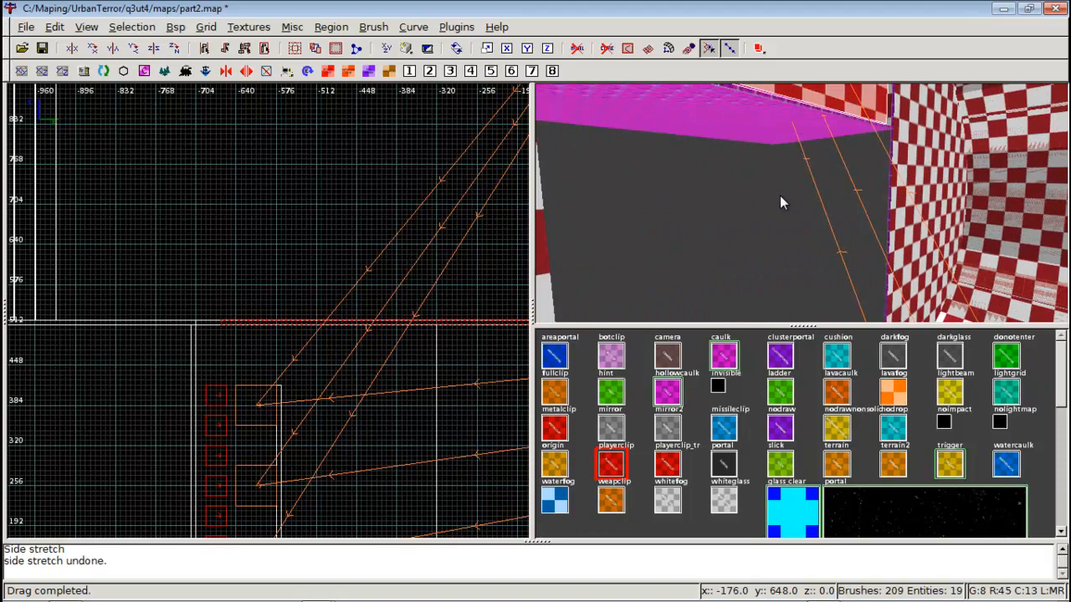
key("ctrl+z")
key("ctrl+z")
right_click(780, 201)
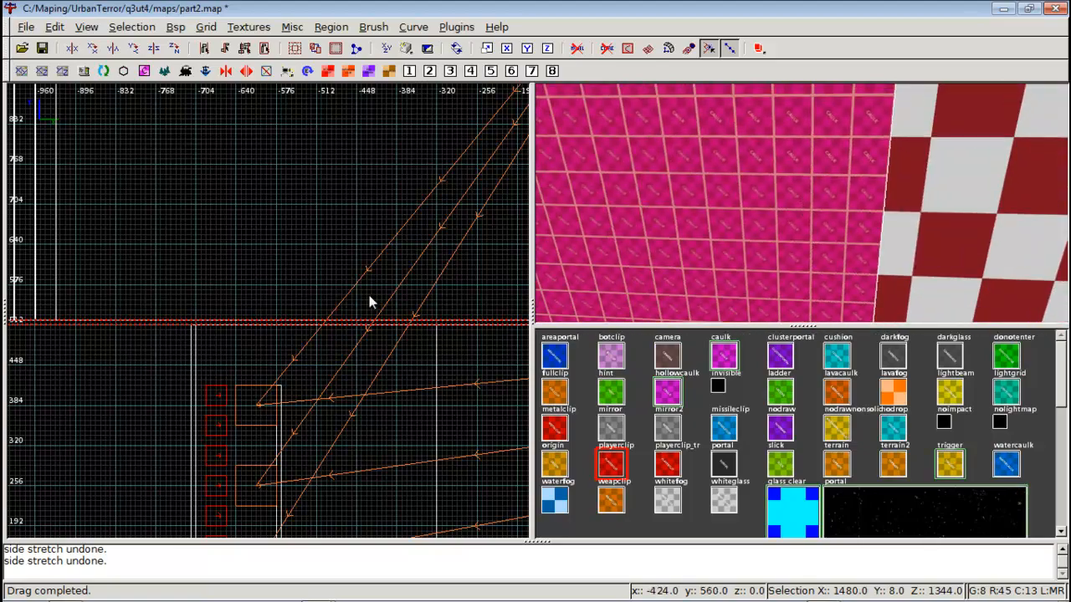
Split the caulk-textured wall horizontally at floor level, z 0, in the side view with the clipper
key("ctrl+Tab")
mouse_move(290, 267)
right_mouse_down()
mouse_move(0, 600)
mouse_move(31, 600)
mouse_move(376, 143)
mouse_move(273, 173)
mouse_move(350, 223)
right_mouse_up()
scroll(290, 268, "down", 4)
scroll(290, 267, "up", 2)
mouse_move(425, 278)
right_mouse_down()
mouse_move(378, 279)
mouse_move(423, 294)
right_mouse_up()
scroll(423, 280, "up", 3)
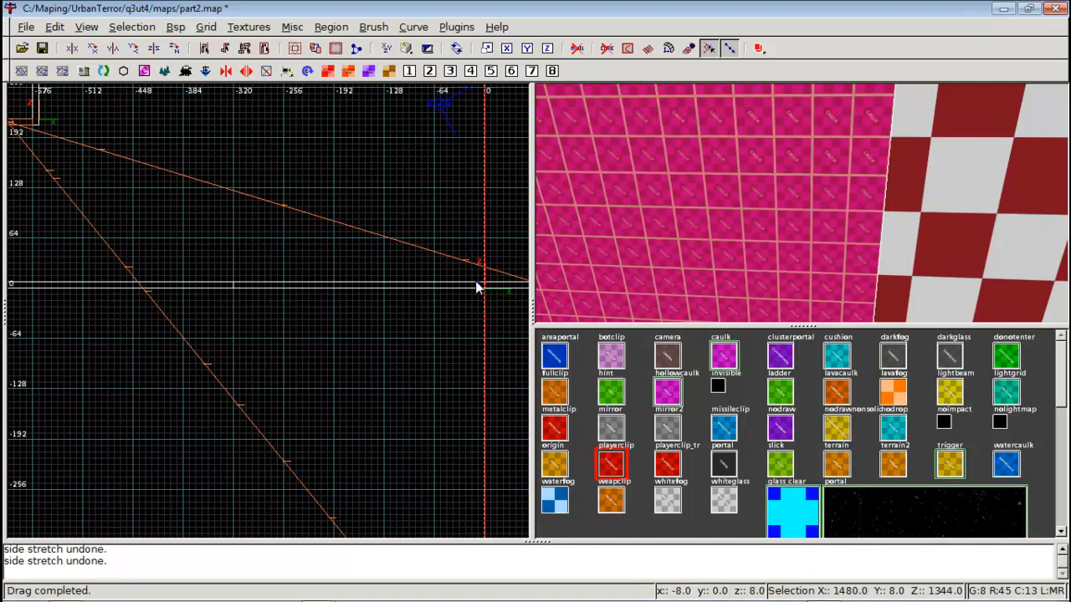
left_click(438, 282)
key("shift+Return")
key("Escape")
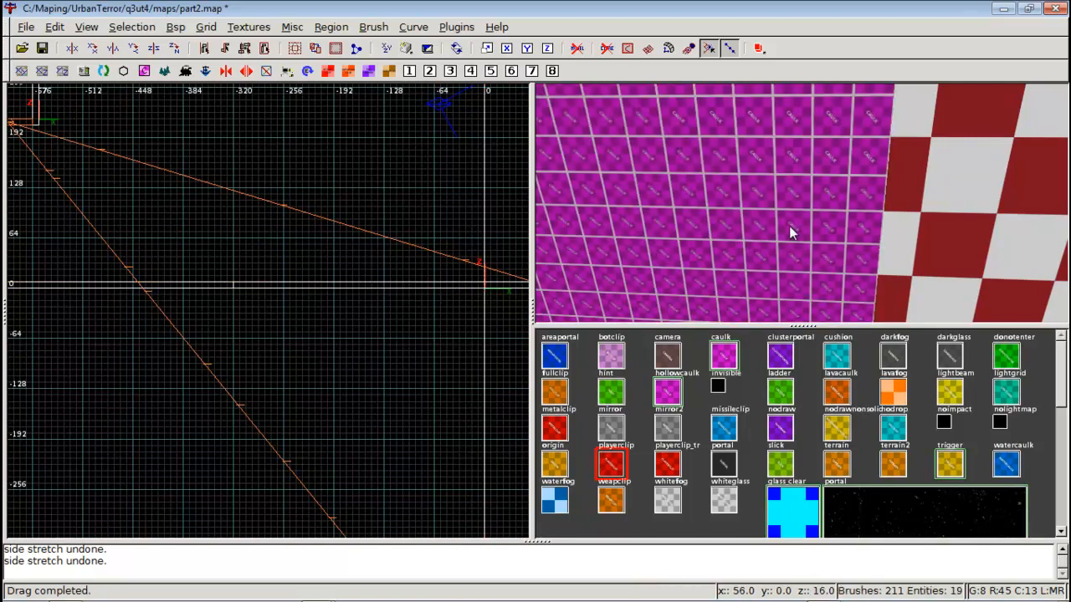
Shorten the upper part of the split caulk-textured wall so it ends at the spawn room's end wall
right_click(790, 227)
right_click(801, 203)
left_click(813, 163, "shift")
left_click_drag(519, 172, 111, 177)
right_click_drag(111, 177, 396, 215)
left_click_drag(378, 209, 253, 215)
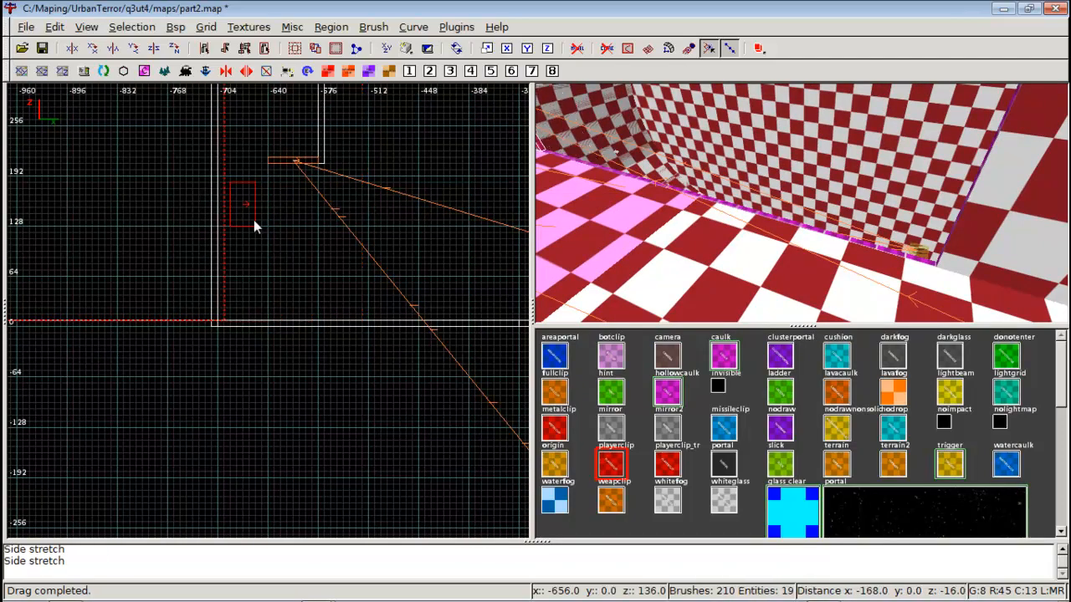
key("Escape")
Stretch the adjoining checkered wall above floor level until it meets the shortened wall at the end wall
left_click(1030, 207, "shift")
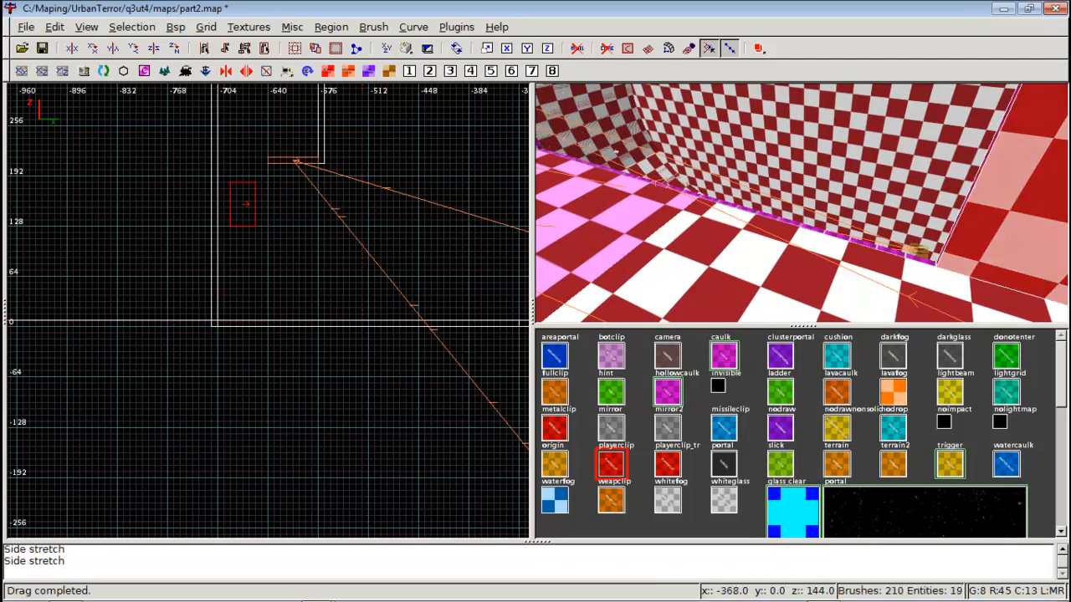
mouse_move(481, 213)
right_mouse_down()
mouse_move(246, 216)
mouse_move(459, 222)
right_mouse_up()
left_click_drag(342, 240, 23, 230)
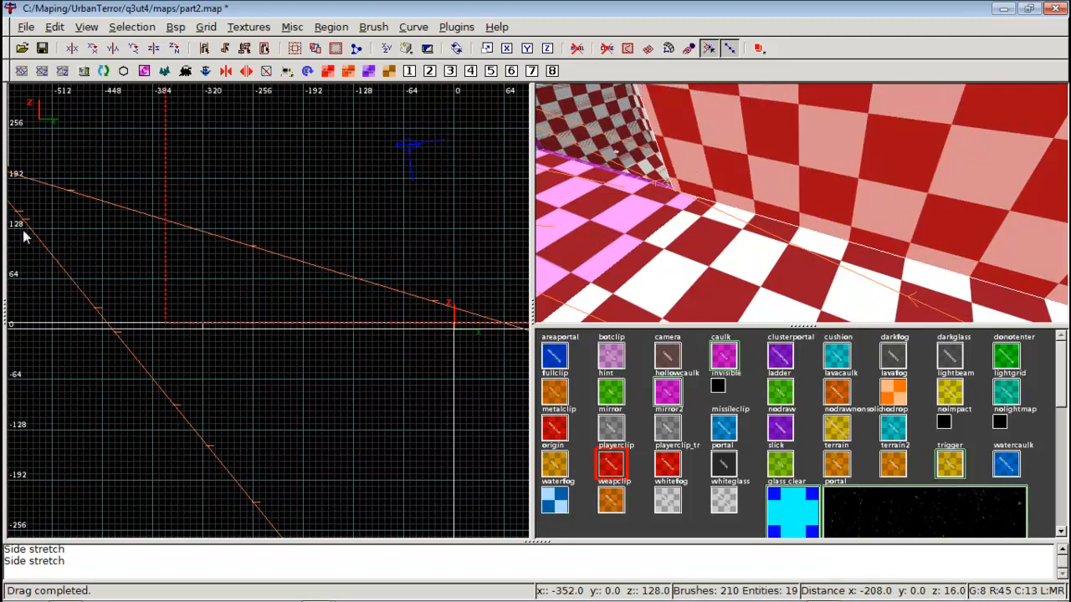
right_click_drag(25, 235, 277, 241)
left_click_drag(290, 254, 114, 270)
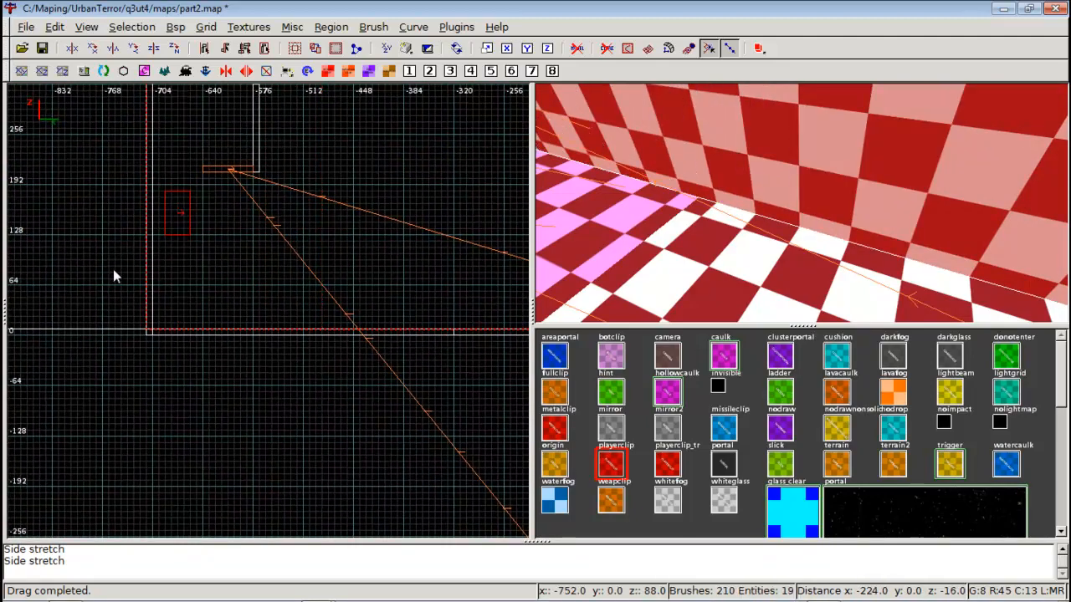
key("Escape")
Inspect the lengthened spawn room in 3D and check the overall layout in the side and top views
right_click(653, 203)
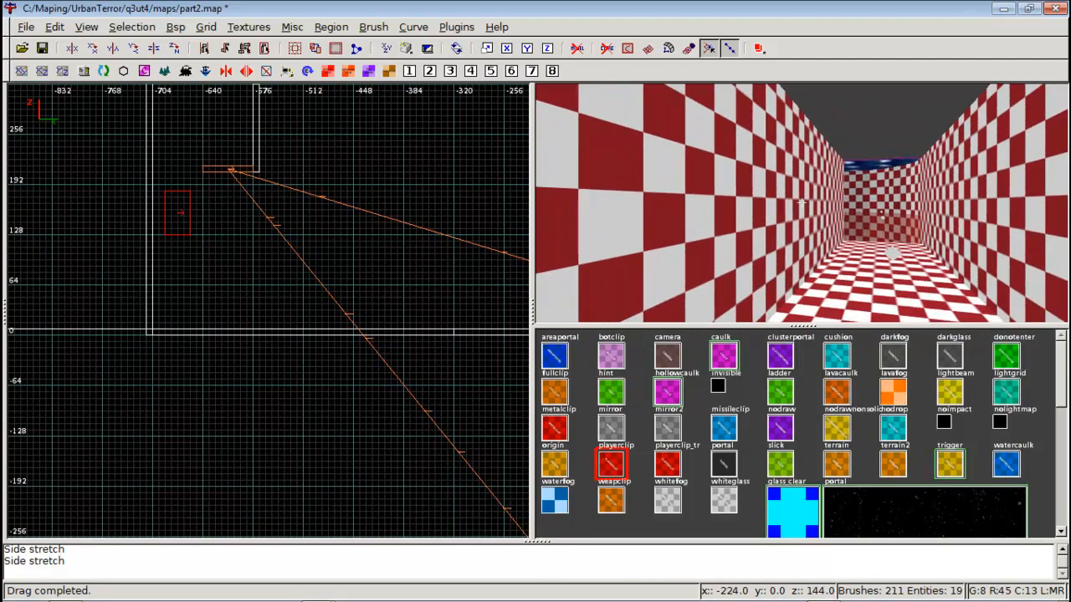
right_click(803, 202)
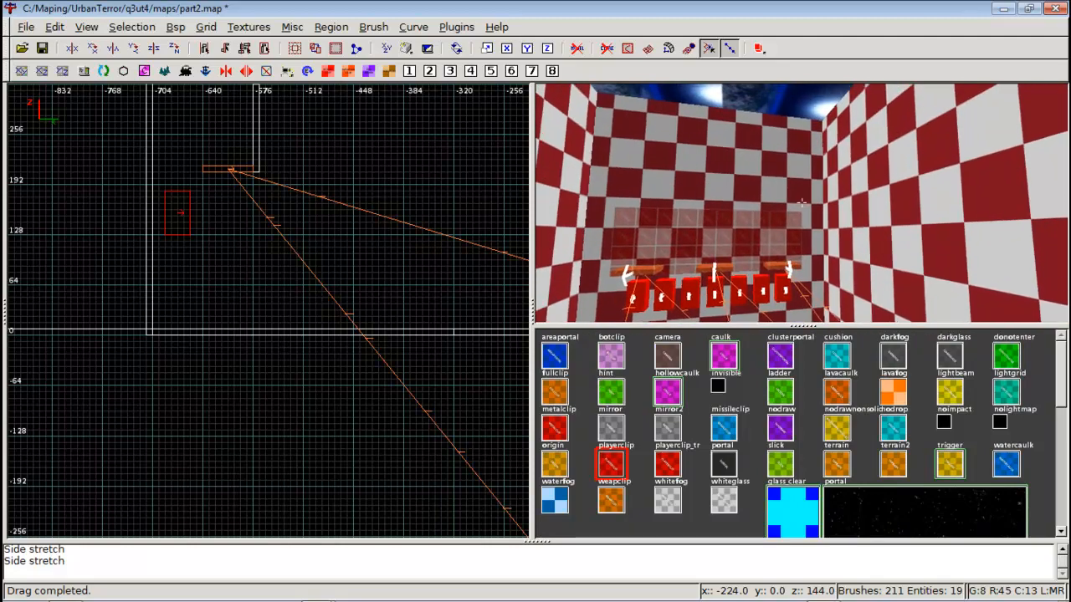
right_click(834, 205)
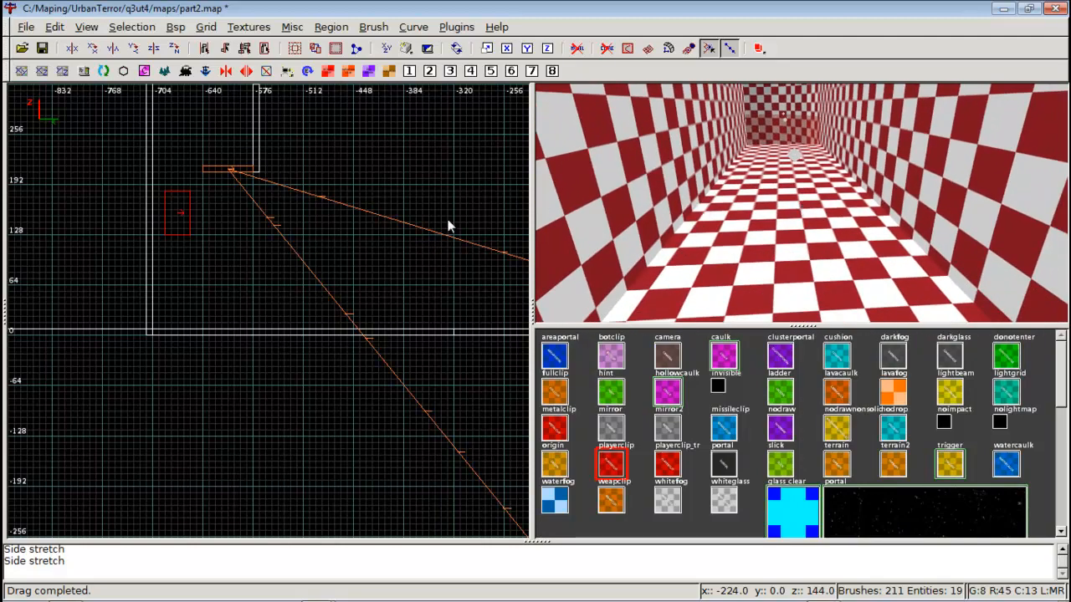
scroll(293, 223, "down", 7)
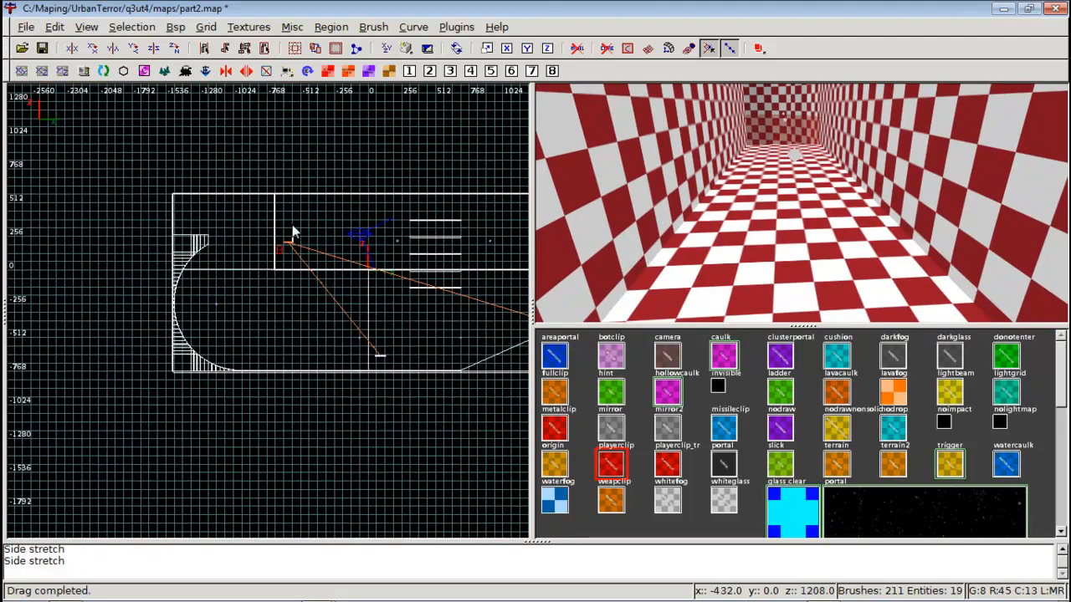
key("ctrl+Tab")
key("ctrl+Tab")
scroll(293, 233, "down", 3)
mouse_move(296, 240)
right_mouse_down()
mouse_move(282, 200)
mouse_move(305, 300)
mouse_move(302, 244)
right_mouse_up()
scroll(303, 247, "up", 3)
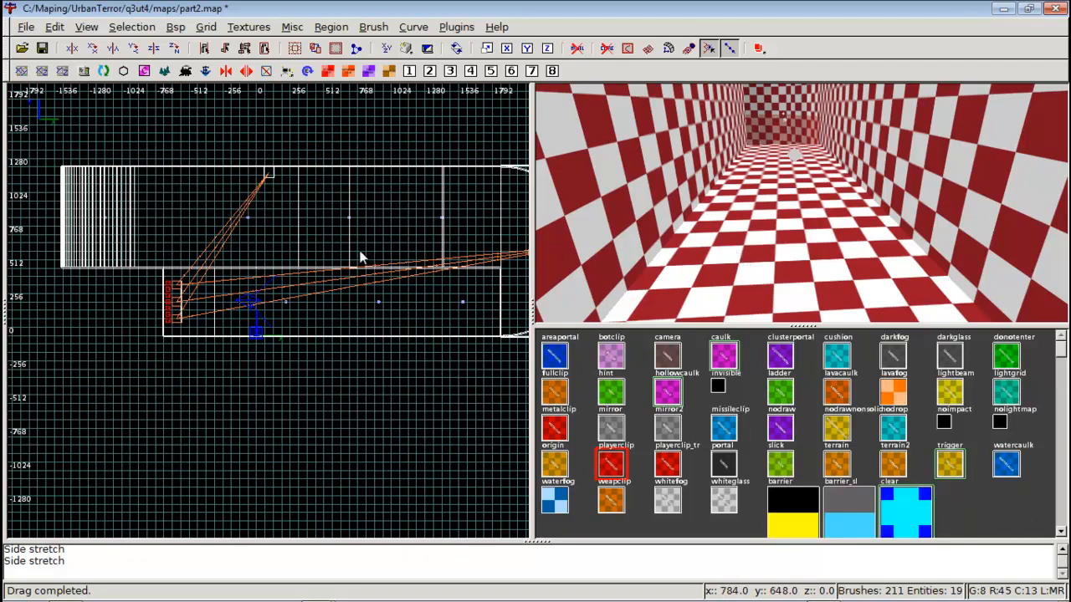
Select everything in the map, including the long room floor, and reset its textures to axial alignment
left_click(768, 251, "shift")
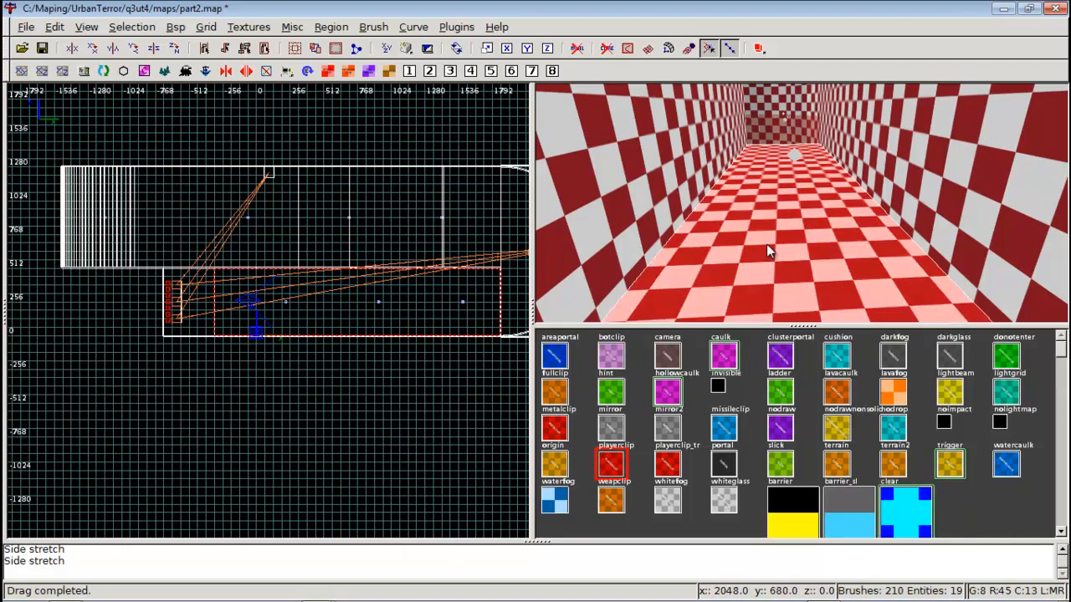
key("i")
key("BackSpace")
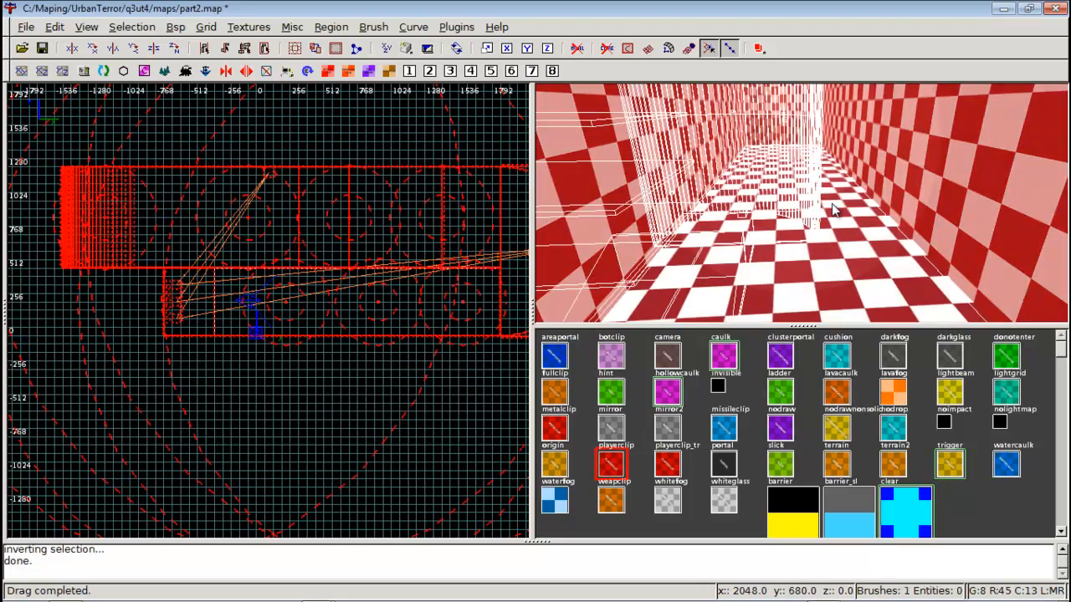
left_click(784, 234, "shift")
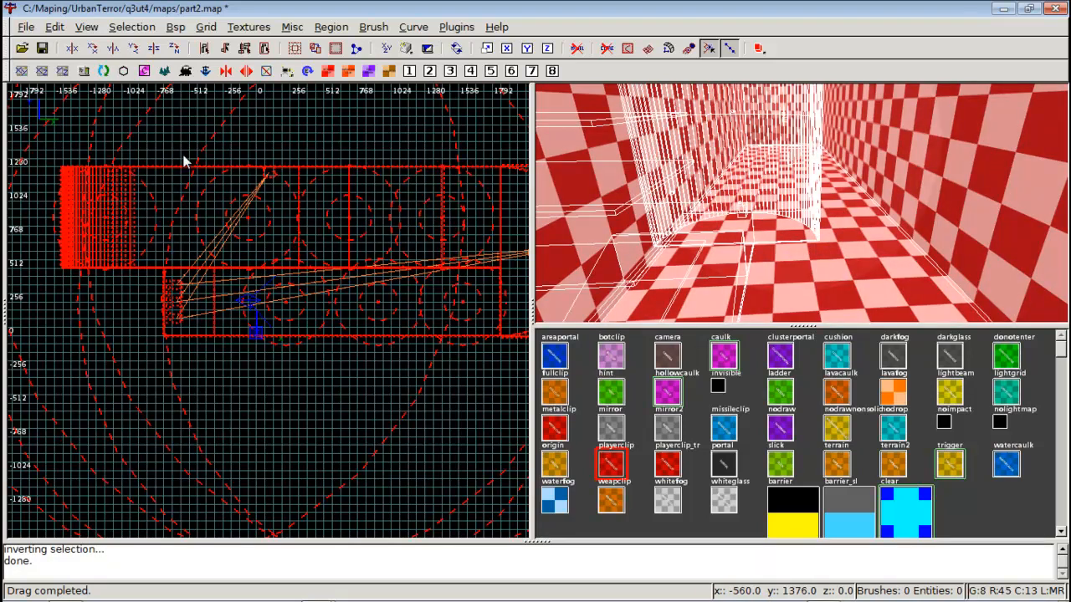
key("s")
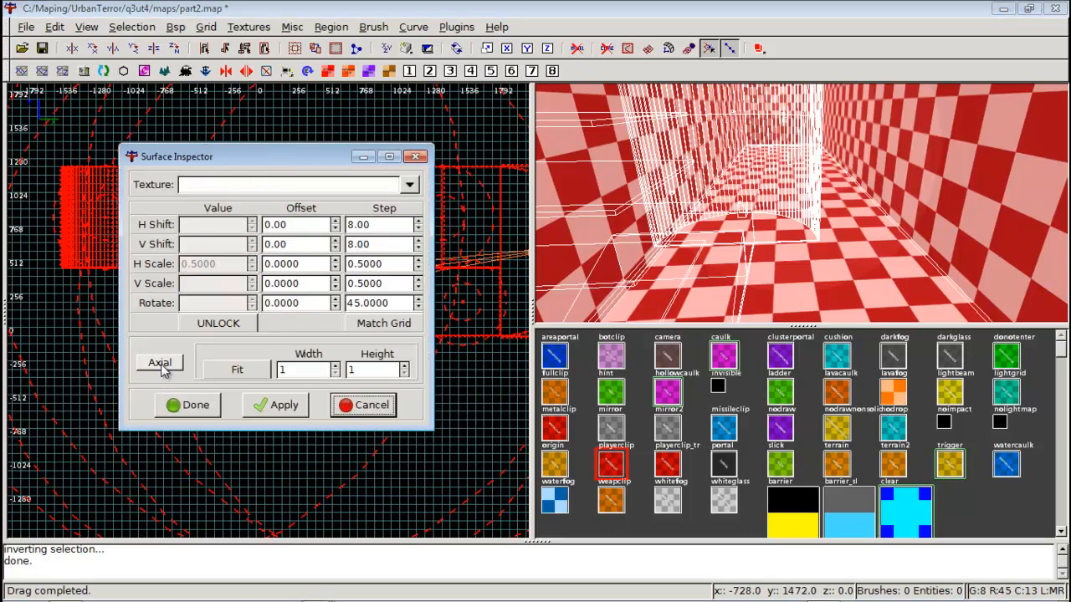
left_click(201, 407)
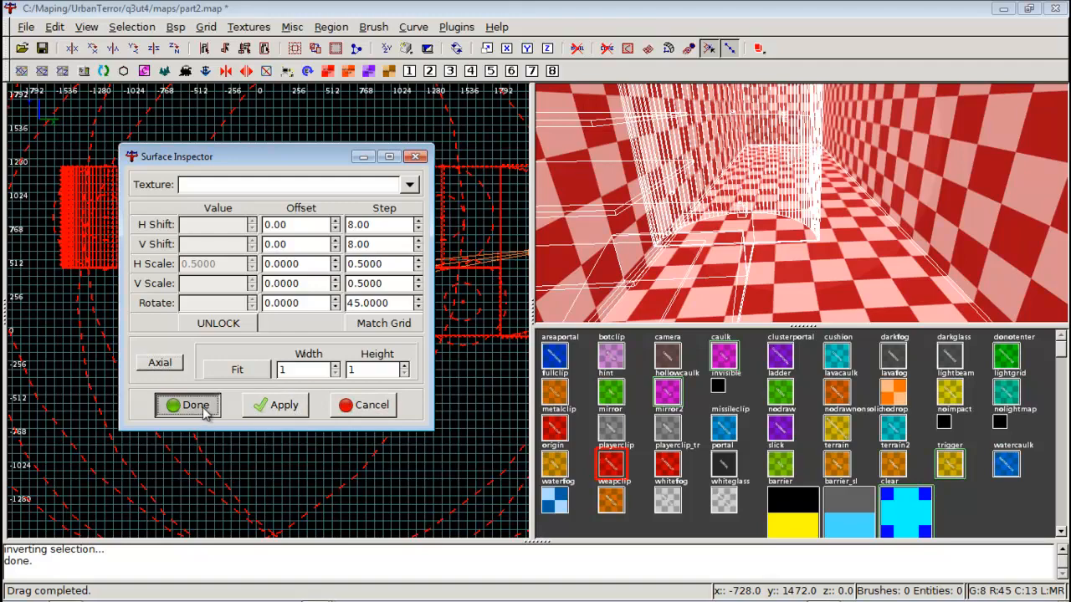
key("Escape")
Try to reset the textures on the curved corner wall's brushes to axial alignment
right_click(810, 220)
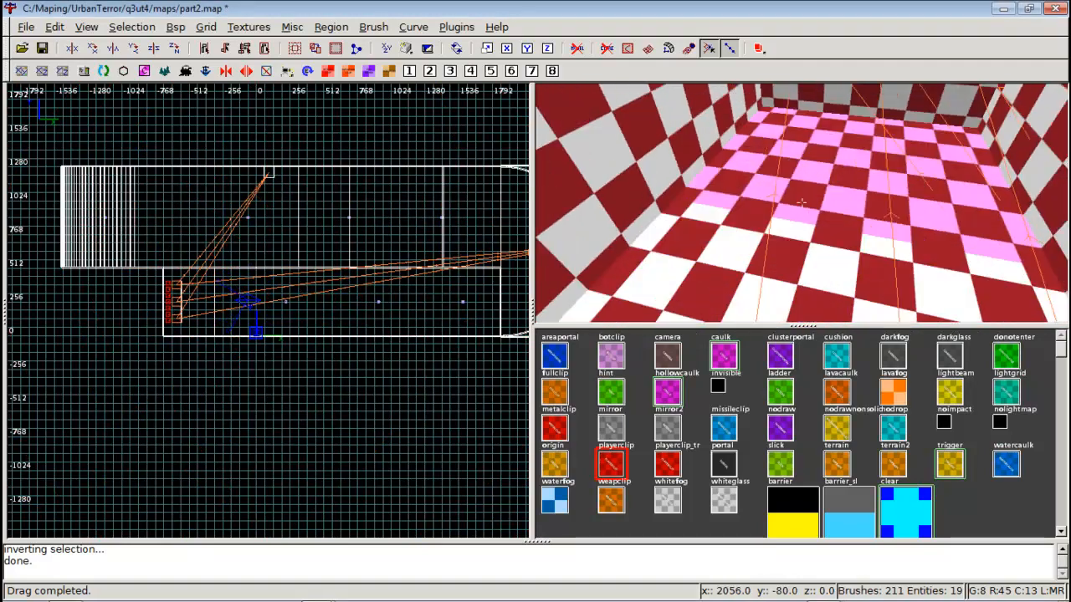
key("Up")
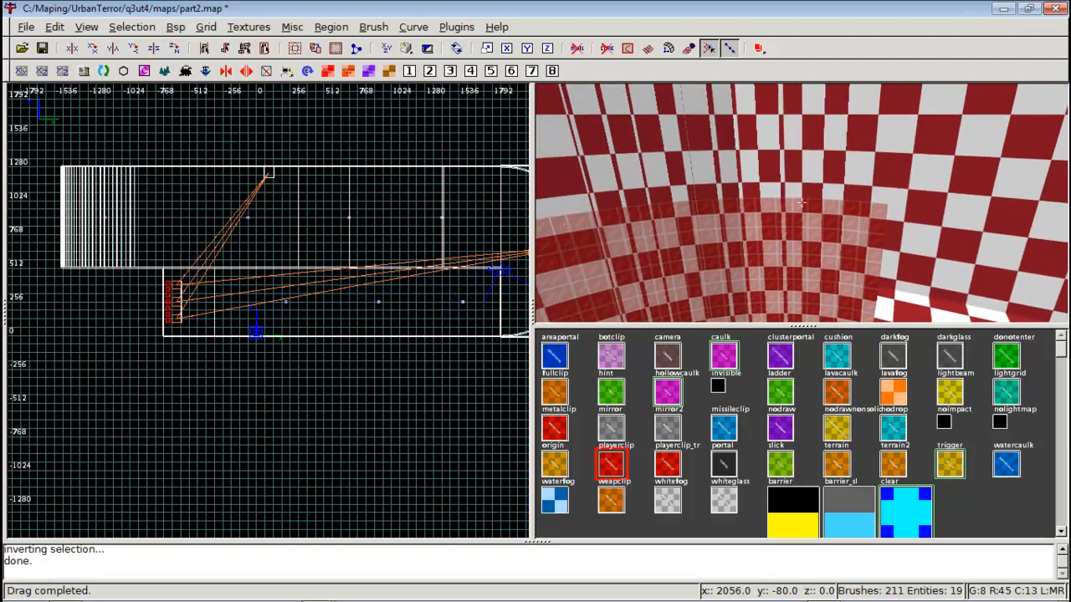
right_click(801, 203)
left_click(801, 203, "shift")
left_click_drag(825, 203, 1010, 216, "shift")
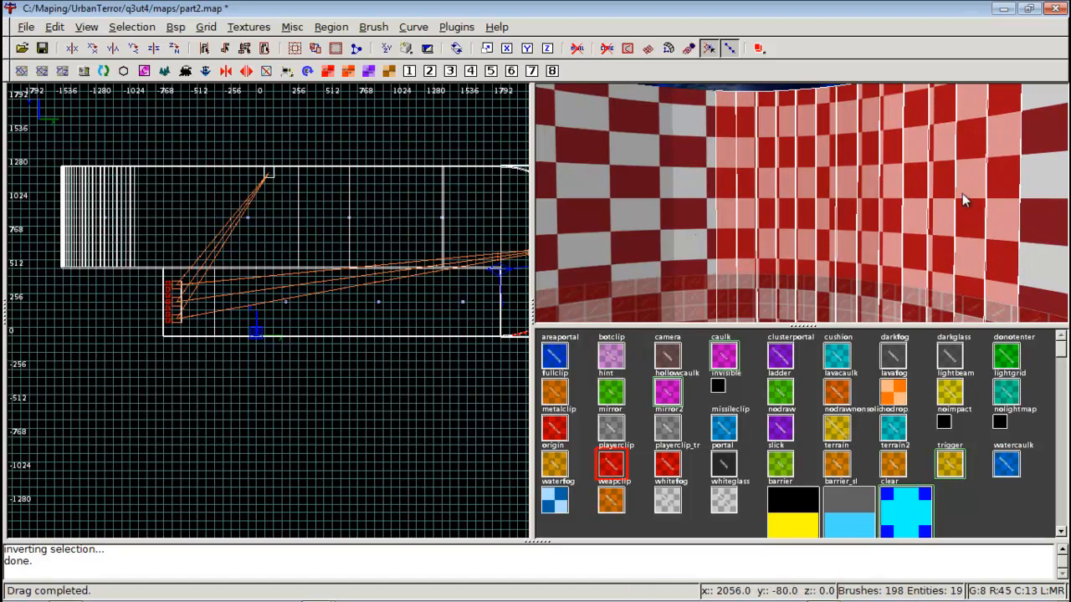
key("s")
left_click(161, 362)
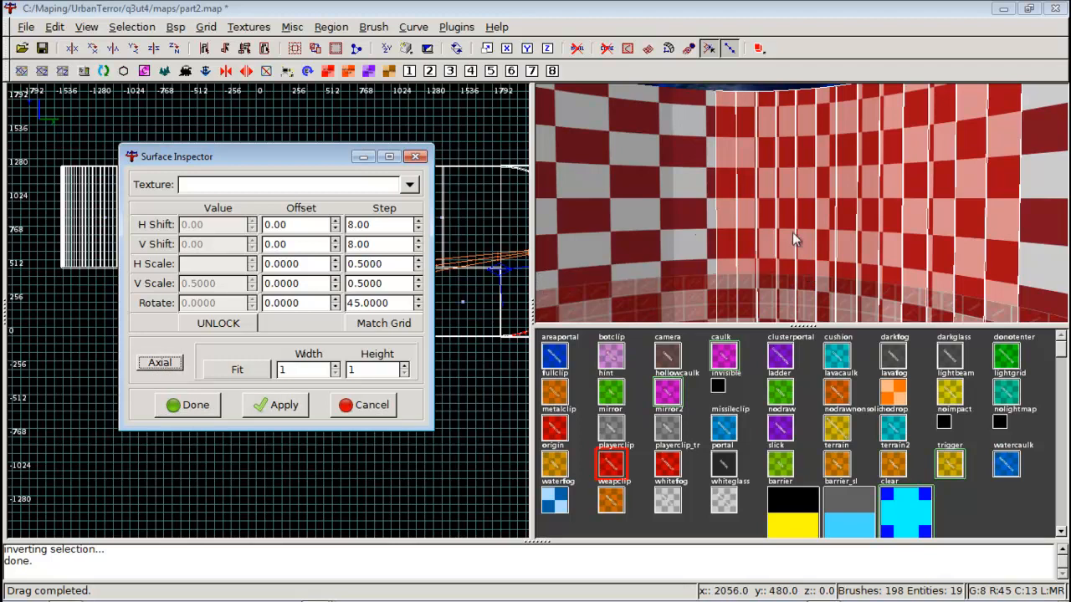
left_click(368, 405)
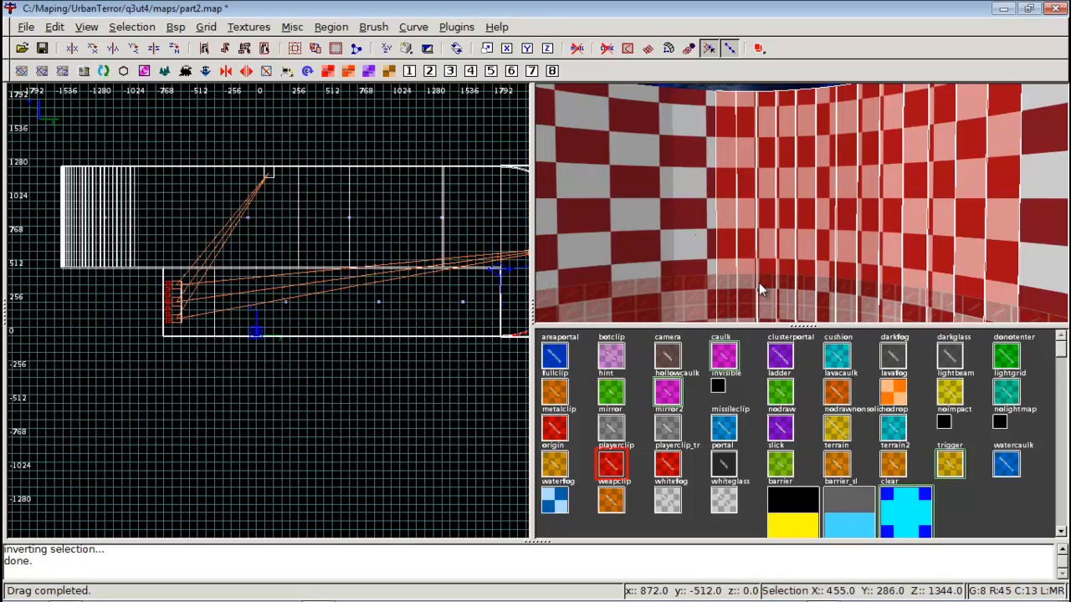
key("Escape")
Select the inner faces of the curved corner wall and reapply the tilebordeaux_sl texture to even out their checker pattern
left_click_drag(744, 225, 1038, 239, "ctrl+shift")
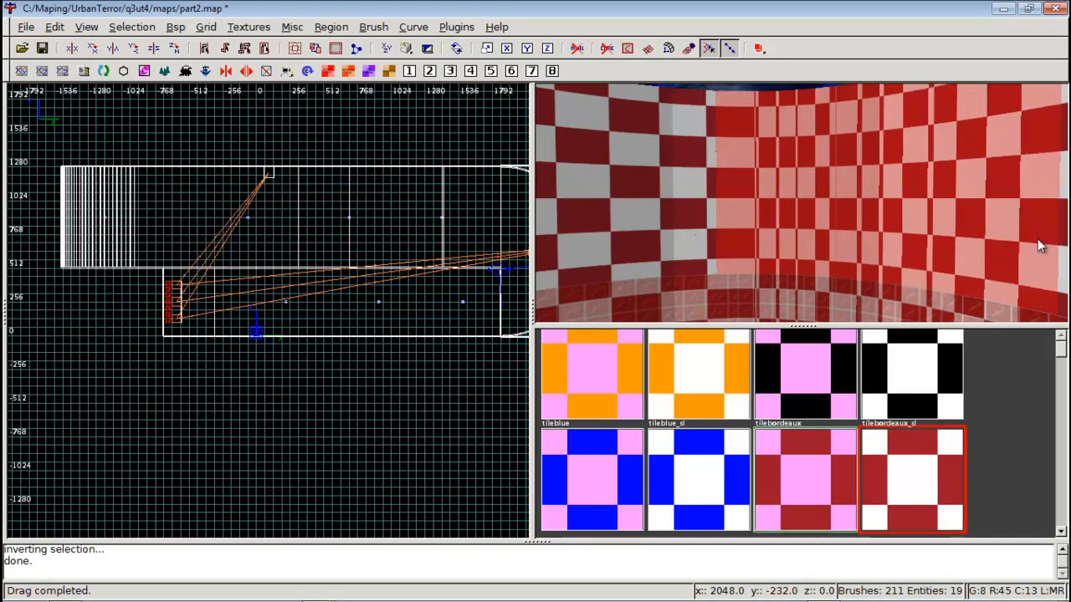
left_click_drag(922, 232, 667, 218, "ctrl+shift")
key("s")
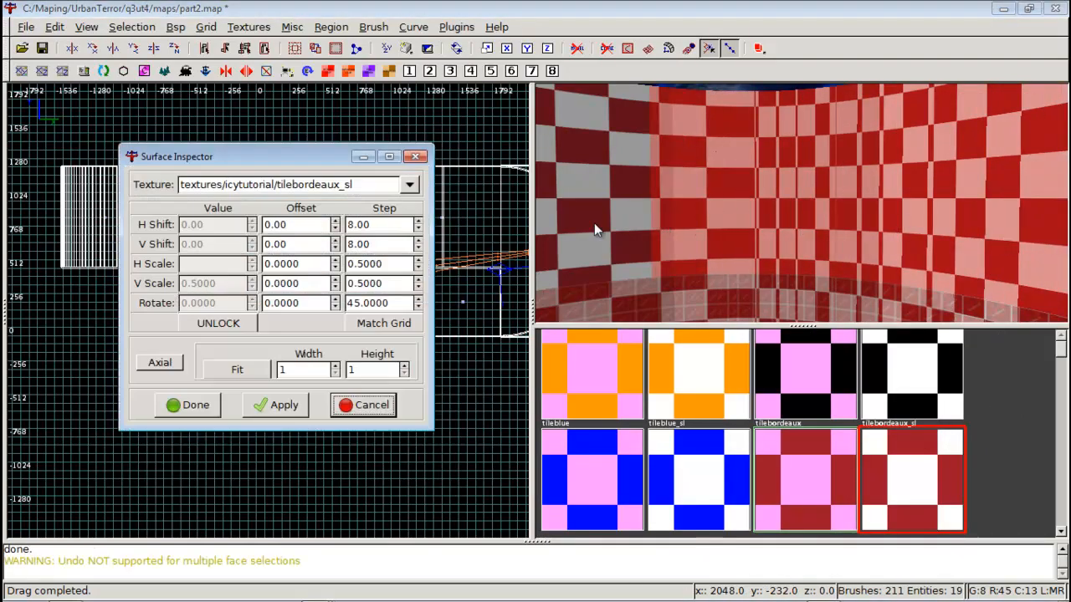
left_click(167, 366)
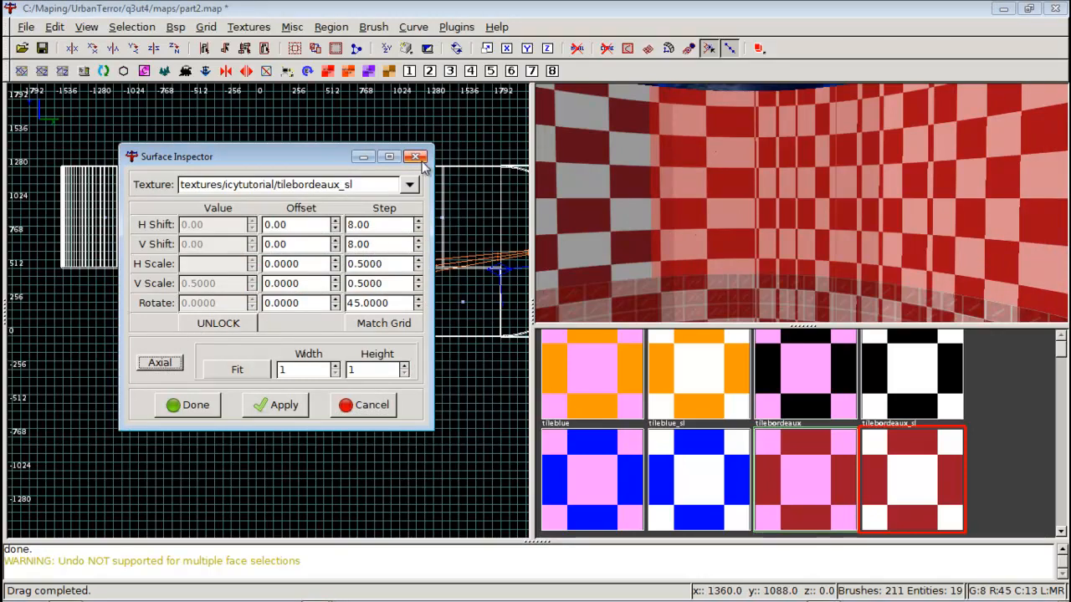
left_click(905, 463)
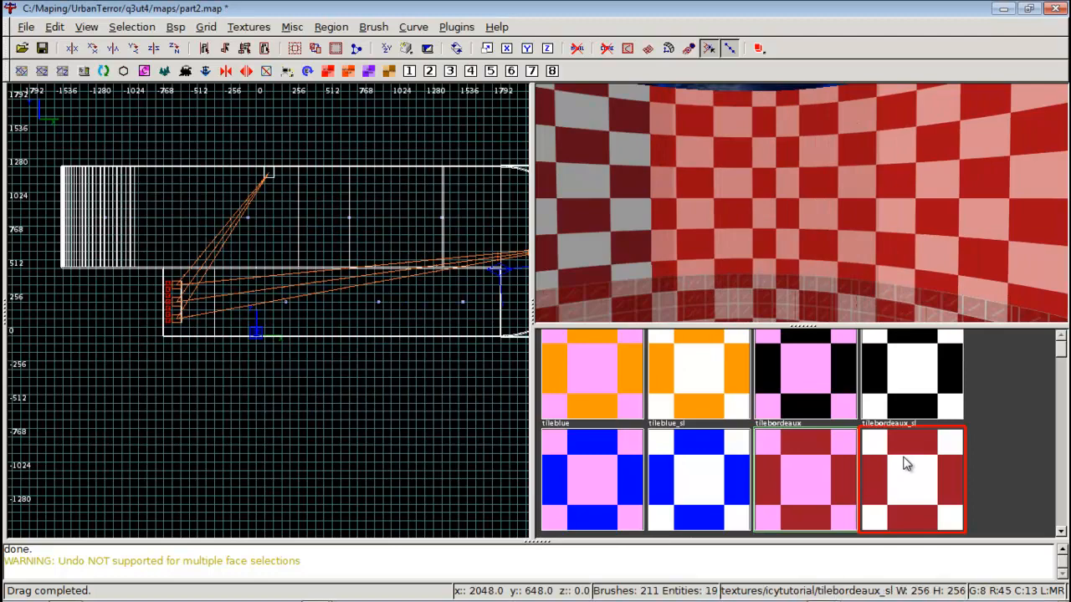
right_click(932, 278)
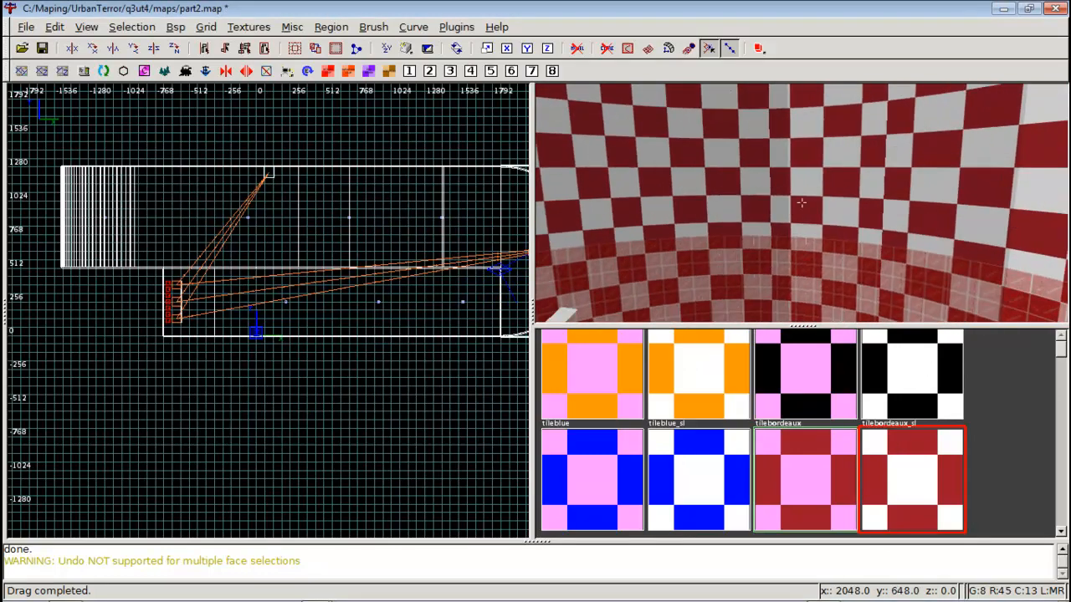
Select the faces of the neighbouring curved wall section and reapply the tilebordeaux_sl texture to them
right_click(802, 203)
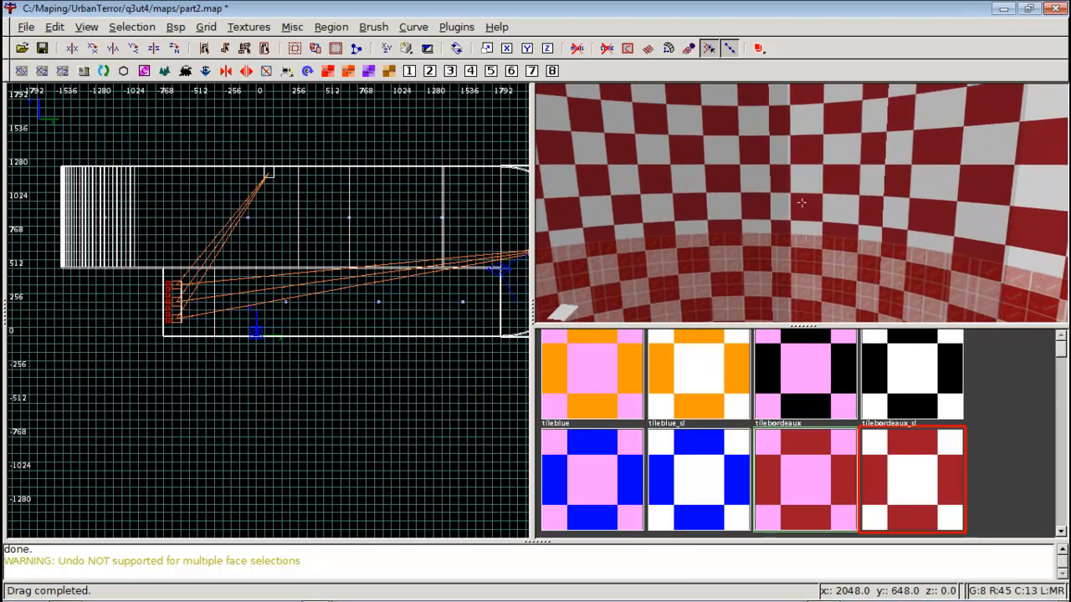
right_click(802, 202)
mouse_move(789, 206)
left_mouse_down("ctrl+shift")
mouse_move(697, 214)
mouse_move(765, 223)
mouse_move(706, 231)
mouse_move(552, 237)
left_mouse_up("ctrl+shift")
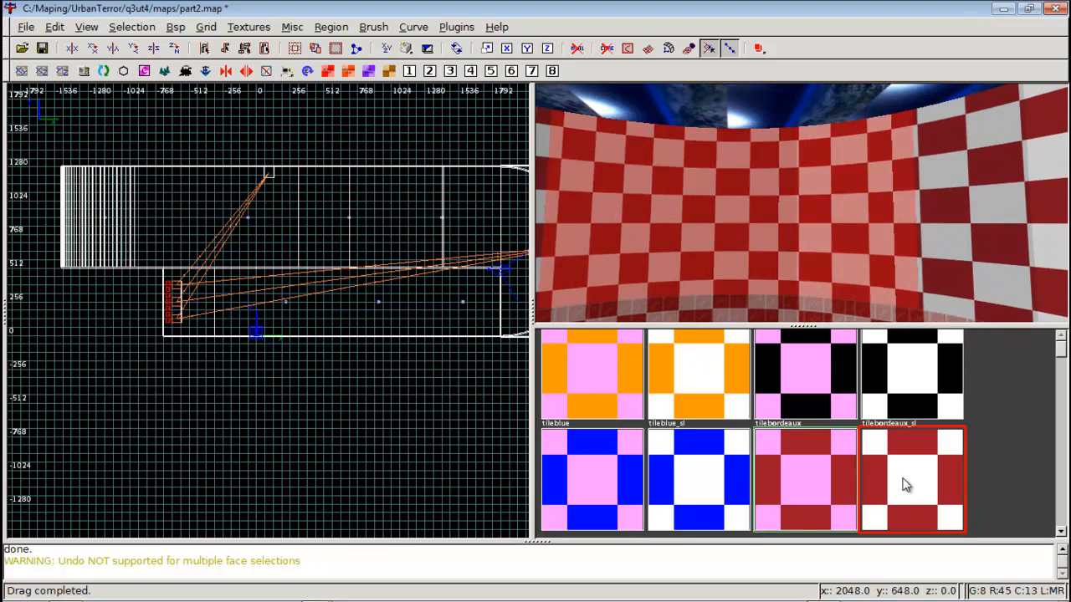
right_click(876, 280)
key("Down")
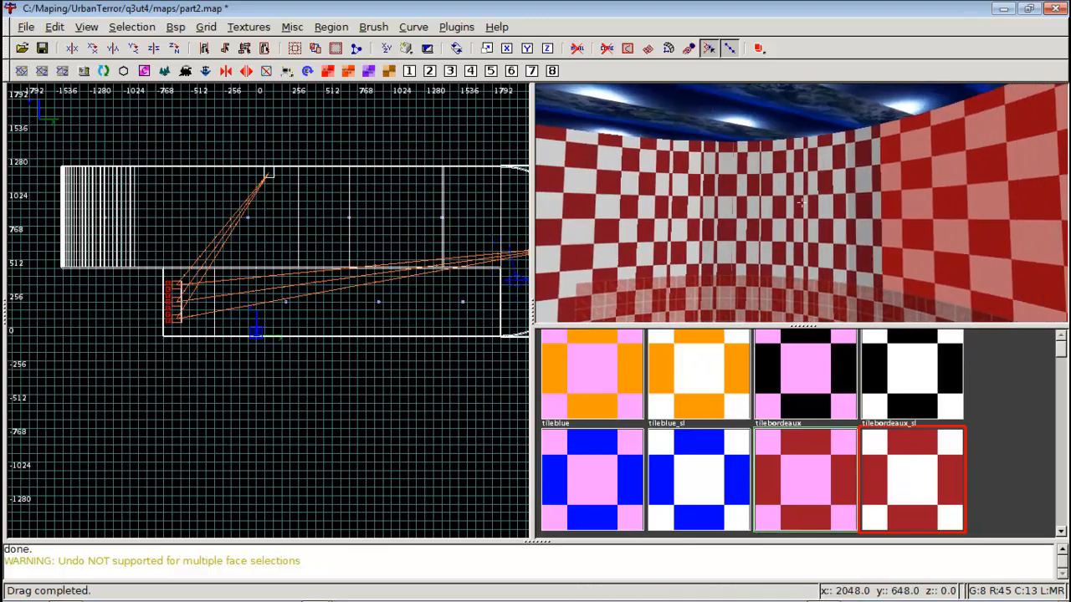
Select the straight side wall and its adjoining curved wall, reapply tilebordeaux_sl to their faces and clear the selection
right_click(792, 203)
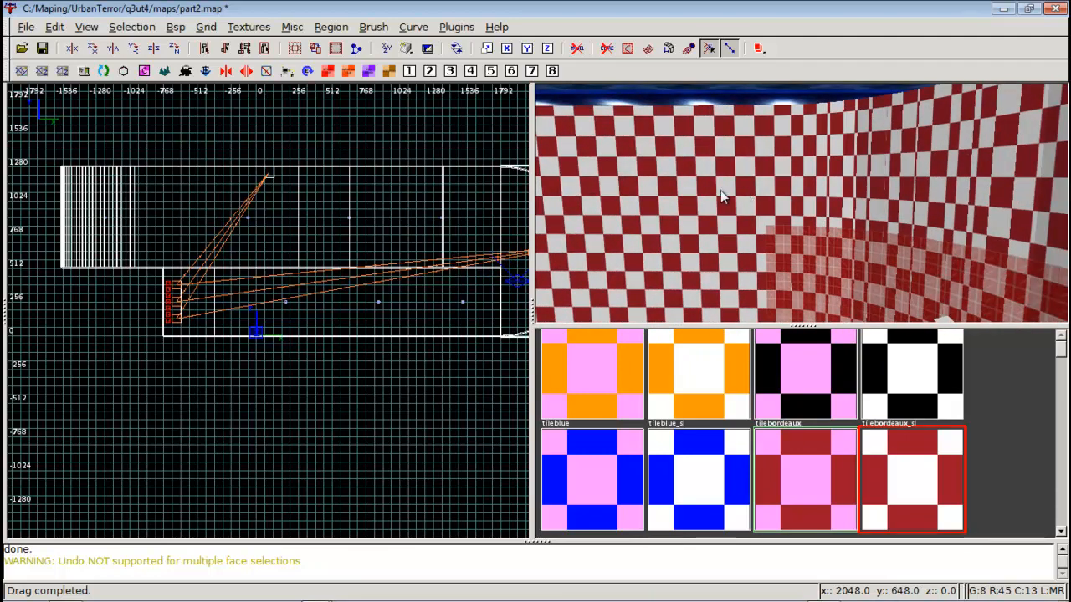
left_click_drag(720, 190, 1056, 222, "ctrl+shift")
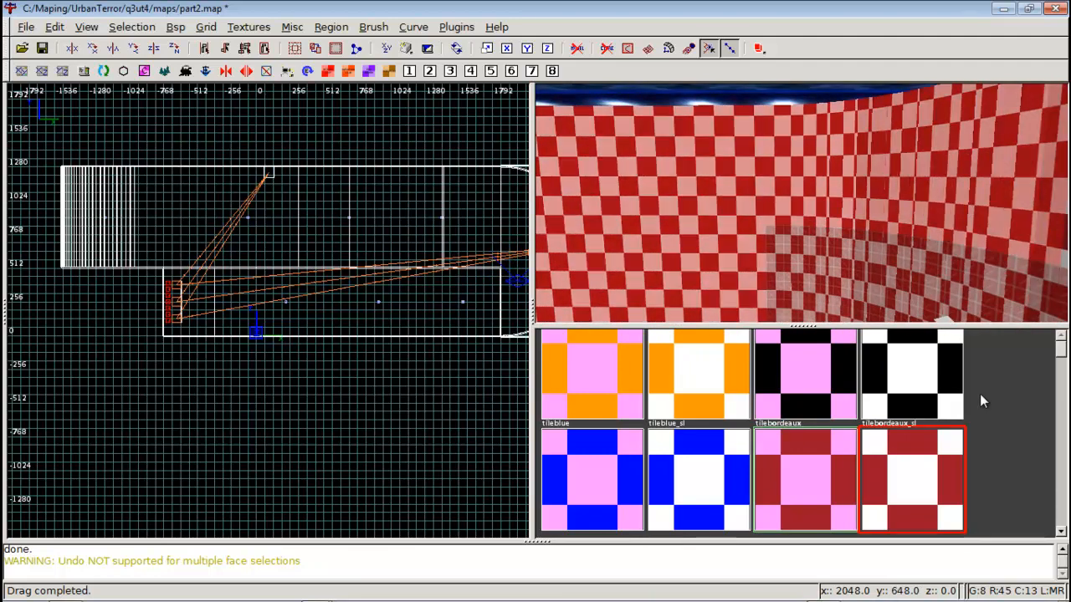
left_click(920, 443)
key("Escape")
Inspect the checker alignment on the curved walls, side walls and floor along the whole room in 3D
right_click(896, 268)
right_click(802, 201)
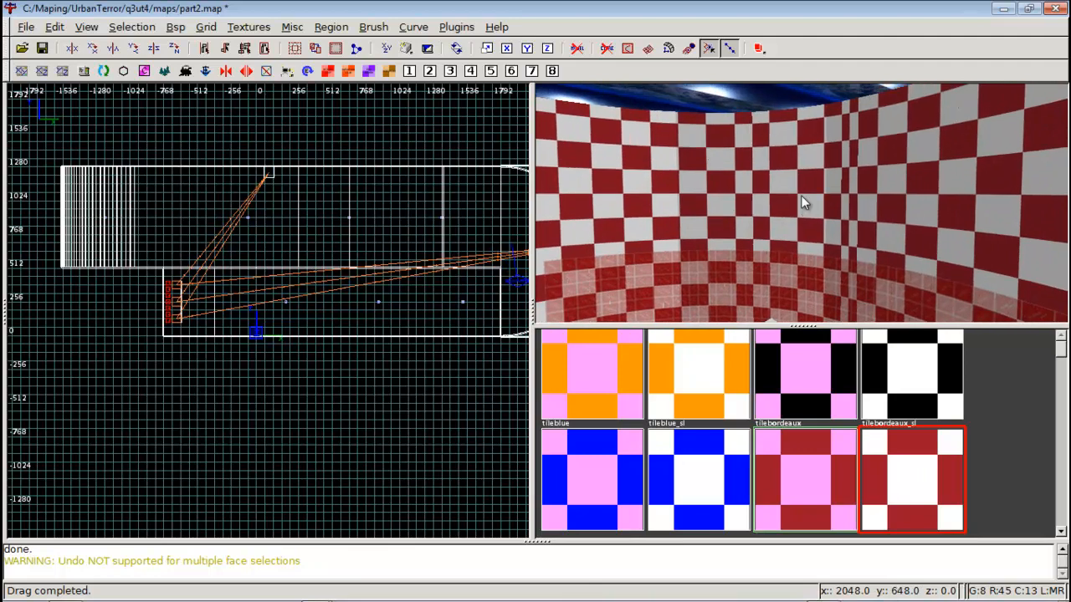
right_click(943, 228)
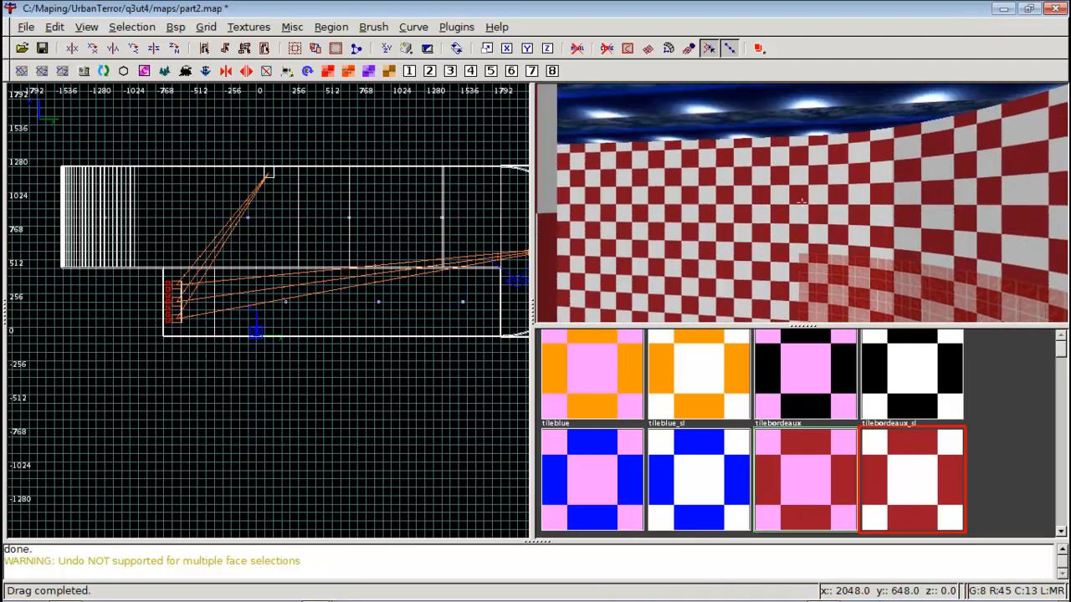
key("Down")
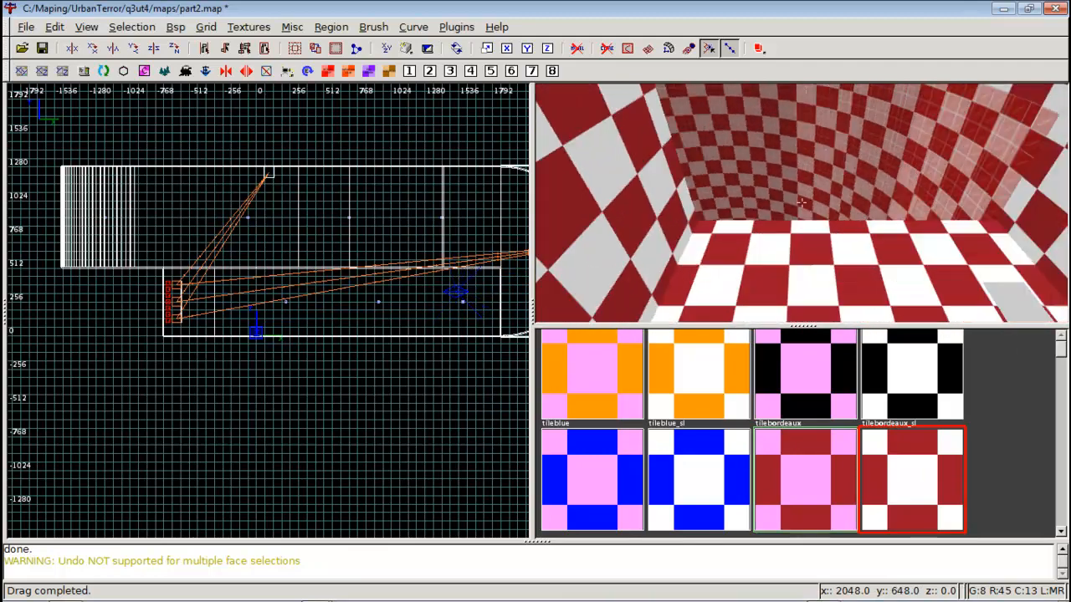
right_click(803, 203)
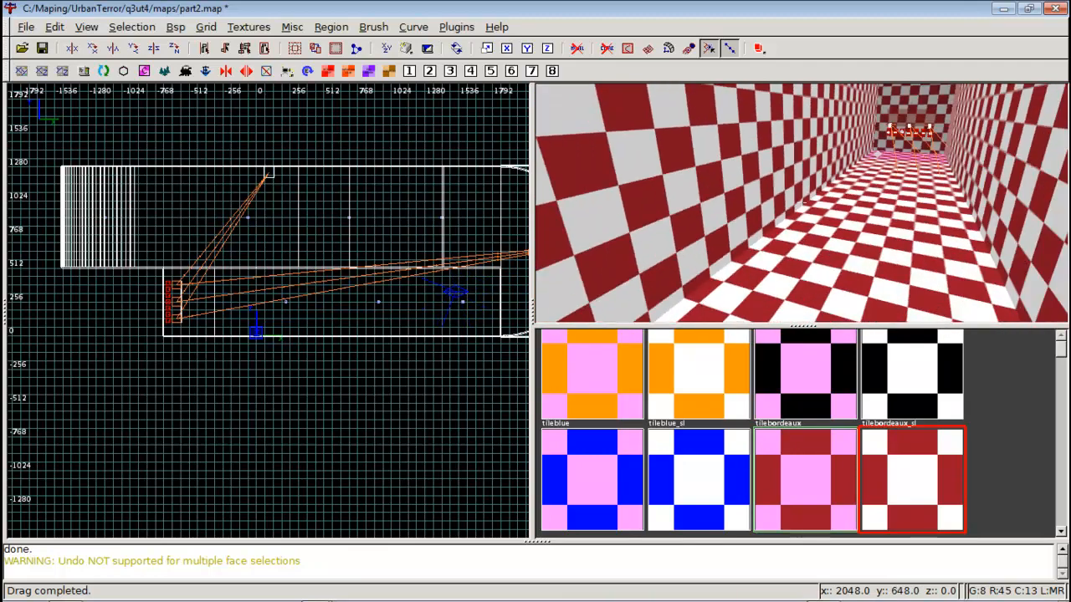
key("Up")
key("Up")
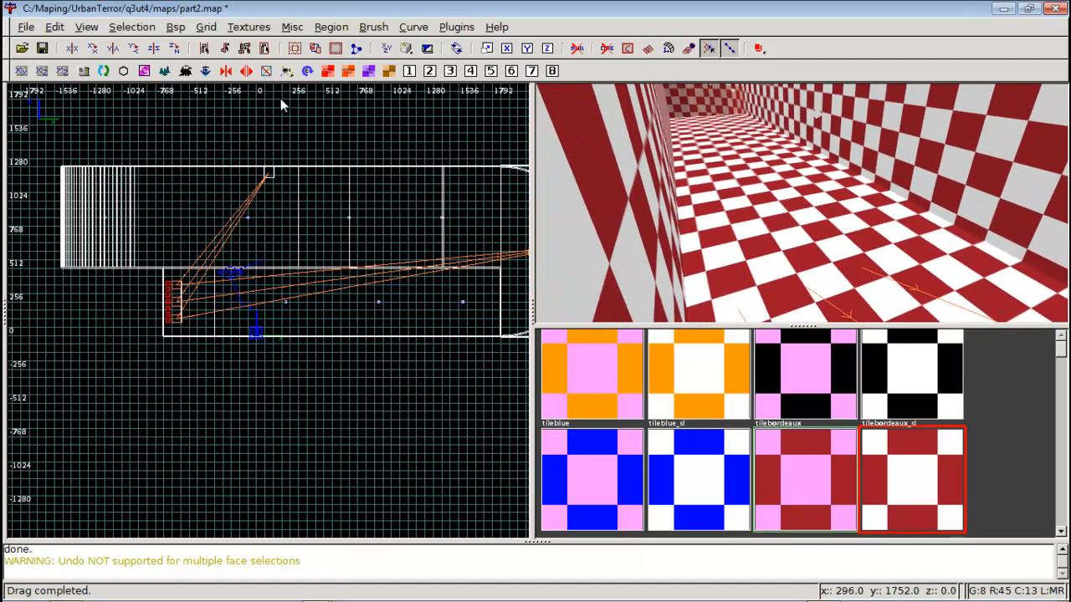
Compile the part2 map with fast lighting and switch to ioUrbanTerror to test it
left_click(176, 27)
left_click(364, 210)
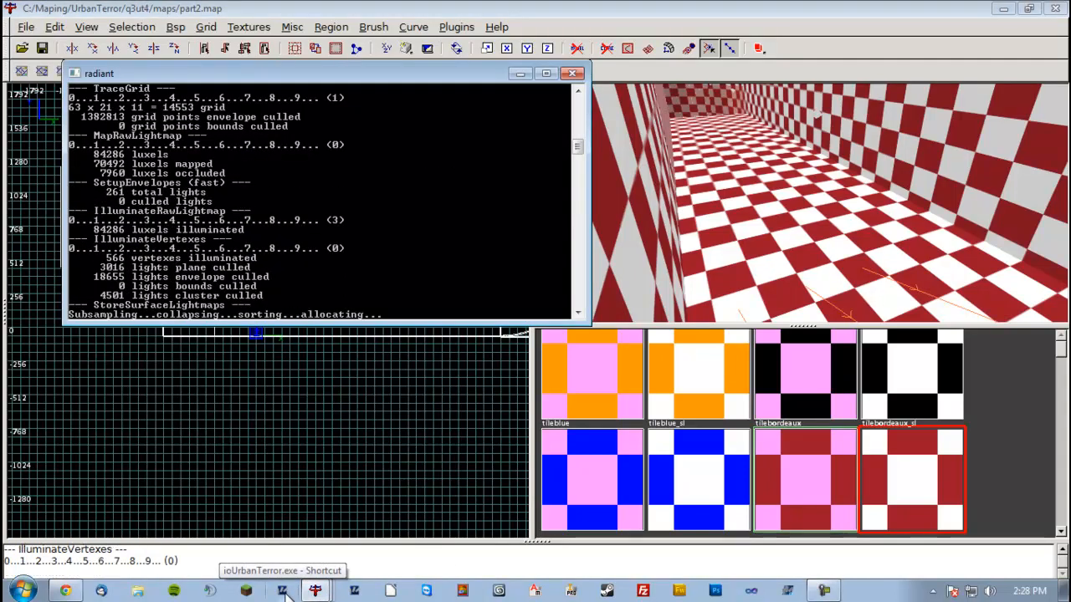
left_click(284, 591)
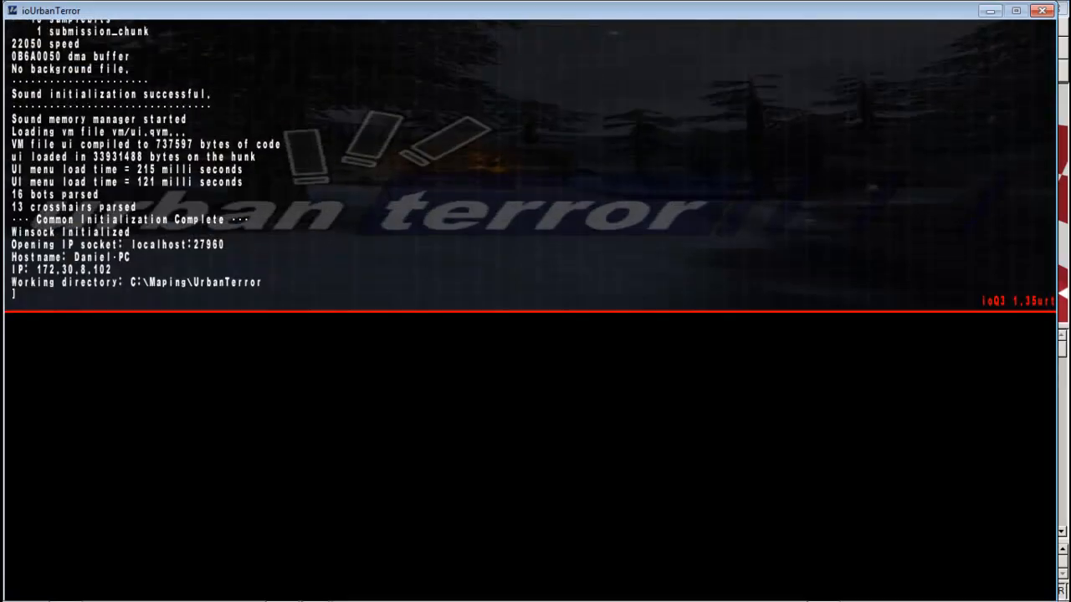
Load the compiled map in developer mode with the devmap console command
key("grave")
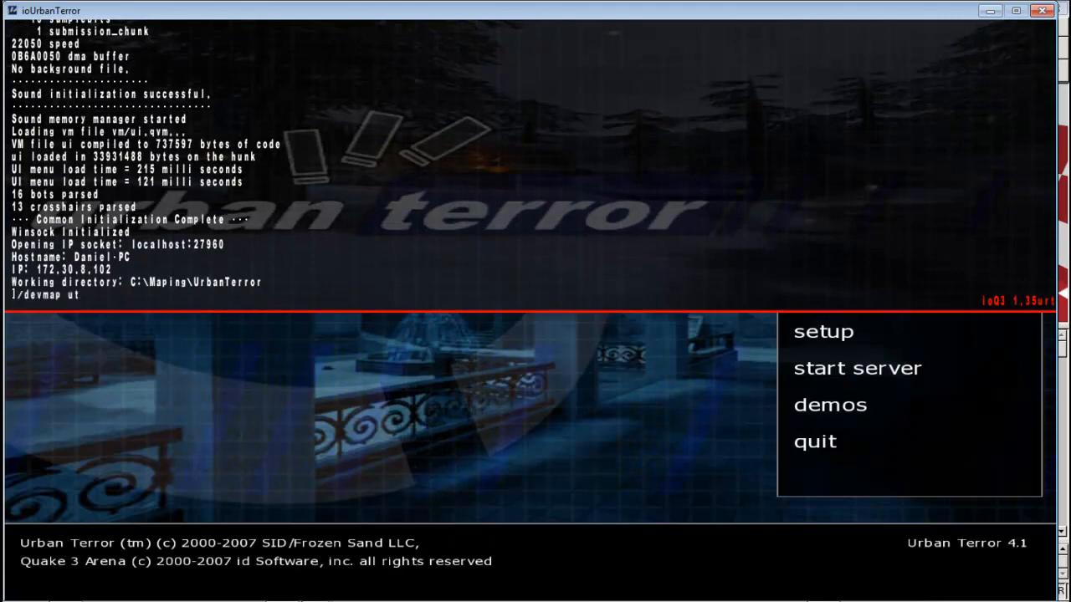
type("/devmap ut4")
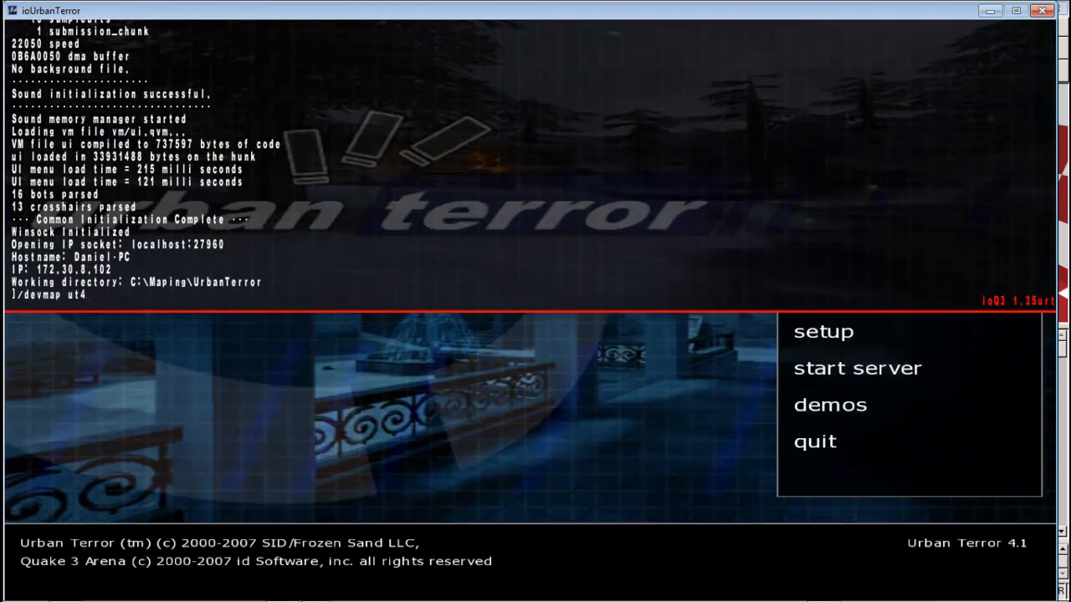
key("BackSpace")
key("BackSpace")
key("BackSpace")
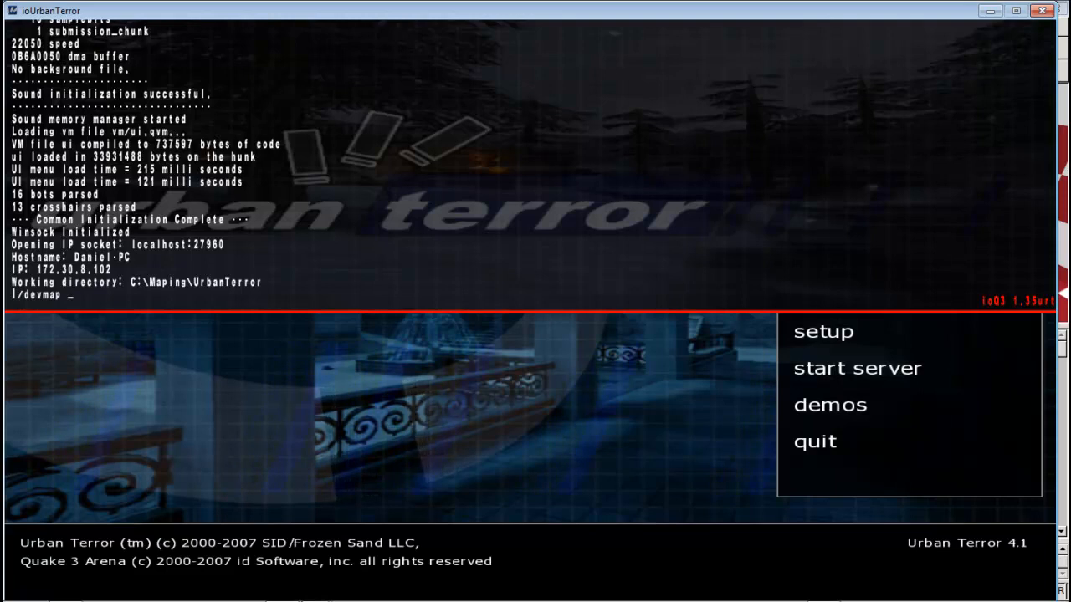
type("map")
key("Return")
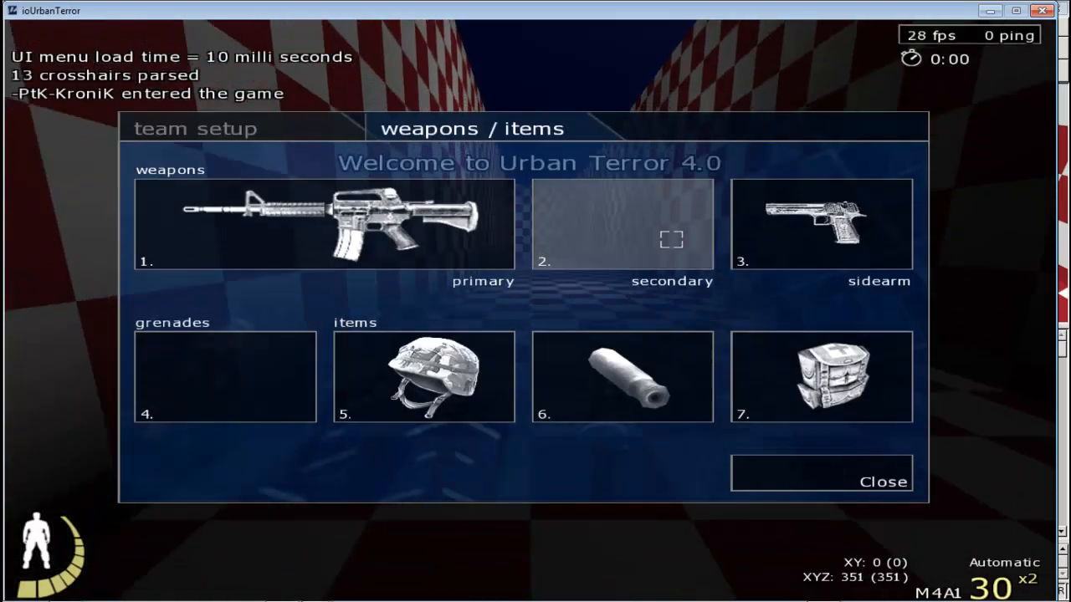
Close the weapons and items screen, equip the knife and check the walls and floor around the spawn area in-game
left_click(868, 479)
key("1")
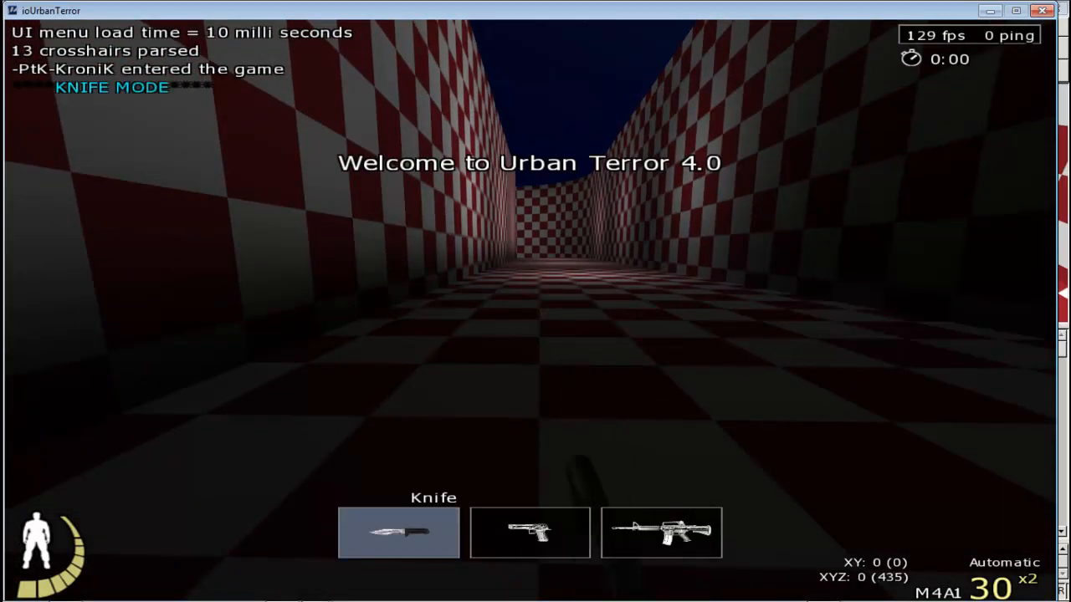
key("w")
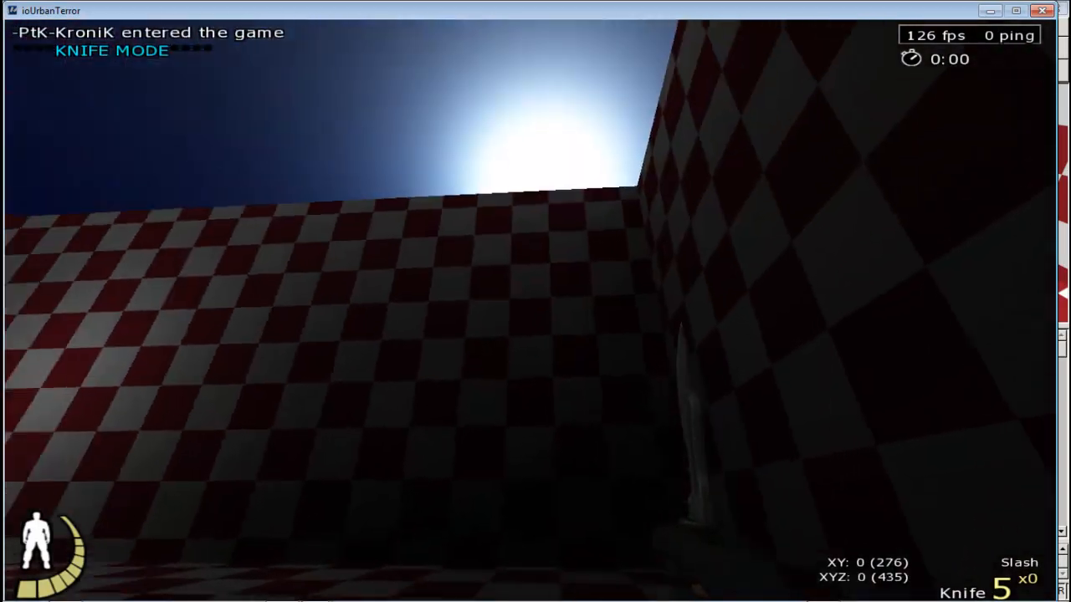
key("w")
key("w")
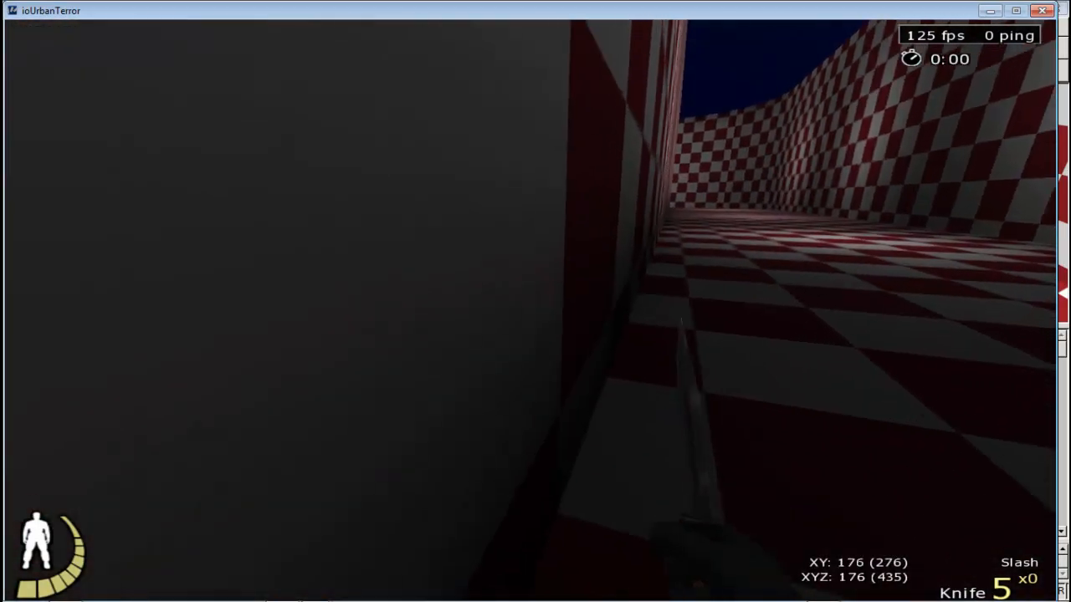
key("w")
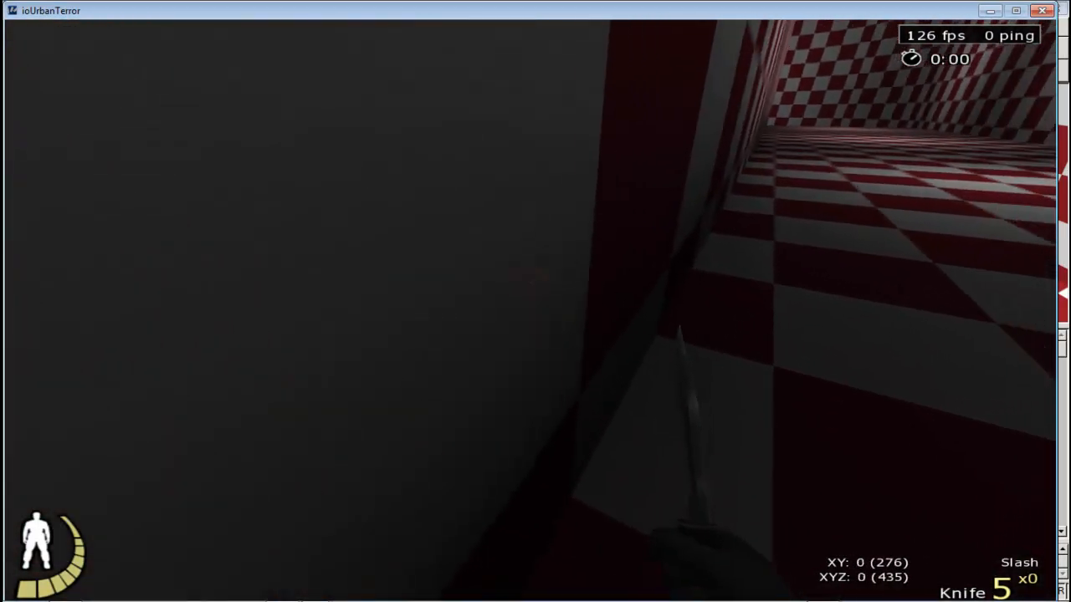
key("w")
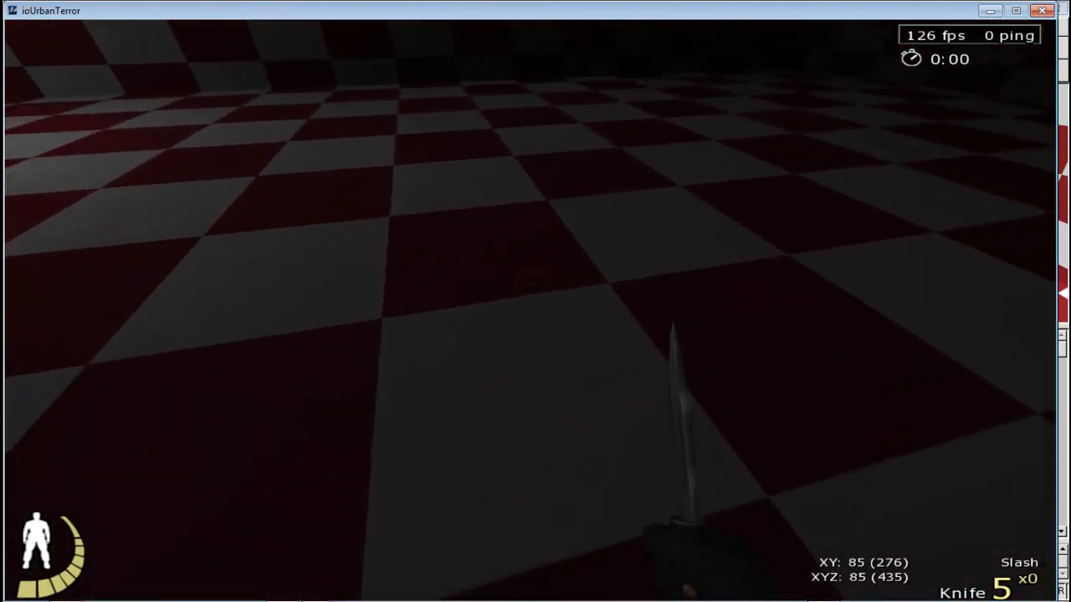
Run through the checkered room to the curved end and back to examine the wall textures and lighting
key("w")
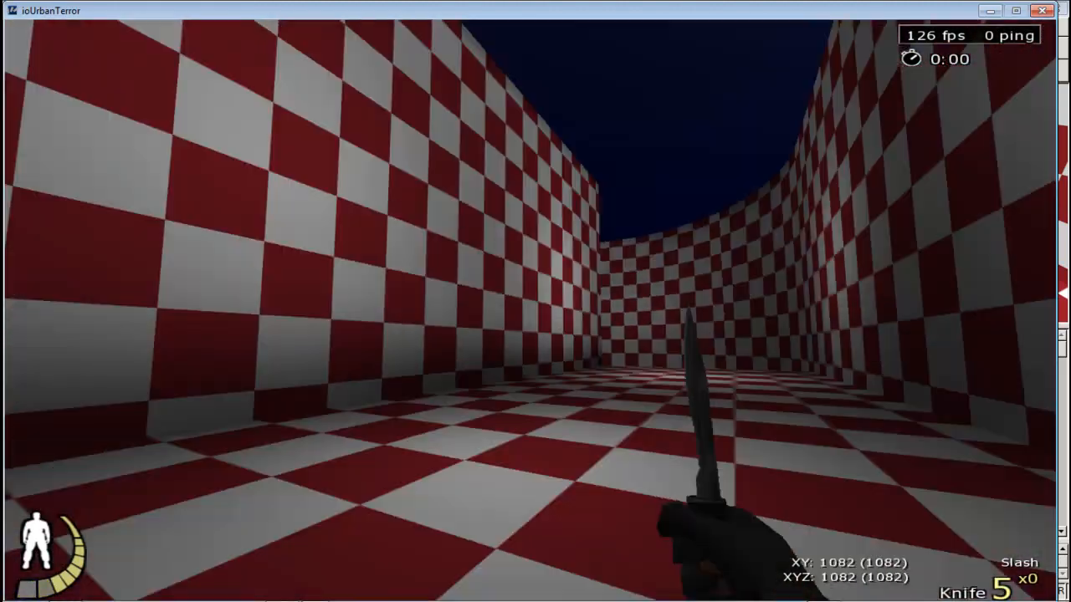
key("w")
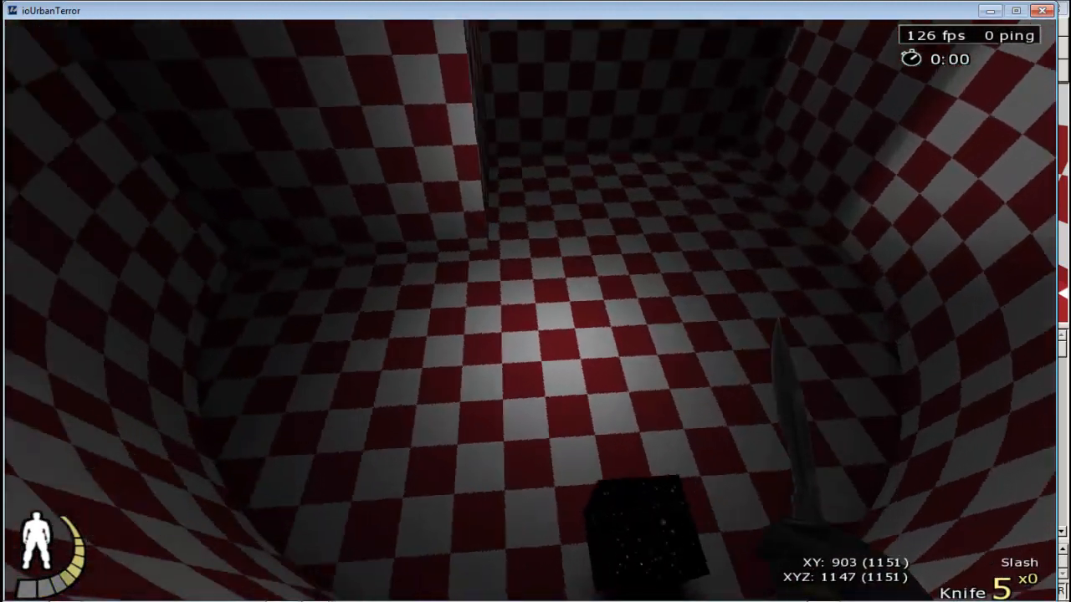
key("w")
key("w")
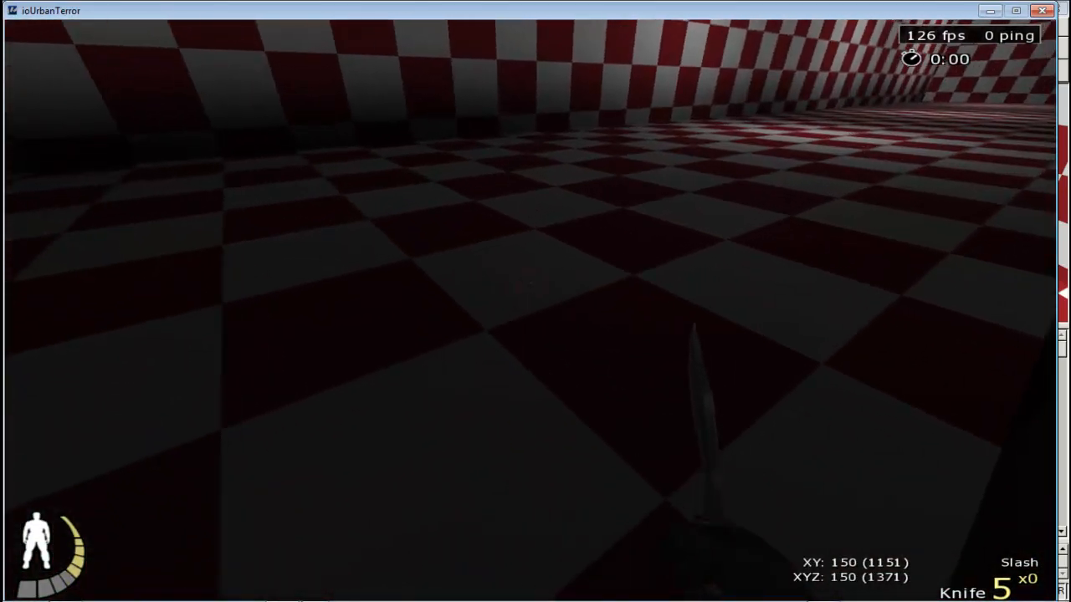
key("w")
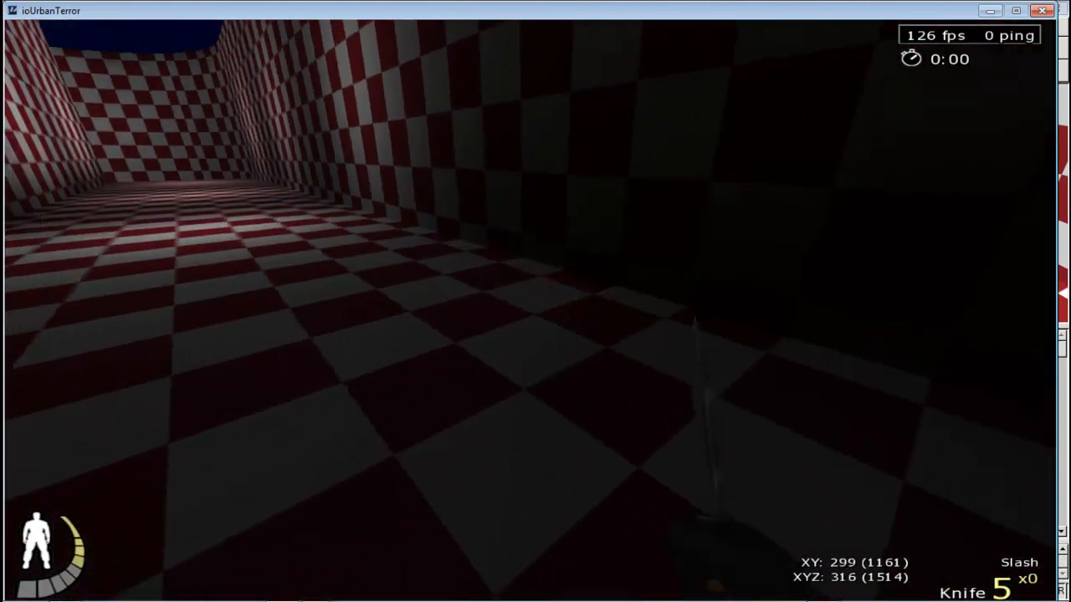
Run and jump through the checkered rooms to examine the dark areas near the spawn, and quit the game to return to the map editor
key("w")
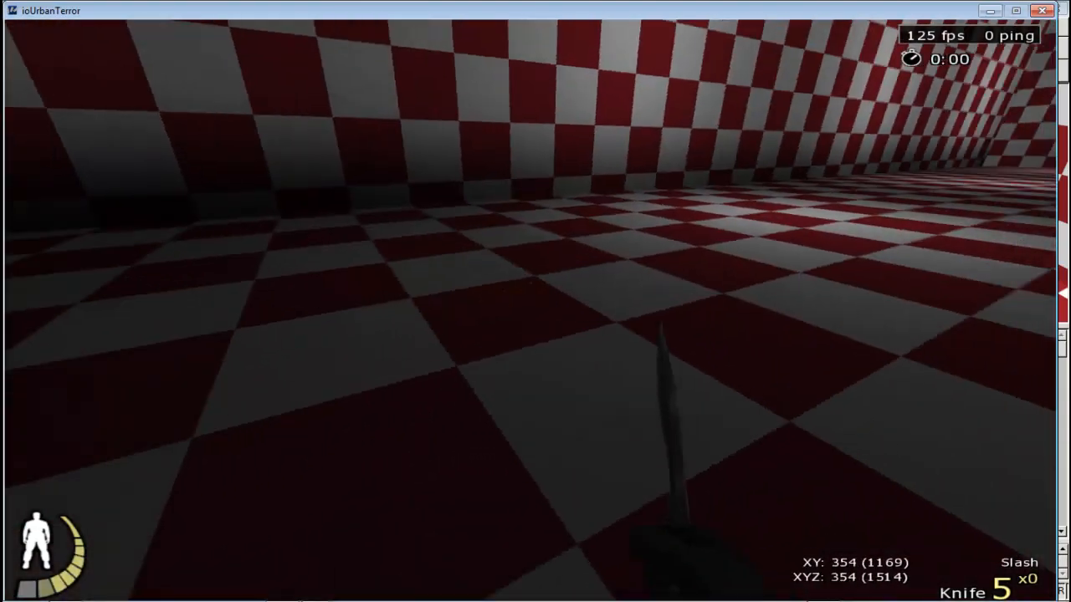
key("w")
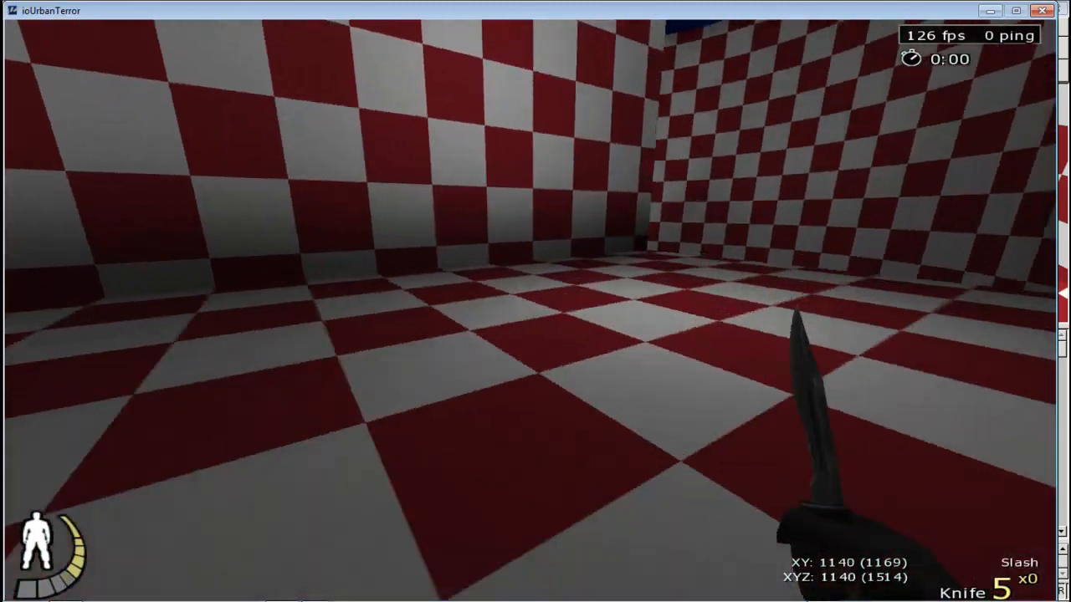
key("space")
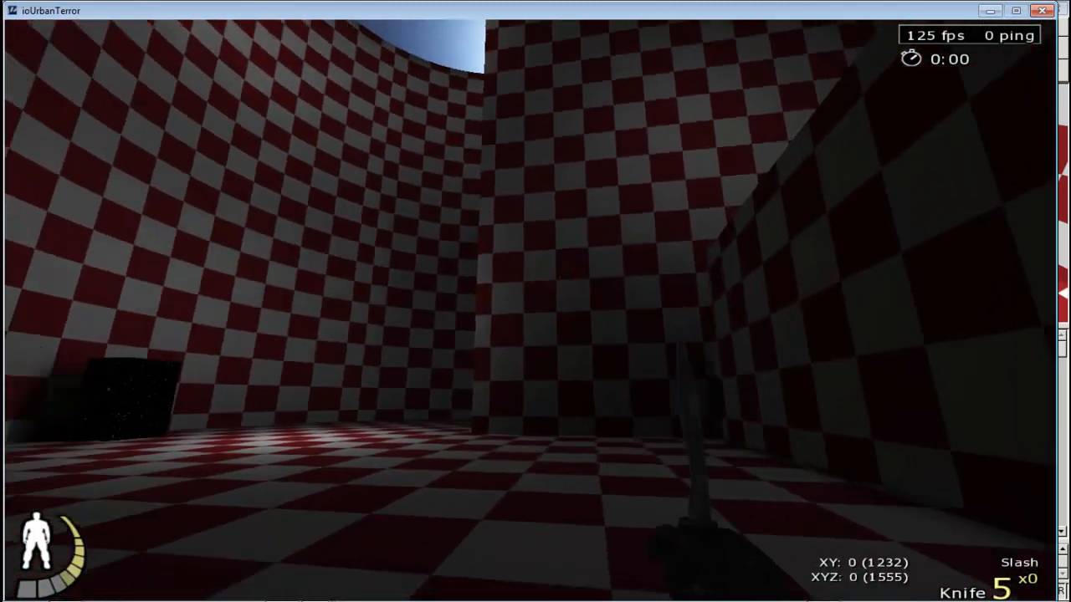
left_click(531, 310)
key("w")
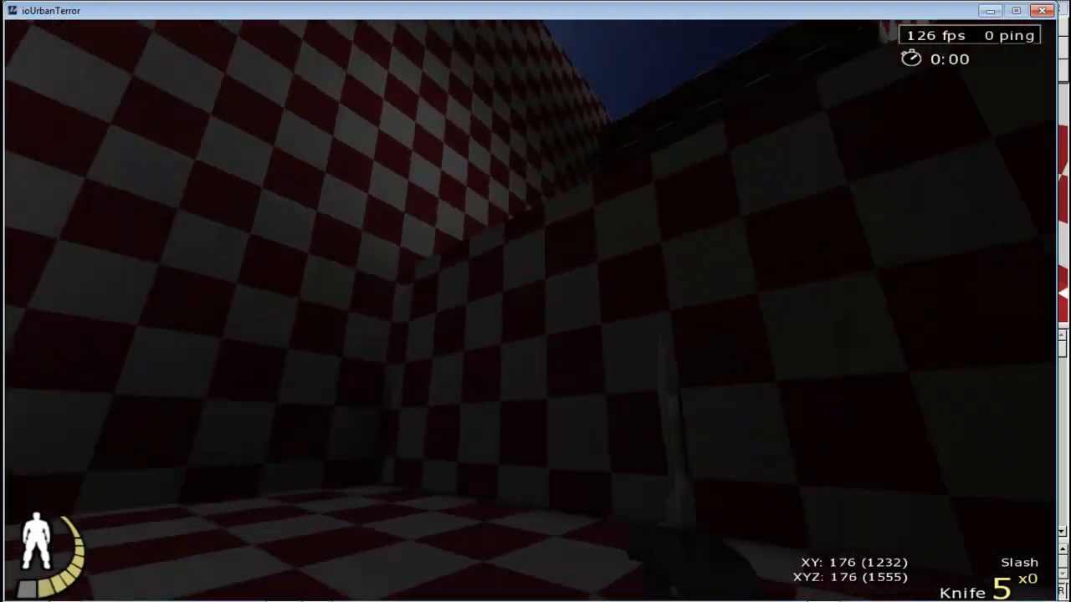
key("w")
key("space")
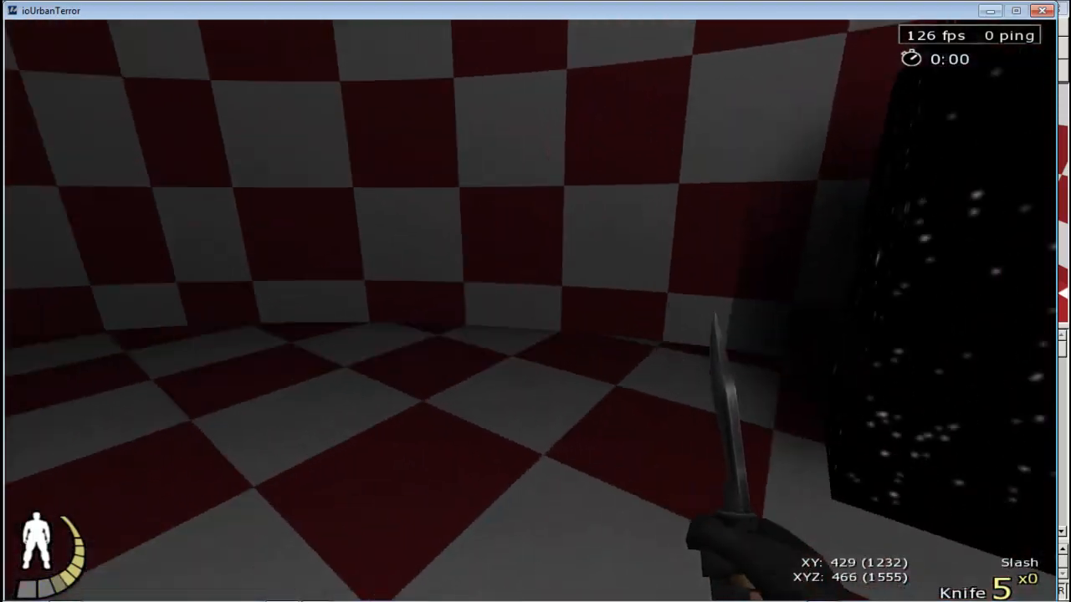
key("w")
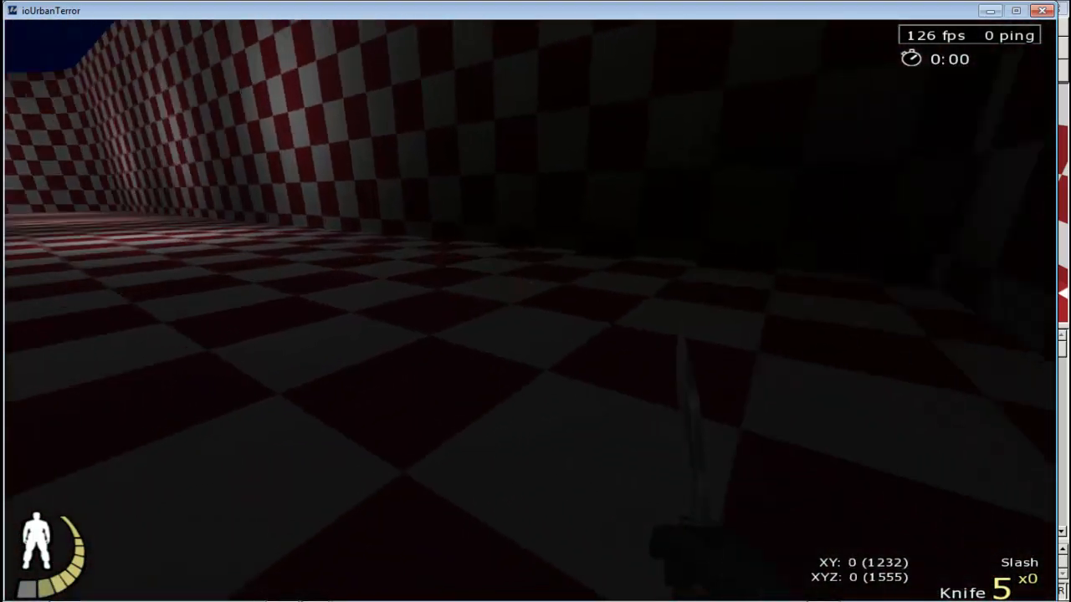
key("w")
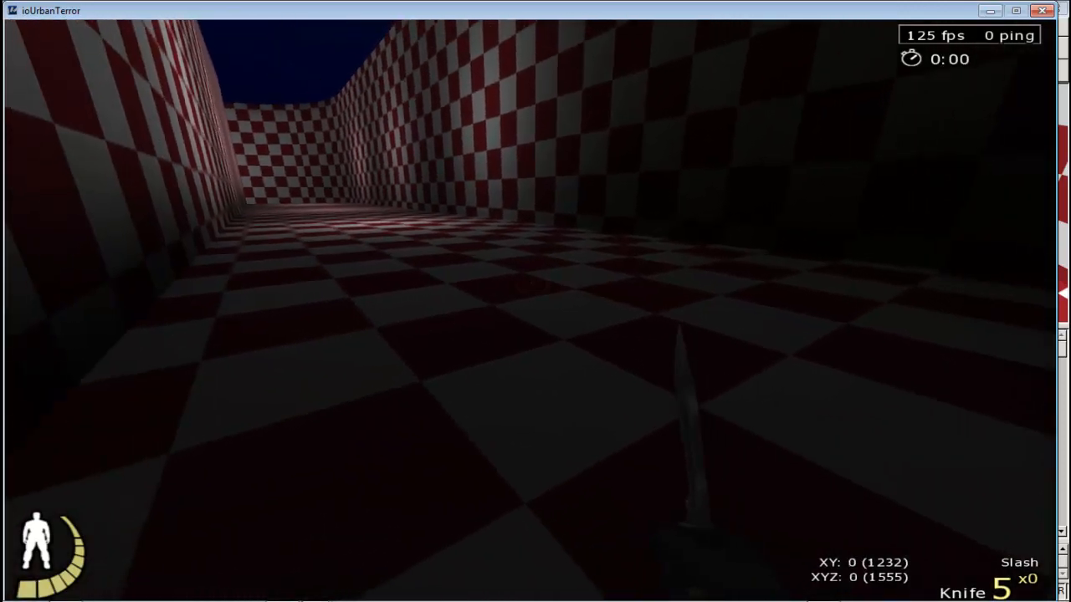
key("grave")
left_click(1042, 11)
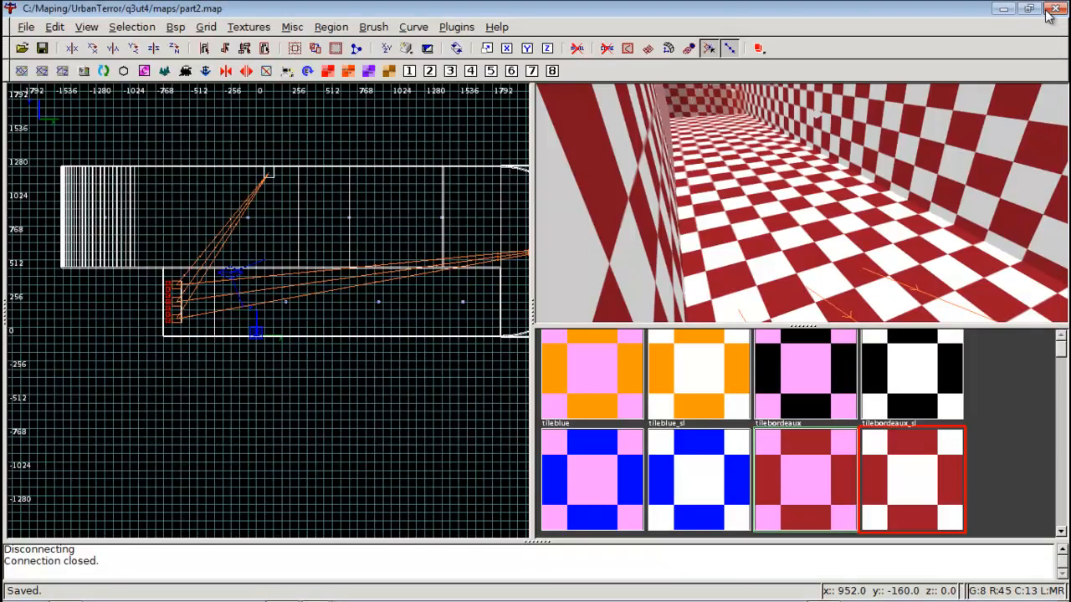
Duplicate the light in the long spawn room and place the copy in front of the spawn points at X -480, Y 256, Z 224
right_click(789, 215)
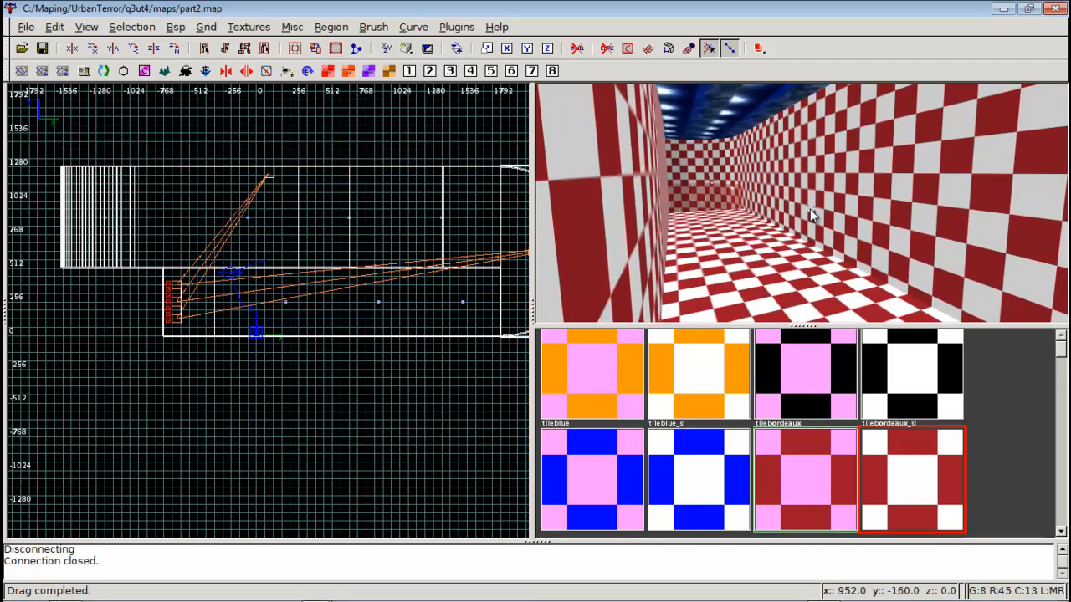
left_click(809, 207, "shift")
scroll(156, 256, "up", 3)
right_click_drag(156, 256, 308, 278)
key("space")
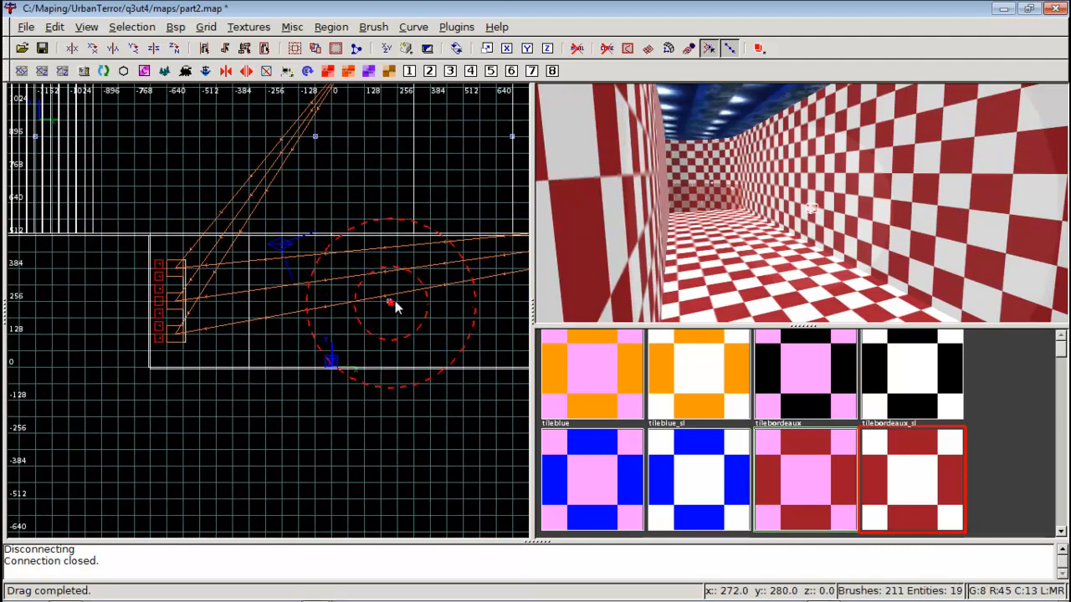
left_click_drag(388, 303, 204, 302)
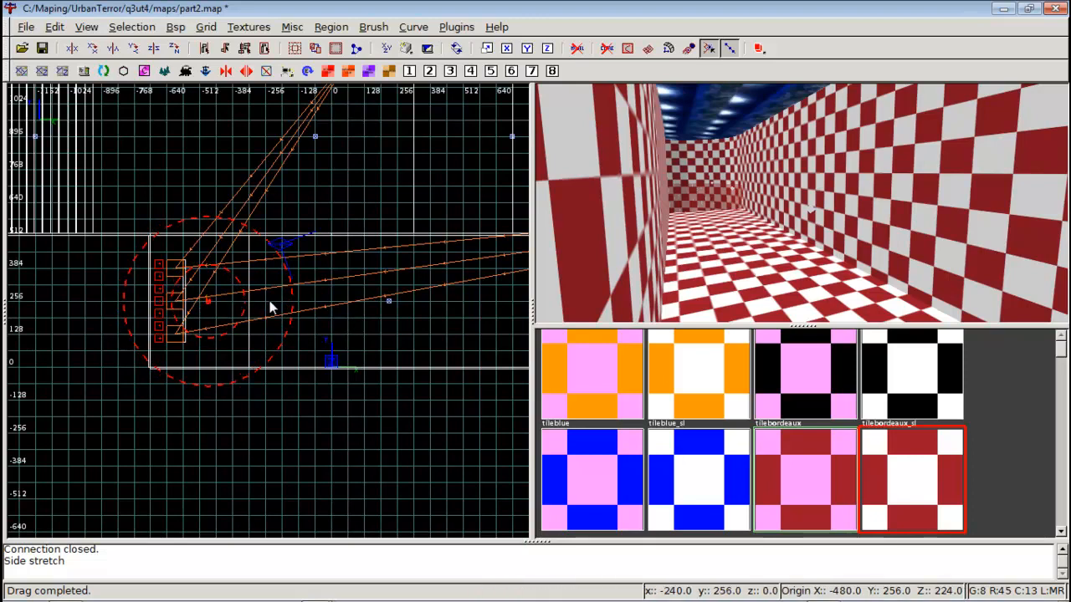
key("Escape")
Draw a rectangular brush about 80 by 64 units in the spawn room, in front of the spawn points with its upper edge at Y 448
right_click(713, 229)
right_click(714, 229)
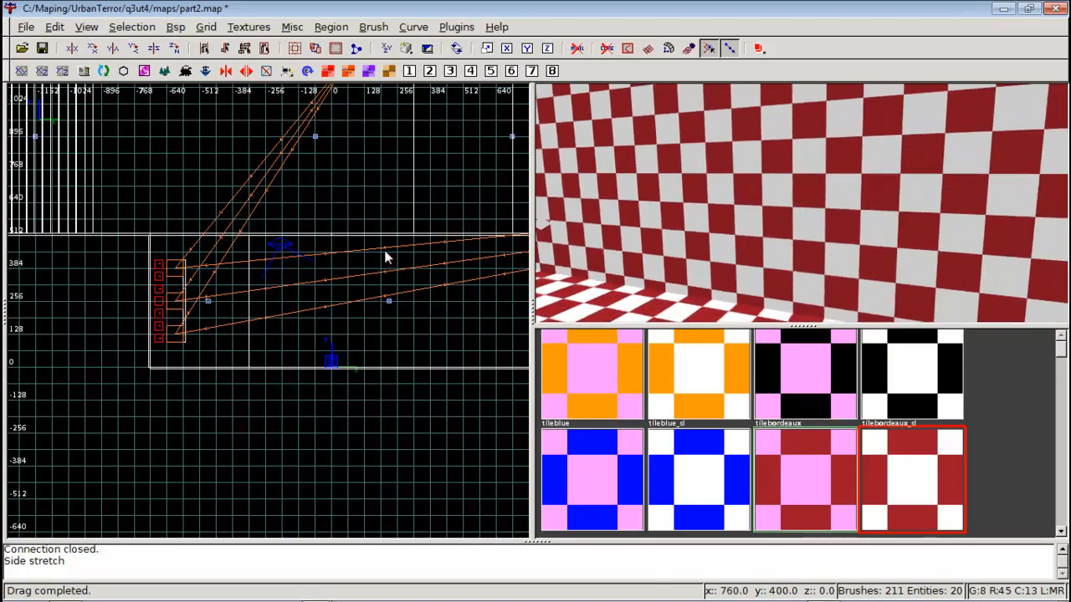
scroll(283, 283, "down", 3)
right_click_drag(278, 290, 160, 284)
right_click(711, 239)
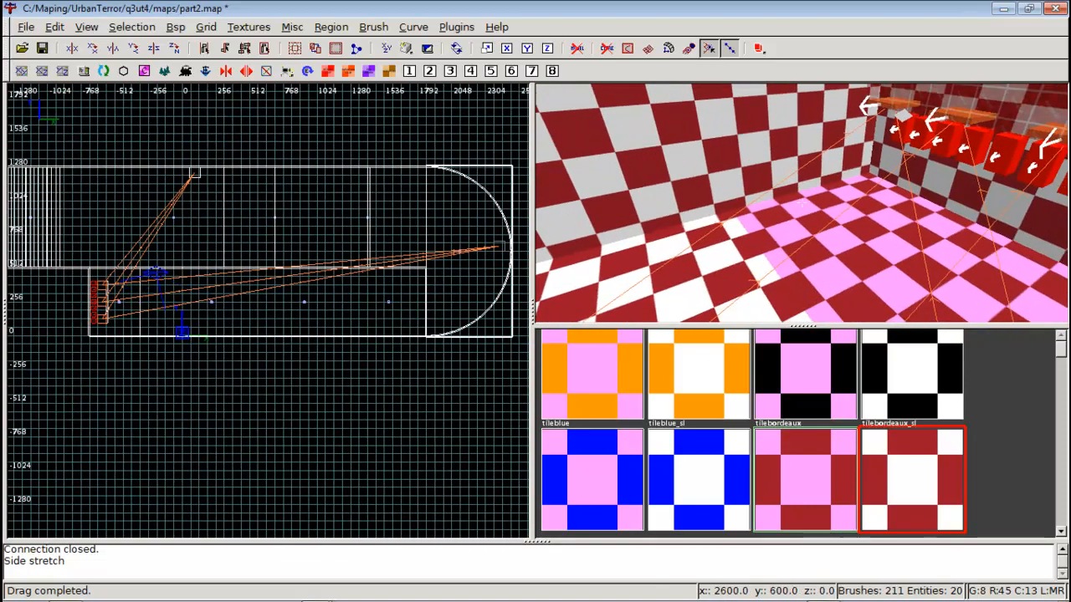
key("Right")
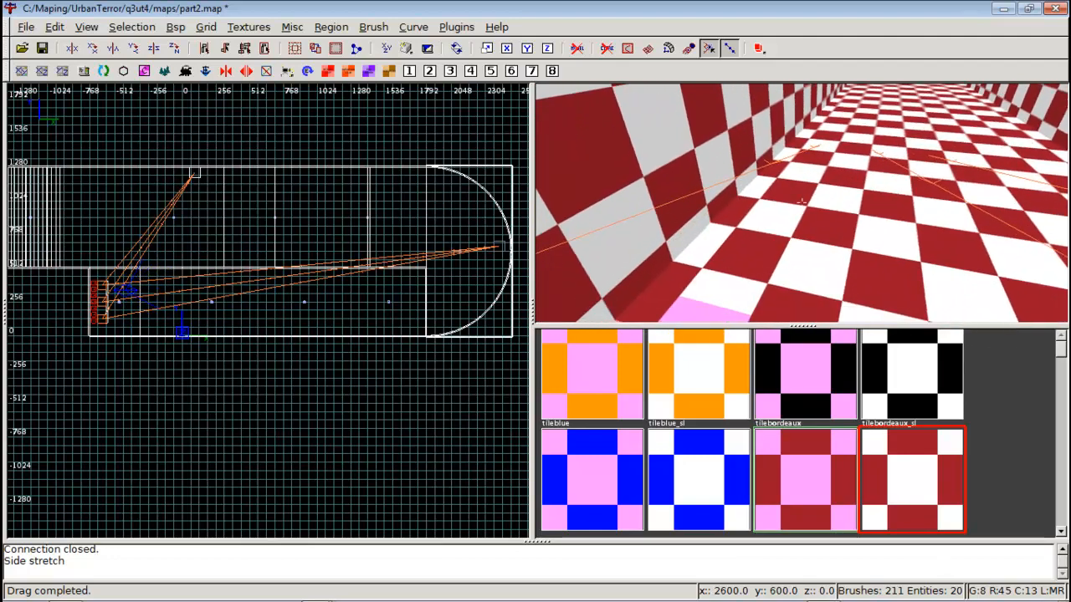
scroll(409, 289, "down", 1)
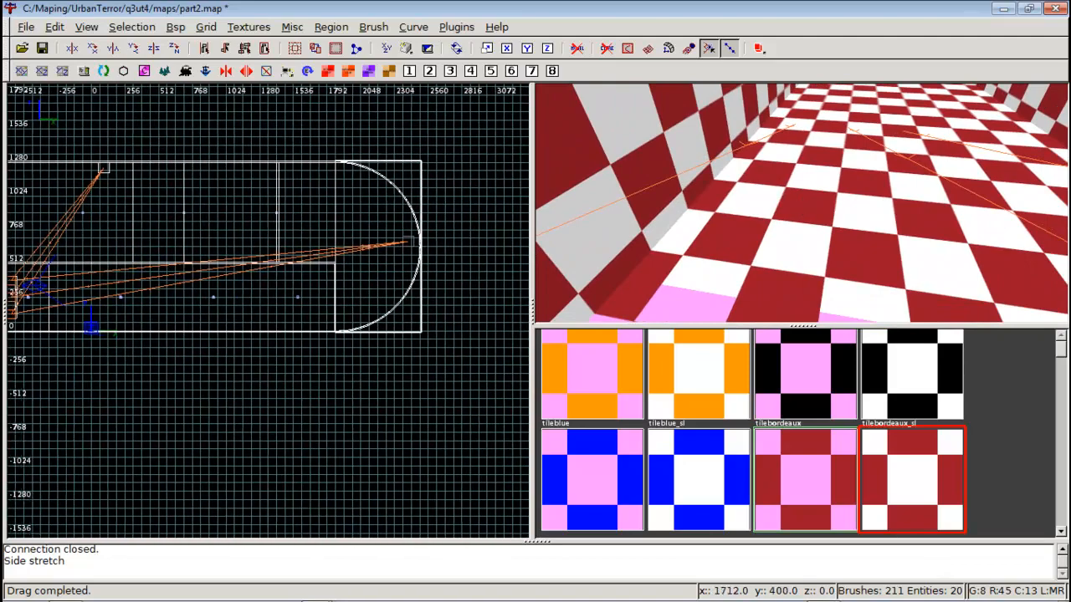
scroll(362, 288, "up", 3)
scroll(357, 287, "up", 6)
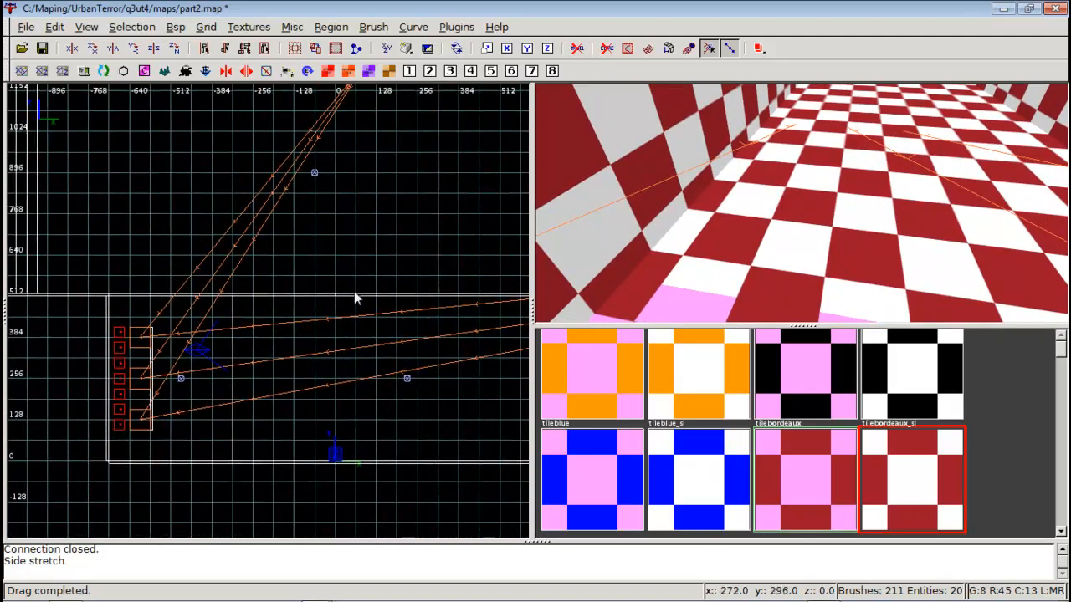
scroll(268, 257, "up", 3)
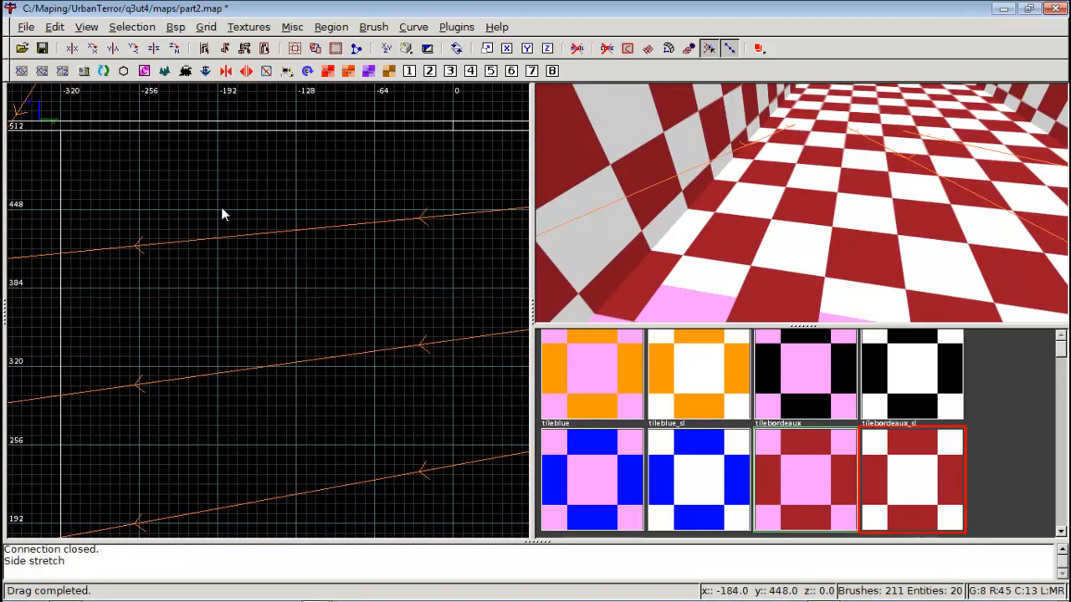
left_click_drag(217, 211, 322, 296)
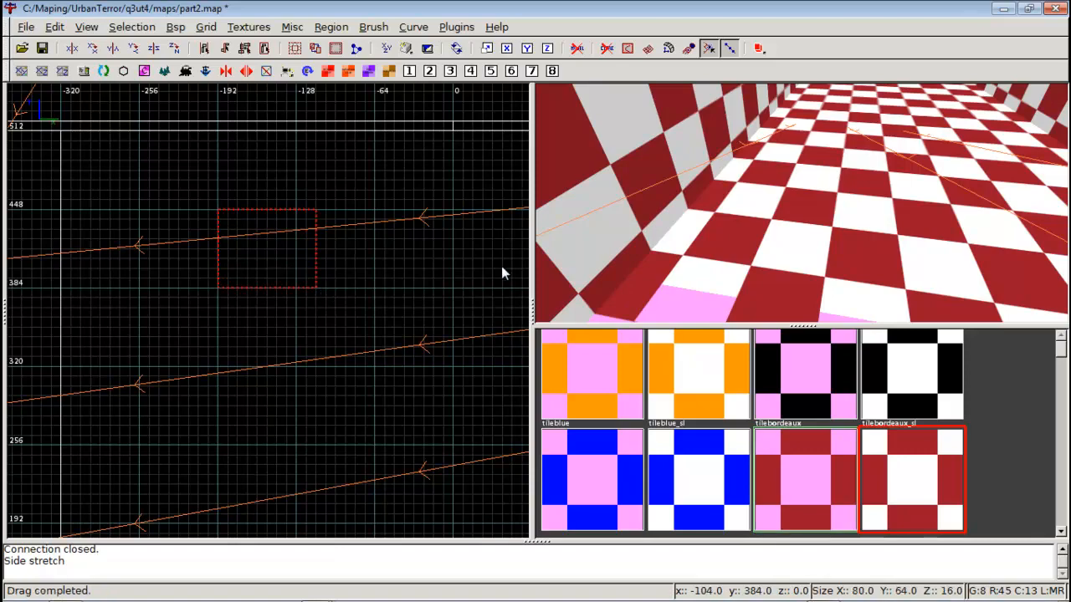
Lower the new rectangular brush onto the spawn room's floor in the side view
key("ctrl+Tab")
scroll(303, 245, "down", 9)
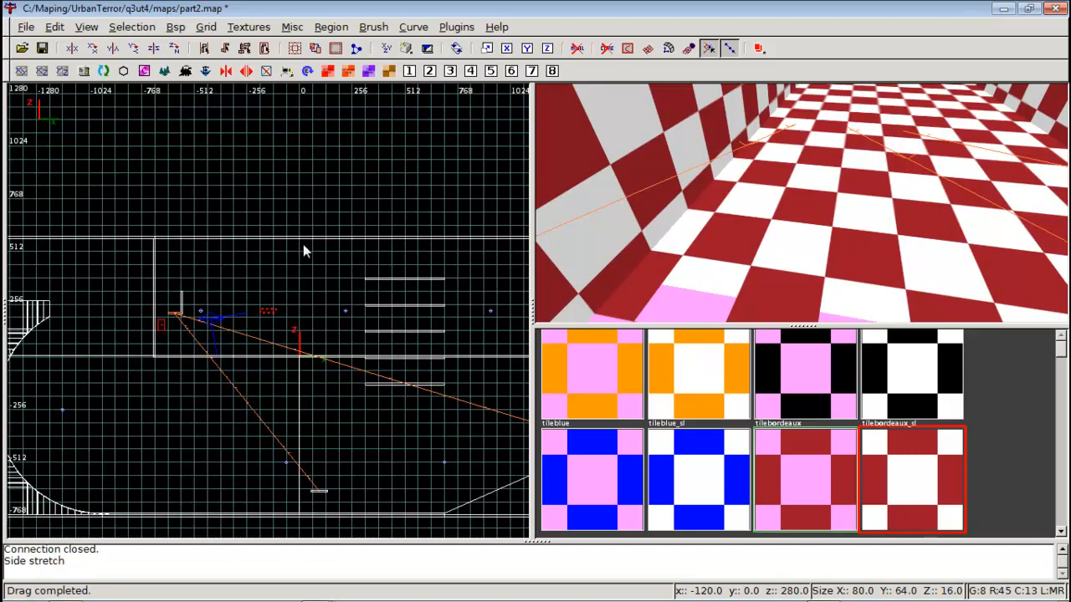
scroll(303, 245, "up", 6)
right_click_drag(303, 245, 306, 149)
mouse_move(253, 232)
left_mouse_down()
mouse_move(271, 220)
mouse_move(272, 351)
left_mouse_up()
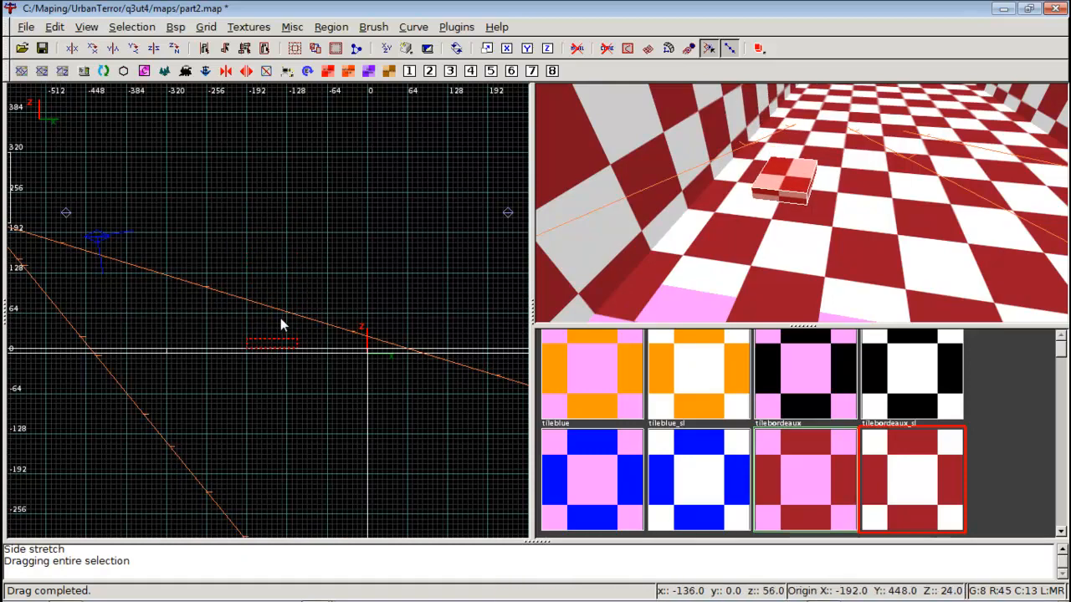
Resize the floor brush to 128 by 64 units, spanning X -256 to -128, and thin it to 8 units
key("ctrl+Tab")
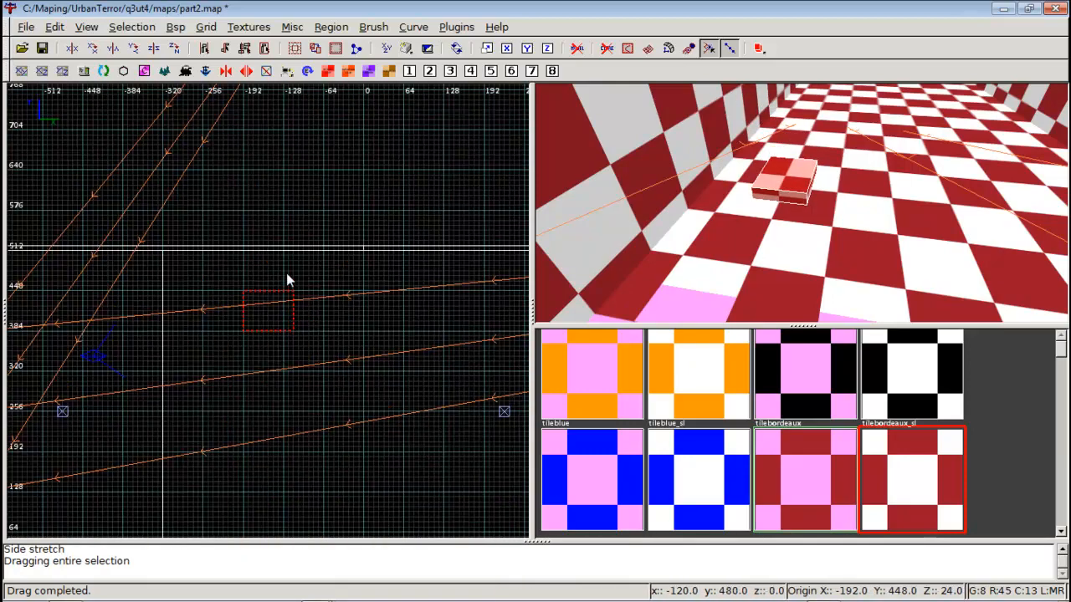
scroll(287, 273, "up", 2)
mouse_move(289, 282)
left_mouse_down()
mouse_move(334, 286)
mouse_move(187, 285)
mouse_move(275, 269)
mouse_move(346, 279)
left_mouse_up()
key("ctrl+Tab")
scroll(276, 282, "up", 2)
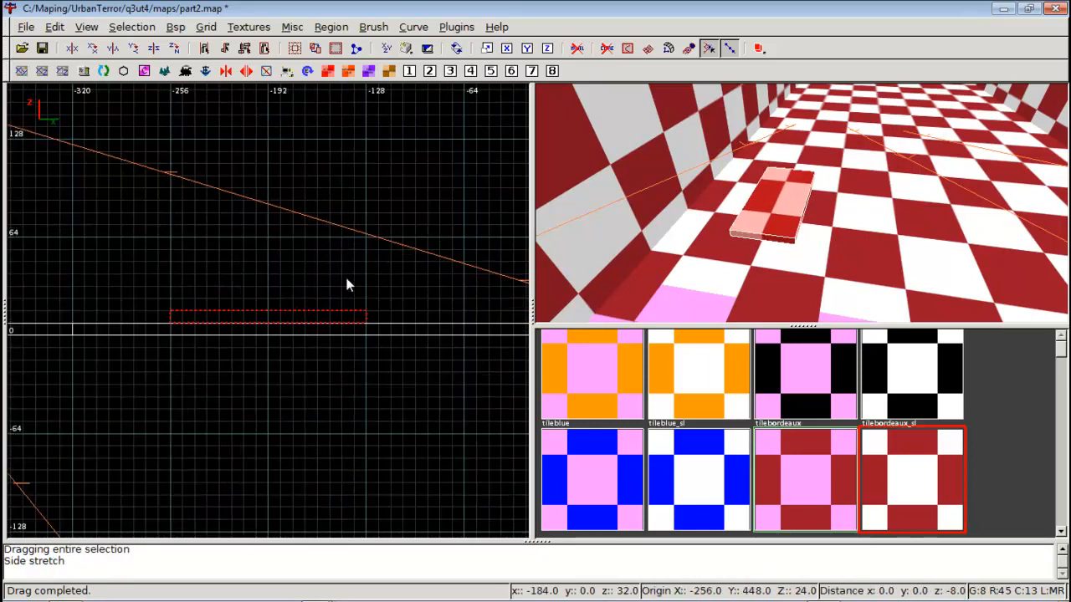
Split the floor brush diagonally from X -256, Y 448 to X -128, Y 384 and delete the half on the higher-Y side
key("ctrl+Tab")
key("ctrl+Tab")
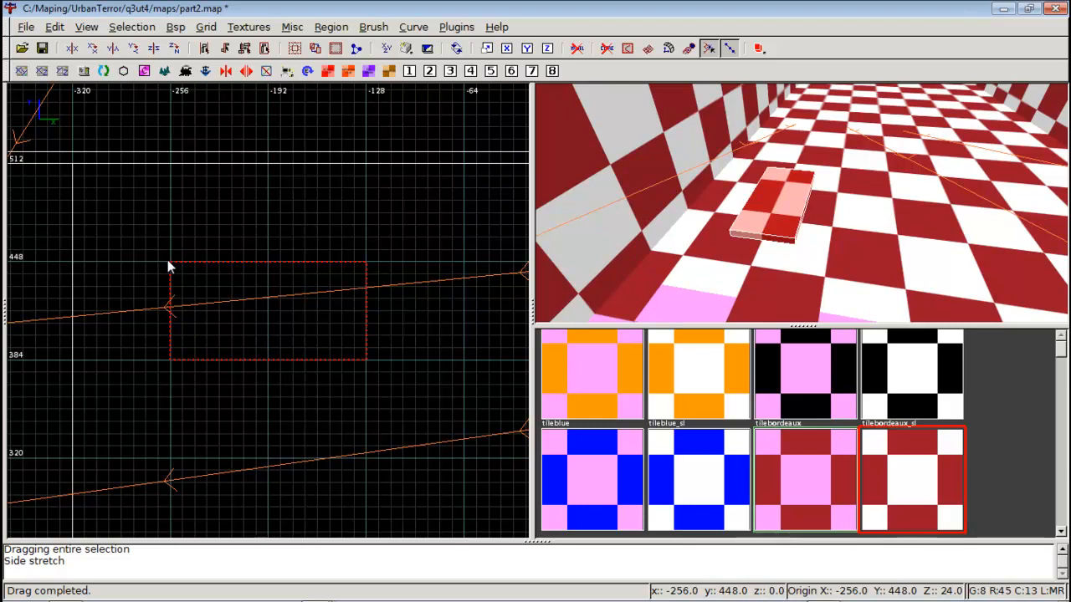
left_click(367, 360)
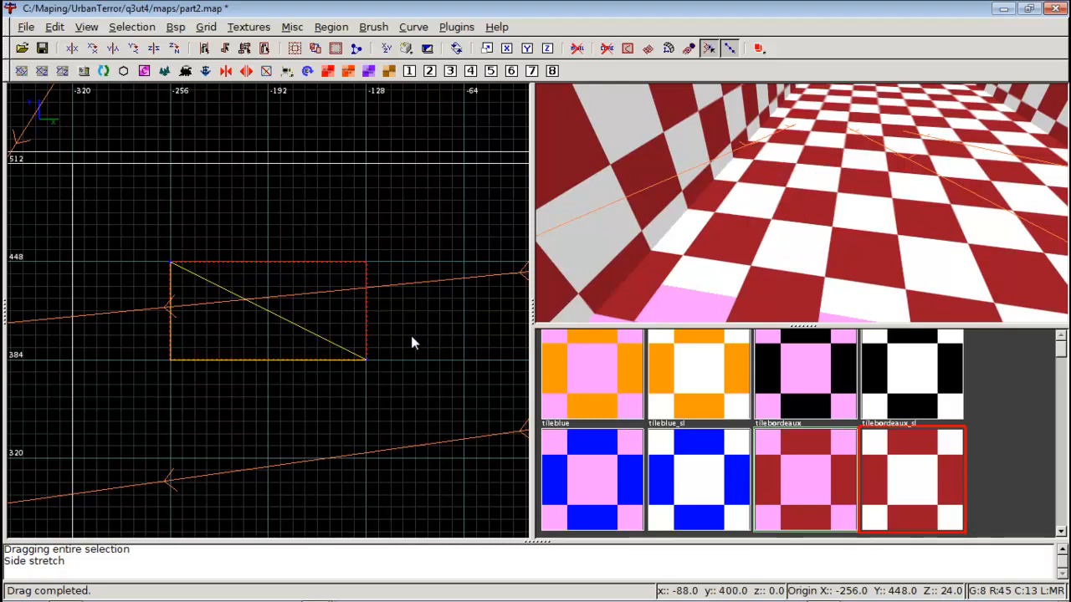
key("ctrl+Return")
key("Escape")
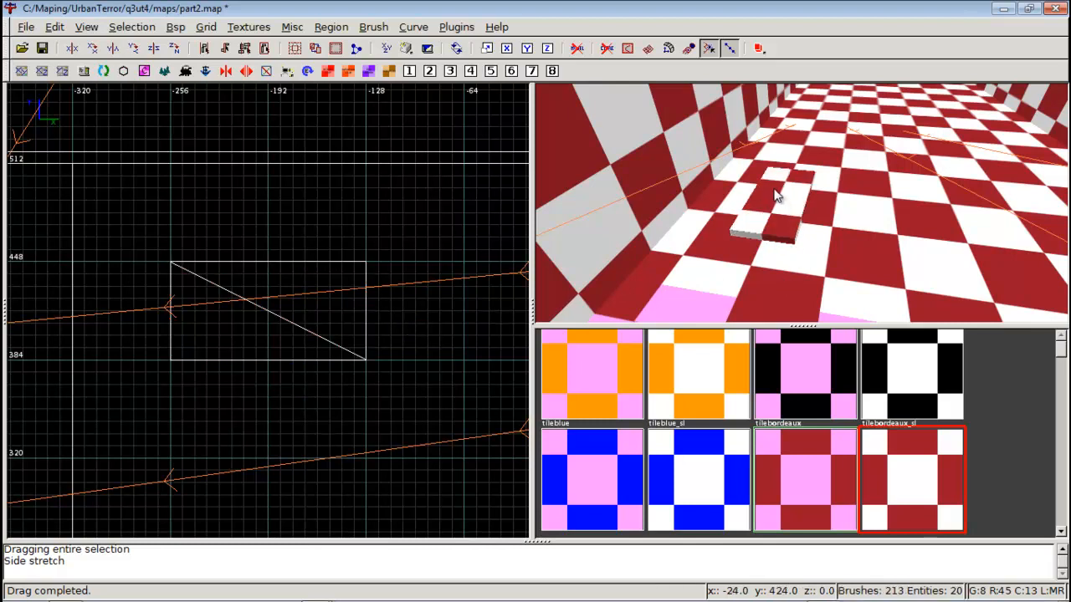
left_click(776, 195, "shift")
key("BackSpace")
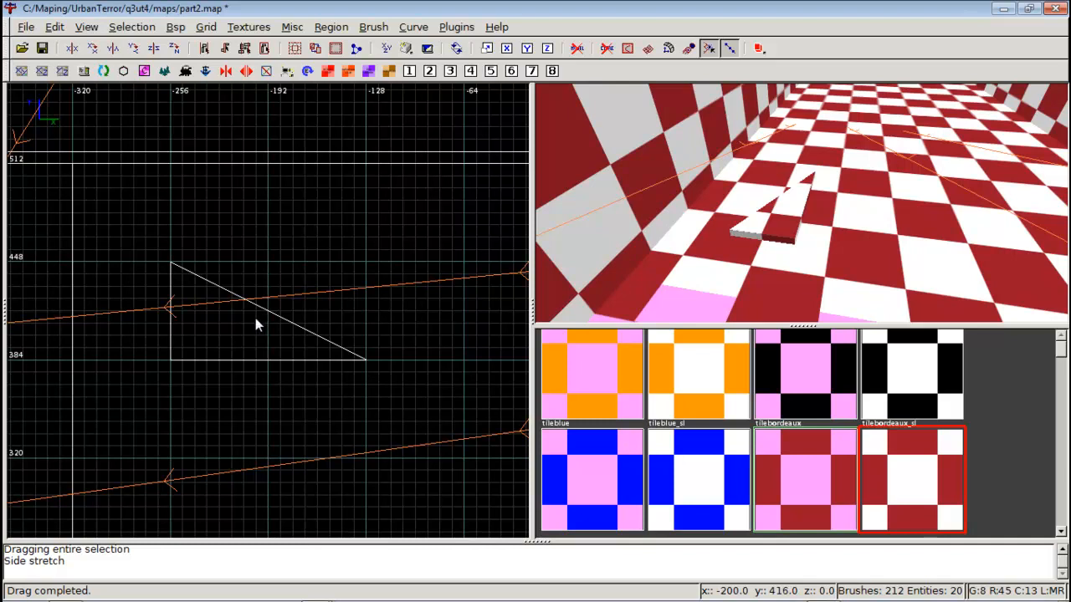
Duplicate the remaining triangular brush and flip the copy along the Y axis
left_click(792, 219, "shift")
key("space")
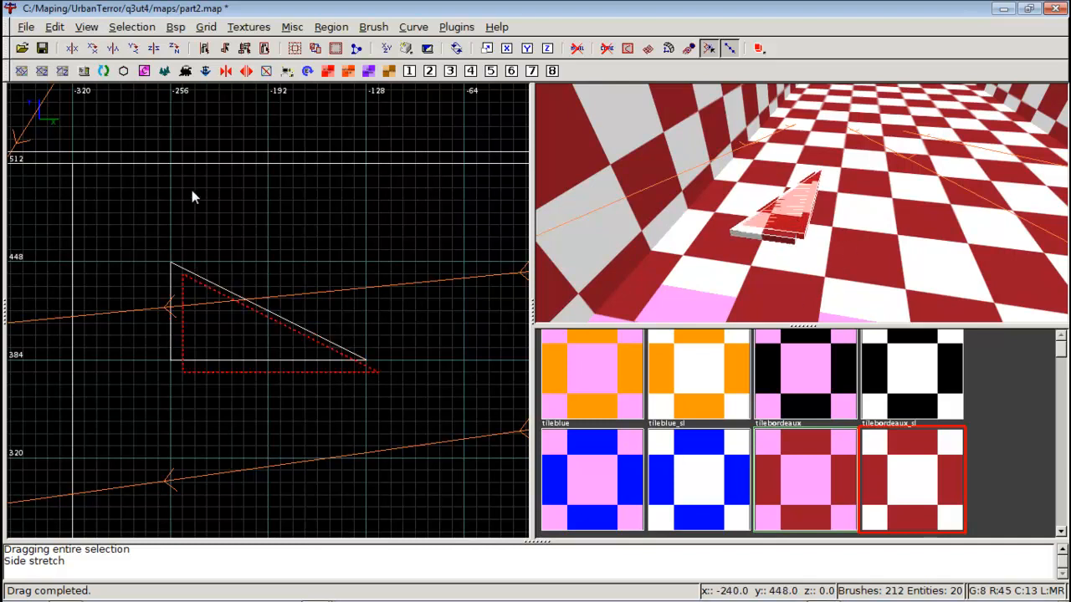
left_click(72, 49)
left_click(72, 49)
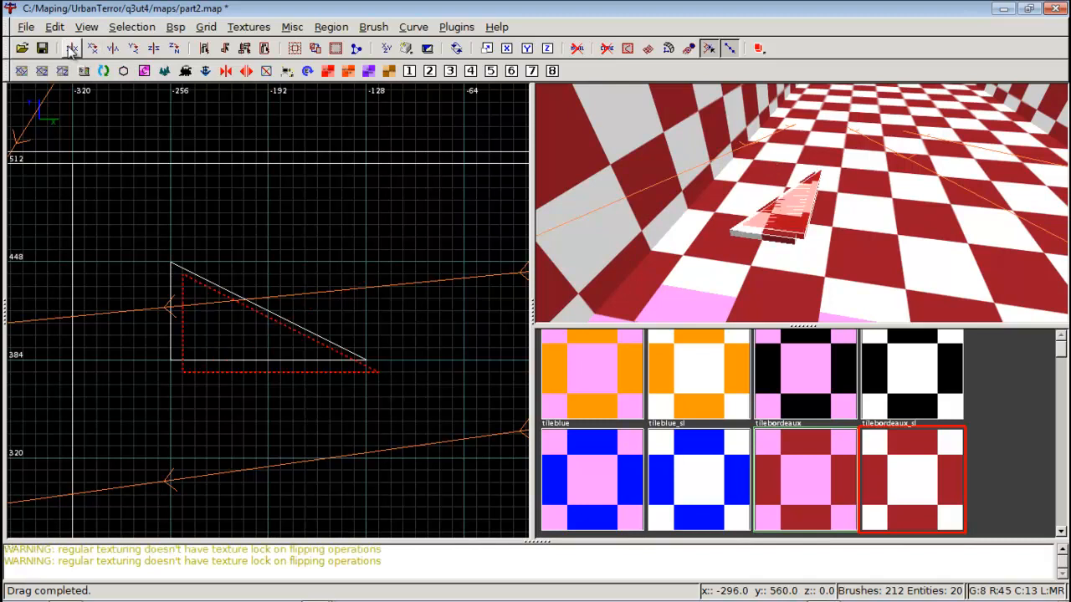
left_click(112, 48)
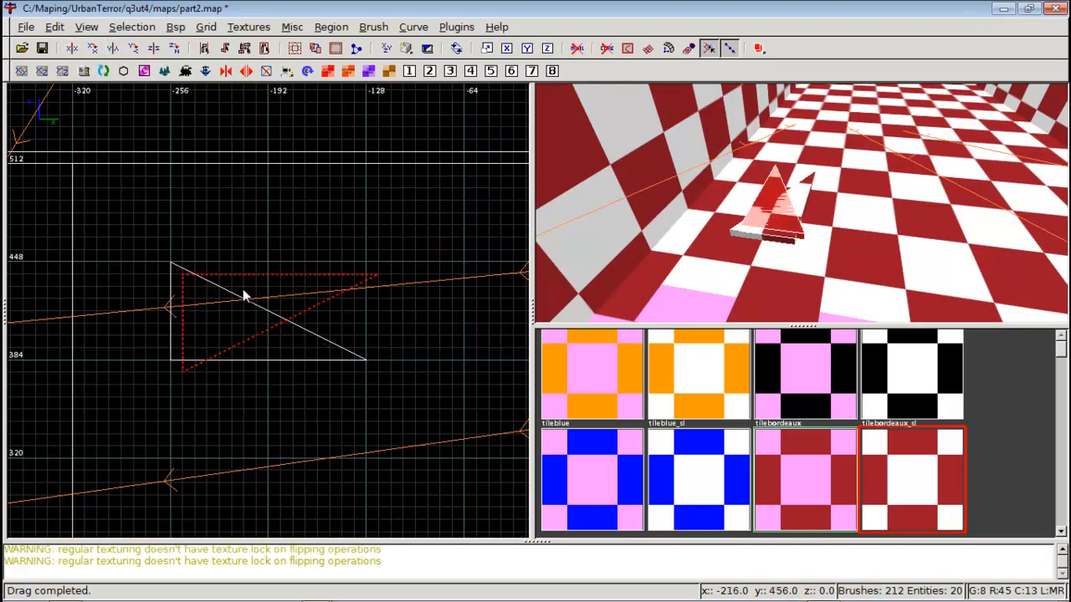
Try rotating the triangular copy about the Z axis and flipping it along the Y and X axes
left_click(175, 49)
left_click(175, 49)
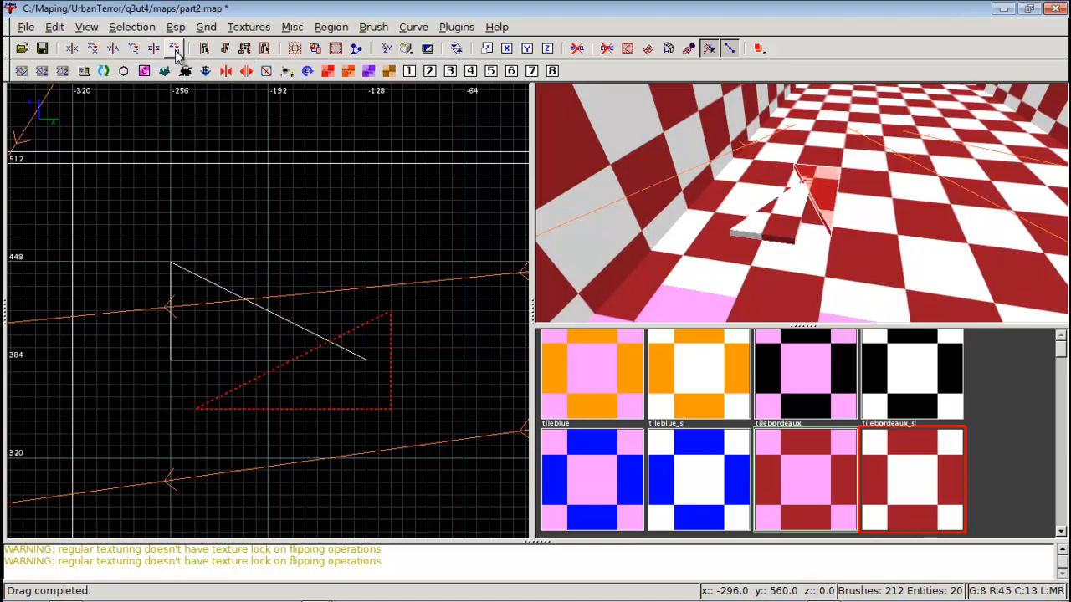
left_click(175, 49)
left_click(175, 49)
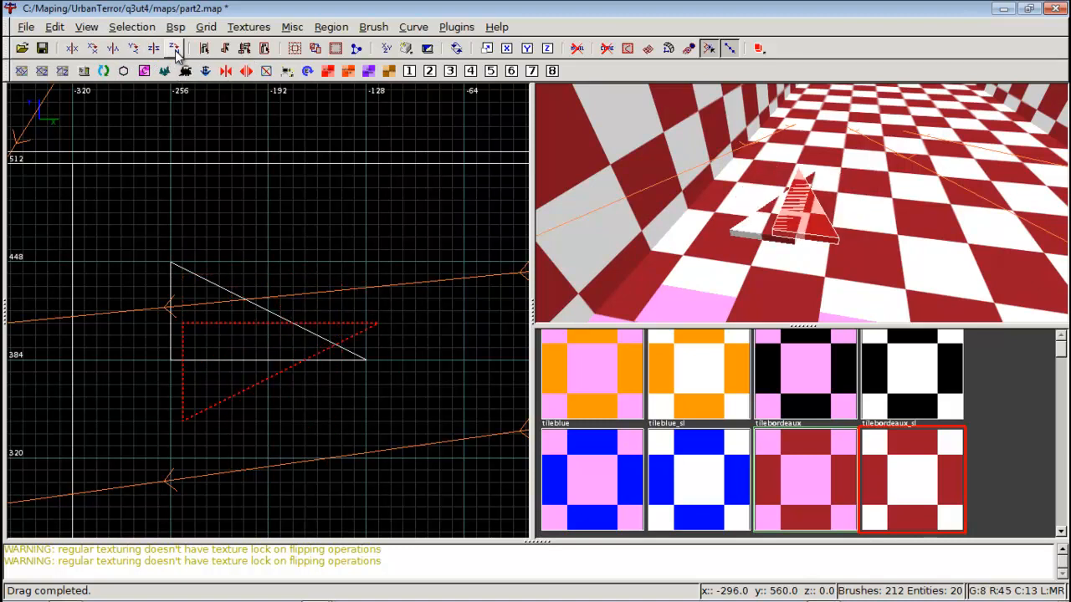
left_click(113, 47)
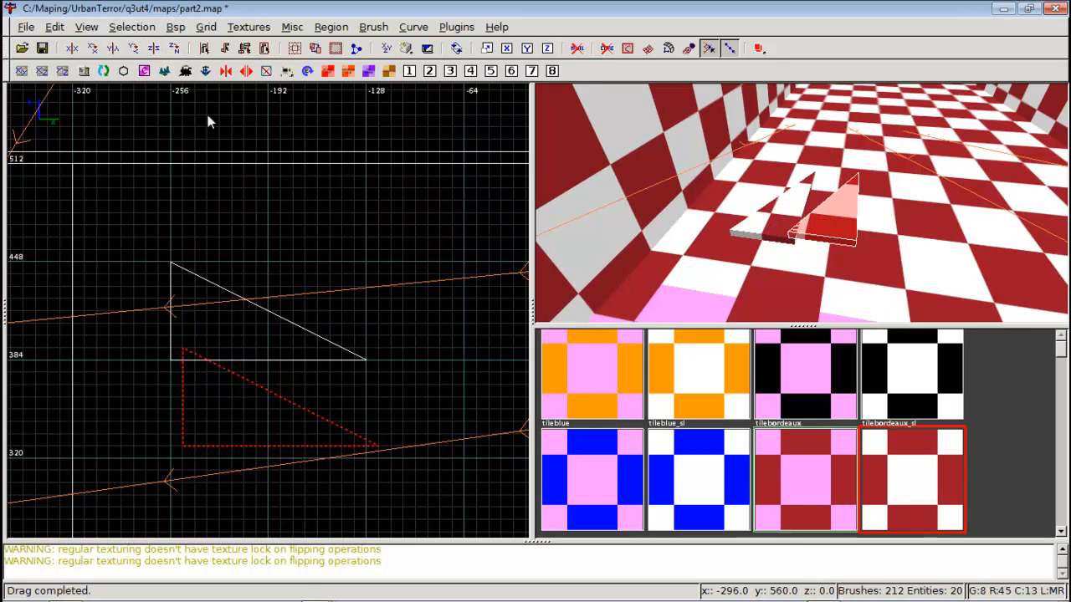
left_click(175, 49)
left_click(175, 49)
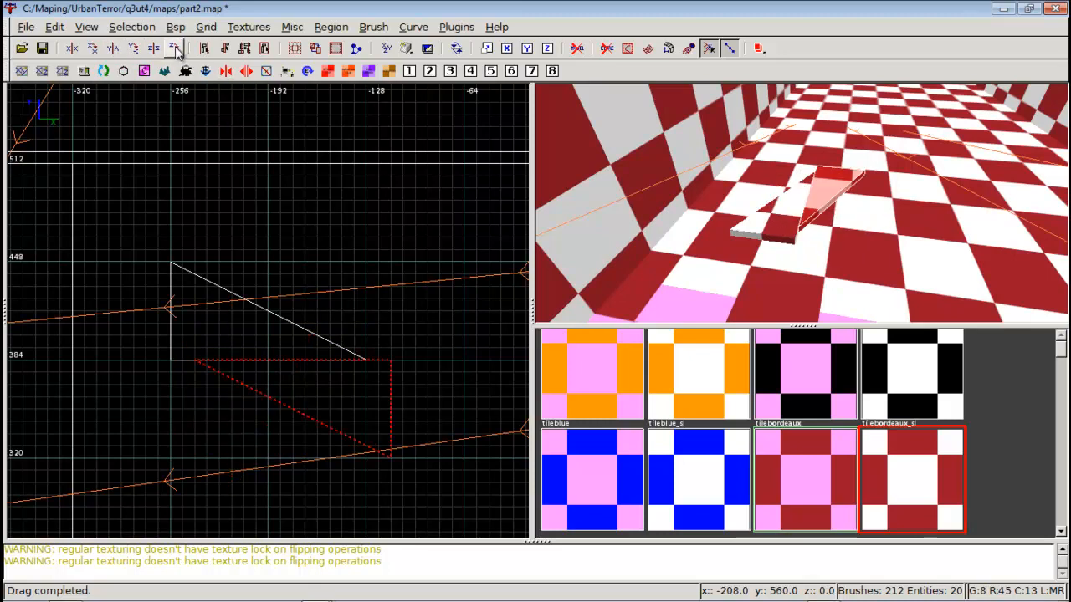
left_click(72, 48)
Place the mirrored triangle flush against the original along Y 384 to form an arrowhead, and select both halves
mouse_move(243, 239)
right_mouse_down()
mouse_move(252, 214)
mouse_move(283, 211)
right_mouse_up()
left_click(824, 211, "shift")
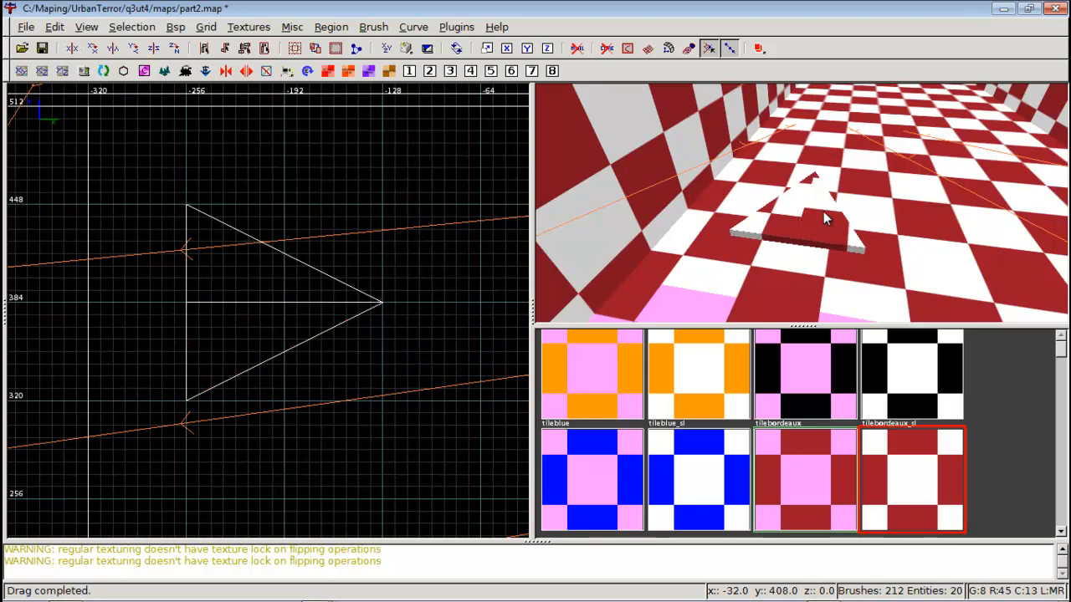
left_click(792, 216, "shift")
scroll(324, 275, "up", 2)
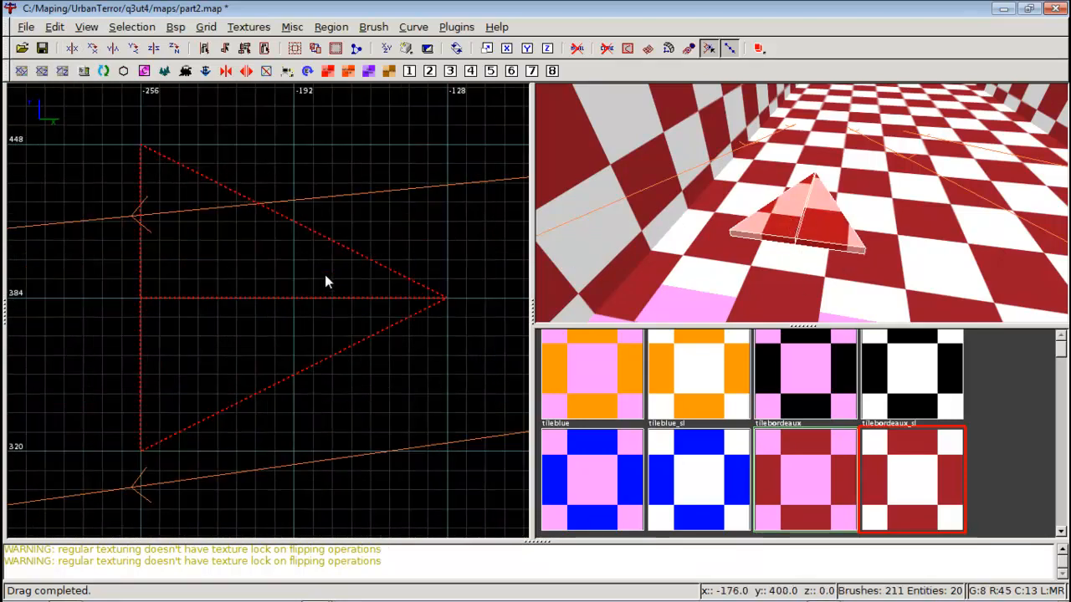
Select only the higher-Y half of the arrowhead
scroll(286, 278, "up", 1)
right_click_drag(261, 283, 344, 270)
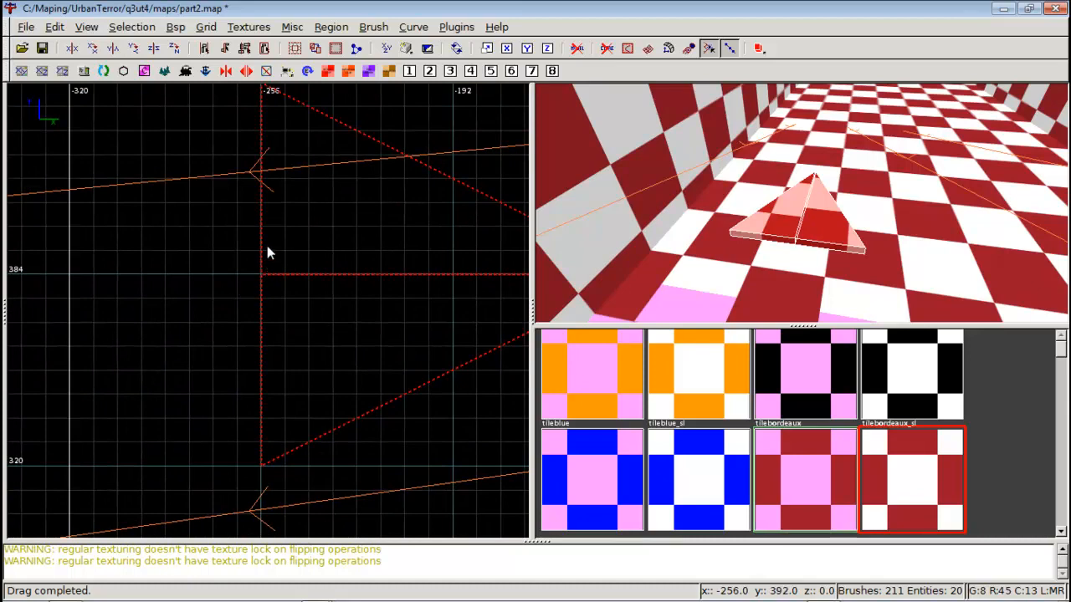
right_click_drag(265, 241, 169, 292)
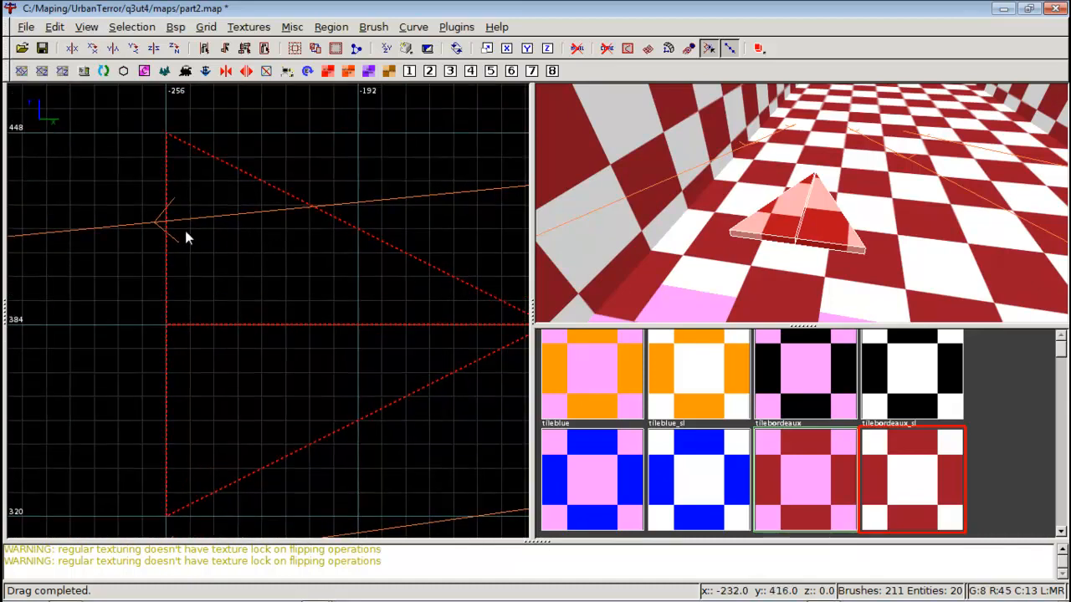
key("Escape")
left_click(781, 237, "shift")
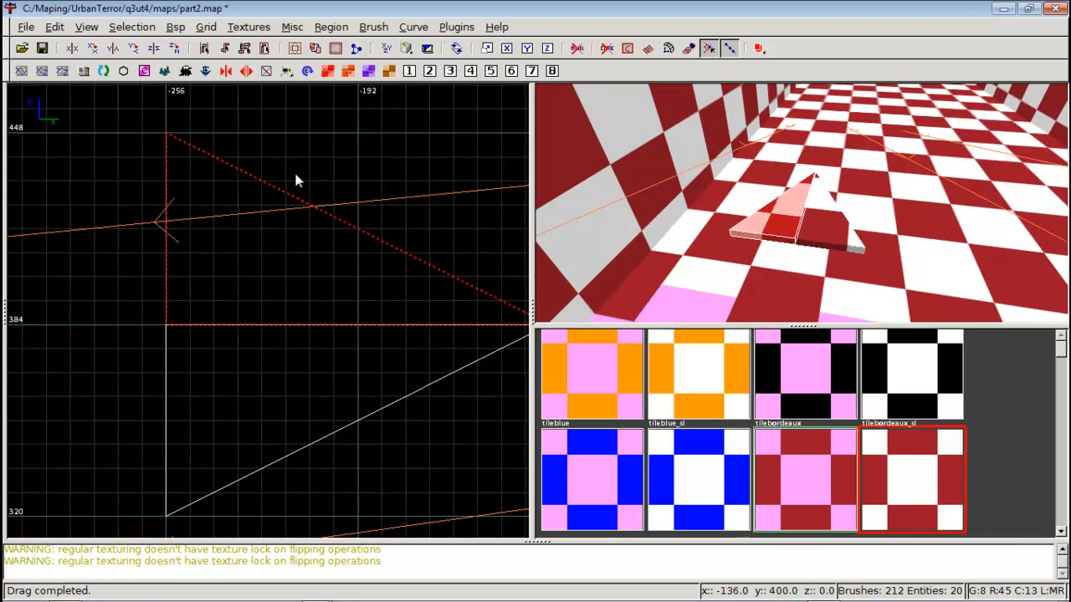
Try to clip the selected half from X -256, Y 448 to X -232, Y 384, keeping the small piece at the base, and undo it
left_click(238, 323)
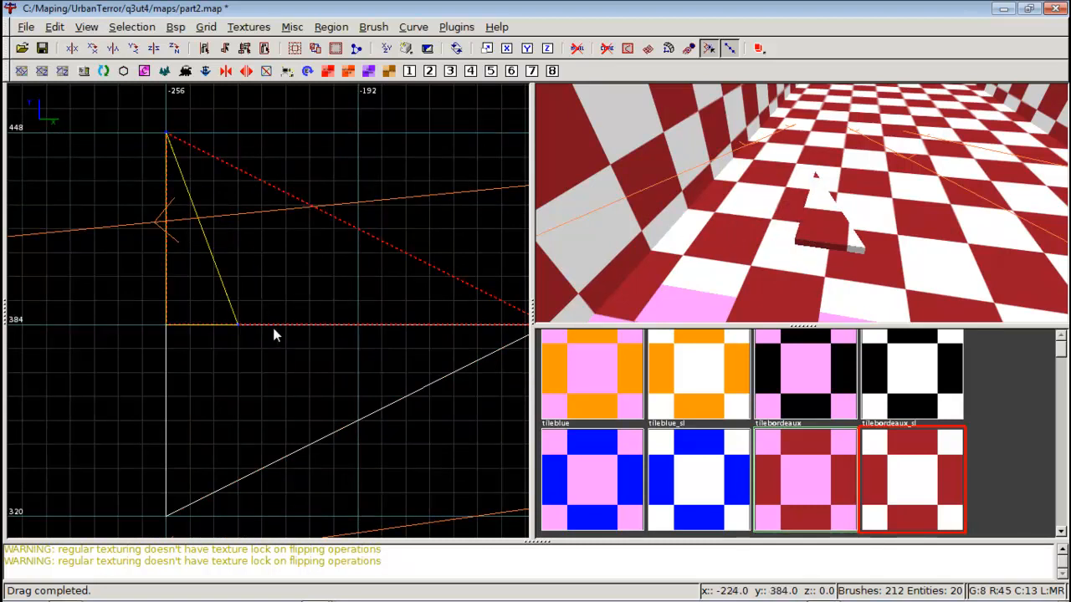
key("Return")
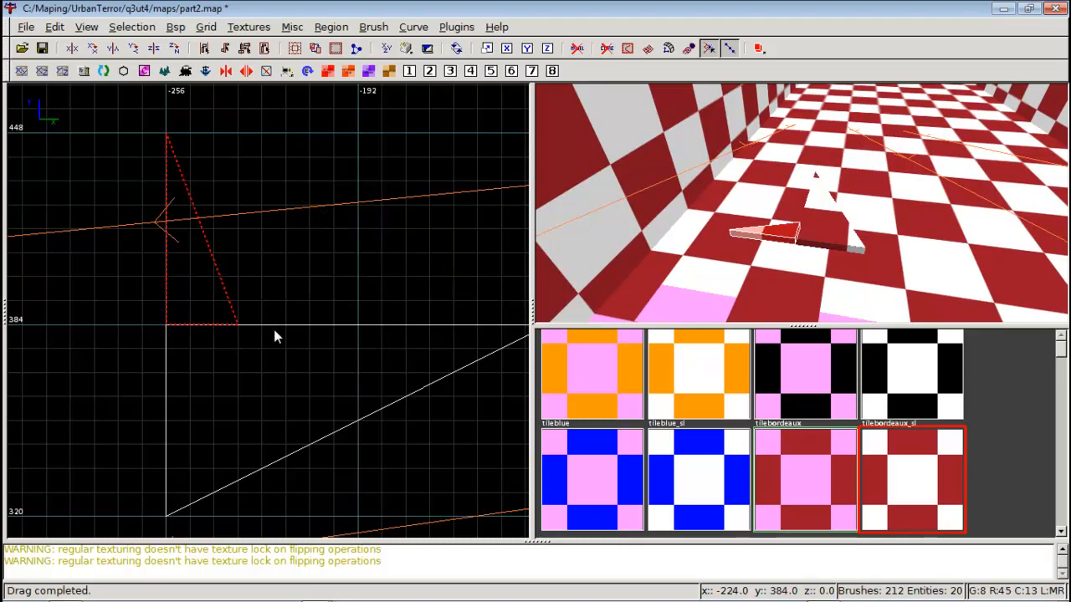
key("ctrl+z")
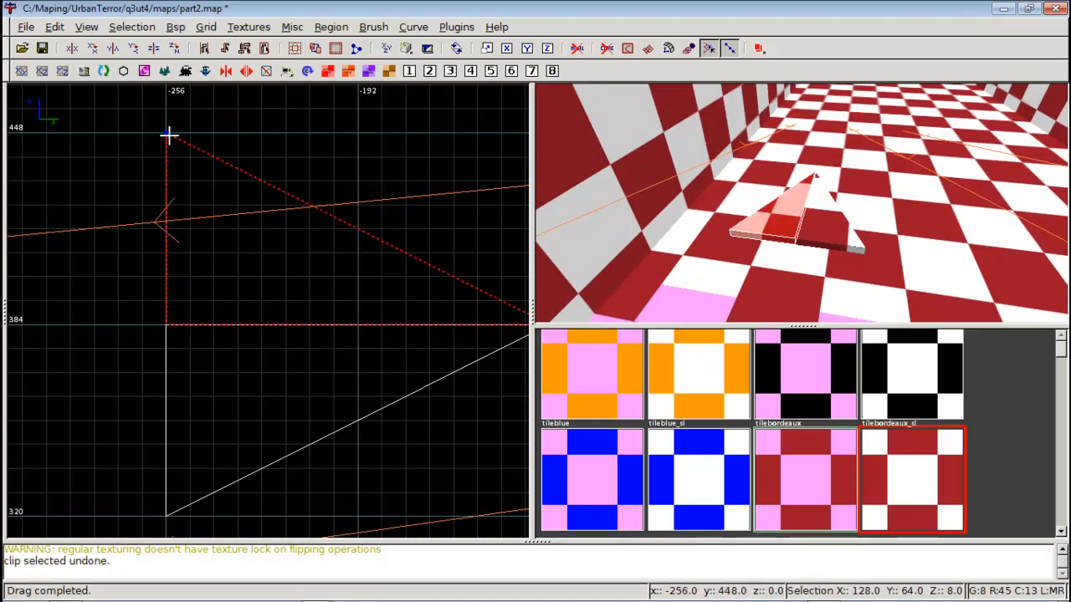
Clip the higher-Y half from X -256, Y 448 to X -232, Y 384, keeping the side toward the arrow's tip
left_click(168, 134)
left_click(238, 324)
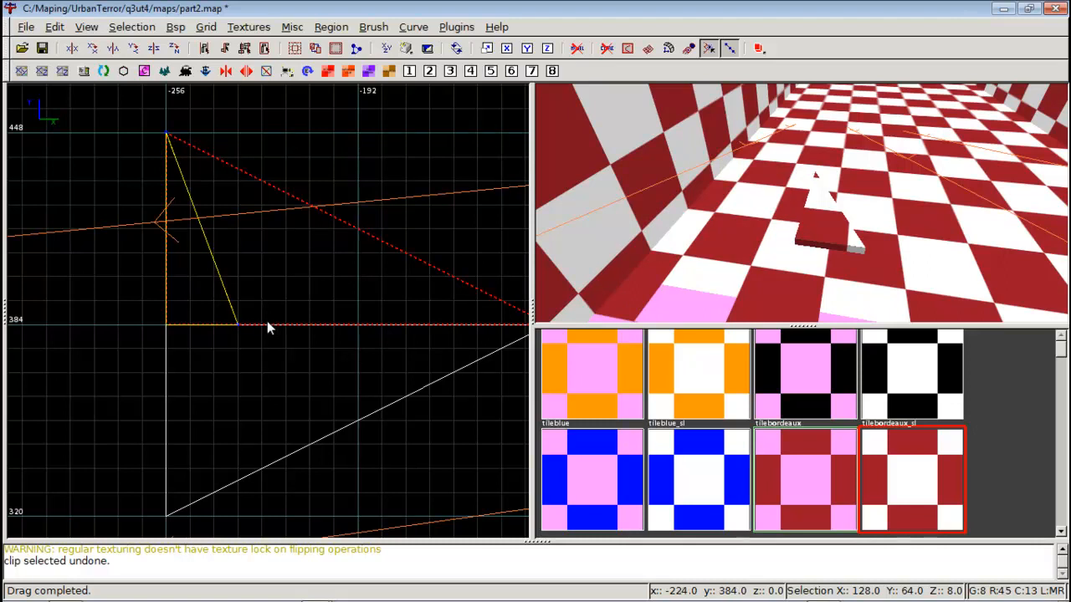
key("ctrl+Return")
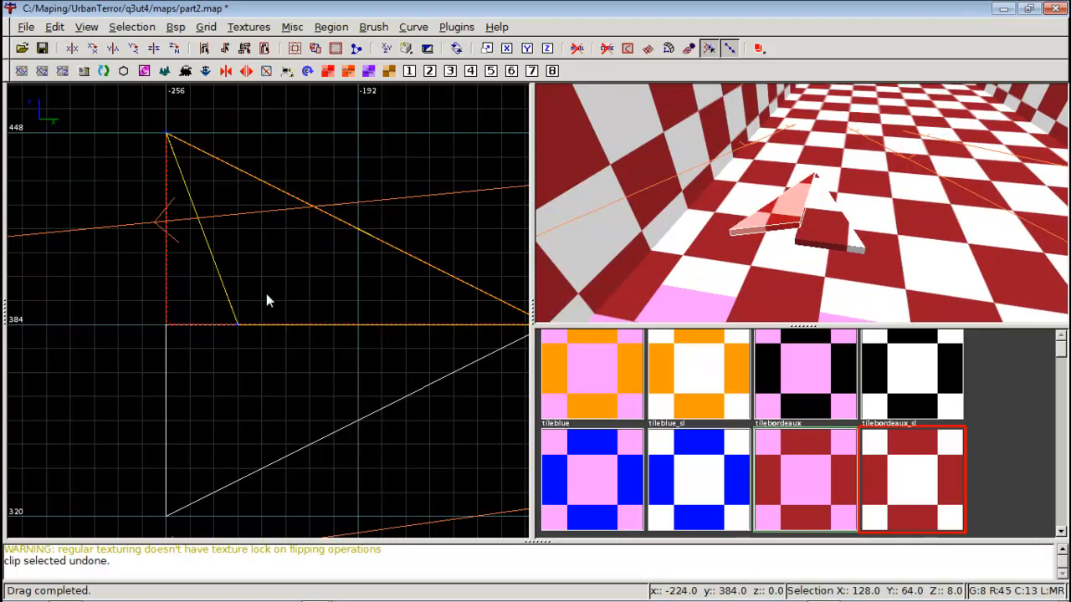
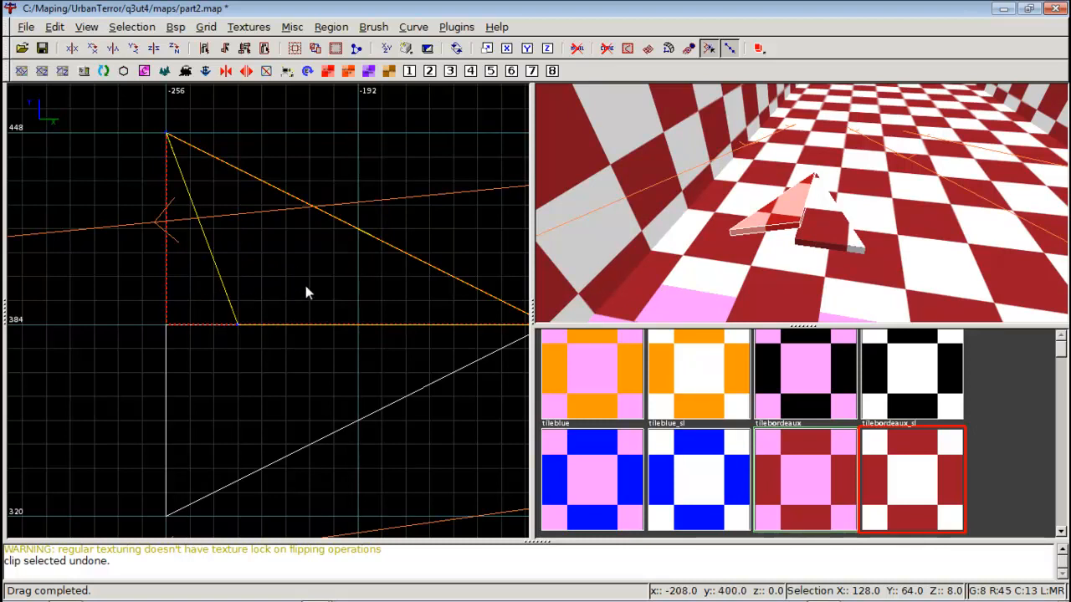
key("Escape")
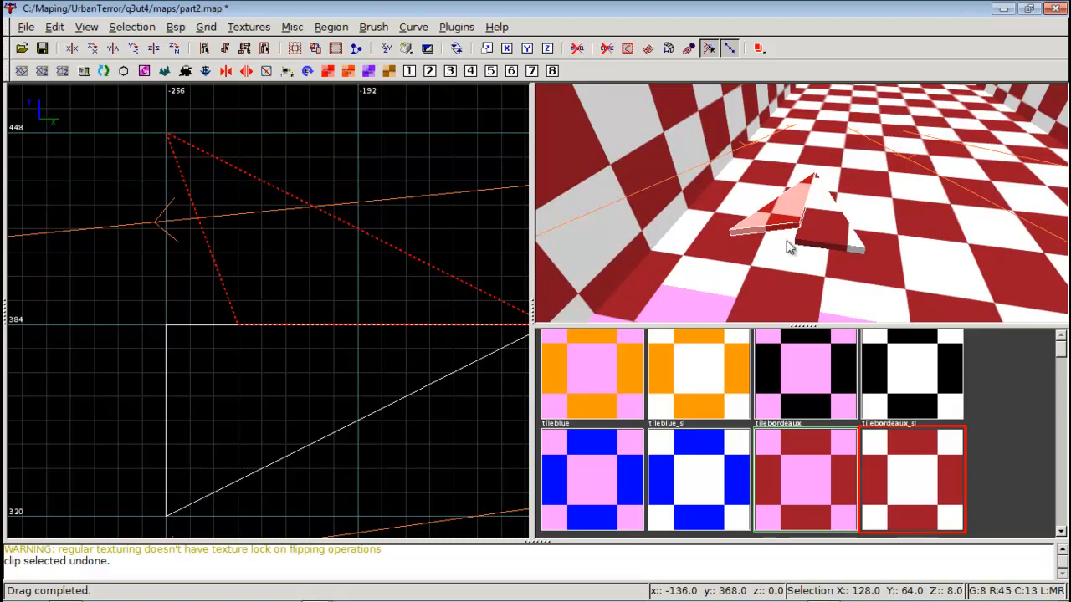
Clip the lower-Y half from X -256, Y 320 to X -232, Y 384, keeping the tip side, and clear the selection
left_click(827, 234, "shift")
left_click(204, 474, "shift")
left_click(167, 514)
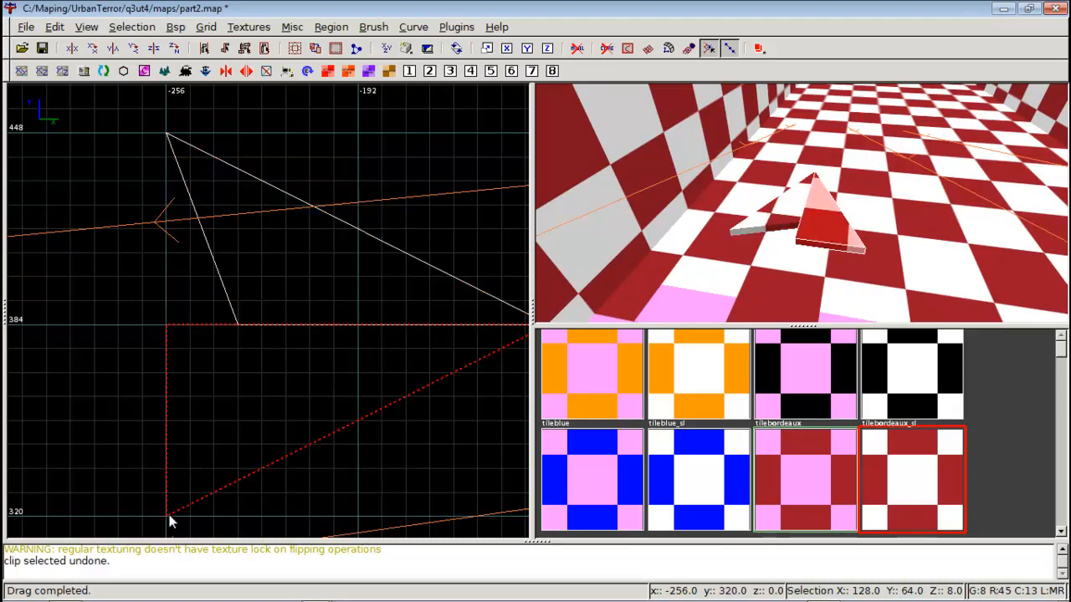
left_click(236, 324)
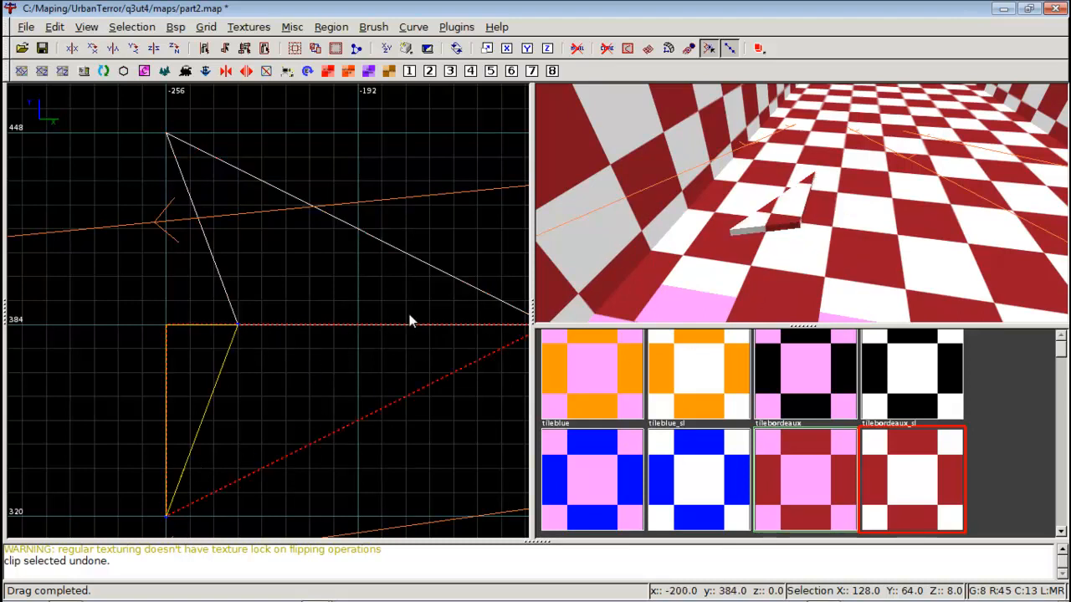
key("ctrl+Return")
key("x")
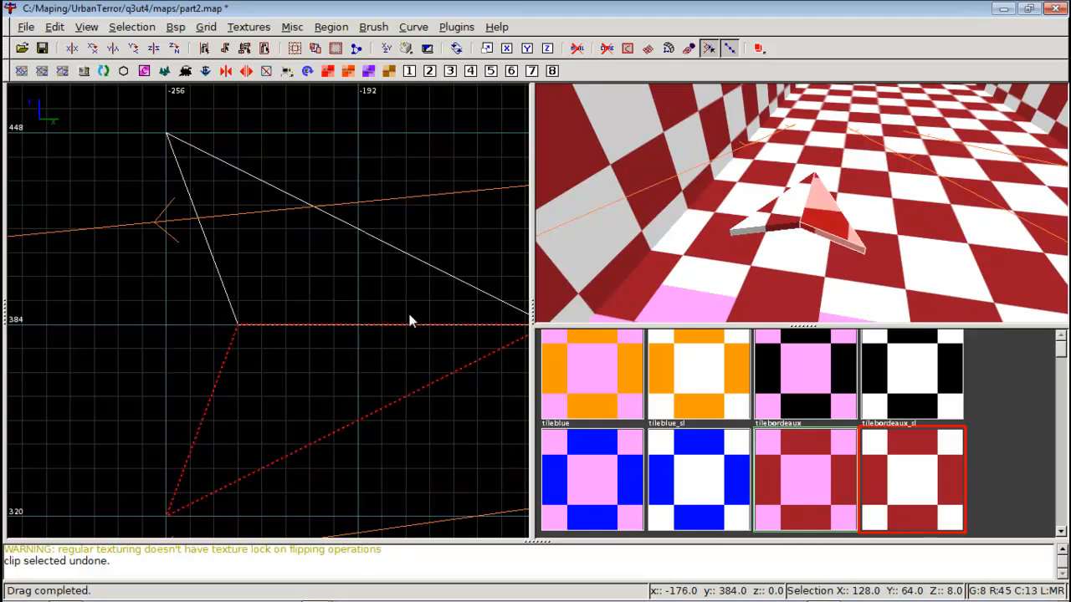
key("Escape")
Inspect the notched arrow from other angles in the 3D view, briefly selecting both halves to check its shape
right_click(897, 187)
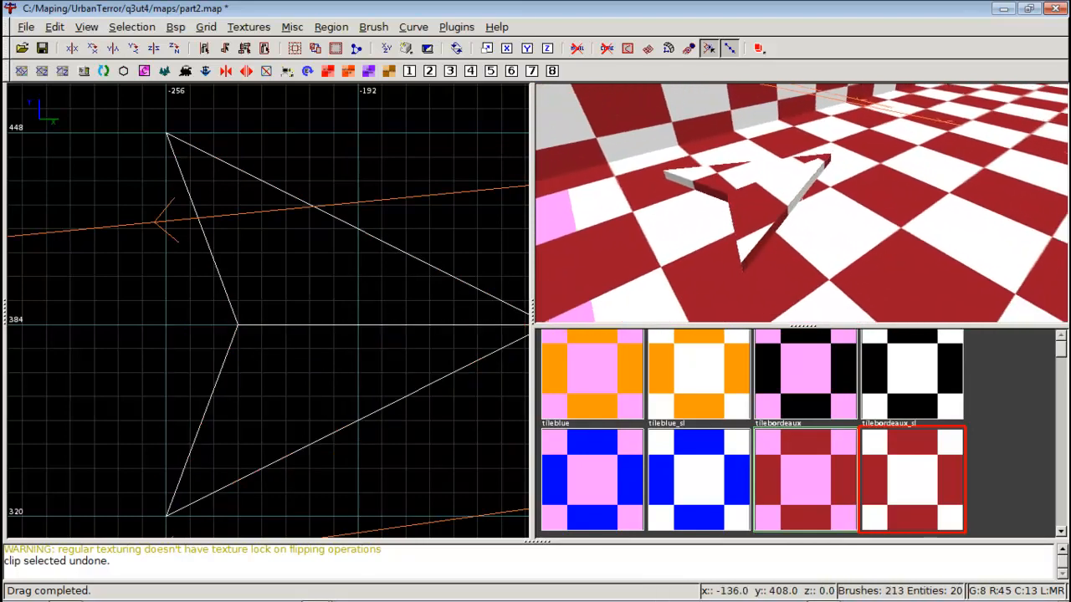
key("Left")
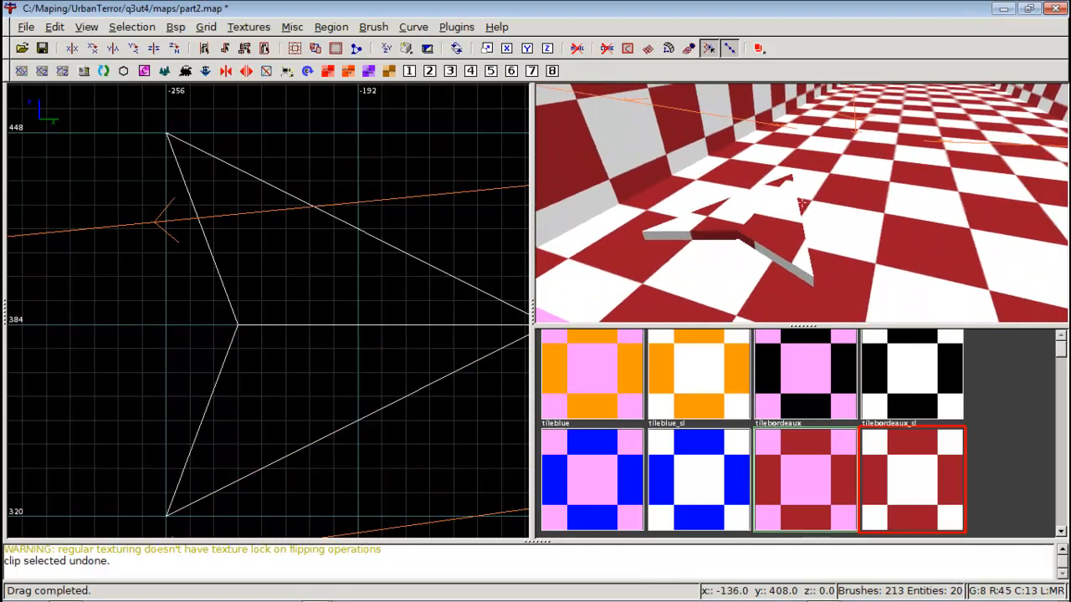
right_click(802, 204)
left_click(771, 221, "shift")
left_click(738, 225, "shift")
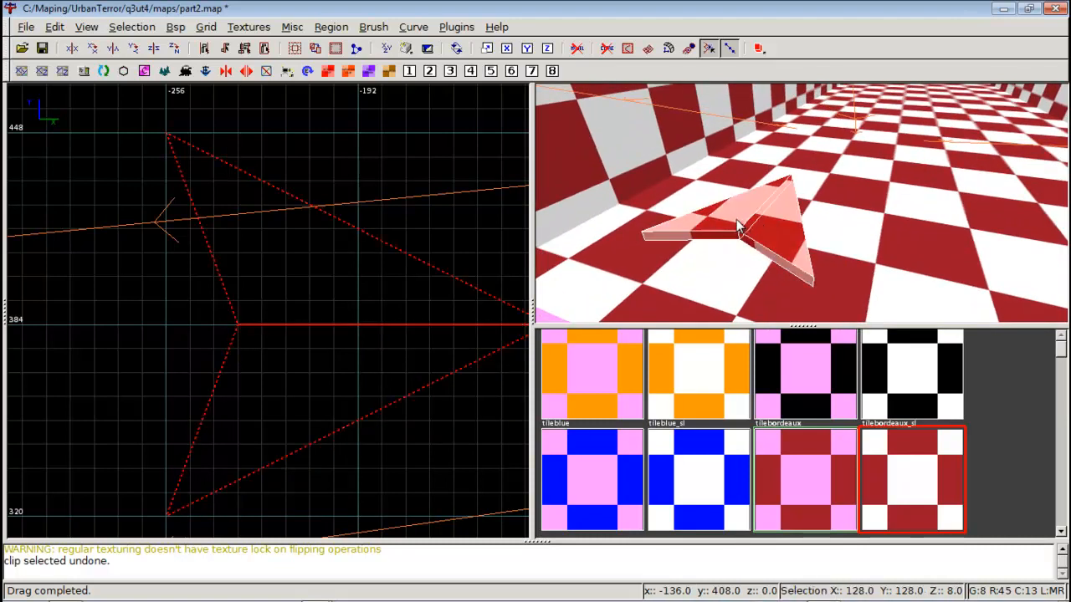
key("Escape")
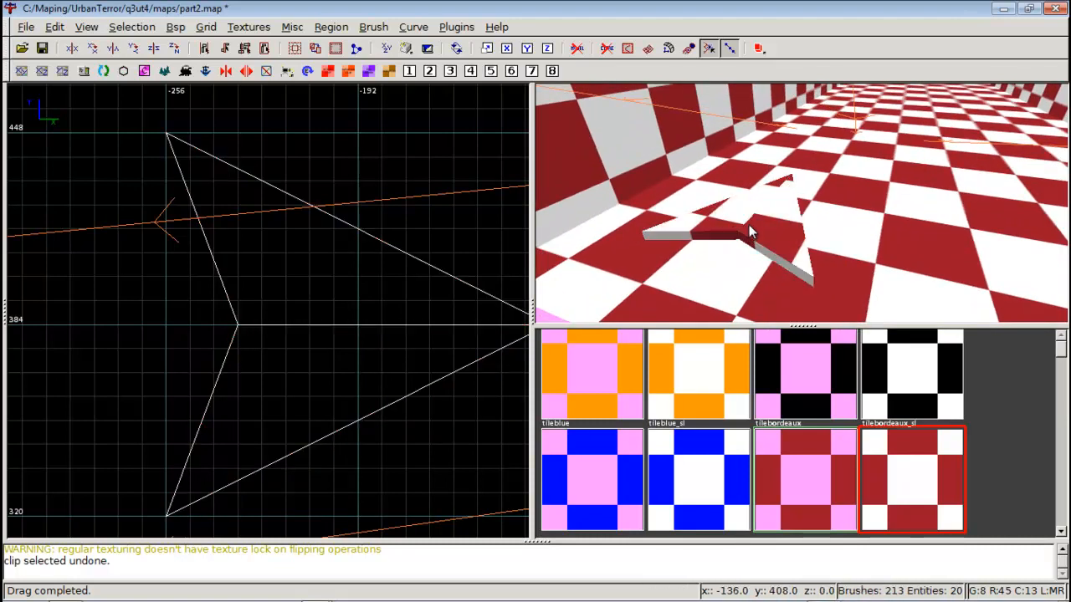
Look through the loaded textures for one that suits the arrow marker
scroll(921, 432, "down", 10)
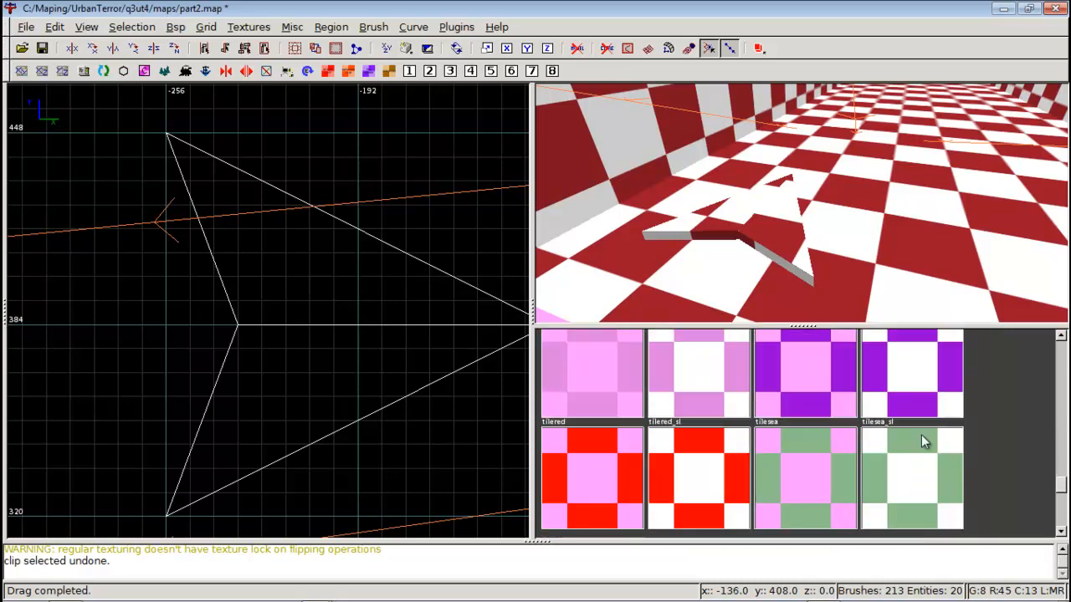
scroll(923, 444, "up", 8)
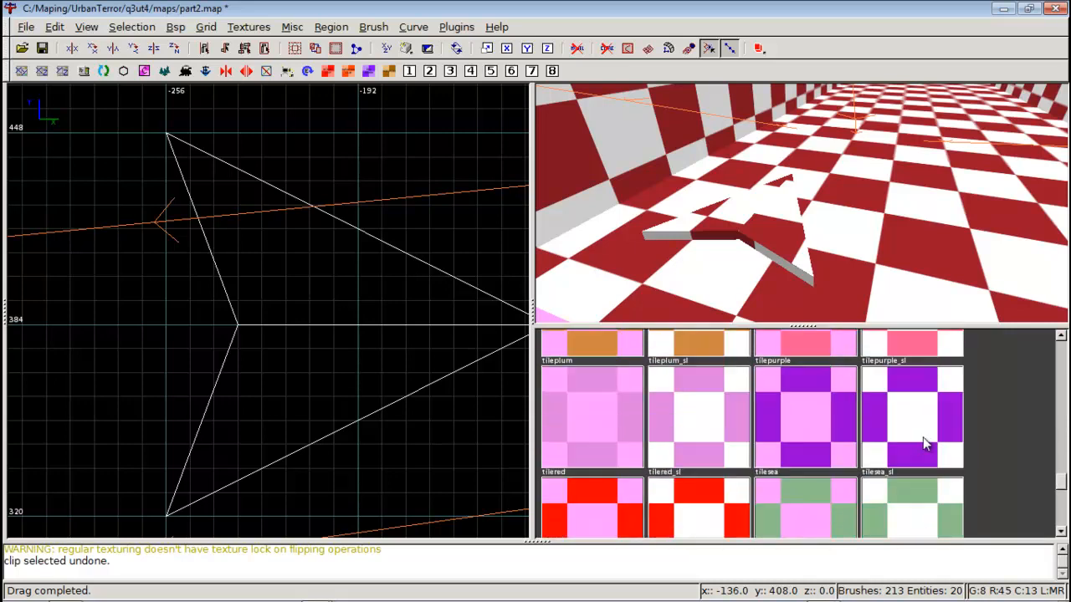
scroll(923, 444, "down", 10)
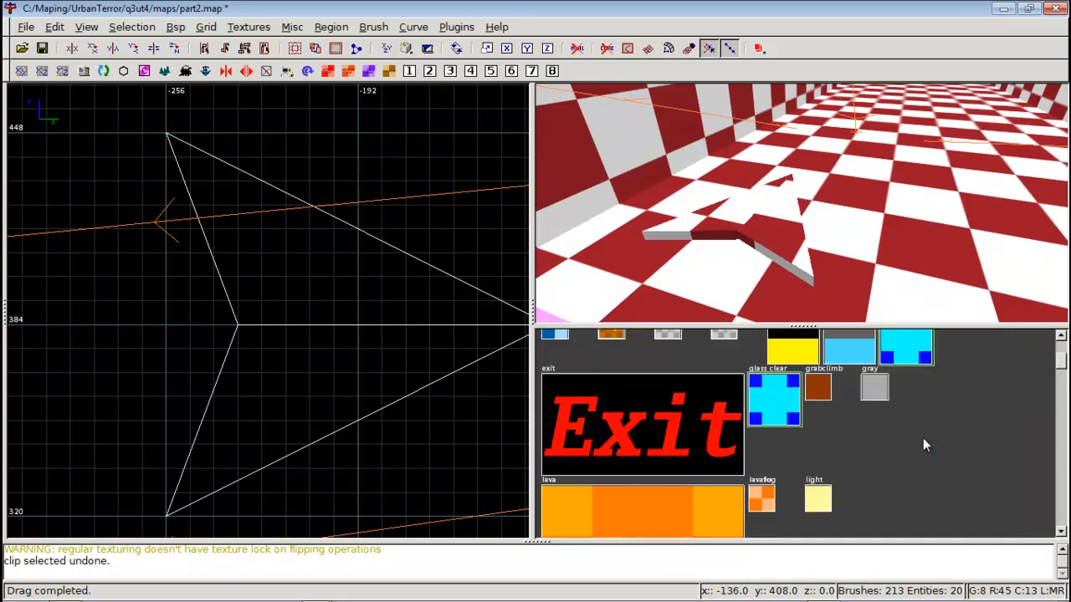
scroll(925, 445, "down", 10)
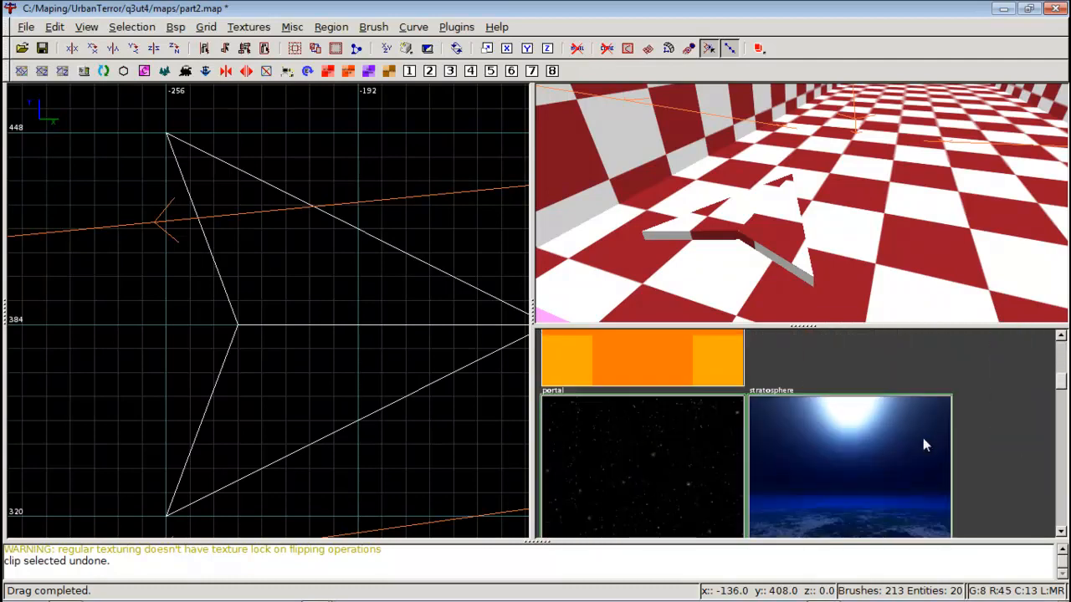
scroll(925, 439, "down", 10)
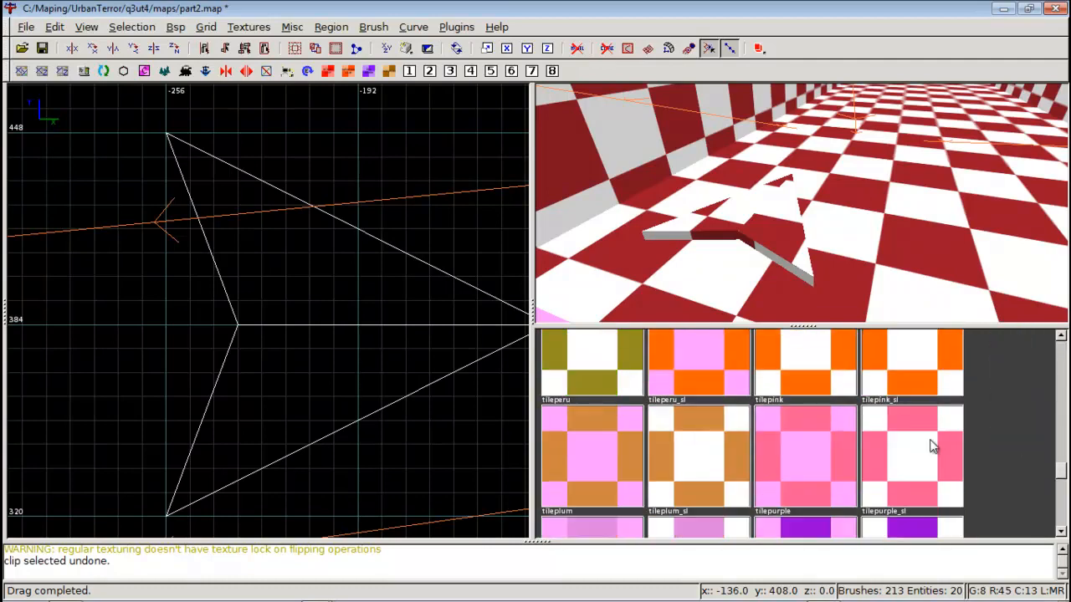
scroll(935, 448, "down", 3)
scroll(933, 441, "up", 20)
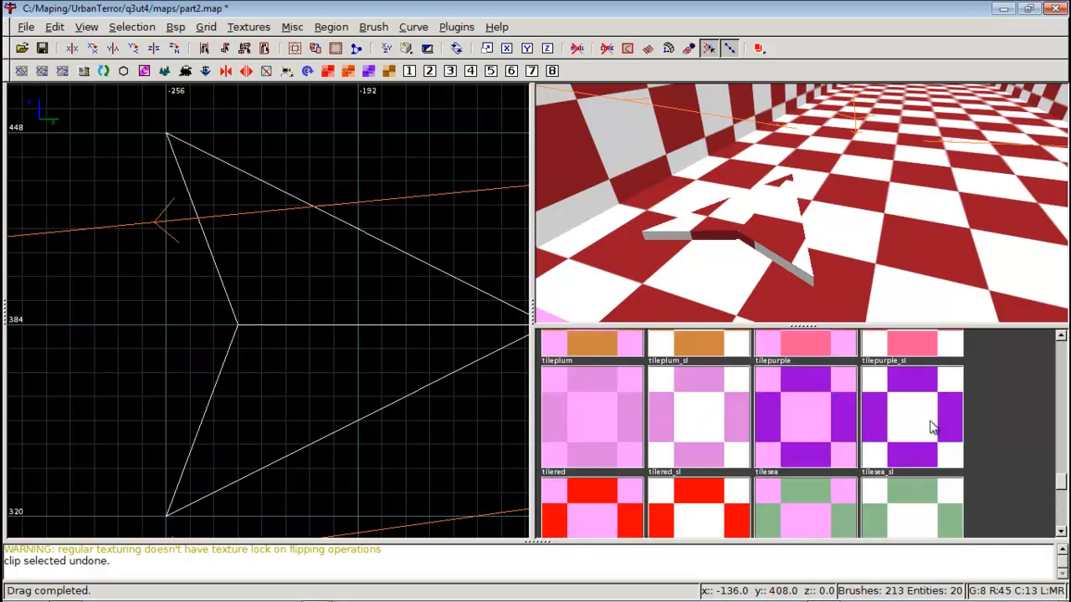
scroll(940, 444, "up", 10)
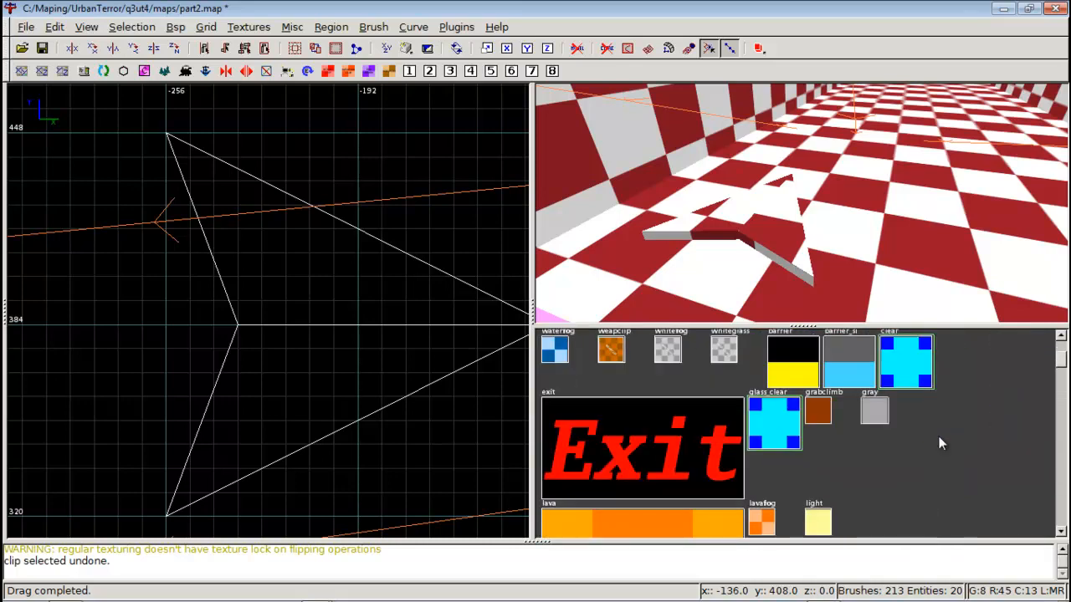
scroll(939, 445, "up", 4)
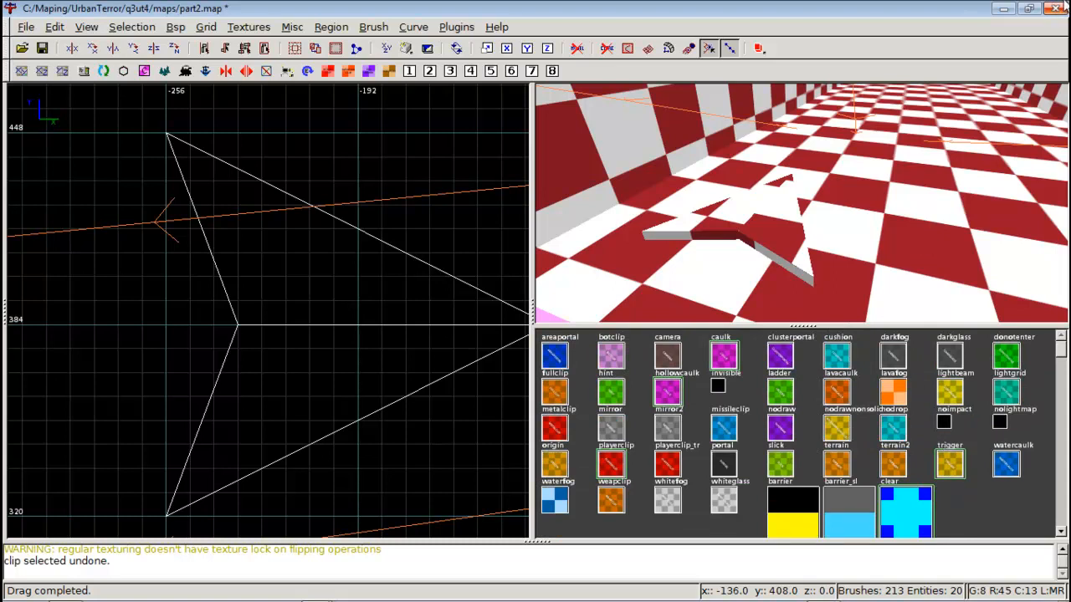
Switch from the map editor to Windows Explorer and open the textures folder inside q3ut4
left_click(1002, 9)
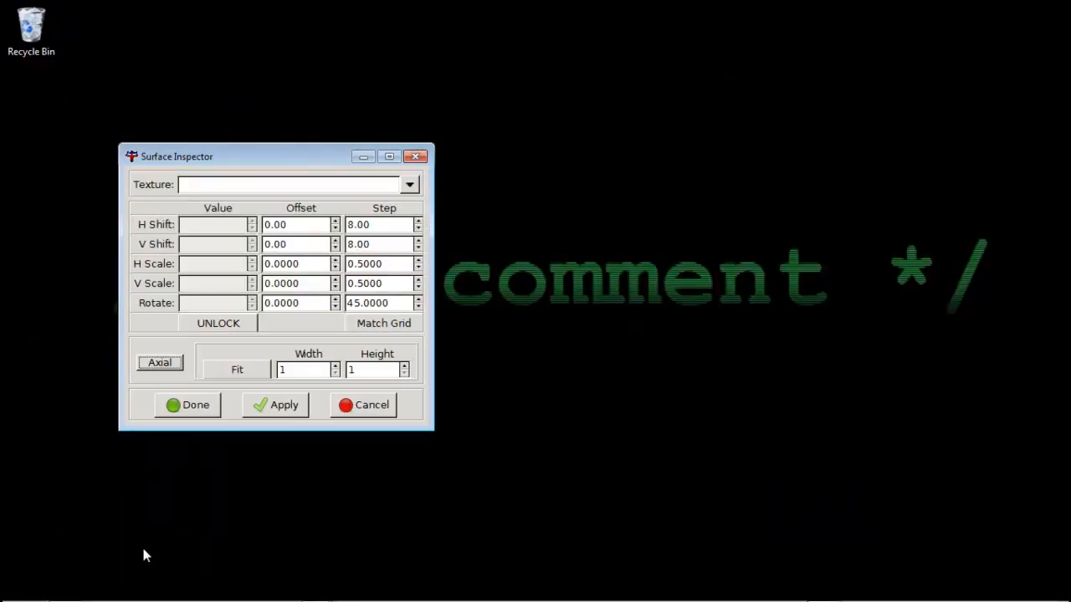
left_click(415, 157)
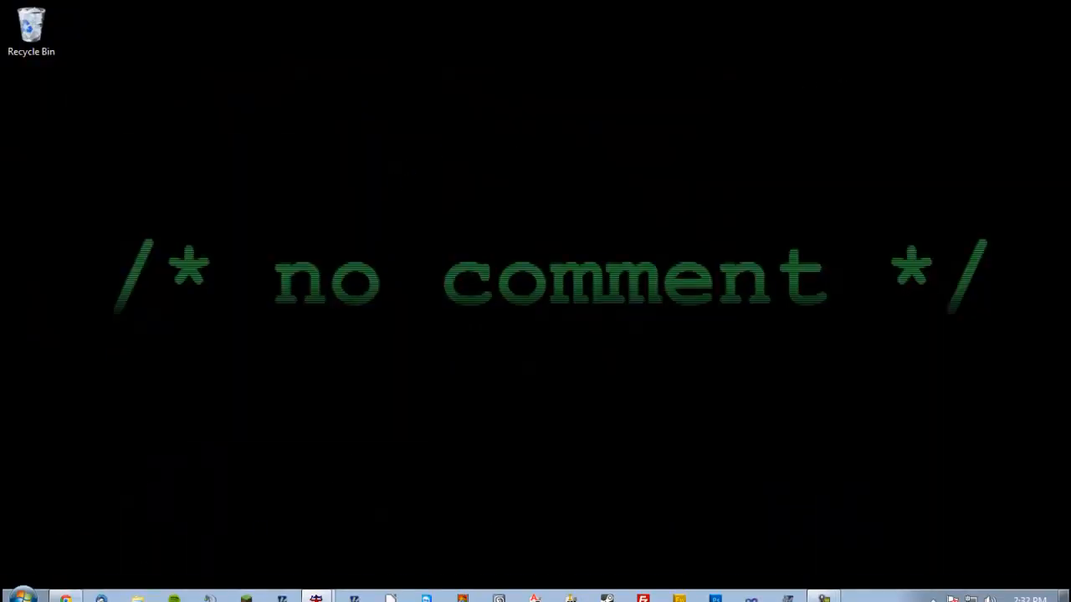
left_click(146, 593)
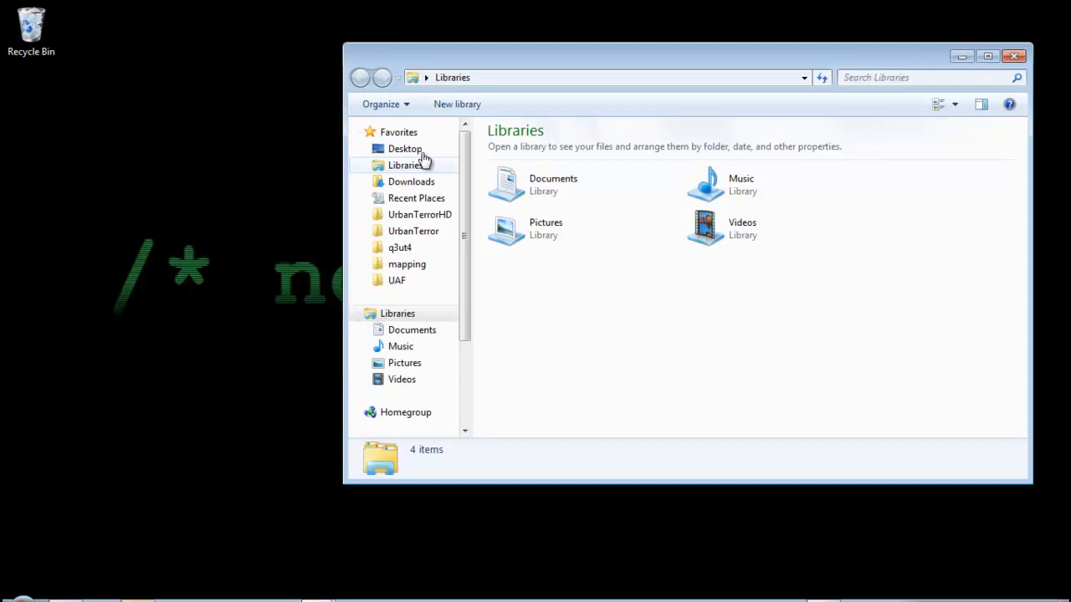
left_click(400, 248)
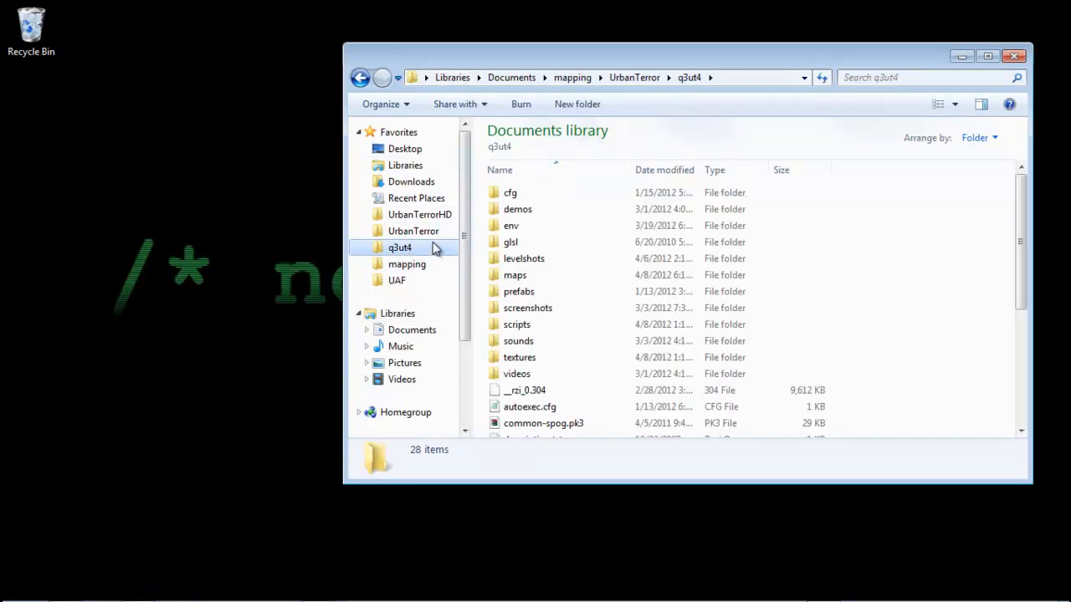
left_click(529, 357)
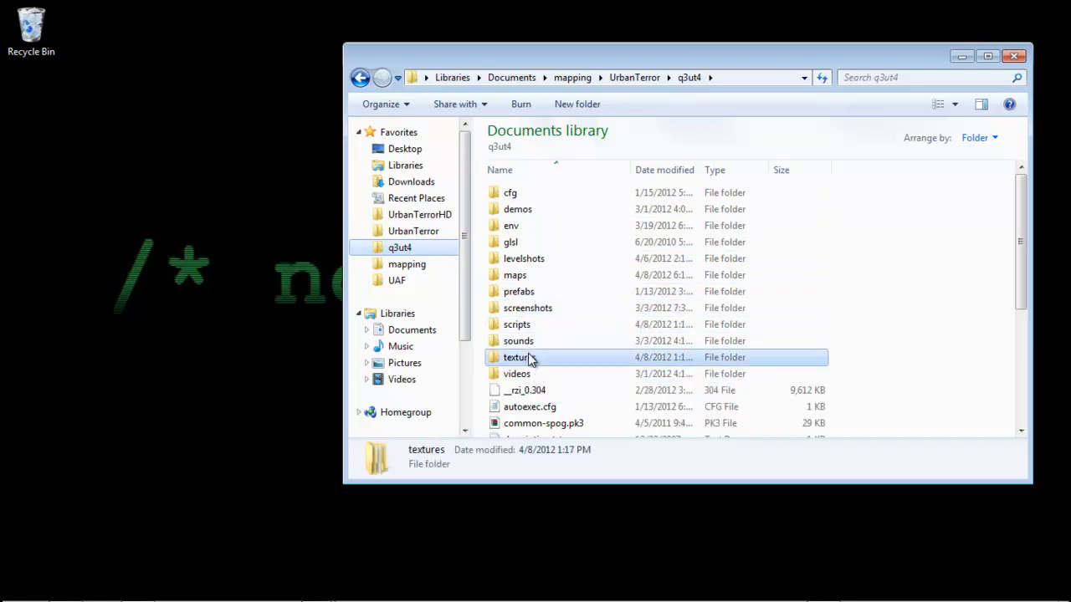
double_click(529, 357)
scroll(564, 304, "down", 4)
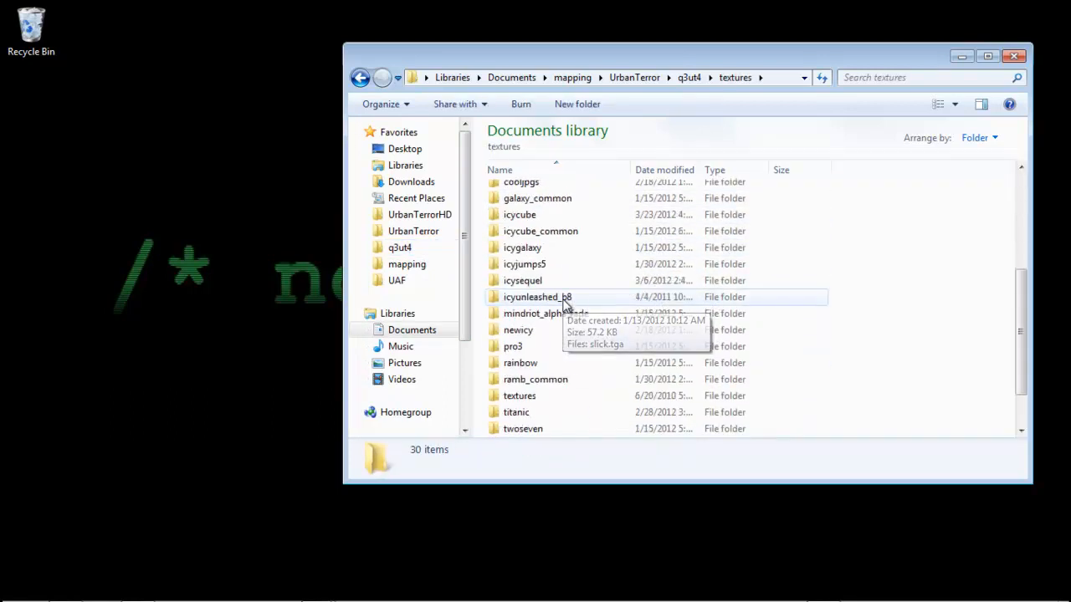
Arrange two windows of the textures folder side by side and select the rainbow folder in one of them
left_click(548, 363)
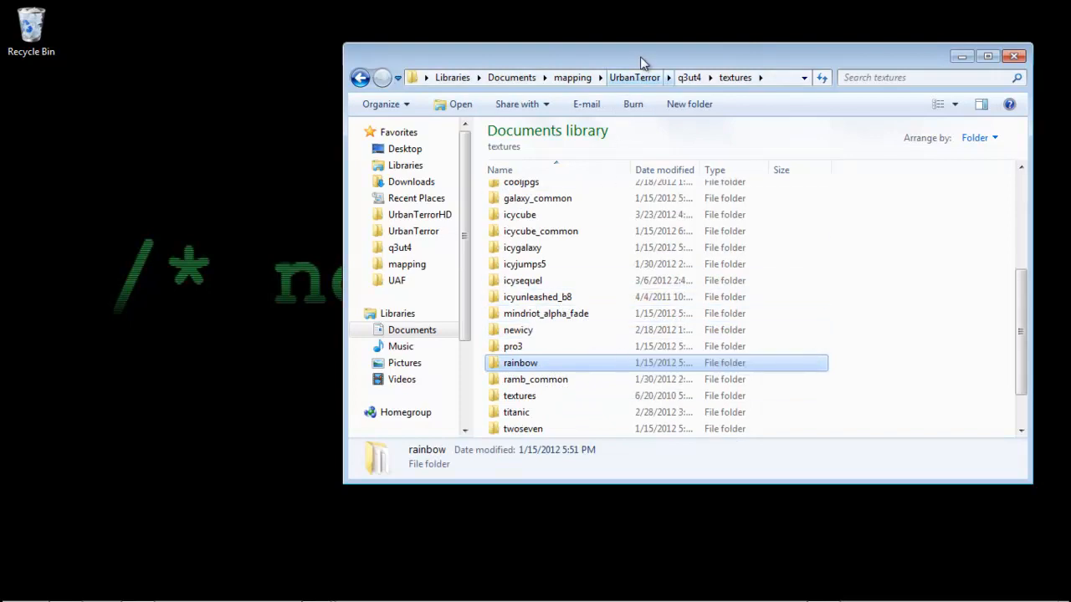
key("super+Right")
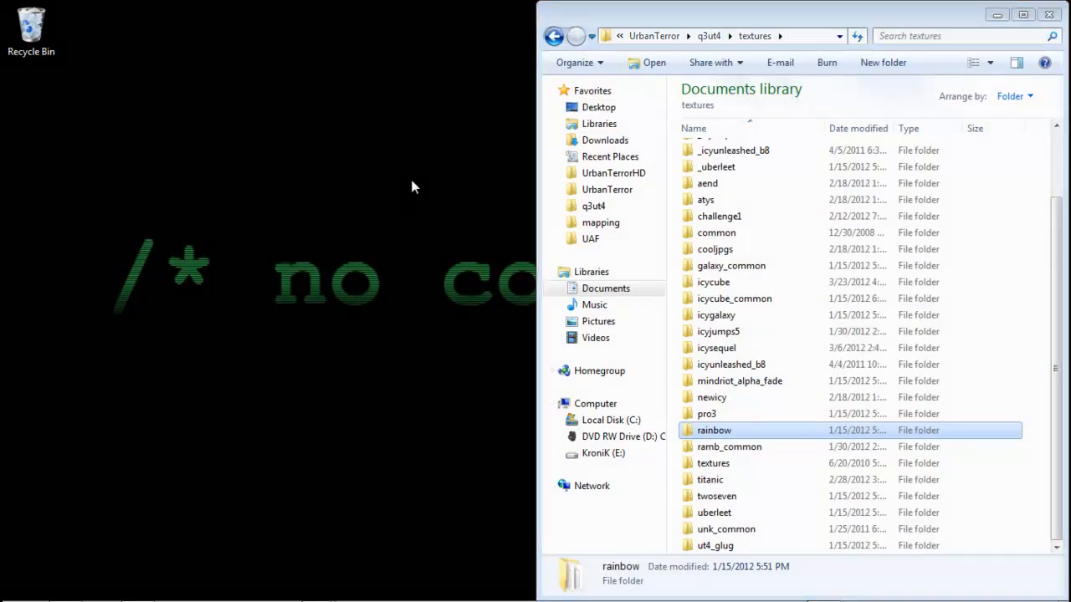
key("ctrl+n")
key("super+Left")
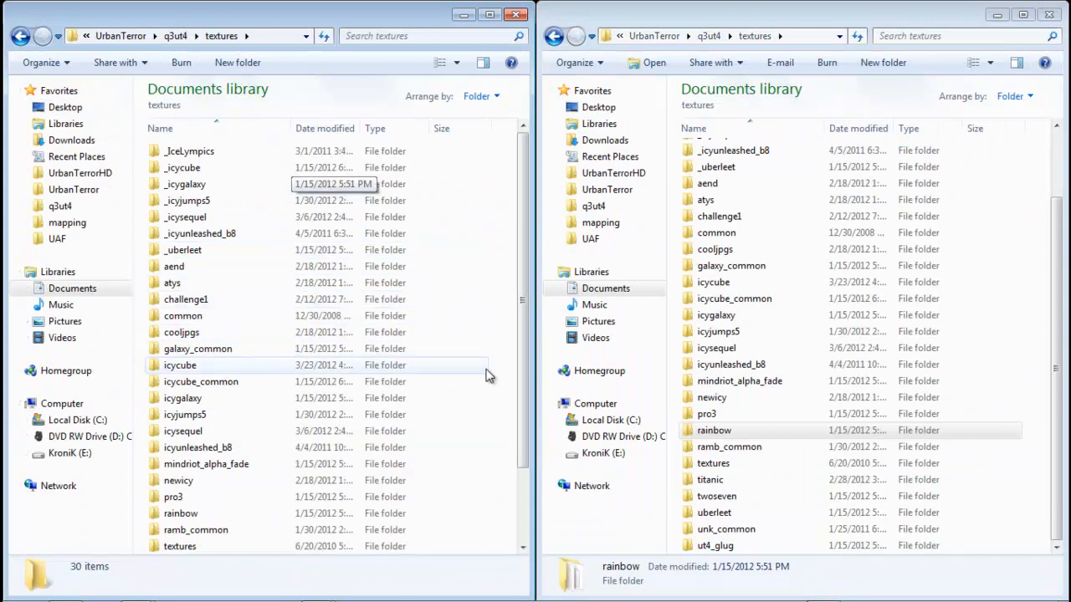
left_click(730, 432)
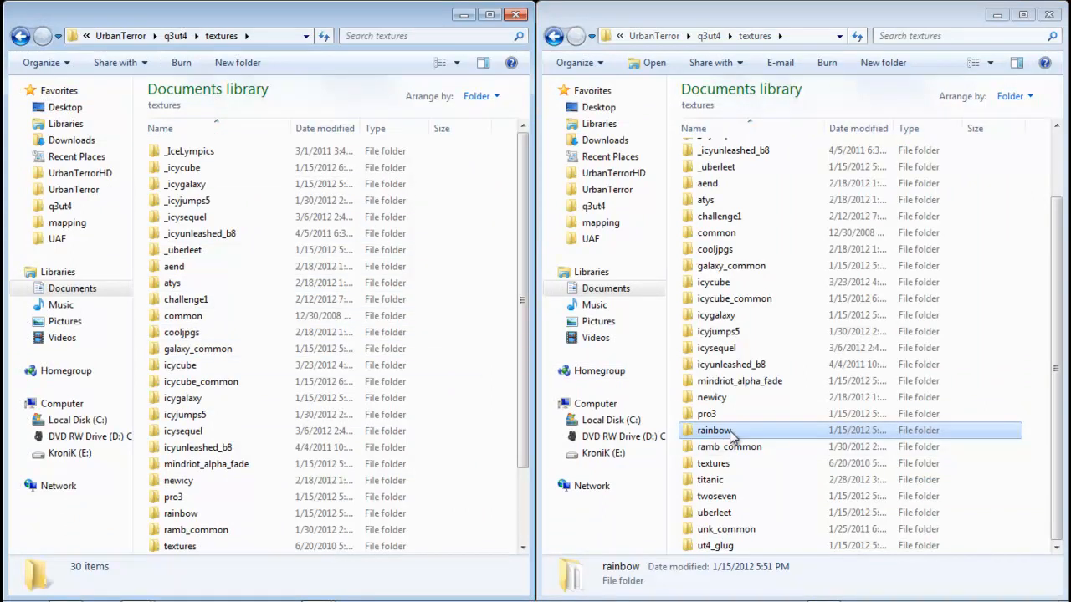
Move the rainbow texture folder into the textures folder of Maping\UrbanTerror\q3ut4 on the C: drive
mouse_move(730, 431)
left_mouse_down()
mouse_move(313, 184)
mouse_move(687, 446)
mouse_move(740, 436)
mouse_move(728, 431)
left_mouse_up()
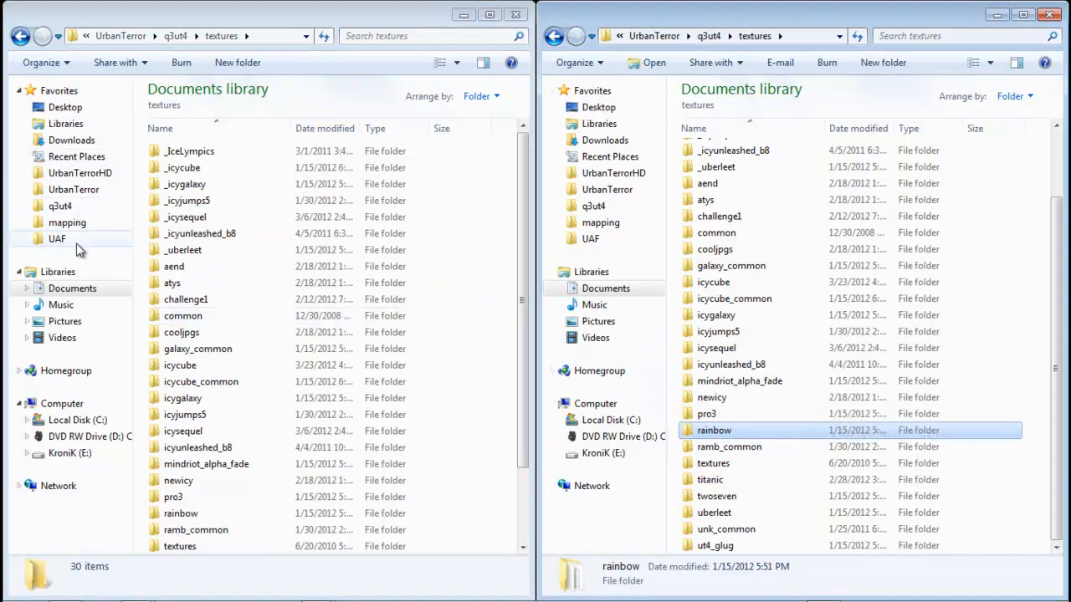
left_click(77, 420)
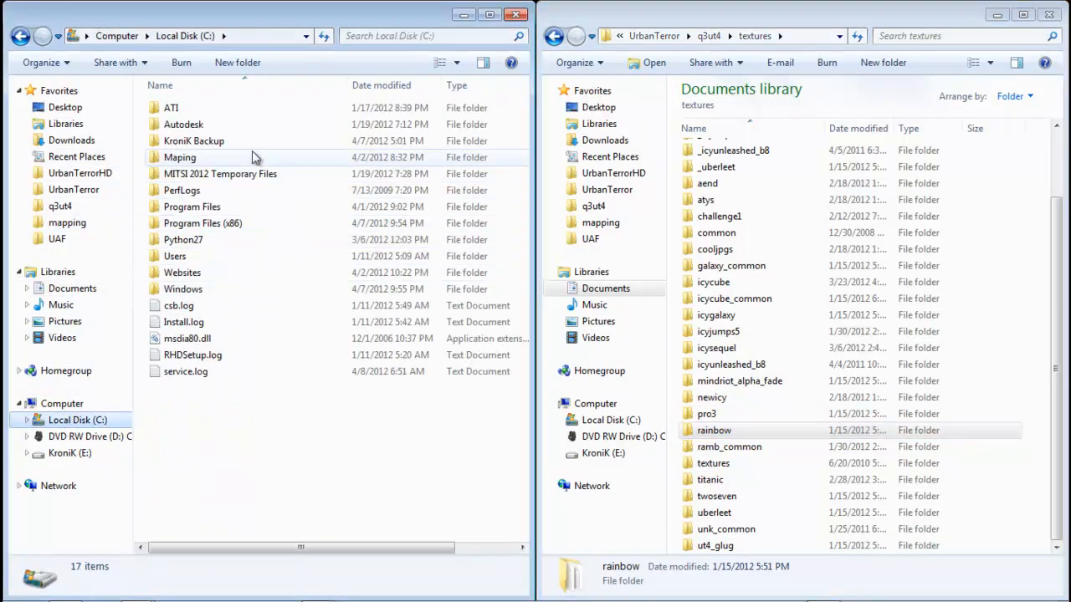
double_click(252, 156)
double_click(232, 107)
double_click(222, 108)
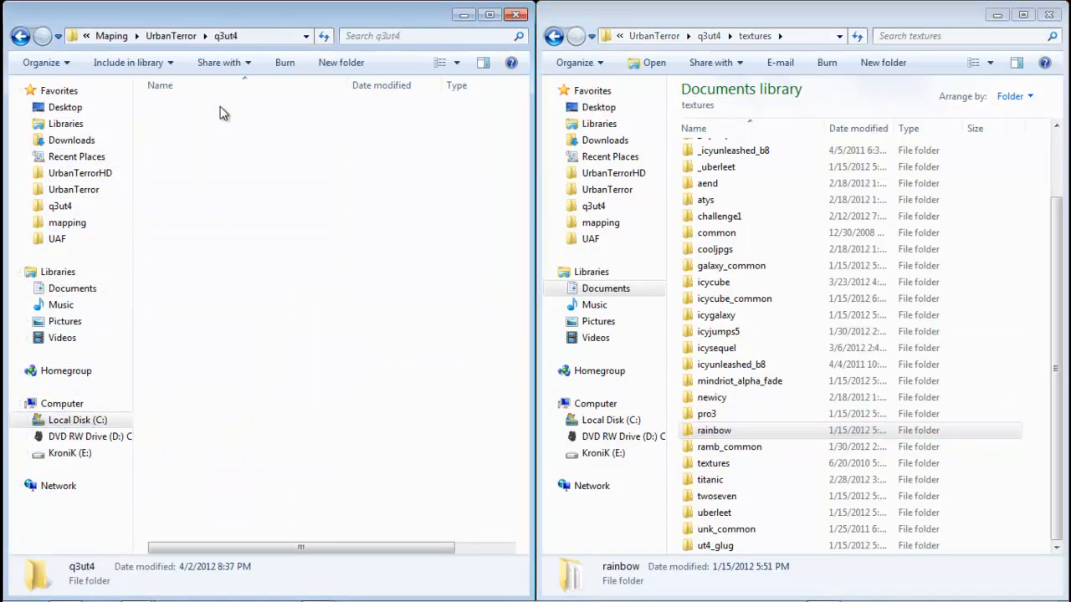
double_click(204, 241)
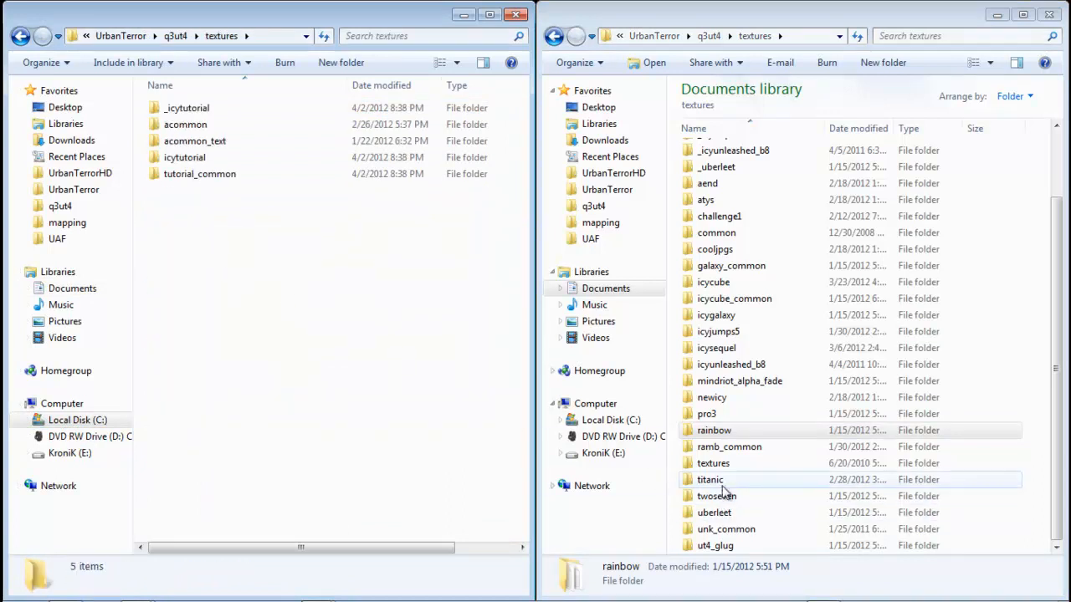
left_click_drag(714, 431, 414, 421)
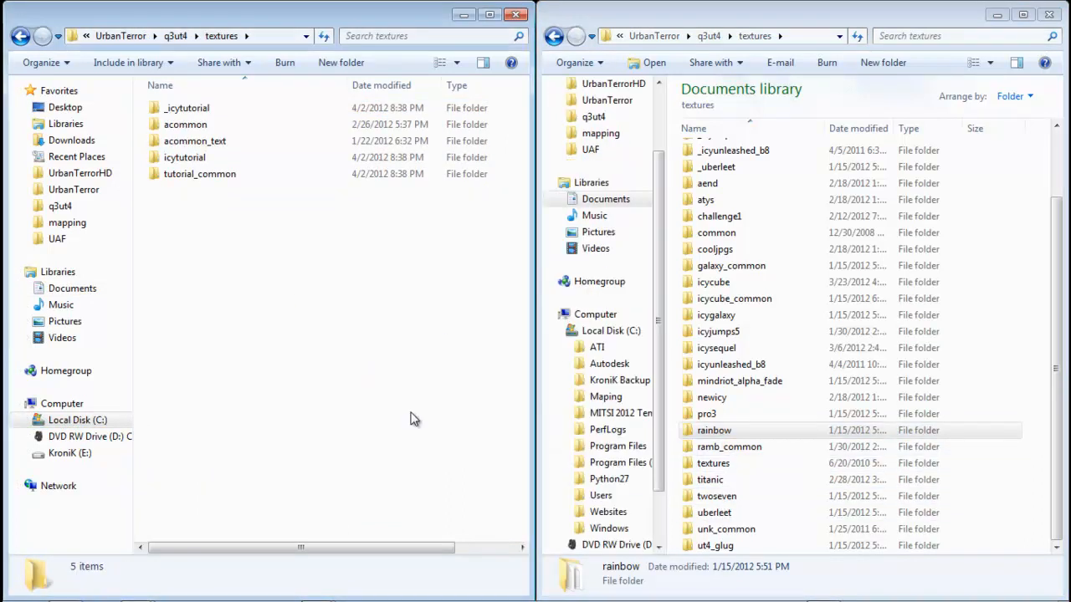
left_click(351, 392)
Move rainbow.shader from the Documents copy's scripts folder into the scripts folder of Maping\UrbanTerror\q3ut4
left_click(554, 36)
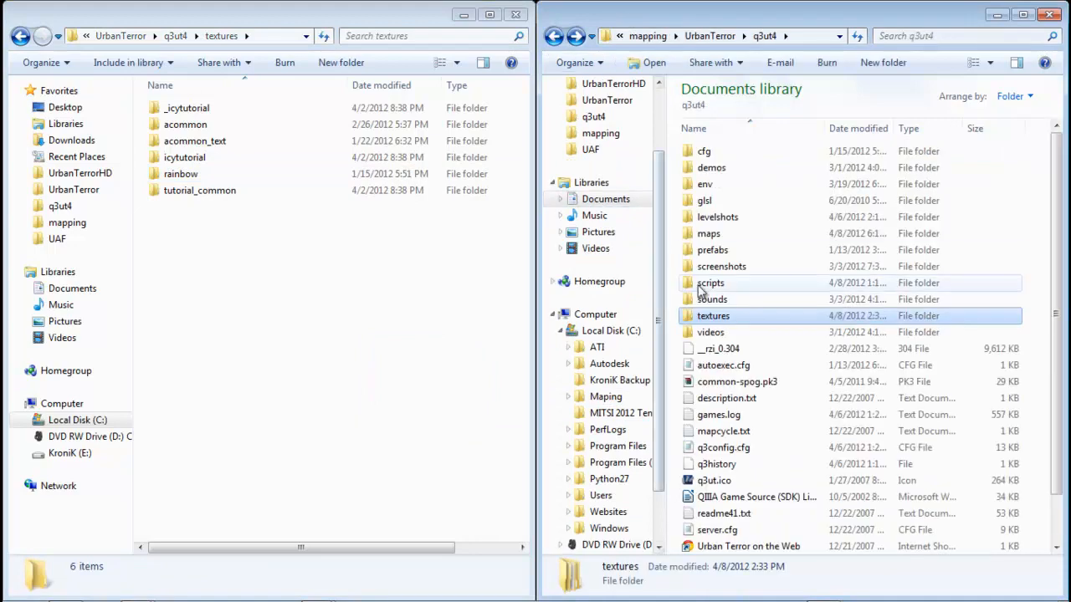
double_click(708, 284)
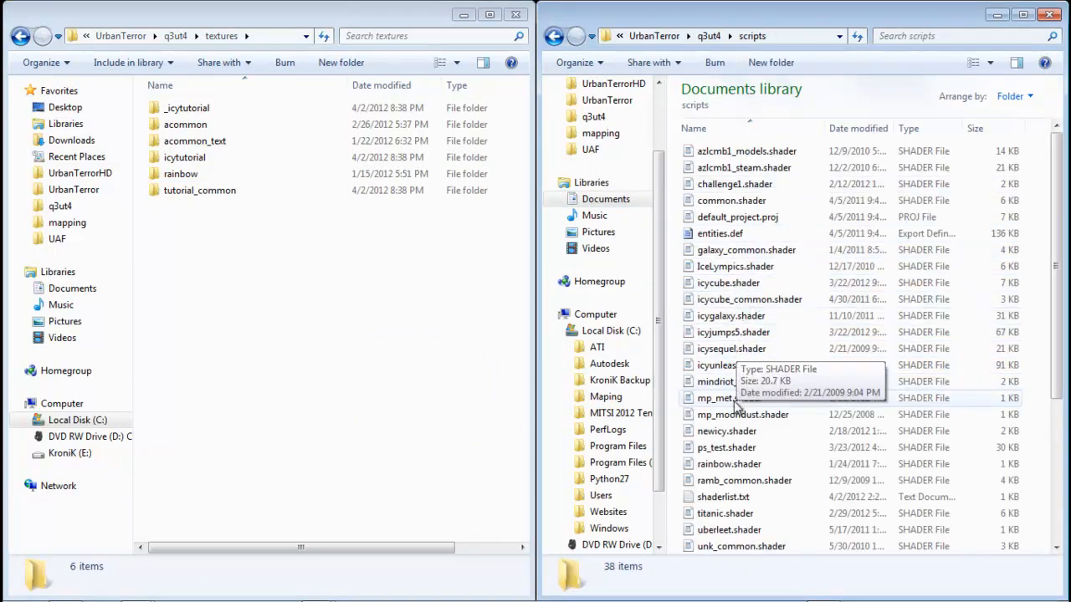
left_click(736, 465)
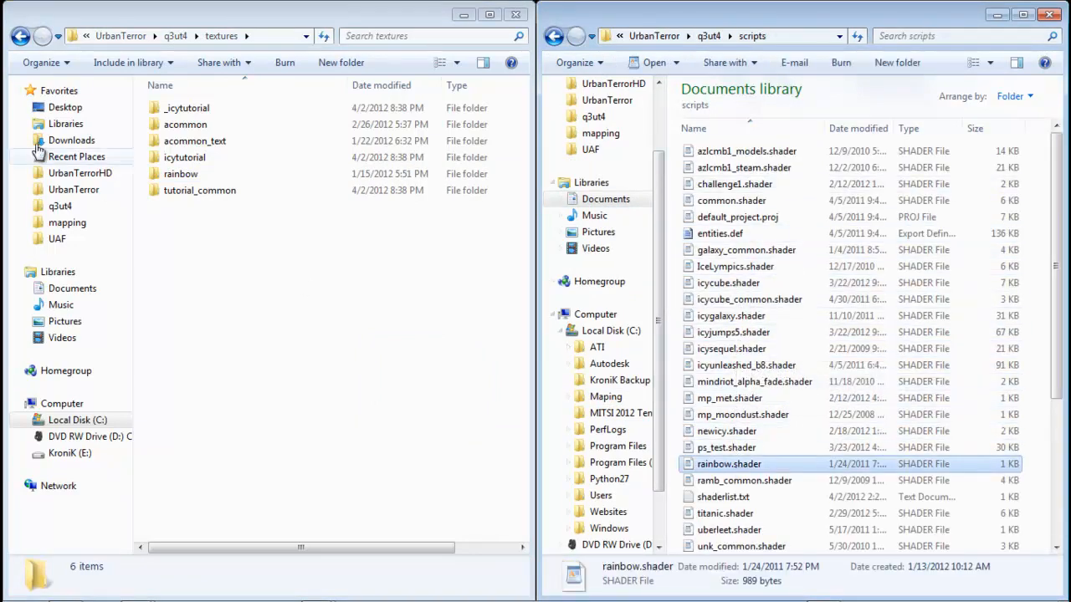
left_click(21, 36)
double_click(200, 226)
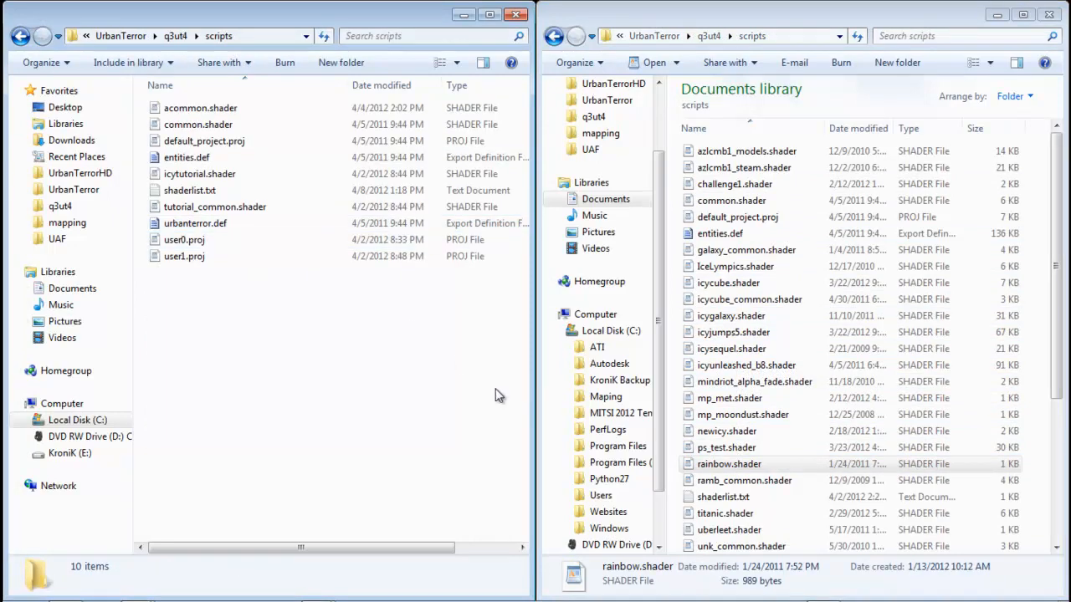
left_click_drag(716, 467, 336, 434)
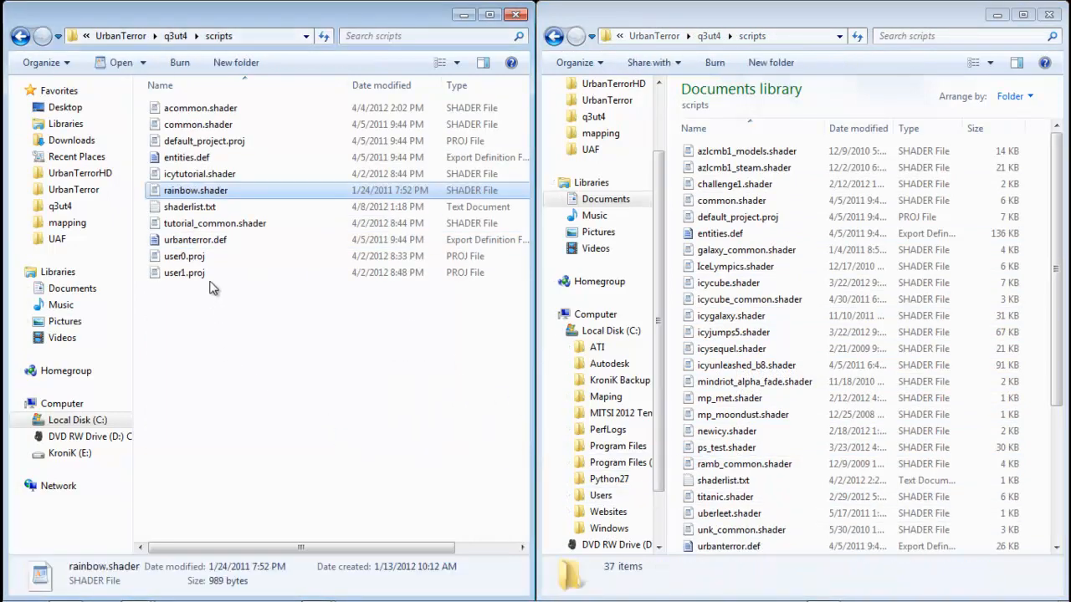
Add a rainbow line at the end of shaderlist.txt in the Maping scripts folder, then save and close the file
double_click(191, 206)
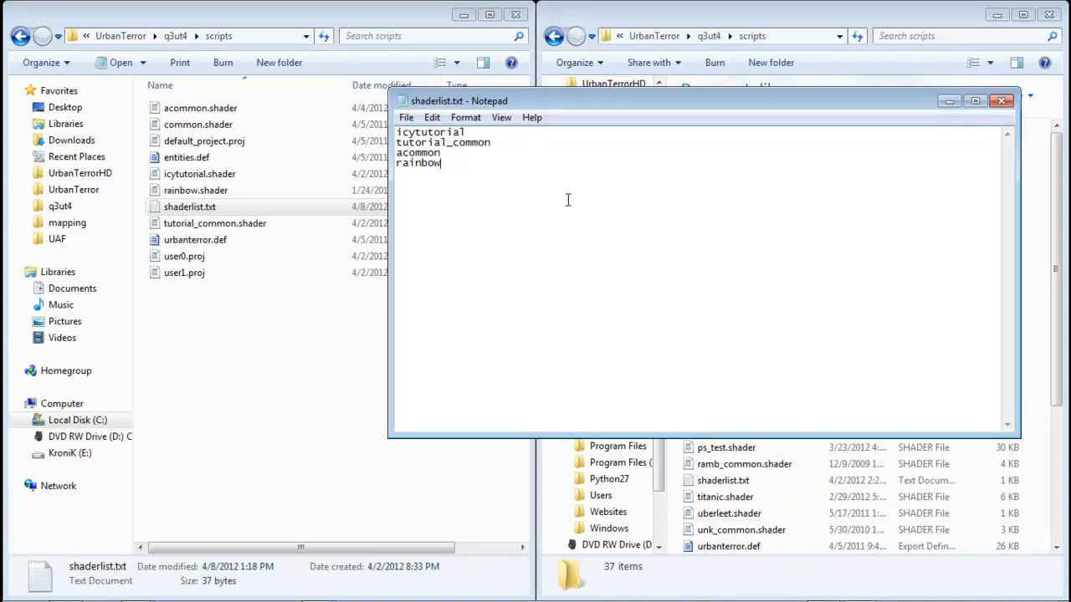
left_click(350, 295)
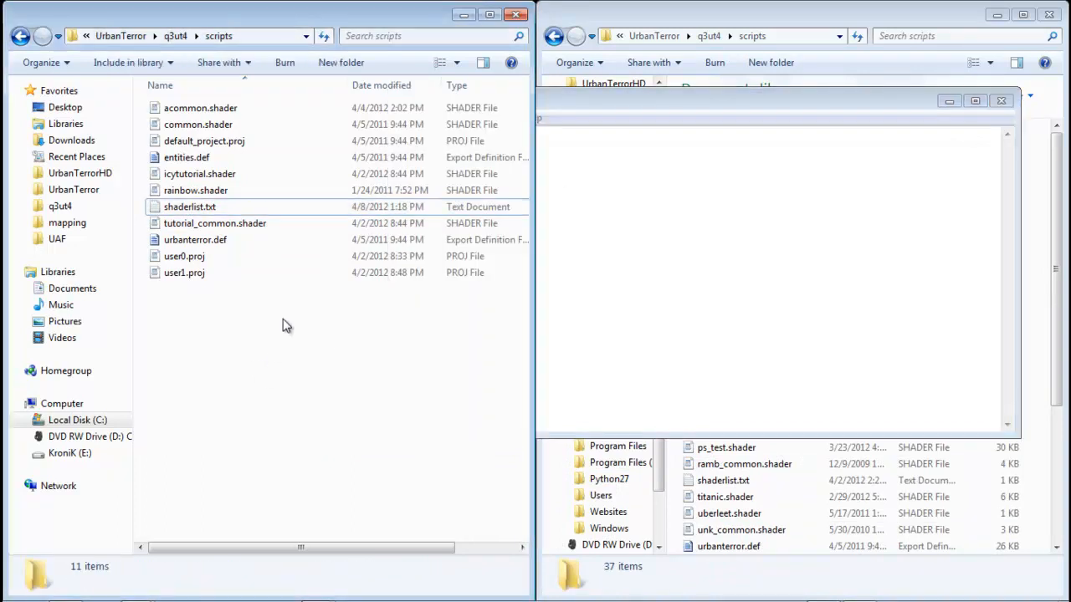
left_click(679, 298)
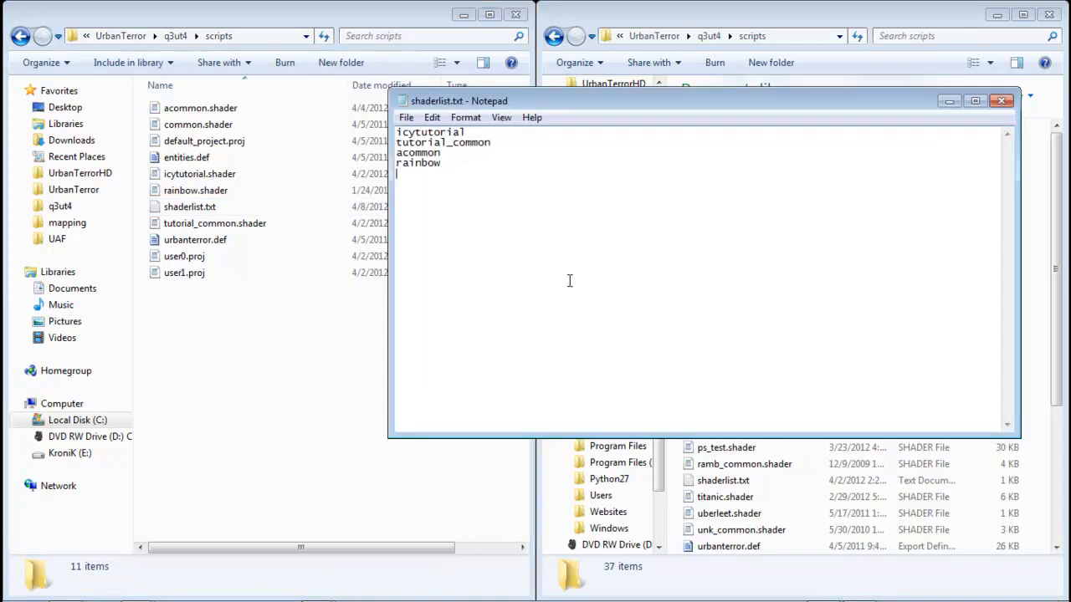
left_click(1002, 100)
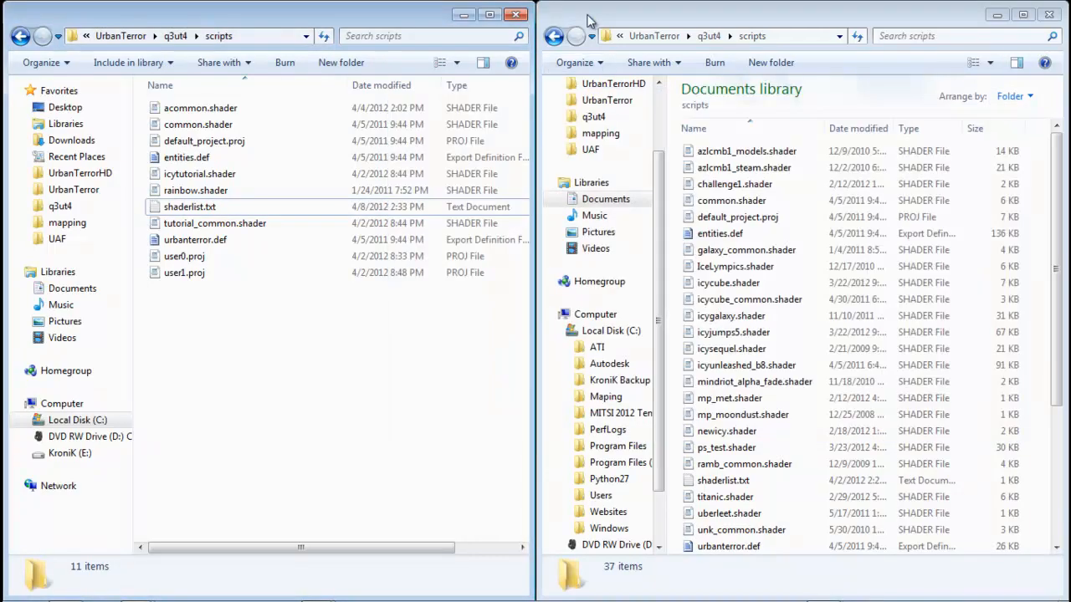
Close both folder windows and switch back to the map editor with part2.map
left_click(1048, 17)
left_click(515, 15)
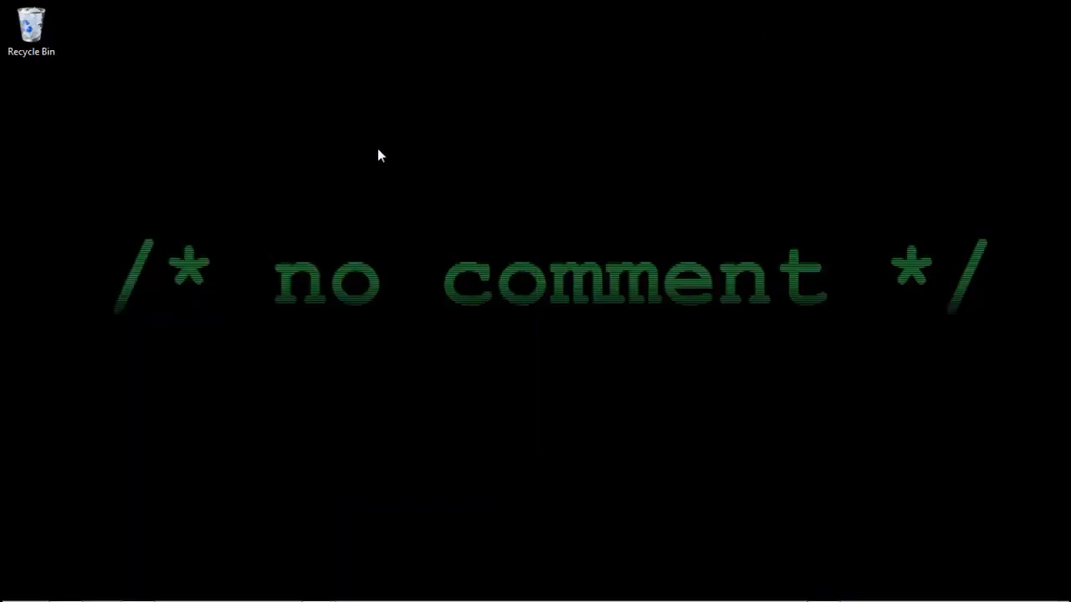
mouse_move(327, 599)
left_click(332, 562)
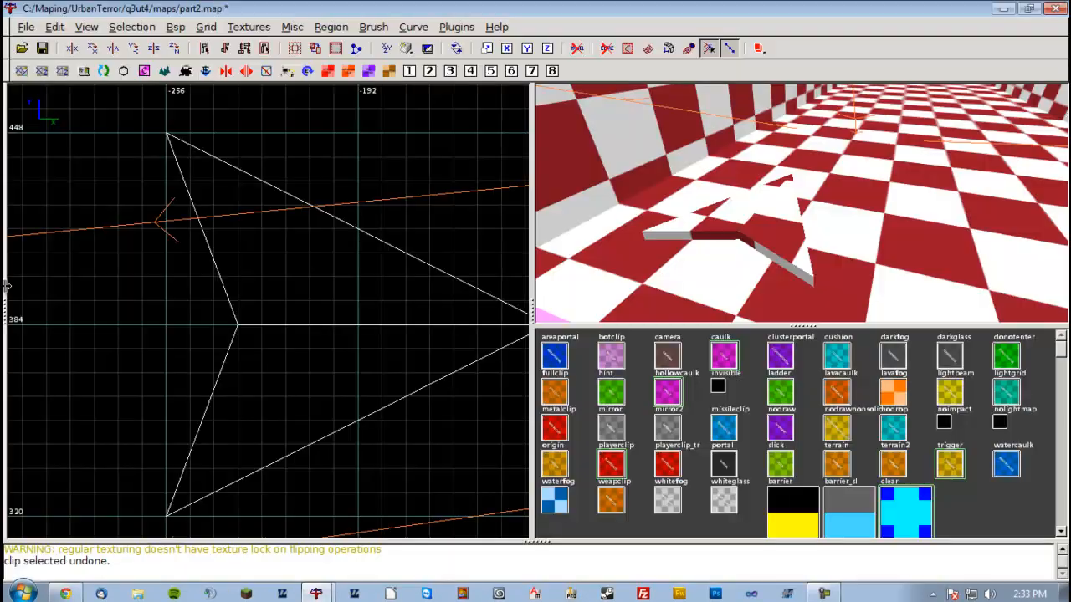
Flush and reload the shaders, and refresh the texture list by turning the shaderlist.txt only option off and on again
left_click(251, 27)
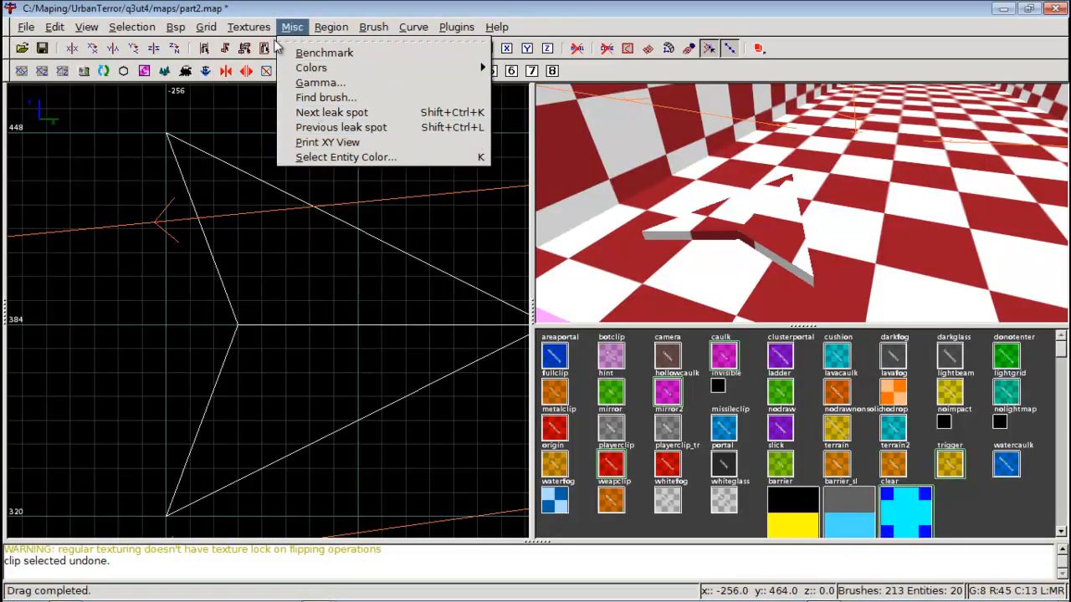
left_click(285, 104)
left_click(251, 28)
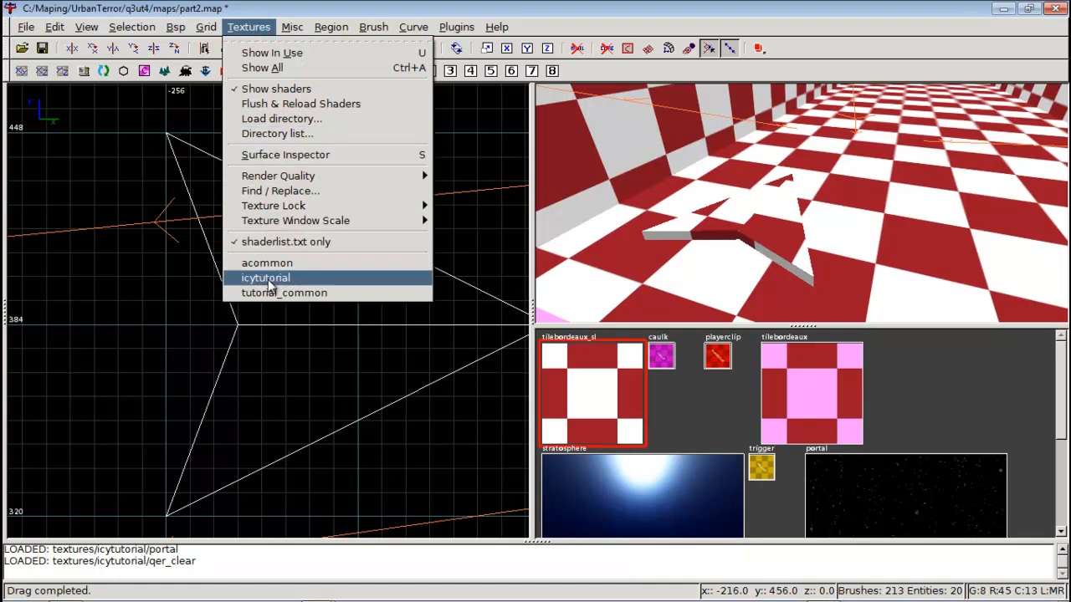
left_click(285, 242)
left_click(249, 27)
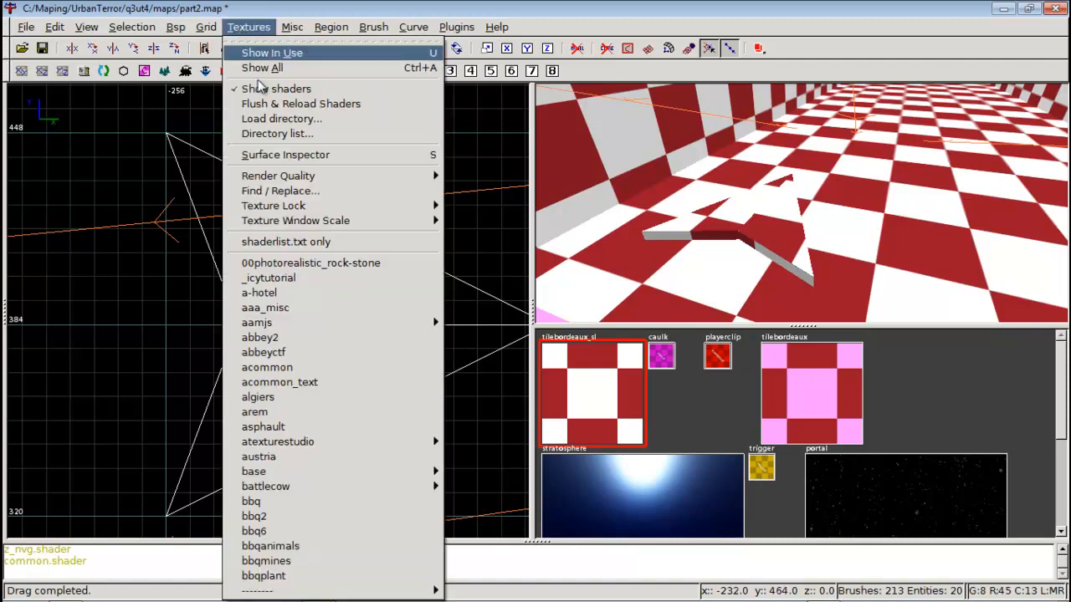
left_click(294, 242)
Load the rainbow texture set and browse its textures for the arrow marker
left_click(249, 27)
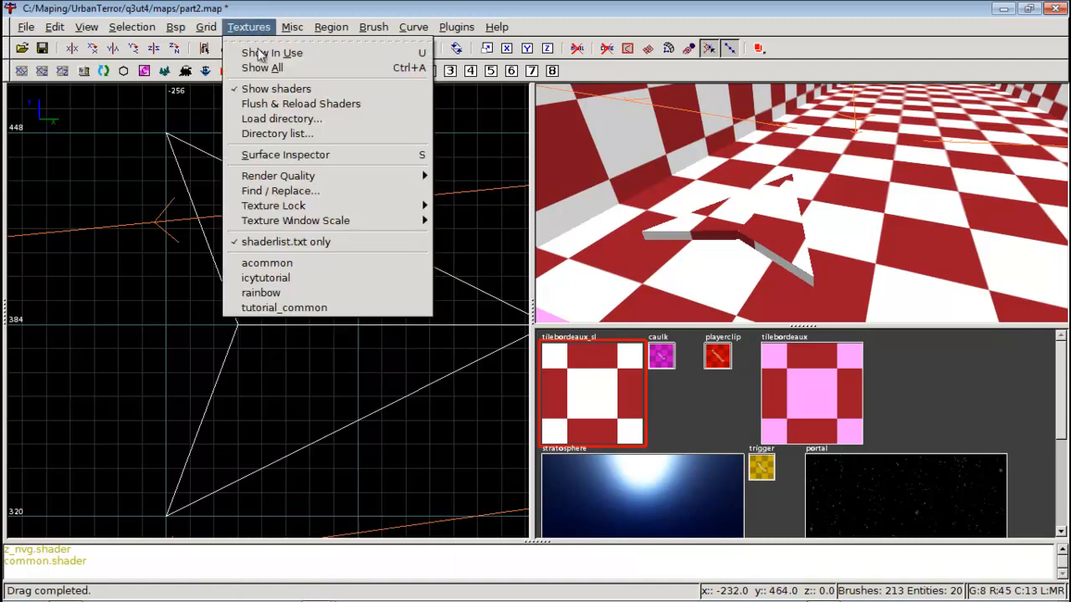
left_click(266, 293)
scroll(741, 422, "down", 6)
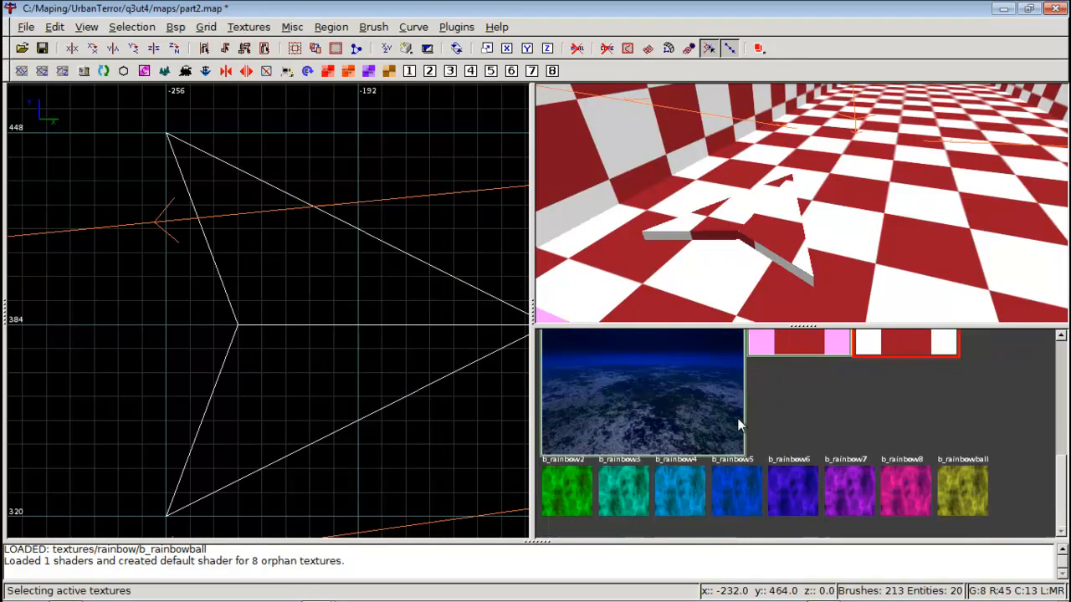
scroll(738, 420, "up", 4)
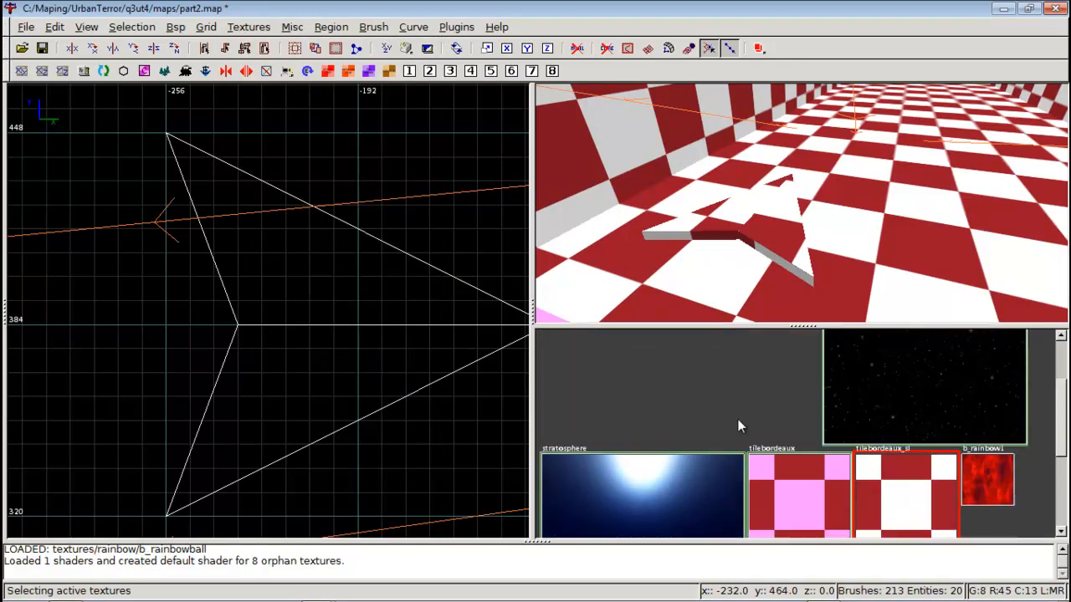
Apply the b_rainbow1 texture to both halves of the arrow and check it in the 3D view
left_click(759, 224, "shift")
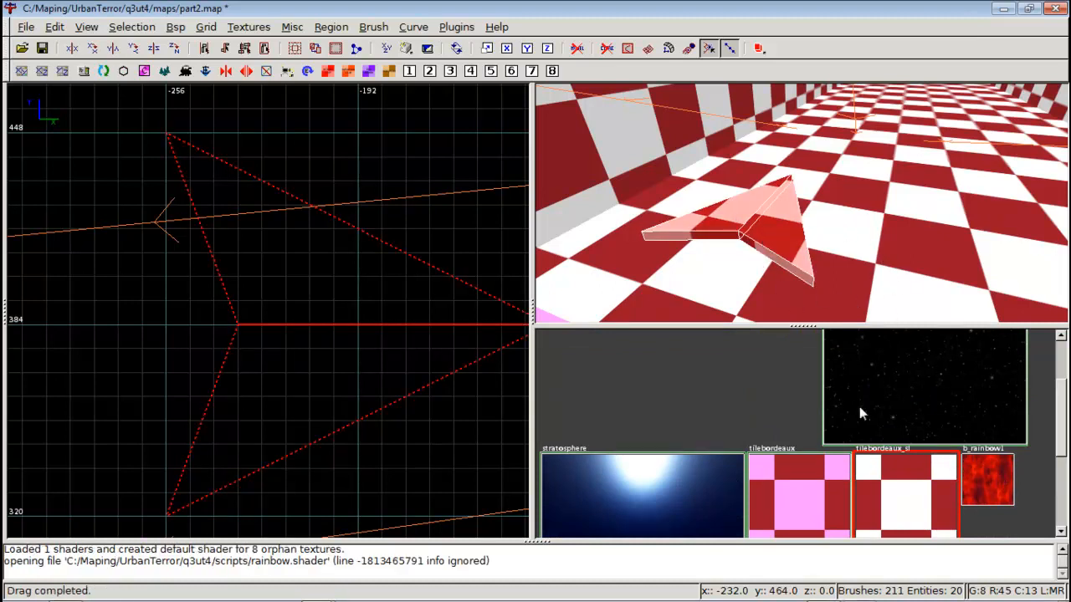
left_click(988, 476)
key("Escape")
right_click(830, 278)
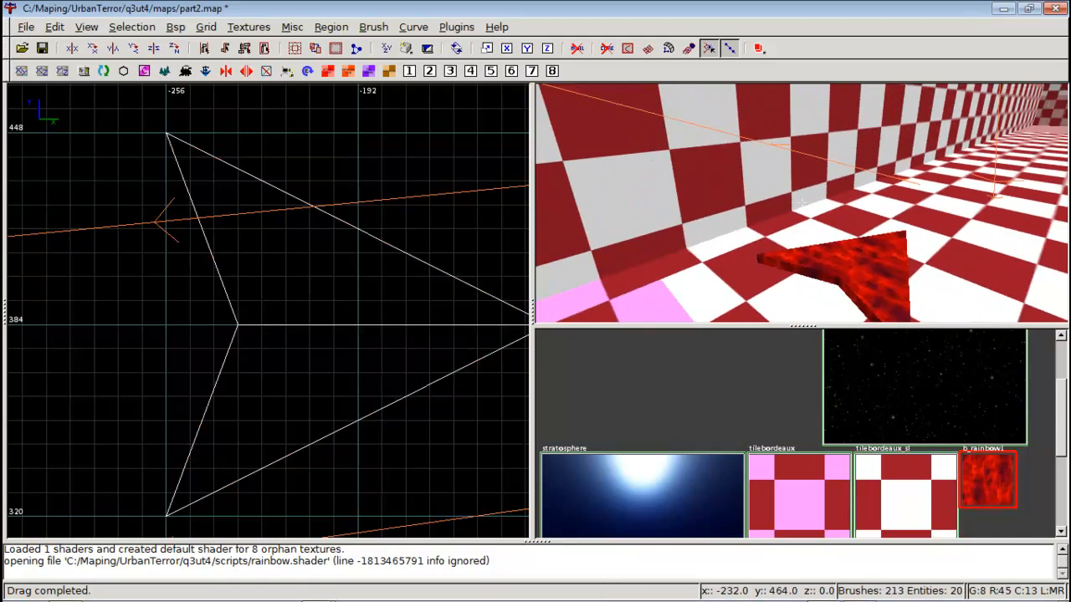
key("Up")
right_click(865, 222)
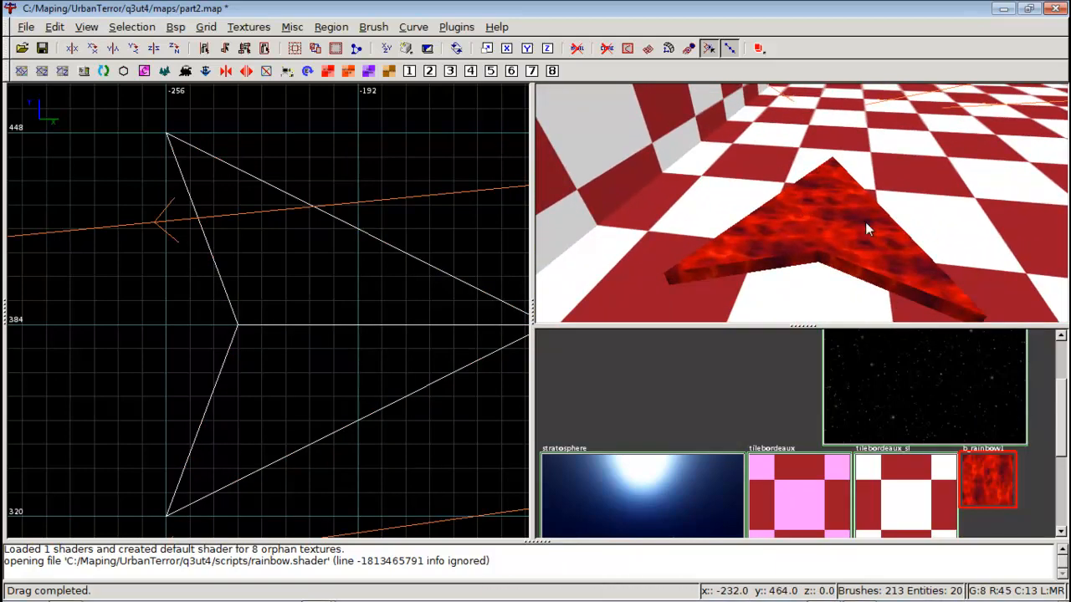
Temporarily hide the arrow half between y 320 and 384 and apply the trigger texture to the other half's inner face
left_click(851, 216, "shift")
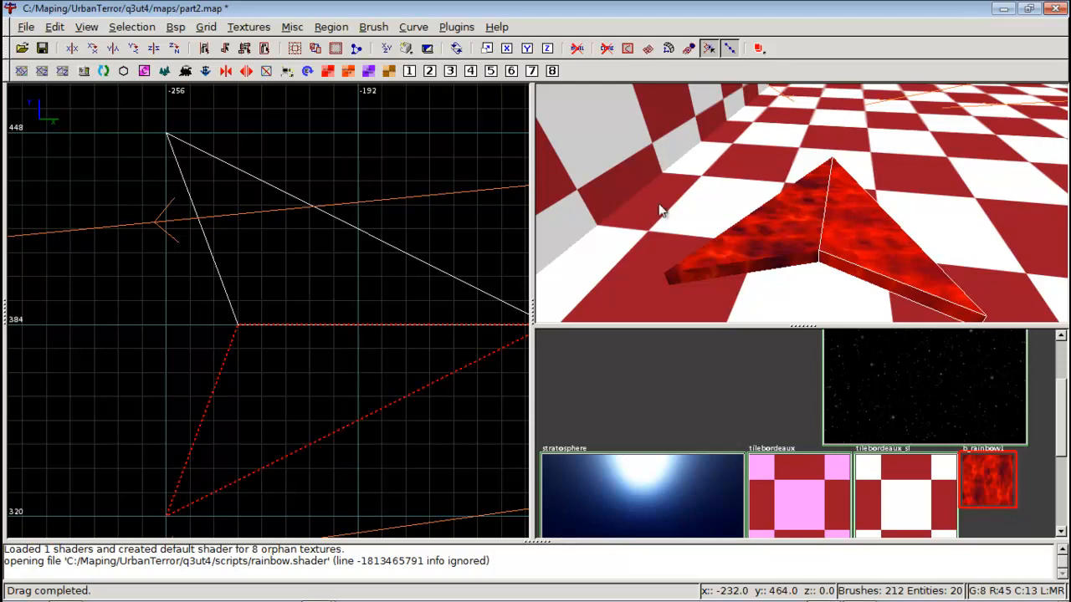
key("BackSpace")
right_click(828, 251)
key("Up")
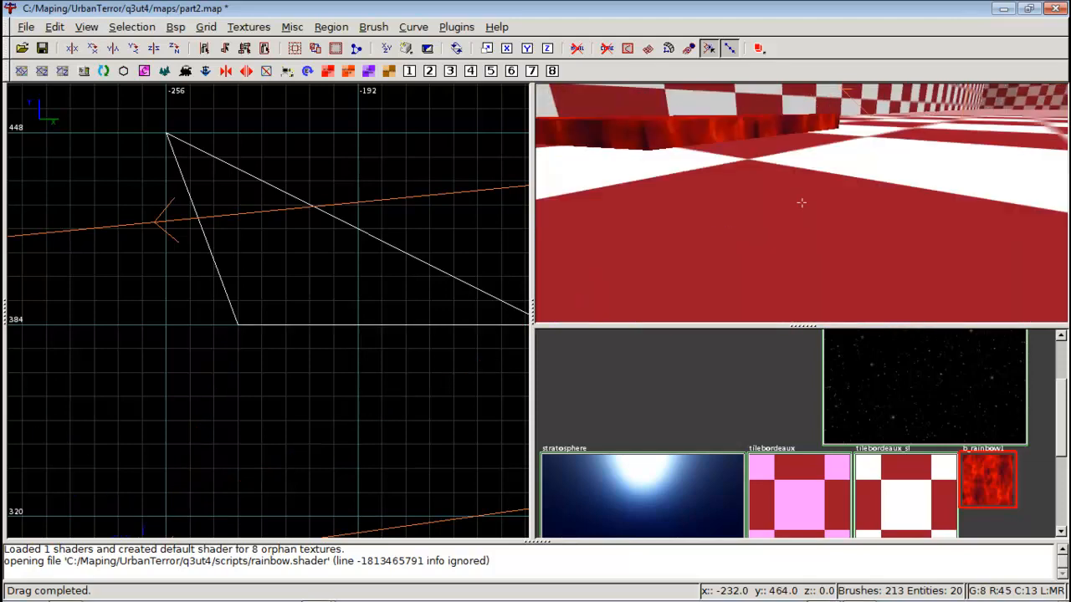
right_click(801, 203)
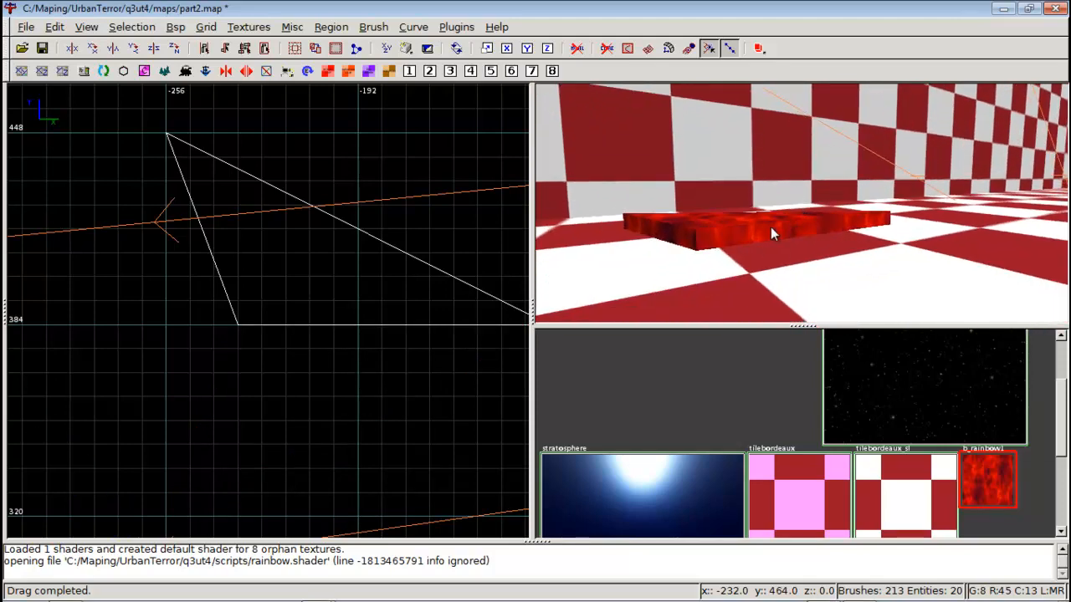
scroll(775, 425, "up", 2)
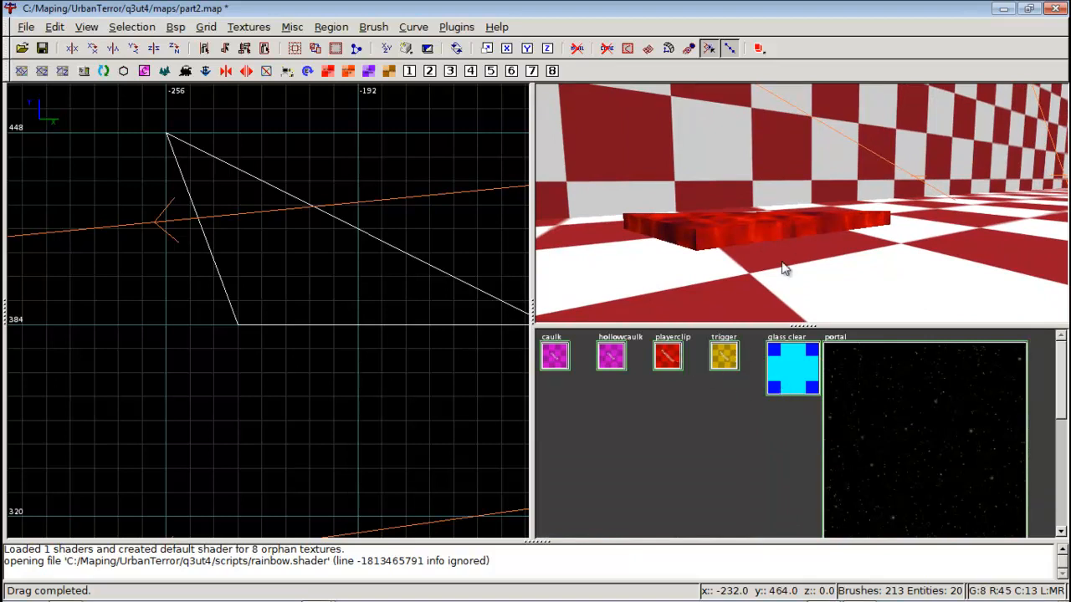
left_click(723, 357)
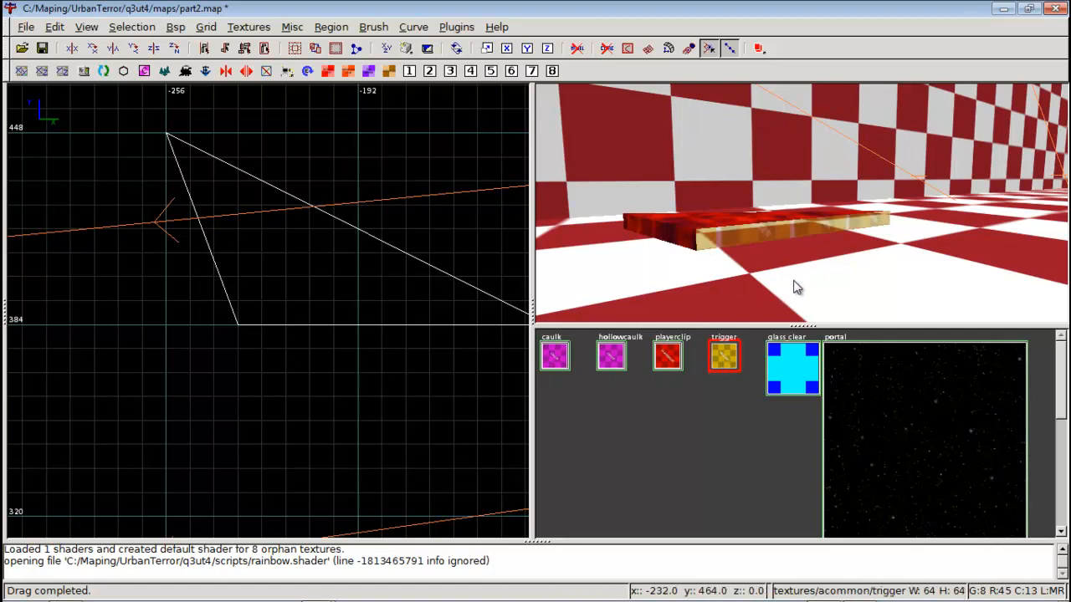
key("shift+h")
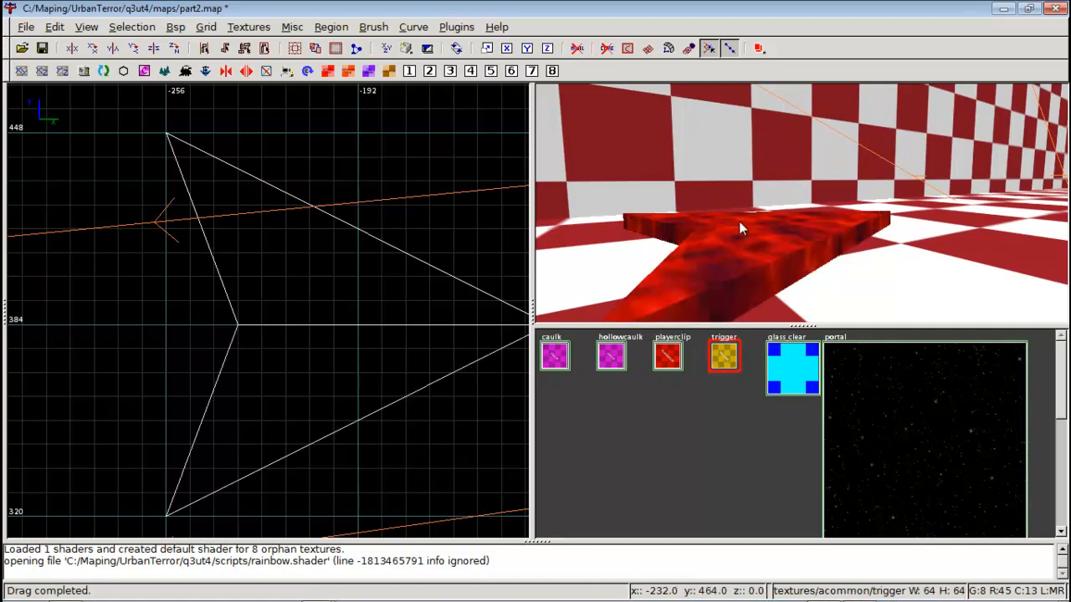
Hide the arrow half between y 384 and 448 and apply the trigger texture to the remaining half's inner face
left_click(693, 219, "shift")
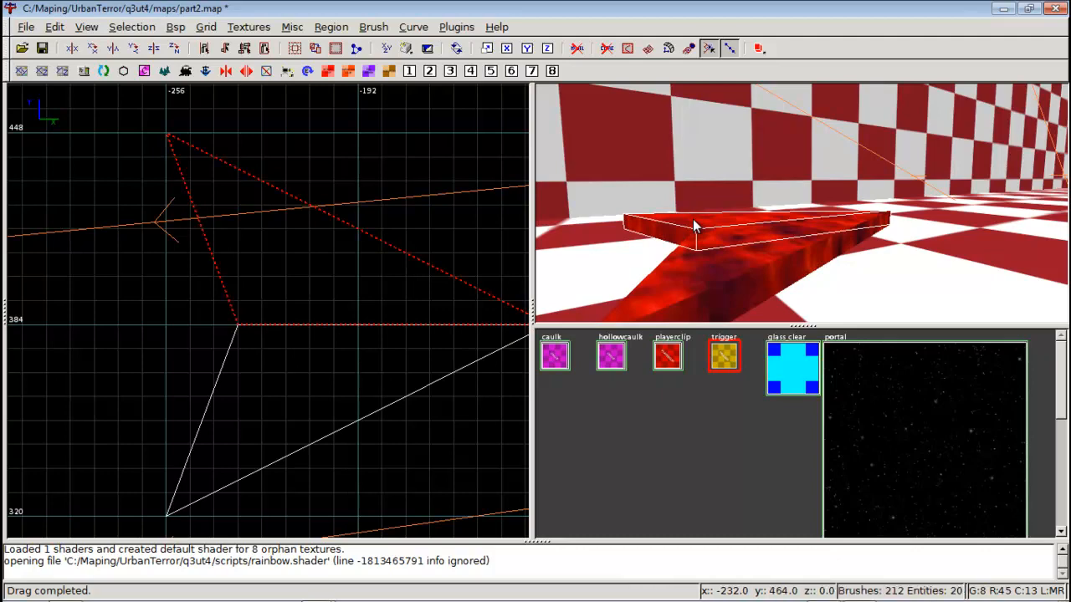
key("h")
right_click(692, 219)
right_click(801, 203)
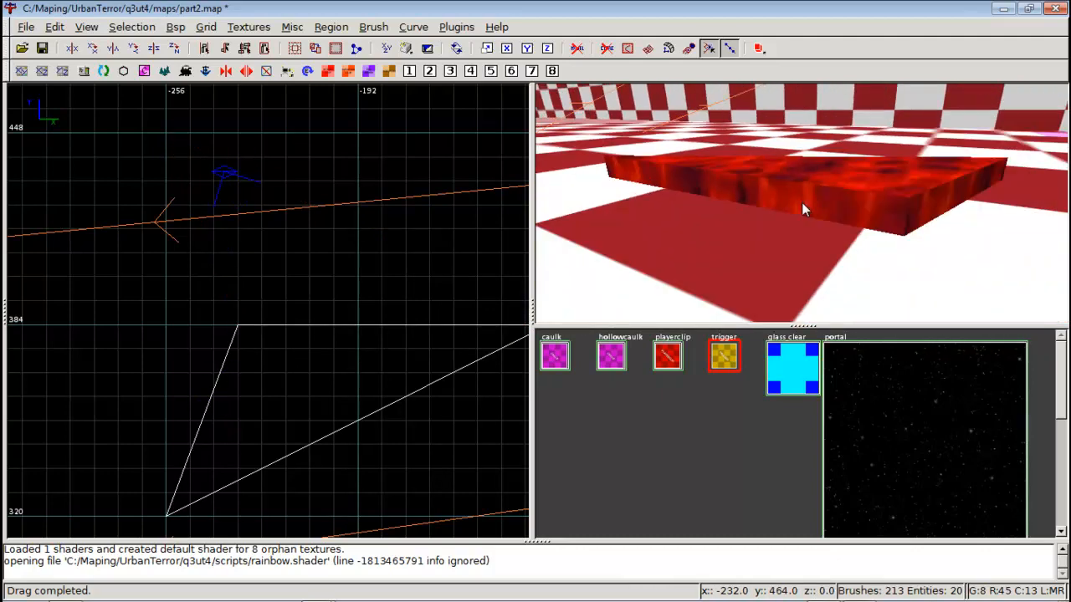
middle_click(815, 202)
scroll(758, 409, "up", 3)
left_click(724, 357)
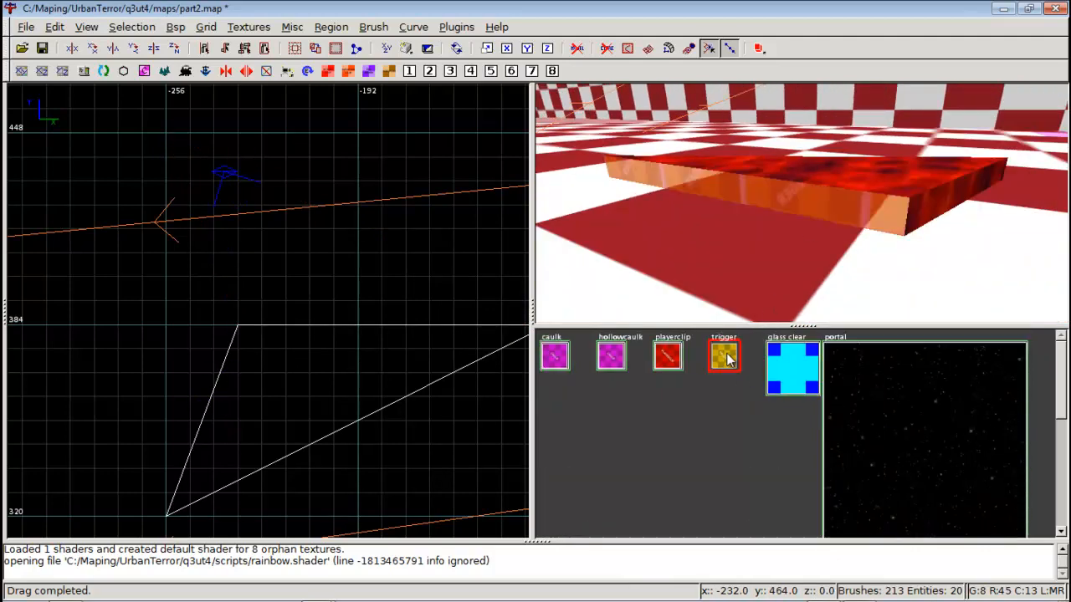
key("Escape")
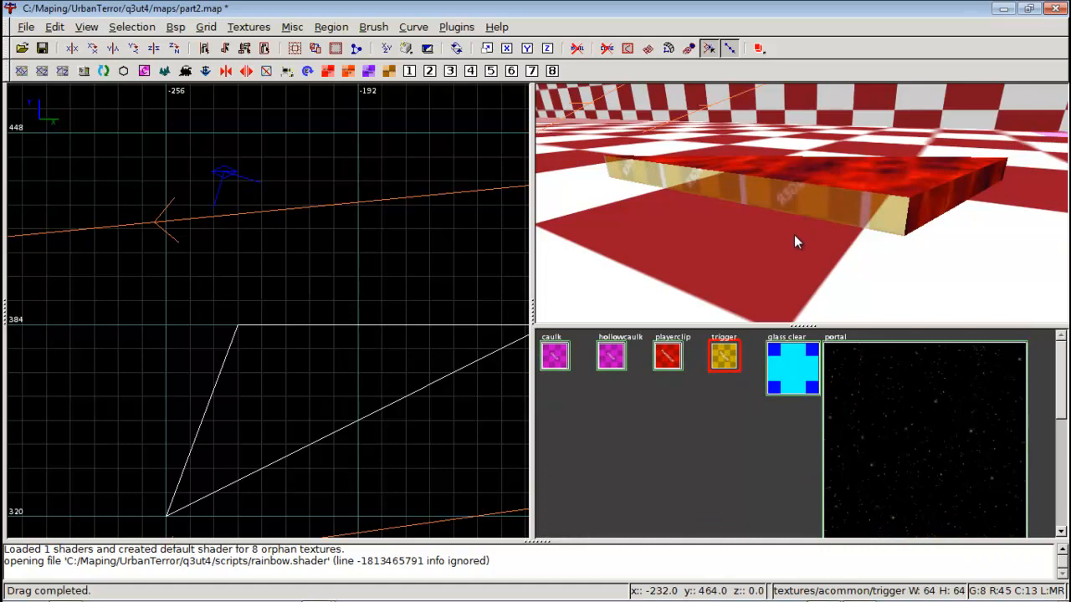
Show the hidden arrow half again and check the complete arrow from several angles in the 3D view
right_click(794, 234)
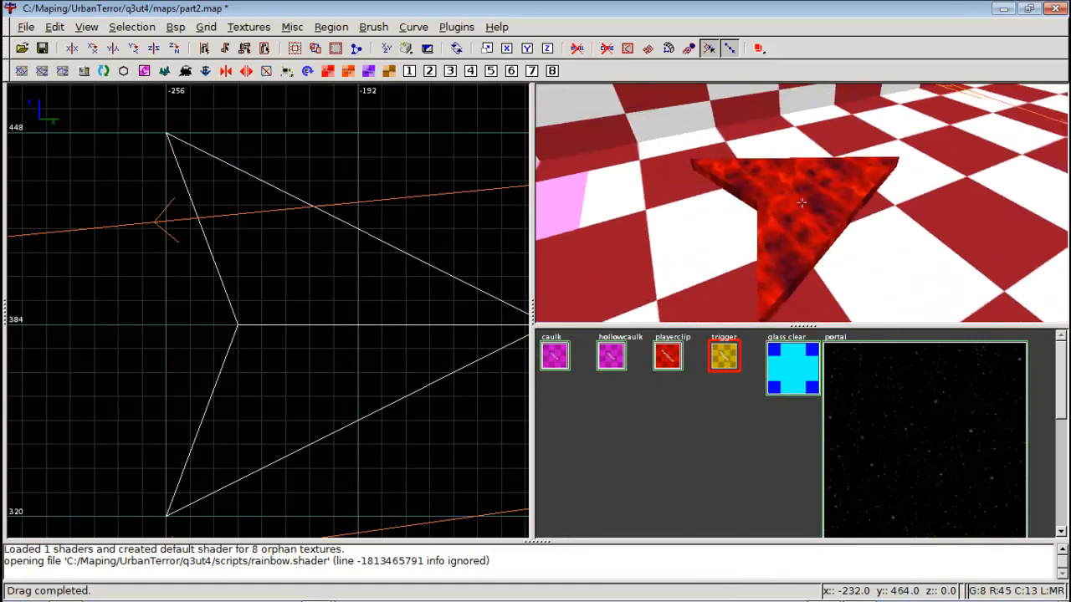
key("Left")
key("Up")
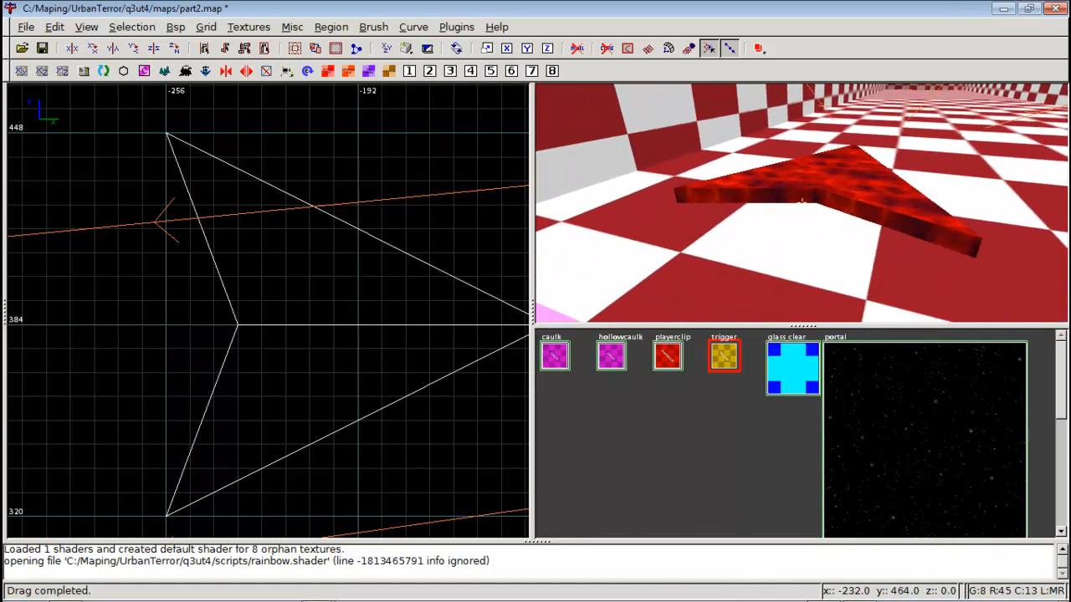
key("Down")
key("Right")
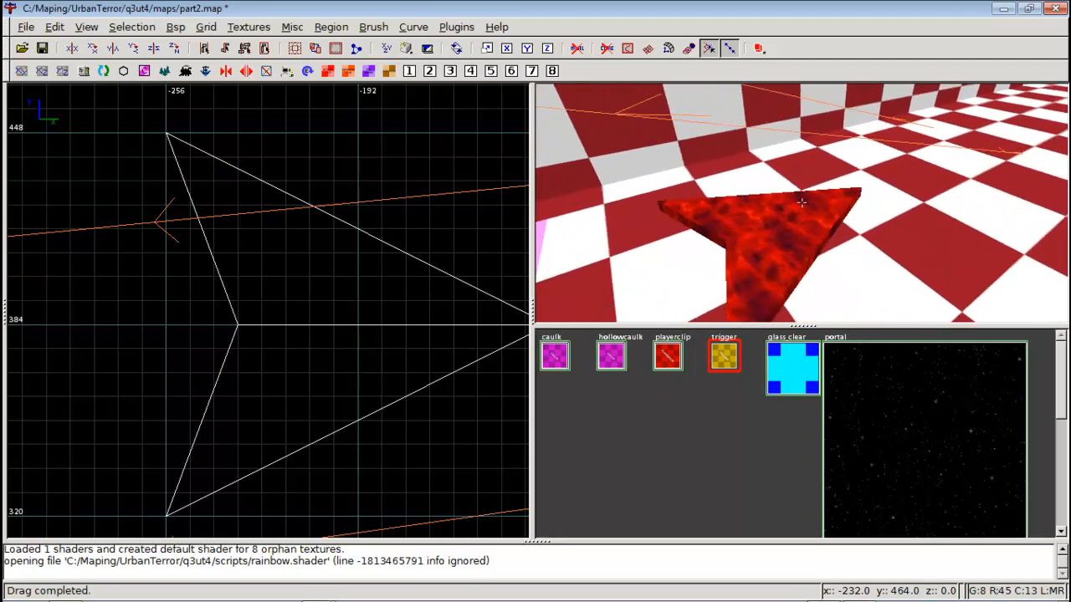
right_click(803, 203)
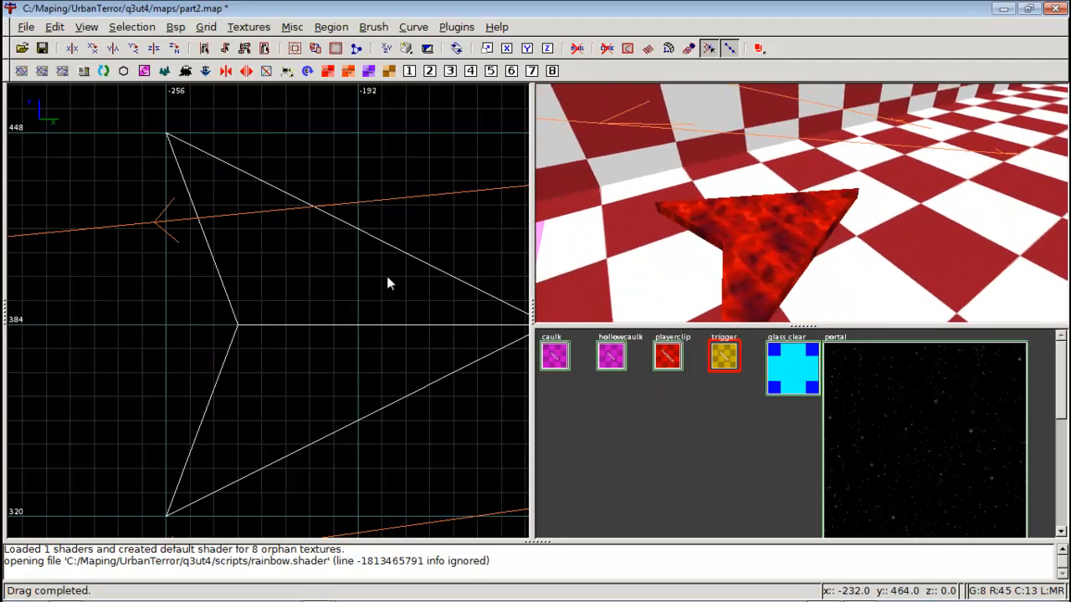
Draw a 128 by 64 by 8 trigger brush over the arrow half between y 384 and 448 and clip it along the outer edge
scroll(387, 285, "down", 3)
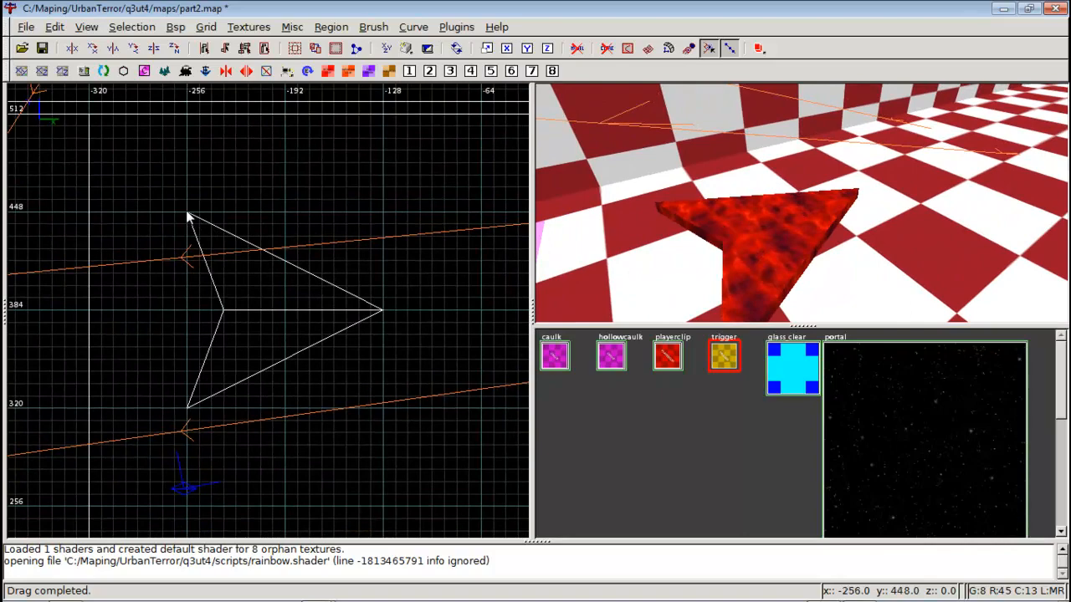
mouse_move(187, 212)
left_mouse_down()
mouse_move(237, 313)
mouse_move(304, 387)
mouse_move(359, 418)
mouse_move(389, 408)
mouse_move(379, 311)
left_mouse_up()
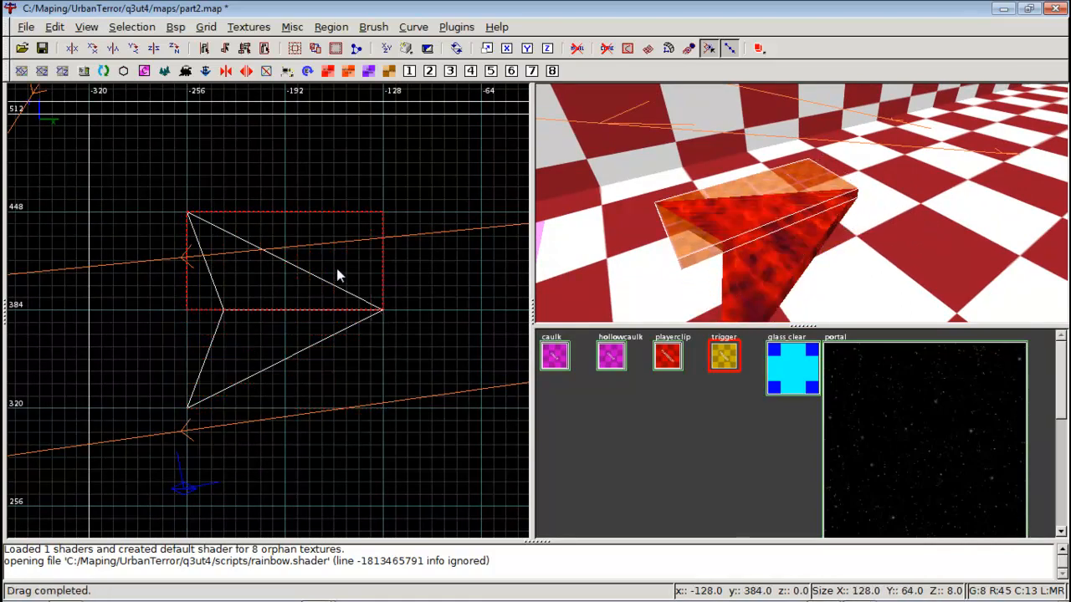
right_click_drag(329, 263, 382, 287)
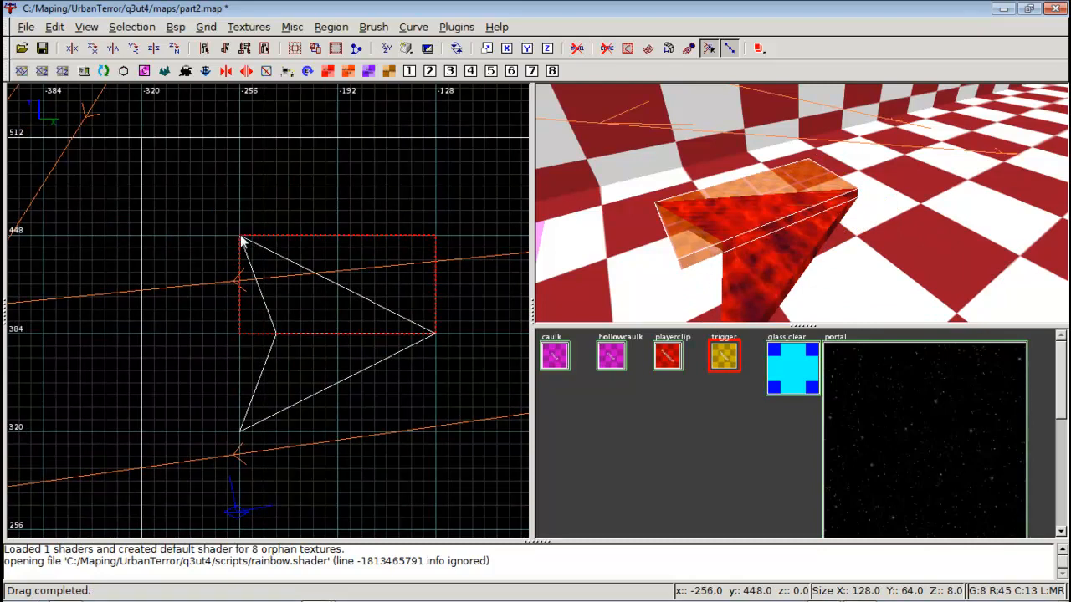
left_click(435, 333)
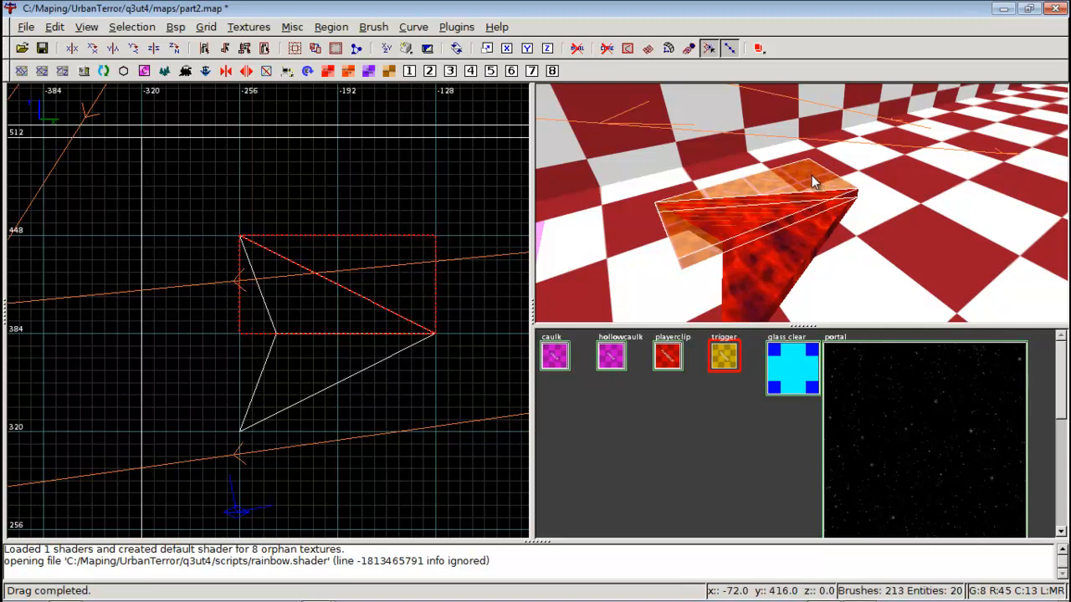
key("Escape")
left_click(812, 174, "shift")
key("BackSpace")
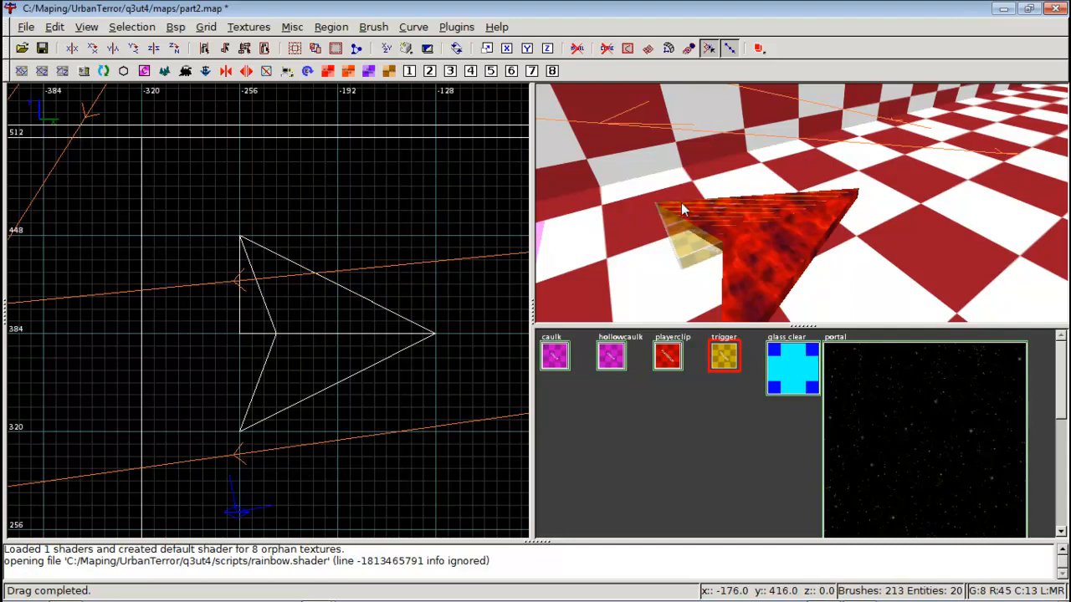
Duplicate the triangular trigger brush, flip the copy along the Y axis and place it over the other arrow half
left_click(678, 248, "shift")
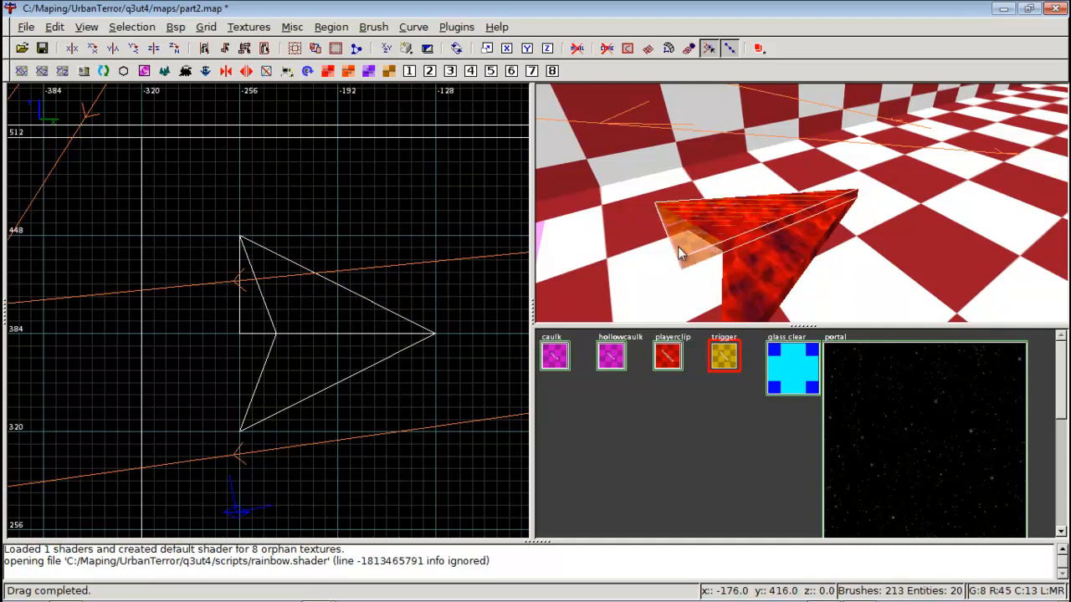
left_click(113, 48)
left_click(72, 47)
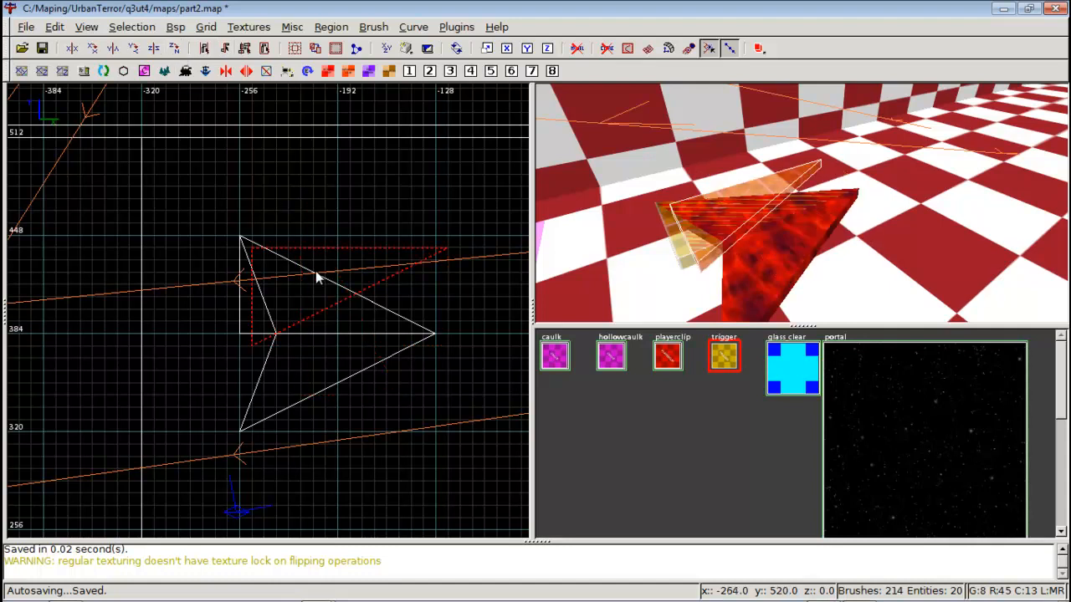
left_click_drag(284, 282, 272, 359)
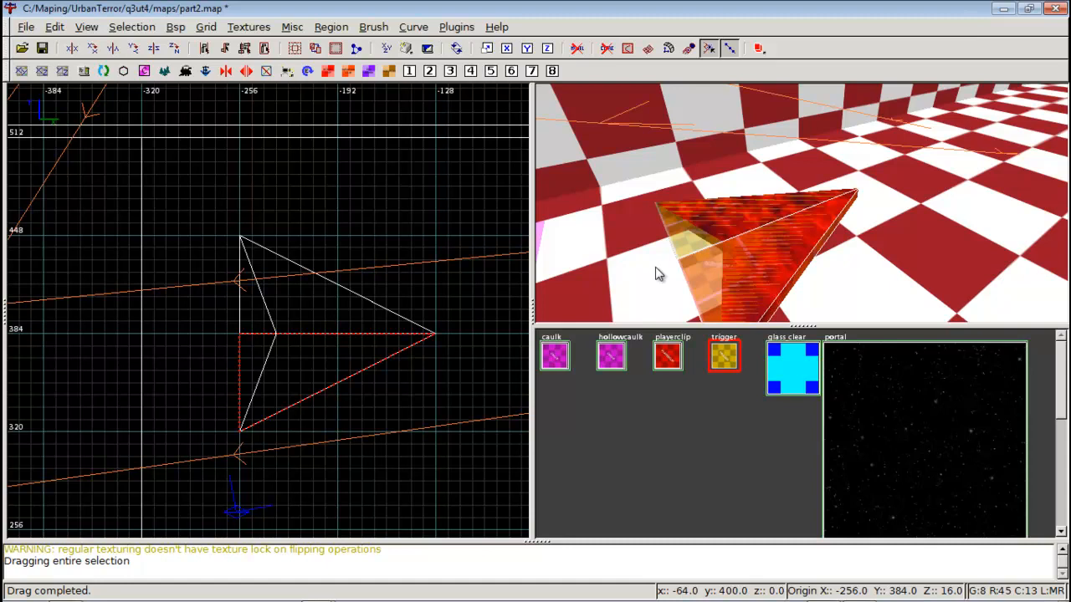
Delete both triangular trigger brushes covering the arrow halves
key("Escape")
left_click(702, 247, "shift")
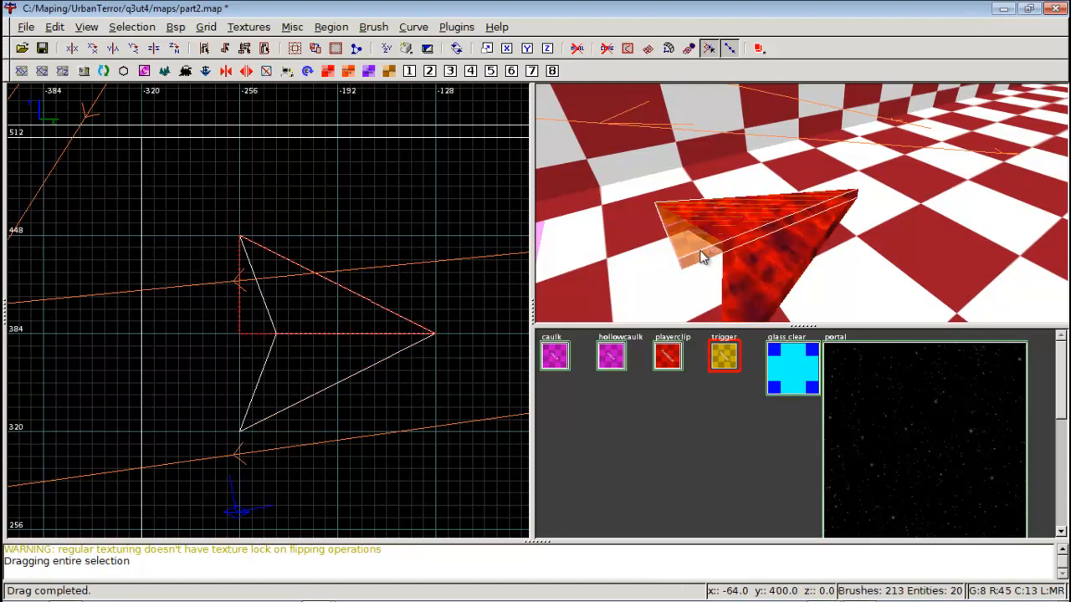
key("BackSpace")
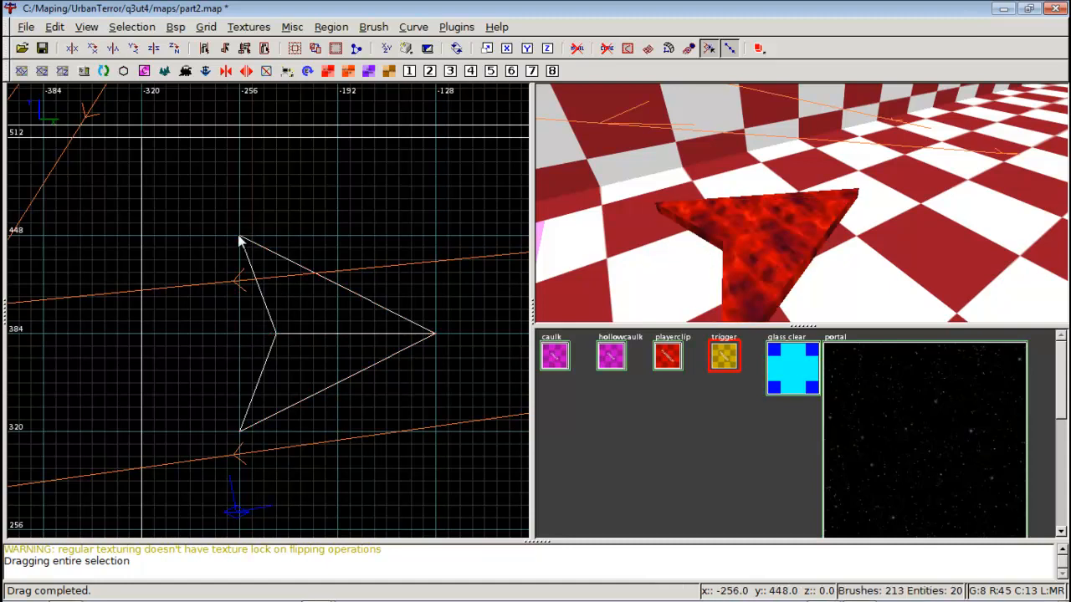
Draw one 128 by 128 by 8 trigger brush over the whole arrow and clip it to a triangle along both outer edges
mouse_move(240, 238)
left_mouse_down()
mouse_move(352, 402)
mouse_move(436, 445)
left_mouse_up()
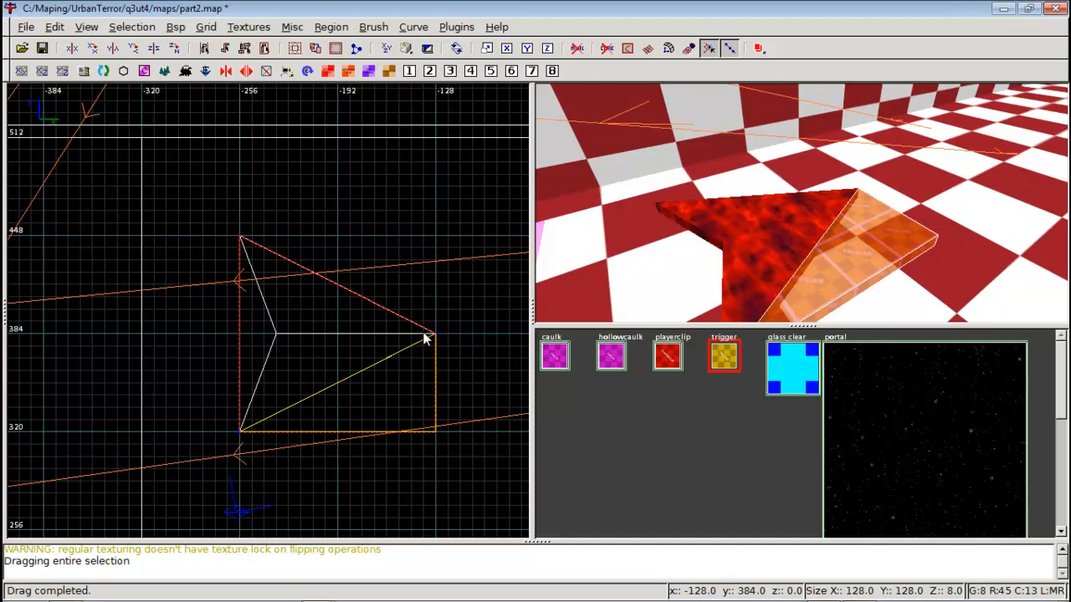
key("ctrl+Return")
key("Return")
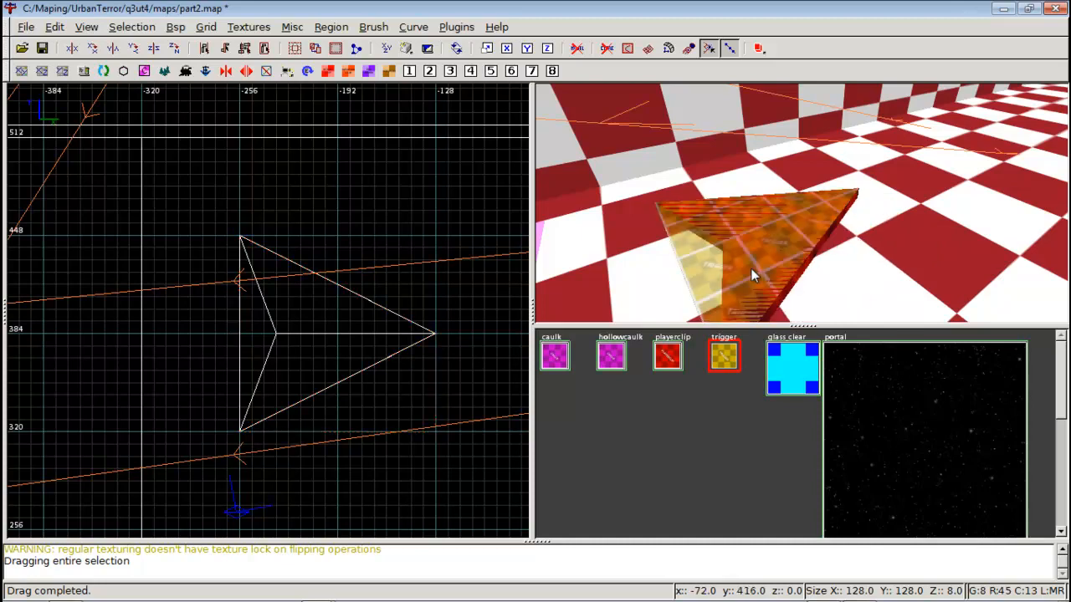
key("Escape")
Convert the triangular trigger brush over the arrow into a trigger_multiple entity
right_click(753, 249)
key("Left")
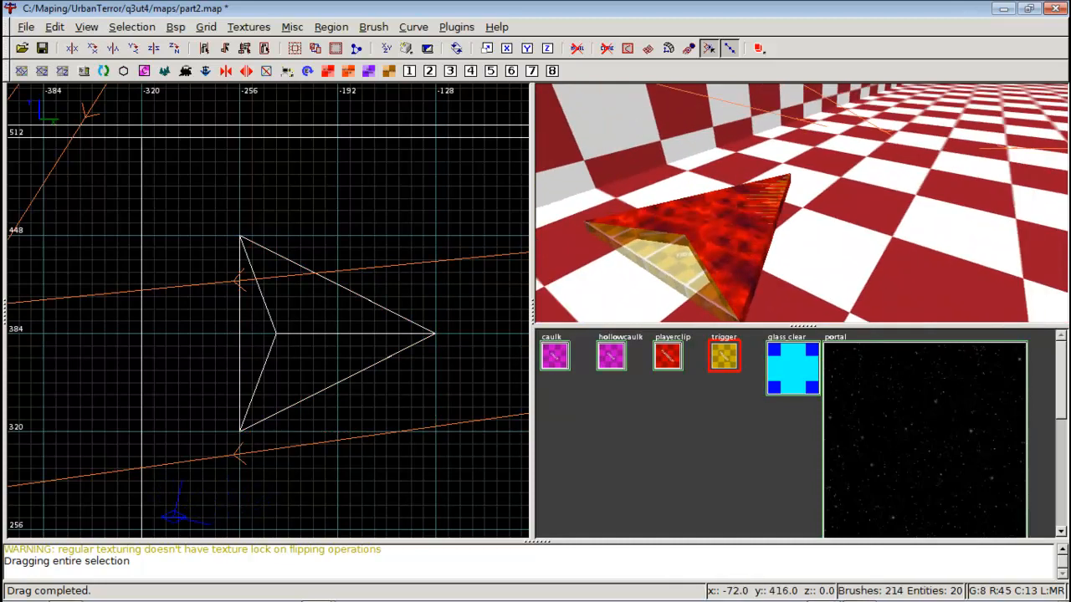
right_click(803, 203)
left_click(813, 183, "shift")
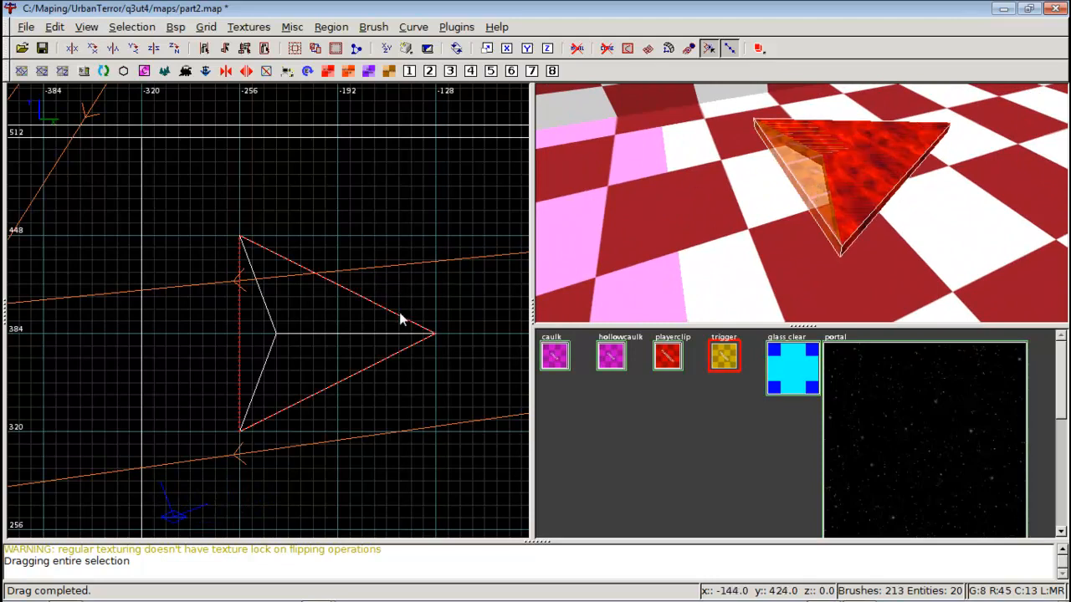
right_click_drag(399, 313, 303, 285)
right_click_drag(220, 313, 227, 303)
right_click(227, 303)
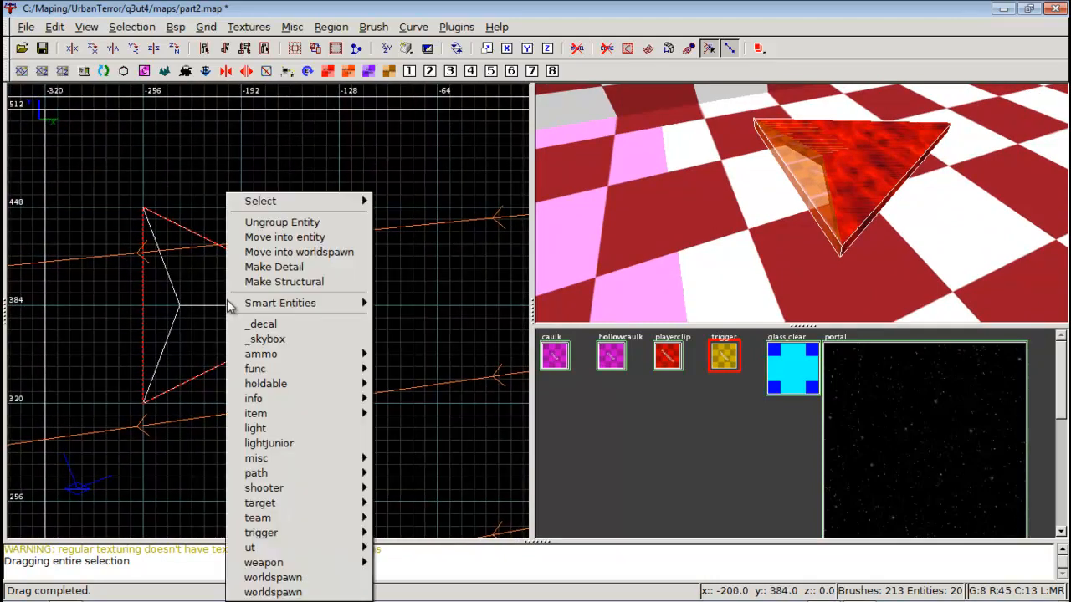
mouse_move(352, 533)
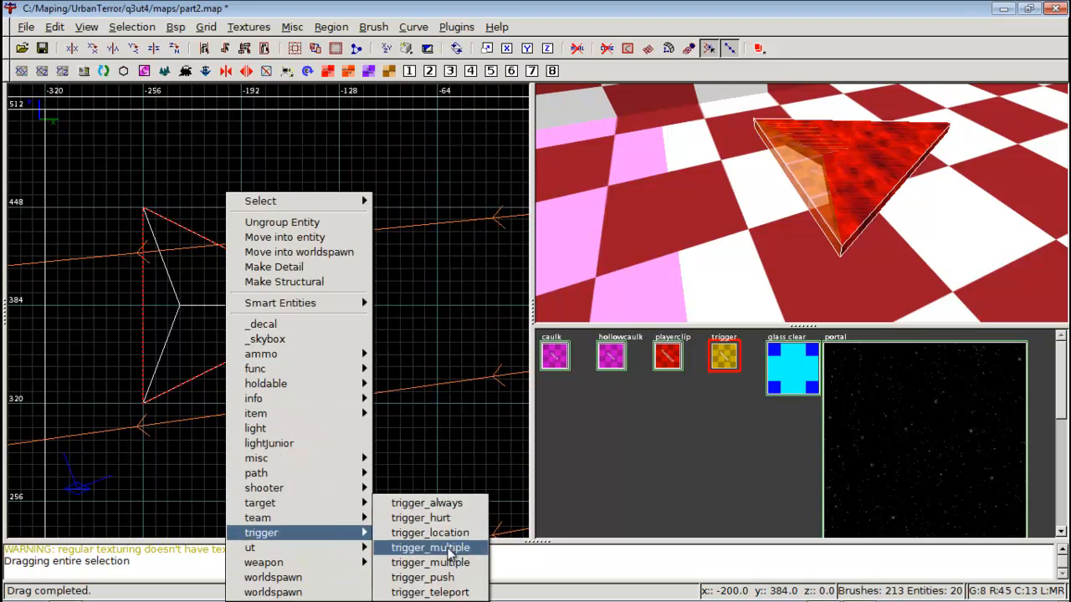
left_click(449, 549)
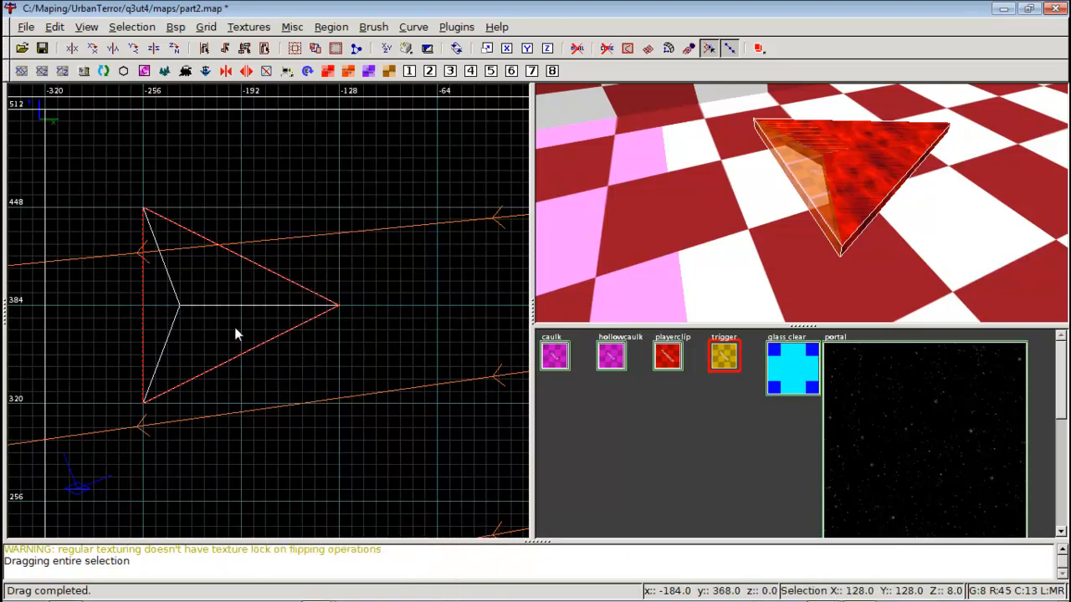
Give the trigger_multiple entity the key target with the value boost1 and deselect it
key("n")
left_click_drag(104, 230, 44, 220)
type("target")
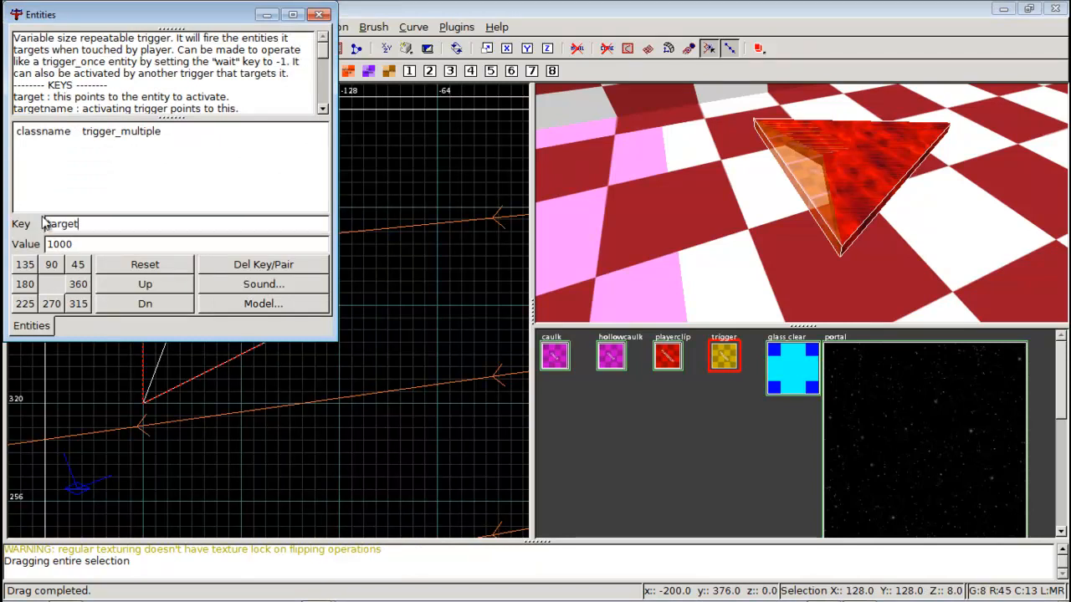
key("Tab")
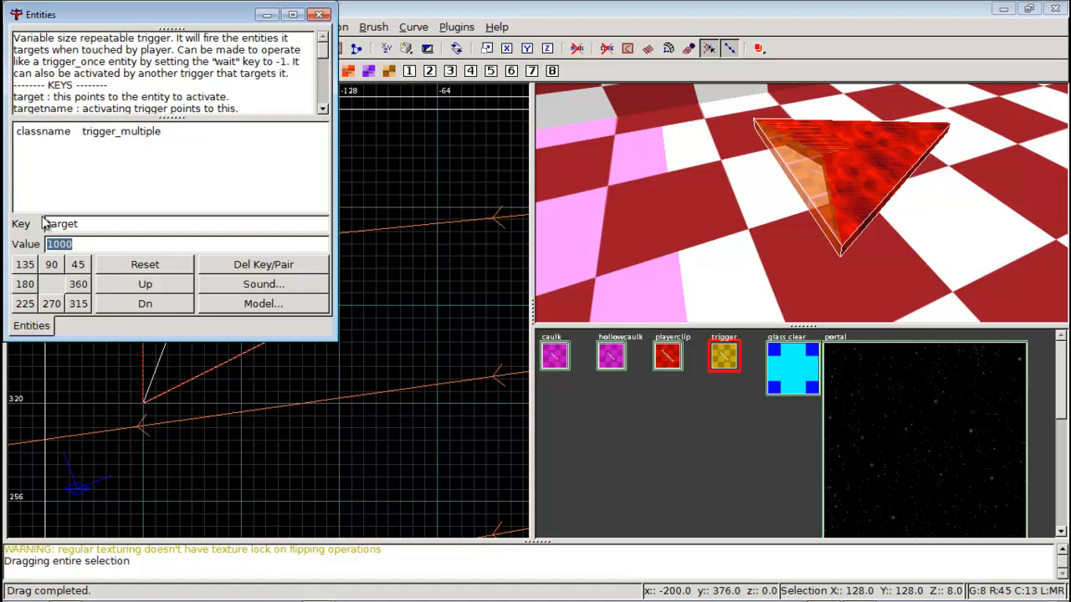
type("boost1")
key("Return")
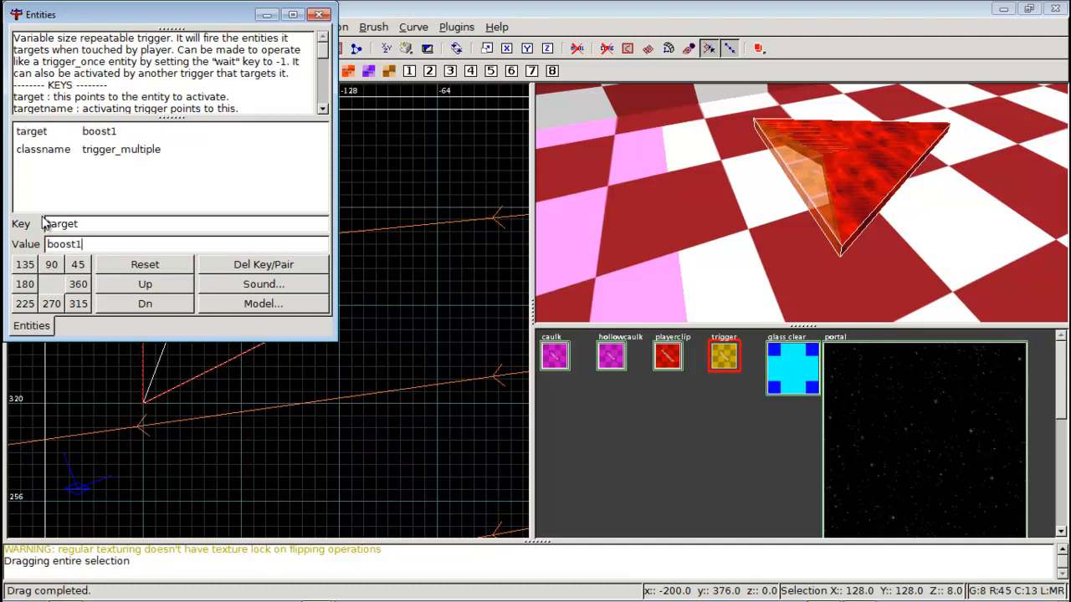
key("Escape")
key("Escape")
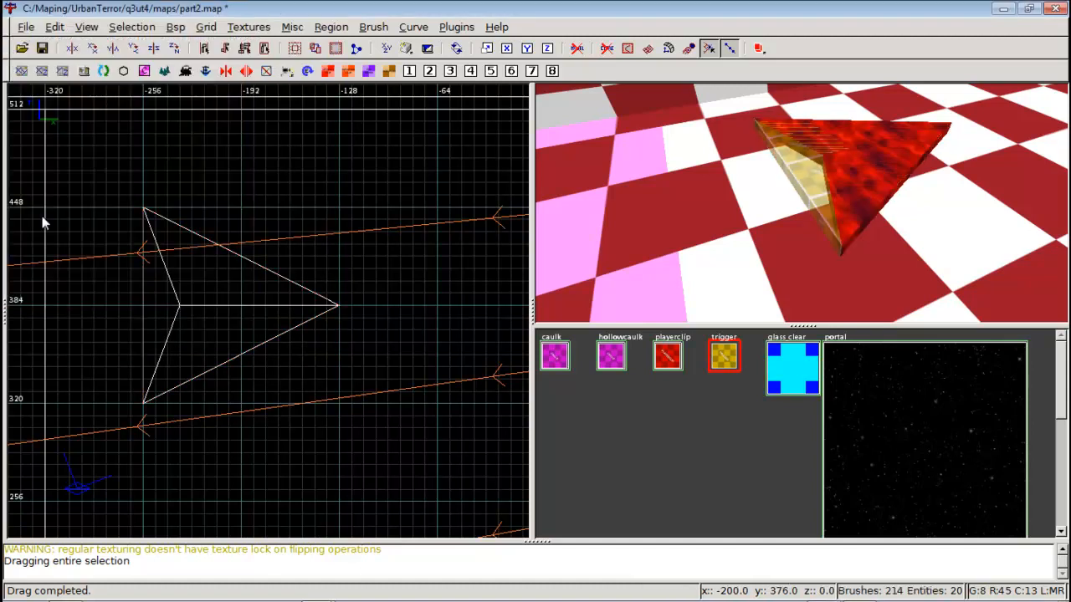
Add a target_push entity just beyond the arrow's tip at x -112, y 384 and raise it to z 16
right_click(363, 306)
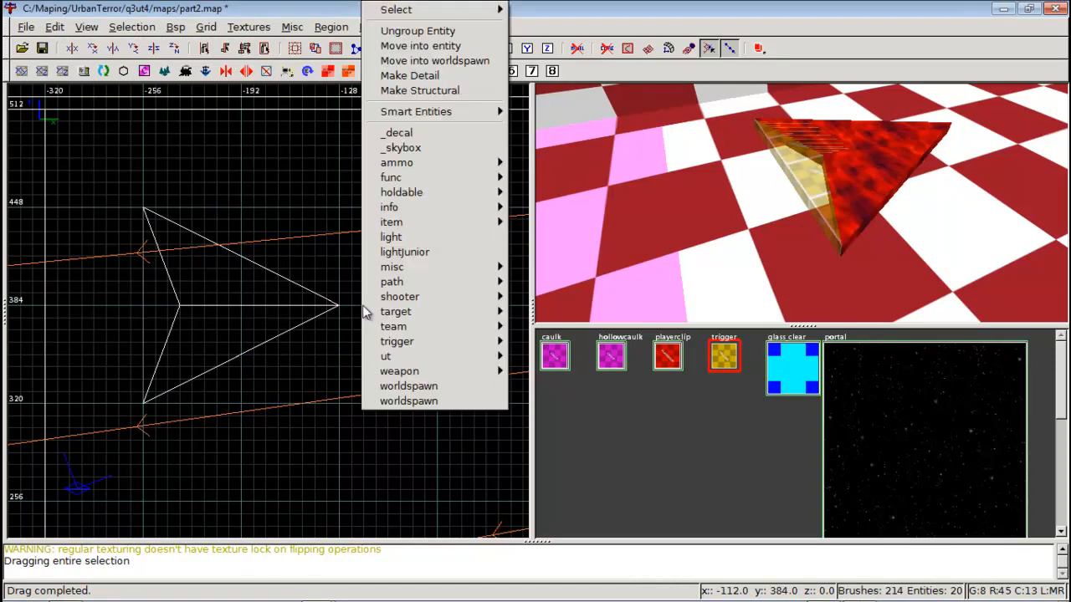
mouse_move(439, 312)
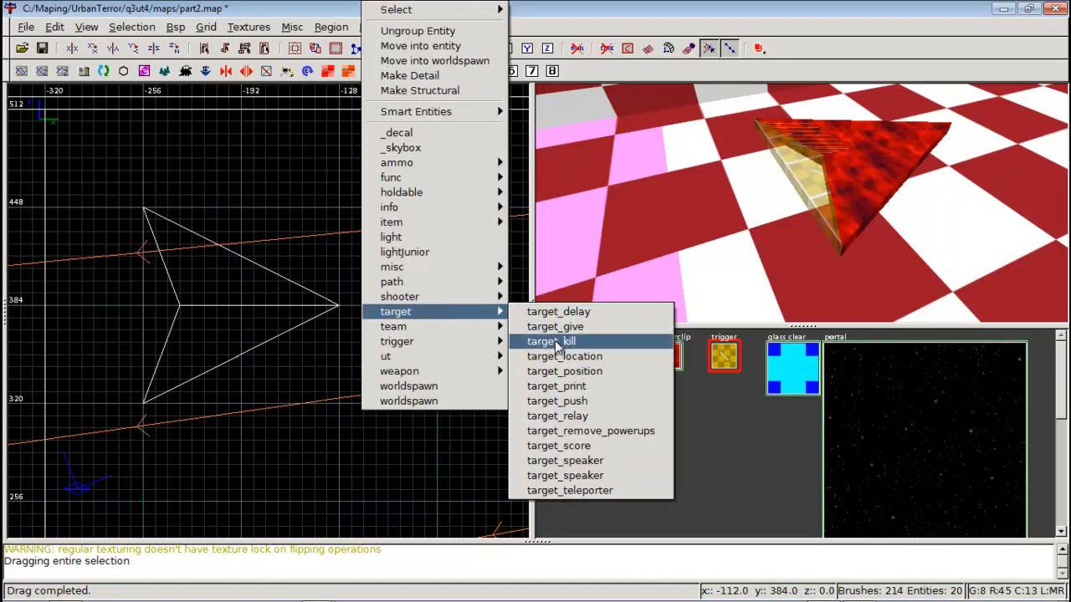
left_click(579, 402)
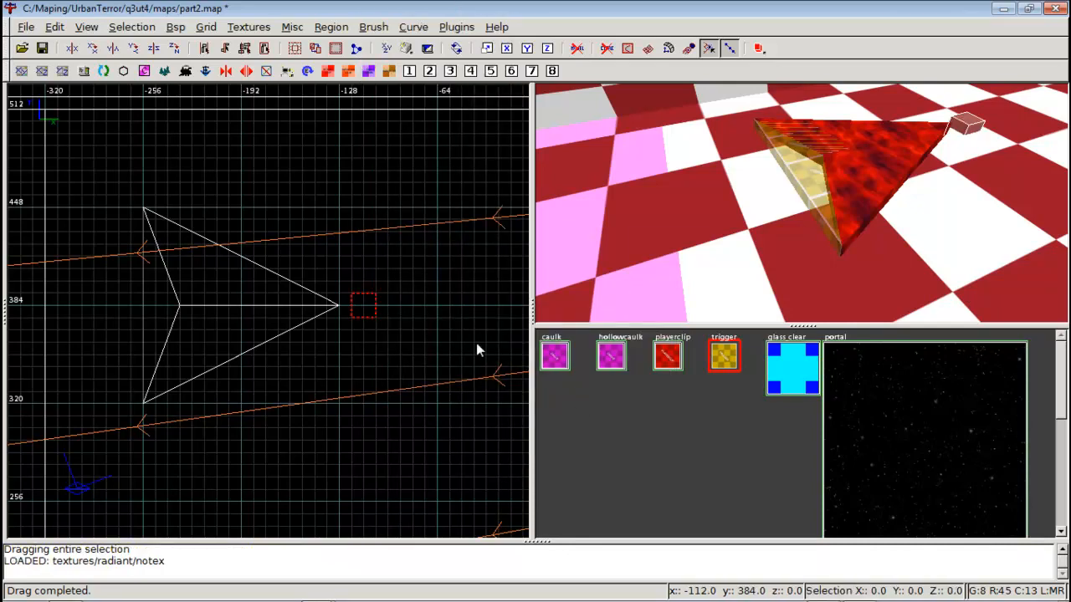
key("ctrl+Tab")
scroll(304, 312, "up", 1)
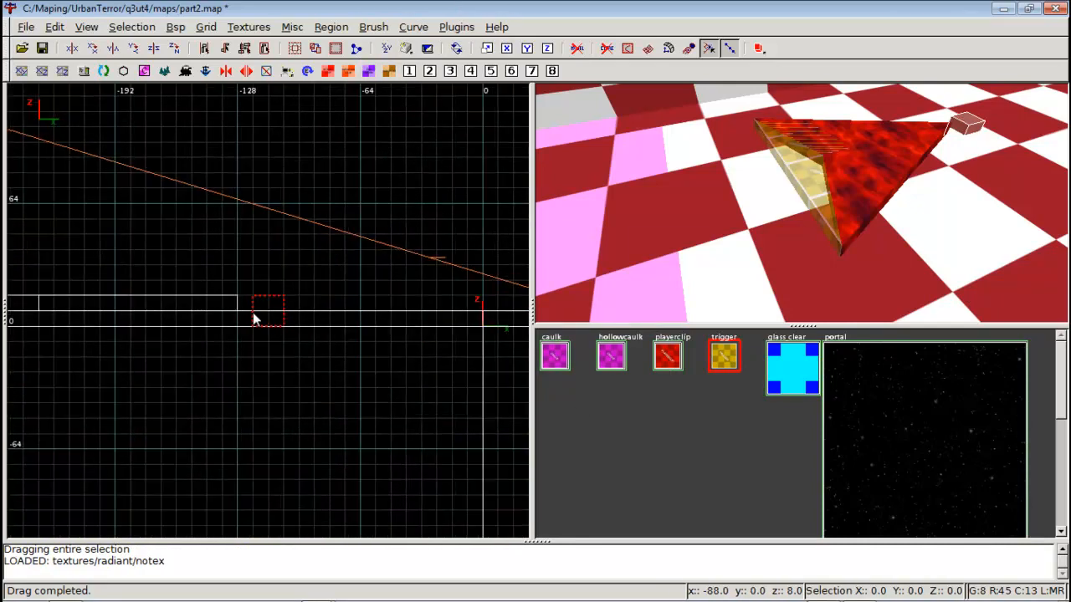
left_click_drag(262, 313, 266, 302)
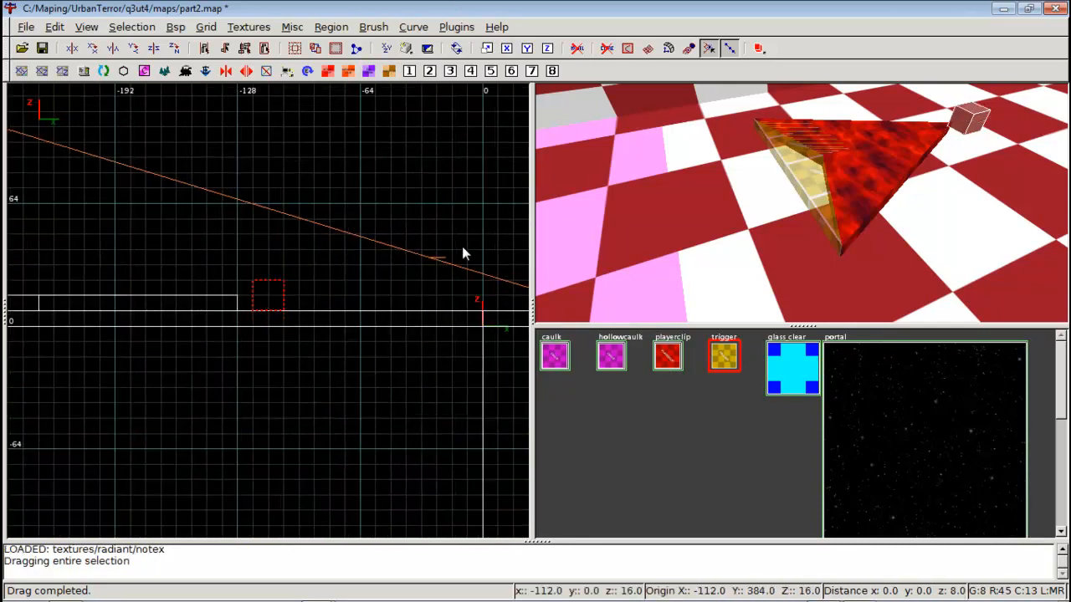
Set the target_push entity's targetname to boost1 and enable its bouncepad option
right_click(886, 163)
key("Right")
key("Right")
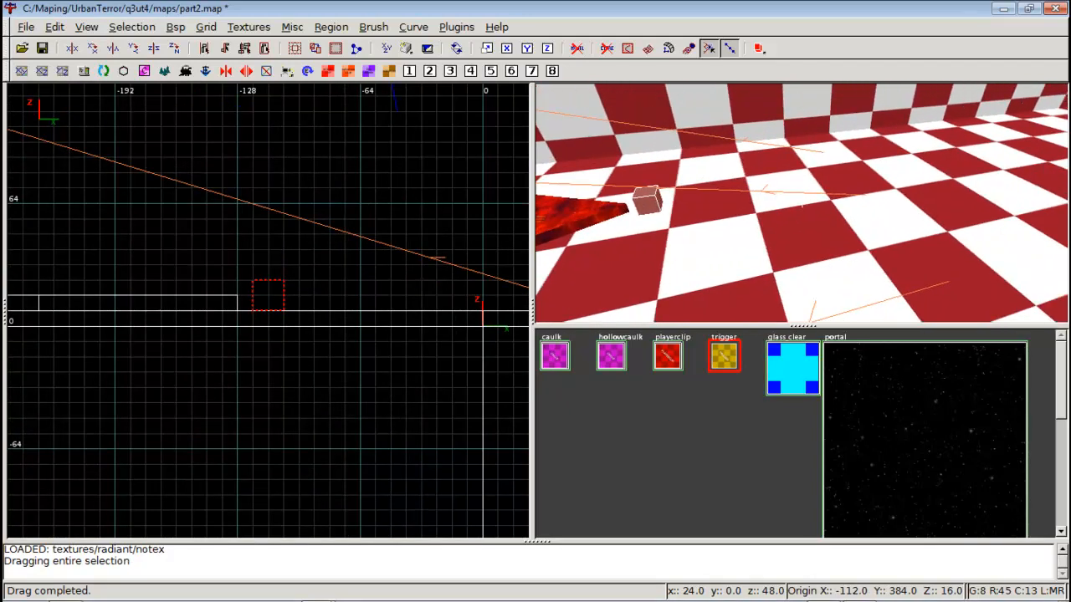
right_click(801, 202)
key("n")
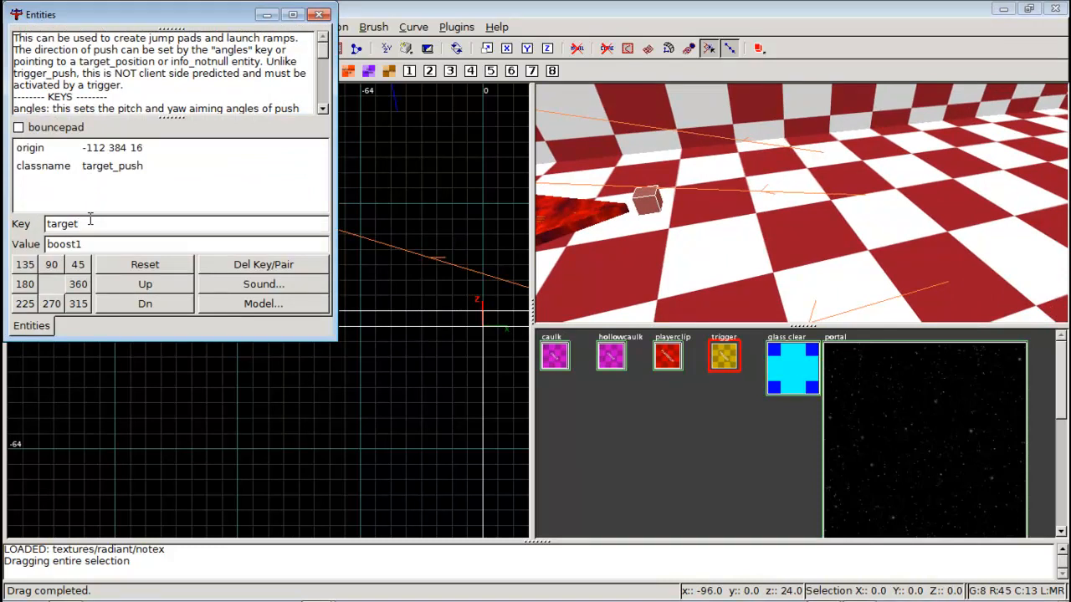
type("targetname")
key("Tab")
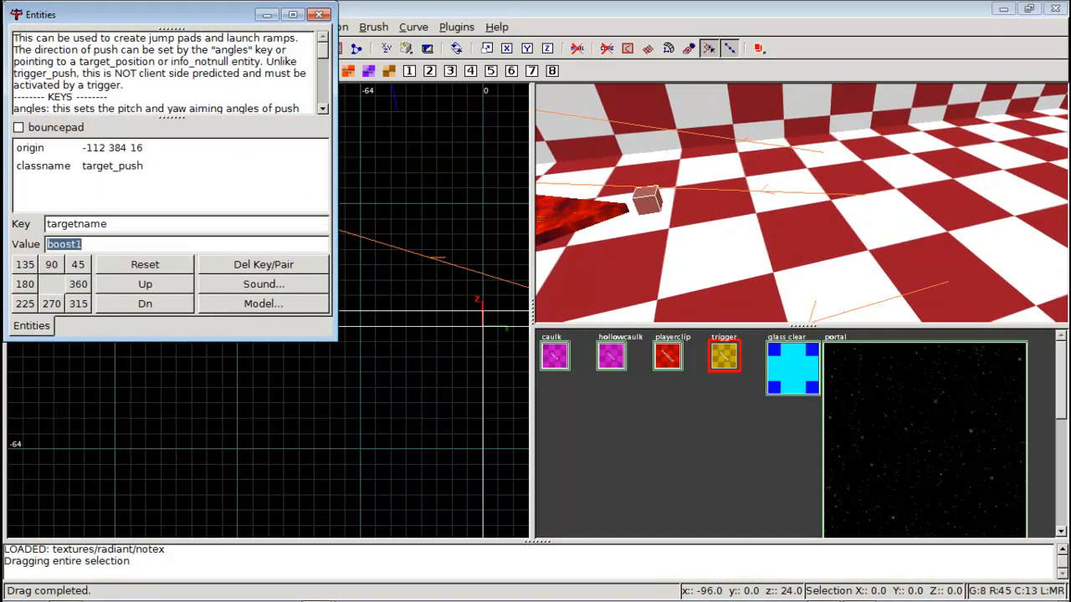
key("Return")
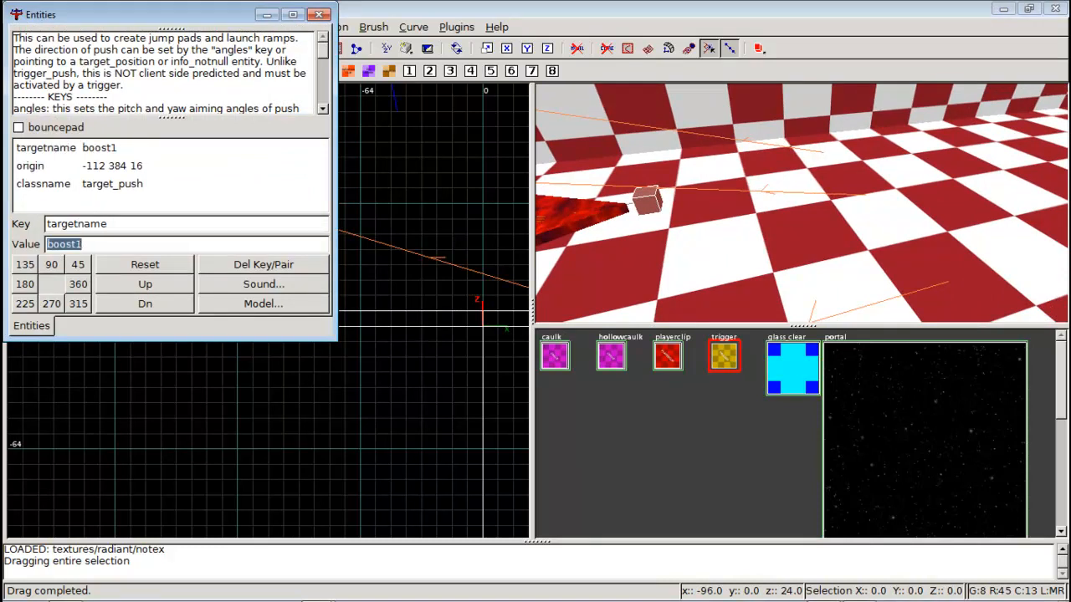
left_click(36, 129)
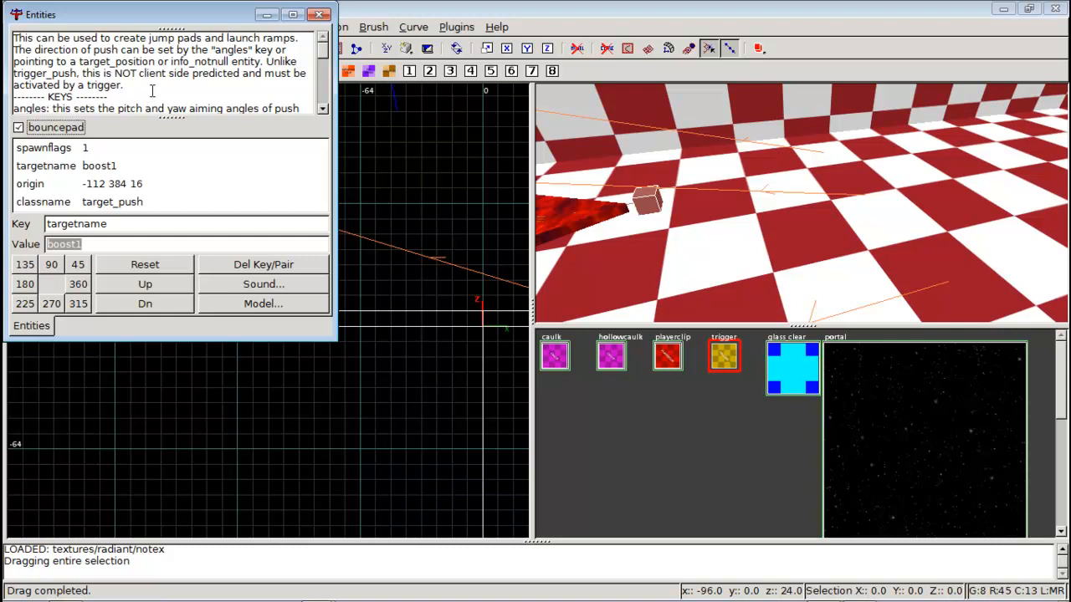
Move the target_push entity onto the arrow's tip at x -128, y 384
scroll(153, 91, "down", 3)
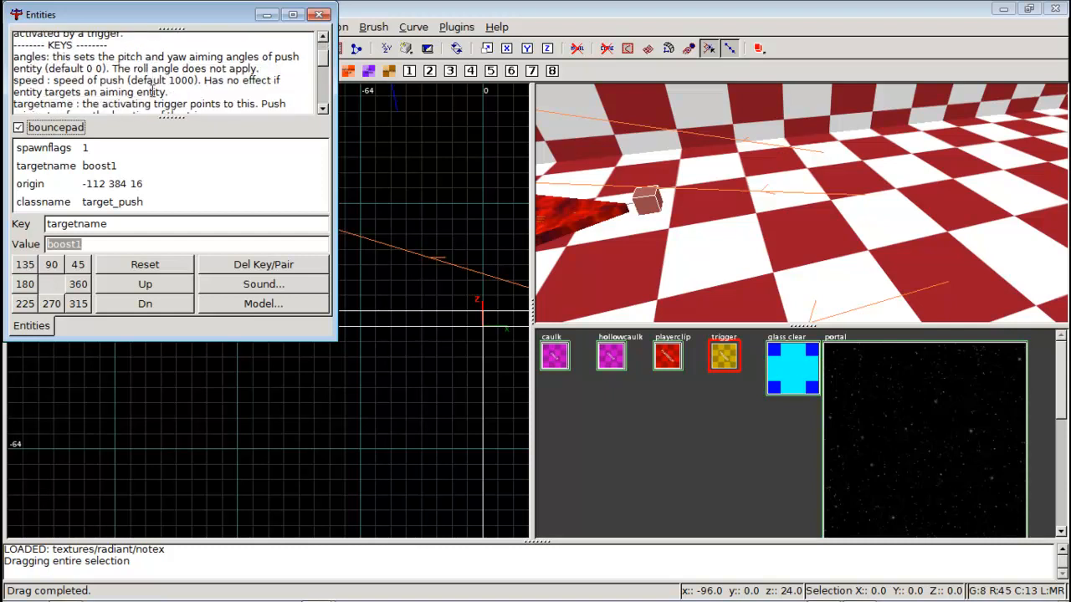
scroll(152, 92, "down", 2)
scroll(152, 91, "up", 3)
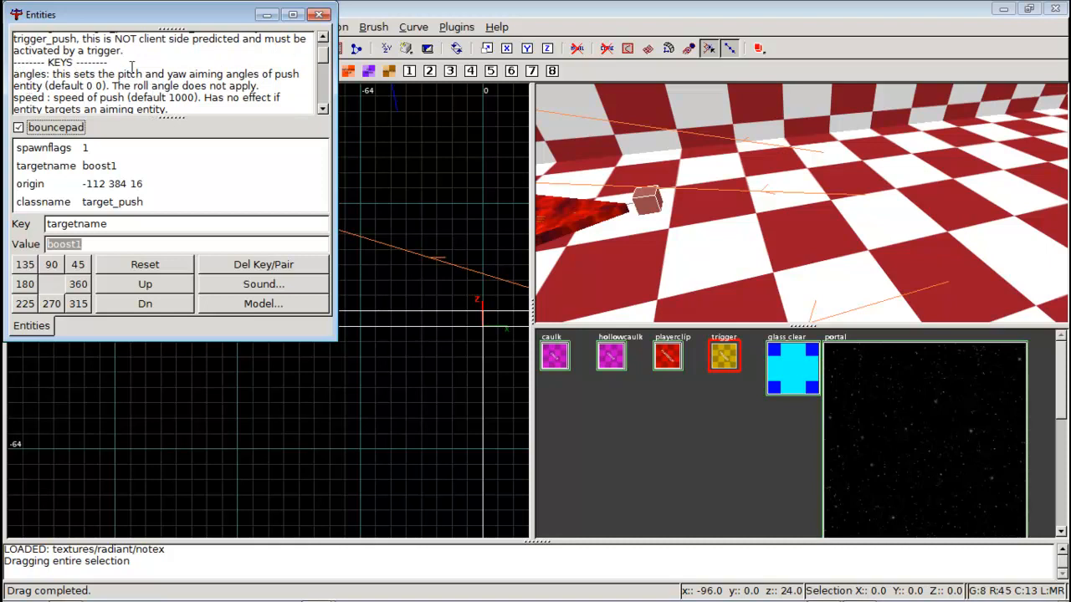
left_click(319, 14)
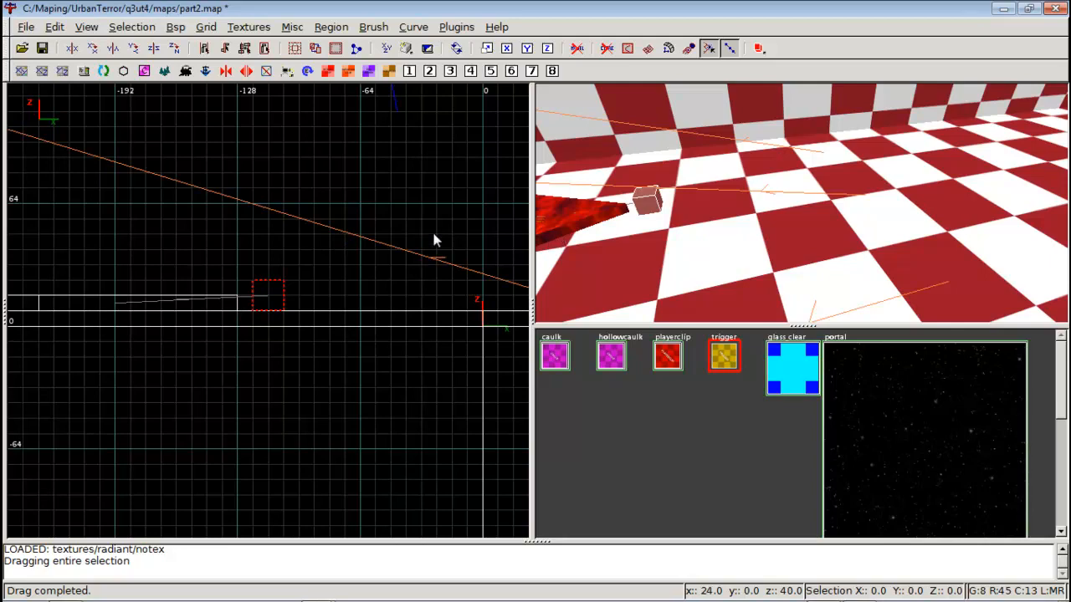
left_click_drag(278, 295, 259, 295)
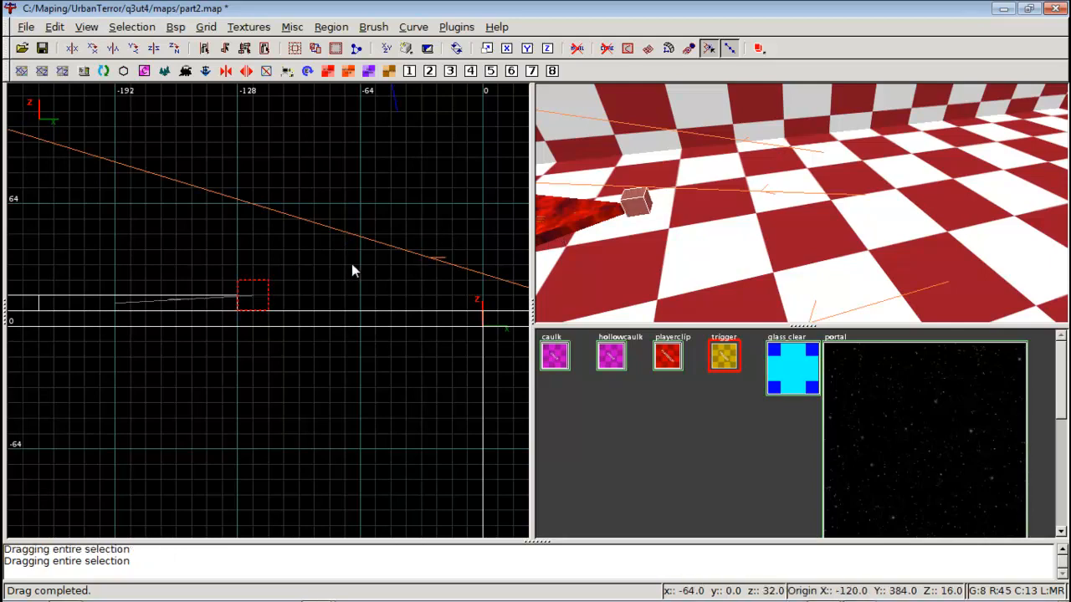
key("ctrl+Tab")
key("ctrl+Tab")
scroll(327, 283, "down", 1)
scroll(328, 282, "up", 2)
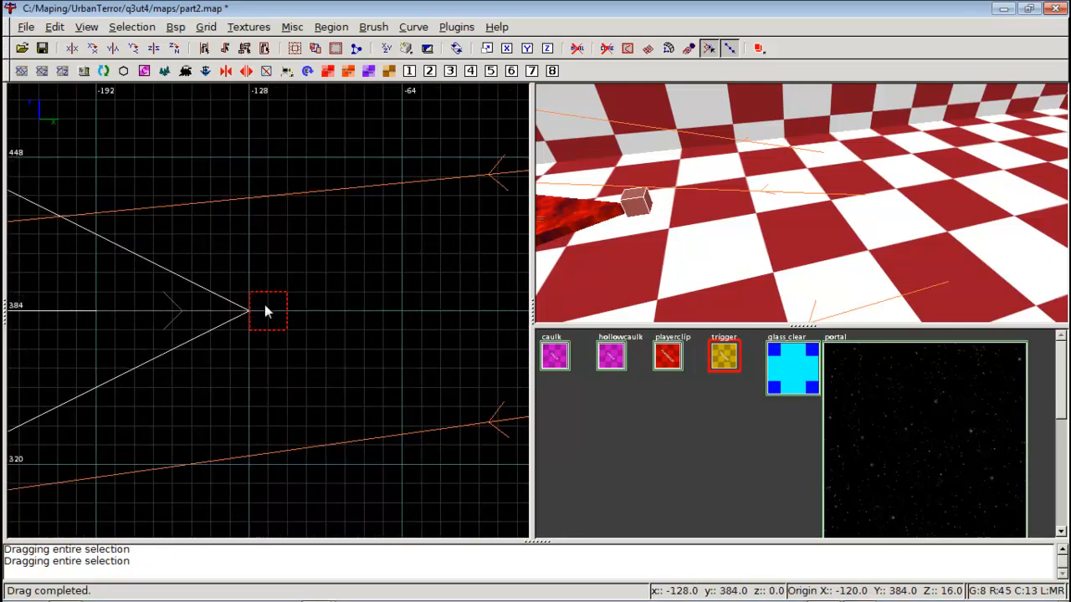
left_click_drag(264, 308, 253, 309)
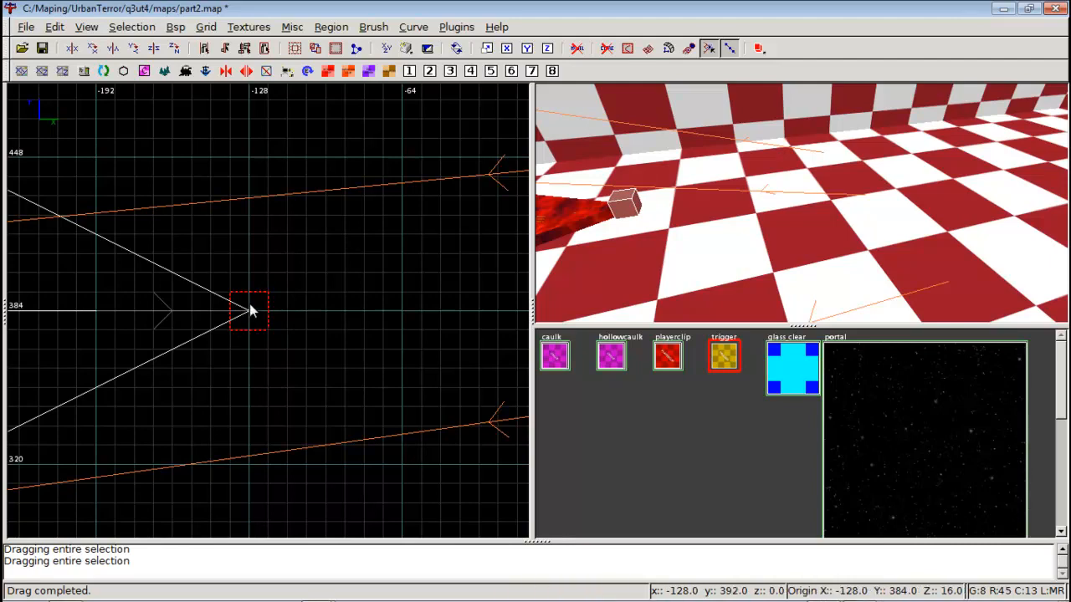
Check the target_push entity's placement at the arrow's tip in the side and top views and deselect it
scroll(241, 318, "down", 3)
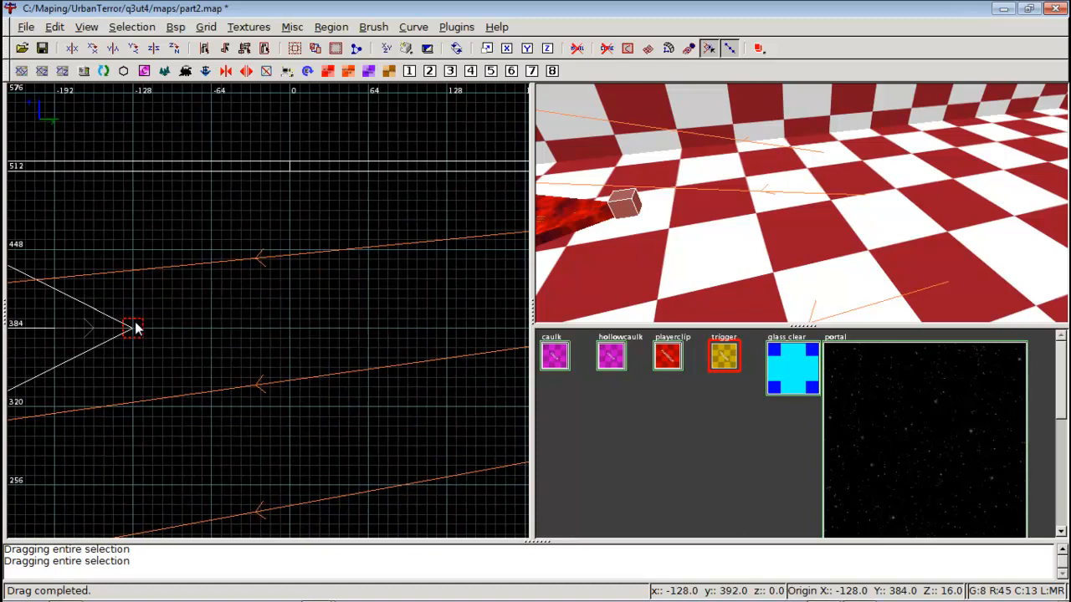
key("ctrl+Tab")
scroll(267, 309, "up", 2)
key("ctrl+Tab")
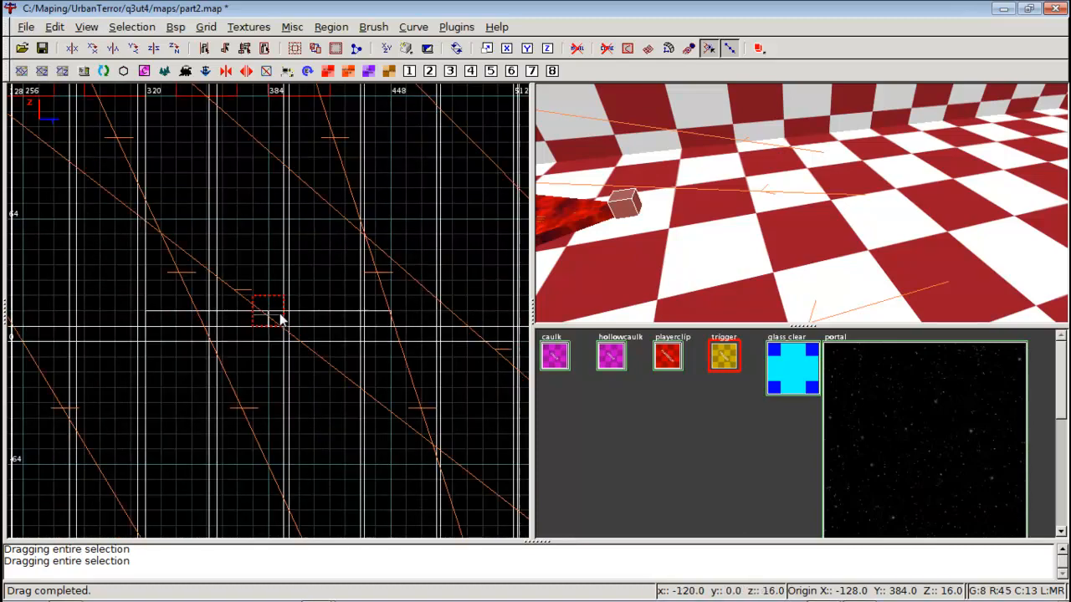
key("ctrl+Tab")
scroll(277, 316, "down", 3)
scroll(277, 316, "up", 4)
right_click_drag(278, 316, 153, 326)
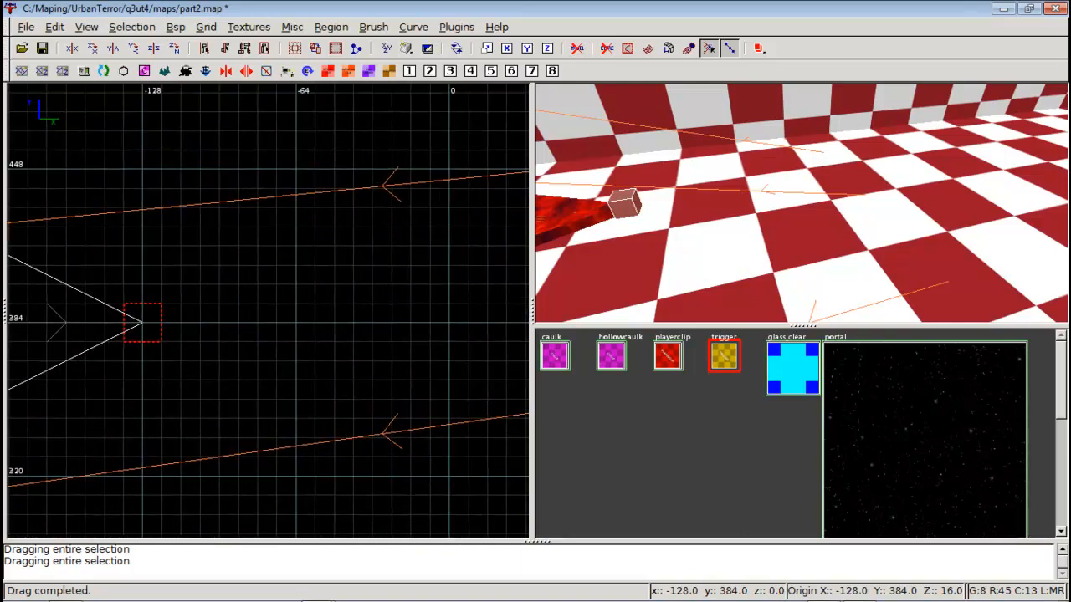
scroll(277, 316, "down", 2)
scroll(277, 318, "down", 4)
right_click_drag(277, 318, 173, 323)
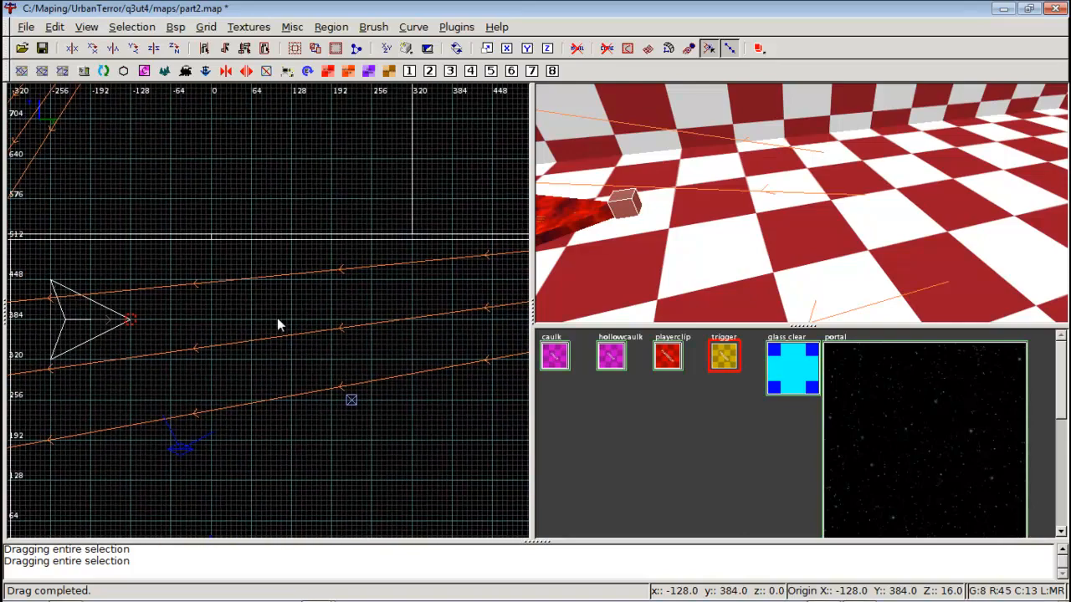
key("Escape")
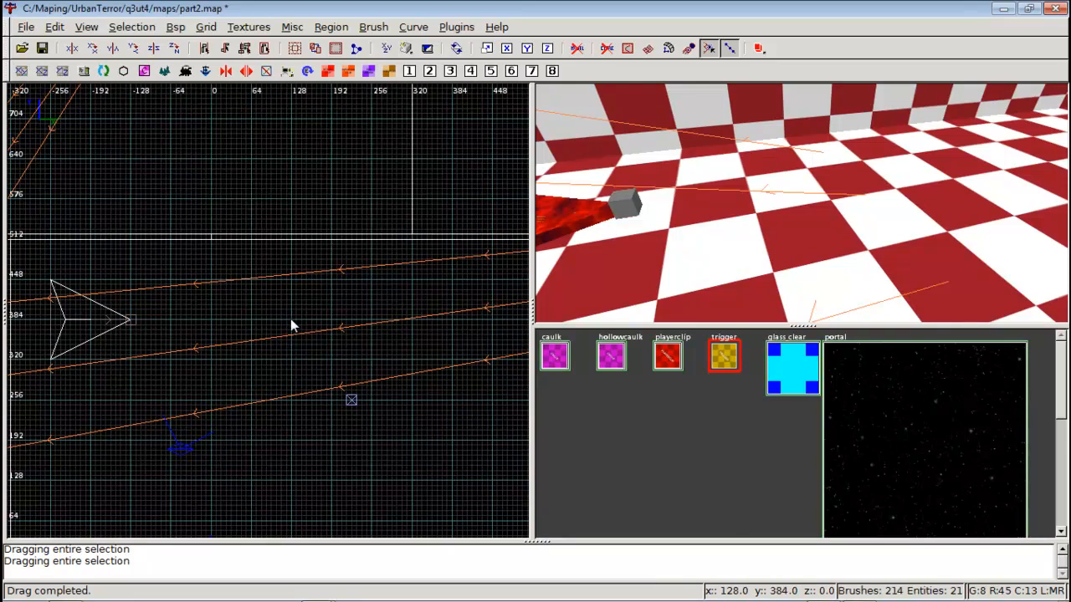
right_click(291, 326)
mouse_move(345, 312)
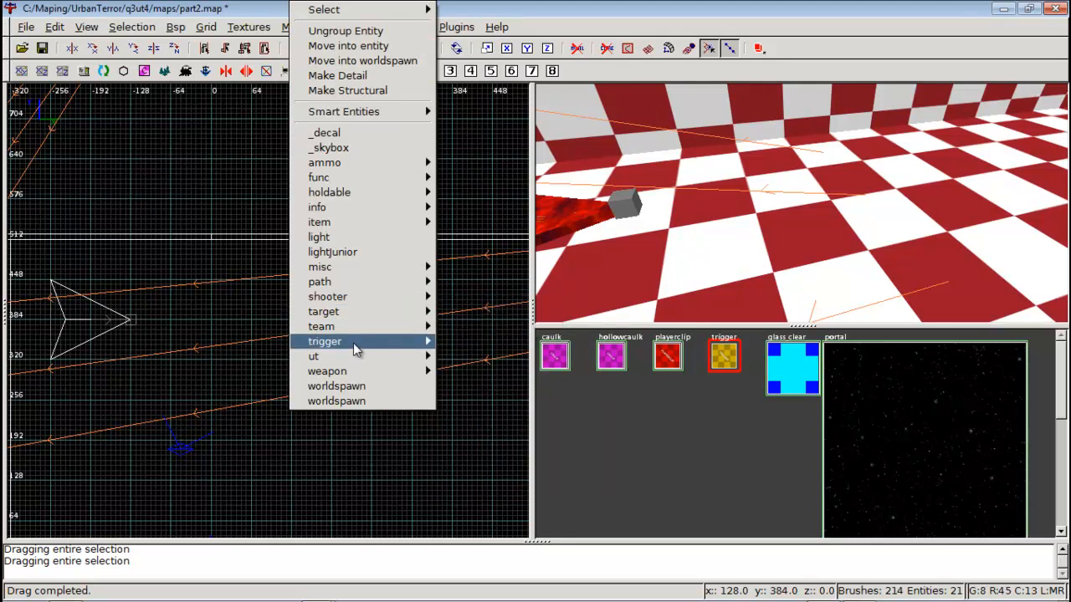
mouse_move(354, 350)
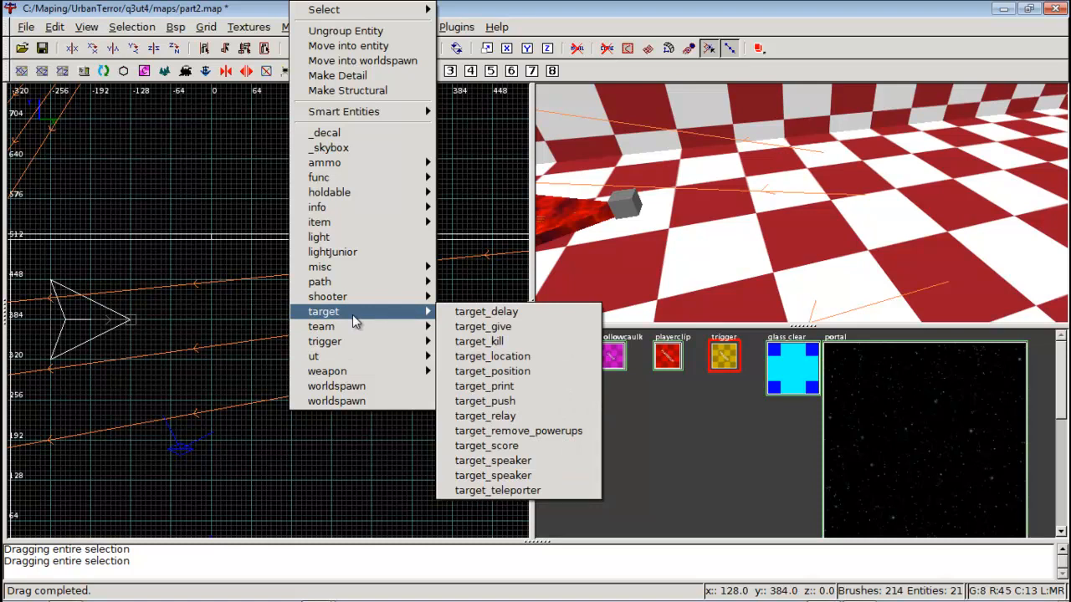
left_click(520, 379)
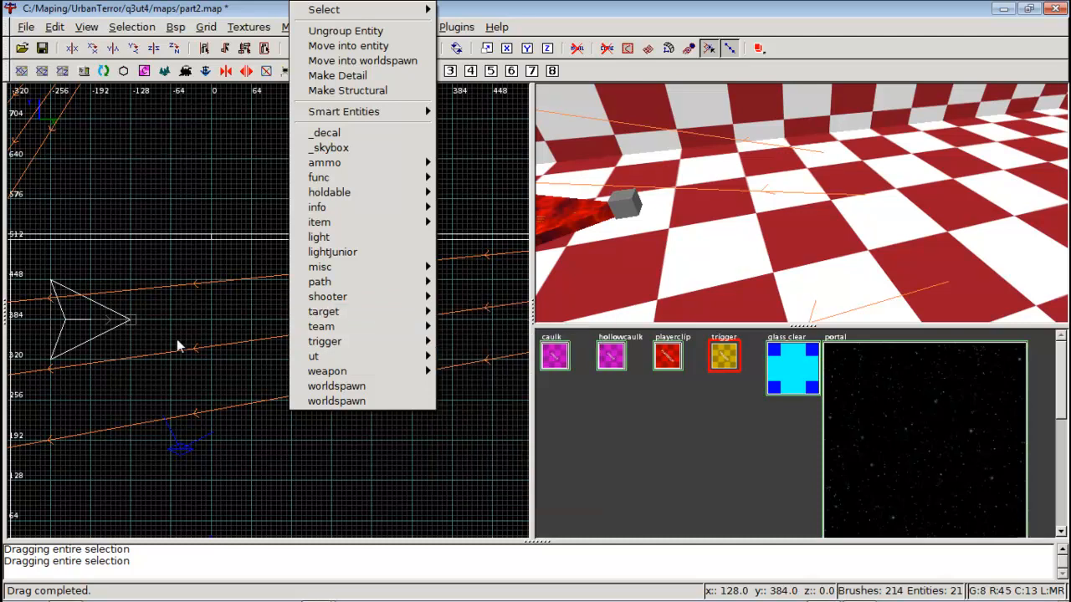
Read the target_push entity's description for how its push direction is aimed and which keys it uses
left_click(623, 210, "shift")
key("n")
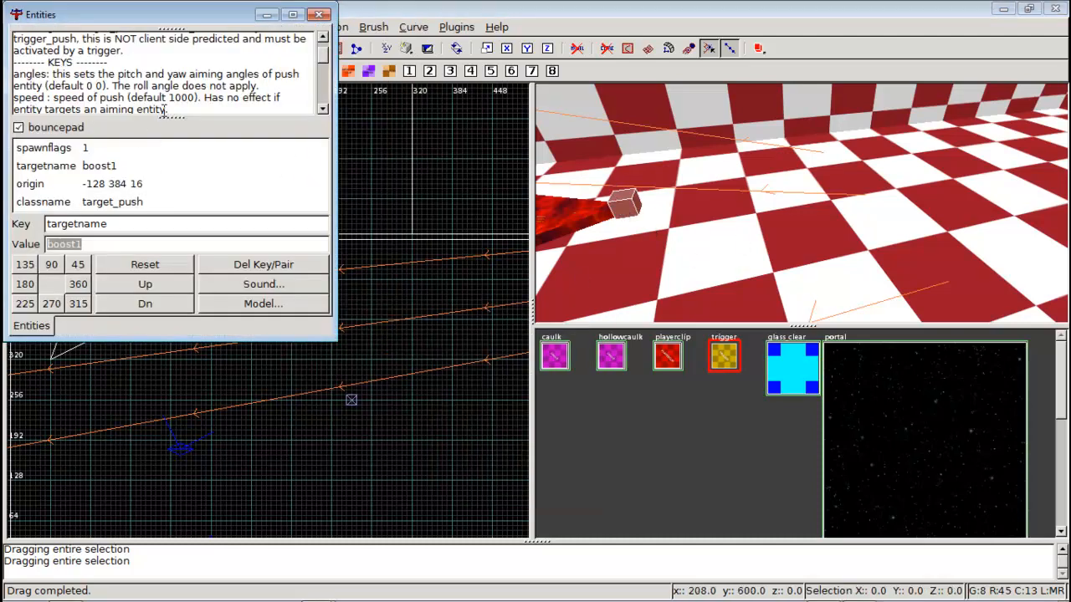
scroll(168, 78, "down", 2)
scroll(168, 78, "down", 2)
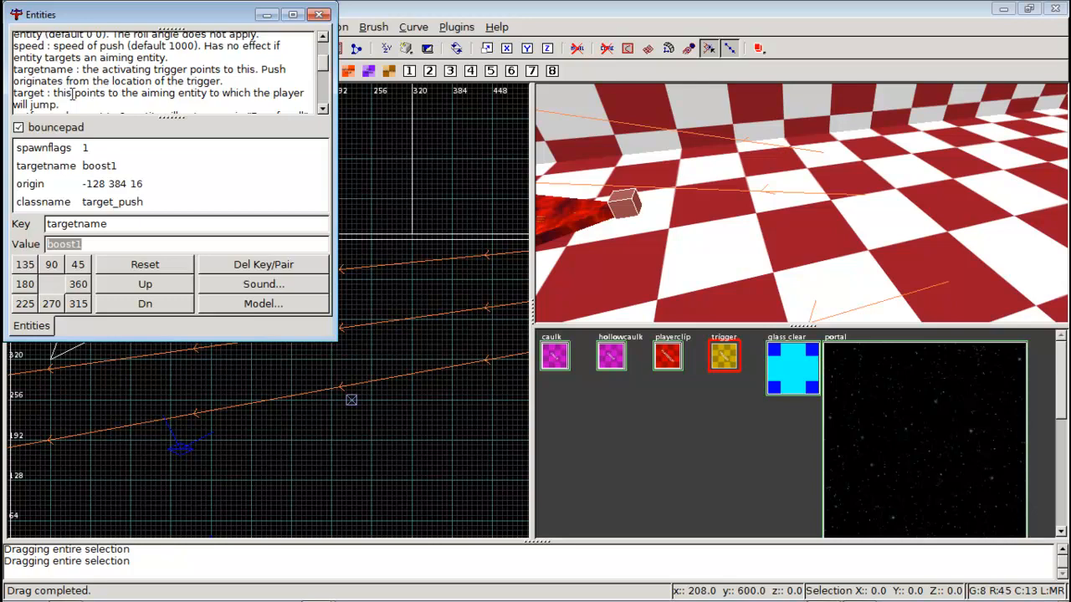
scroll(176, 90, "down", 1)
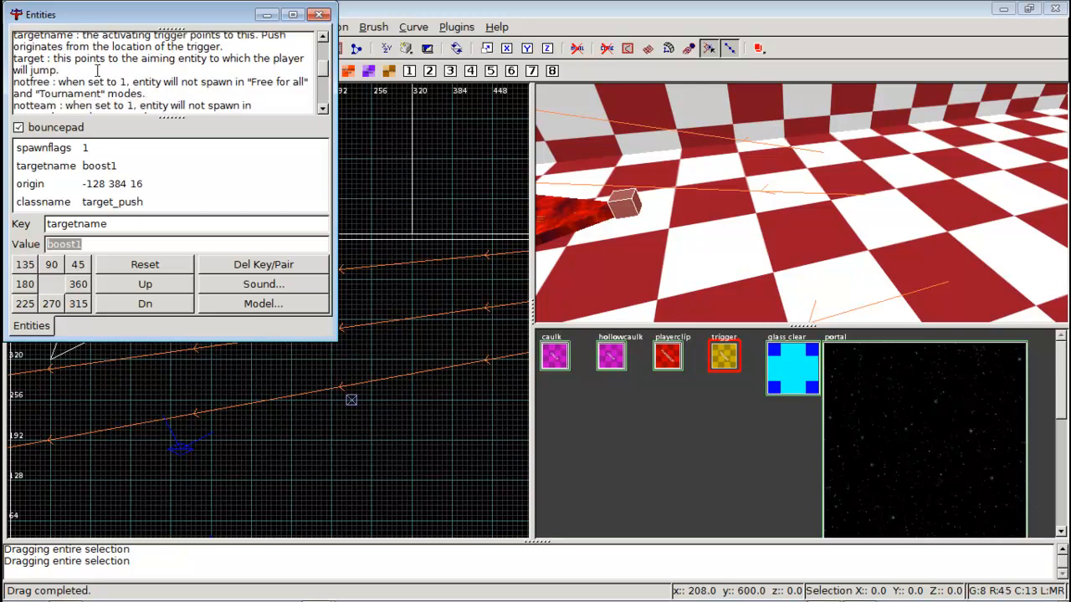
scroll(89, 69, "up", 3)
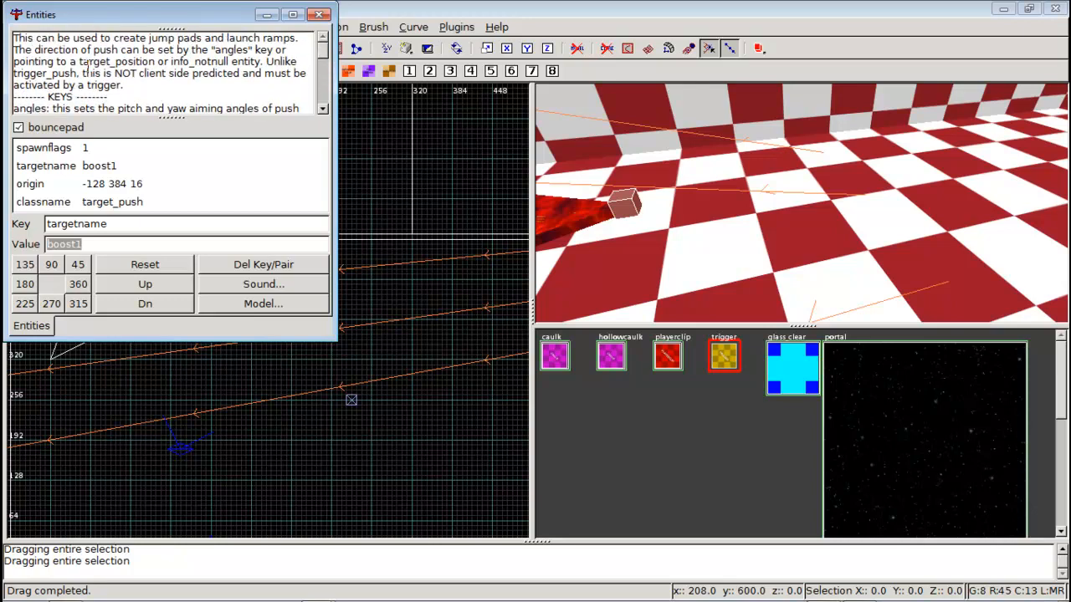
left_click_drag(95, 64, 233, 64)
left_click(224, 64)
left_click(234, 64)
left_click_drag(79, 64, 157, 63)
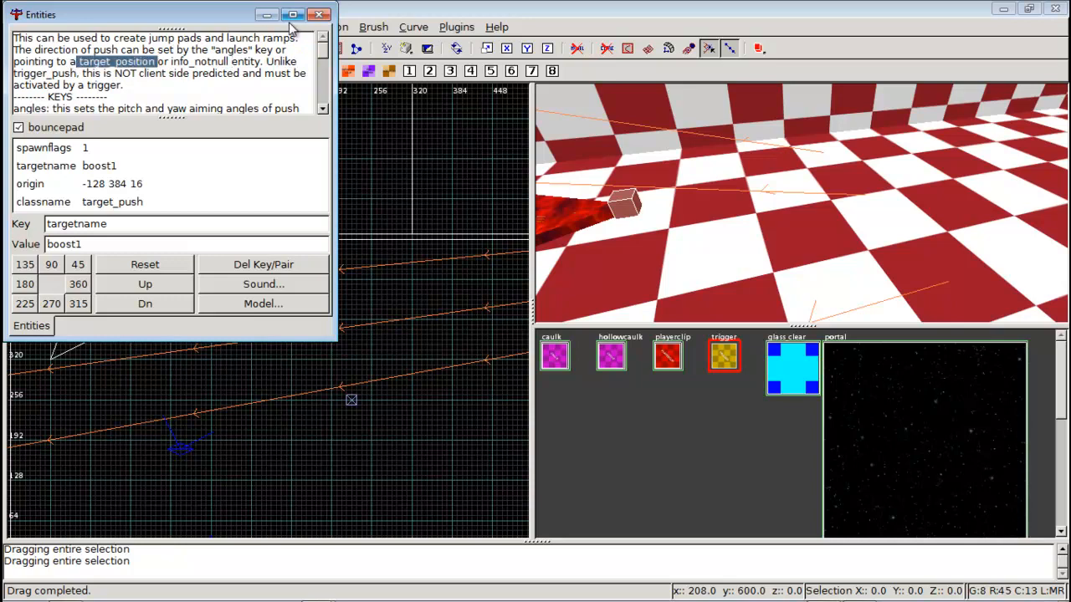
left_click(319, 14)
key("Escape")
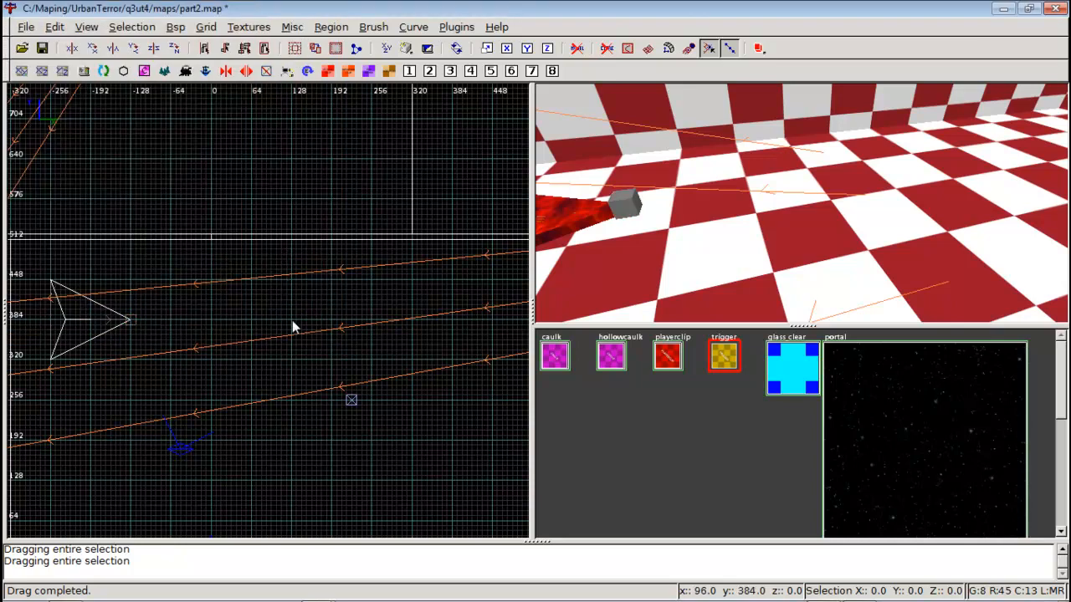
Add a target_position entity ahead of the arrow's tip at x 128, y 384, z 16
right_click(293, 326)
mouse_move(394, 311)
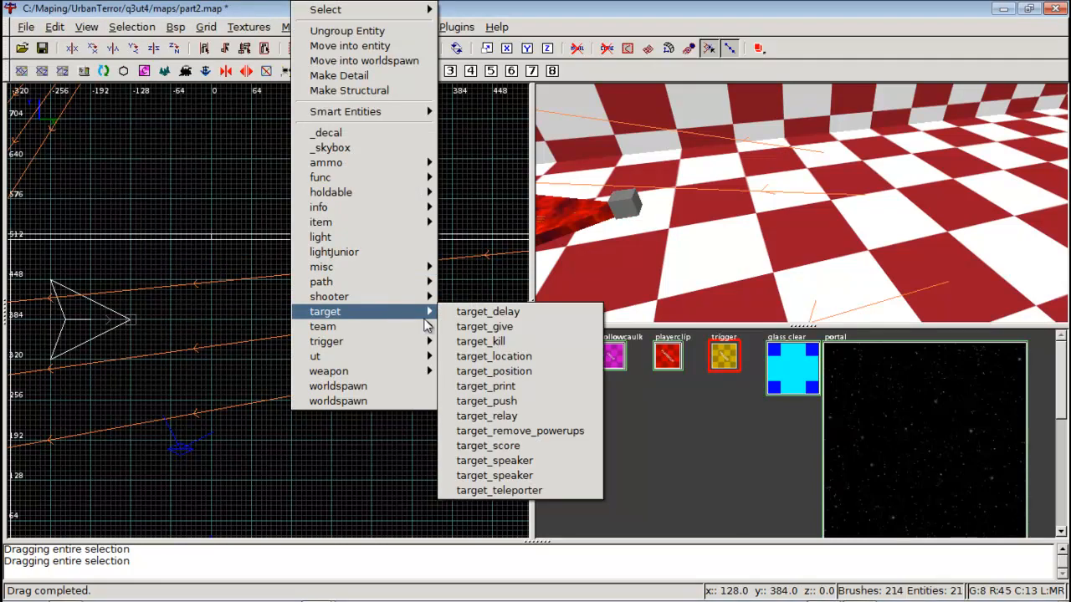
left_click(513, 372)
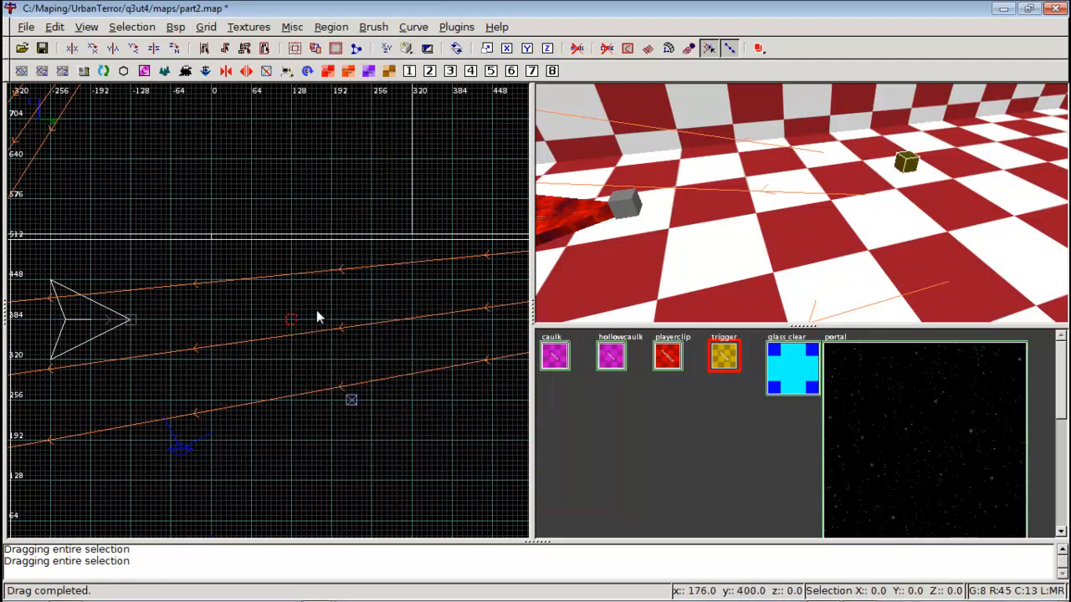
Set the target_position entity's targetname to boost1a and deselect it
key("n")
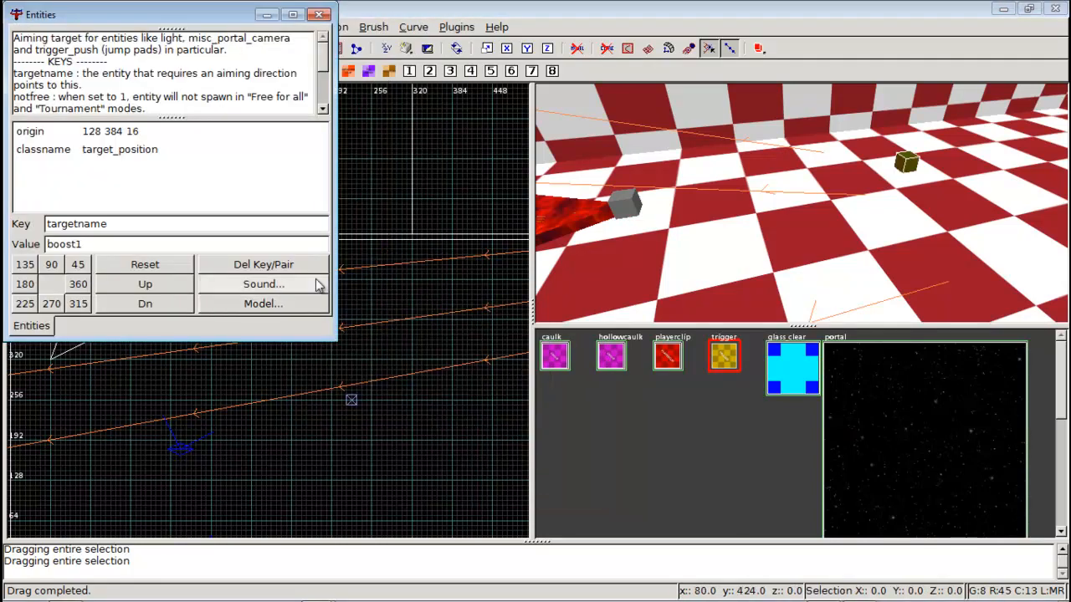
left_click(111, 244)
type("a")
key("Return")
key("n")
key("Escape")
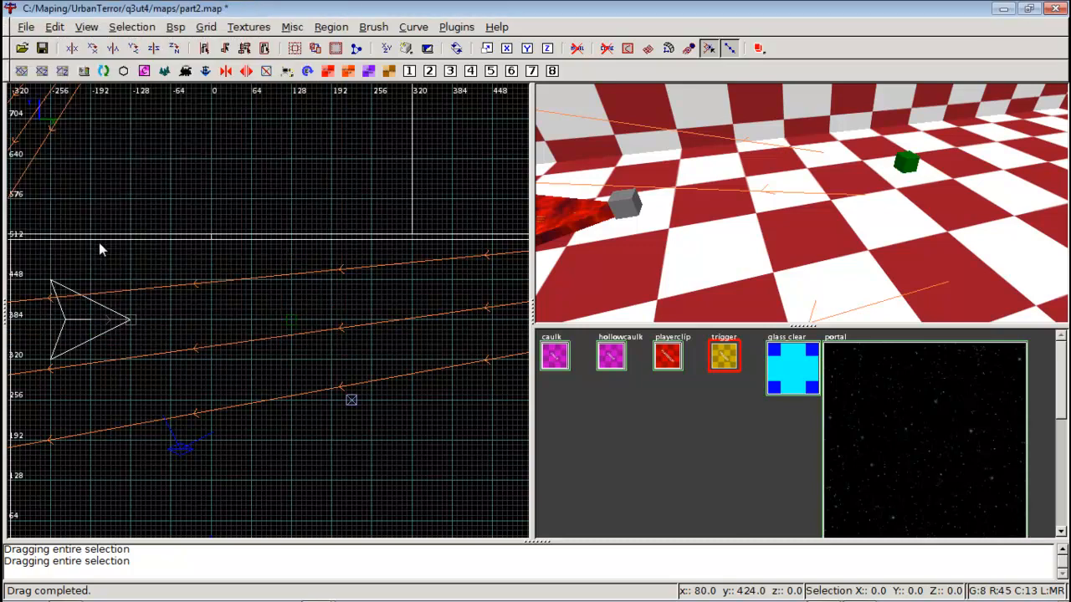
Give the target_push entity the key target with the value boost1a and deselect it
left_click(618, 214, "shift")
key("n")
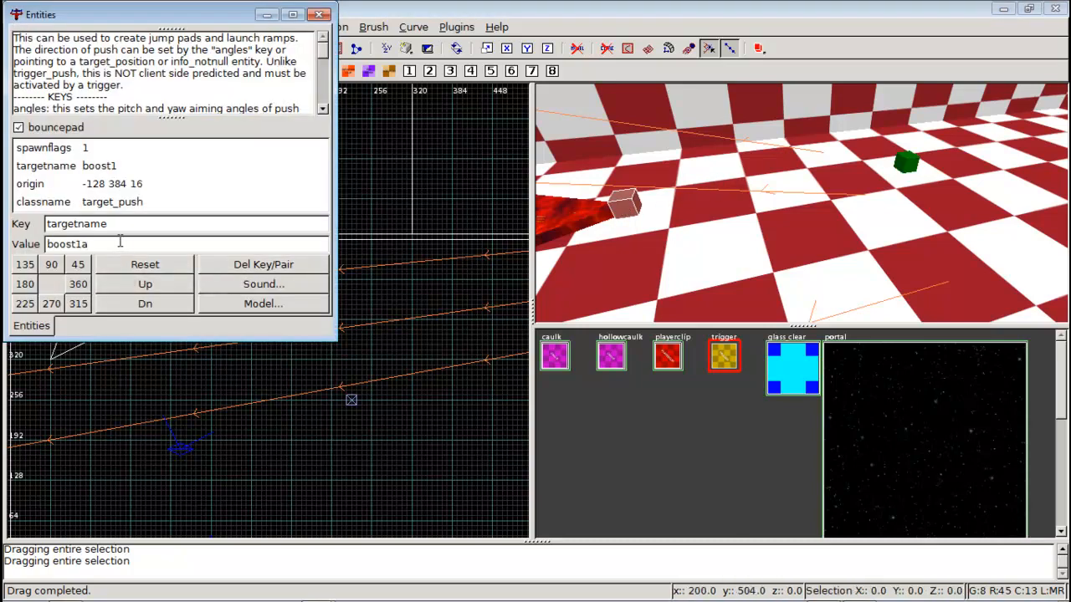
left_click_drag(114, 227, 18, 235)
left_click_drag(122, 224, 20, 211)
type("target")
key("Return")
key("Return")
key("Escape")
key("Escape")
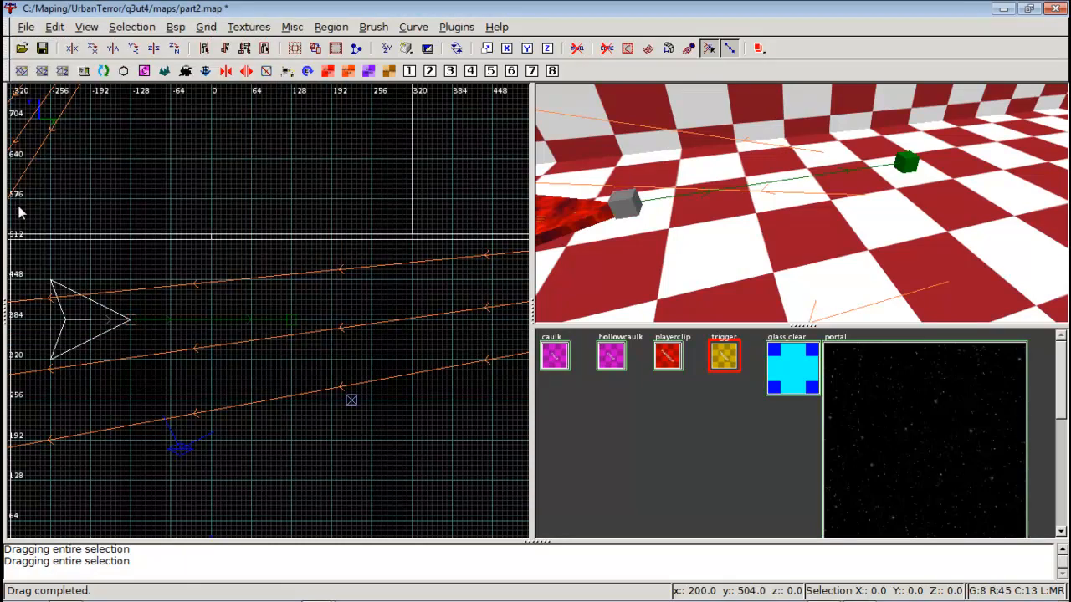
Examine the chain from the arrow's trigger brush through the target_push to the target_position in the 3D view
right_click(625, 159)
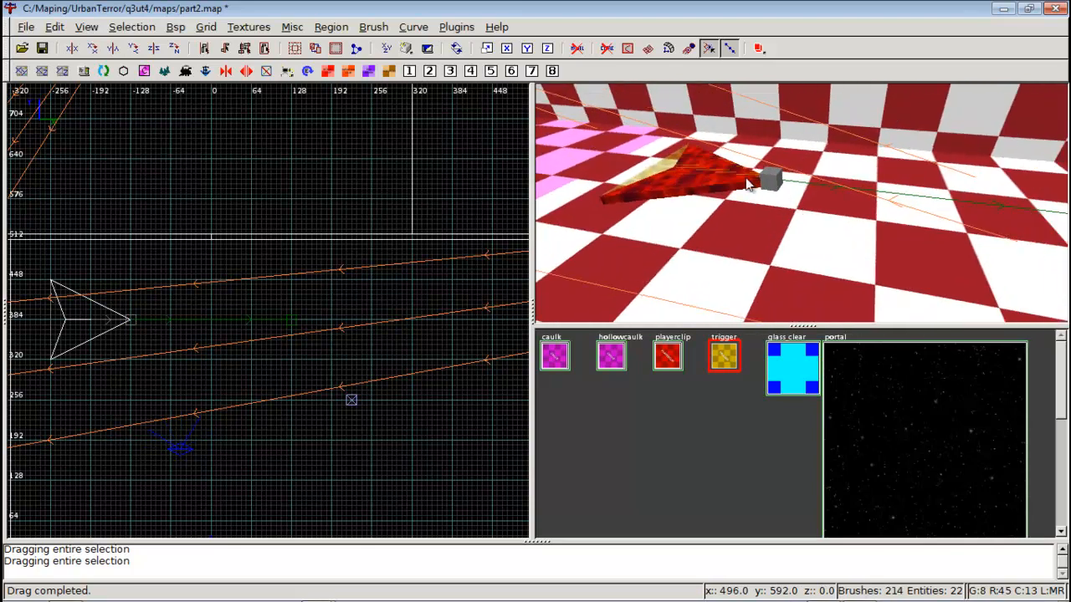
right_click(672, 166)
left_click(666, 166, "shift")
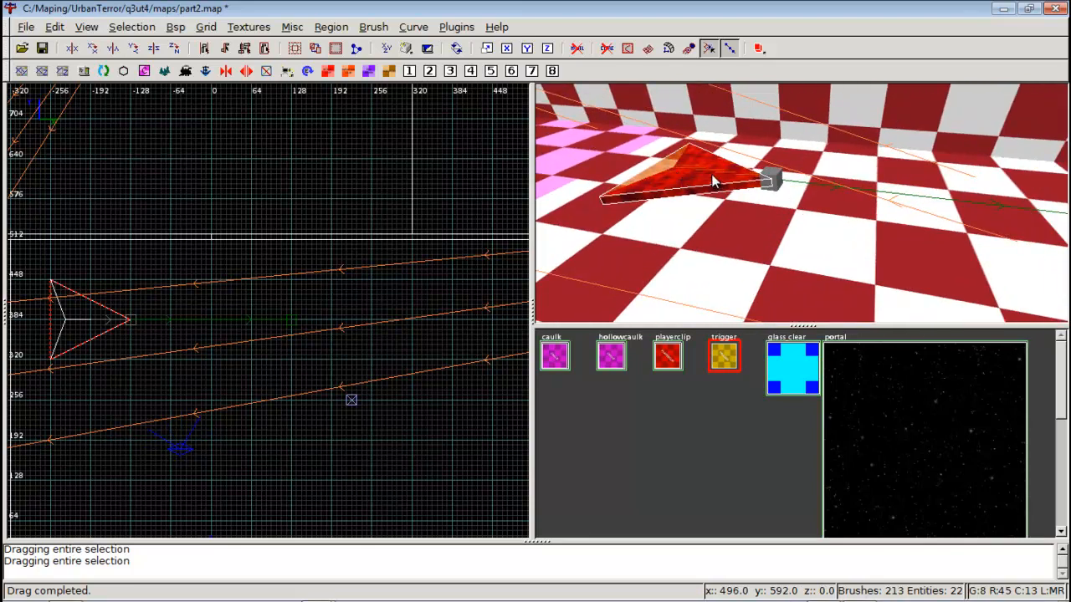
key("Escape")
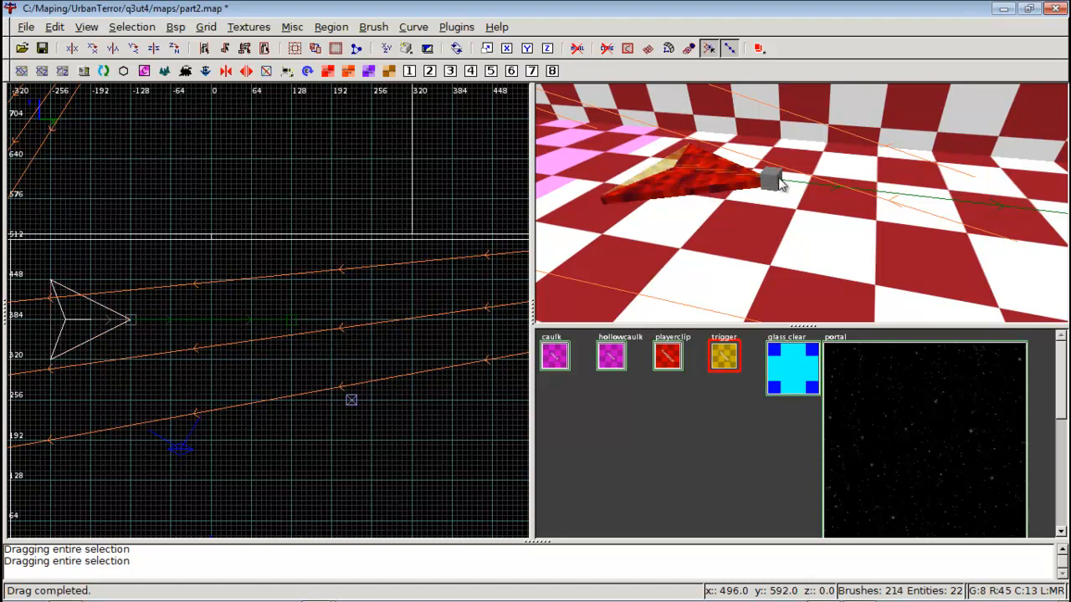
left_click(777, 180, "shift")
right_click(918, 180)
right_click(802, 203)
key("Escape")
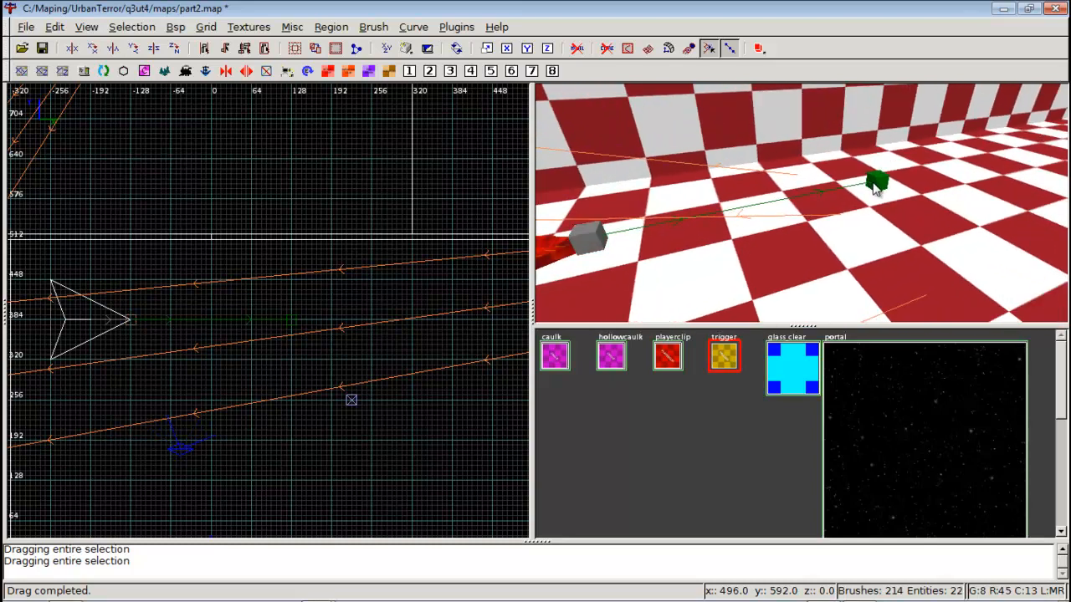
Raise the target_position entity to z 24 and deselect it
left_click(877, 182, "shift")
key("ctrl+Tab")
scroll(320, 299, "up", 3)
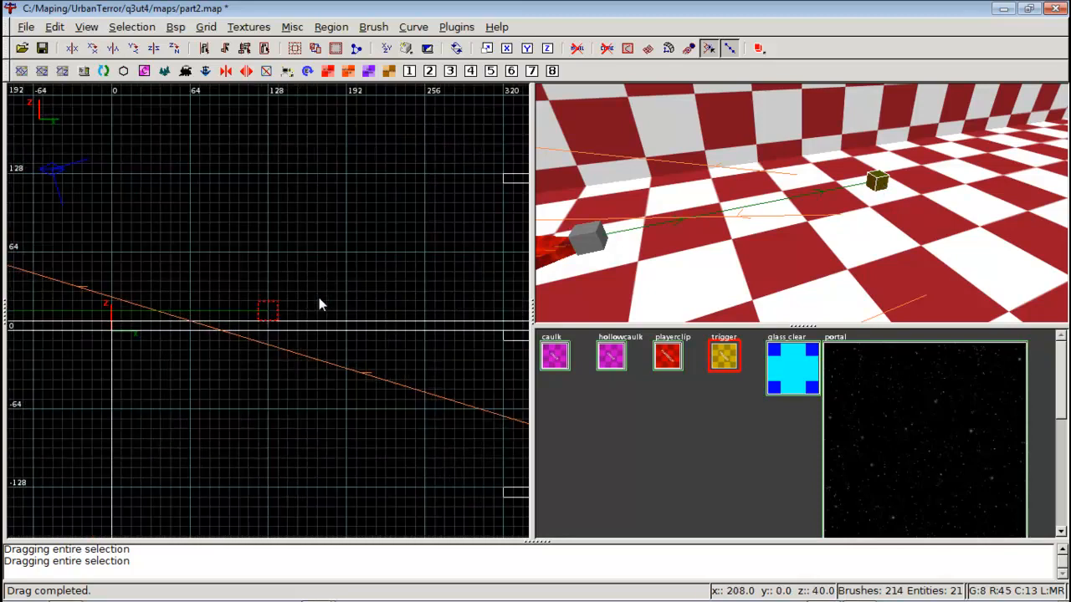
right_click_drag(320, 304, 133, 306)
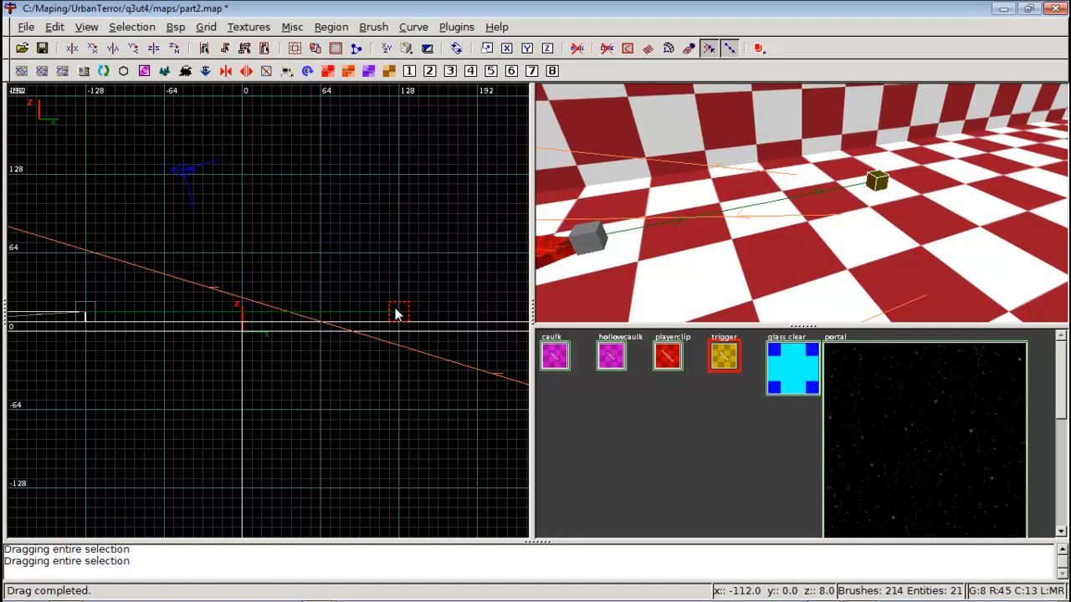
left_click_drag(397, 312, 397, 307)
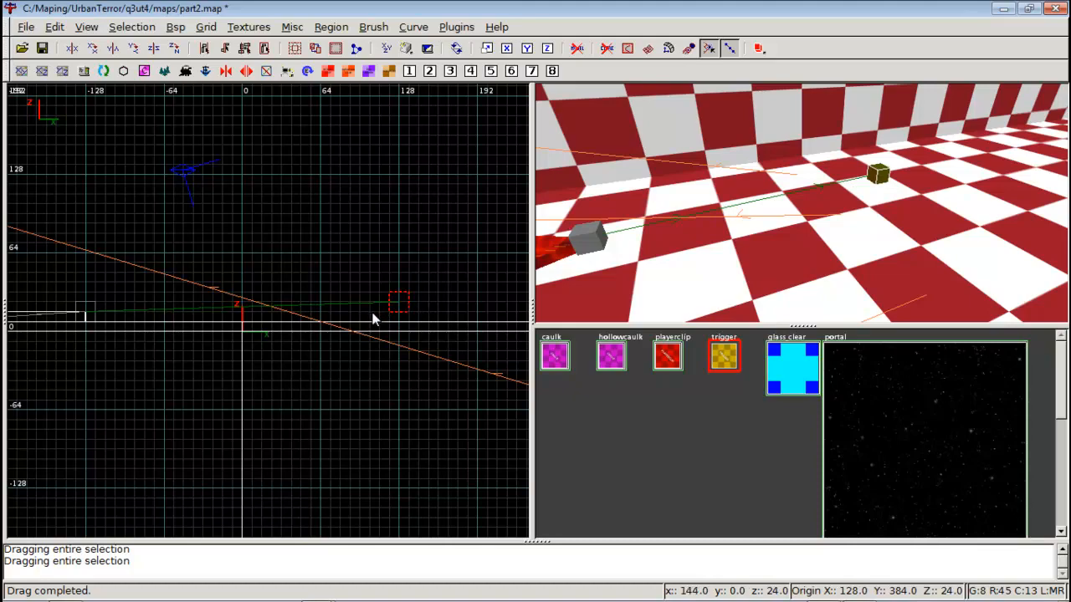
key("Escape")
right_click(813, 188)
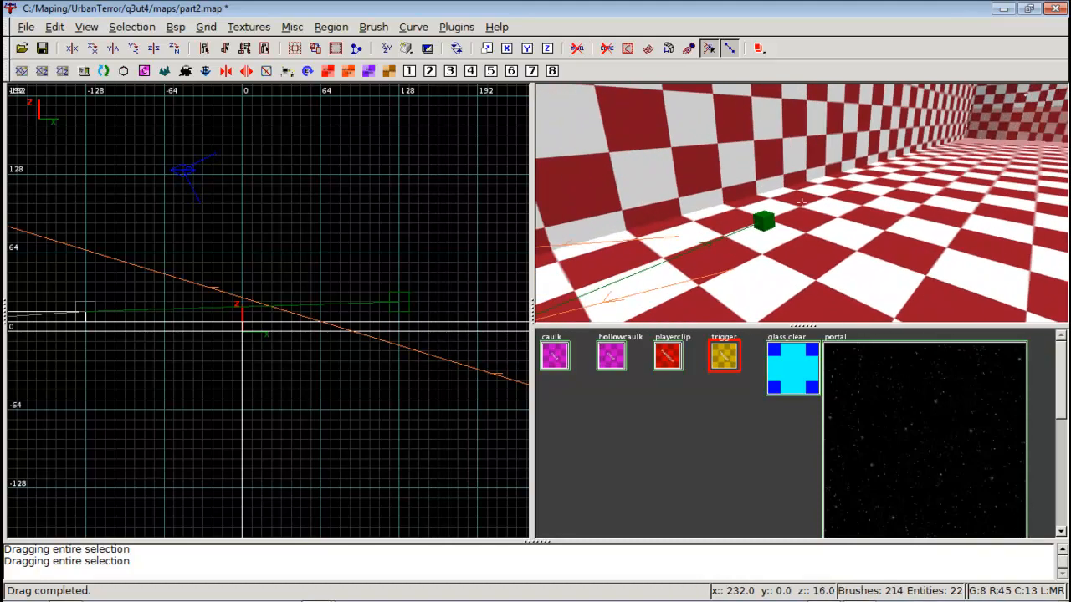
right_click(802, 203)
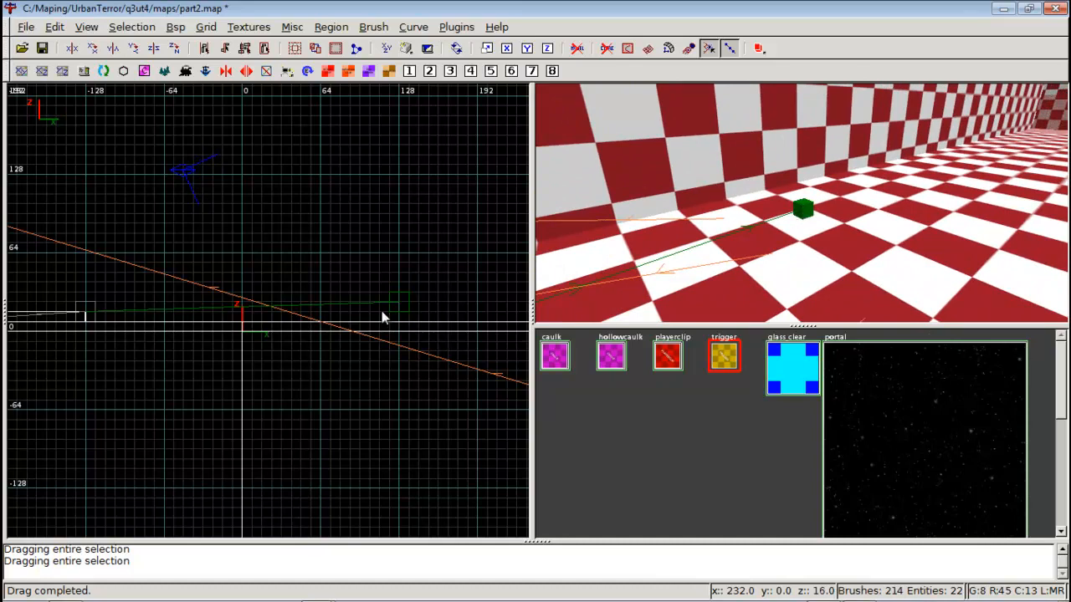
Move the target_position entity closer to the arrow, to X 64, and deselect it
left_click(802, 211, "shift")
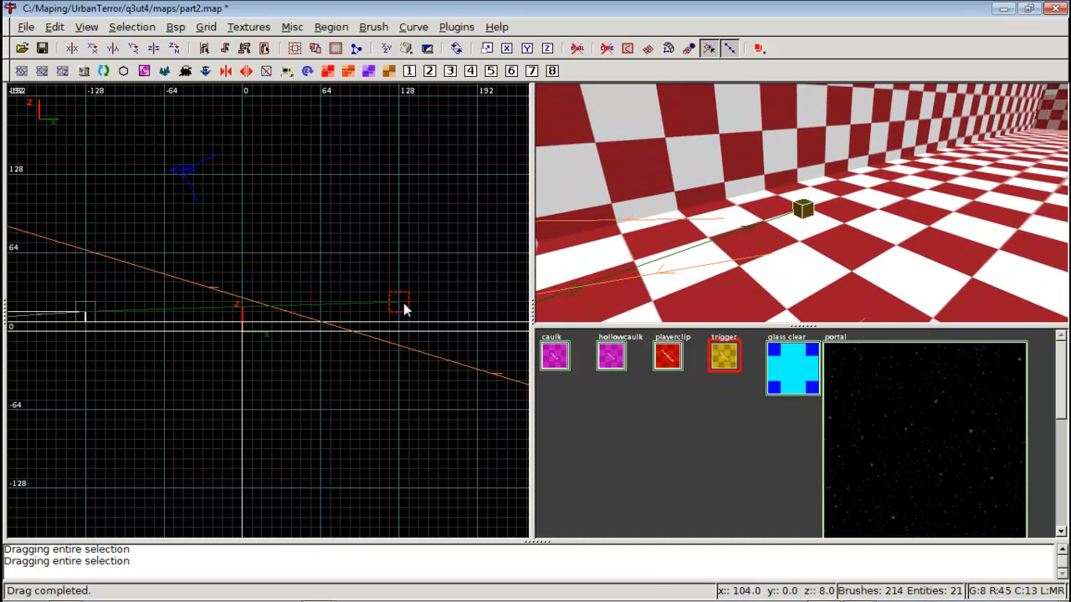
left_click_drag(406, 308, 328, 308)
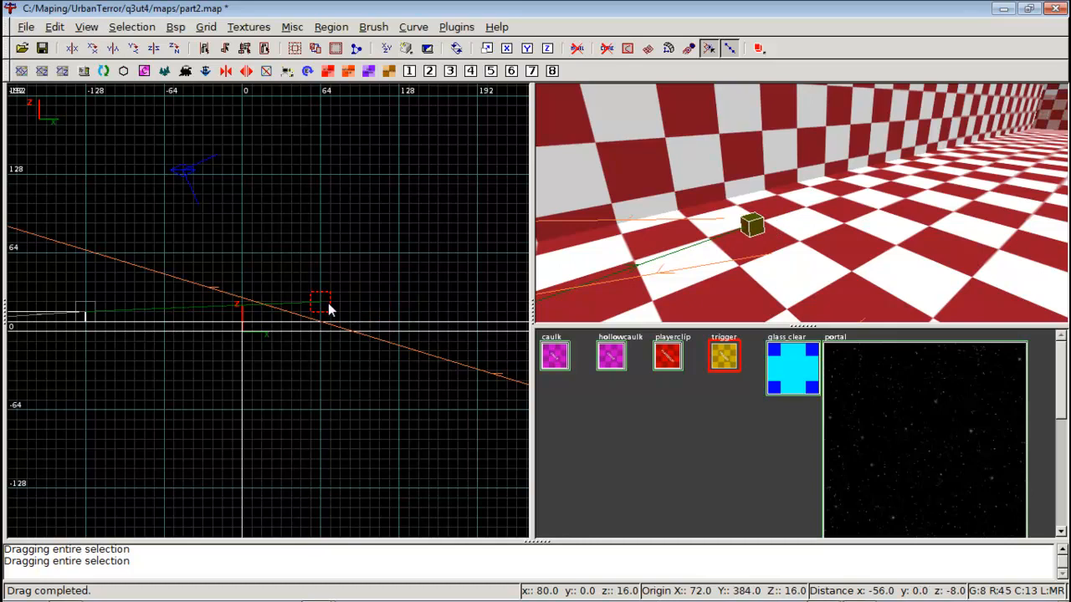
right_click(744, 228)
key("Escape")
right_click(802, 203)
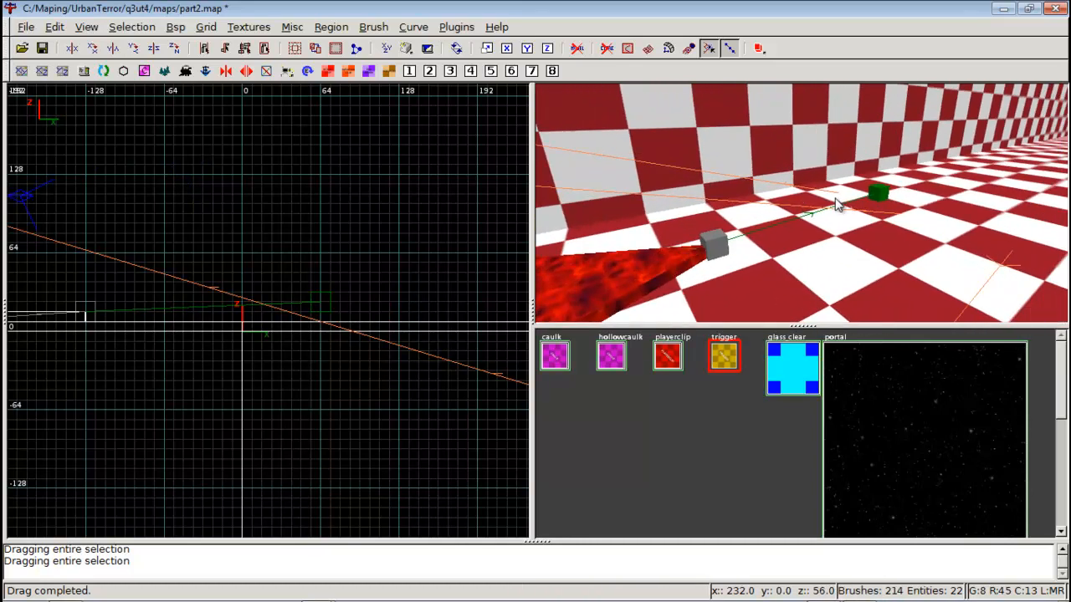
Examine the target_position's placement relative to the arrow and the length of the hall in the 3D and side views
left_click(882, 194, "shift")
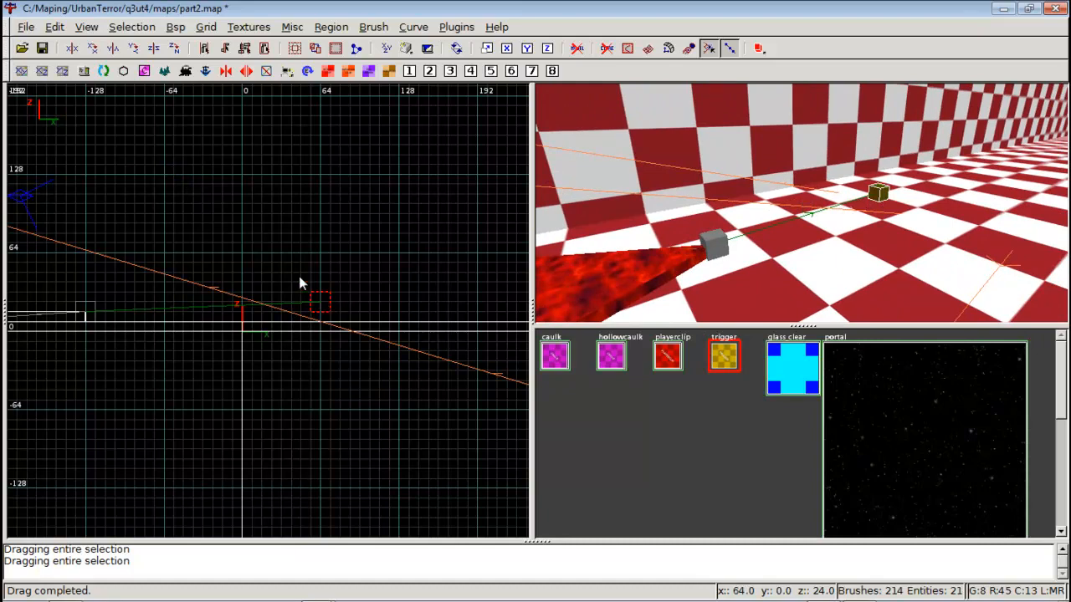
scroll(299, 276, "down", 7)
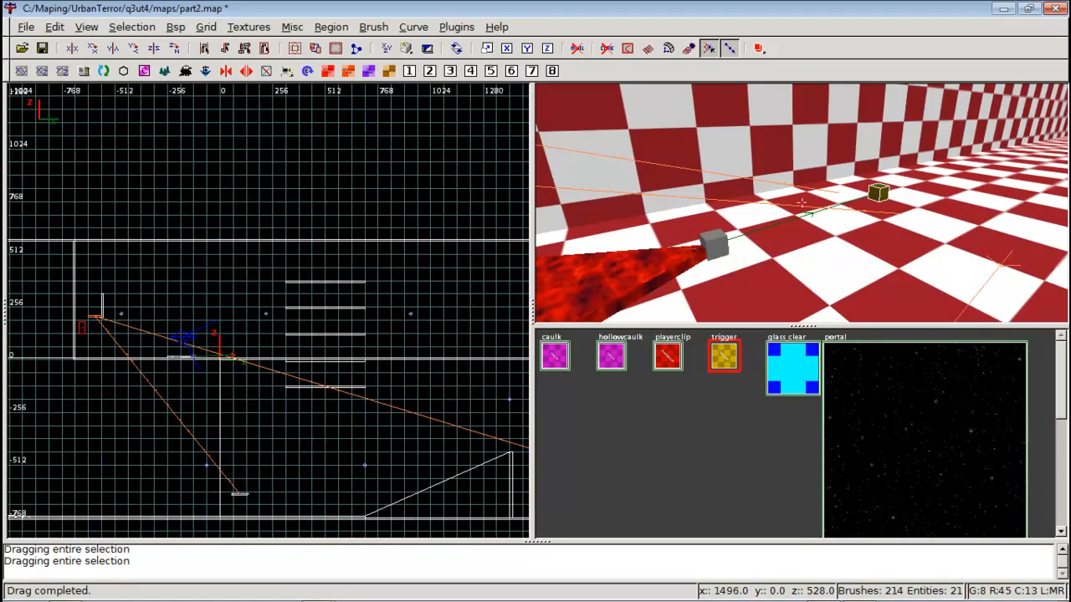
right_click(781, 233)
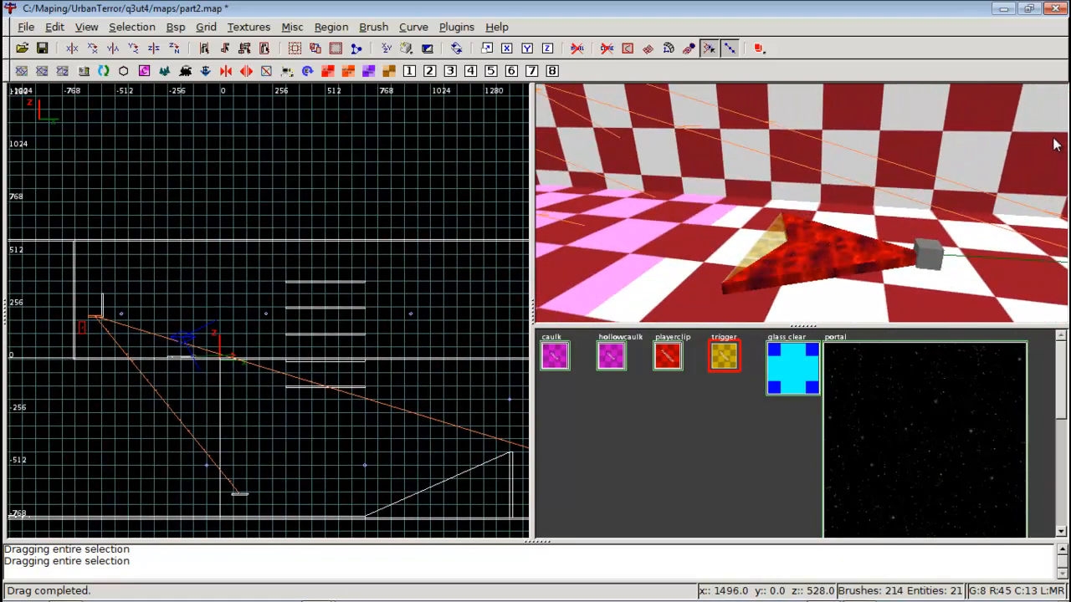
right_click(824, 205)
right_click(824, 205)
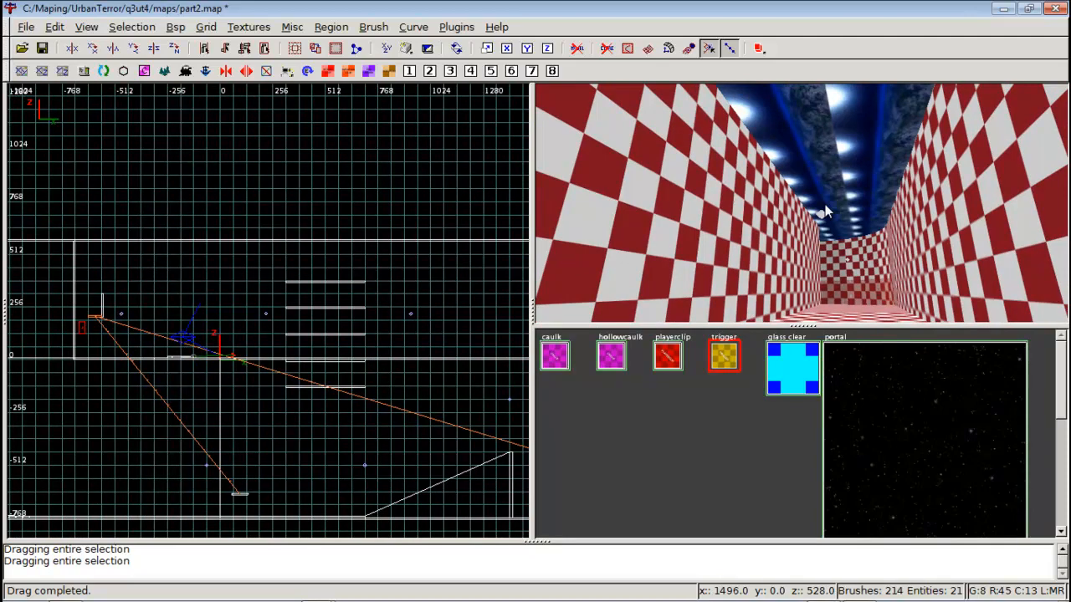
right_click(819, 204)
key("Up")
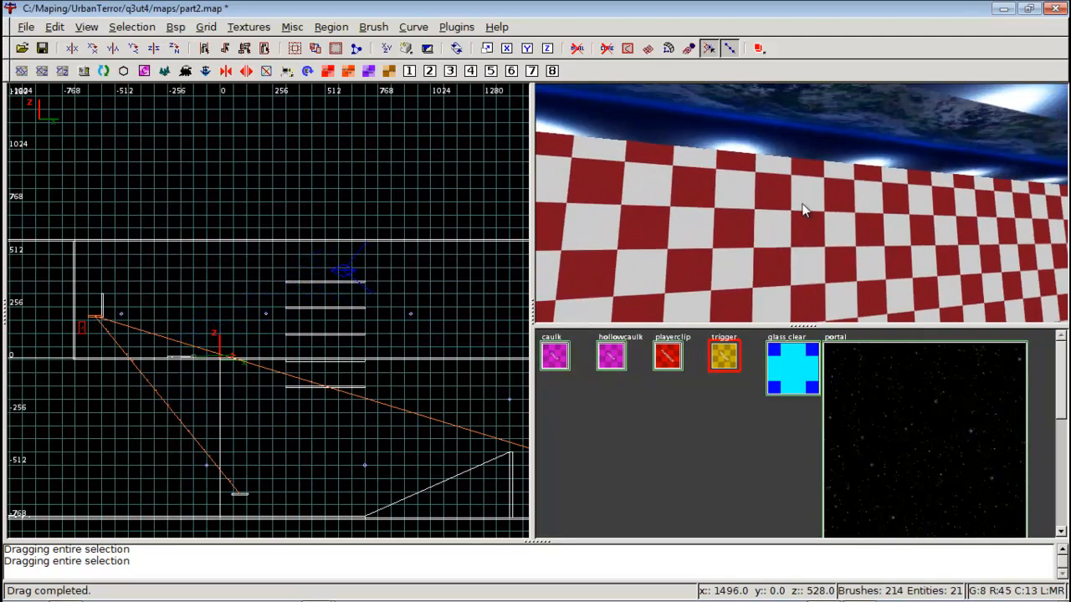
right_click(800, 203)
right_click_drag(304, 364, 218, 395)
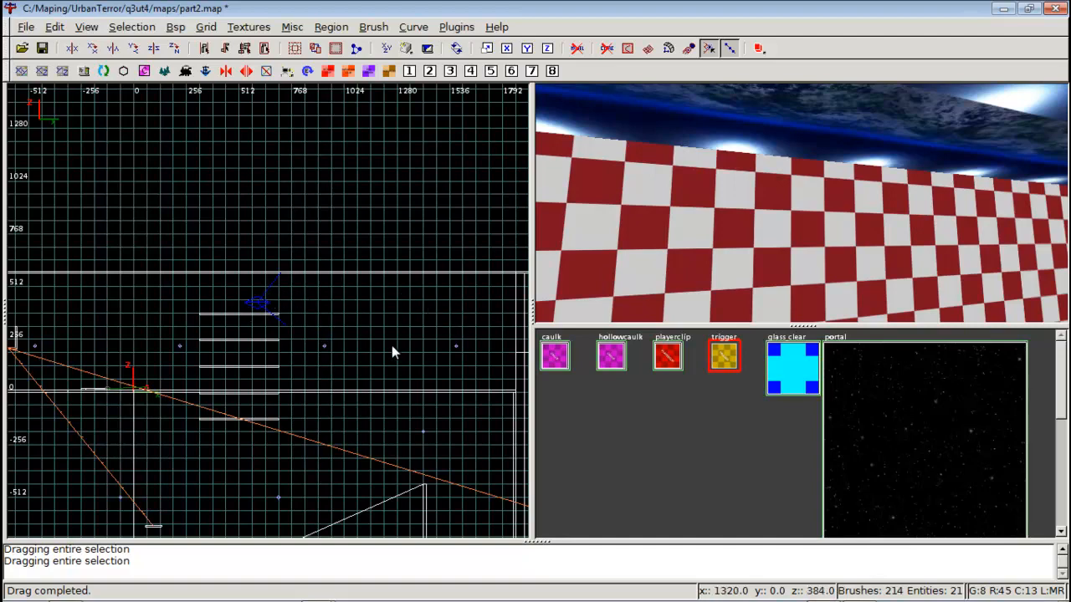
right_click(653, 261)
key("Up")
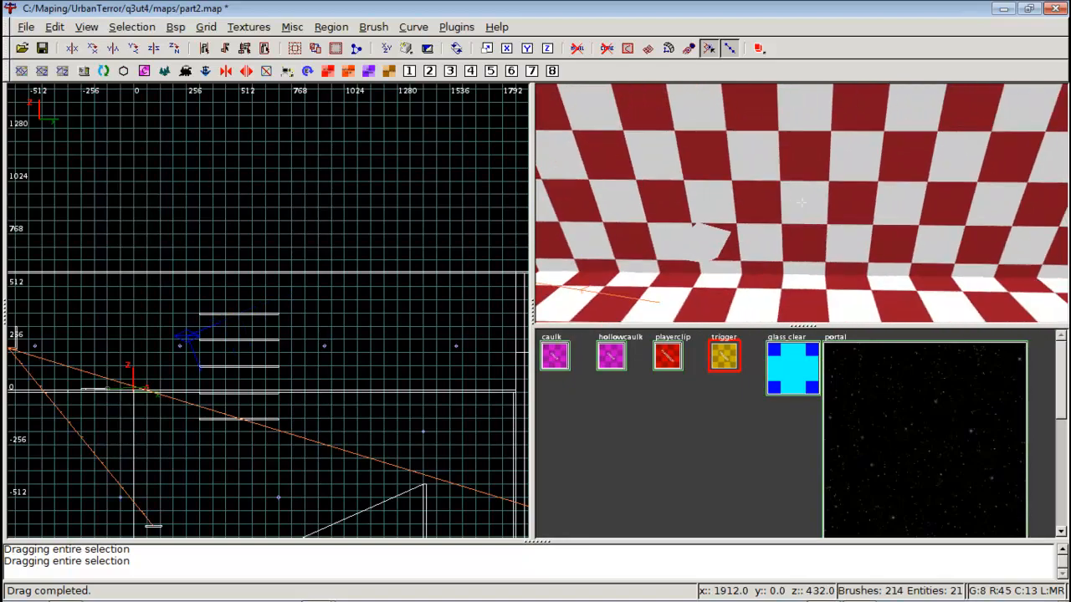
key("Up")
key("Up")
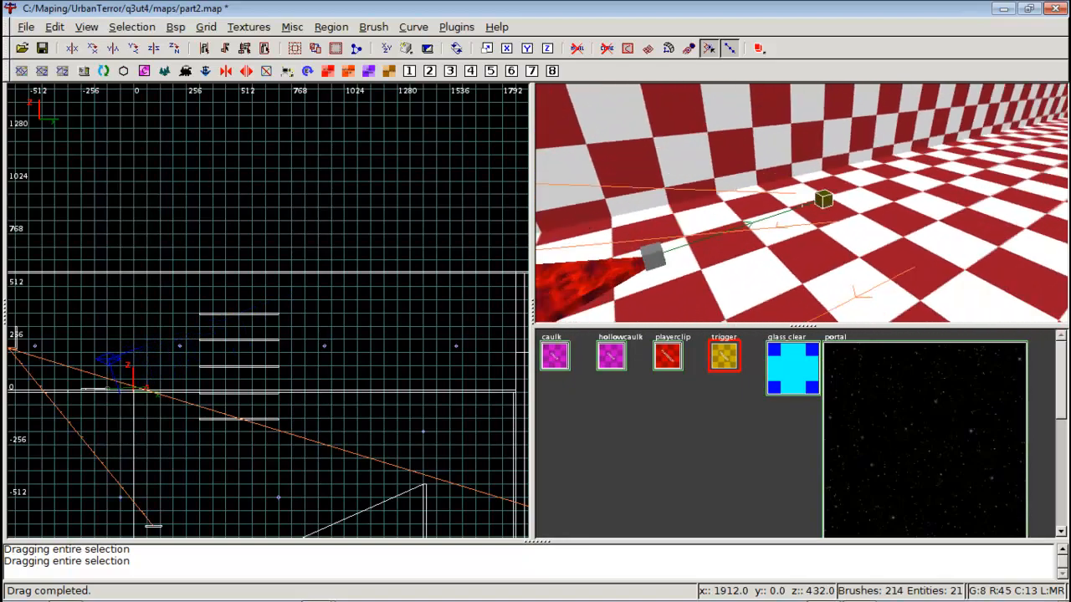
key("Left")
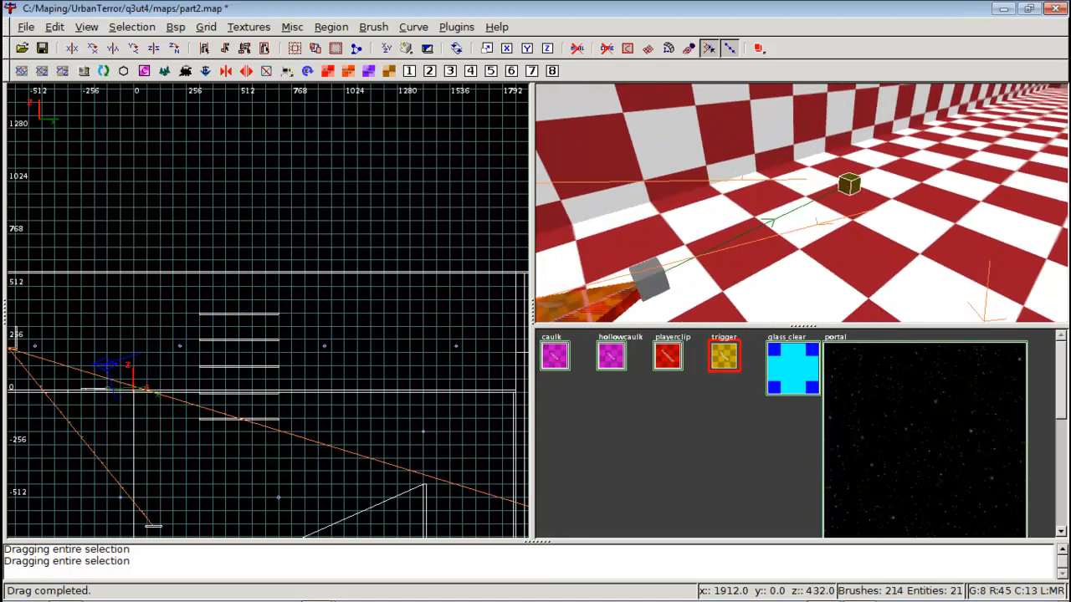
right_click(801, 204)
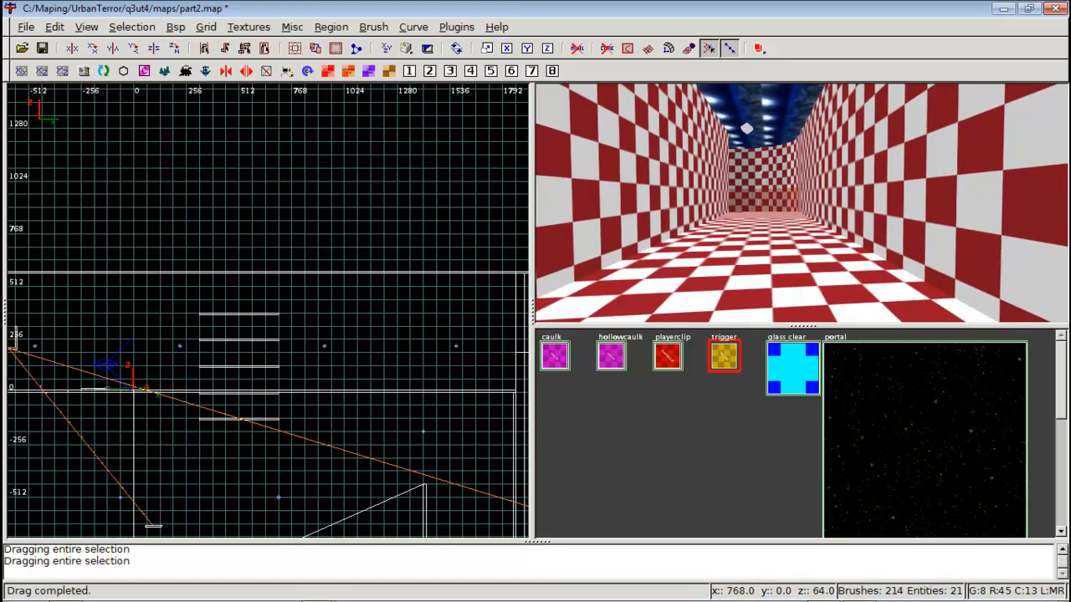
right_click(800, 204)
right_click(801, 203)
key("Escape")
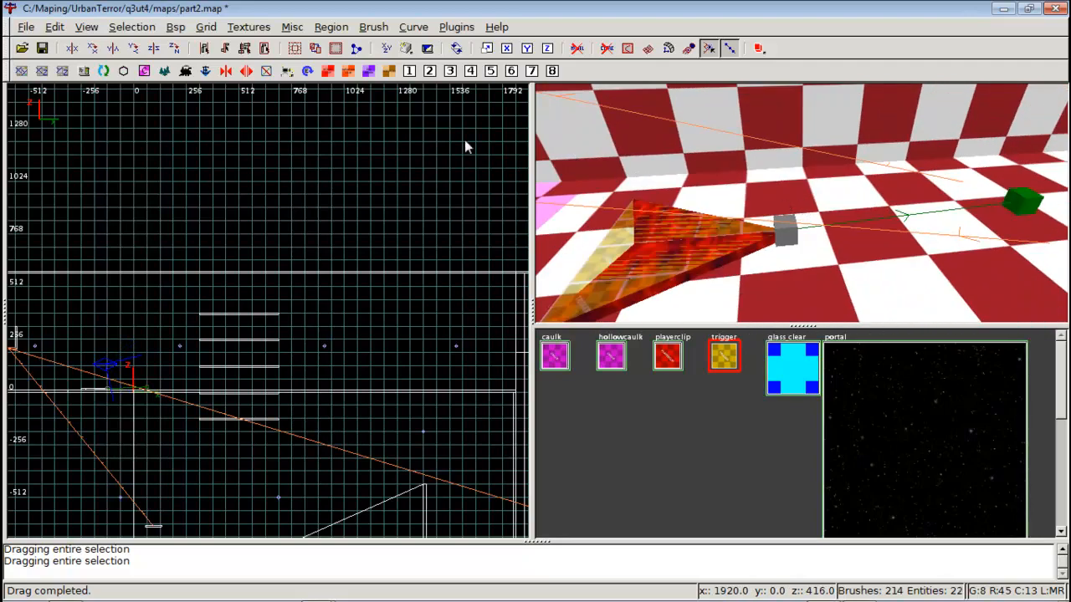
Save the map and compile it with the Q3Map2 (test) BSP -meta, -vis, -light -fast -filter option
key("ctrl+s")
left_click(175, 26)
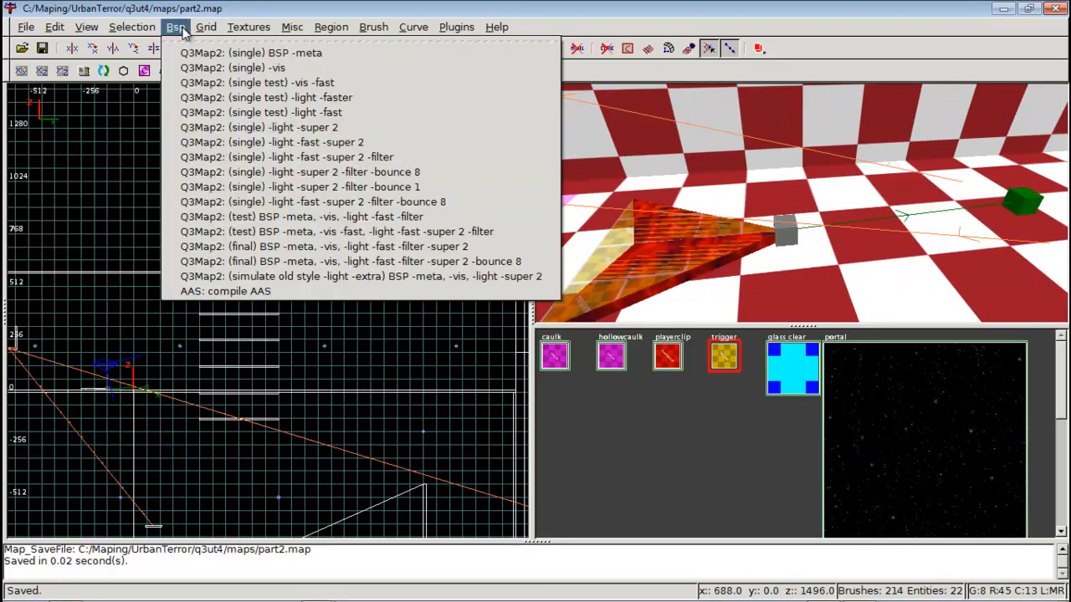
left_click(259, 215)
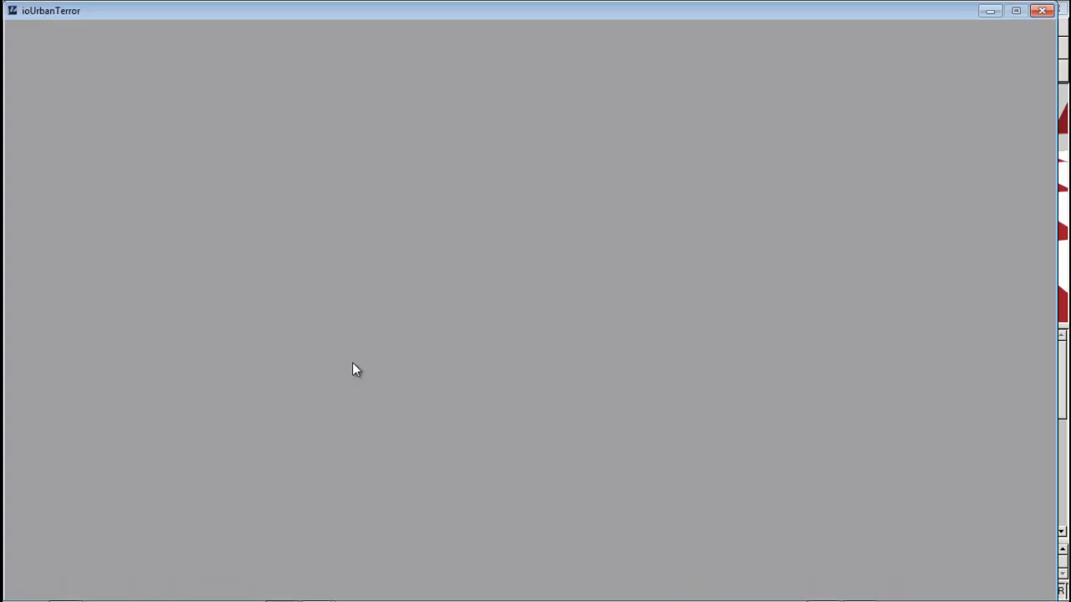
Switch to ioUrbanTerror and load the part2 map from the console with the /devmap command
key("grave")
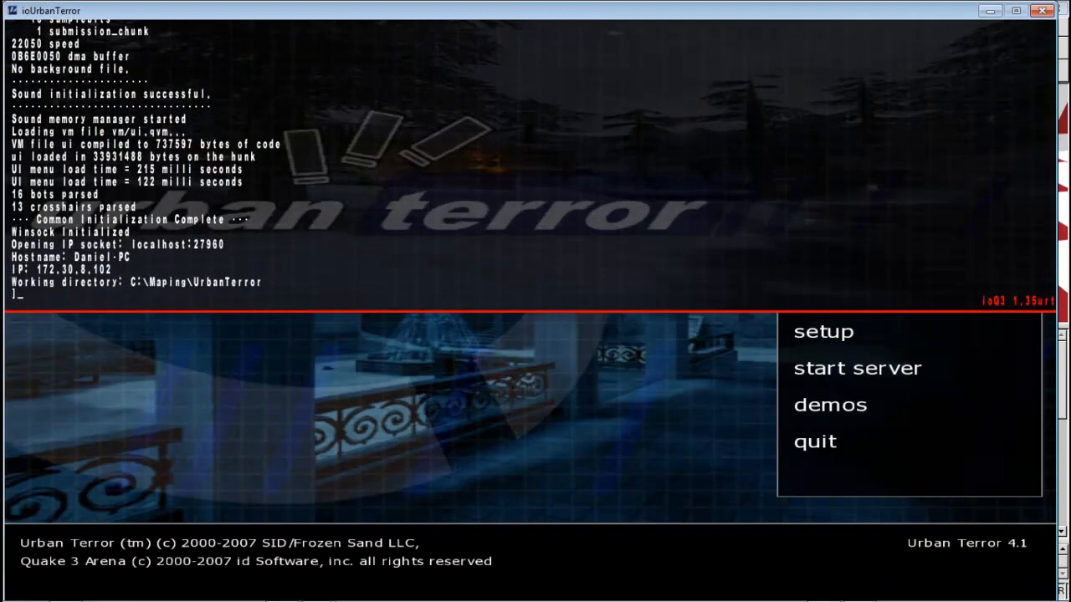
type("/devmap ut")
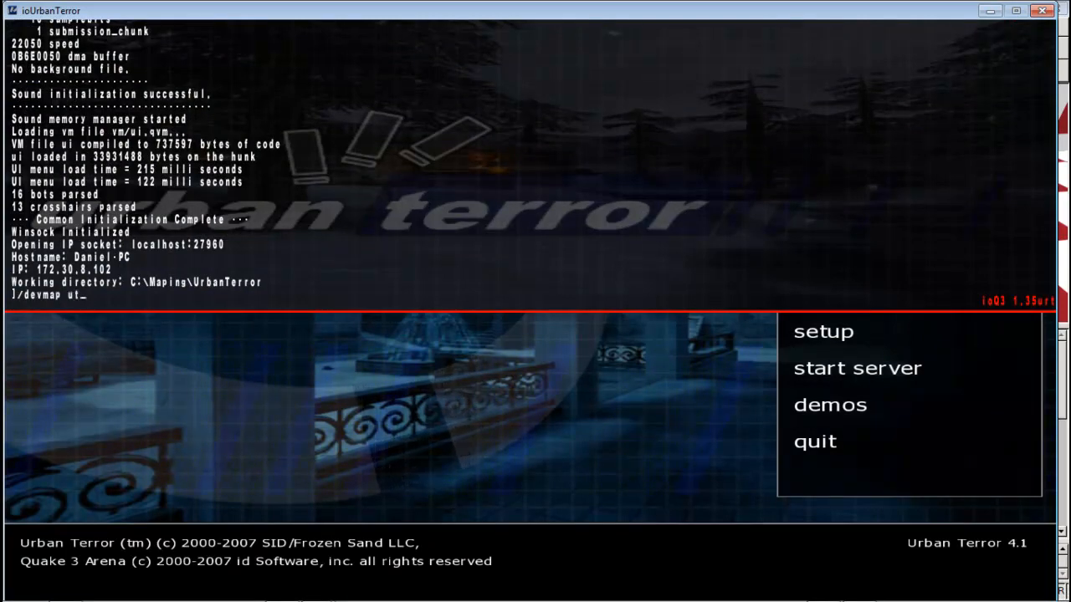
key("BackSpace")
key("BackSpace")
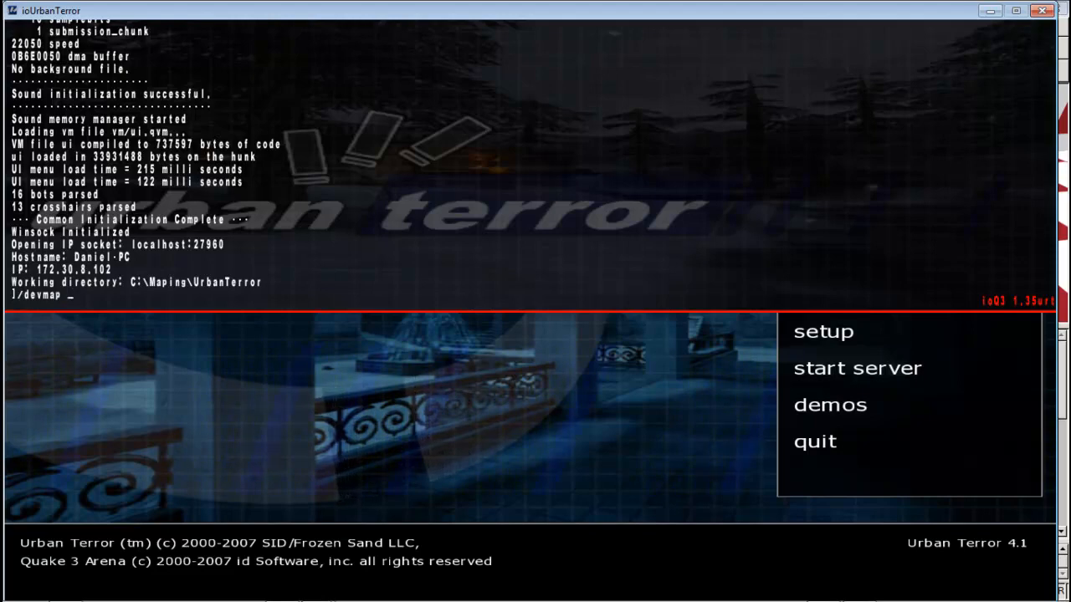
type("nort")
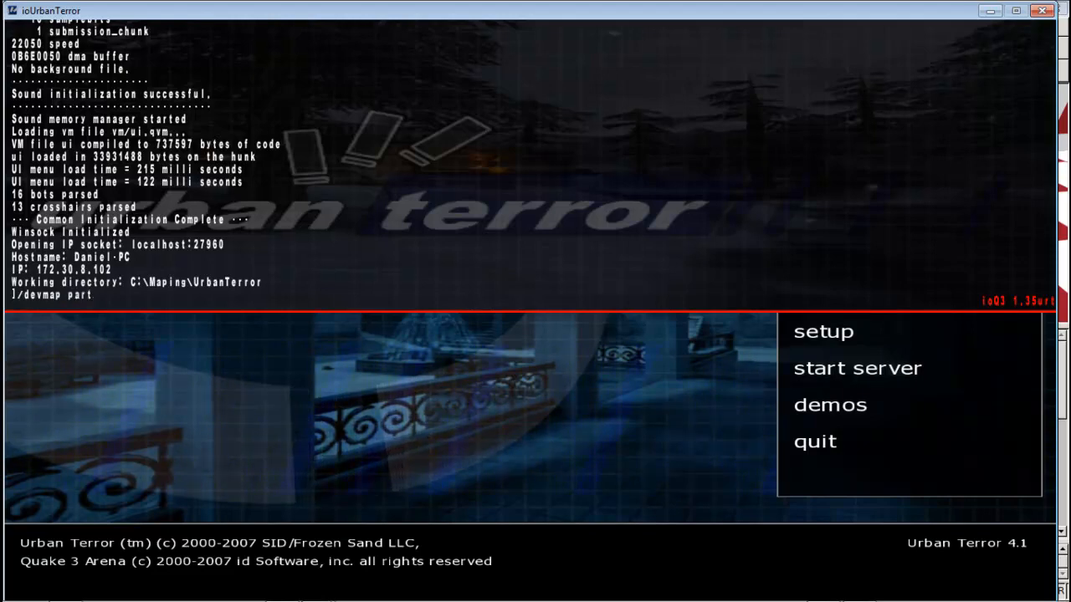
key("Return")
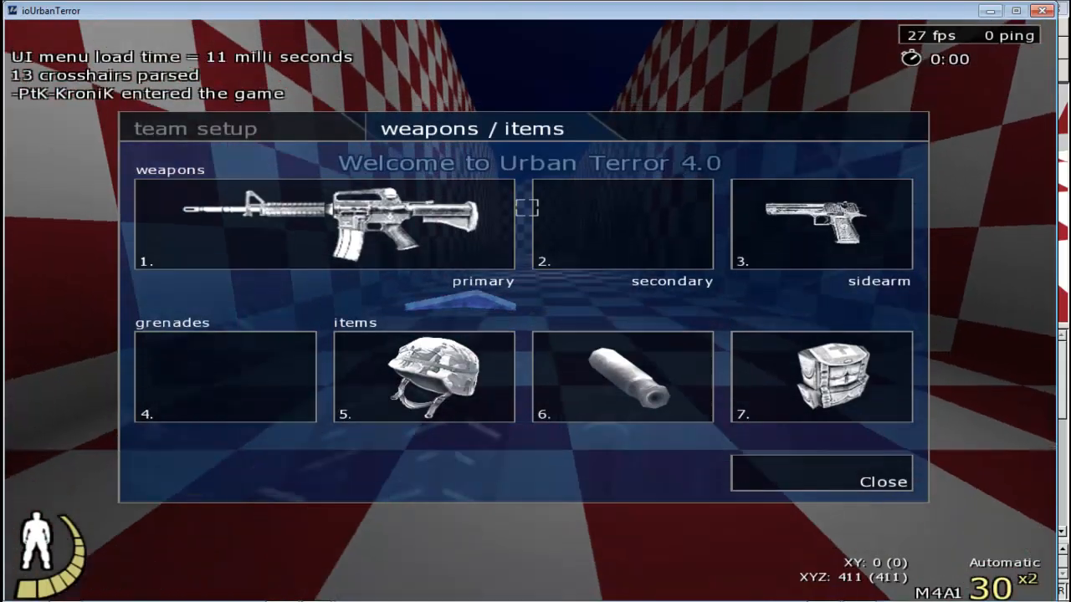
Dismiss the weapons setup, equip the knife and run toward the floor arrow to test its boost
left_click(753, 460)
key("1")
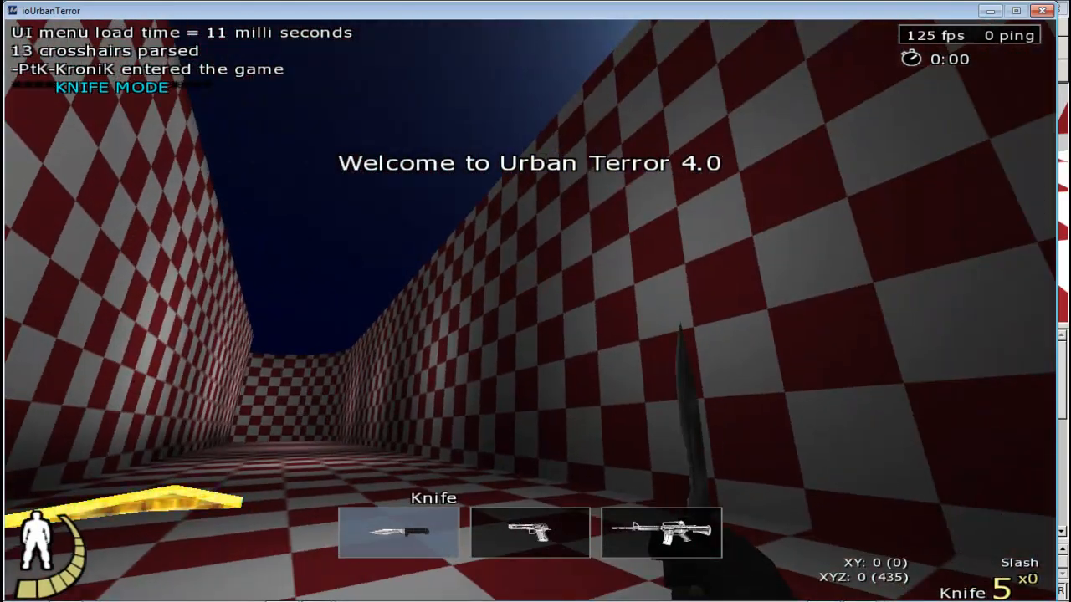
key("w")
key("w")
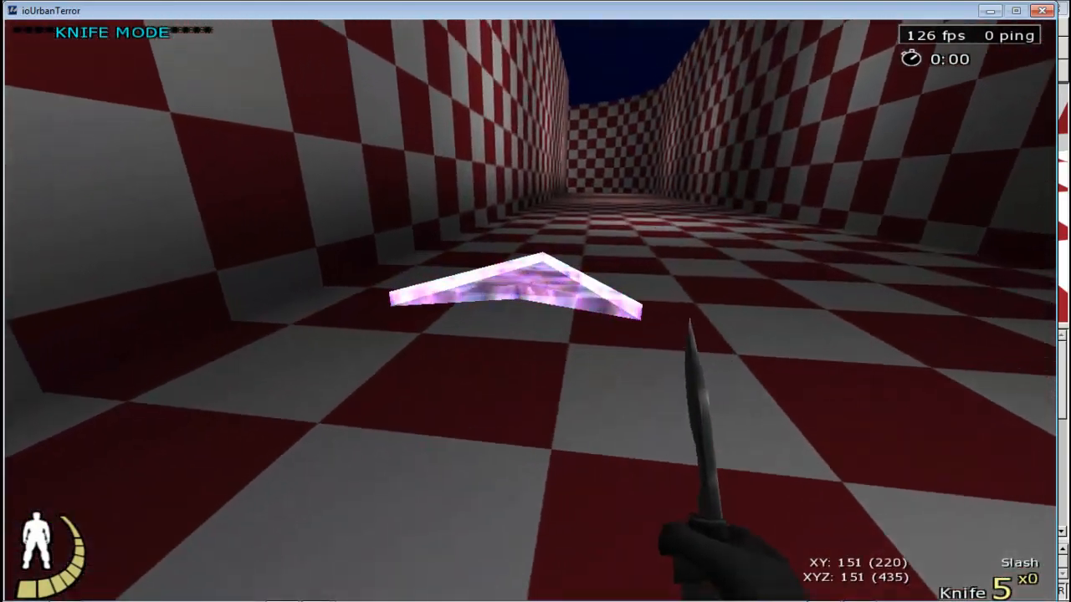
key("d")
key("d")
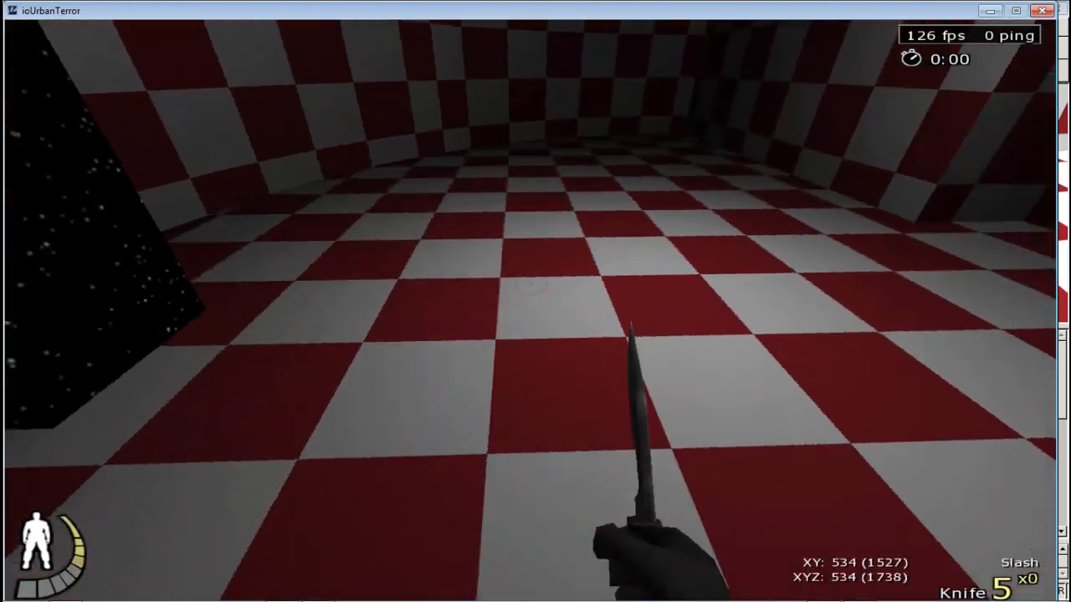
Run over the floor arrow again to test the boost down the hall, and close the game
key("w")
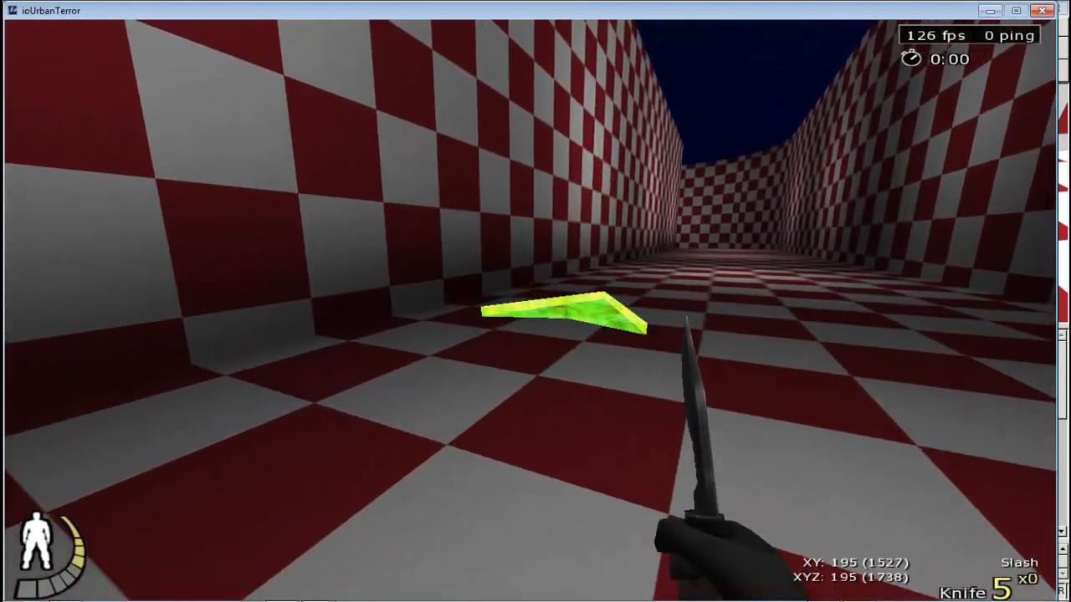
left_click(531, 311)
key("w")
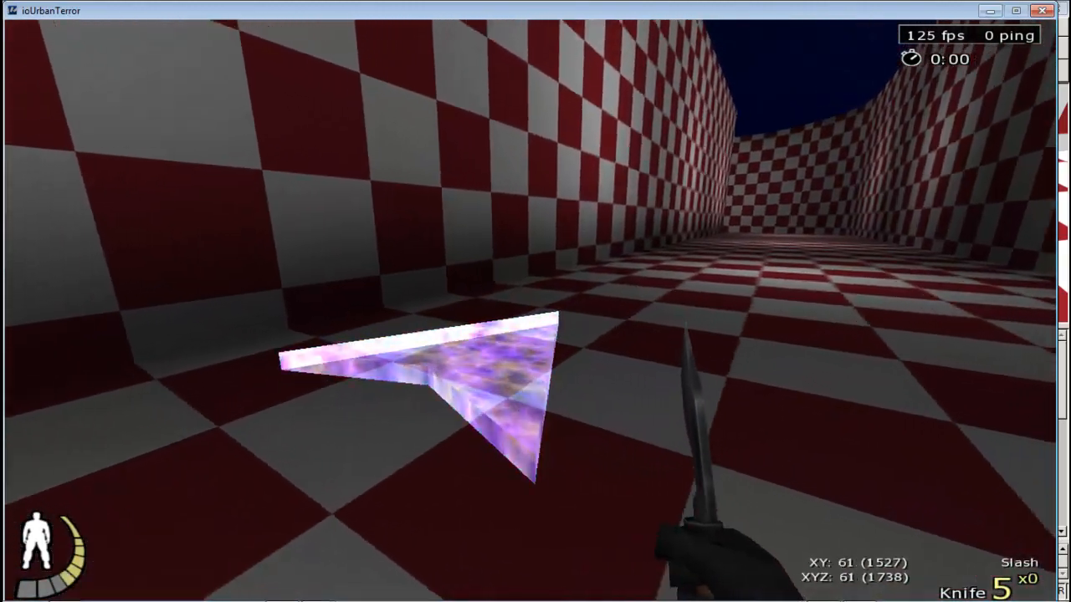
key("w")
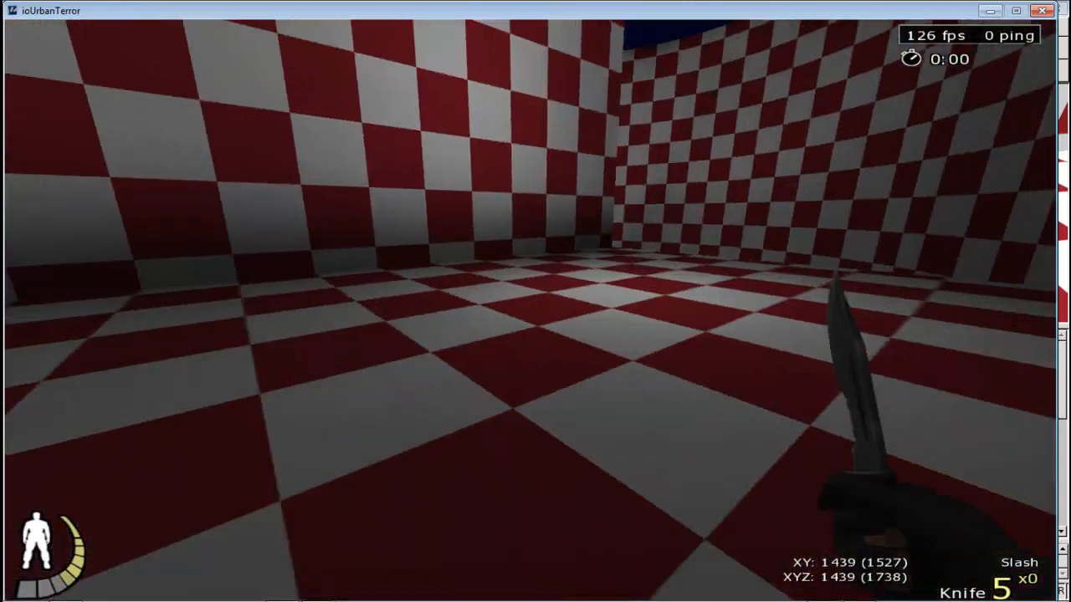
key("w")
key("space")
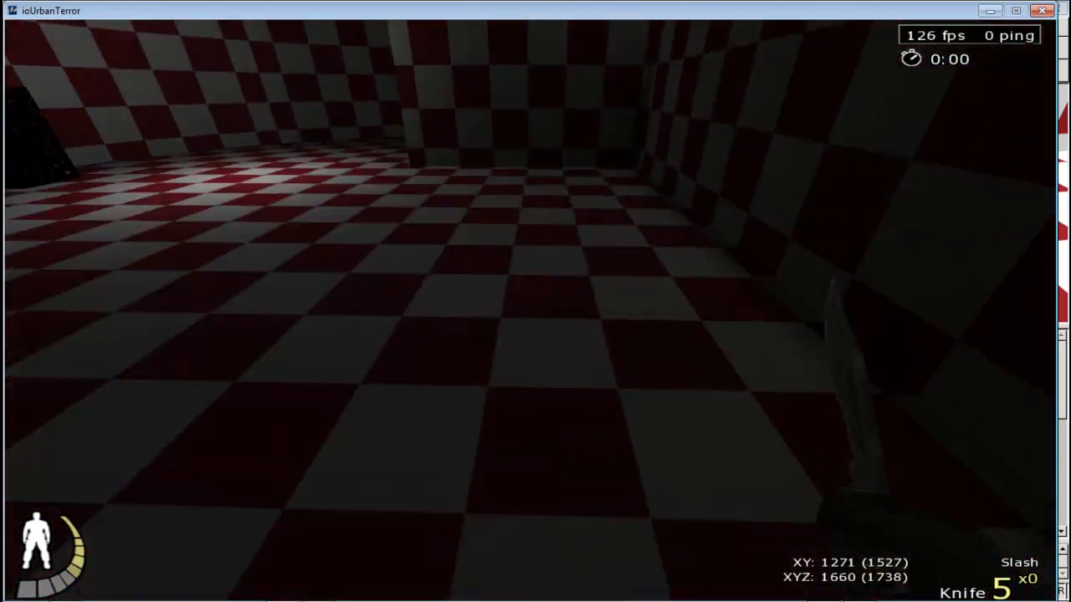
key("w")
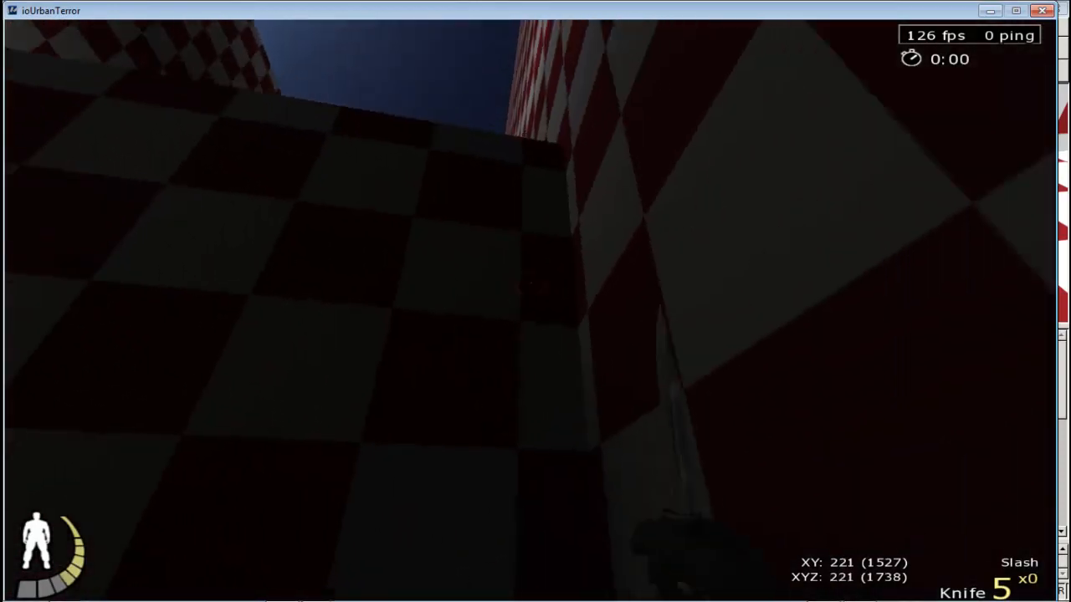
key("grave")
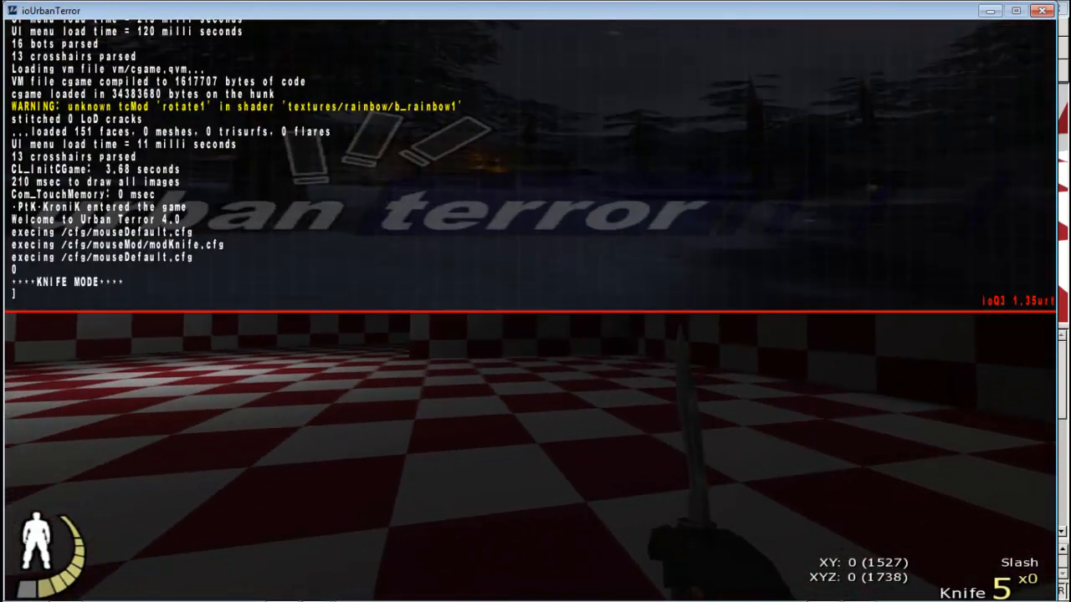
left_click(1043, 10)
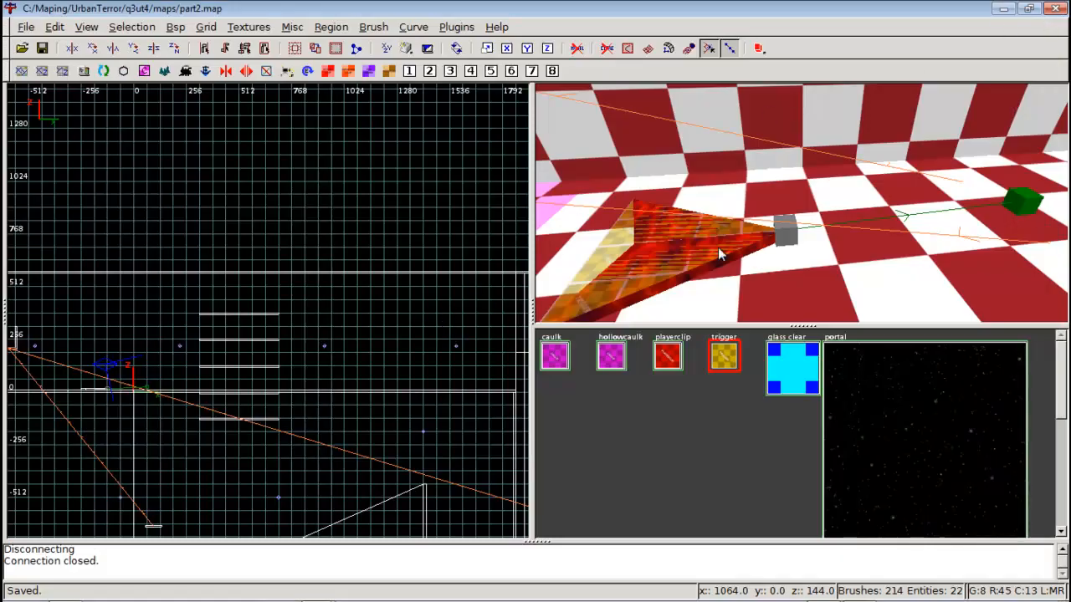
Move the target_position entity farther from the arrow, to X 160, and deselect it
left_click(1028, 205, "shift")
scroll(153, 392, "up", 2)
right_click_drag(154, 392, 297, 306)
scroll(230, 386, "up", 5)
right_click_drag(243, 387, 389, 361)
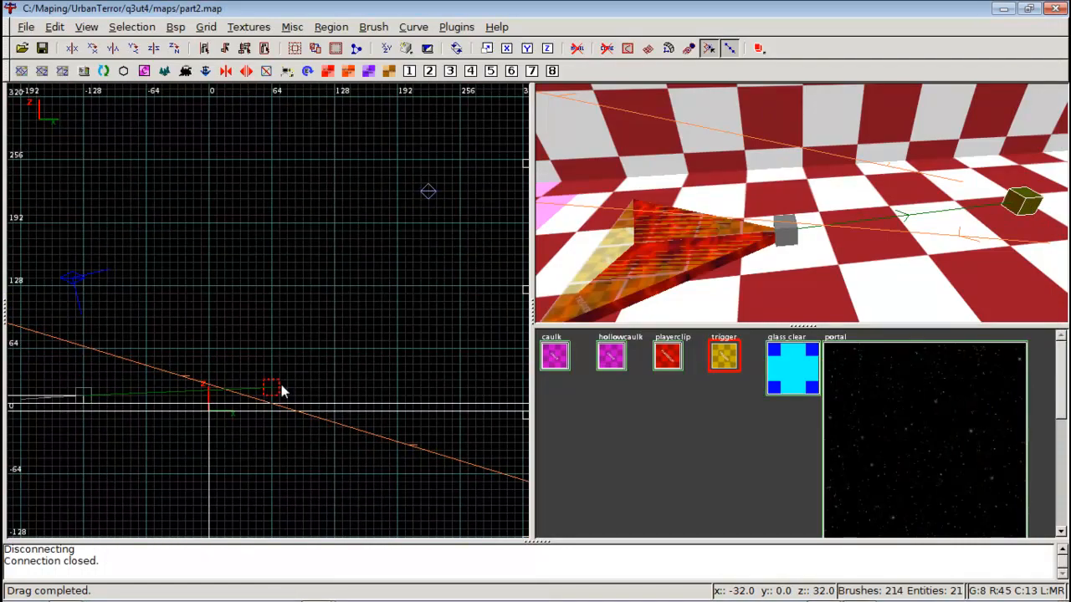
left_click_drag(282, 390, 370, 394)
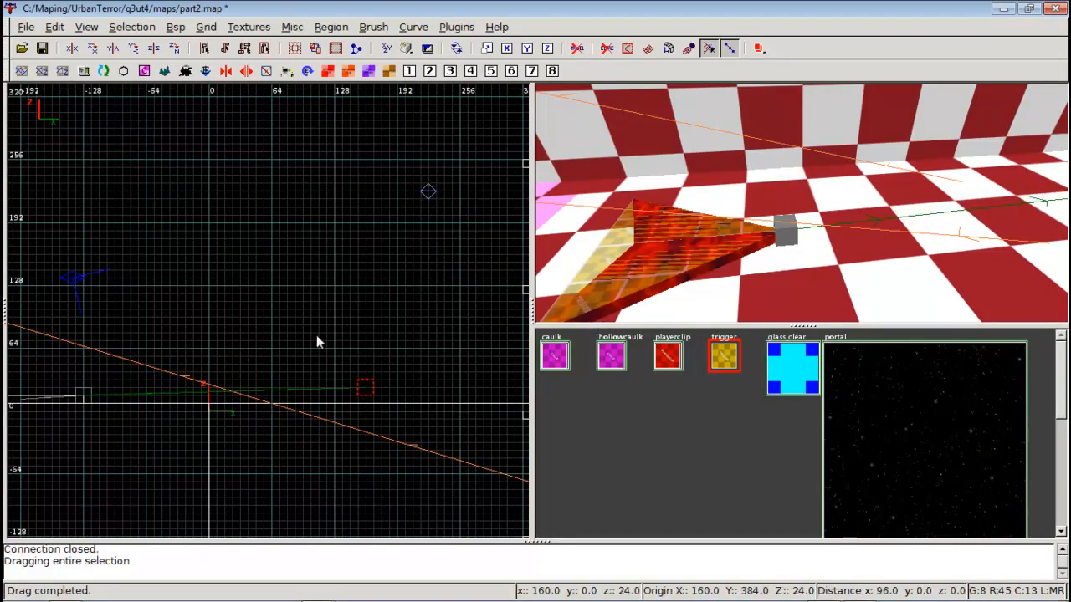
key("Escape")
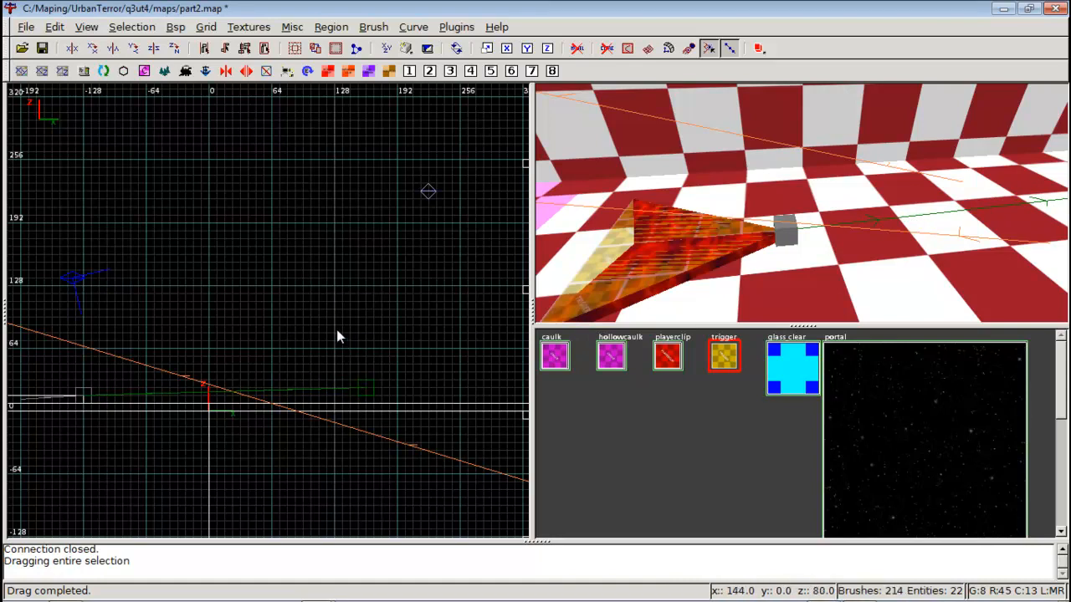
Save the map and compile it with the Q3Map2 (test) BSP -meta, -vis, -light -fast -filter preset
key("ctrl+s")
left_click(176, 28)
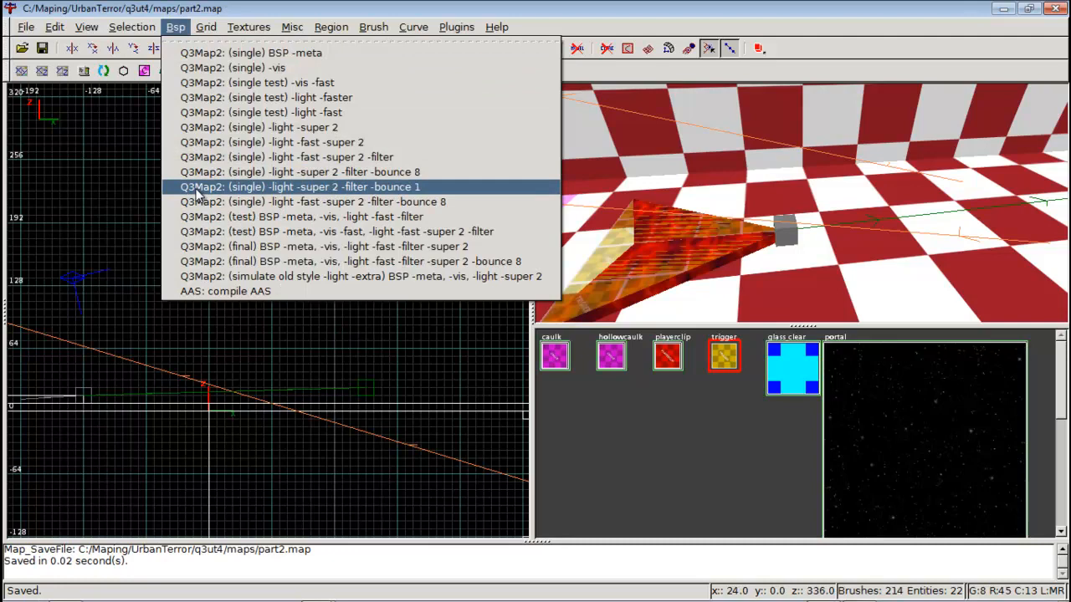
left_click(291, 215)
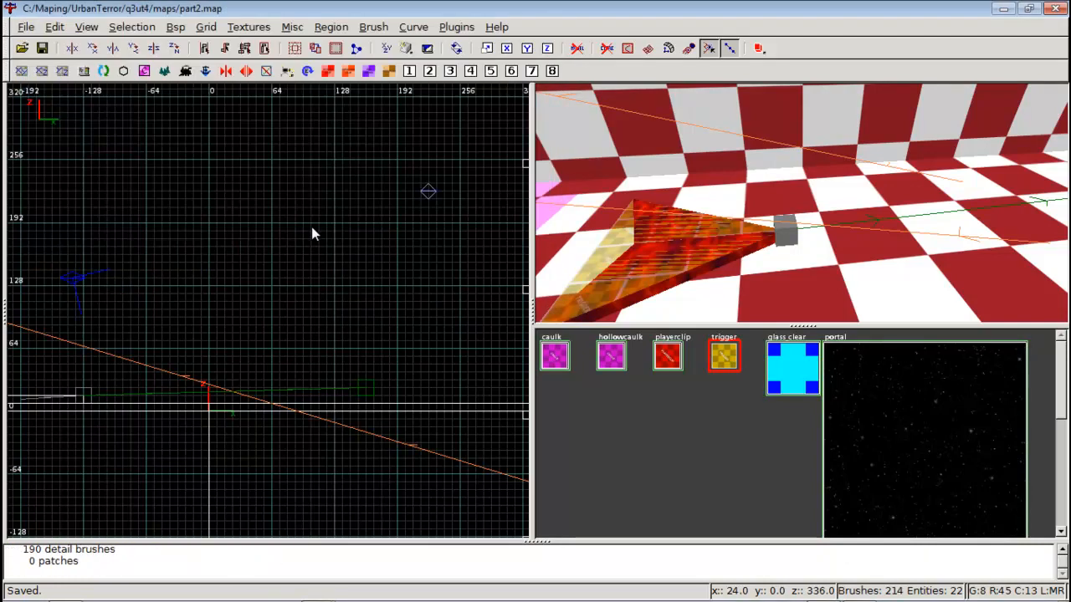
Launch ioUrbanTerror and load the recompiled part2 map with the /devmap console command
mouse_move(289, 599)
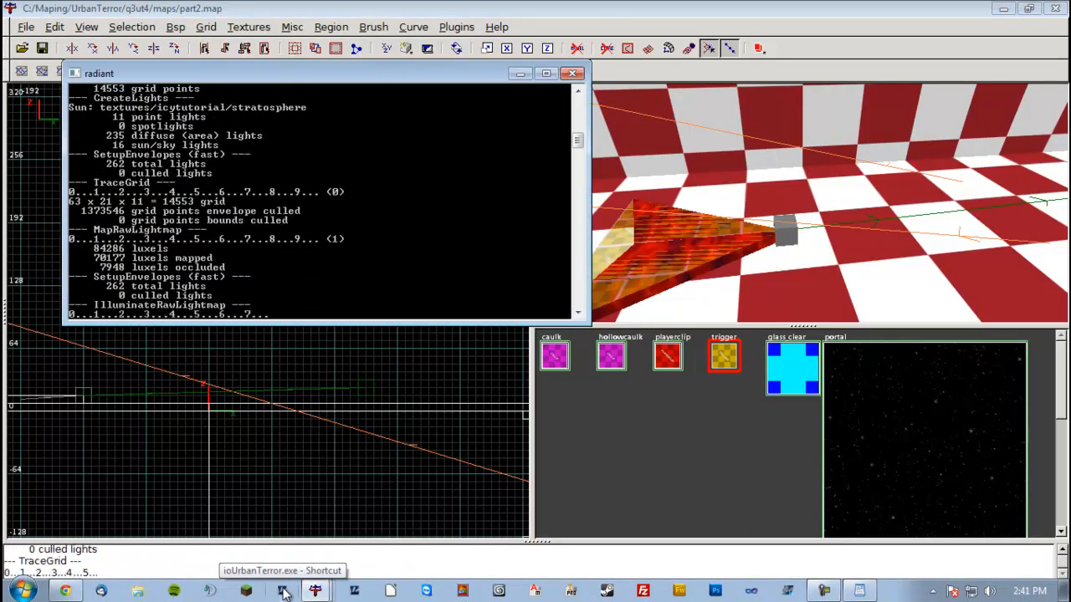
left_click(284, 592)
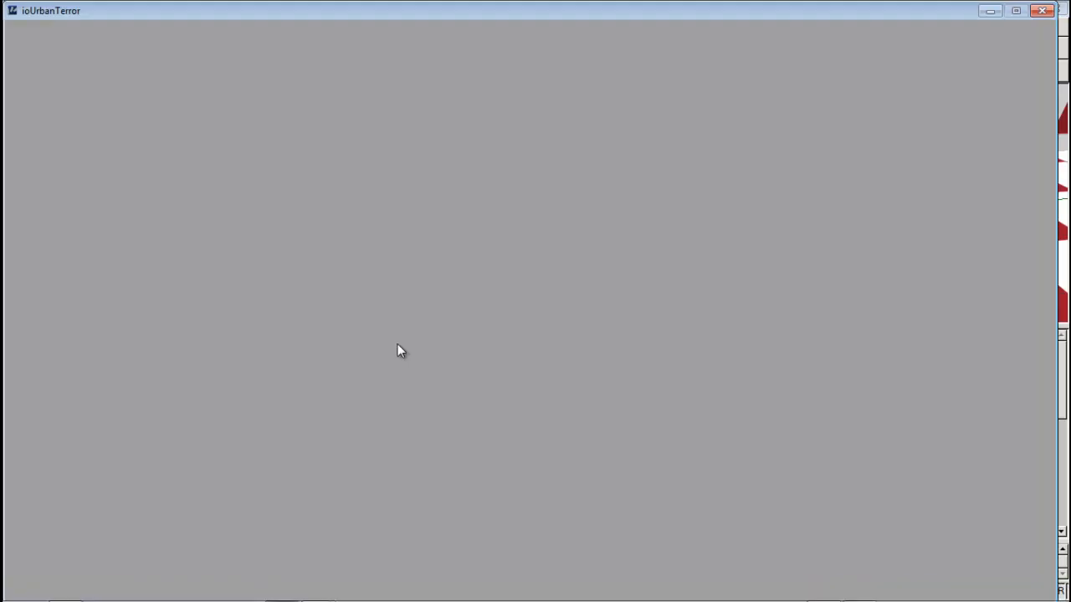
key("grave")
type("/")
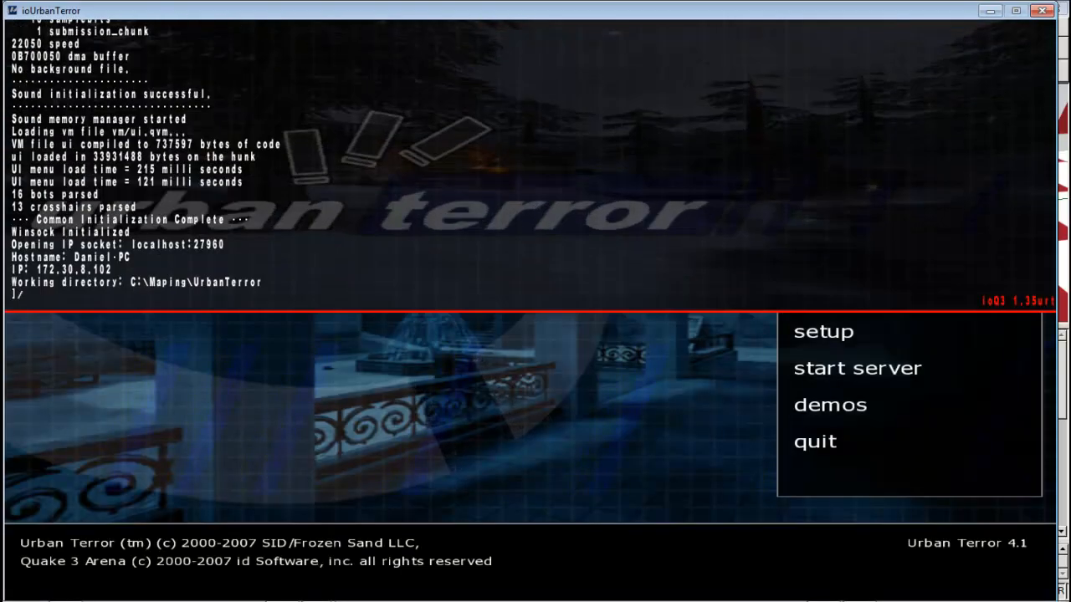
type("devmap p")
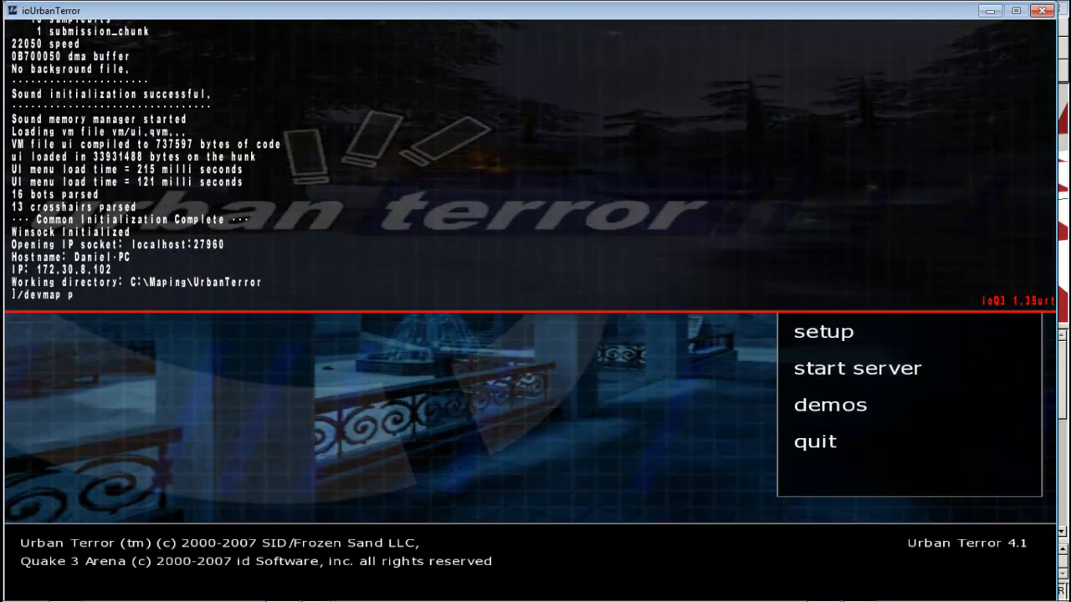
type("aris2")
key("Return")
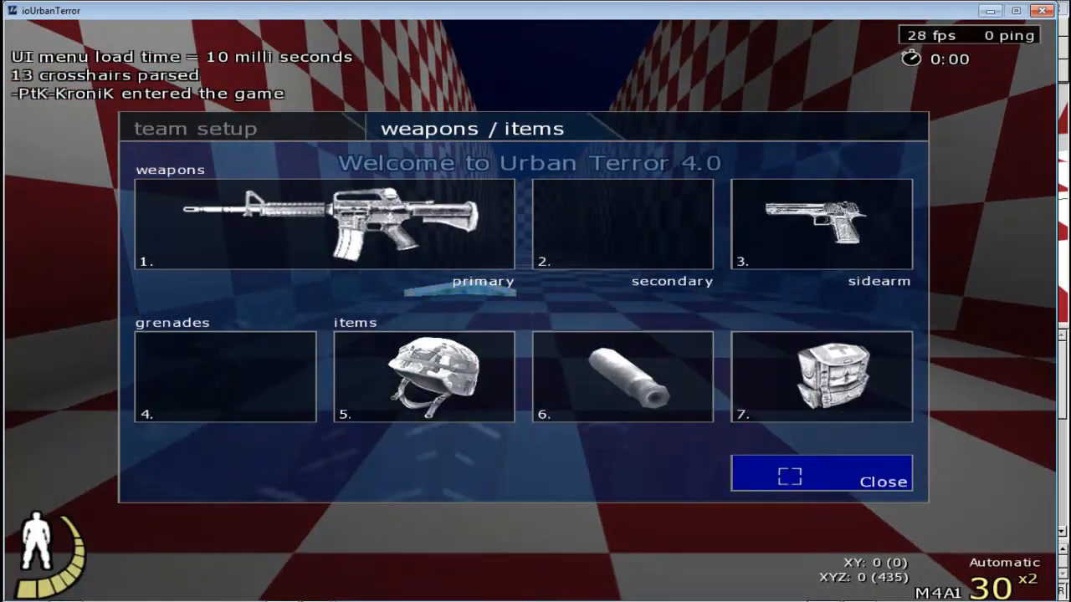
Close the weapons setup, equip the knife and run over the floor arrow repeatedly to test its boost, returning to the hall's start
left_click(790, 476)
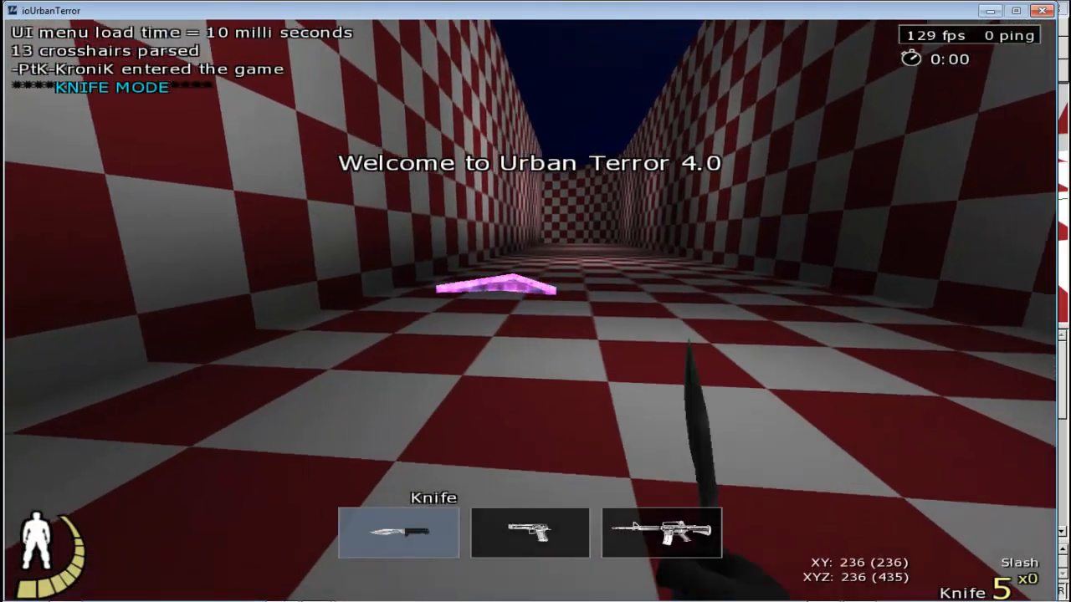
key("w")
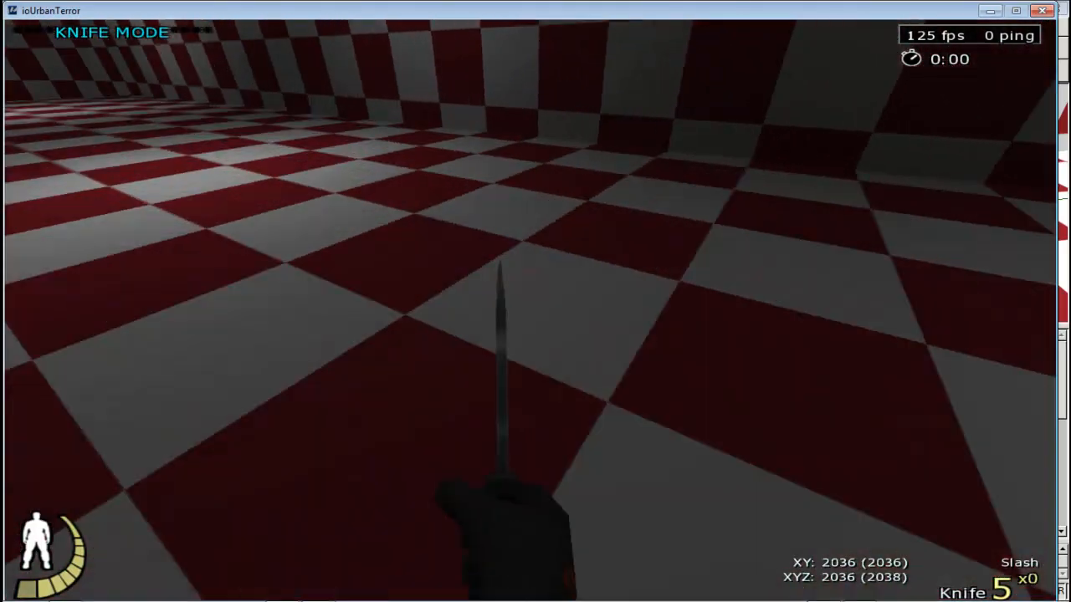
key("w")
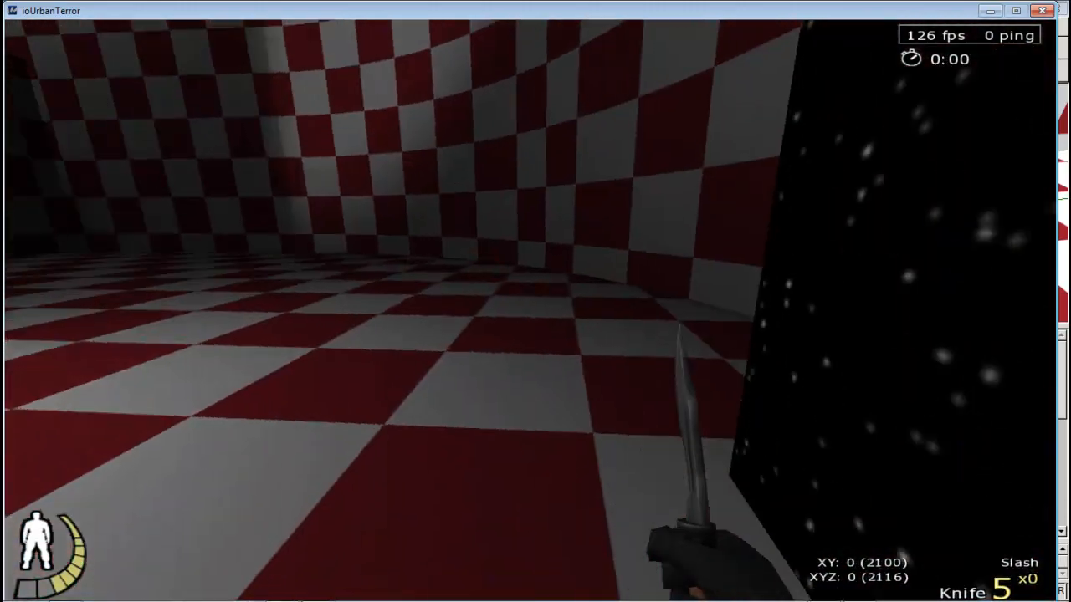
key("w")
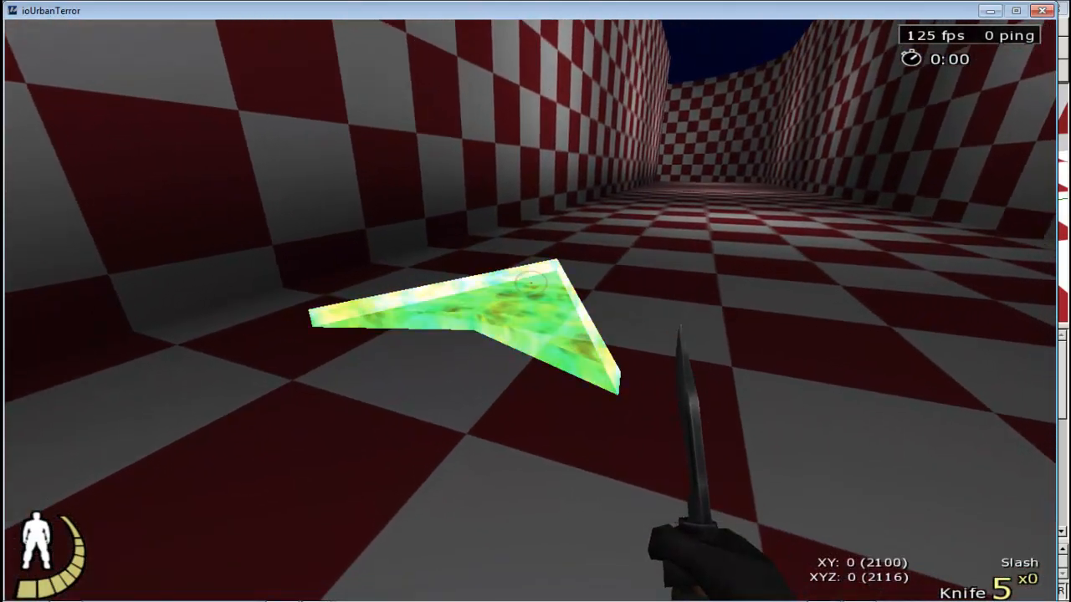
key("w")
key("w")
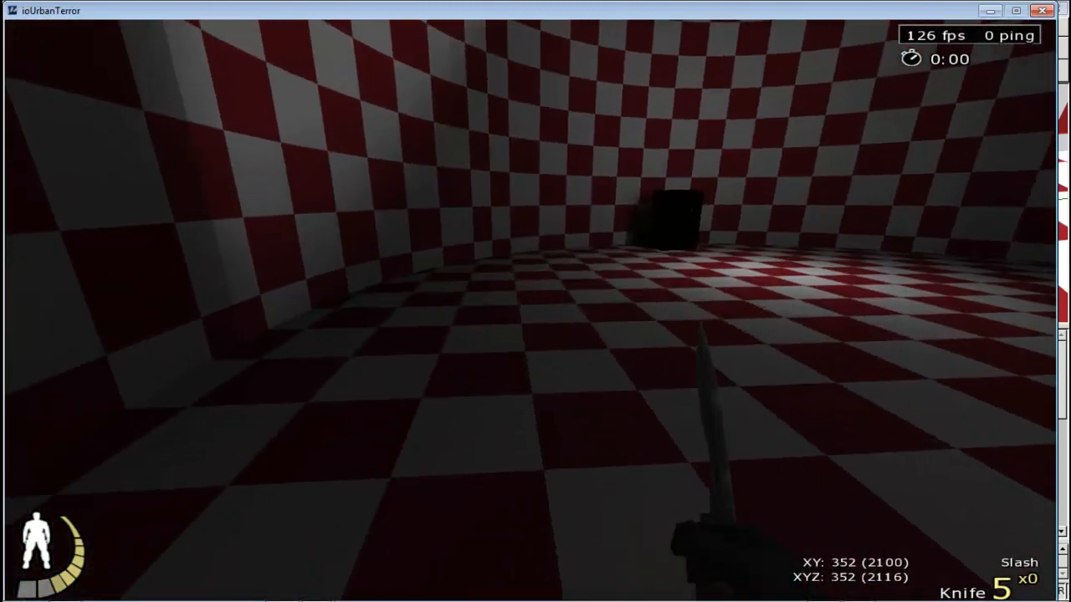
key("w")
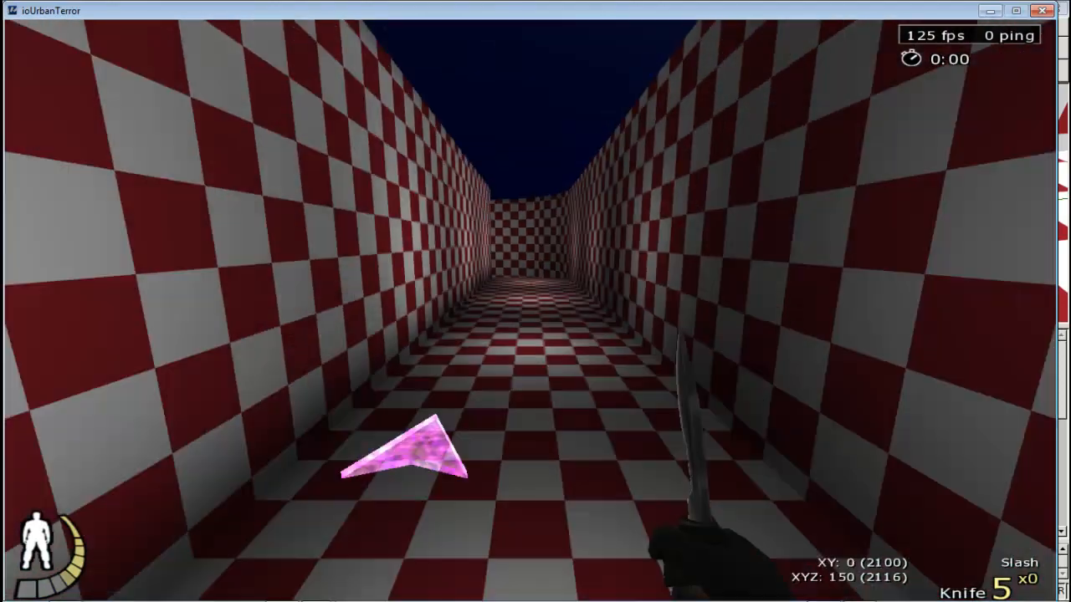
Line up with the floor arrow, run over it and jump during the boost to test flying over the walls
key("w")
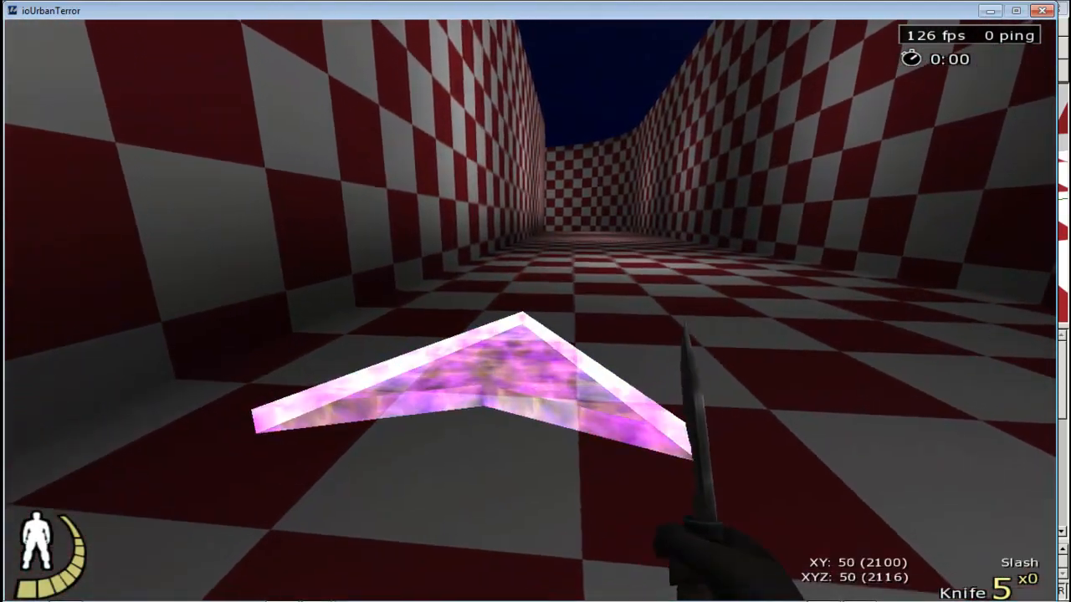
key("d")
key("w")
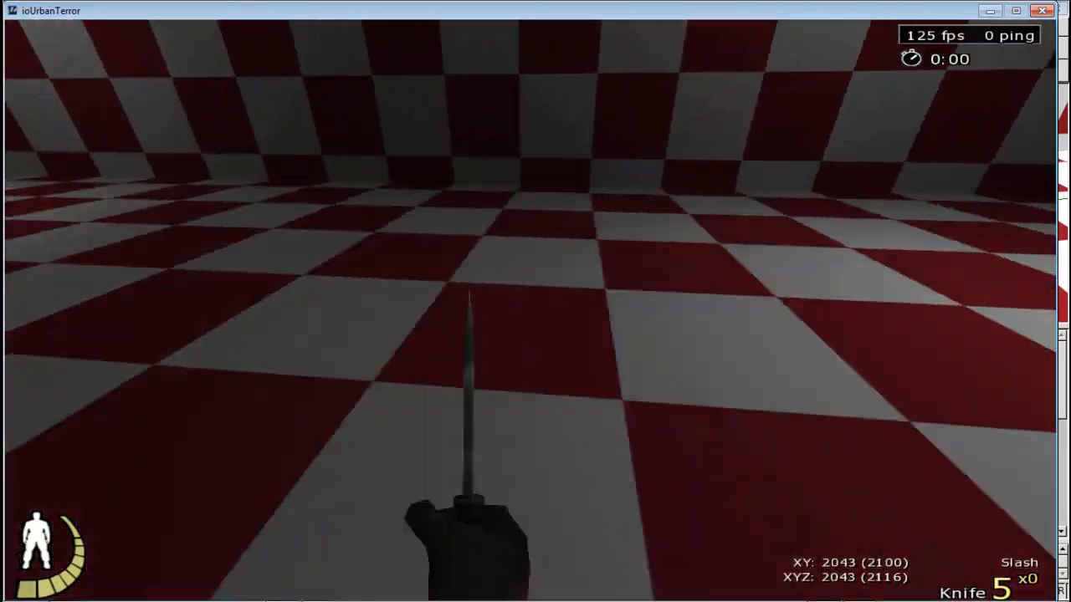
key("space")
key("w")
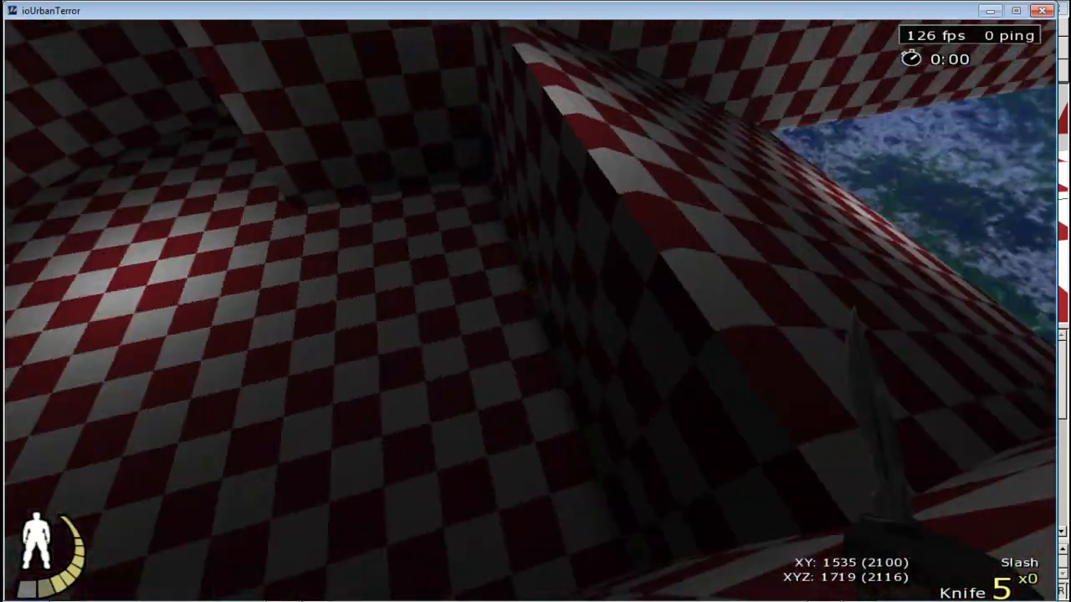
Walk and jump along the top of the checkered wall to inspect the rooms and water below
key("w")
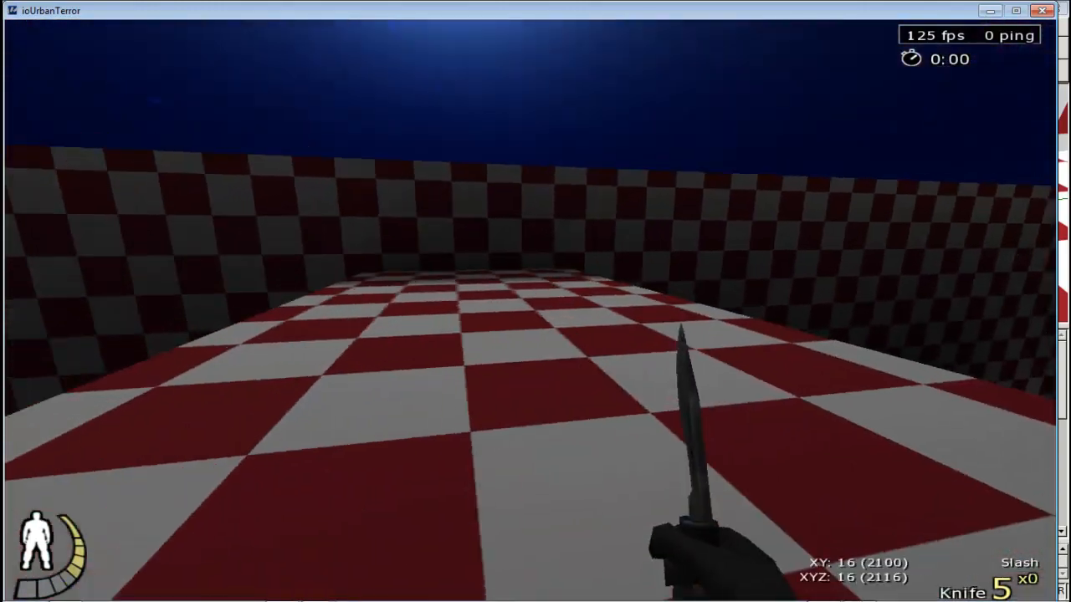
key("w")
key("w")
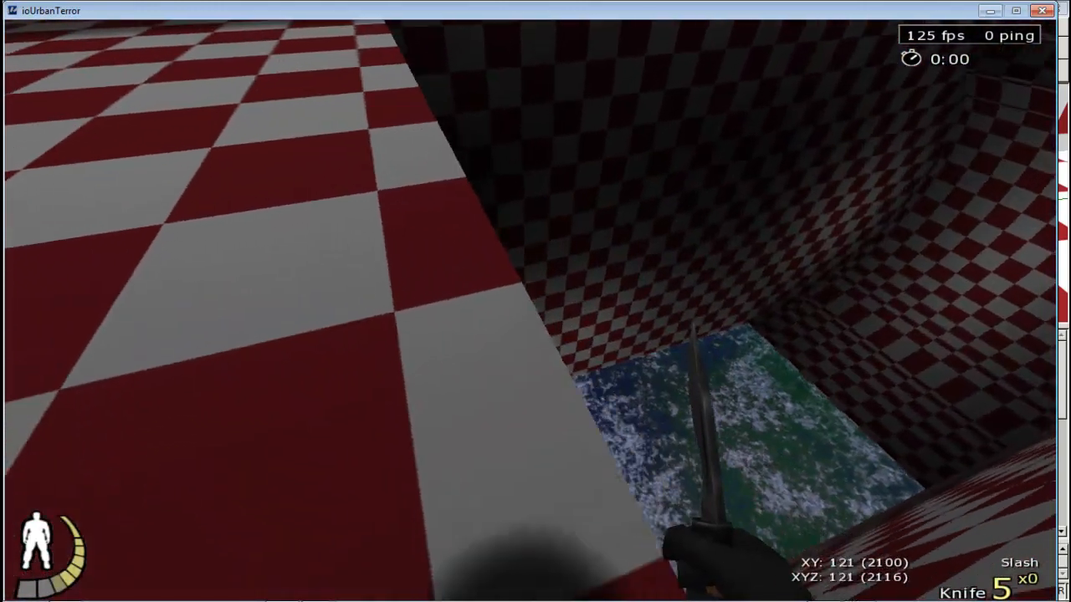
key("space")
key("w")
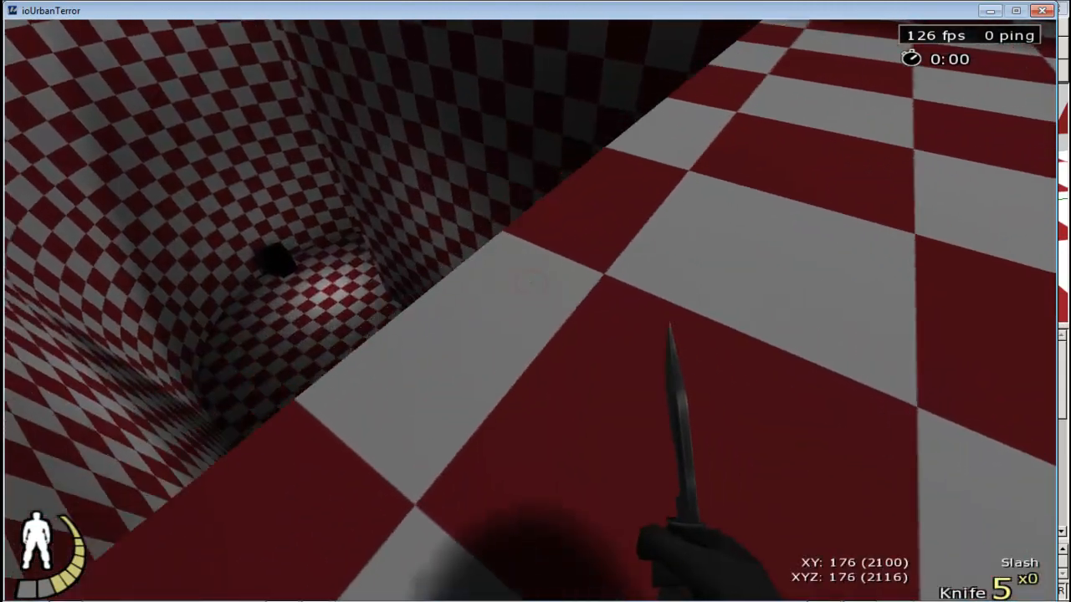
key("w")
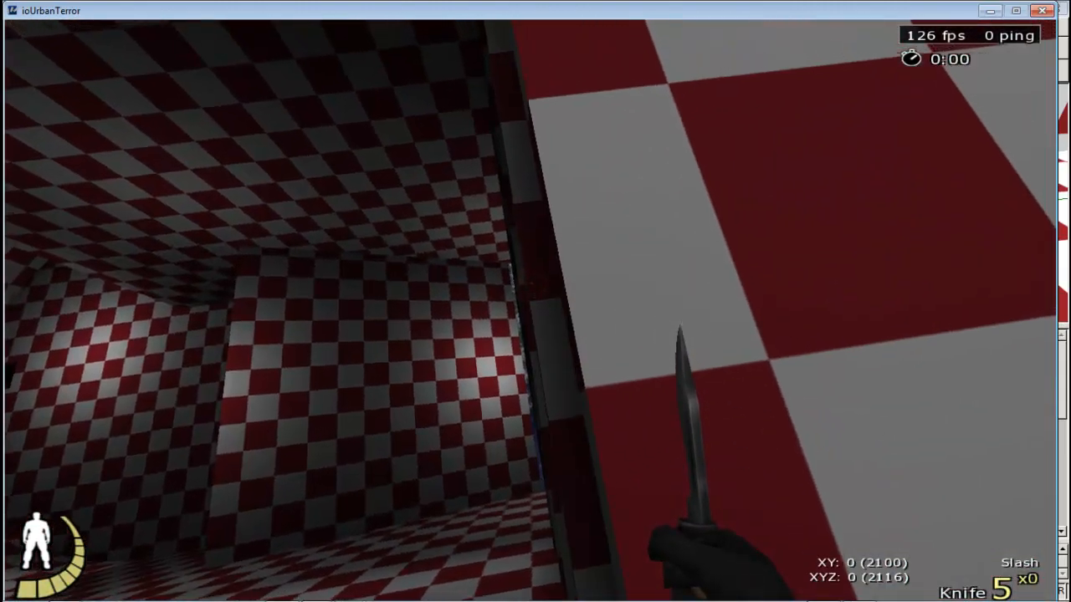
Drop off the wall top and make the way past the water back to the start of the arrow hall
key("w")
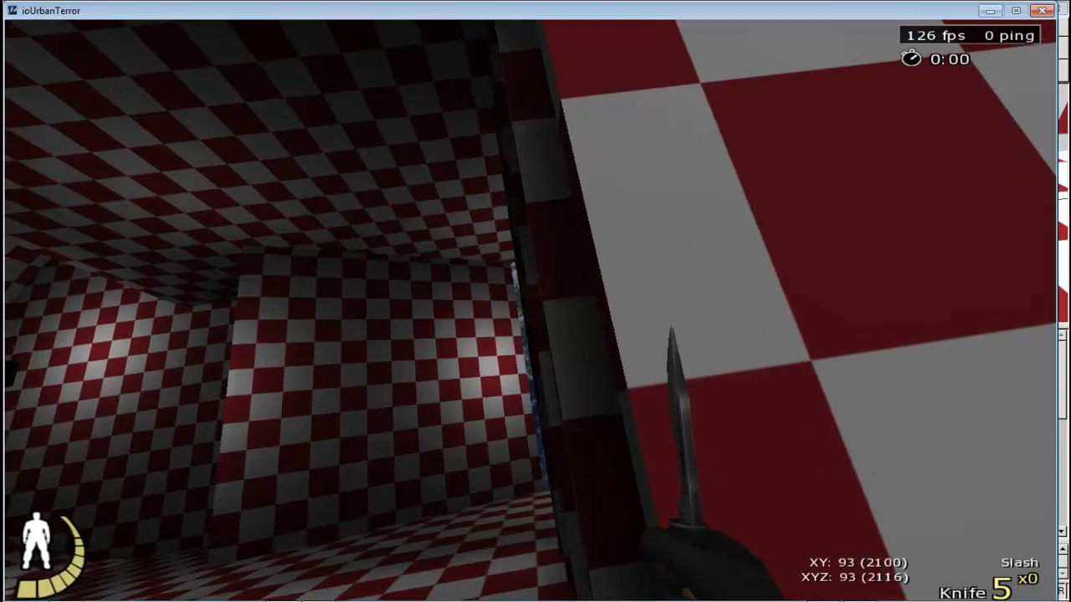
key("w")
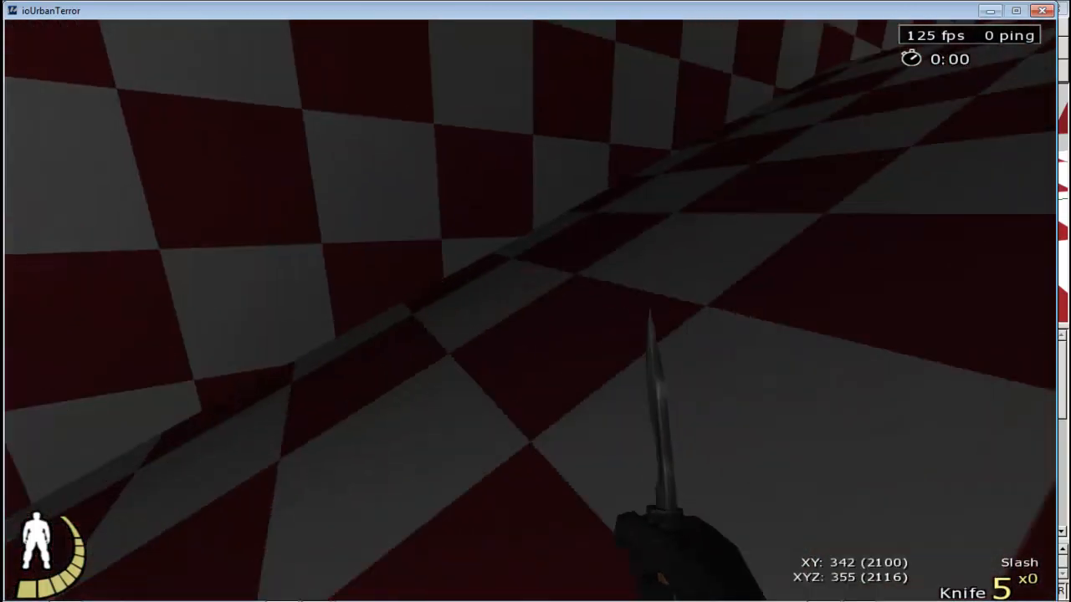
key("w")
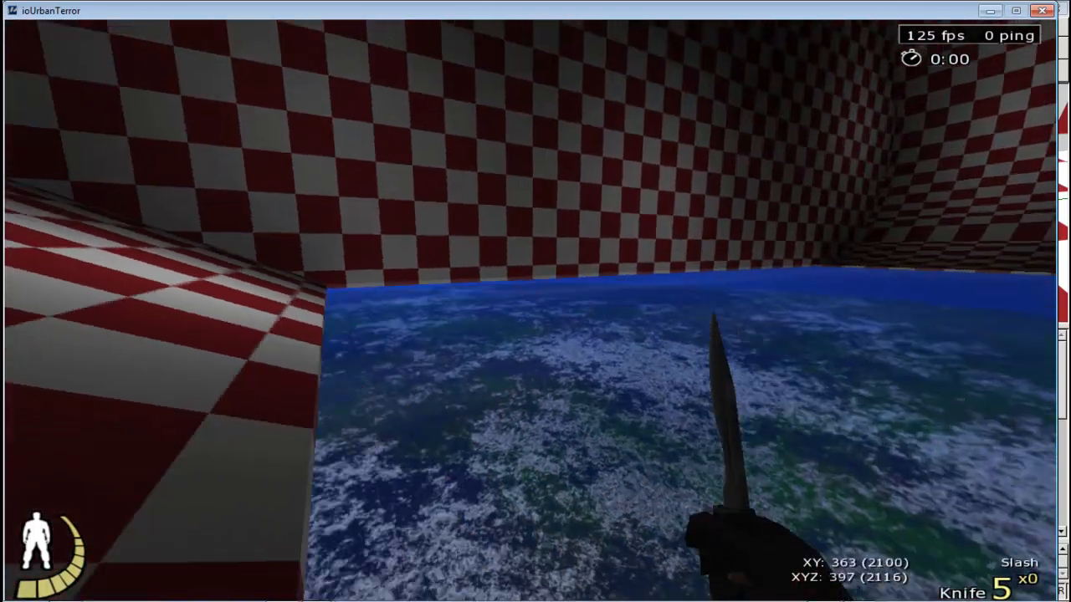
key("w")
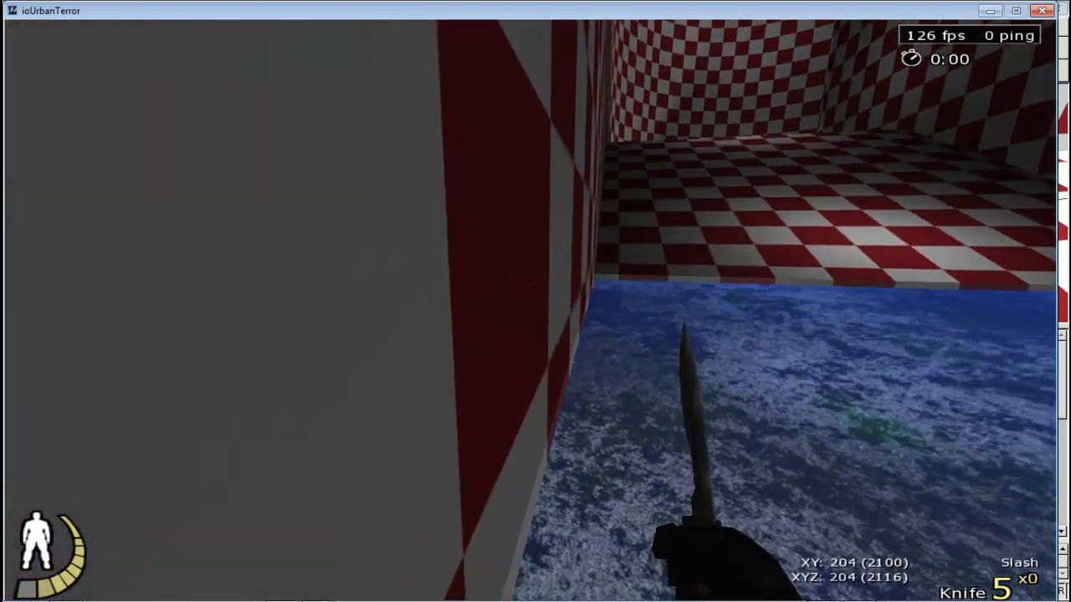
key("w")
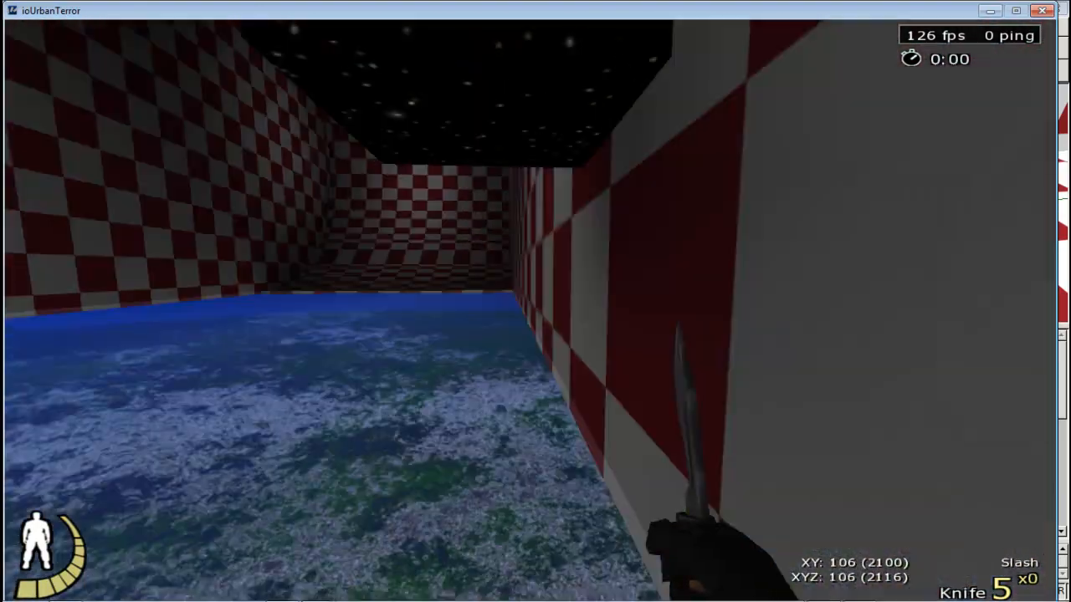
key("w")
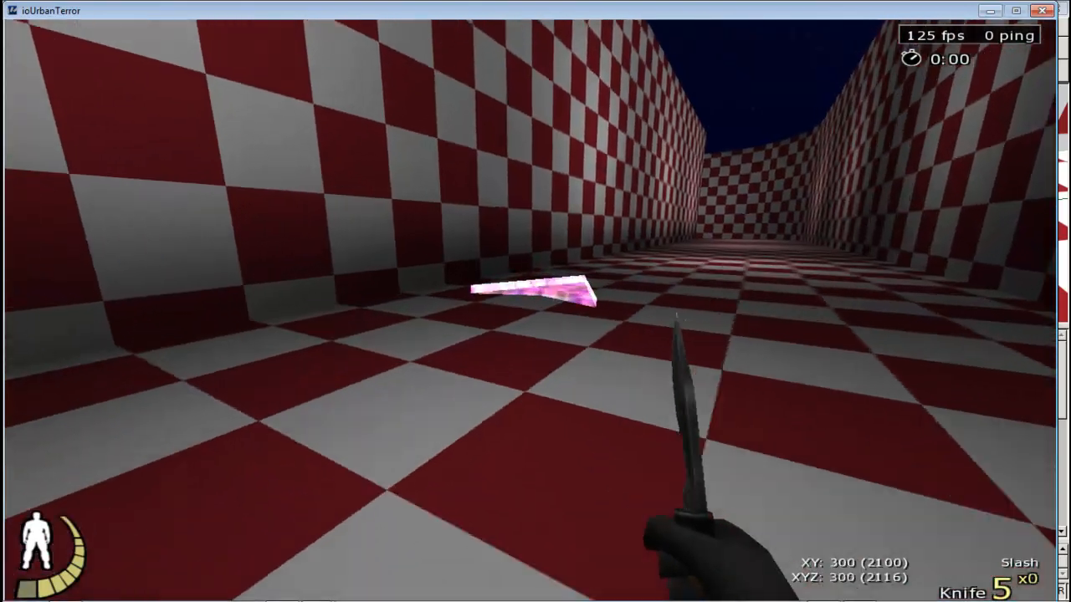
Run over the floor arrow again to test the boost toward the water, return to the arrow and close the game
key("w")
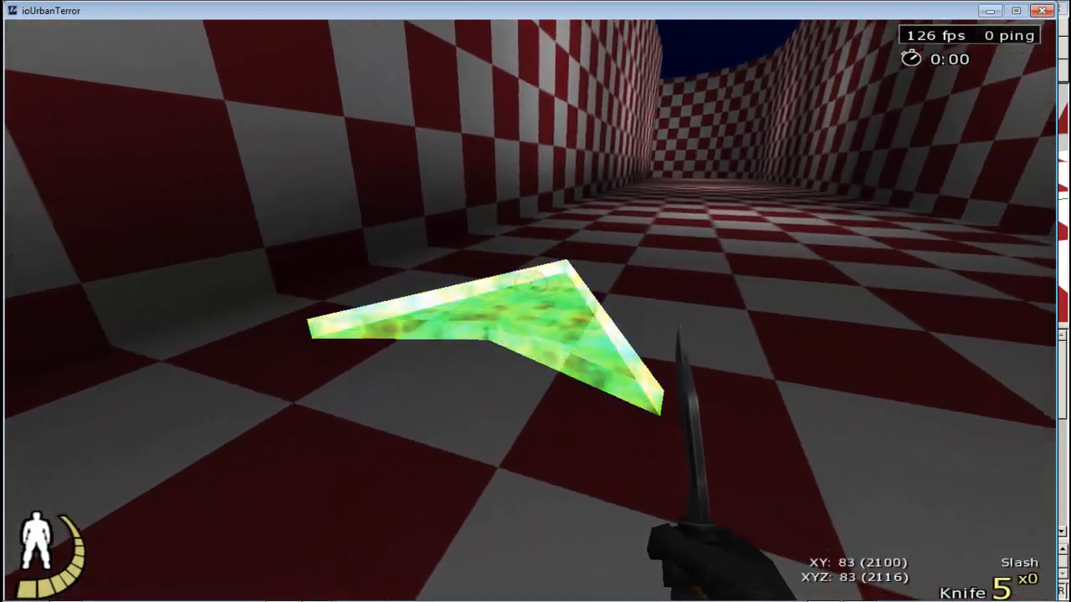
key("w")
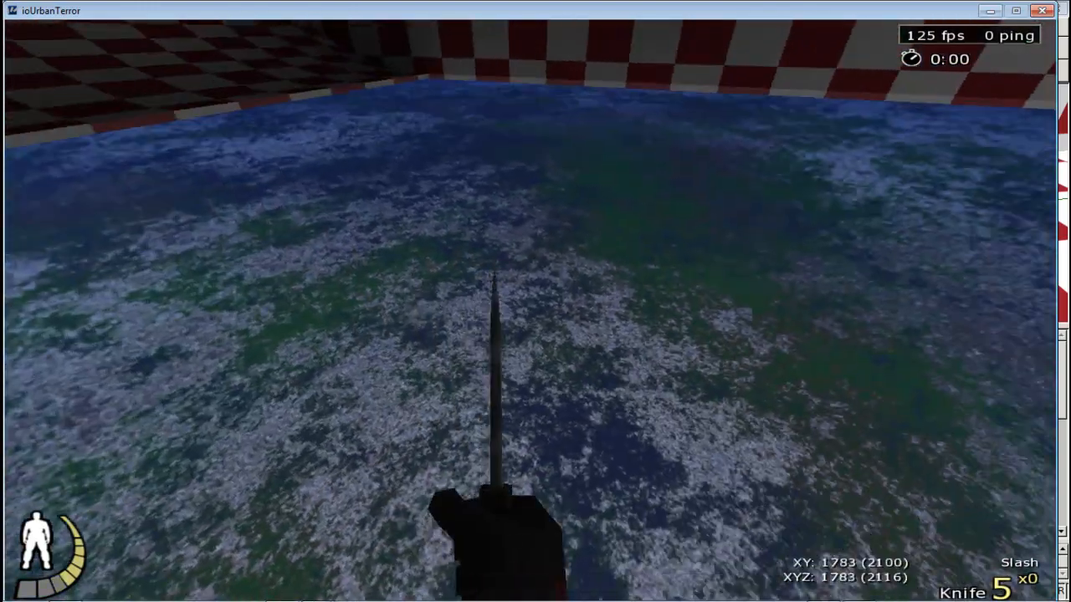
key("w")
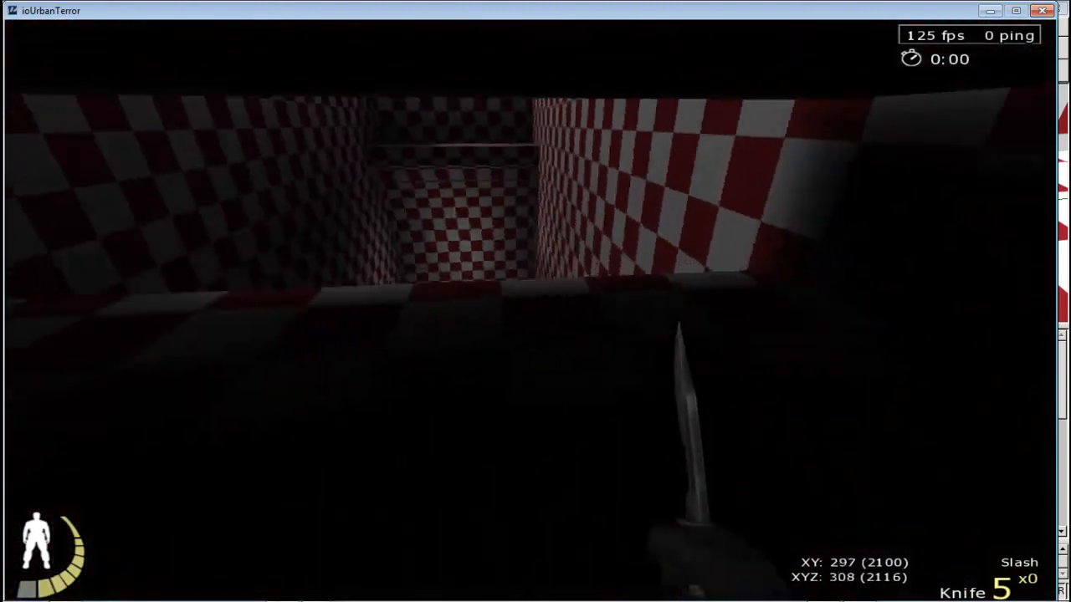
key("w")
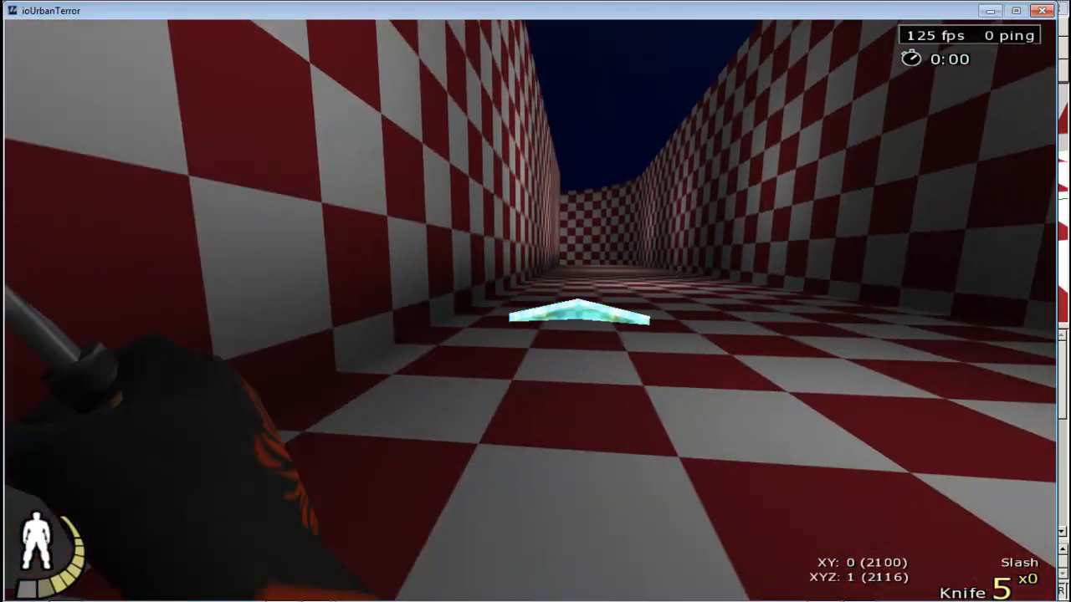
key("w")
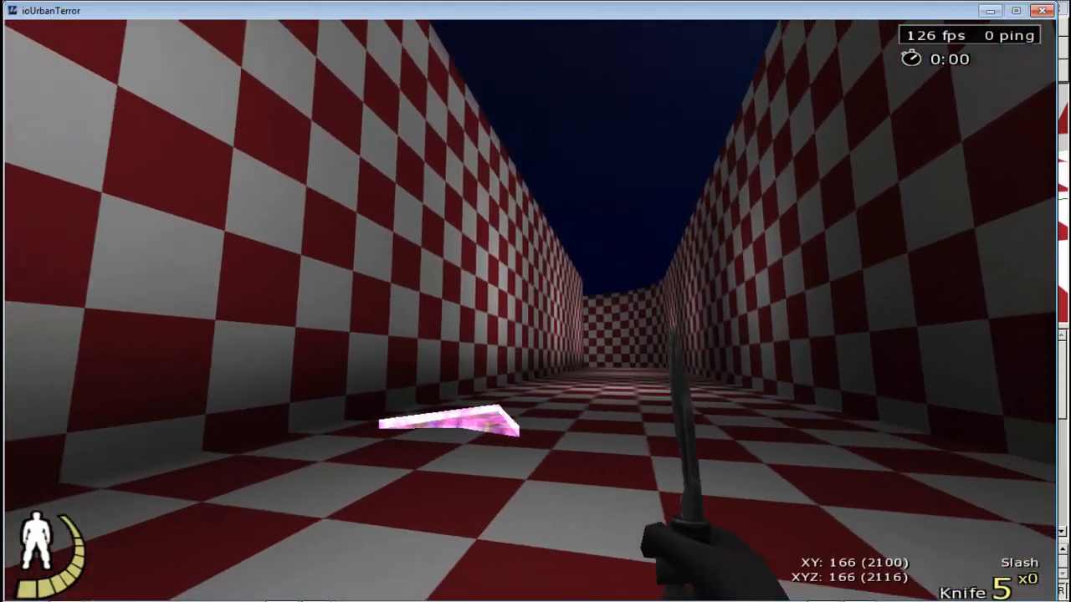
key("grave")
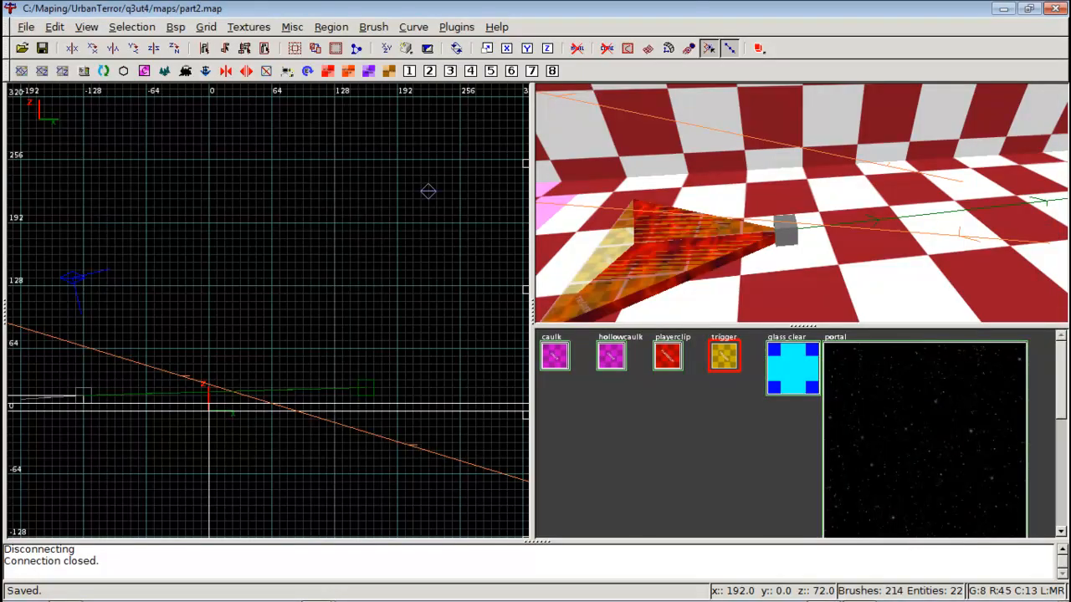
Turn the 3D camera view toward the checkered wall beside the floor arrow
right_click(801, 202)
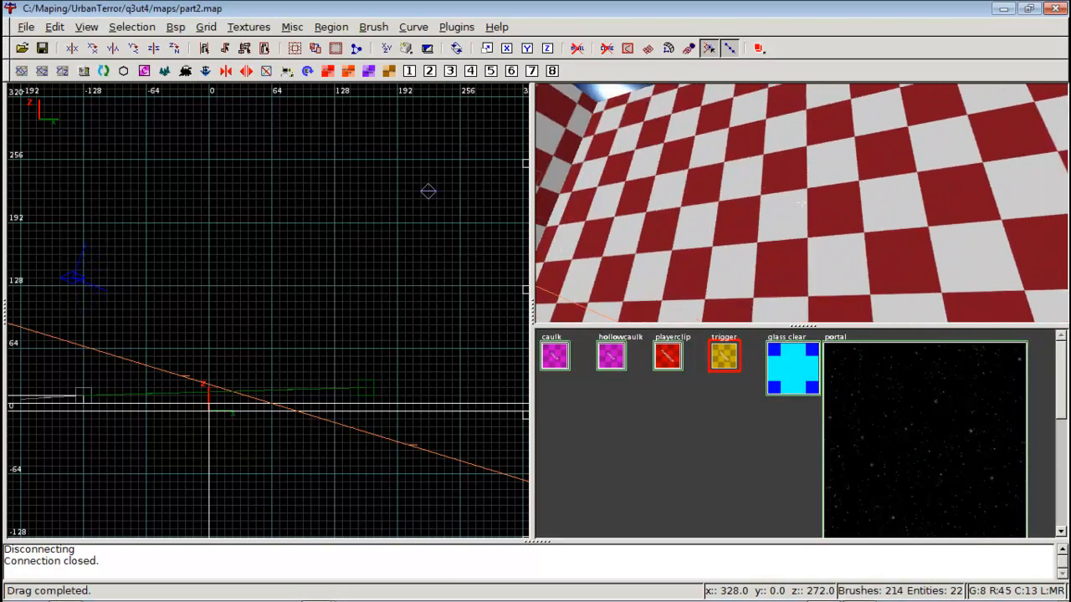